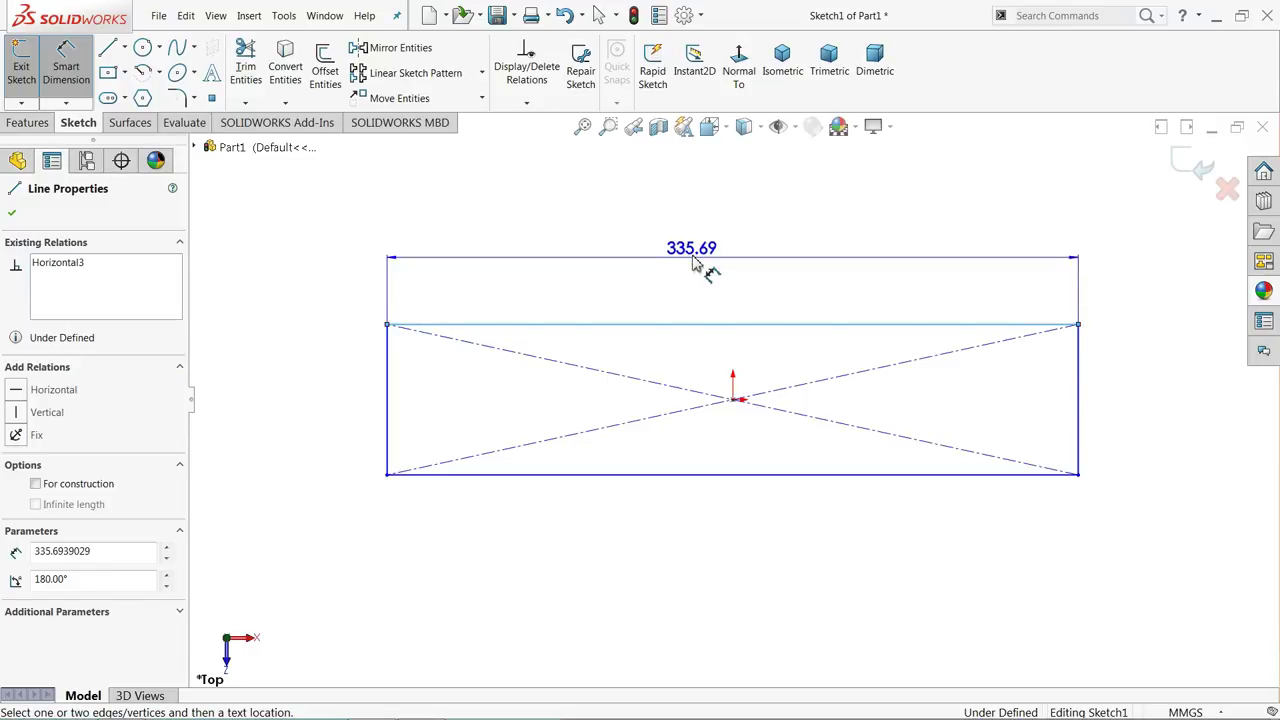
Dimension the rectangle to 125 mm long and 16 mm high
click(700, 252)
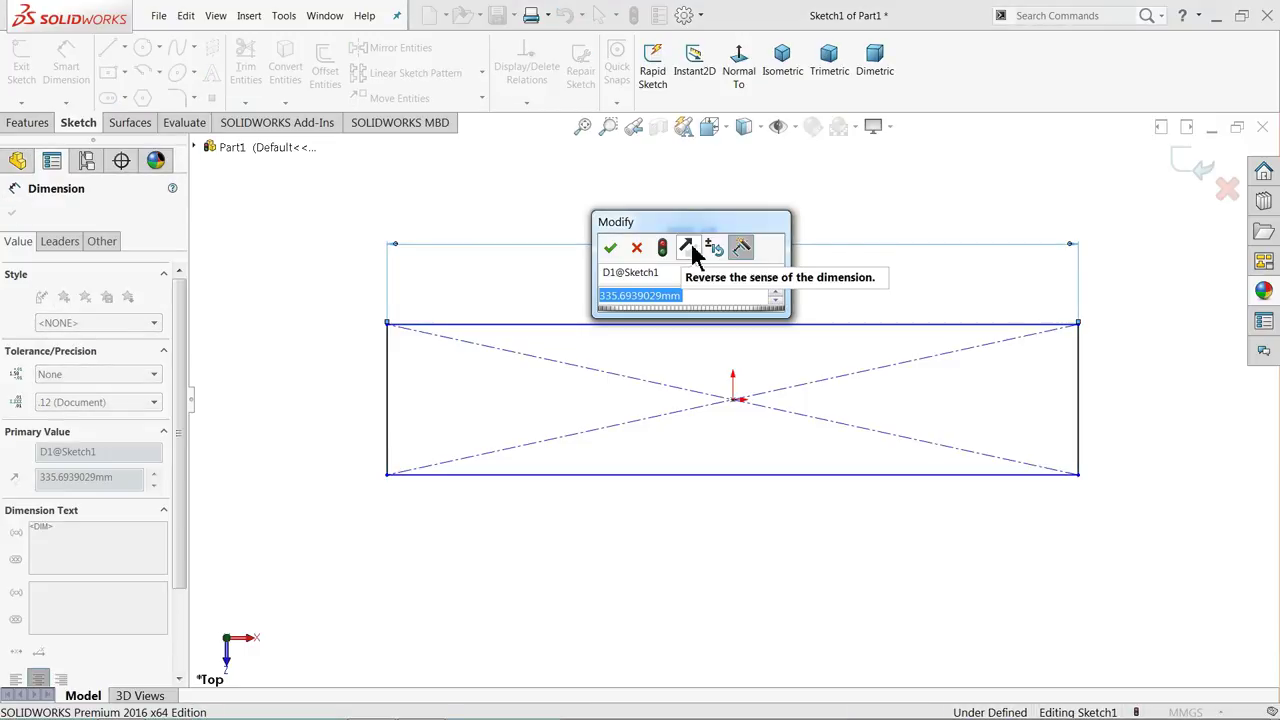
text(12)
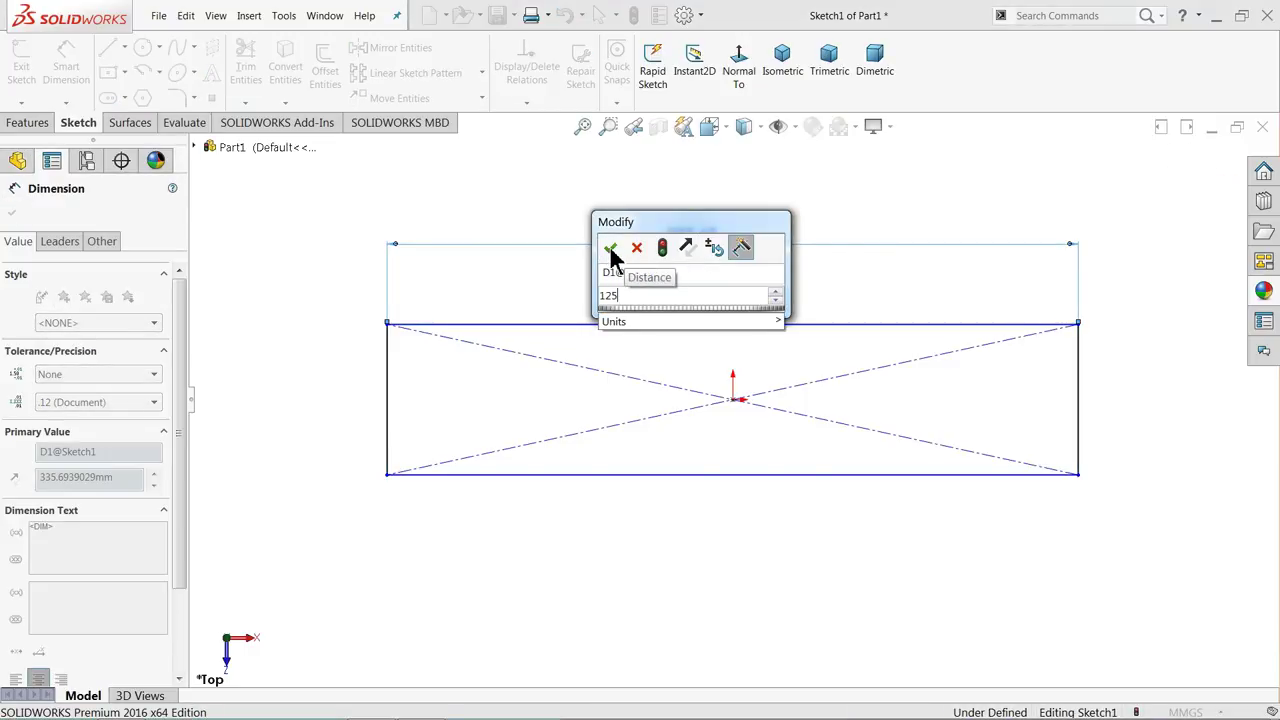
text(5)
click(611, 249)
click(387, 400)
click(320, 402)
text(16)
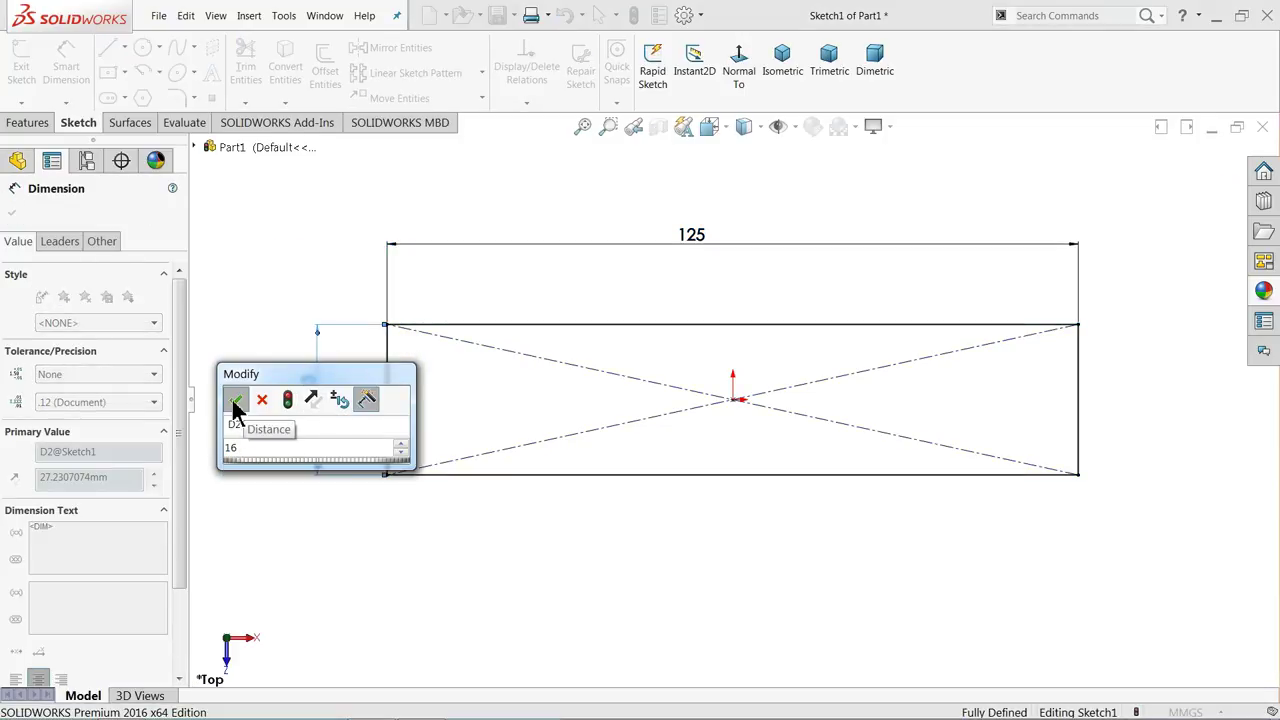
click(236, 401)
click(14, 216)
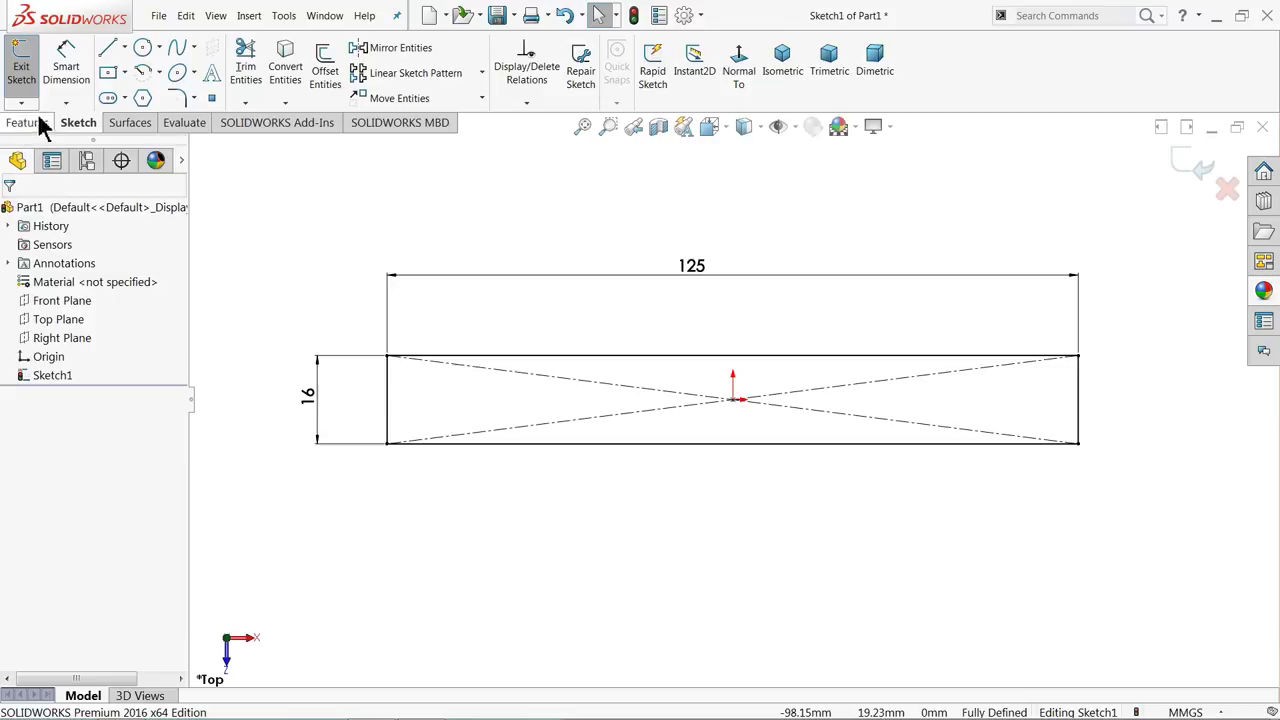
Exit the sketch and extrude the rectangle 9 mm into a solid bar
click(1193, 167)
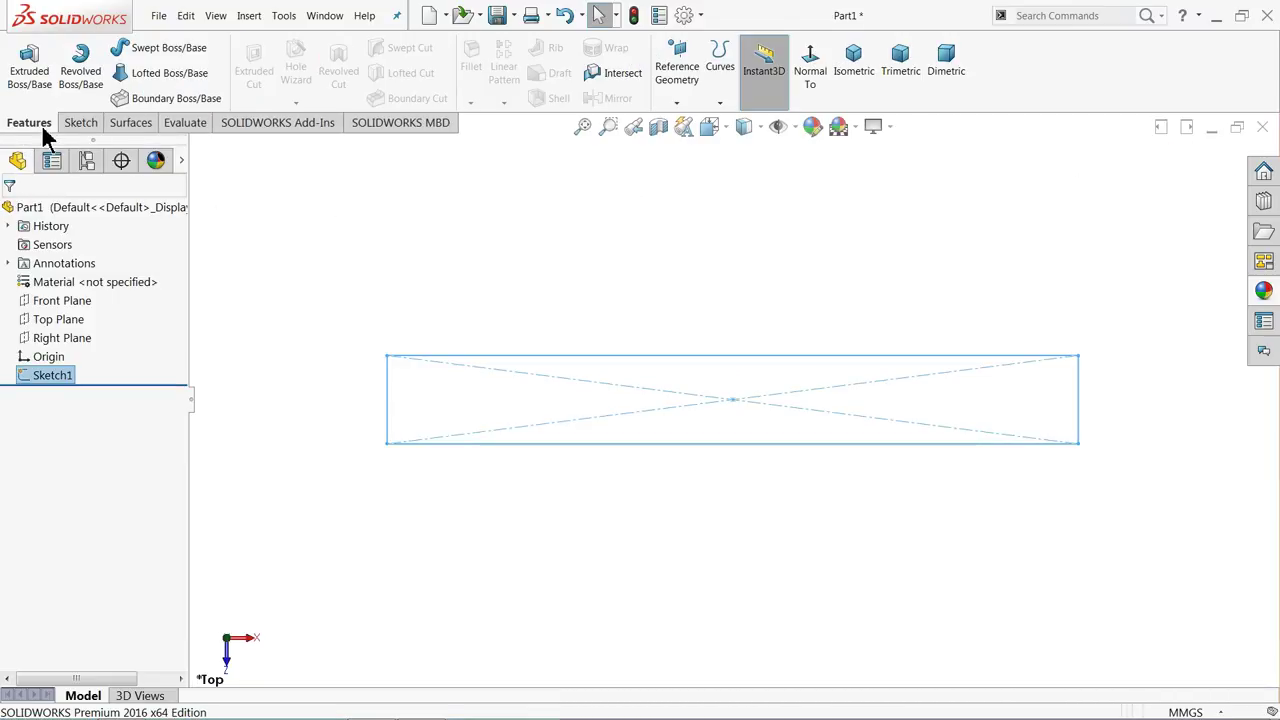
click(38, 88)
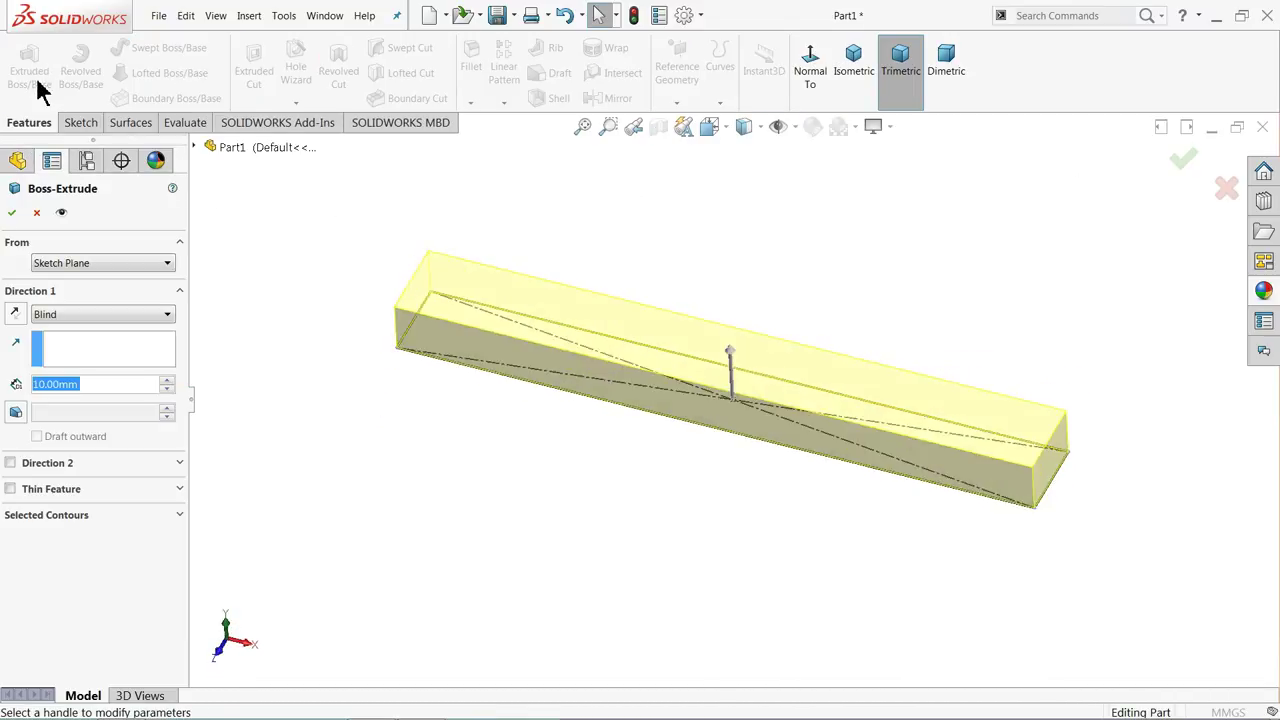
text(9)
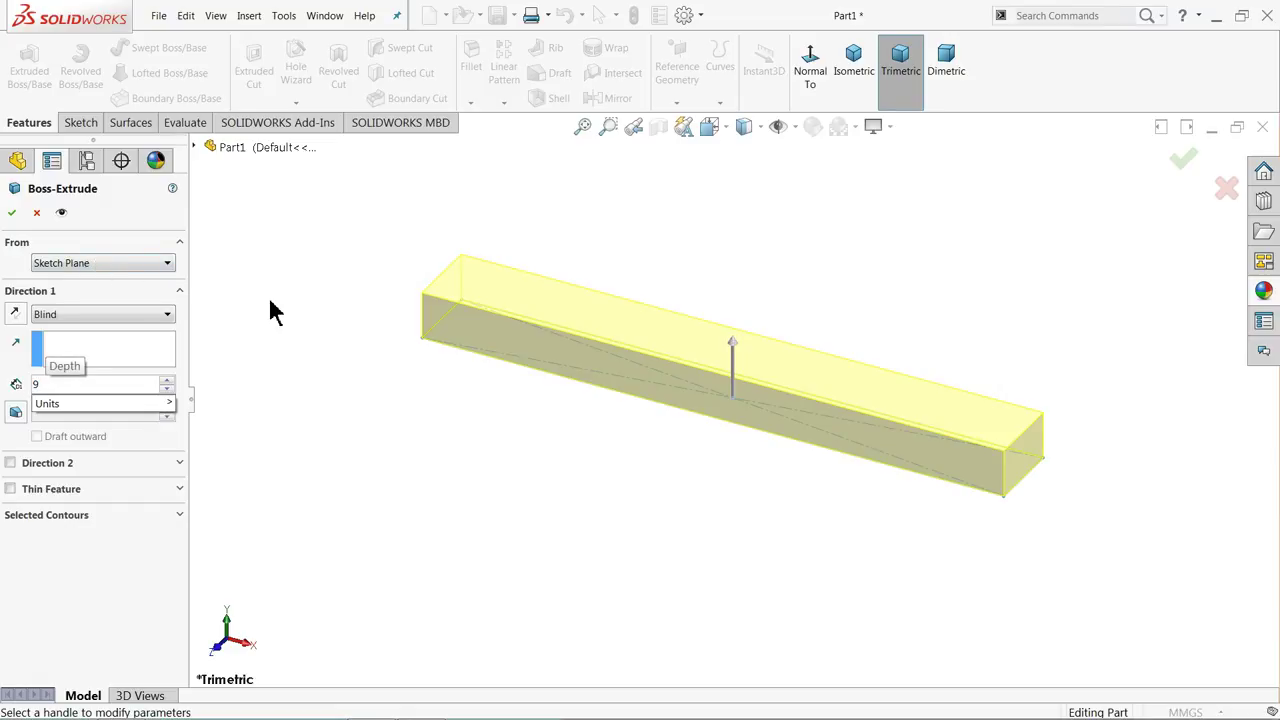
key(Return)
scroll(725, 355, down, 1)
scroll(725, 358, down, 1)
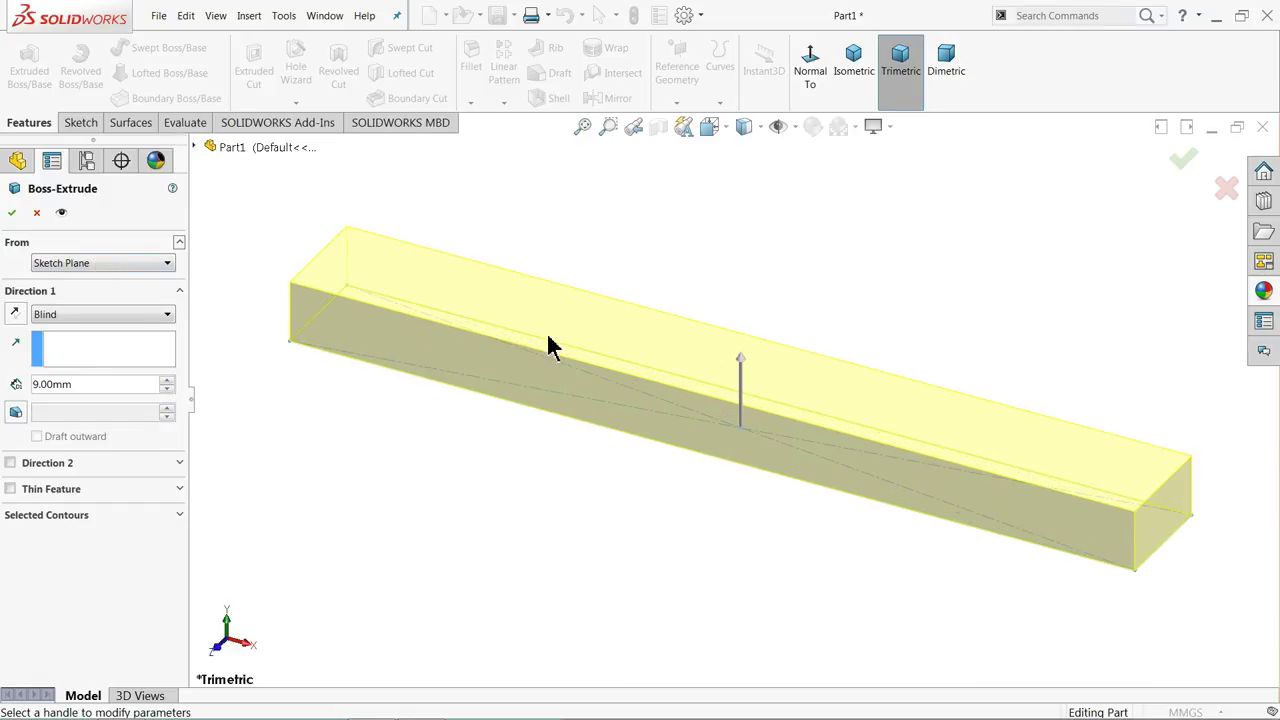
click(12, 214)
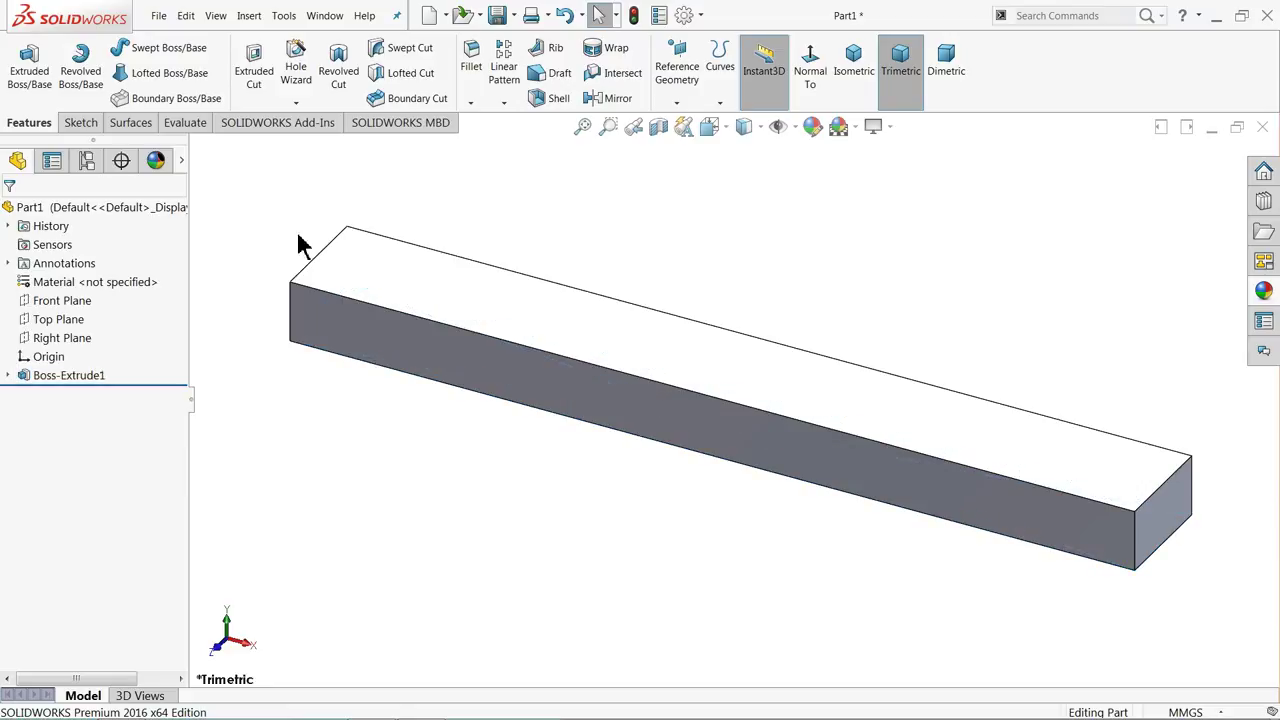
click(548, 318)
Sketch a closed four-line outline against the top edge near the bar's right end
click(603, 280)
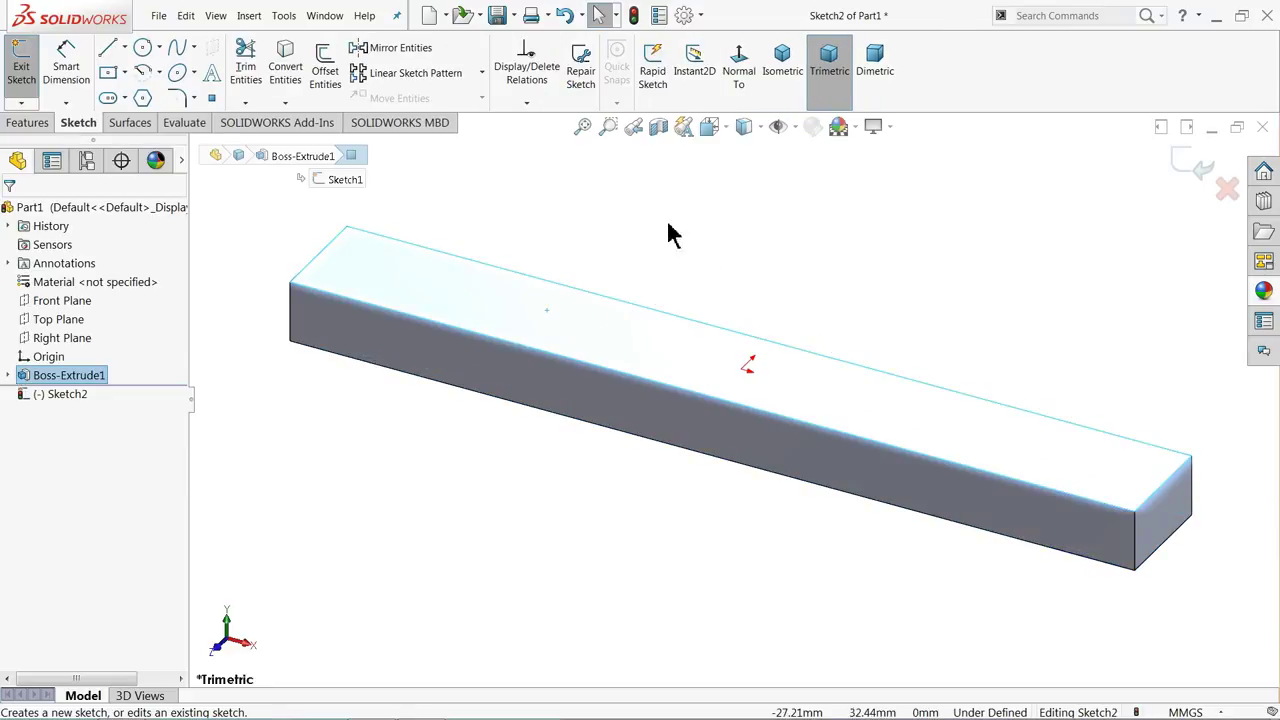
click(740, 78)
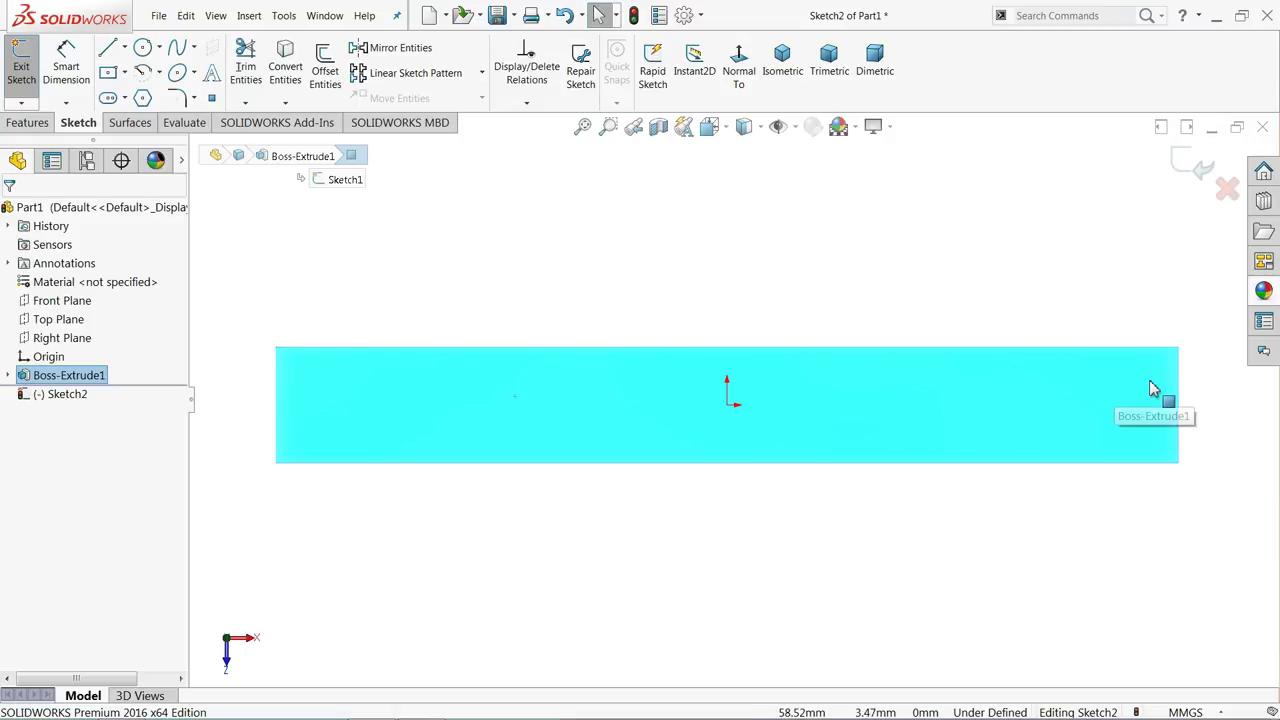
scroll(1043, 418, down, 1)
scroll(777, 410, up, 1)
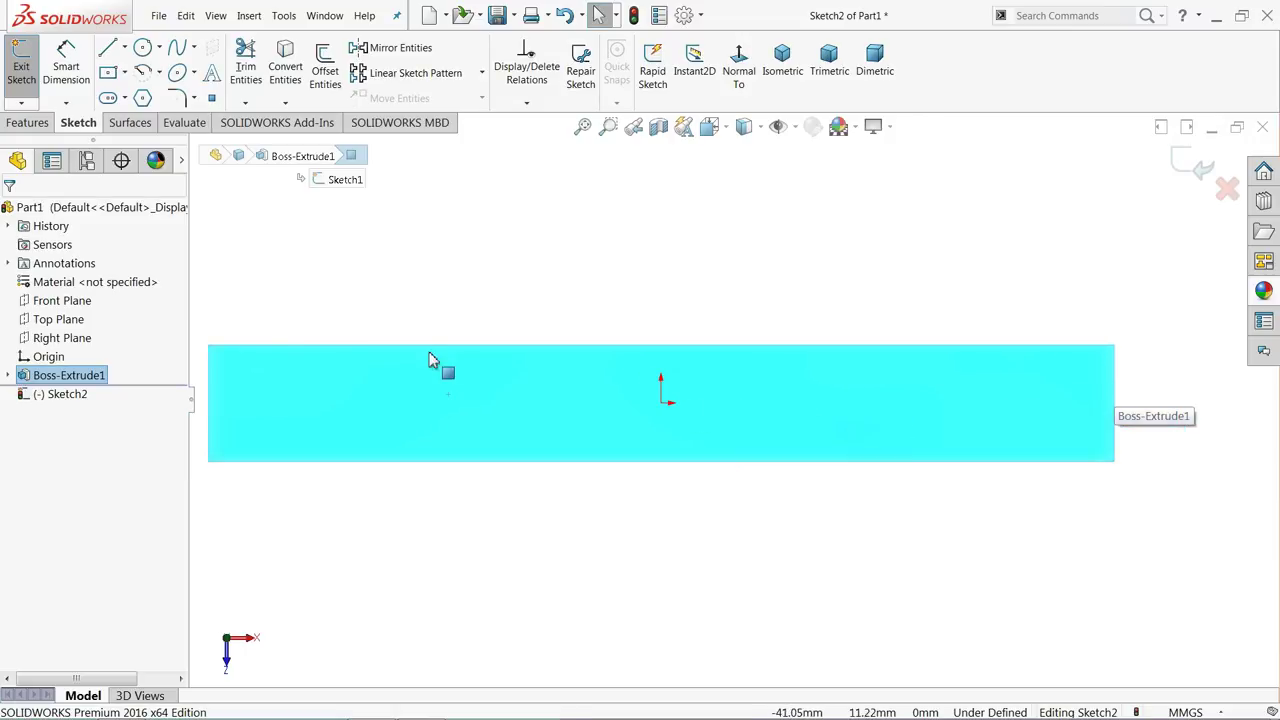
click(109, 52)
scroll(1066, 391, down, 3)
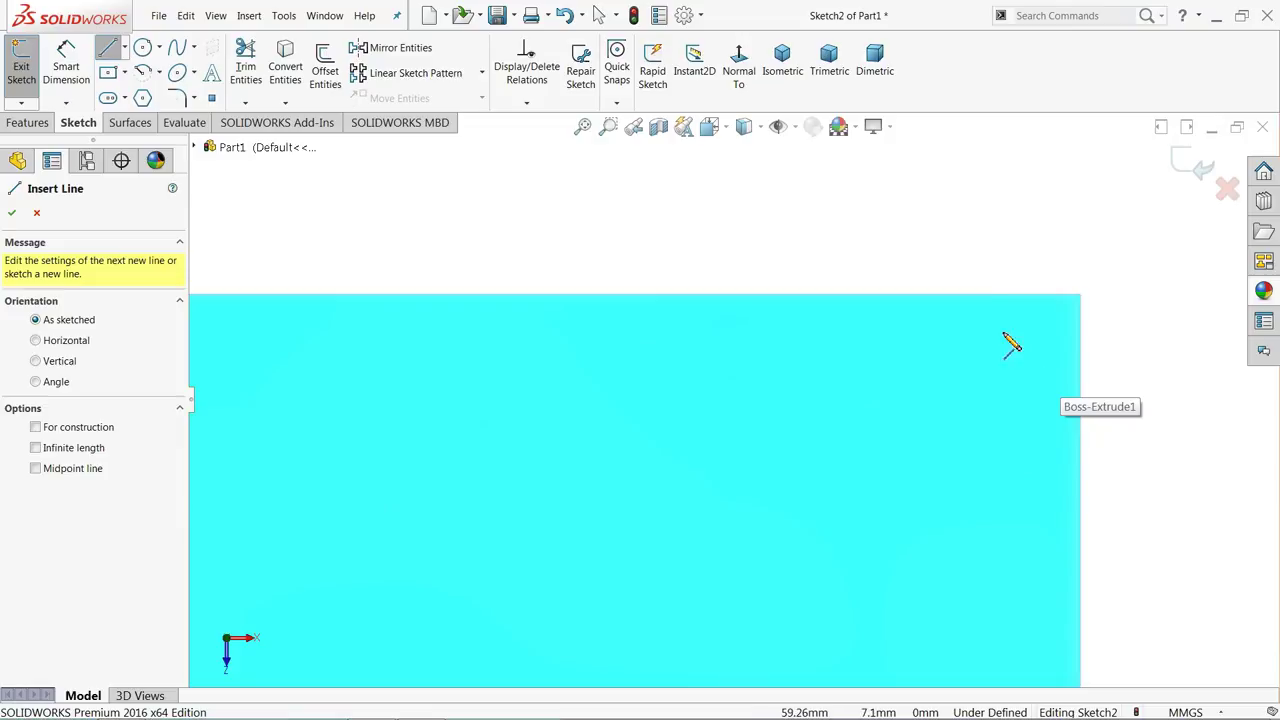
click(999, 296)
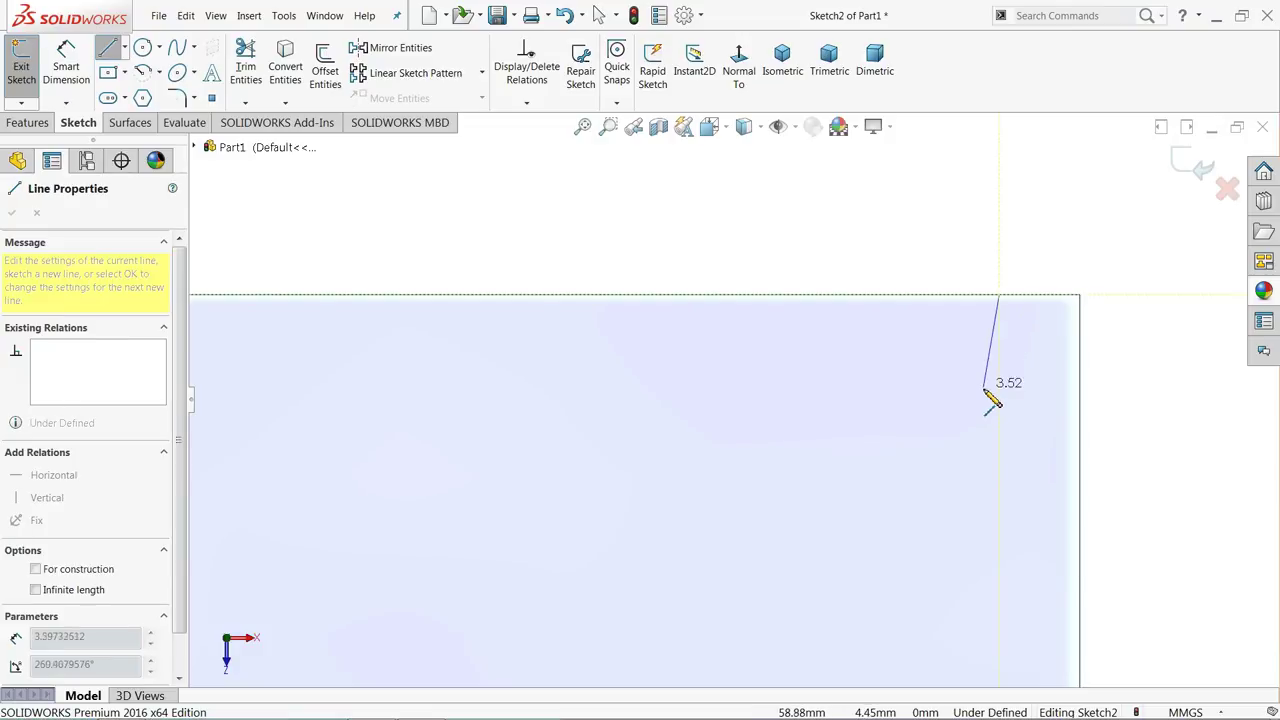
click(982, 411)
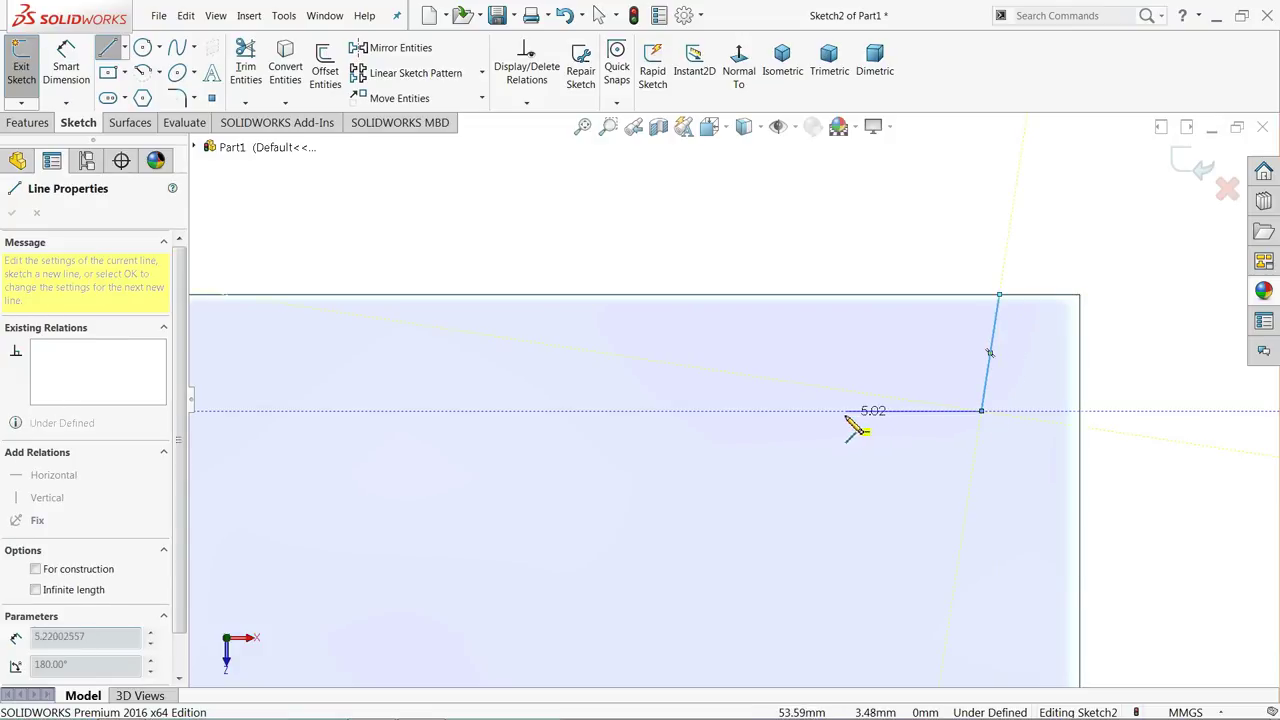
click(833, 411)
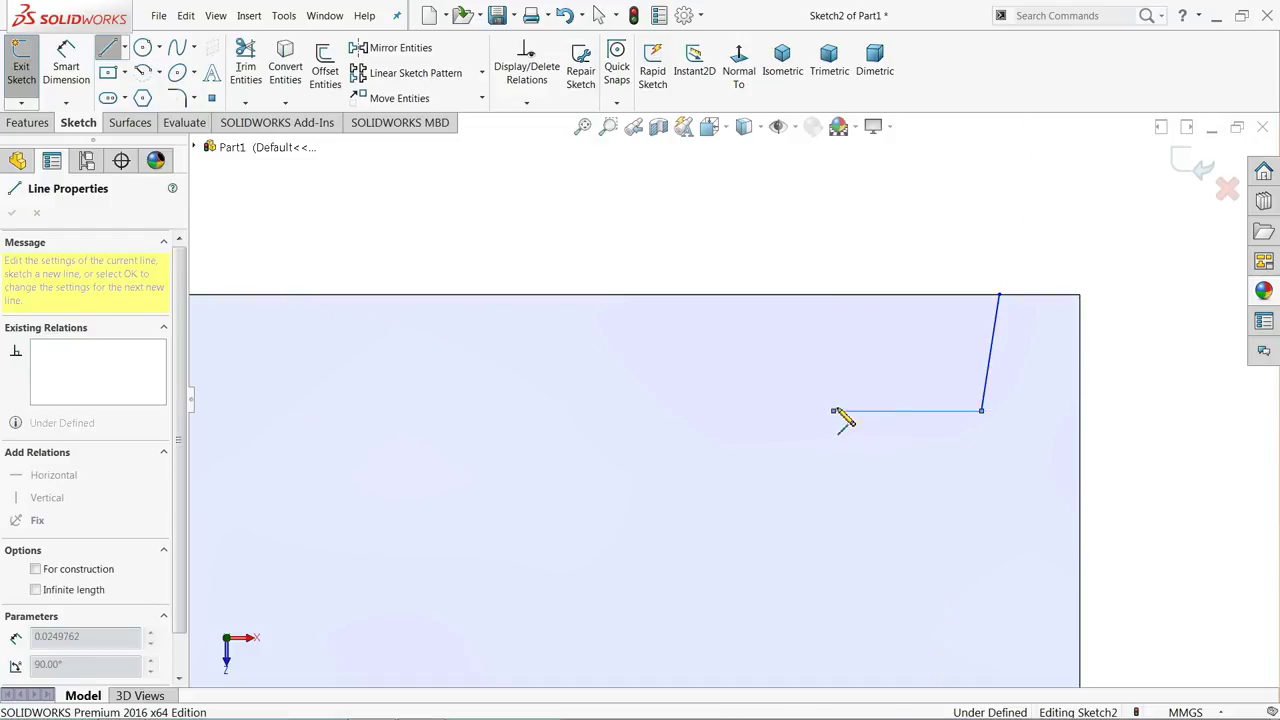
click(851, 296)
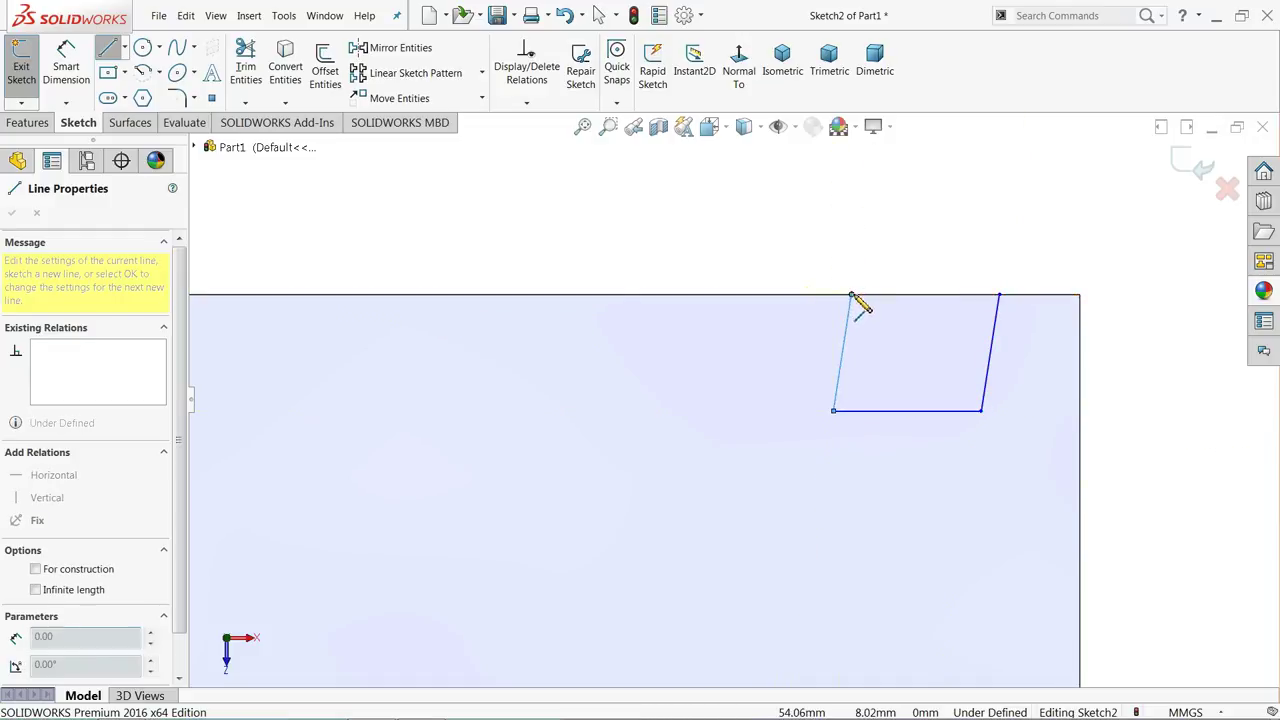
click(1000, 296)
Make the outline's two slanted side lines parallel
right_click(916, 183)
click(945, 240)
drag(1037, 341, 798, 366)
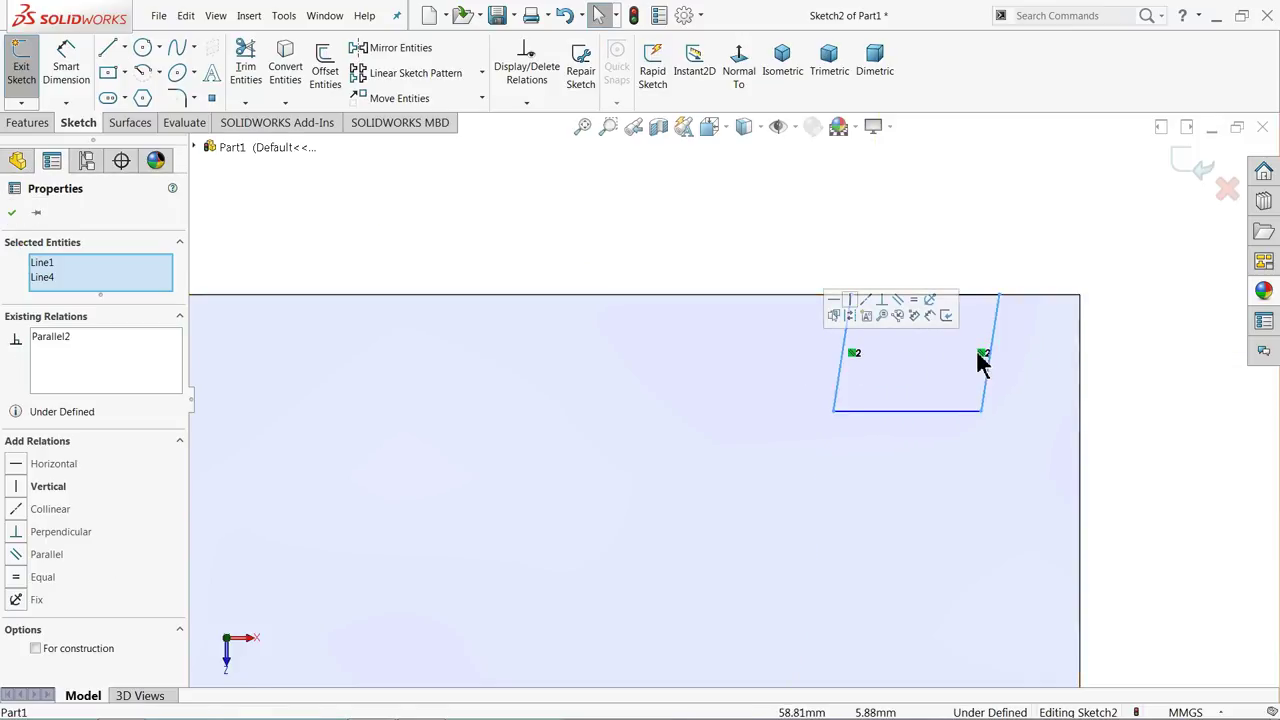
click(900, 302)
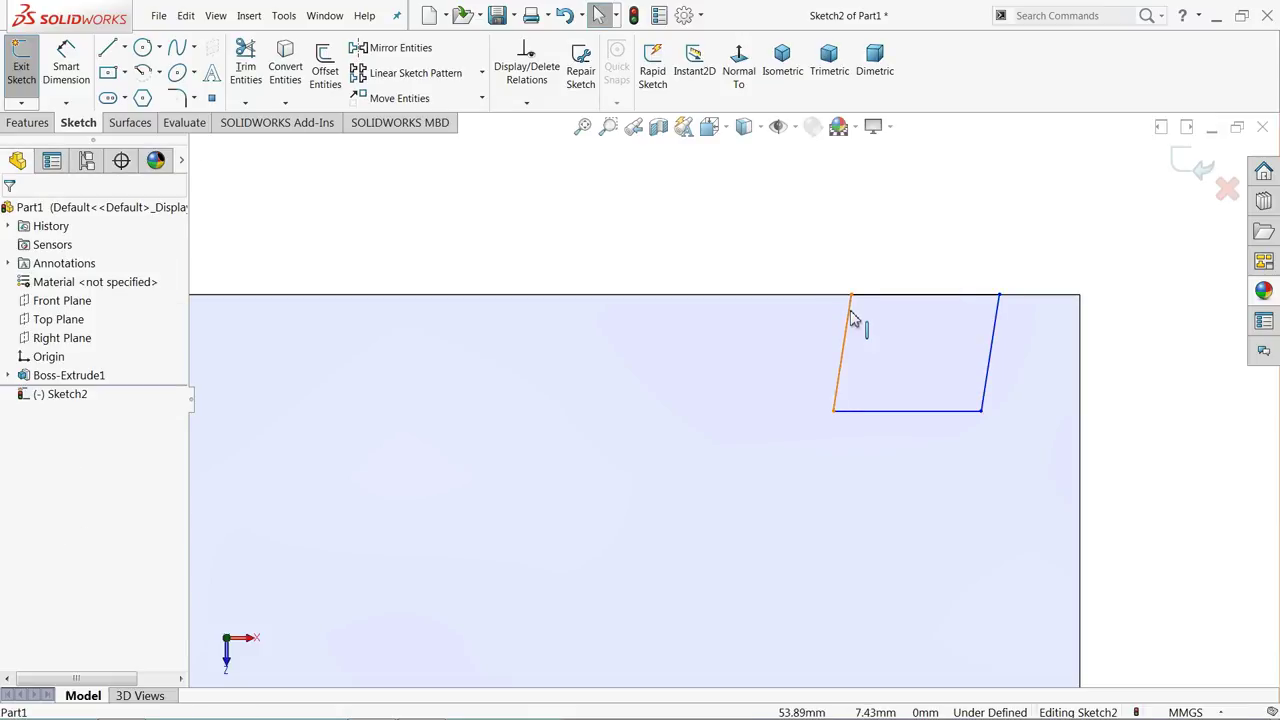
Dimension the outline's top corner 2.5 mm from the bar's end
click(857, 345)
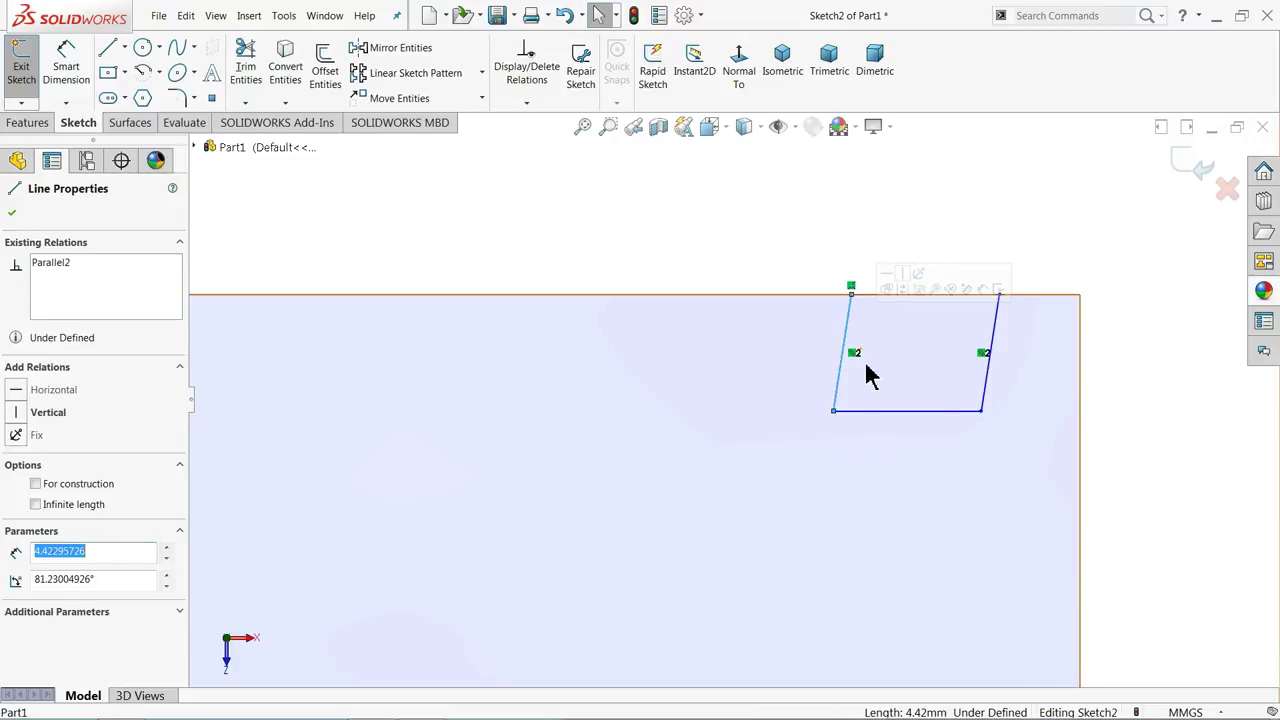
click(757, 249)
click(66, 66)
scroll(794, 309, down, 3)
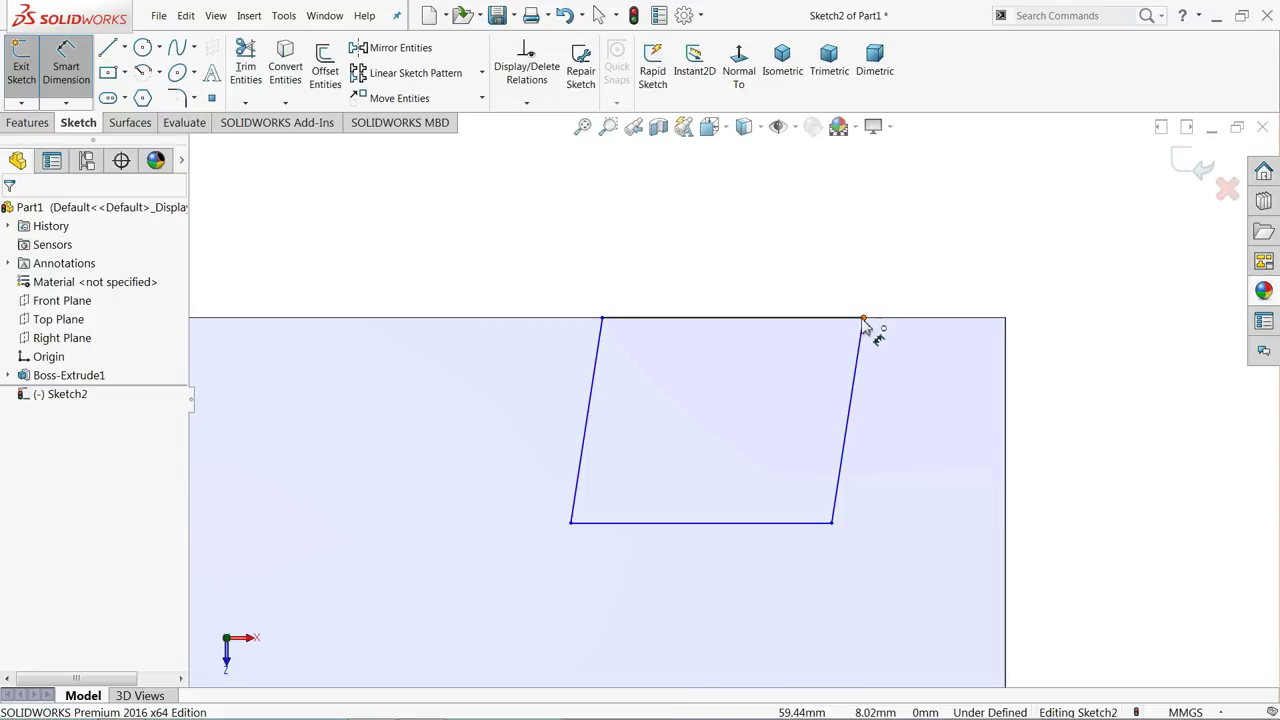
click(865, 324)
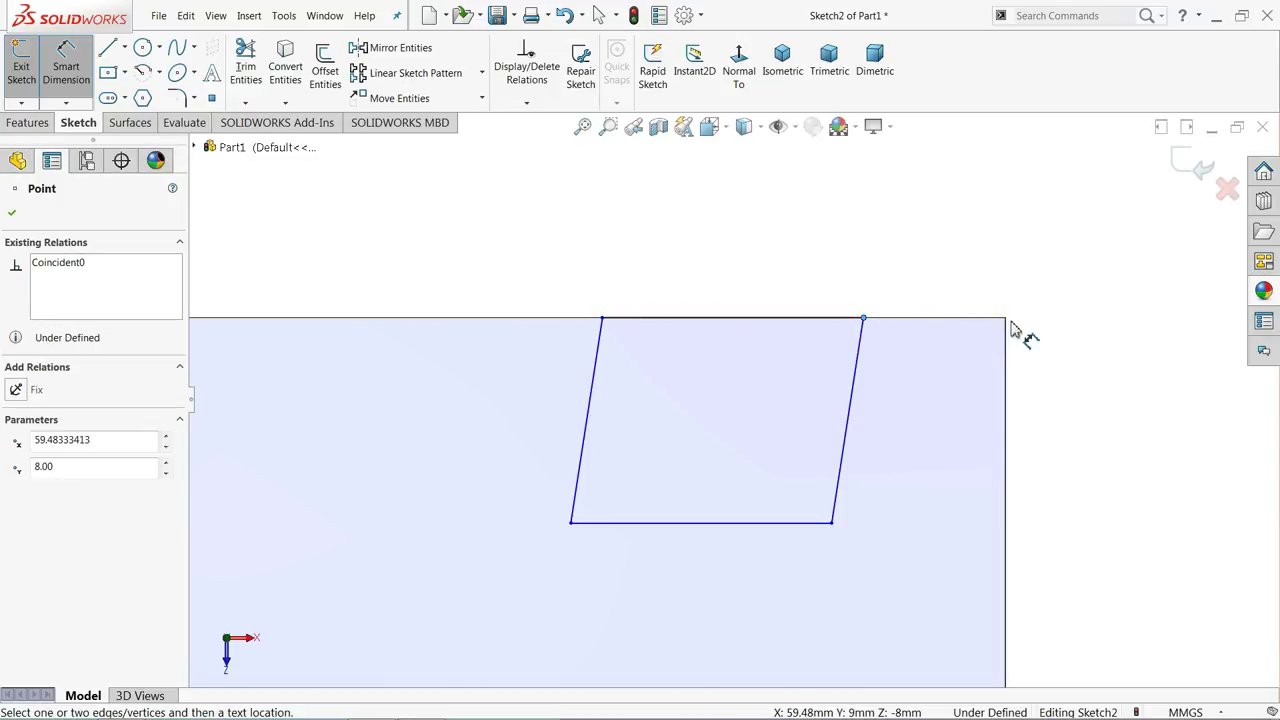
click(1006, 319)
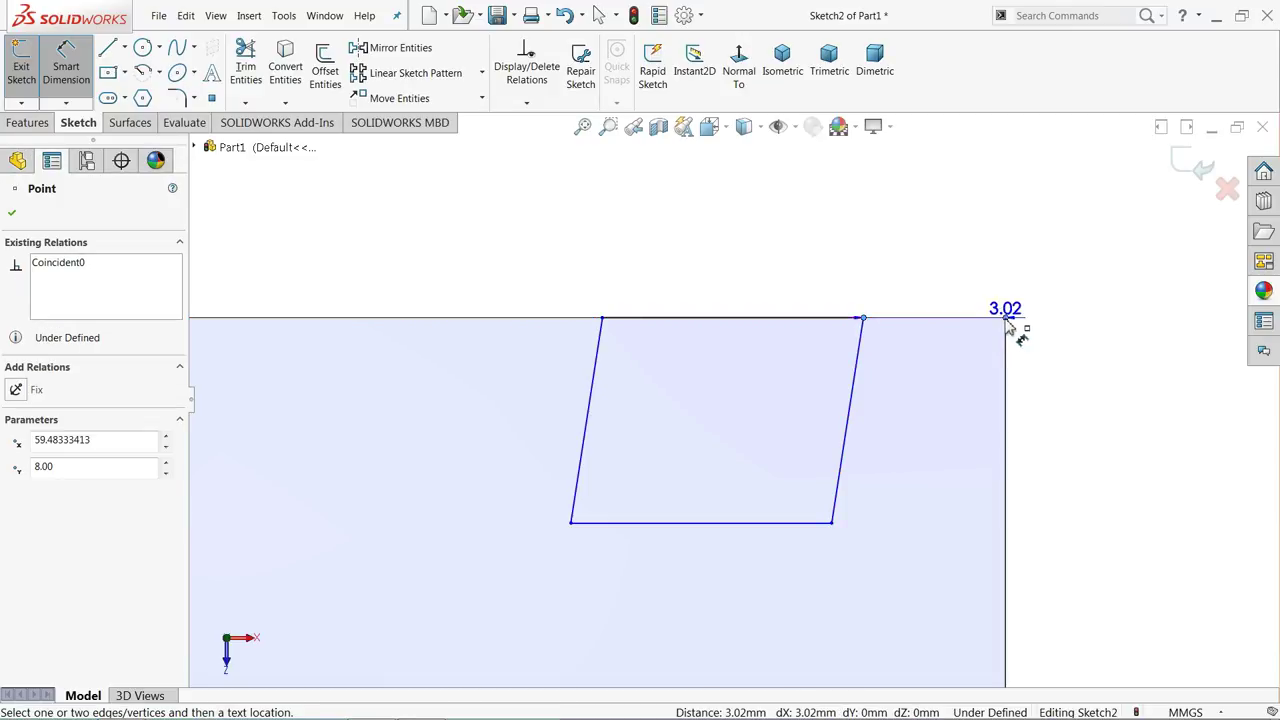
click(966, 286)
text(2.5)
key(Return)
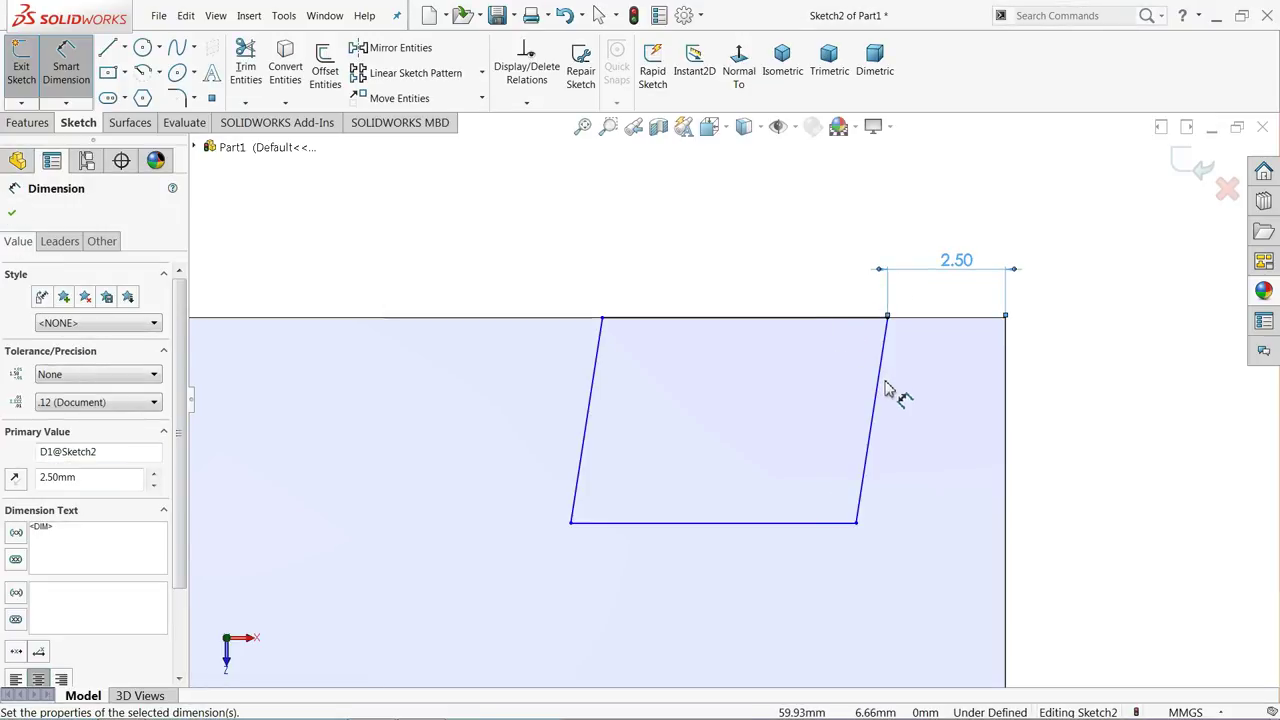
Dimension the outline 3 mm deep with a 5 mm top edge
click(877, 392)
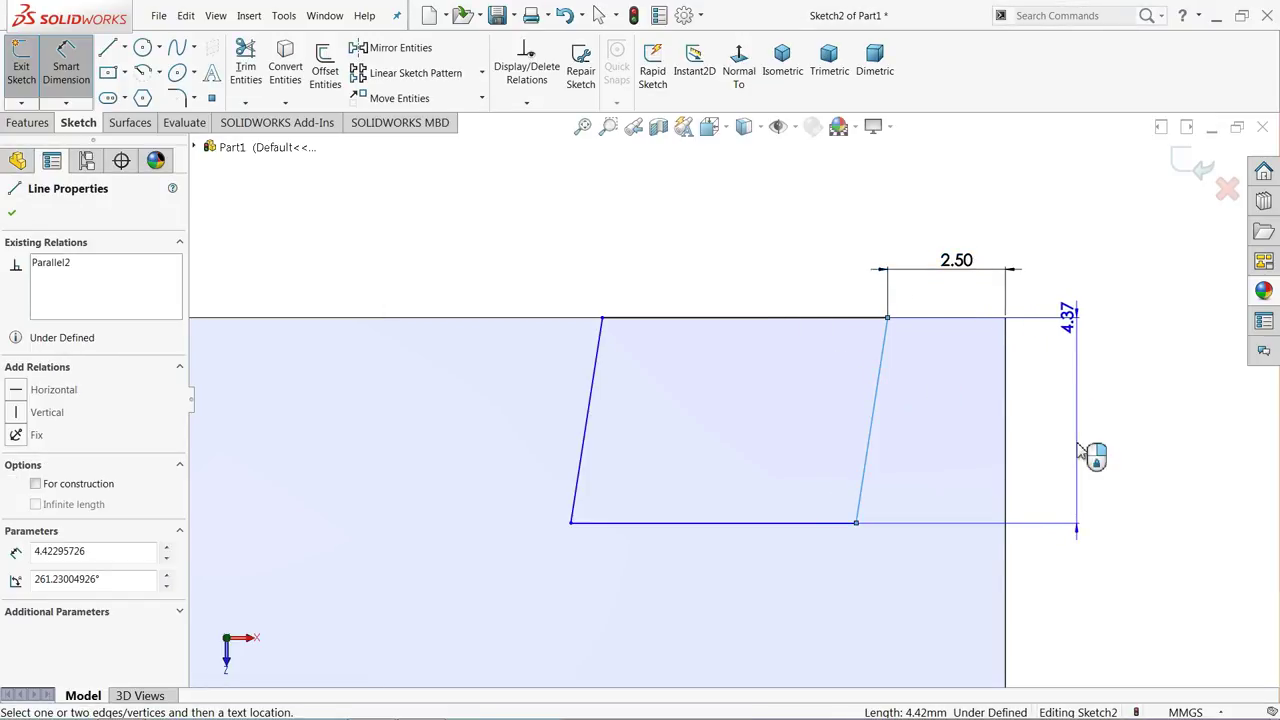
click(1080, 452)
text(3)
key(Return)
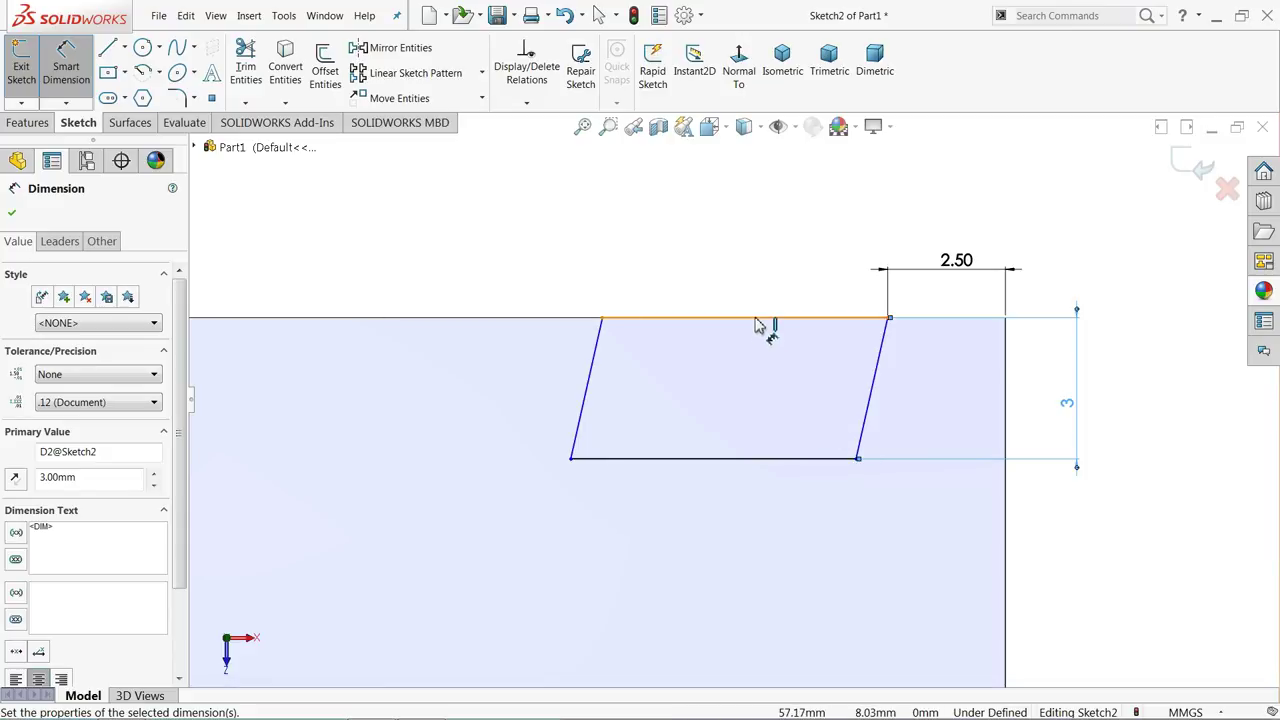
click(763, 318)
click(758, 232)
text(5)
key(Return)
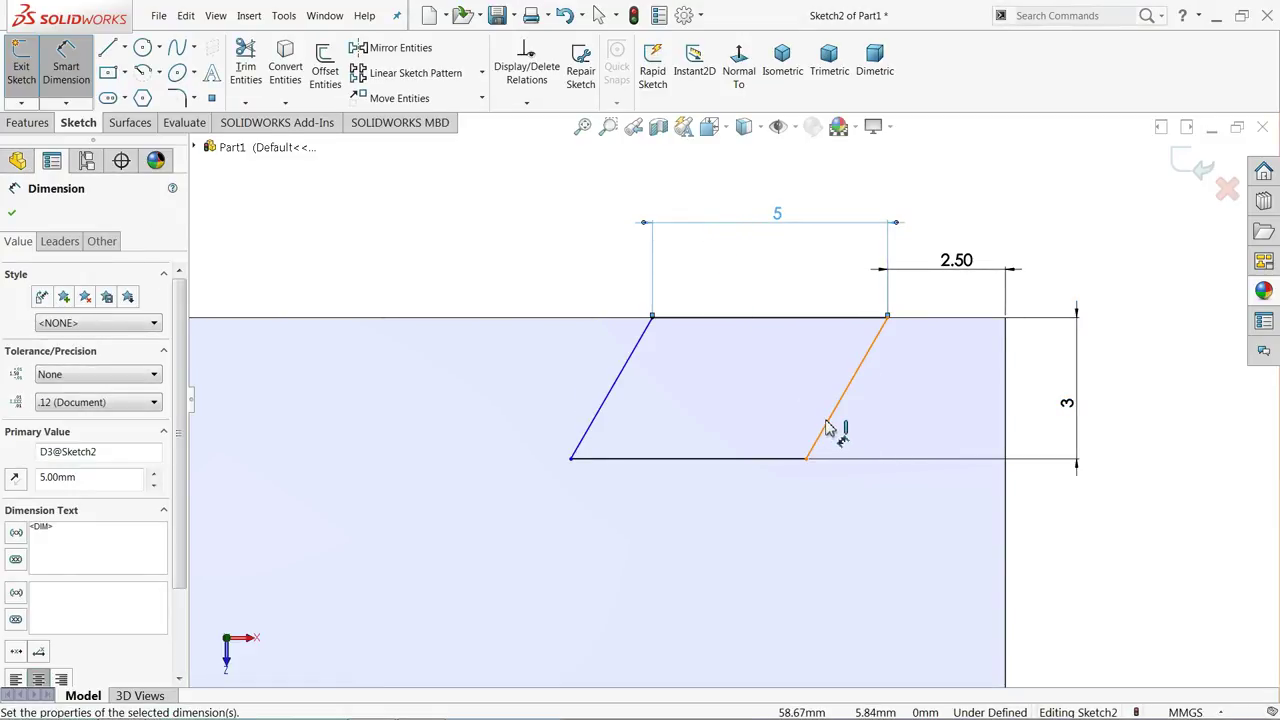
Add the side-to-bottom angle dimension and set it to 93.55°
click(828, 428)
click(790, 458)
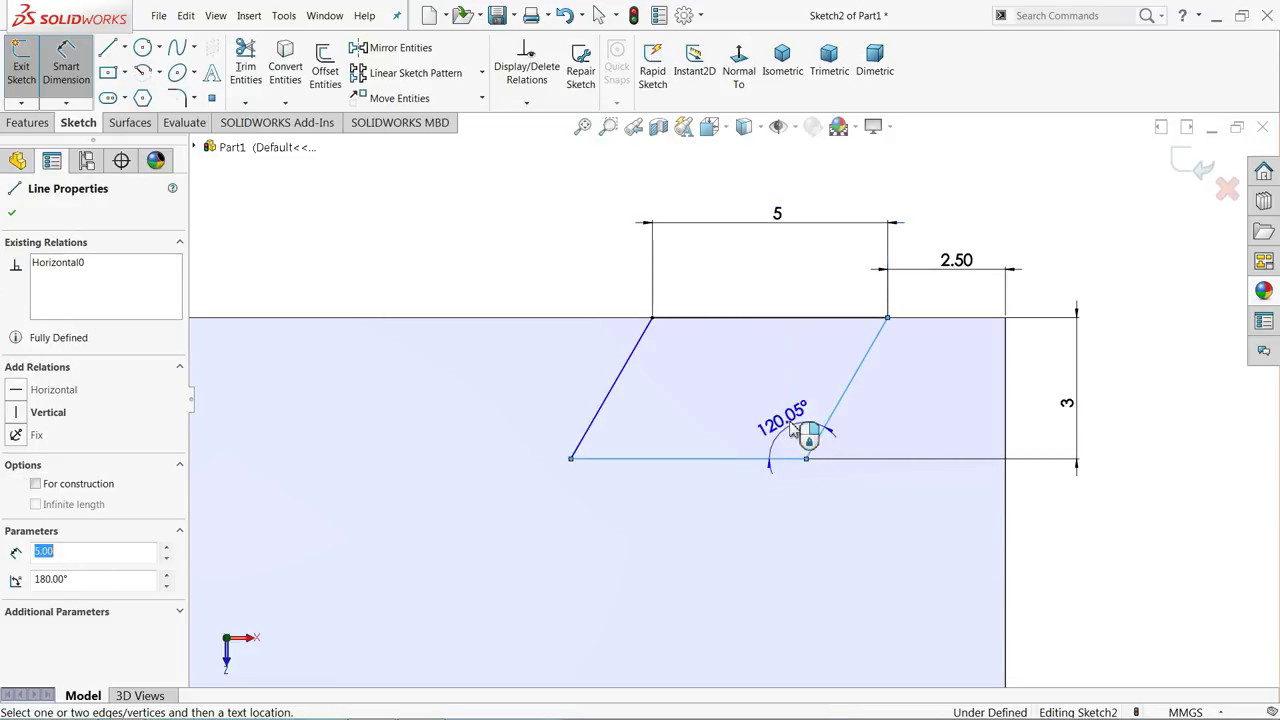
click(800, 405)
text(9)
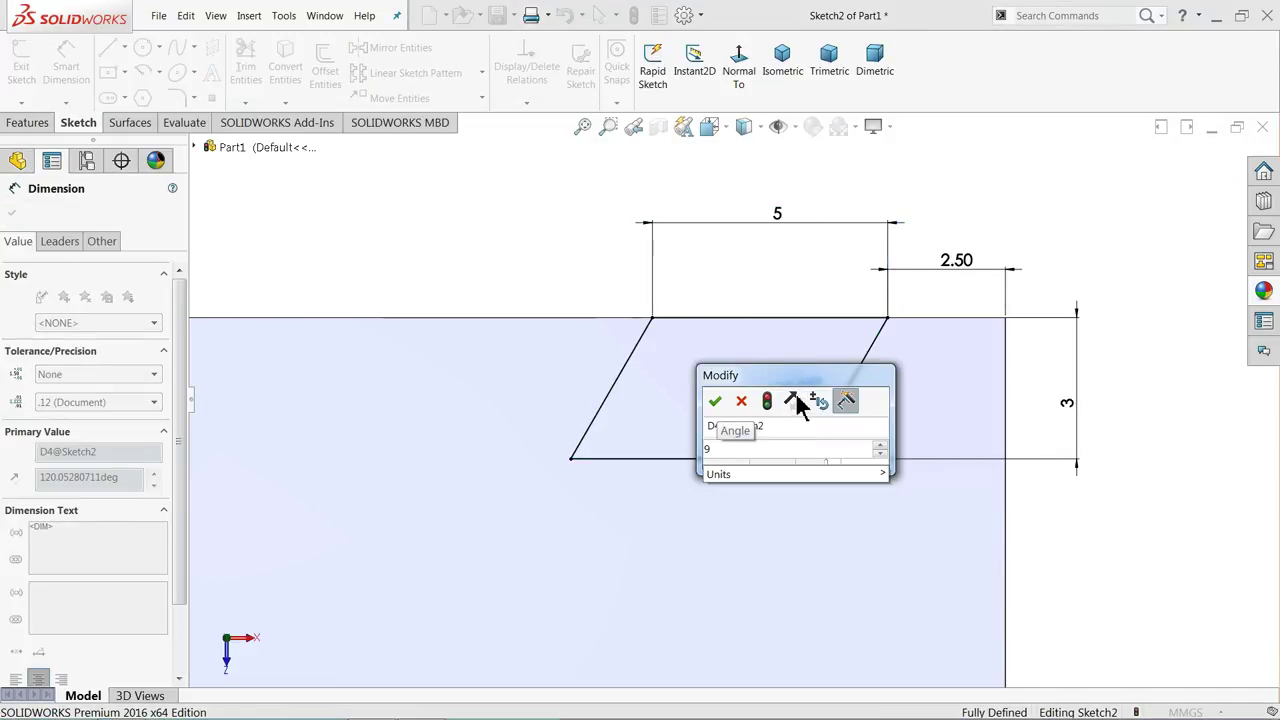
text(3.5)
key(Return)
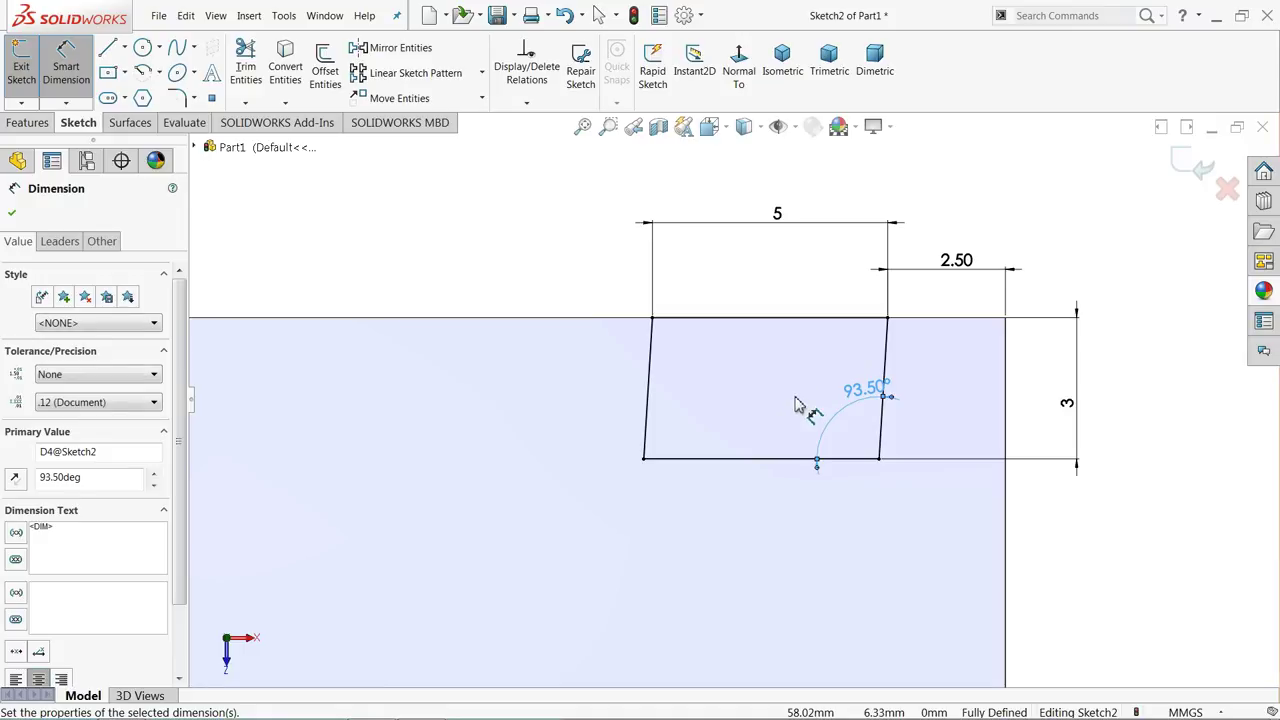
drag(872, 395, 818, 415)
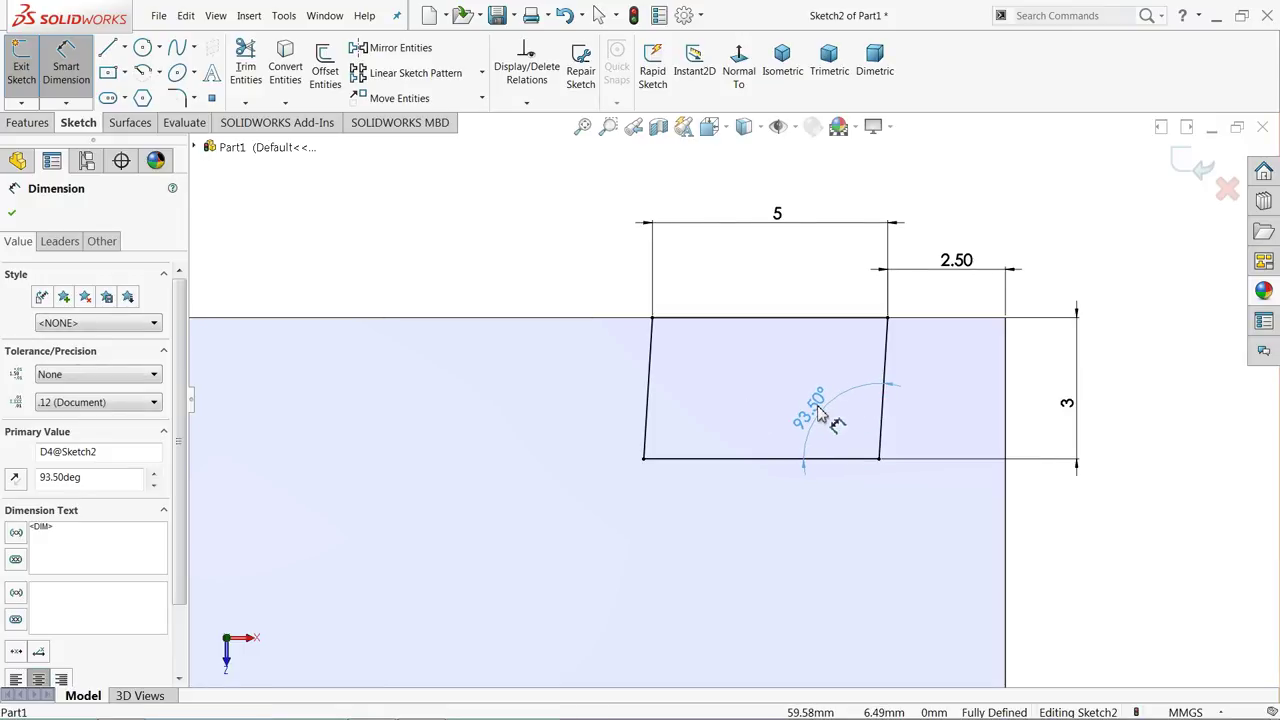
double_click(826, 403)
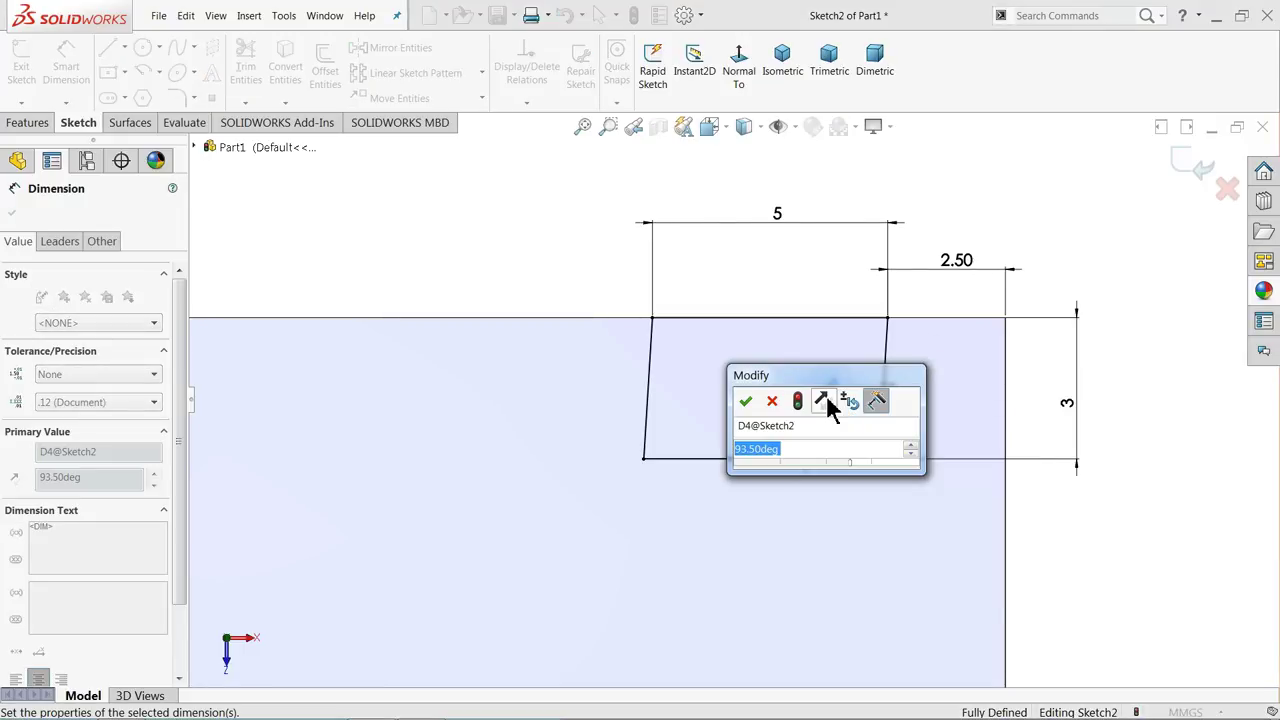
text(93.55)
key(Return)
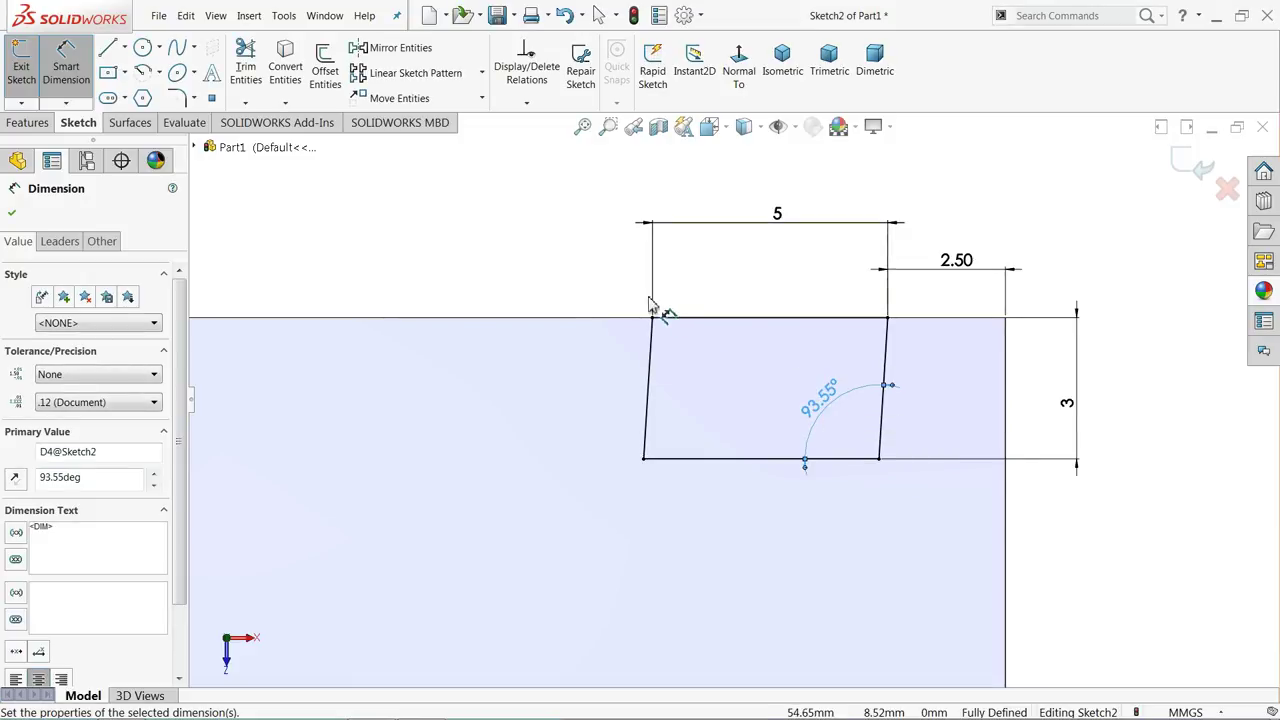
click(586, 286)
scroll(706, 350, up, 5)
scroll(730, 390, up, 2)
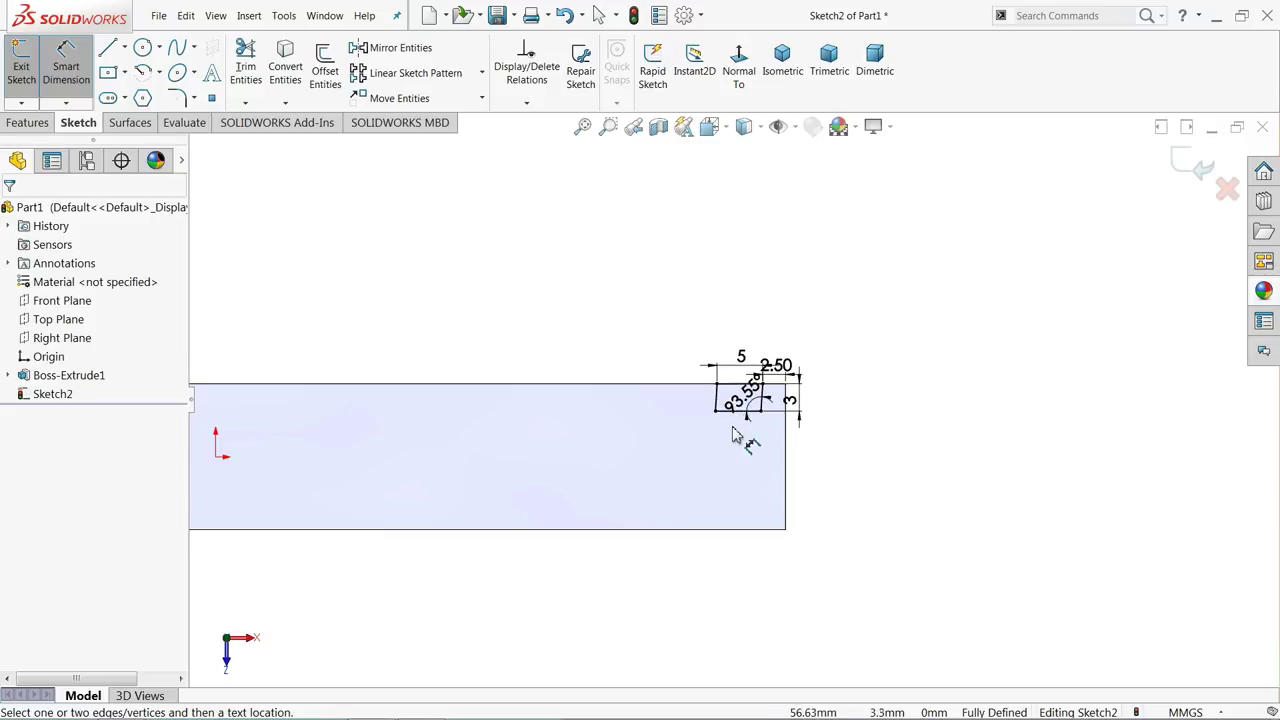
Draw a closed four-line block outline standing on the bar's bottom edge
scroll(762, 532, down, 3)
scroll(764, 530, up, 2)
scroll(743, 477, down, 4)
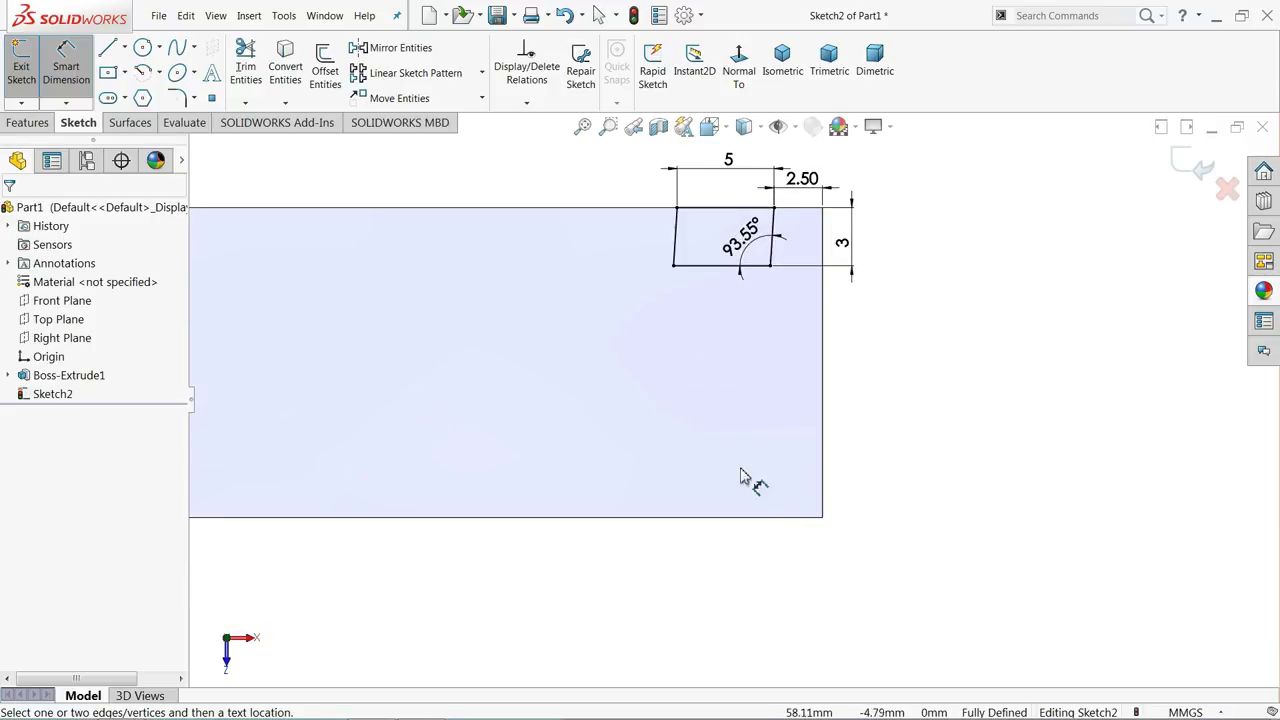
click(107, 50)
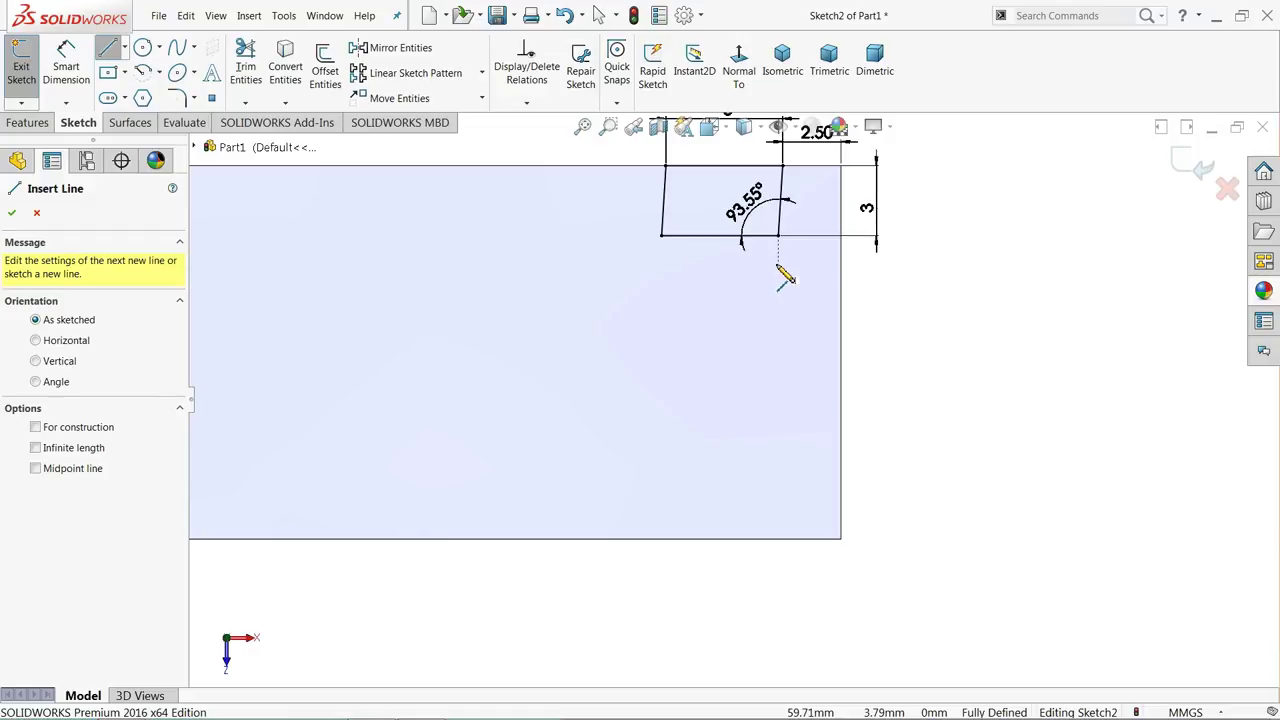
click(751, 539)
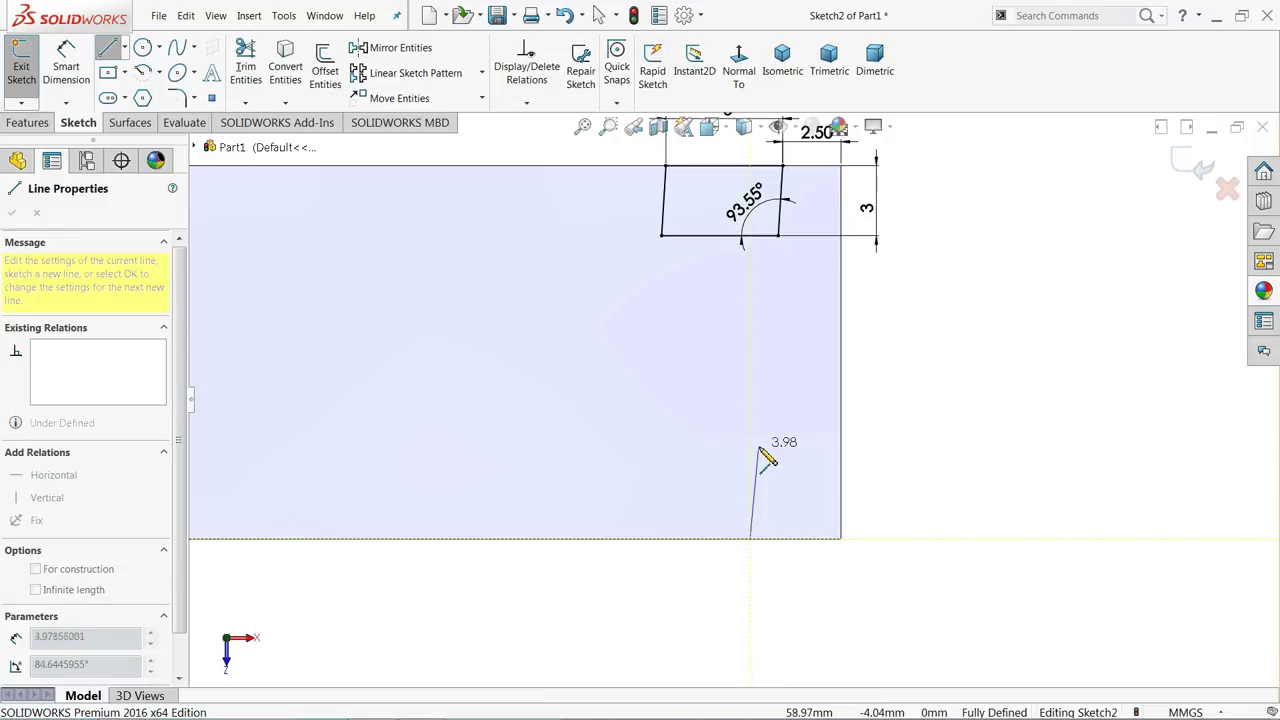
click(767, 444)
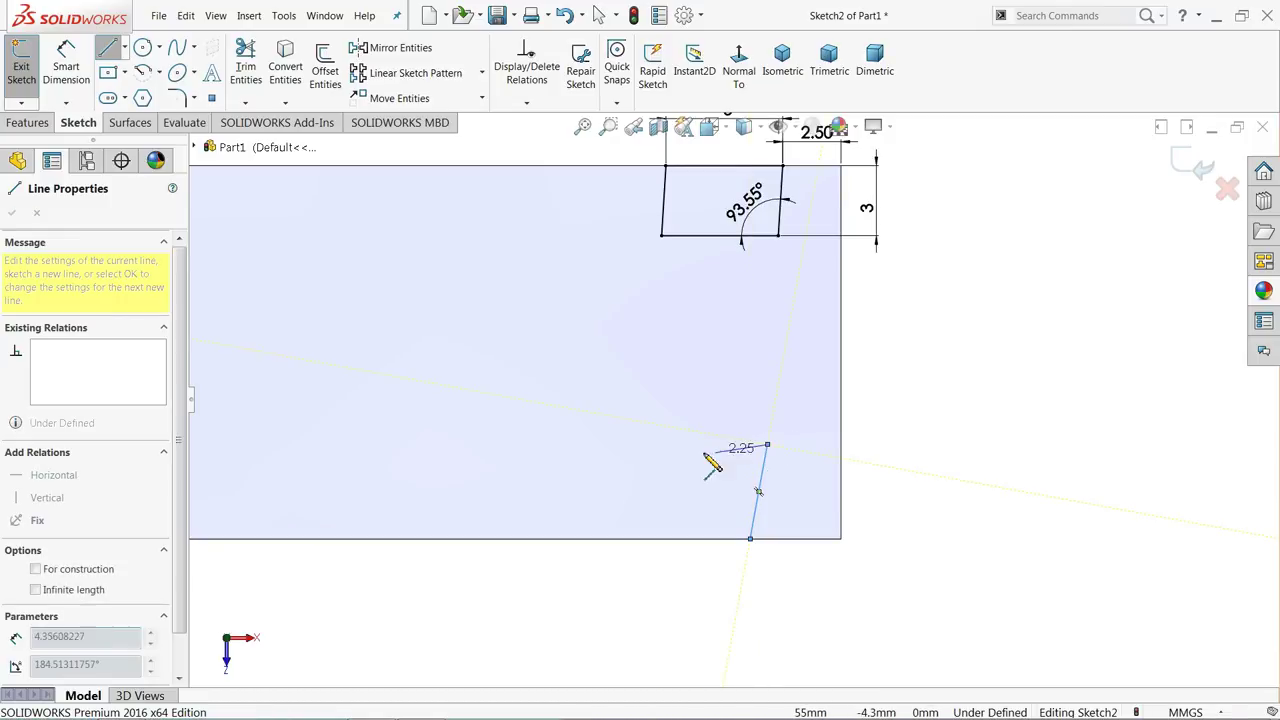
click(631, 444)
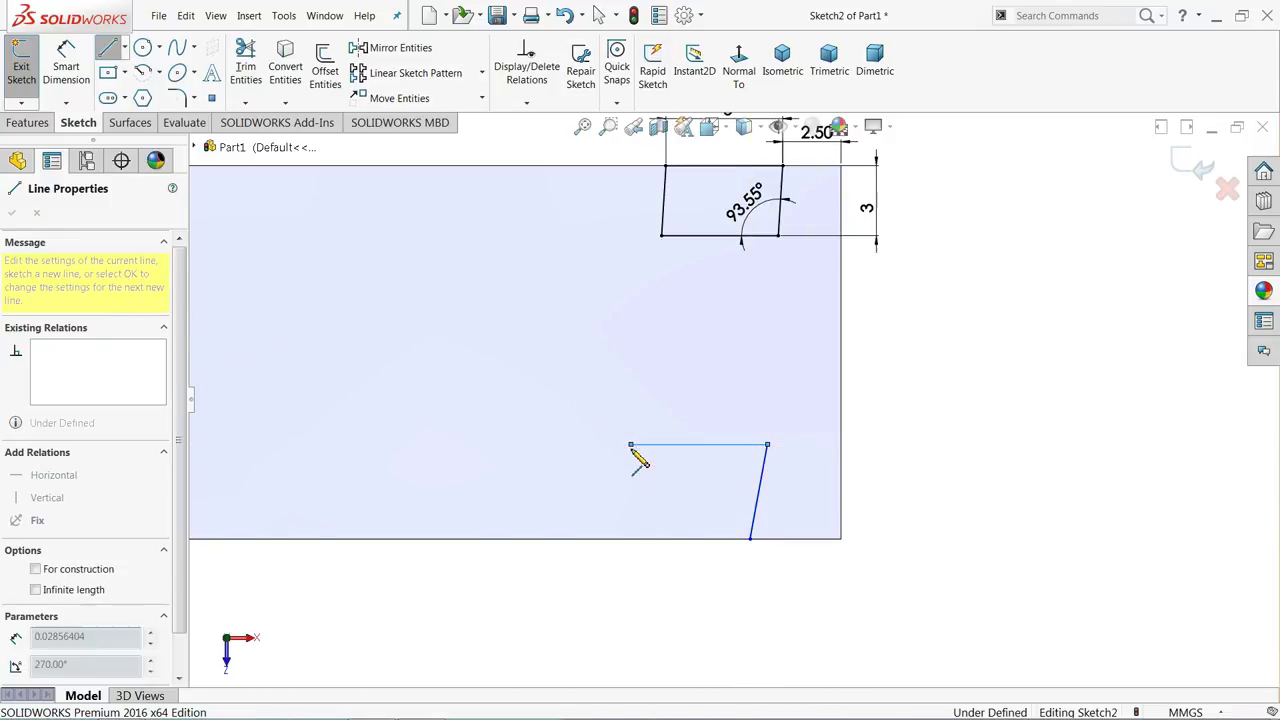
click(618, 541)
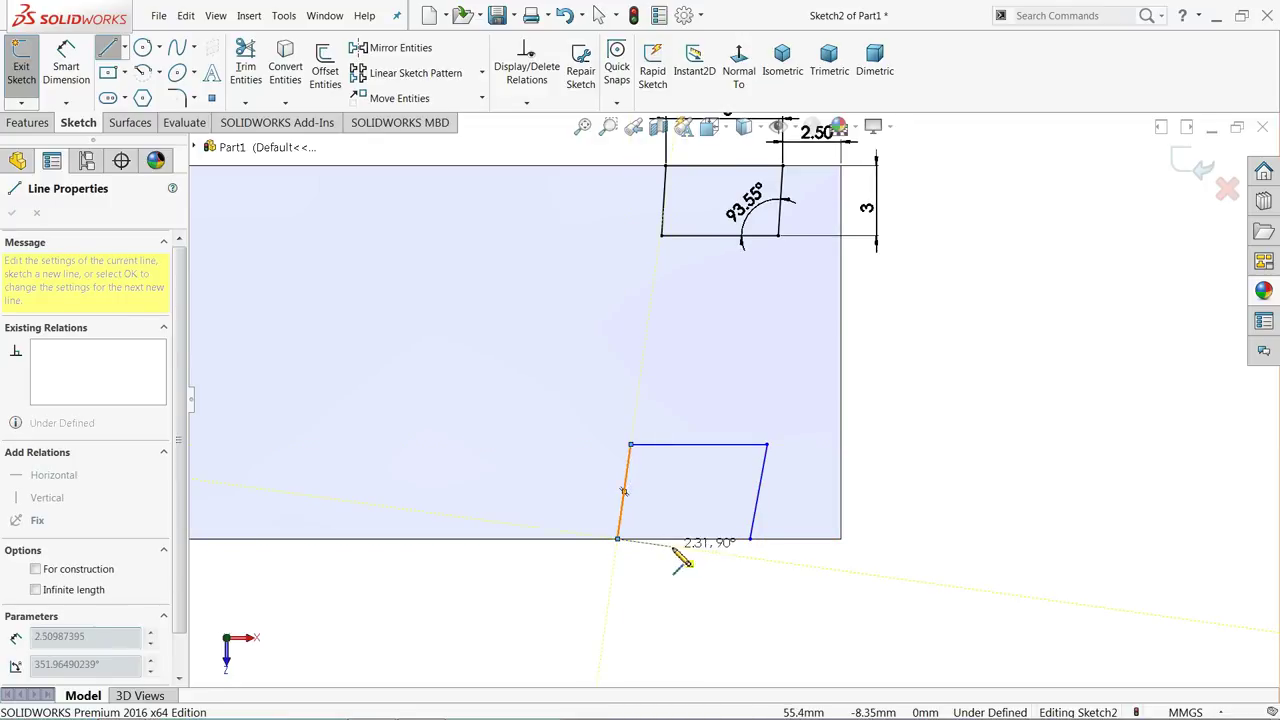
click(751, 540)
click(107, 47)
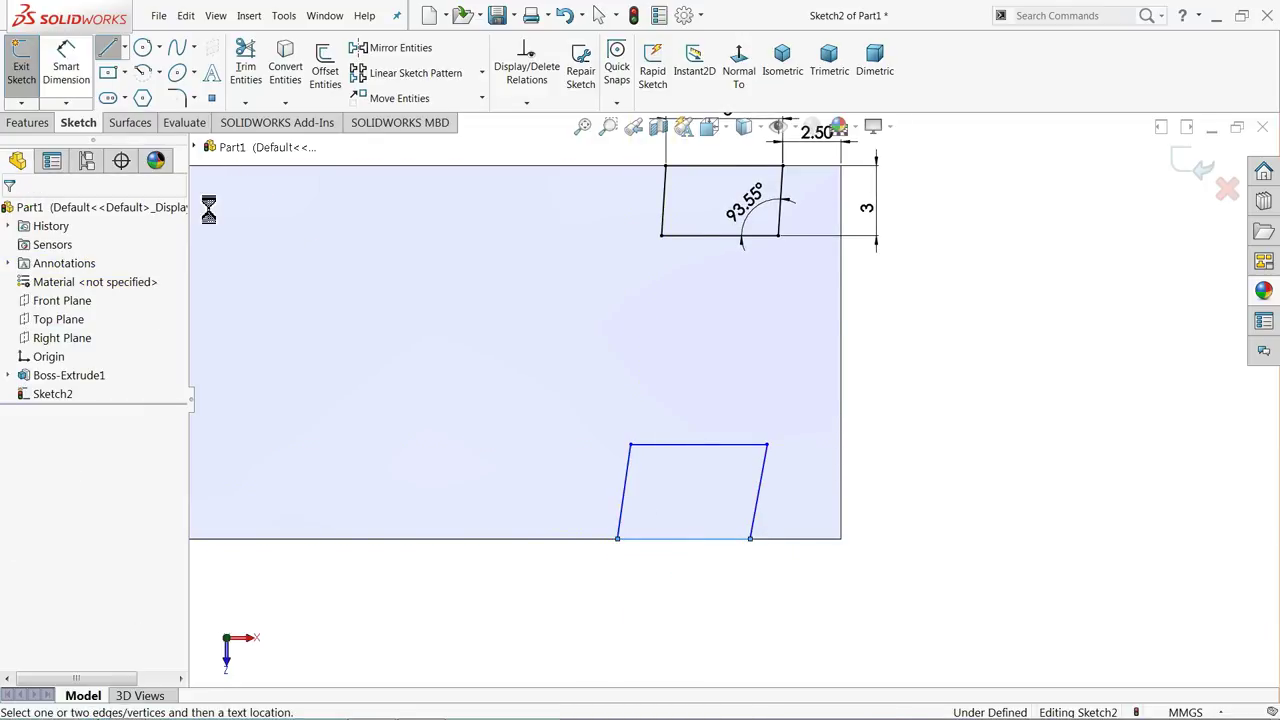
Dimension the lower block's top side to 5 mm and its height to 4 mm
scroll(716, 517, down, 3)
click(672, 380)
click(660, 347)
text(5)
key(Return)
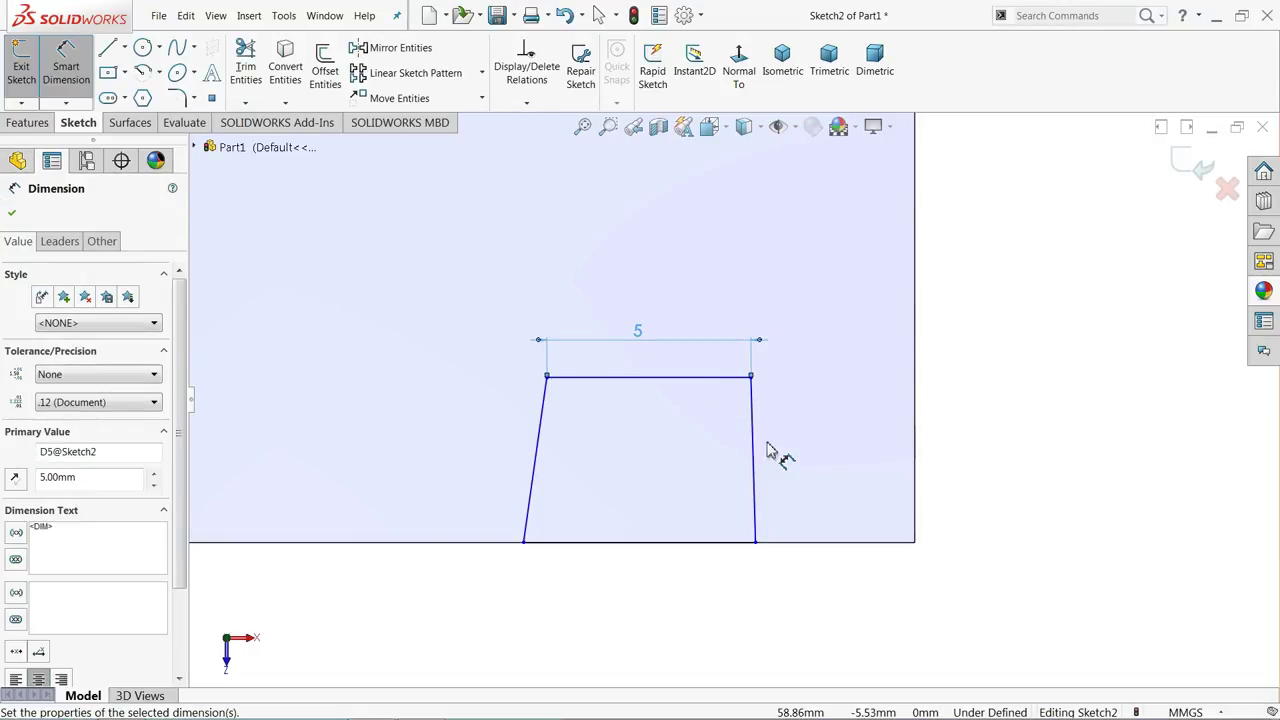
click(756, 460)
click(990, 458)
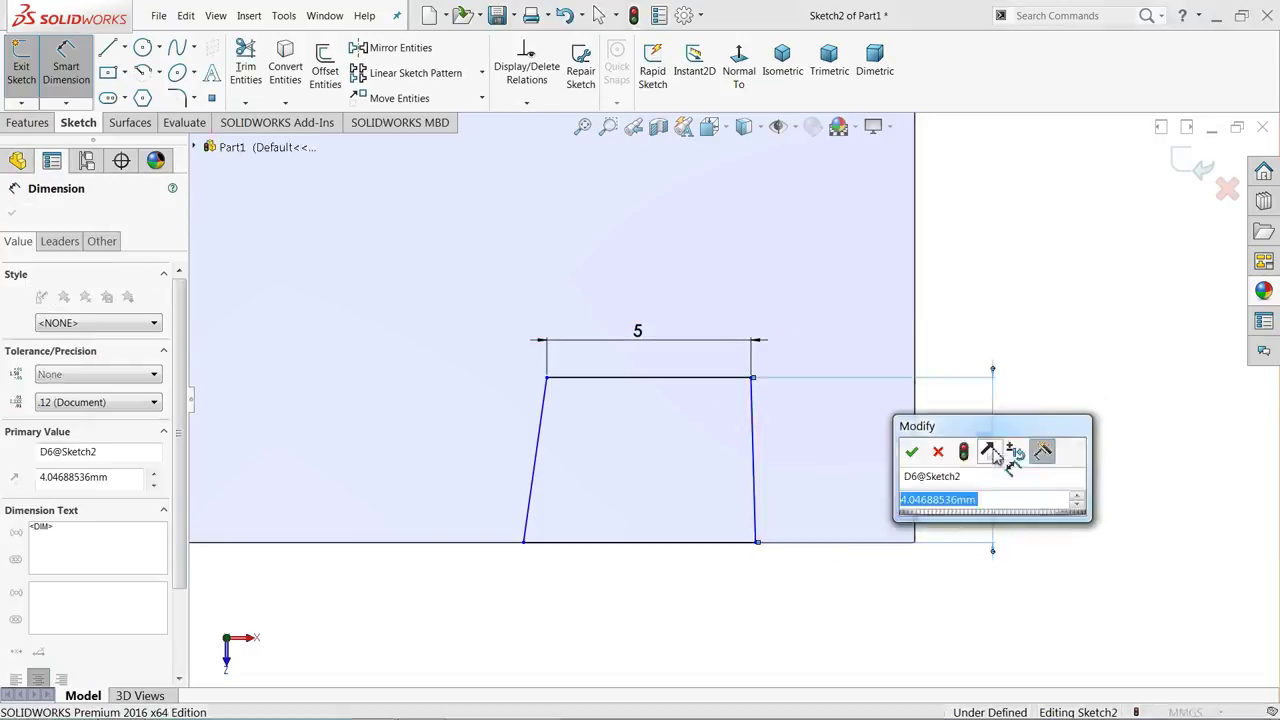
text(4)
key(Return)
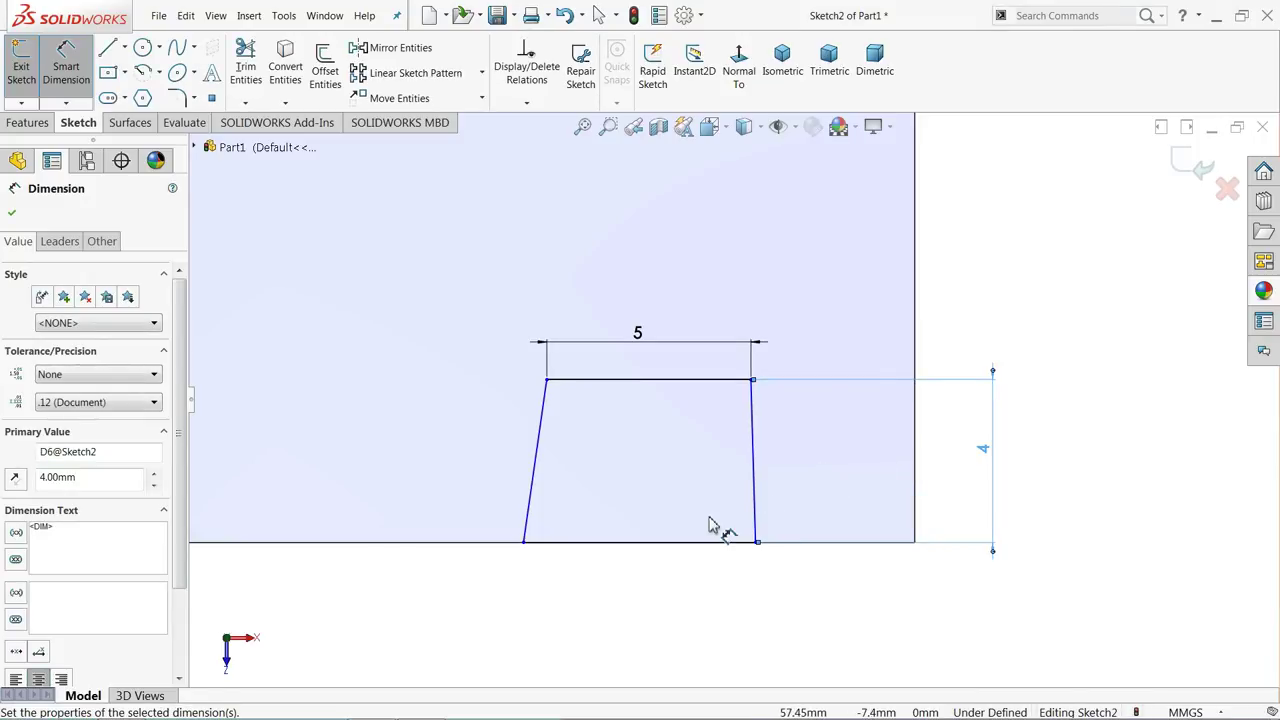
click(12, 217)
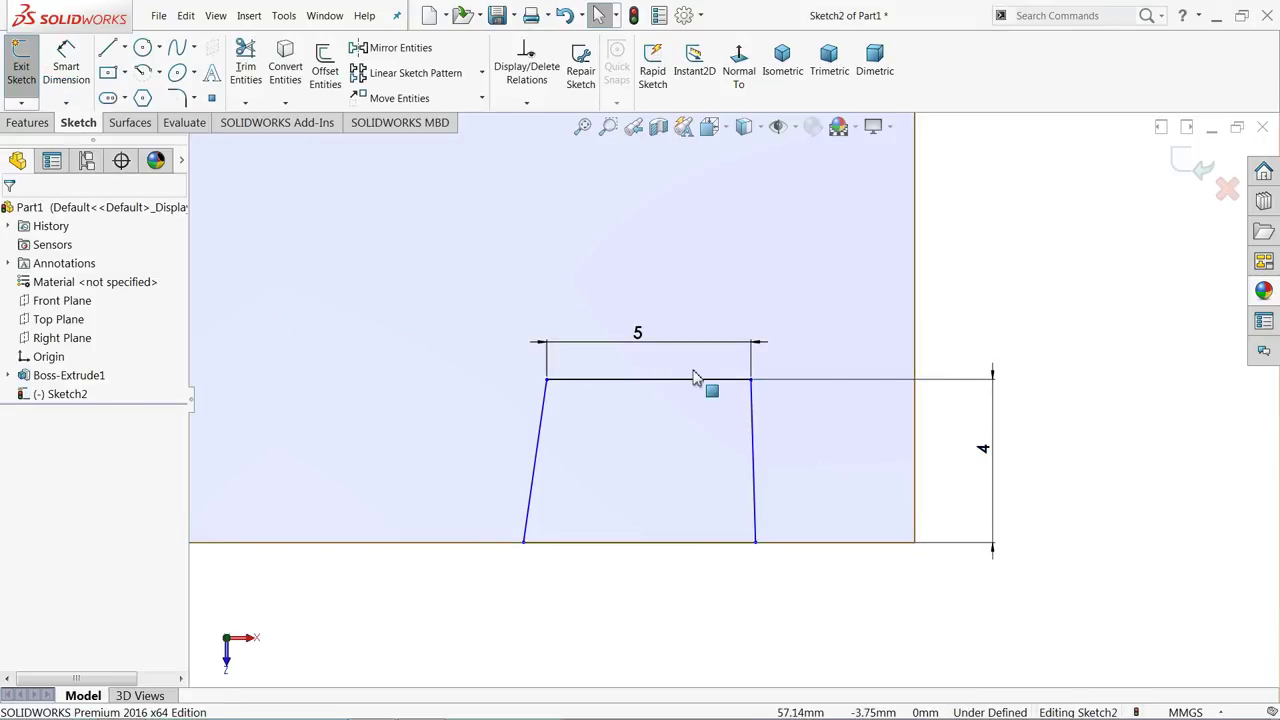
drag(750, 381, 781, 383)
click(994, 277)
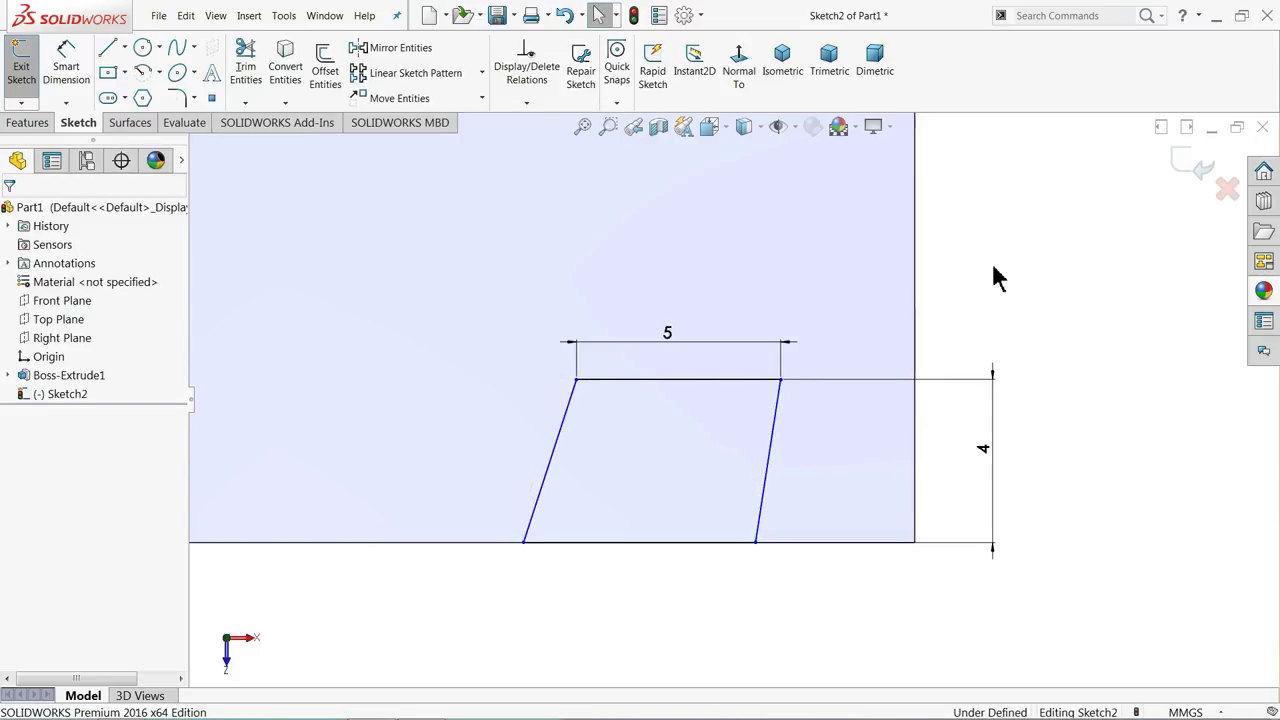
click(66, 62)
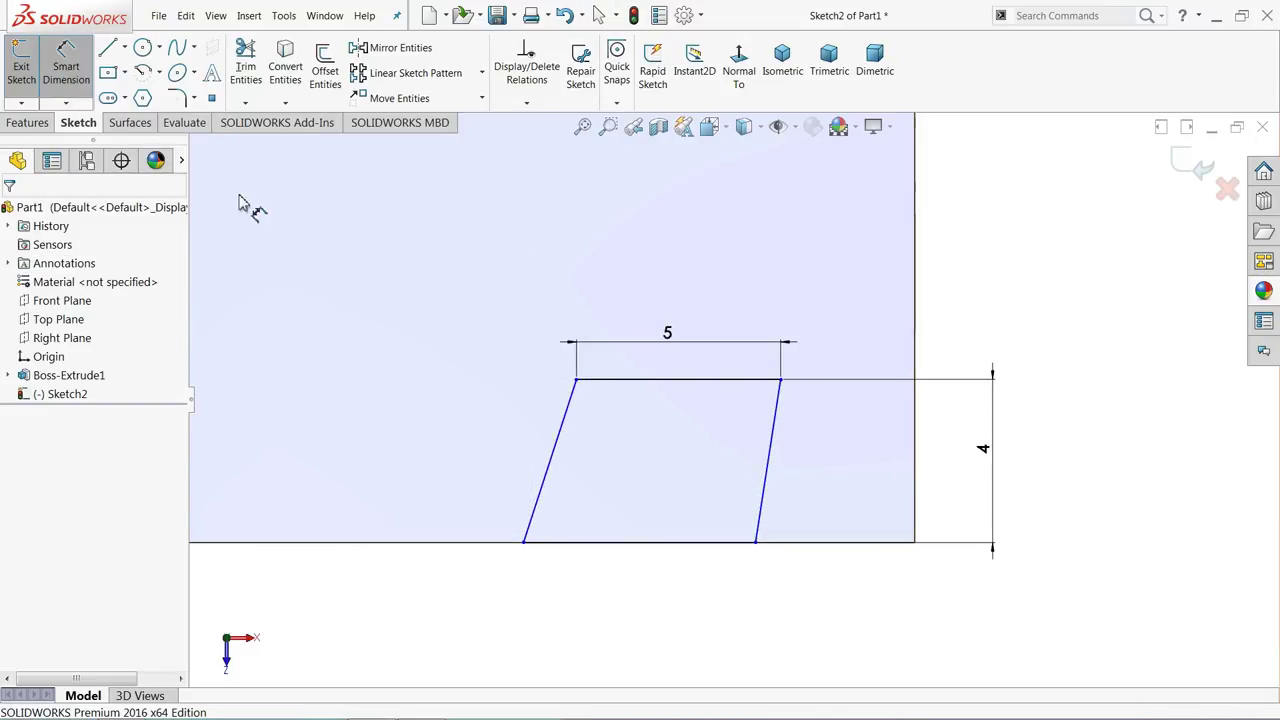
Set the lower block's side-to-bottom angle to 93.5°
click(765, 497)
click(708, 542)
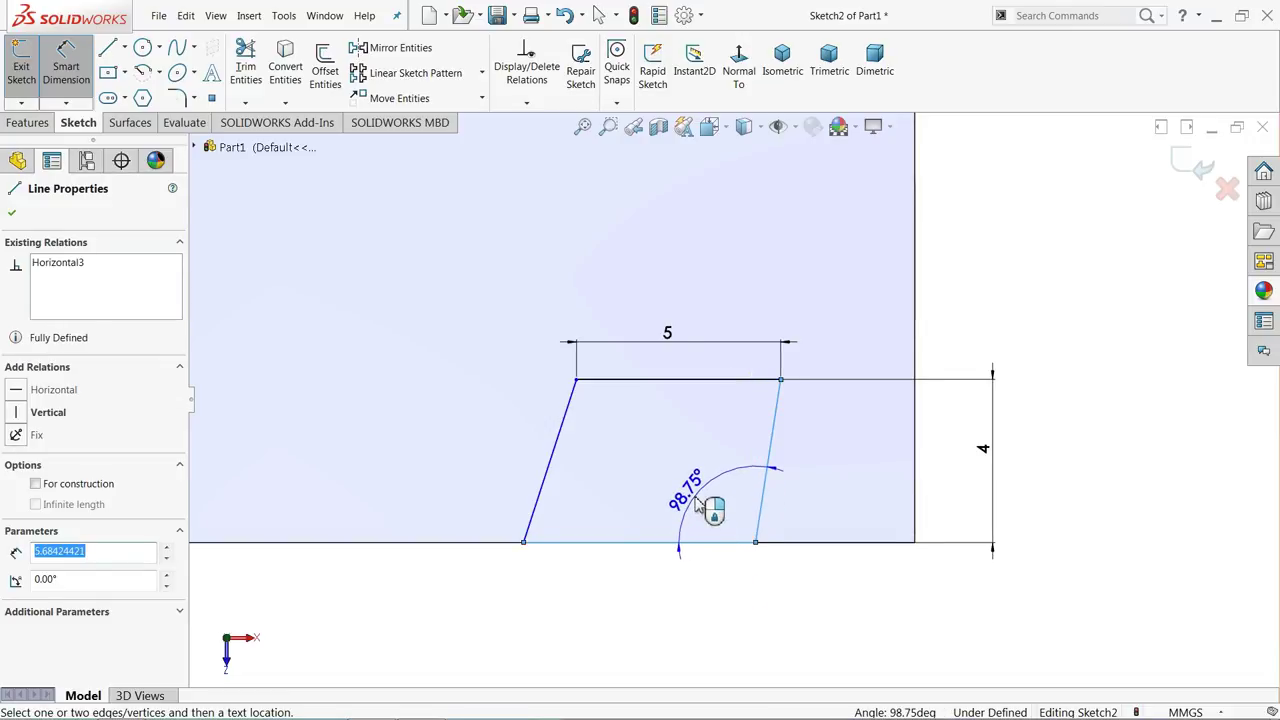
click(699, 503)
text(93.55)
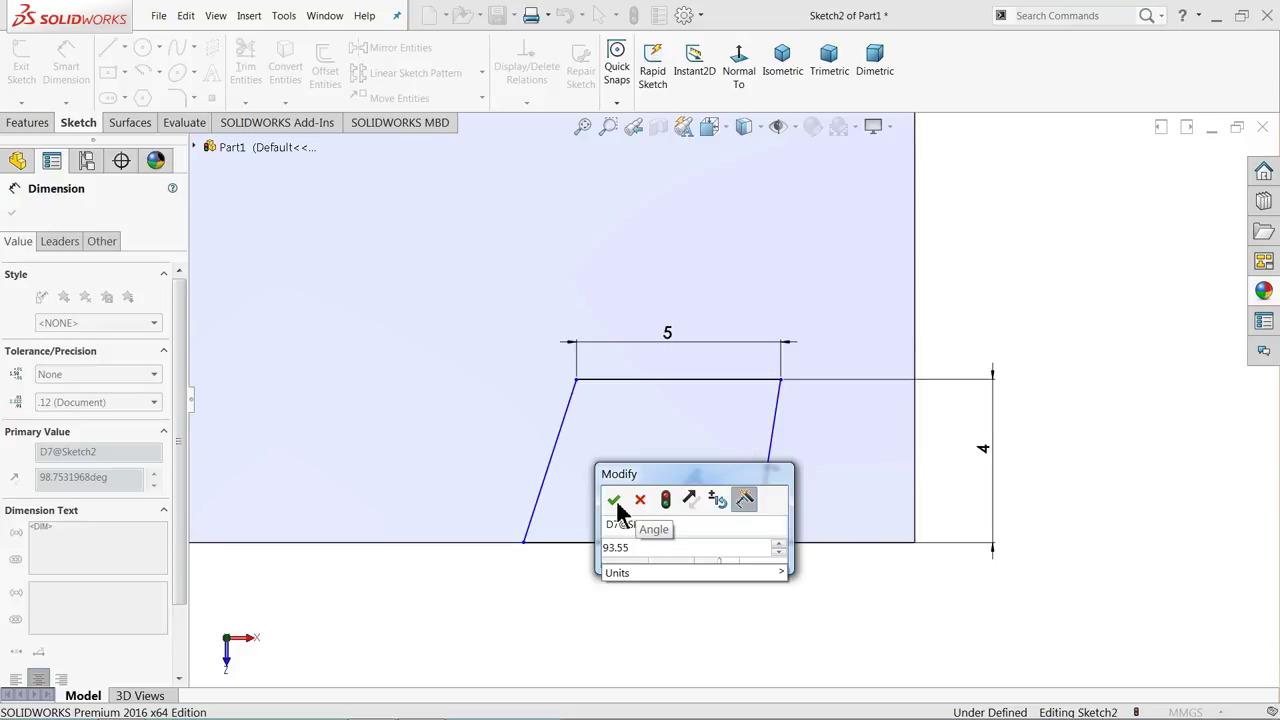
click(614, 500)
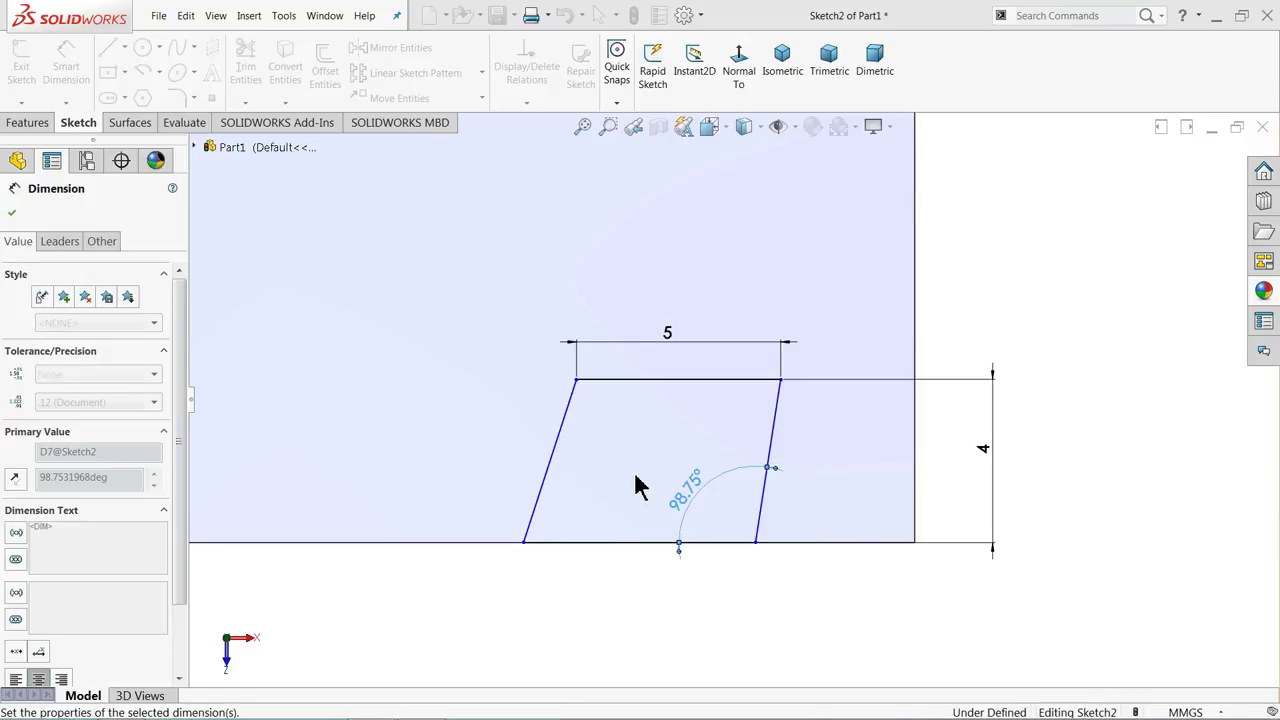
scroll(735, 405, up, 2)
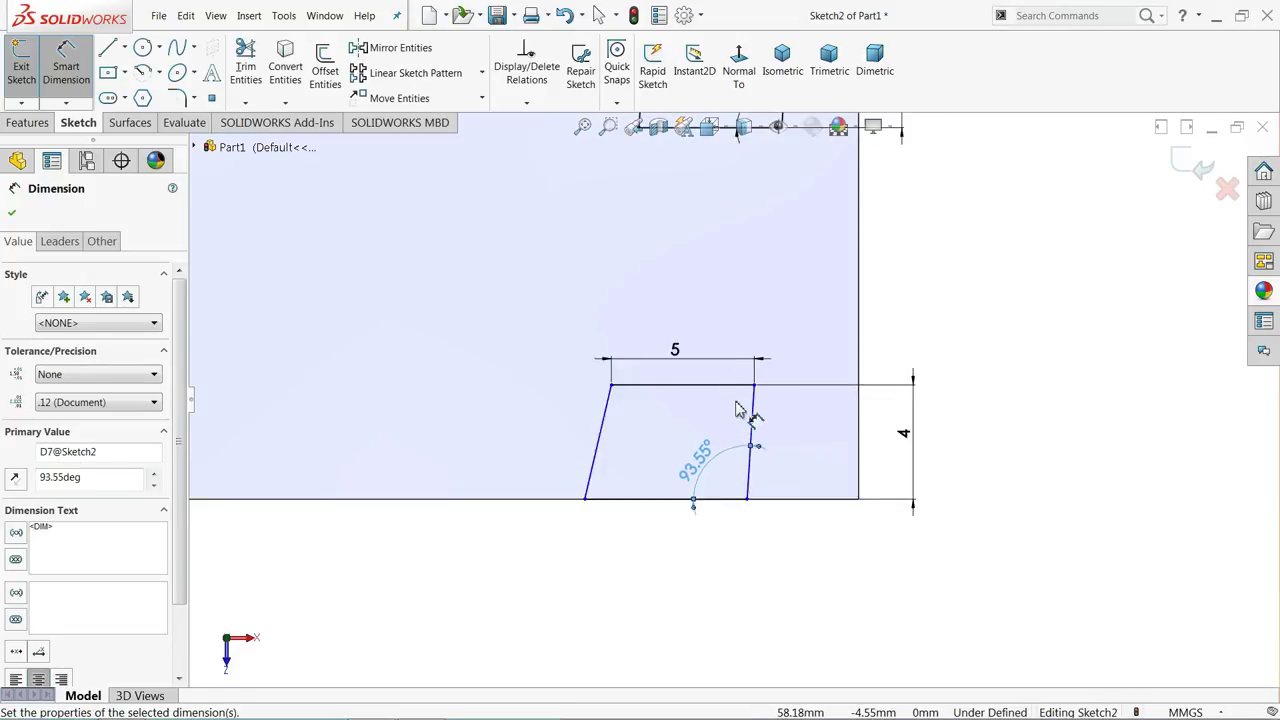
scroll(760, 455, down, 2)
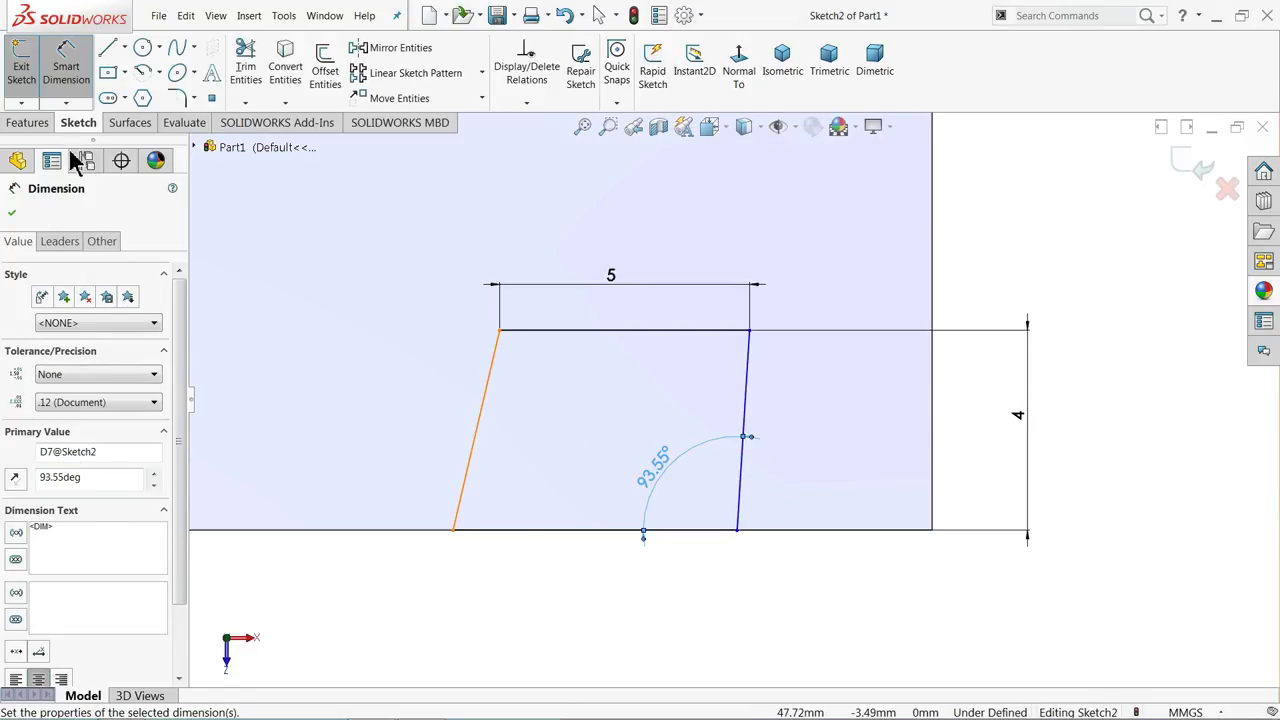
Place the block 3.5 mm from the bar's right end and make its slanted sides parallel
click(79, 90)
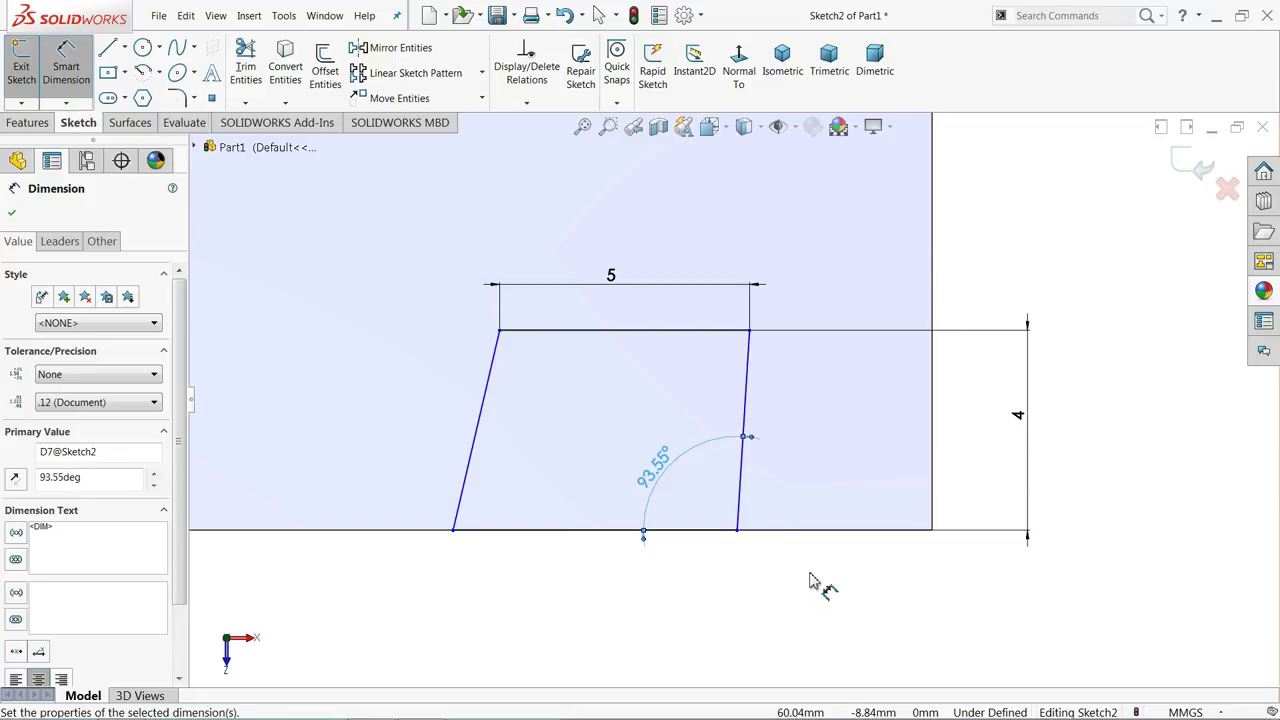
click(739, 533)
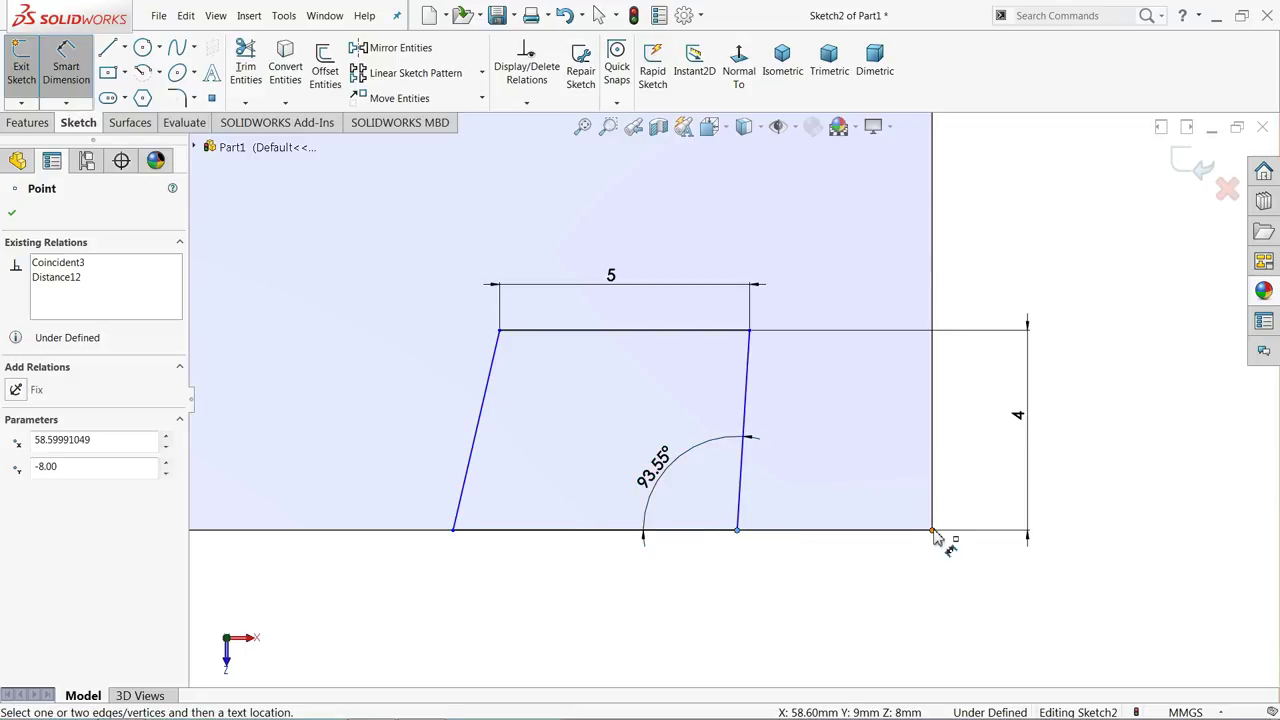
click(932, 531)
click(858, 592)
text(3.5)
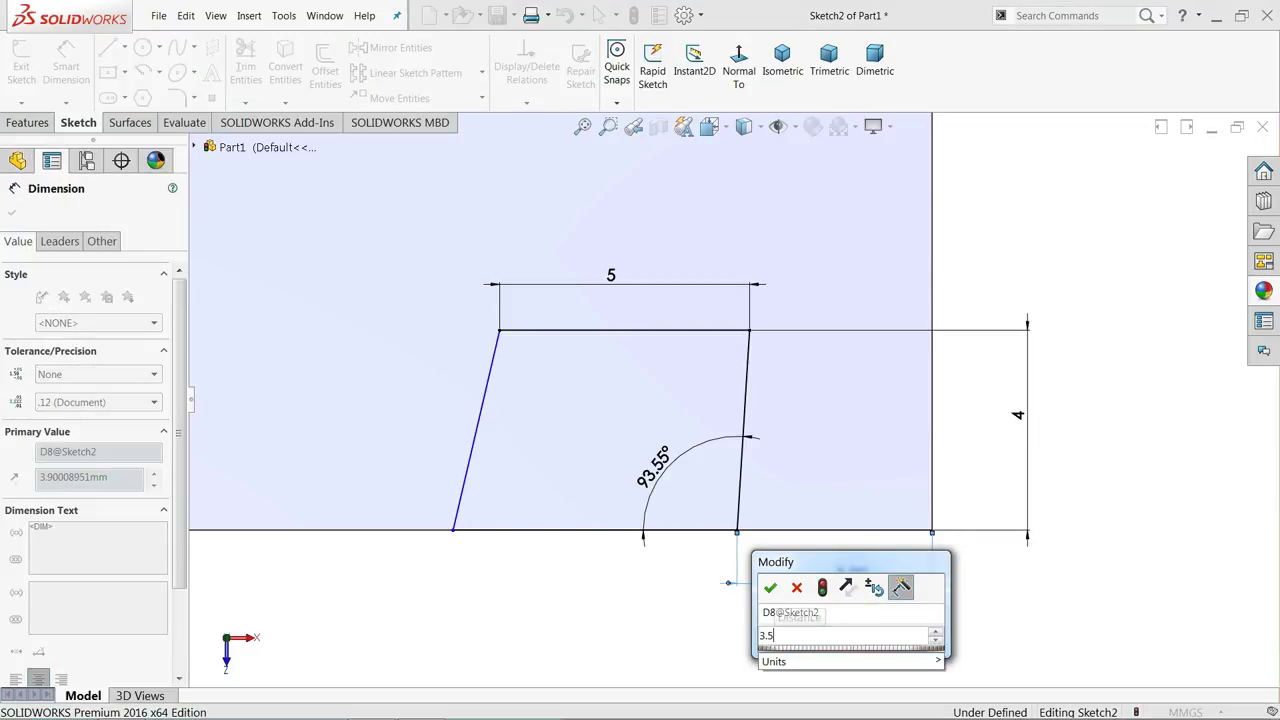
key(Return)
click(12, 212)
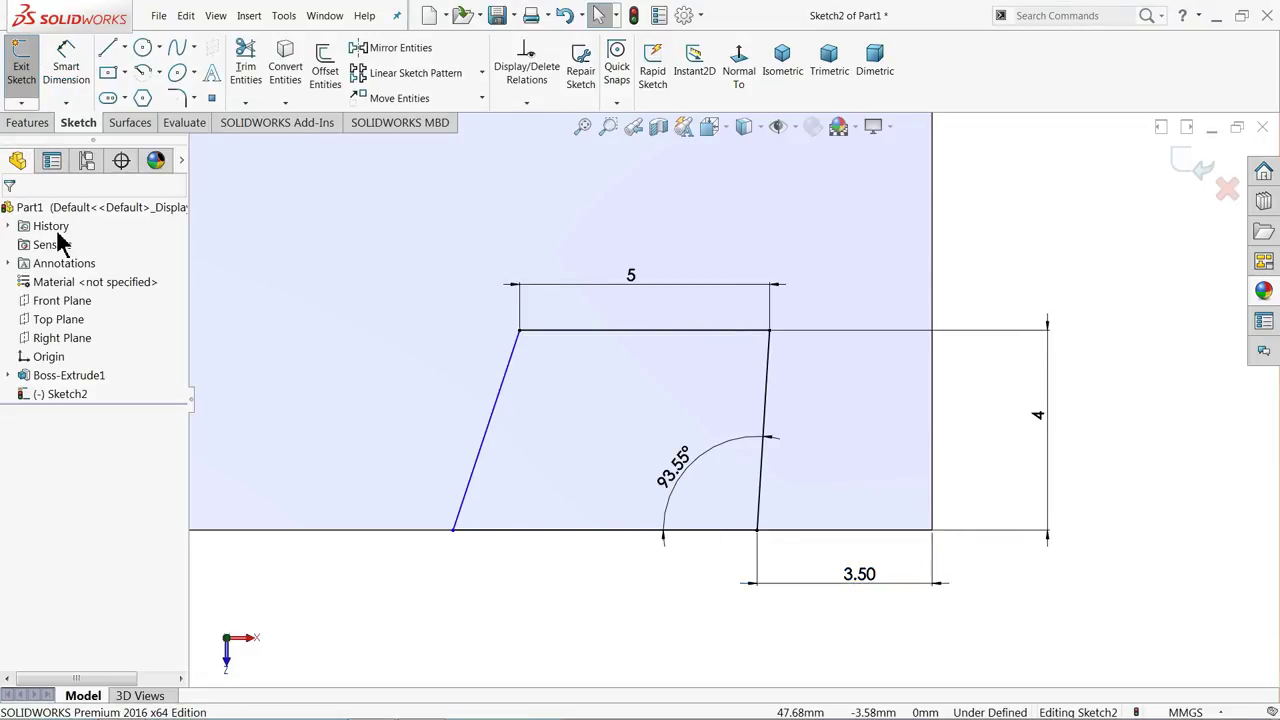
drag(806, 372, 424, 404)
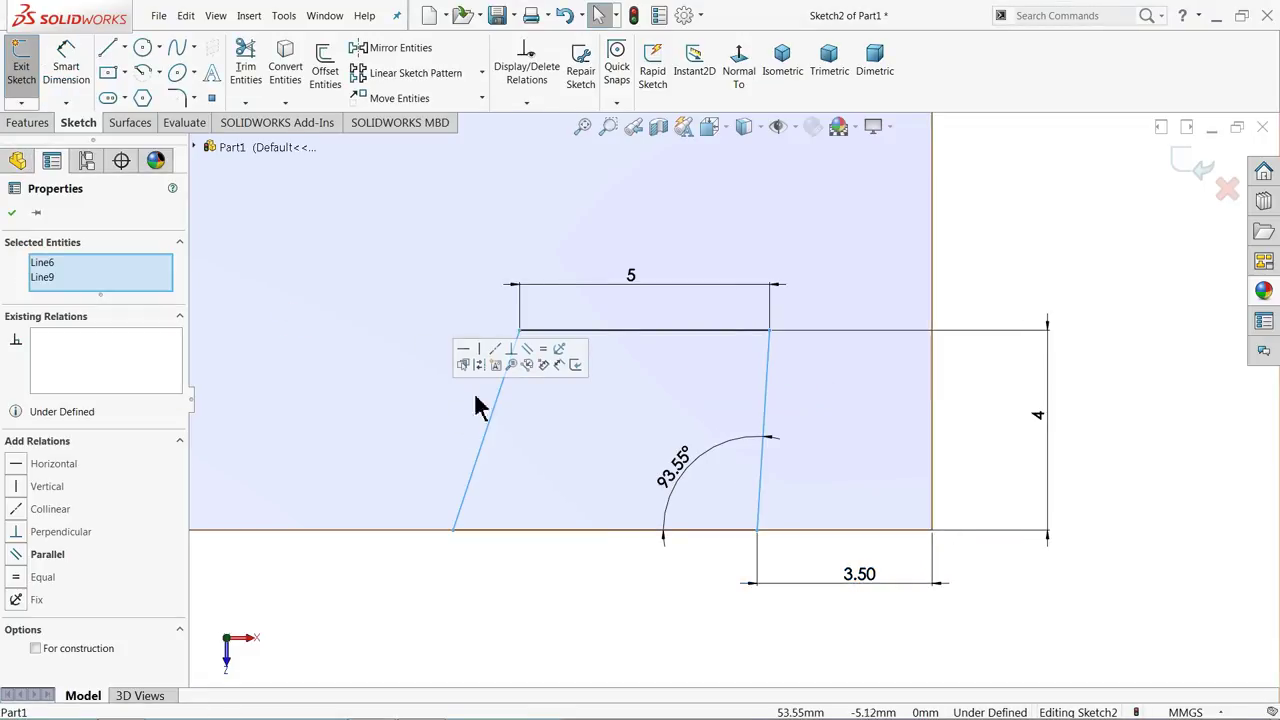
click(528, 350)
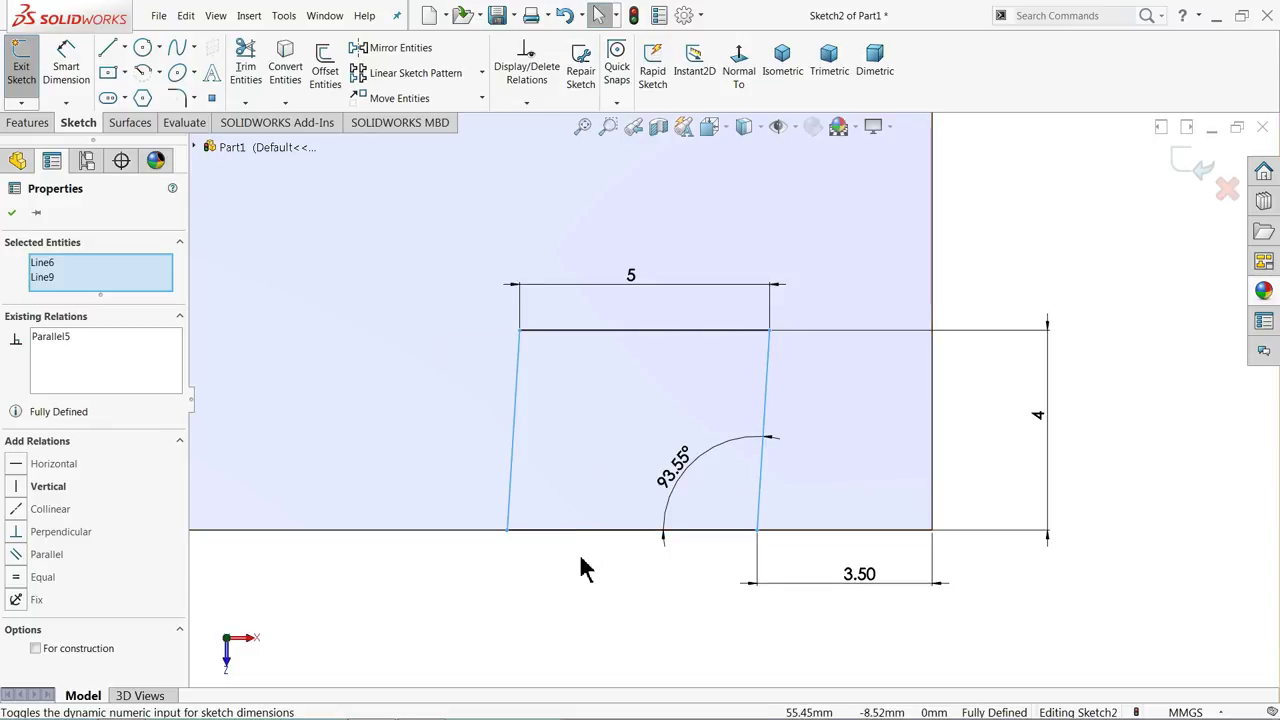
Draw a slanted line across the bar from the top edge to the bottom edge
click(566, 589)
scroll(655, 466, up, 3)
scroll(660, 460, up, 2)
scroll(740, 337, down, 2)
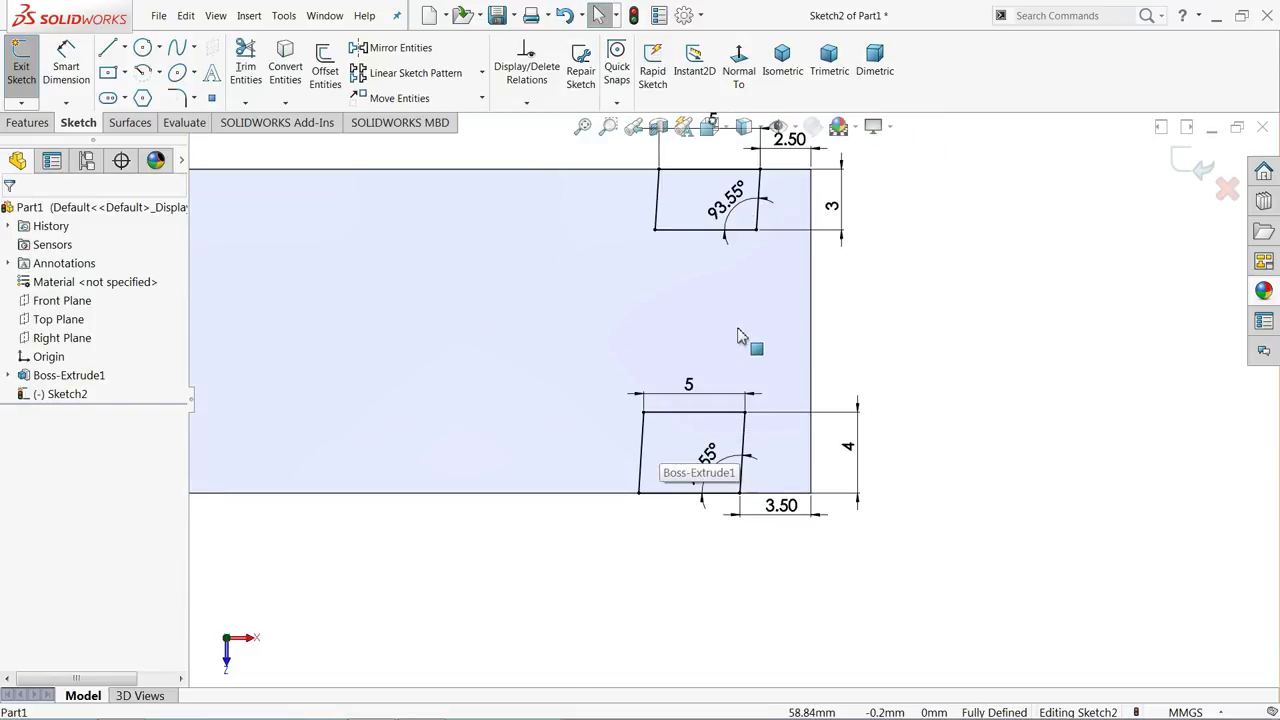
scroll(770, 298, down, 1)
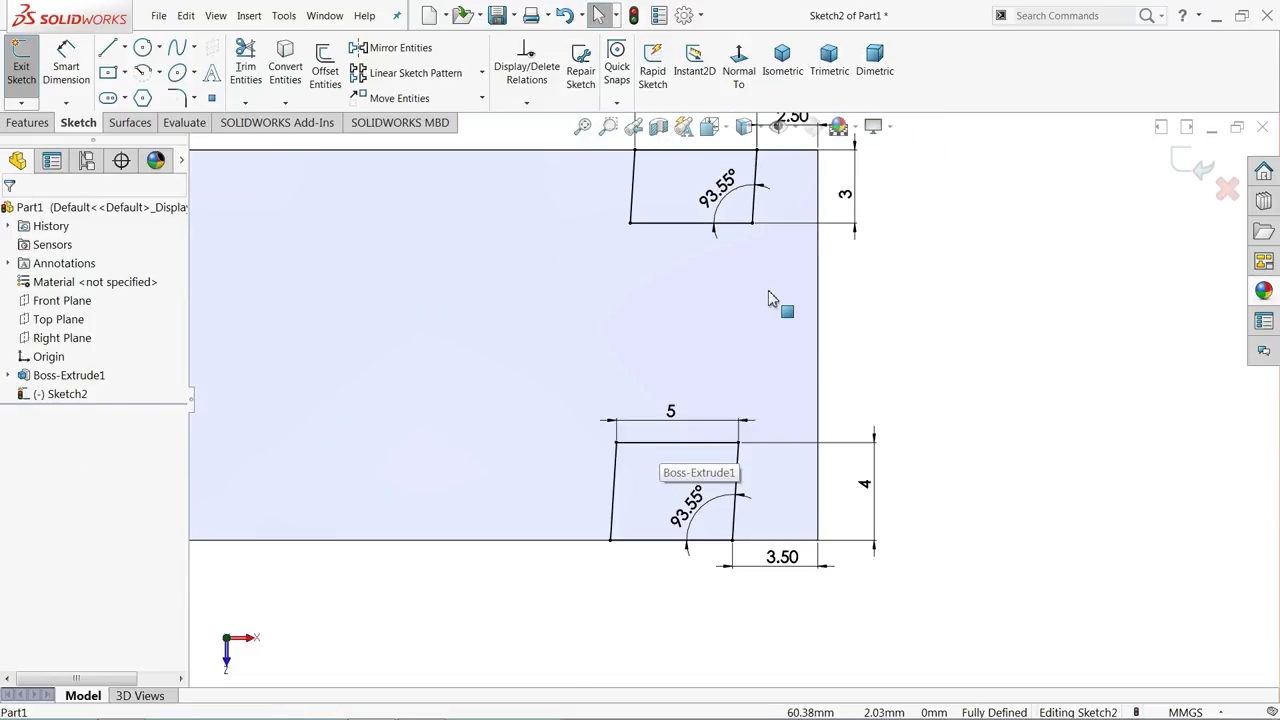
click(106, 52)
scroll(790, 200, down, 2)
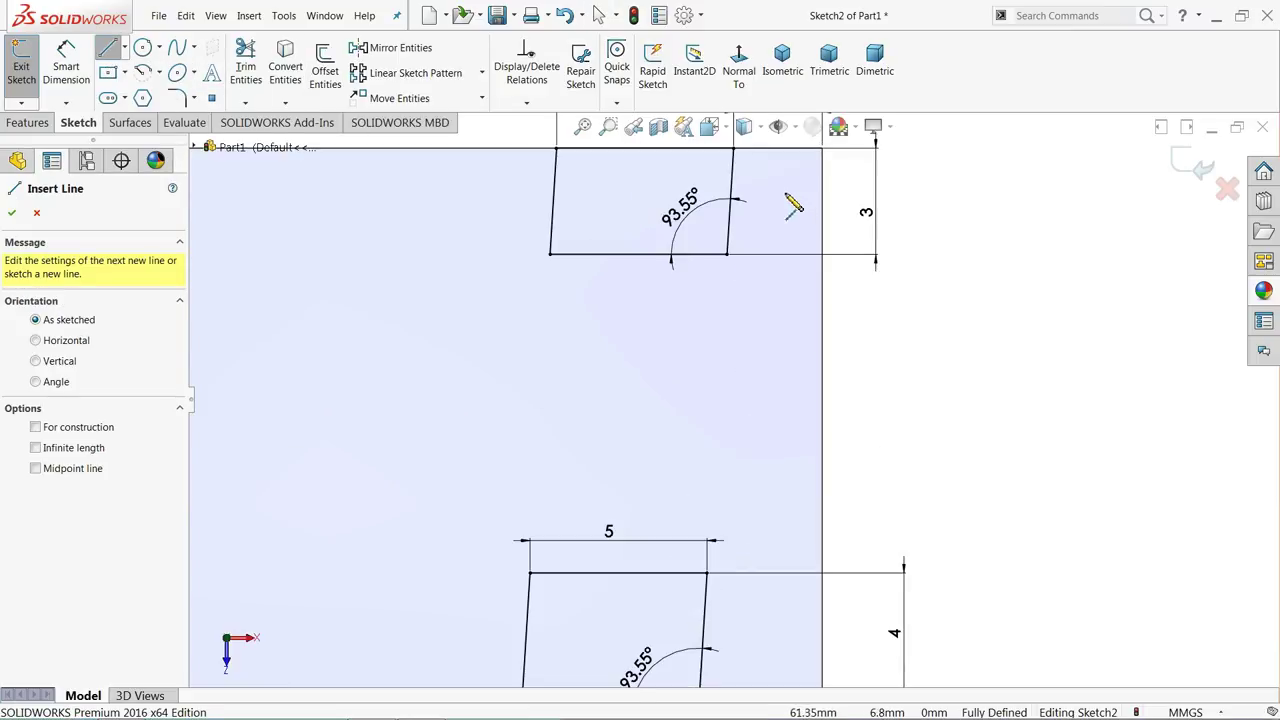
click(775, 160)
scroll(771, 200, up, 3)
scroll(748, 515, down, 2)
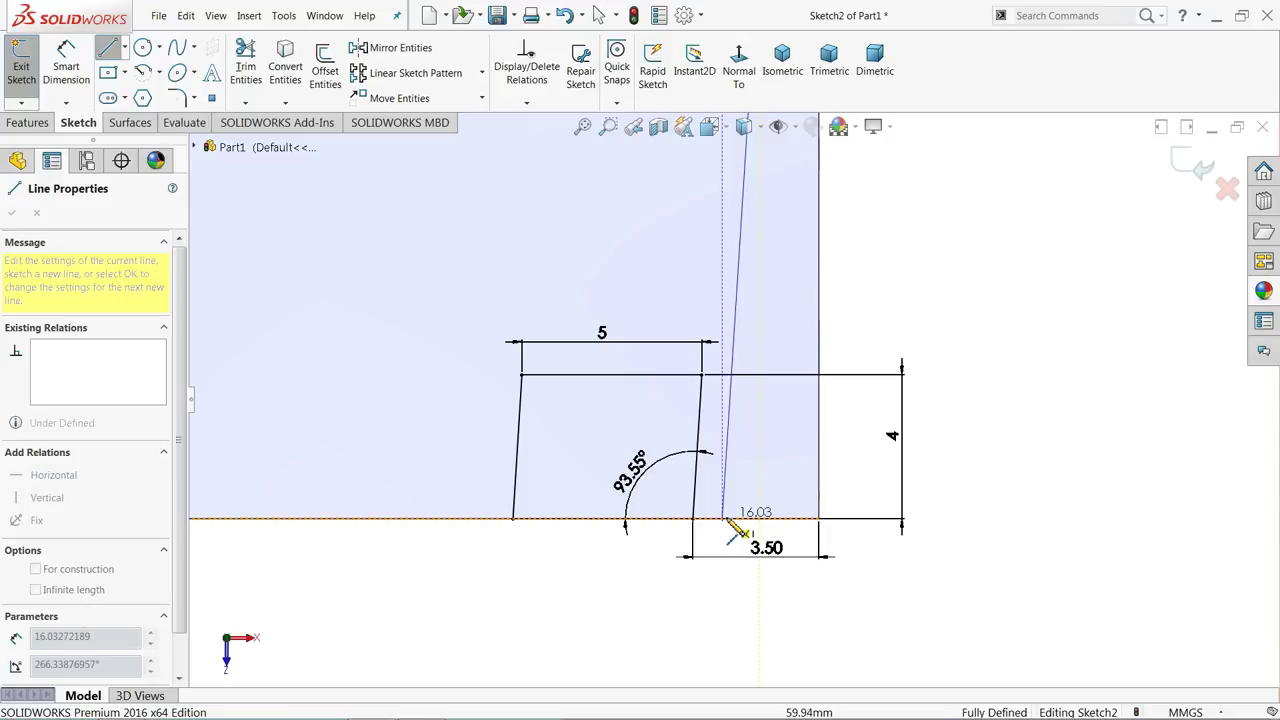
click(736, 518)
right_click(886, 174)
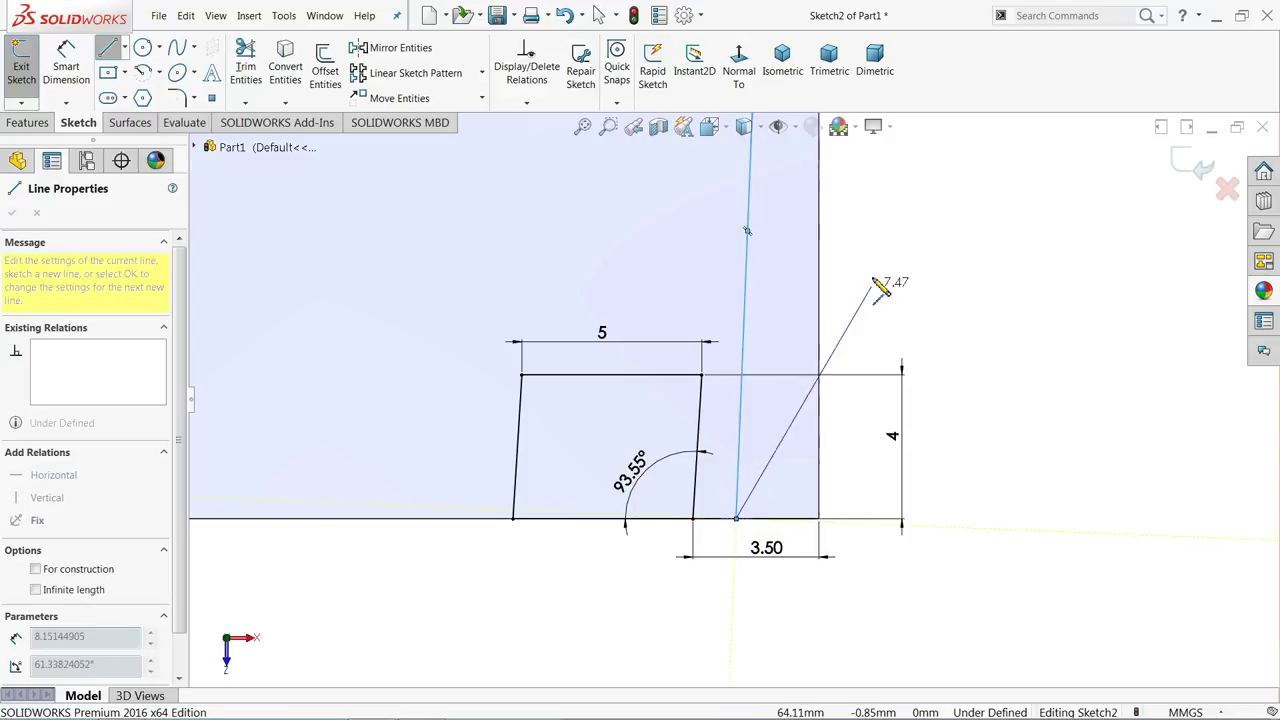
click(912, 228)
Make the new line parallel to the block's side, 1 mm from its base
scroll(728, 432, down, 4)
drag(791, 377, 588, 422)
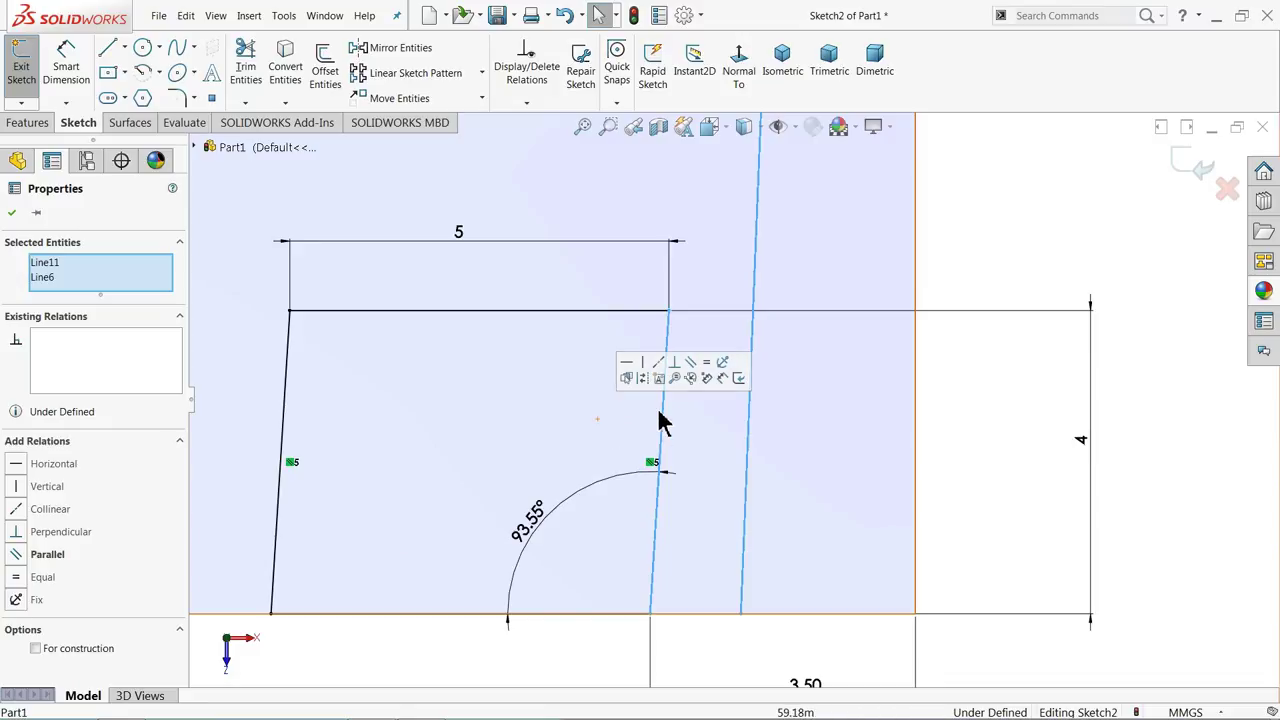
click(690, 364)
click(954, 274)
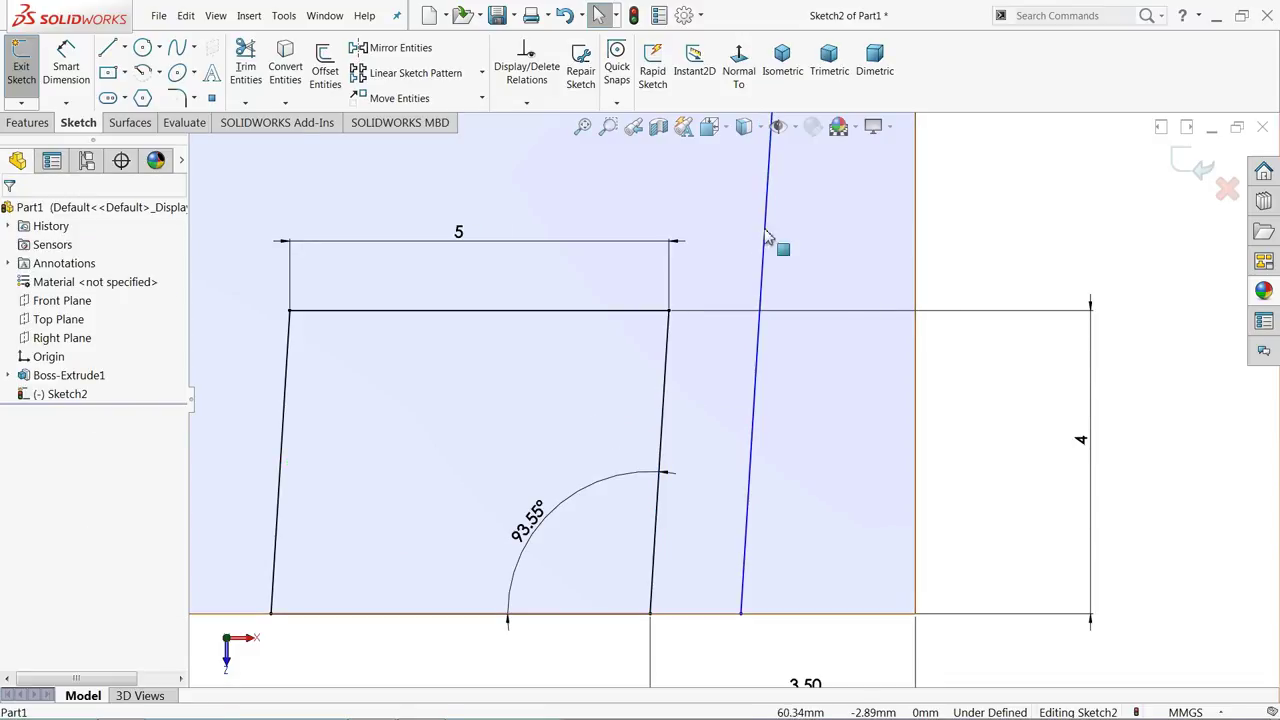
click(65, 82)
scroll(650, 515, down, 3)
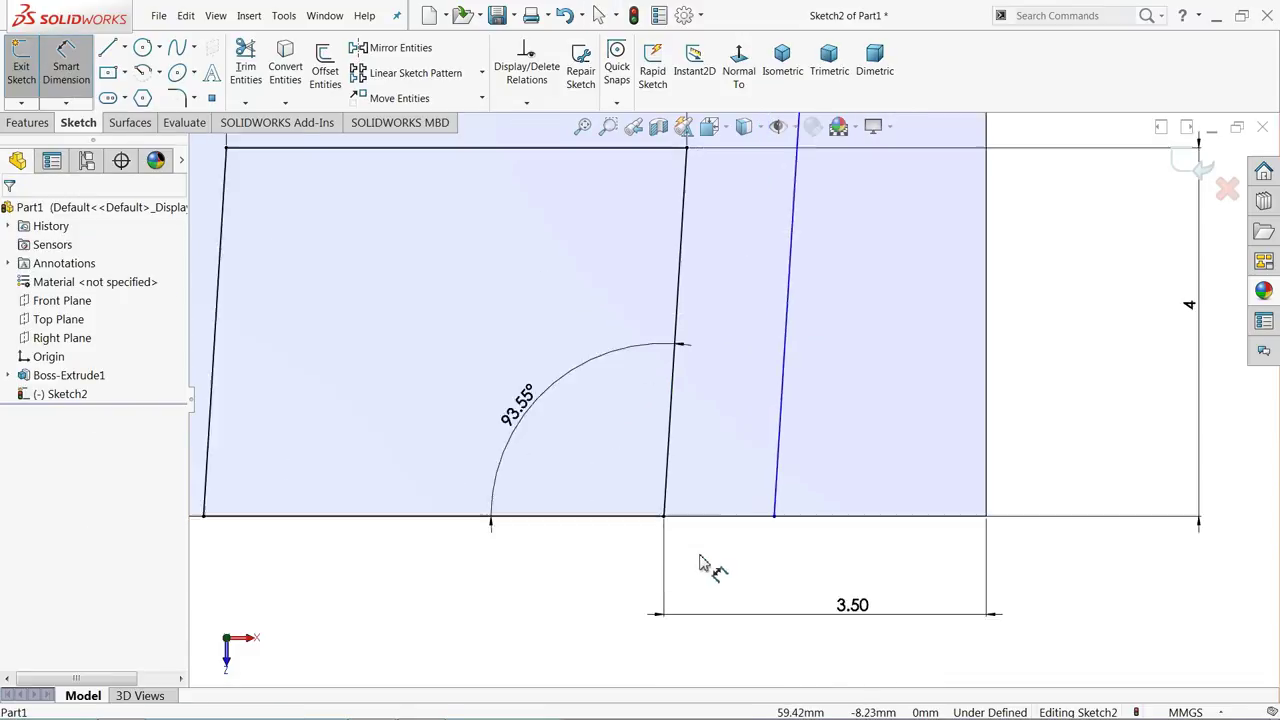
click(660, 507)
click(793, 502)
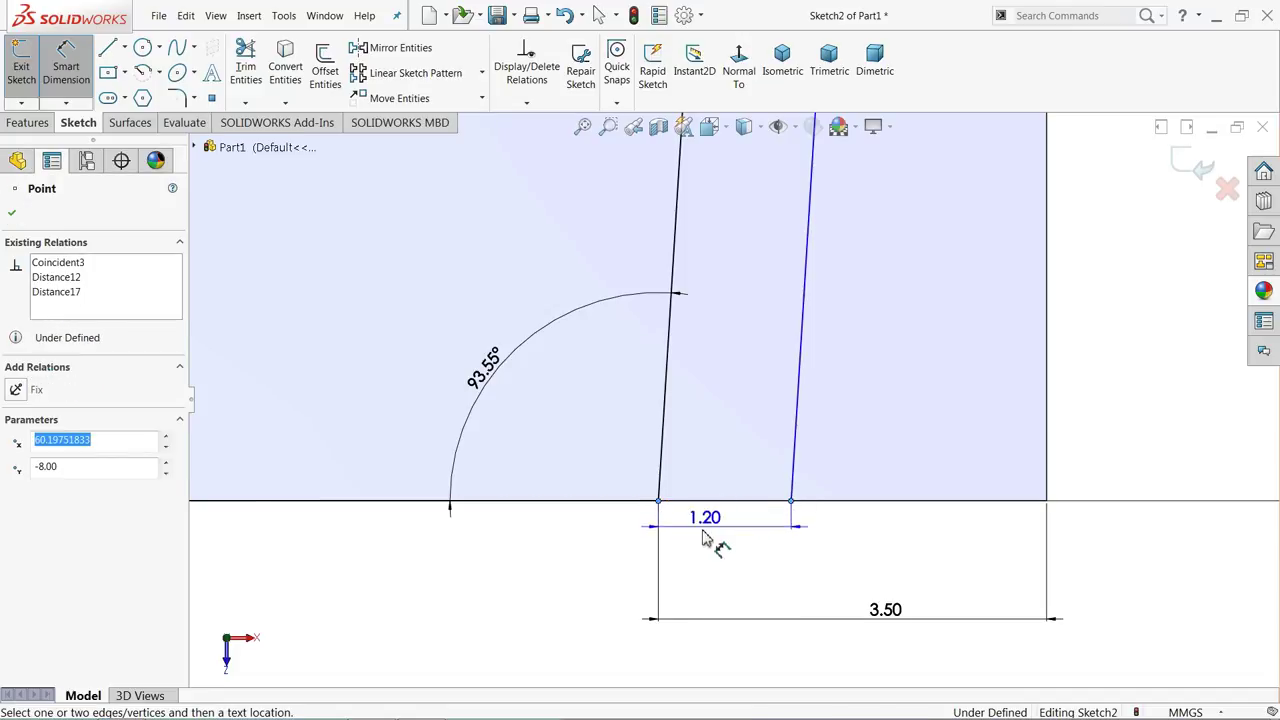
click(722, 548)
text(1)
key(Return)
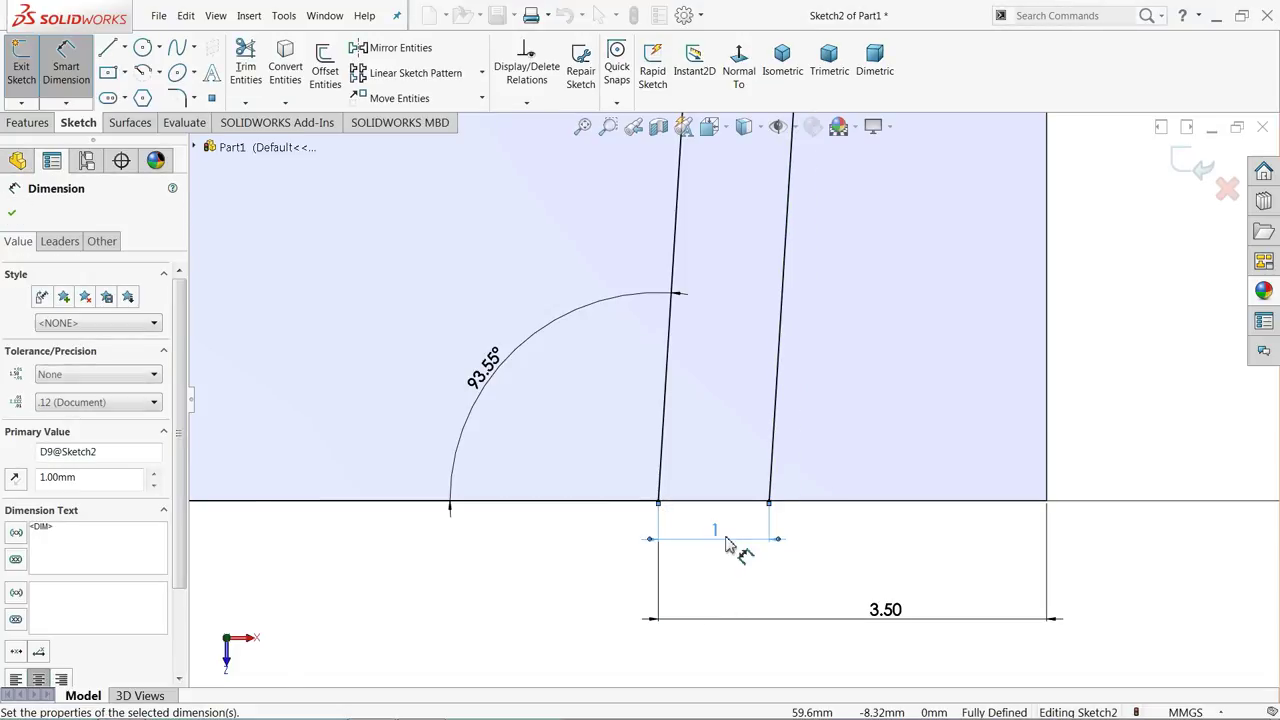
scroll(737, 543, up, 5)
scroll(742, 265, down, 3)
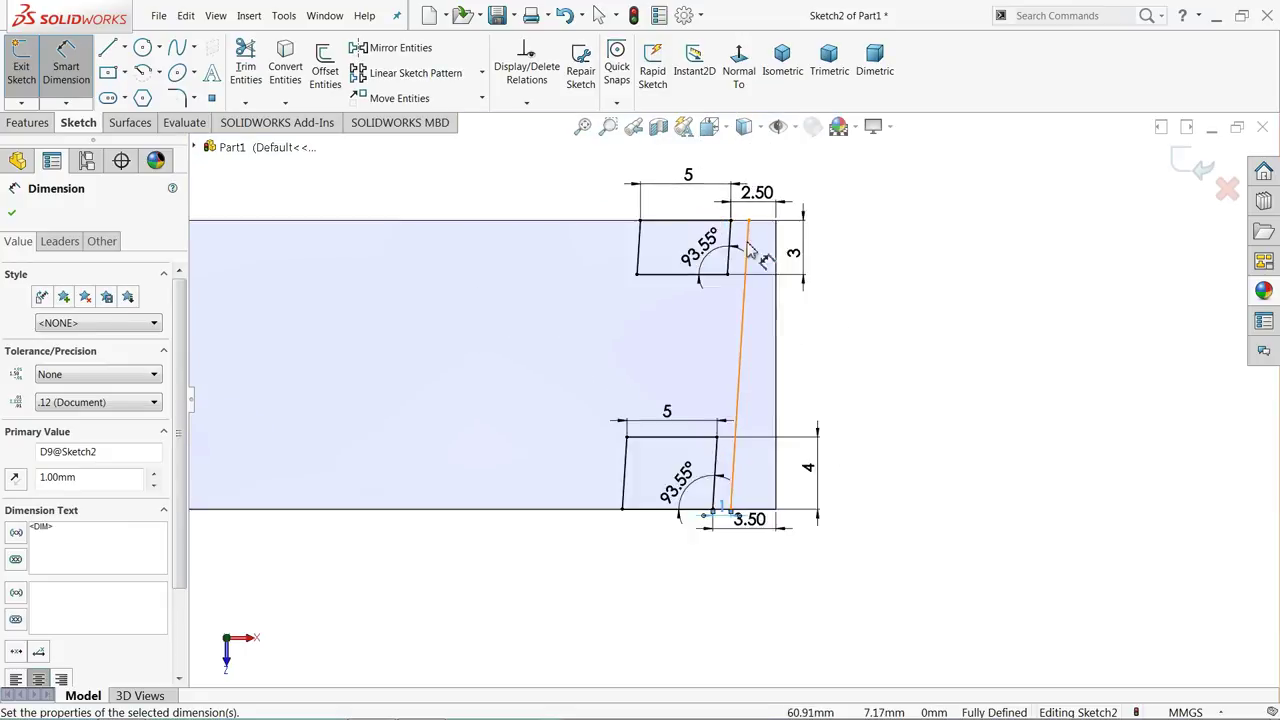
click(11, 218)
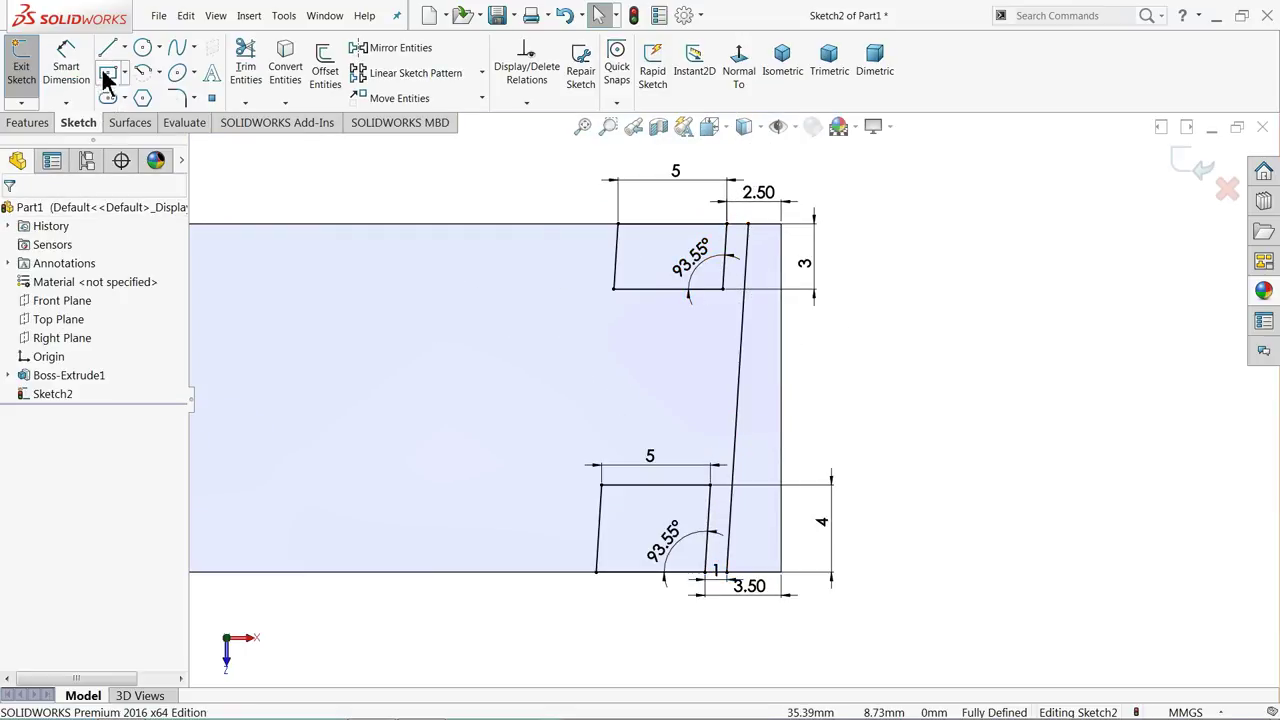
Draw a short horizontal segment from the slanted line to the bar's right edge
click(108, 50)
scroll(810, 335, down, 5)
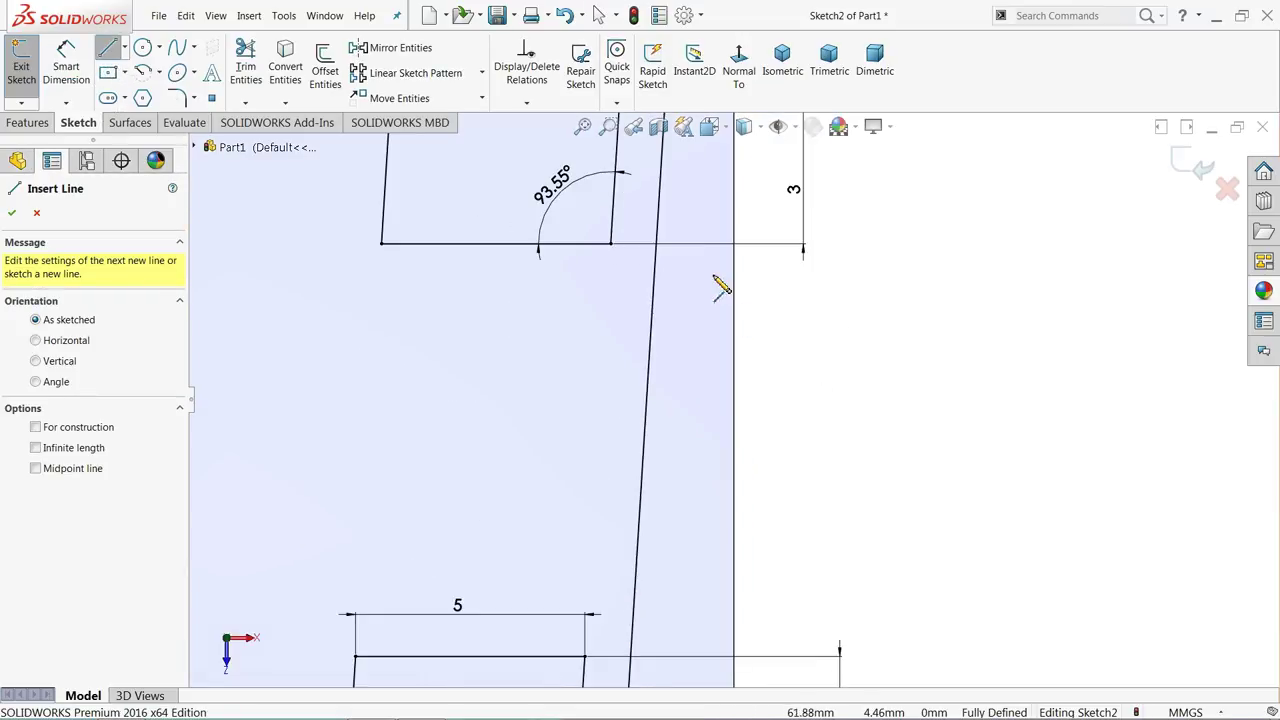
click(657, 246)
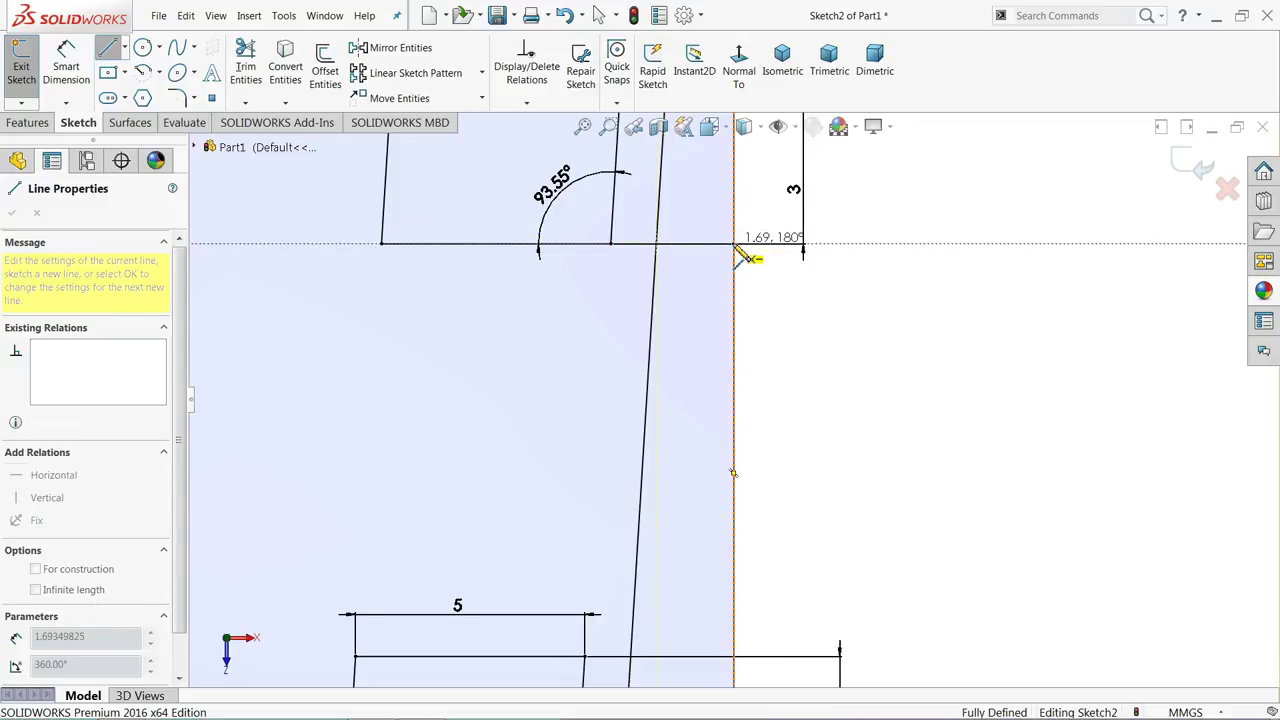
click(734, 244)
key(Escape)
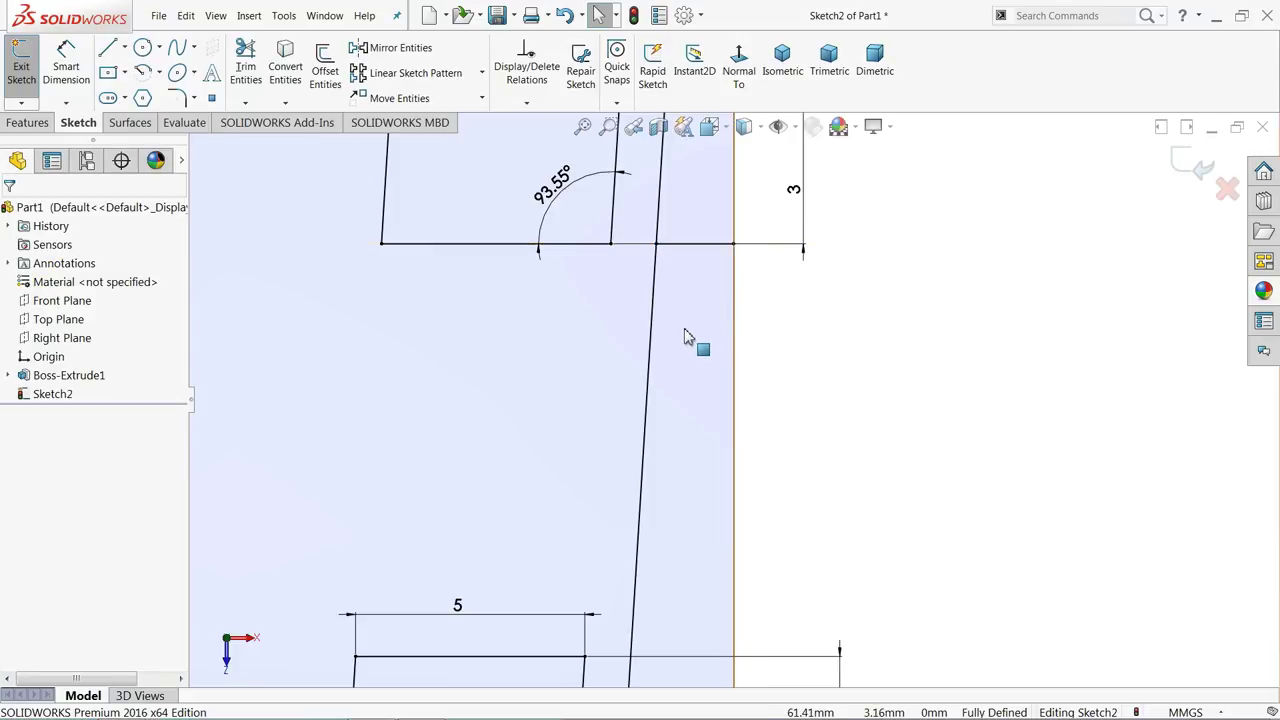
scroll(686, 345, up, 4)
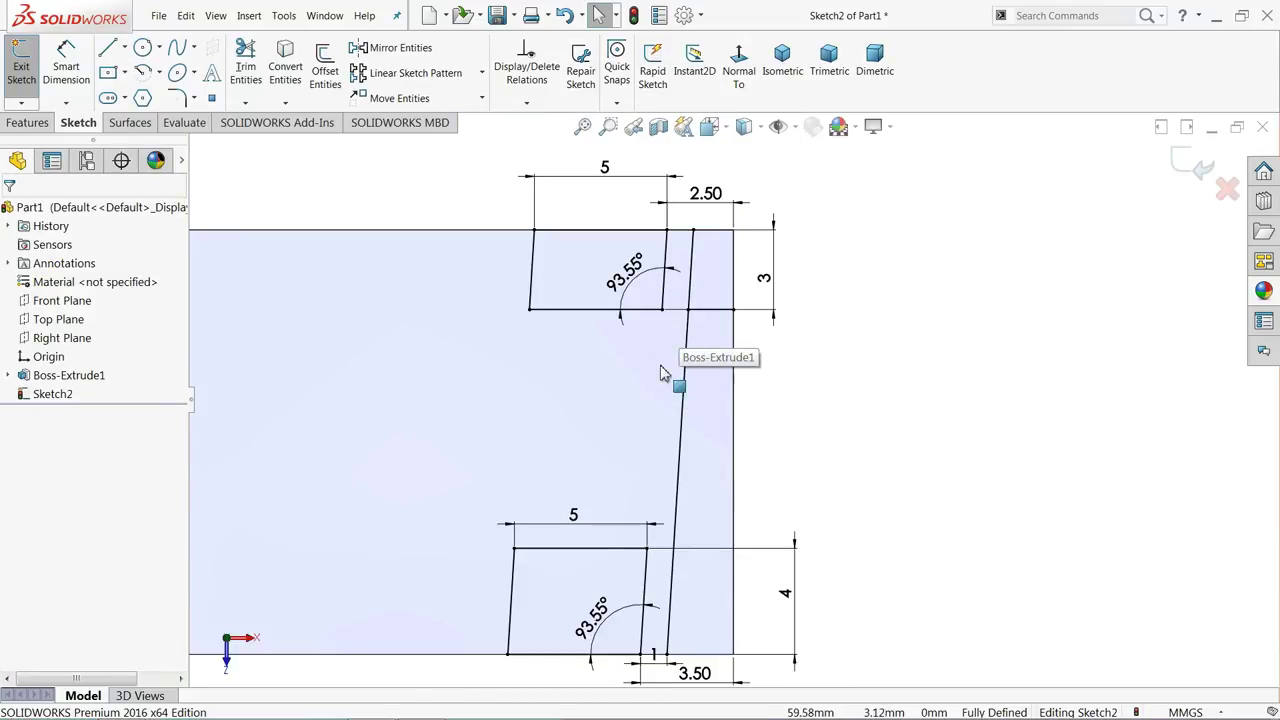
click(433, 80)
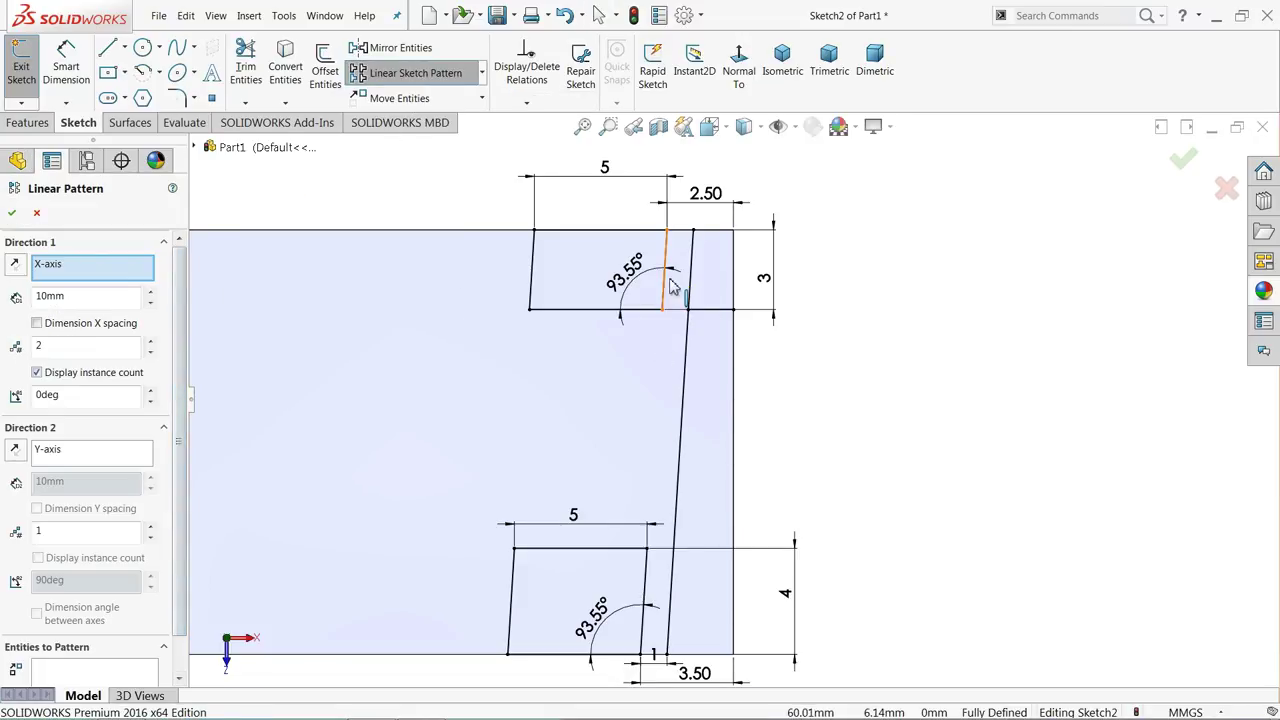
click(650, 313)
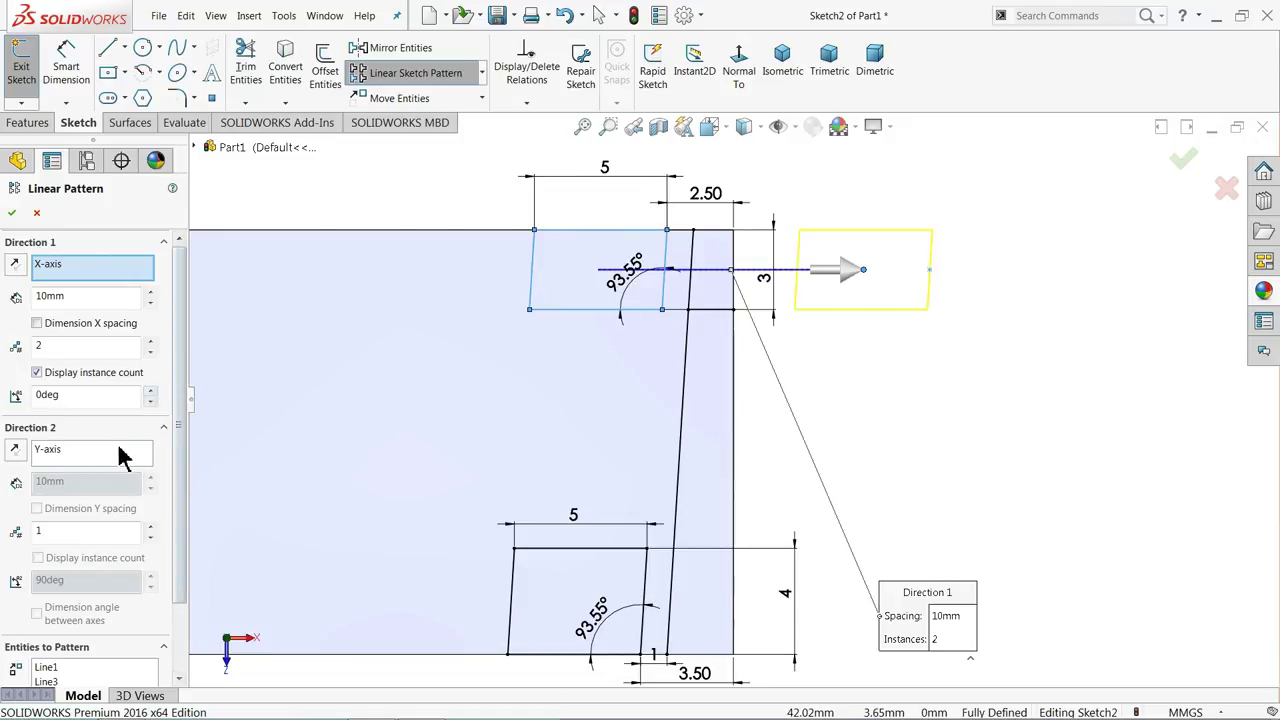
right_click(80, 266)
click(120, 277)
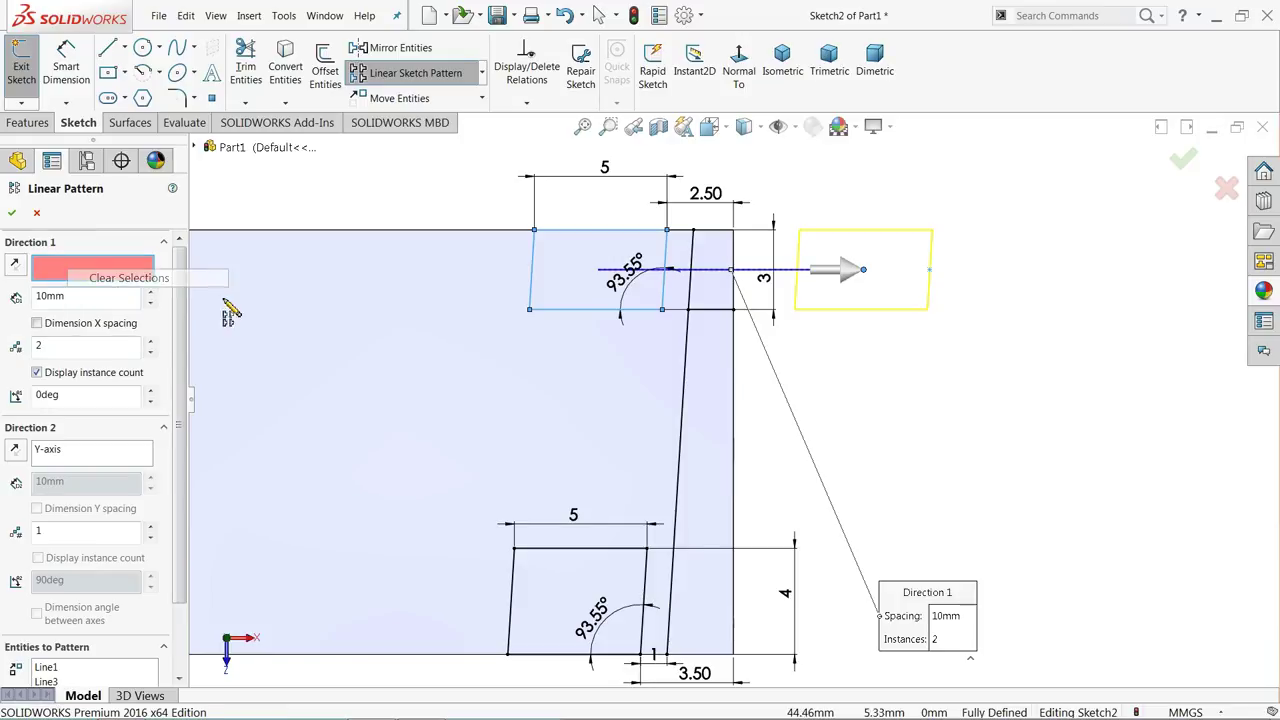
click(684, 388)
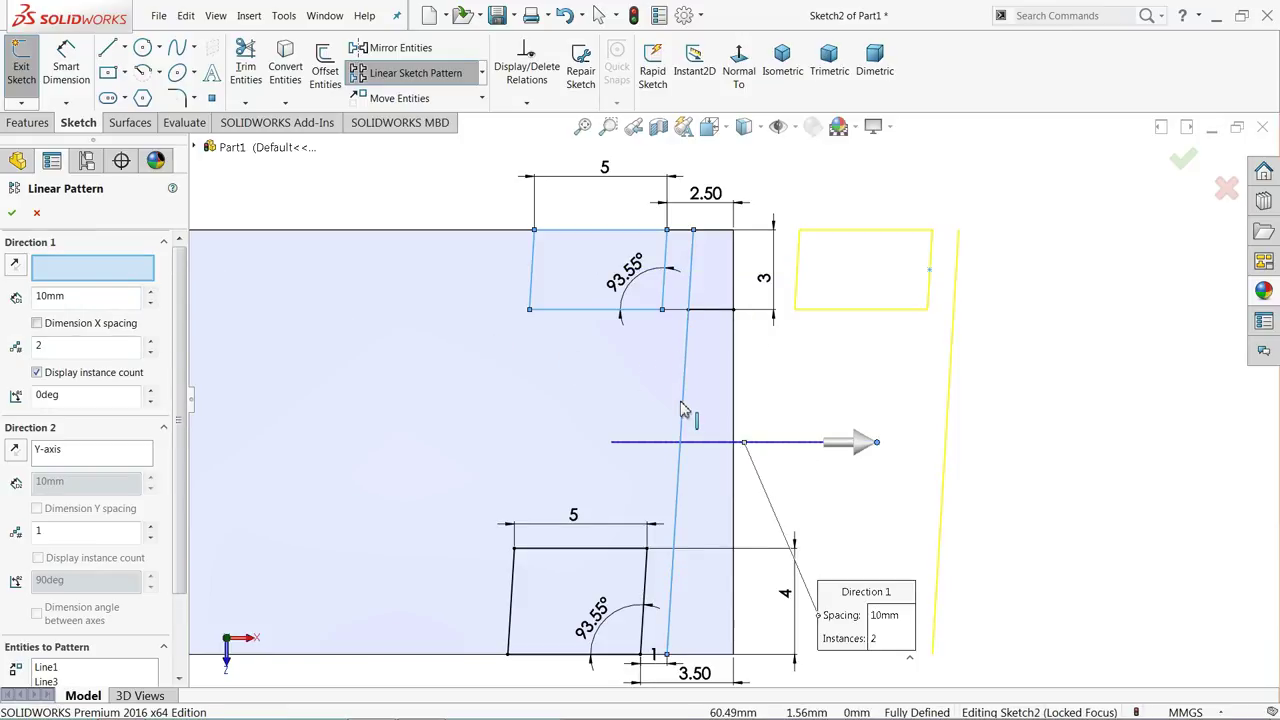
click(36, 216)
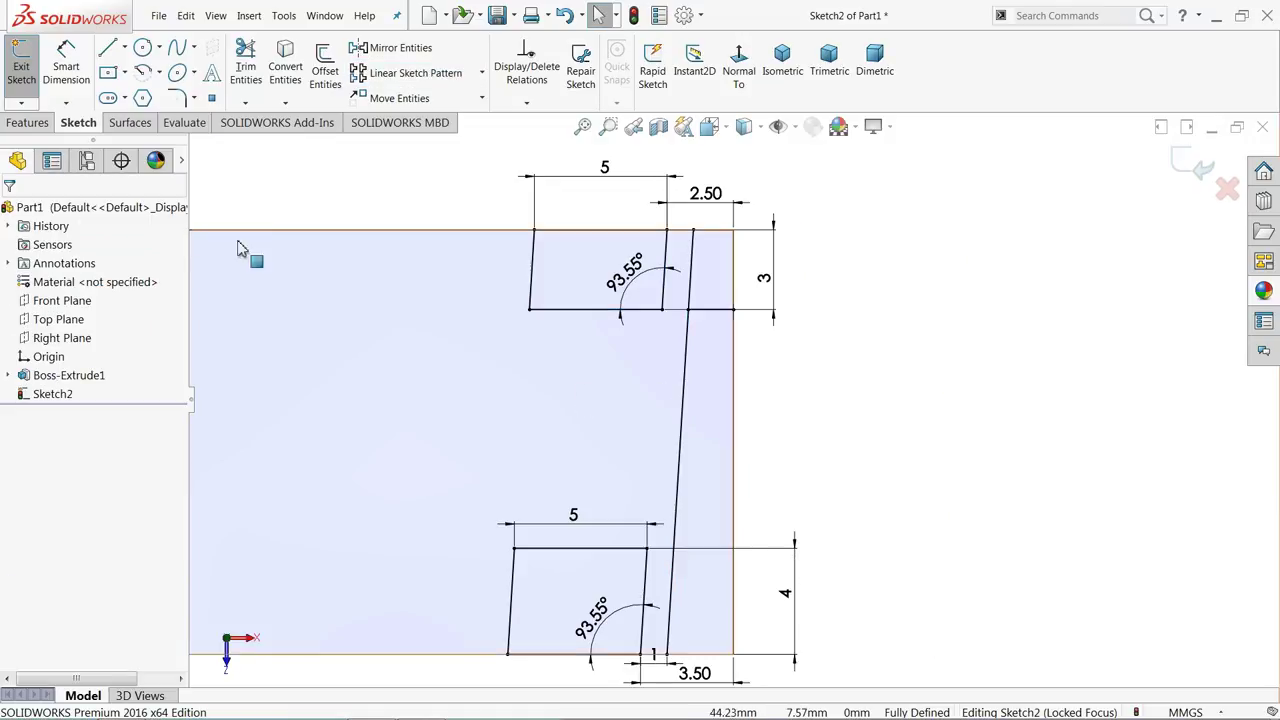
Draw a four-sided block outline just below the upper block
click(108, 48)
scroll(592, 449, down, 3)
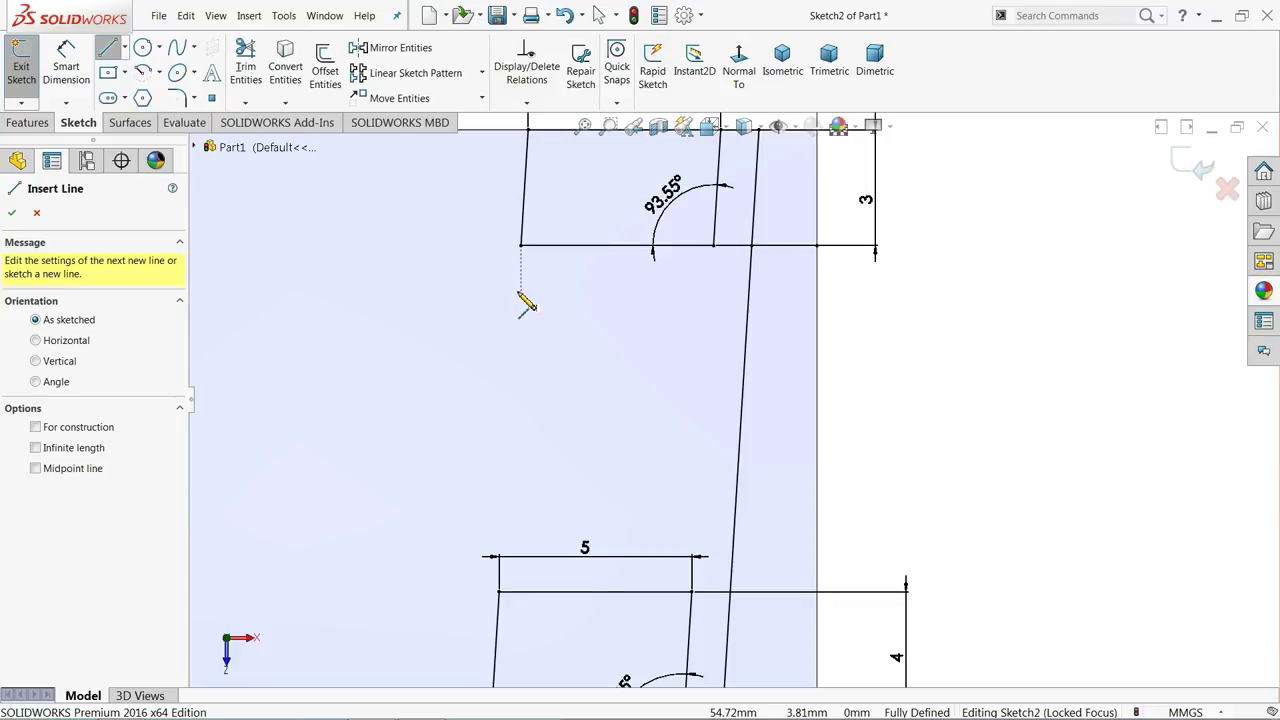
click(517, 291)
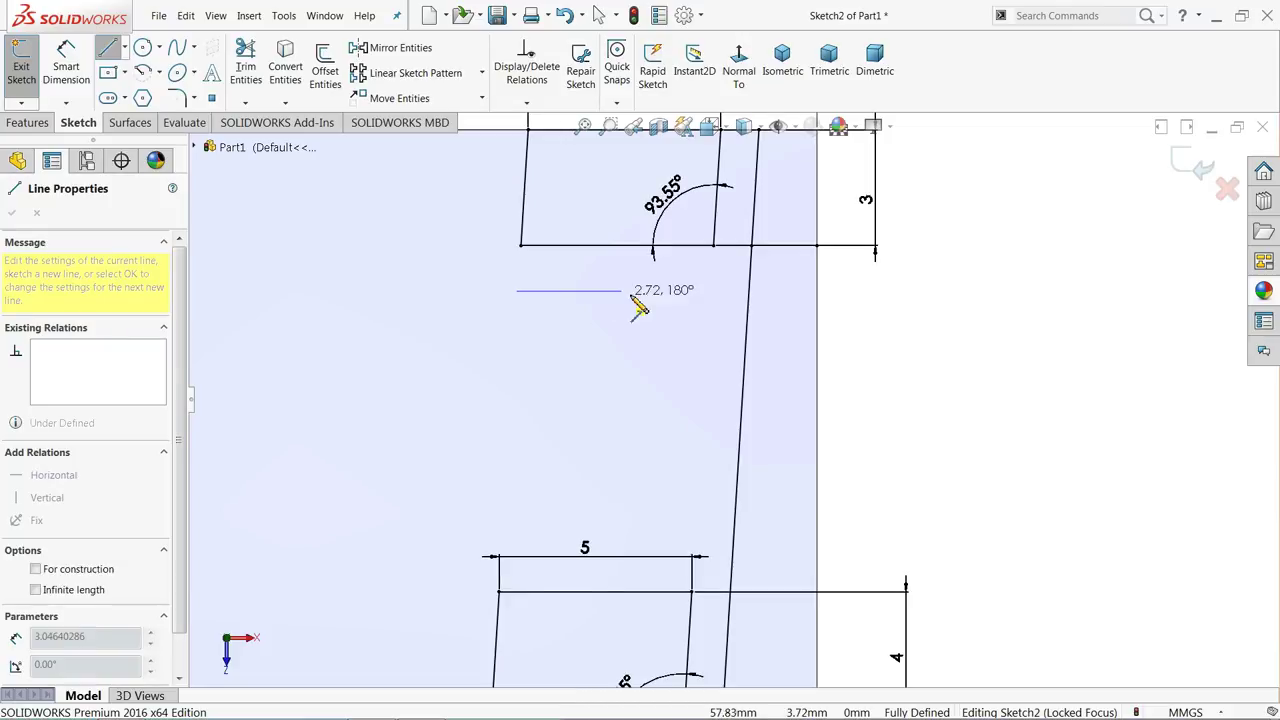
click(708, 291)
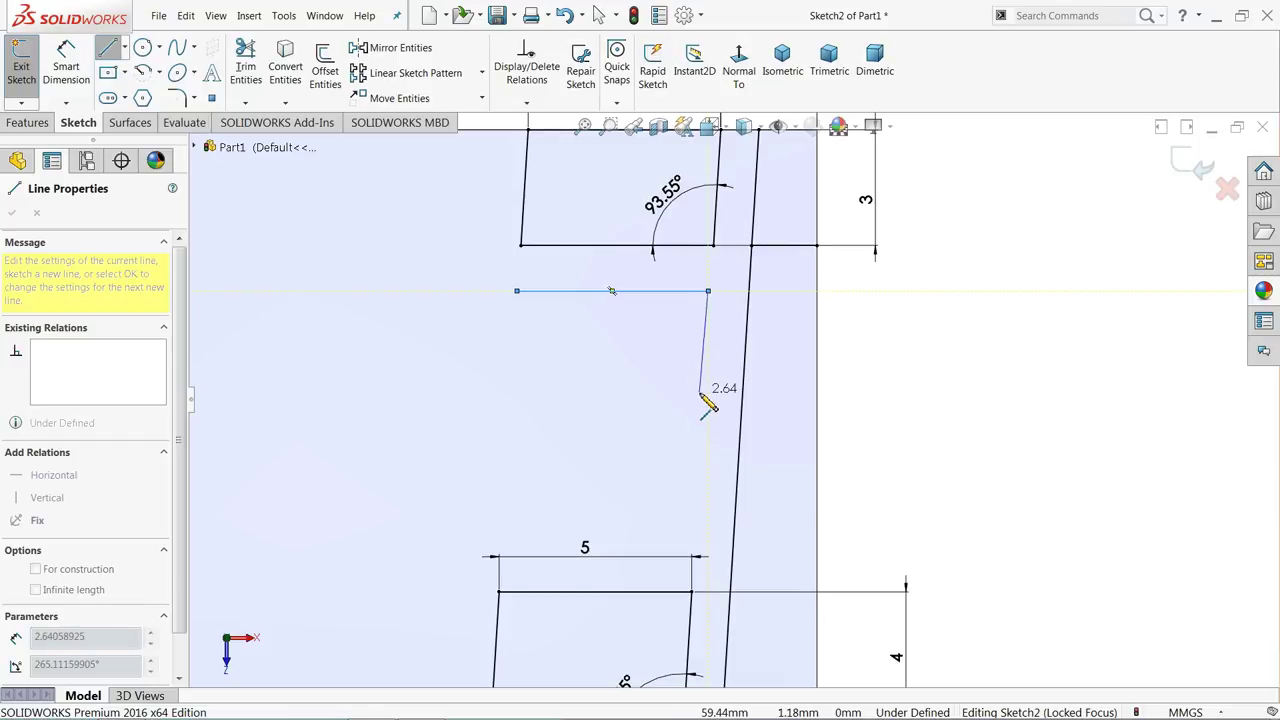
click(700, 393)
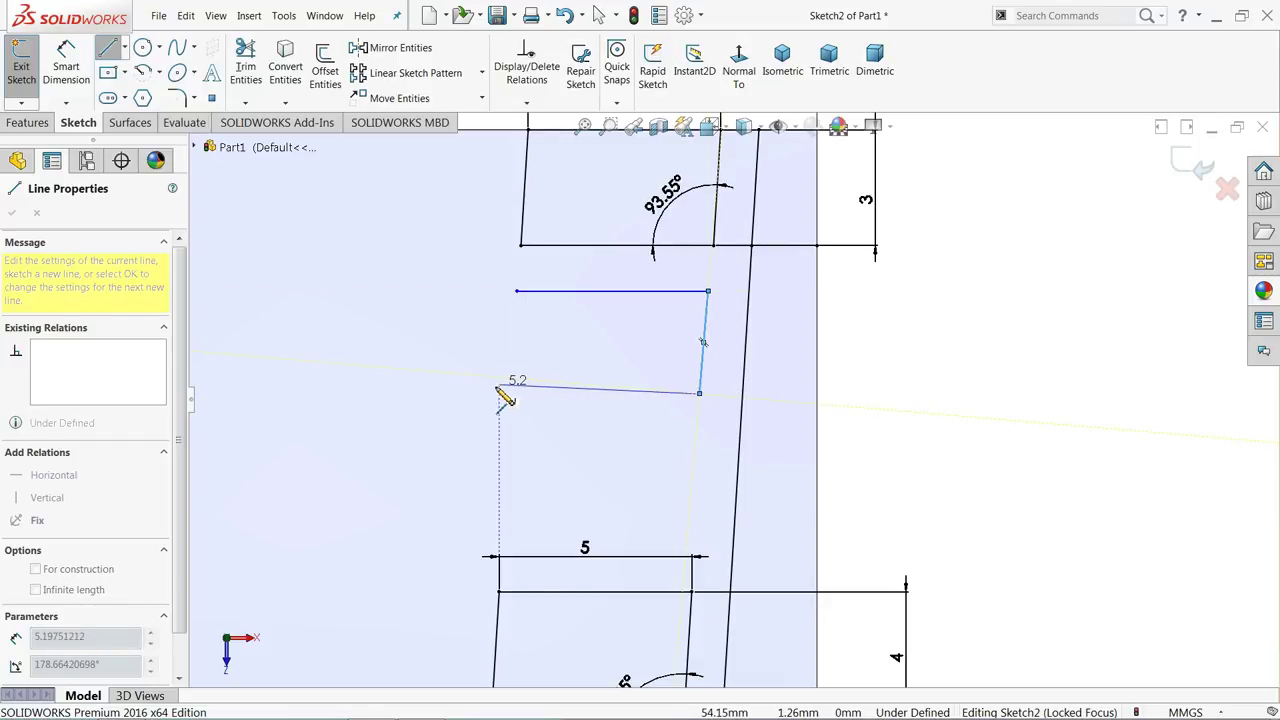
click(506, 398)
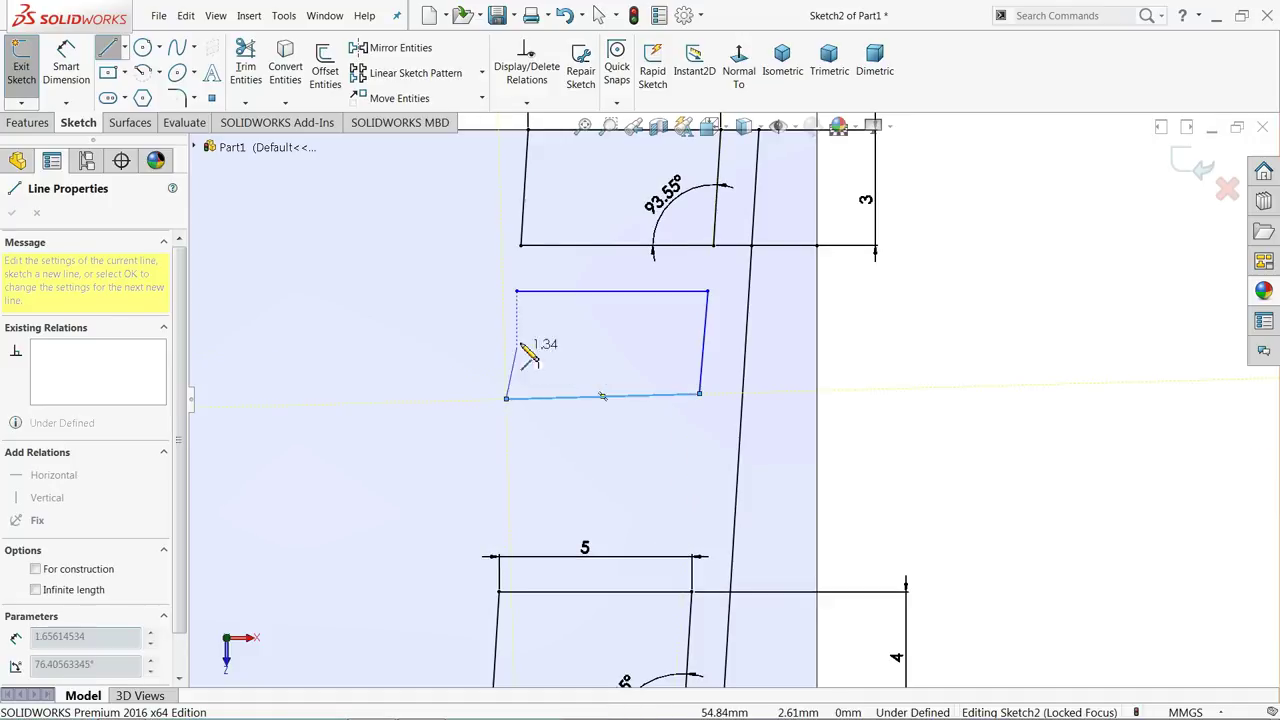
click(517, 292)
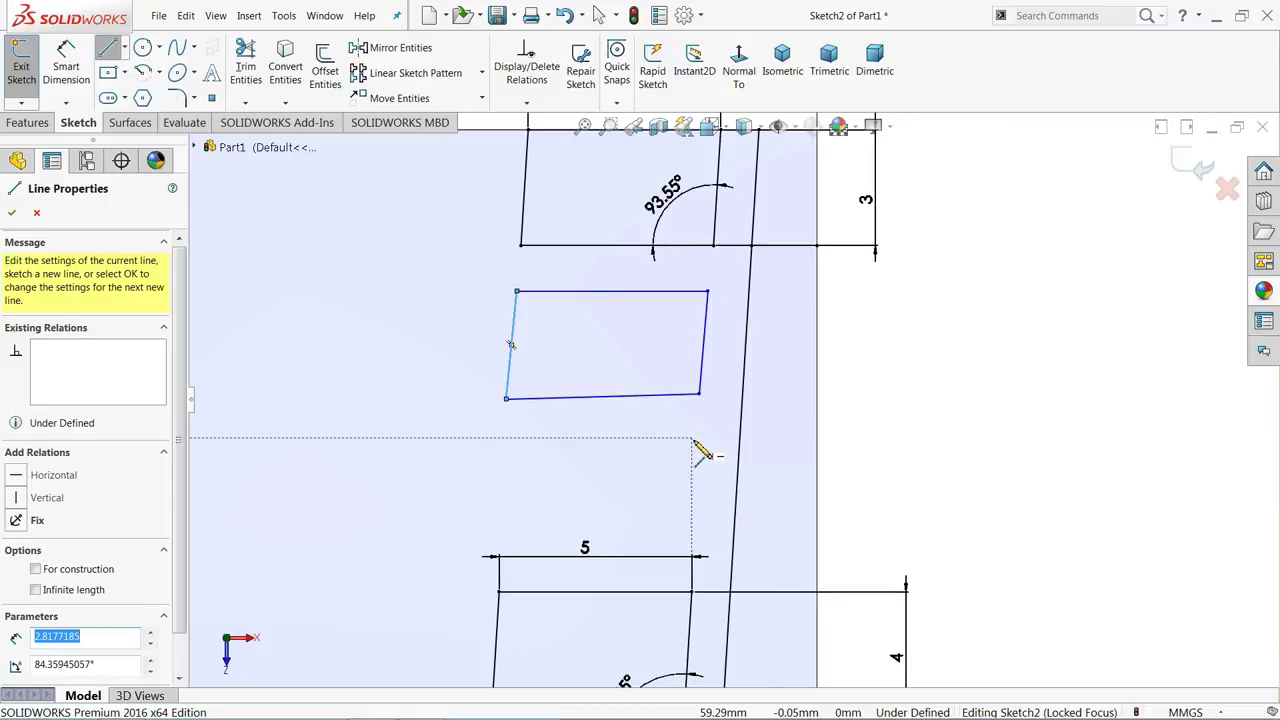
Draw a second four-sided block outline reaching down toward the lower block, then exit line drawing
scroll(703, 452, down, 4)
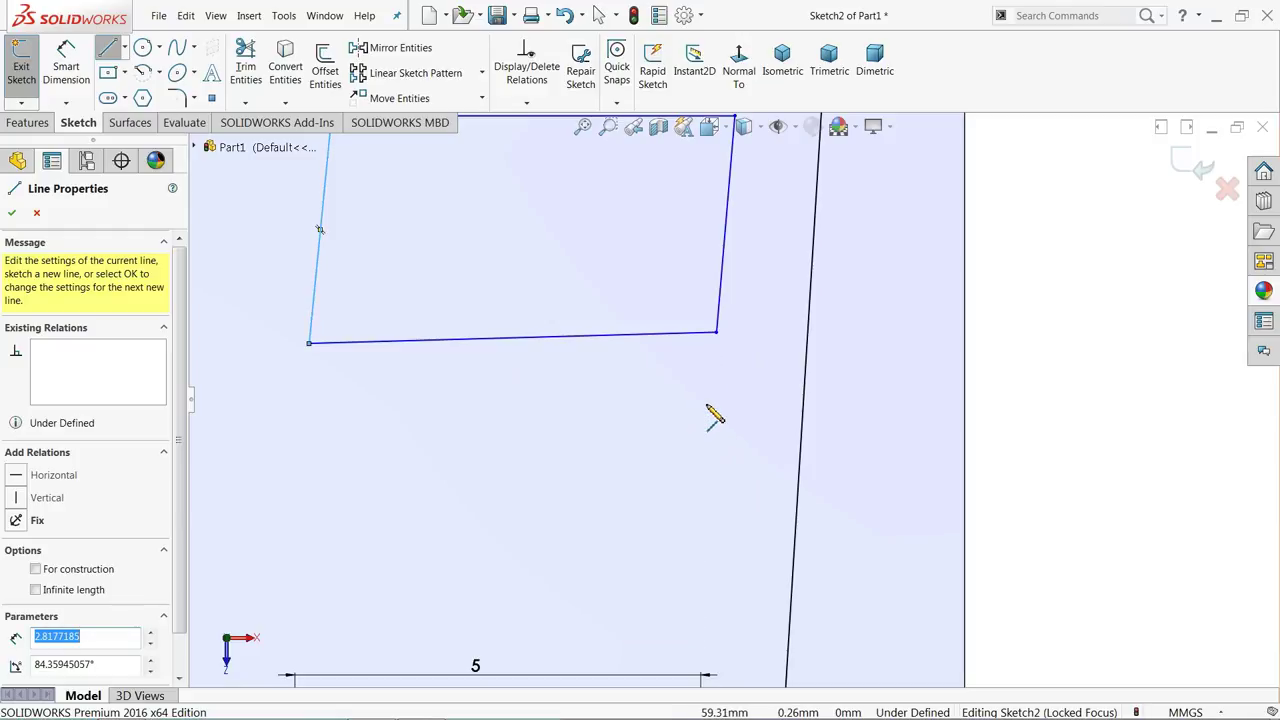
click(703, 405)
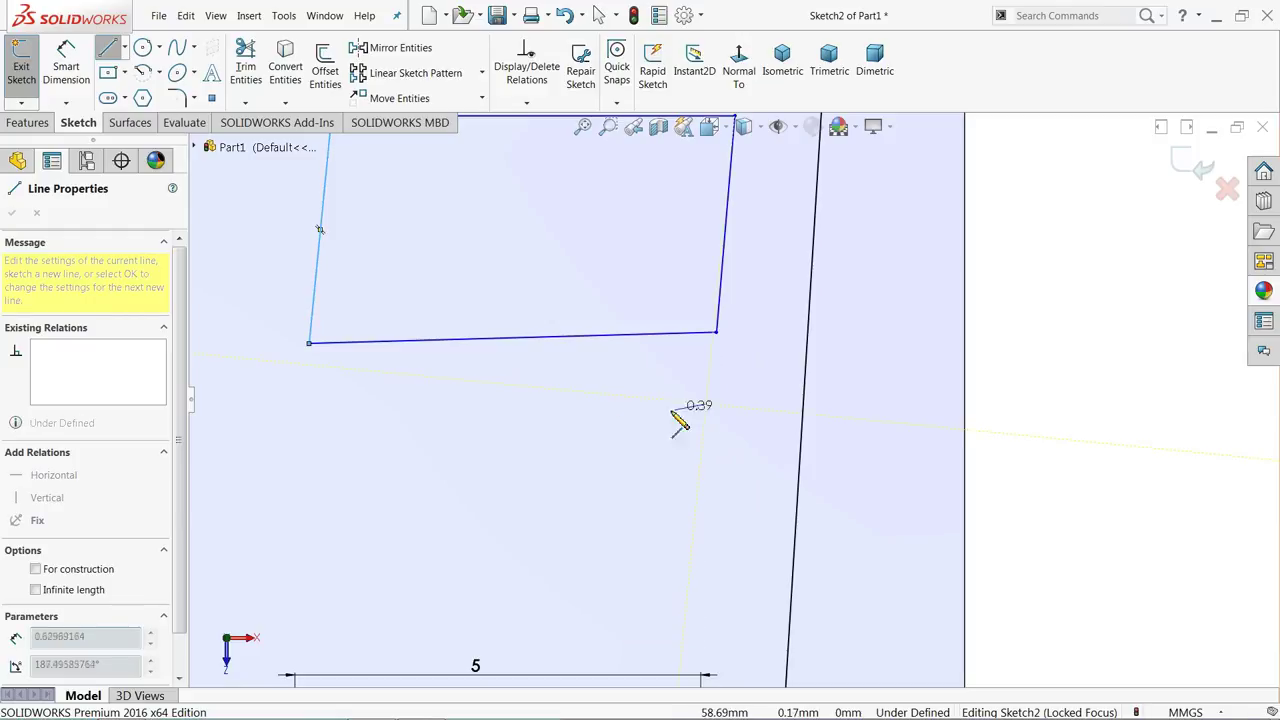
click(302, 414)
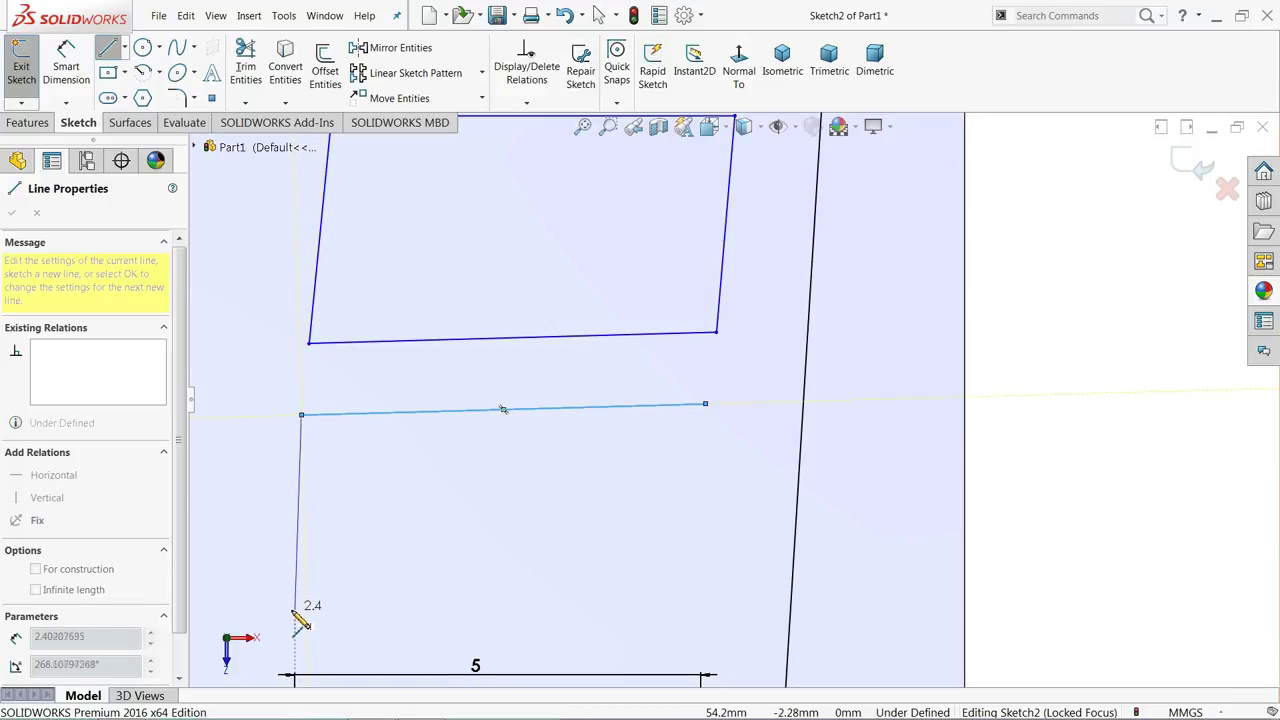
click(264, 600)
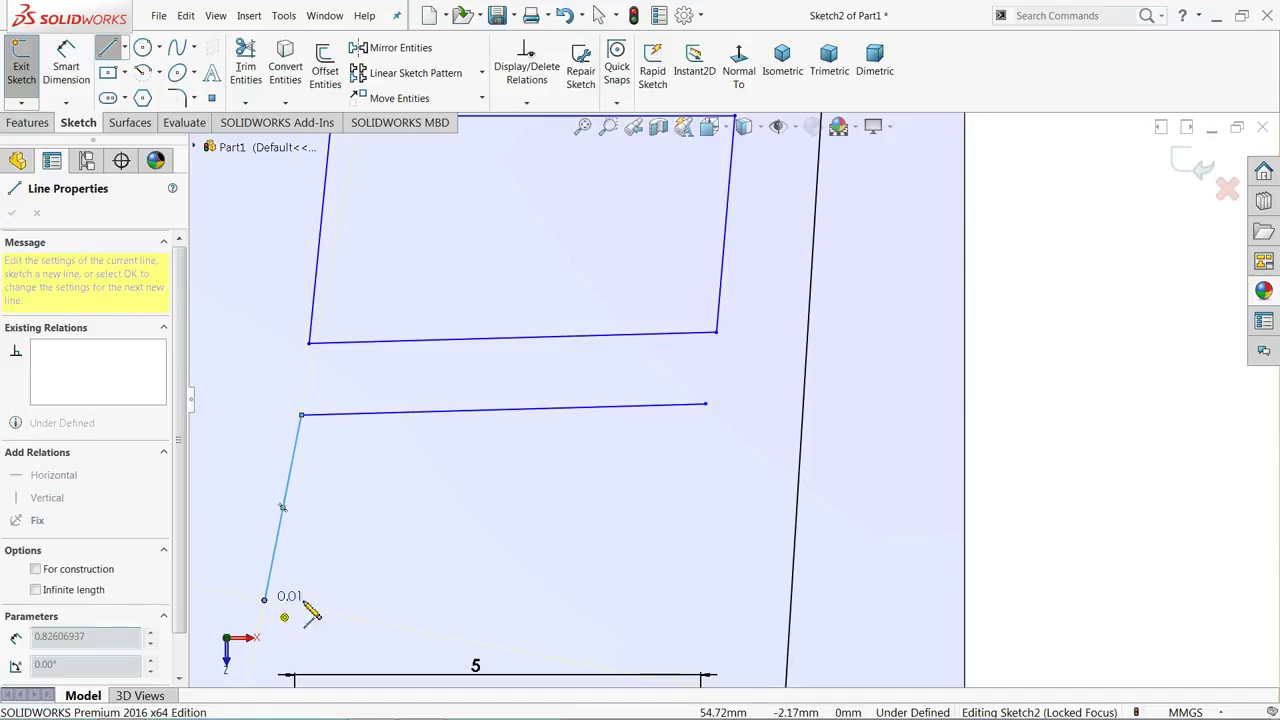
click(687, 600)
click(706, 405)
right_click(780, 293)
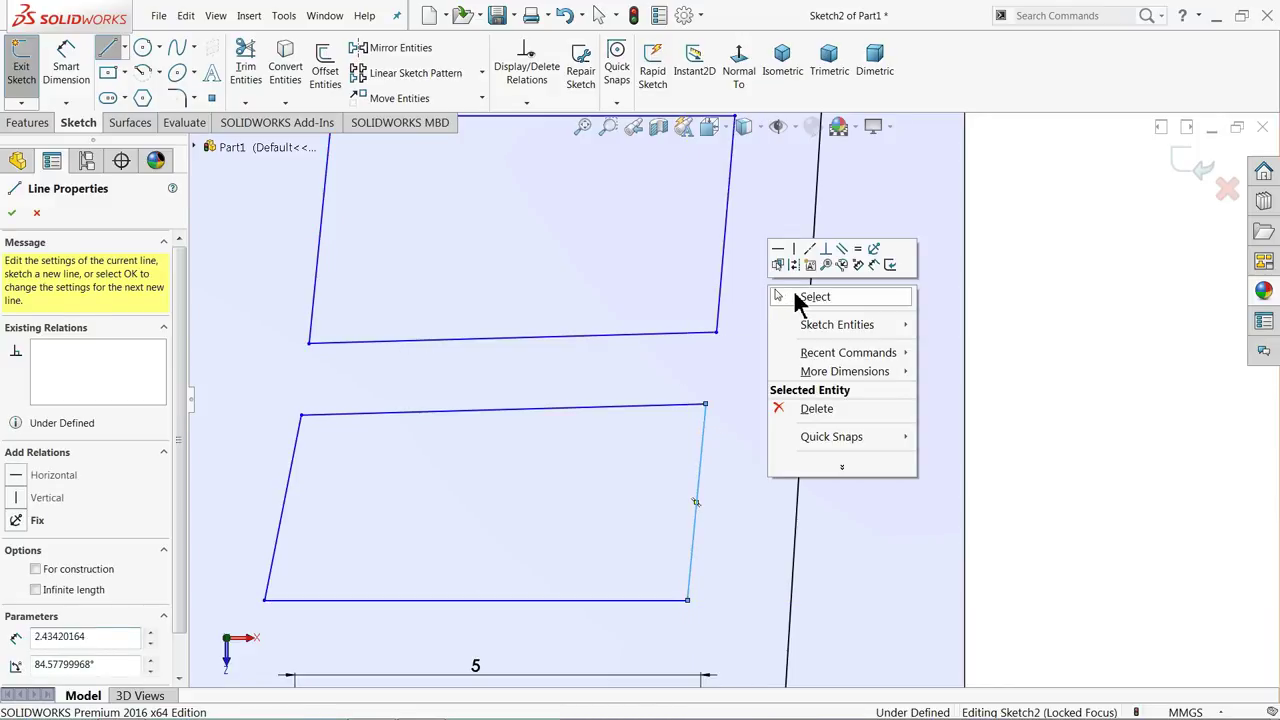
click(809, 297)
Make the top slot's right line and both blocks' right edges collinear
scroll(714, 363, up, 5)
scroll(755, 398, down, 2)
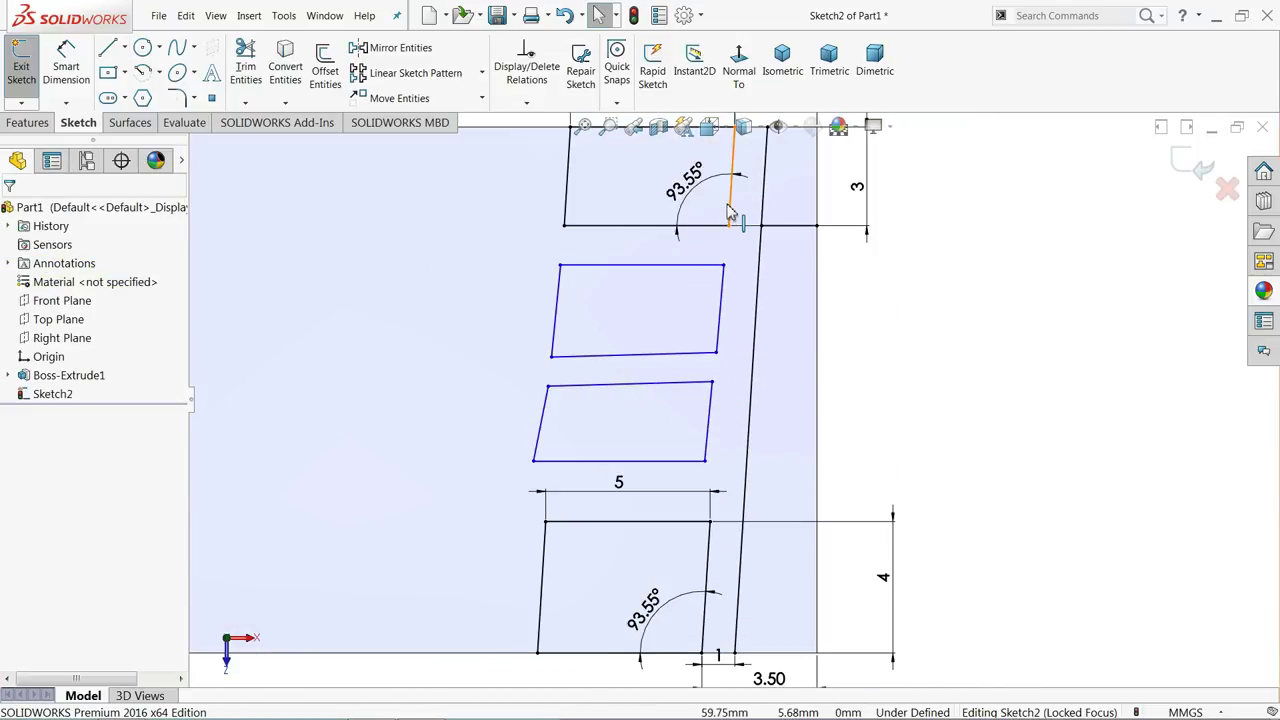
click(737, 211)
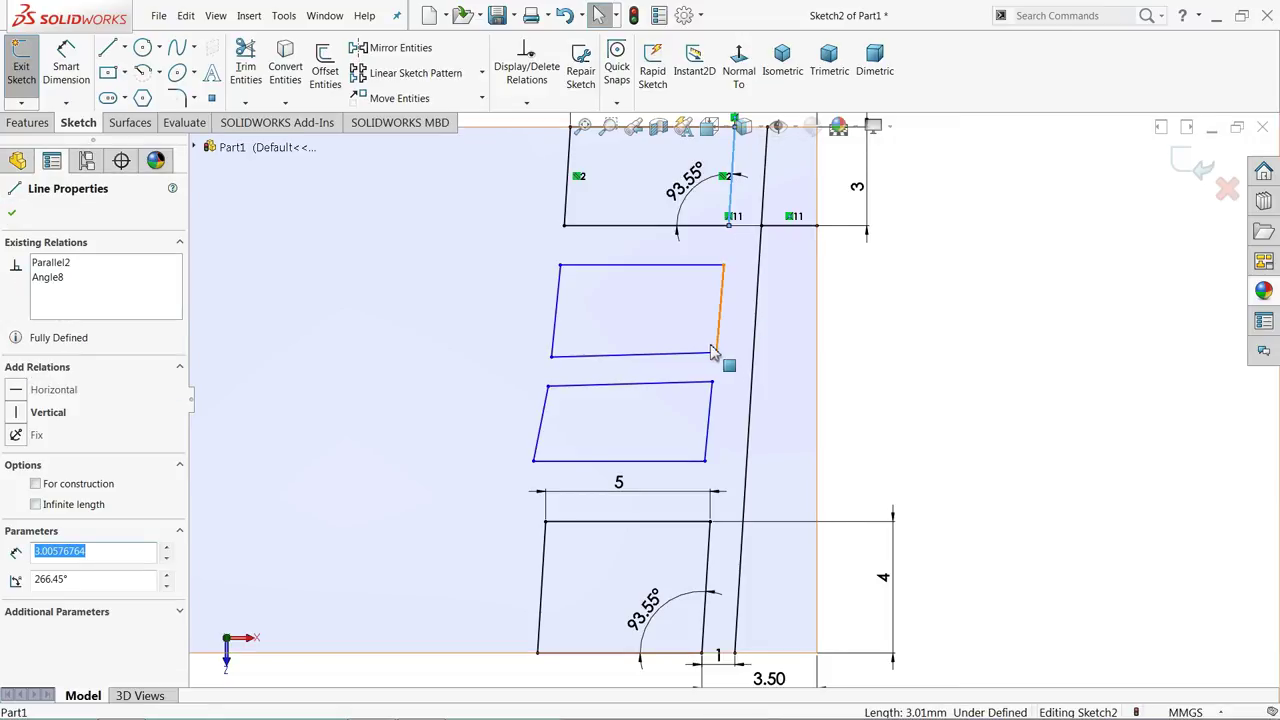
ctrl+click(723, 318)
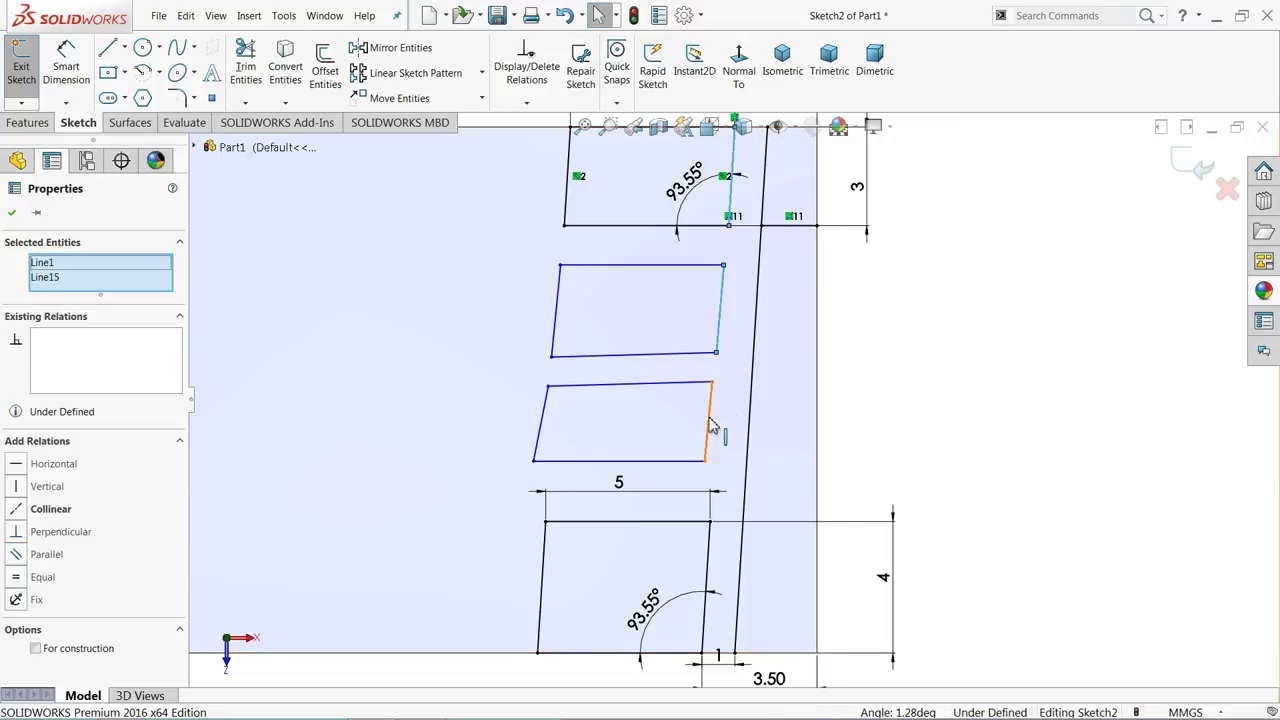
ctrl+click(709, 425)
click(777, 369)
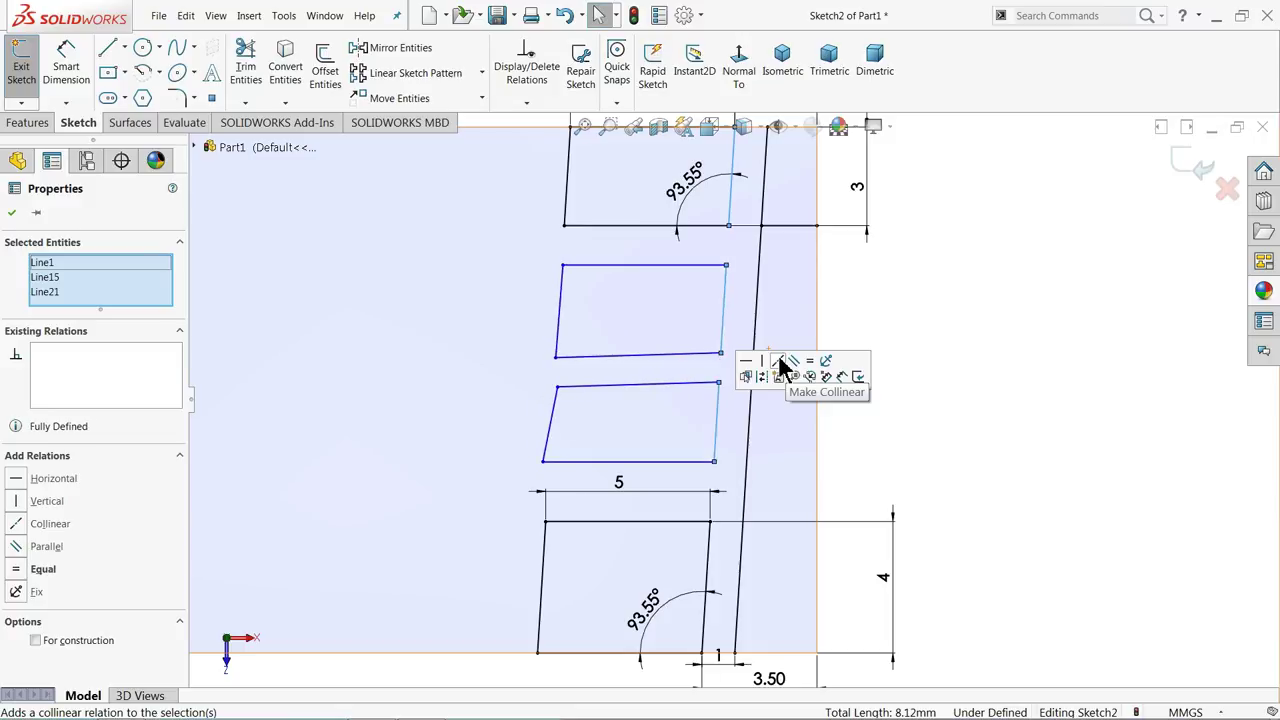
click(950, 308)
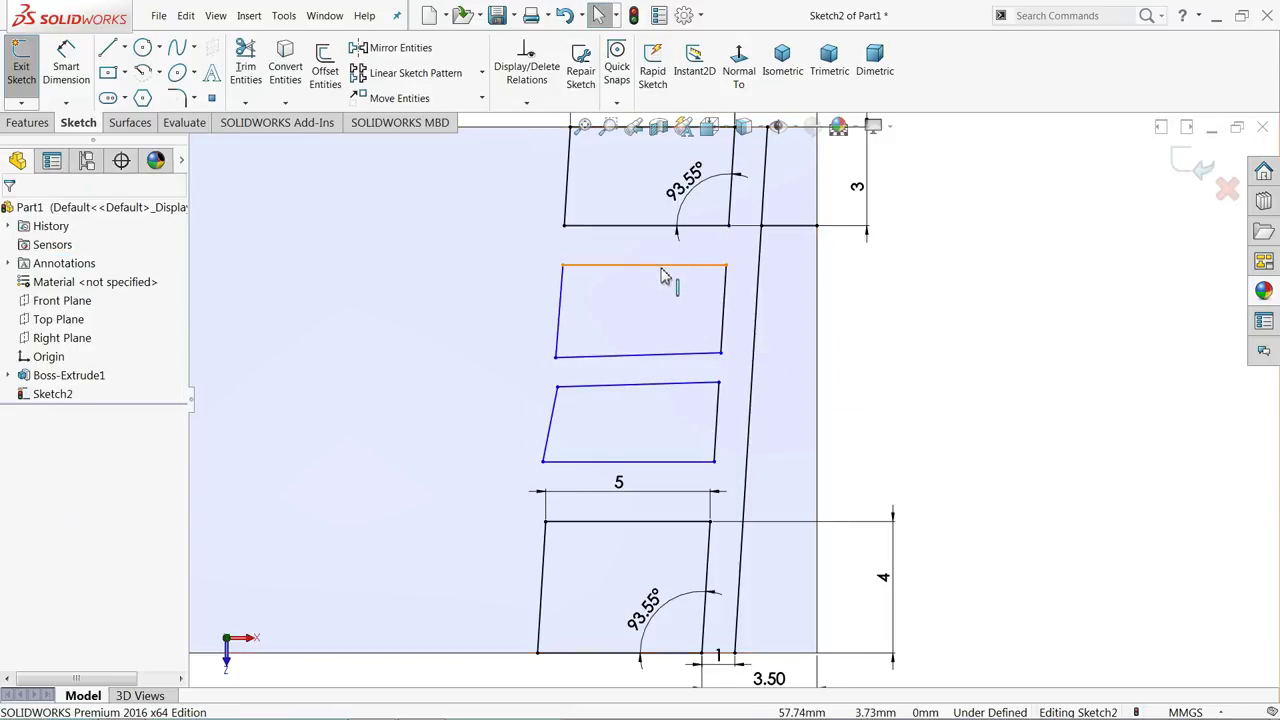
Make those three right edges equal in length
click(731, 214)
ctrl+click(724, 305)
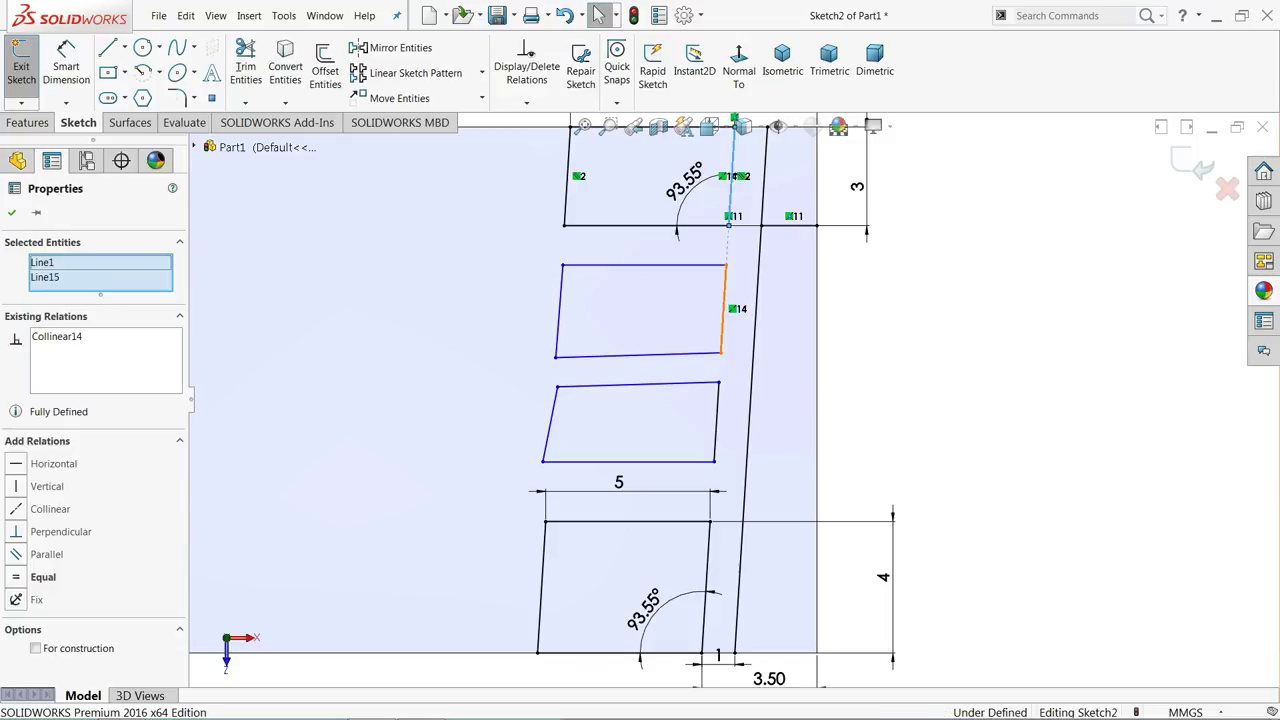
ctrl+click(727, 414)
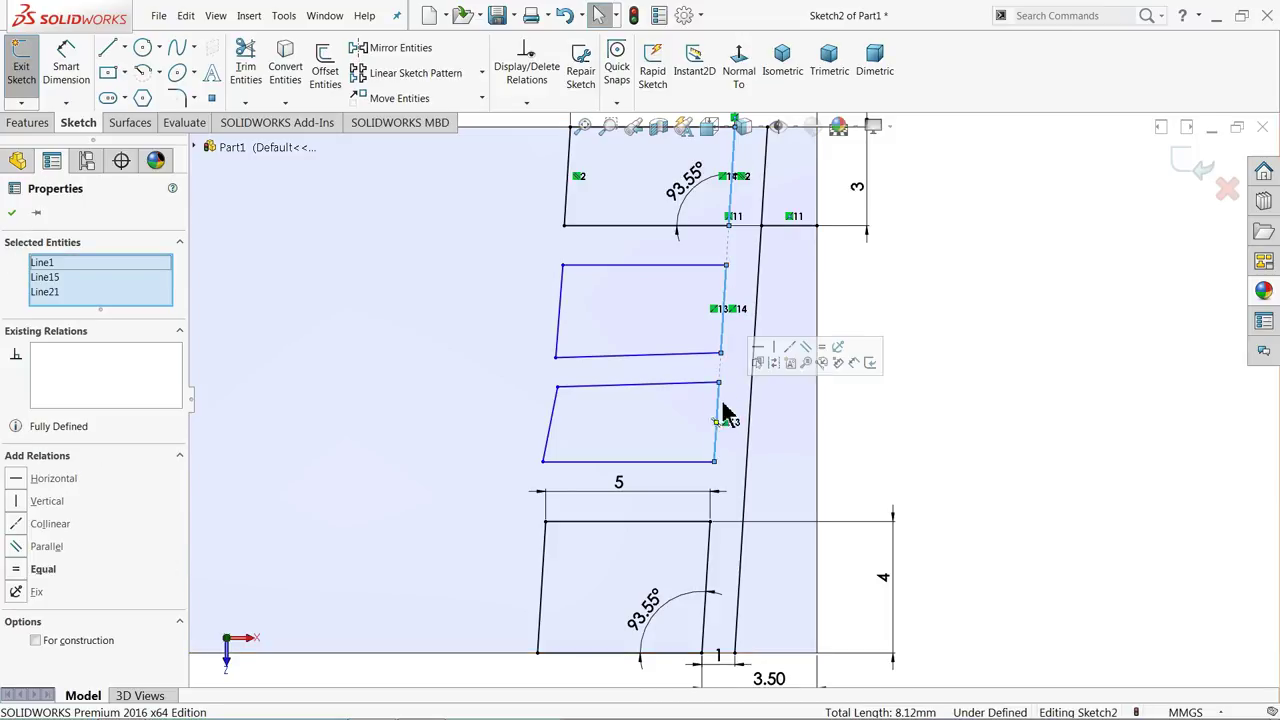
click(822, 350)
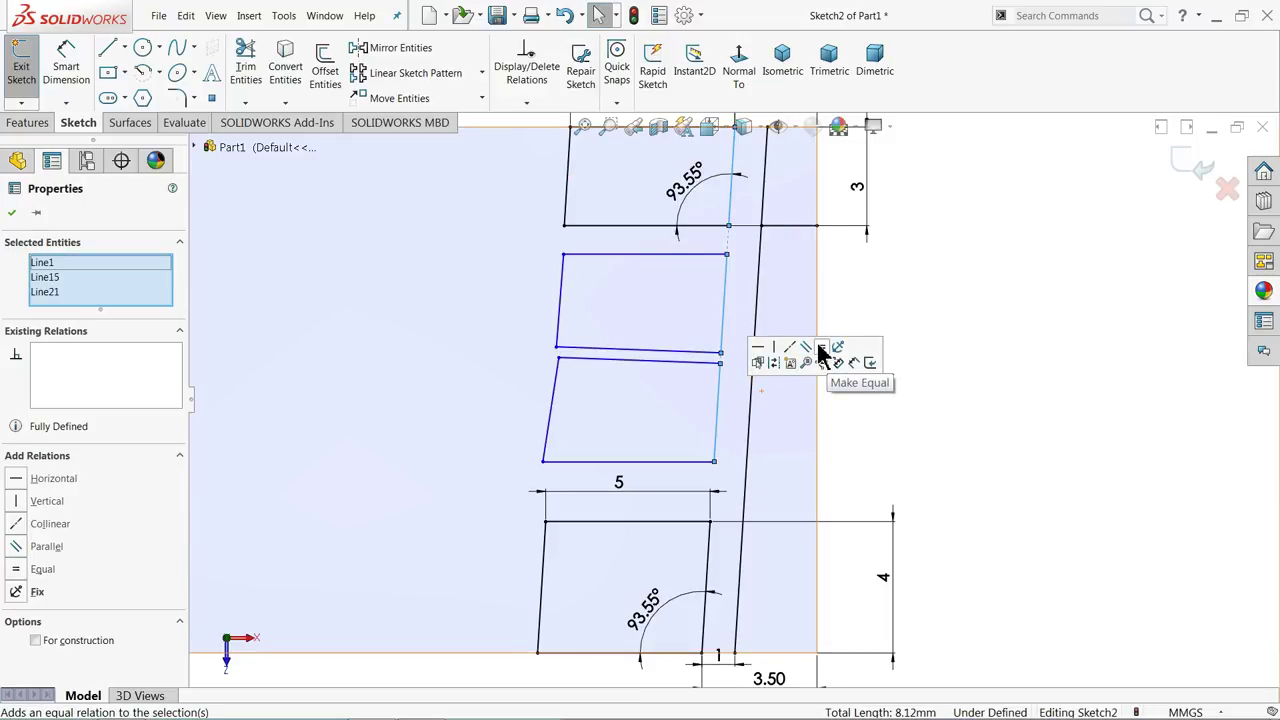
click(975, 310)
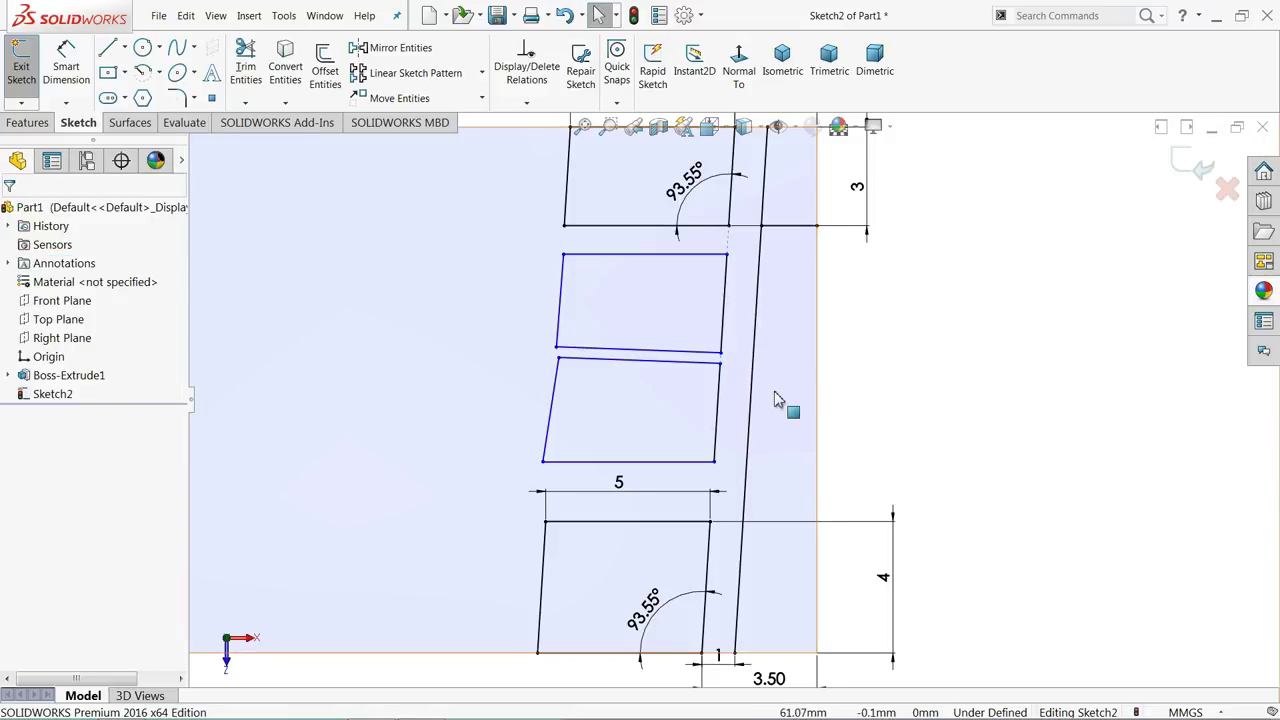
Make the lower block's top edge horizontal and check the upper and lower block edges
click(617, 366)
click(651, 305)
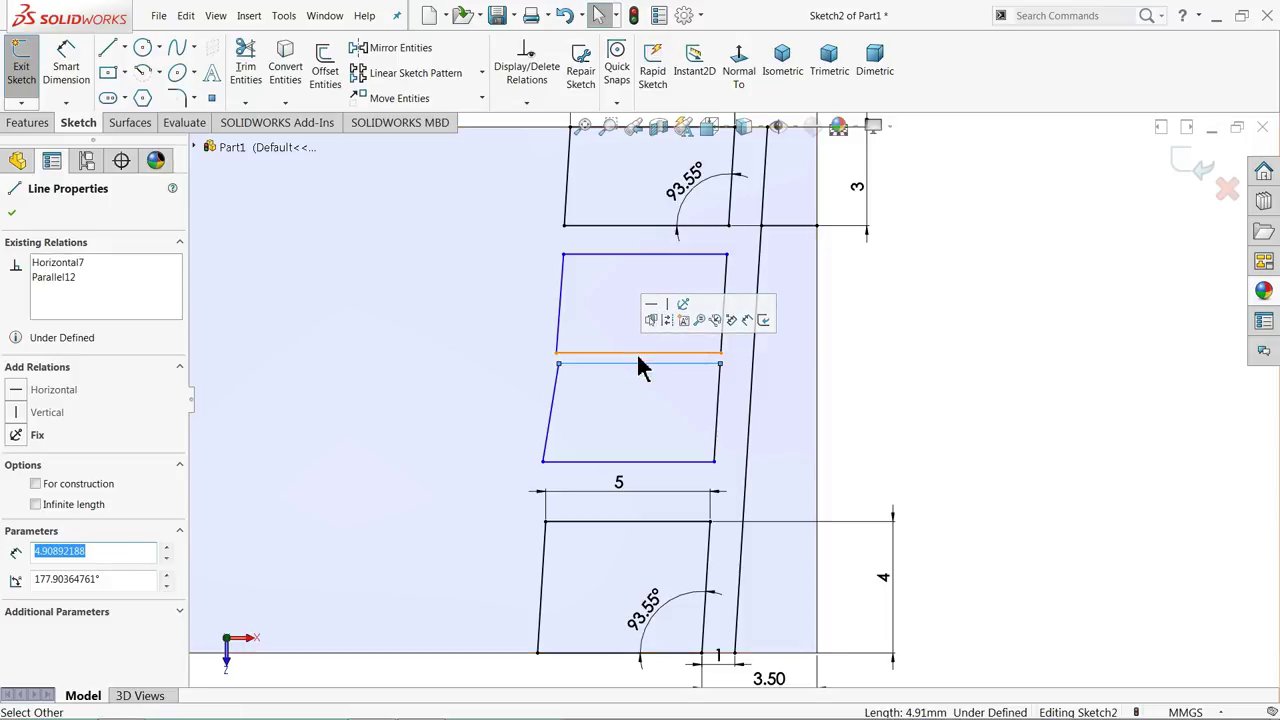
click(968, 303)
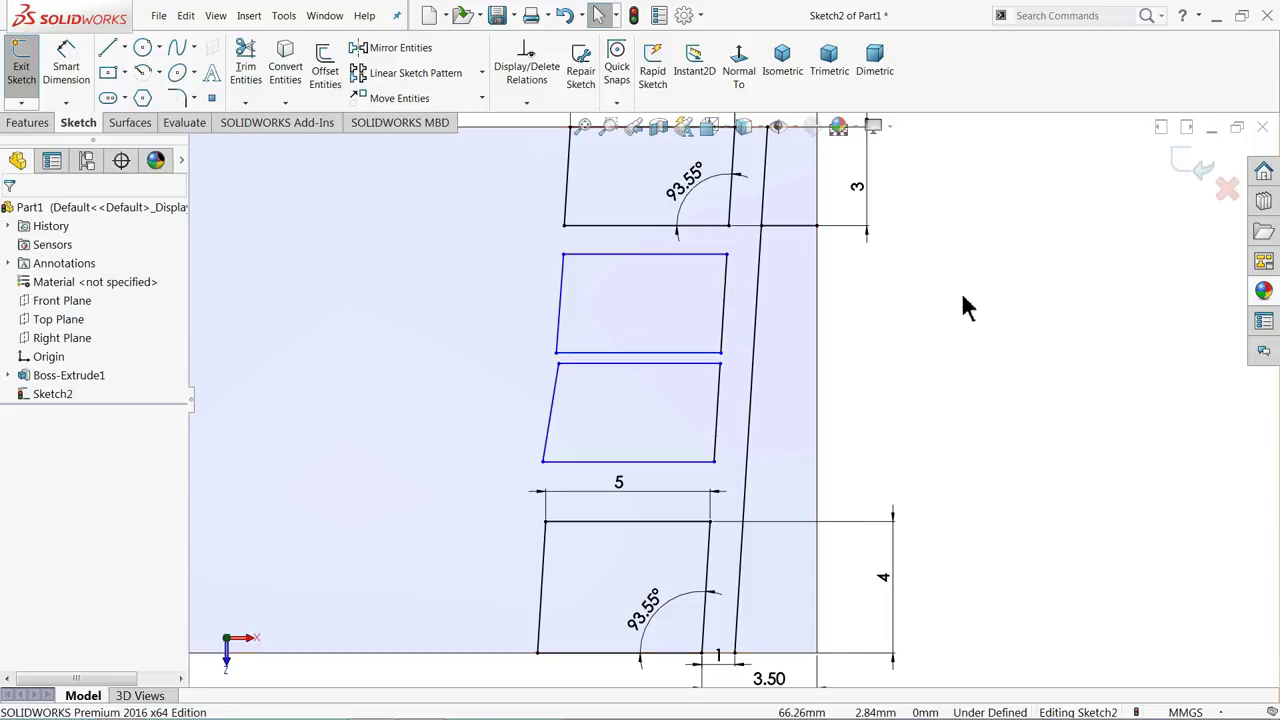
click(662, 257)
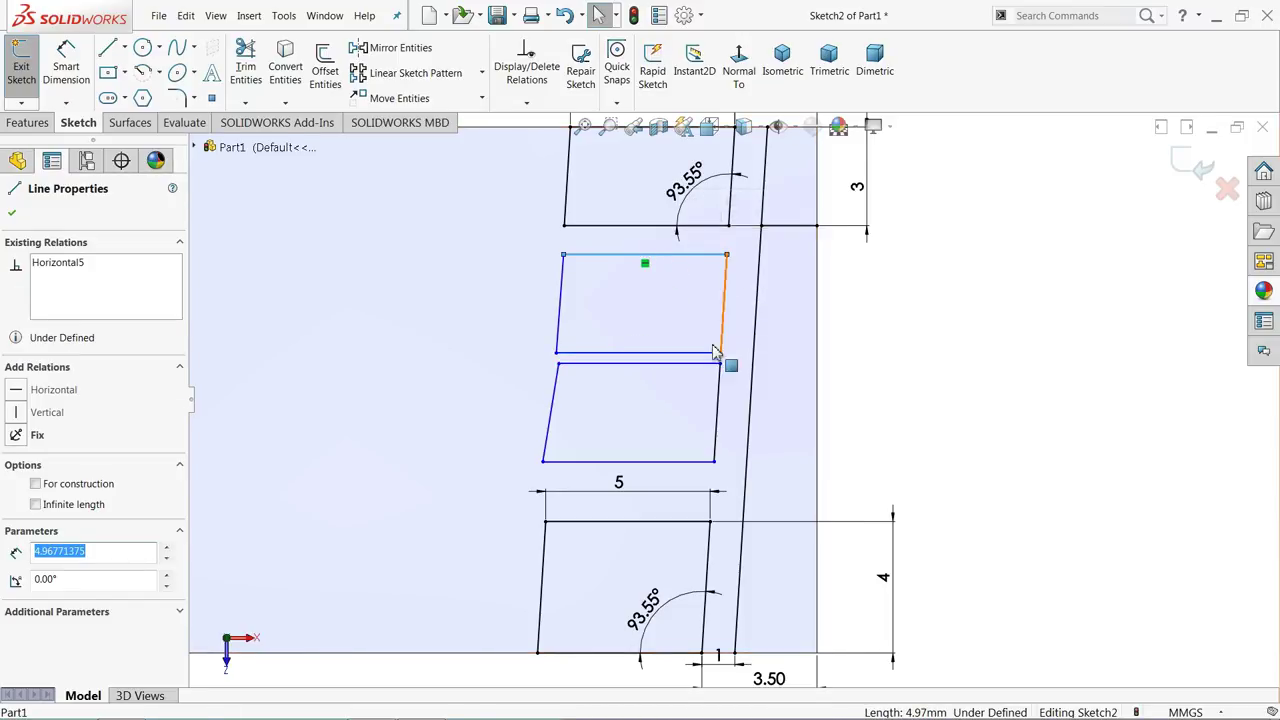
click(628, 463)
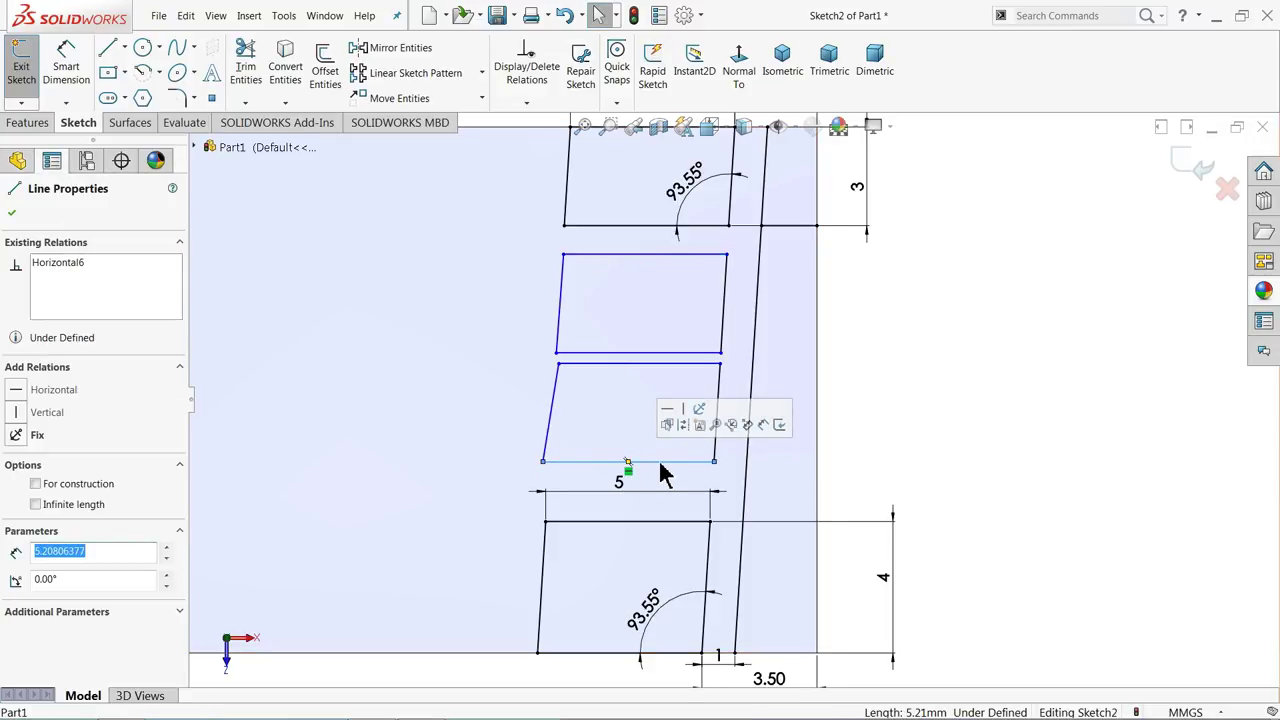
click(937, 406)
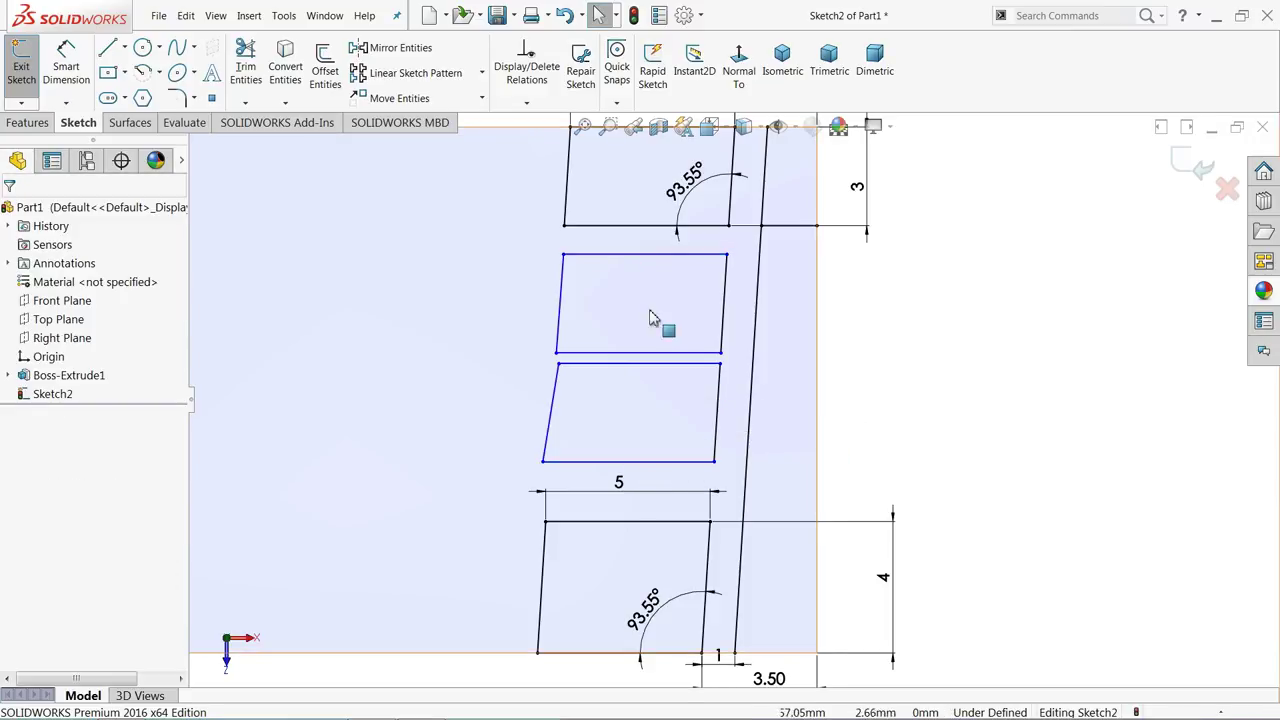
Make the top slot's left line and both blocks' left edges collinear
click(569, 206)
ctrl+click(562, 277)
ctrl+click(551, 415)
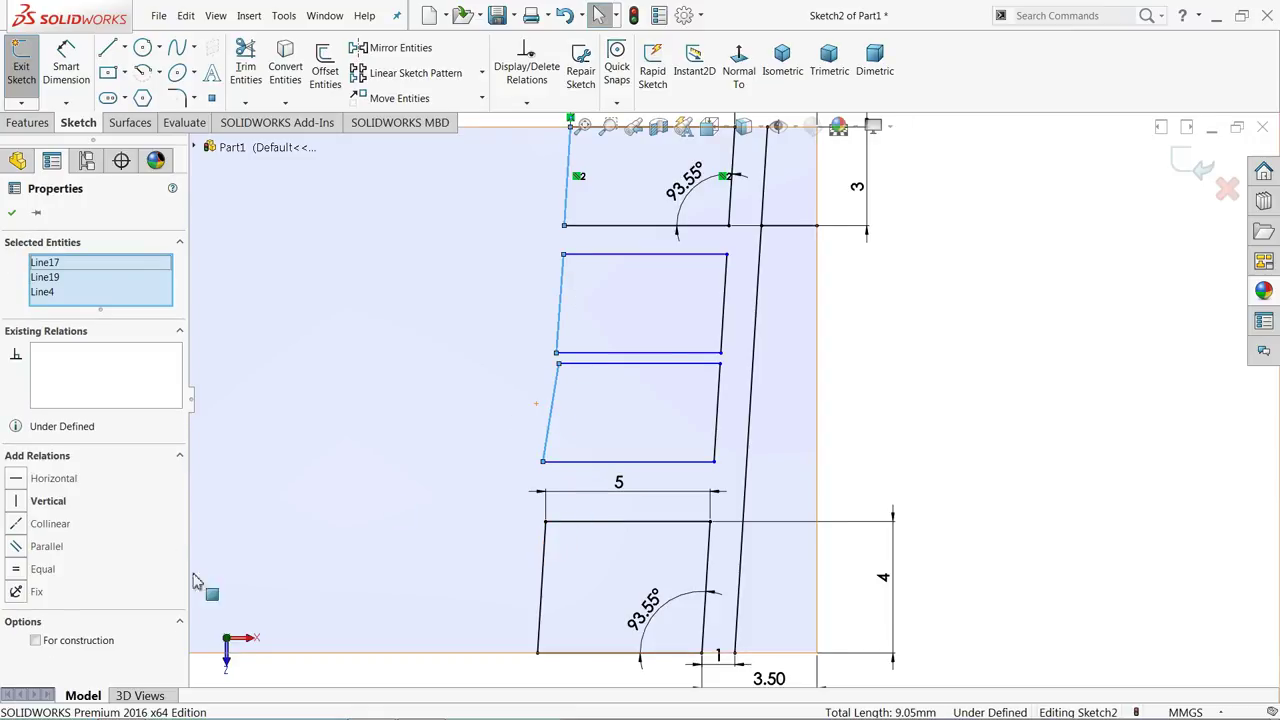
click(48, 530)
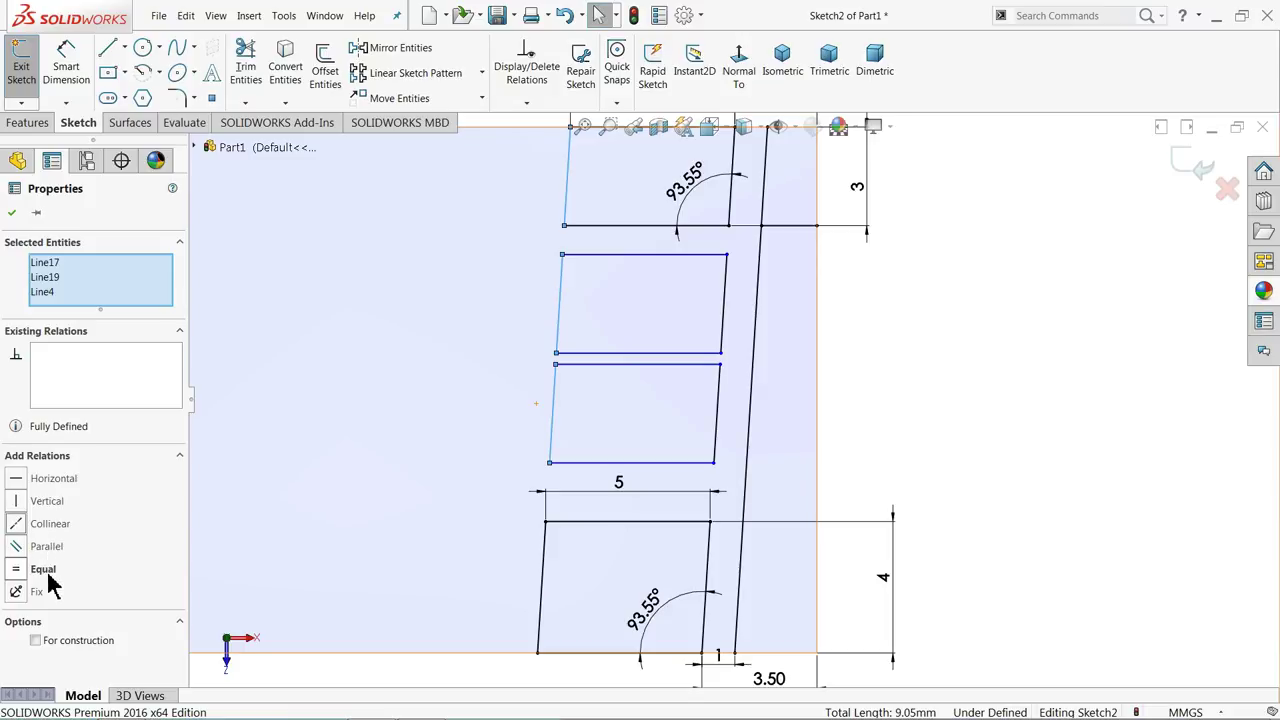
click(974, 371)
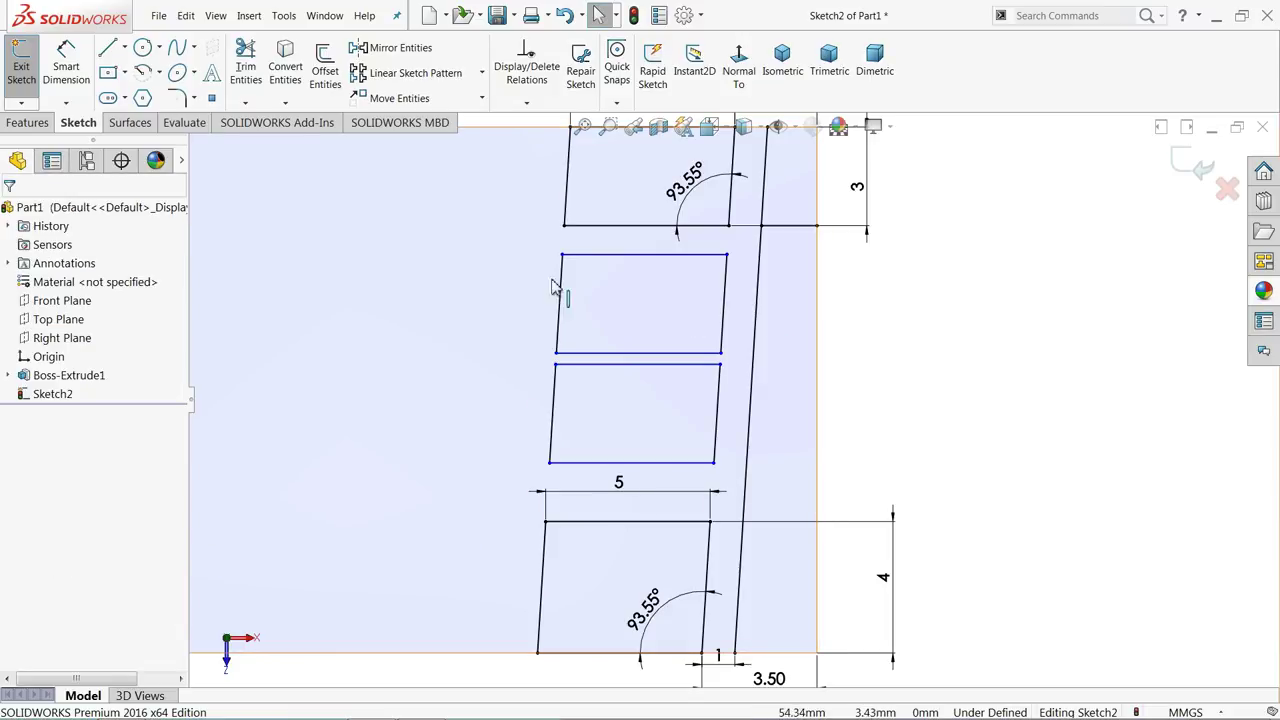
click(66, 62)
Dimension the gap above the upper block's top edge as 1 mm
scroll(706, 222, down, 2)
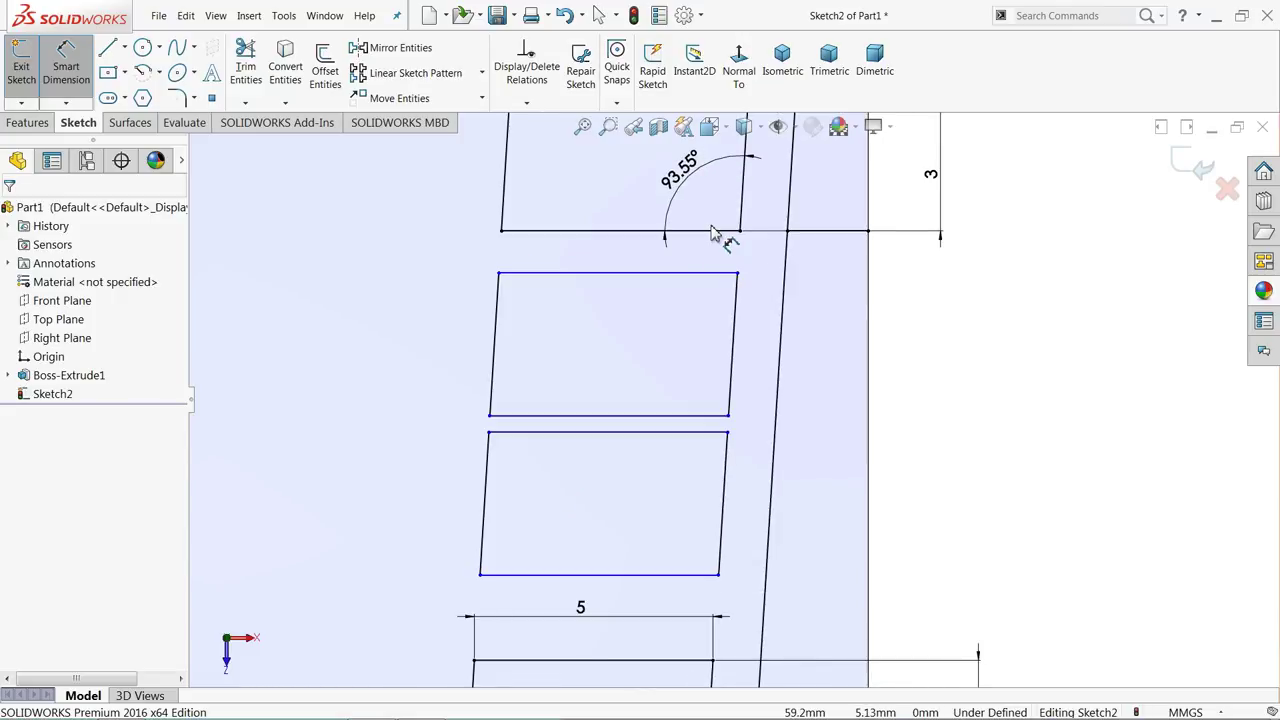
click(713, 232)
click(722, 273)
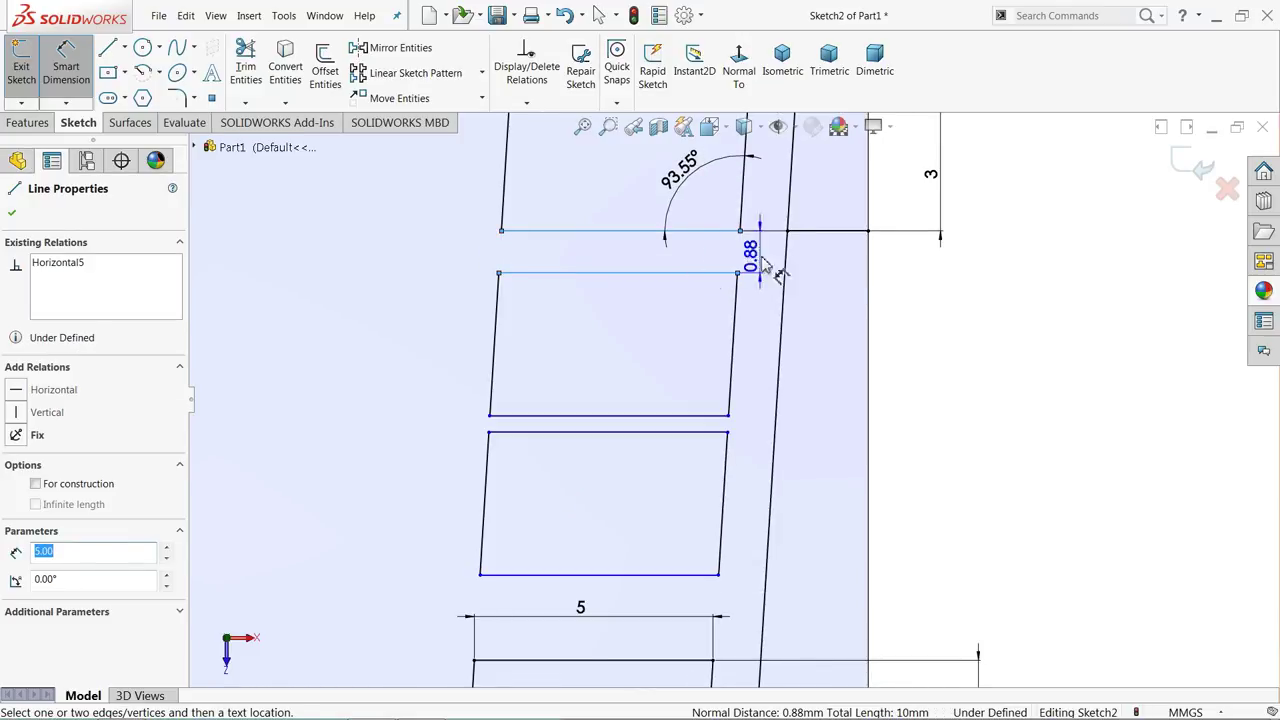
click(910, 268)
text(1)
key(Return)
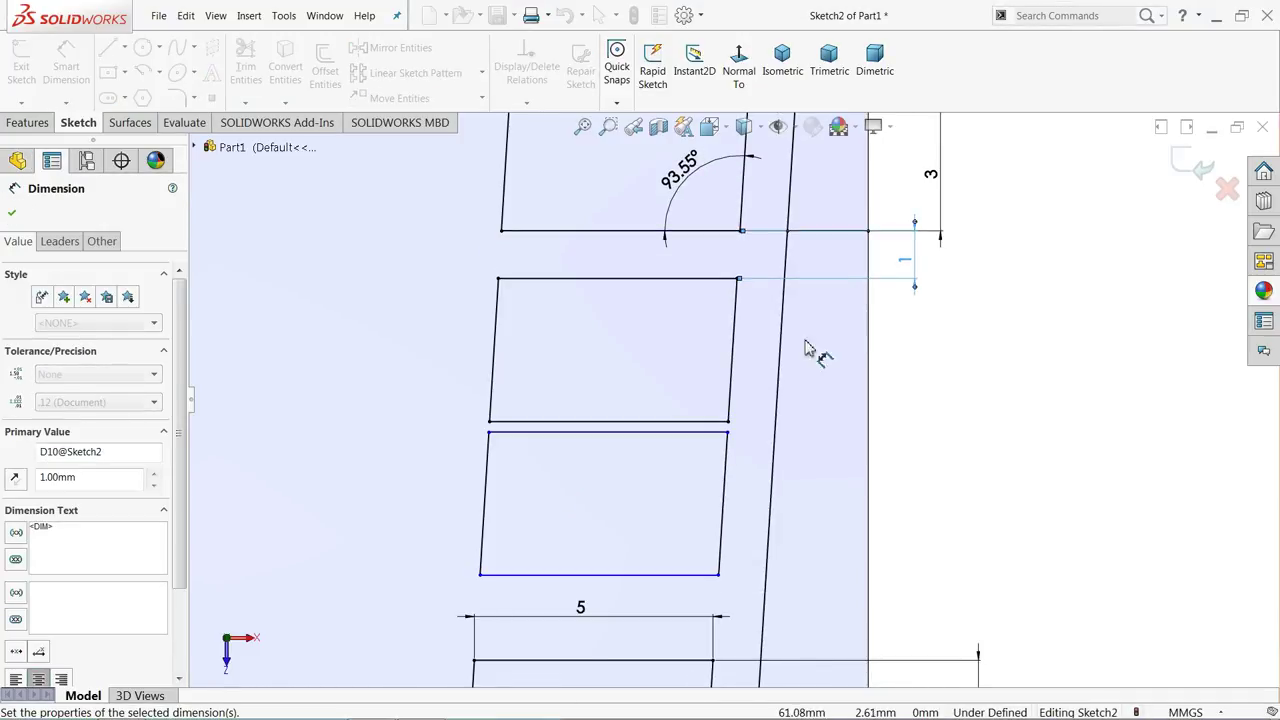
Dimension the gap between the lower block and the block below as 1 mm
scroll(790, 420, up, 2)
scroll(753, 527, down, 3)
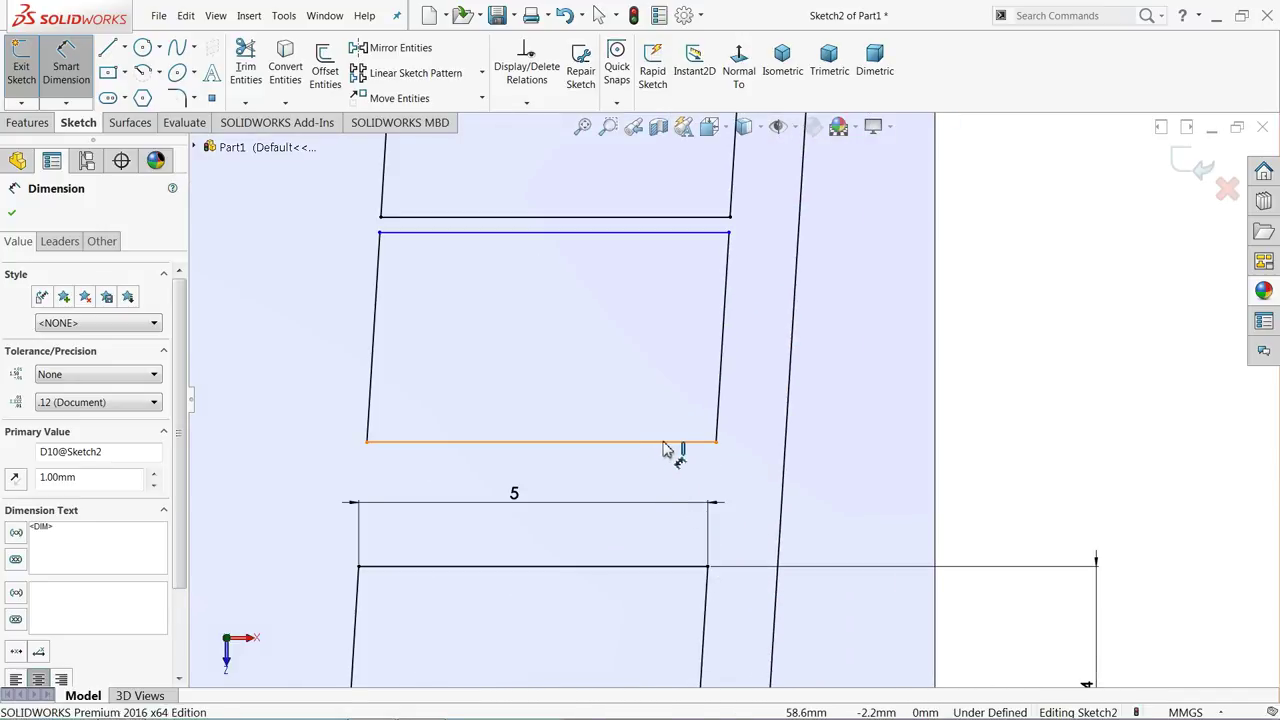
click(670, 442)
click(666, 567)
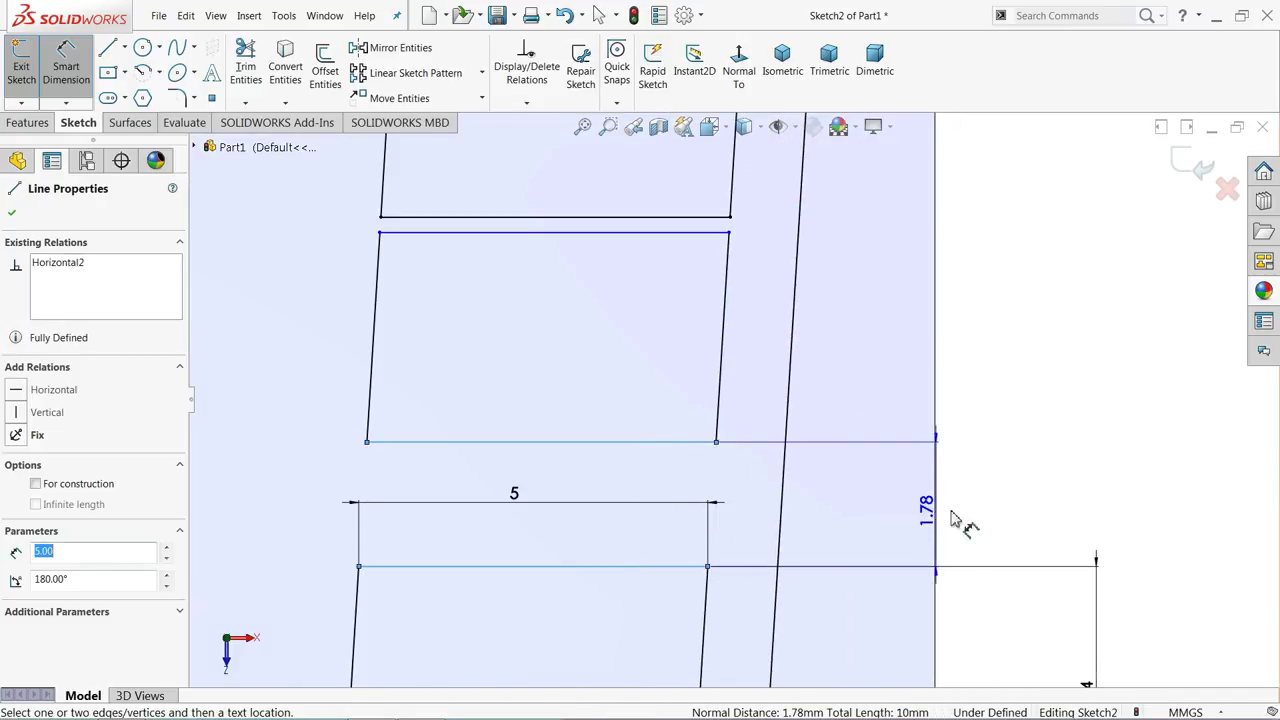
click(1004, 523)
text(1)
key(Return)
Move the 5 width dimension below the bottom block
scroll(725, 415, up, 3)
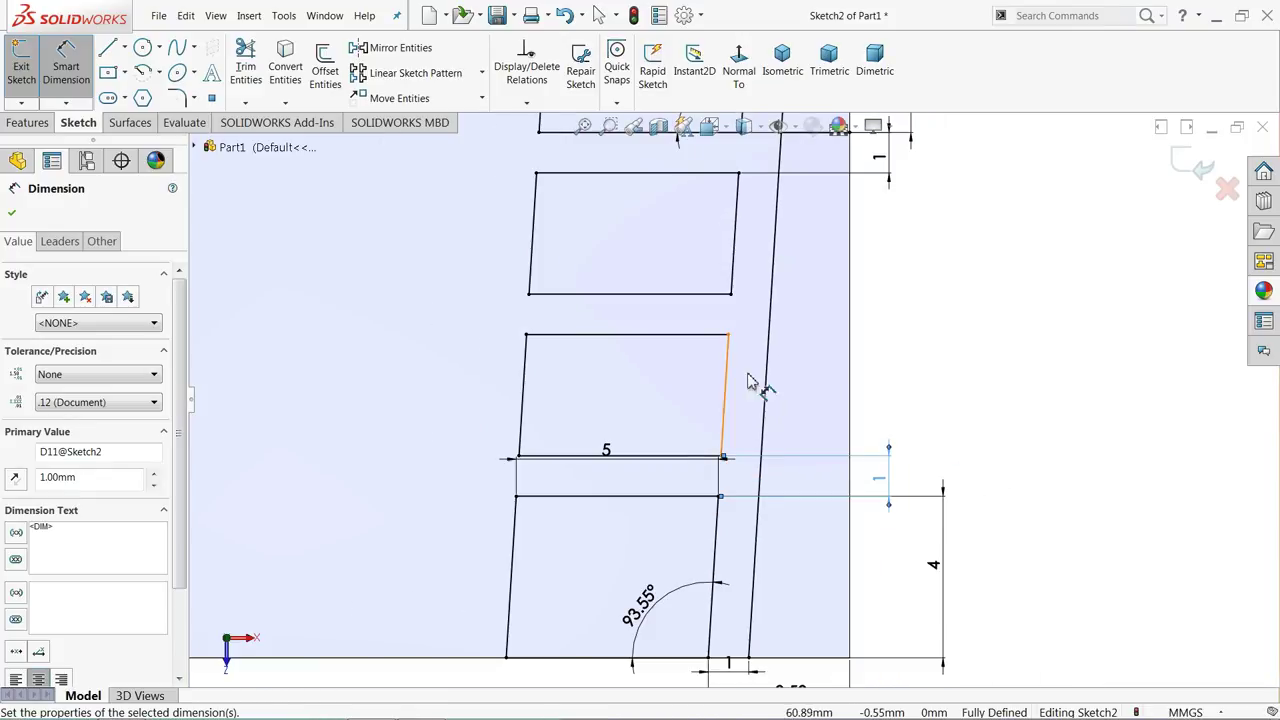
scroll(940, 335, up, 3)
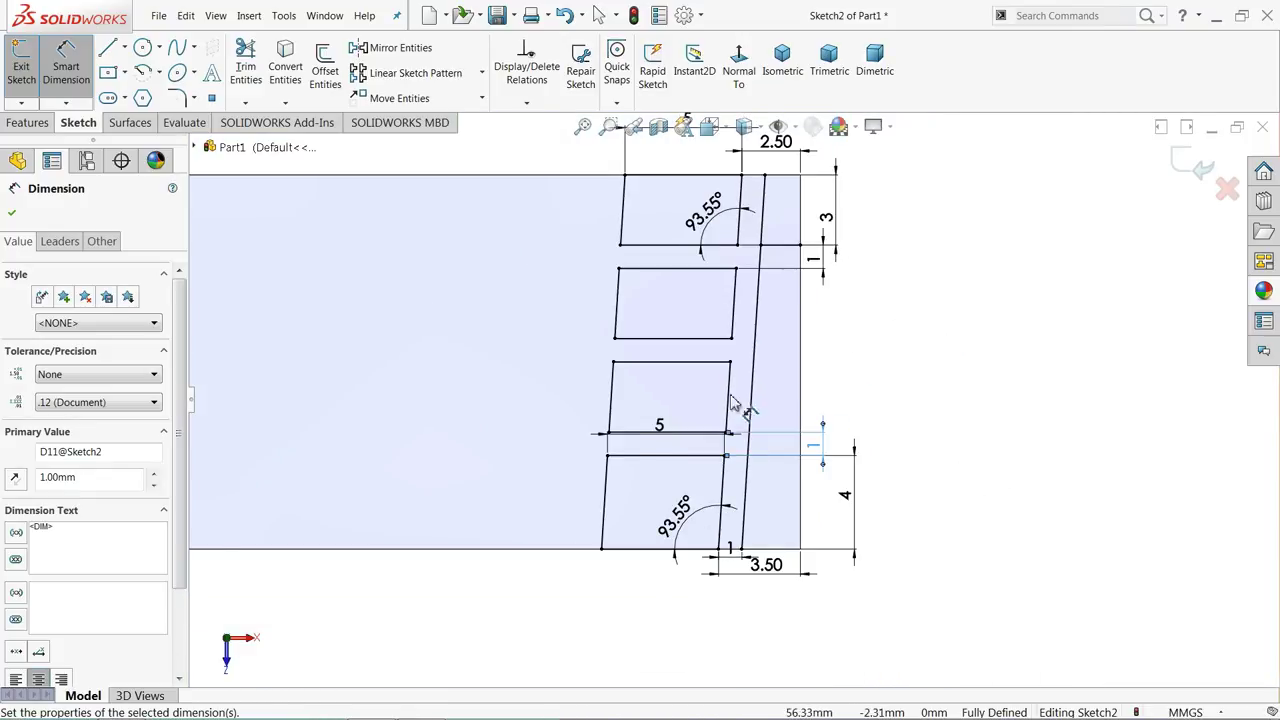
click(660, 432)
click(655, 615)
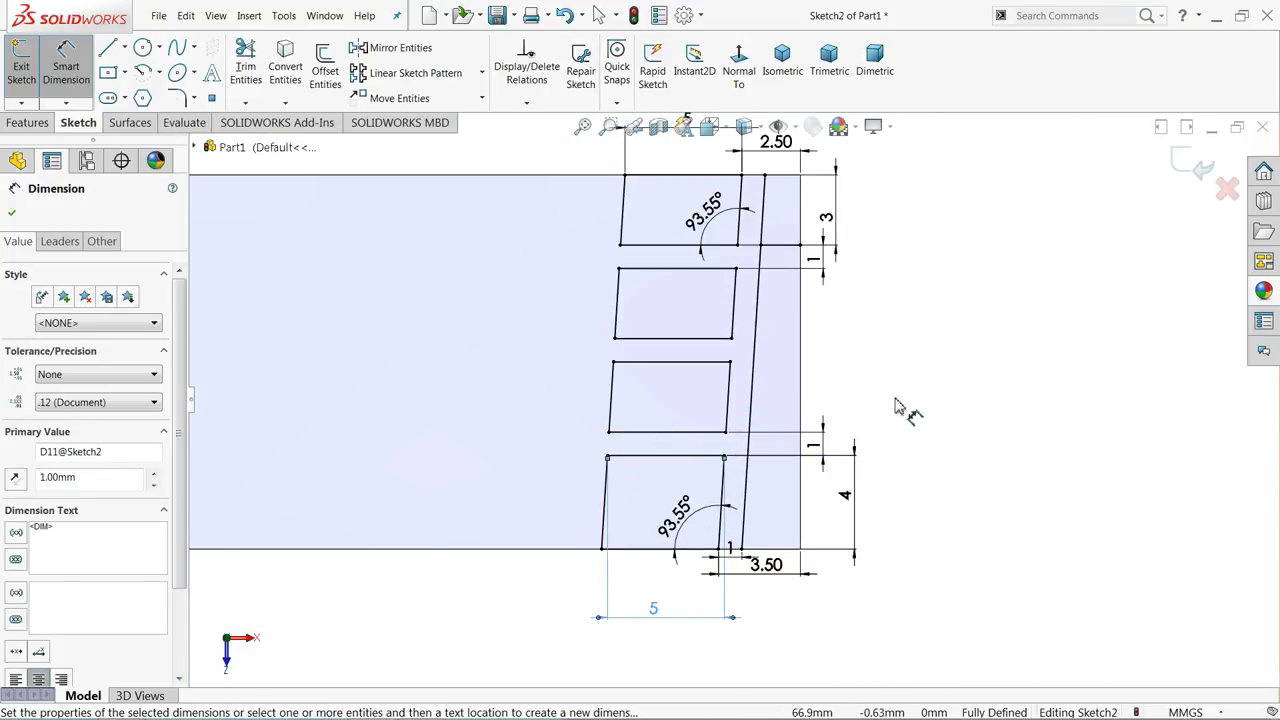
click(940, 320)
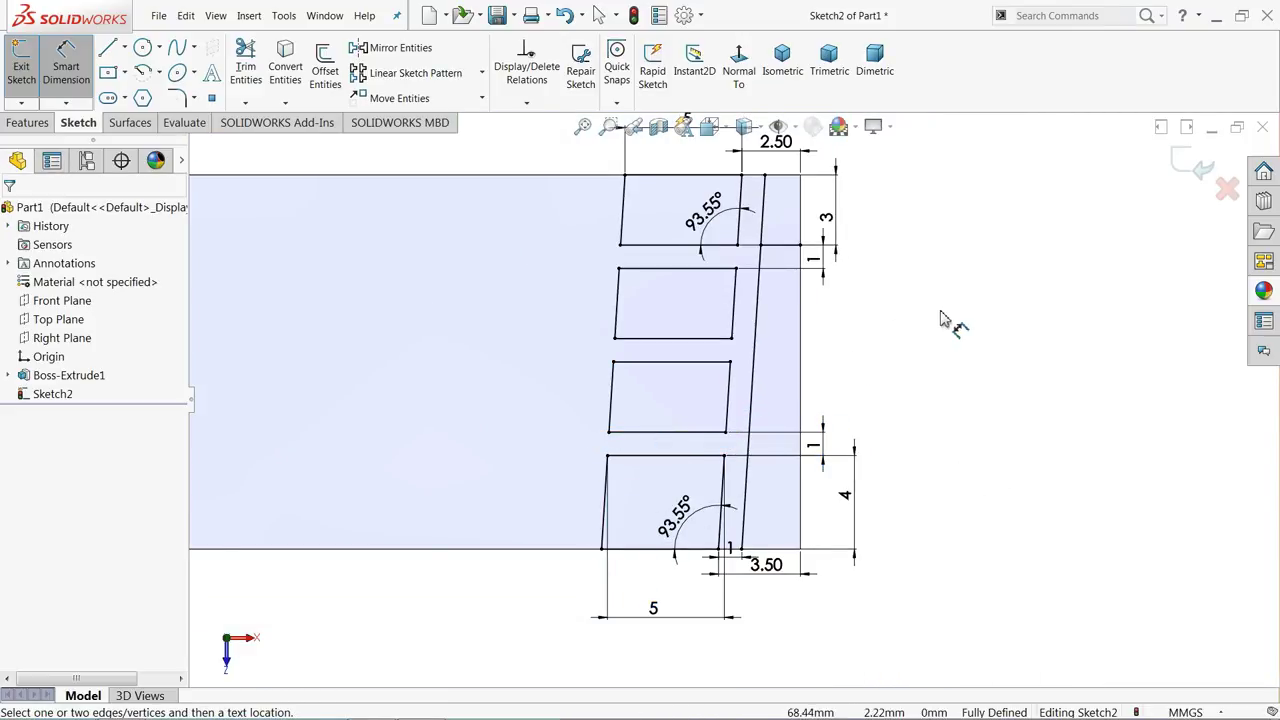
Draw three horizontal lines from the slanted line to the bar's right edge
click(108, 50)
scroll(766, 320, down, 4)
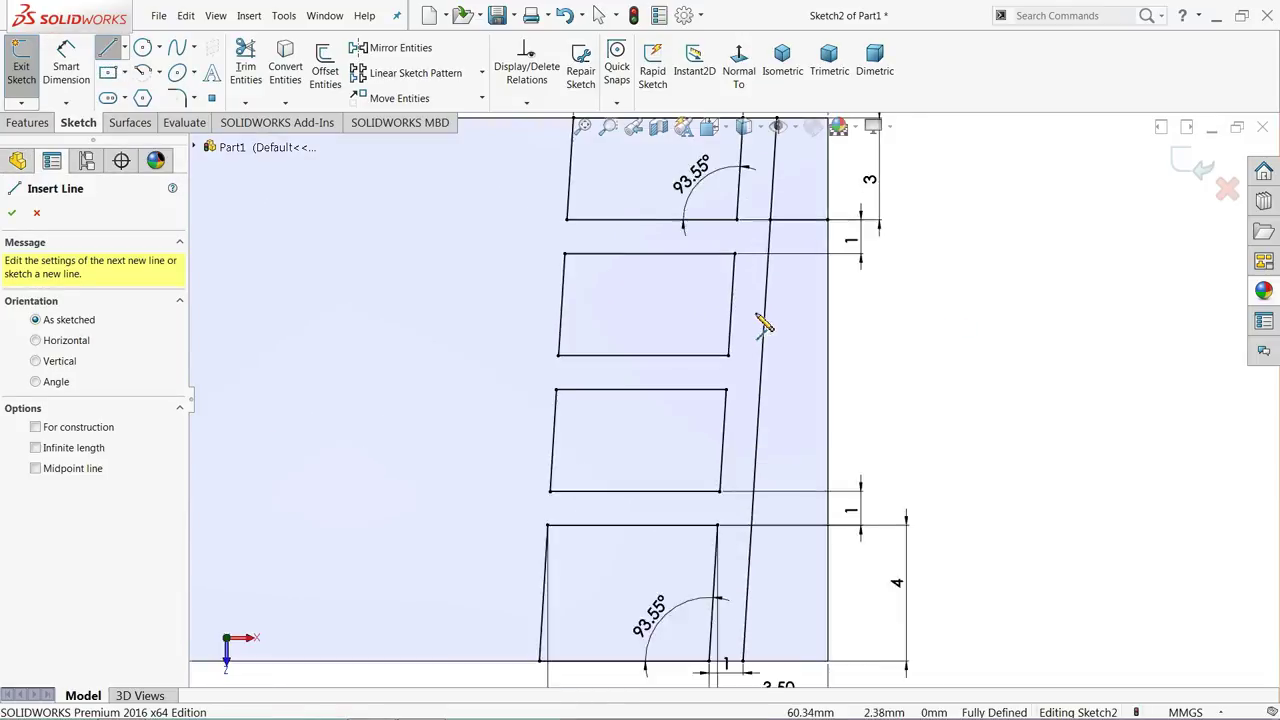
click(763, 263)
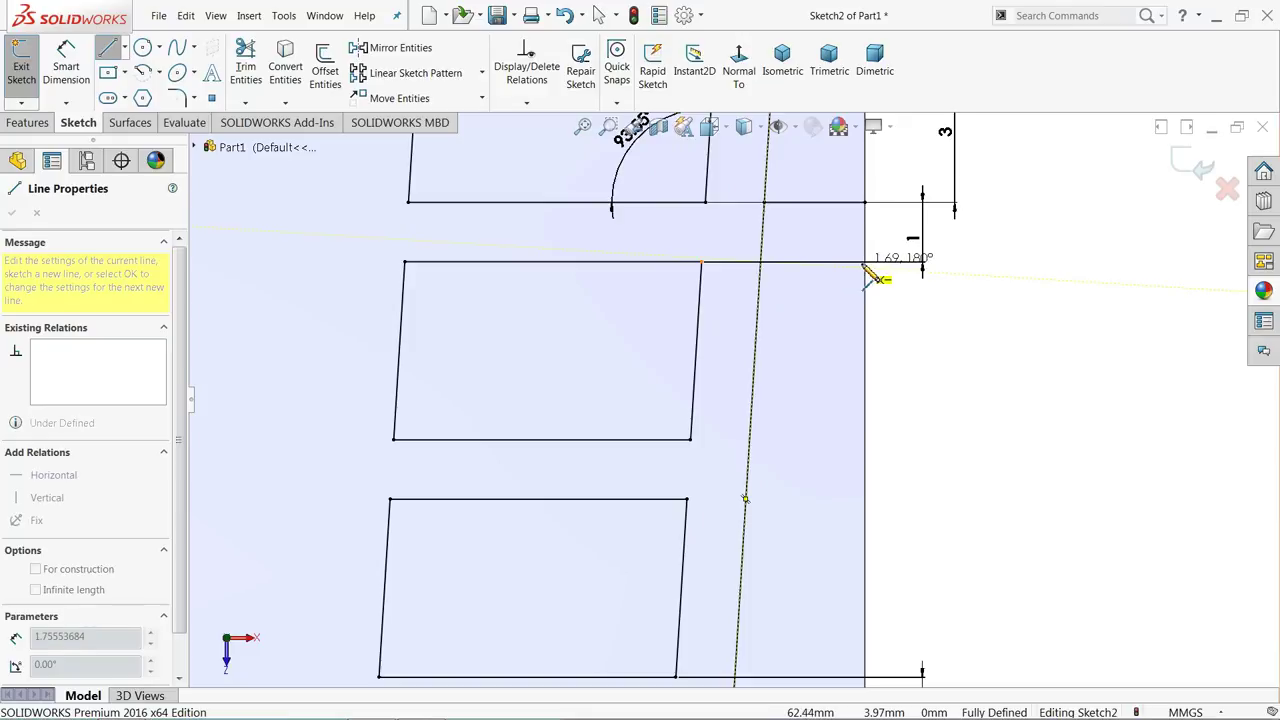
click(866, 263)
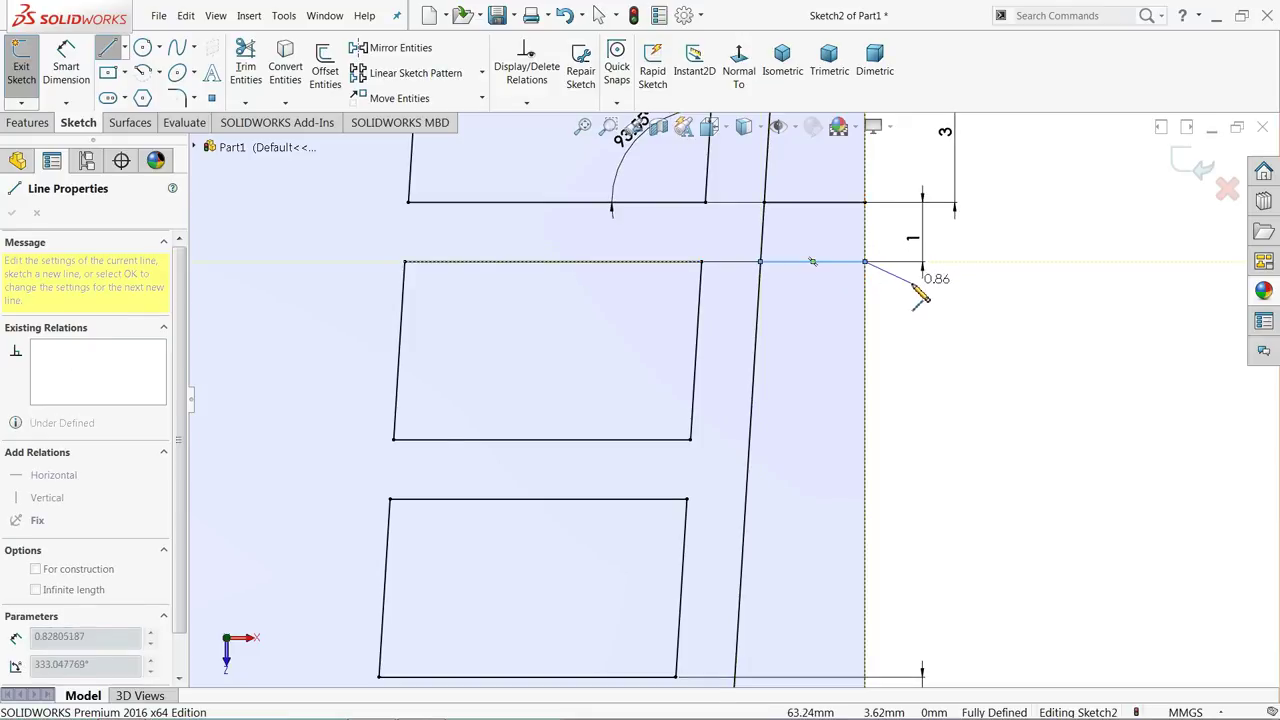
key(Escape)
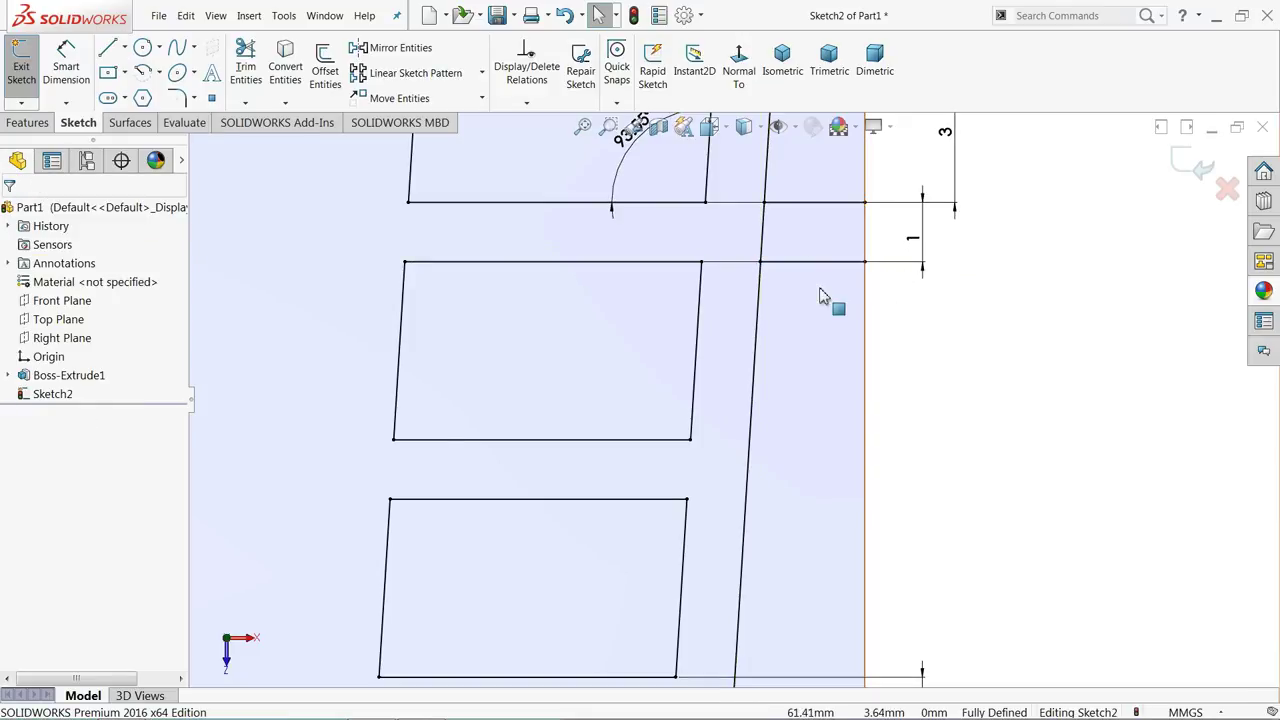
click(110, 49)
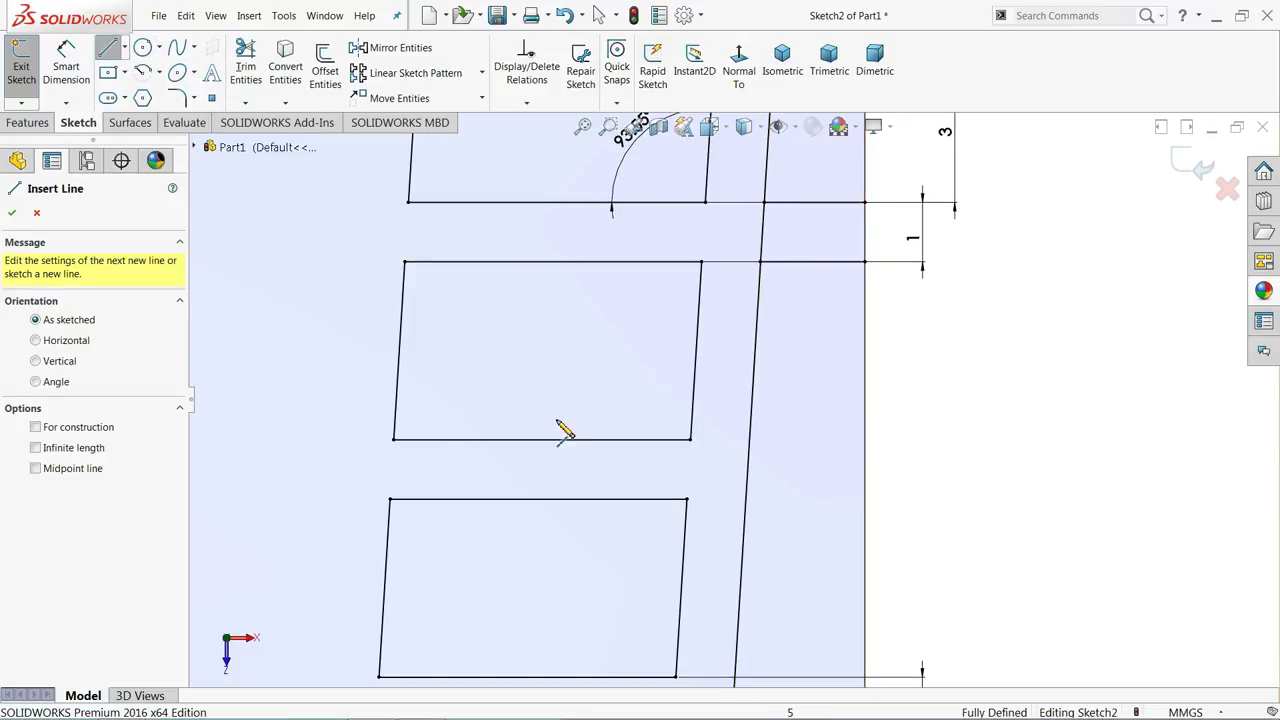
click(750, 439)
click(866, 440)
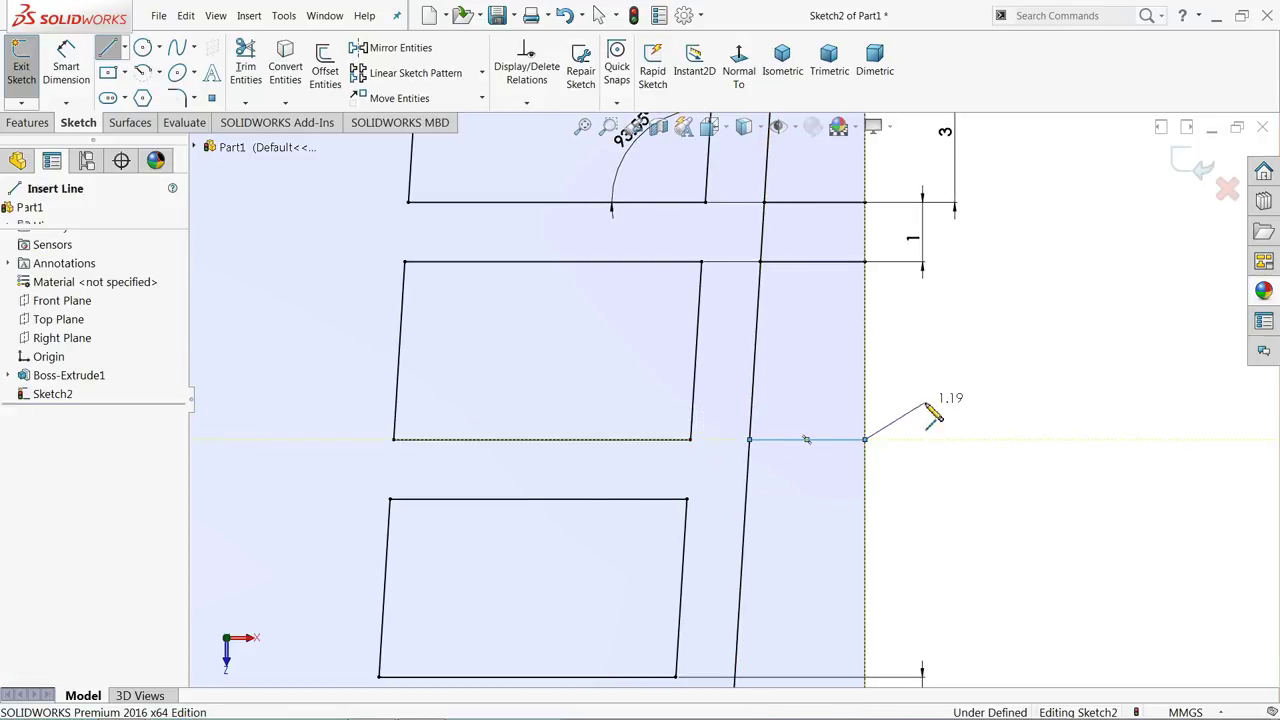
key(Escape)
click(108, 50)
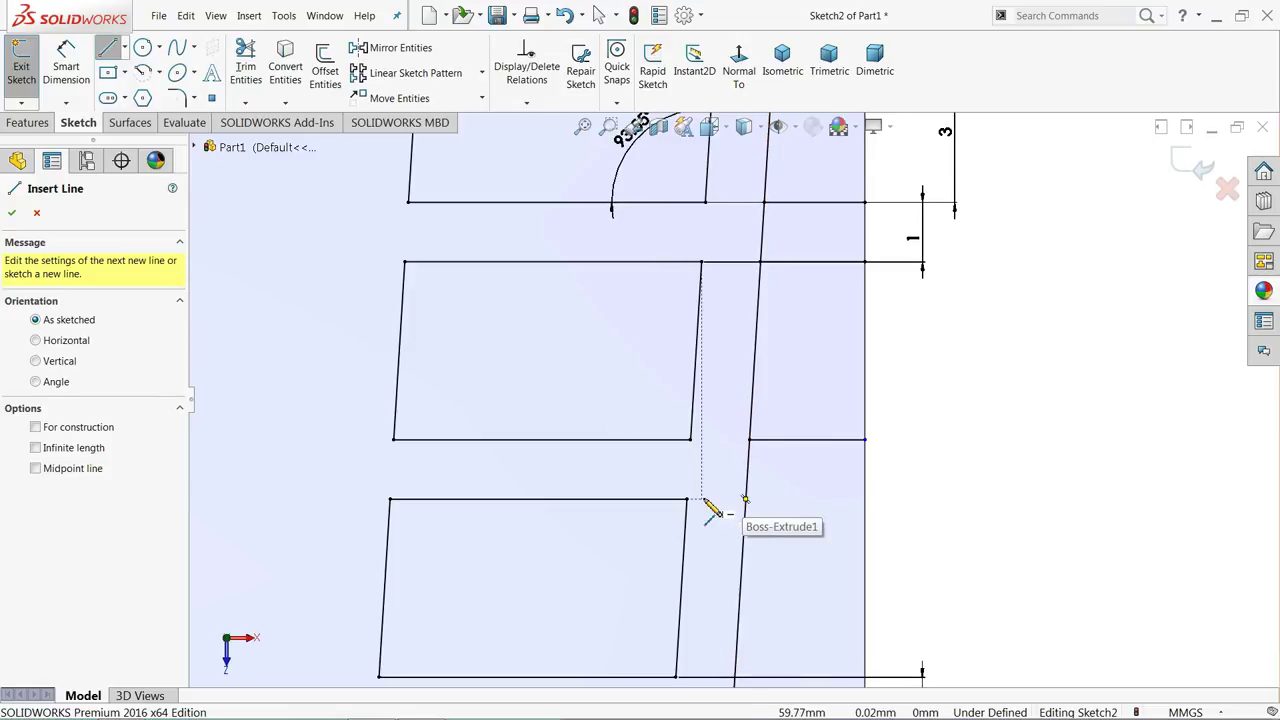
click(745, 499)
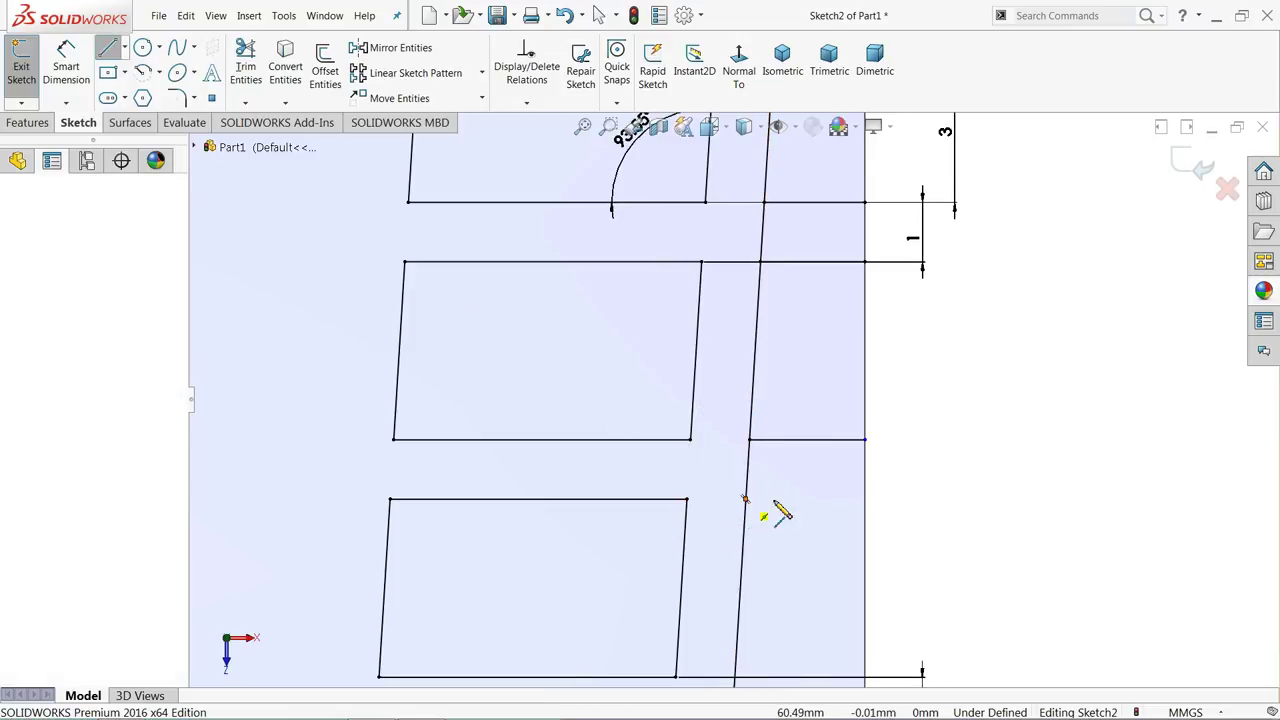
click(866, 499)
key(Escape)
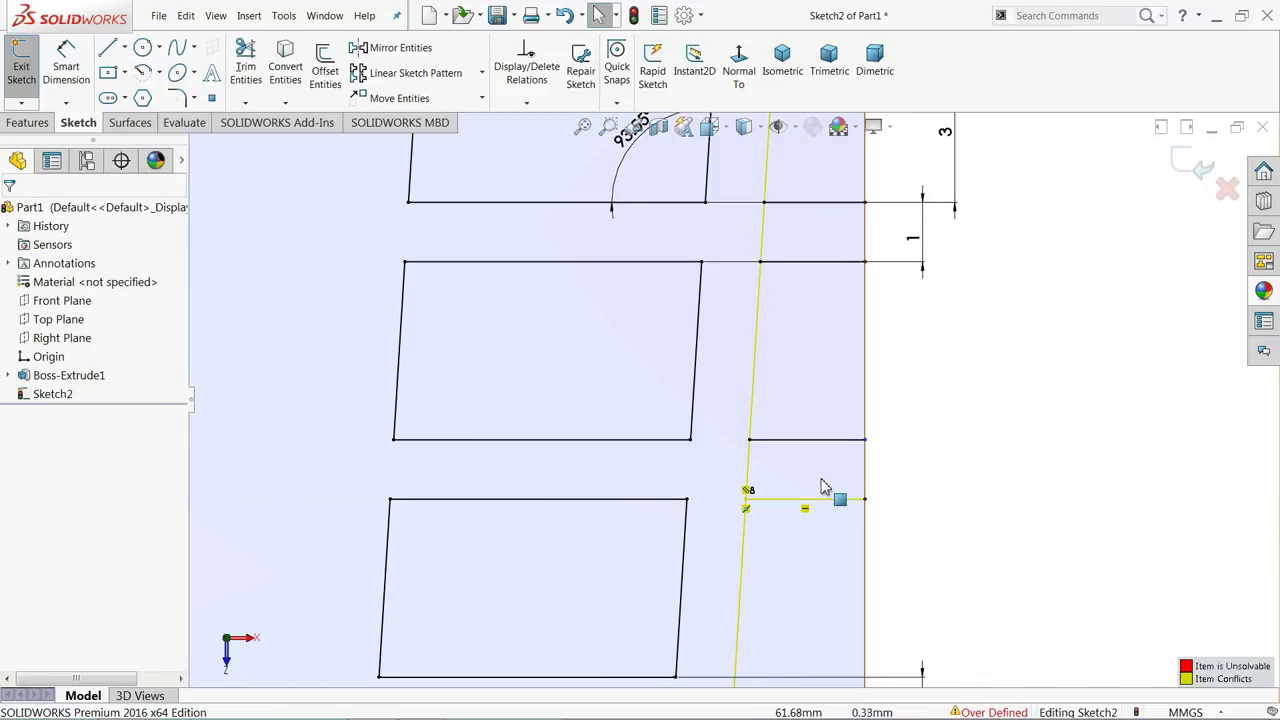
Delete the over-defining short horizontal line
scroll(811, 560, up, 2)
scroll(782, 543, down, 3)
scroll(712, 410, down, 2)
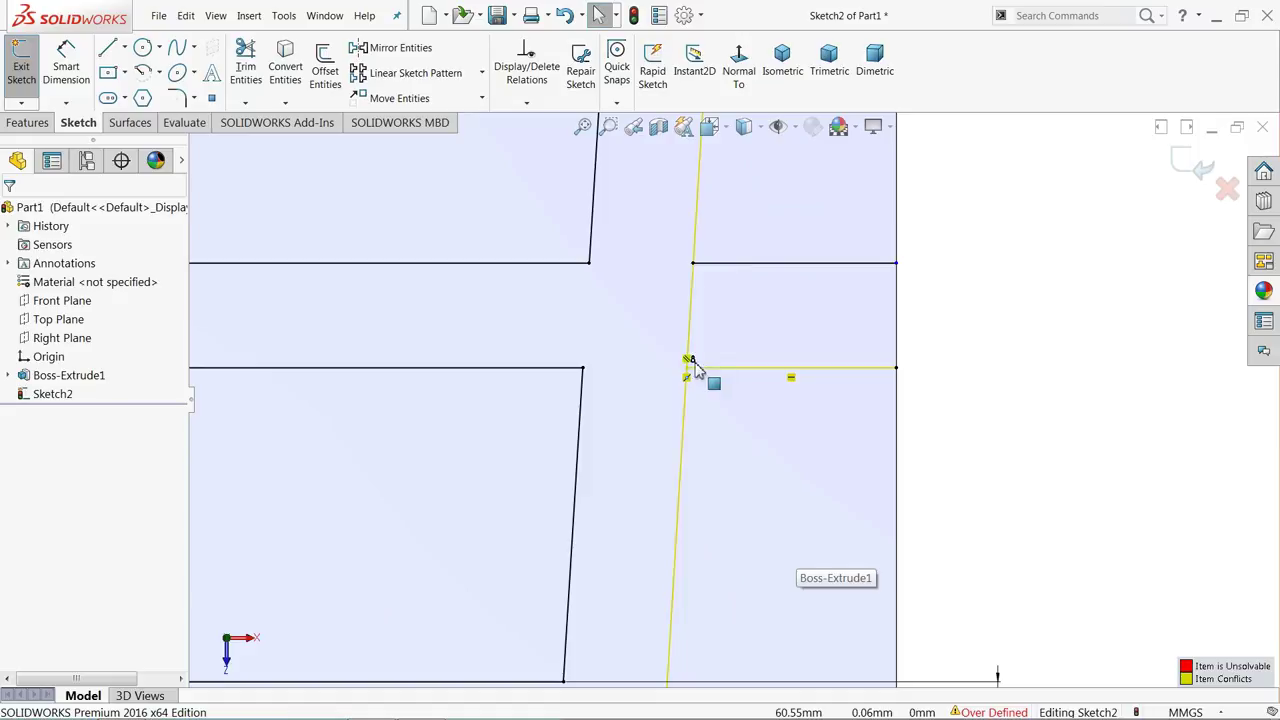
click(753, 370)
key(Delete)
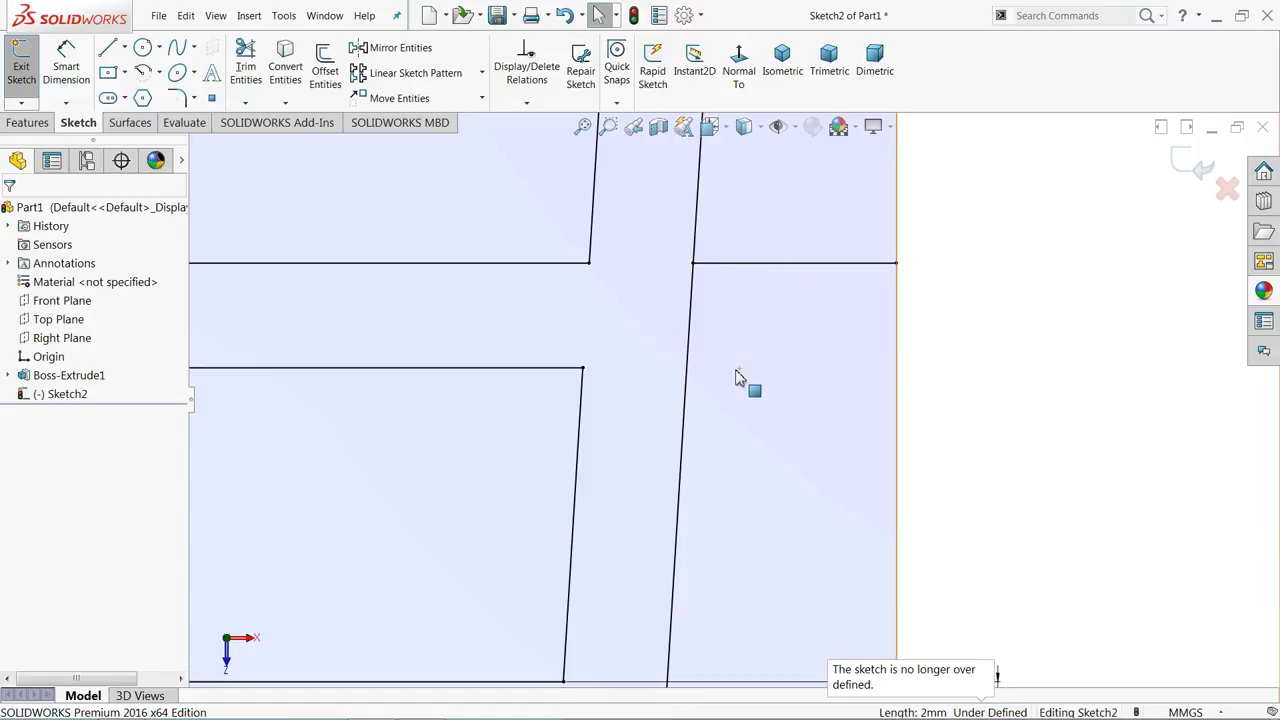
Redraw that line to the right edge and make it collinear with the left block's top edge
click(108, 48)
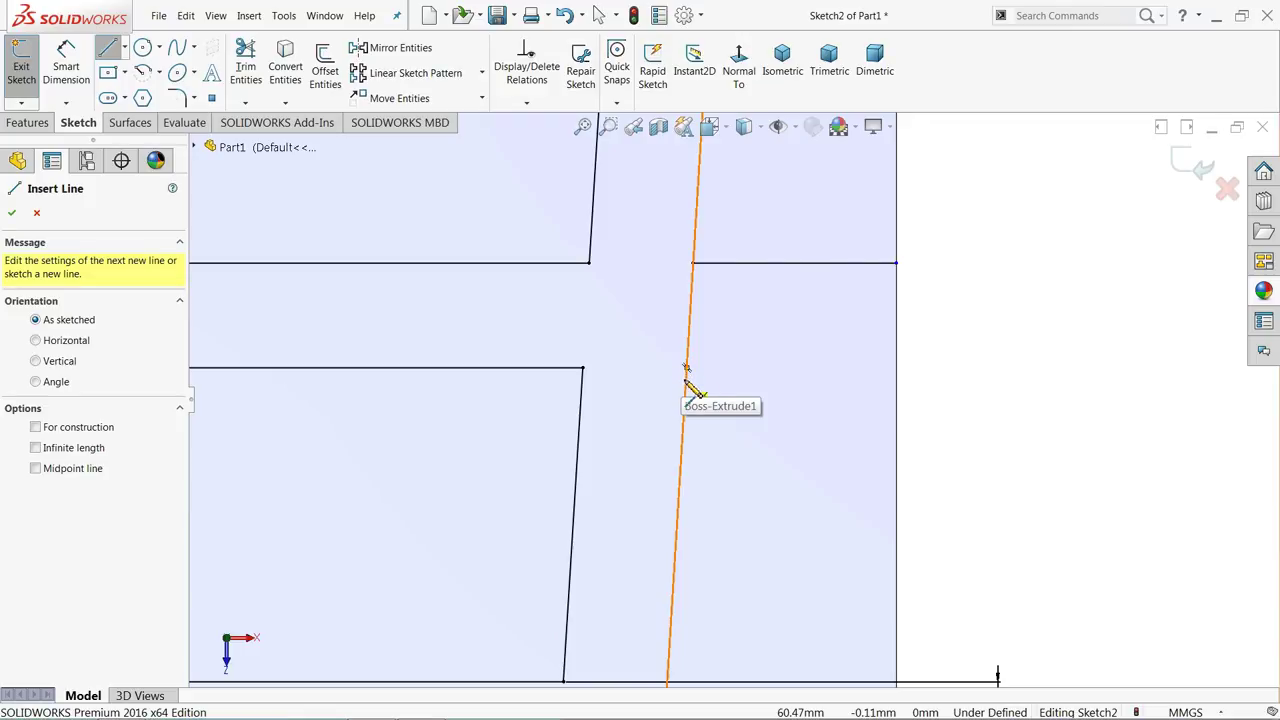
click(686, 370)
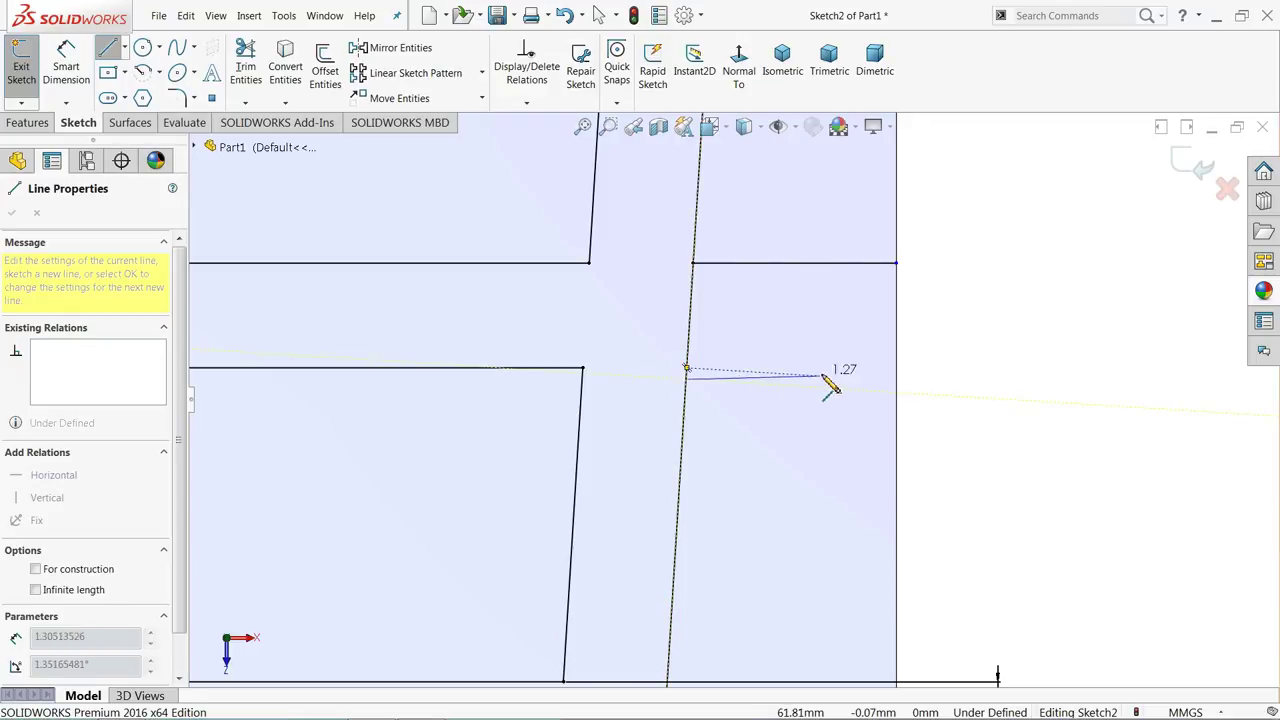
click(896, 378)
right_click(972, 292)
click(977, 297)
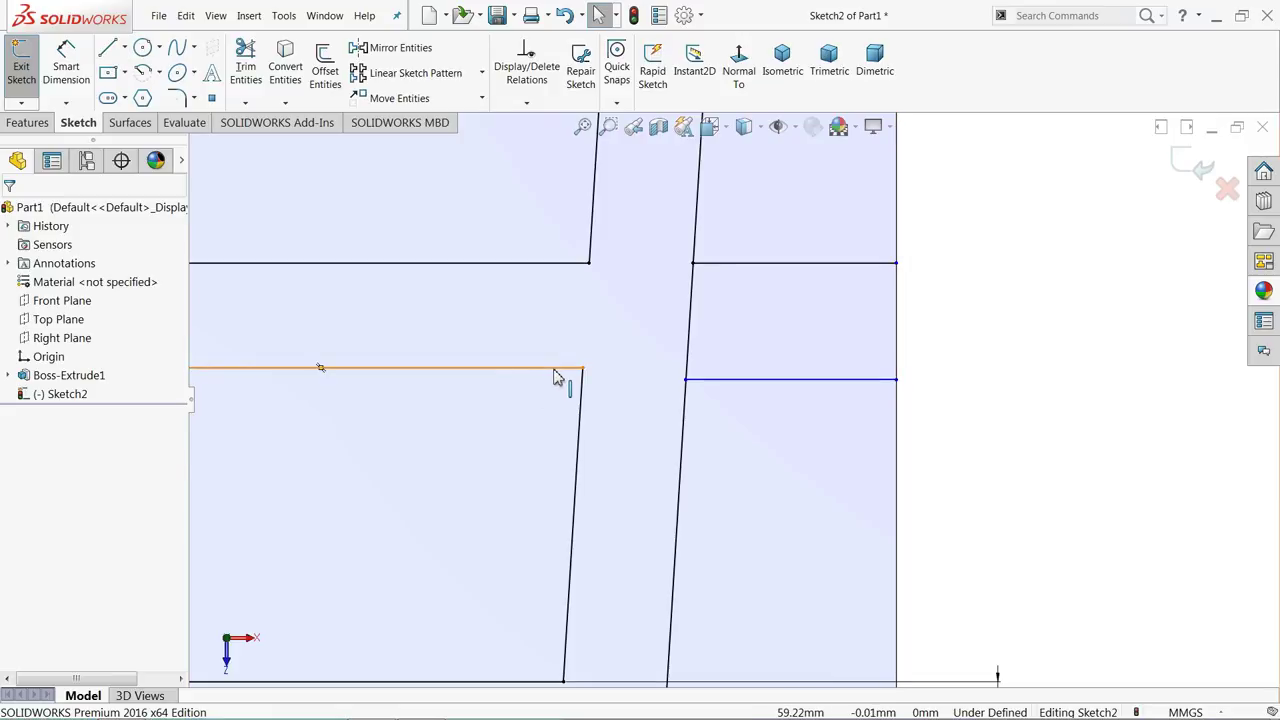
click(555, 370)
ctrl+click(735, 379)
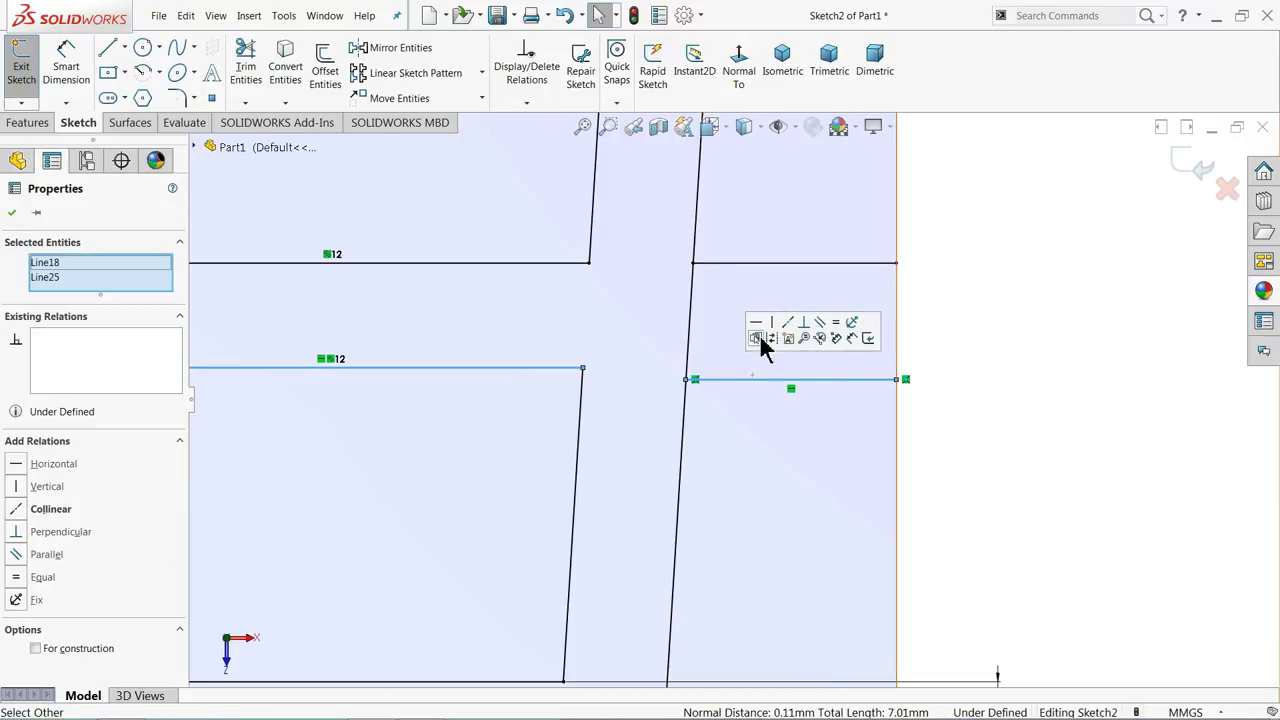
click(790, 328)
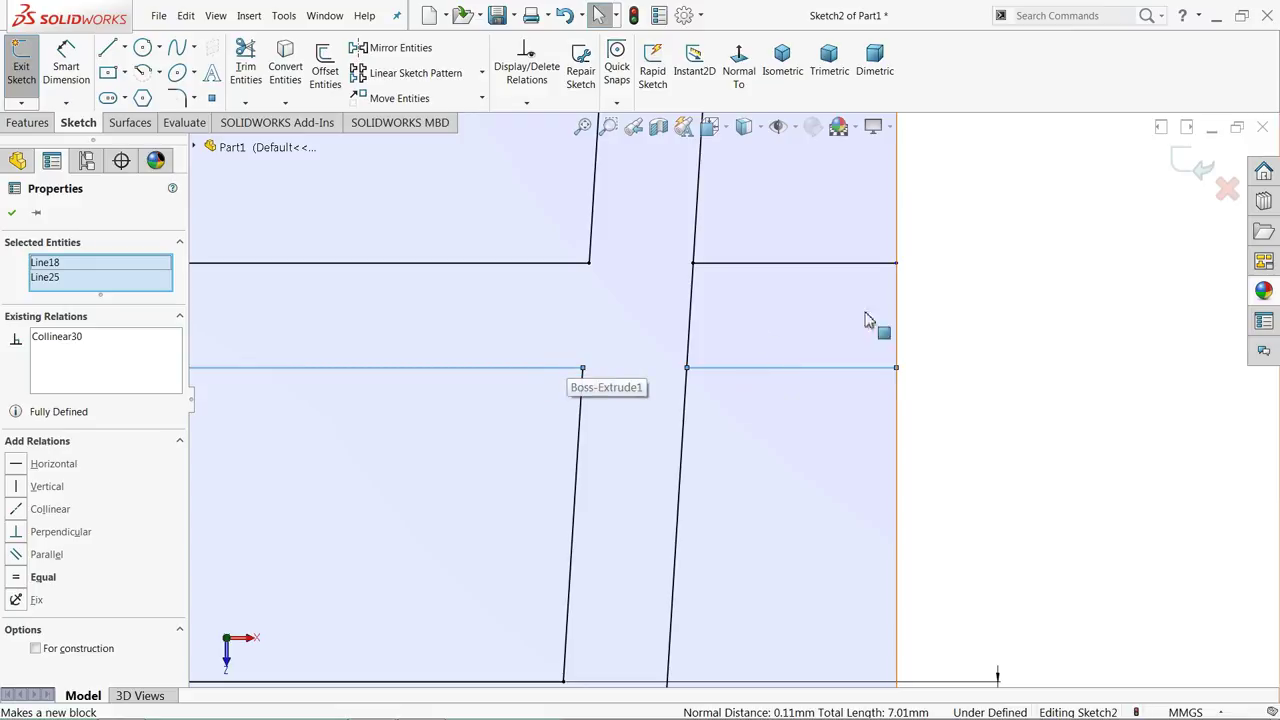
click(1006, 274)
scroll(737, 337, up, 8)
scroll(603, 452, down, 5)
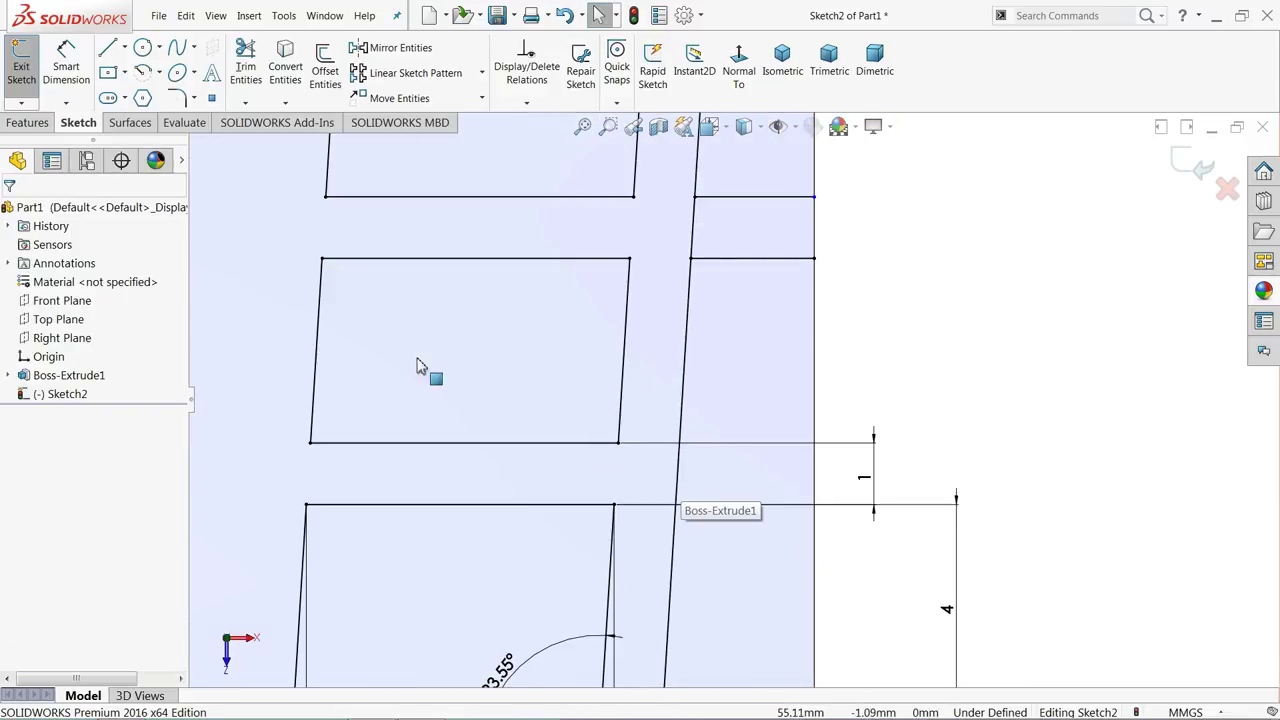
Draw a horizontal line from the slanted line to the right edge, then move the 4 and 1 dimensions aside
click(108, 47)
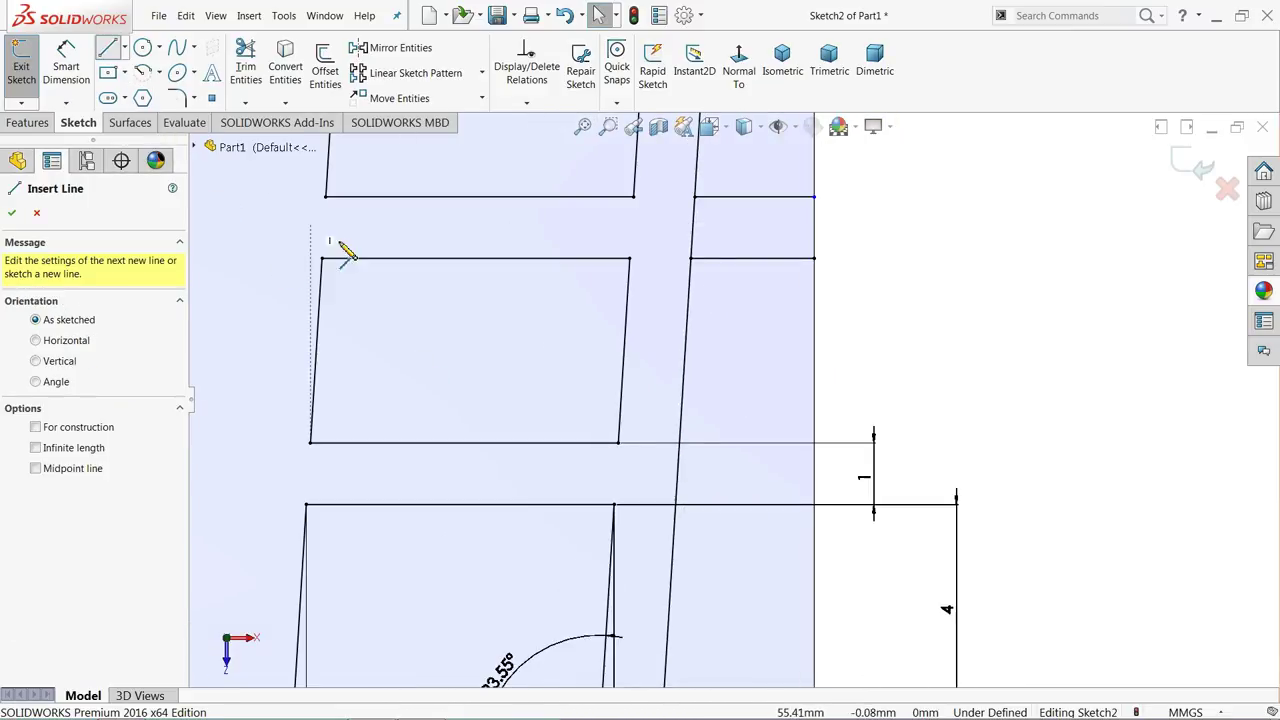
click(680, 443)
click(815, 443)
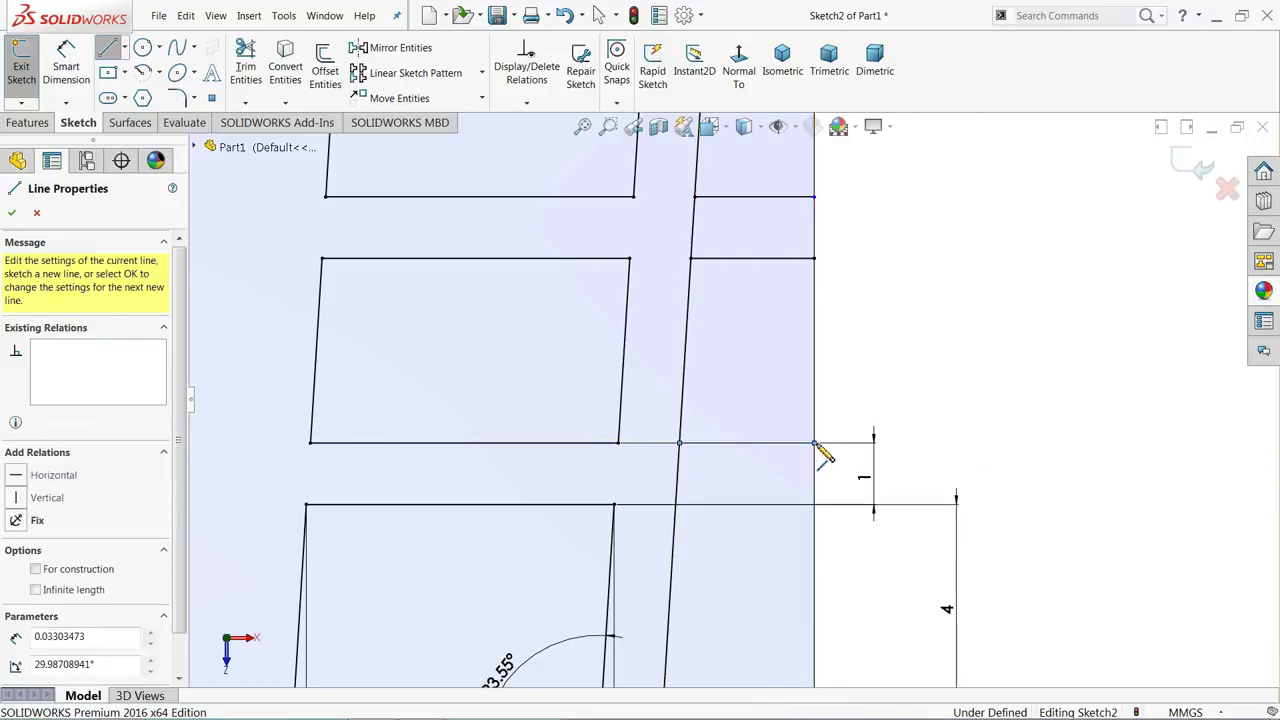
key(Escape)
scroll(845, 415, up, 2)
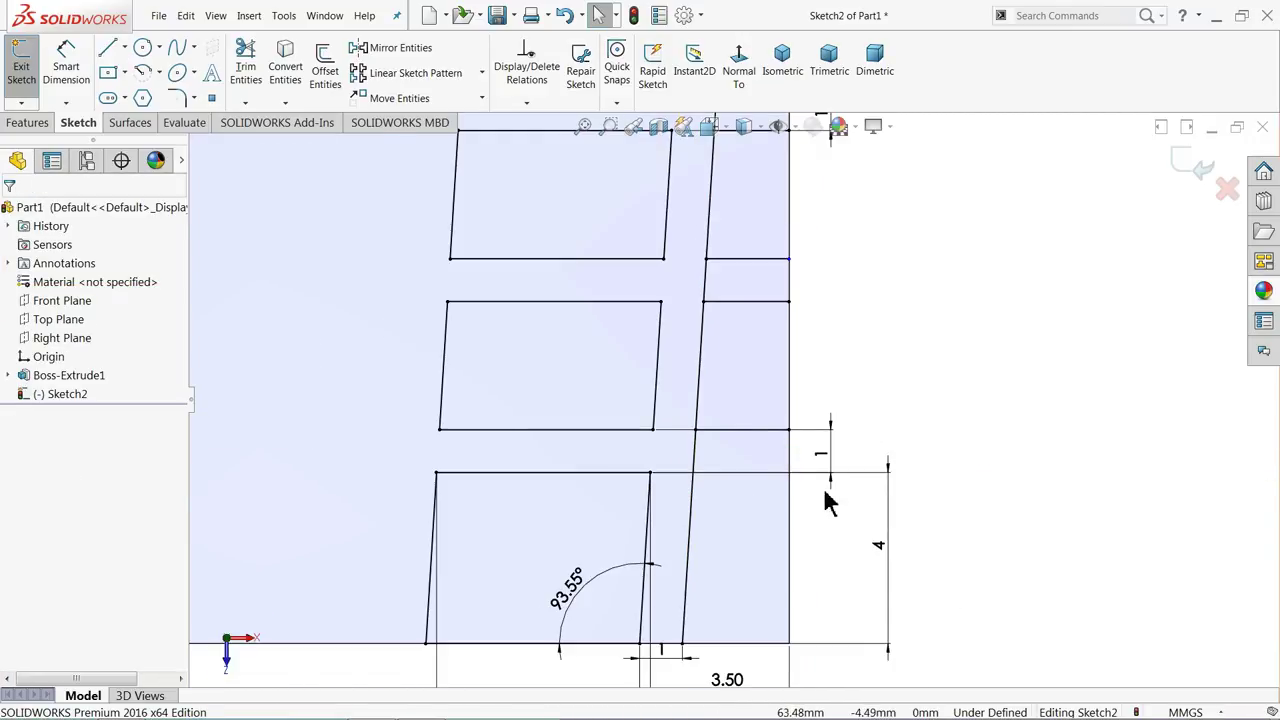
drag(876, 545, 350, 541)
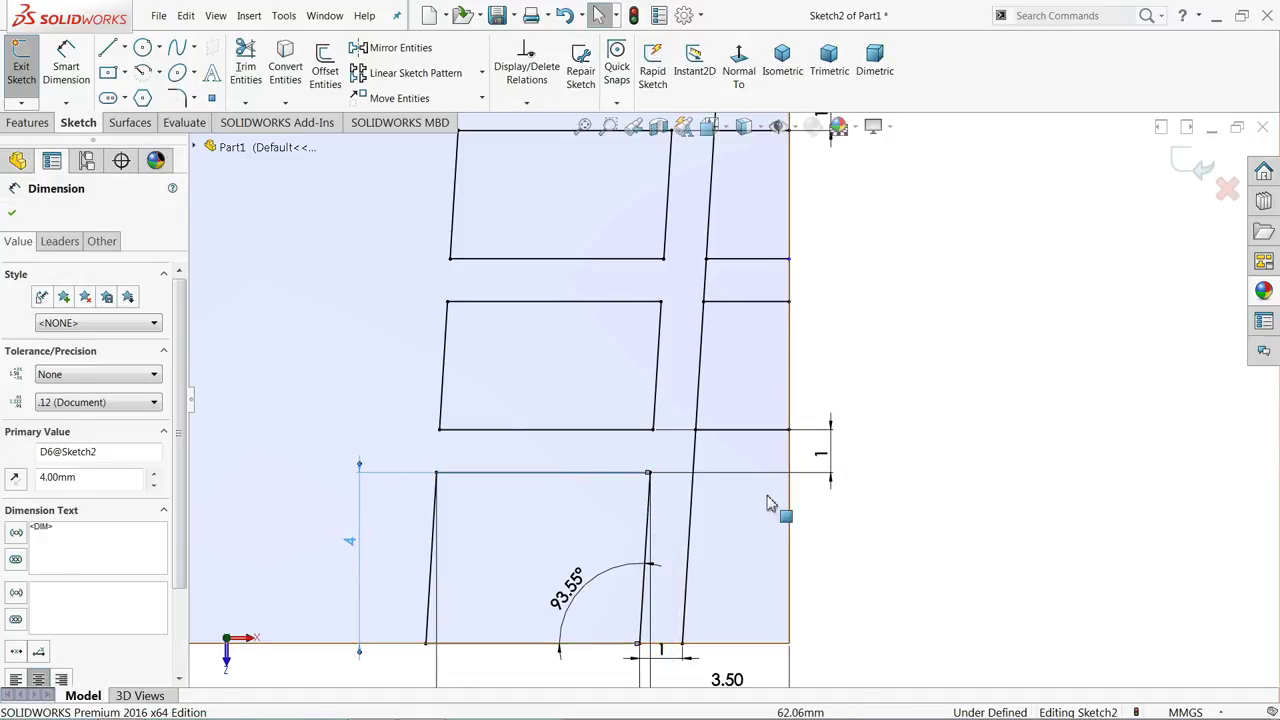
mouse_move(822, 456)
mouse_down()
mouse_move(663, 460)
mouse_move(846, 463)
mouse_up()
Draw a horizontal line level with the lower block's top edge to the bar's right edge
click(106, 49)
scroll(665, 472, down, 3)
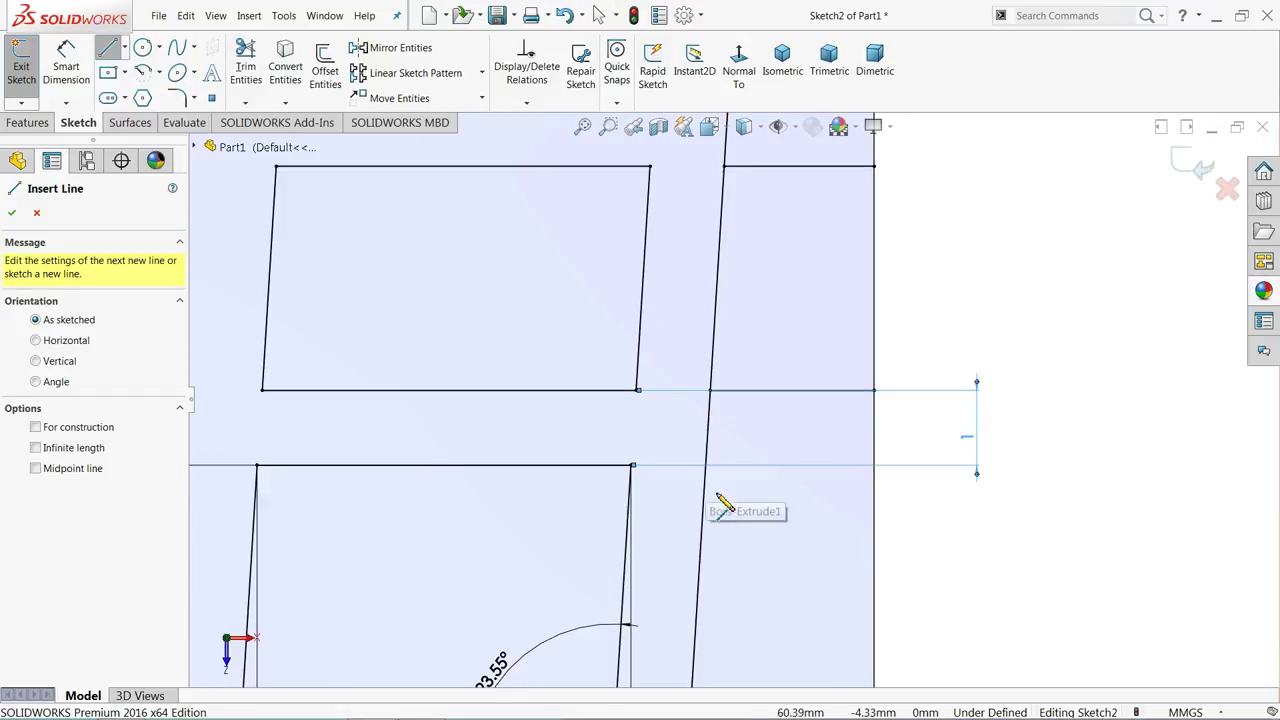
click(706, 471)
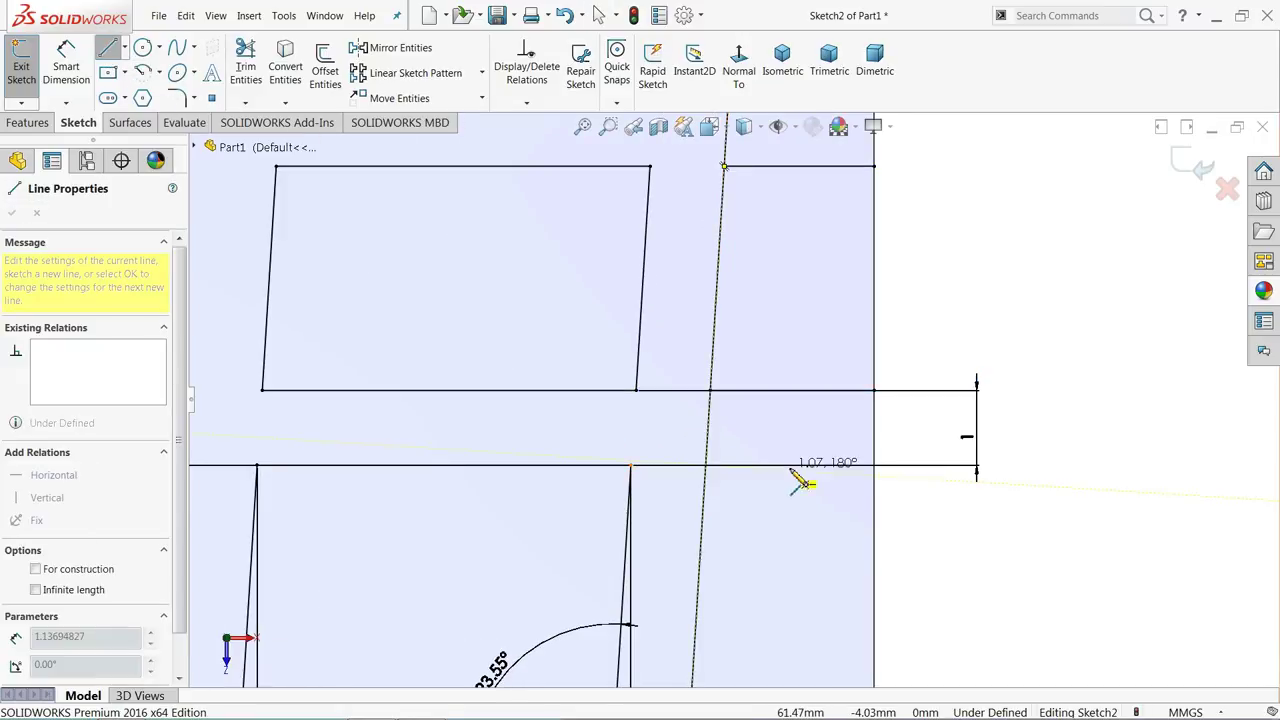
click(872, 468)
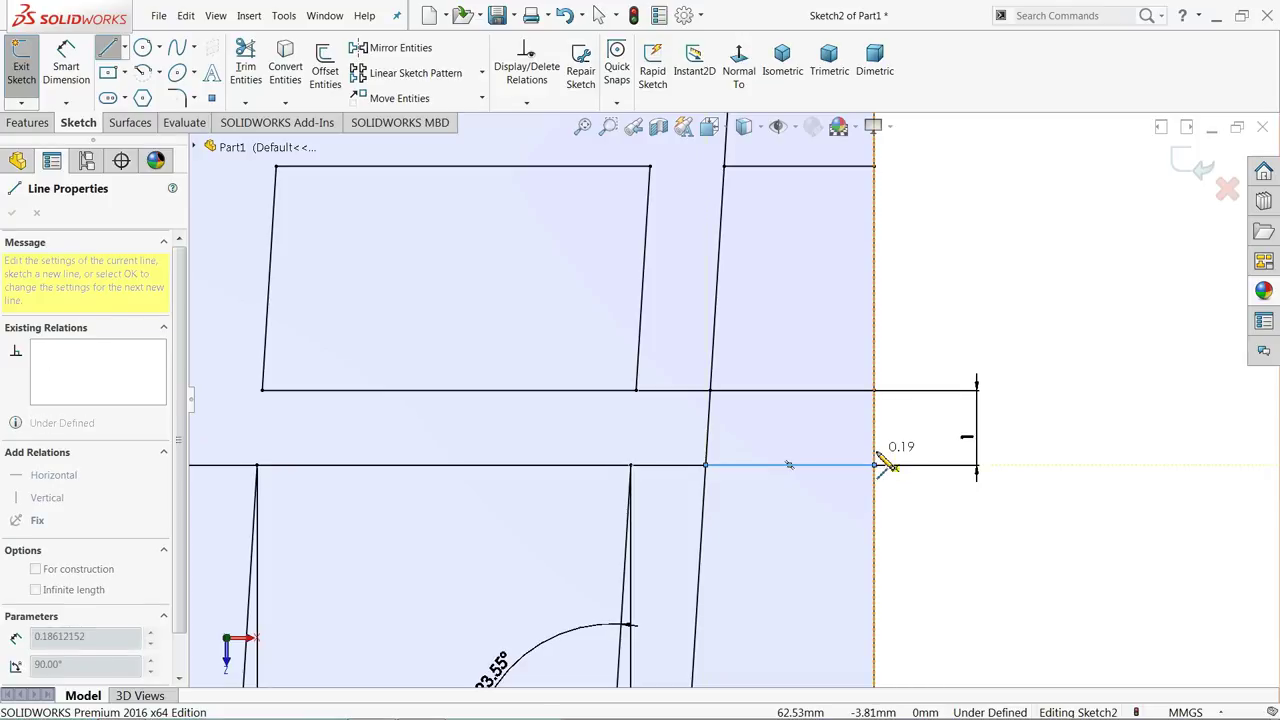
key(Escape)
scroll(880, 474, up, 2)
Dimension the gap between block rows as 1, then exit Trim Entities without changes
scroll(728, 486, up, 3)
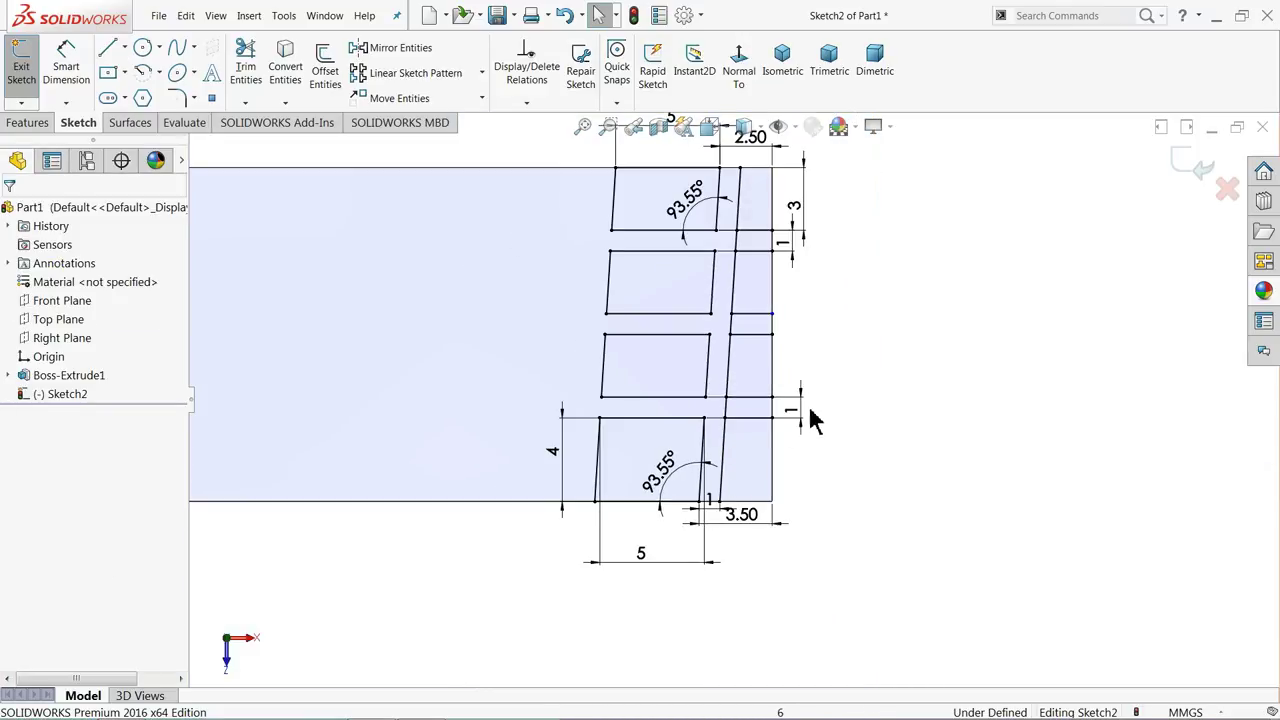
click(535, 408)
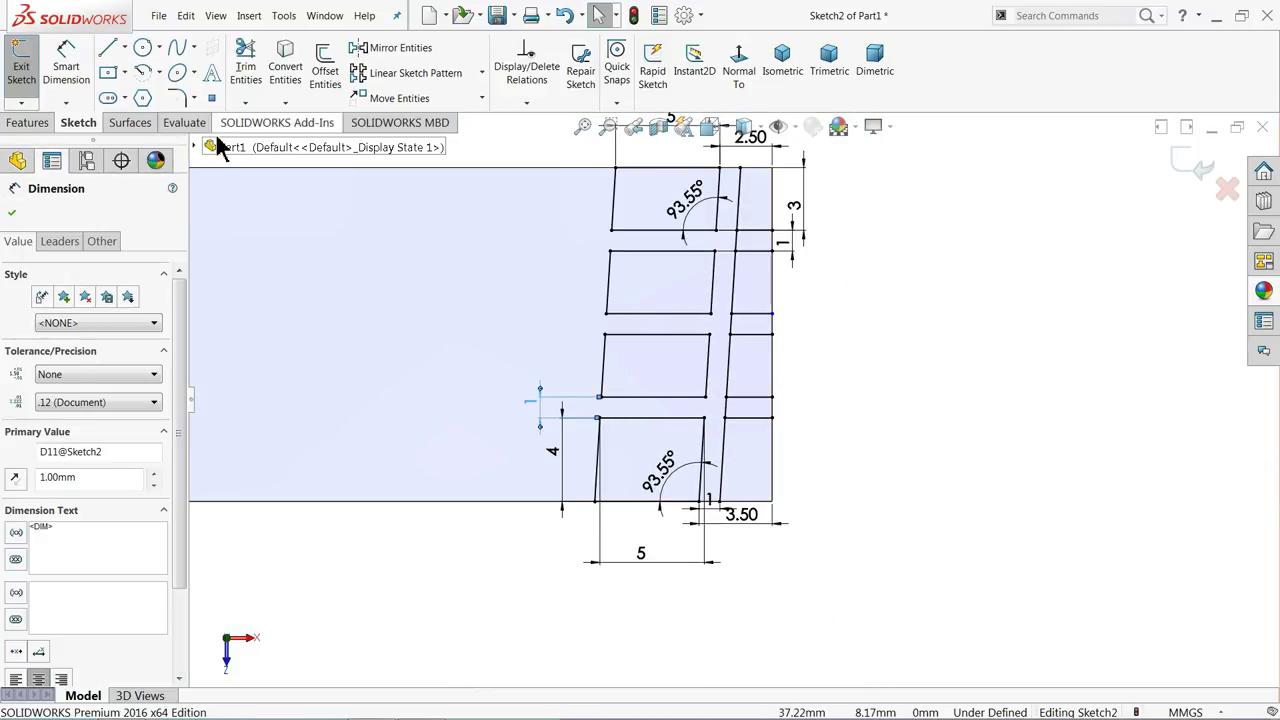
click(245, 70)
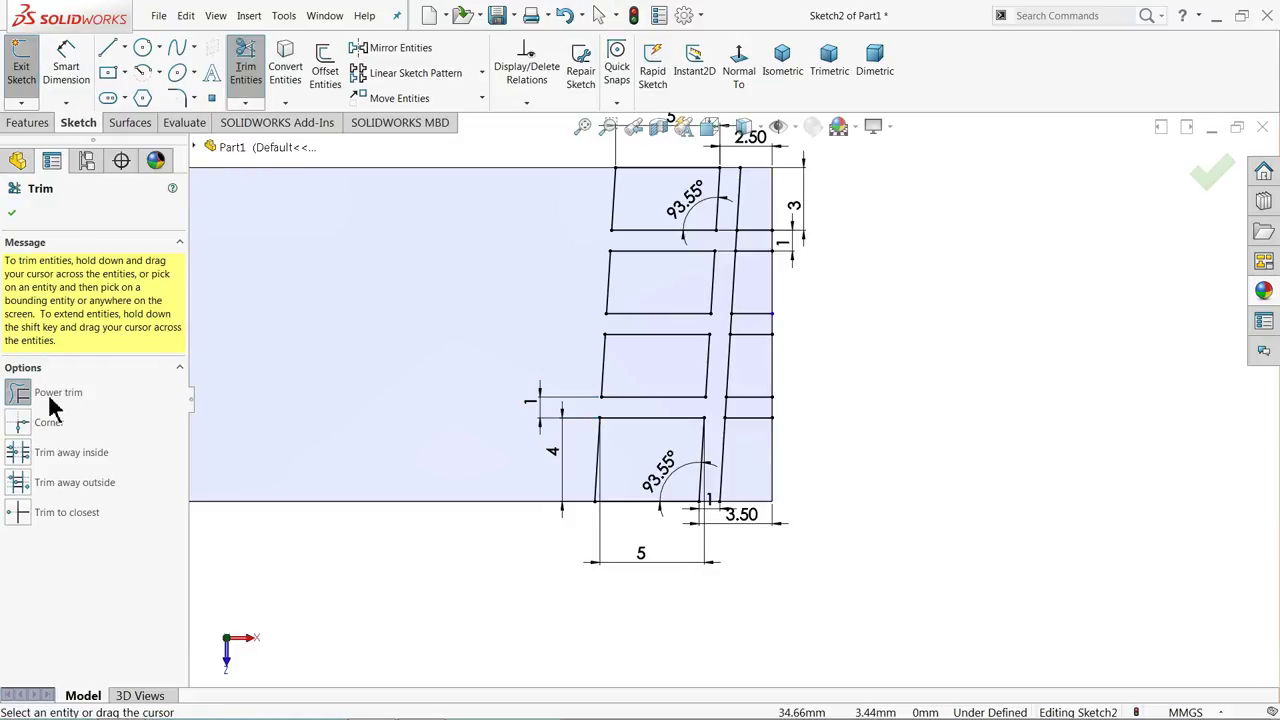
scroll(750, 257, down, 5)
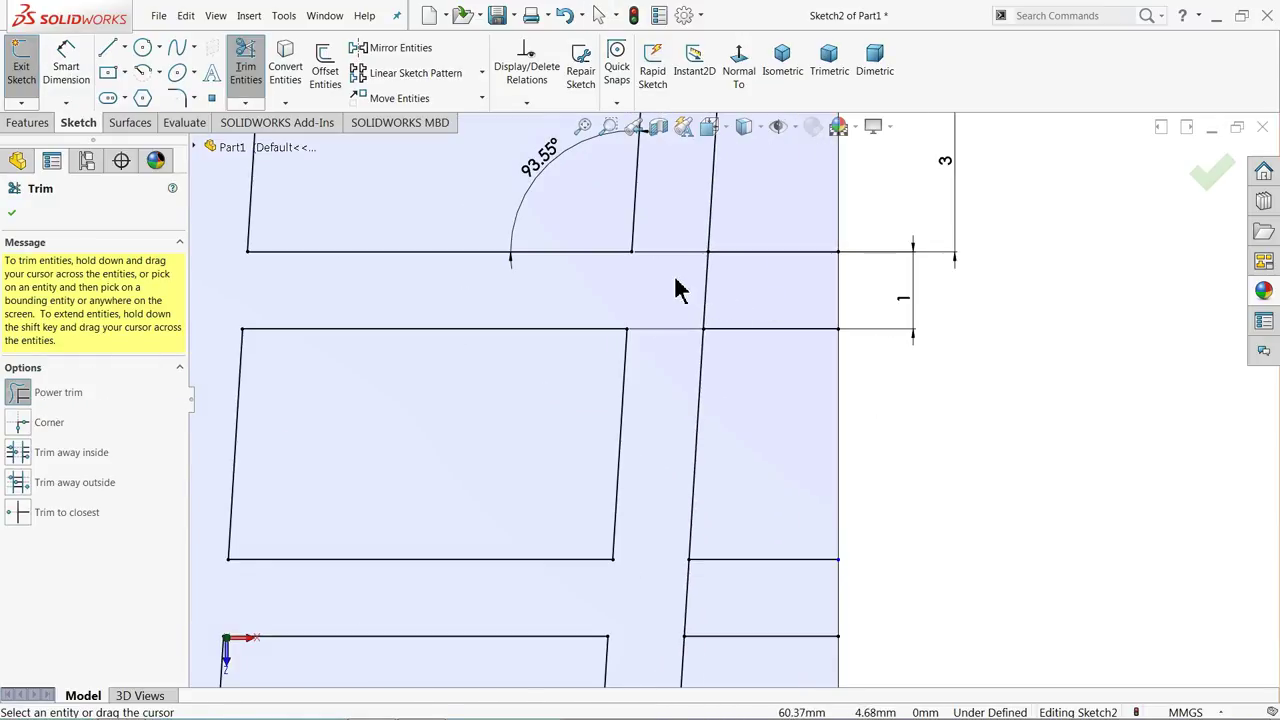
scroll(677, 400, up, 2)
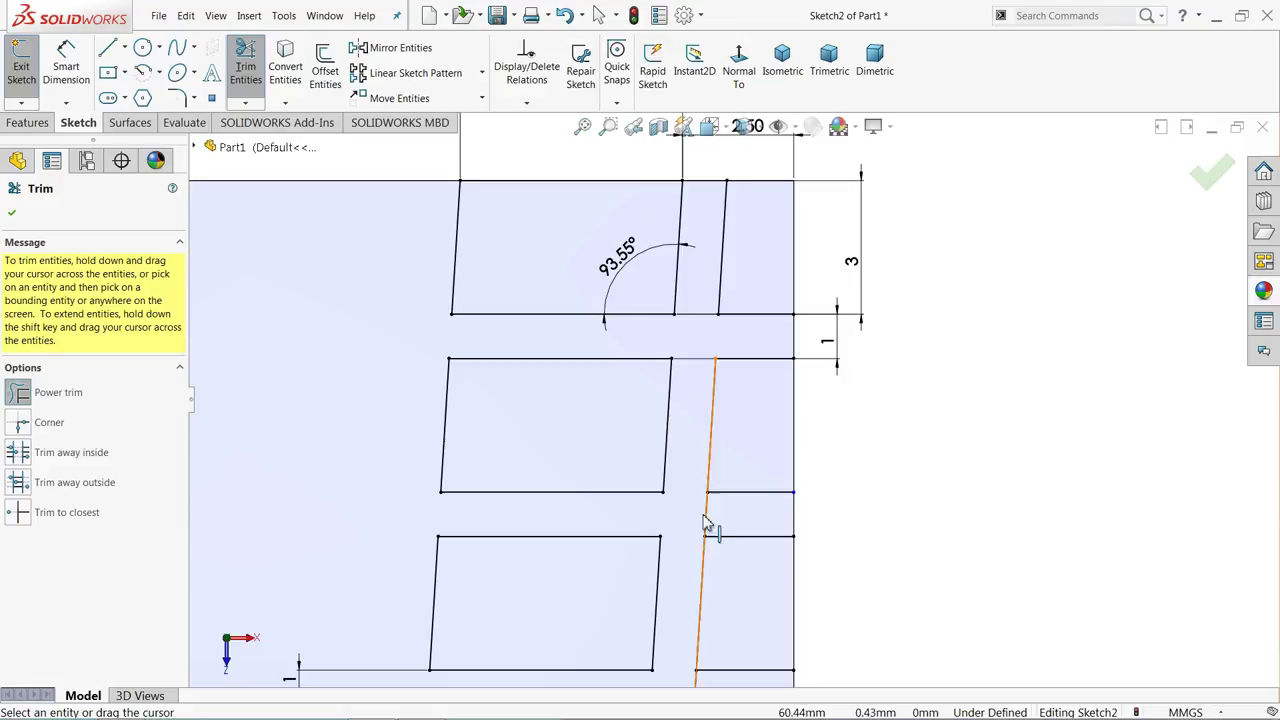
scroll(706, 567, up, 4)
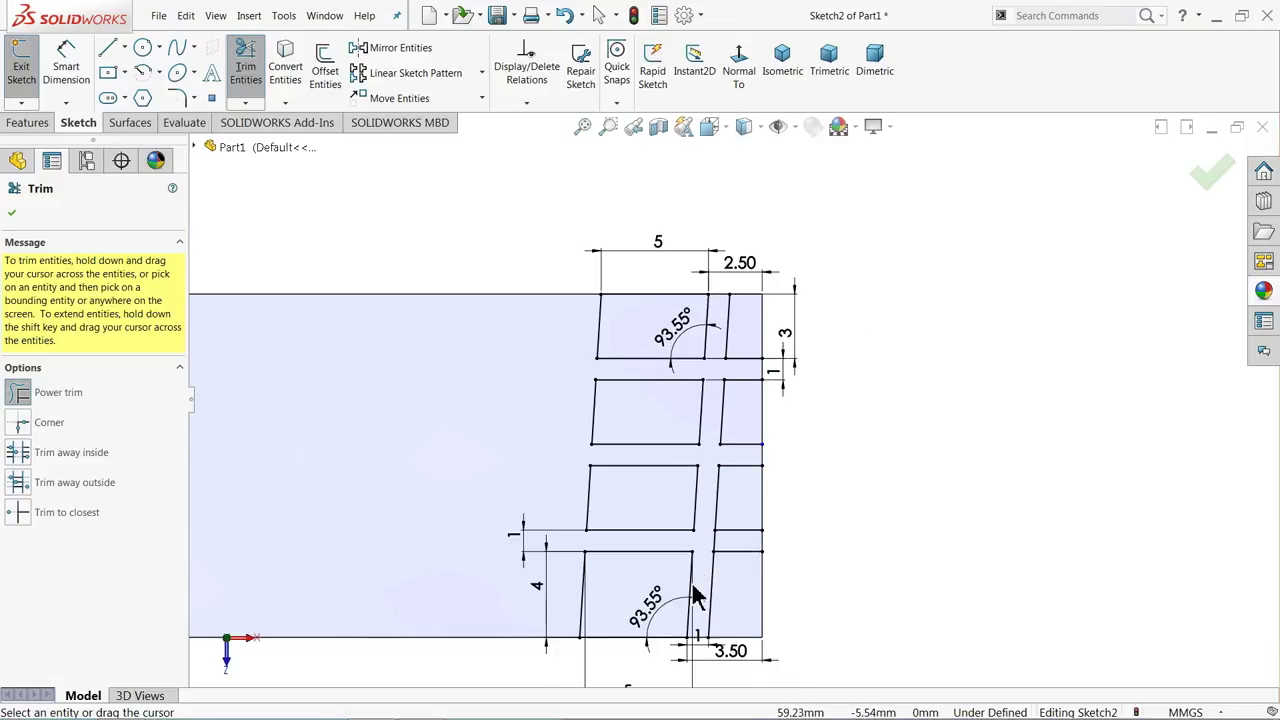
scroll(727, 515, down, 4)
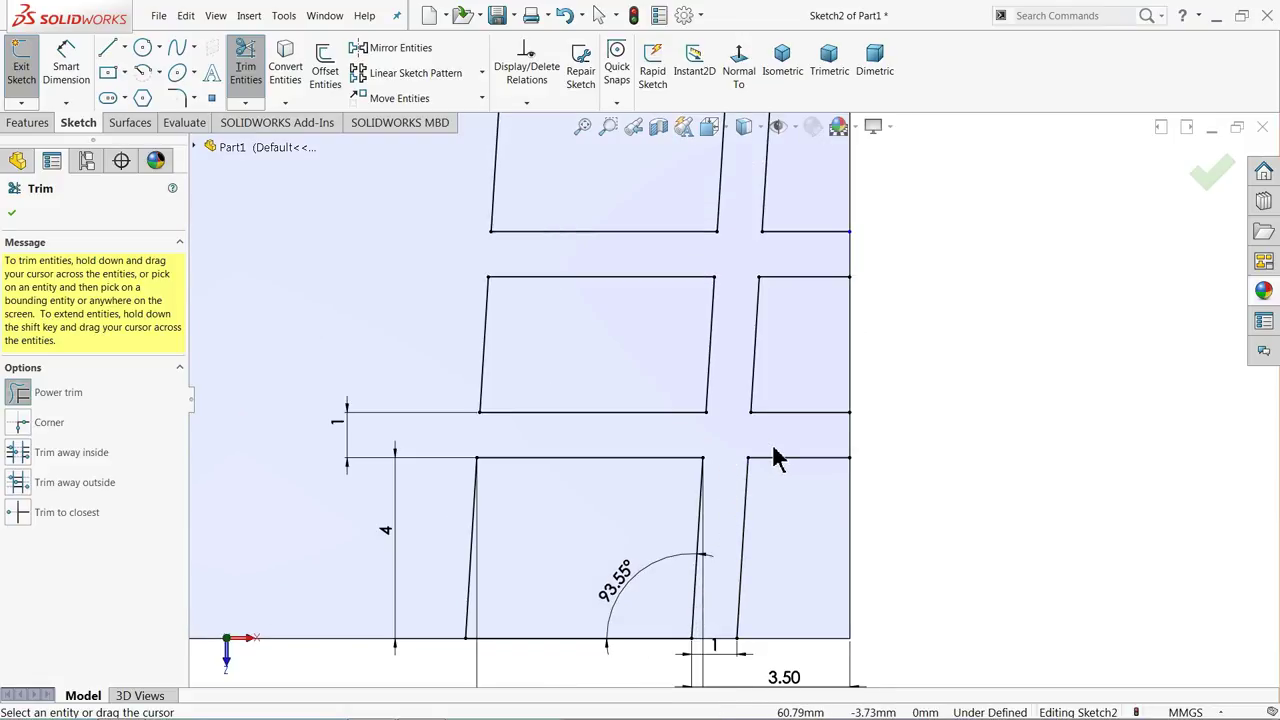
click(14, 216)
Convert the bar's top face edges into sketch lines
scroll(257, 363, up, 3)
click(480, 340)
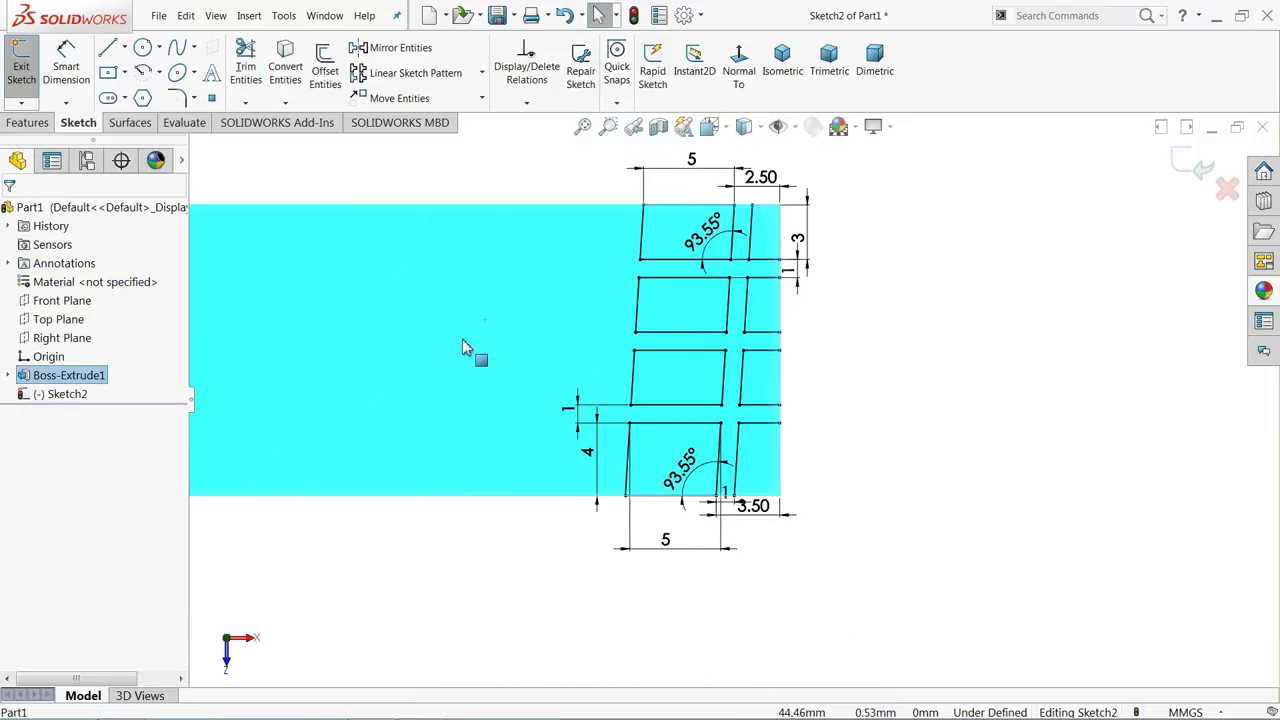
click(279, 80)
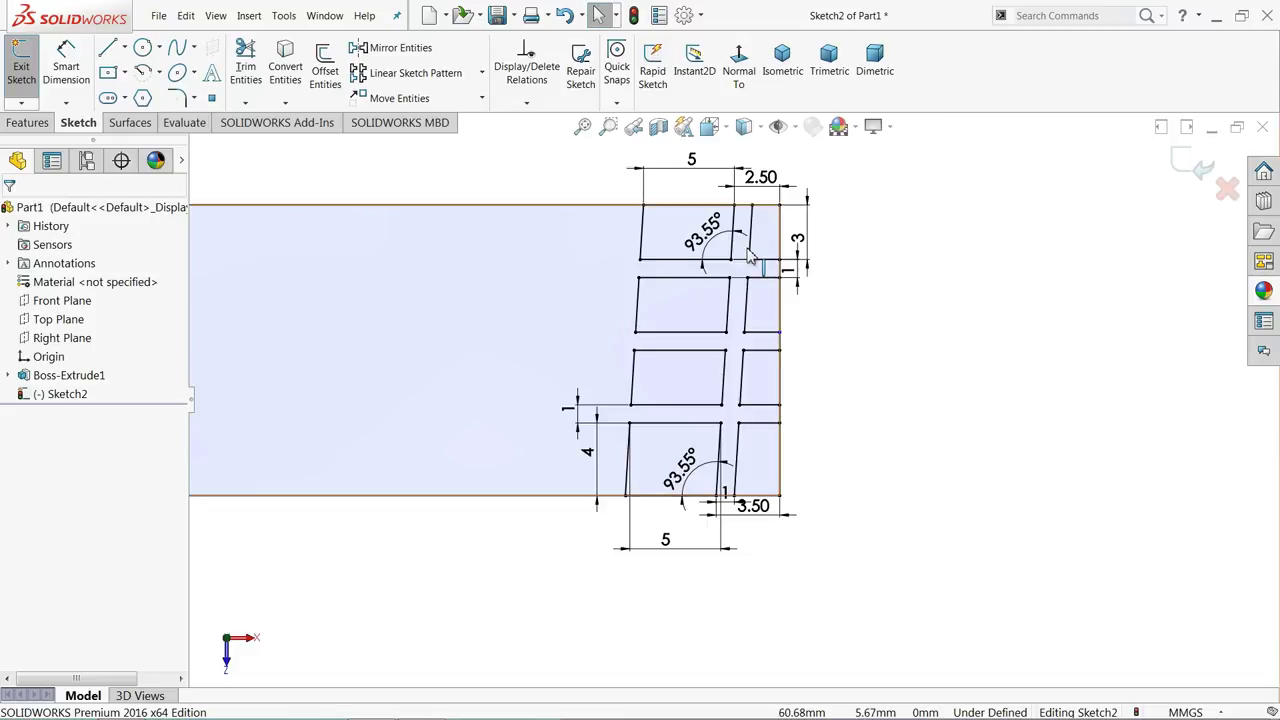
Start a Linear Sketch Pattern and remove the wrongly picked top edge from its entities
scroll(745, 255, down, 1)
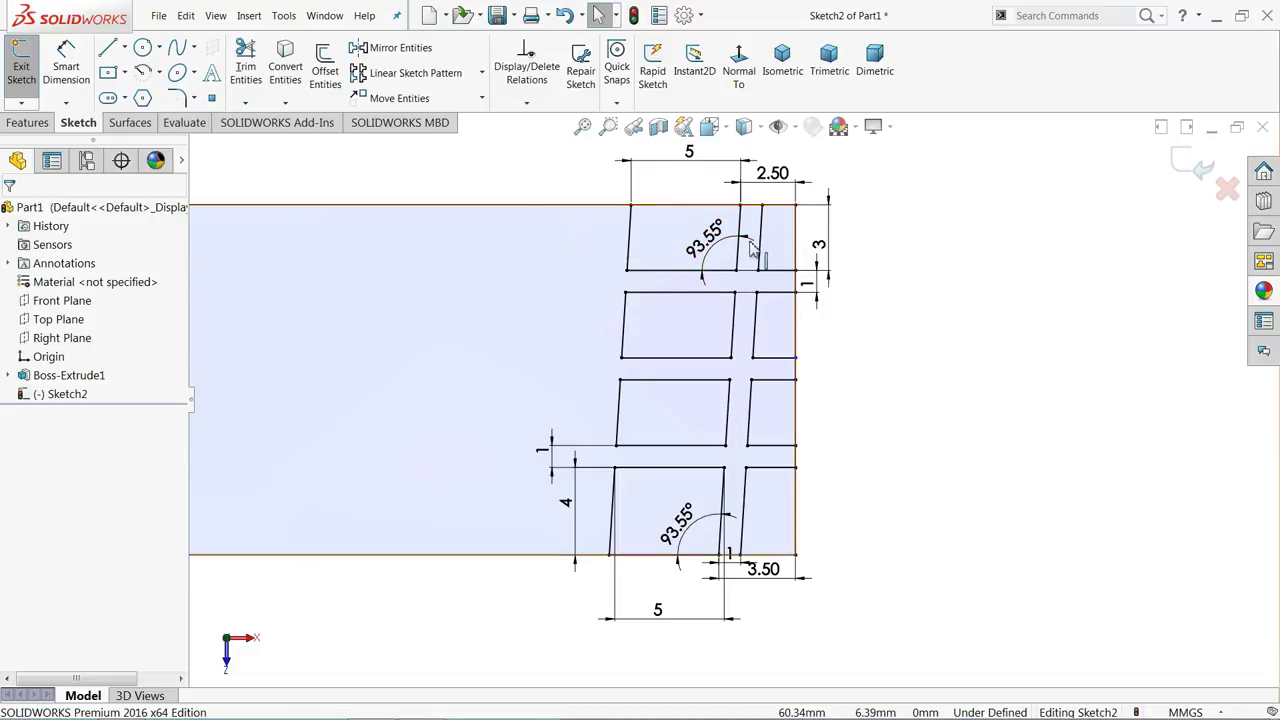
click(445, 82)
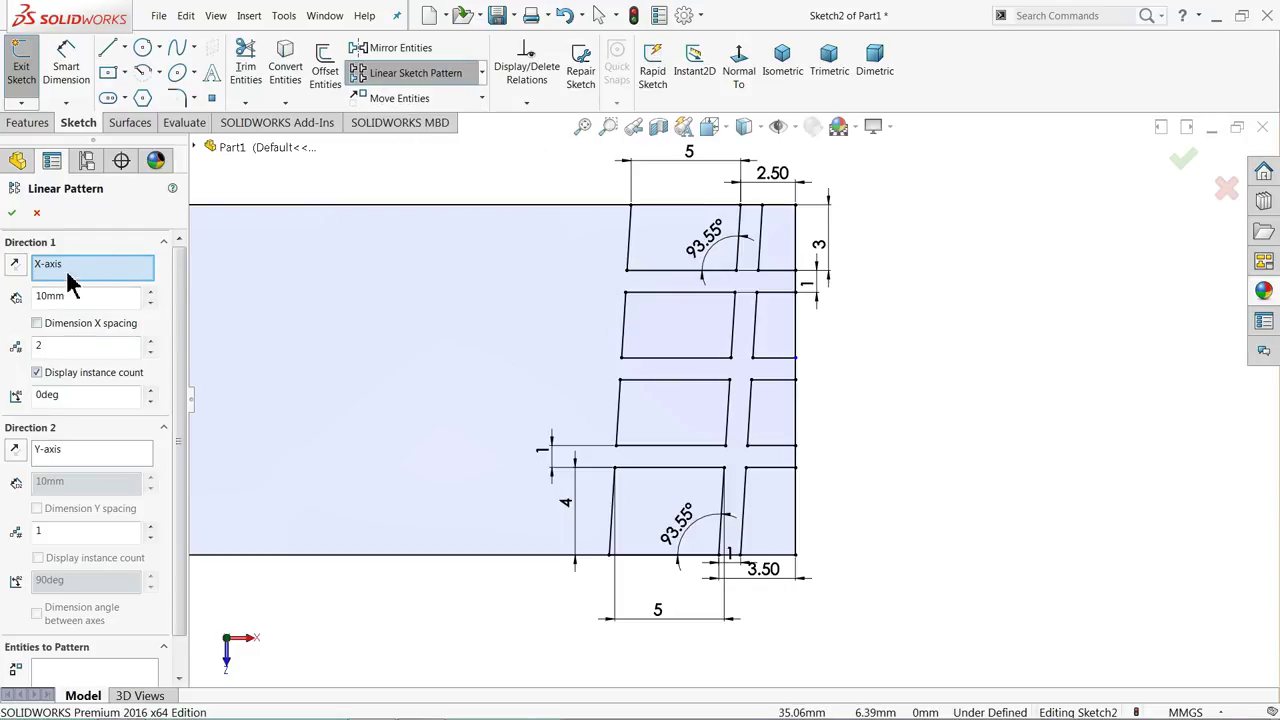
click(402, 205)
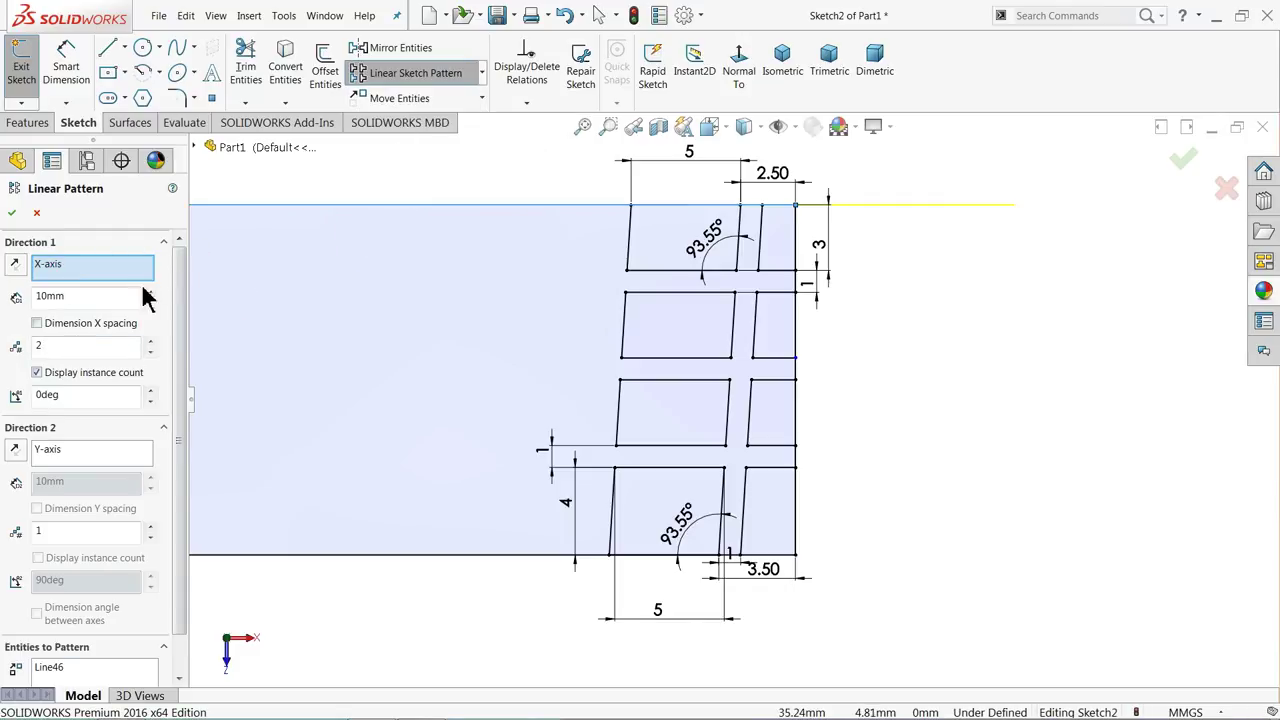
right_click(78, 278)
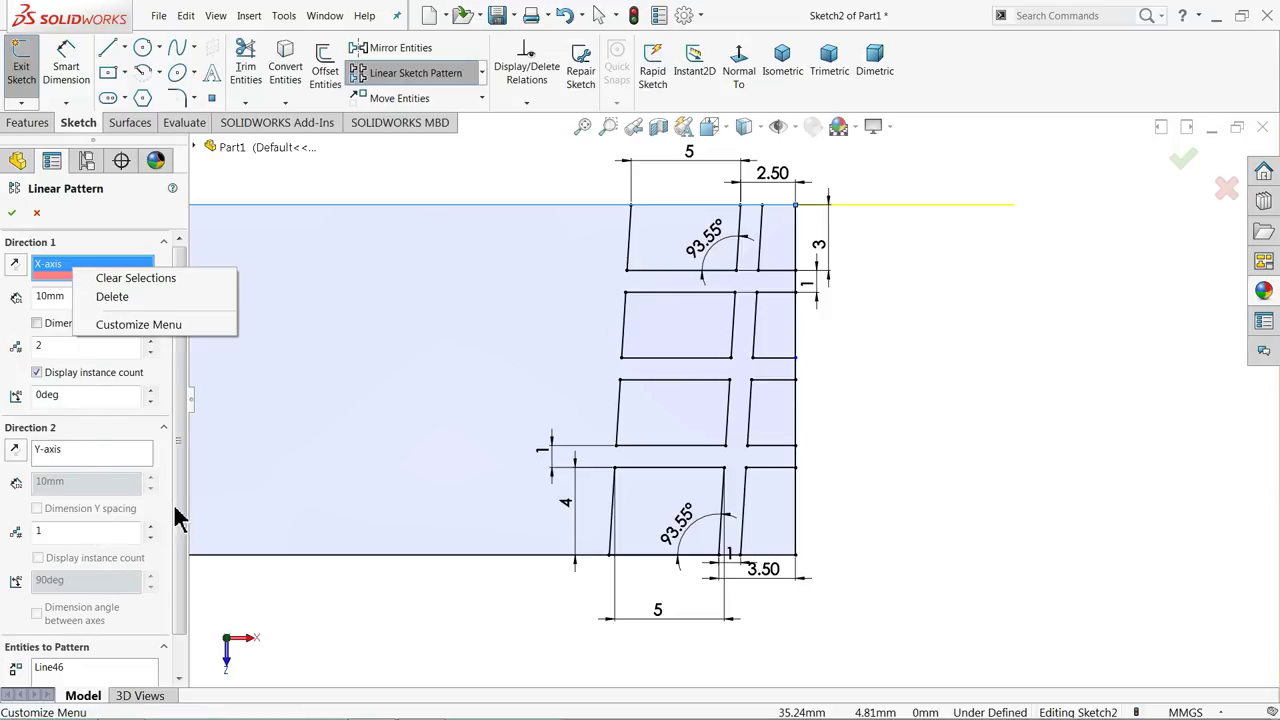
scroll(175, 530, down, 2)
click(100, 632)
right_click(100, 632)
click(104, 639)
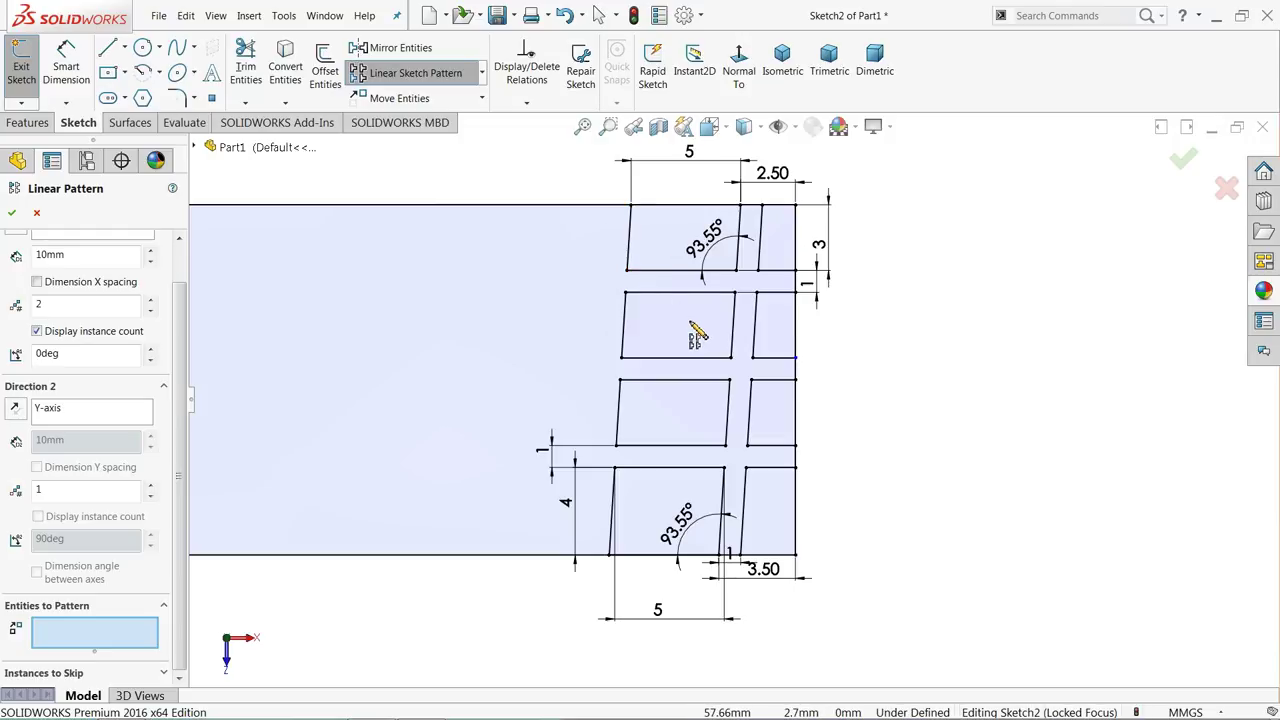
Add the edges of the top three block outlines as entities to pattern
click(630, 250)
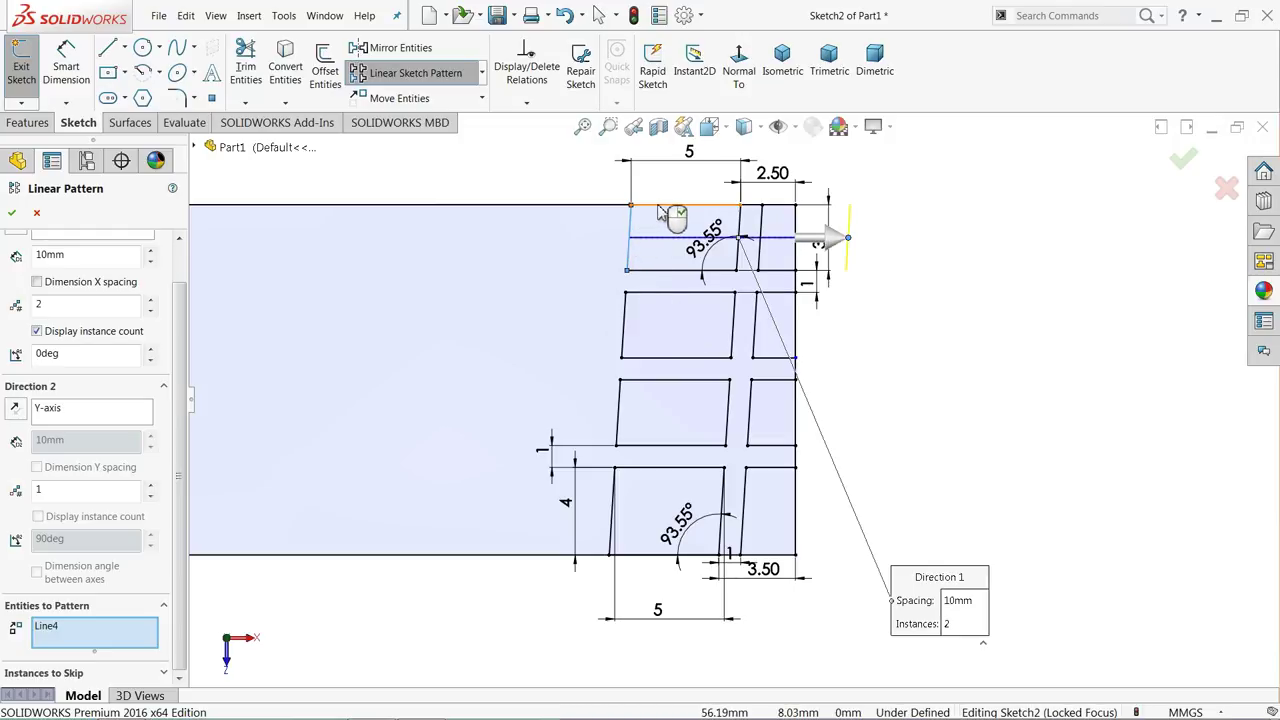
click(739, 232)
click(756, 240)
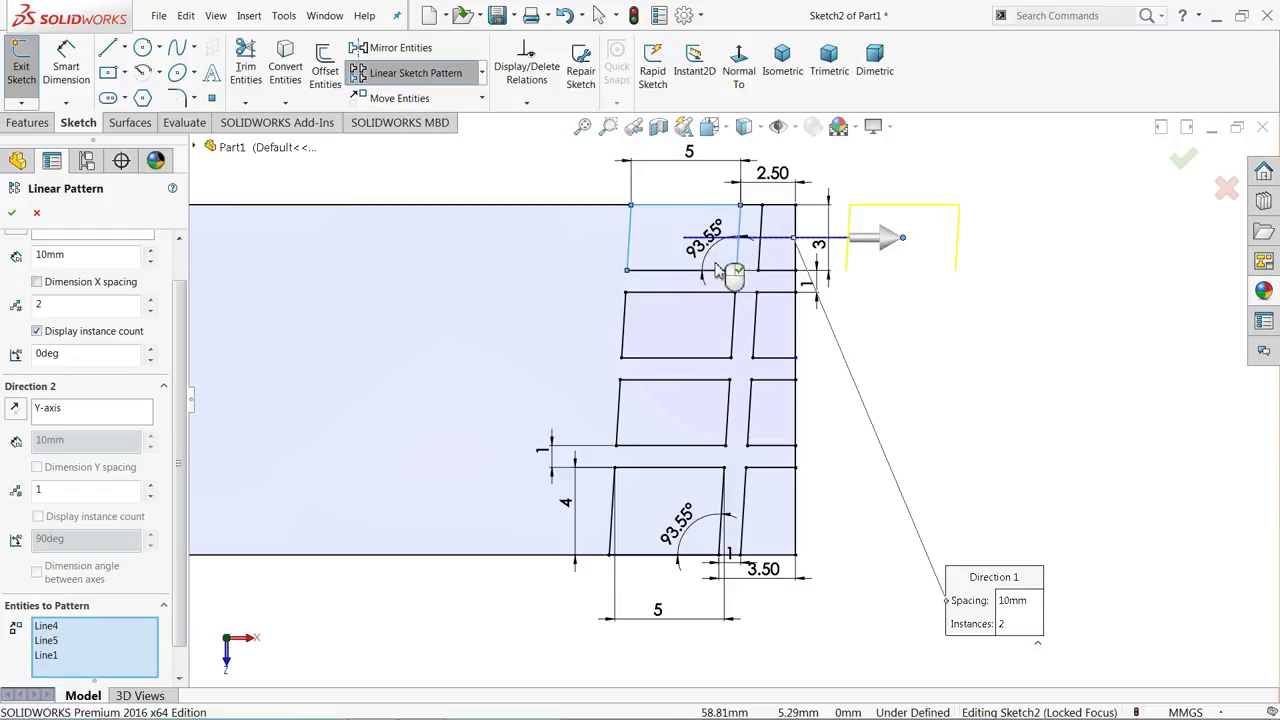
click(718, 272)
click(709, 293)
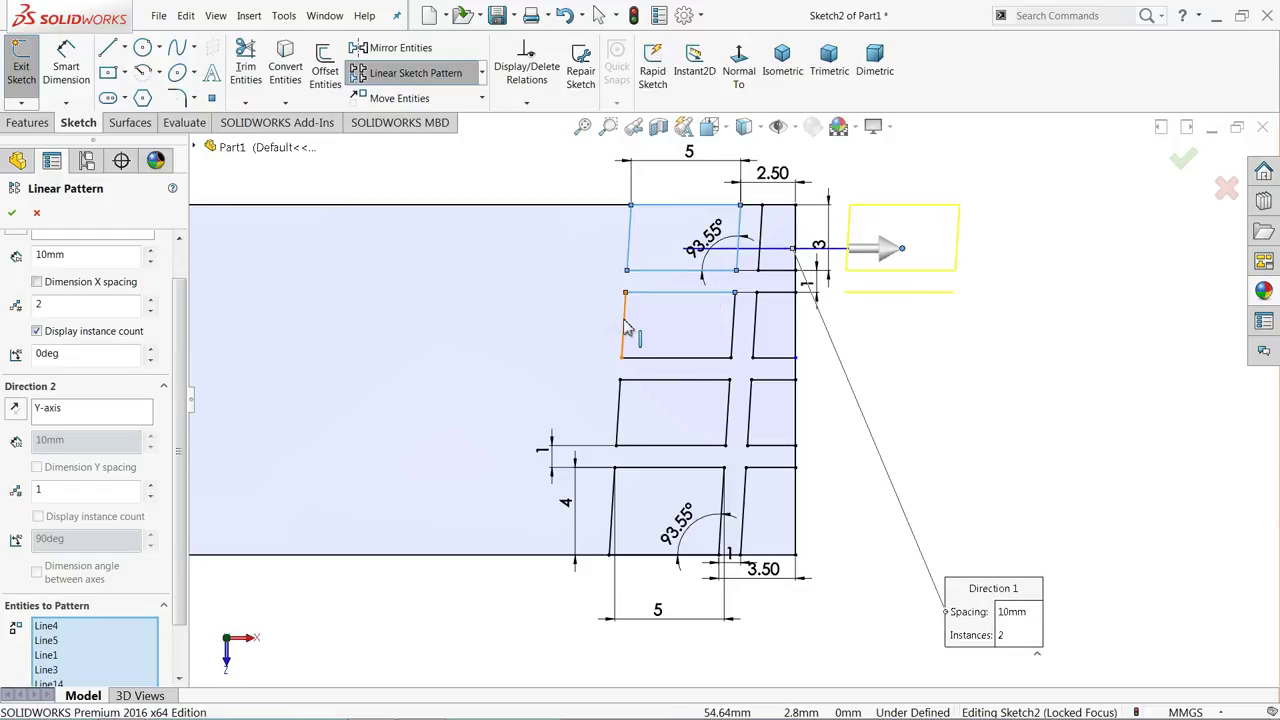
click(649, 359)
click(735, 345)
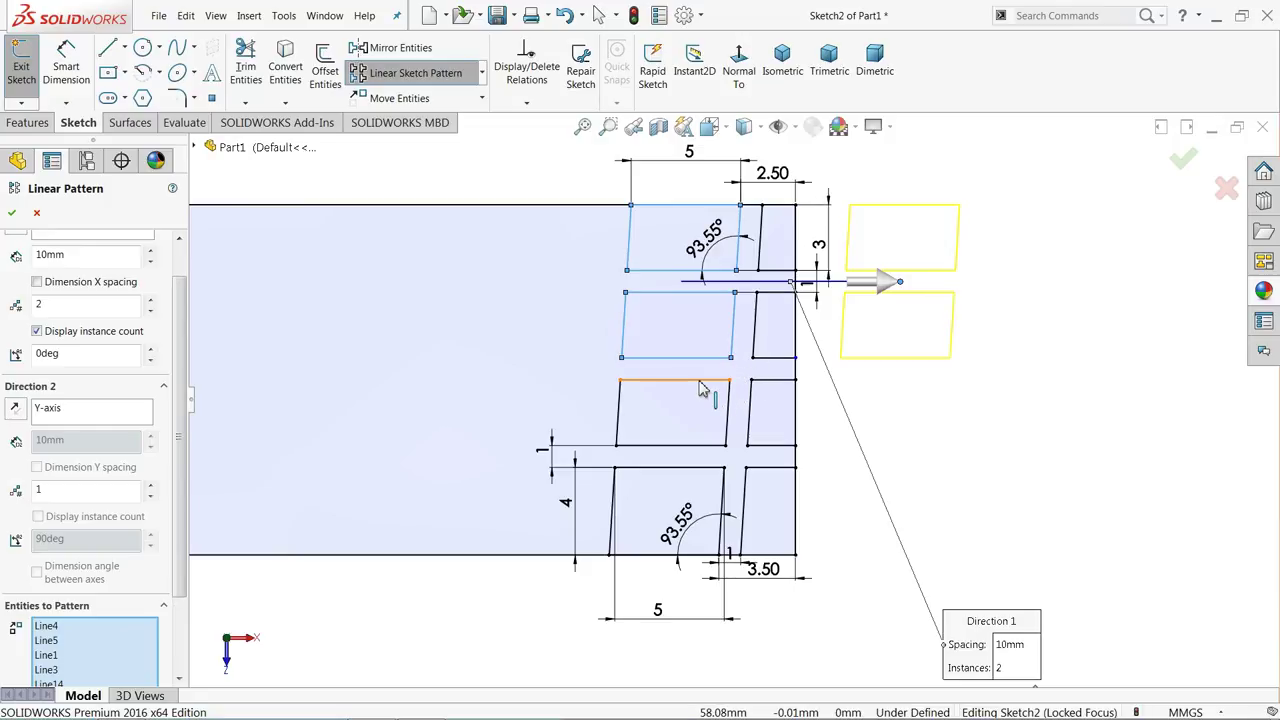
click(701, 381)
click(619, 410)
click(664, 446)
click(729, 426)
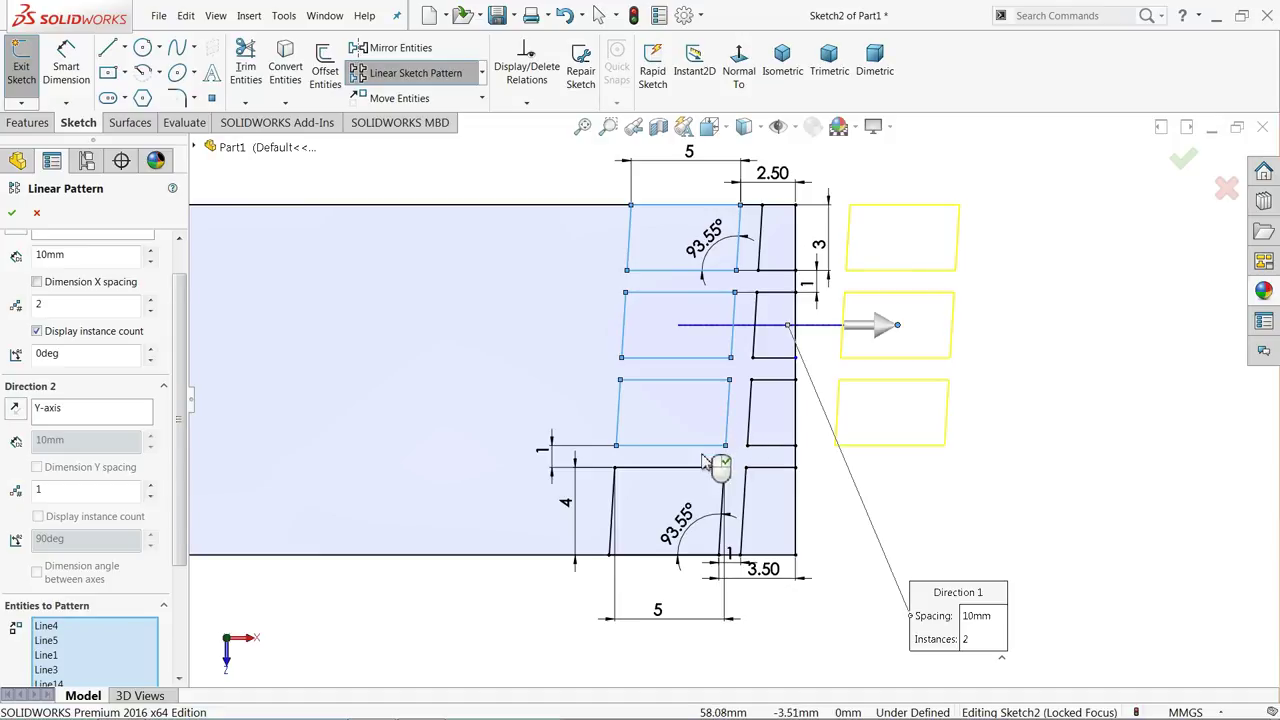
Add the lowest block's four edges to the pattern entities
scroll(722, 538, down, 3)
click(638, 373)
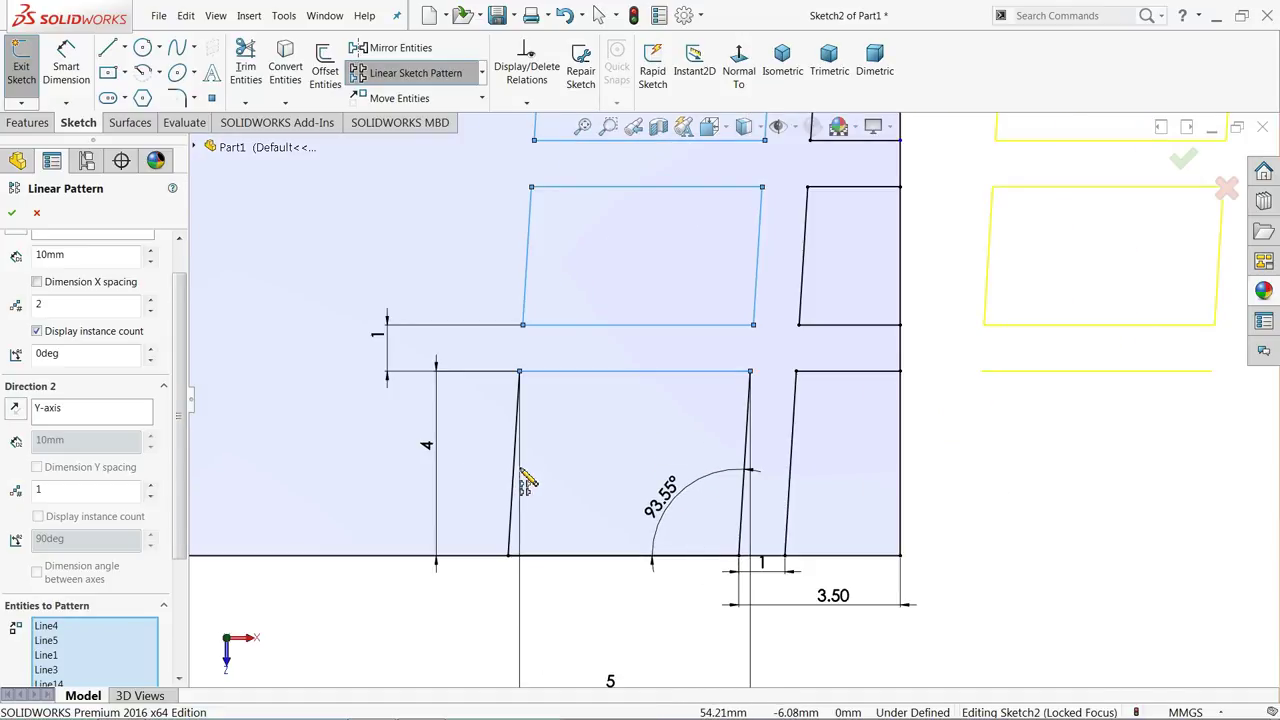
click(515, 478)
click(747, 472)
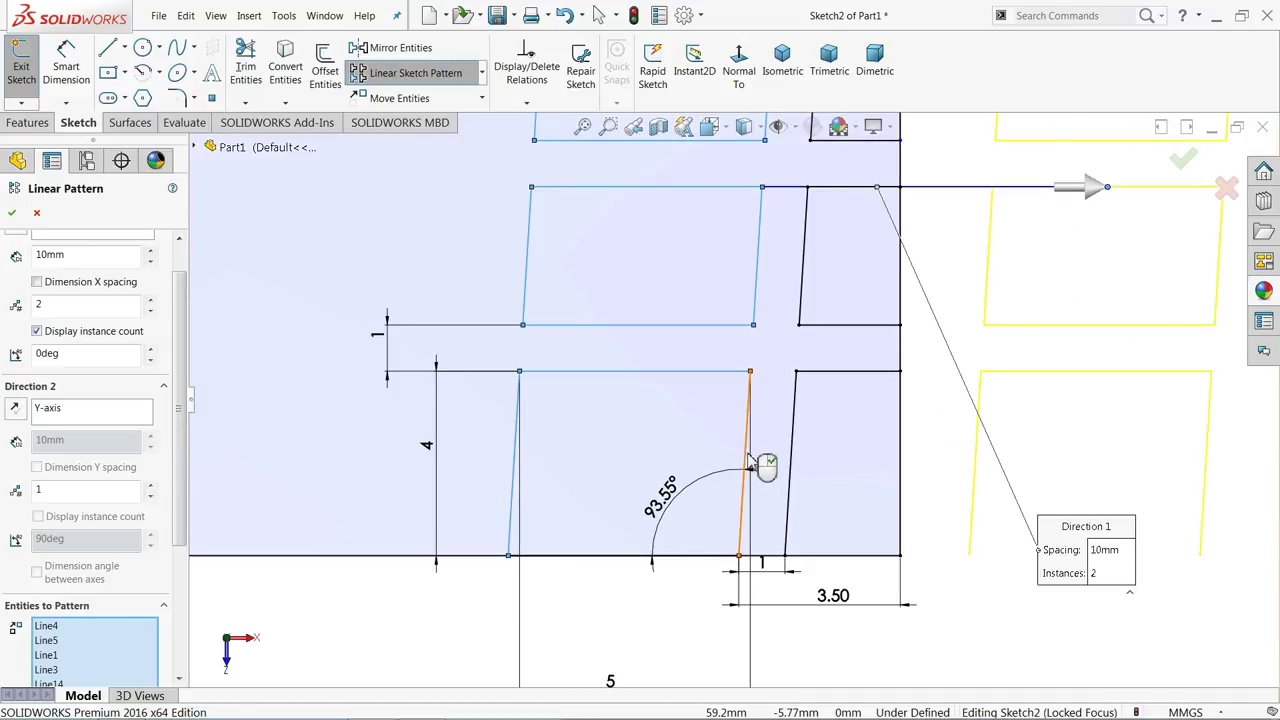
click(648, 556)
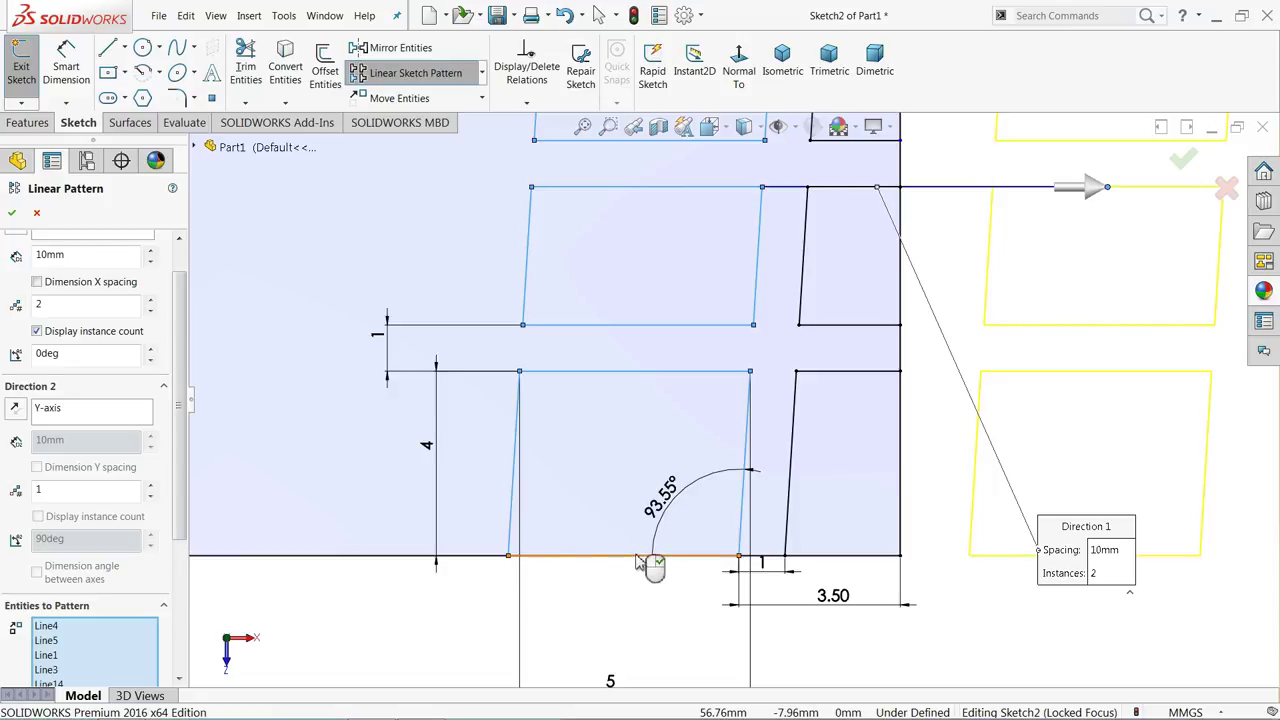
scroll(512, 420, up, 1)
scroll(512, 420, up, 2)
scroll(101, 312, up, 1)
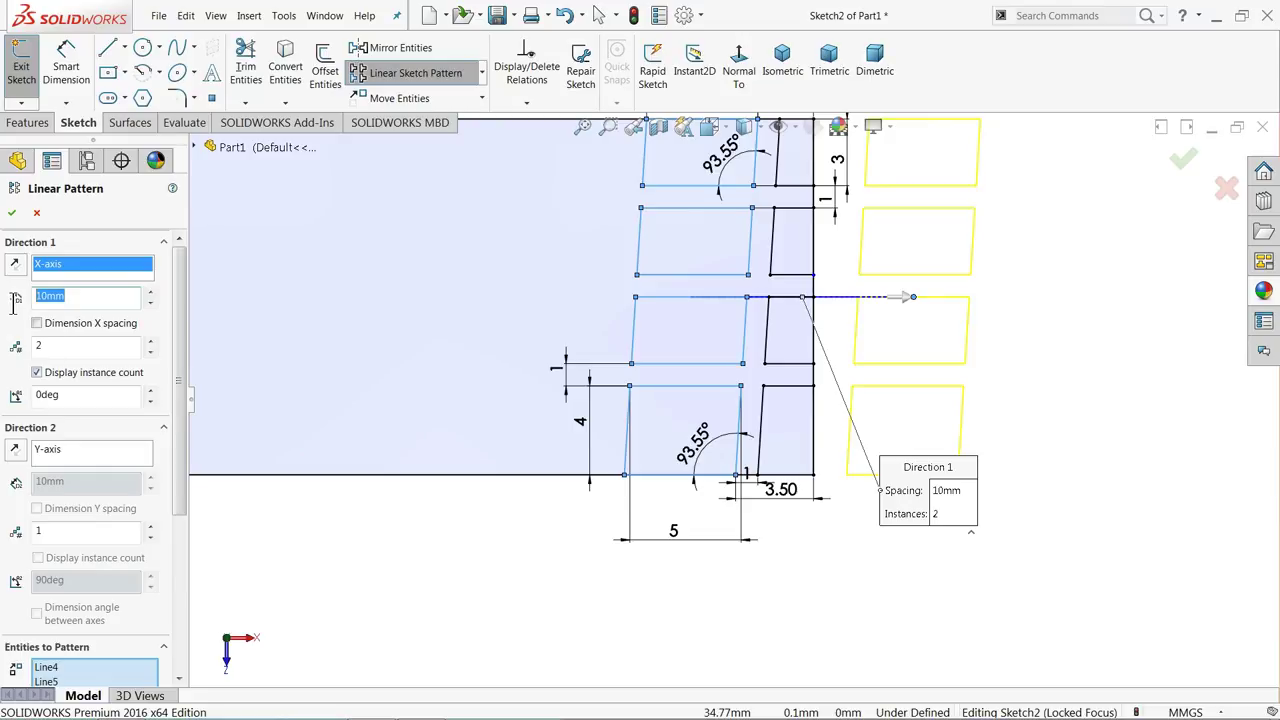
Linear-pattern the four block outlines leftward (180°) at 6 mm spacing, 20 instances
text(6)
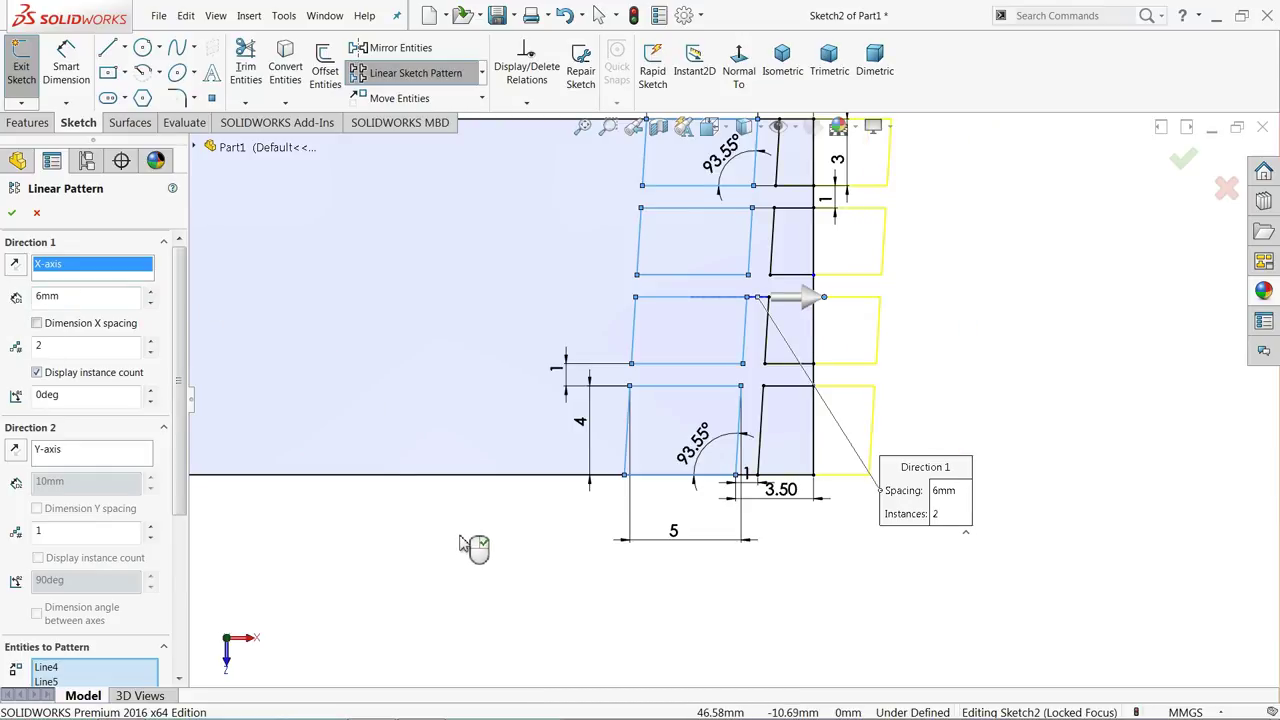
scroll(460, 510, up, 2)
scroll(690, 232, down, 1)
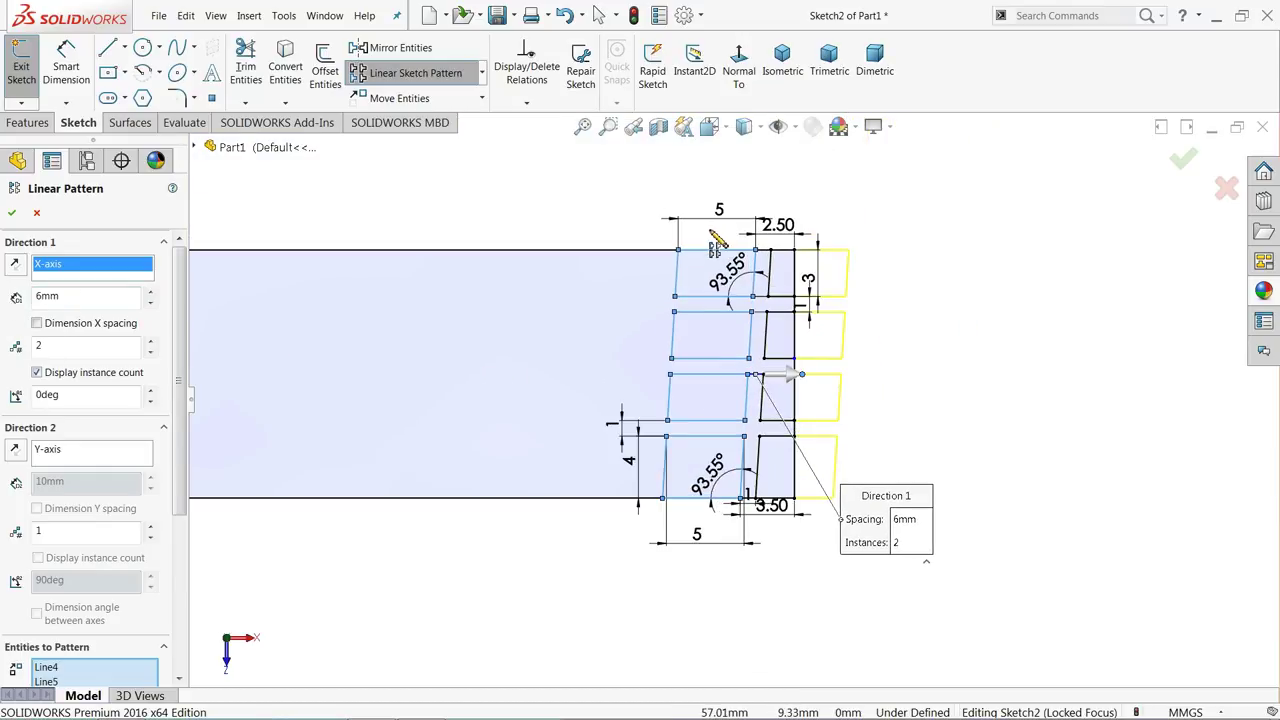
click(14, 268)
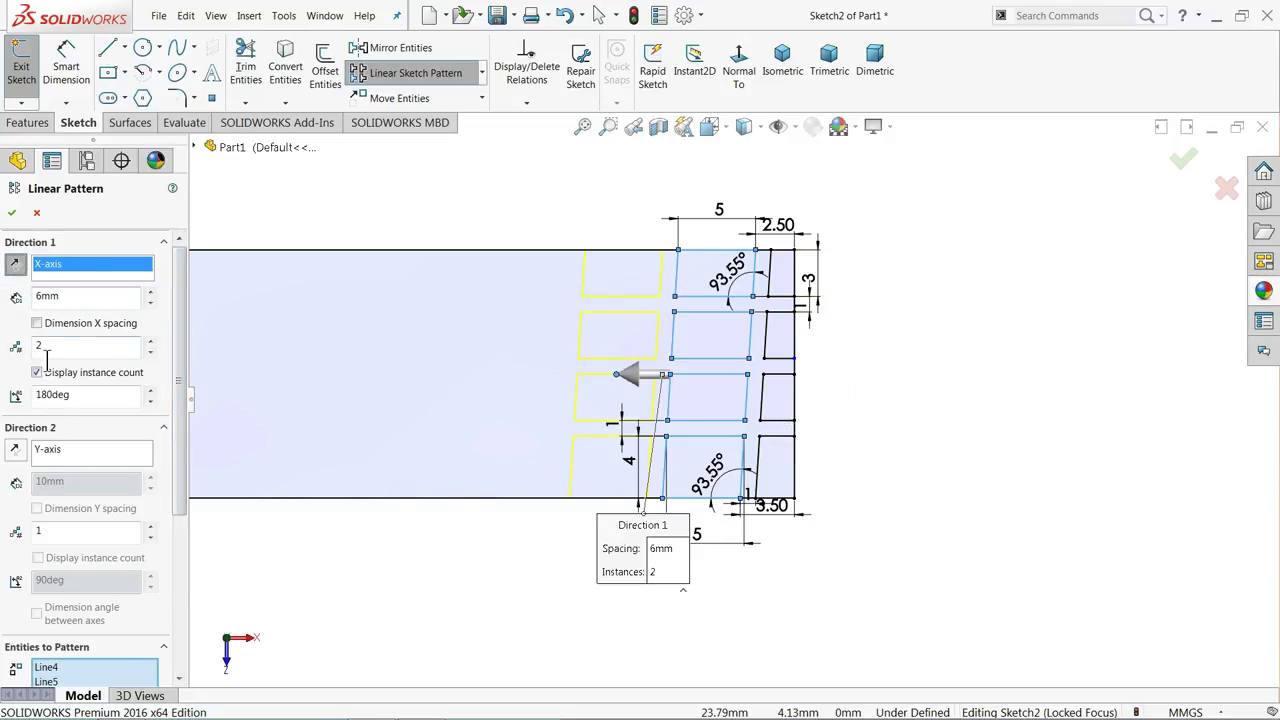
click(151, 343)
click(151, 343)
click(151, 343)
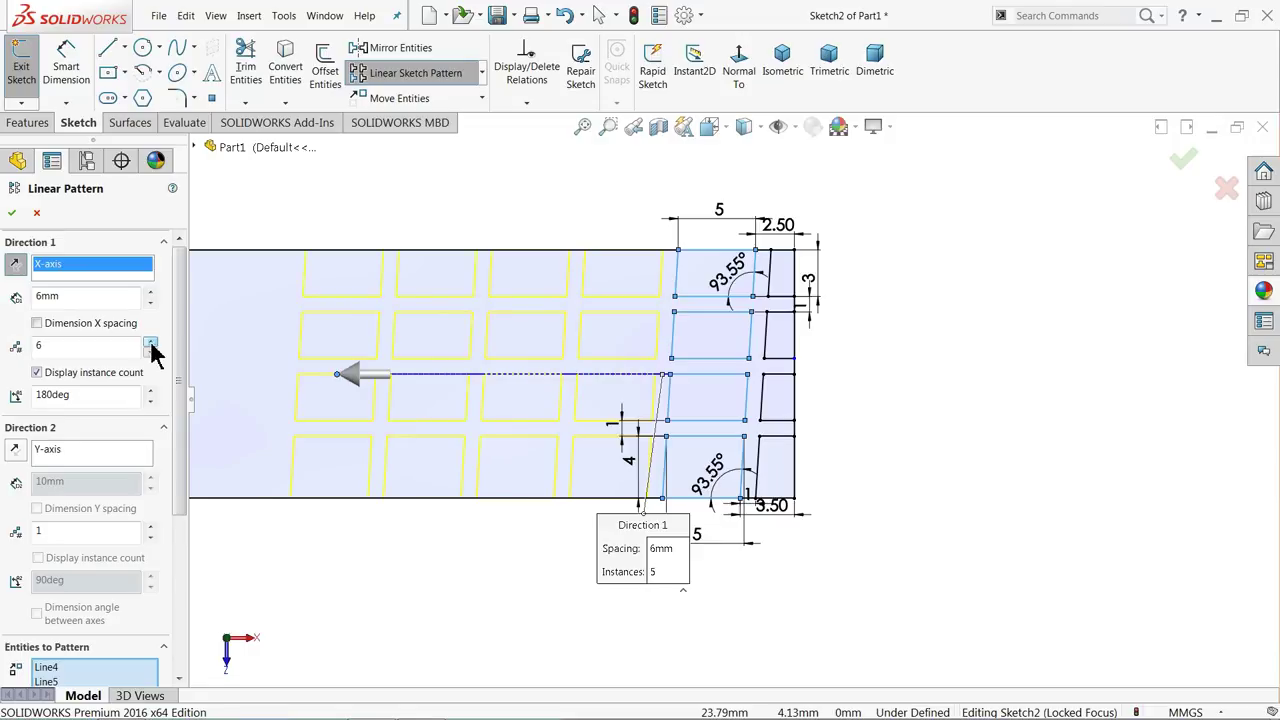
scroll(420, 360, up, 4)
scroll(445, 388, down, 2)
scroll(656, 392, down, 1)
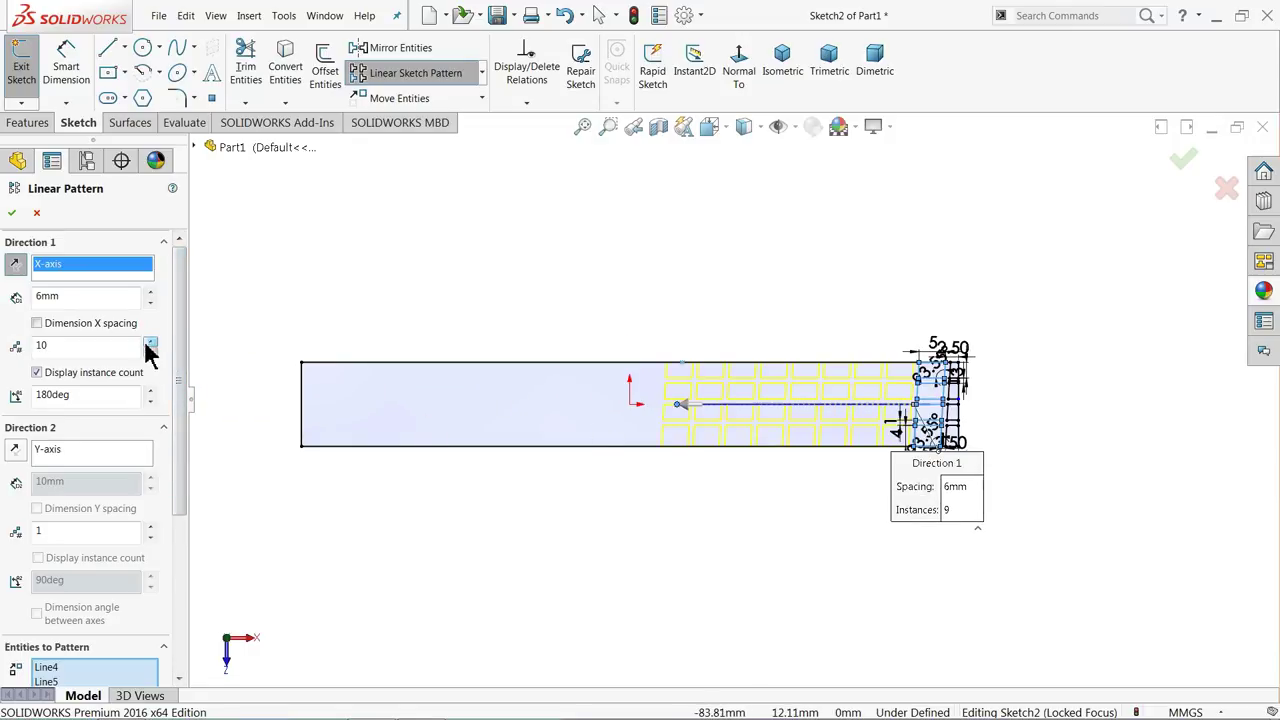
click(151, 343)
click(151, 343)
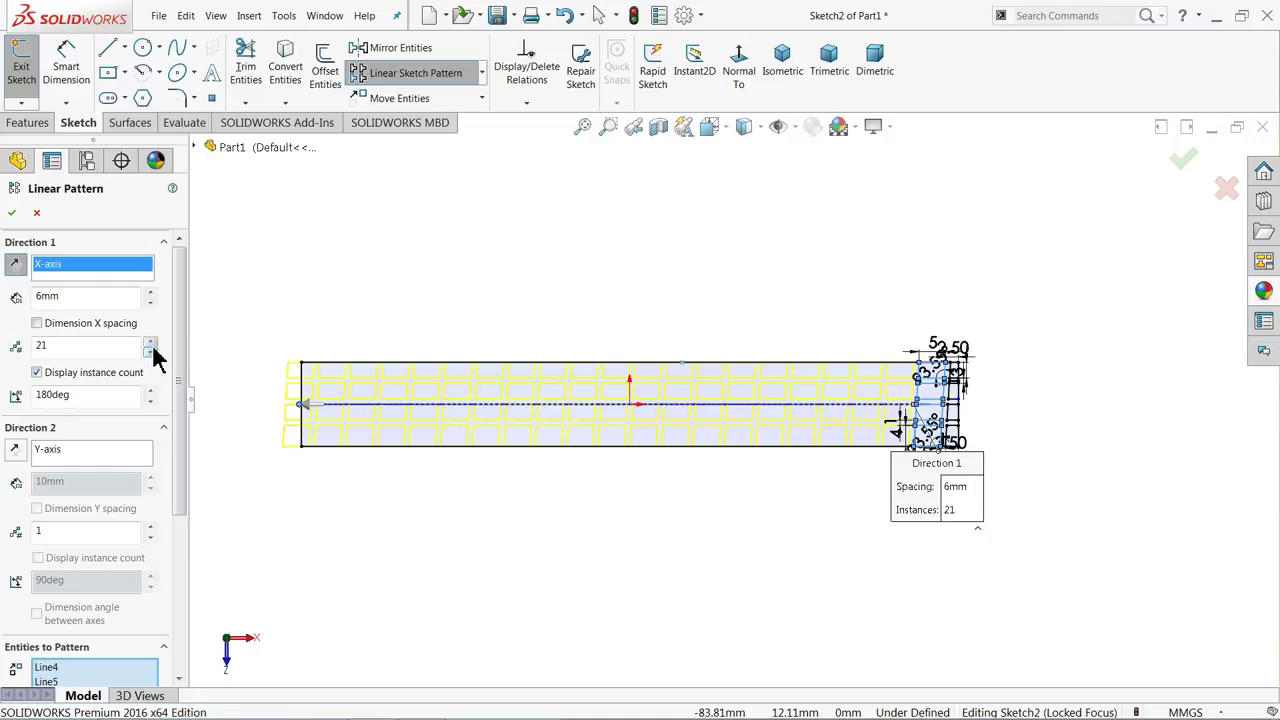
scroll(447, 397, down, 1)
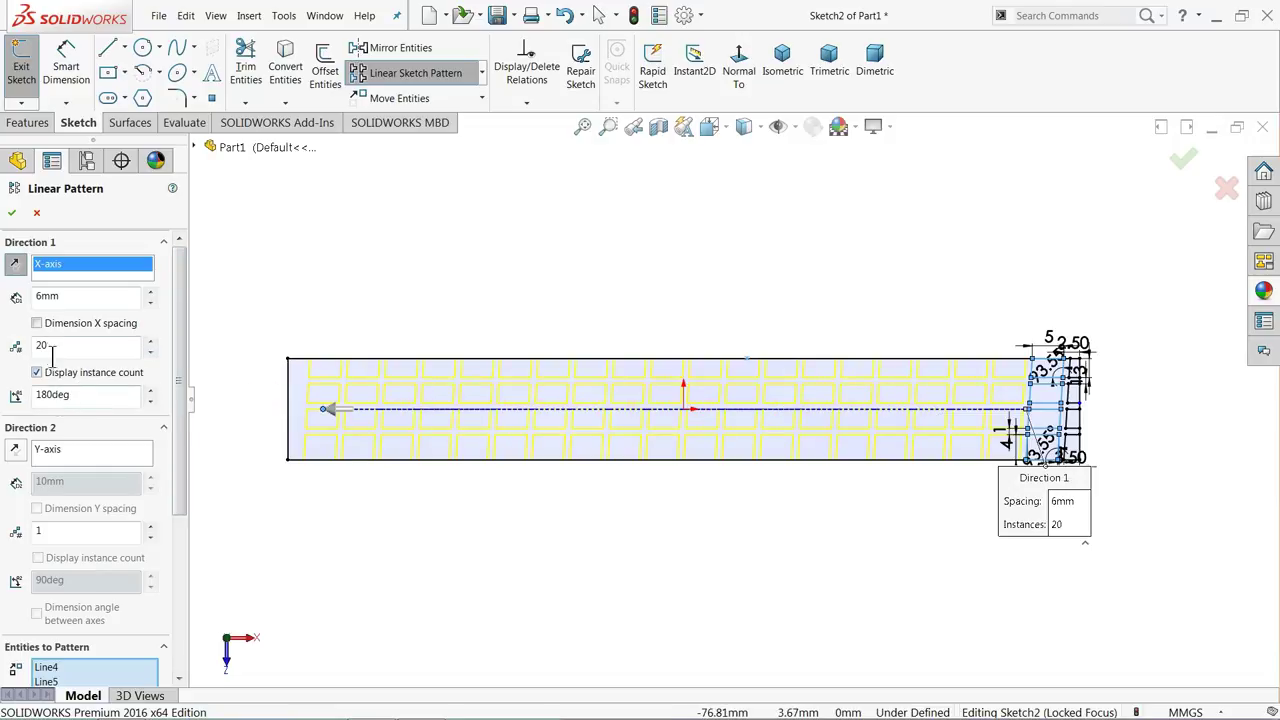
click(12, 214)
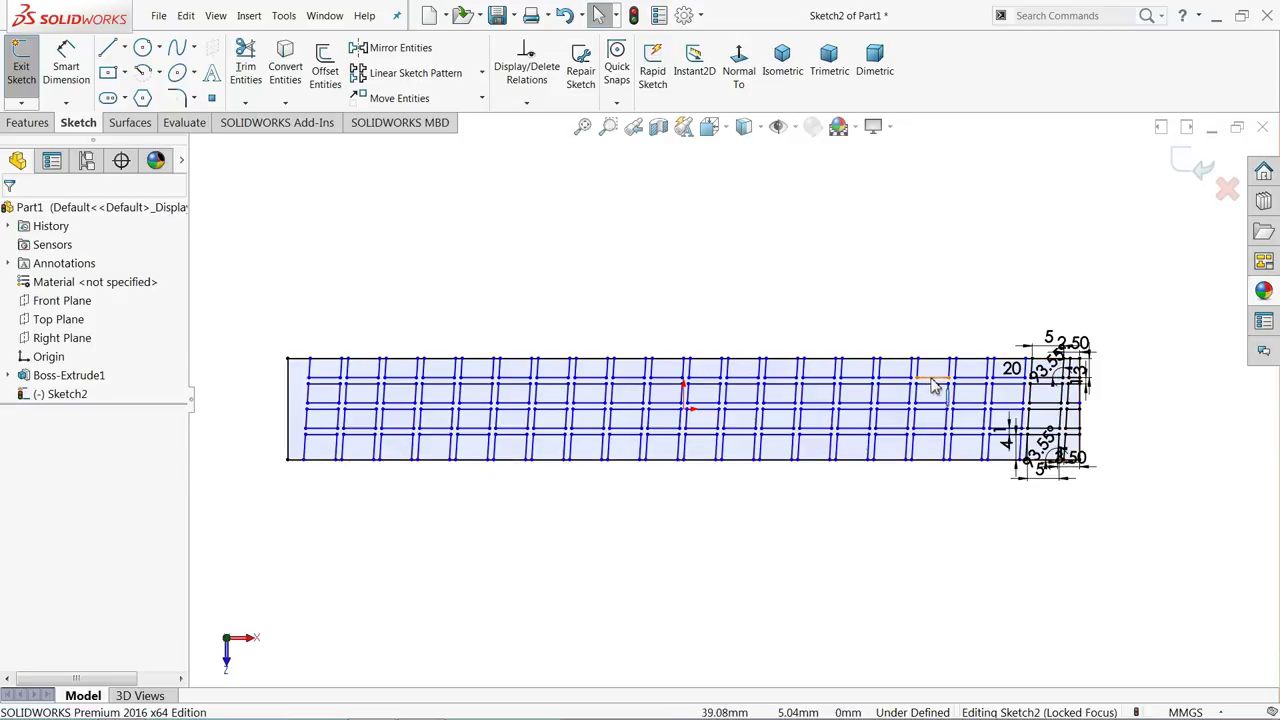
Start an Extruded Cut and select the channel region between the grid blocks
scroll(990, 350, down, 2)
scroll(846, 309, up, 3)
scroll(513, 375, down, 1)
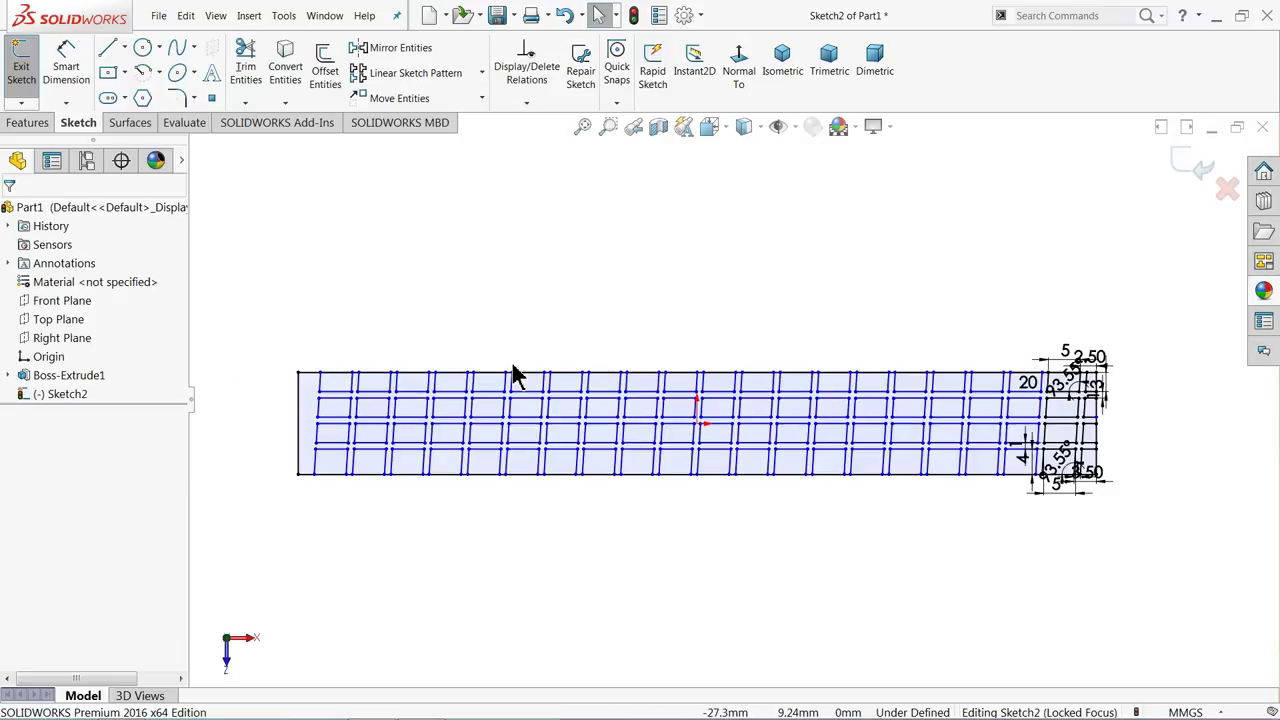
scroll(960, 406, down, 1)
scroll(952, 408, up, 1)
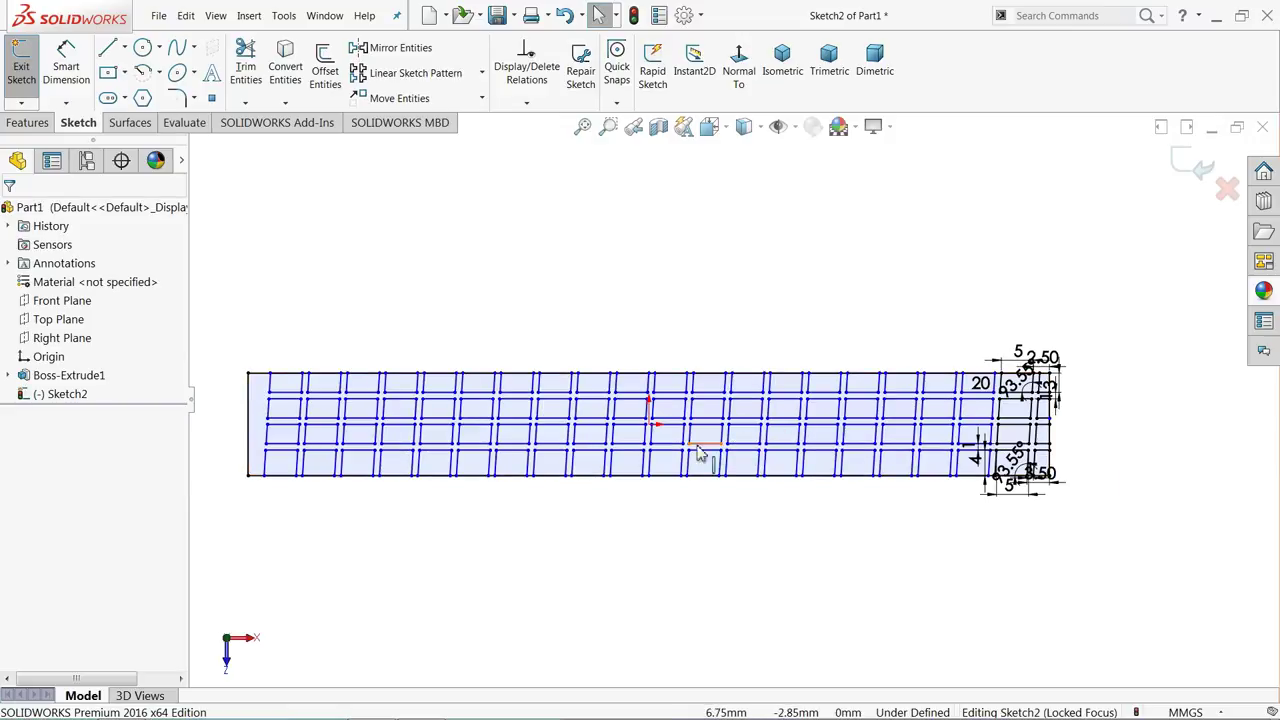
click(25, 123)
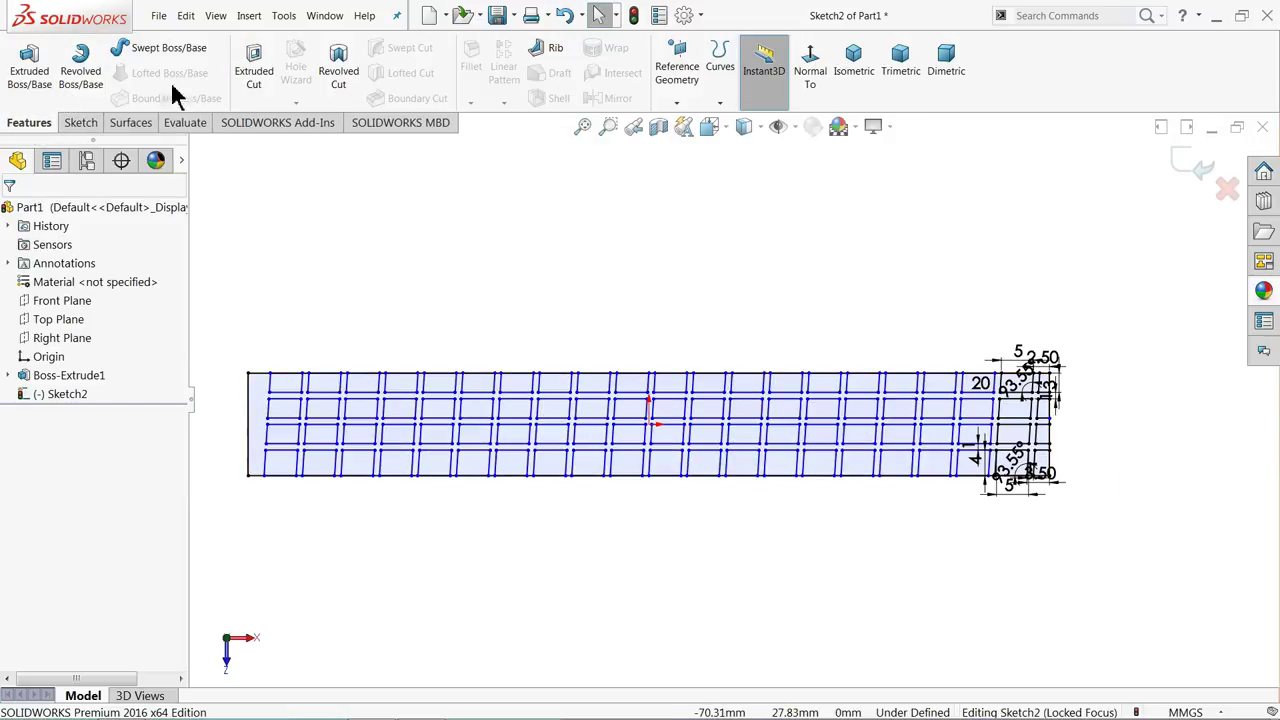
click(252, 76)
scroll(420, 506, down, 4)
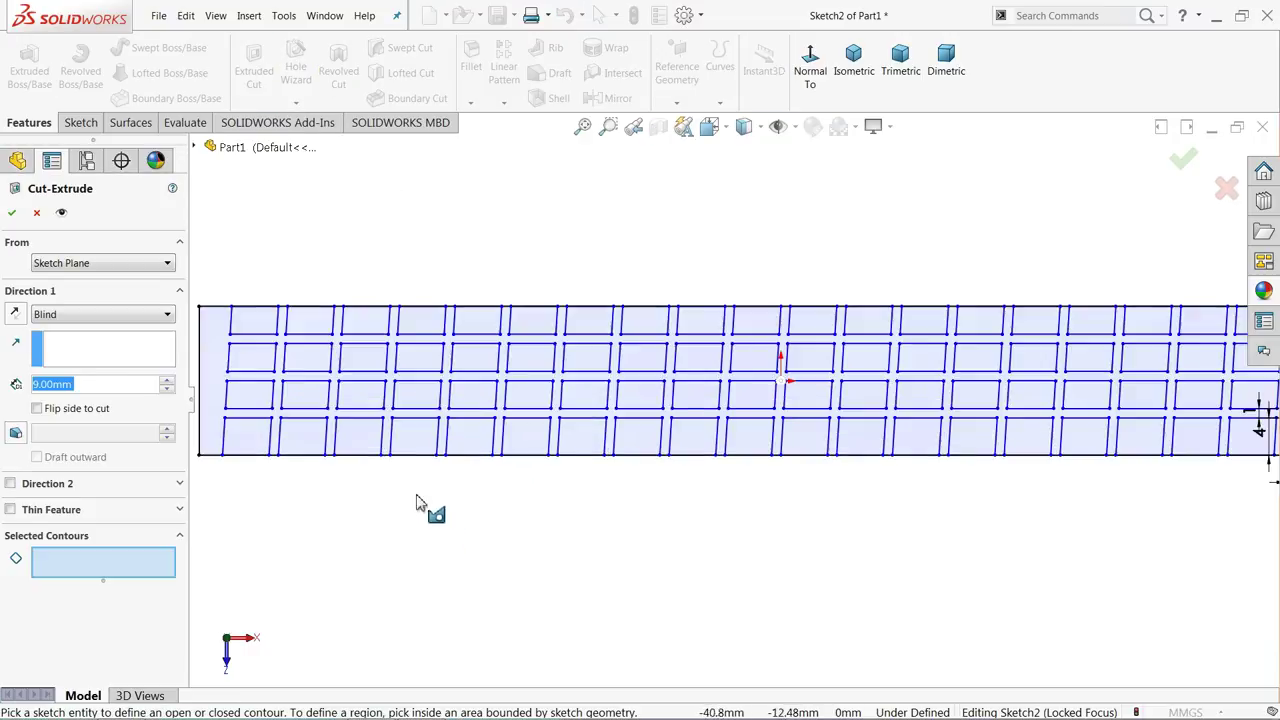
scroll(300, 371, up, 2)
click(401, 358)
Set the Blind cut depth to 0.5 mm and apply Cut-Extrude1
scroll(590, 478, up, 2)
scroll(945, 400, down, 5)
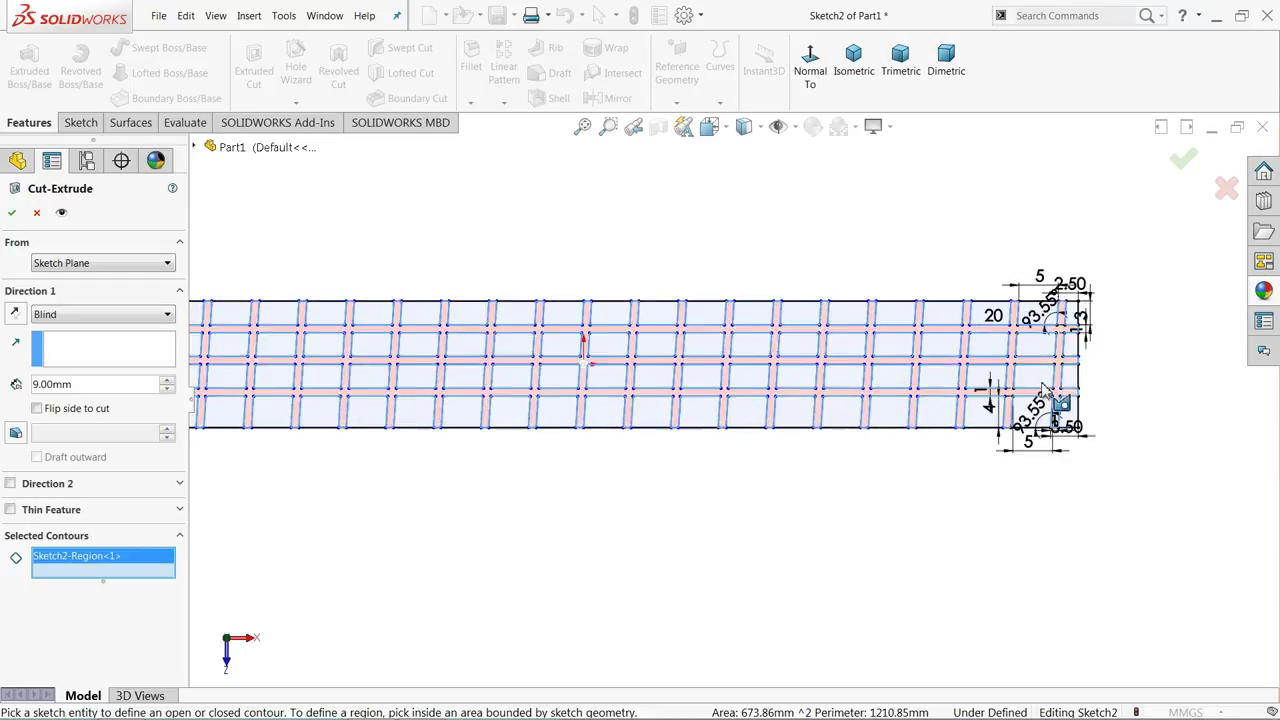
scroll(800, 365, up, 3)
mouse_move(651, 451)
middle_down()
mouse_move(566, 491)
mouse_move(566, 520)
middle_up()
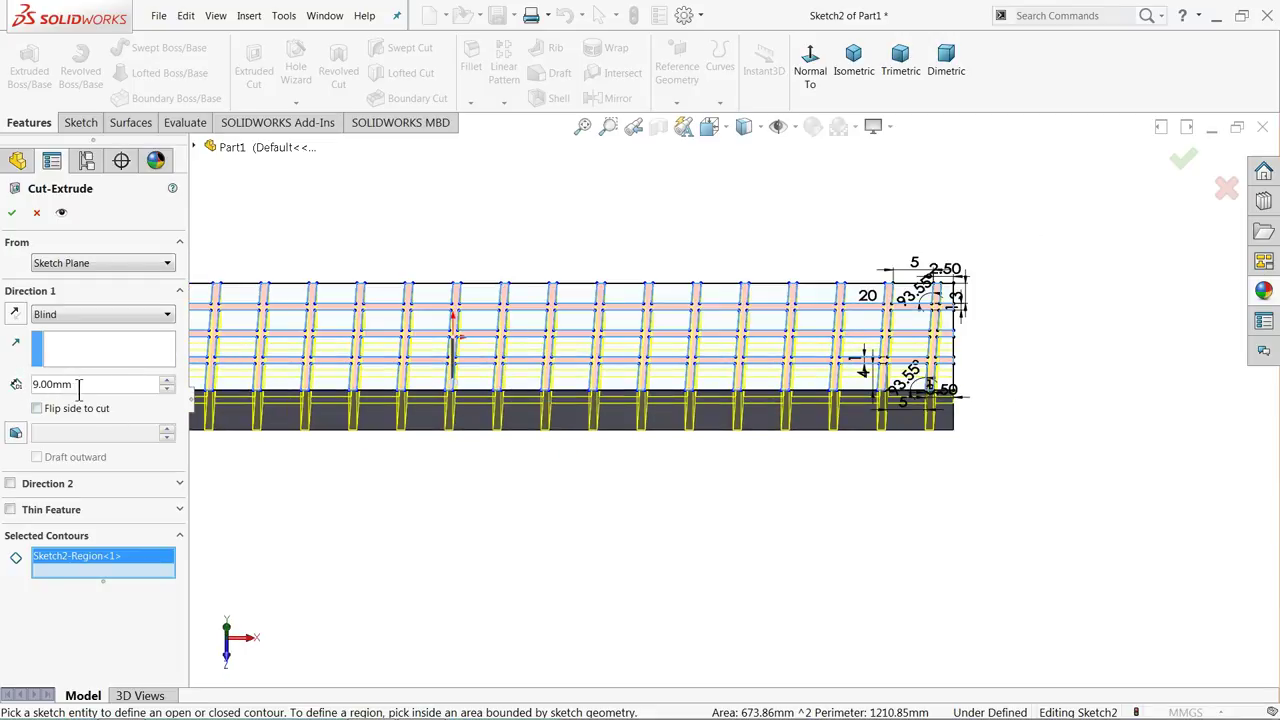
text(0.5)
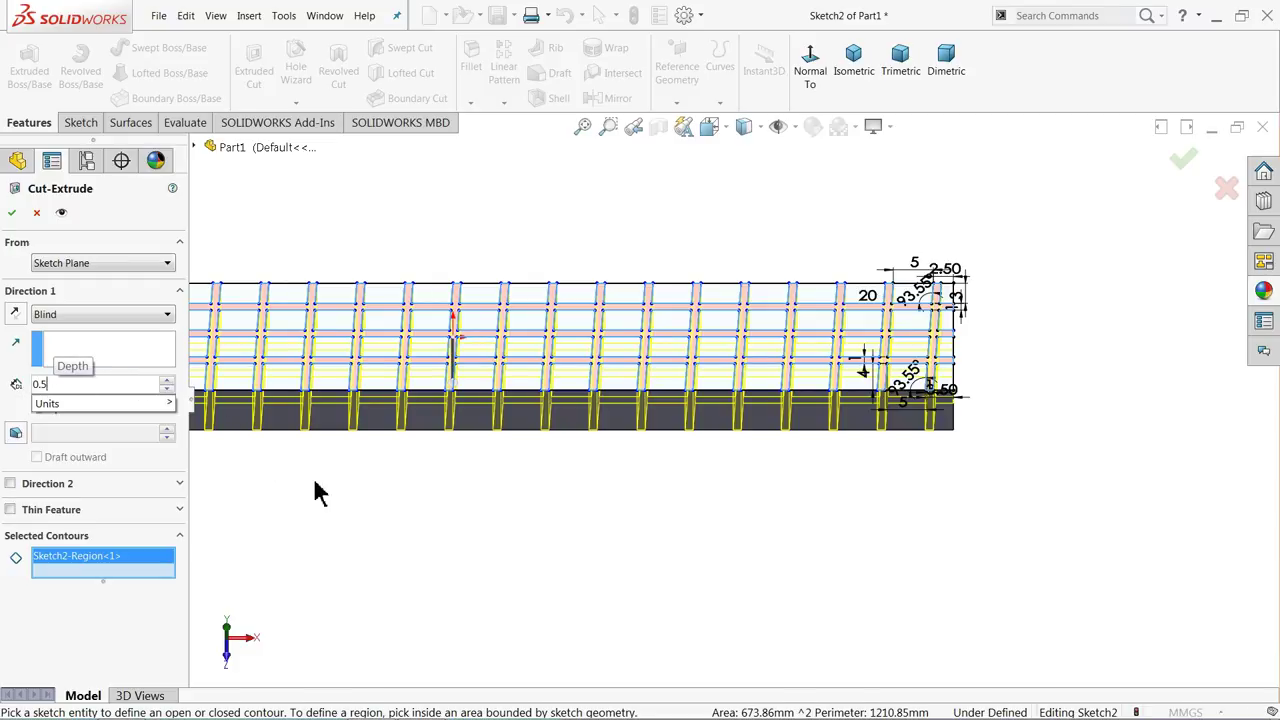
key(Return)
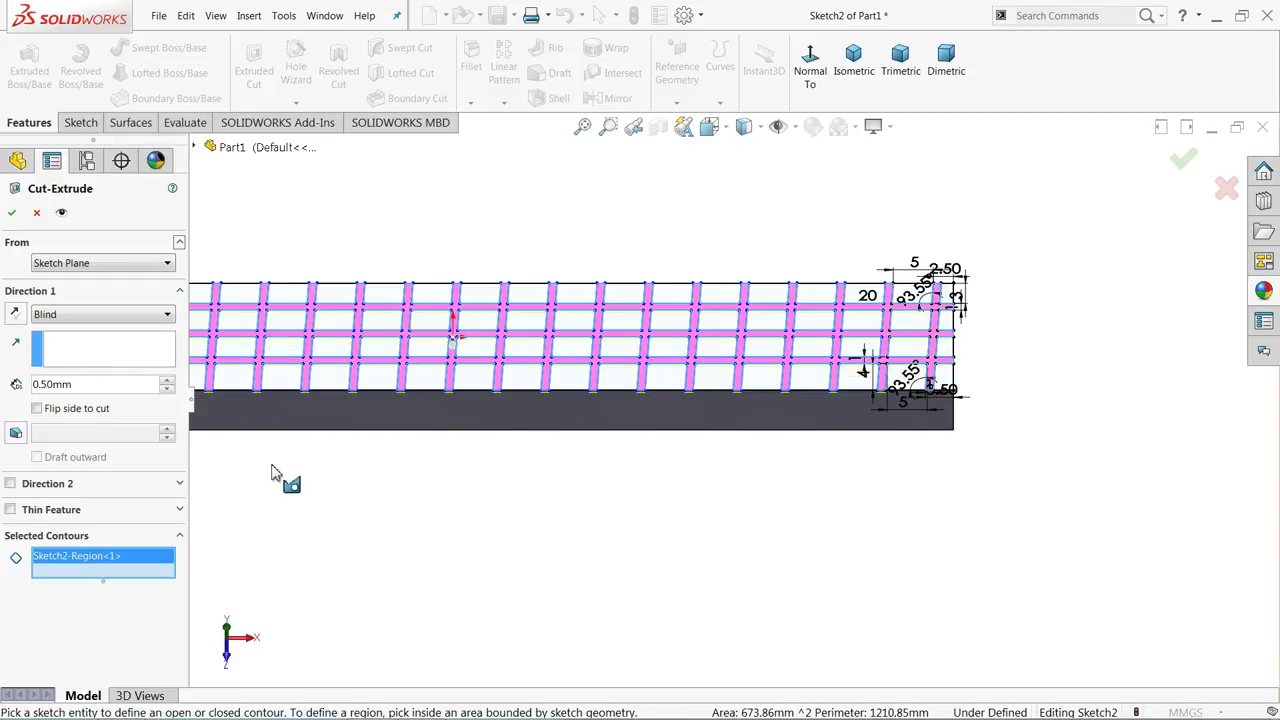
click(11, 213)
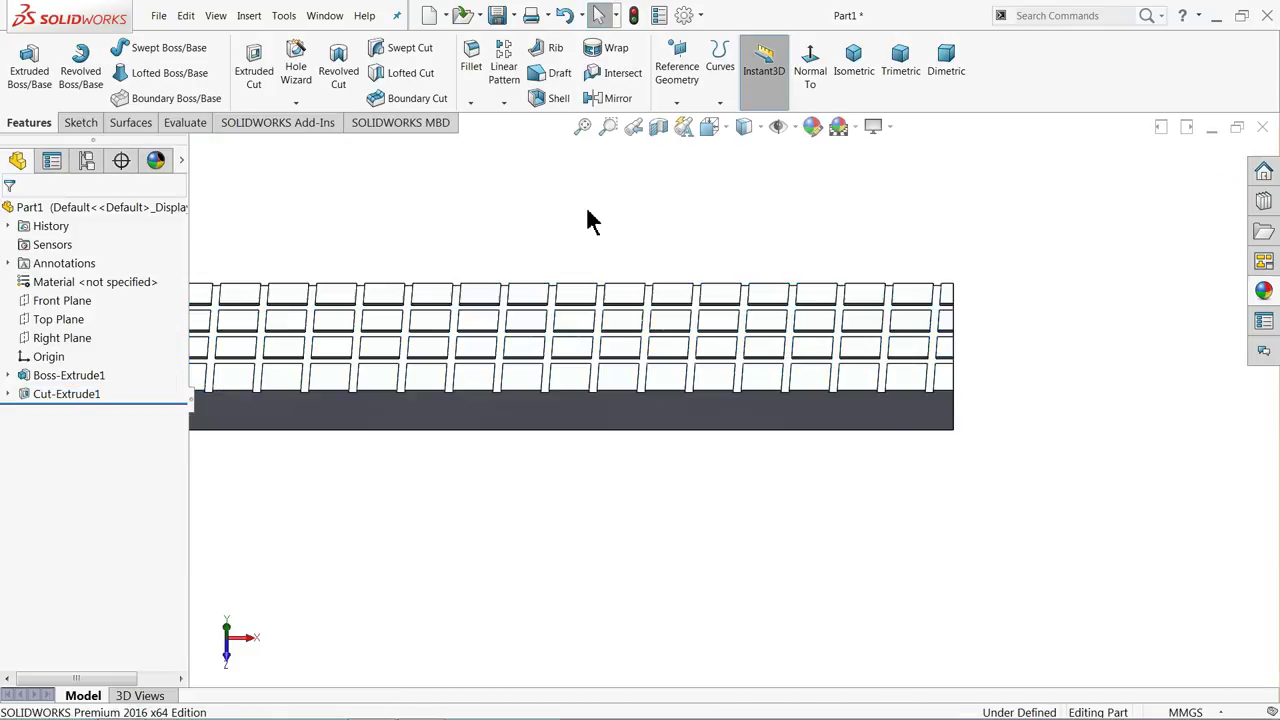
Orbit and zoom the bar to inspect the gridded top face from several angles
middle_drag(518, 298, 514, 403)
scroll(517, 403, up, 2)
scroll(517, 403, down, 2)
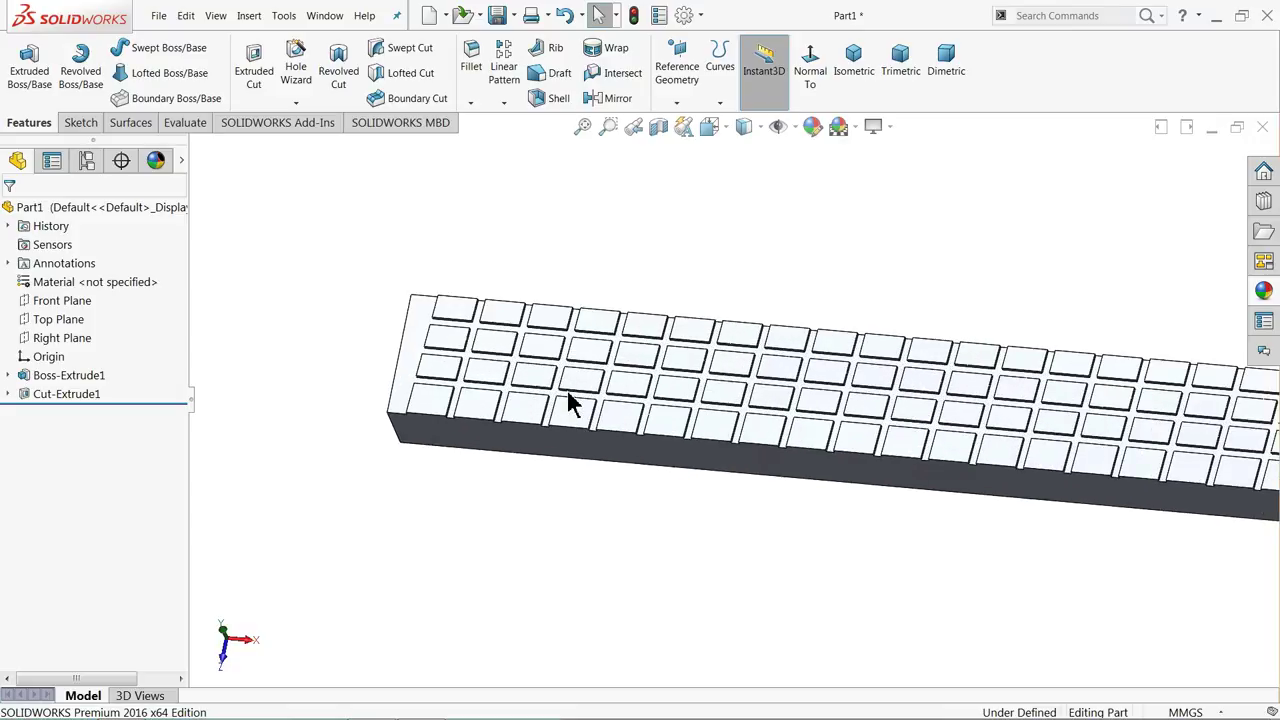
mouse_move(630, 400)
middle_down()
mouse_move(660, 334)
mouse_move(674, 360)
mouse_move(646, 389)
middle_up()
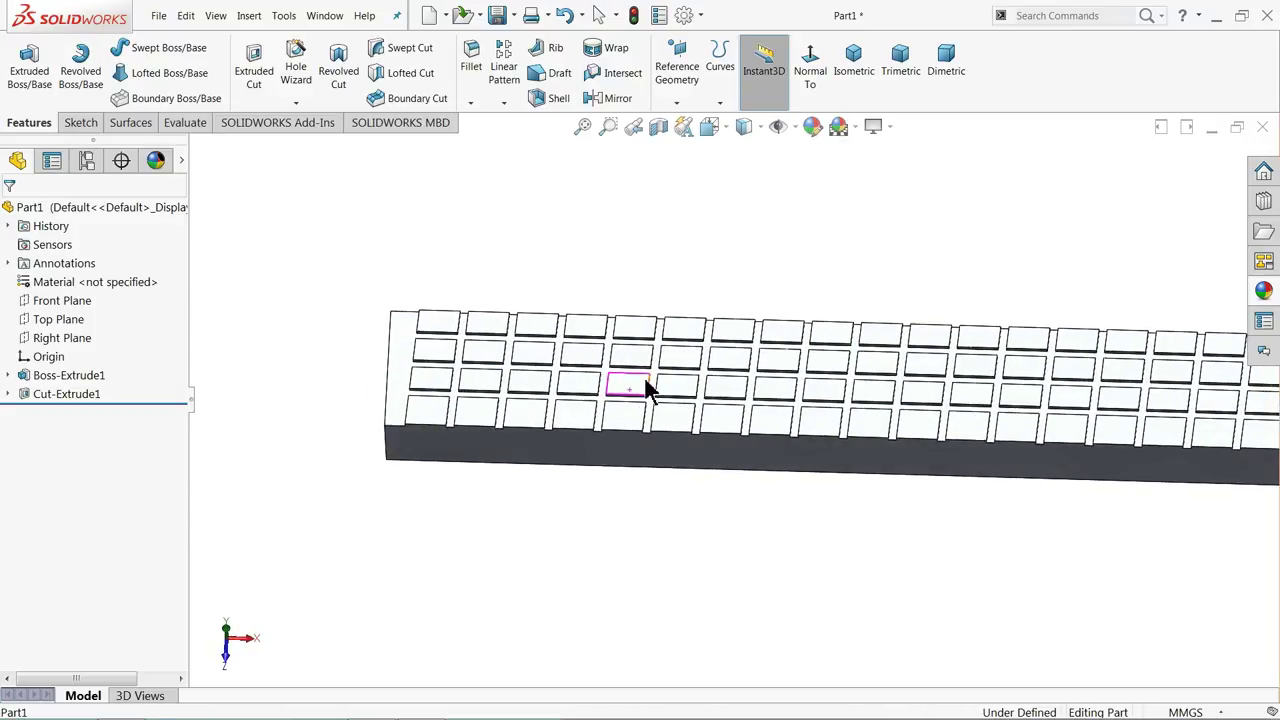
scroll(447, 385, down, 3)
scroll(406, 337, up, 5)
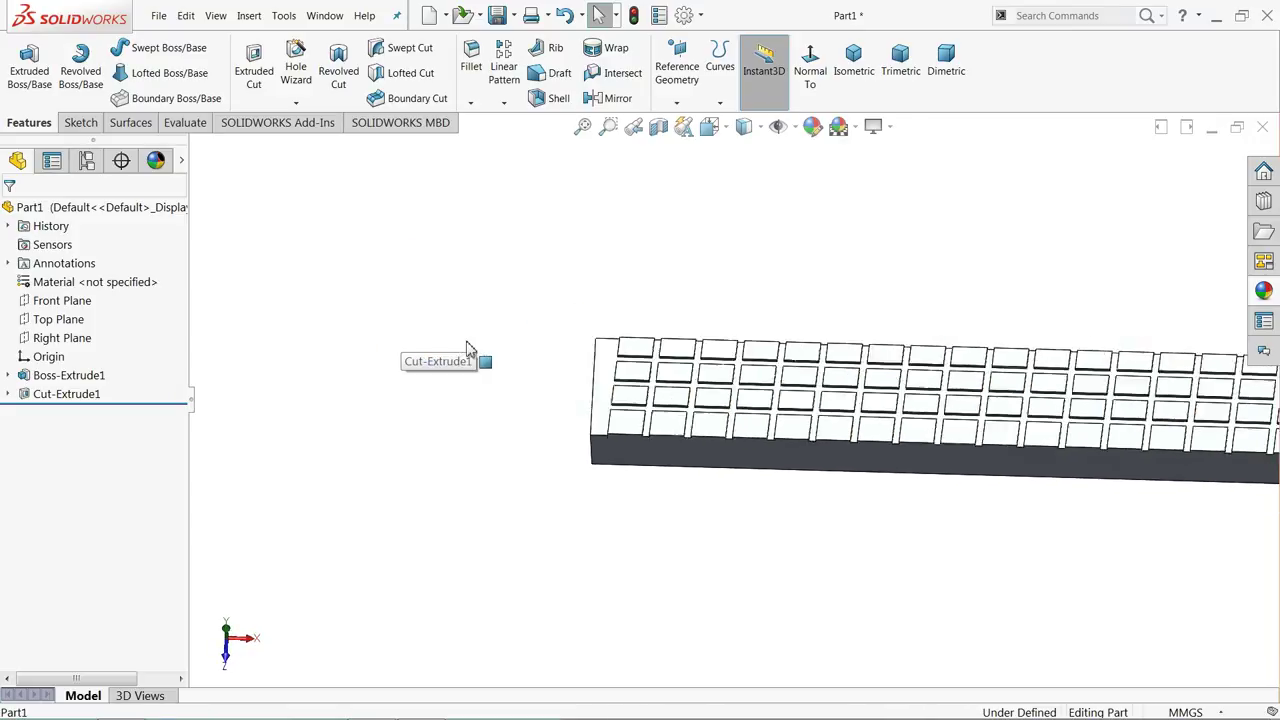
middle_drag(897, 417, 1107, 405)
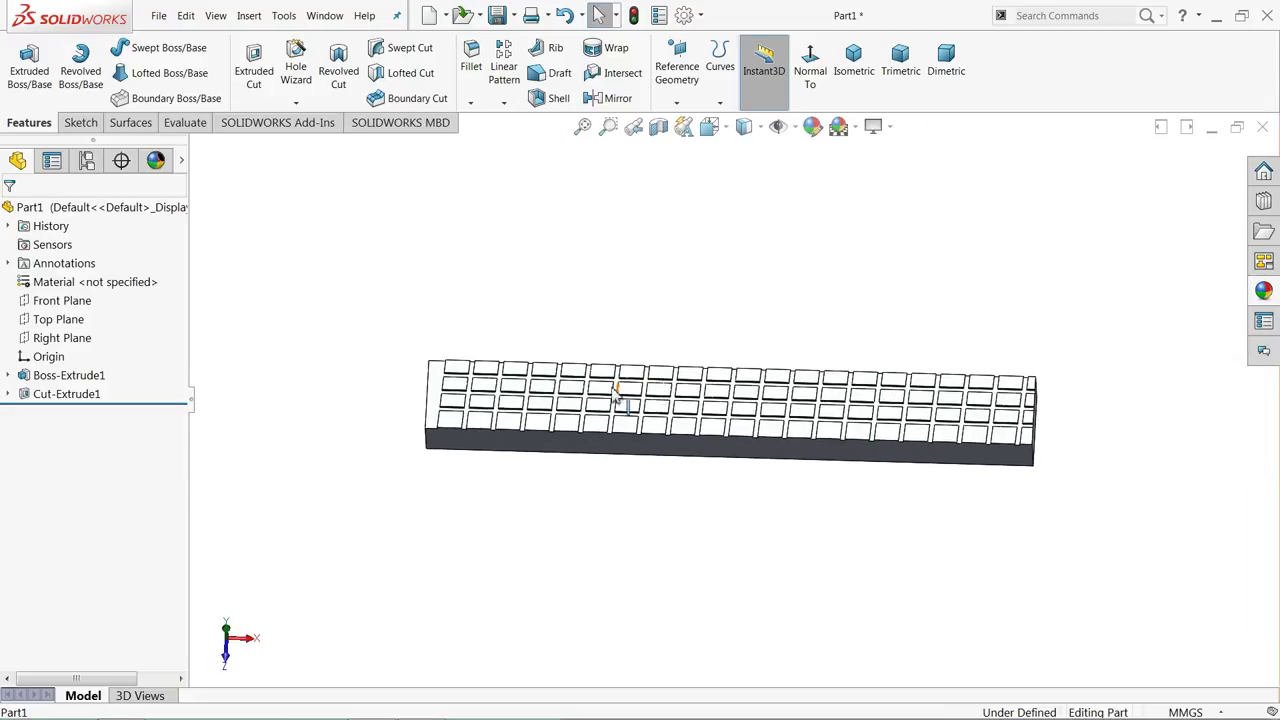
Select the Front Plane in the FeatureManager design tree
scroll(524, 396, down, 1)
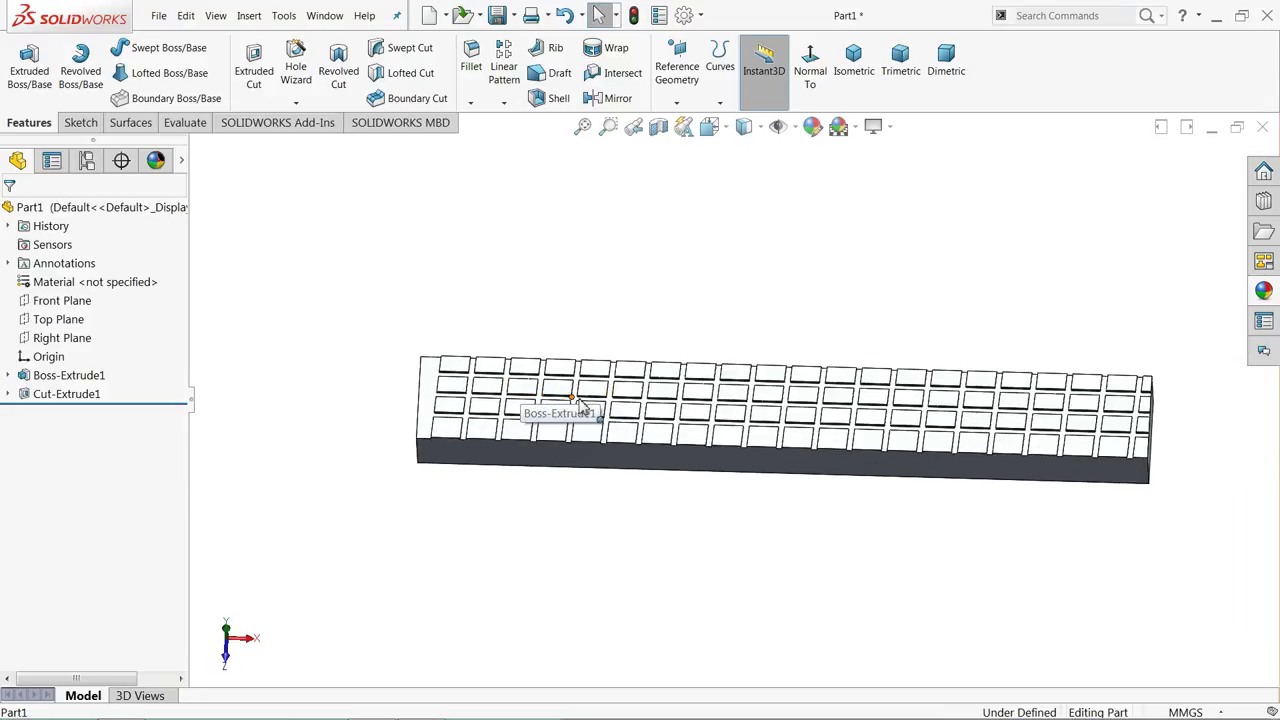
scroll(583, 407, down, 2)
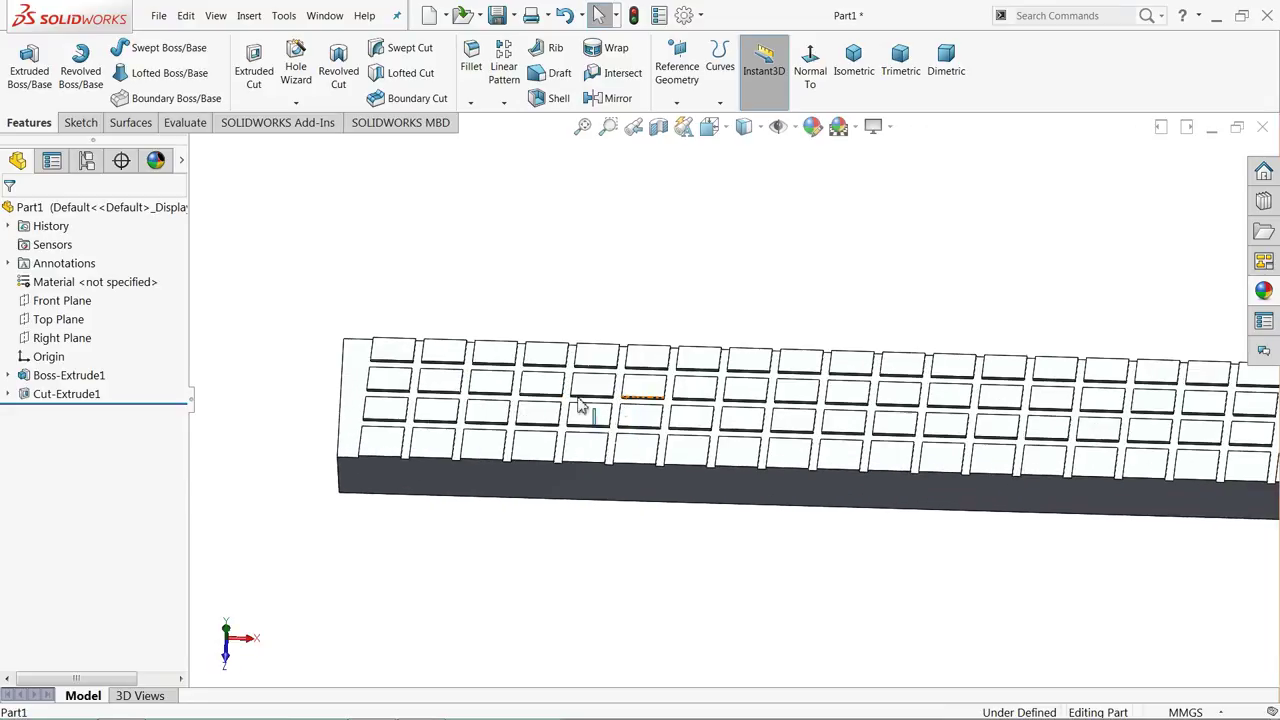
click(62, 340)
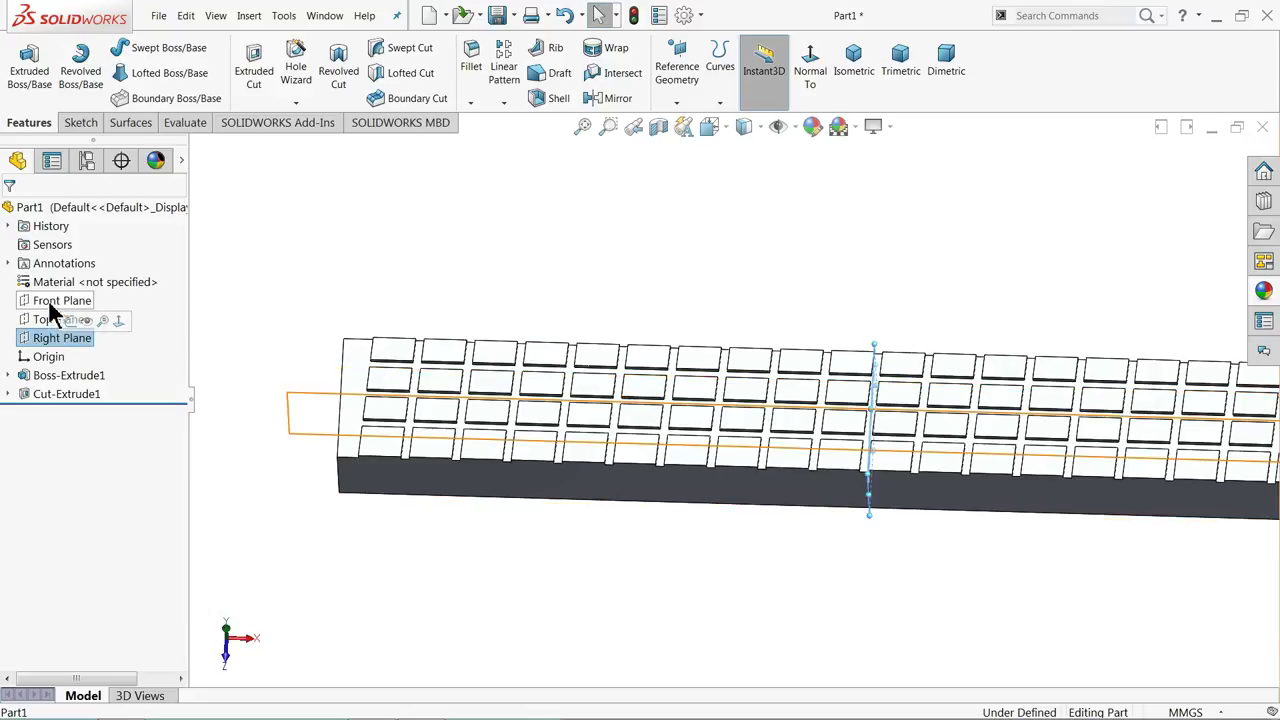
click(57, 302)
Start a sketch on the Front Plane and turn the view Normal To it
click(59, 281)
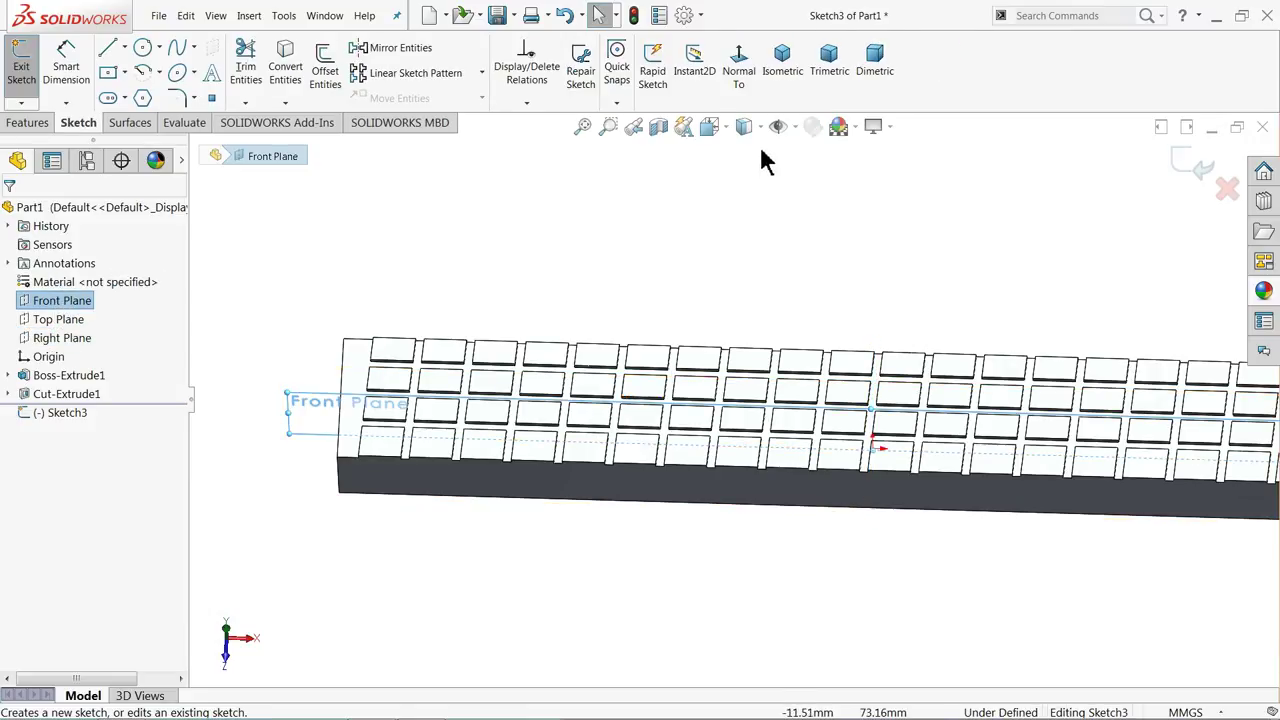
click(745, 80)
scroll(510, 330, down, 2)
click(571, 323)
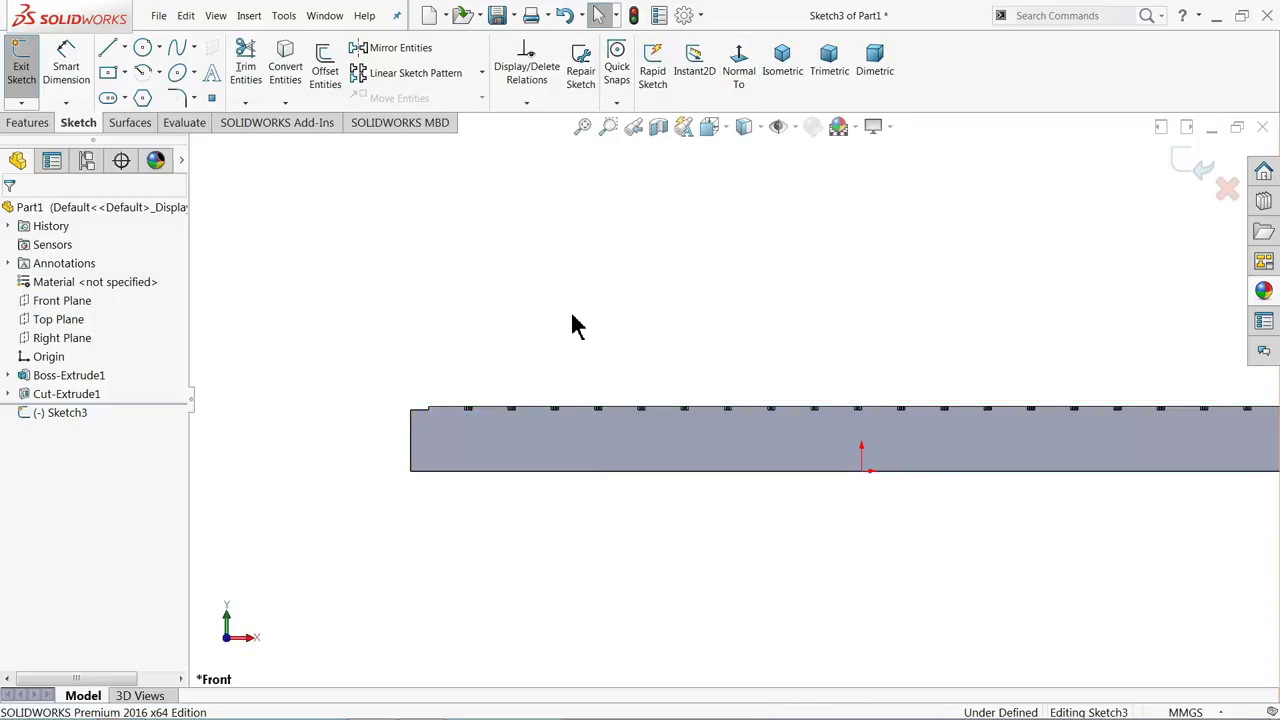
scroll(630, 462, down, 2)
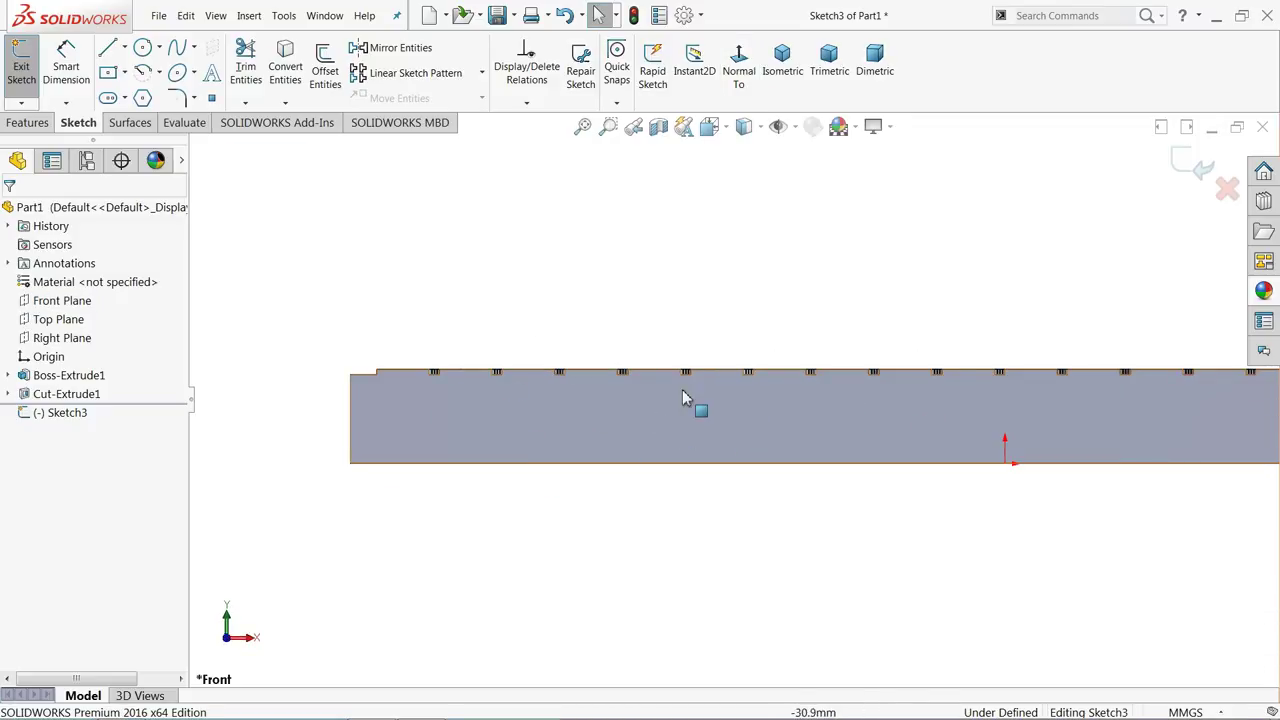
Draw a closed line profile: vertical side, bottom line, short wall, slanted segment, top step
click(109, 50)
scroll(652, 445, down, 2)
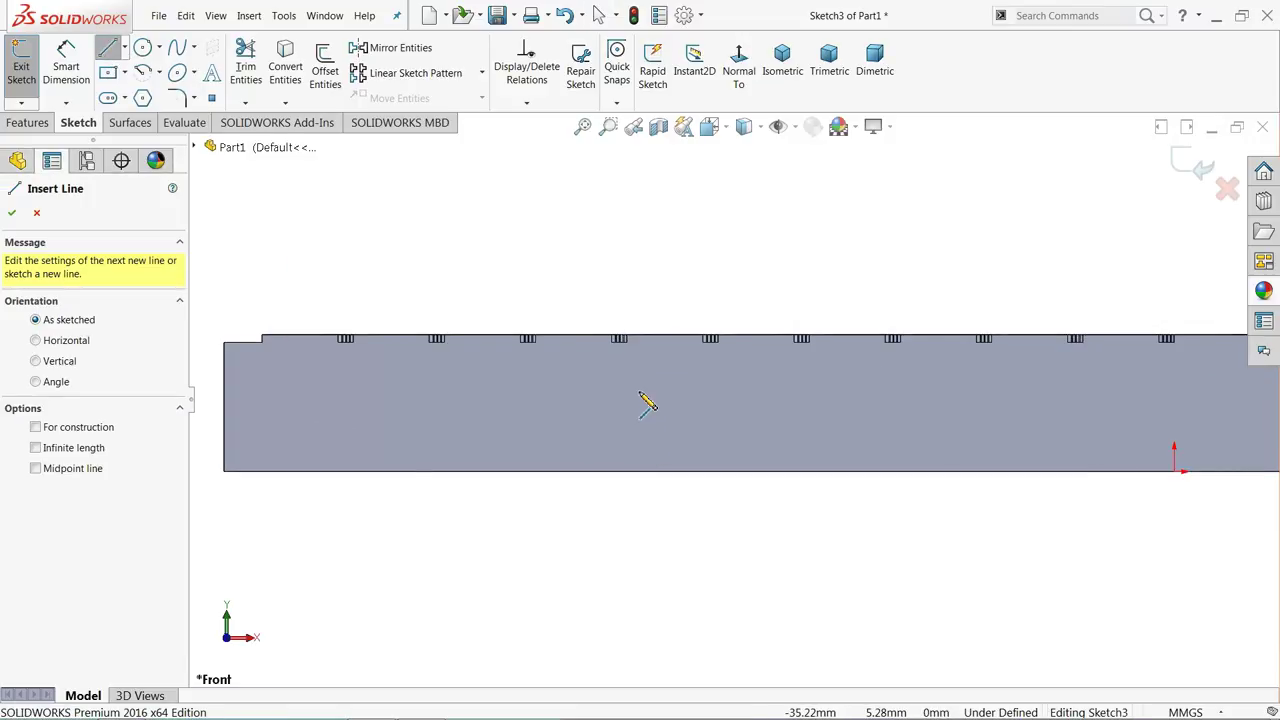
click(688, 335)
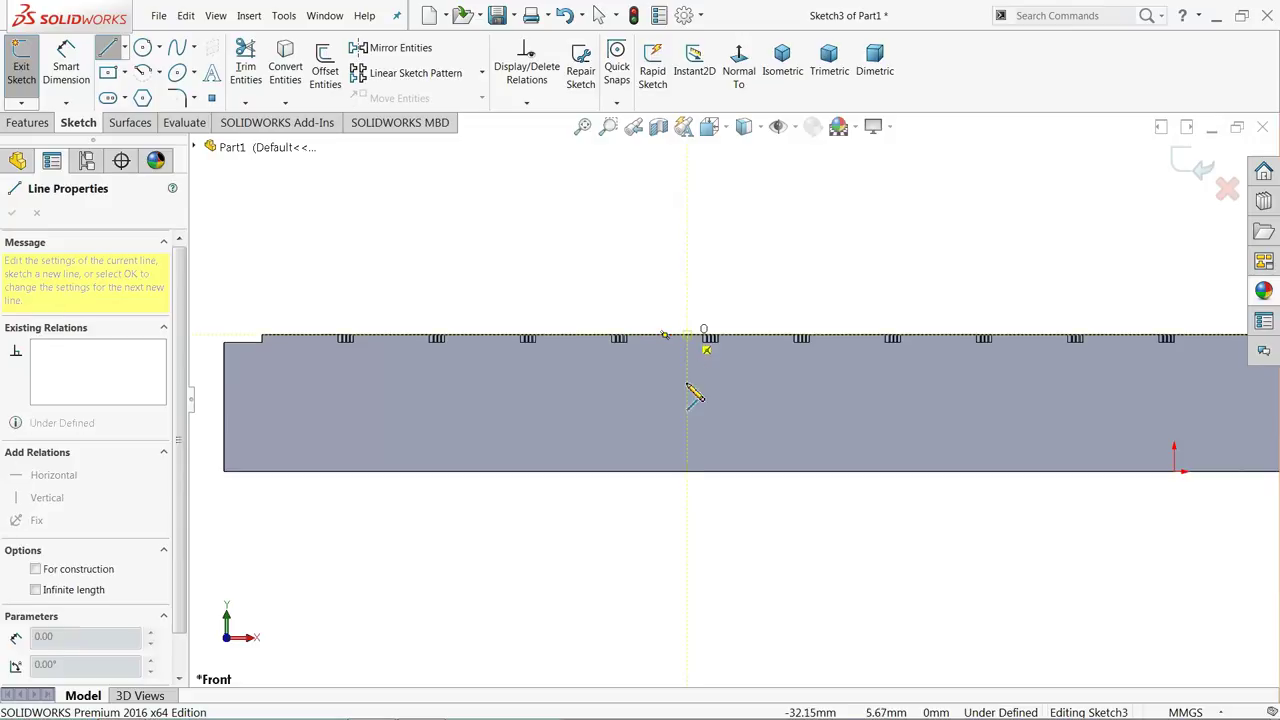
click(688, 470)
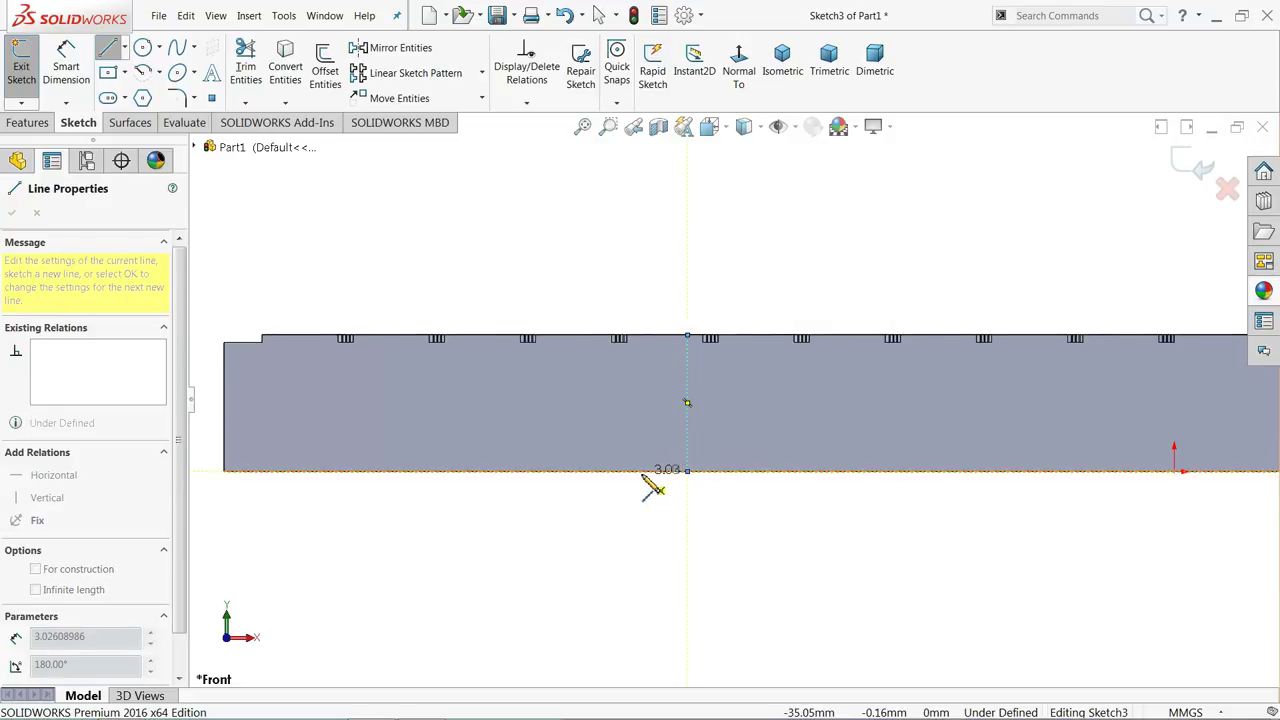
click(642, 477)
click(622, 429)
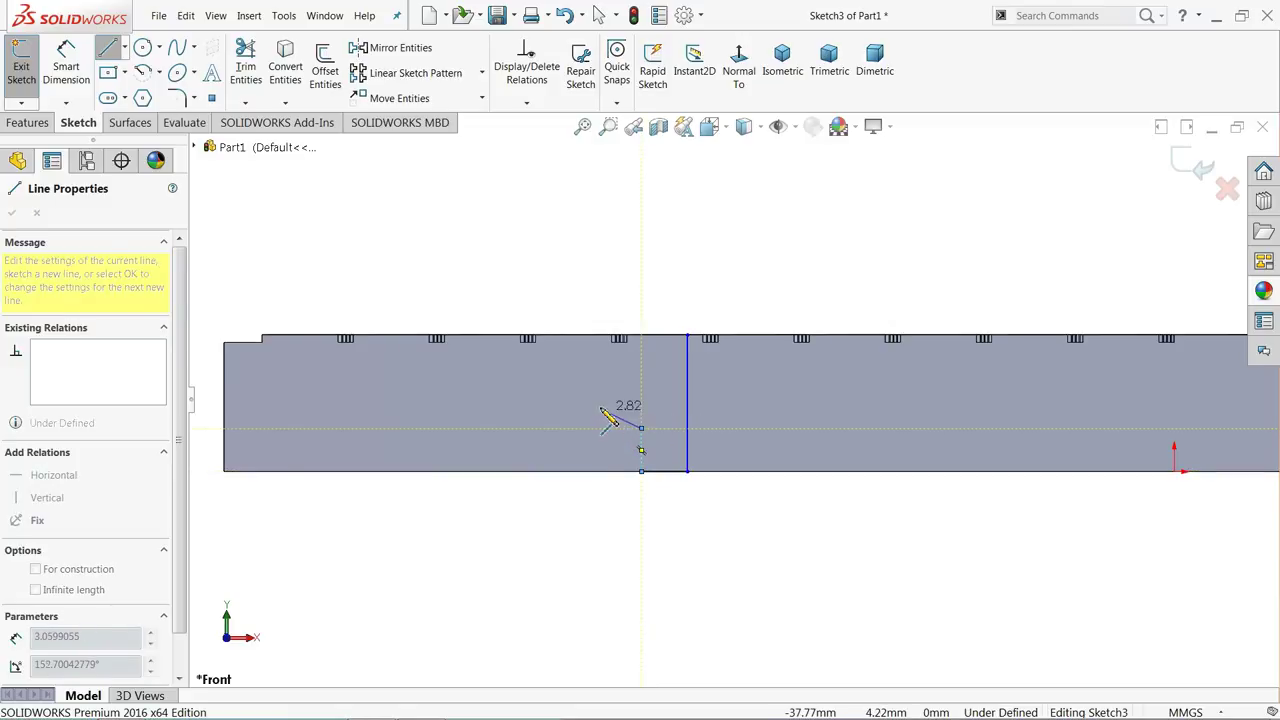
click(586, 357)
click(586, 335)
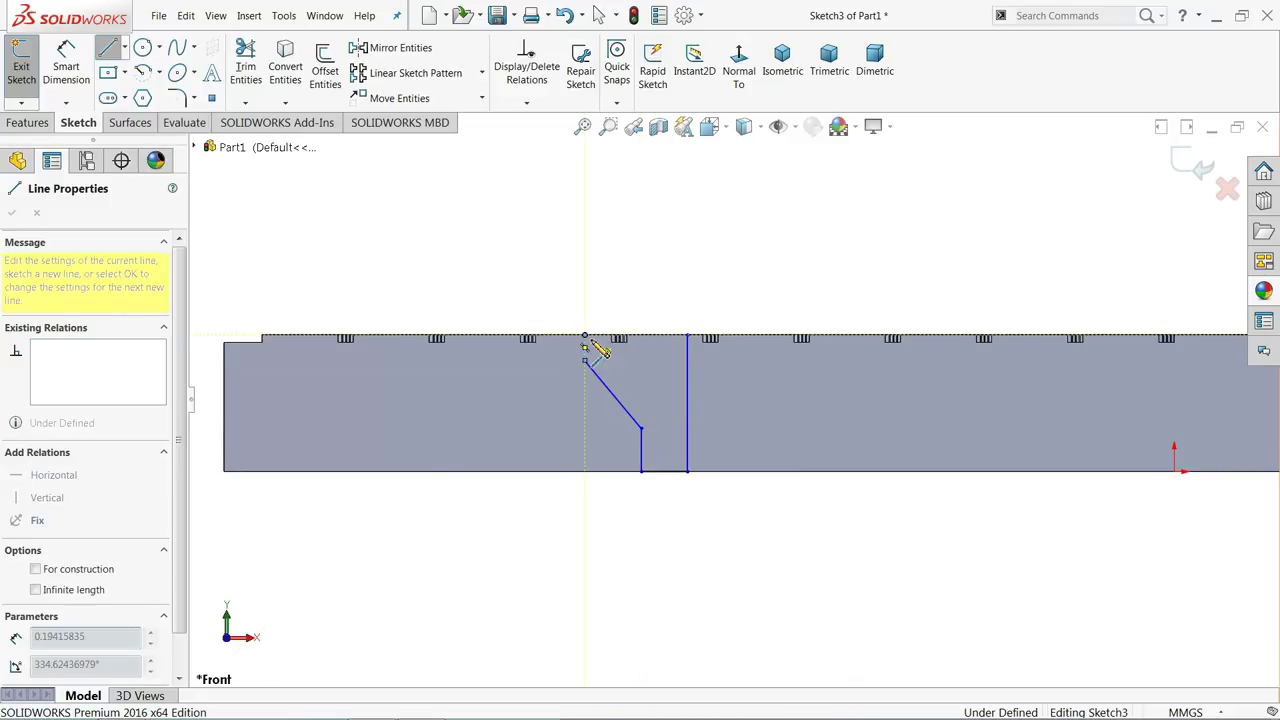
click(688, 336)
click(66, 68)
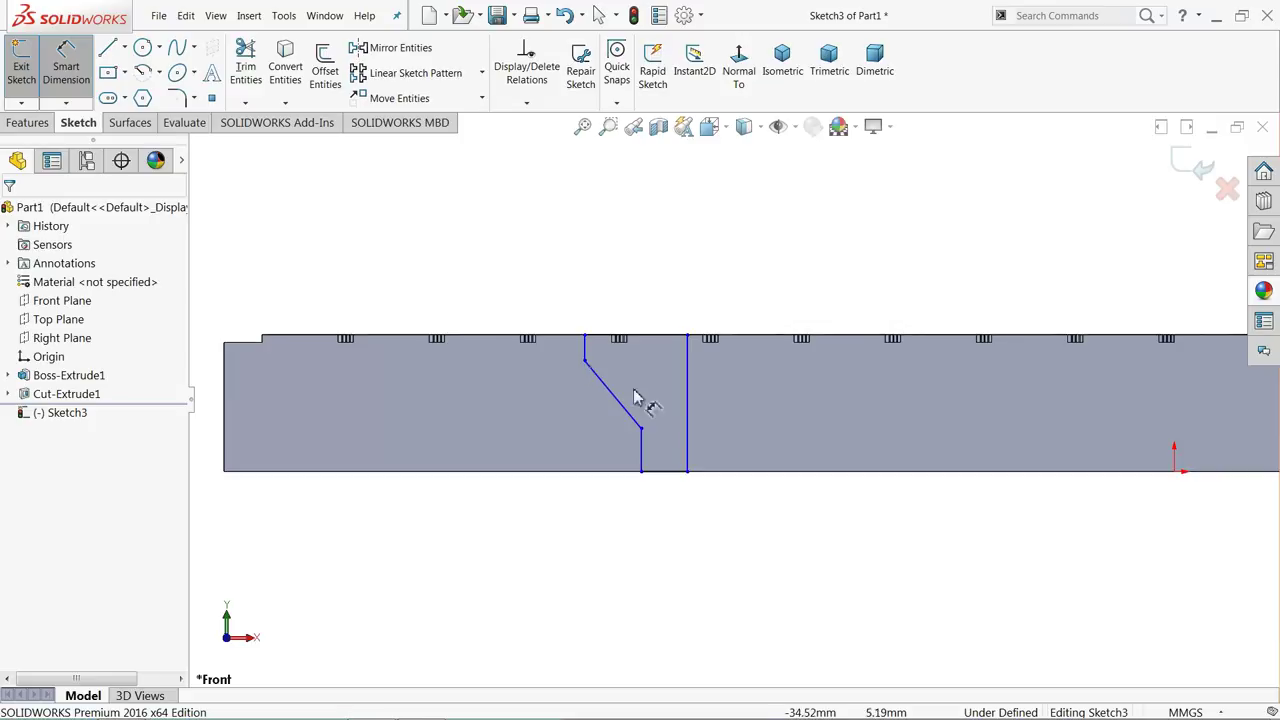
Dimension the bottom line to 3 mm and the straight wall to 5 mm
click(662, 474)
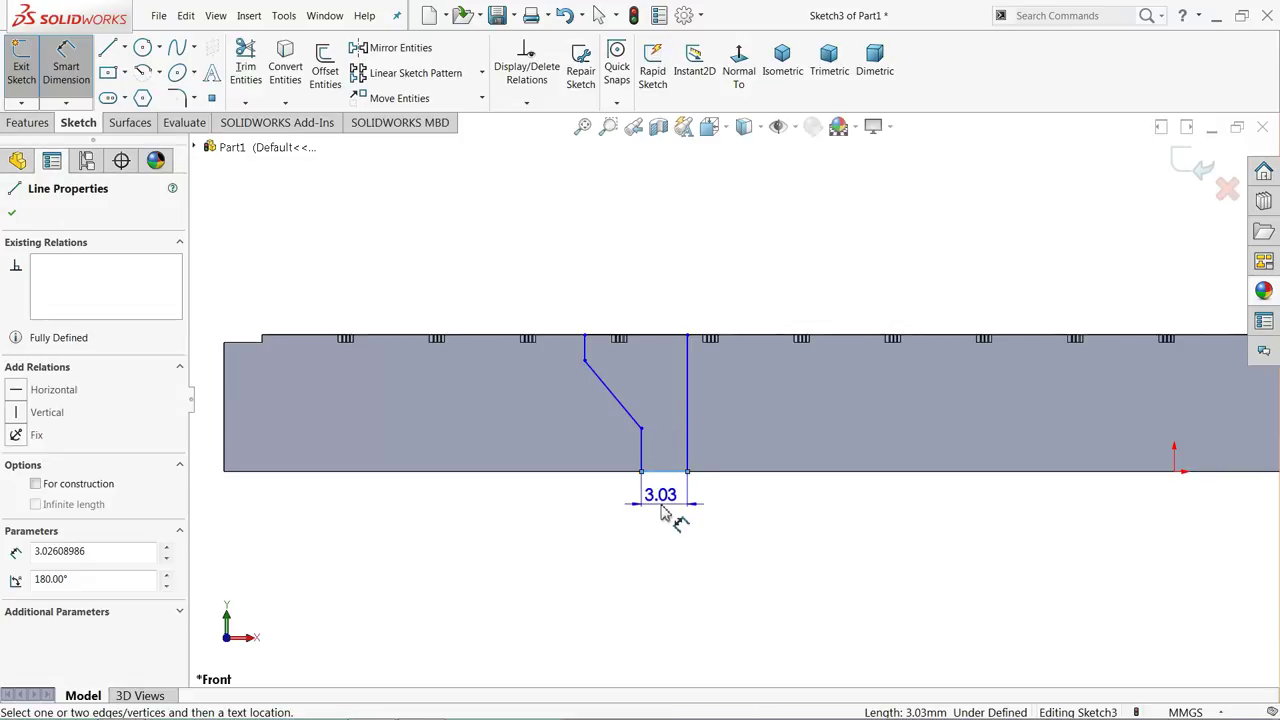
click(664, 513)
text(3)
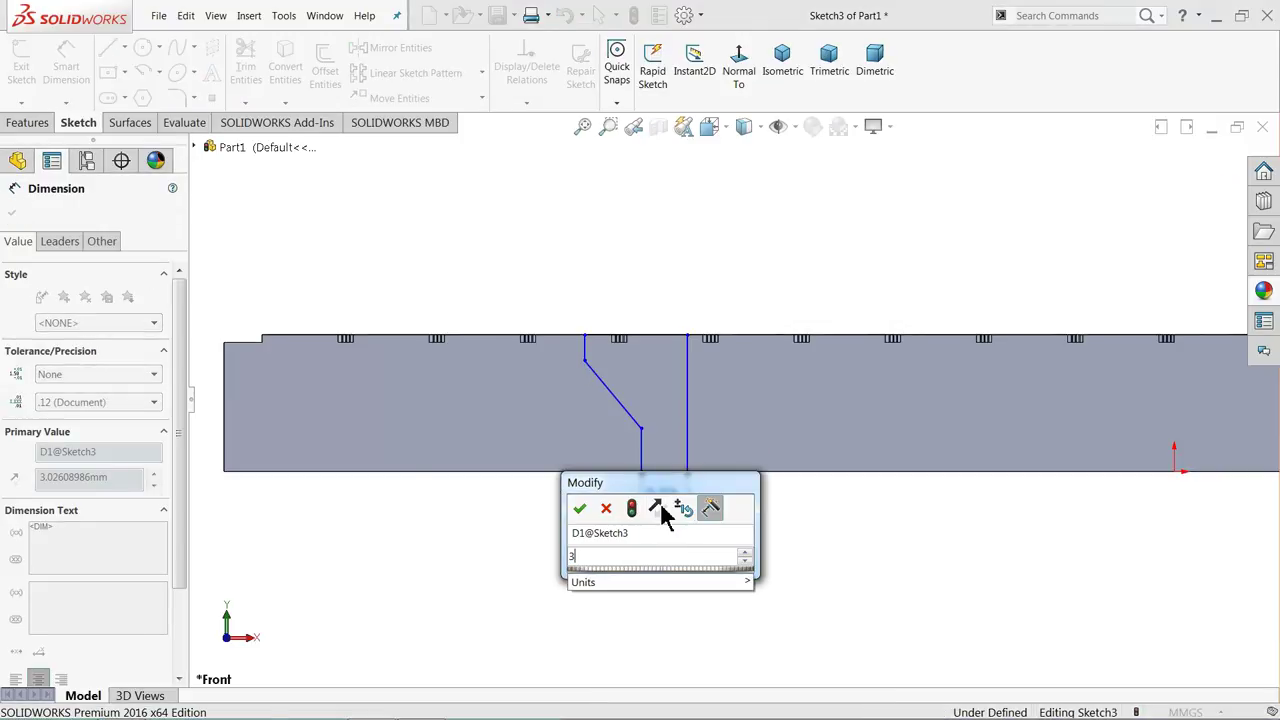
key(Return)
click(642, 454)
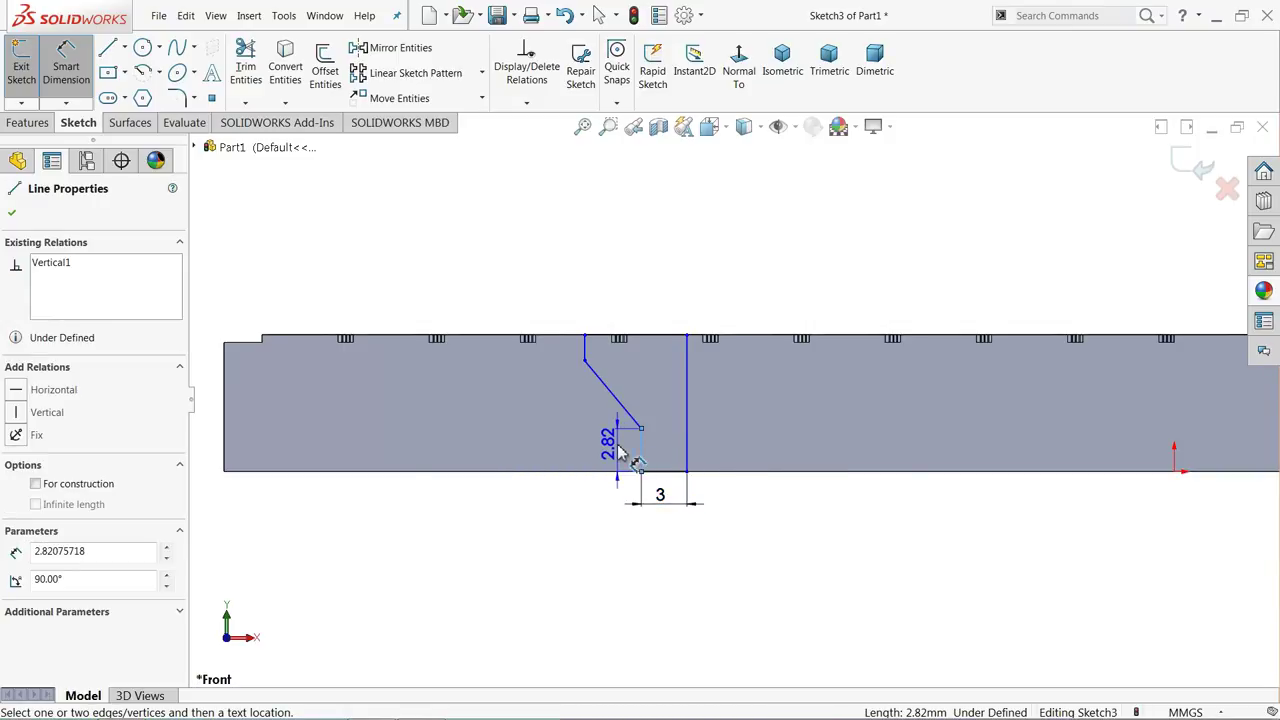
click(620, 452)
text(5.00mm)
key(Return)
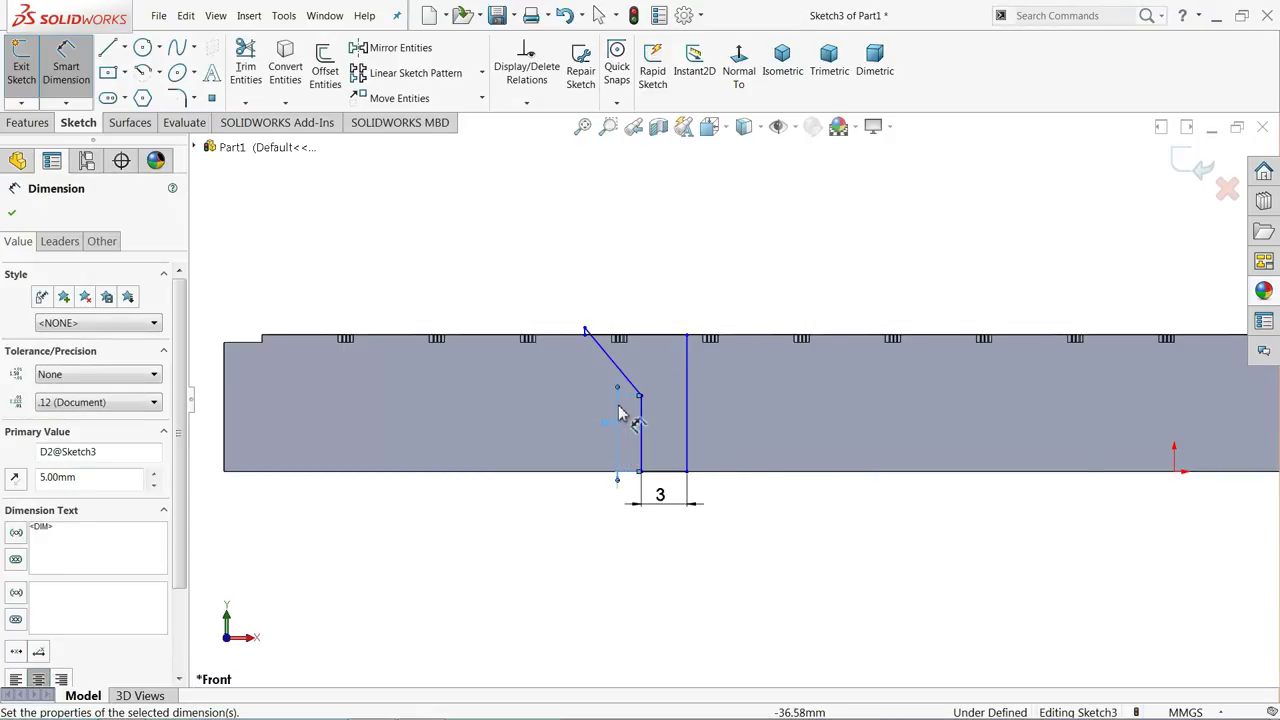
key(Escape)
Pull the slant's top corner below the edge, then dimension the 1 mm step and 5 mm top width
scroll(585, 333, down, 3)
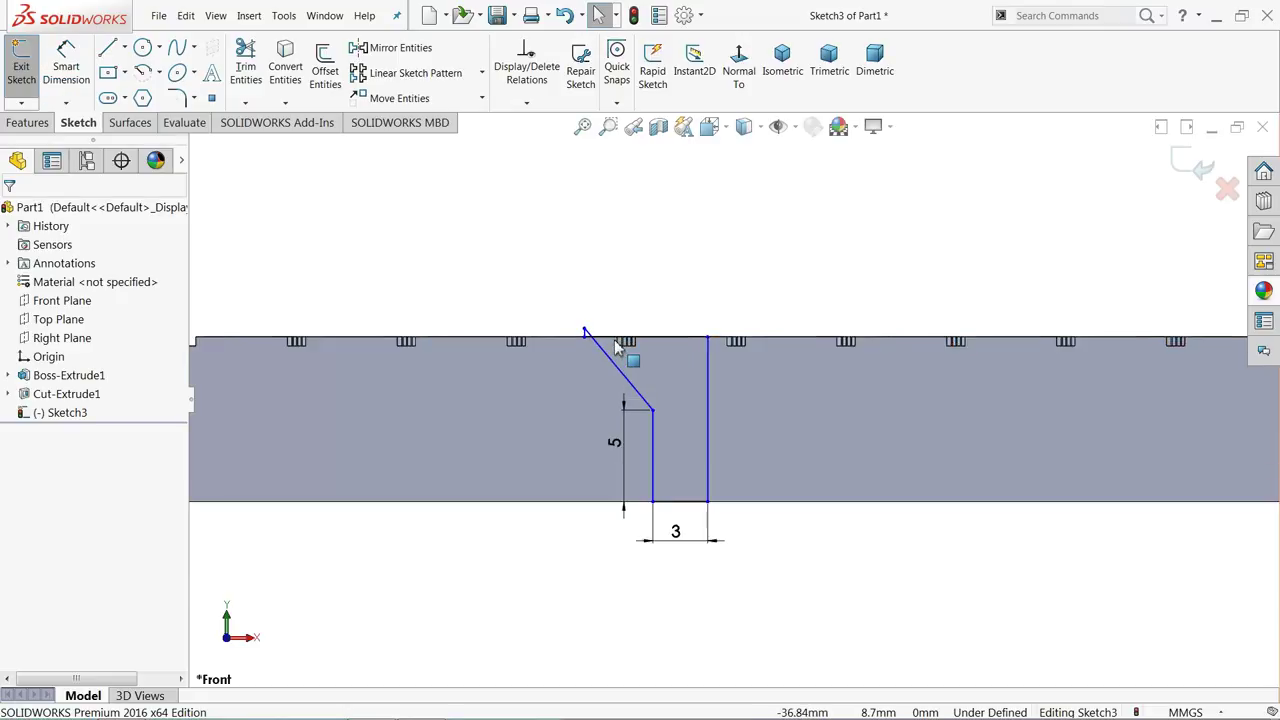
drag(586, 333, 591, 401)
click(437, 266)
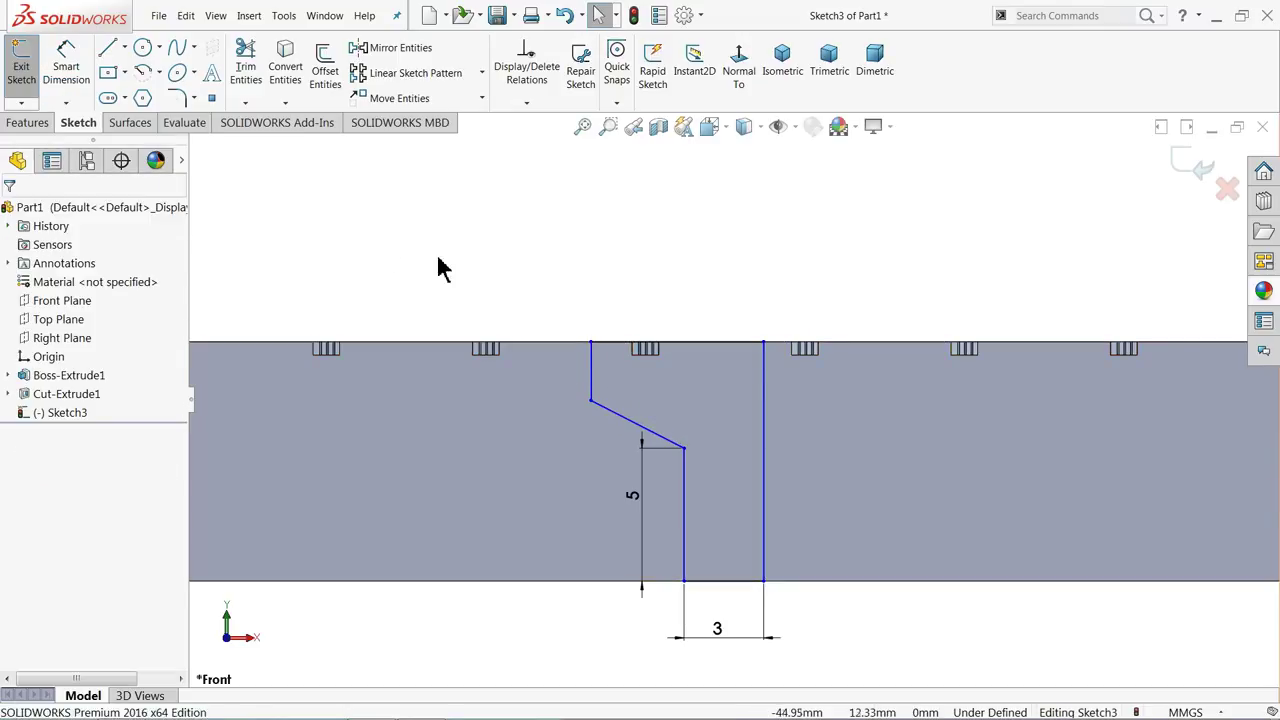
click(66, 62)
click(592, 380)
click(564, 377)
text(1)
key(Return)
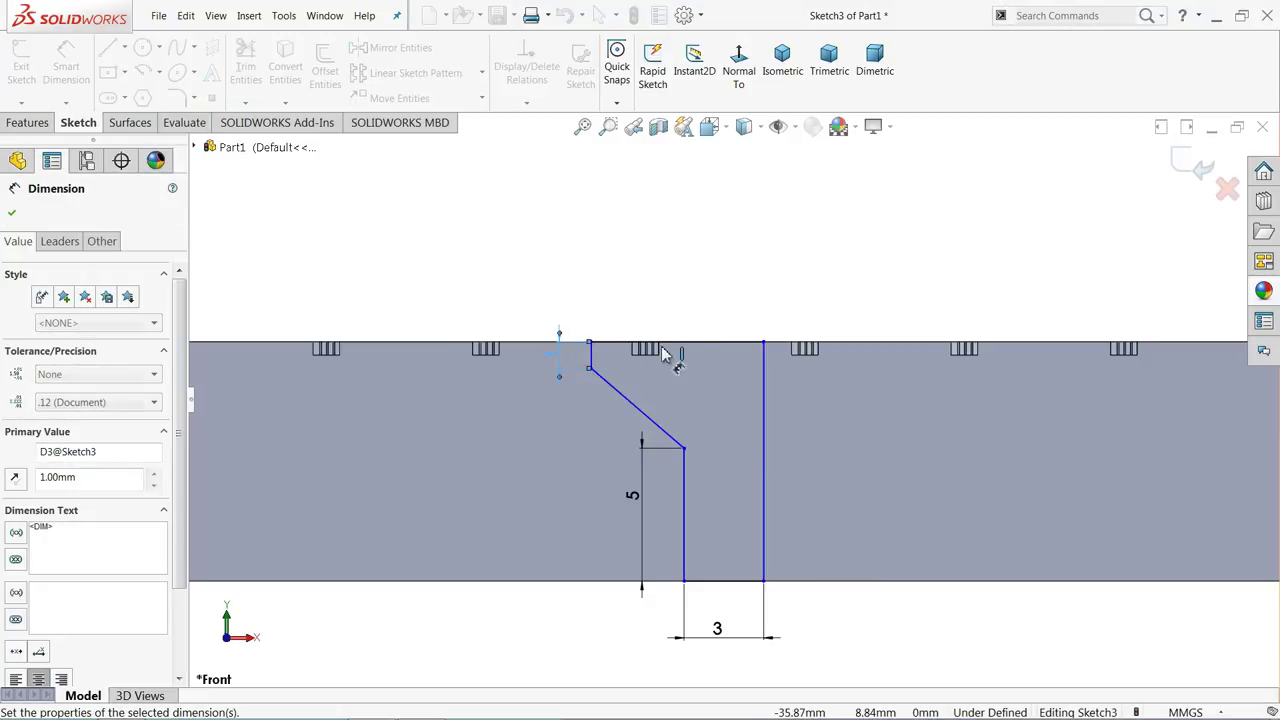
click(691, 343)
click(680, 302)
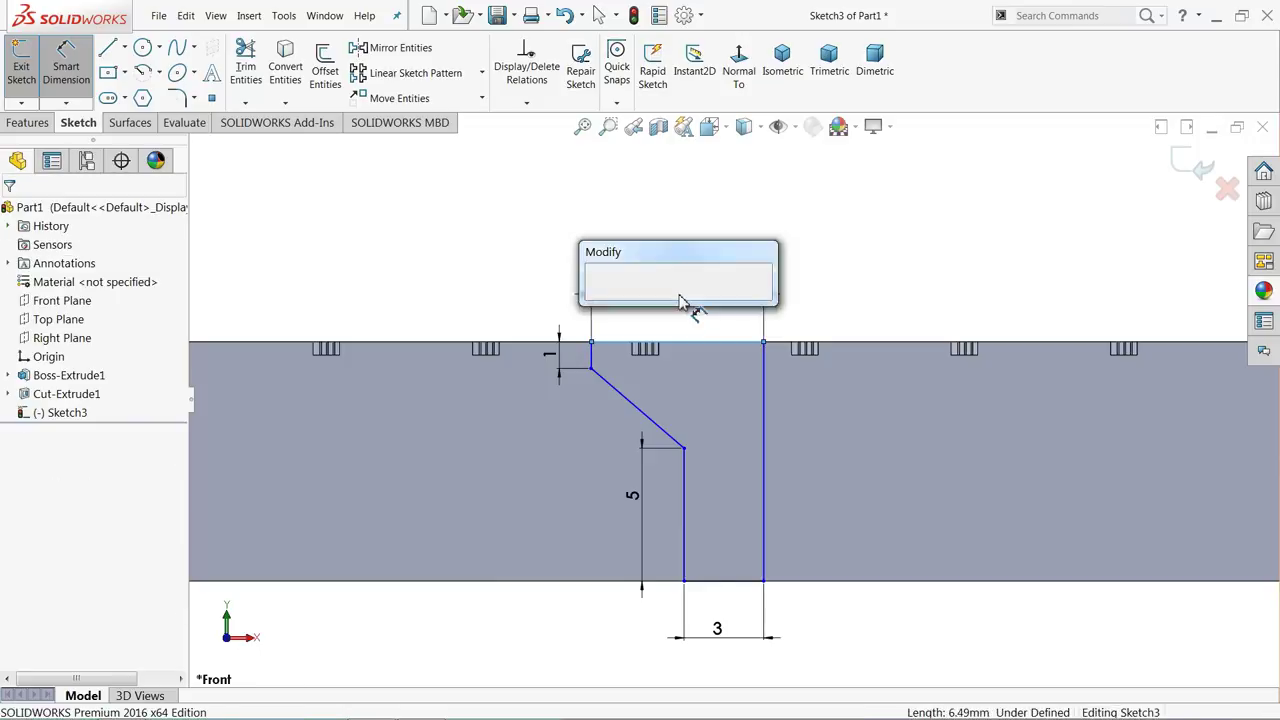
text(5)
key(Return)
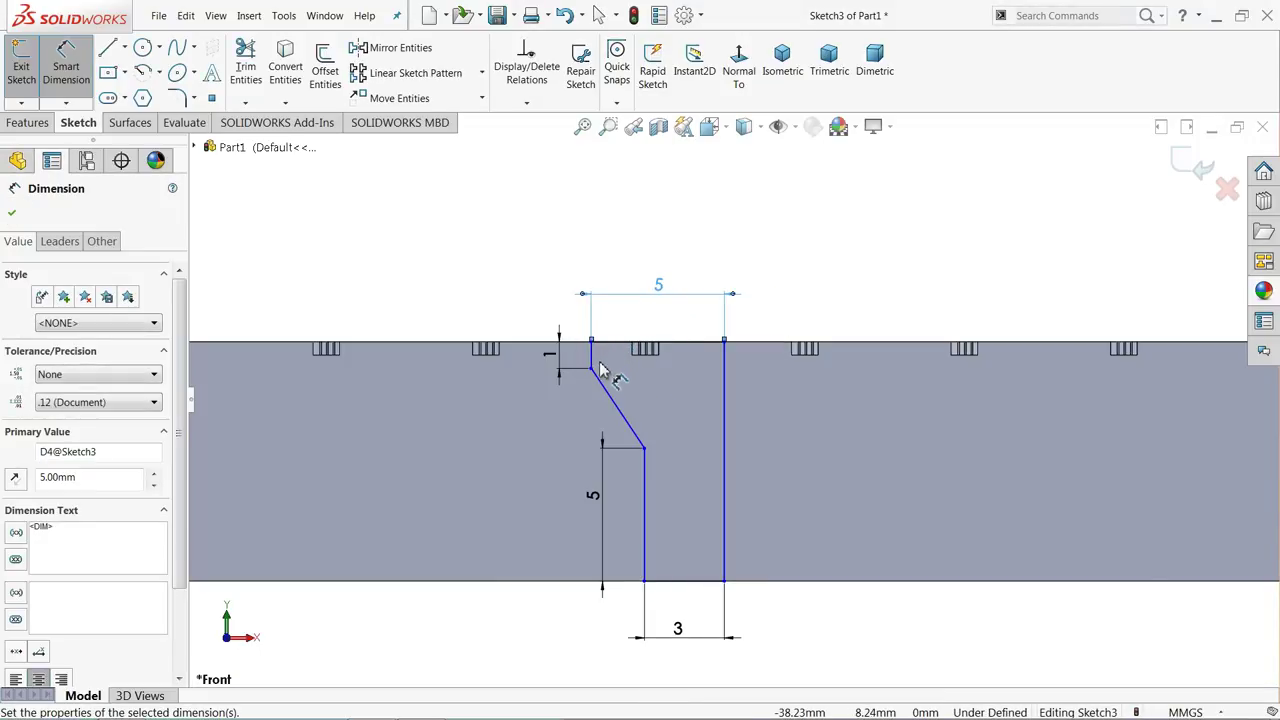
Locate the profile 25 mm from the bar's left end and accept the dimensions
scroll(612, 376, up, 4)
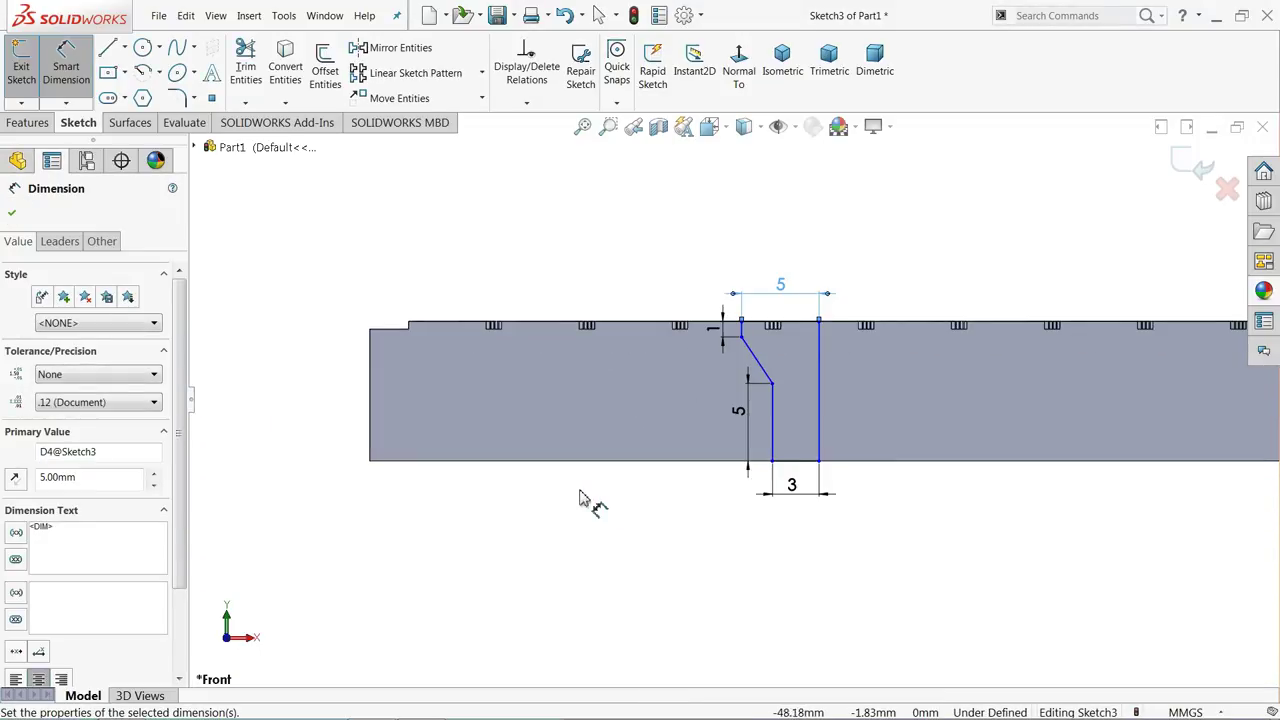
click(822, 441)
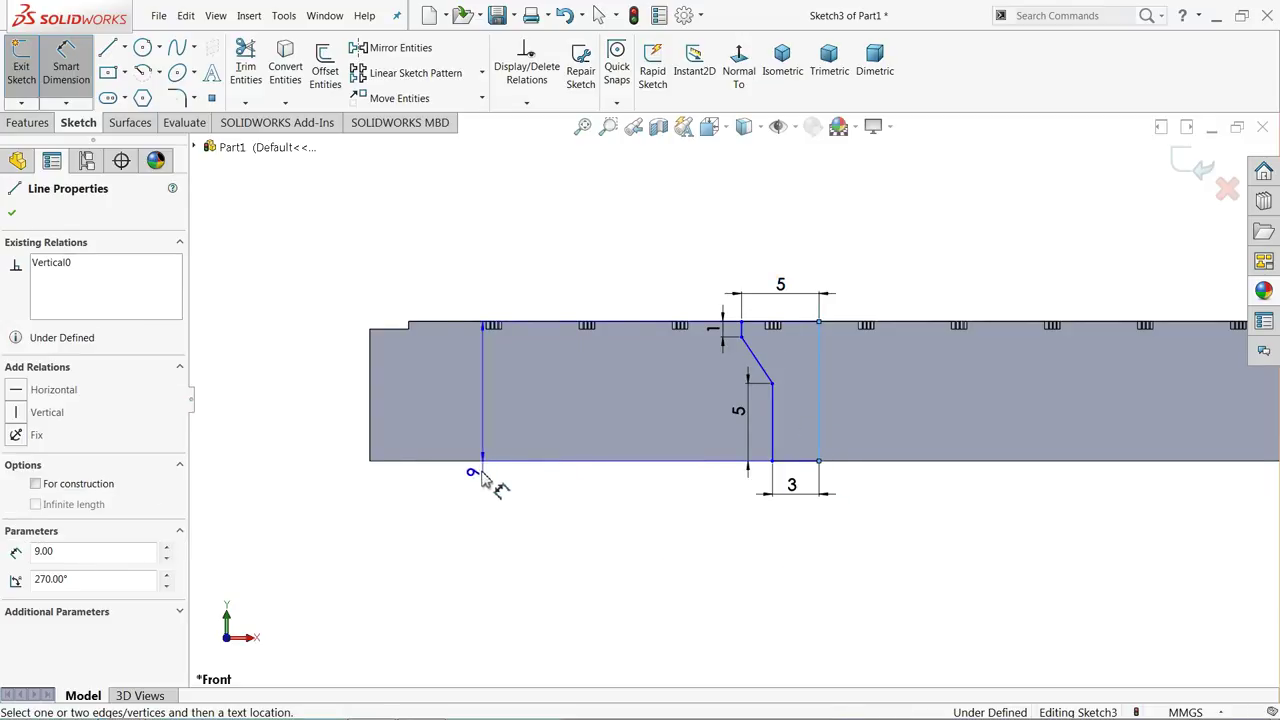
click(370, 437)
click(487, 541)
text(25)
key(Return)
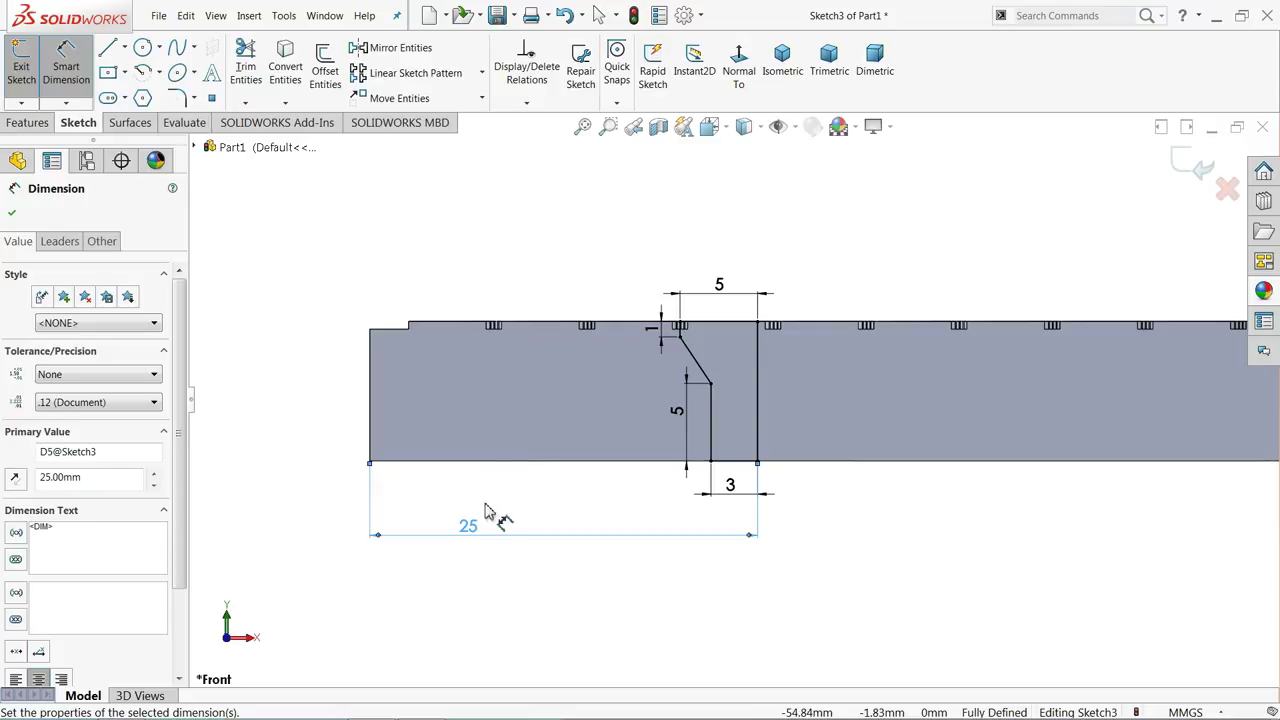
scroll(800, 397, down, 2)
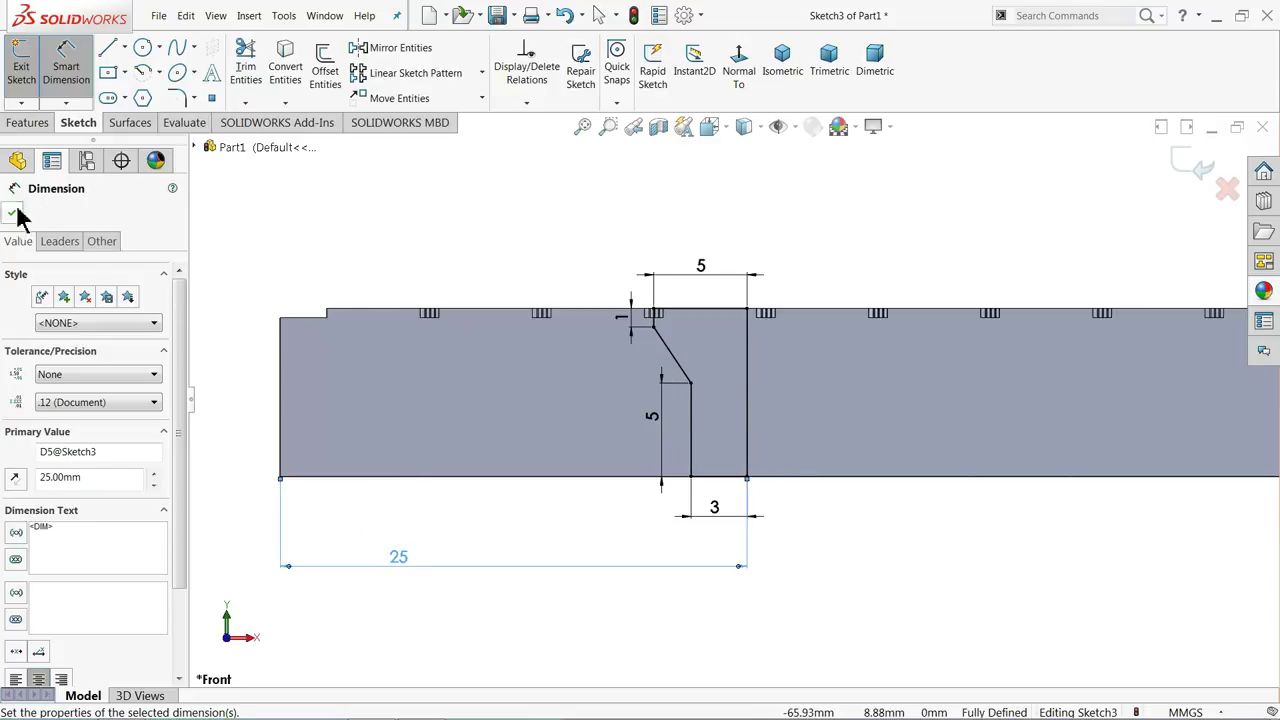
click(12, 218)
click(30, 124)
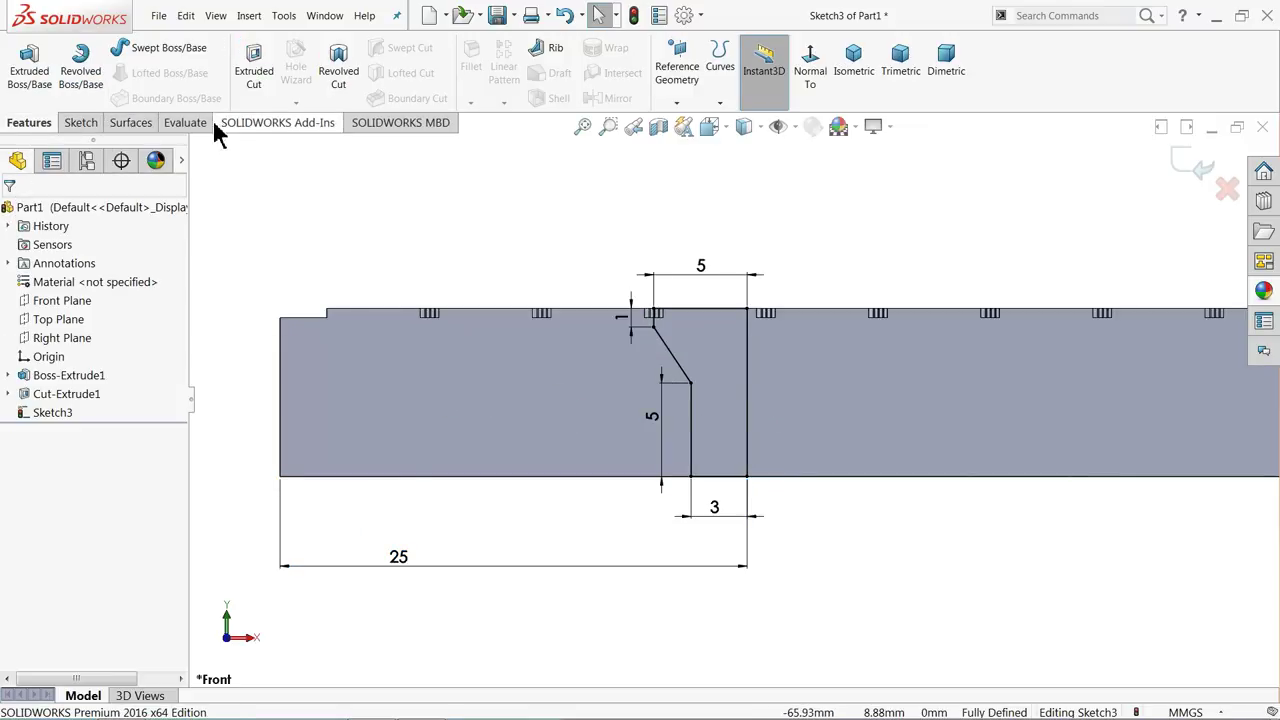
Revolve-cut Sketch3 360° about its vertical line to create the countersunk hole Cut-Revolve1
click(336, 80)
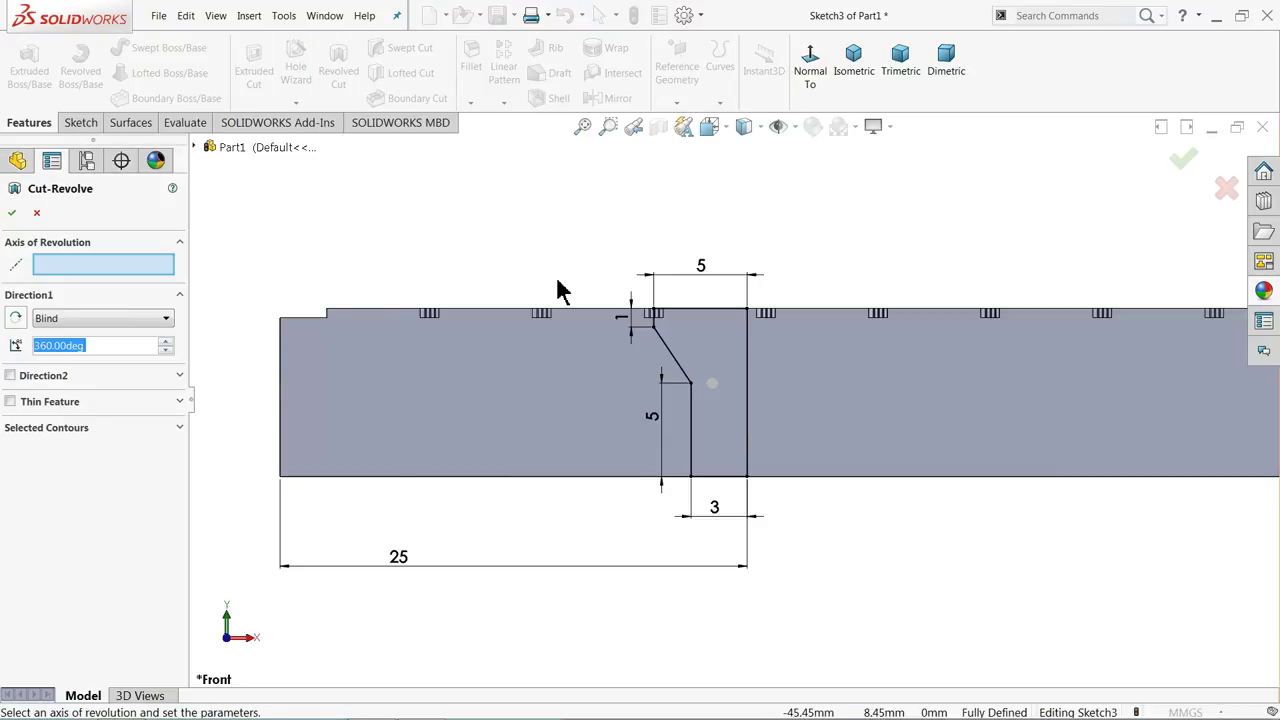
click(750, 403)
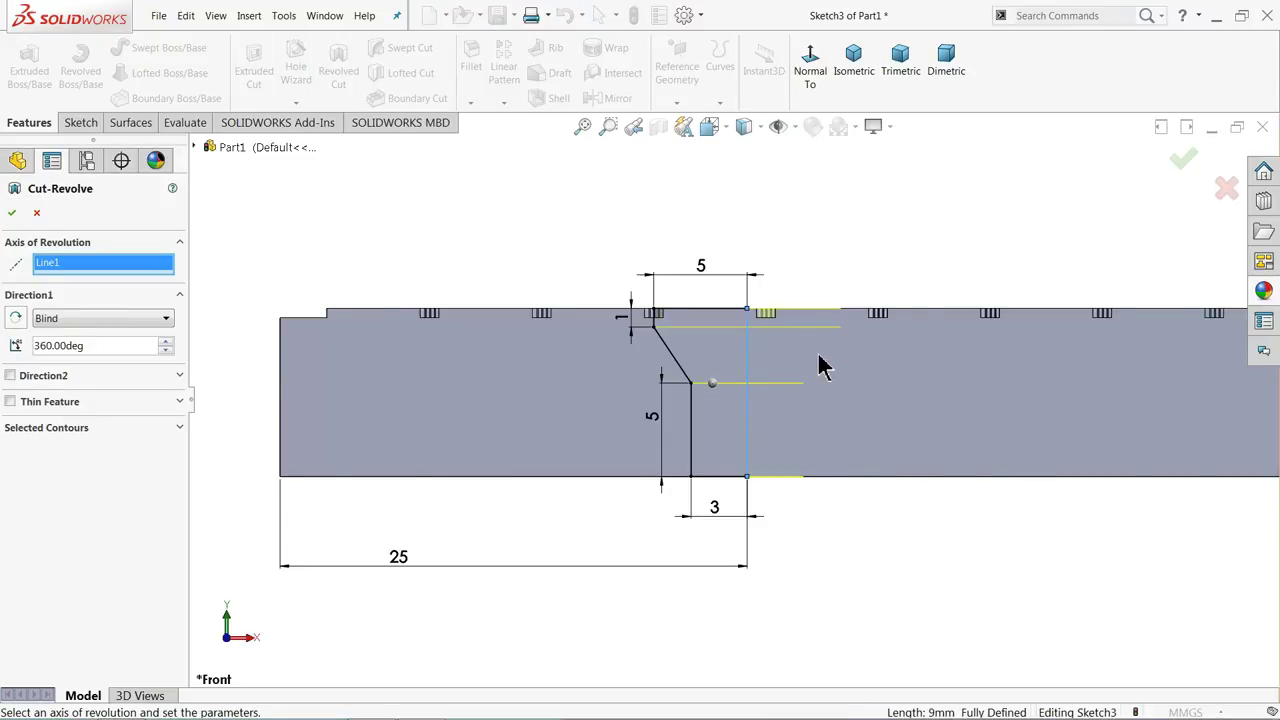
scroll(828, 278, down, 2)
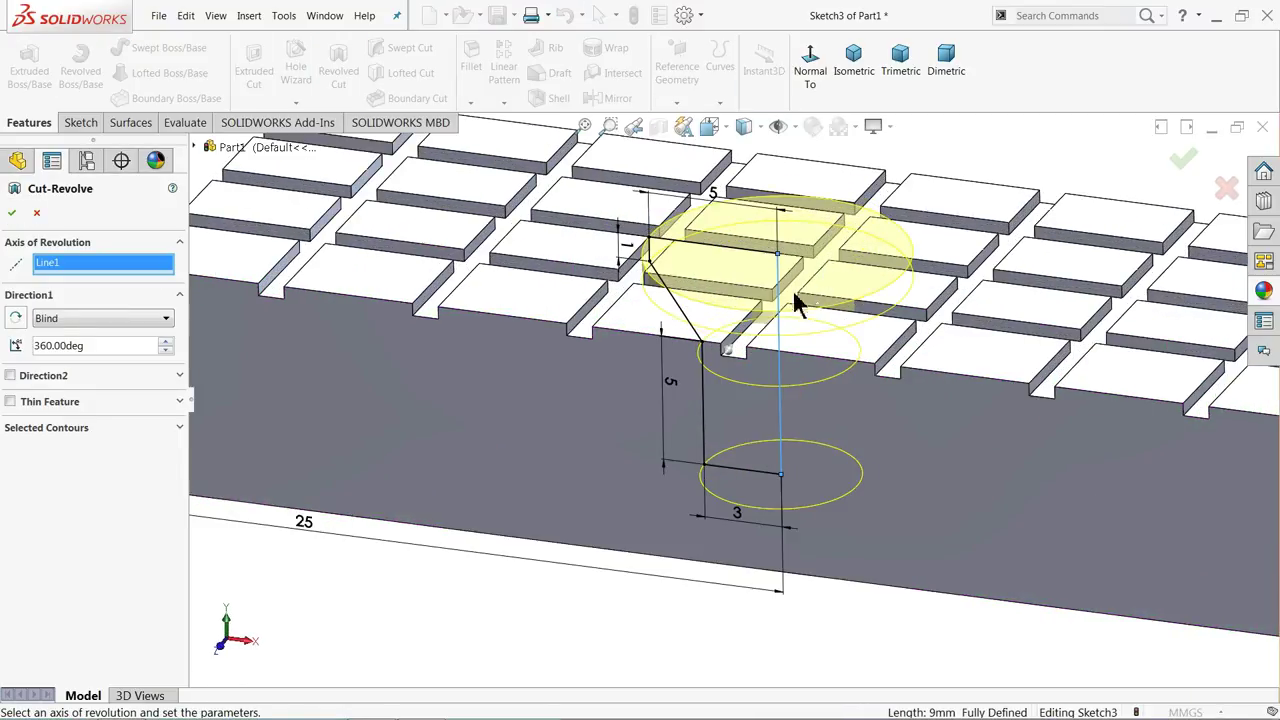
click(12, 214)
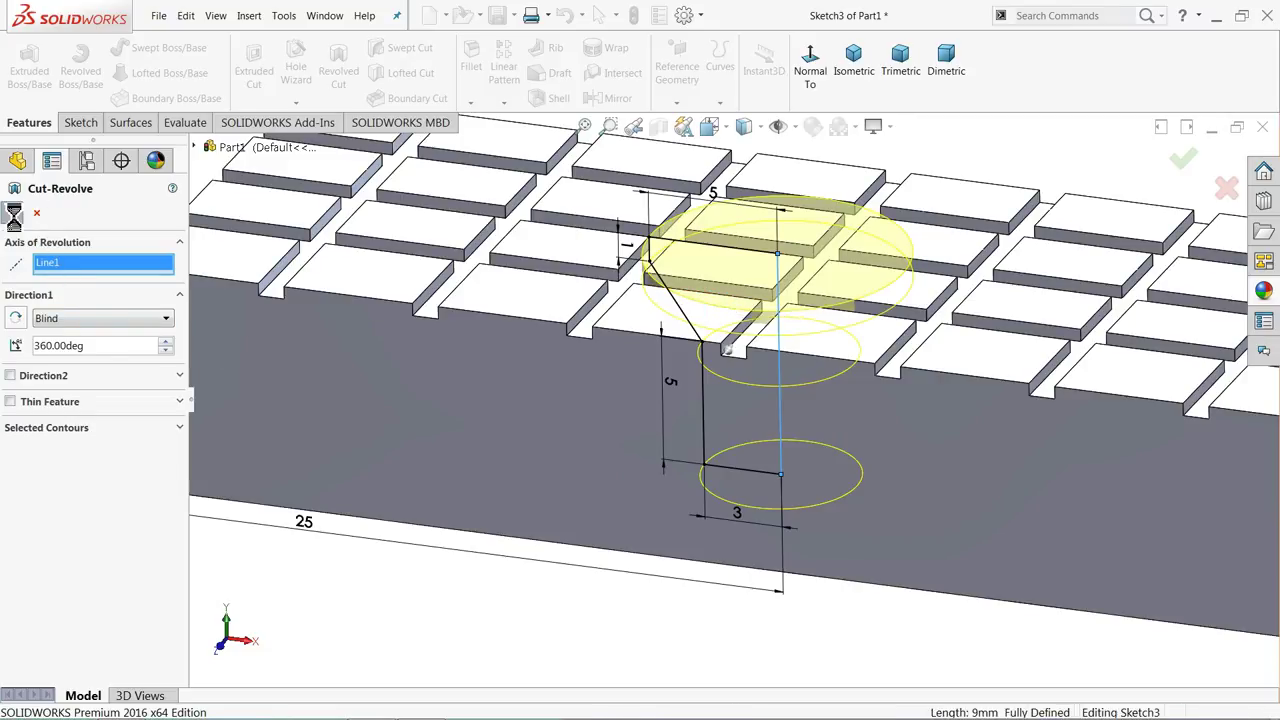
click(950, 152)
scroll(894, 234, up, 2)
mouse_move(894, 234)
middle_down()
mouse_move(831, 460)
mouse_move(788, 407)
mouse_move(754, 292)
mouse_move(834, 237)
mouse_move(806, 243)
mouse_move(834, 288)
middle_up()
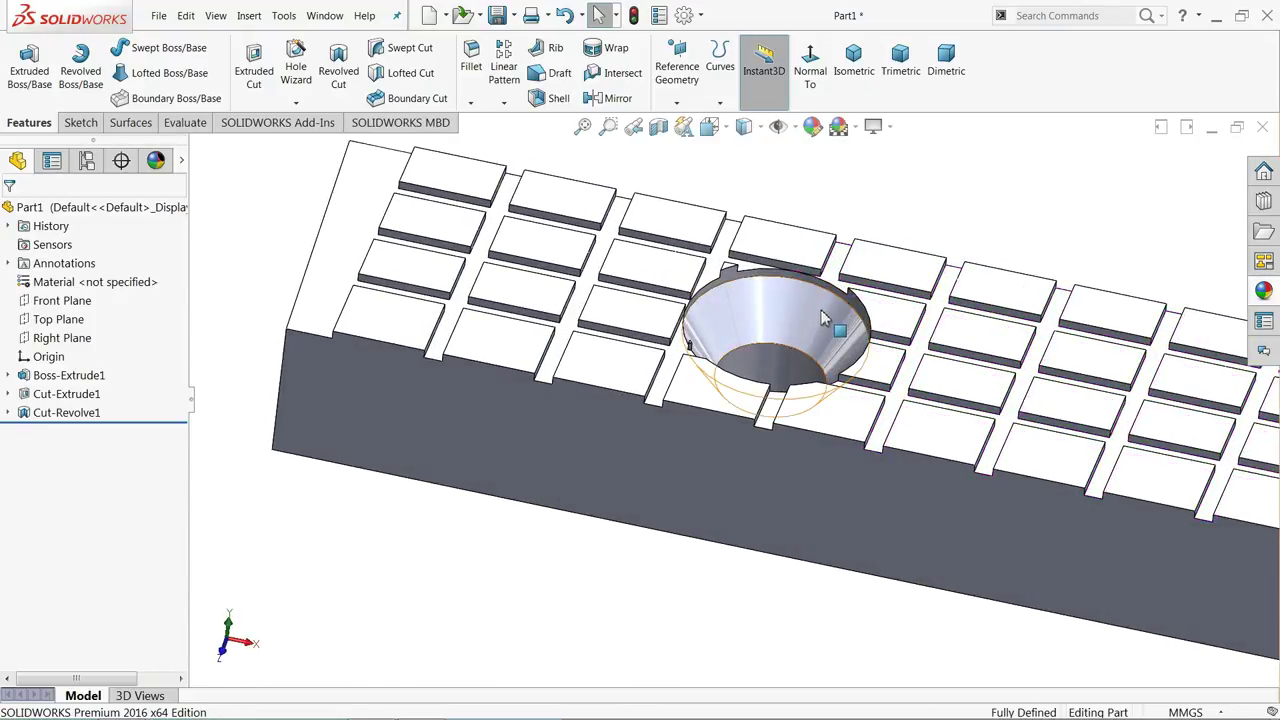
scroll(834, 300, up, 5)
Mirror Cut-Revolve1 about the Right Plane to add the second countersunk hole
scroll(1120, 475, down, 1)
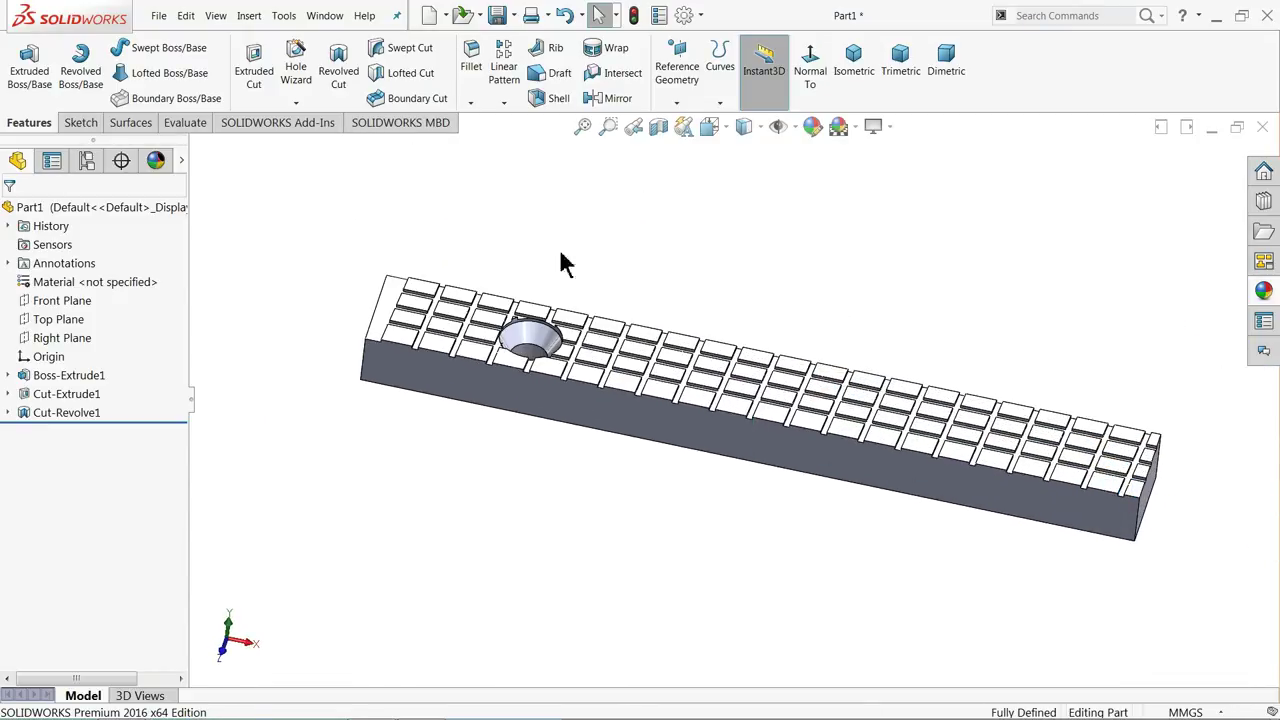
click(74, 340)
click(607, 98)
click(196, 147)
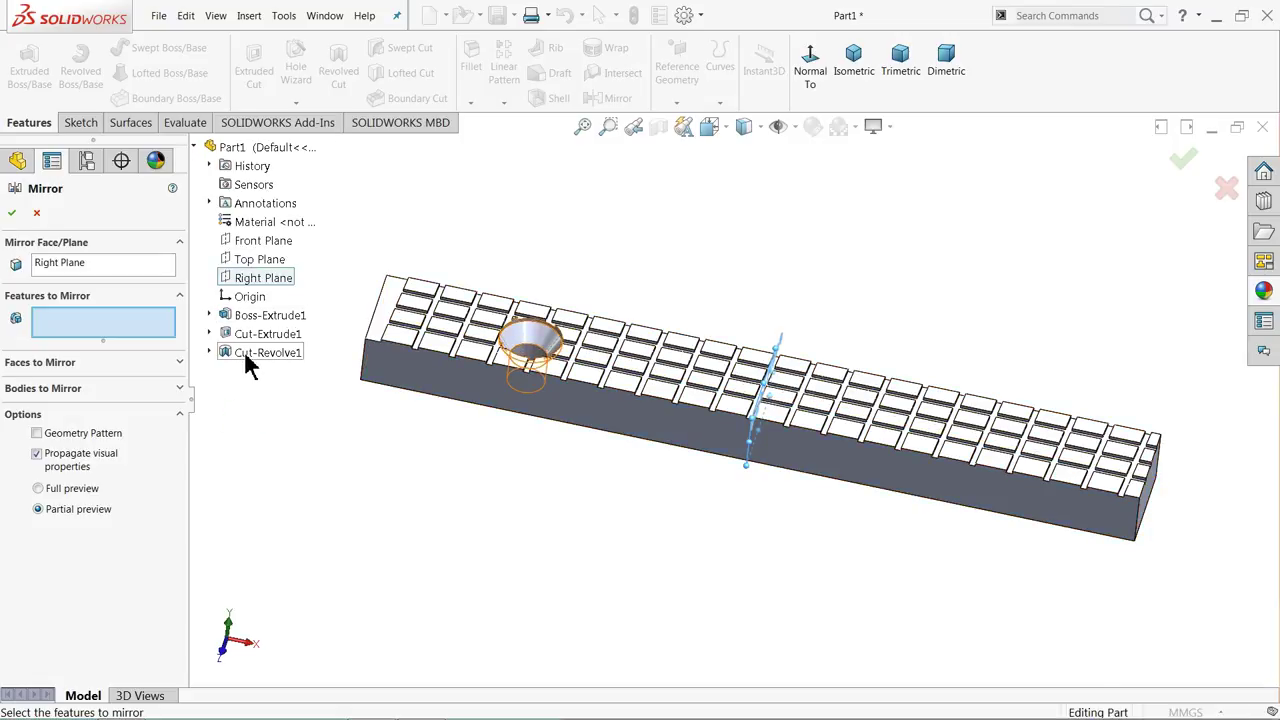
click(248, 356)
scroll(905, 412, down, 2)
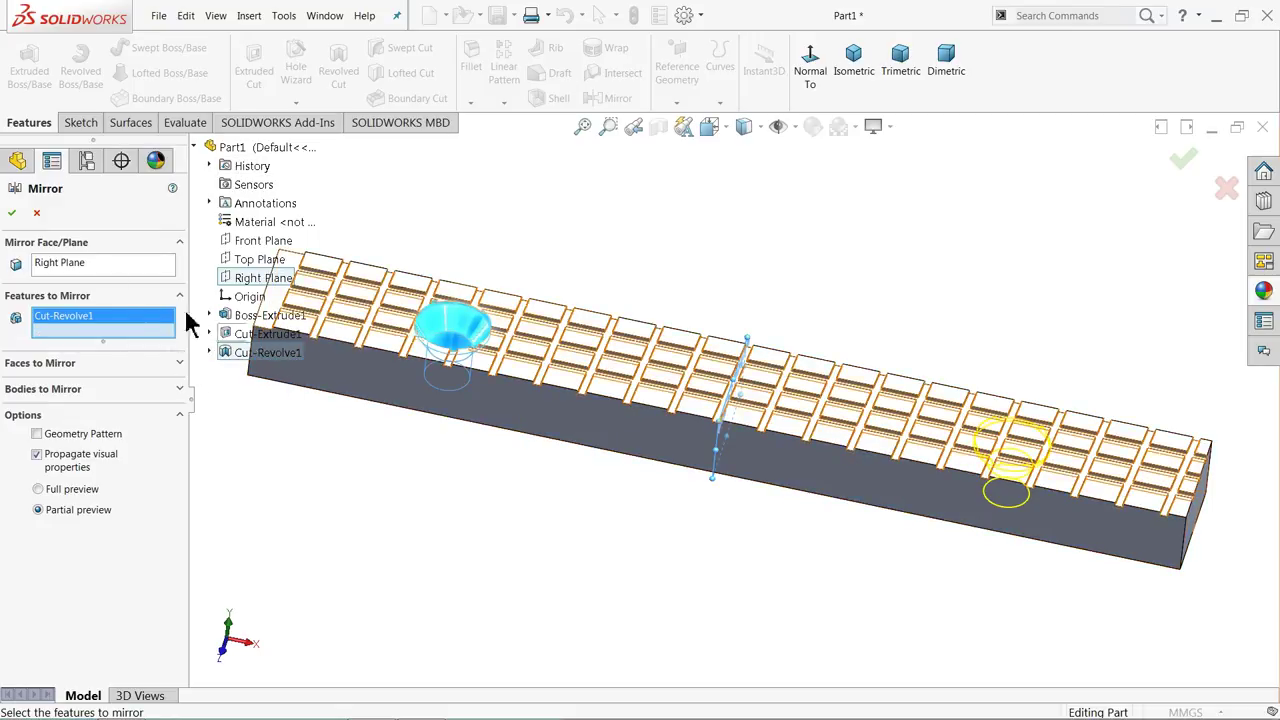
click(12, 212)
middle_drag(553, 258, 537, 405)
mouse_move(530, 246)
middle_down()
mouse_move(534, 232)
mouse_move(542, 241)
middle_up()
key(Escape)
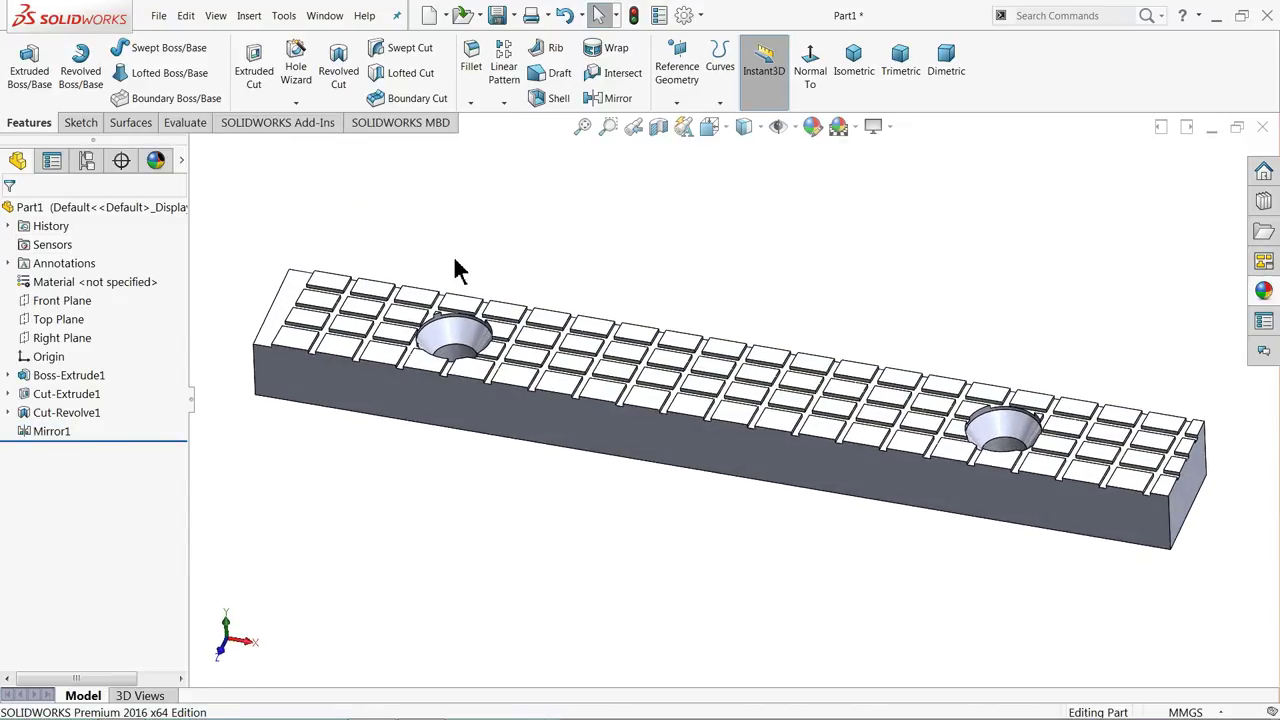
Start a 0.3 mm fillet and select the bar's front, right end and left end faces
click(476, 88)
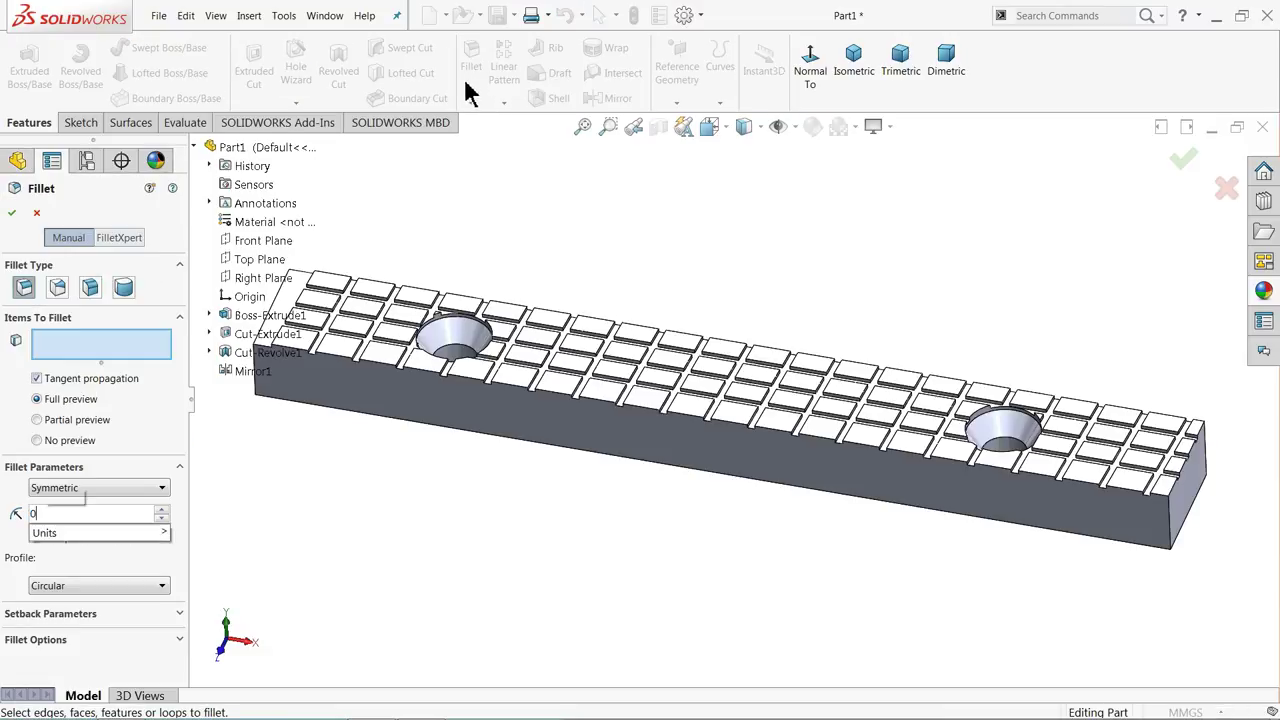
scroll(660, 400, up, 2)
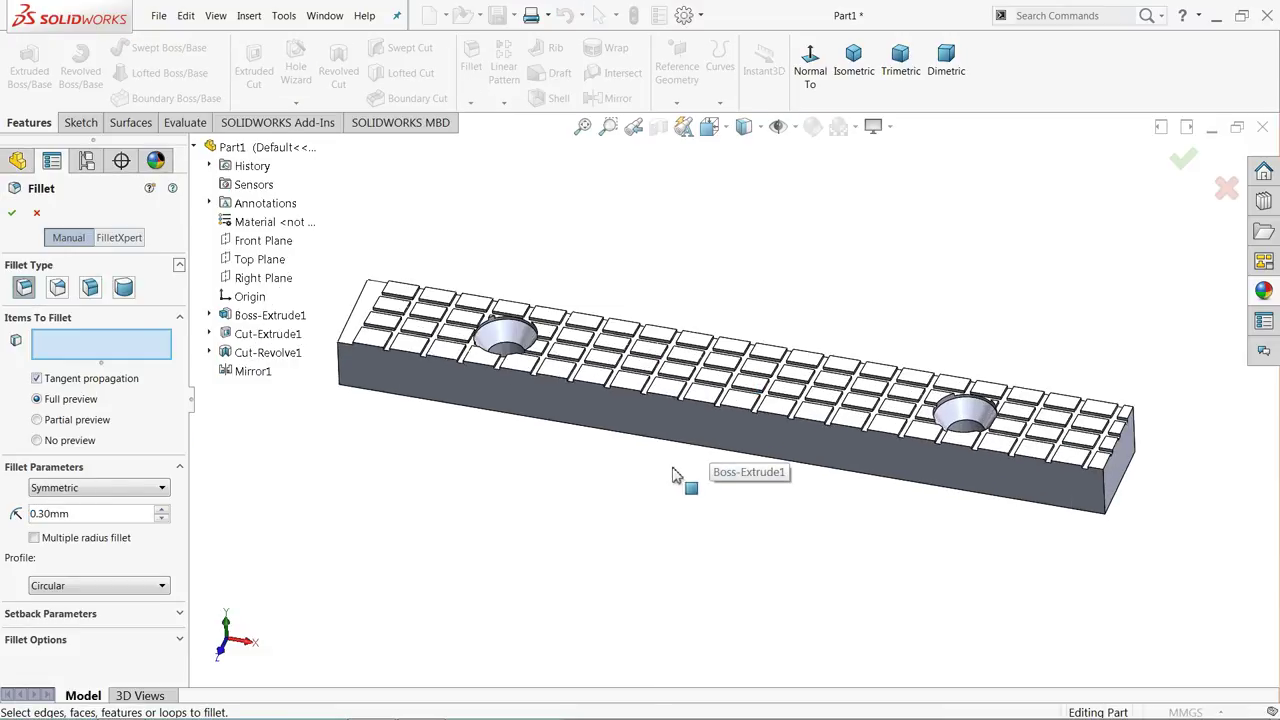
click(710, 440)
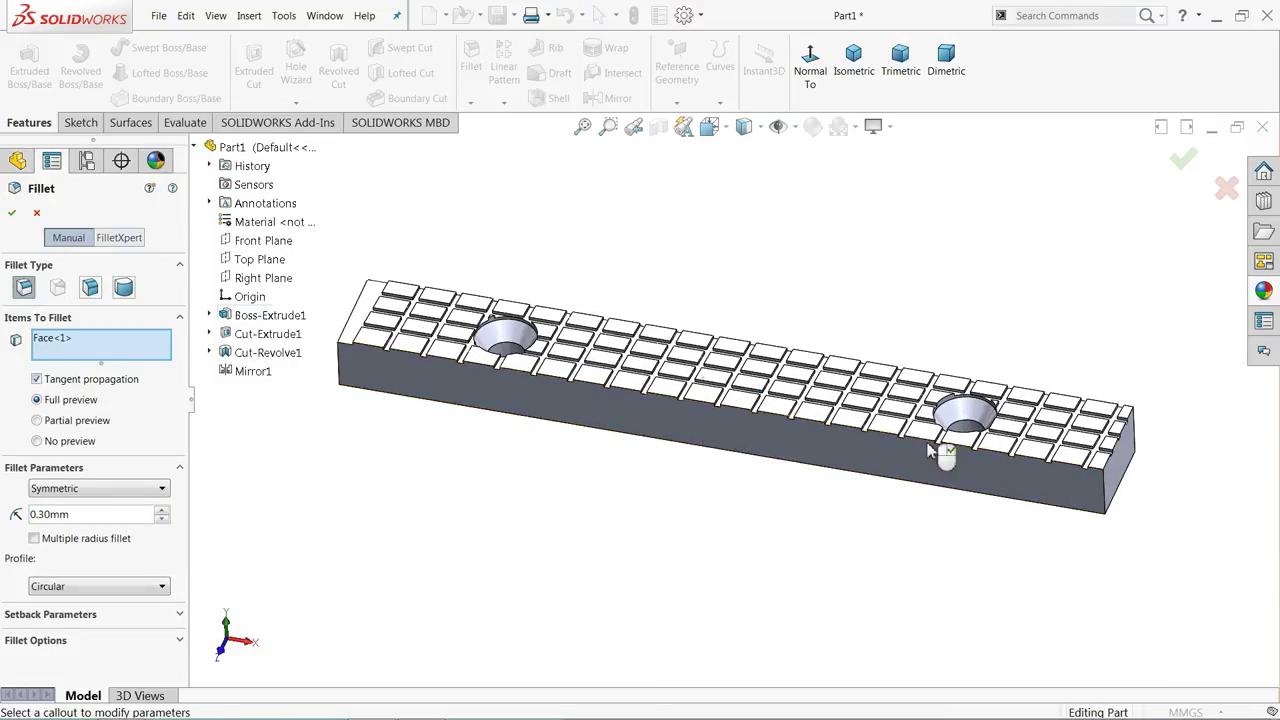
click(1116, 462)
scroll(715, 455, up, 3)
middle_drag(707, 460, 775, 448)
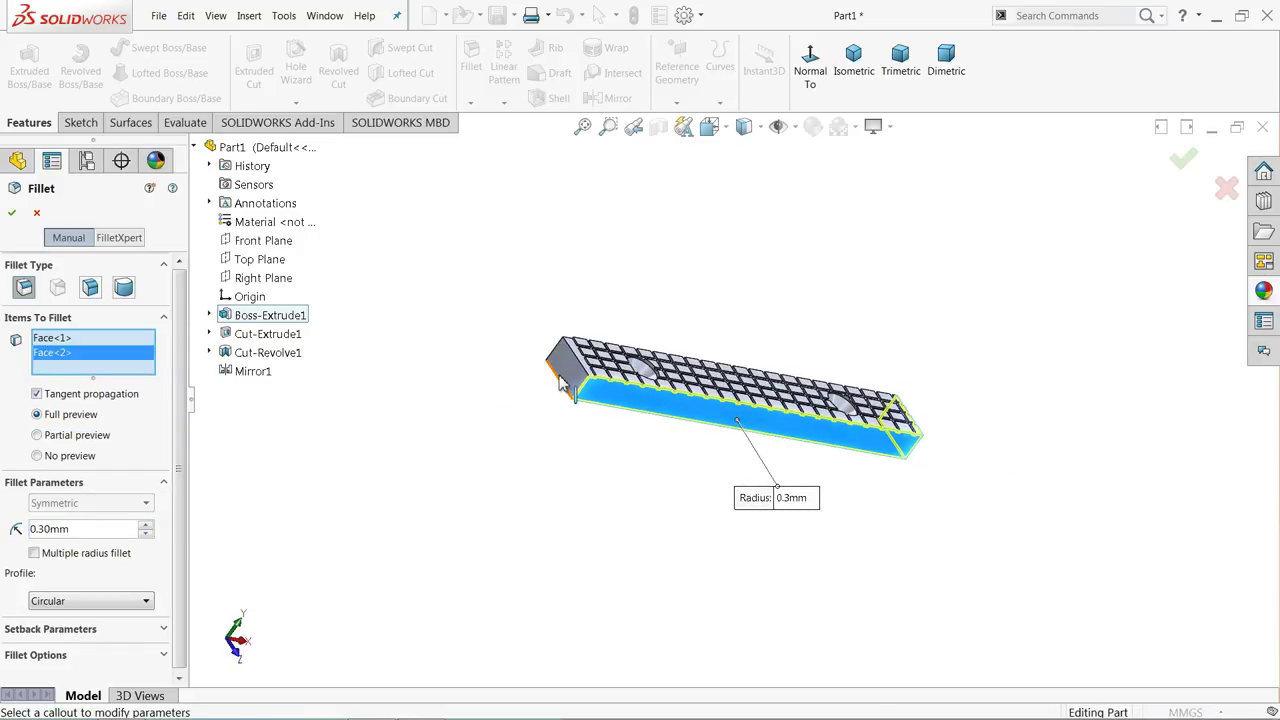
click(572, 378)
Add the remaining outer faces from end-on and underside views to complete Fillet1
middle_drag(615, 338, 705, 520)
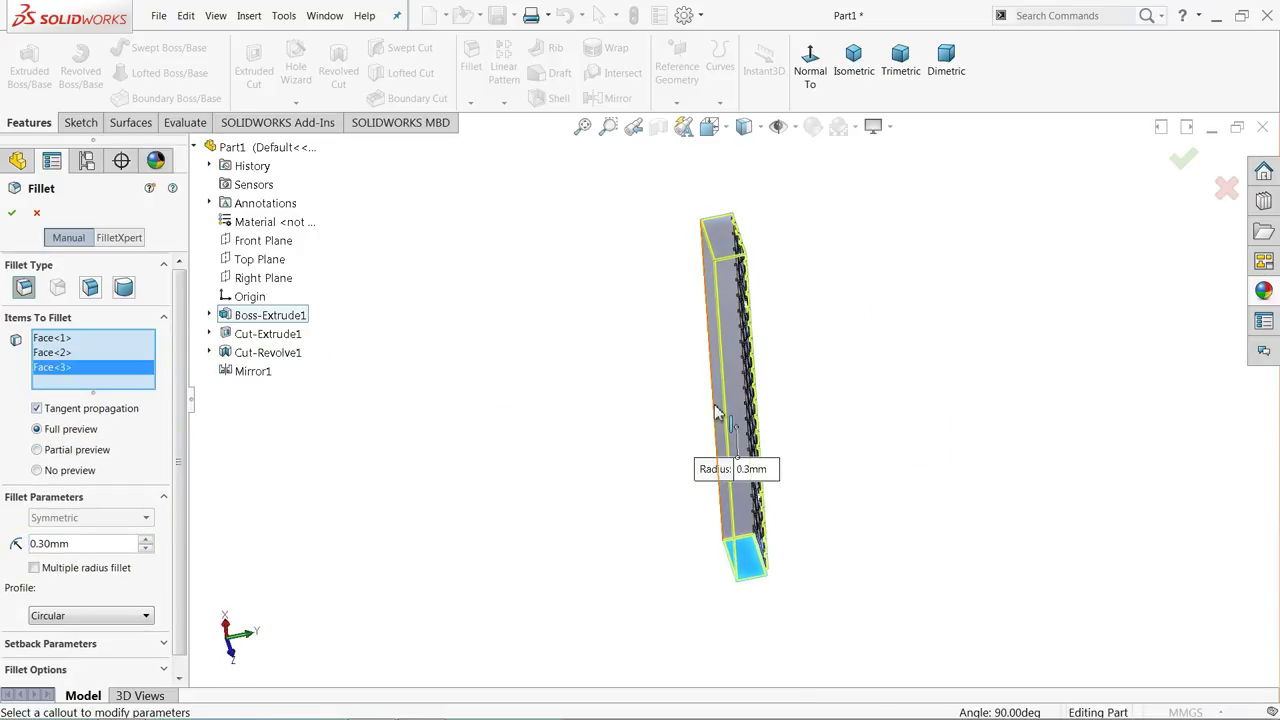
click(770, 418)
middle_drag(770, 418, 672, 307)
scroll(672, 307, down, 3)
click(702, 422)
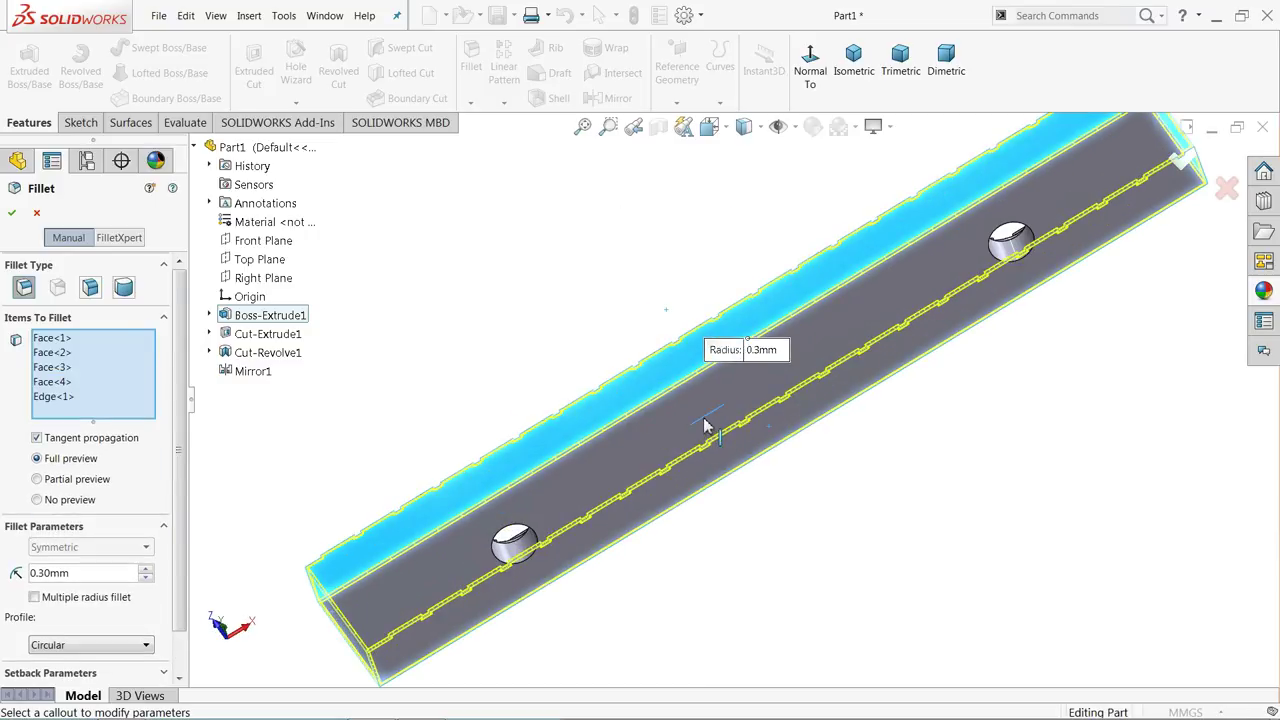
click(707, 422)
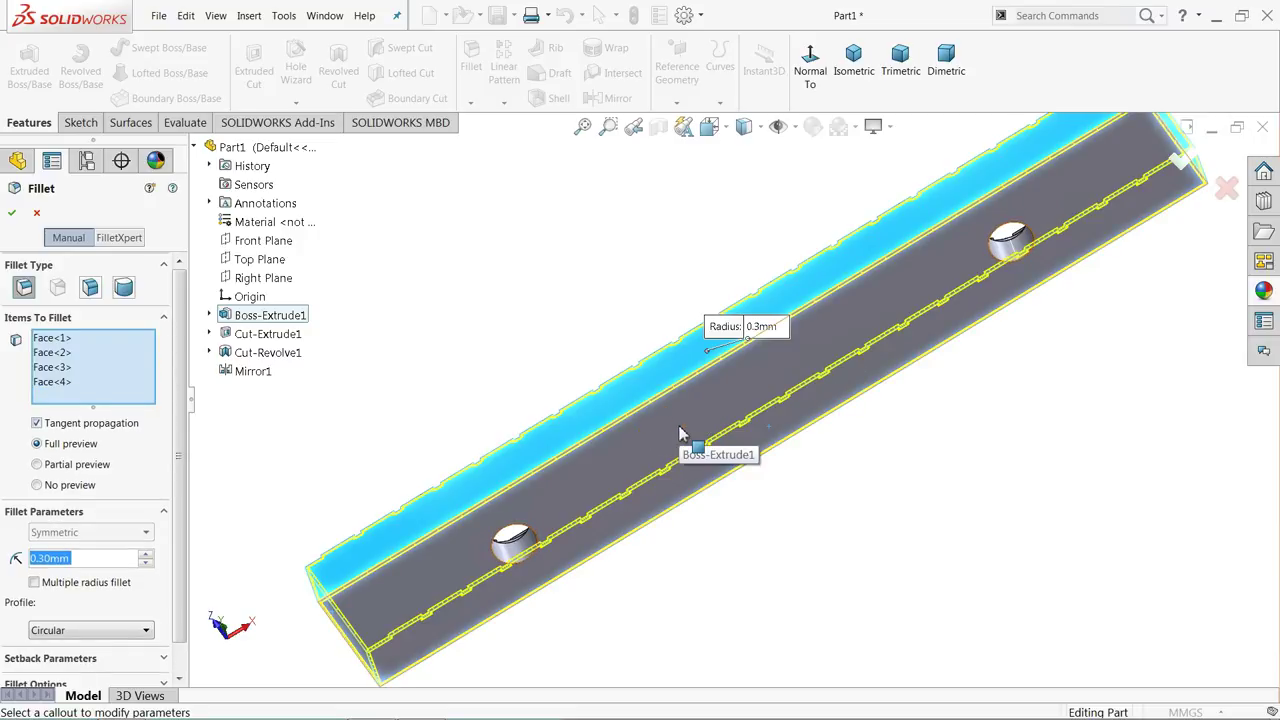
click(684, 433)
middle_drag(613, 275, 727, 510)
scroll(775, 402, down, 2)
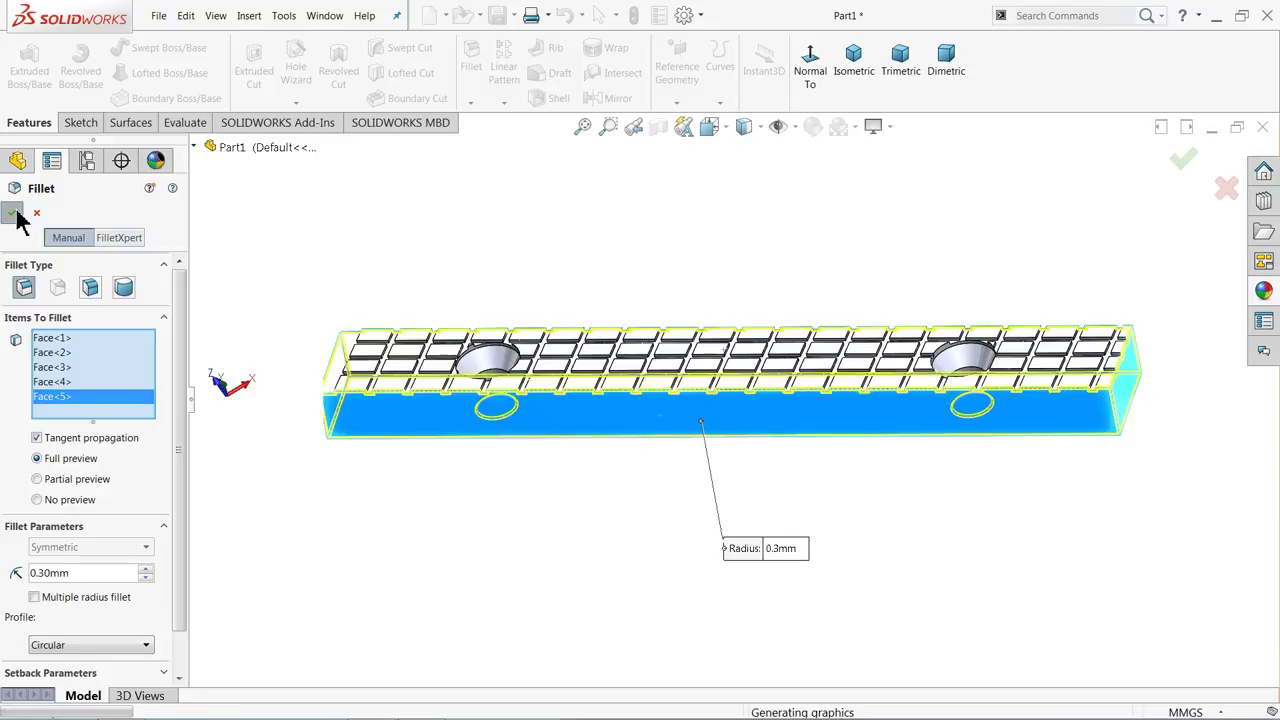
key(ctrl+7)
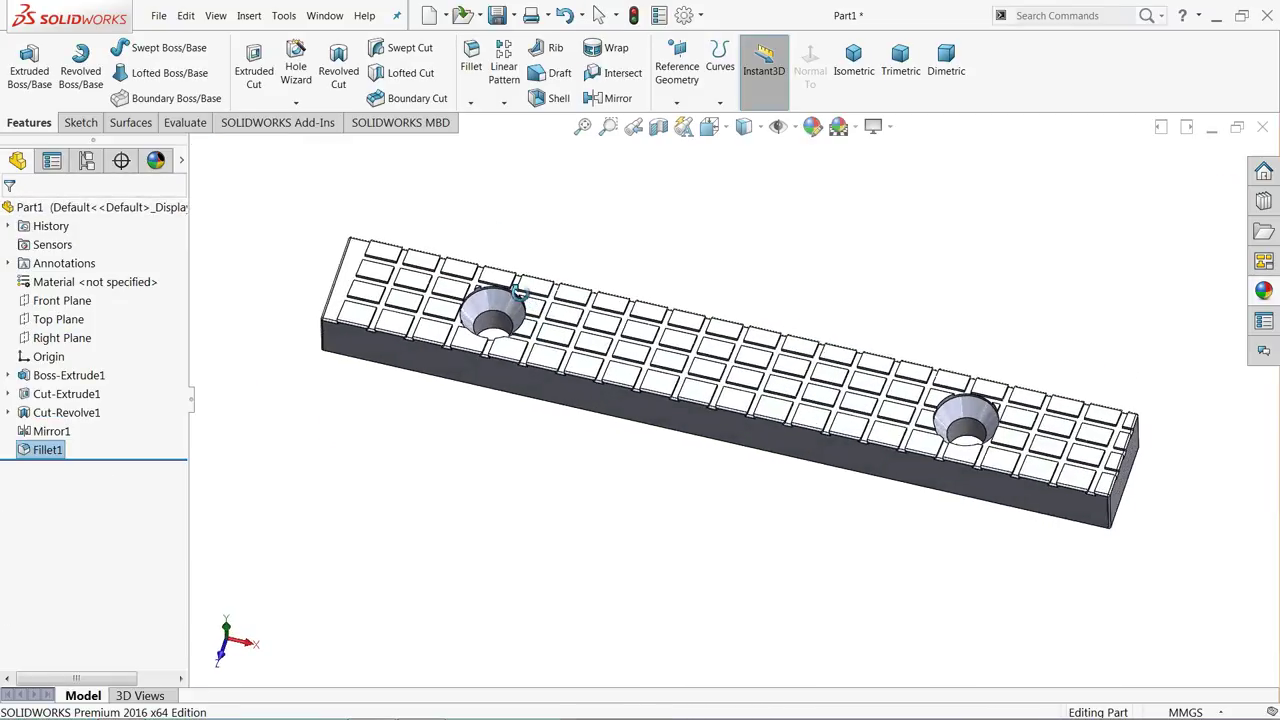
Apply the Metal > Steel brushed steel appearance to the whole part
click(91, 208)
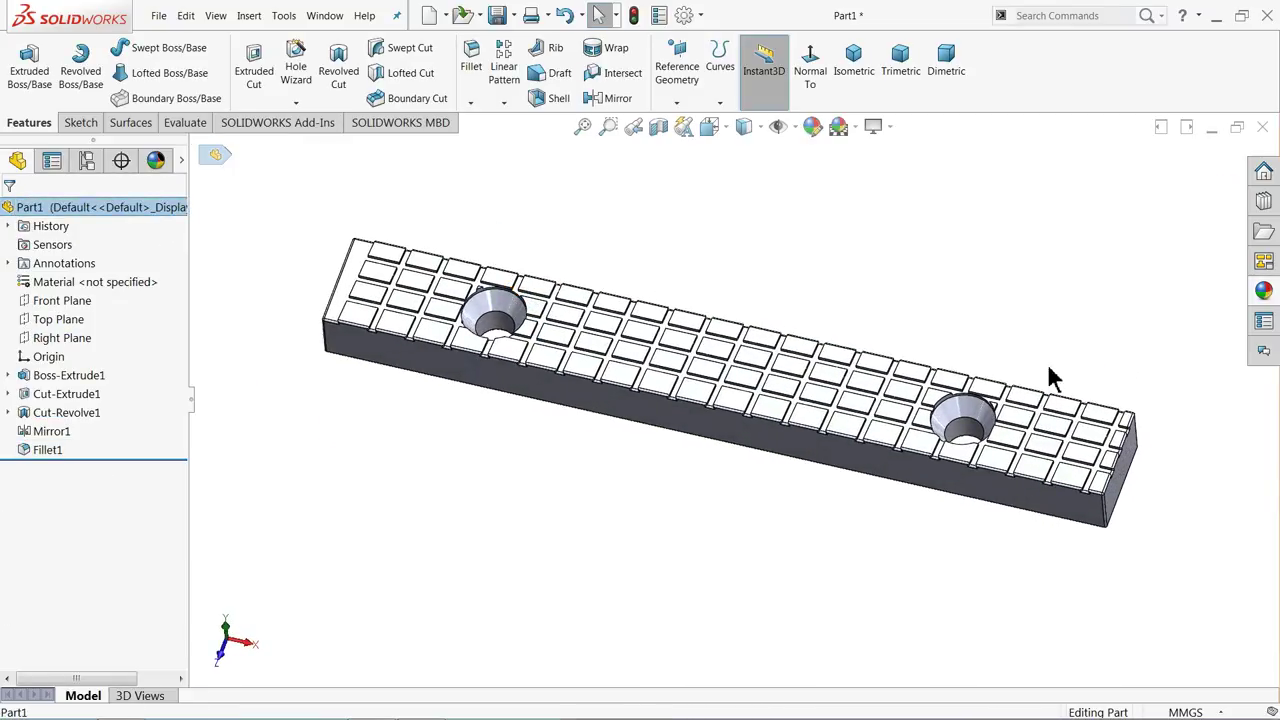
click(1263, 291)
scroll(1110, 215, up, 2)
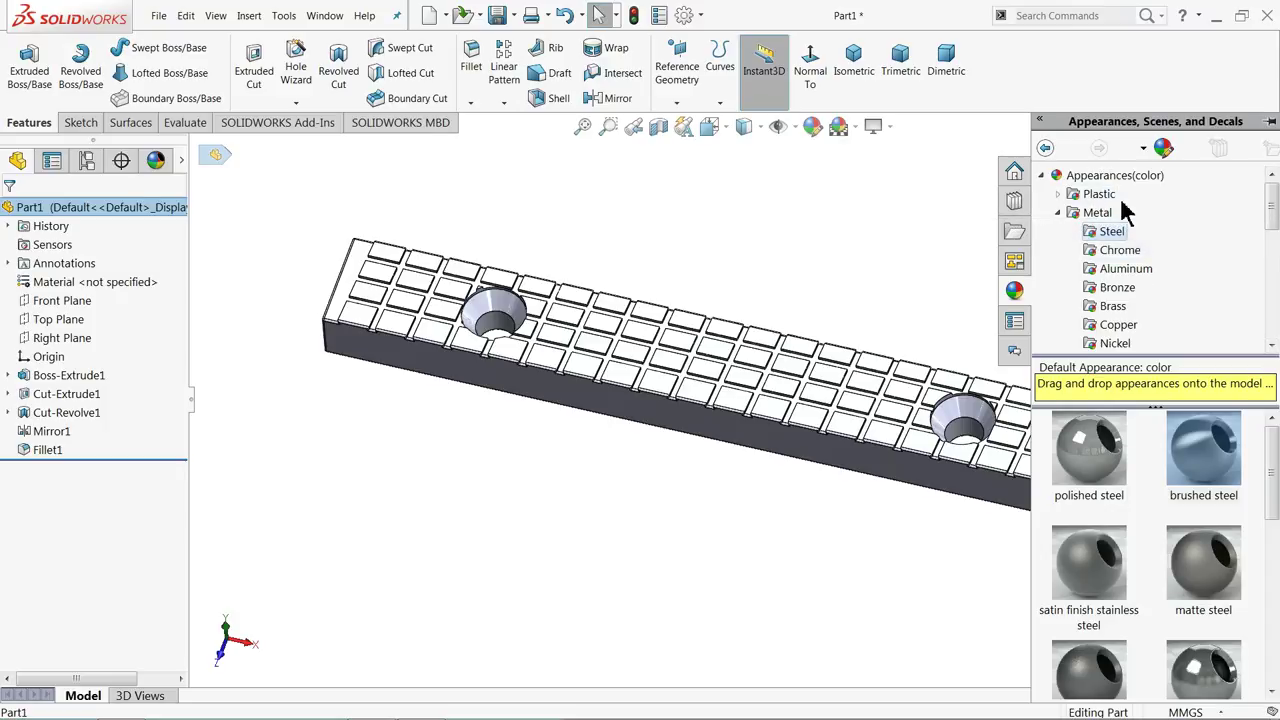
click(1238, 467)
key(ctrl+7)
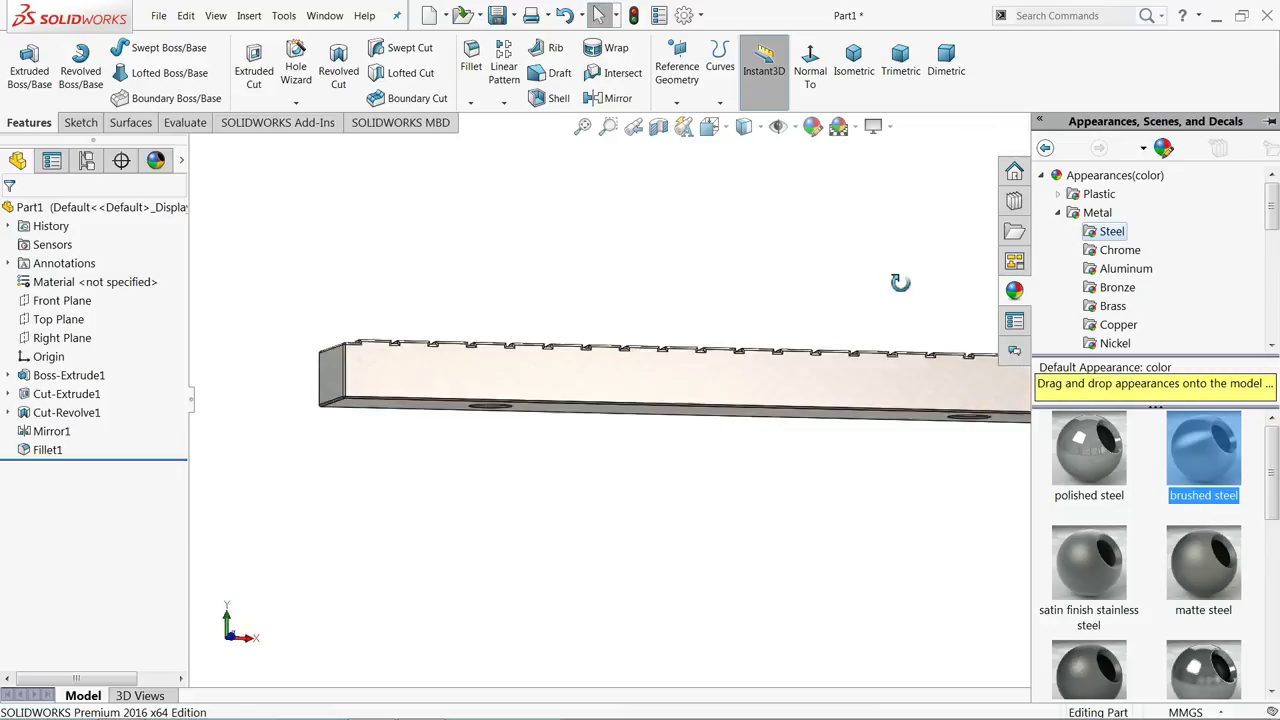
middle_drag(812, 362, 804, 391)
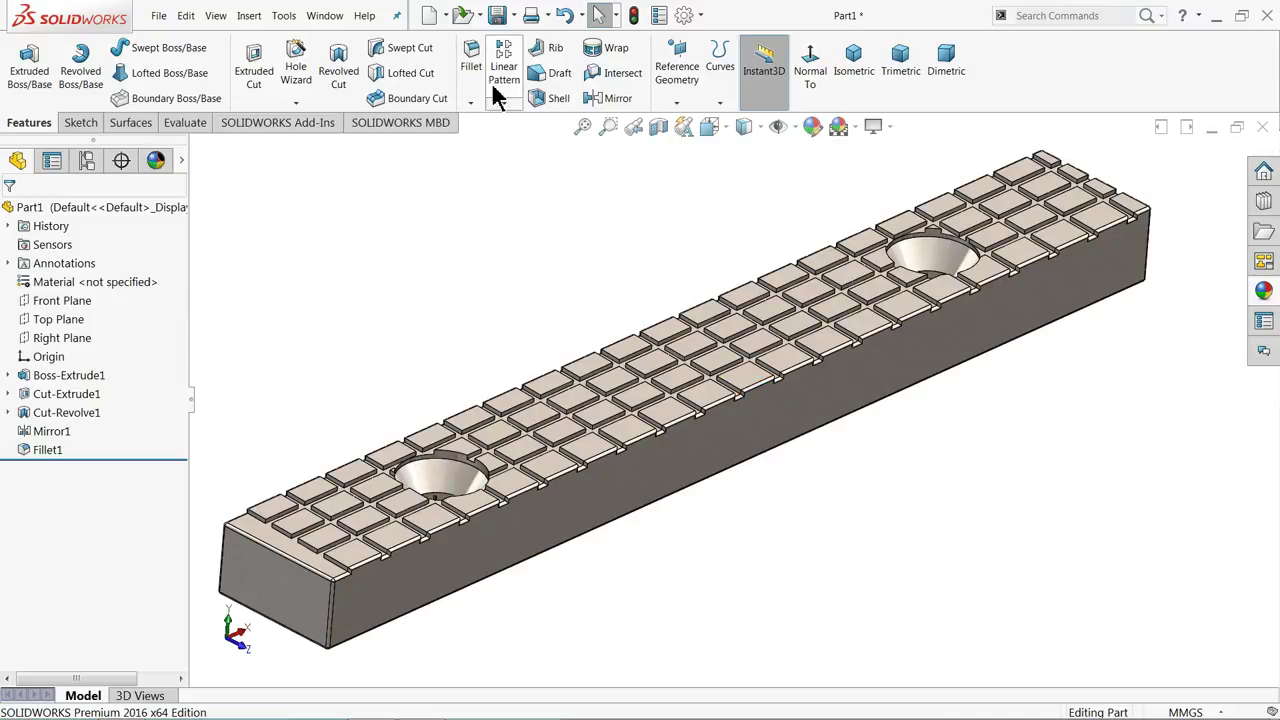
Save the part with the file name 9.Jaw in the Bench Vise files folder
click(498, 24)
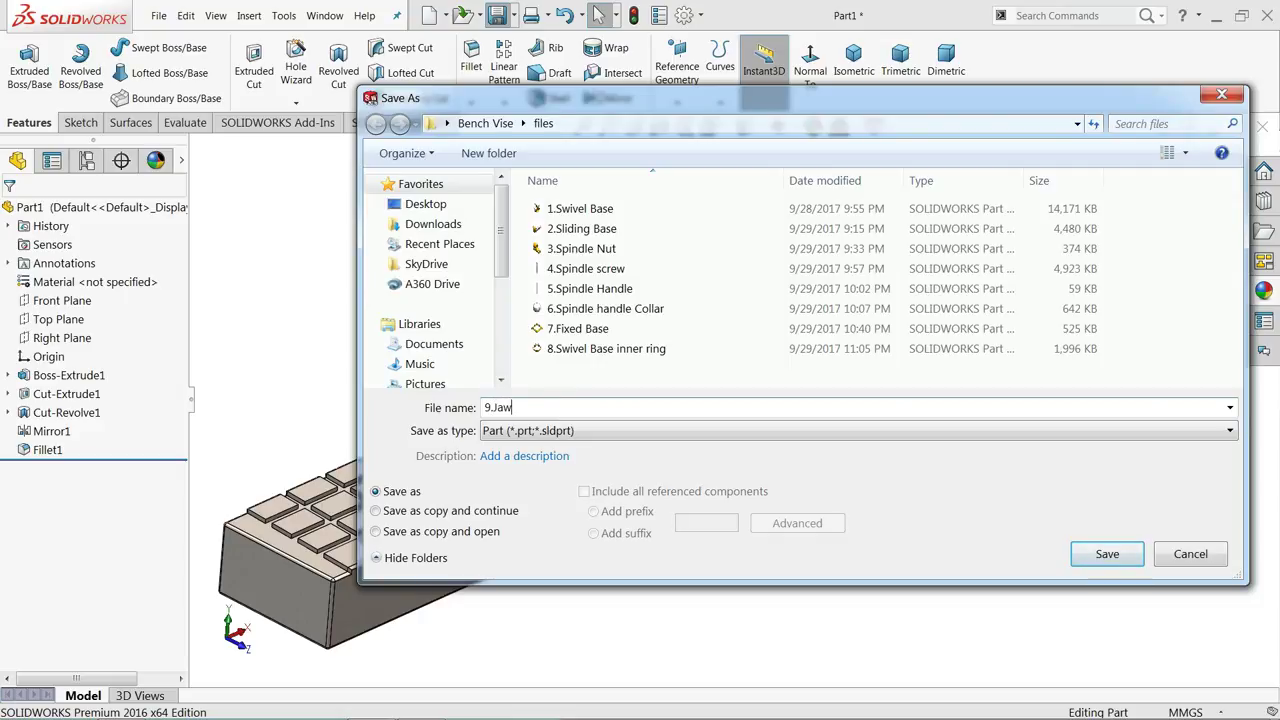
text(9.Jaw)
click(1107, 554)
middle_drag(603, 303, 560, 360)
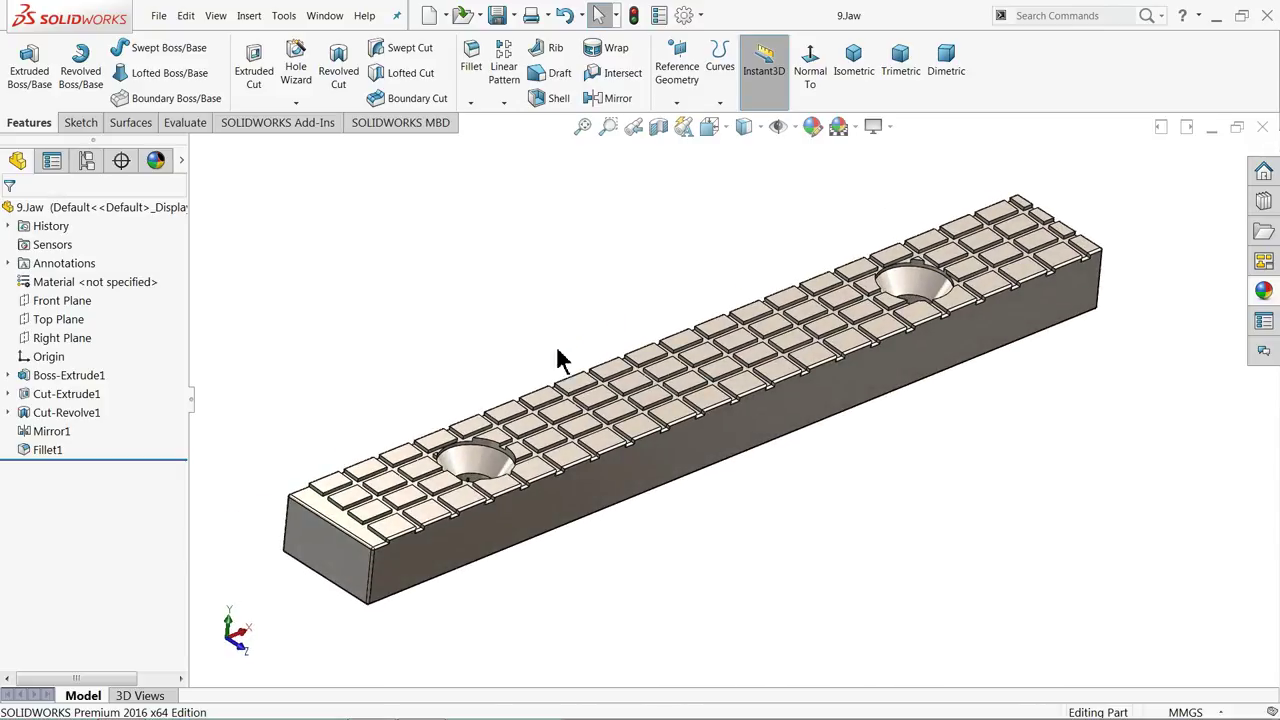
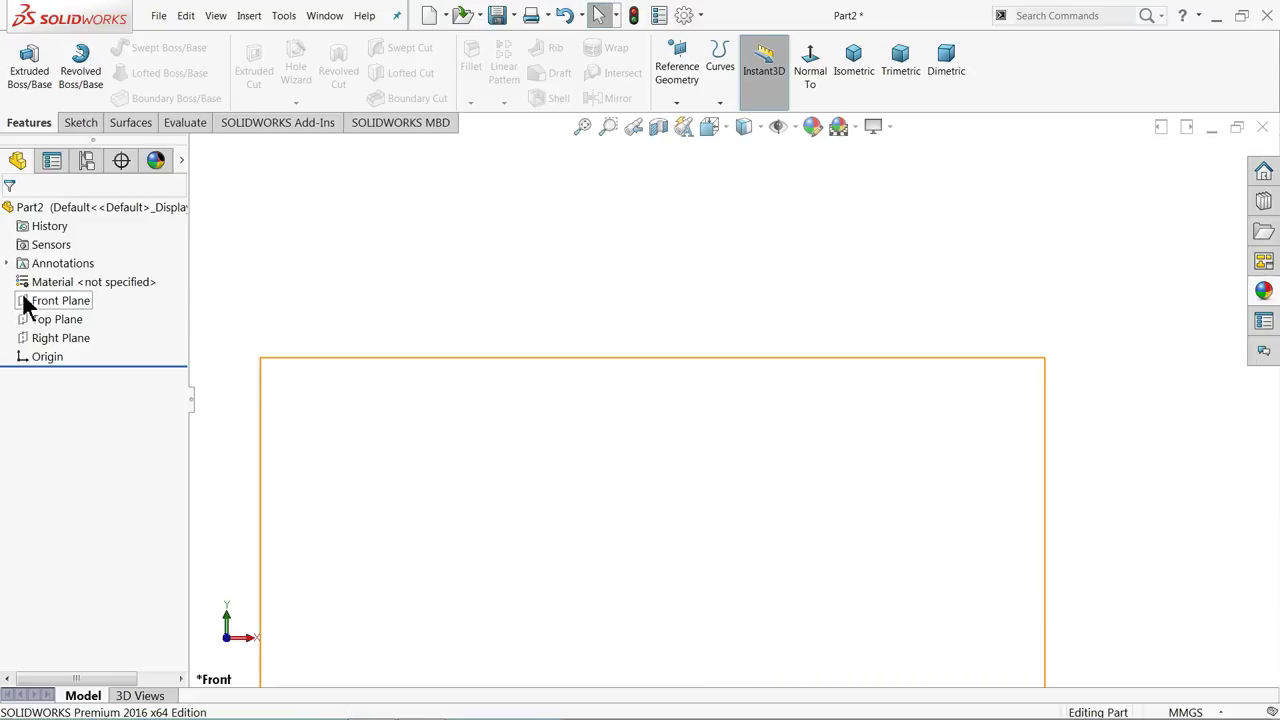
Start a new sketch on the Front Plane with the Line tool
click(27, 301)
click(34, 278)
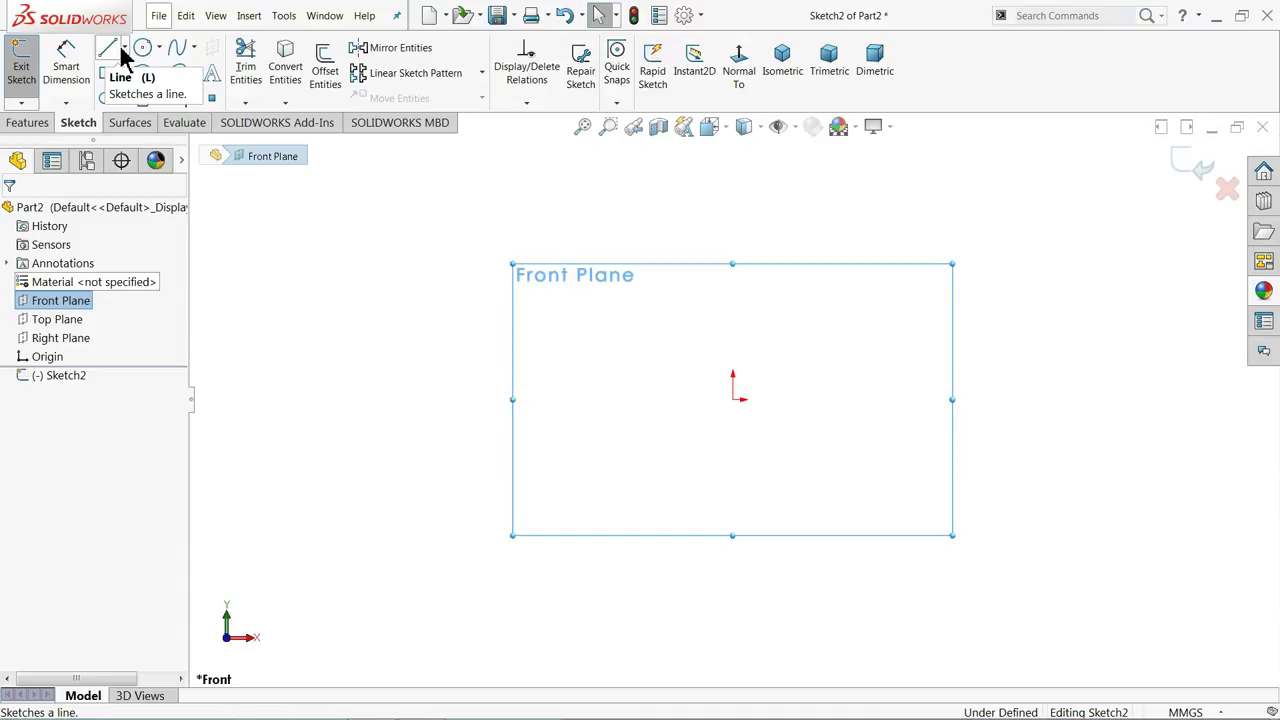
click(119, 58)
scroll(786, 322, down, 3)
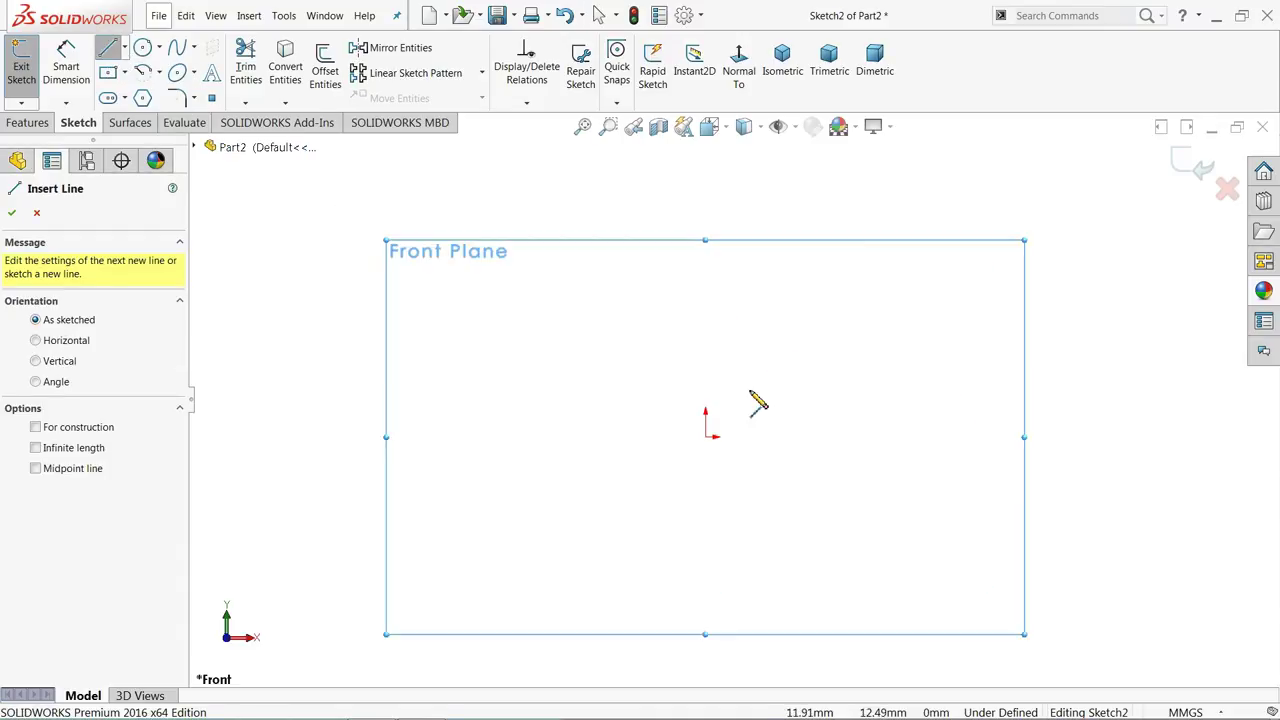
Draw alternating vertical risers and horizontal treads climbing up from the origin
click(694, 448)
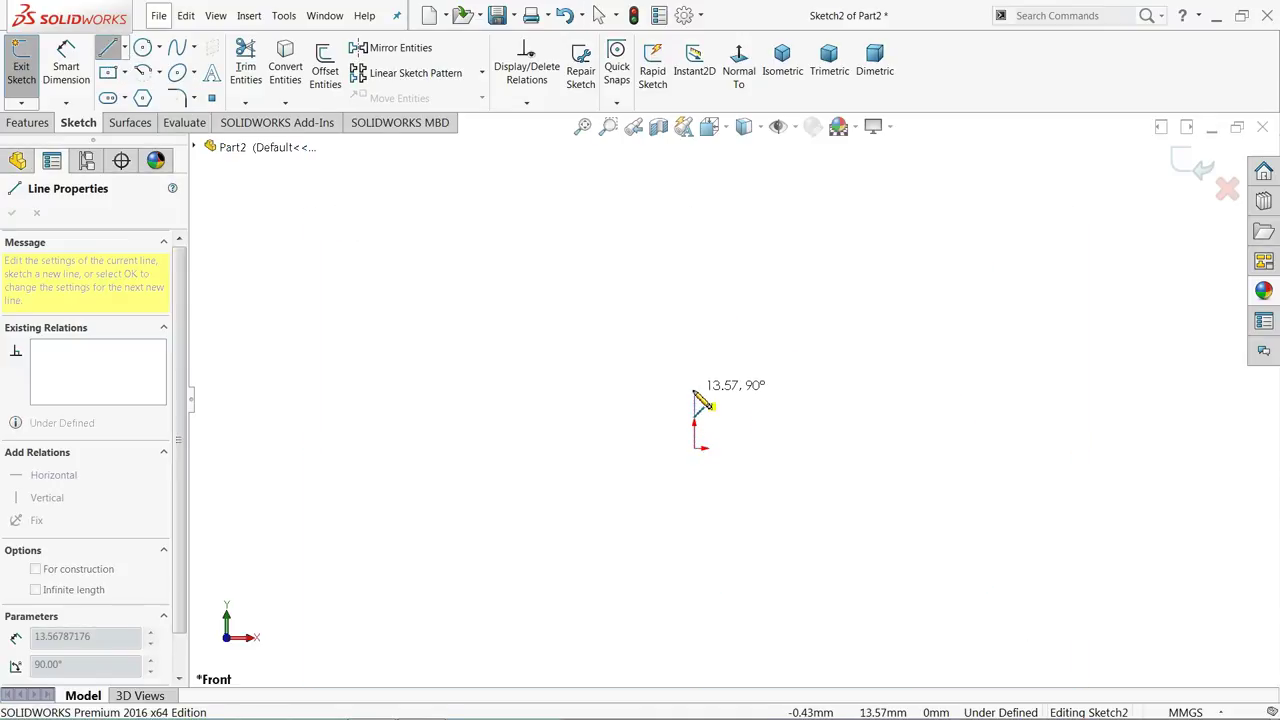
click(694, 376)
click(726, 376)
click(755, 316)
click(754, 251)
click(783, 251)
click(783, 197)
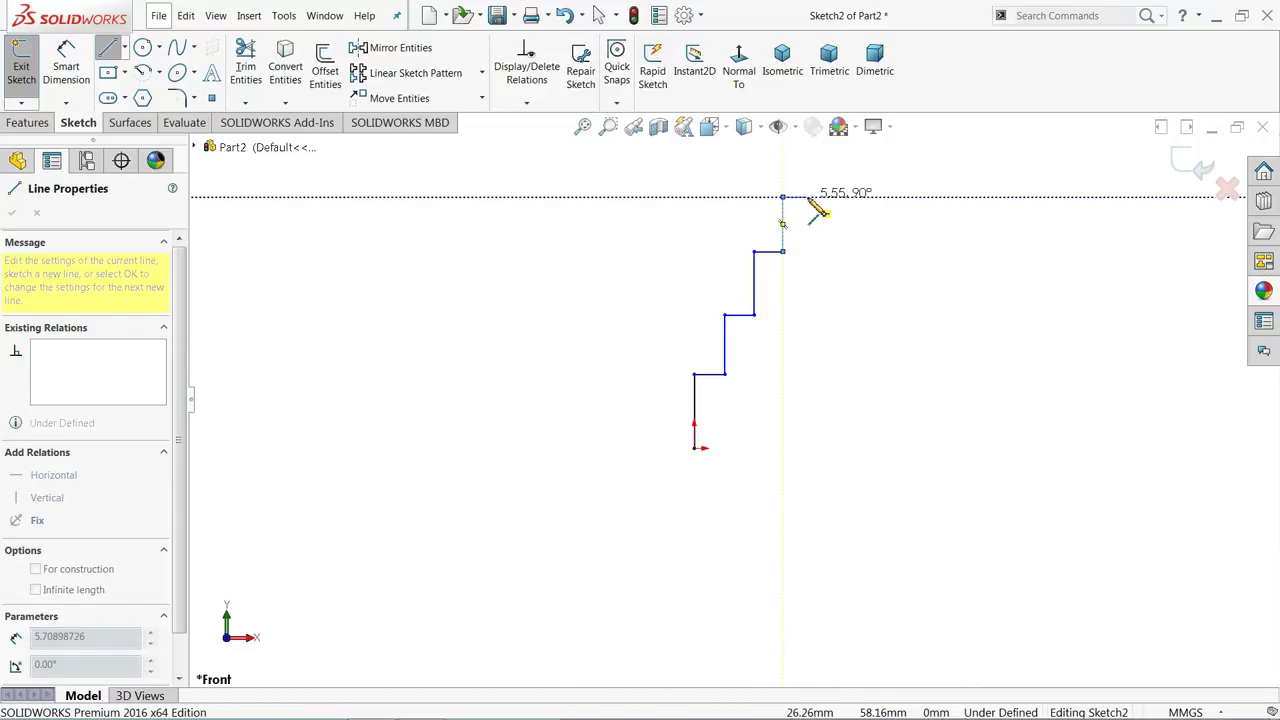
click(814, 197)
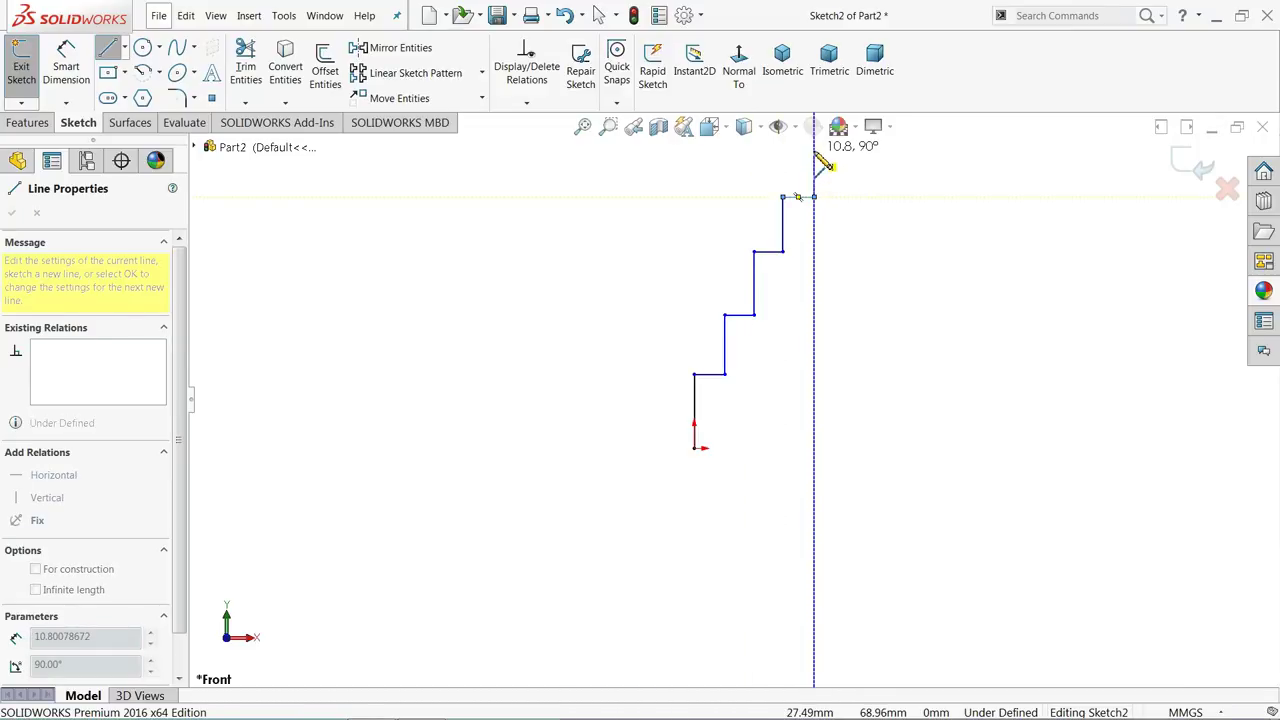
Finish the staircase with a tall vertical and a long horizontal top line running left
key(z)
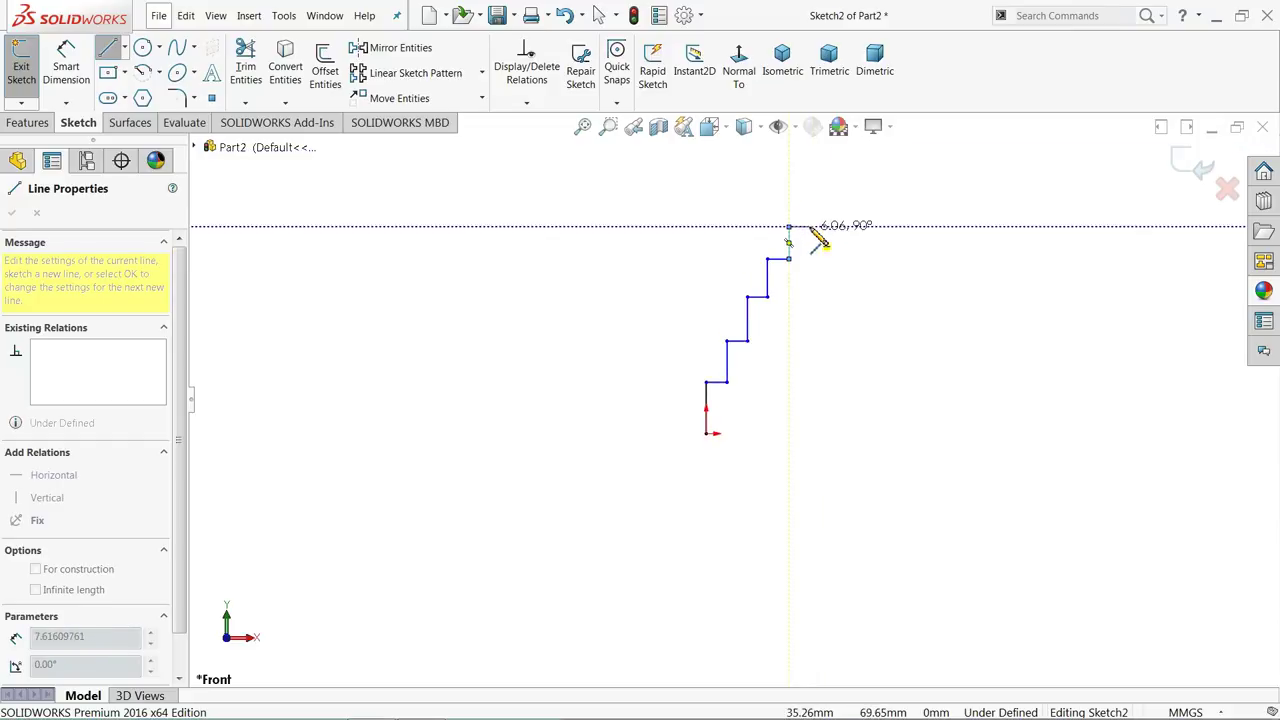
click(816, 228)
click(814, 227)
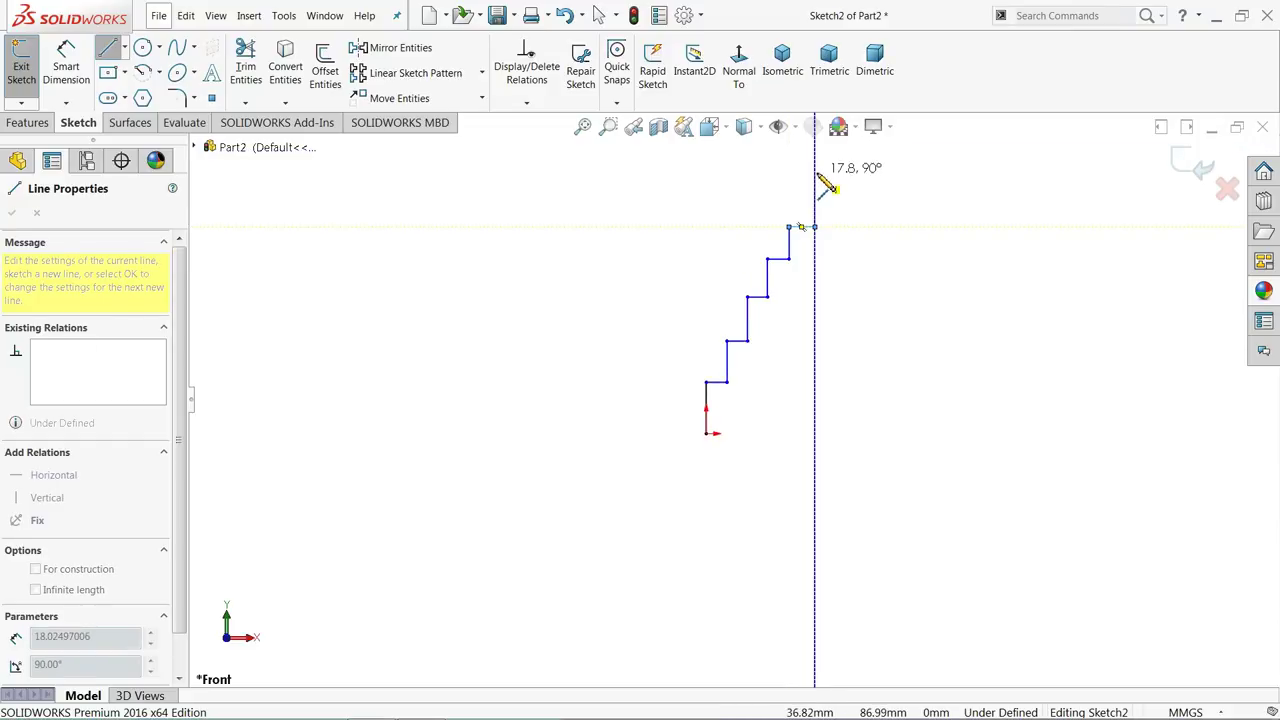
click(815, 160)
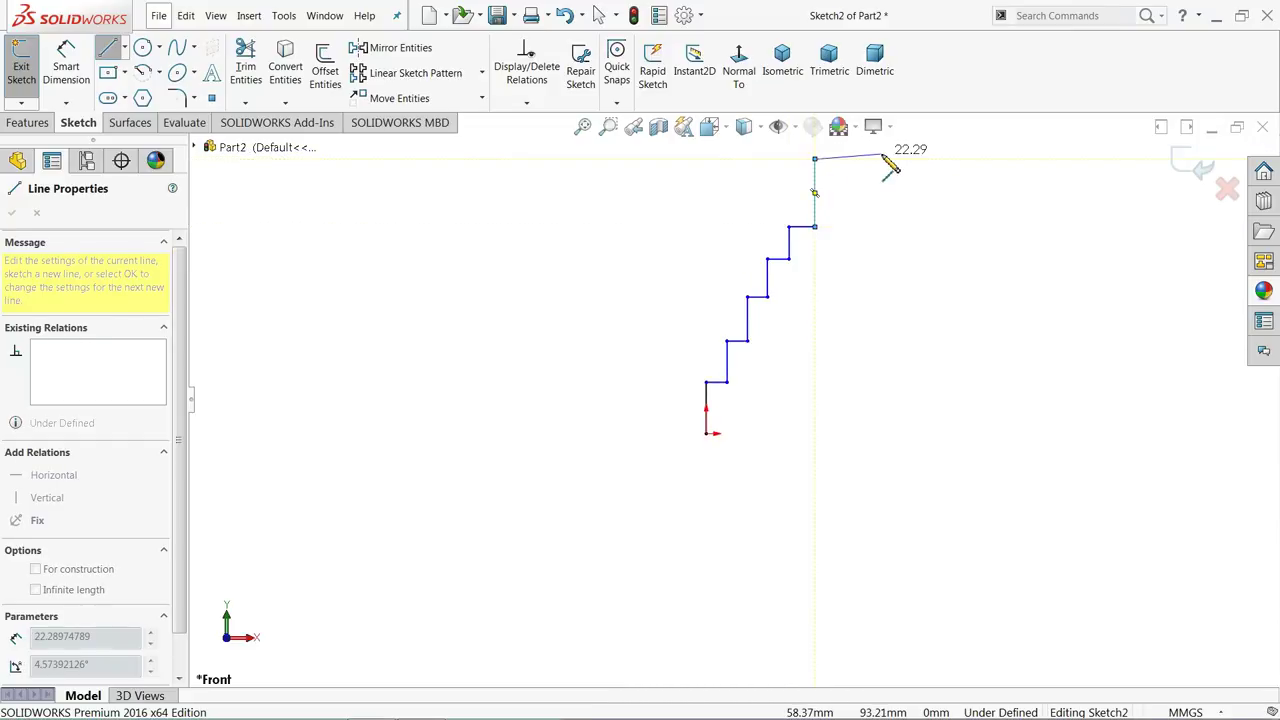
click(549, 160)
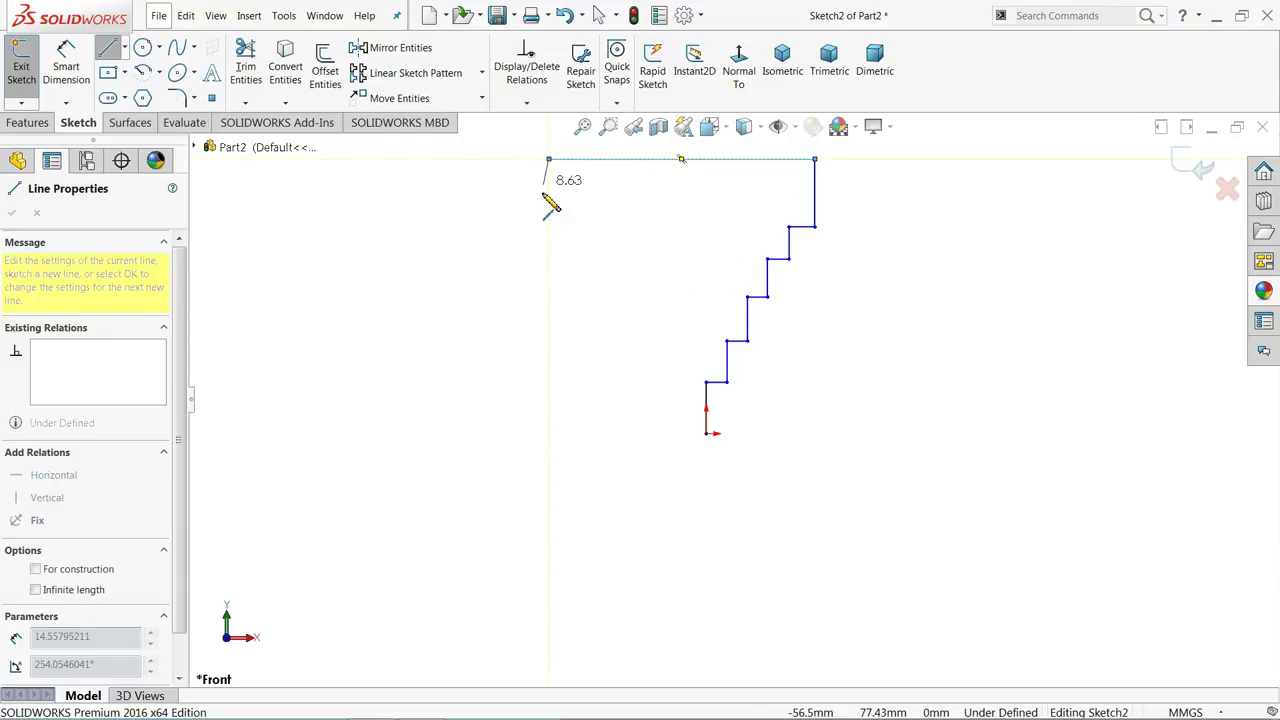
right_click(510, 238)
click(550, 251)
scroll(850, 200, down, 2)
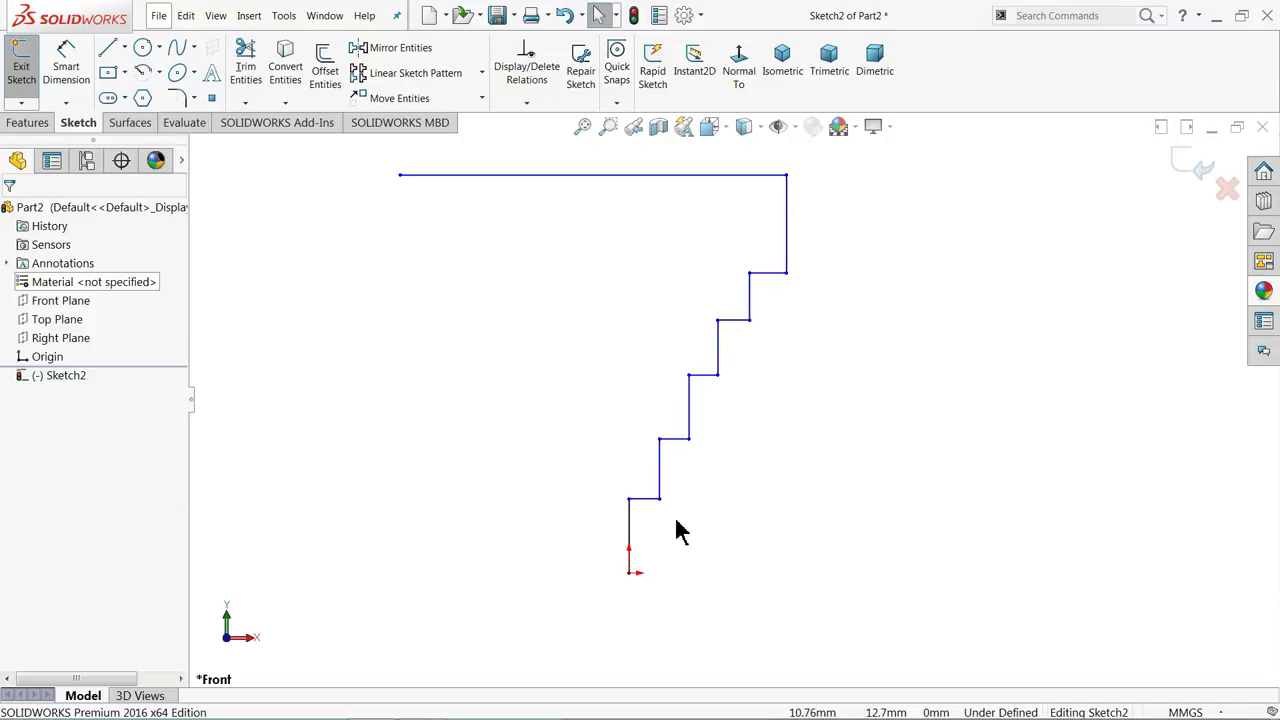
Make all the vertical stair risers equal in length
click(630, 535)
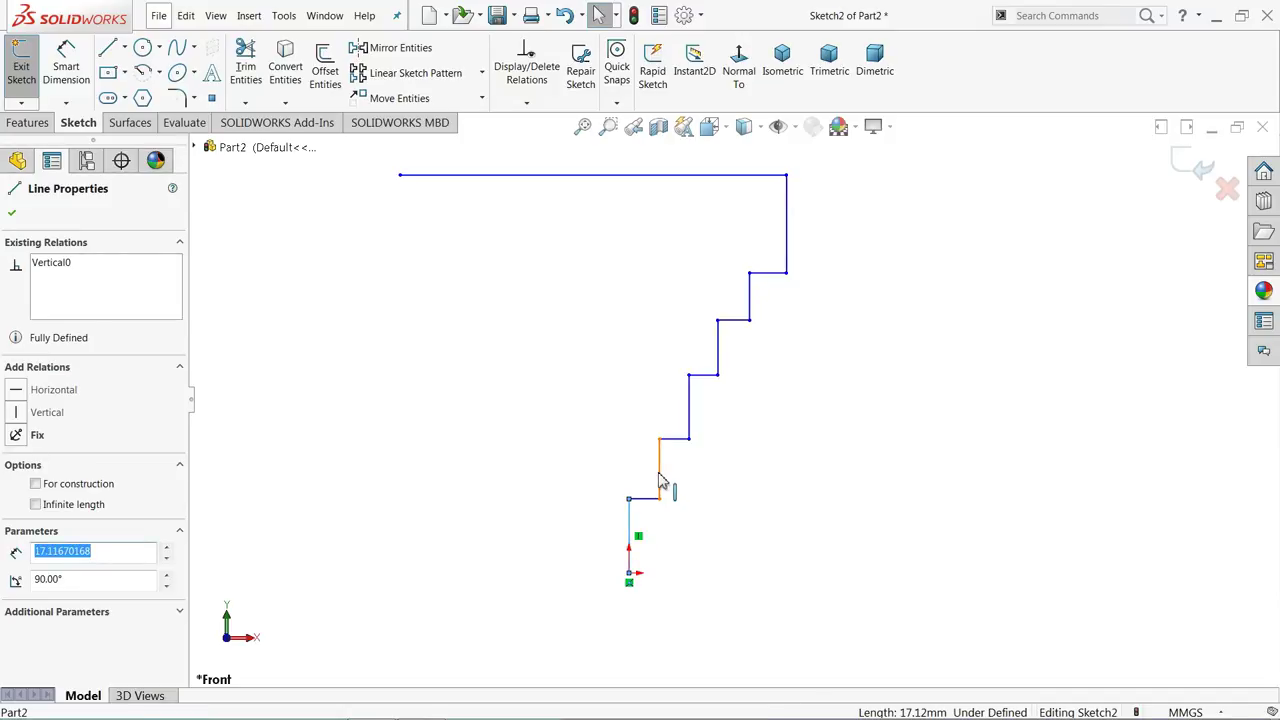
ctrl+click(660, 480)
ctrl+click(690, 407)
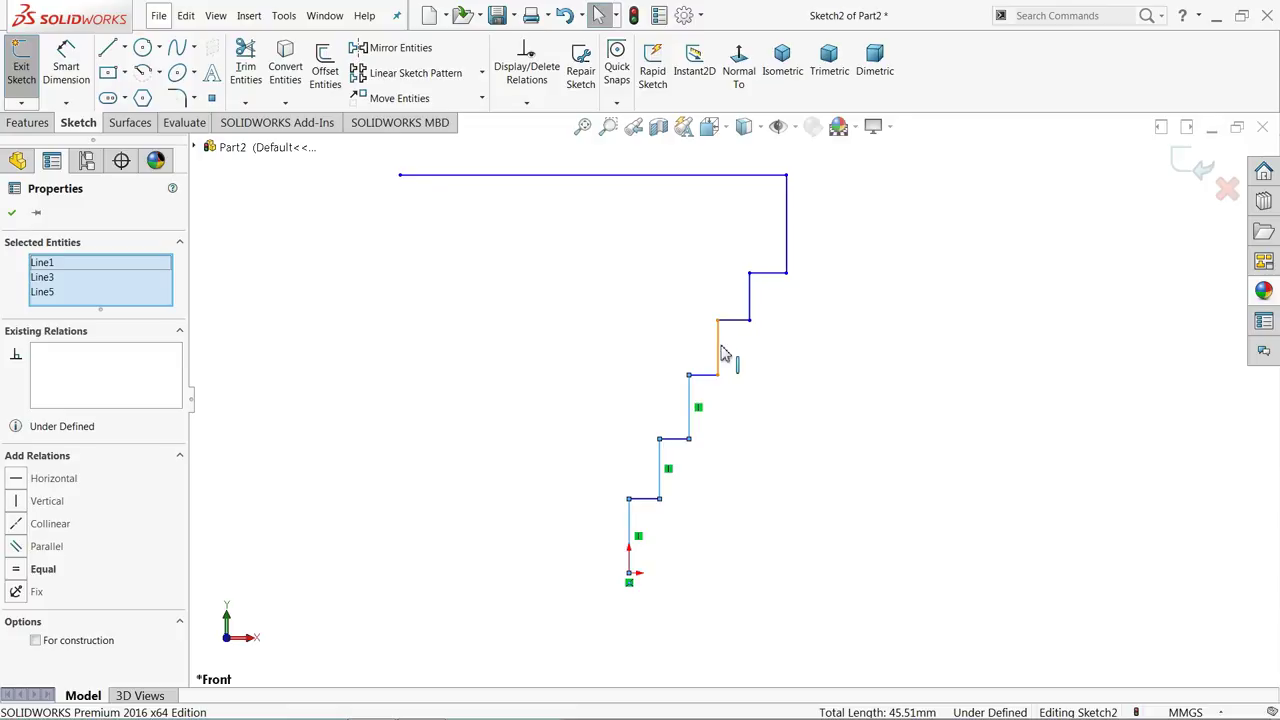
click(722, 358)
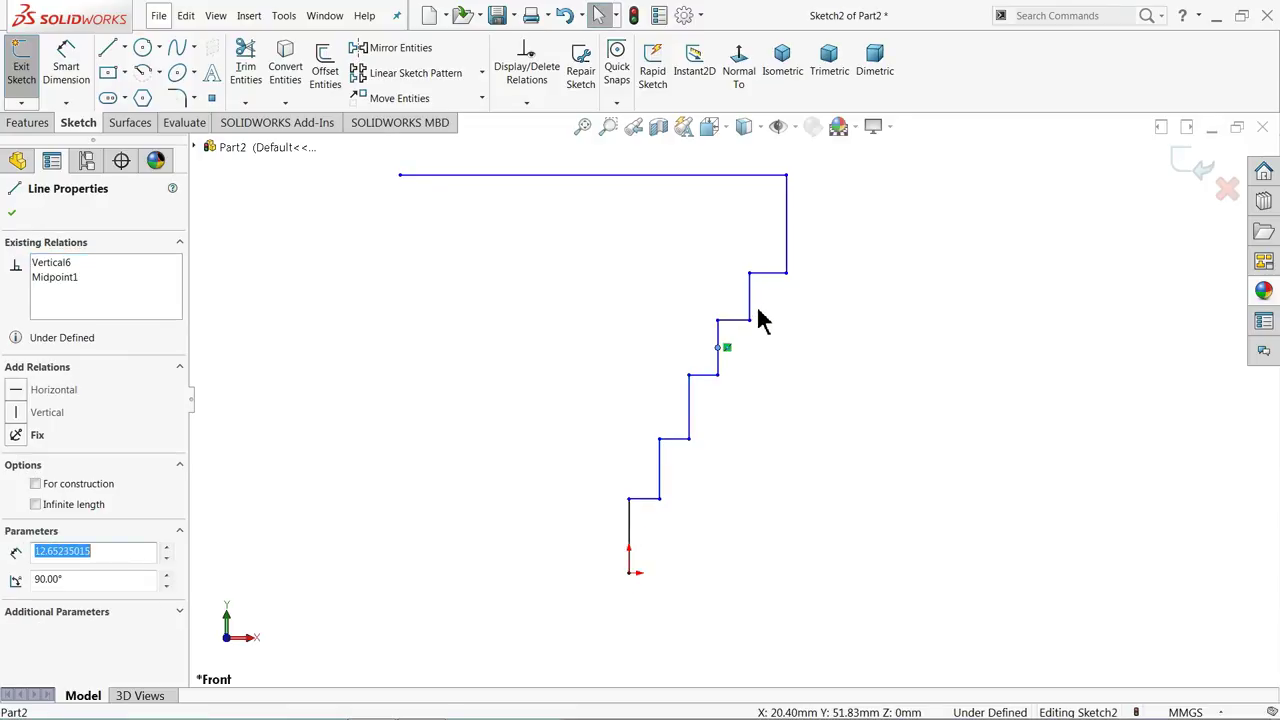
click(766, 366)
click(661, 482)
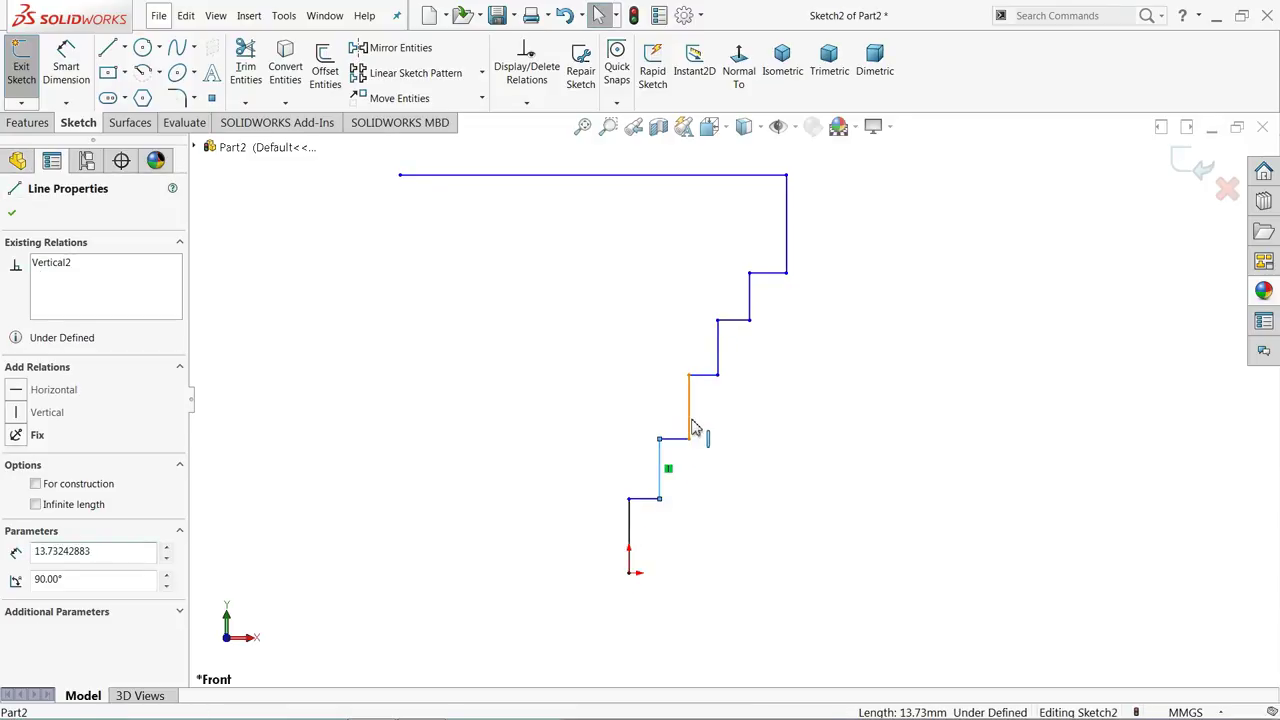
ctrl+click(693, 422)
ctrl+click(719, 360)
ctrl+click(632, 543)
ctrl+click(749, 305)
ctrl+click(788, 245)
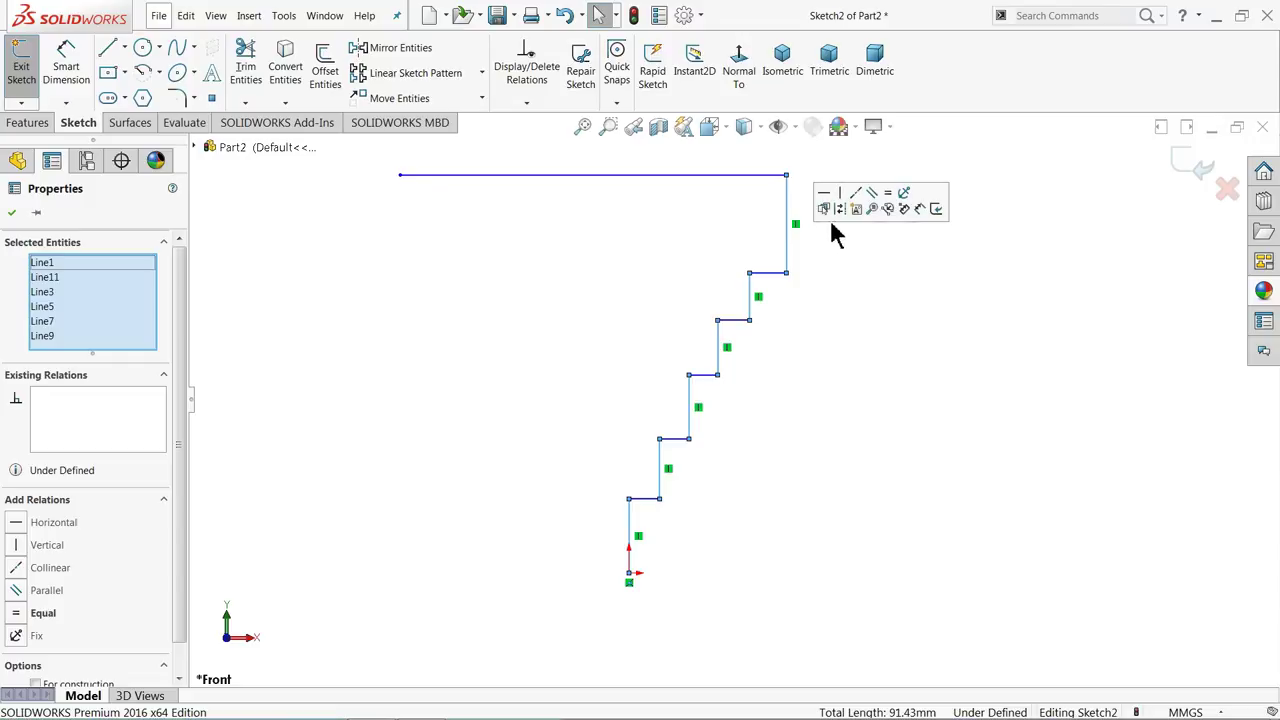
click(888, 193)
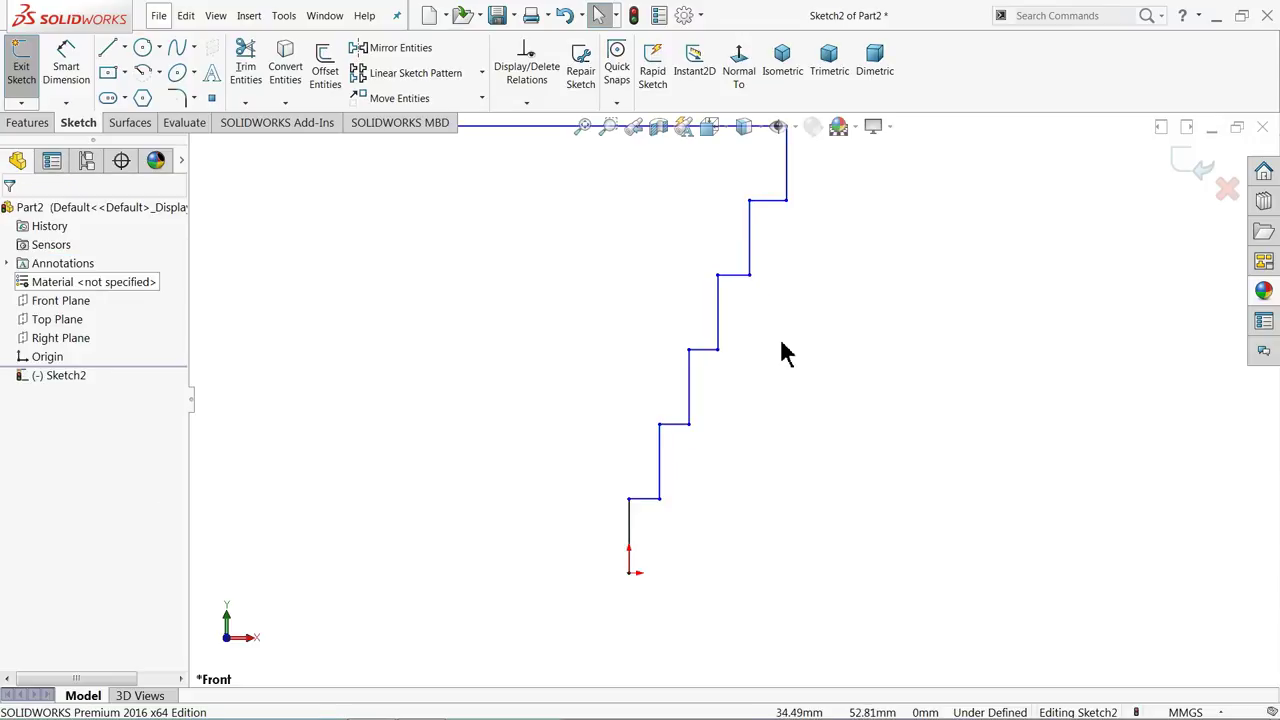
Make all the horizontal stair treads equal in length
click(662, 485)
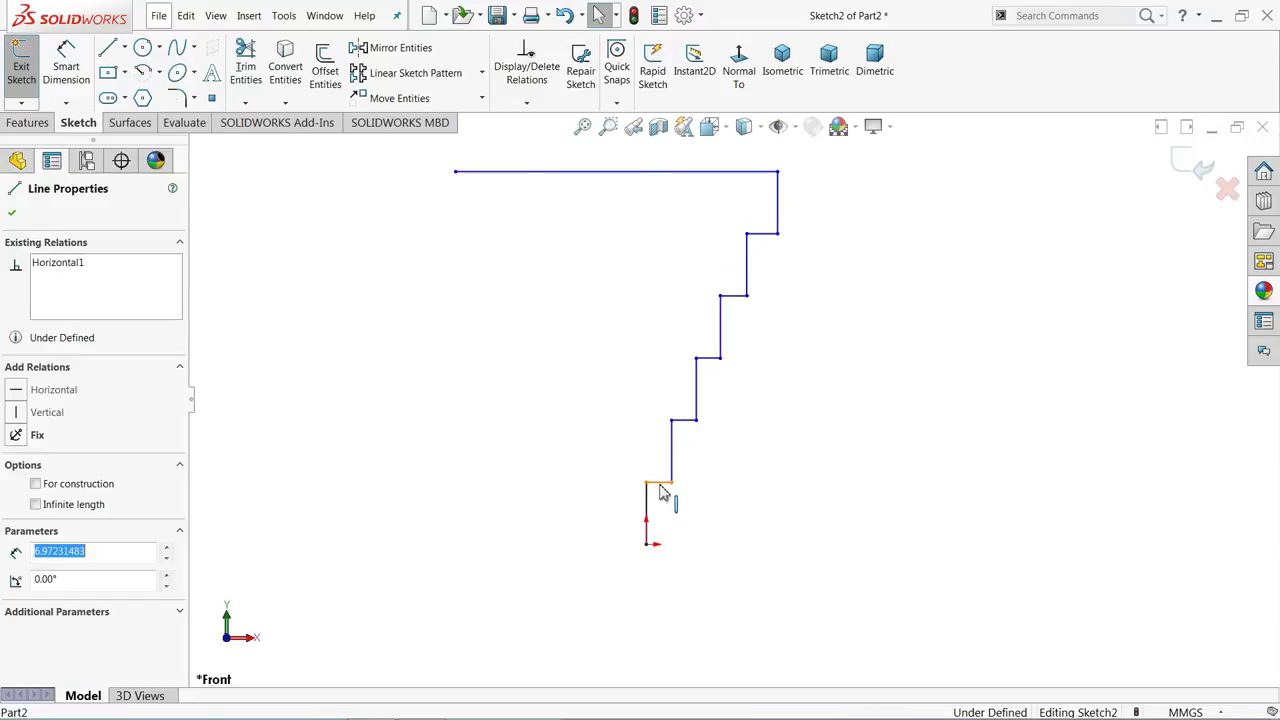
ctrl+click(684, 423)
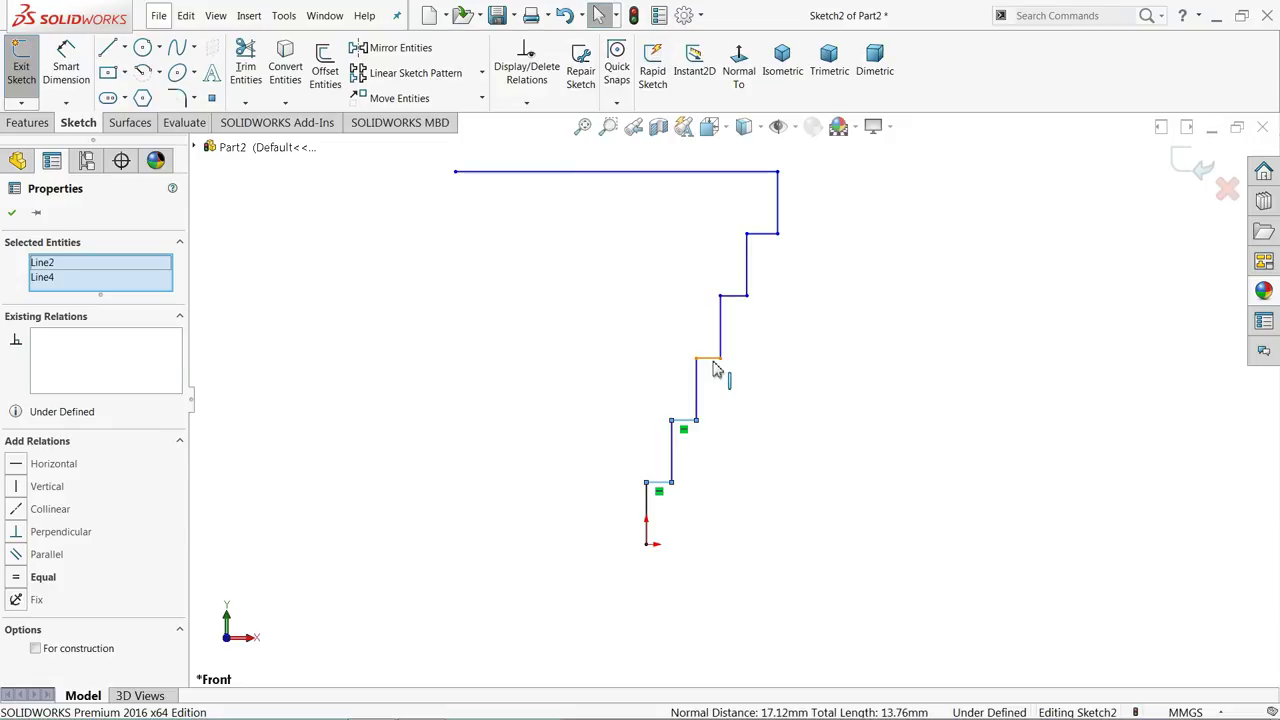
ctrl+click(710, 358)
ctrl+click(740, 296)
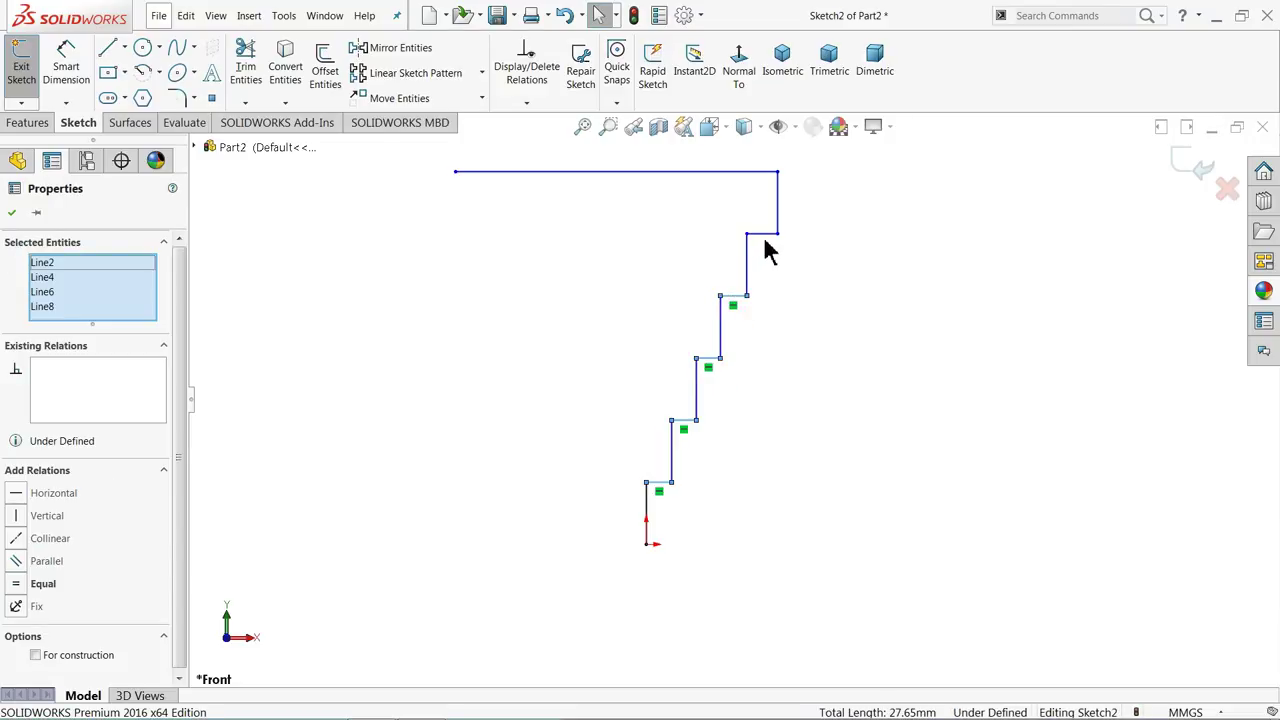
ctrl+click(766, 236)
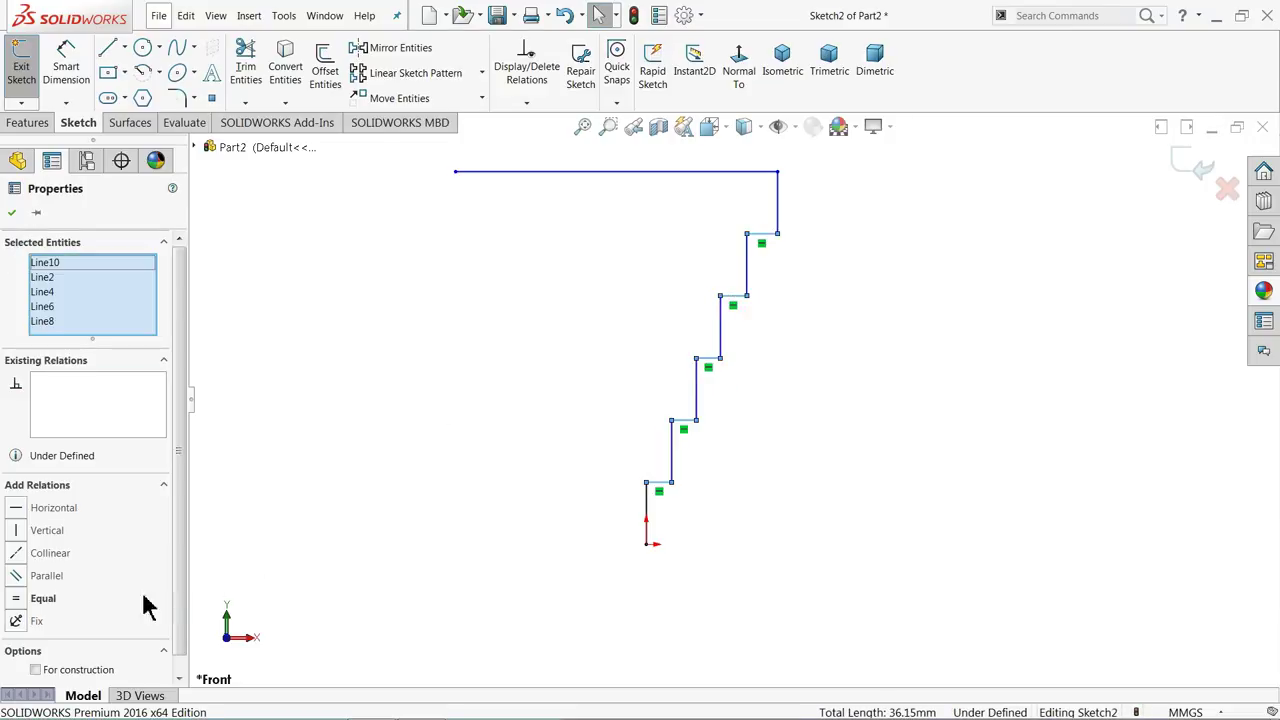
click(45, 599)
click(449, 429)
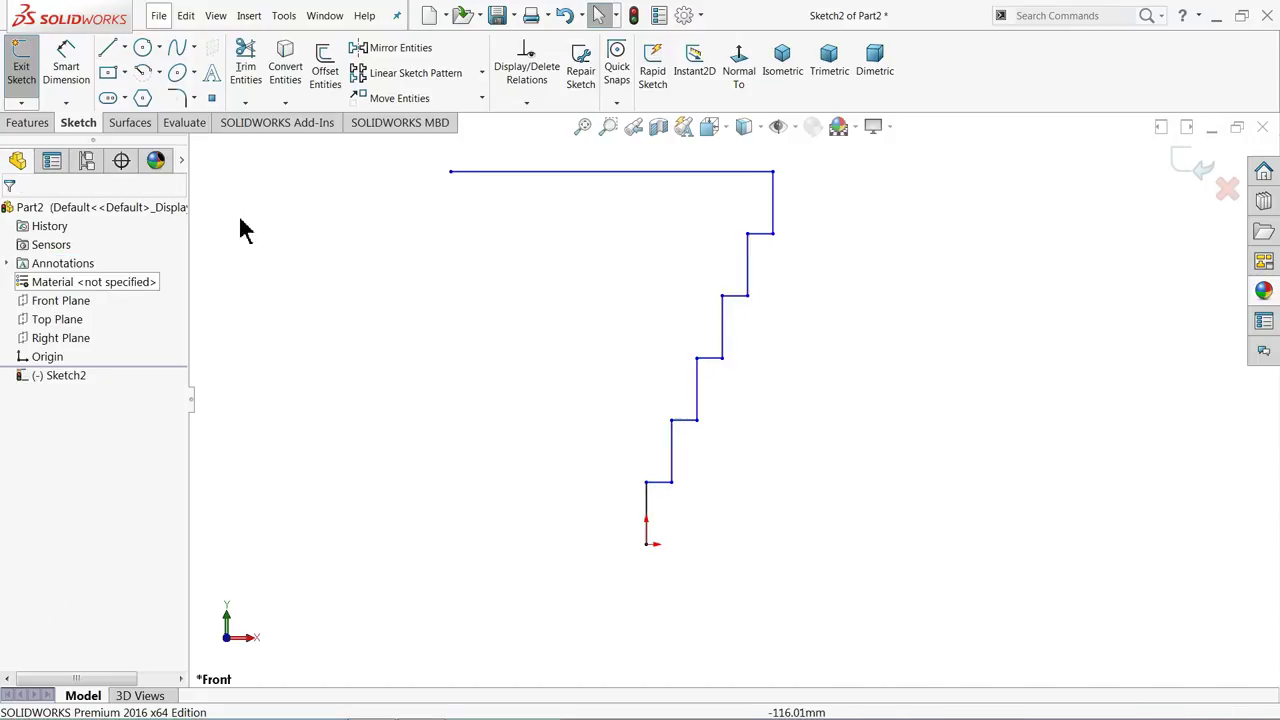
Dimension the bottom riser as 3 mm and the lowest tread as 1 mm
click(70, 80)
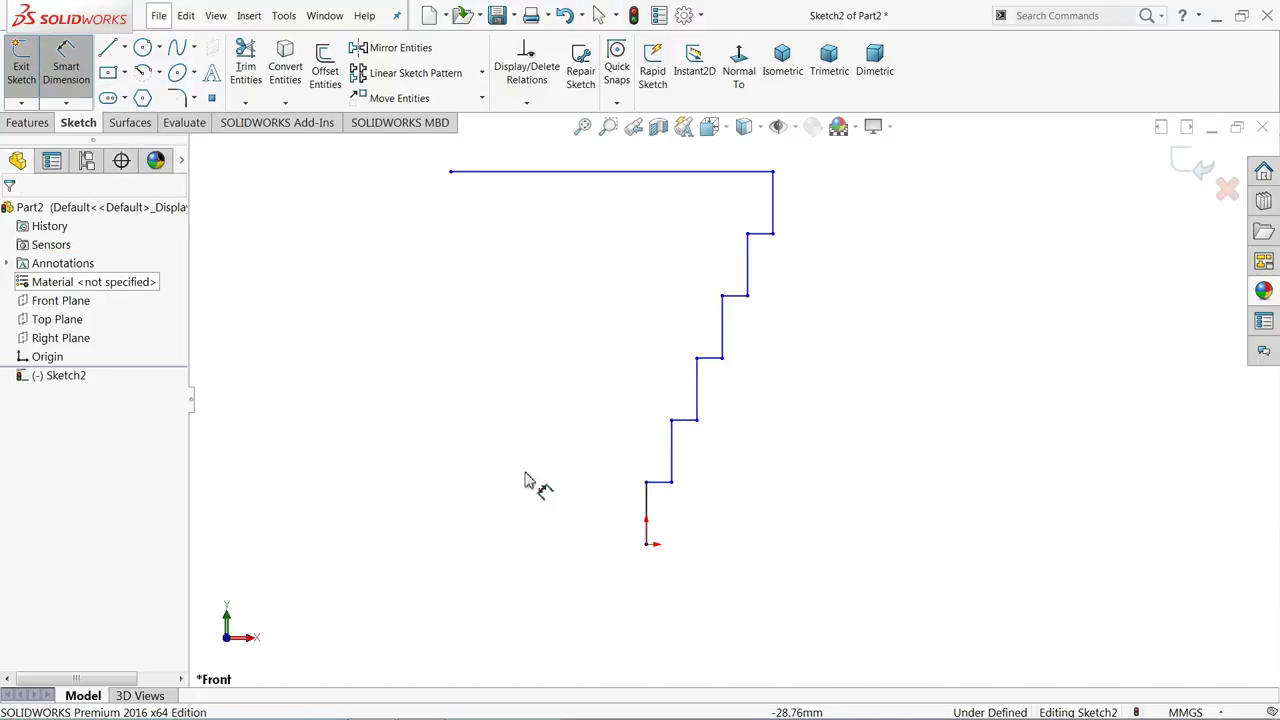
click(645, 522)
click(625, 521)
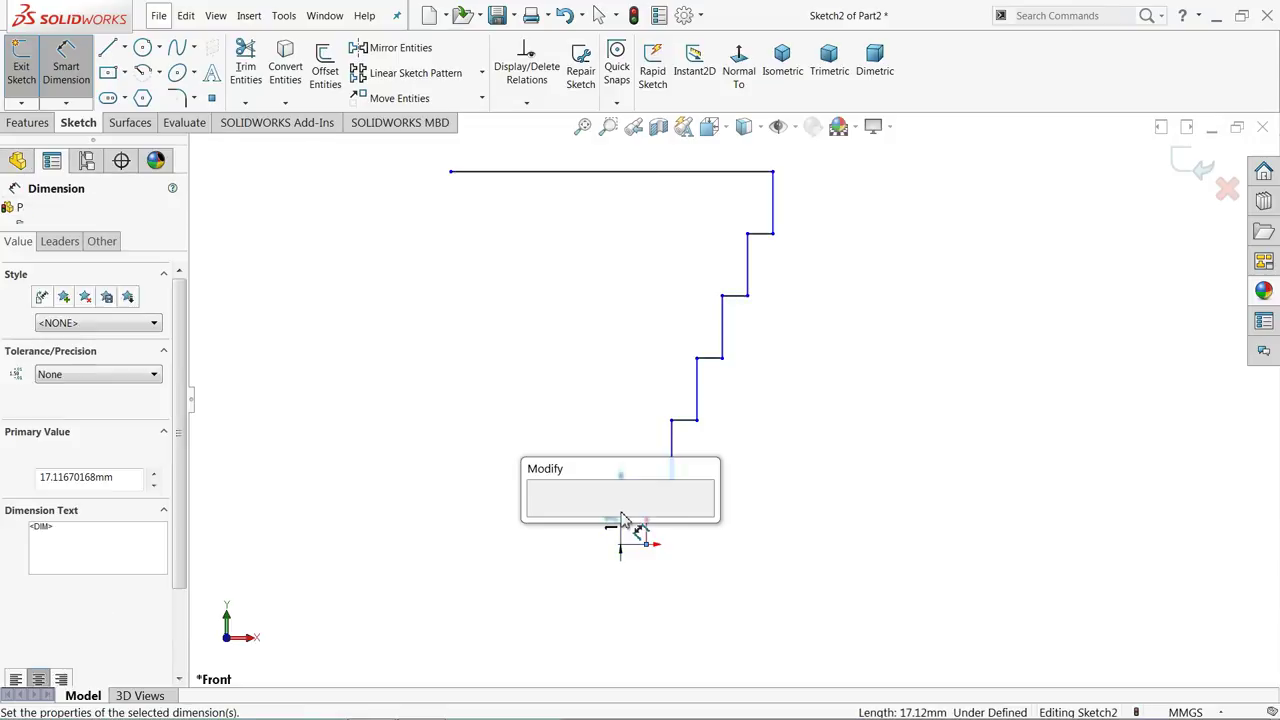
text(3)
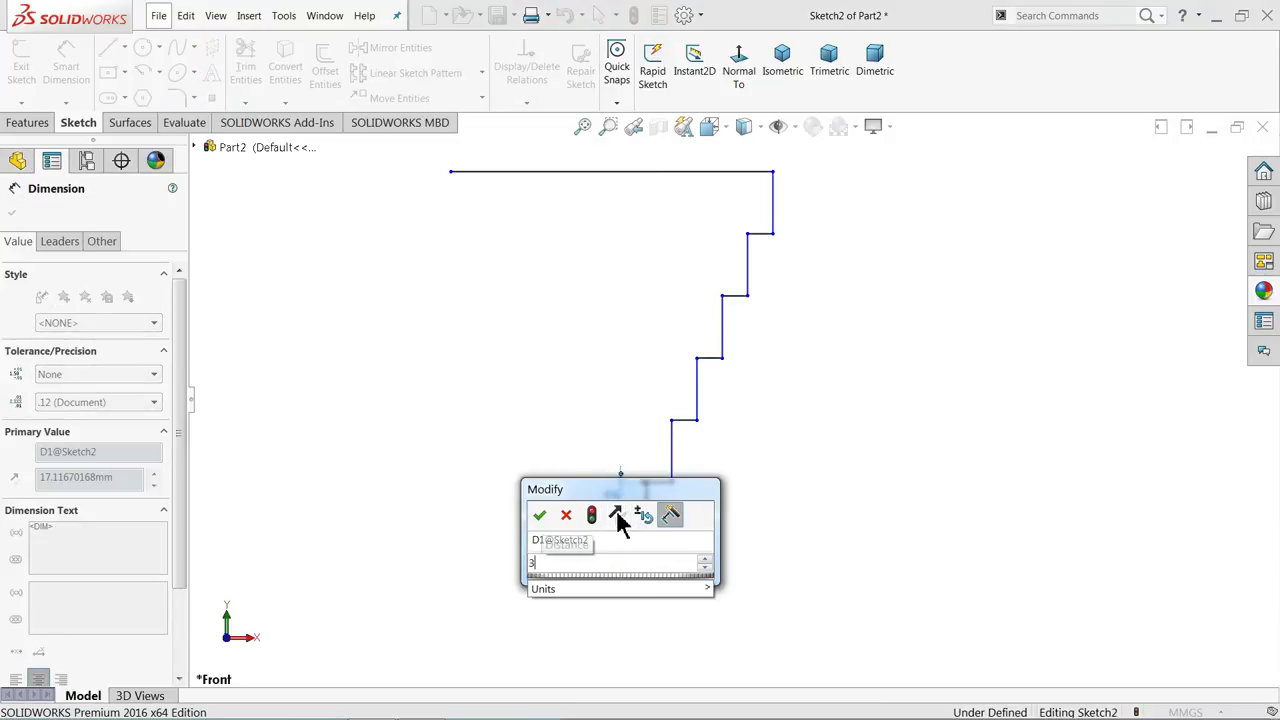
key(Return)
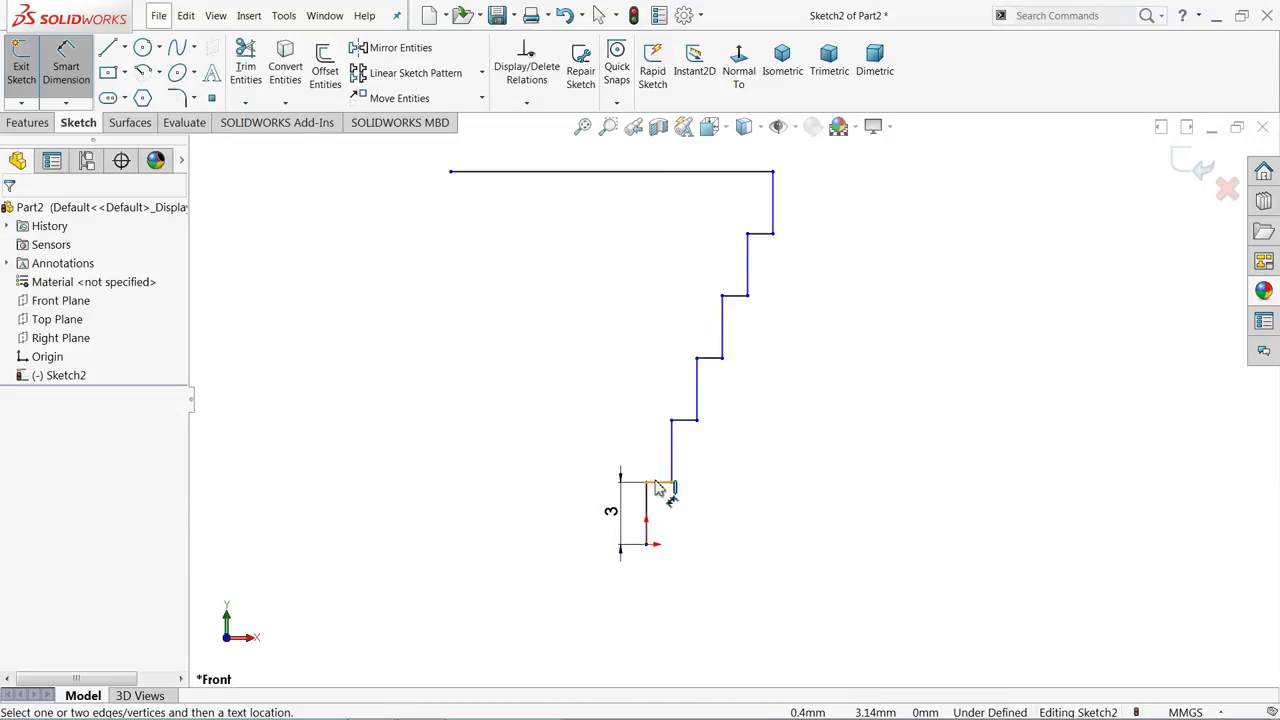
click(659, 492)
click(714, 517)
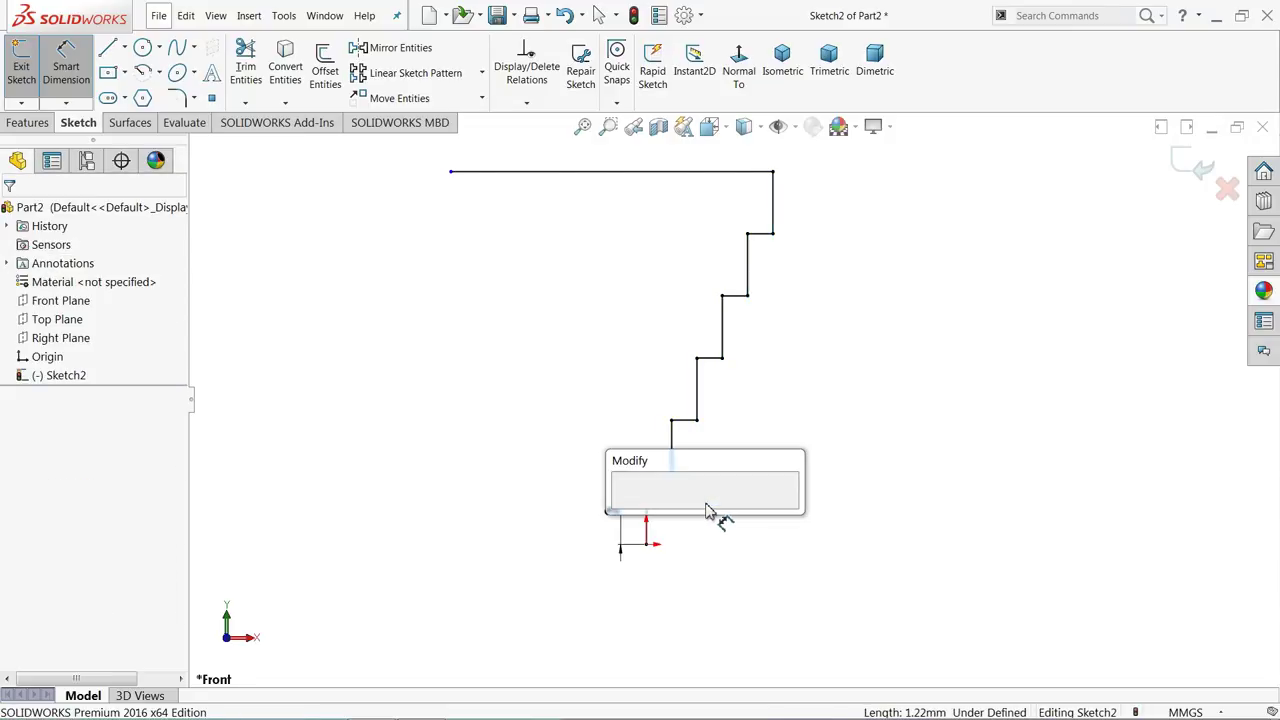
text(1)
key(Return)
key(Escape)
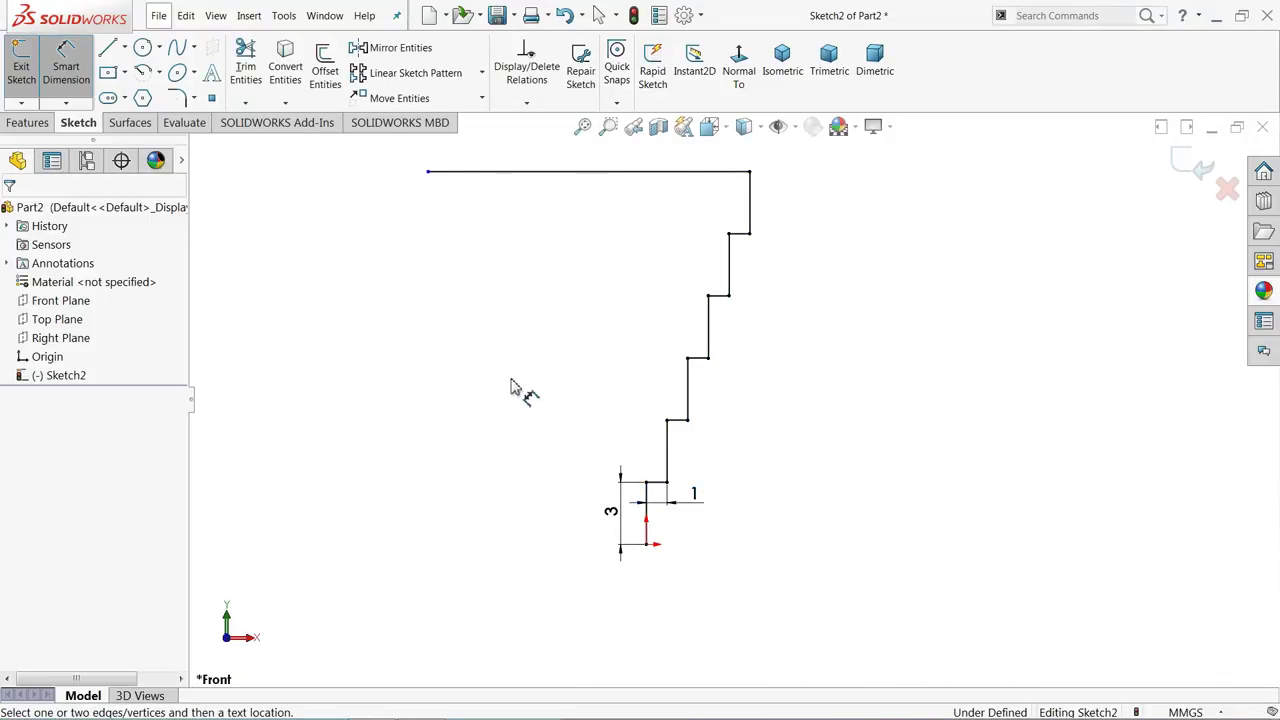
Dimension the top horizontal line as 10 mm
click(606, 212)
click(606, 186)
text(10)
key(Return)
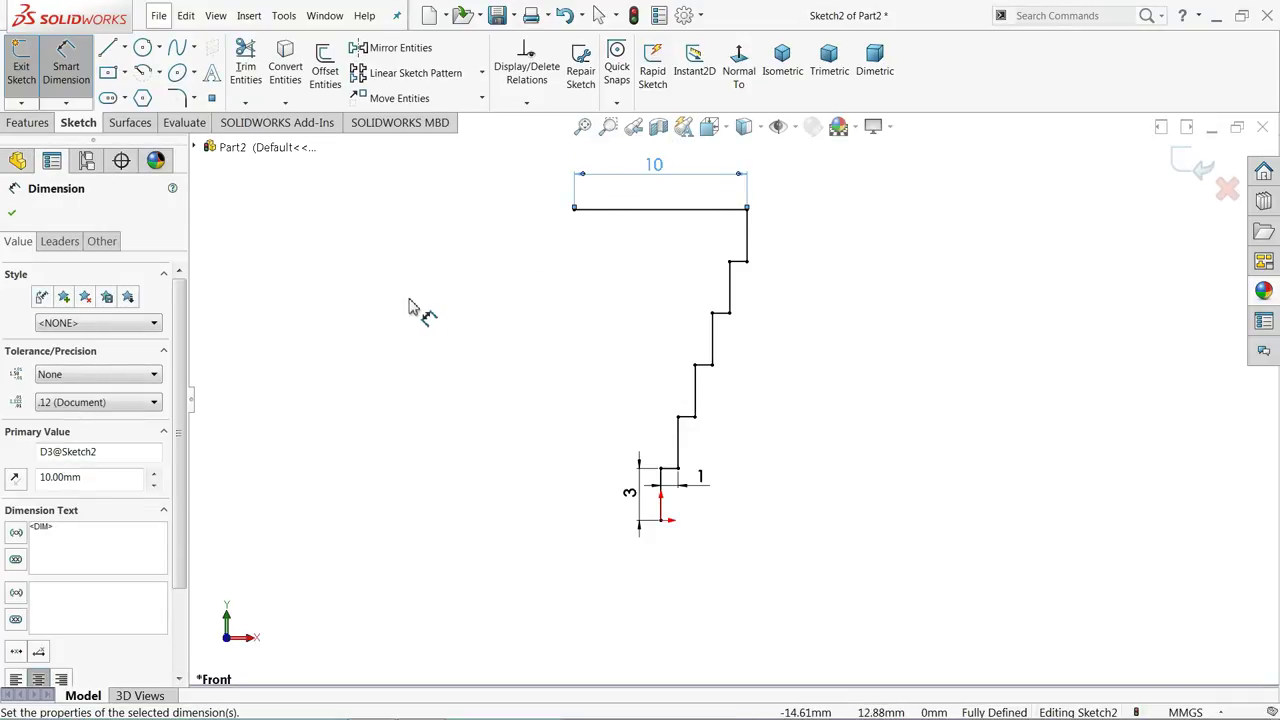
key(Escape)
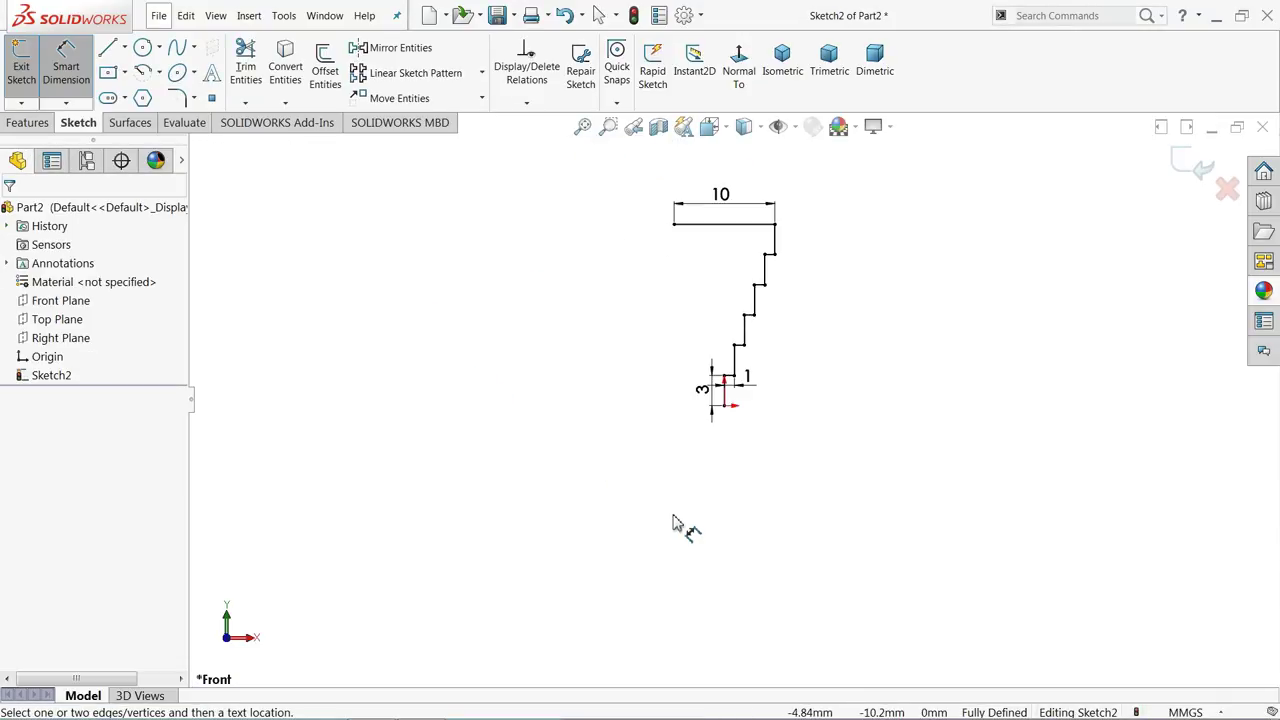
Draw a horizontal centreline running right from the origin
click(124, 48)
click(140, 86)
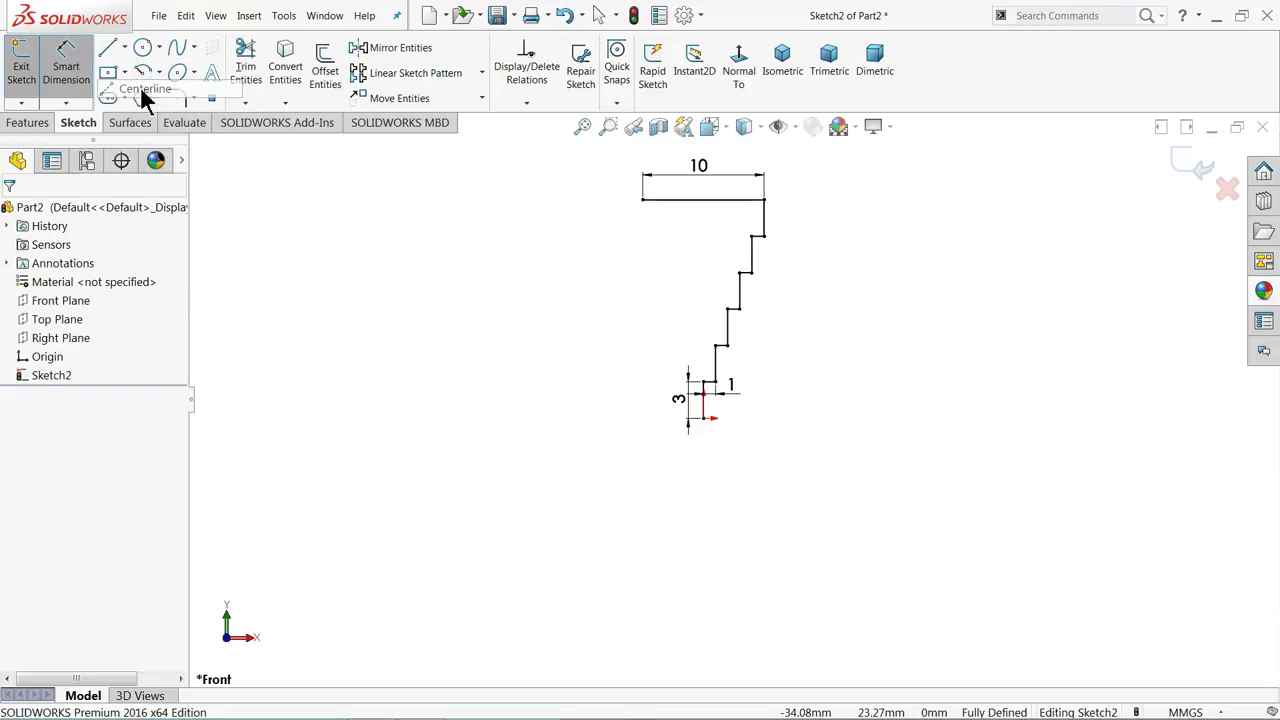
click(704, 418)
click(800, 418)
right_click(875, 370)
click(880, 368)
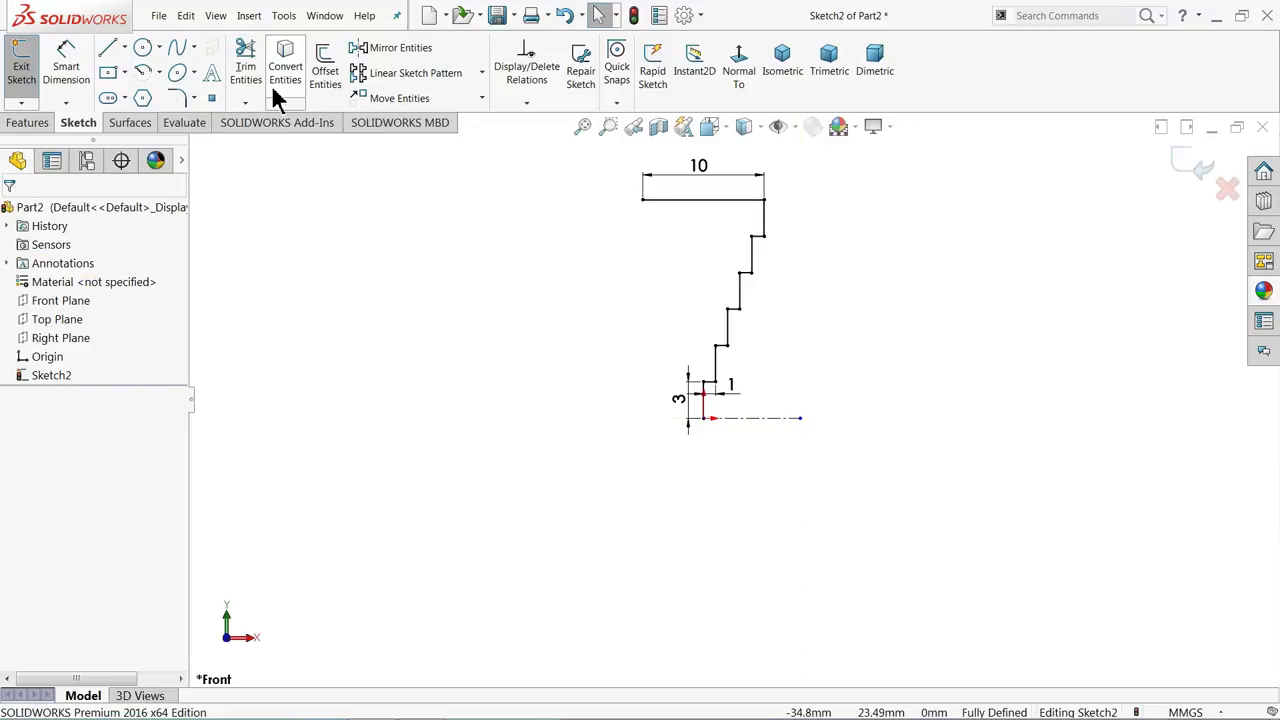
Mirror the whole stepped profile about the centreline
click(388, 60)
scroll(733, 406, up, 1)
mouse_move(823, 178)
mouse_down()
mouse_move(791, 243)
mouse_move(664, 392)
mouse_up()
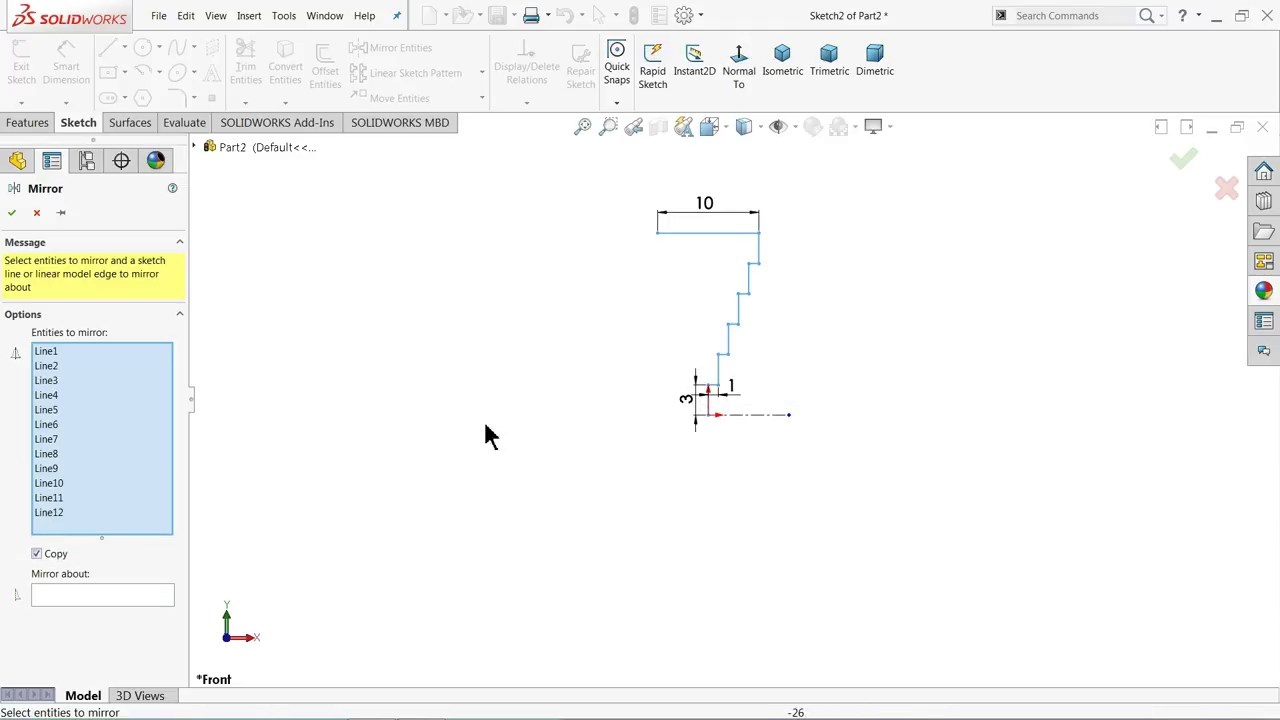
click(89, 598)
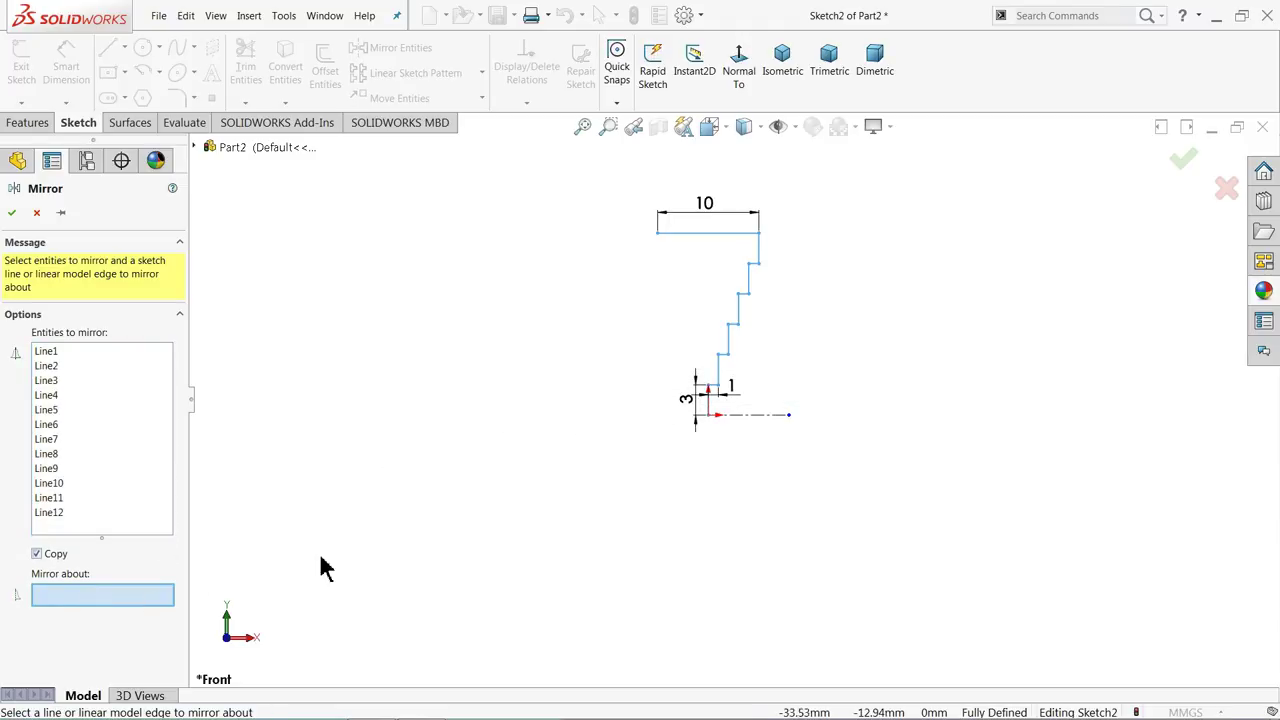
click(766, 416)
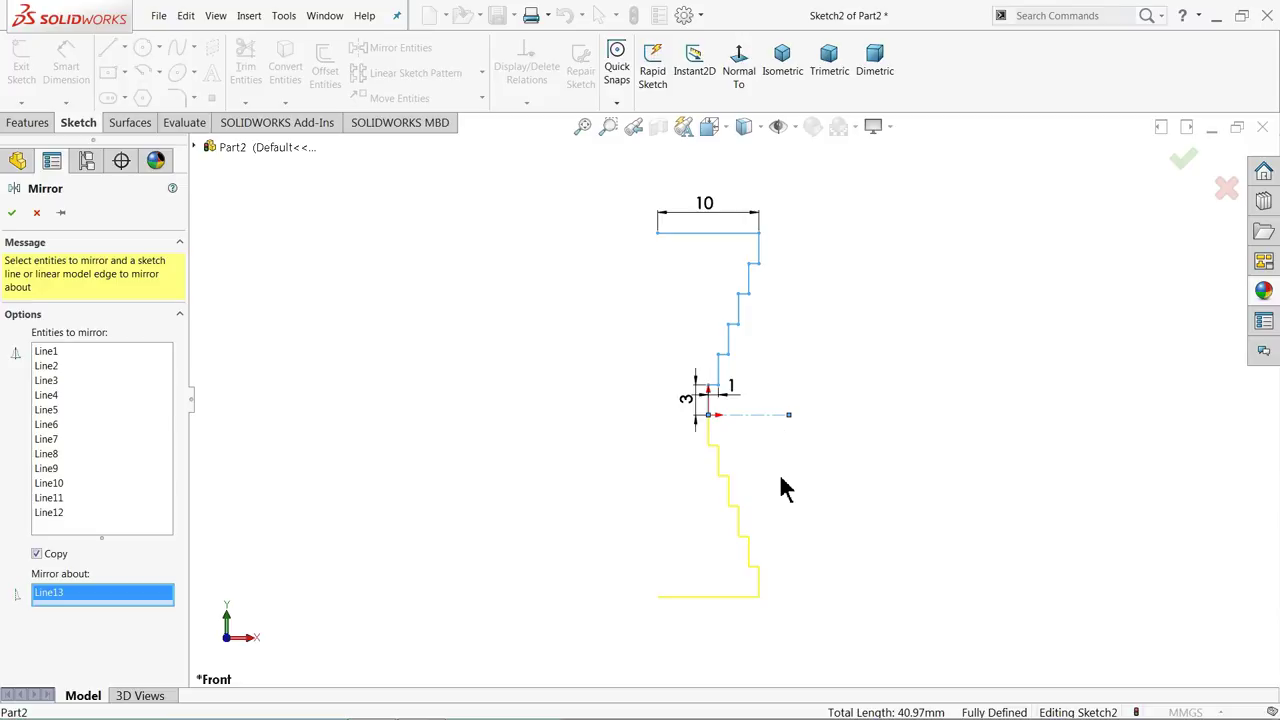
scroll(785, 490, down, 1)
click(12, 213)
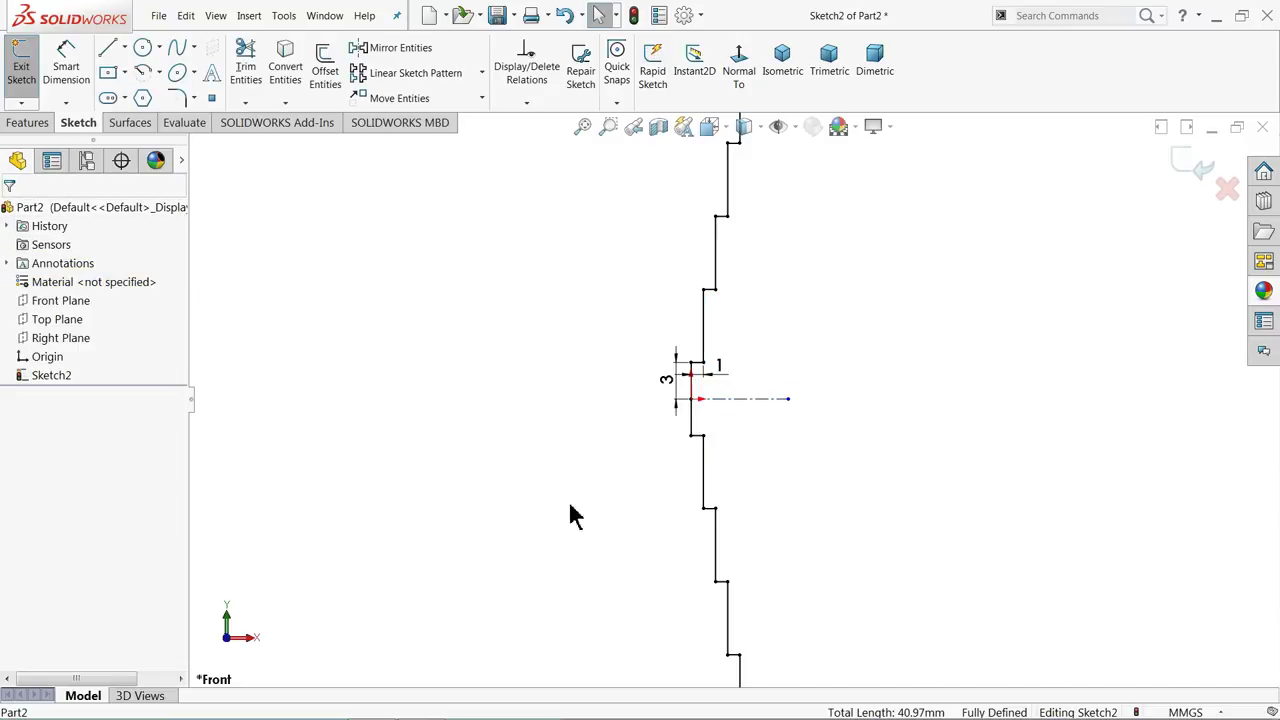
key(f)
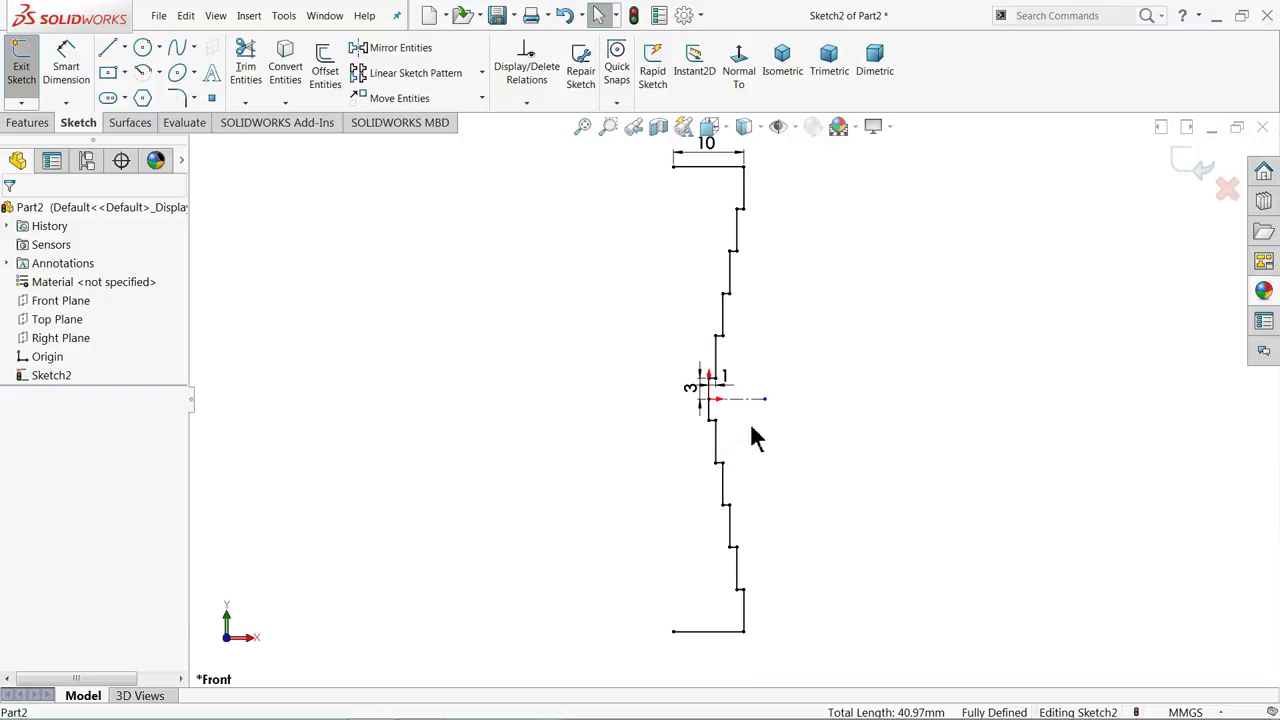
Undo the mirror and mirror the box-selected staircase lines about the centreline again
click(565, 15)
scroll(737, 360, down, 4)
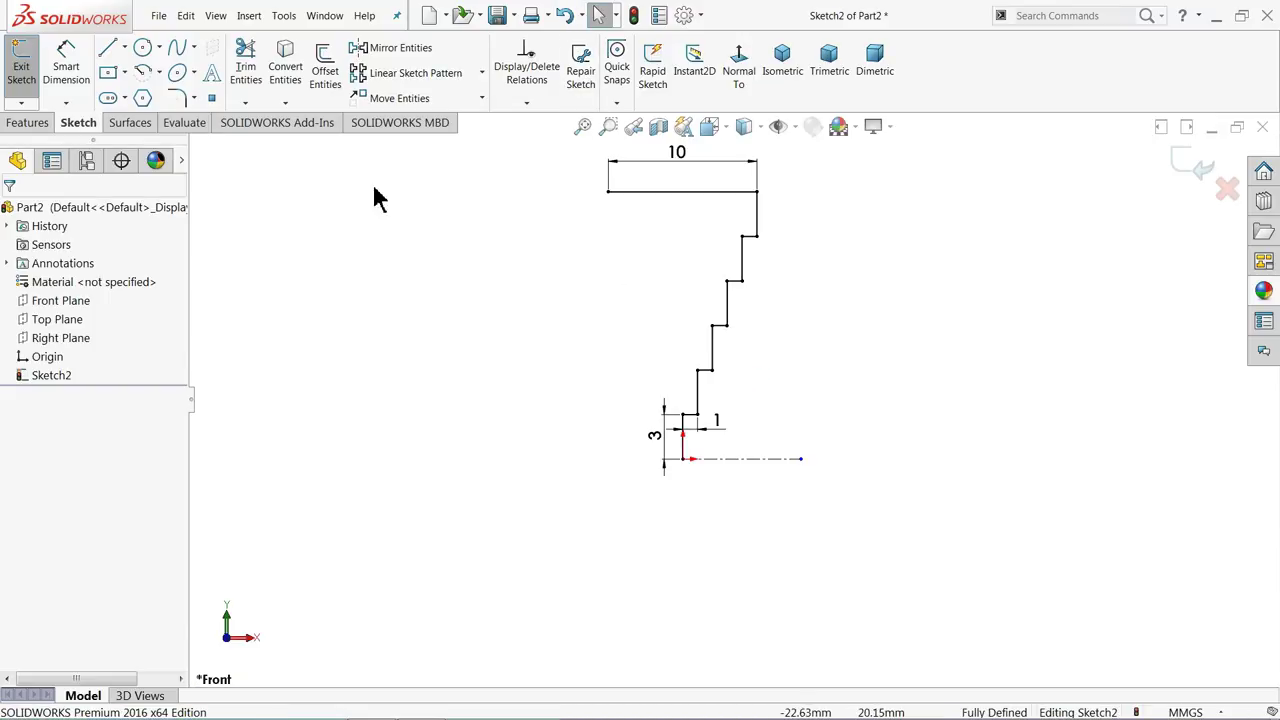
click(373, 48)
drag(776, 208, 655, 450)
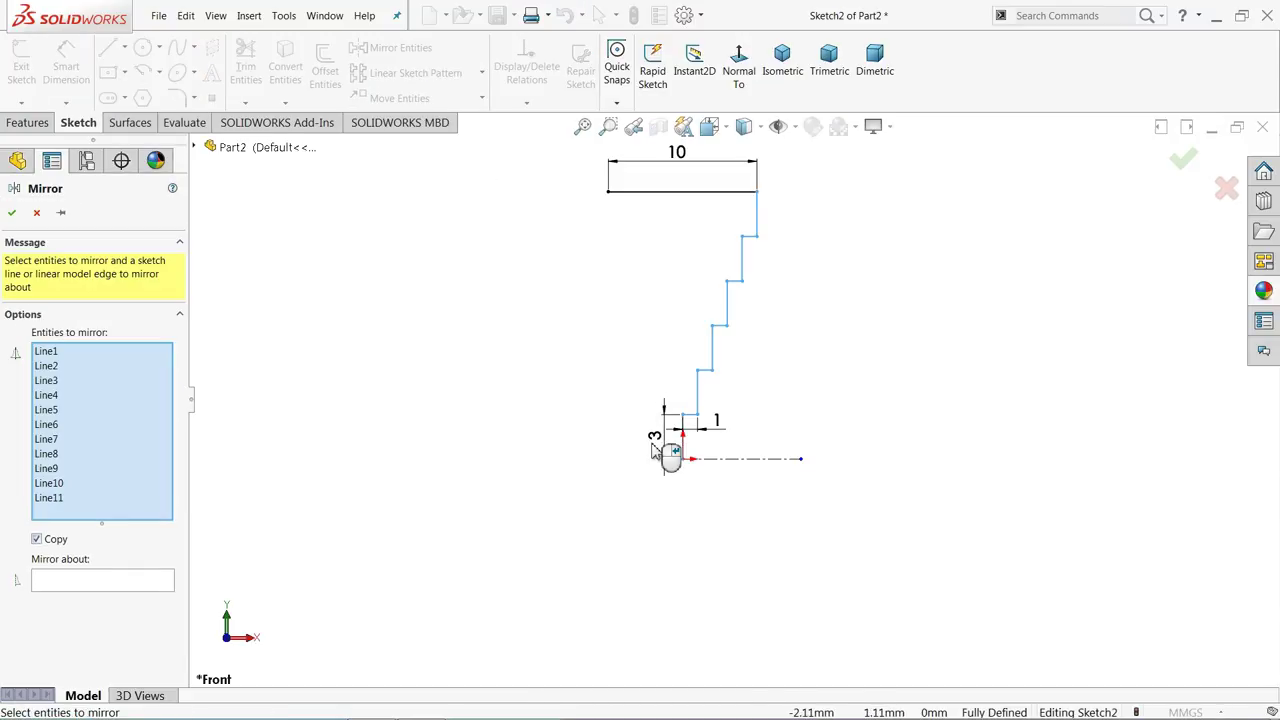
click(133, 582)
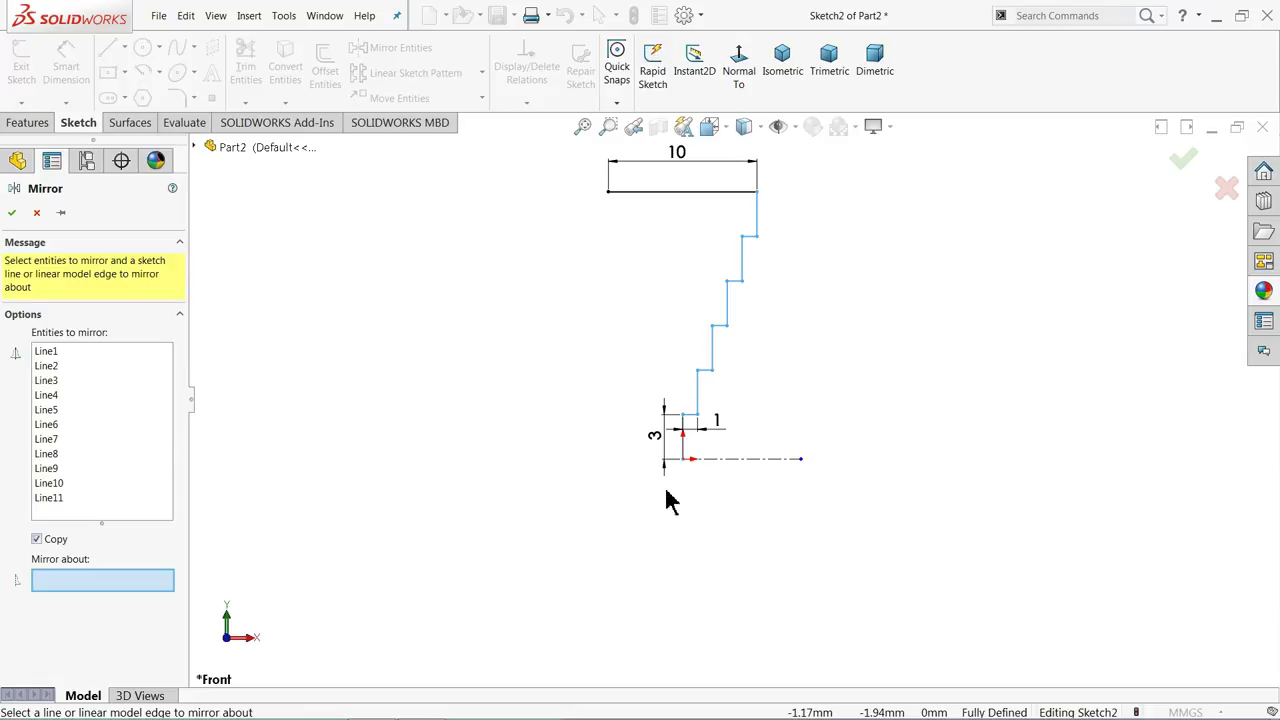
click(748, 460)
scroll(686, 471, up, 3)
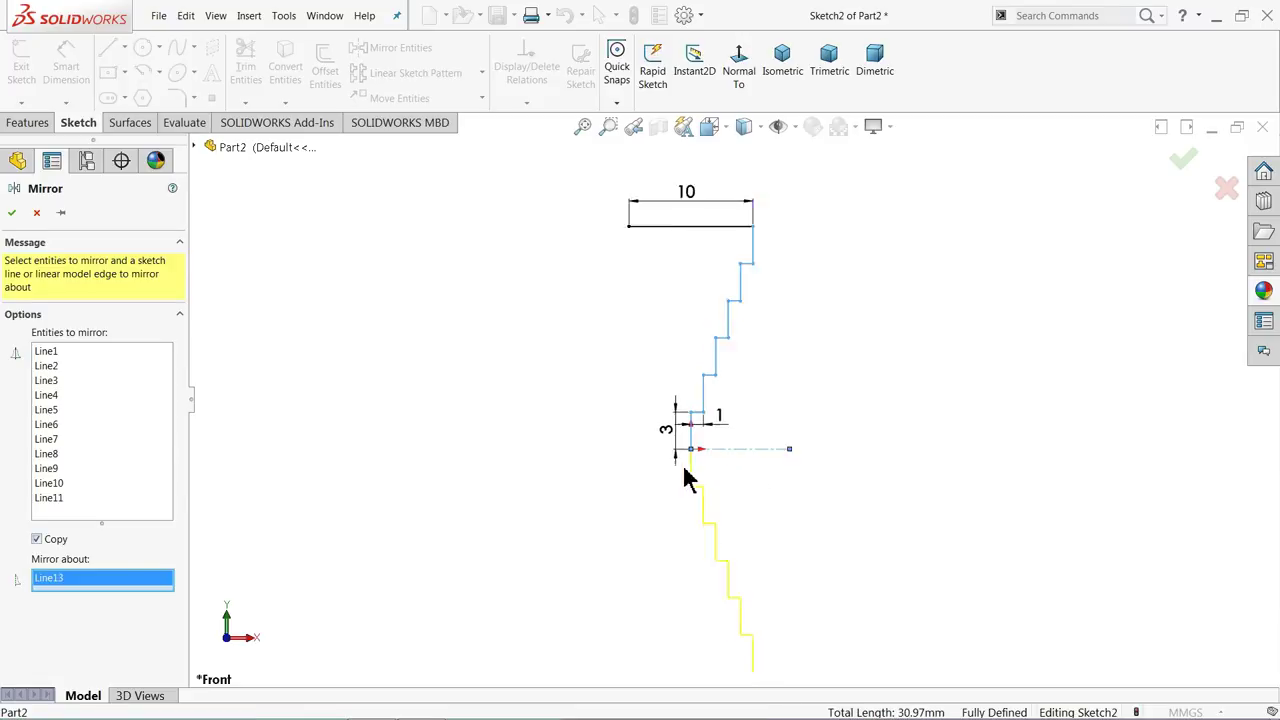
click(12, 215)
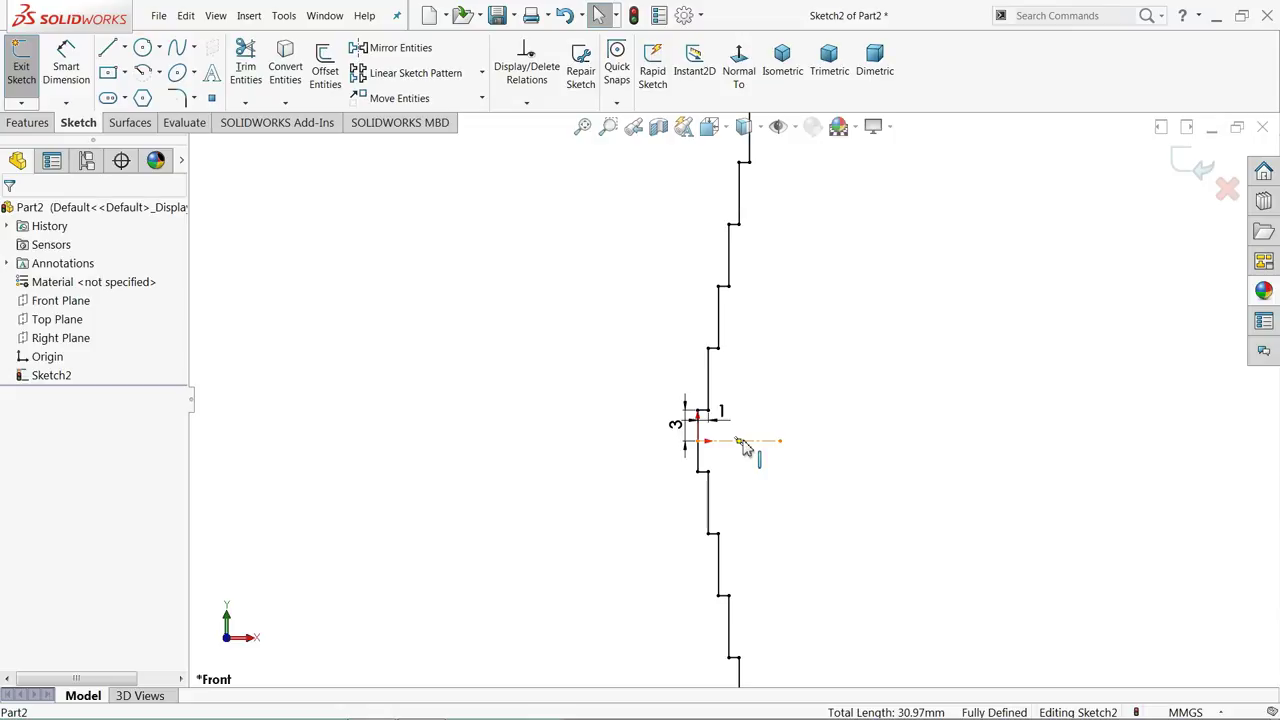
Undo again and mirror only Line2–Line12 about the centreline, leaving the origin gap
click(564, 15)
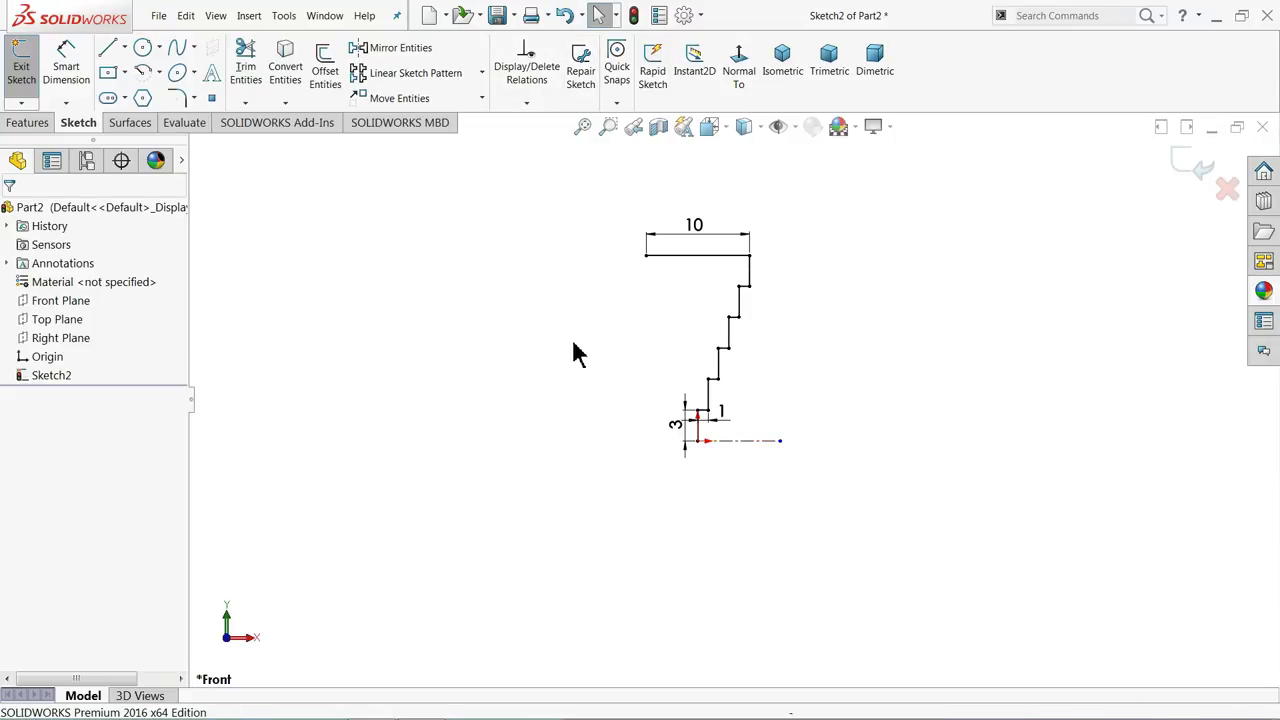
scroll(697, 447, up, 3)
scroll(724, 392, down, 2)
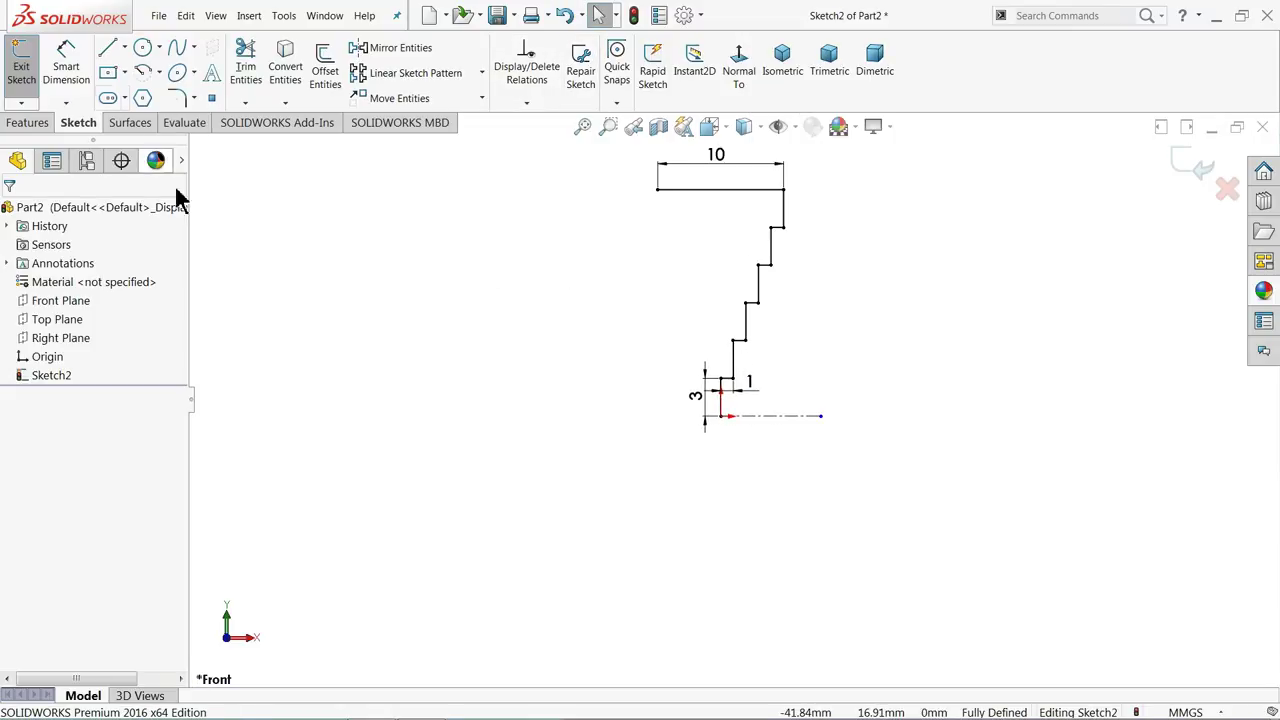
click(390, 48)
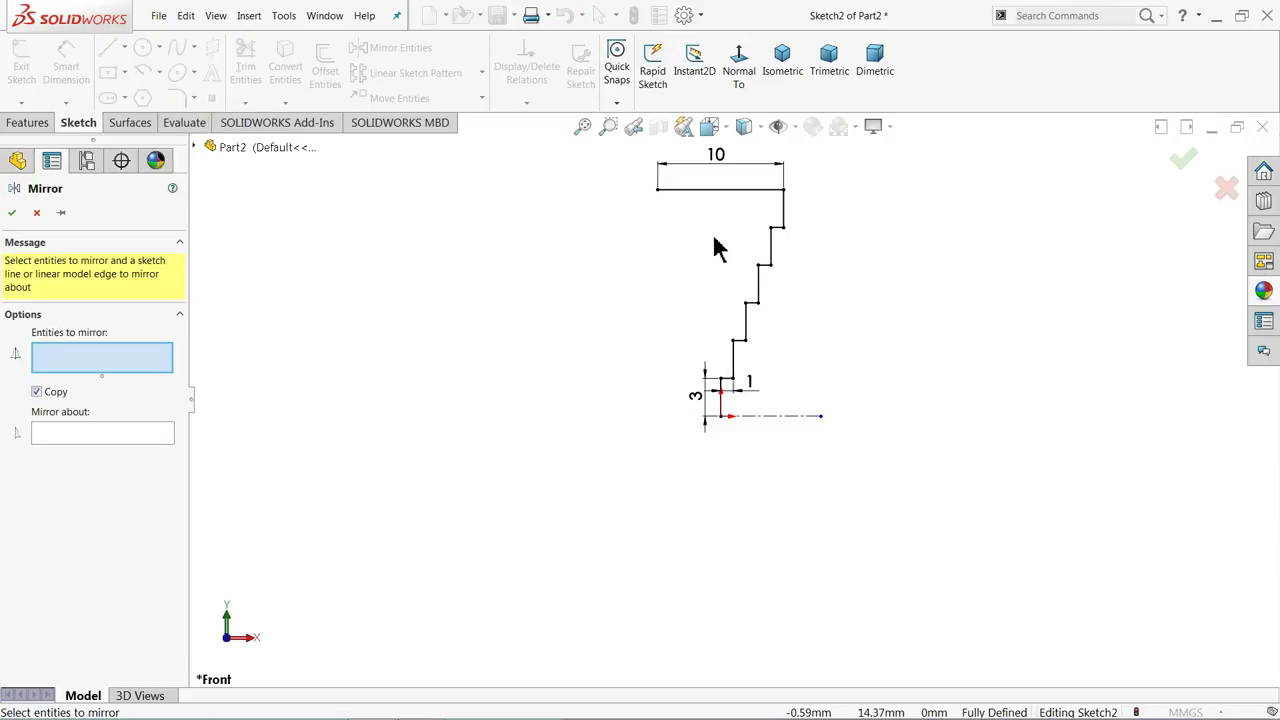
mouse_move(789, 173)
mouse_down()
mouse_move(689, 377)
mouse_move(630, 418)
mouse_move(616, 404)
mouse_up()
scroll(723, 403, down, 5)
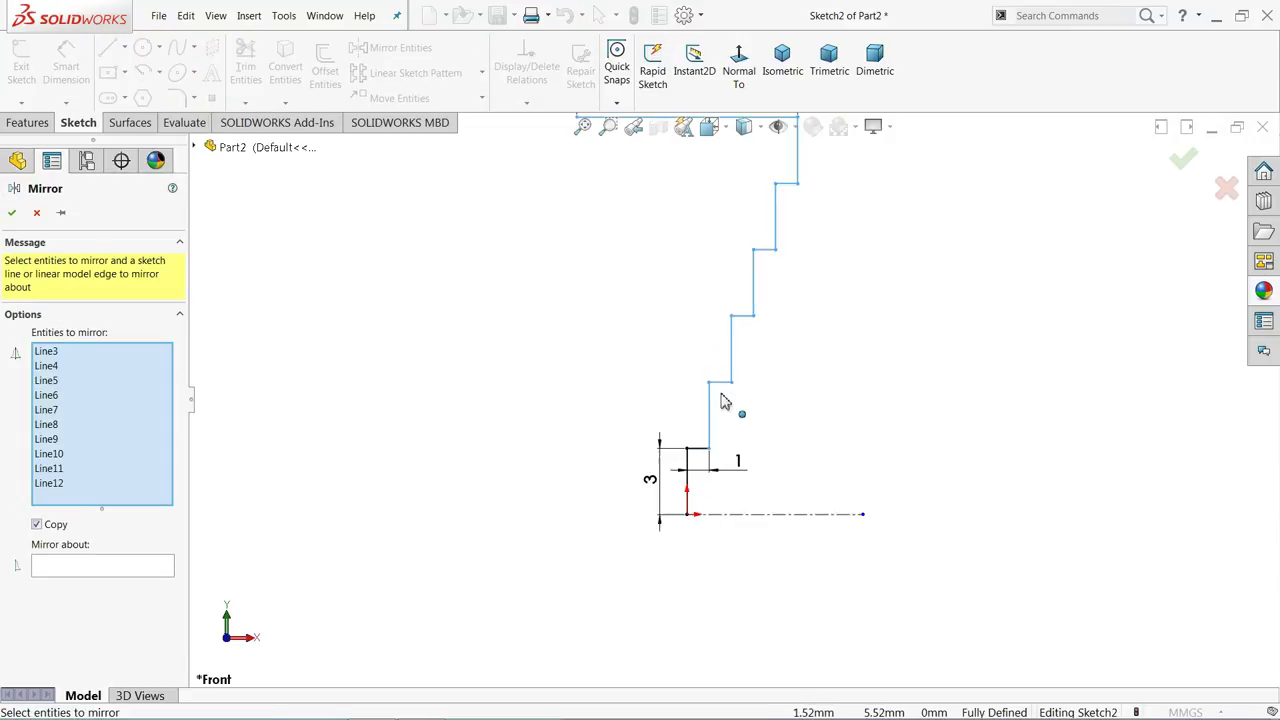
click(697, 462)
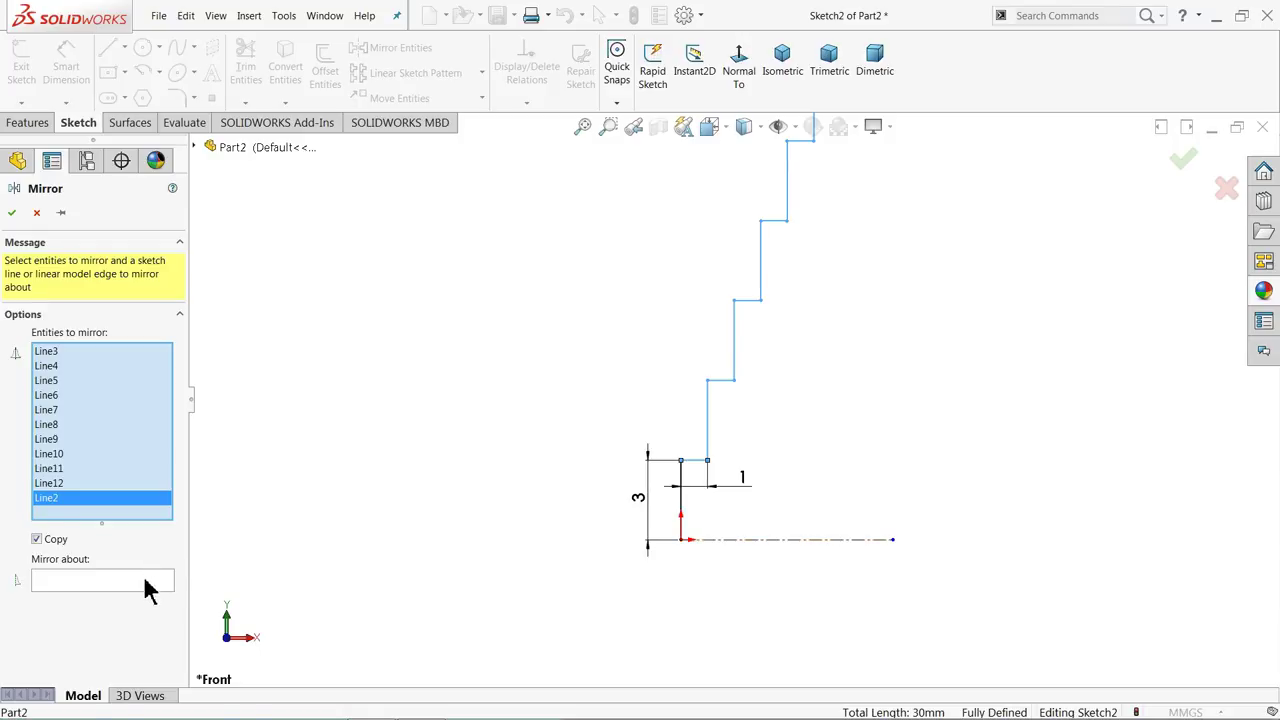
click(148, 580)
click(718, 541)
key(f)
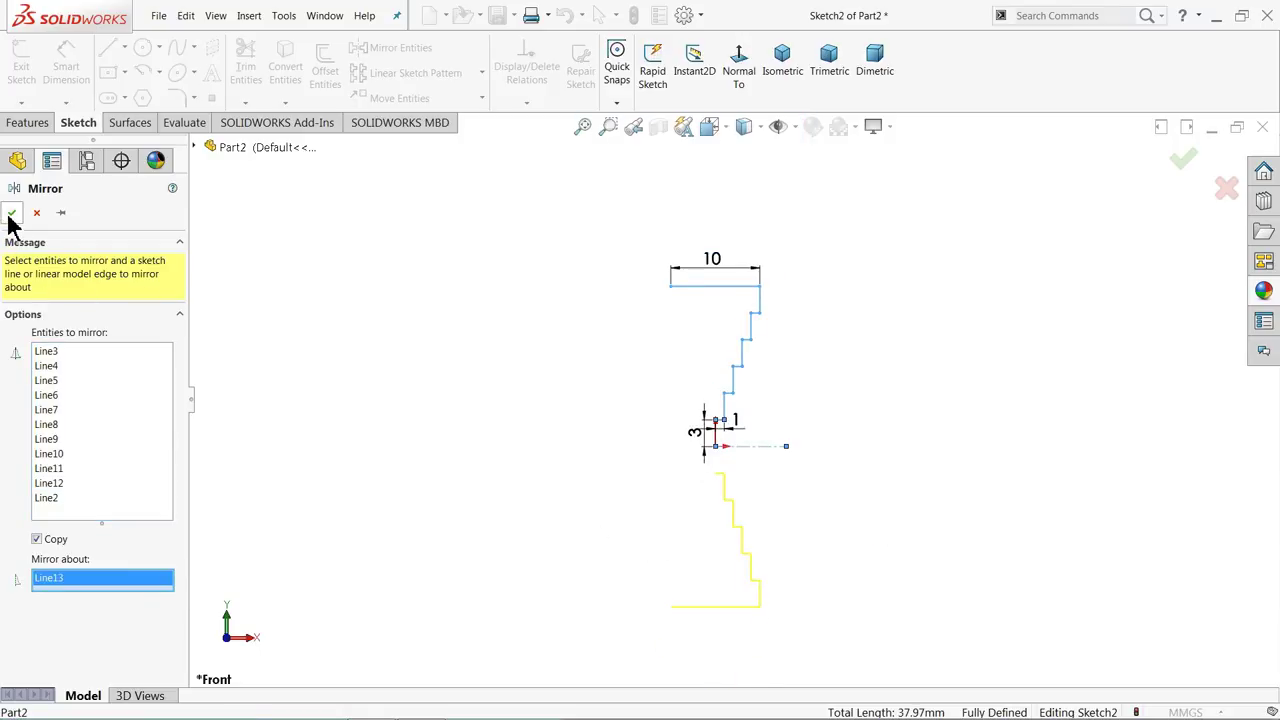
click(12, 213)
scroll(740, 493, down, 2)
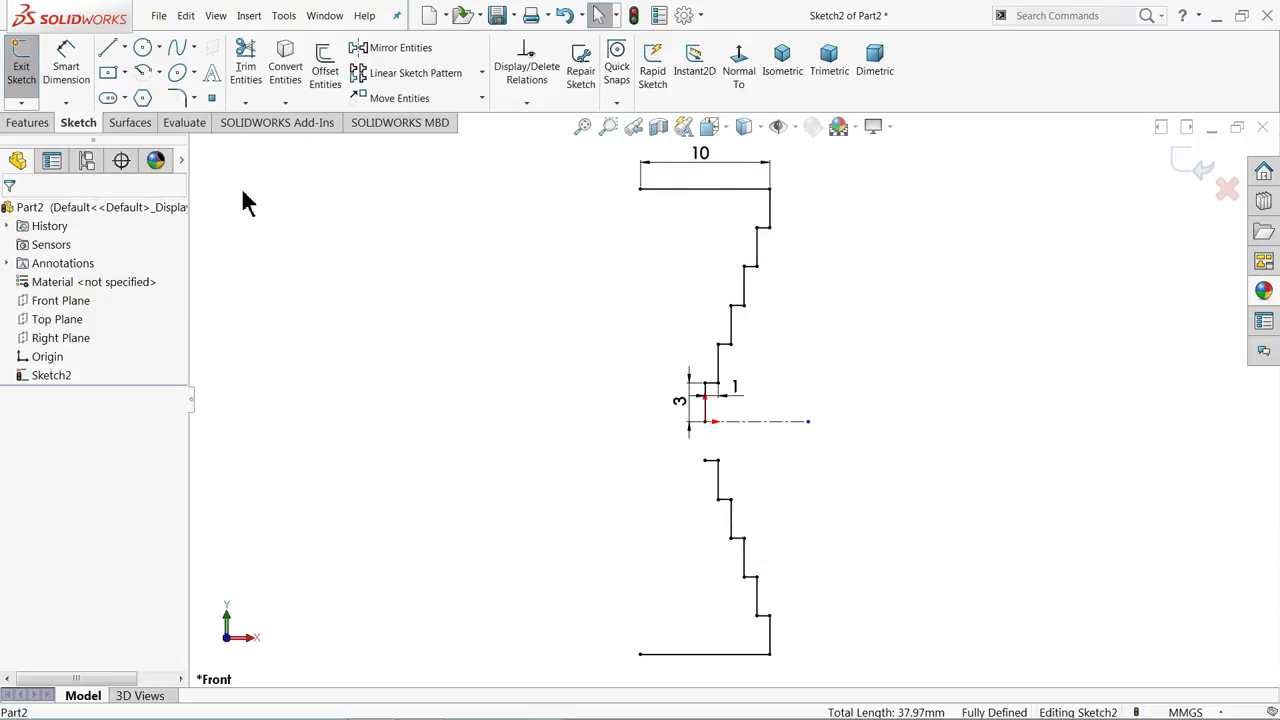
Close the gap at the centreline's end with a short 3 mm vertical line
click(109, 50)
scroll(843, 500, down, 2)
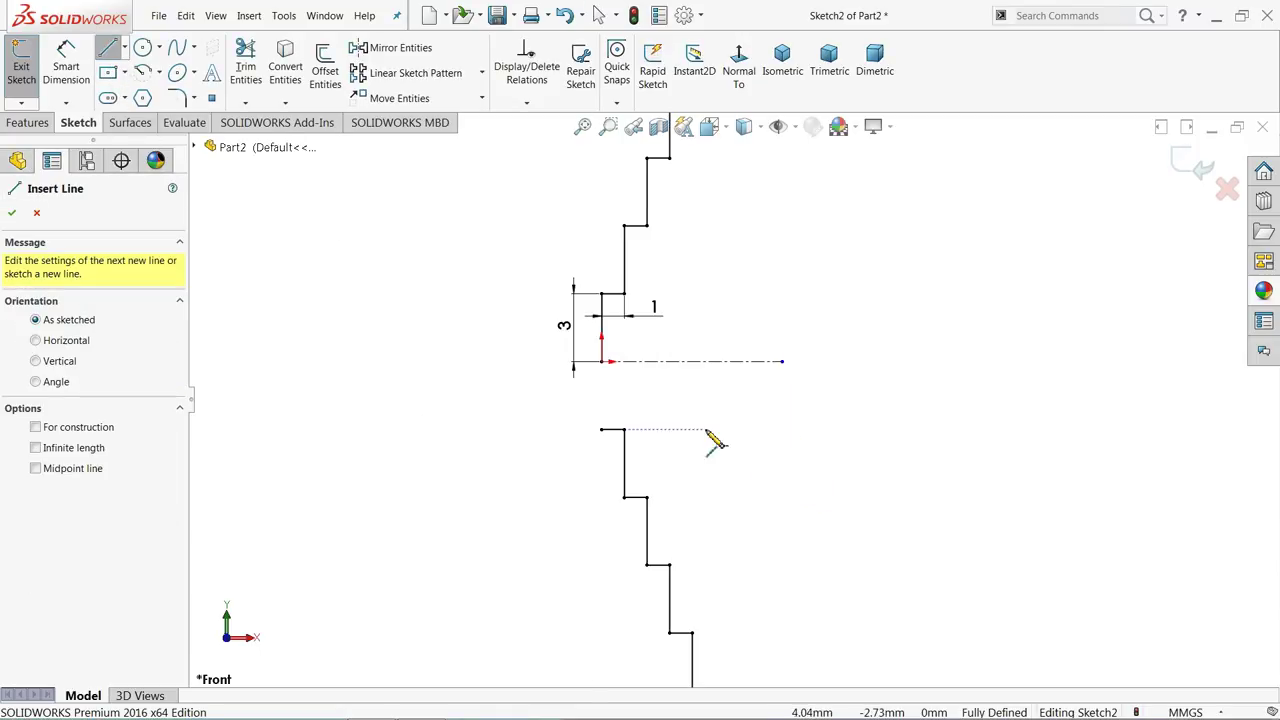
click(601, 362)
click(601, 430)
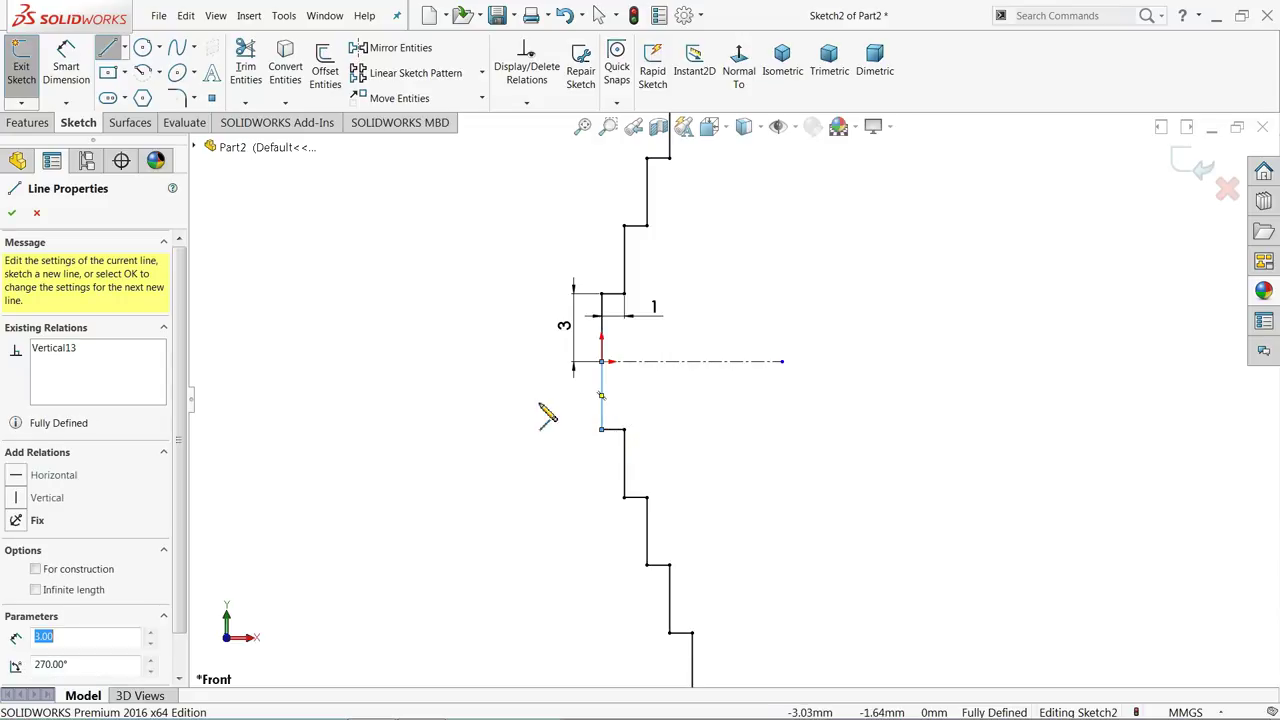
right_click(547, 420)
click(568, 404)
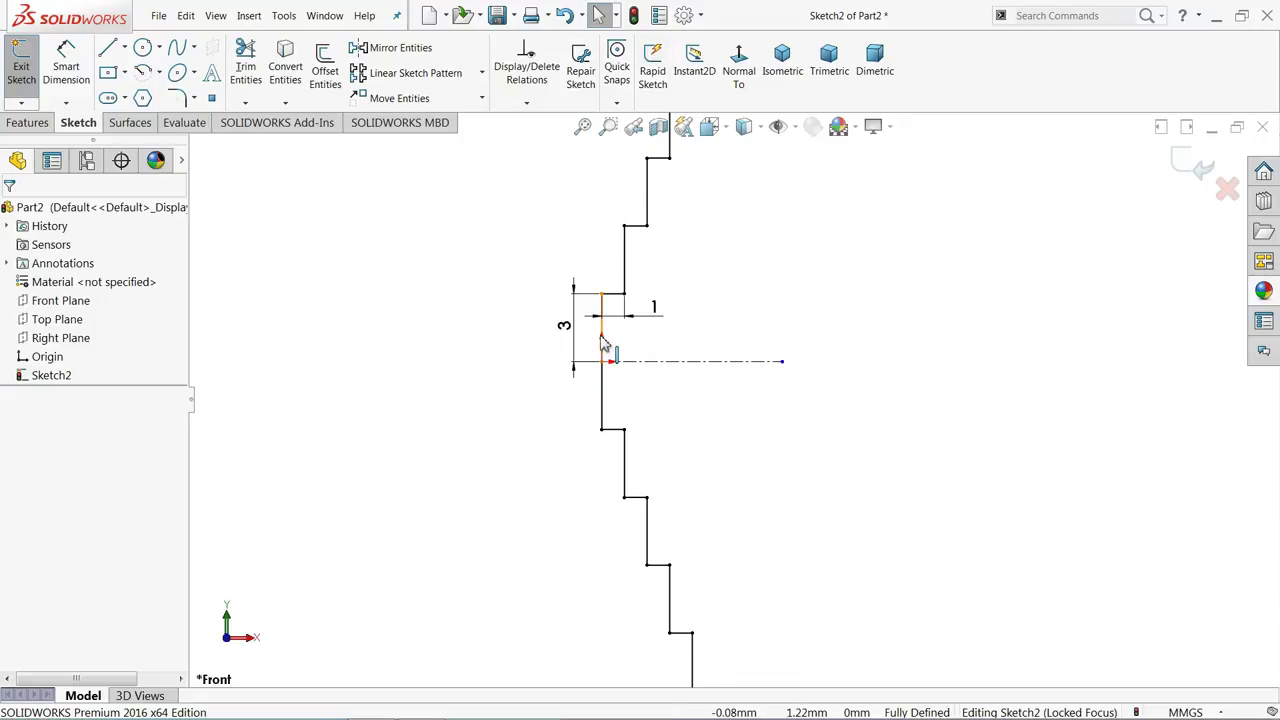
scroll(700, 330, up, 5)
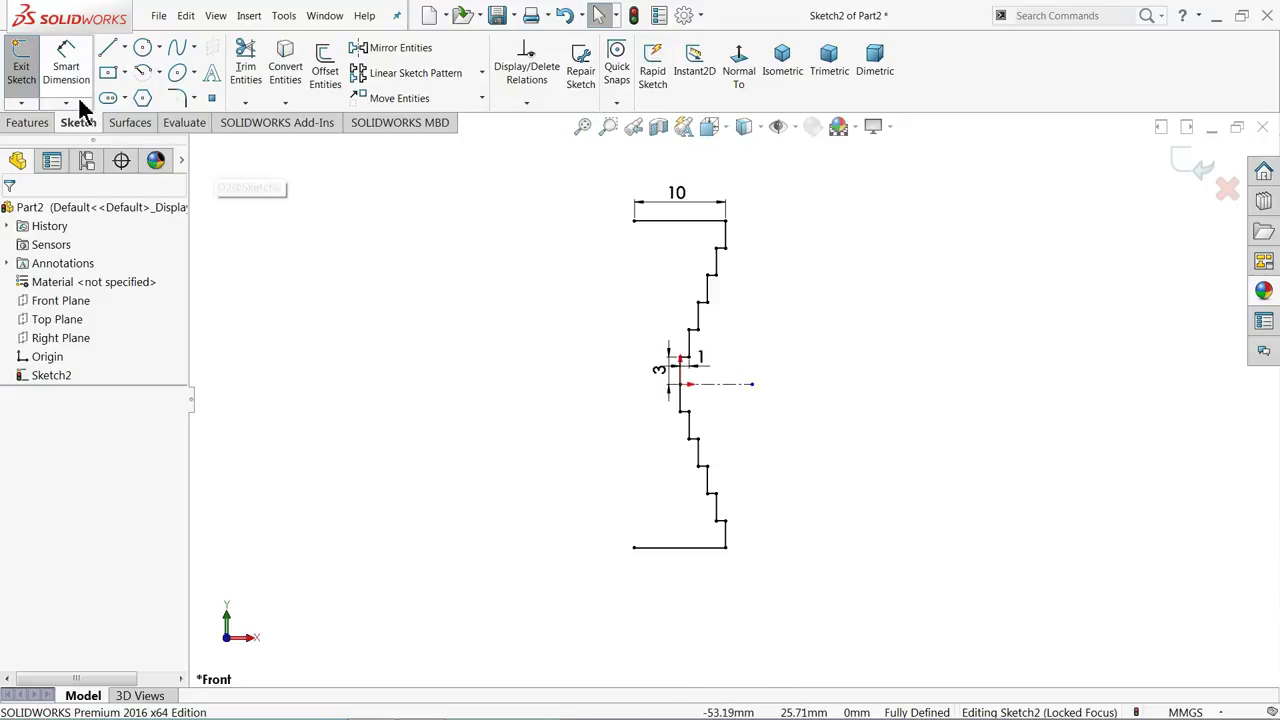
Draw a vertical line from the top-left to the bottom-left corner, closing the outline
click(108, 48)
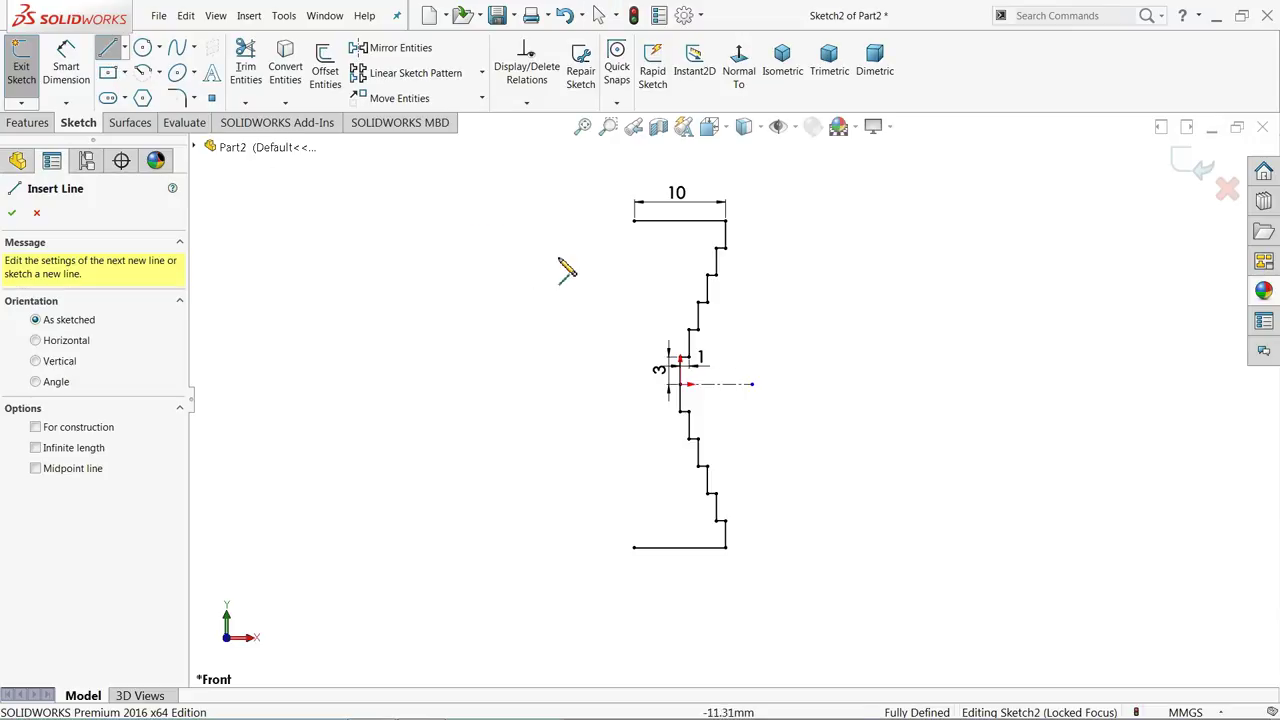
click(635, 221)
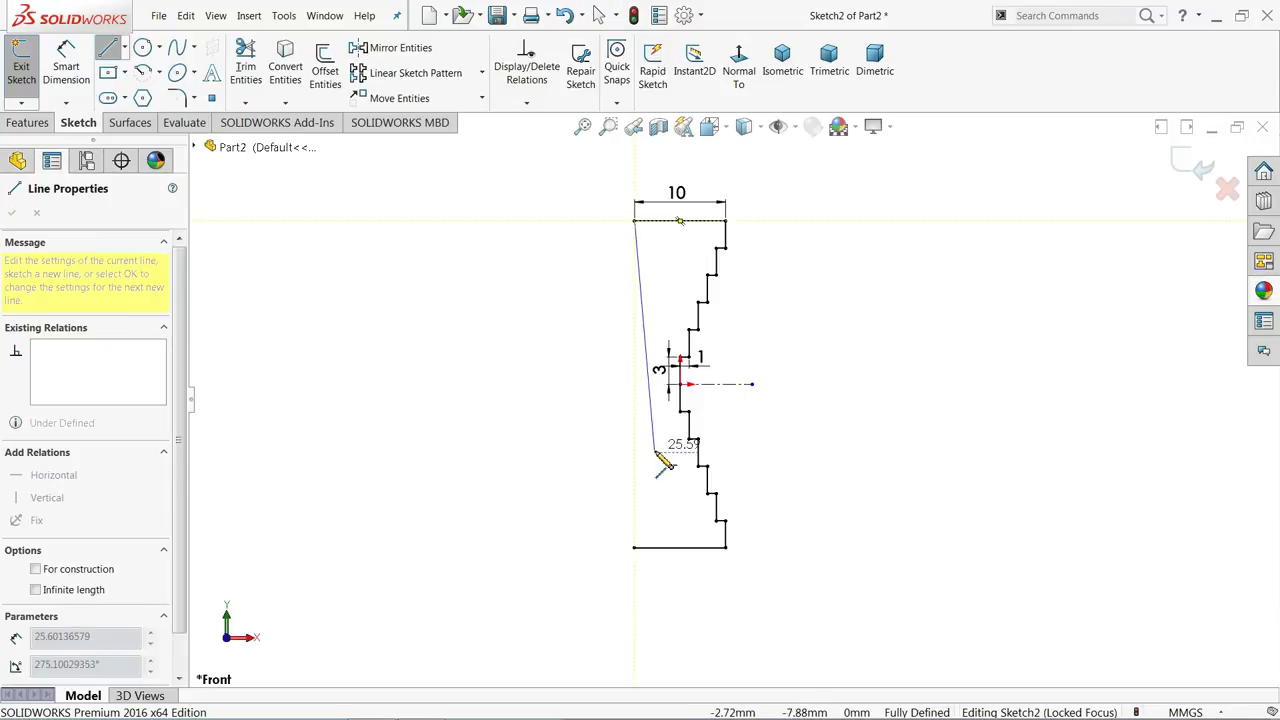
click(637, 549)
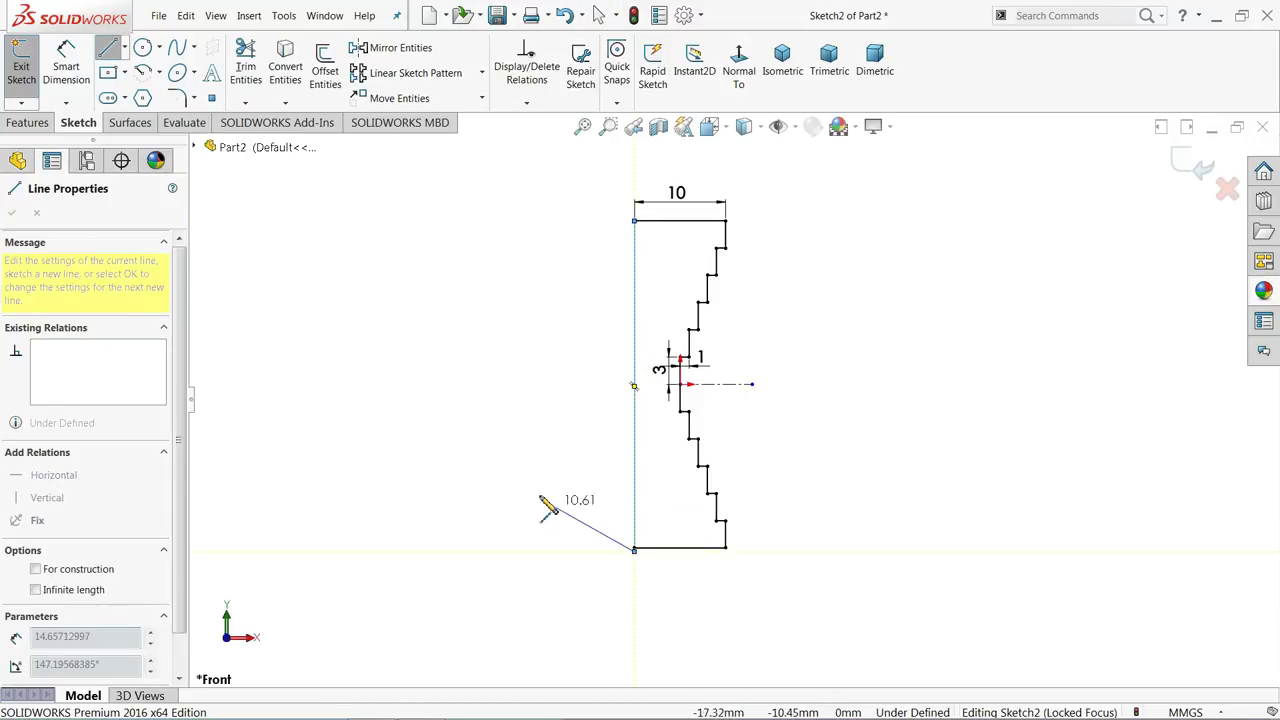
right_click(471, 405)
click(535, 420)
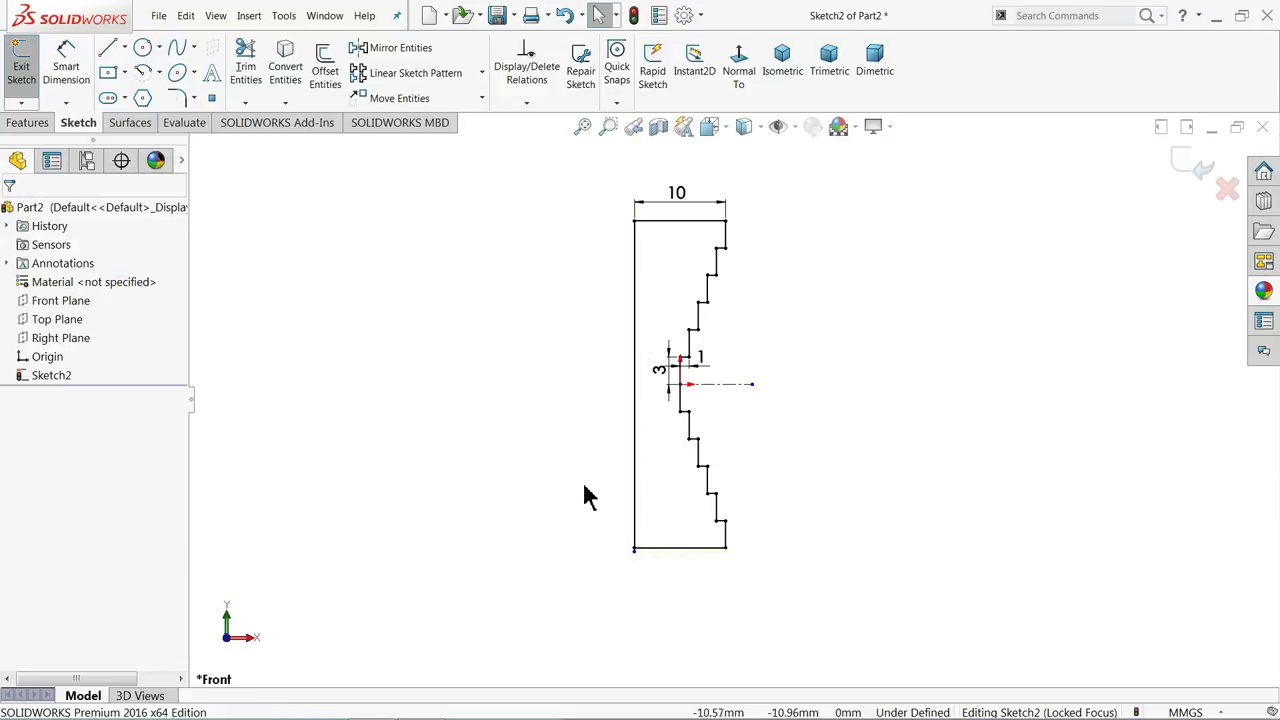
scroll(643, 575, down, 5)
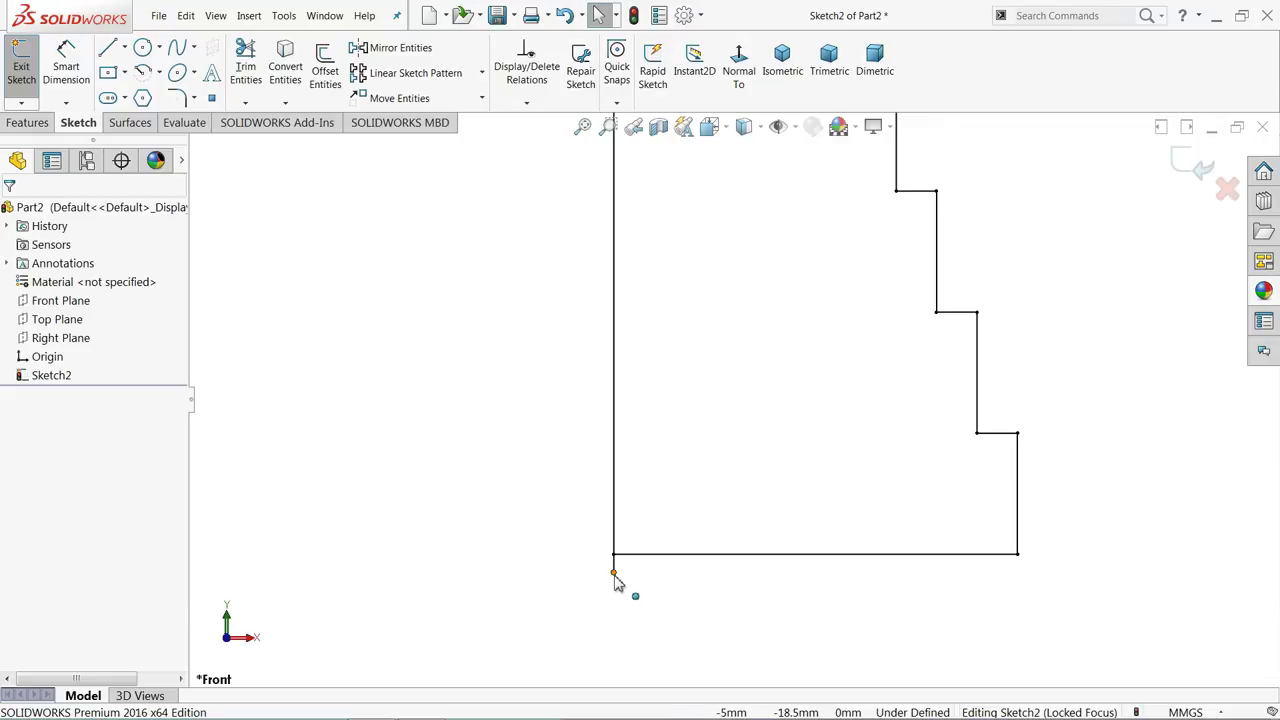
click(611, 527)
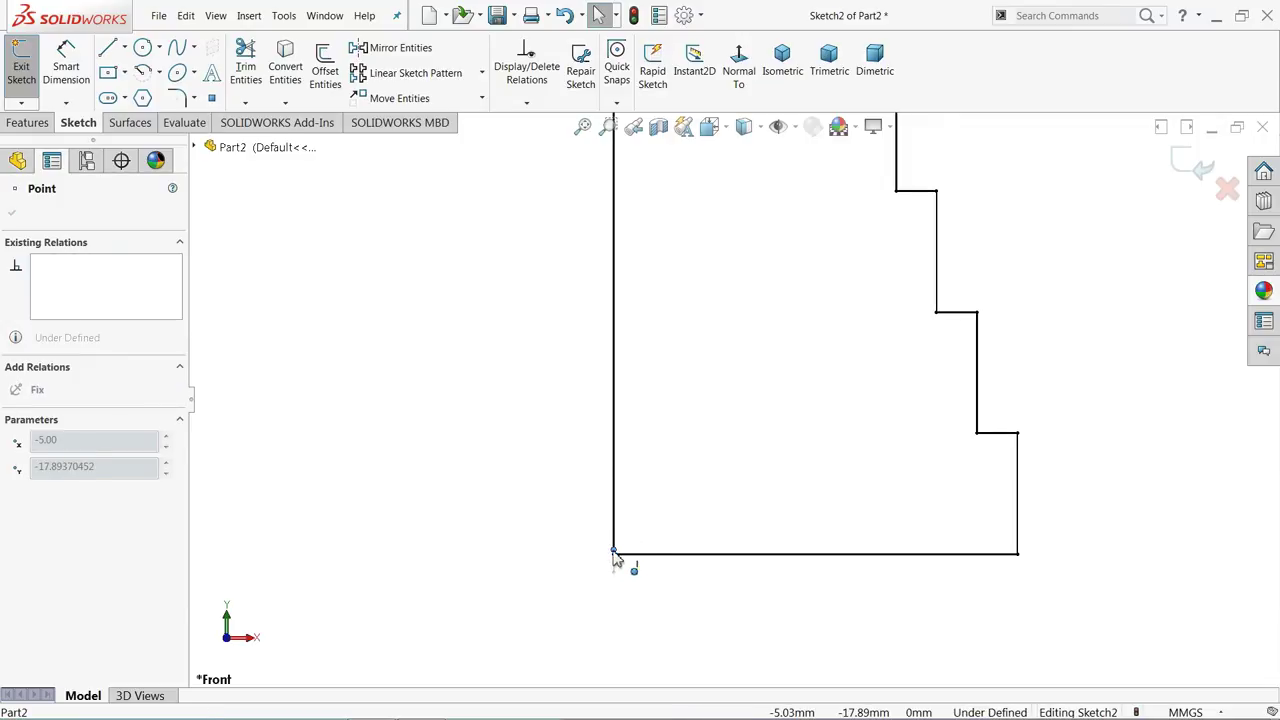
click(590, 562)
scroll(502, 486, up, 5)
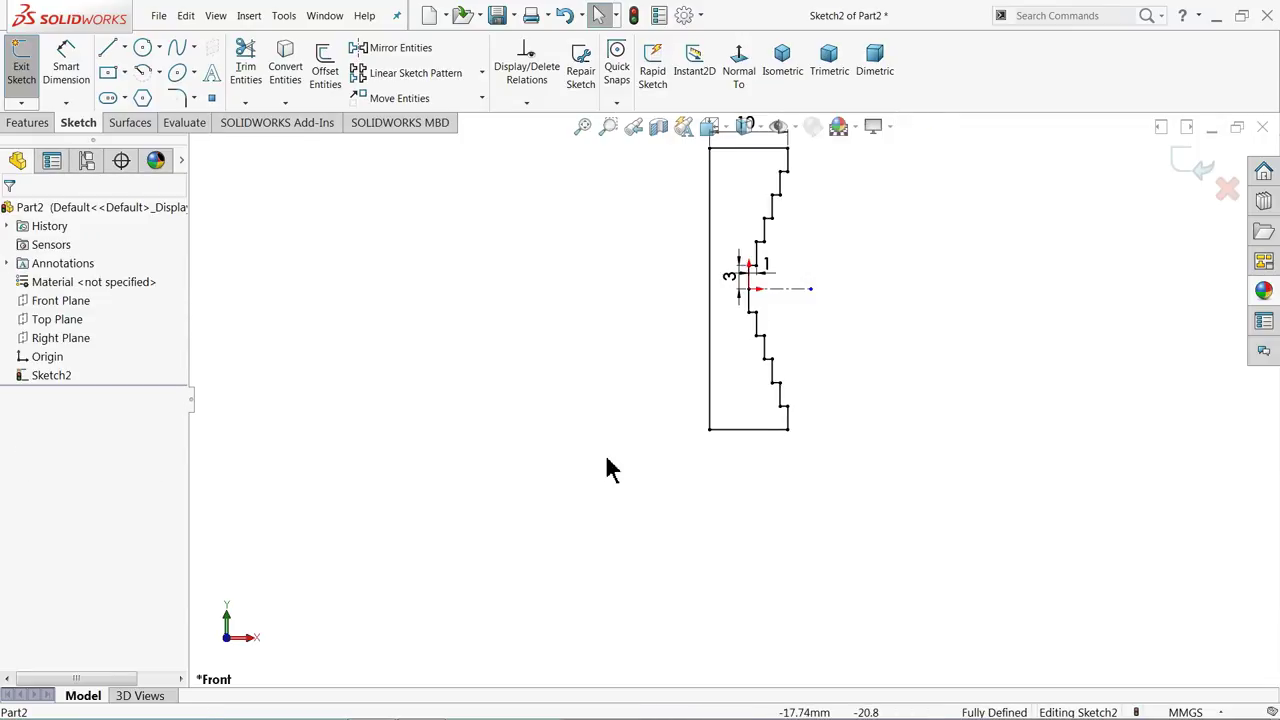
scroll(780, 323, down, 3)
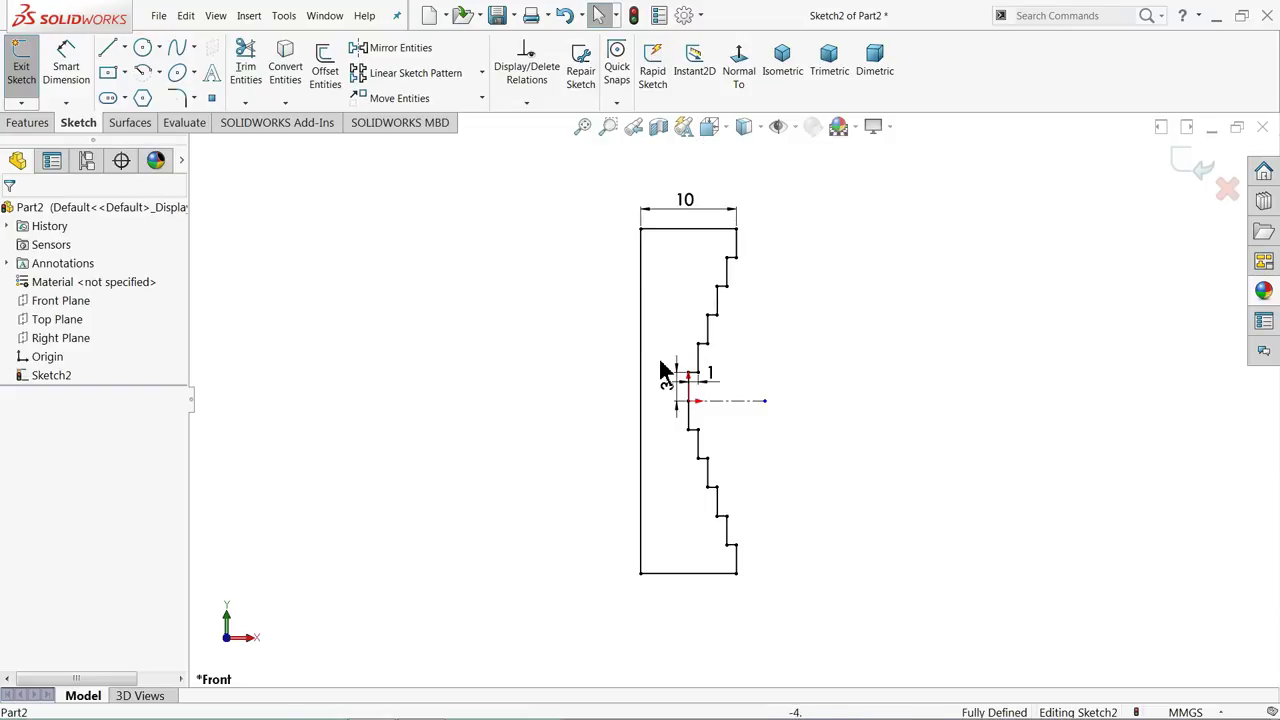
Add a 36 mm driven dimension for the left edge's overall height
click(72, 70)
click(648, 410)
click(554, 368)
click(748, 374)
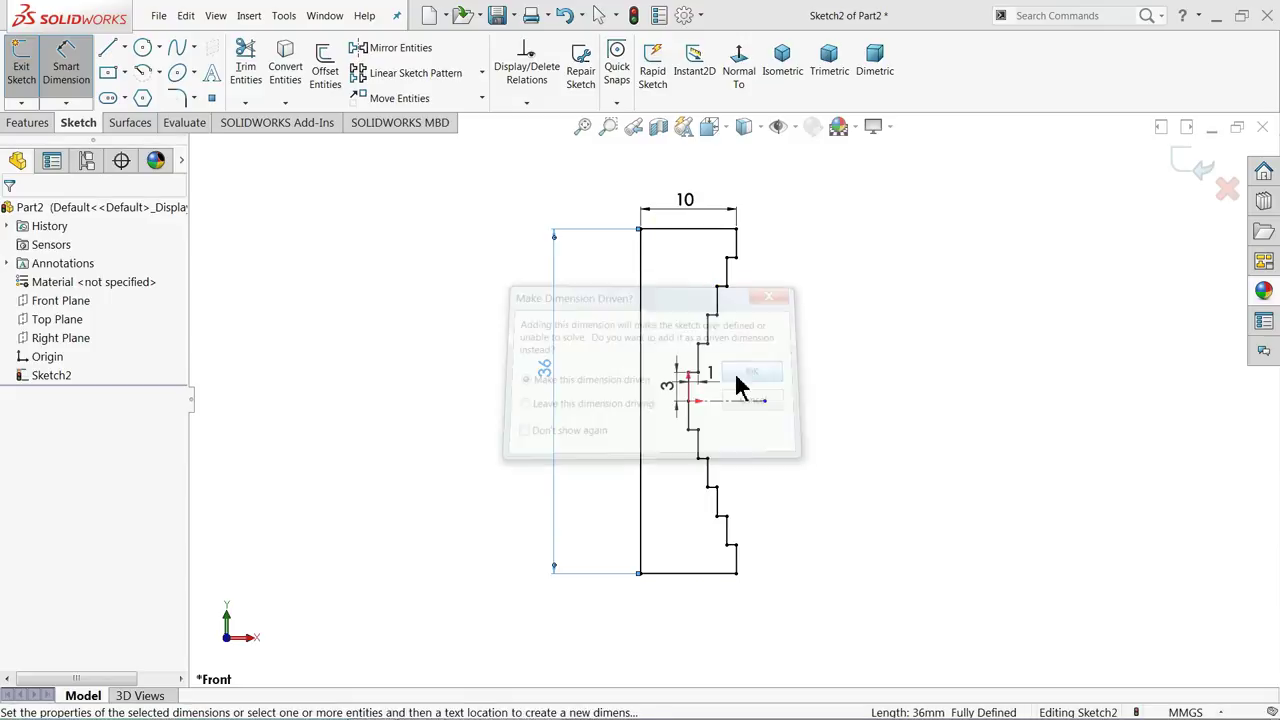
click(28, 123)
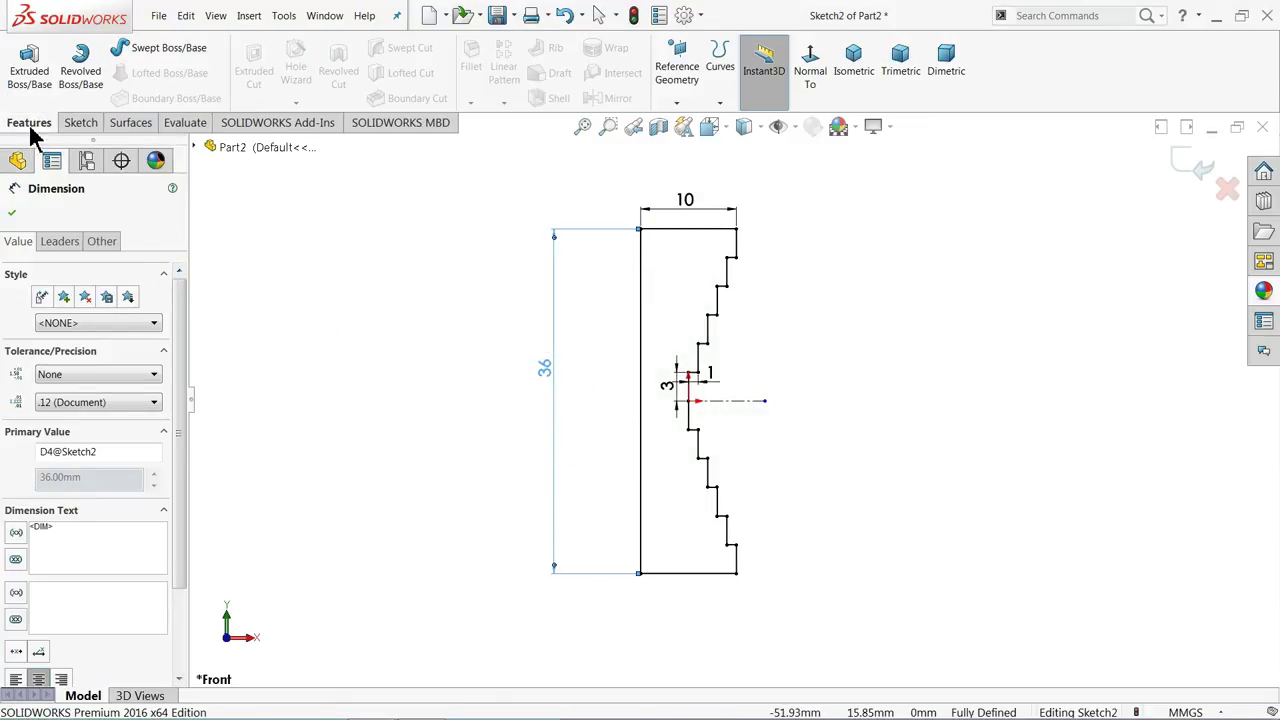
Extrude the stepped sketch Mid Plane to a 20 mm depth as Boss-Extrude2
click(31, 76)
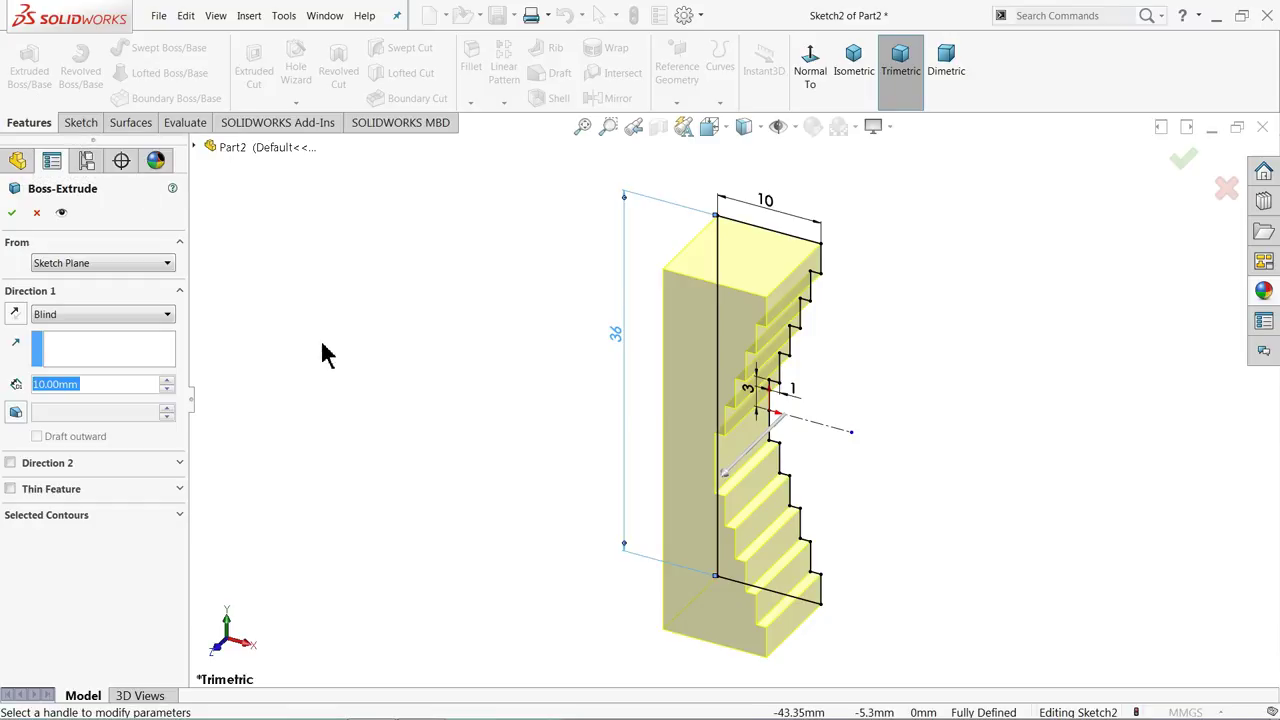
click(44, 315)
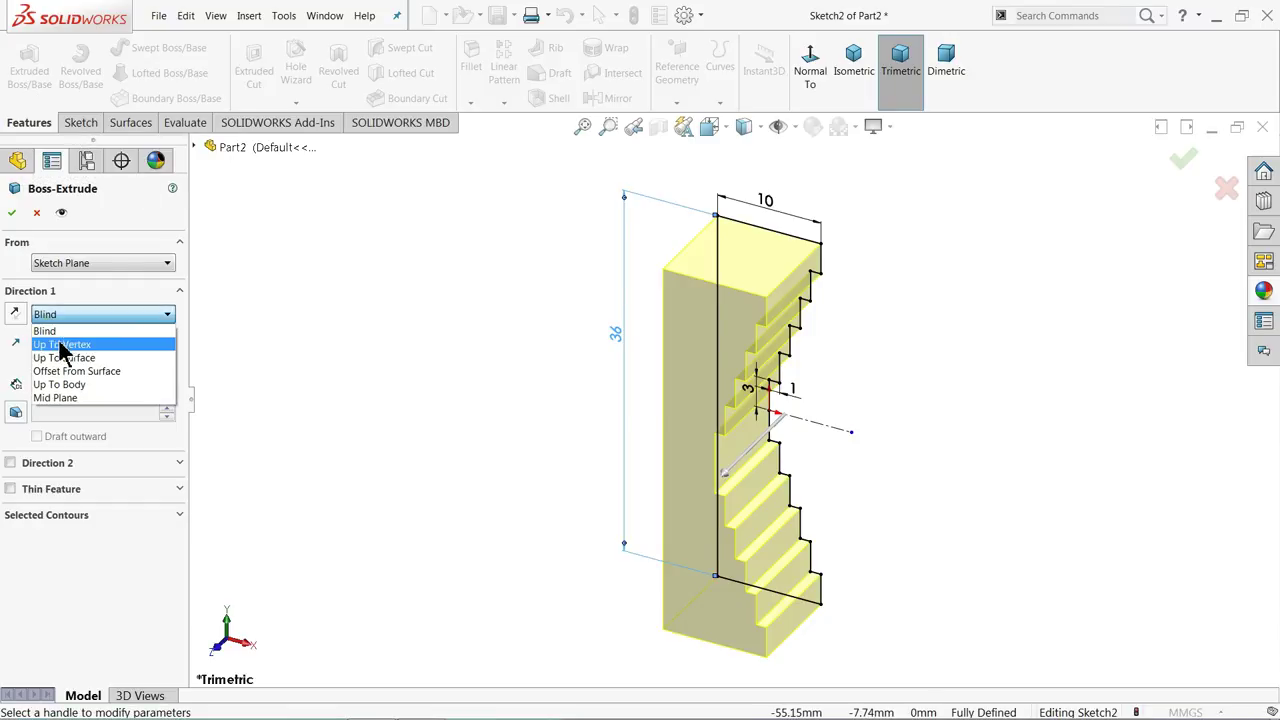
click(55, 397)
mouse_move(320, 375)
middle_down()
mouse_move(348, 358)
mouse_move(308, 391)
middle_up()
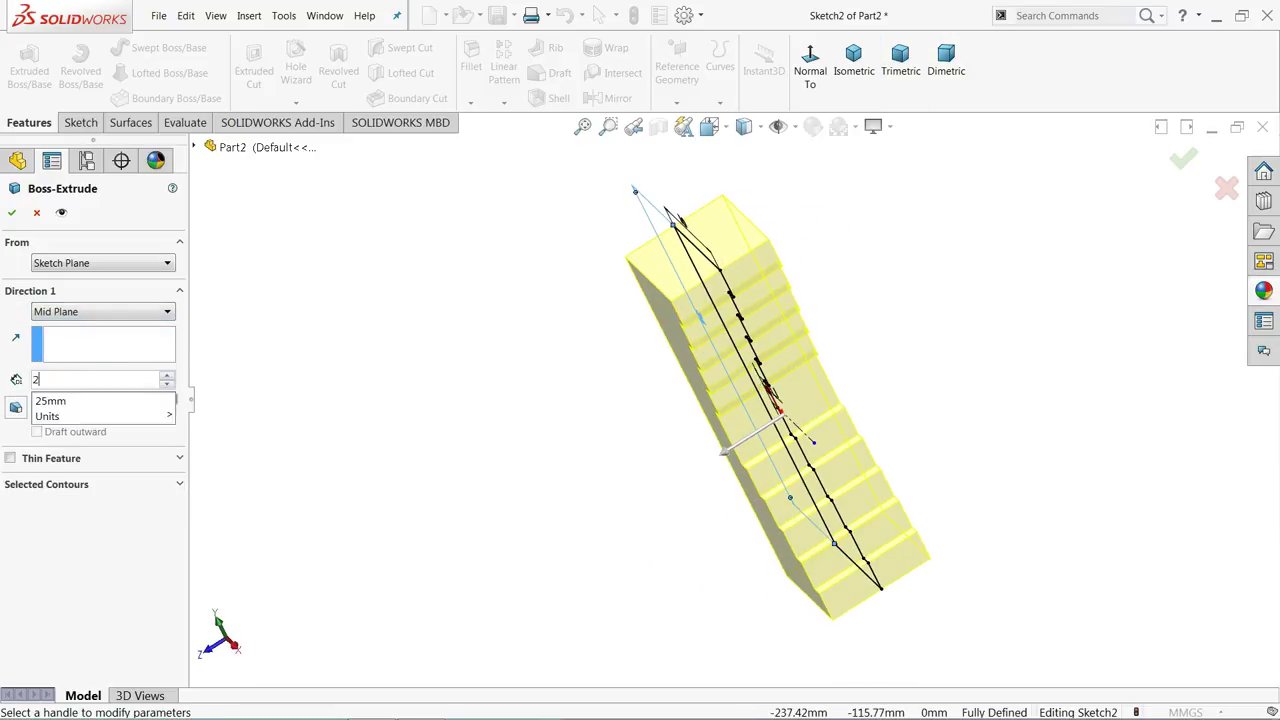
text(20.00mm)
middle_drag(397, 551, 728, 392)
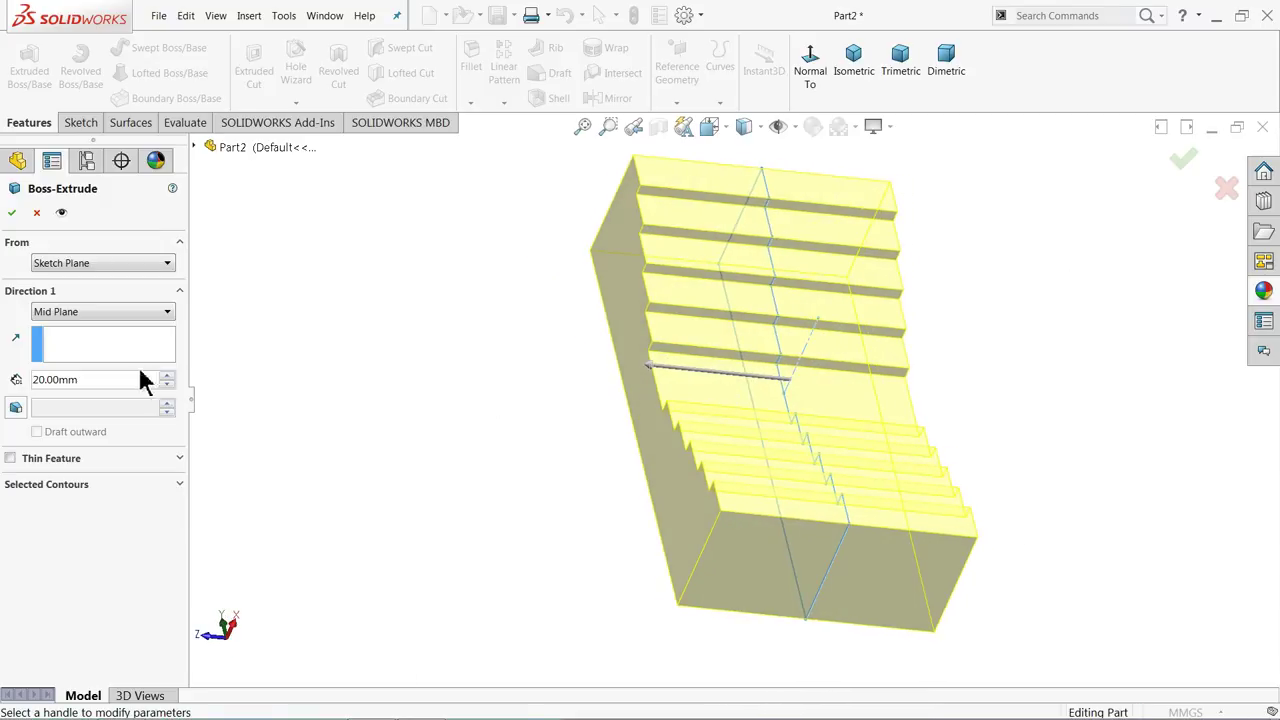
click(63, 316)
click(61, 306)
click(12, 212)
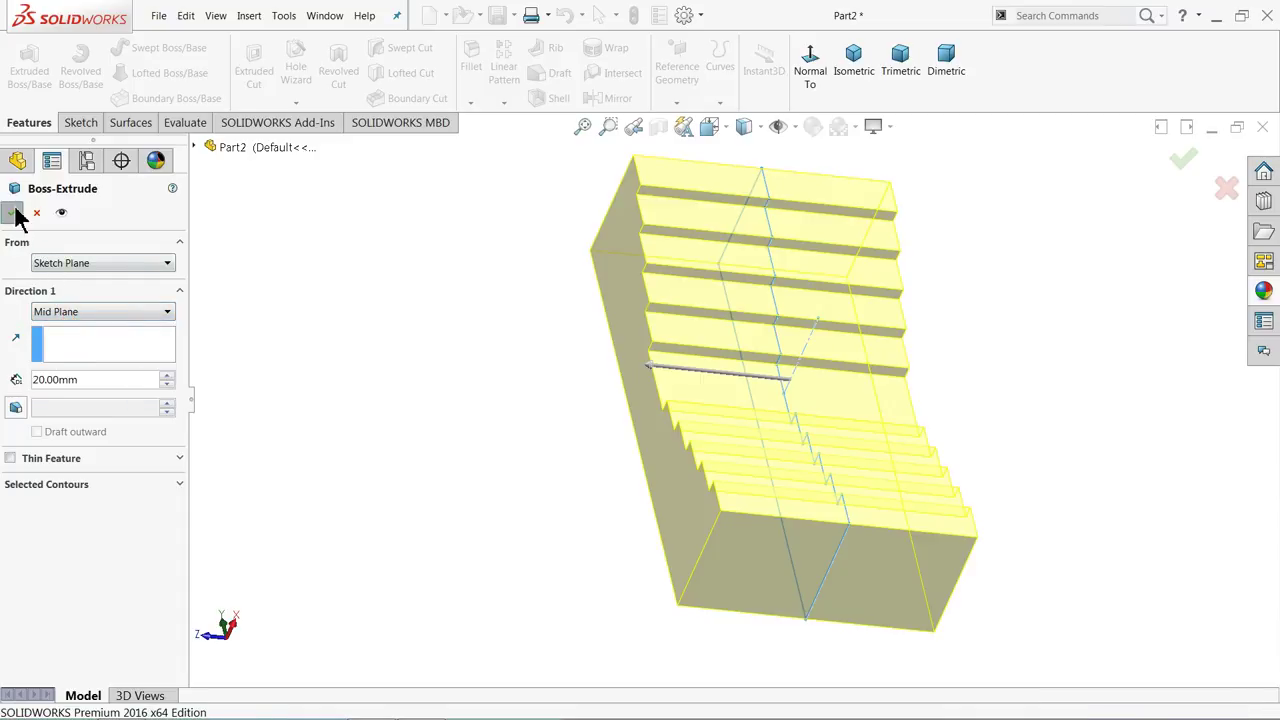
mouse_move(357, 374)
middle_down()
mouse_move(443, 366)
mouse_move(489, 431)
mouse_move(442, 372)
mouse_move(517, 349)
mouse_move(383, 354)
middle_up()
click(451, 334)
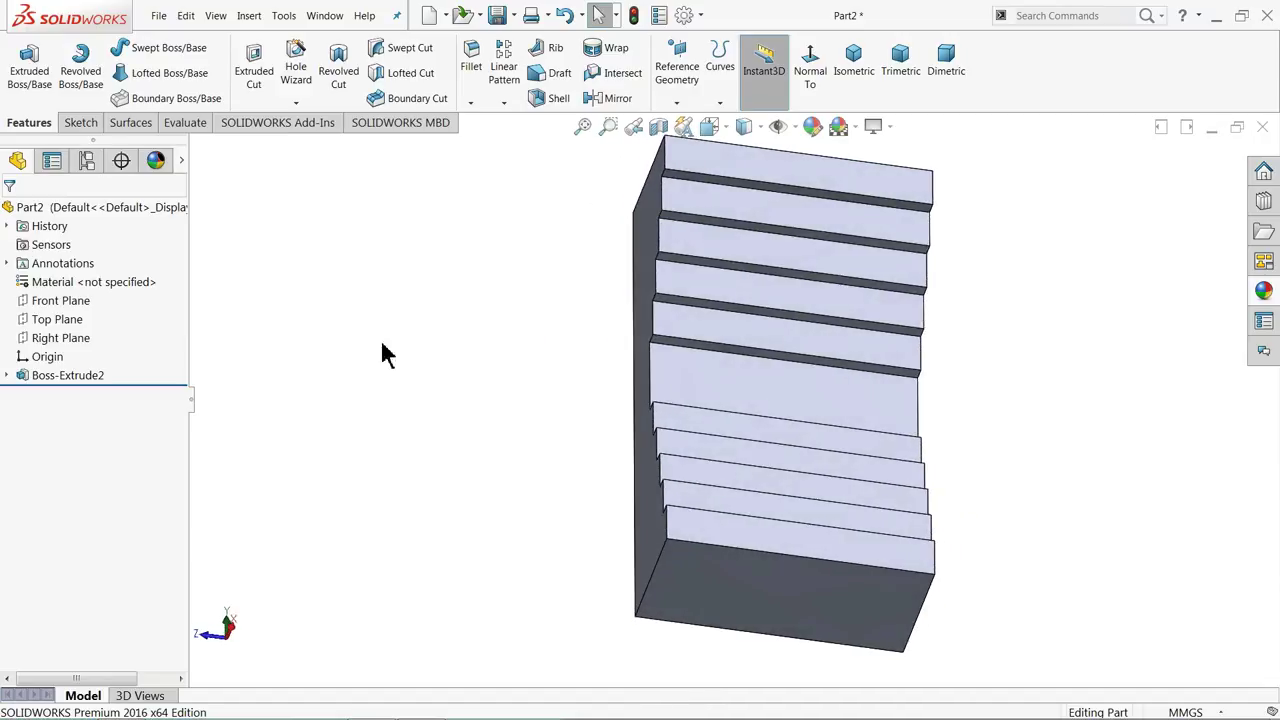
Sketch a closed line profile with an angled countersink edge on the Front Plane
click(70, 301)
click(87, 285)
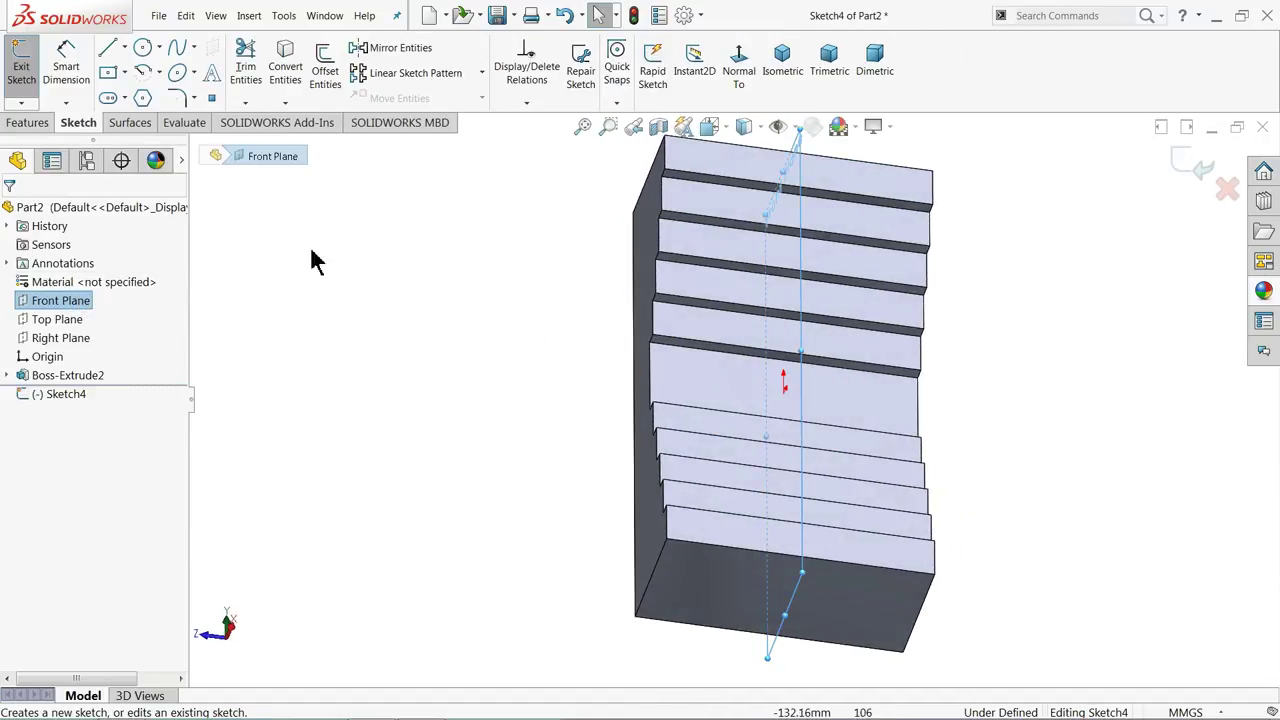
click(740, 70)
scroll(760, 415, down, 2)
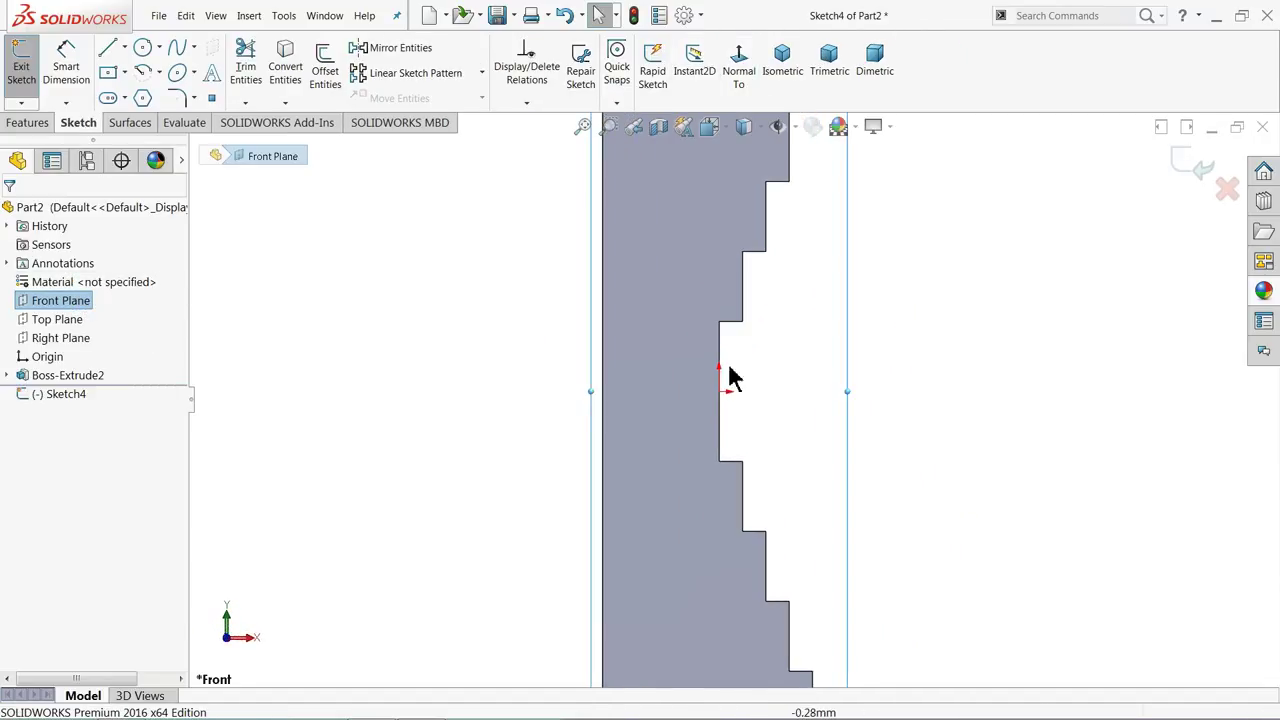
click(112, 57)
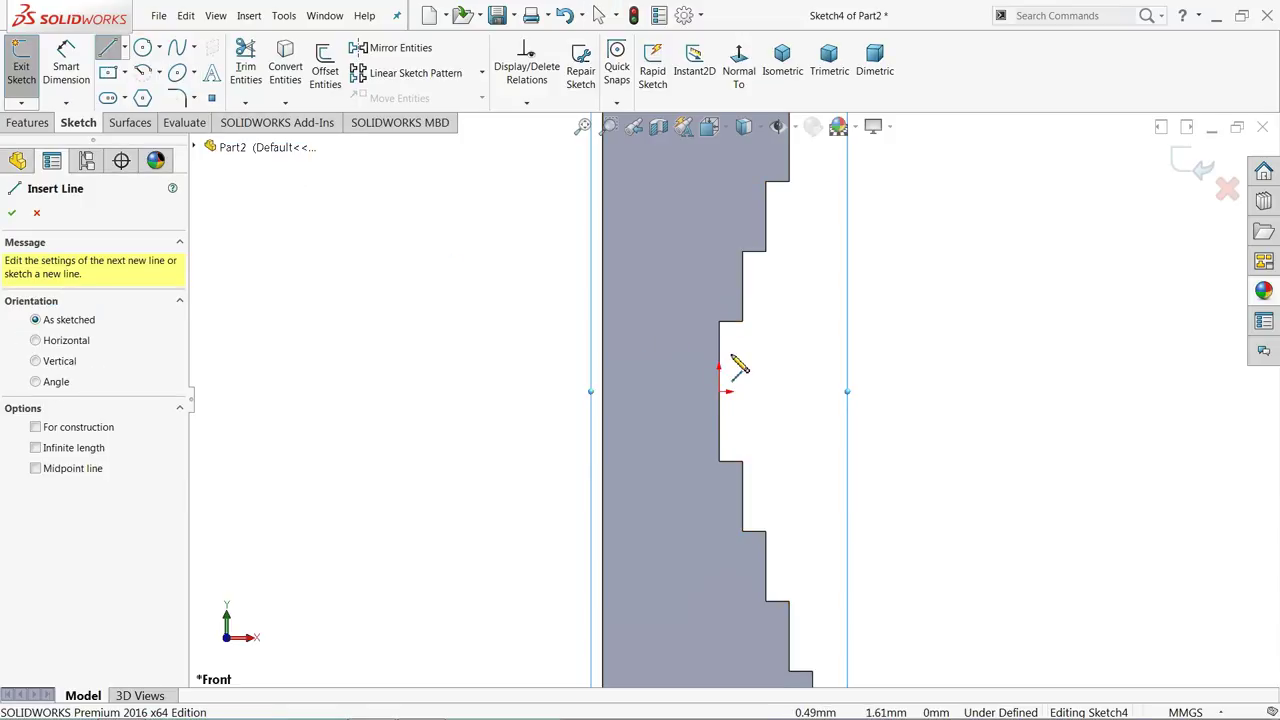
scroll(737, 415, down, 2)
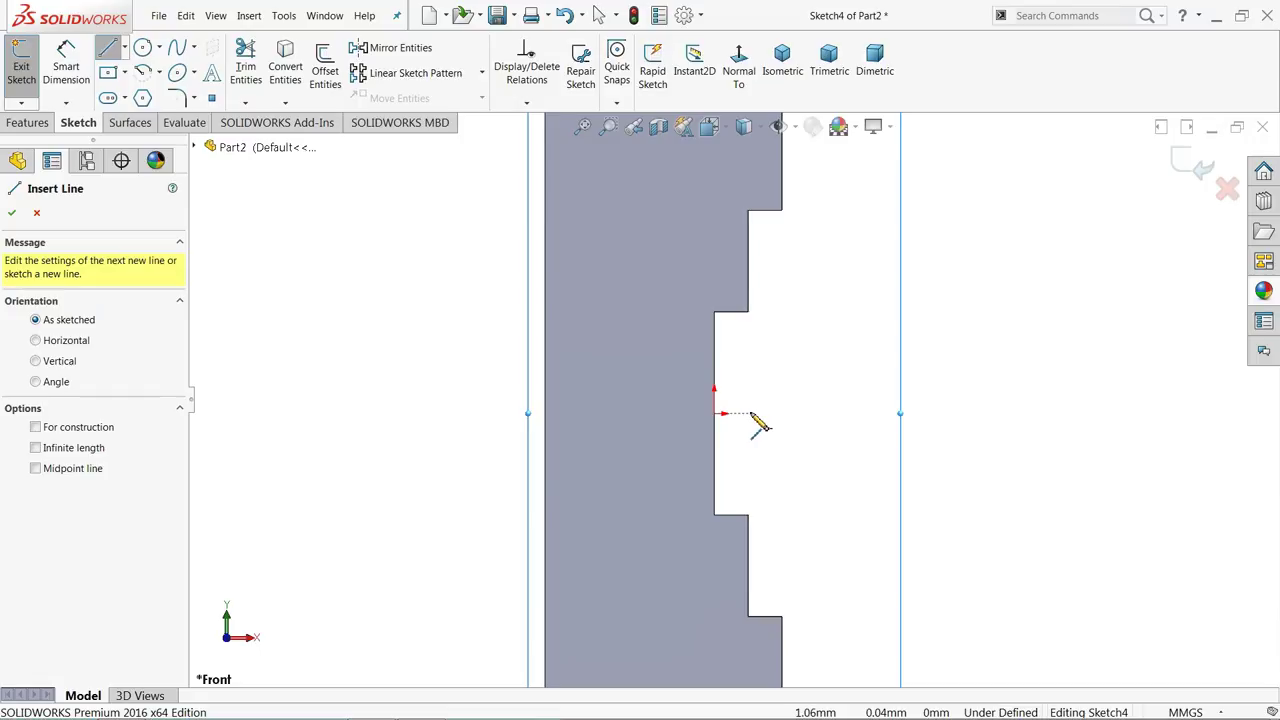
click(748, 260)
click(749, 413)
click(437, 413)
click(437, 329)
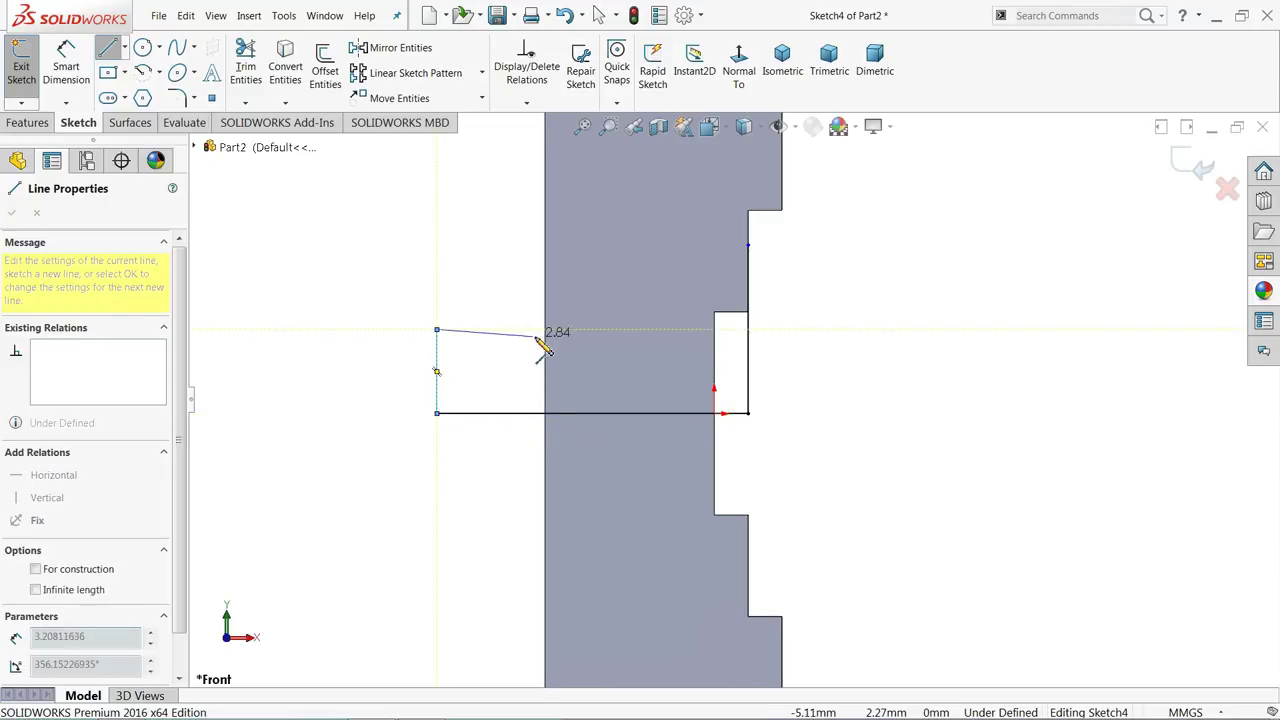
click(620, 329)
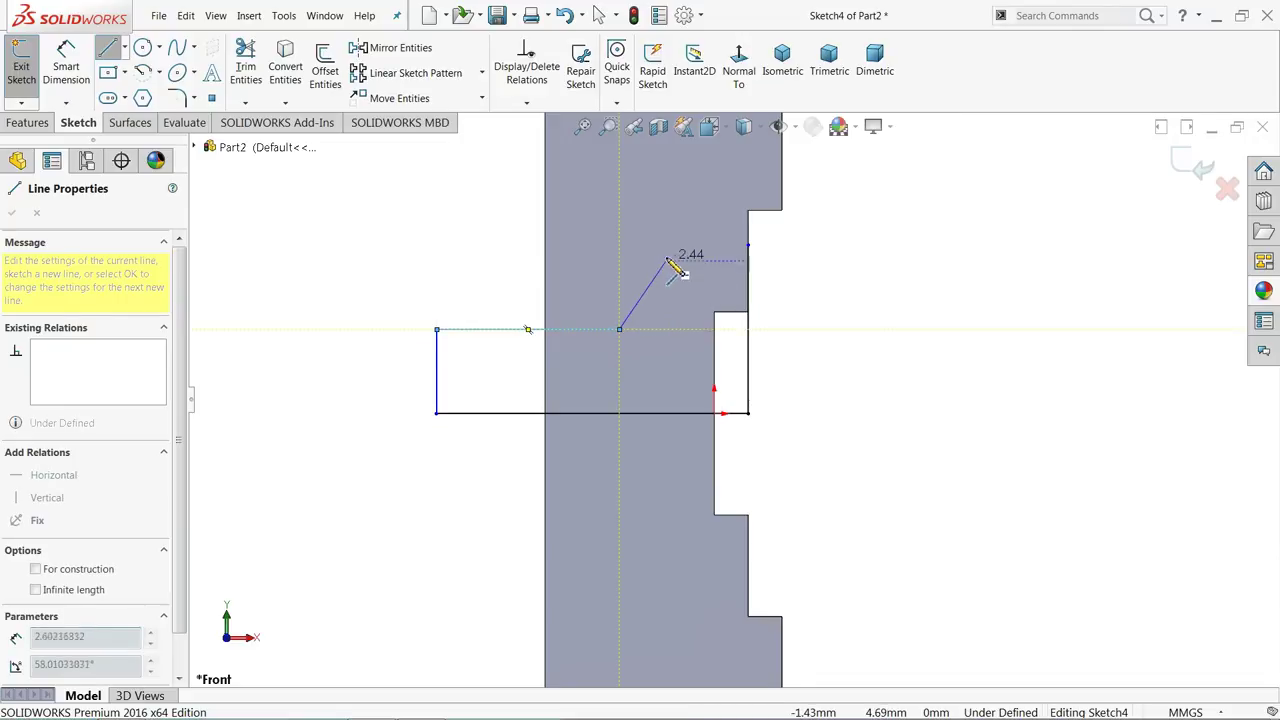
double_click(750, 252)
Dimension the profile's vertical side to 5 mm and its short top line to 1 mm
click(66, 72)
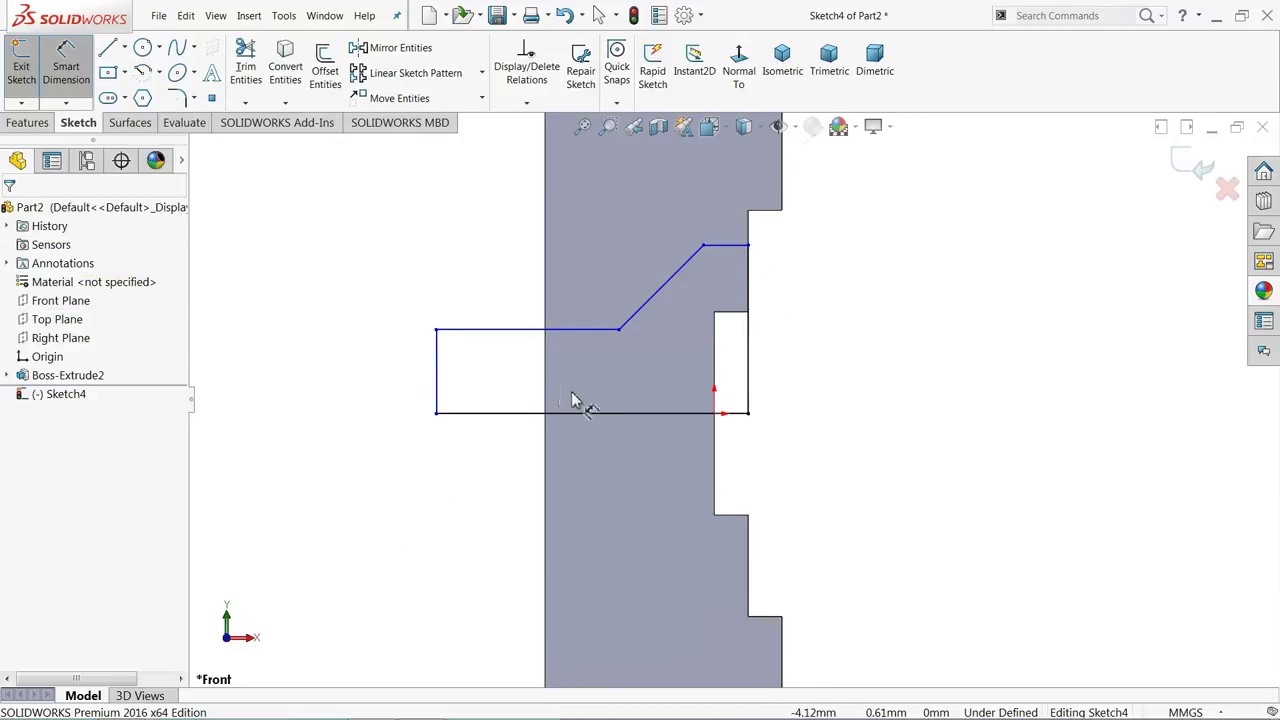
click(752, 342)
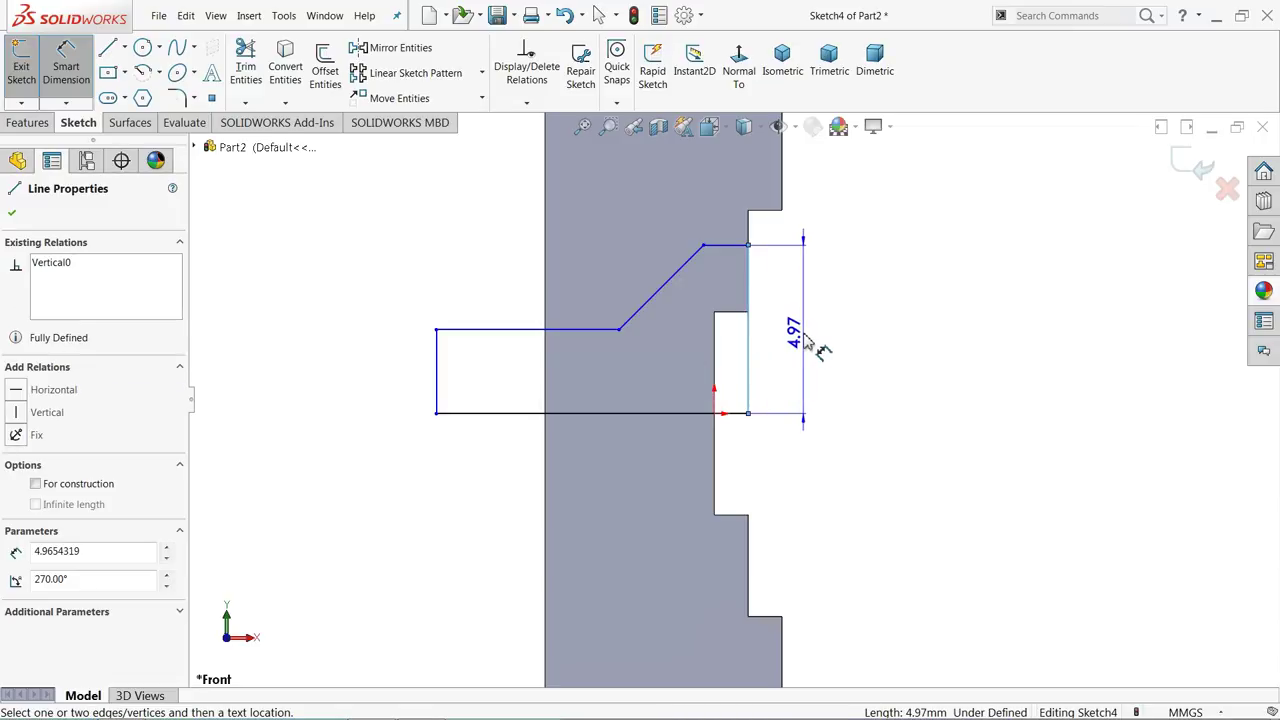
click(803, 343)
text(5)
key(Return)
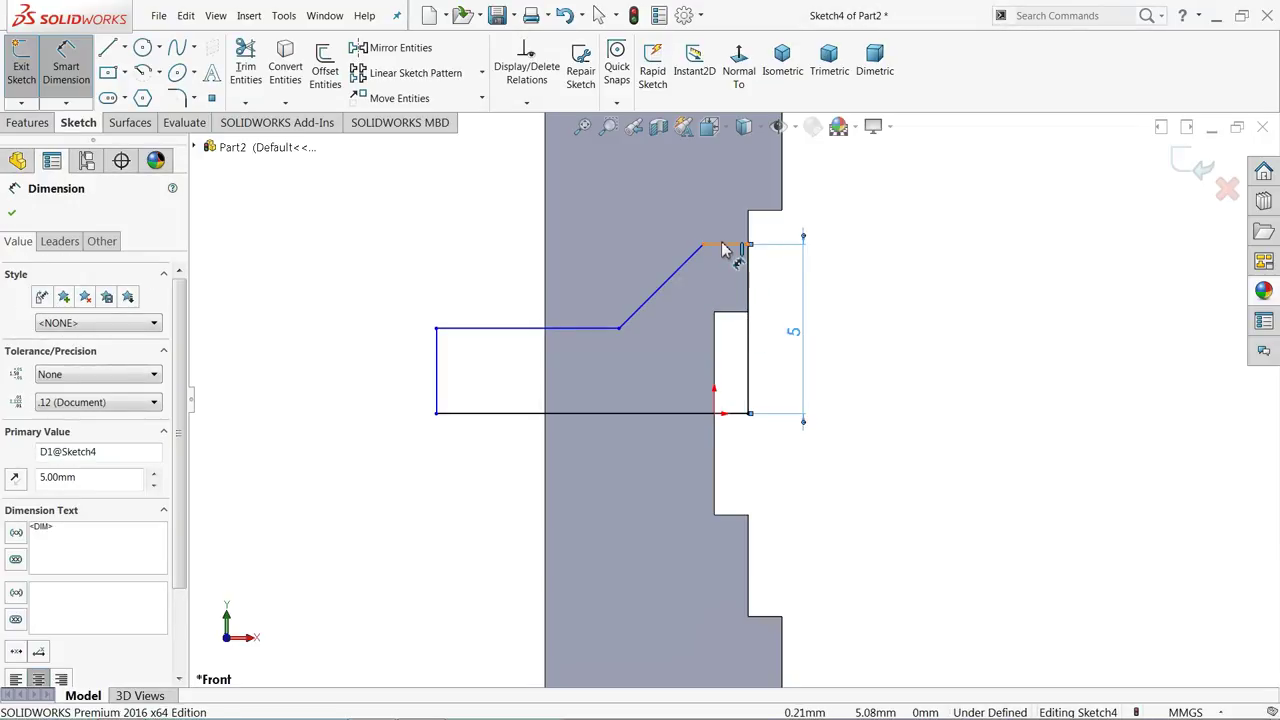
click(723, 250)
click(723, 203)
text(1)
key(Return)
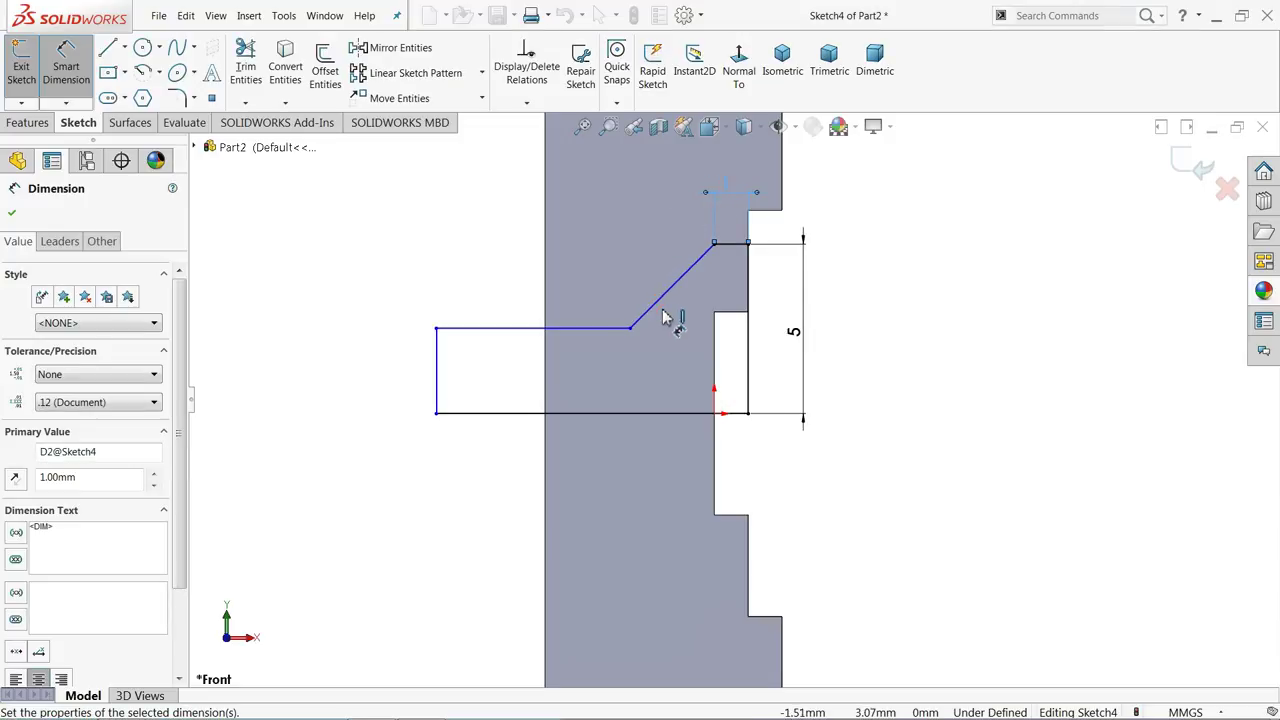
Add the 4 mm countersink offset, 3 mm left height and 8 mm bottom length dimensions
click(630, 331)
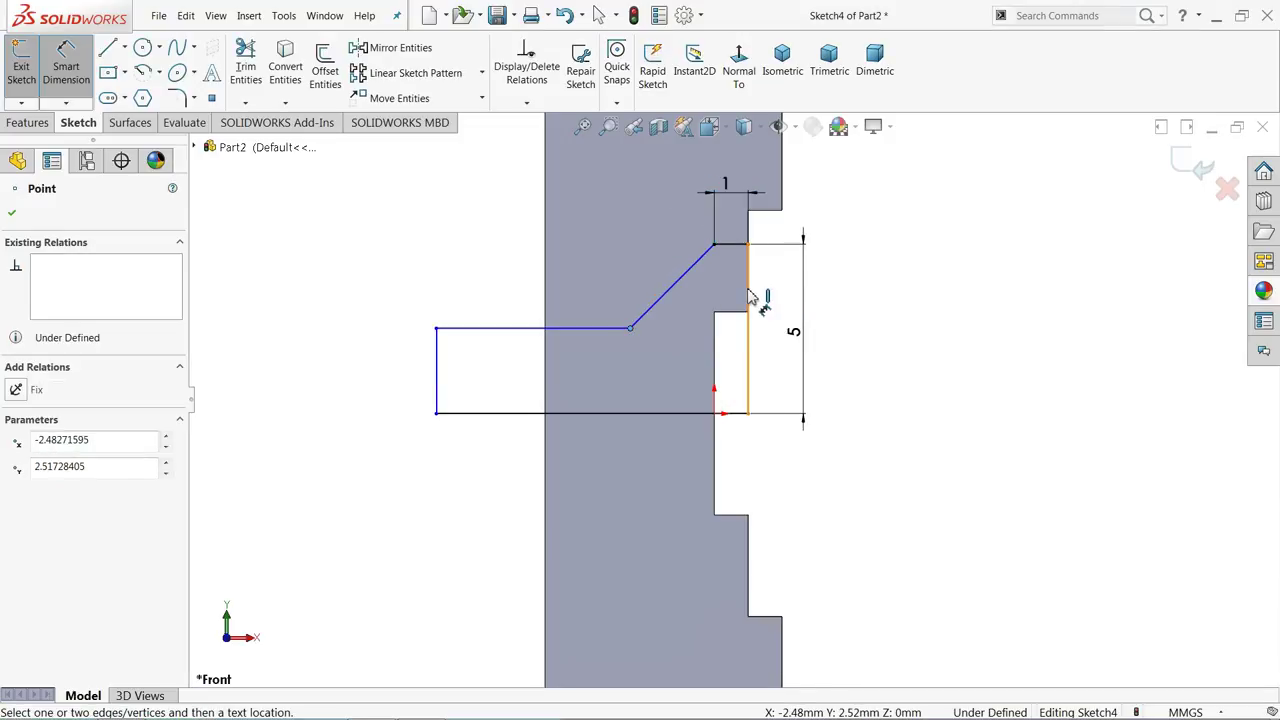
click(750, 297)
click(699, 489)
text(4)
key(Return)
click(436, 376)
click(405, 375)
text(3)
key(Return)
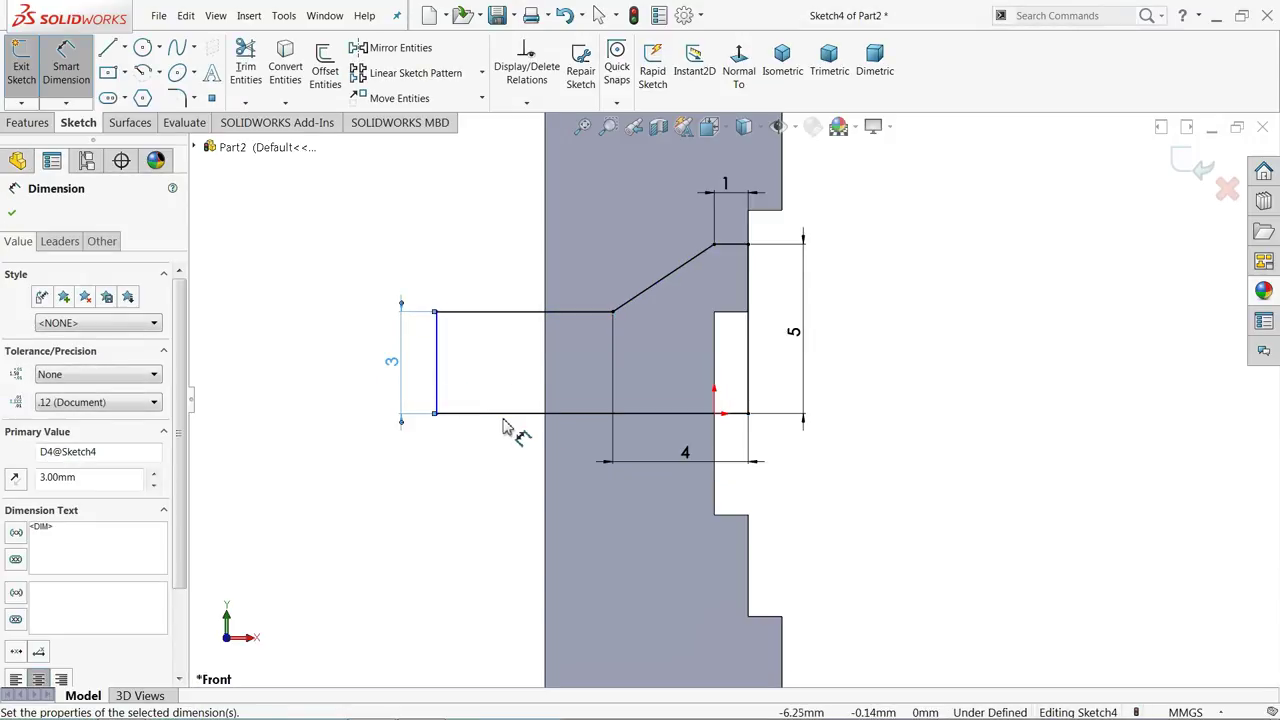
click(515, 416)
click(516, 458)
text(8)
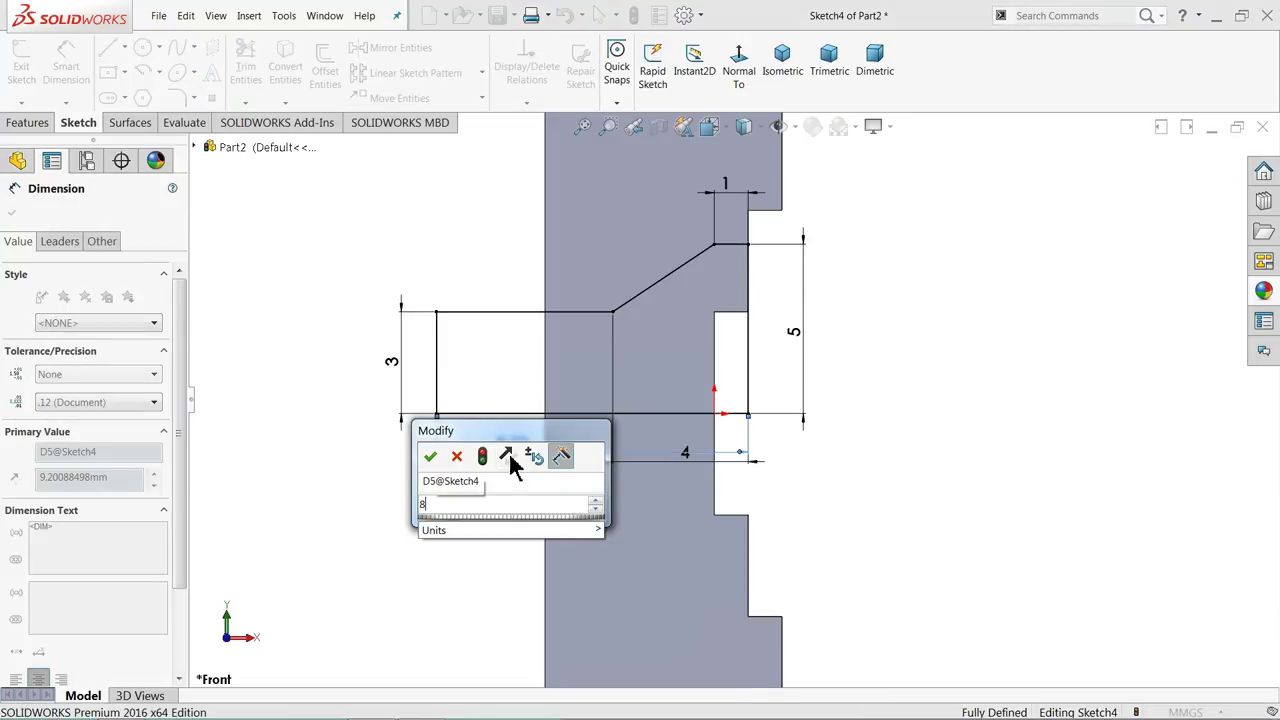
key(Return)
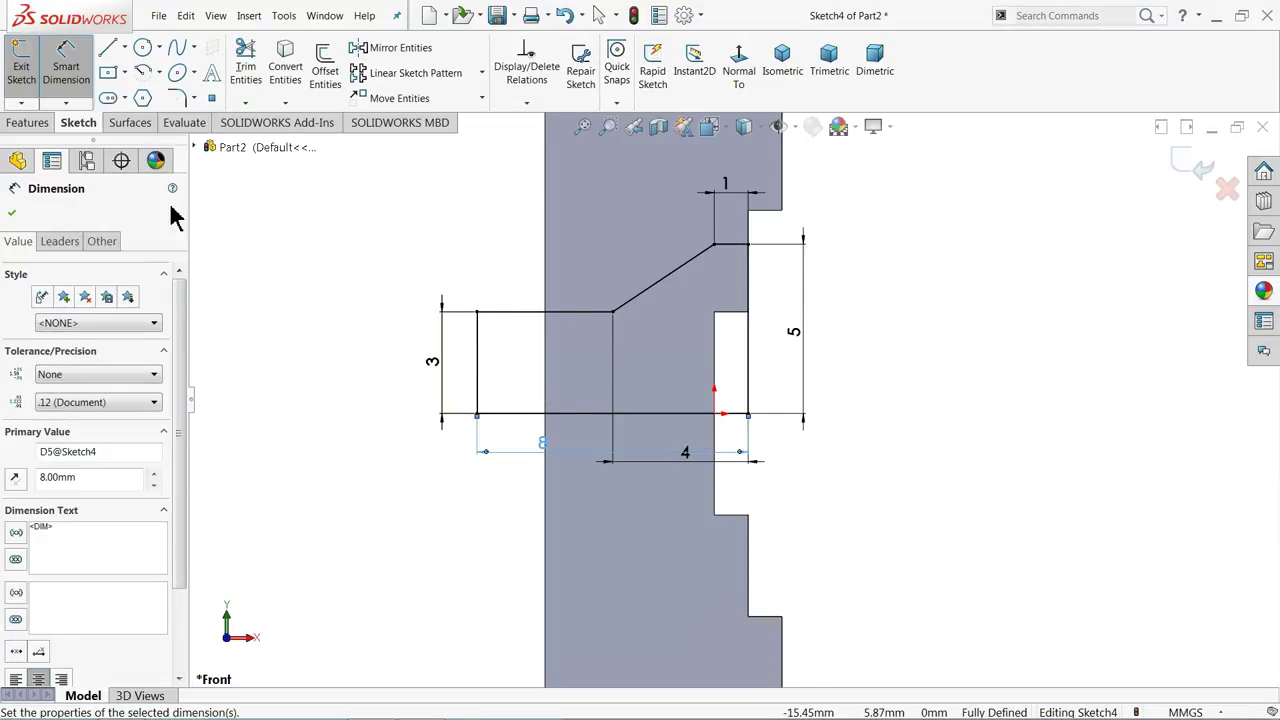
click(27, 123)
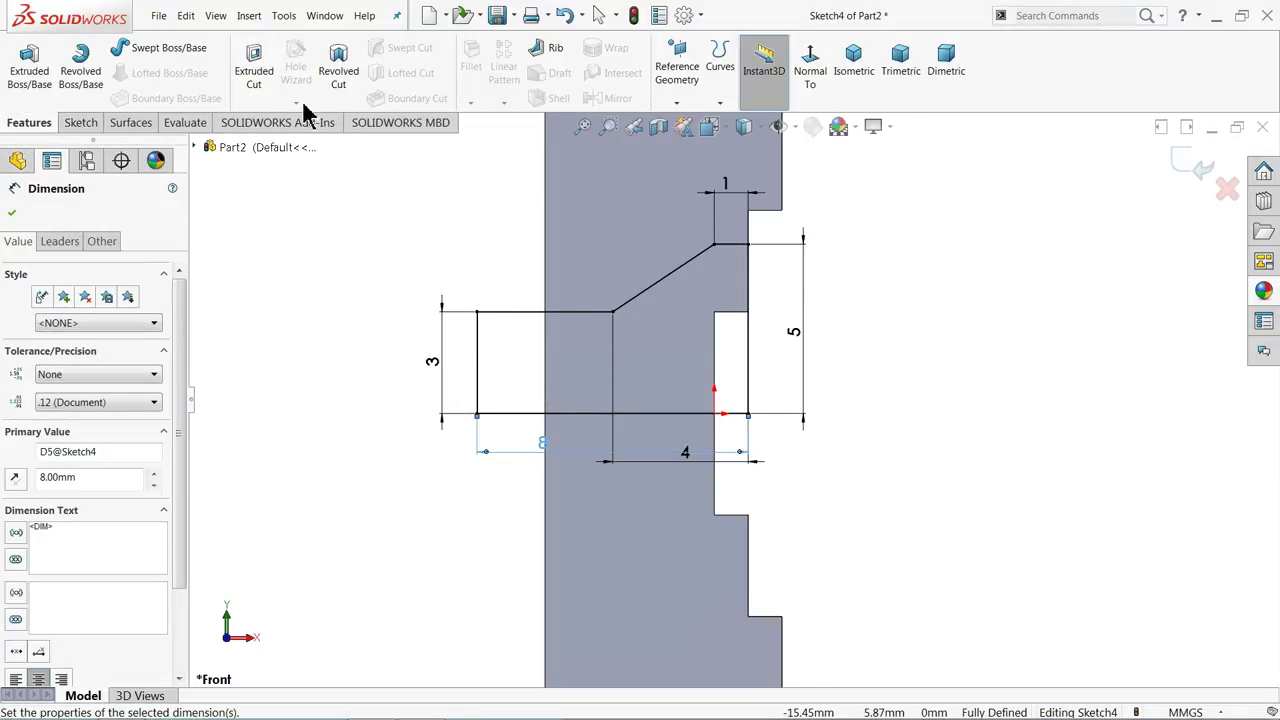
click(340, 80)
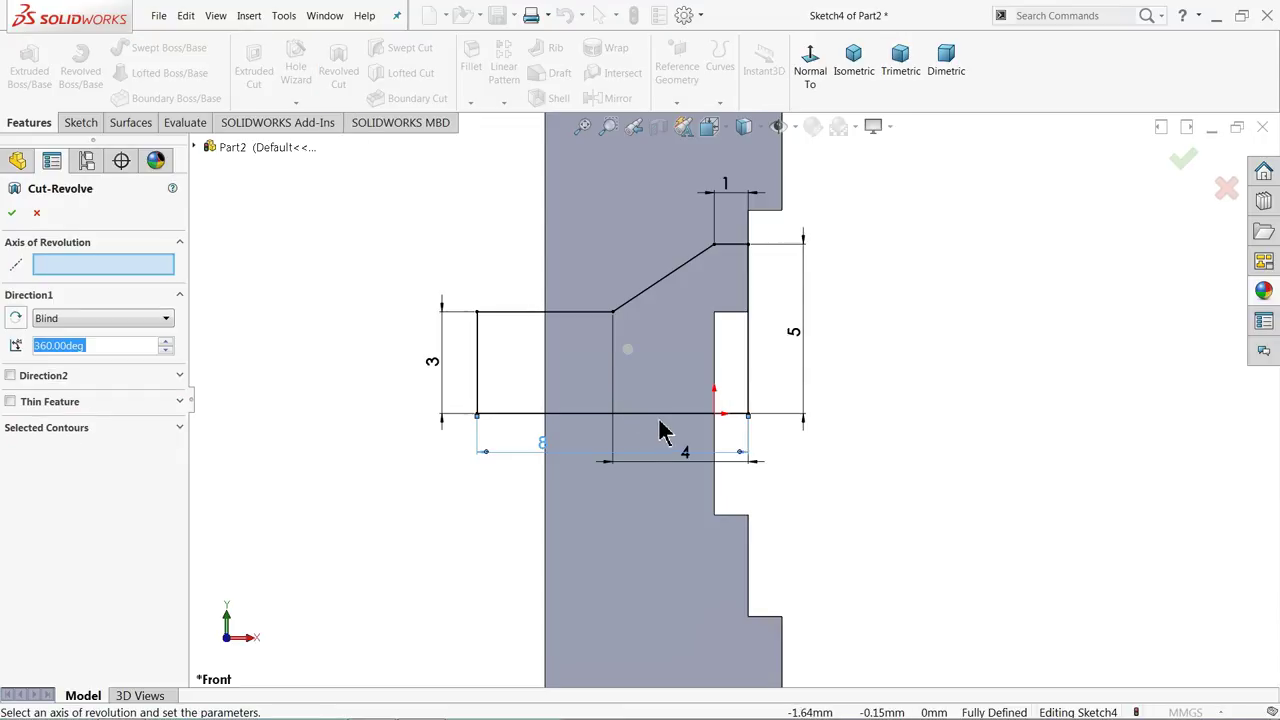
click(672, 416)
mouse_move(654, 420)
middle_down()
mouse_move(625, 415)
mouse_move(837, 420)
middle_up()
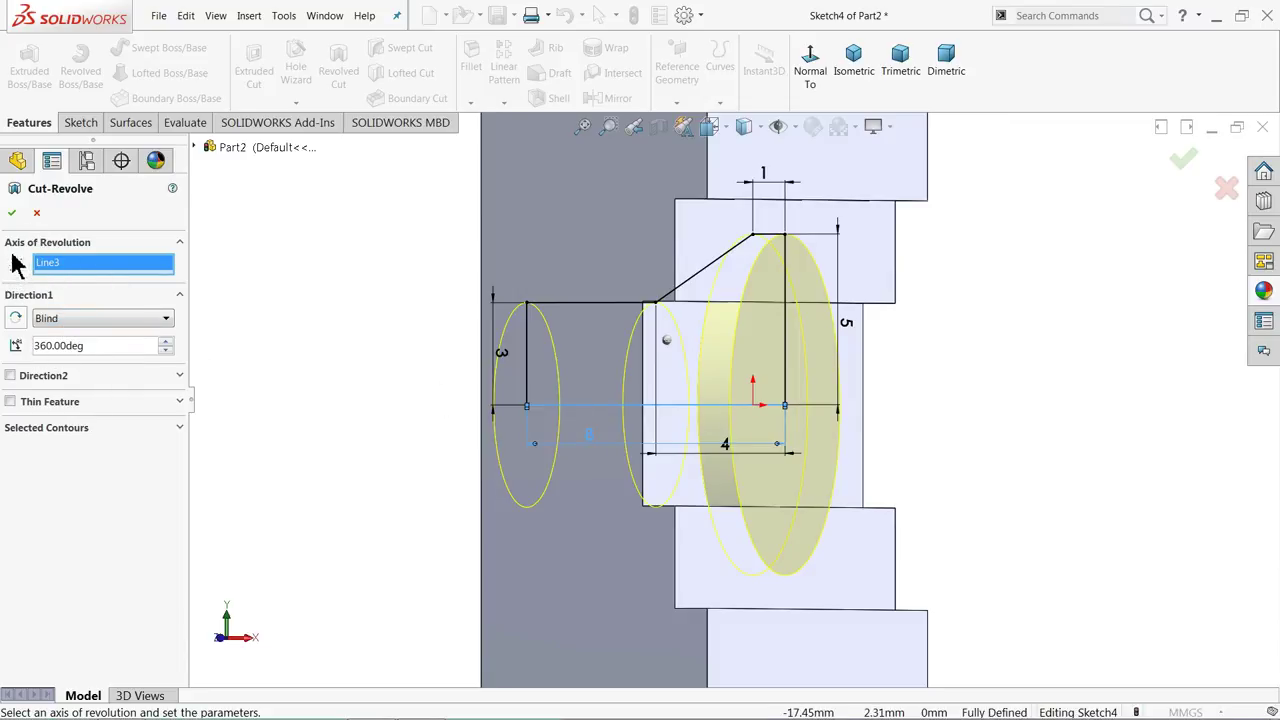
click(14, 214)
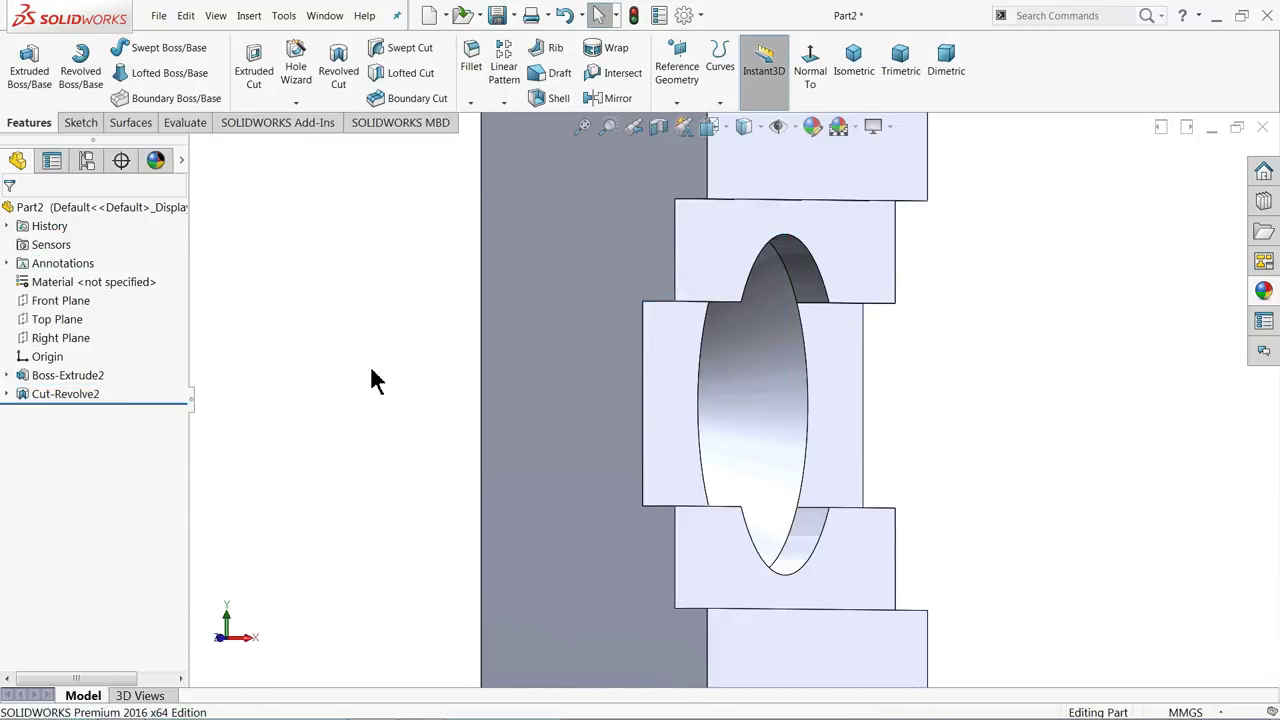
middle_drag(420, 384, 390, 333)
key(f)
middle_drag(477, 363, 365, 241)
scroll(871, 443, down, 5)
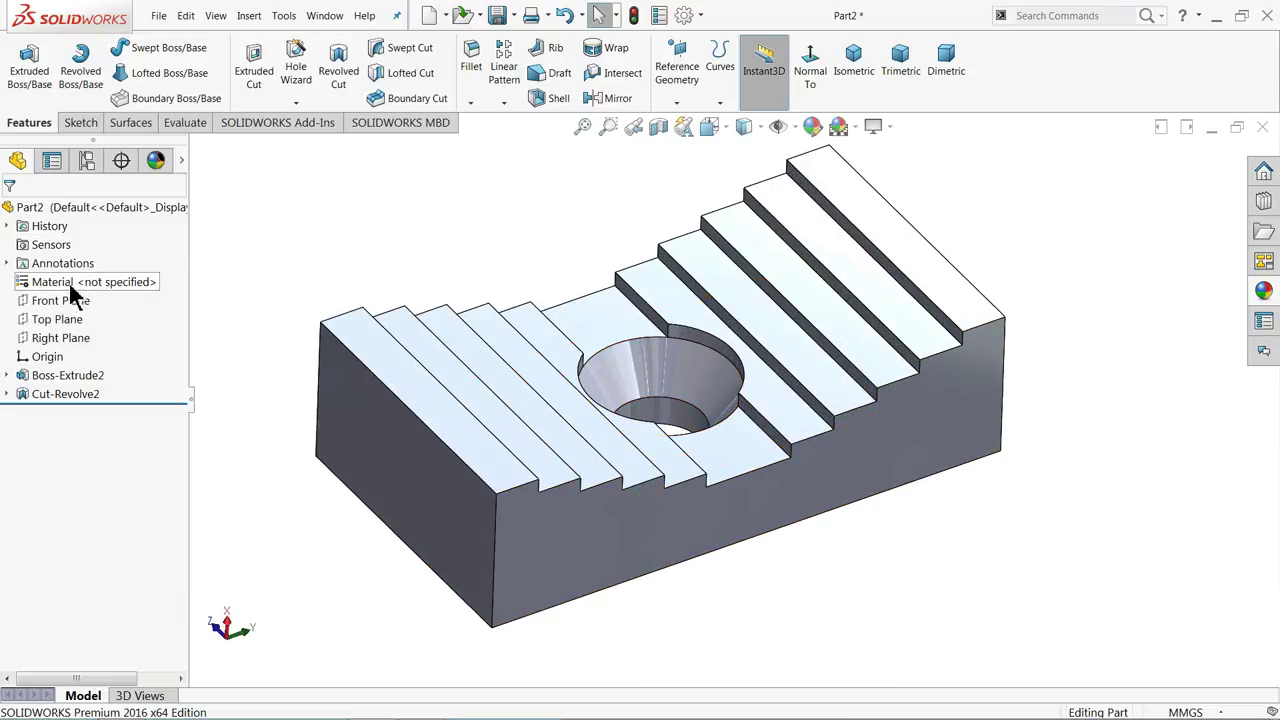
click(94, 207)
Apply the Metal > Steel carbon steel appearance to the whole part and close the pane
click(1274, 290)
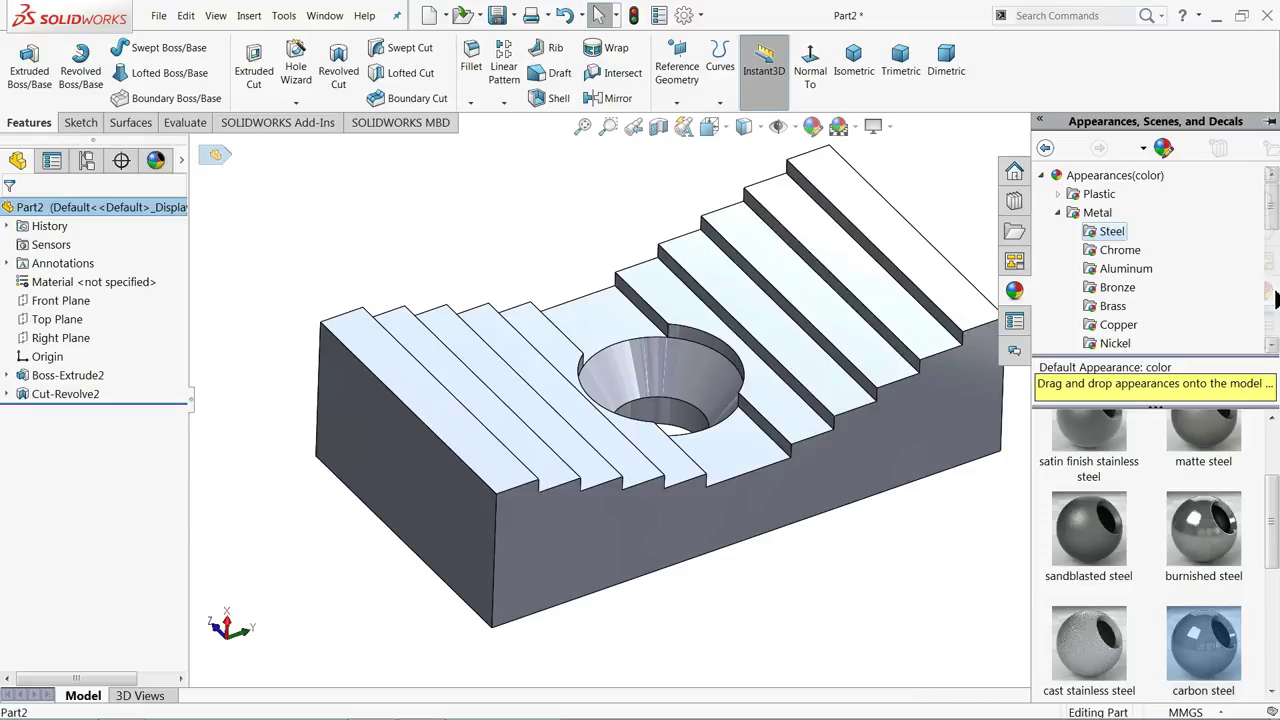
scroll(1200, 515, down, 5)
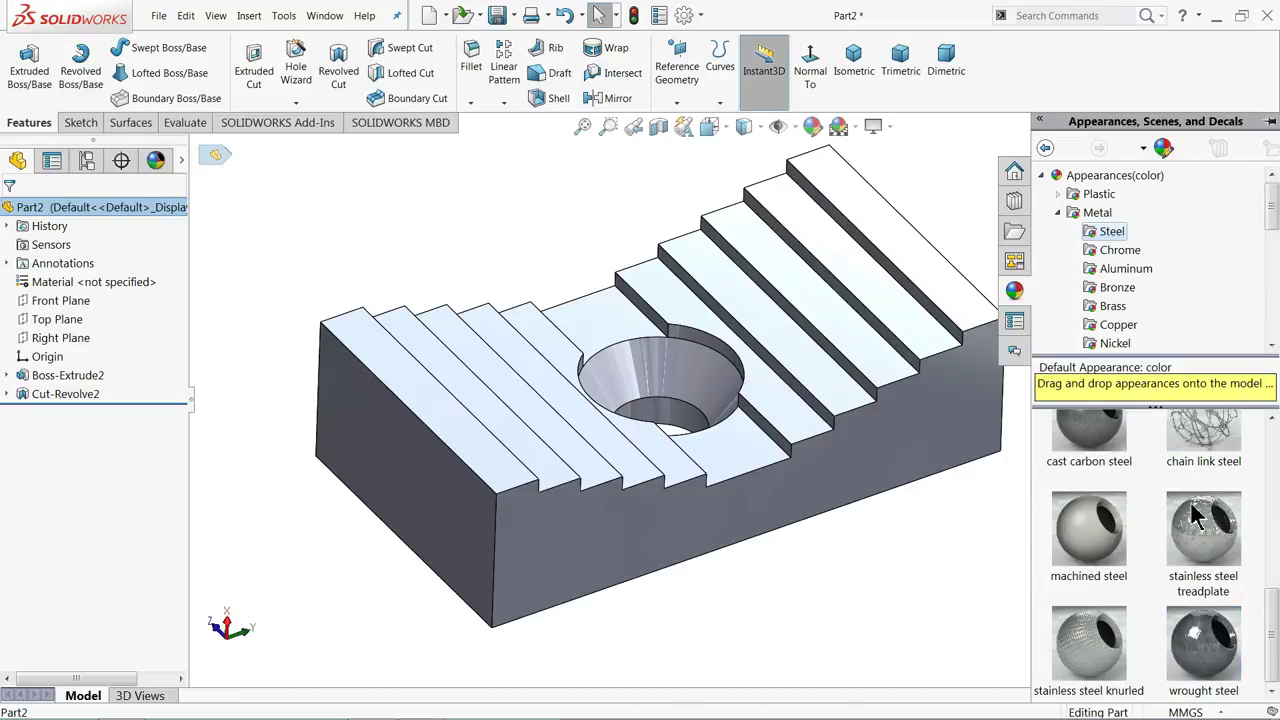
scroll(1190, 505, up, 3)
double_click(1215, 488)
middle_drag(780, 380, 745, 352)
click(511, 137)
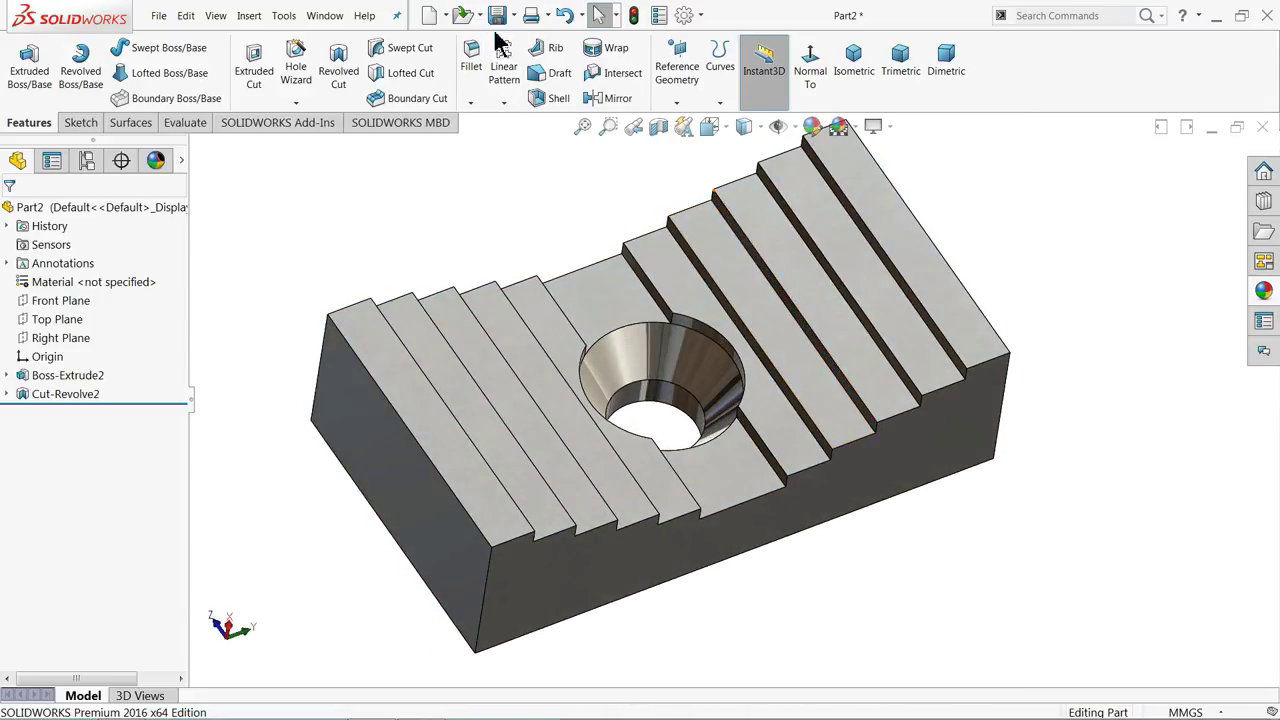
Save the part as '10.Pipe jaw1' in Desktop > Bench Vise > files
click(497, 16)
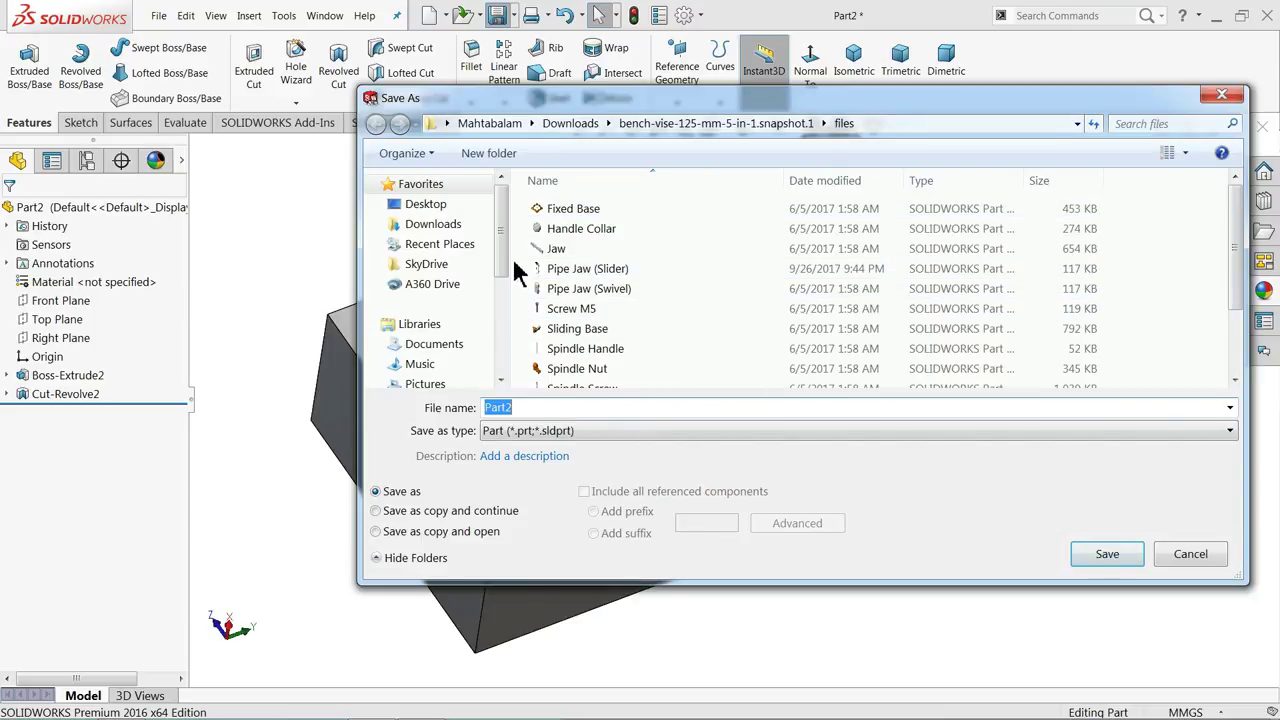
click(468, 204)
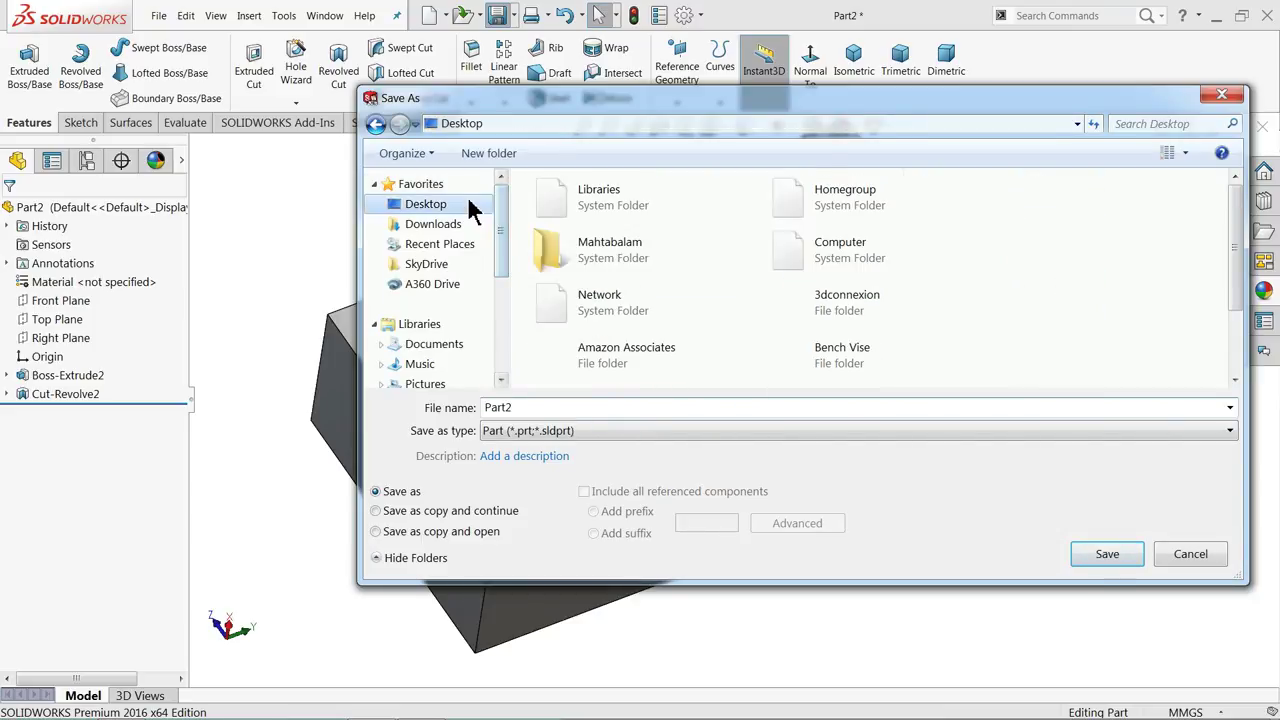
double_click(829, 363)
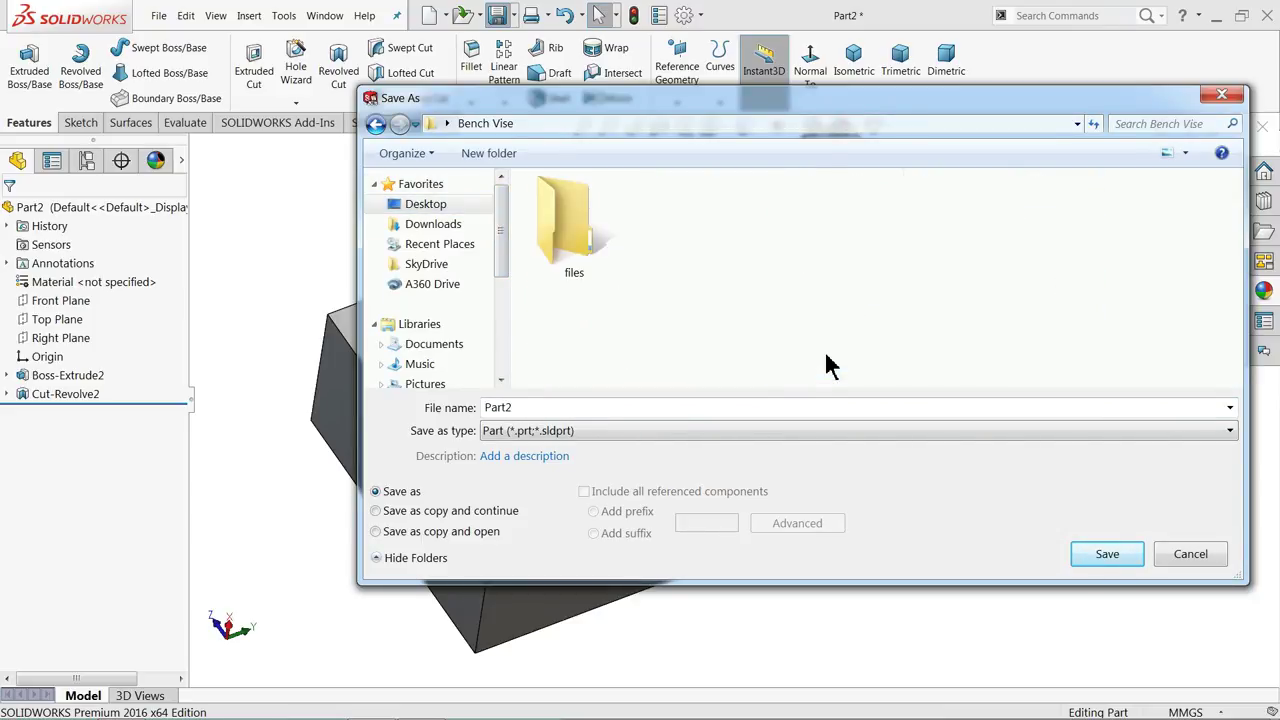
double_click(572, 228)
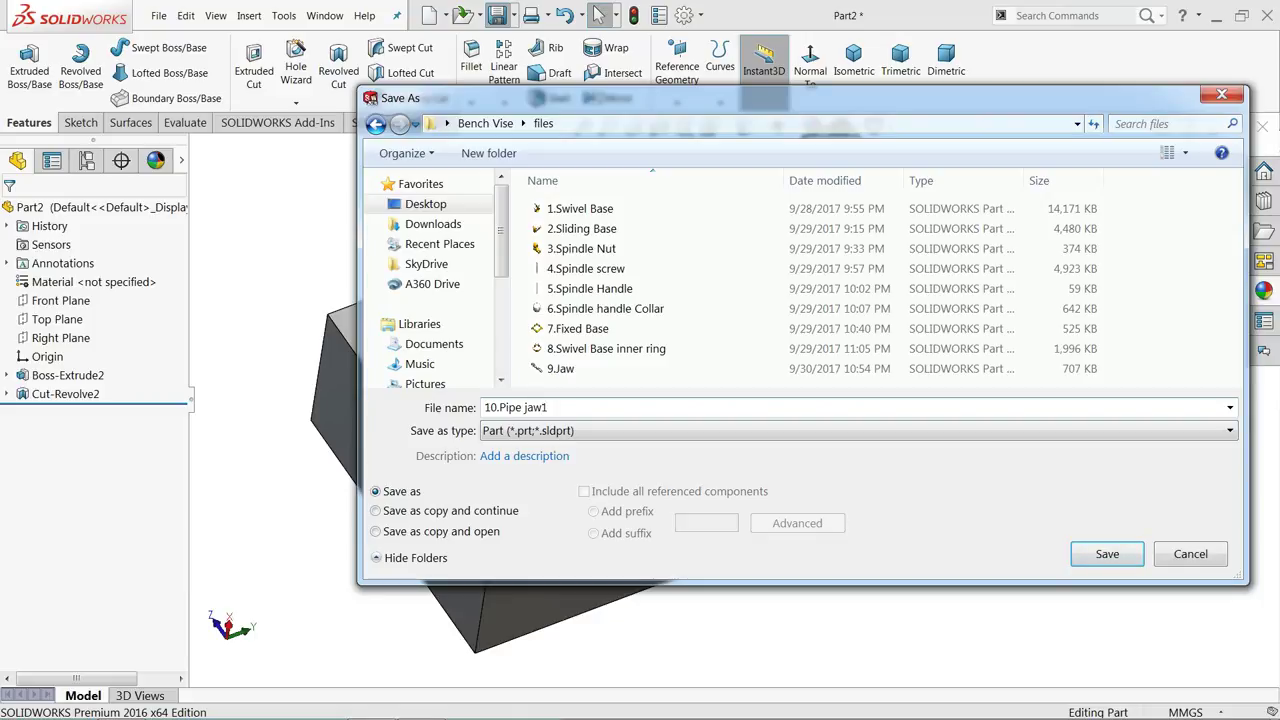
click(1096, 560)
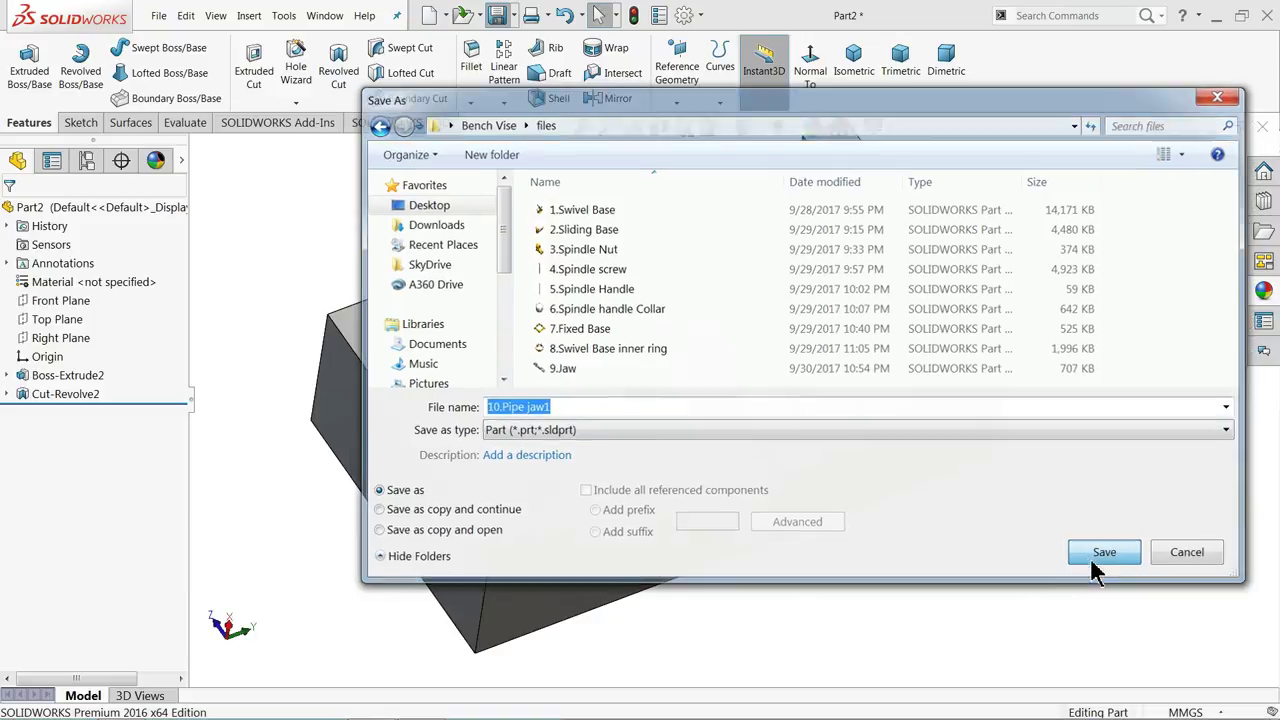
middle_drag(636, 418, 705, 430)
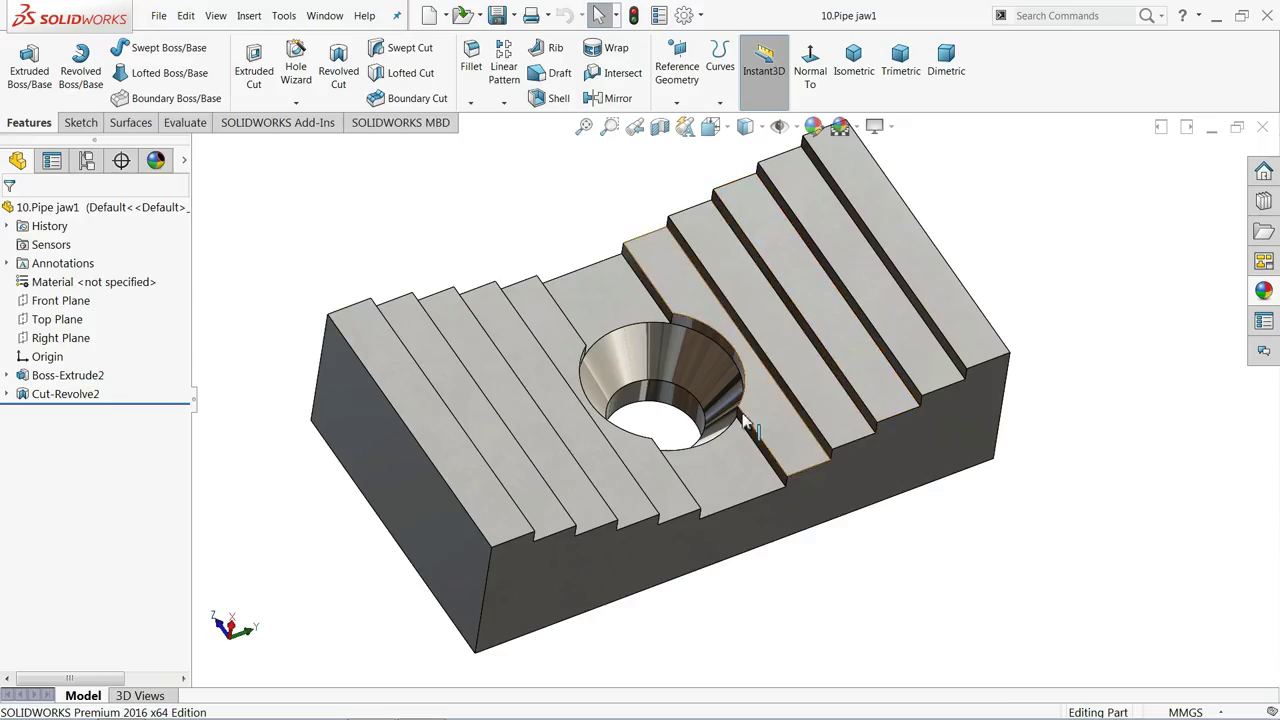
middle_drag(565, 440, 670, 450)
Open Sketch2 under Boss-Extrude2 for editing, viewed normal to its plane
click(50, 383)
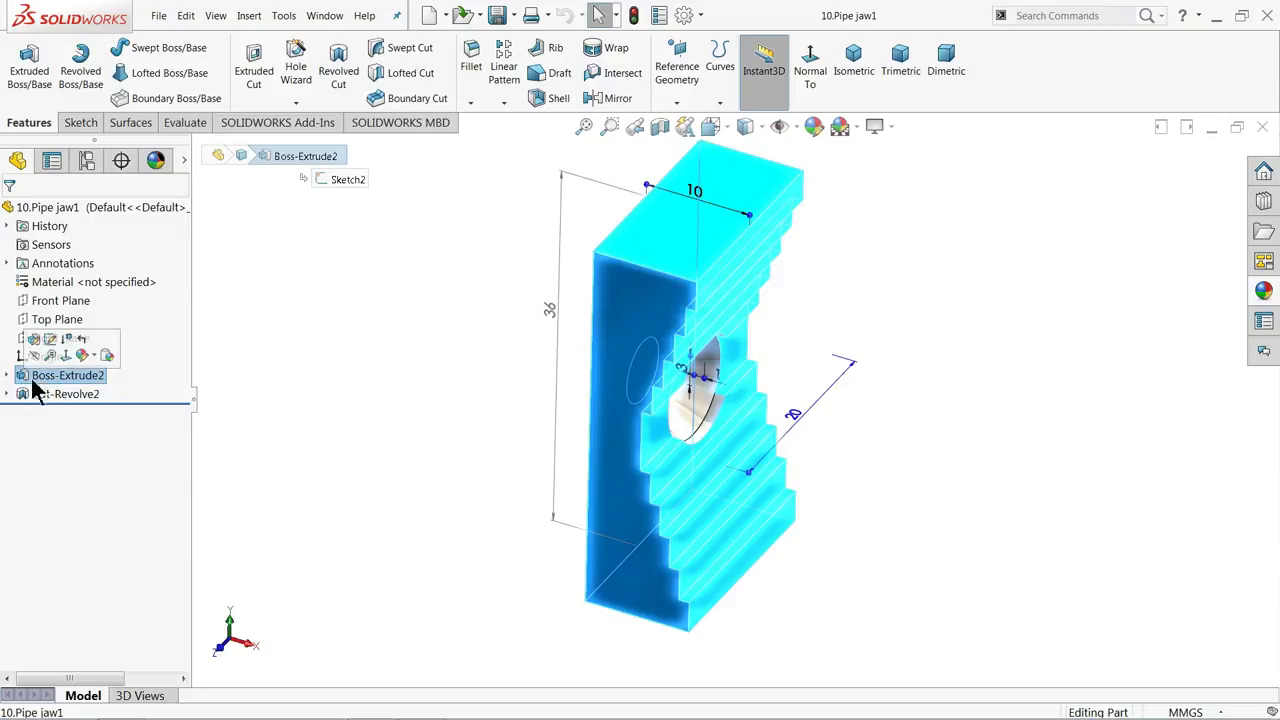
click(8, 376)
click(46, 396)
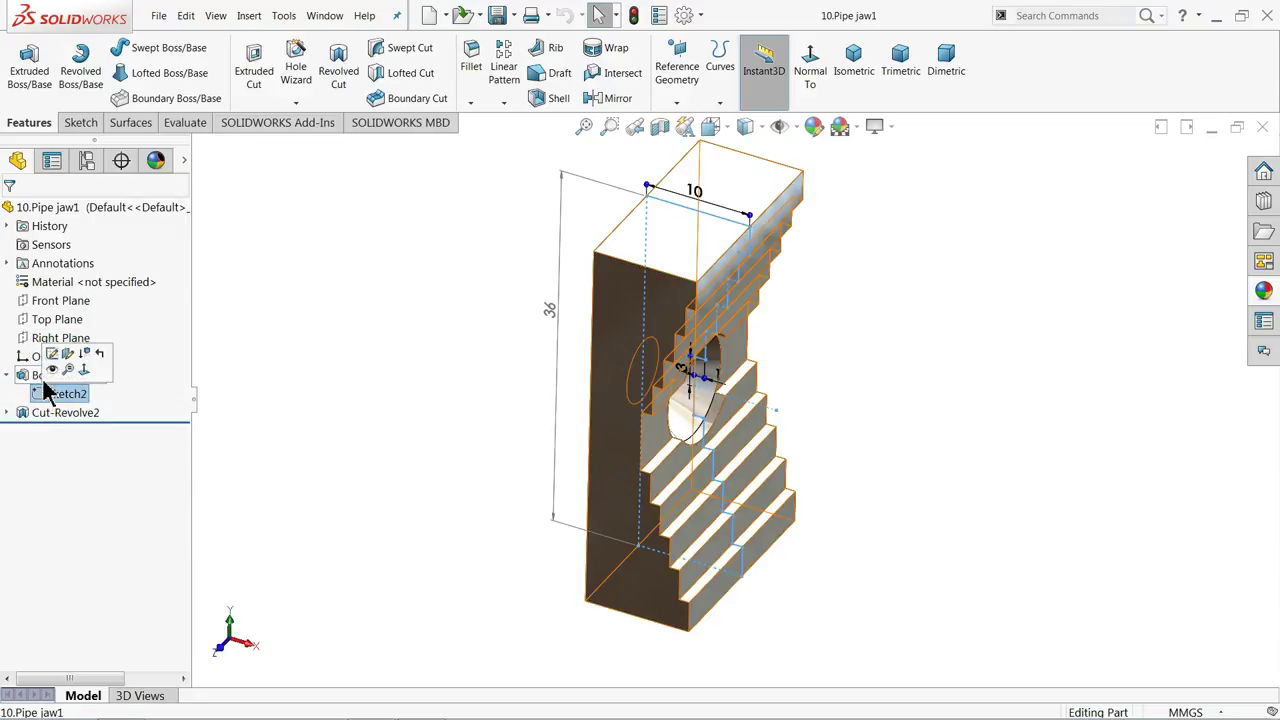
click(52, 356)
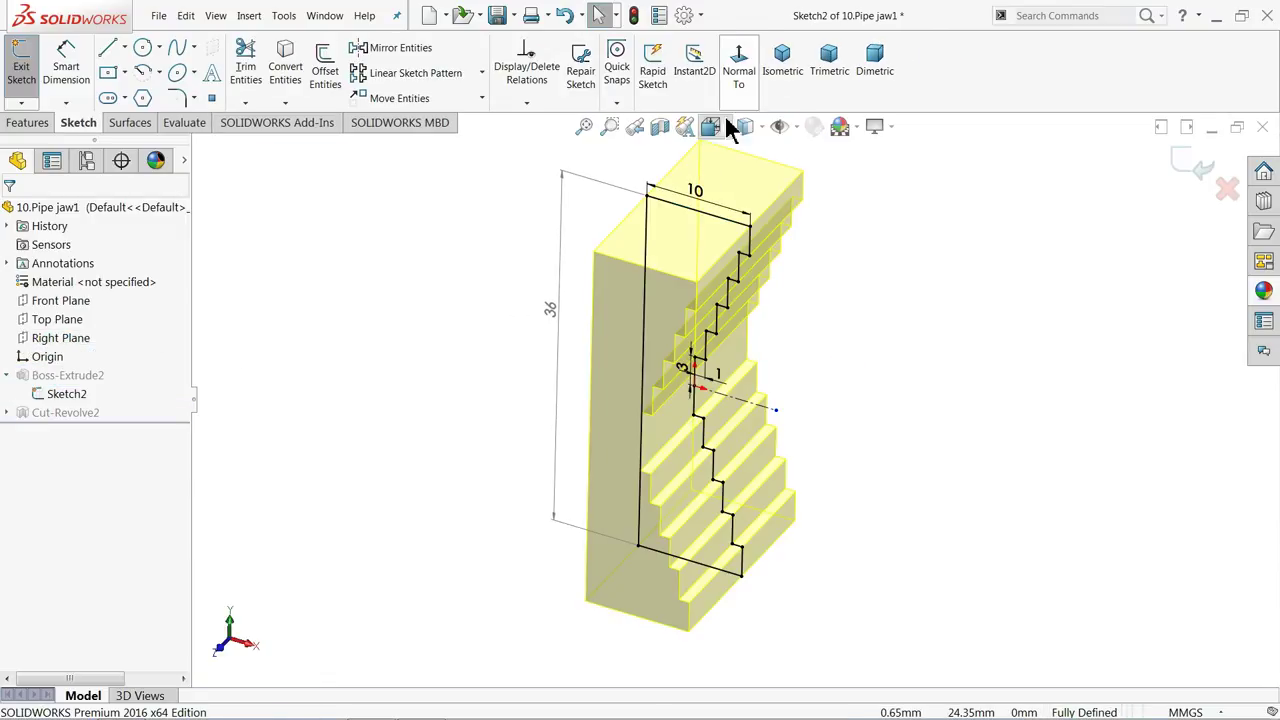
click(739, 62)
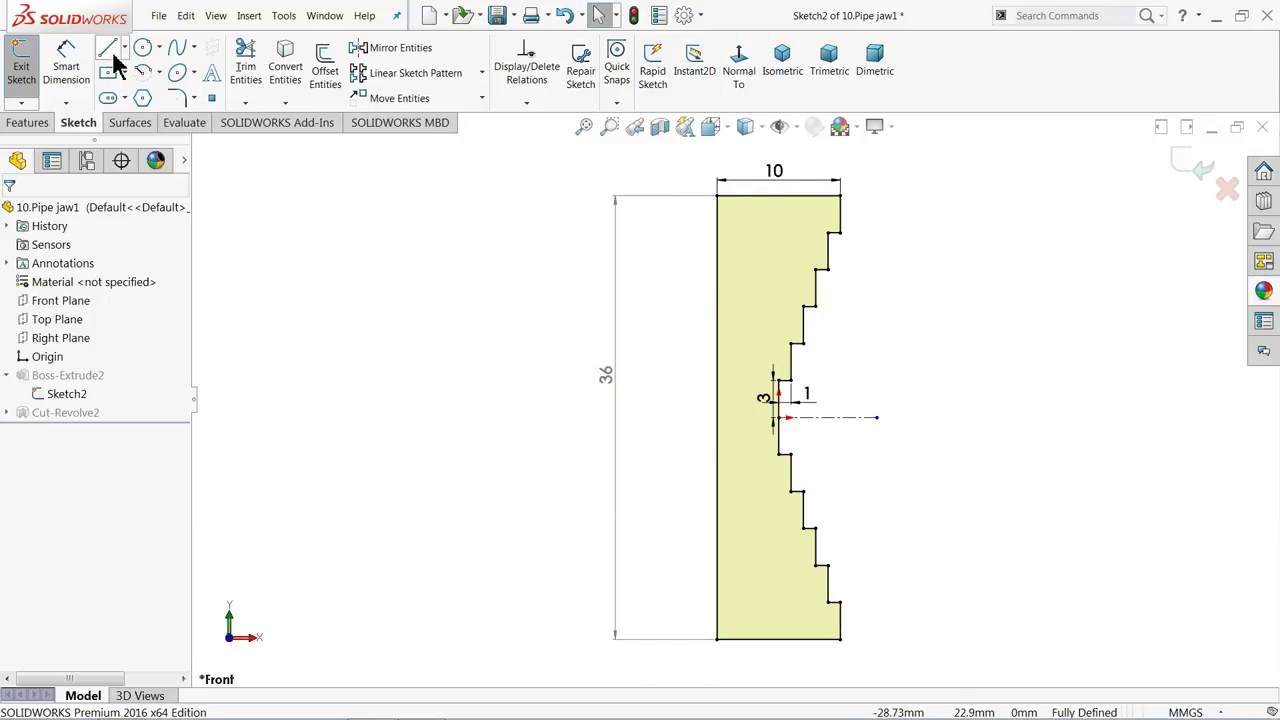
Draw a slanted left edge from the top-left corner down to the bottom line
click(107, 48)
click(716, 196)
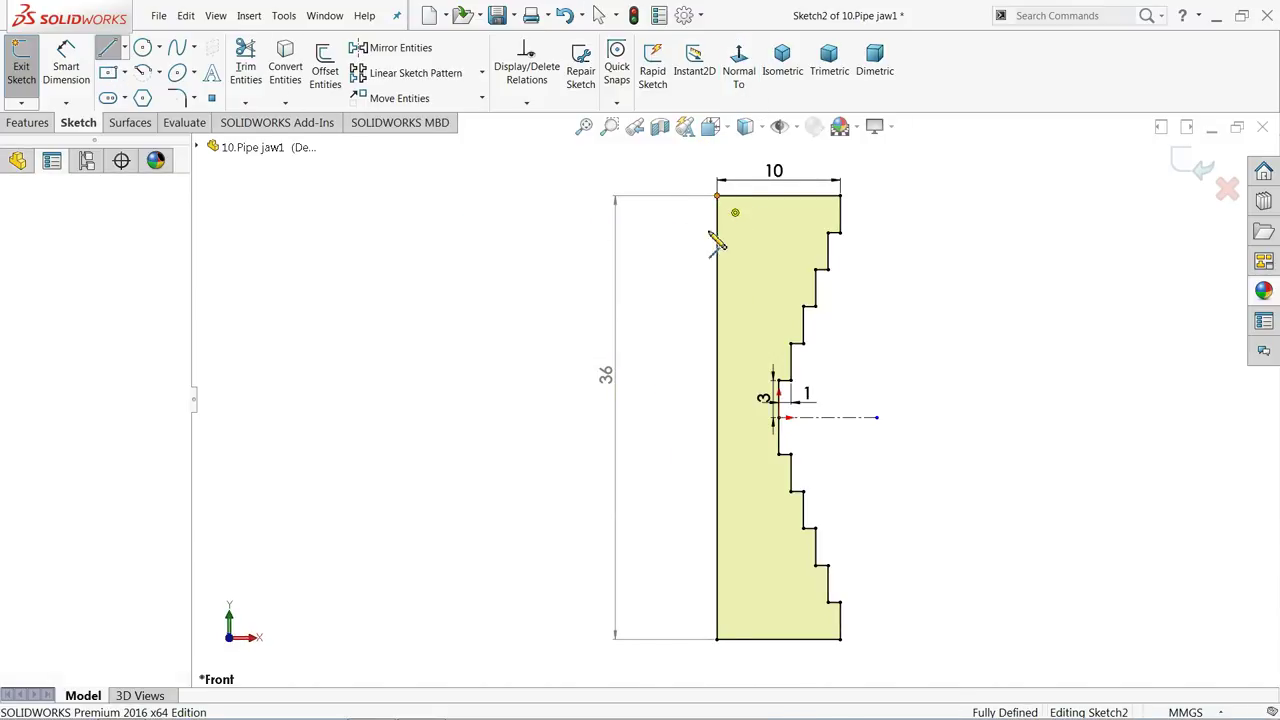
click(684, 638)
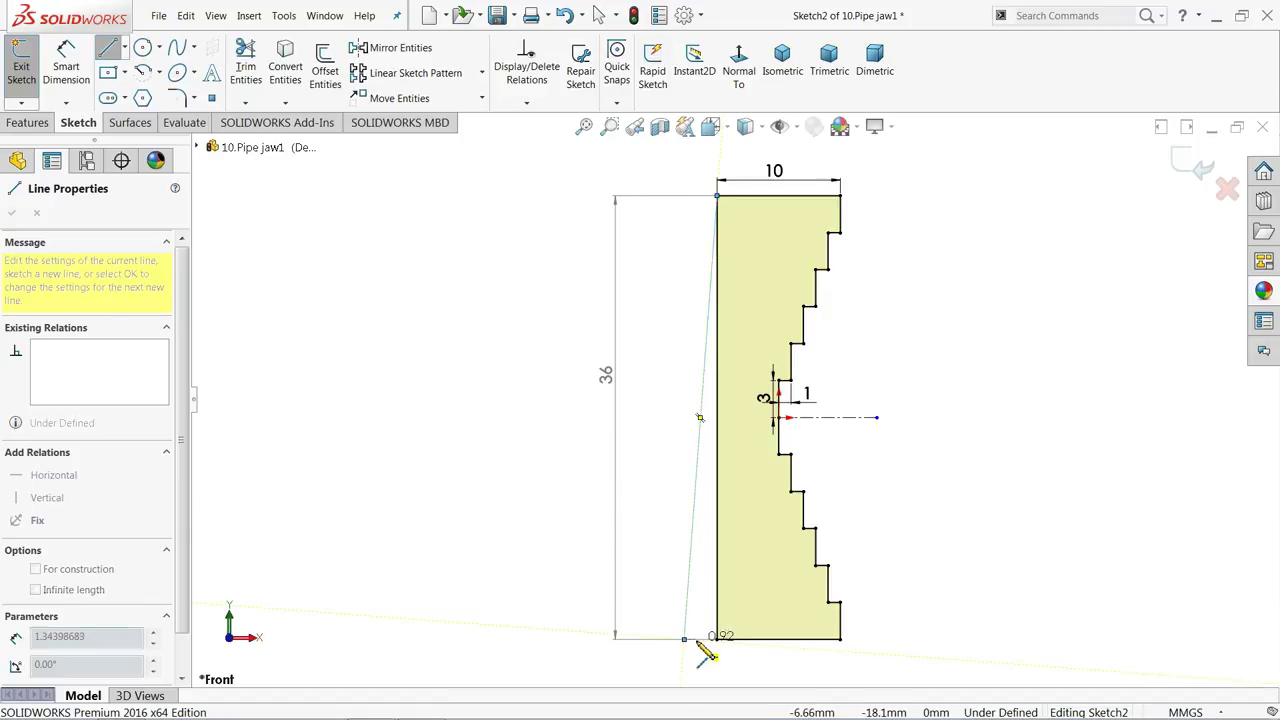
click(716, 638)
right_click(491, 389)
click(518, 390)
scroll(617, 450, up, 2)
scroll(734, 543, down, 3)
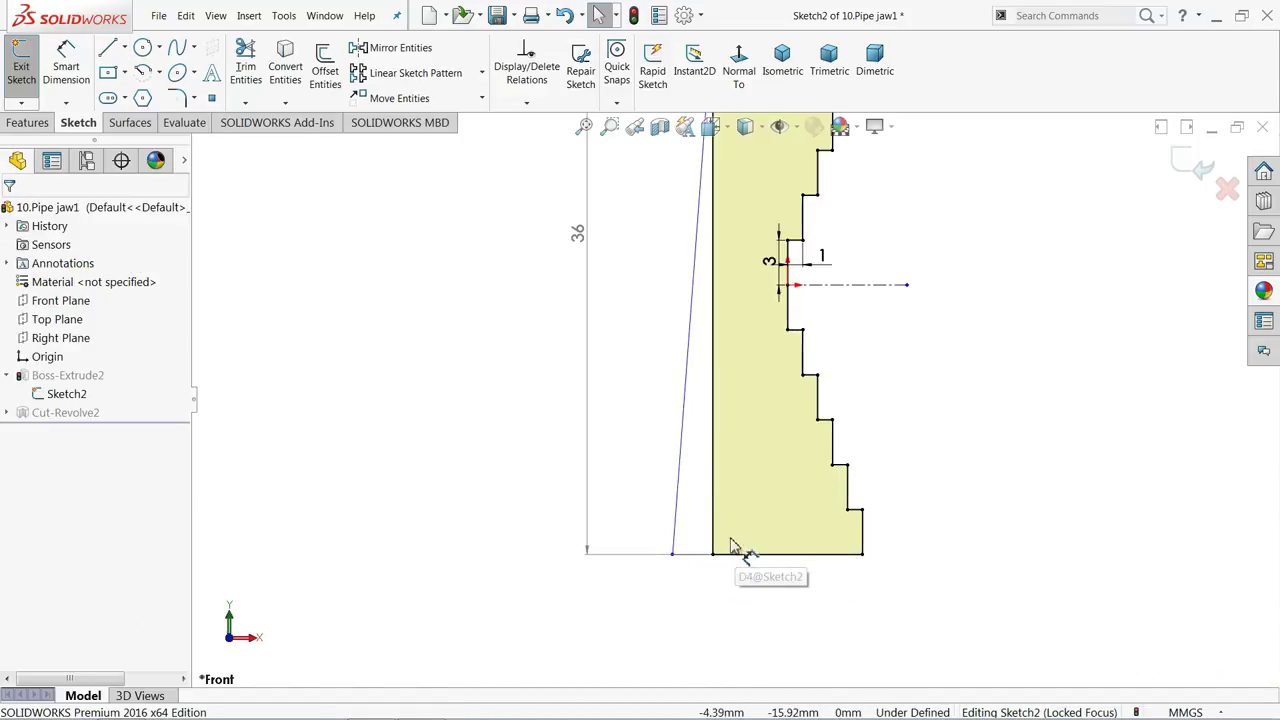
Delete the old vertical edge, set the bottom width to 12.58 mm, and exit the sketch
click(714, 416)
key(Delete)
key(f)
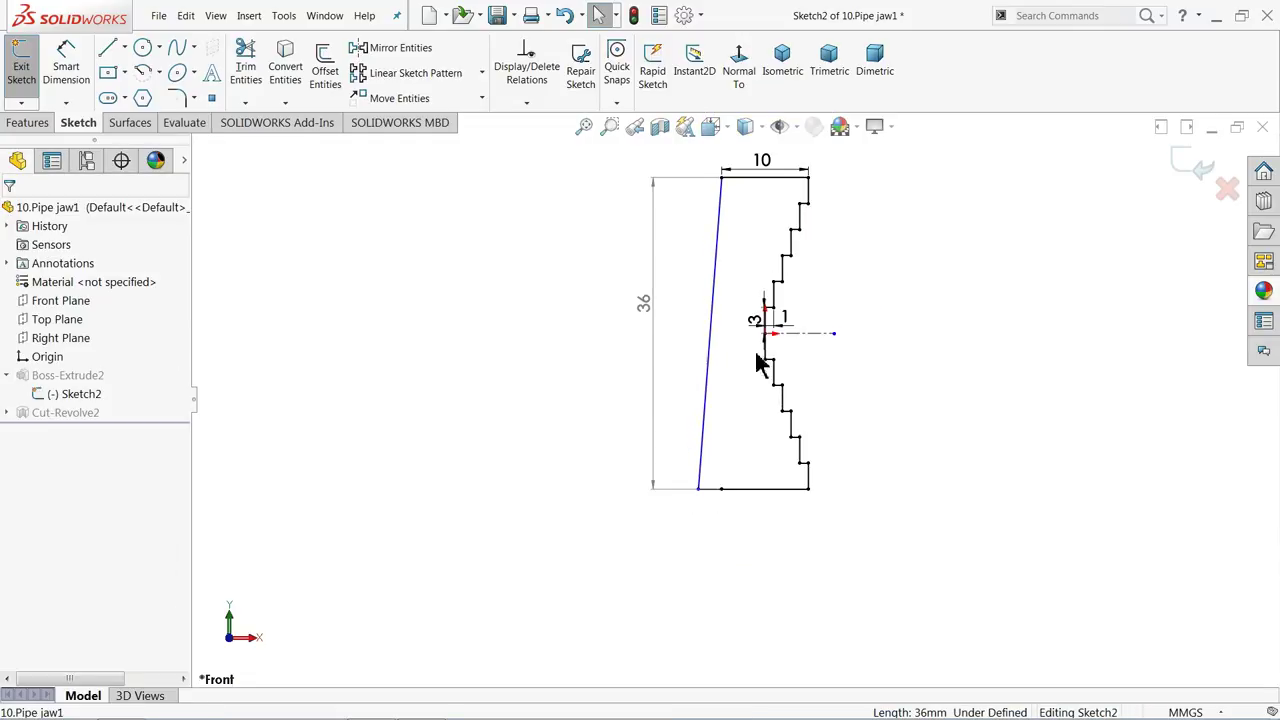
click(66, 65)
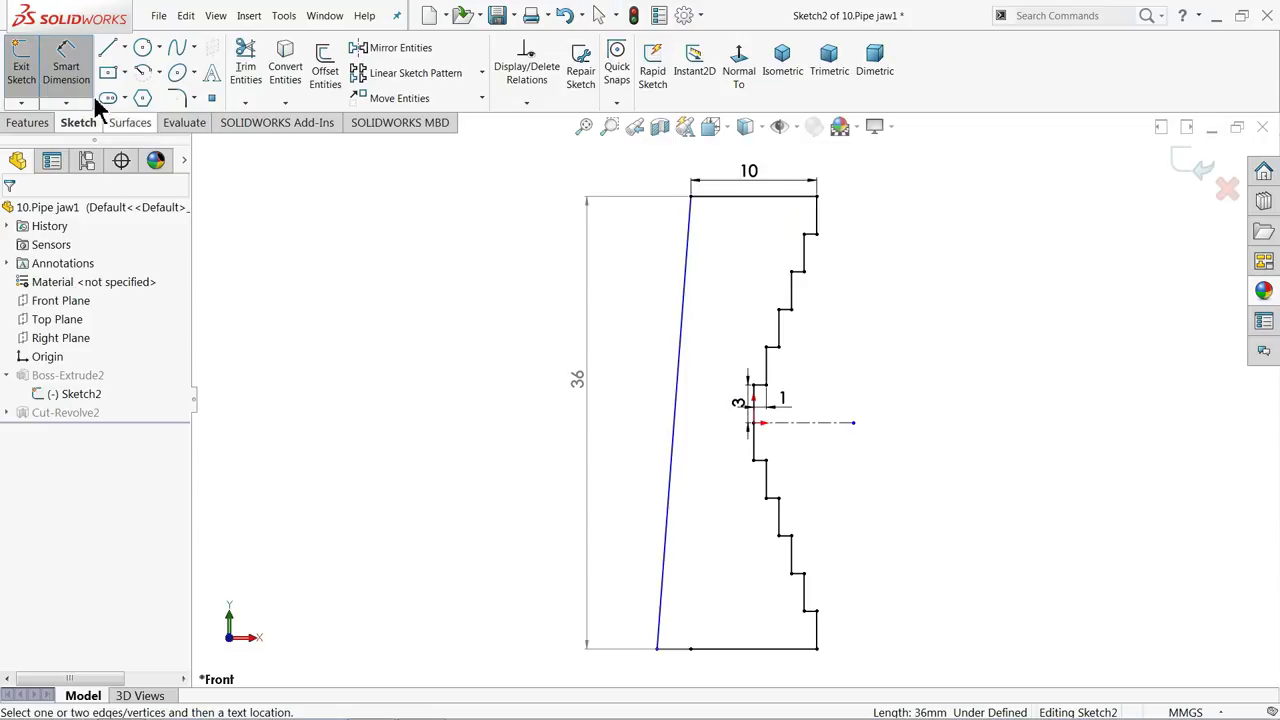
scroll(663, 514, up, 1)
click(675, 514)
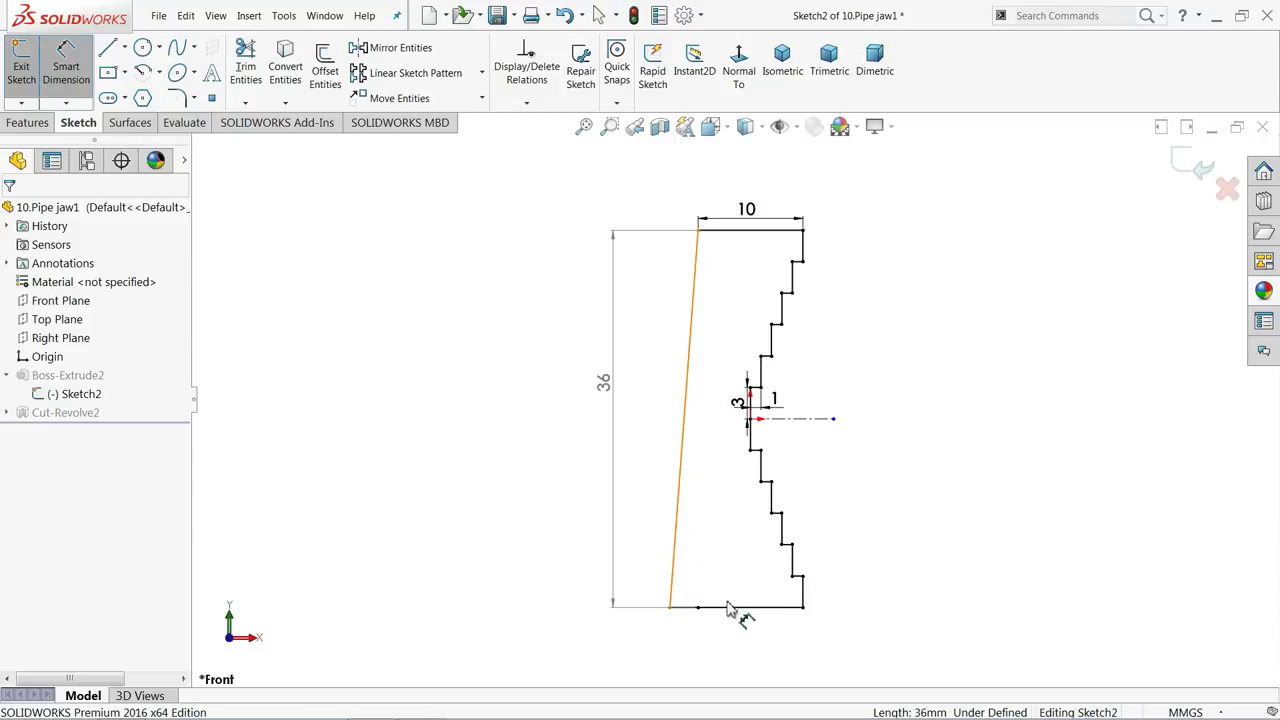
click(670, 607)
click(803, 607)
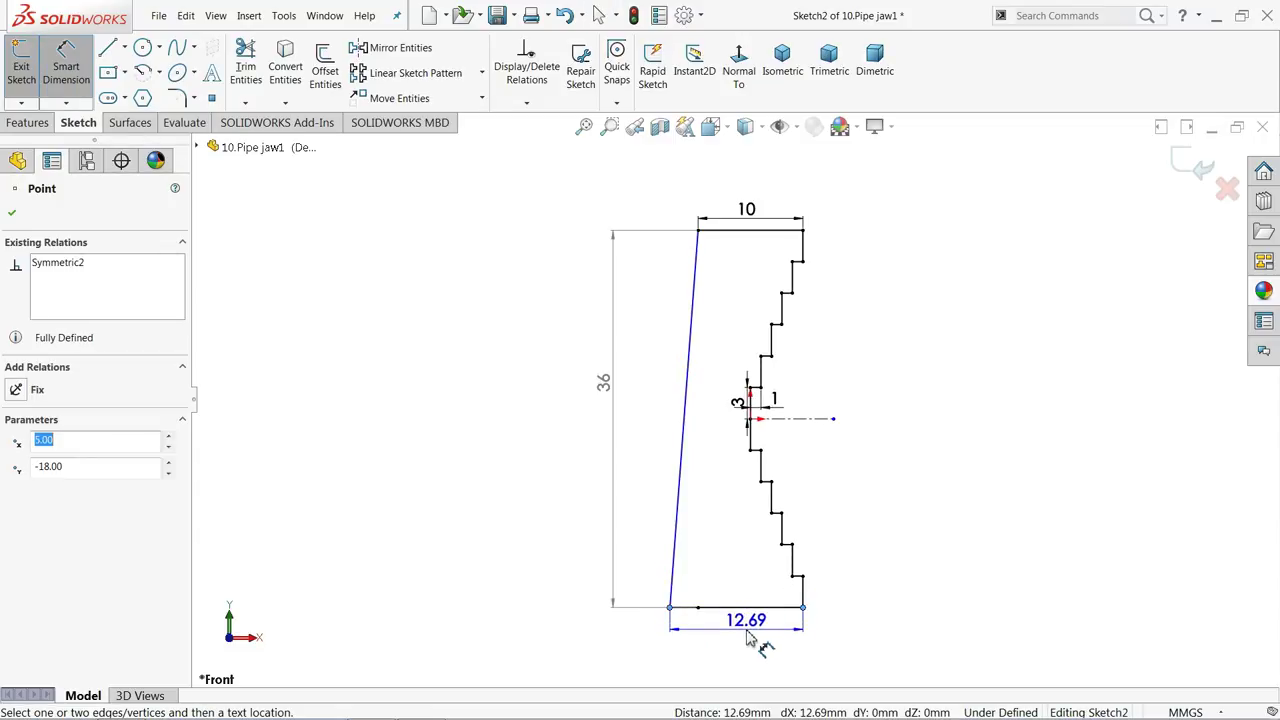
click(748, 643)
text(12.5)
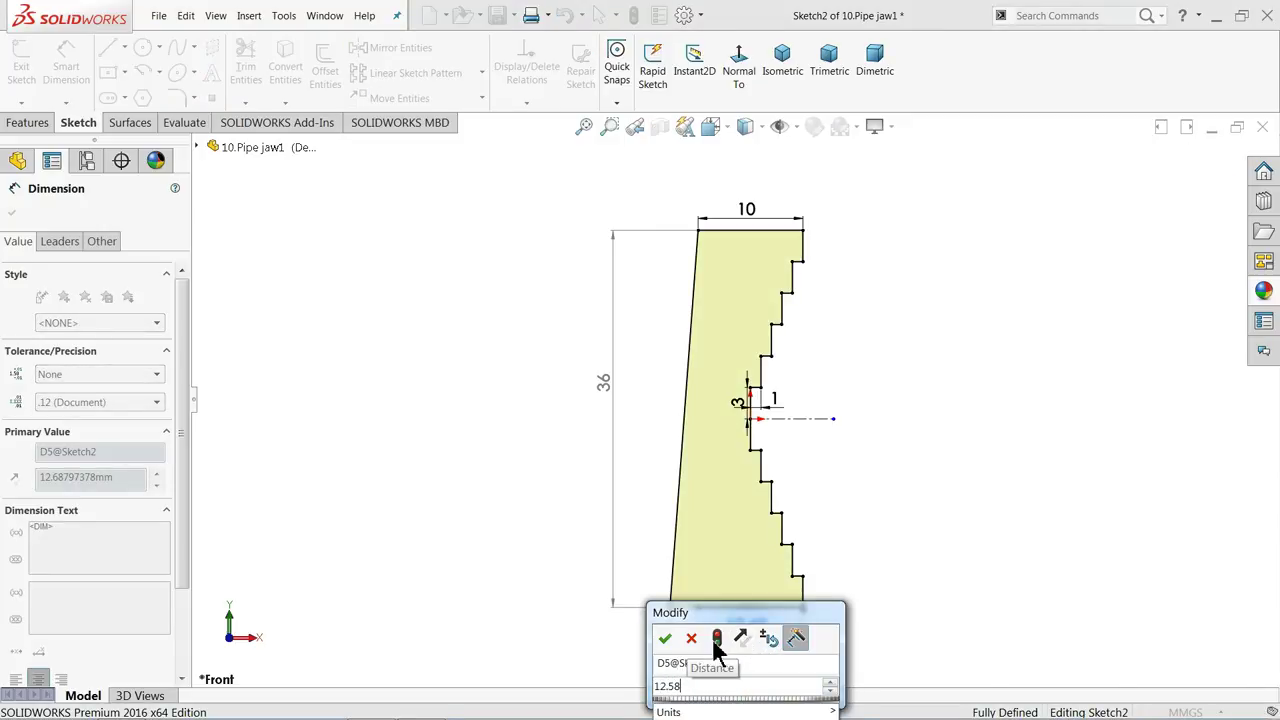
text(8)
click(666, 640)
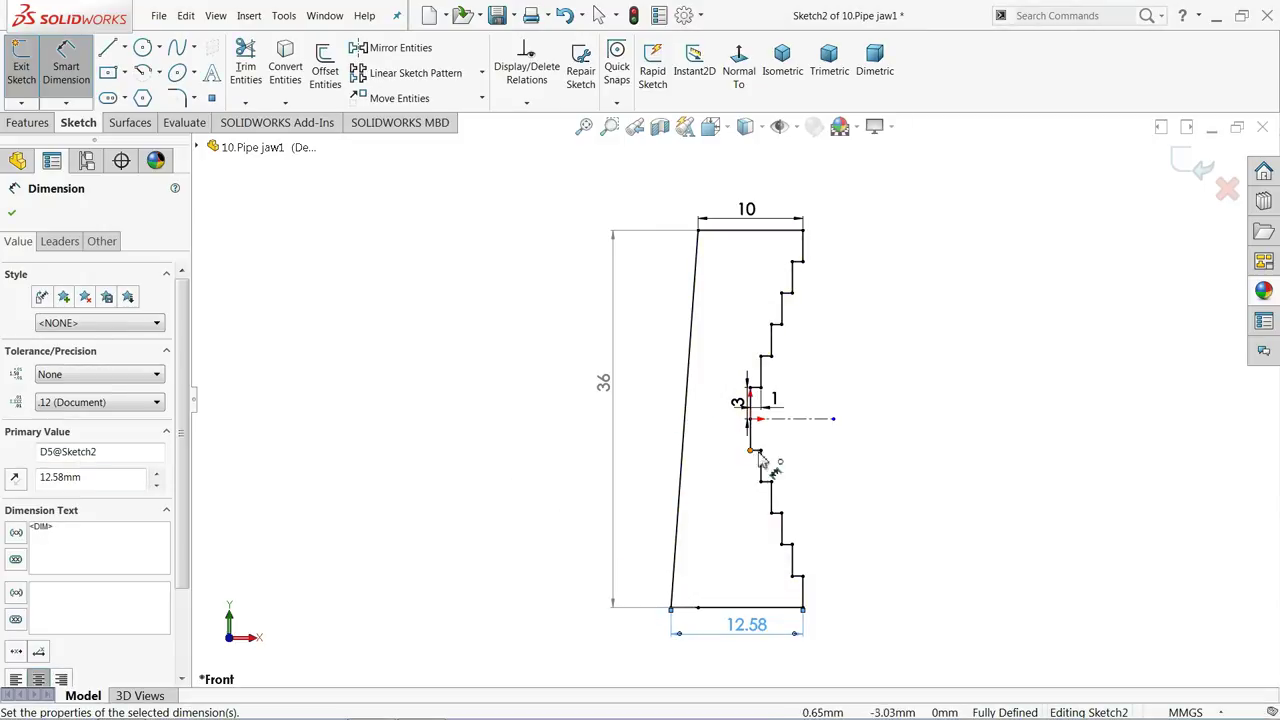
scroll(778, 490, down, 2)
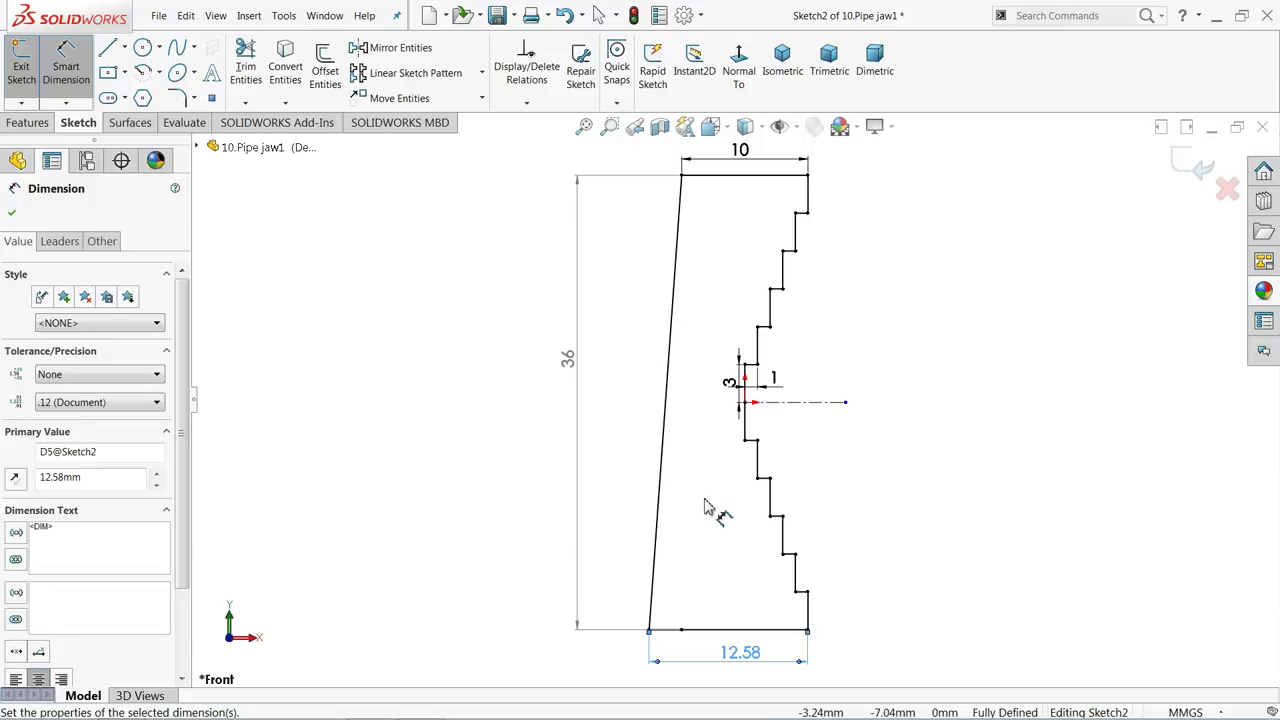
click(1190, 170)
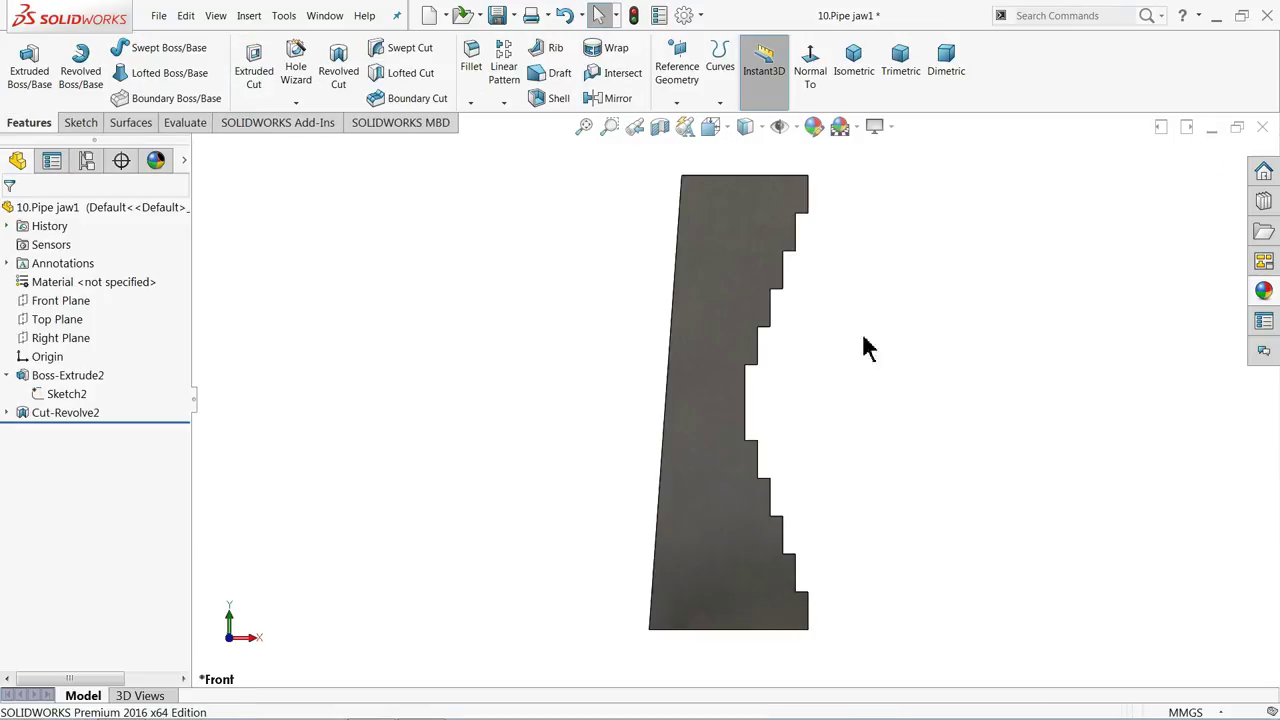
Start a 4 mm chamfer on the jaw's top-left edge
middle_drag(773, 505, 737, 363)
scroll(686, 200, down, 3)
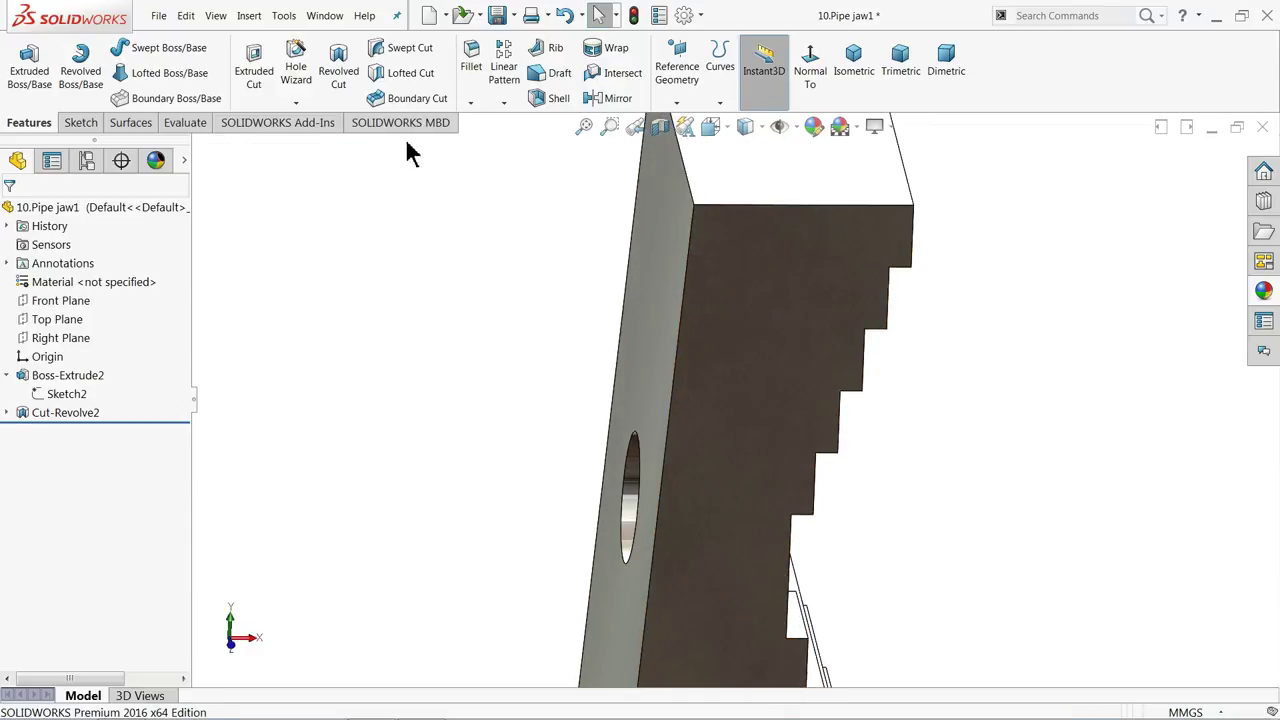
click(472, 104)
click(474, 133)
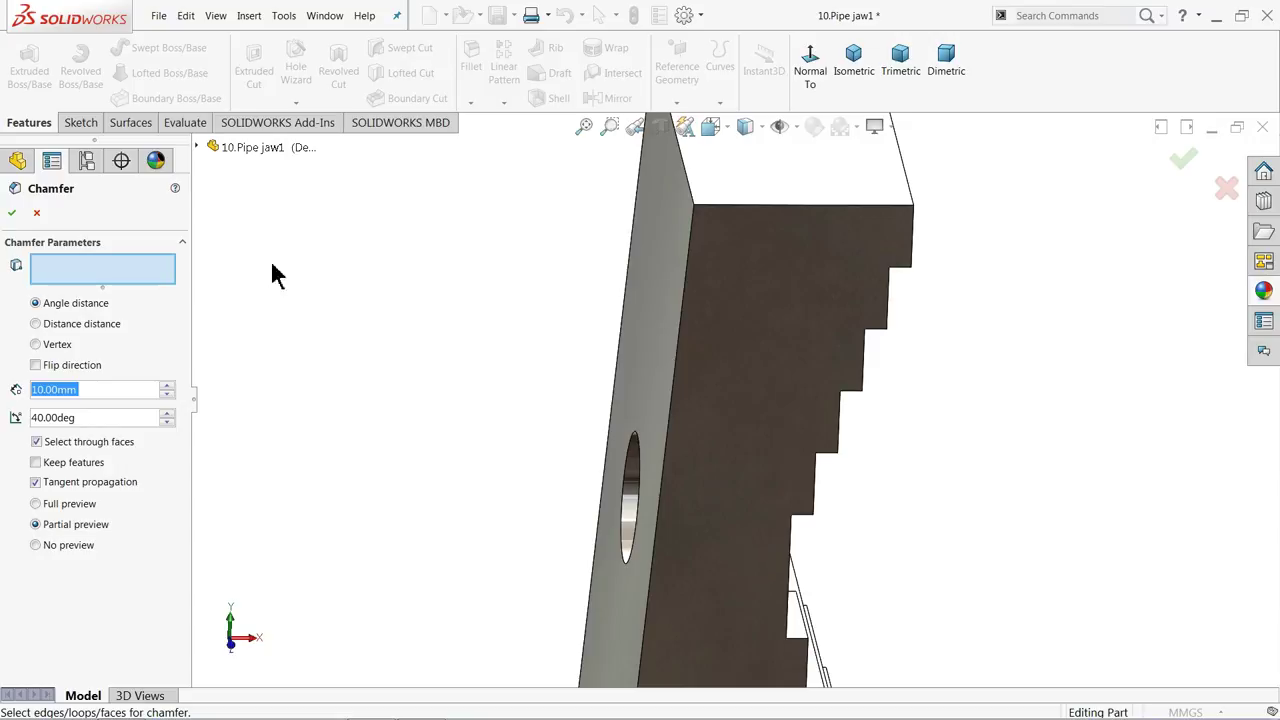
text(4)
key(Return)
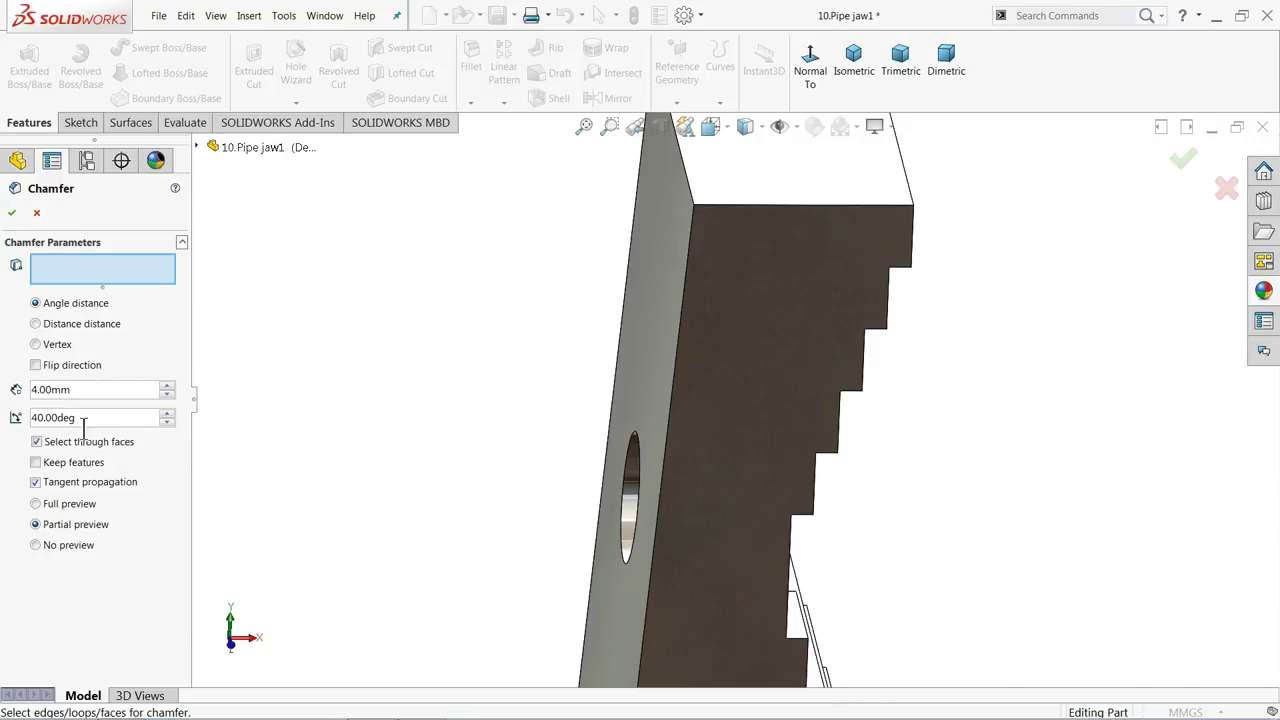
middle_drag(258, 403, 769, 245)
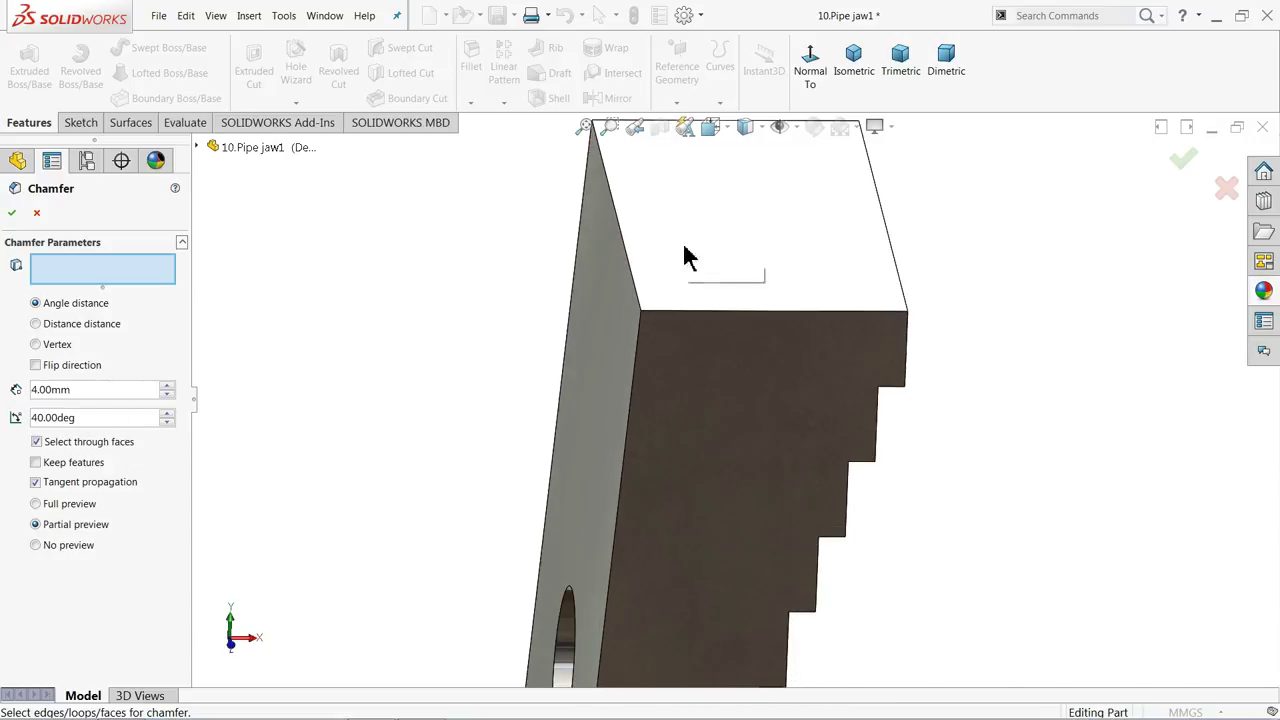
click(625, 252)
Flip the chamfer direction and accept the 4 mm × 40° Chamfer1
scroll(645, 300, down, 3)
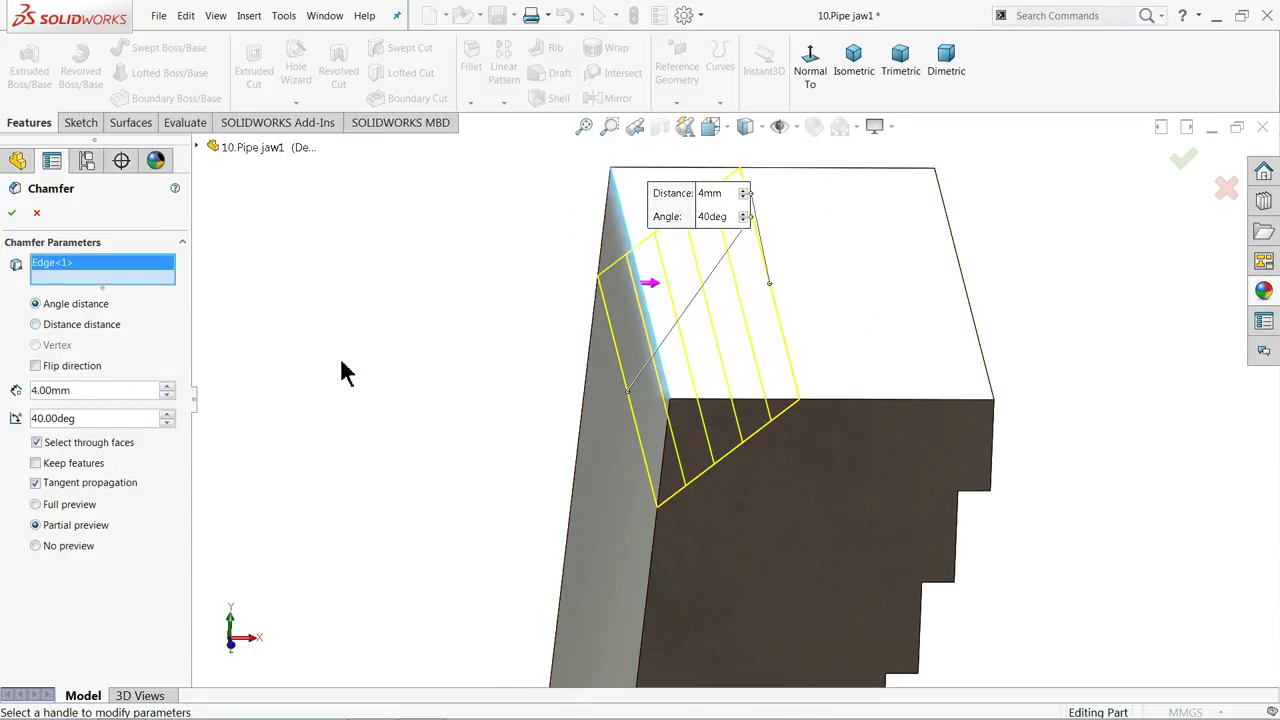
click(651, 287)
middle_drag(591, 337, 683, 255)
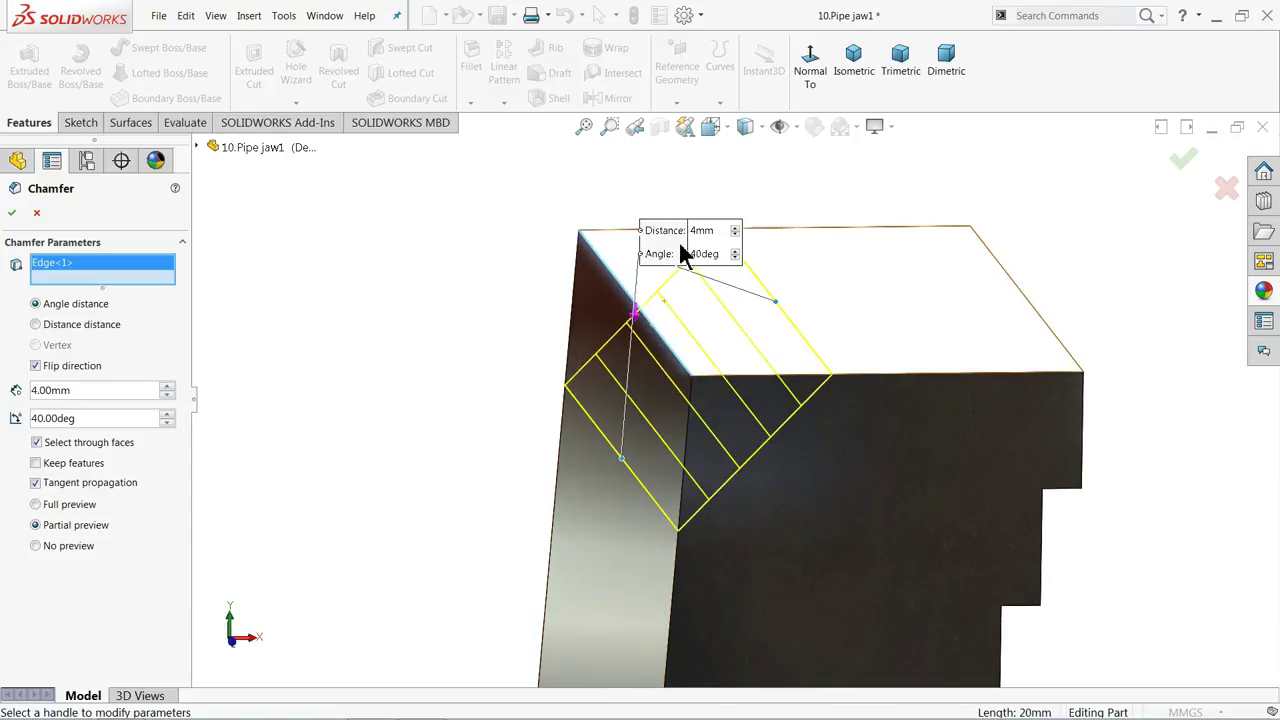
drag(672, 232, 447, 188)
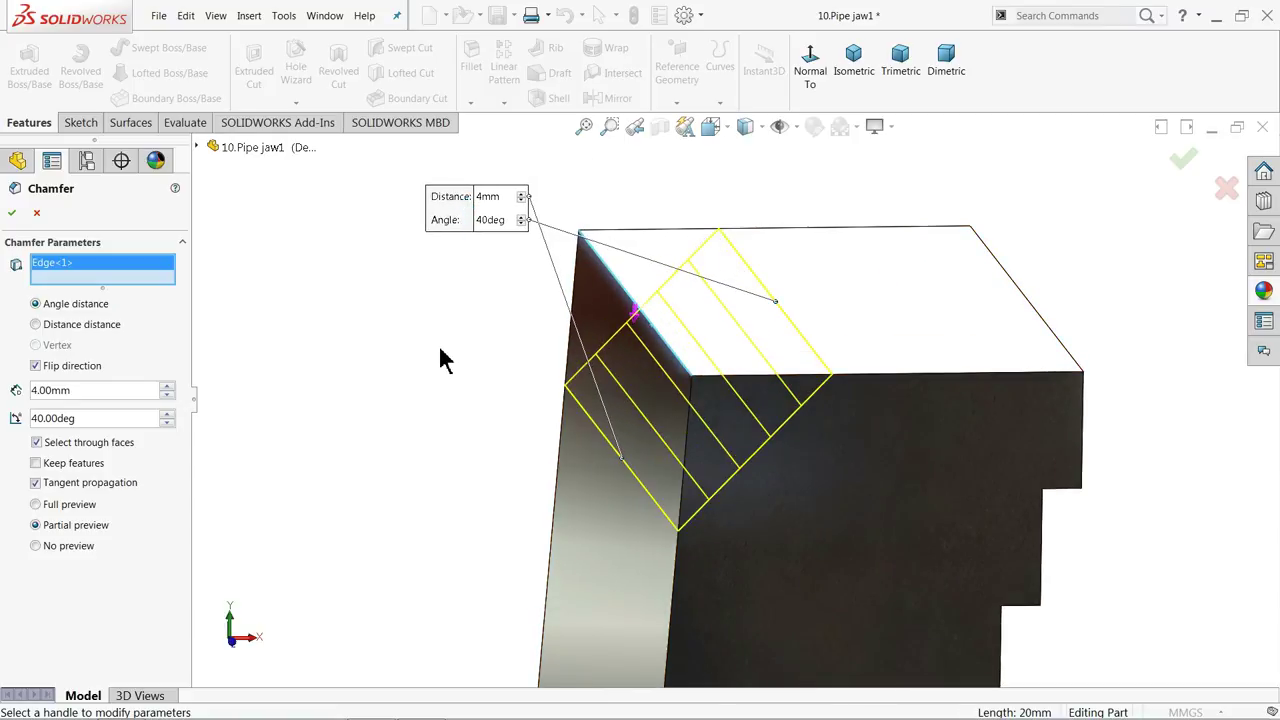
click(12, 214)
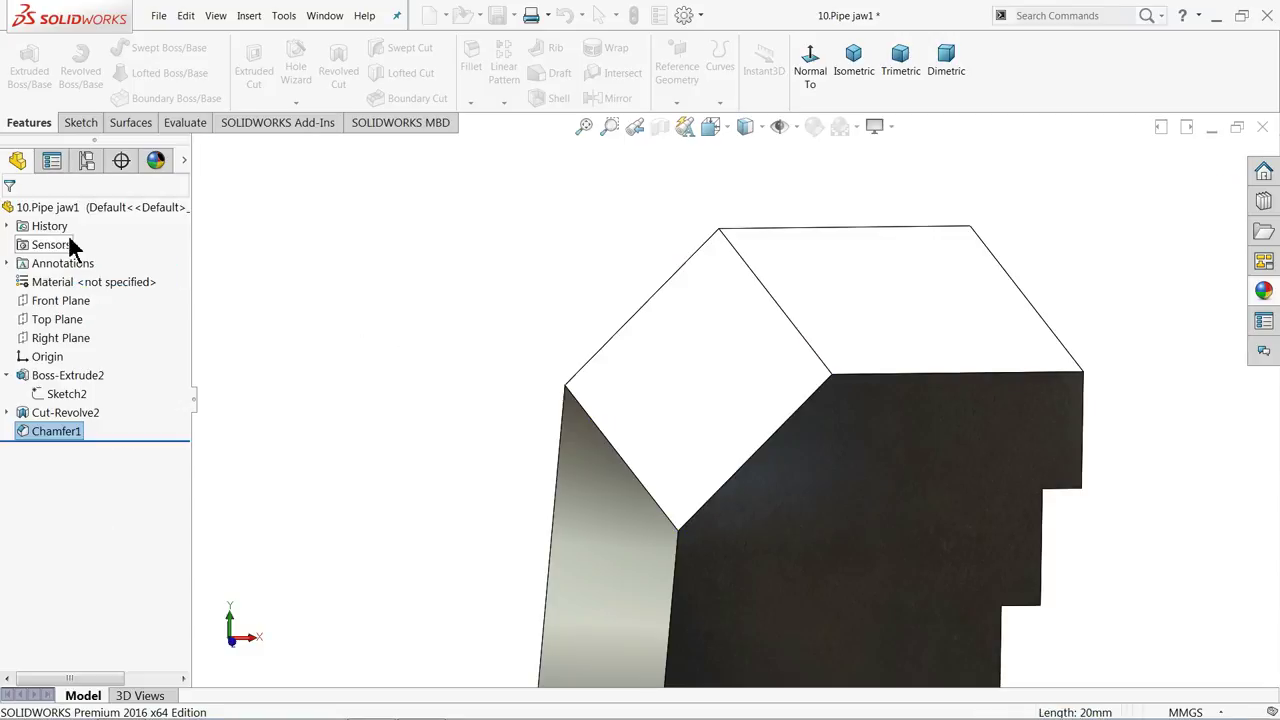
scroll(517, 366, down, 10)
middle_drag(630, 462, 684, 432)
scroll(750, 460, up, 8)
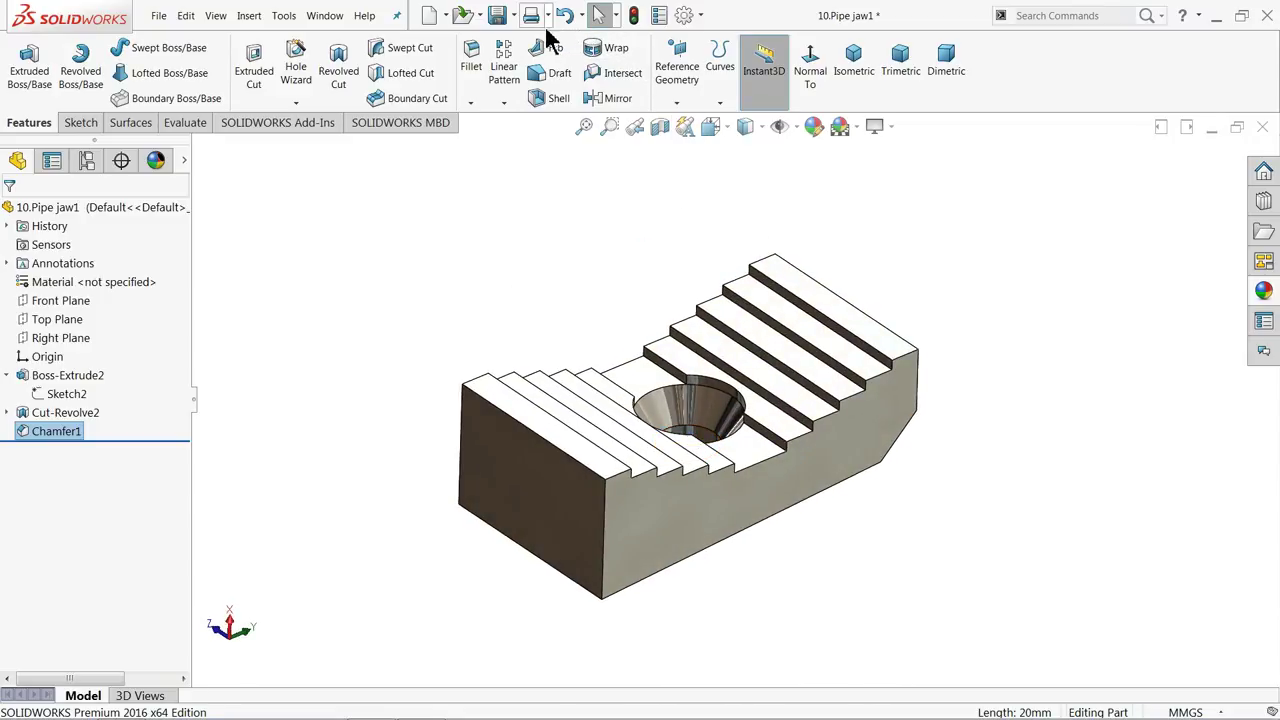
Save the jaw as a new file named '11.Pipe Jaw2' using Save As
click(514, 16)
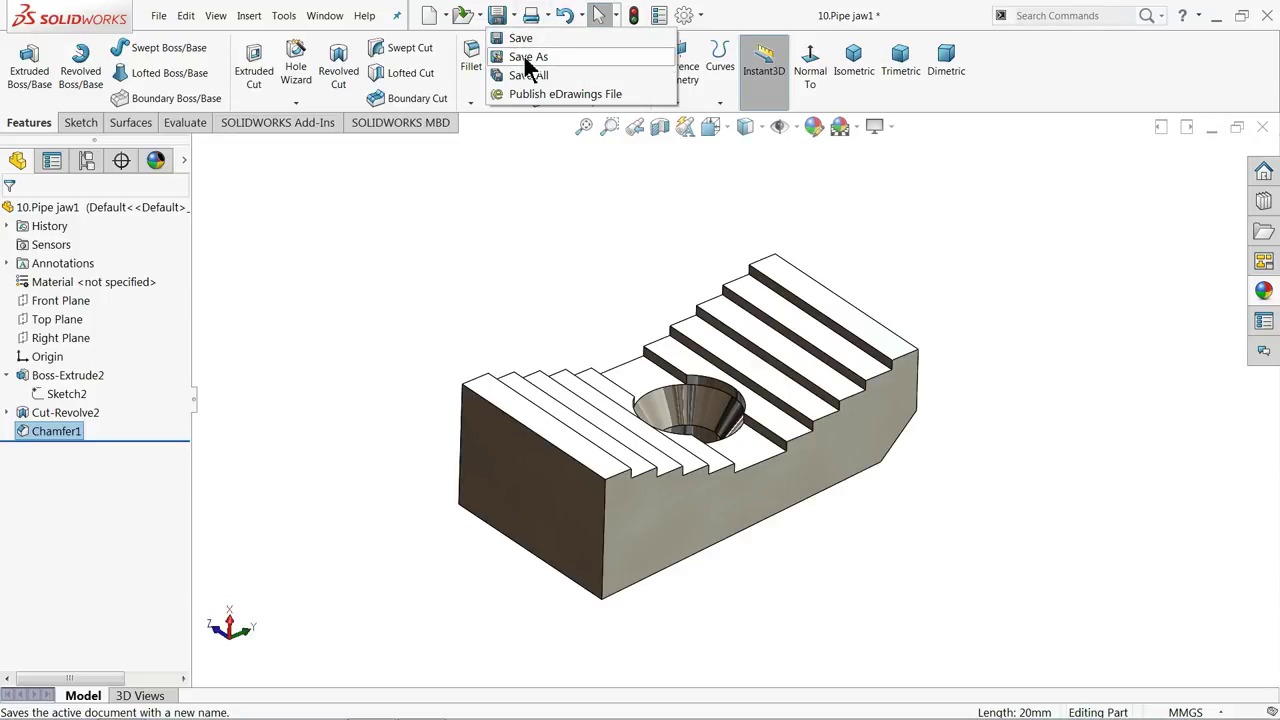
click(527, 57)
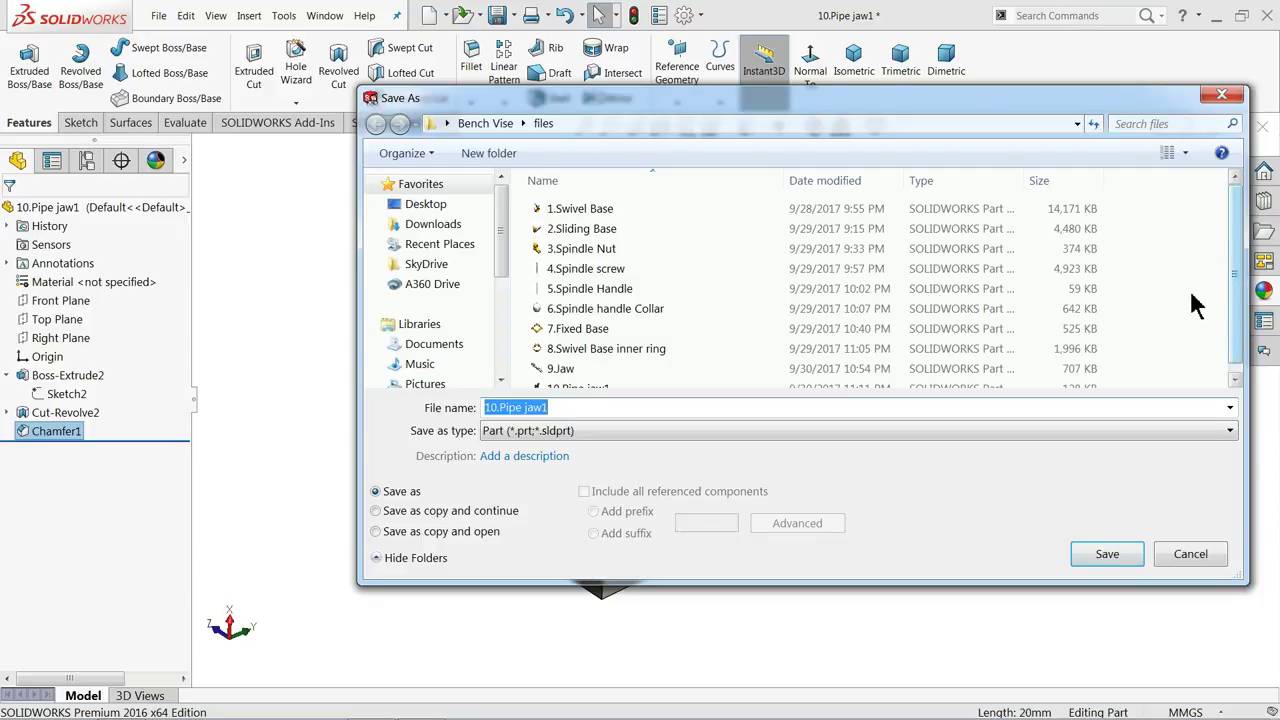
text(11)
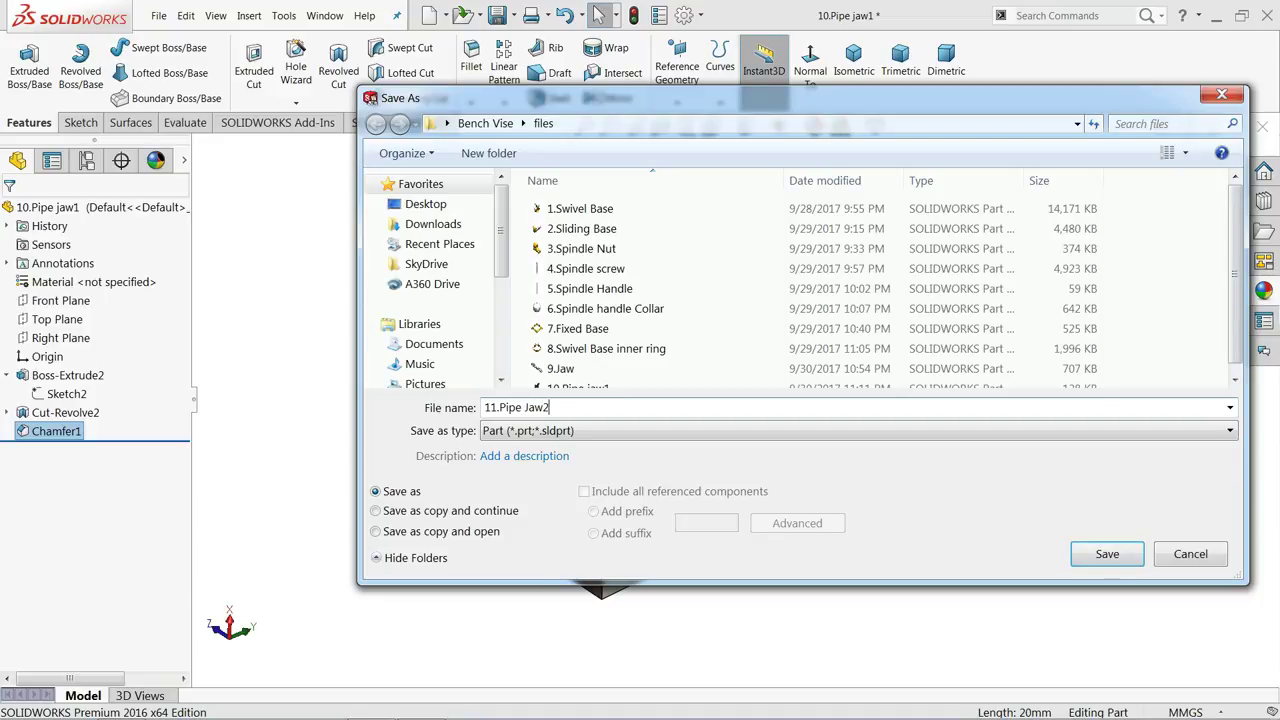
click(1094, 560)
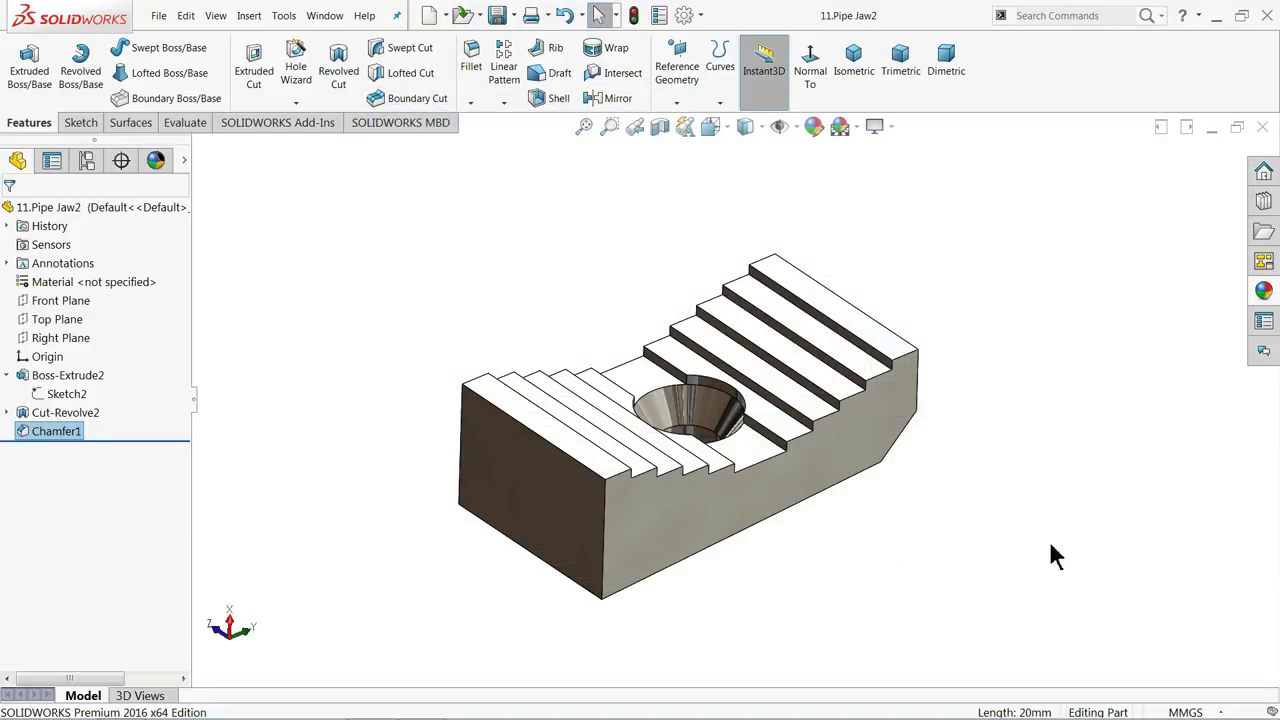
scroll(716, 460, down, 3)
middle_drag(670, 410, 594, 240)
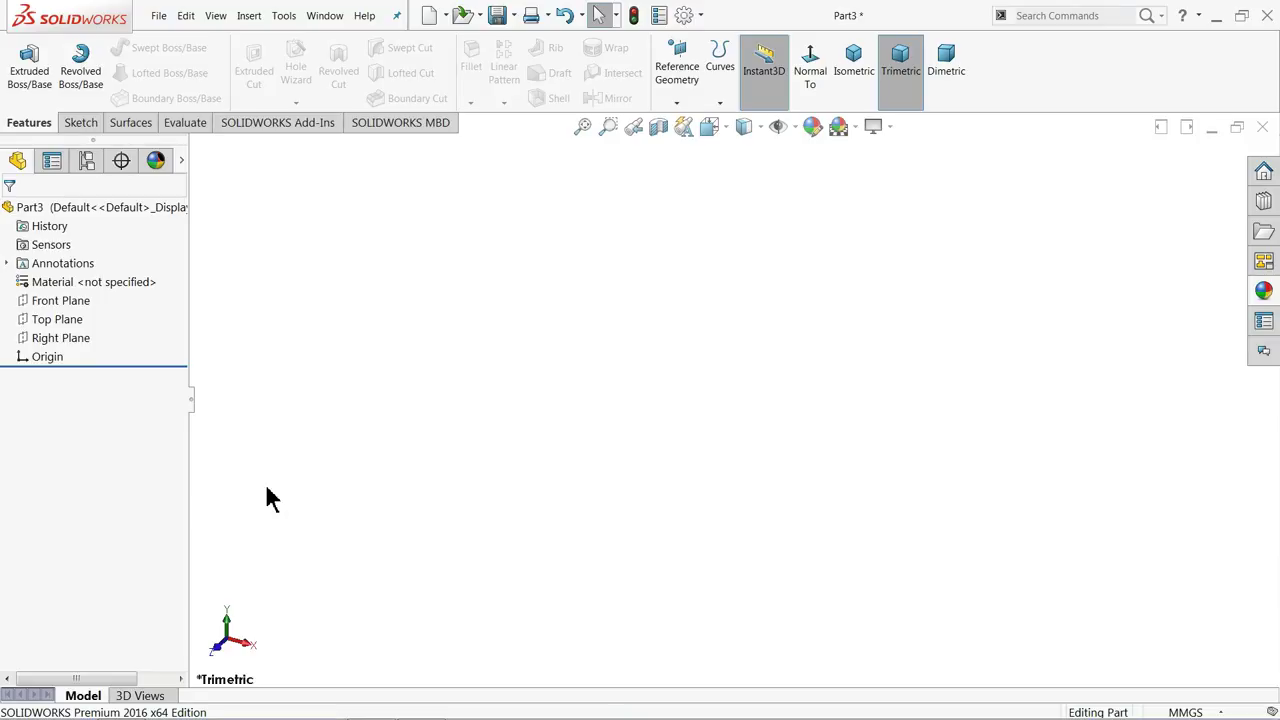
Sketch a closed six-line stepped outline starting at the origin on Part3's Front Plane
click(23, 306)
click(36, 286)
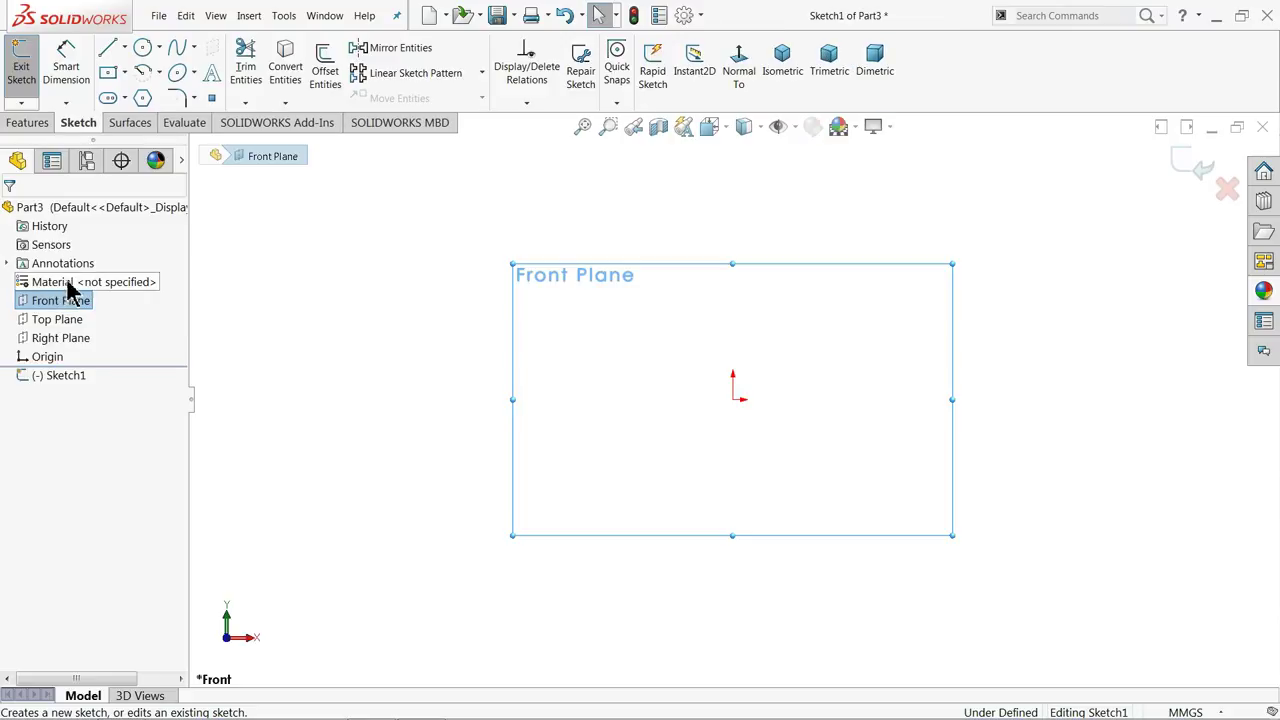
click(108, 50)
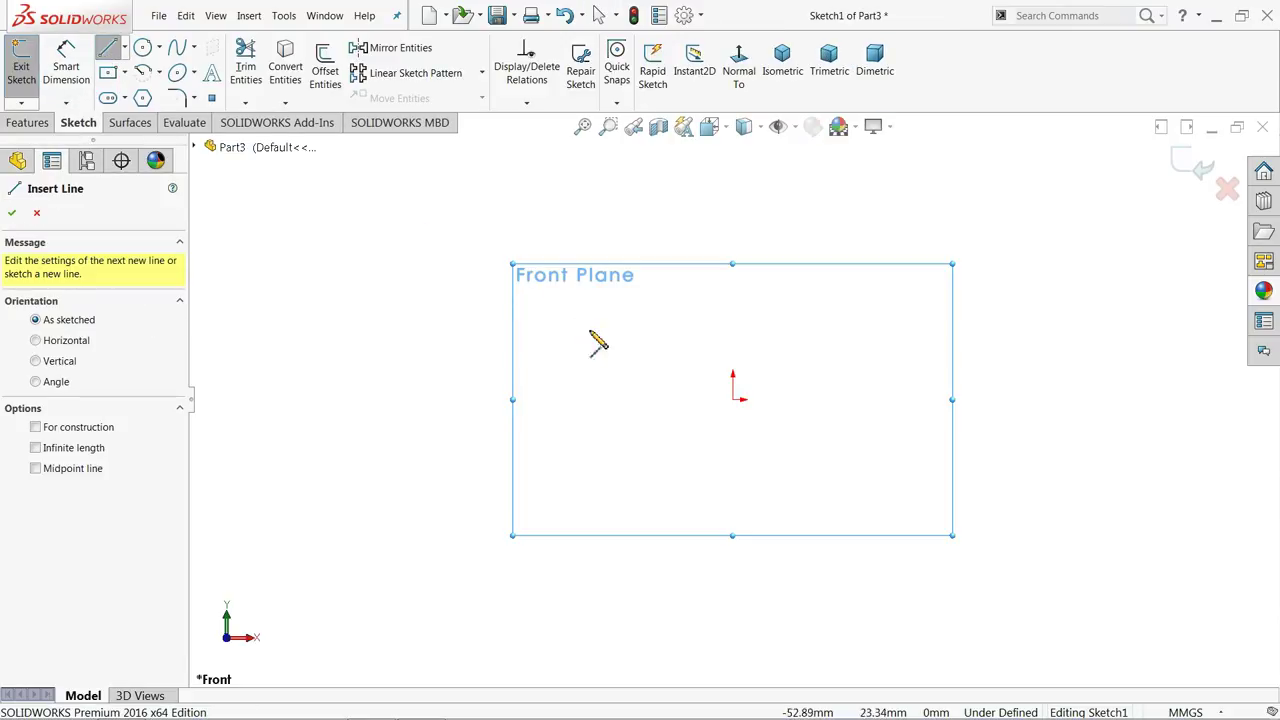
click(733, 399)
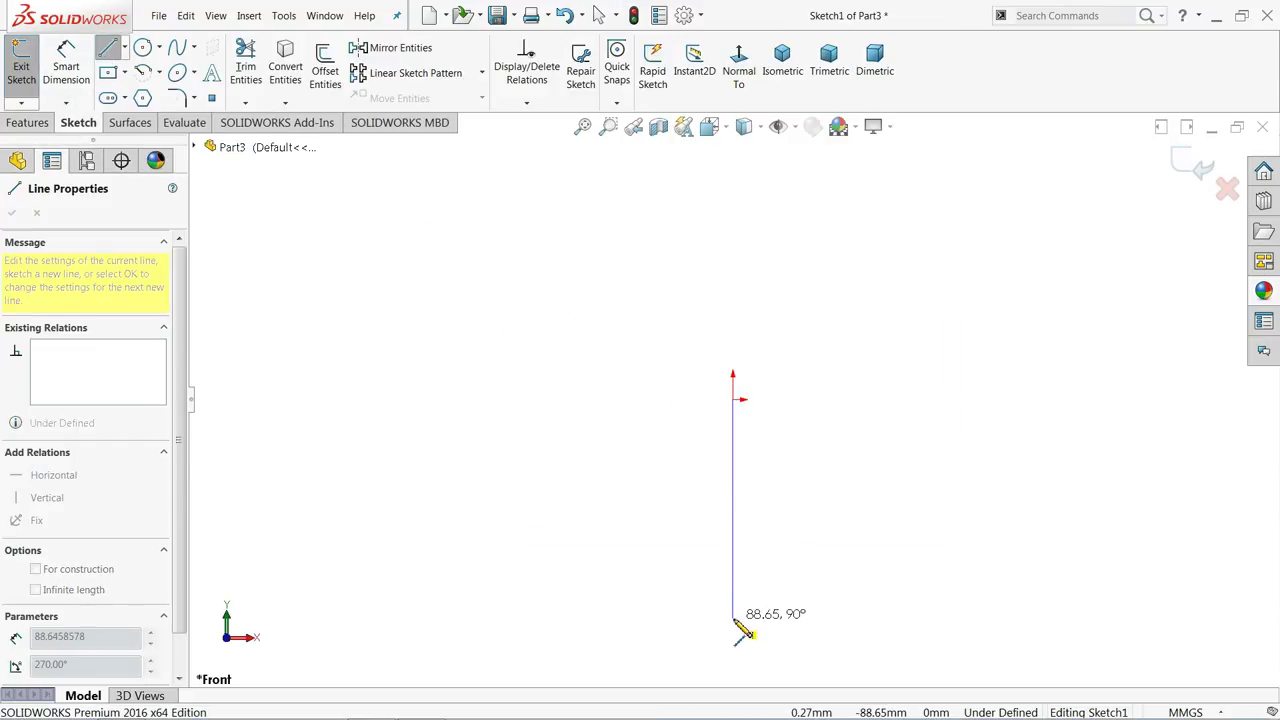
click(776, 618)
click(758, 618)
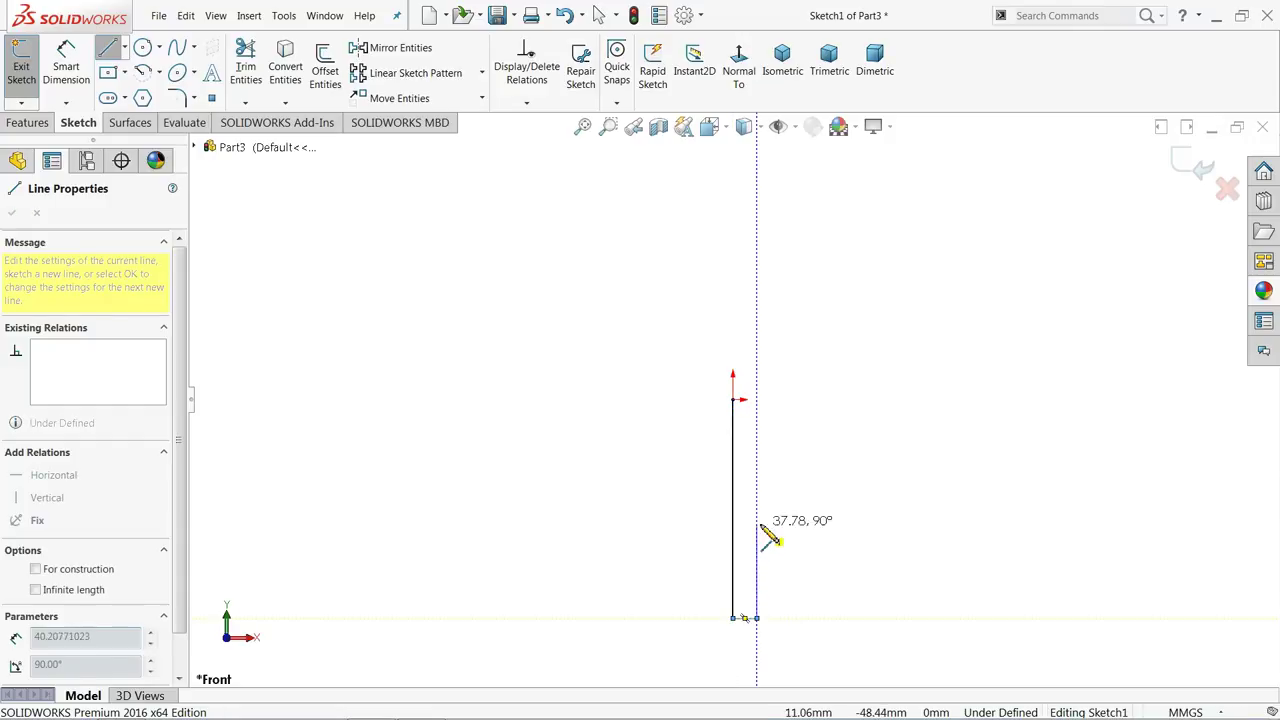
click(789, 487)
click(791, 487)
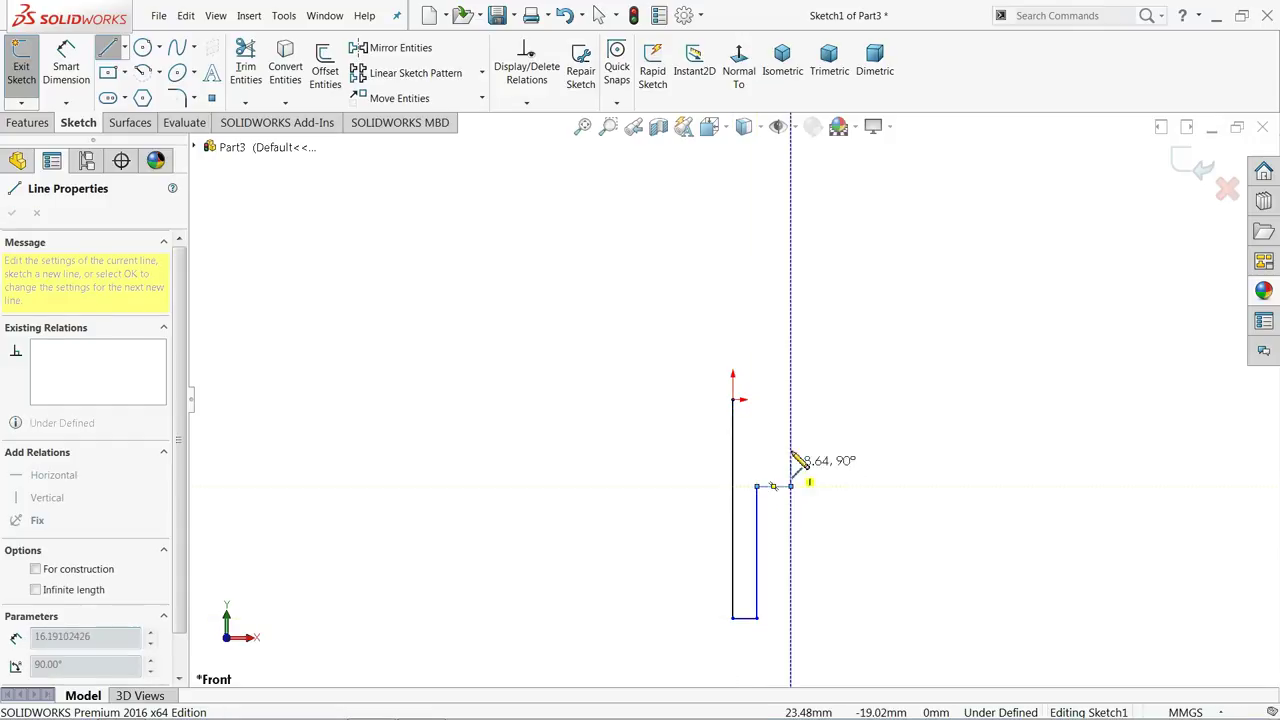
click(791, 399)
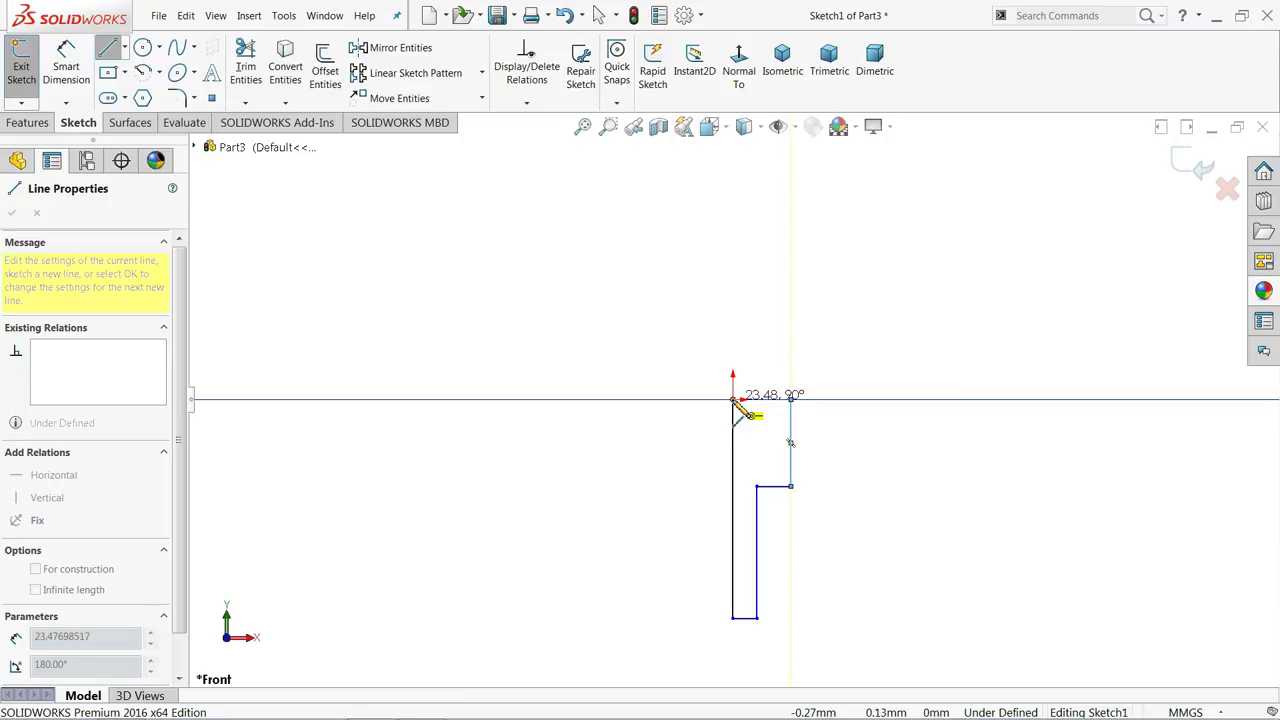
click(733, 399)
right_click(563, 323)
click(576, 324)
scroll(750, 372, down, 3)
click(66, 62)
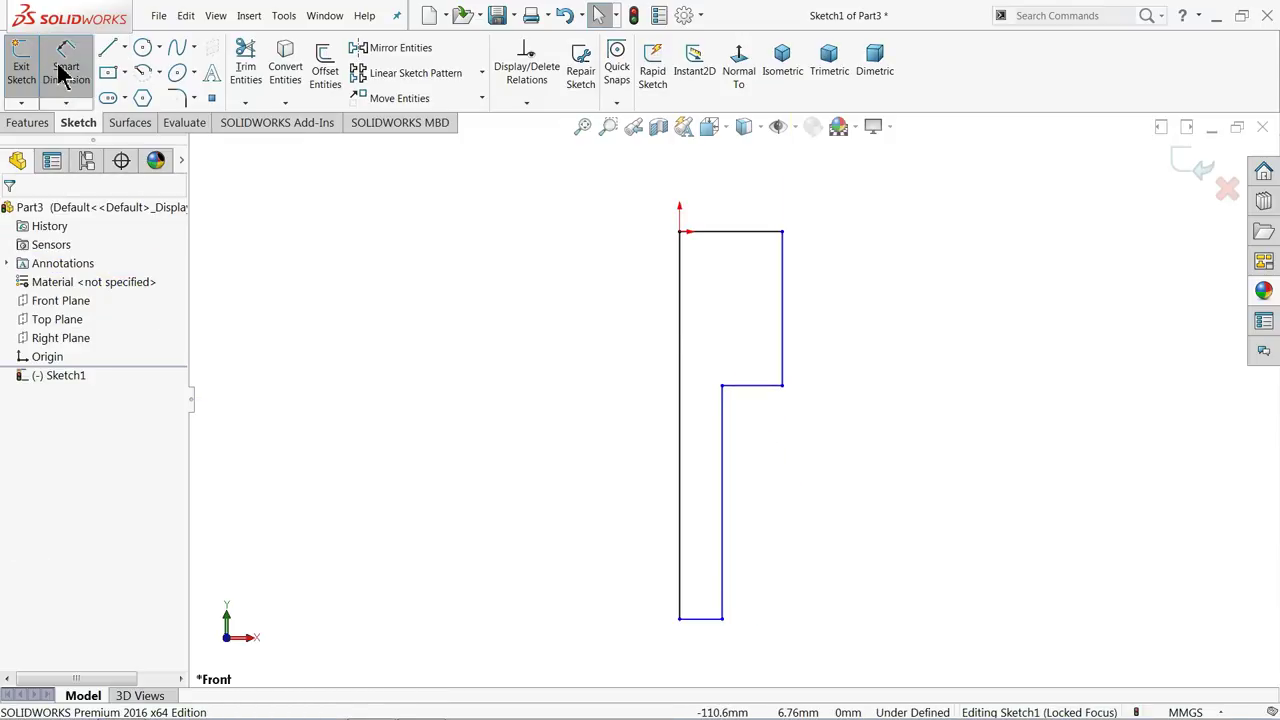
Dimension the left edge to 49 mm and the bottom edge to 4 mm
click(681, 424)
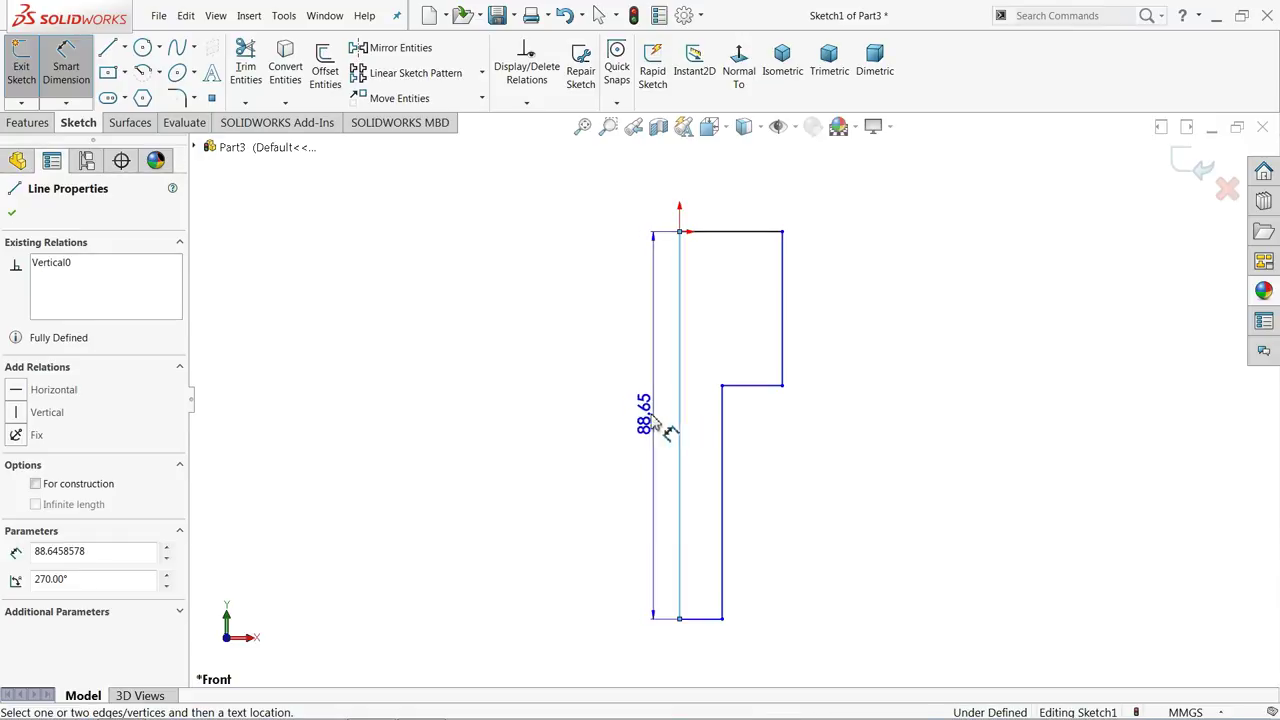
click(637, 421)
text(49)
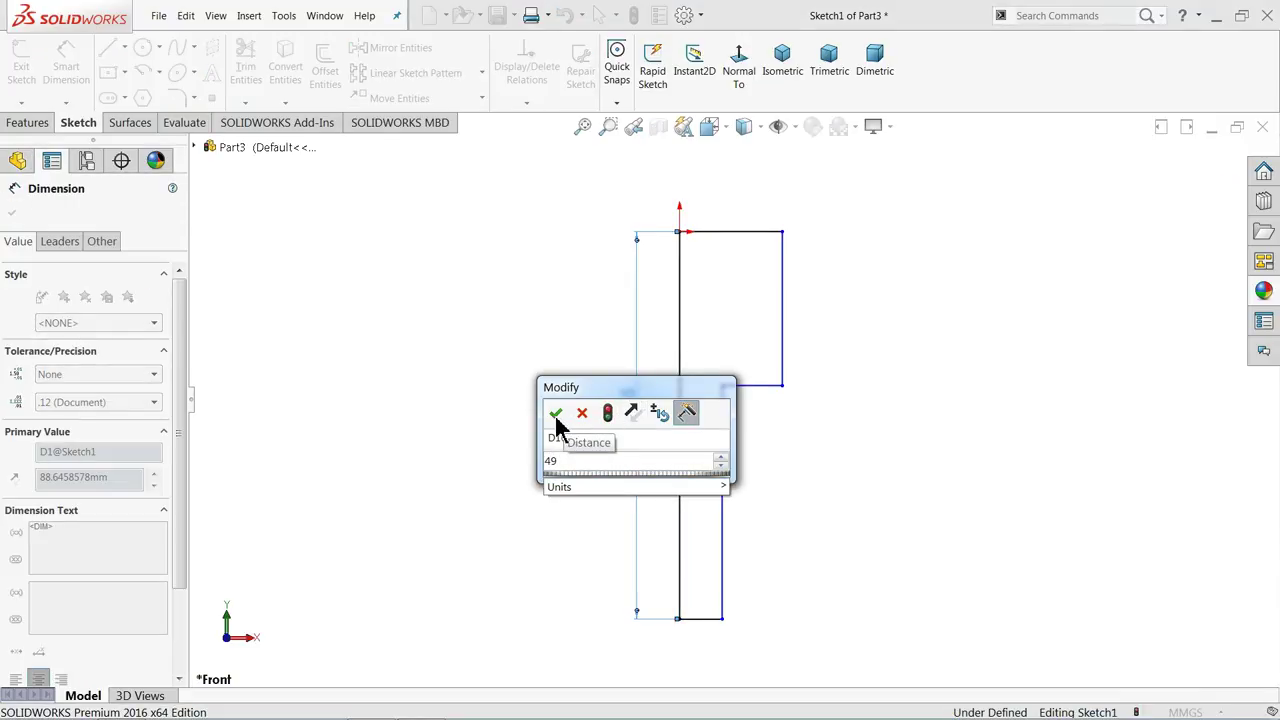
click(556, 414)
click(700, 622)
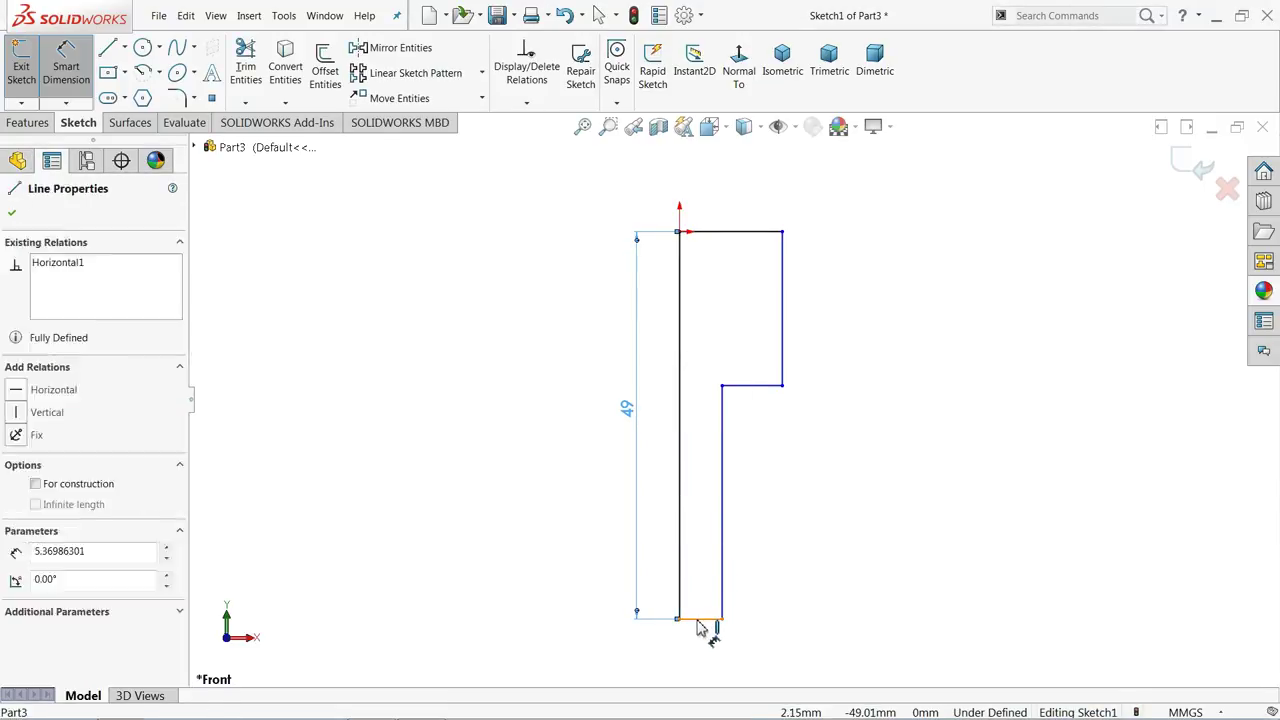
click(705, 650)
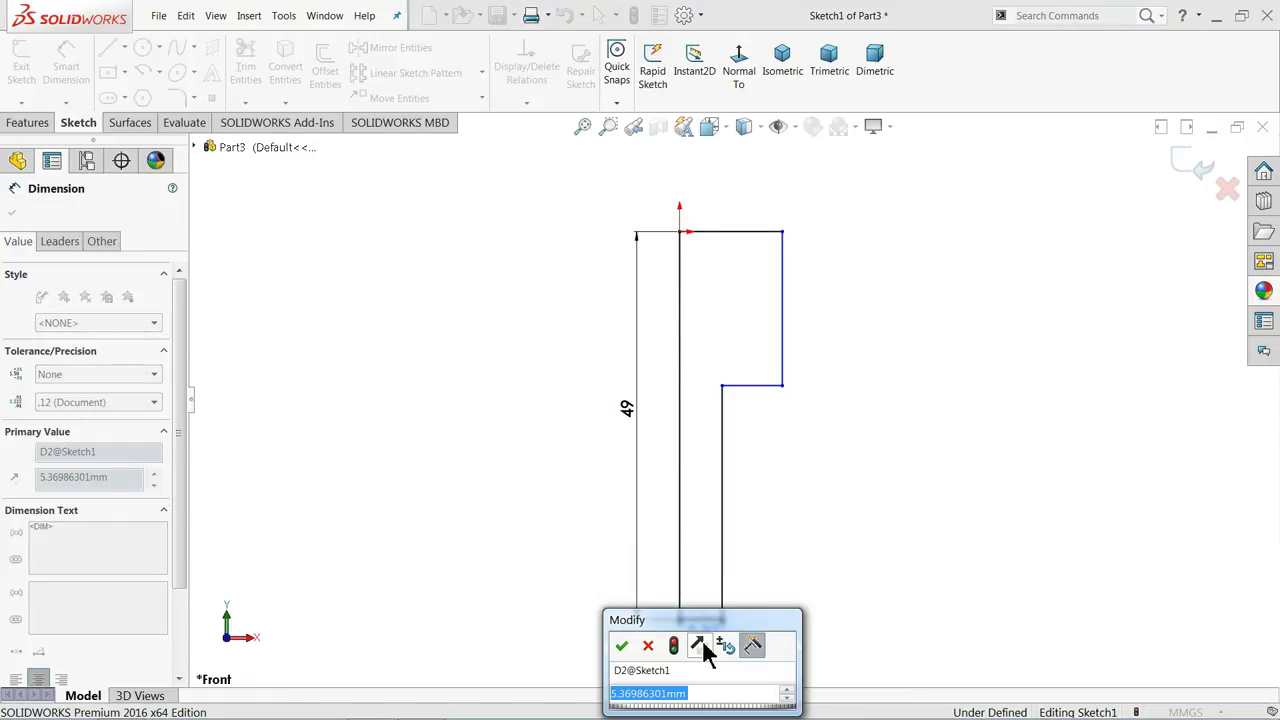
text(4)
key(Return)
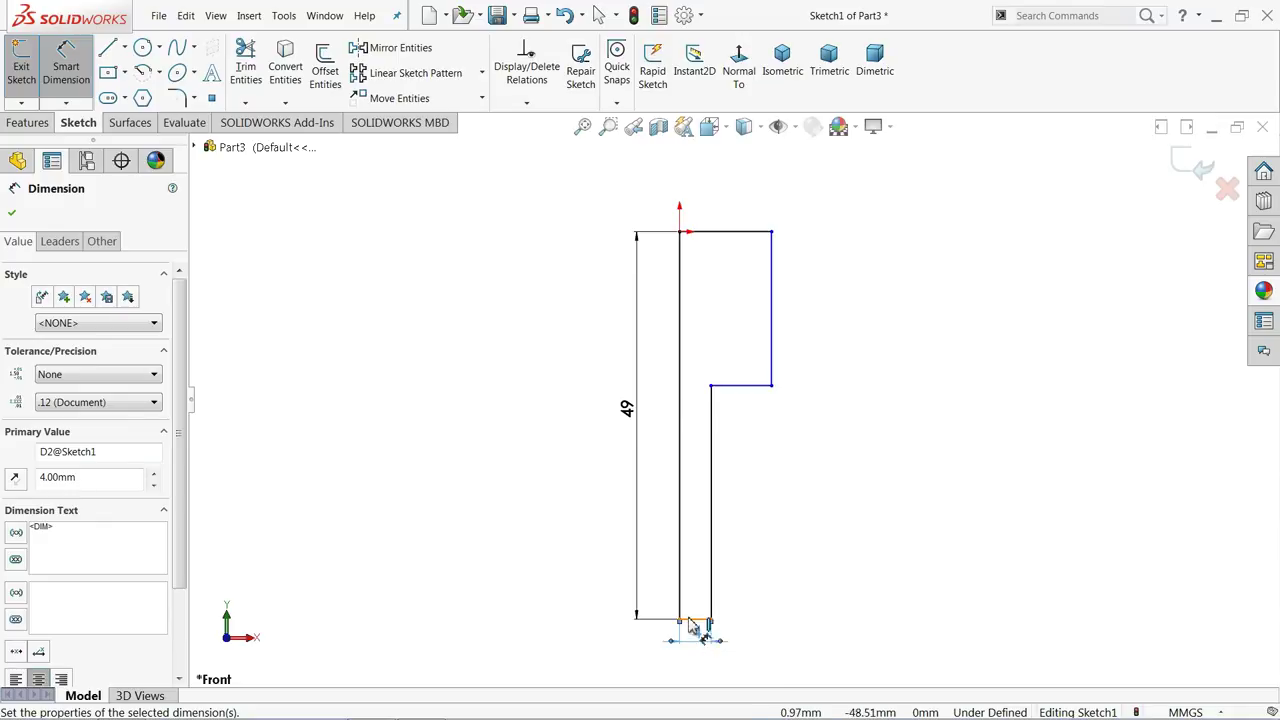
Dimension the top edge to 7 mm and the right step height to 18 mm
click(745, 232)
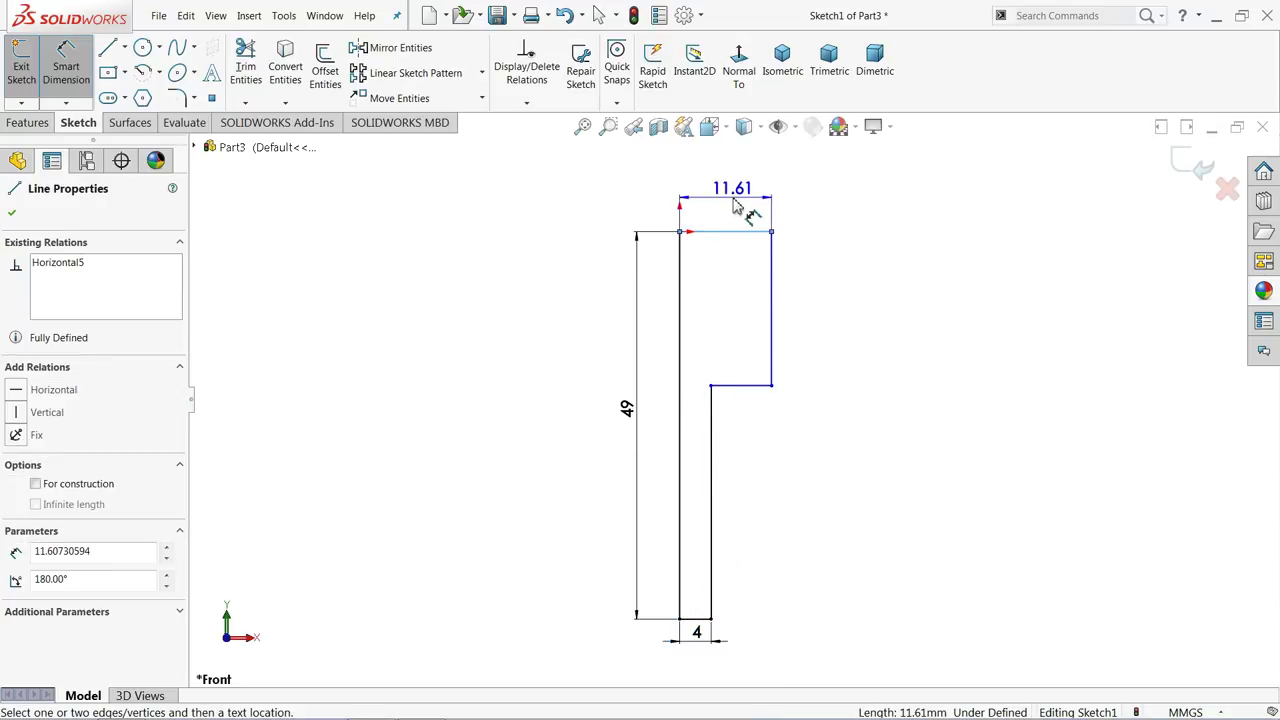
click(722, 205)
text(7)
key(Return)
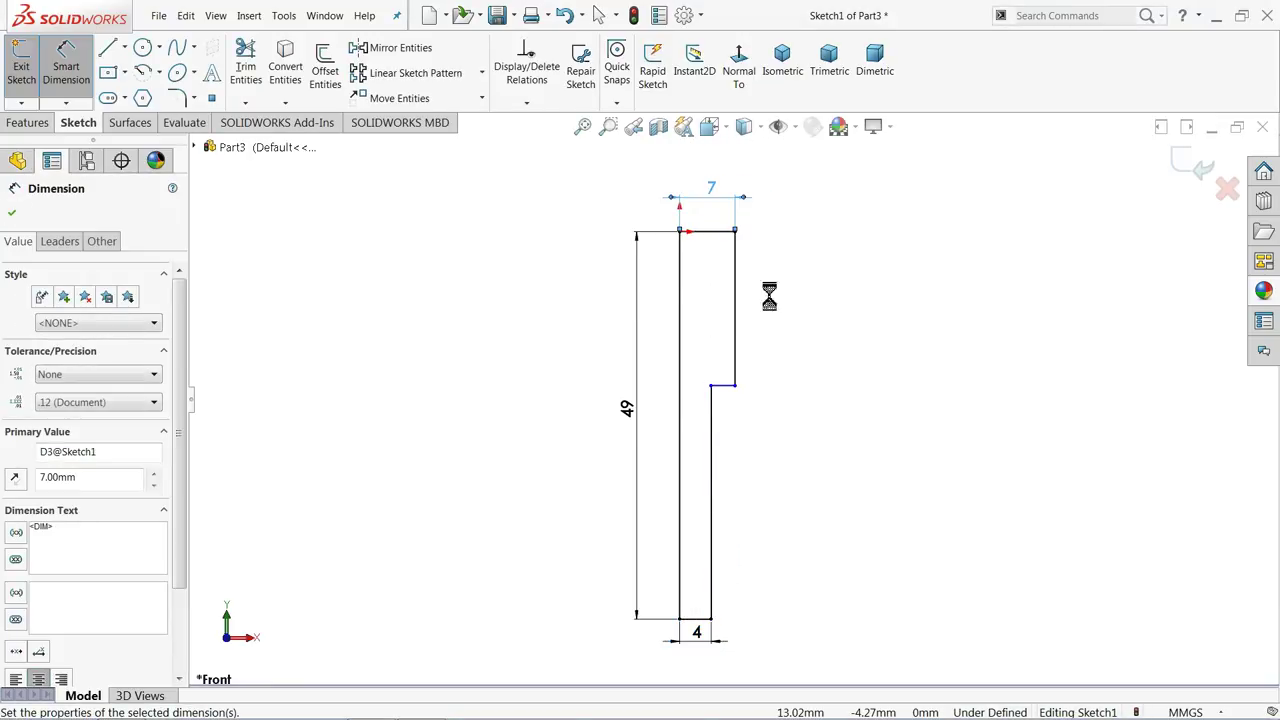
click(742, 320)
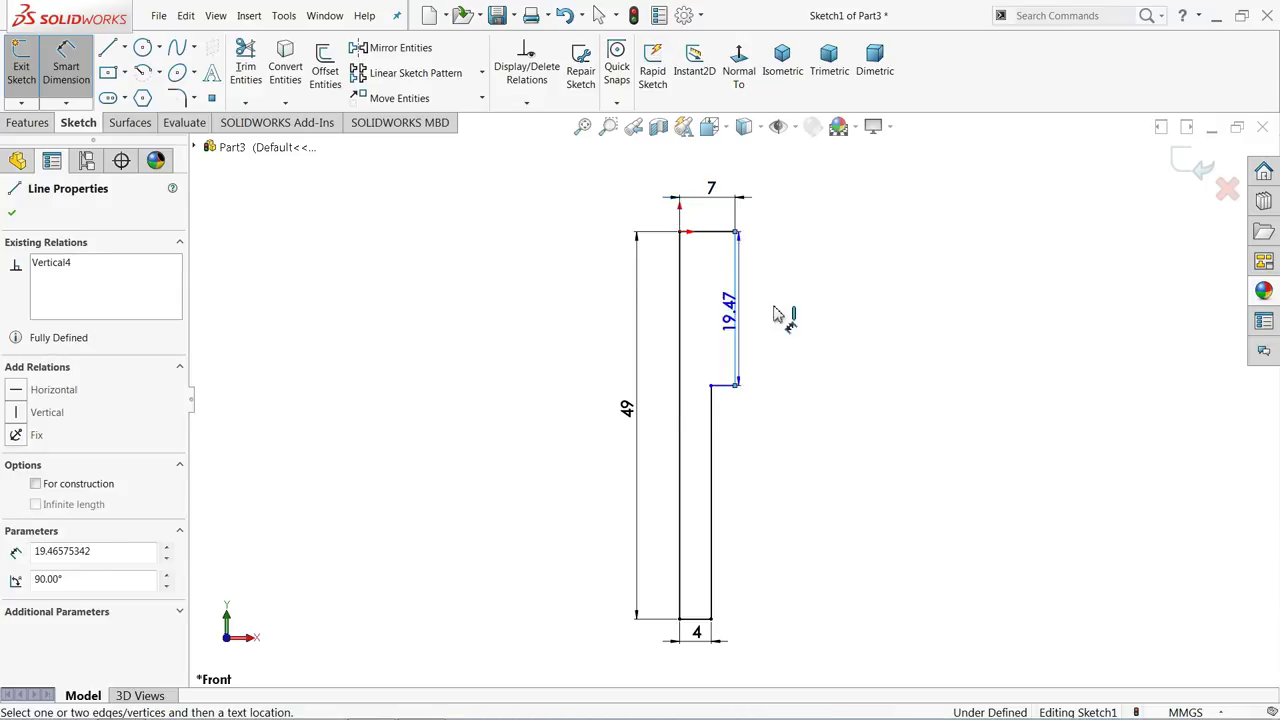
click(848, 320)
text(18)
key(Return)
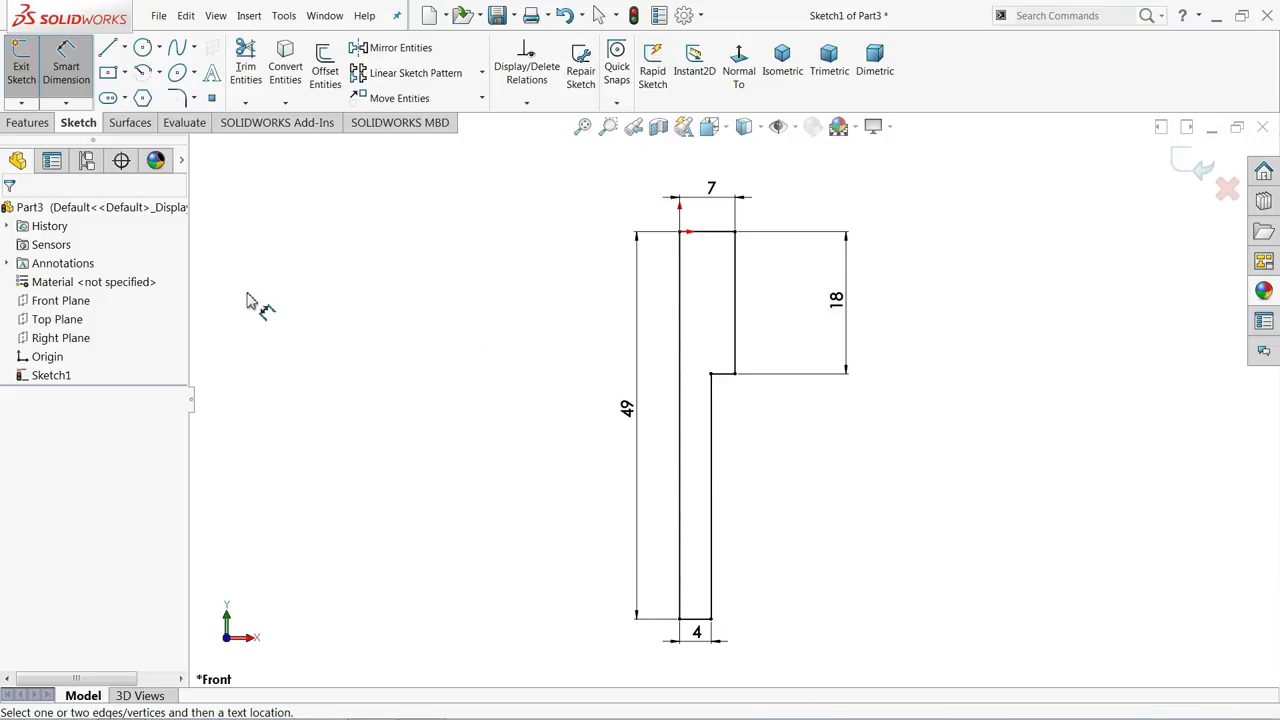
click(30, 124)
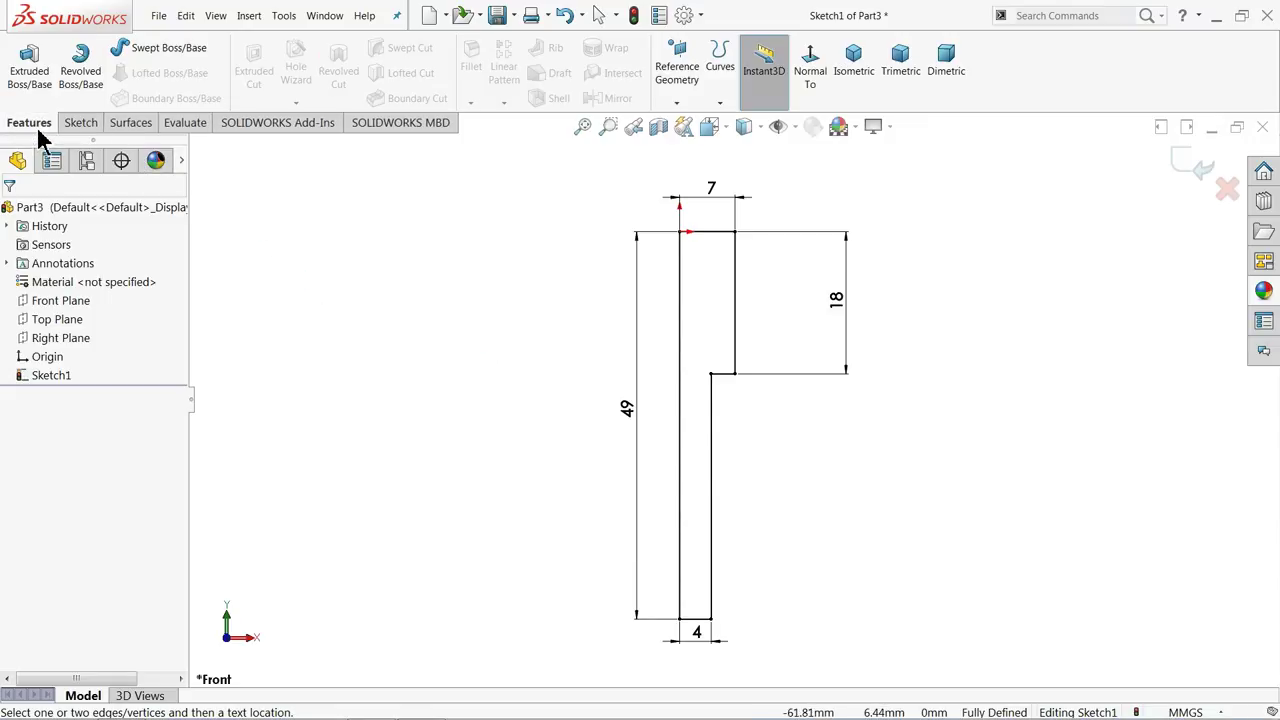
Revolve the profile 360° Blind about its left edge line to form the stepped pin
click(90, 90)
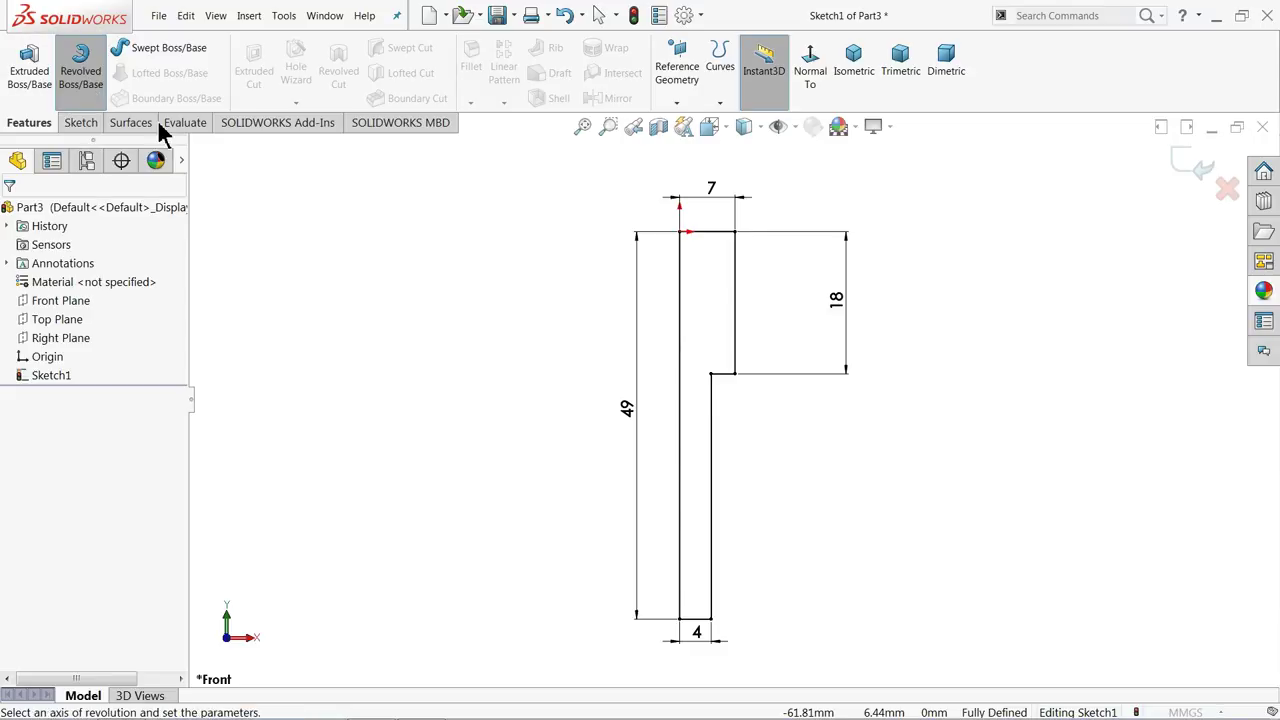
click(676, 298)
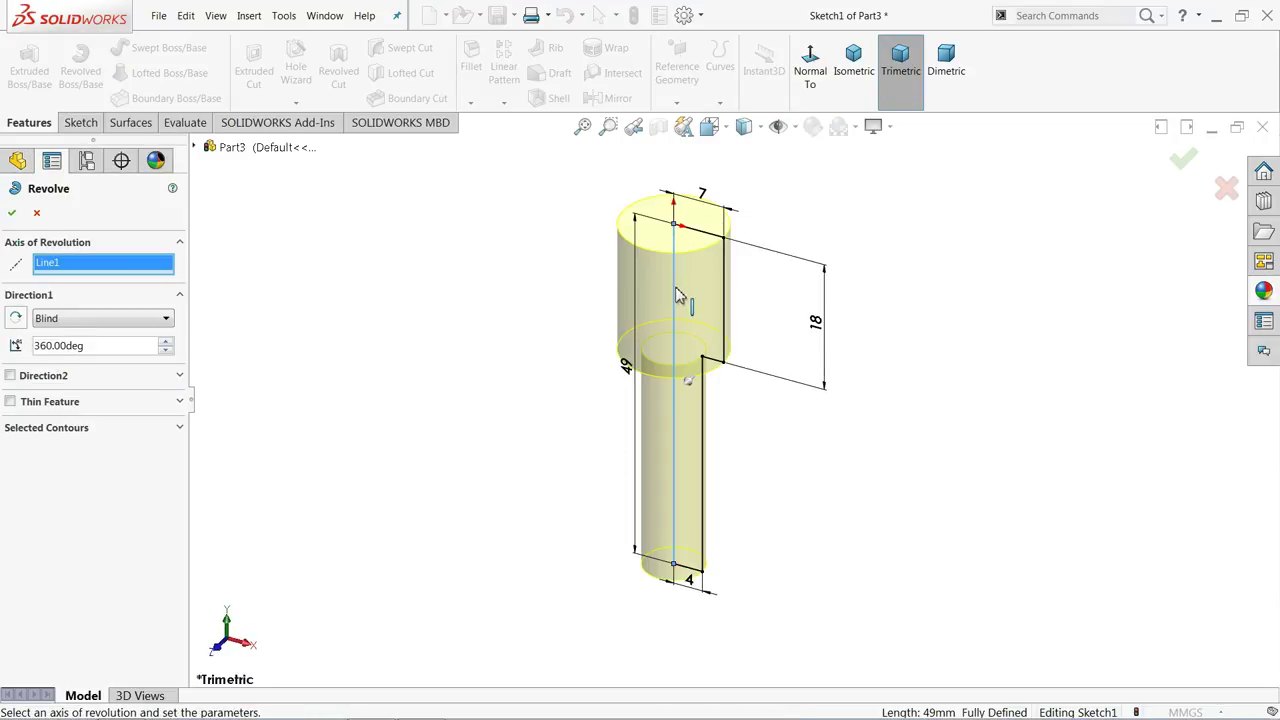
scroll(700, 432, up, 2)
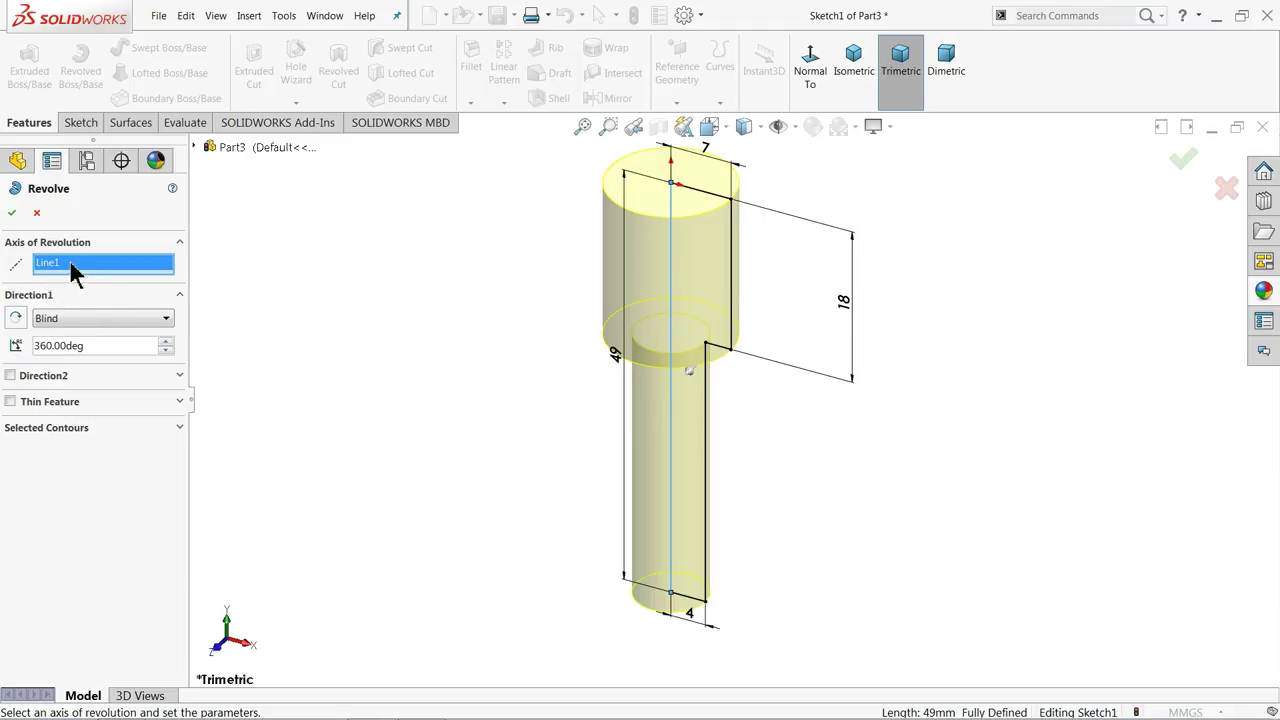
click(52, 318)
click(52, 323)
click(14, 214)
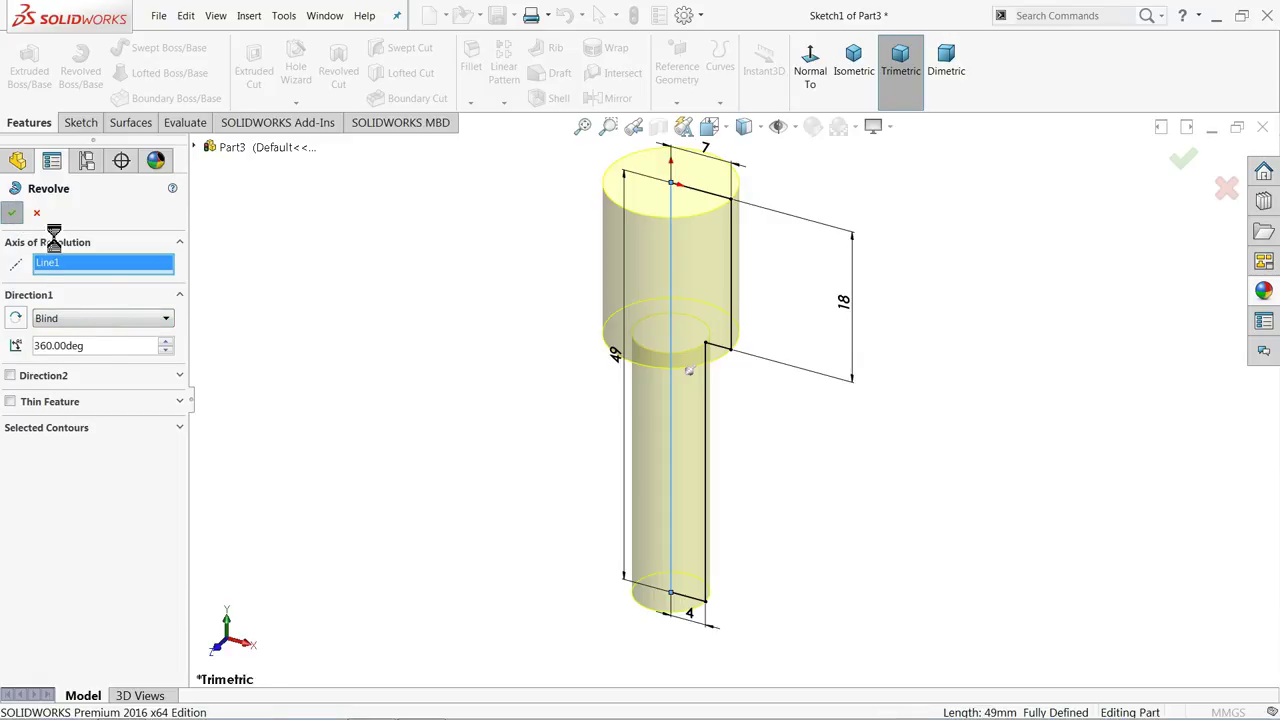
middle_drag(454, 377, 460, 330)
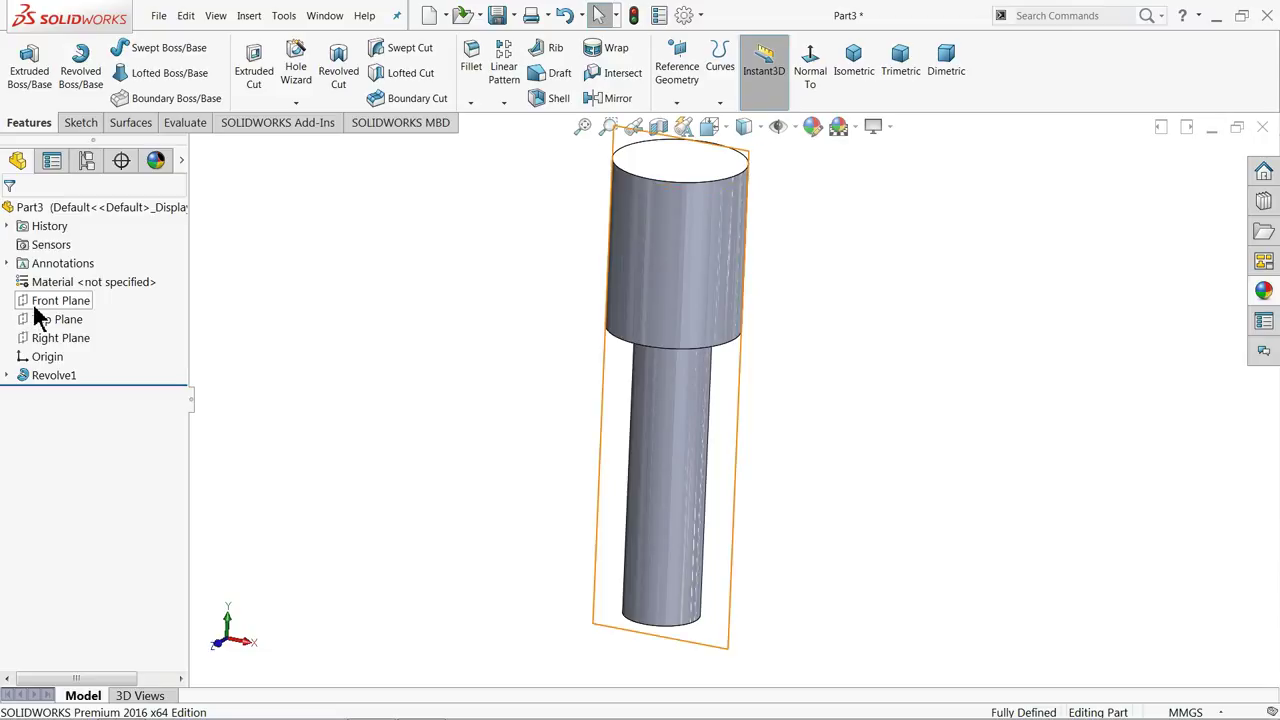
click(42, 302)
Start a sketch on the Front Plane, face it, and draw the outline's bottom, right side and upper-right edge
click(46, 288)
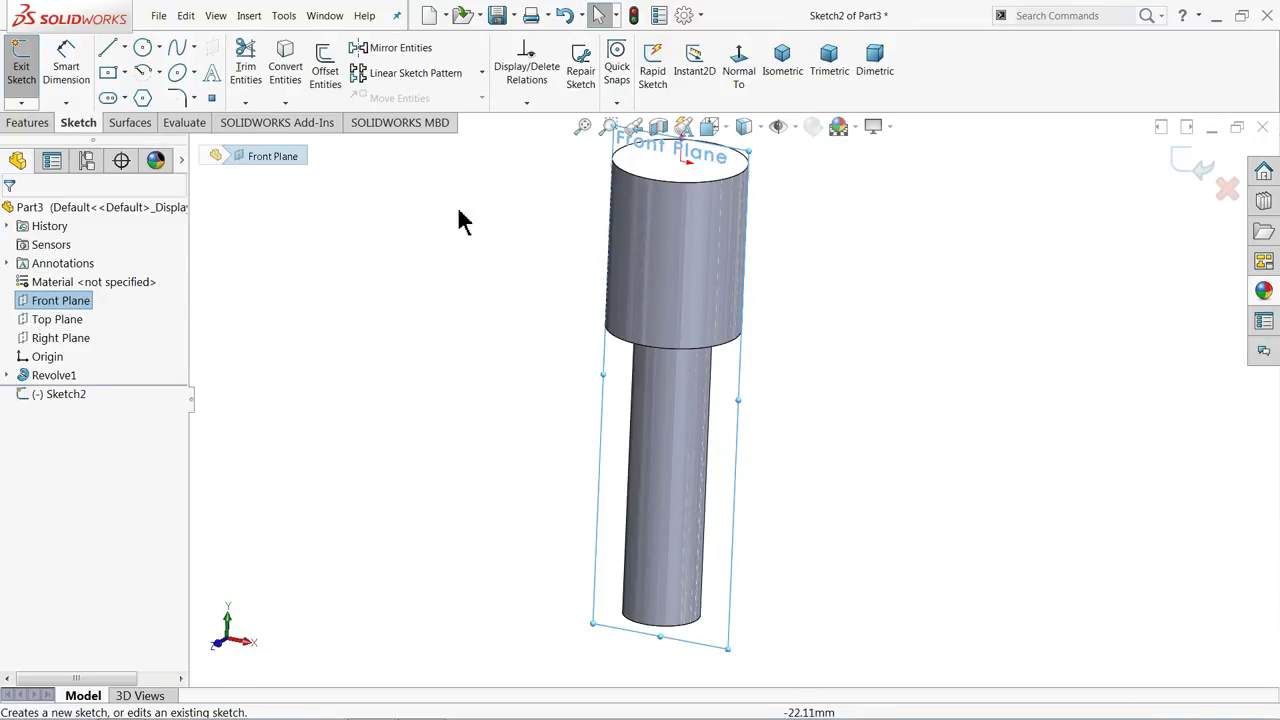
click(741, 90)
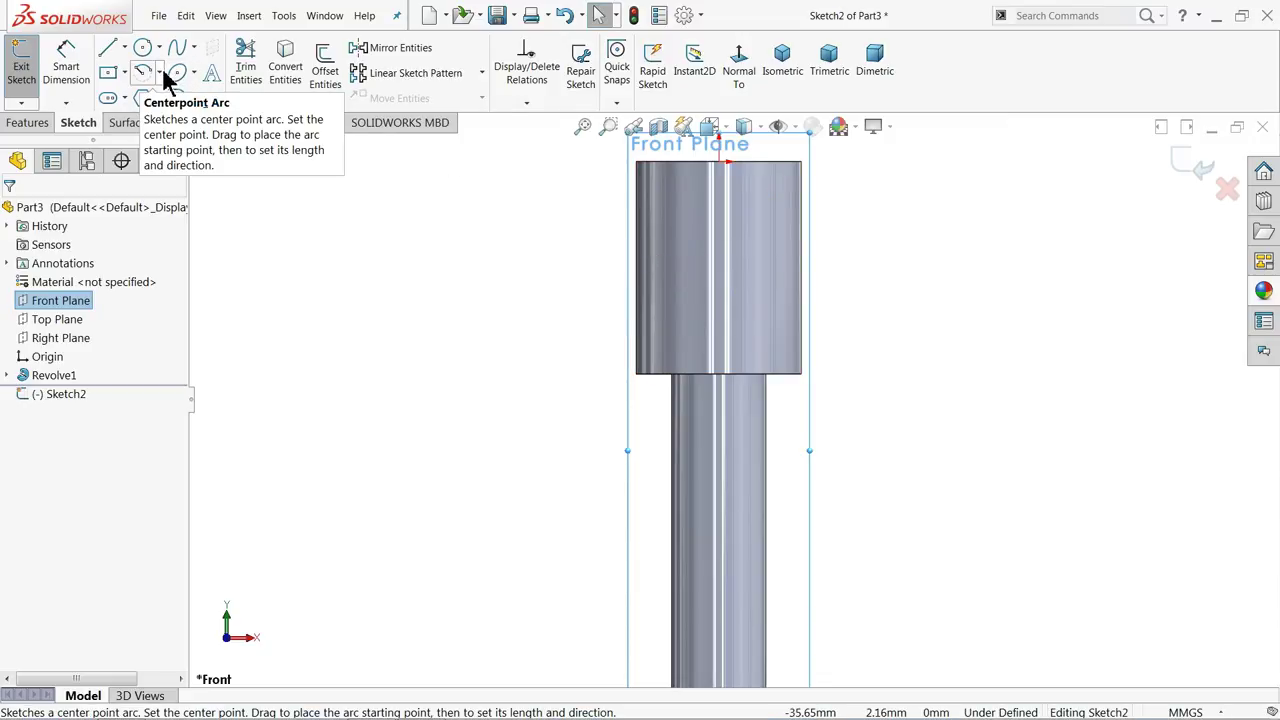
click(108, 50)
scroll(851, 246, down, 2)
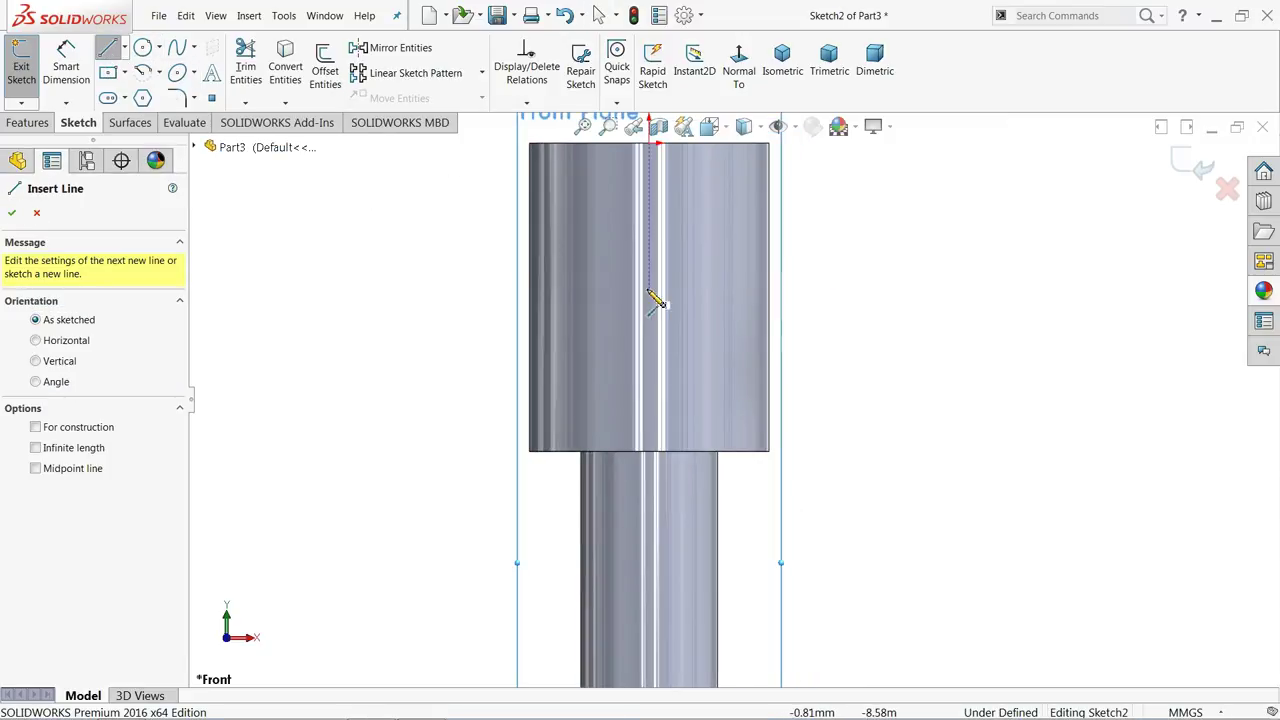
click(530, 308)
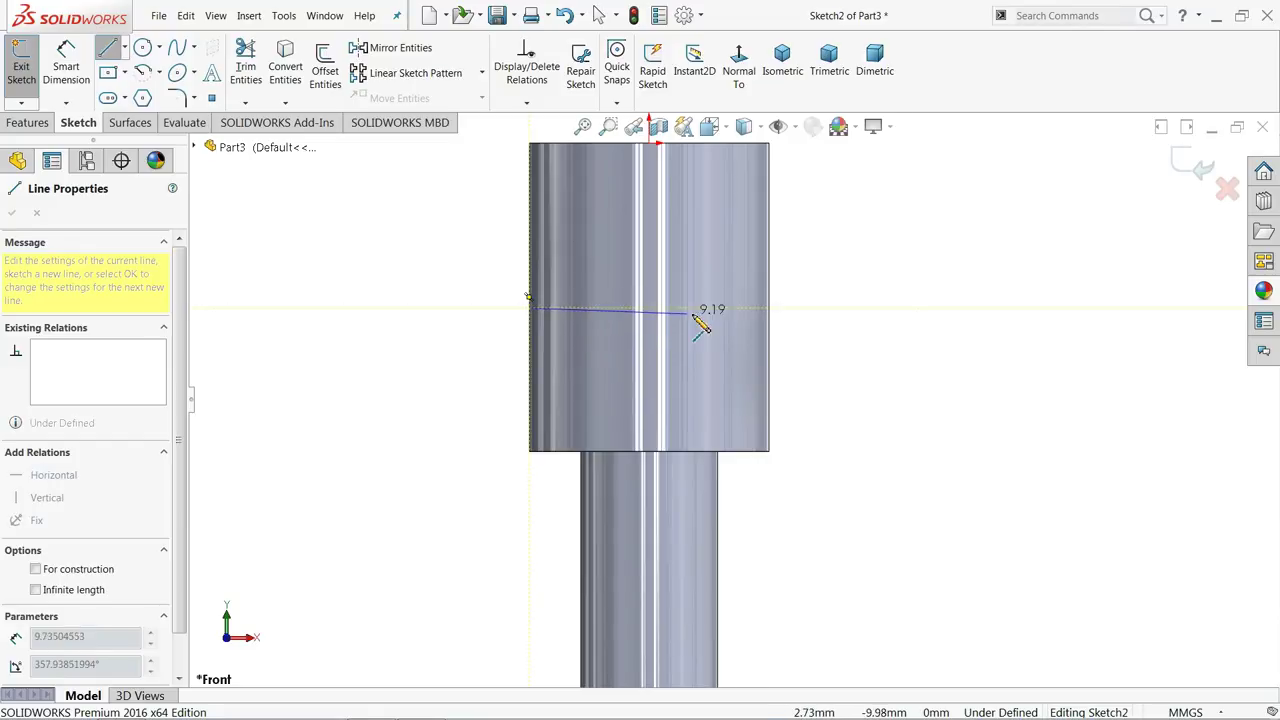
click(769, 308)
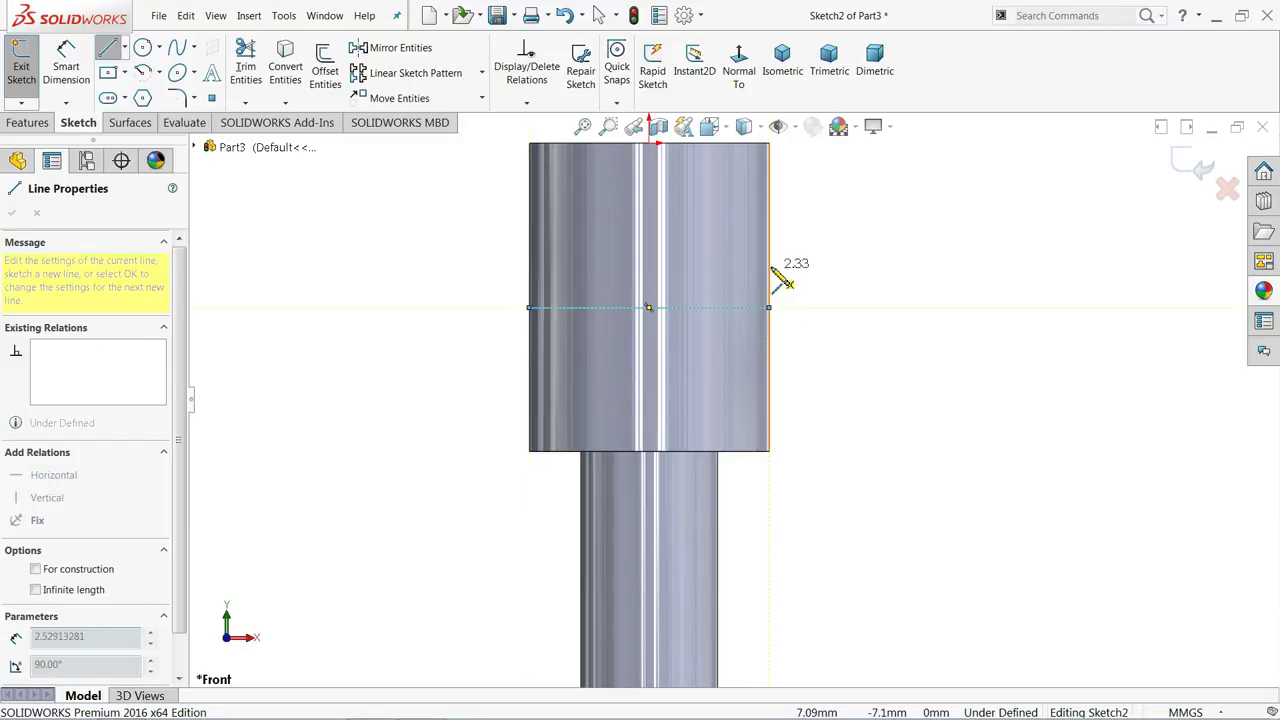
click(769, 235)
click(688, 235)
Draw the rectangular notch and close the outline back at the left starting corner
click(688, 266)
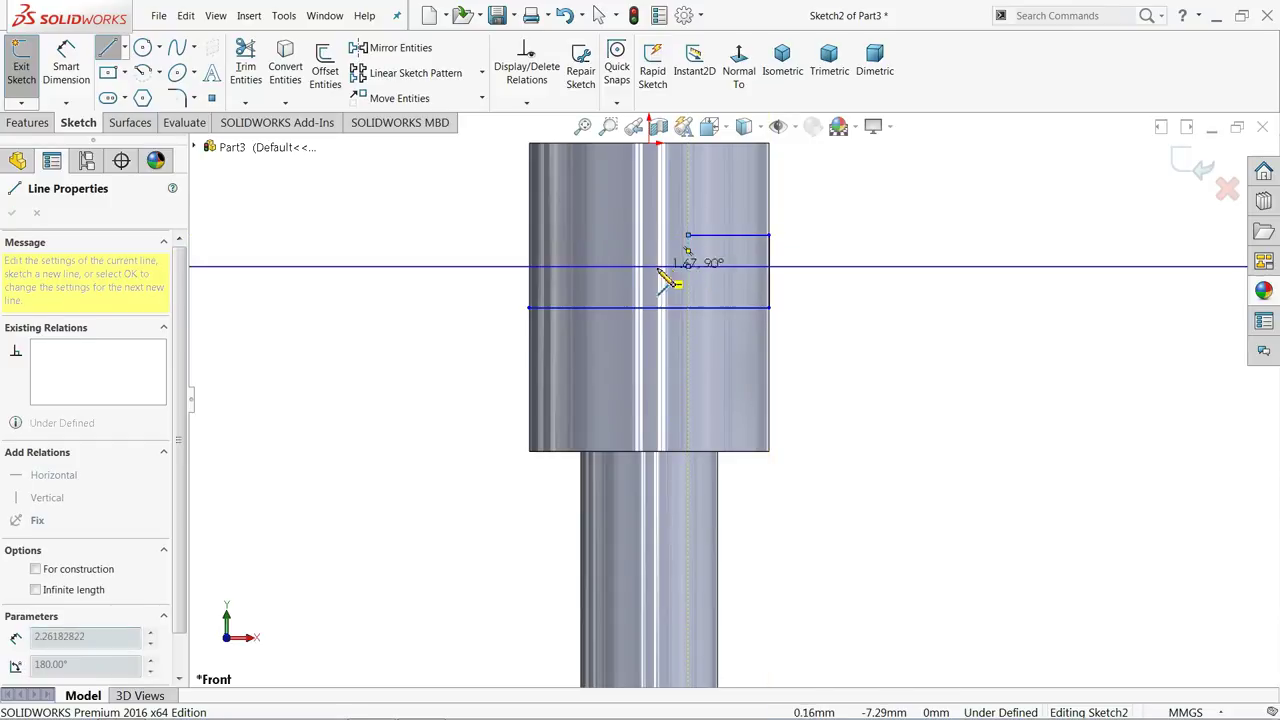
click(628, 235)
click(530, 235)
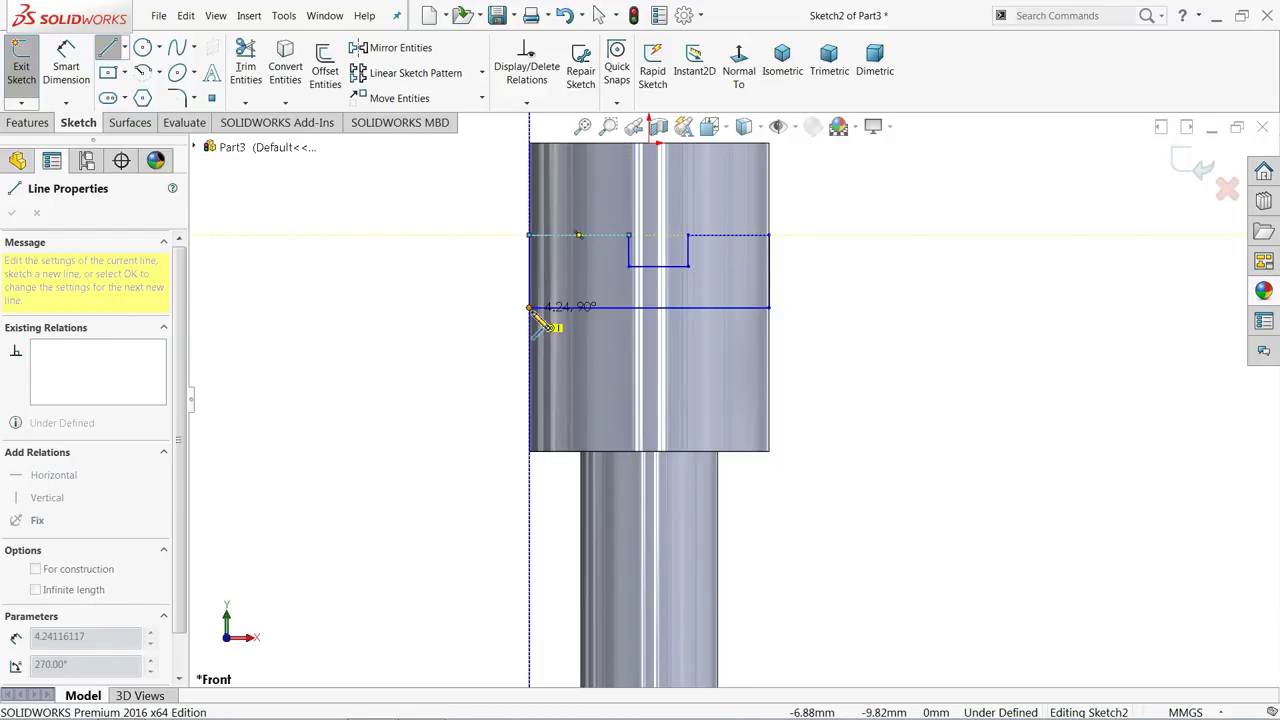
click(531, 308)
right_click(414, 286)
click(449, 289)
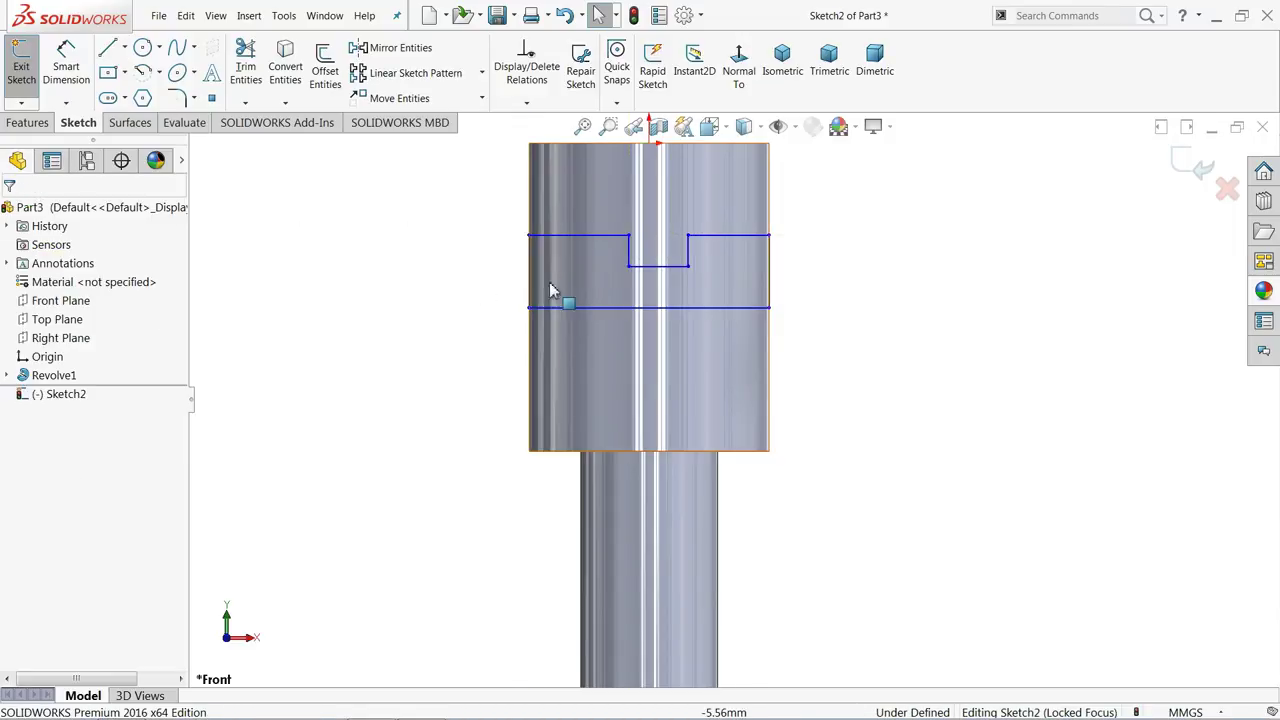
click(531, 280)
click(508, 330)
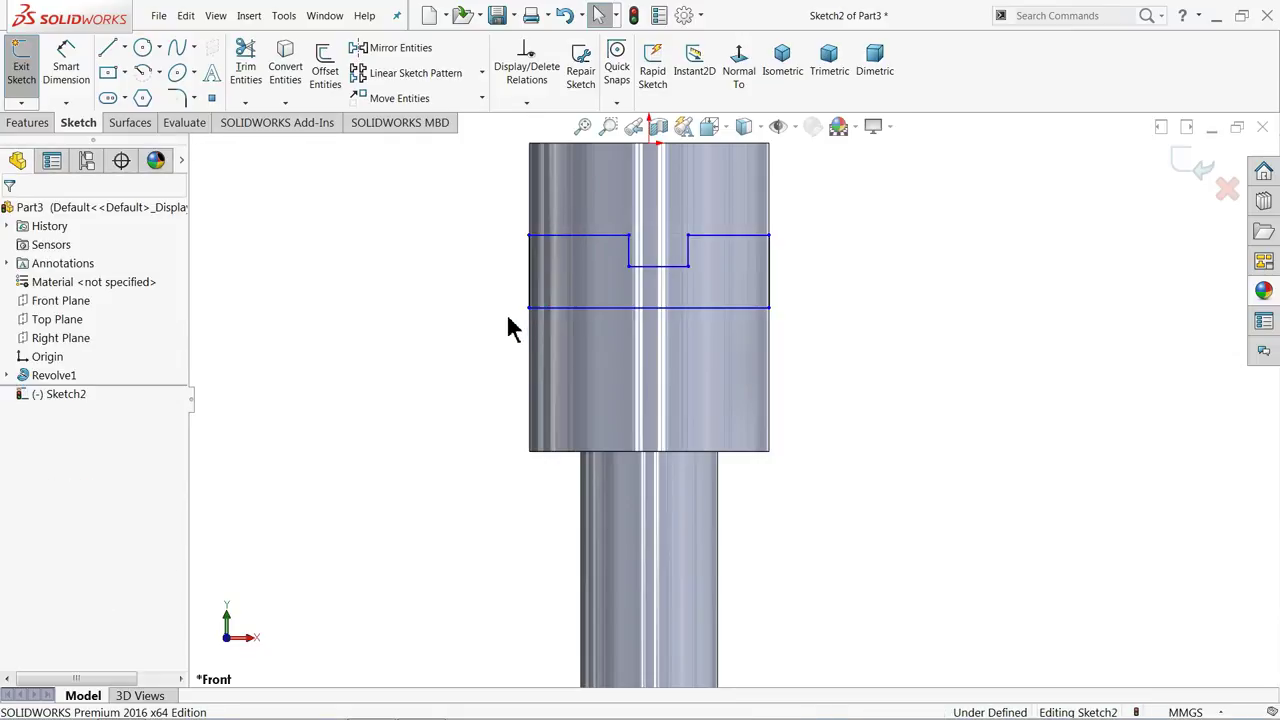
Dimension the right and left vertical sides of the outline at 4 mm each
click(70, 68)
scroll(543, 245, down, 2)
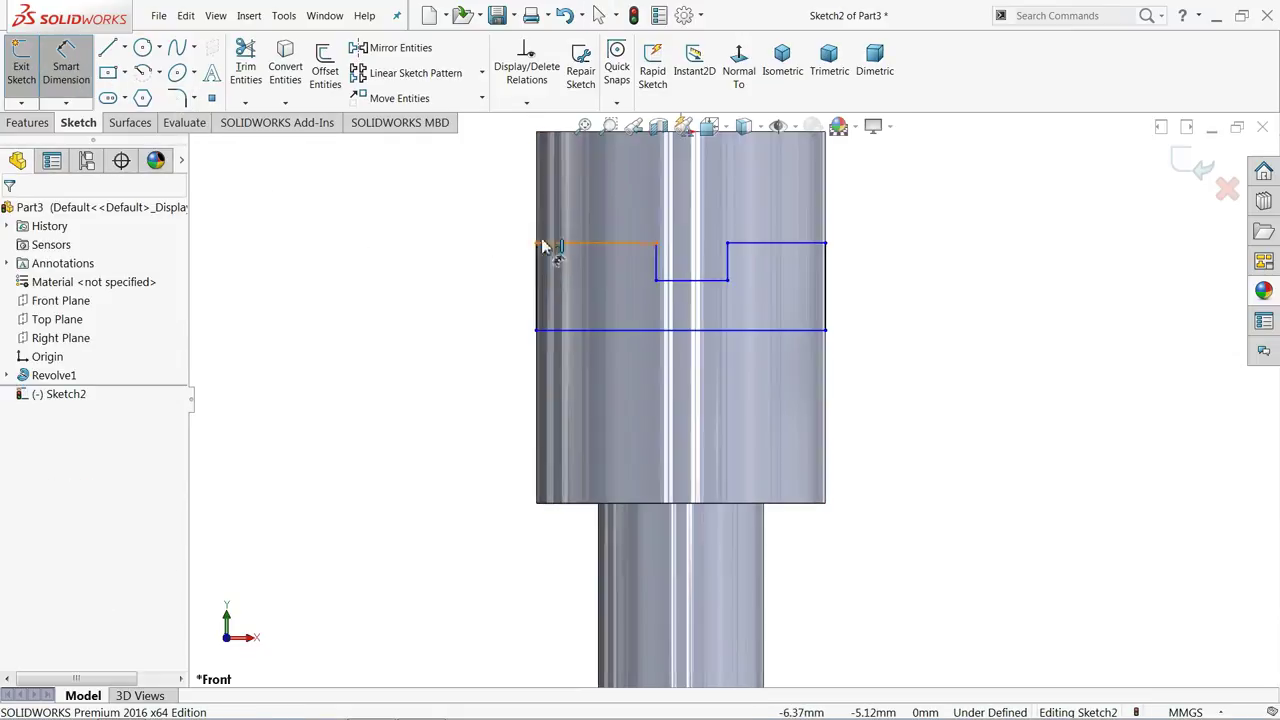
scroll(700, 270, down, 1)
click(852, 312)
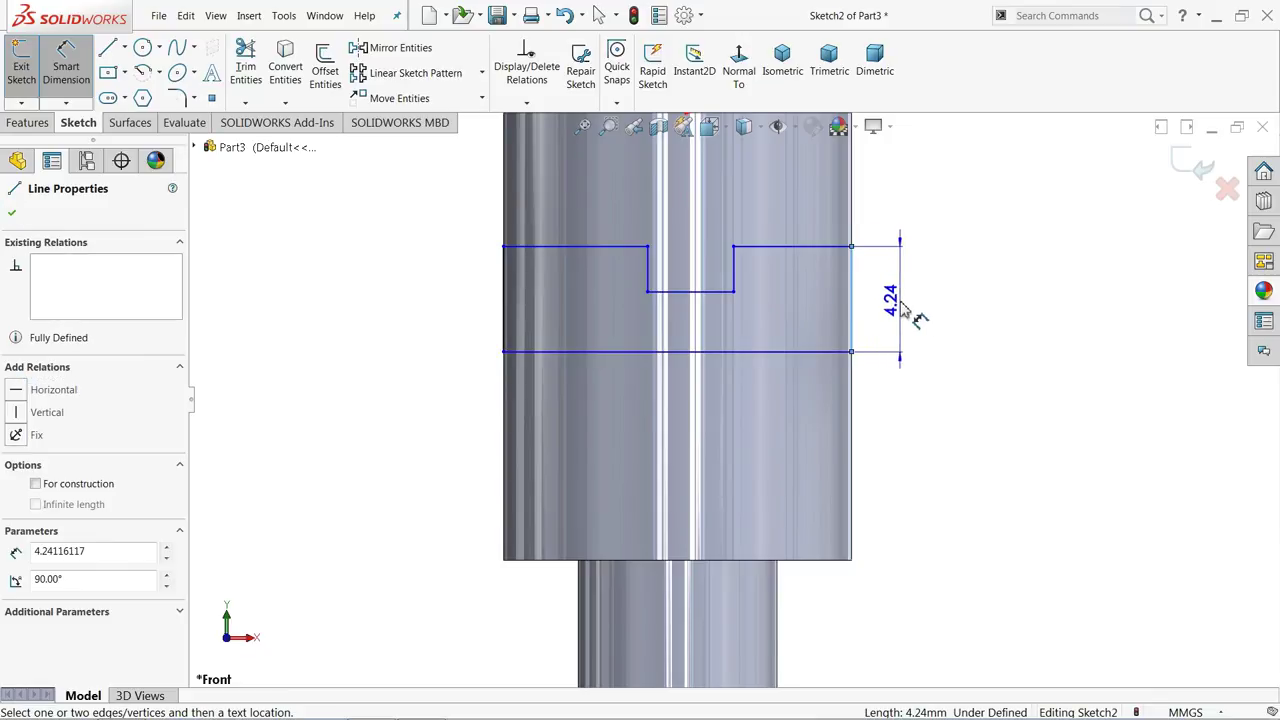
click(903, 310)
text(4)
key(Return)
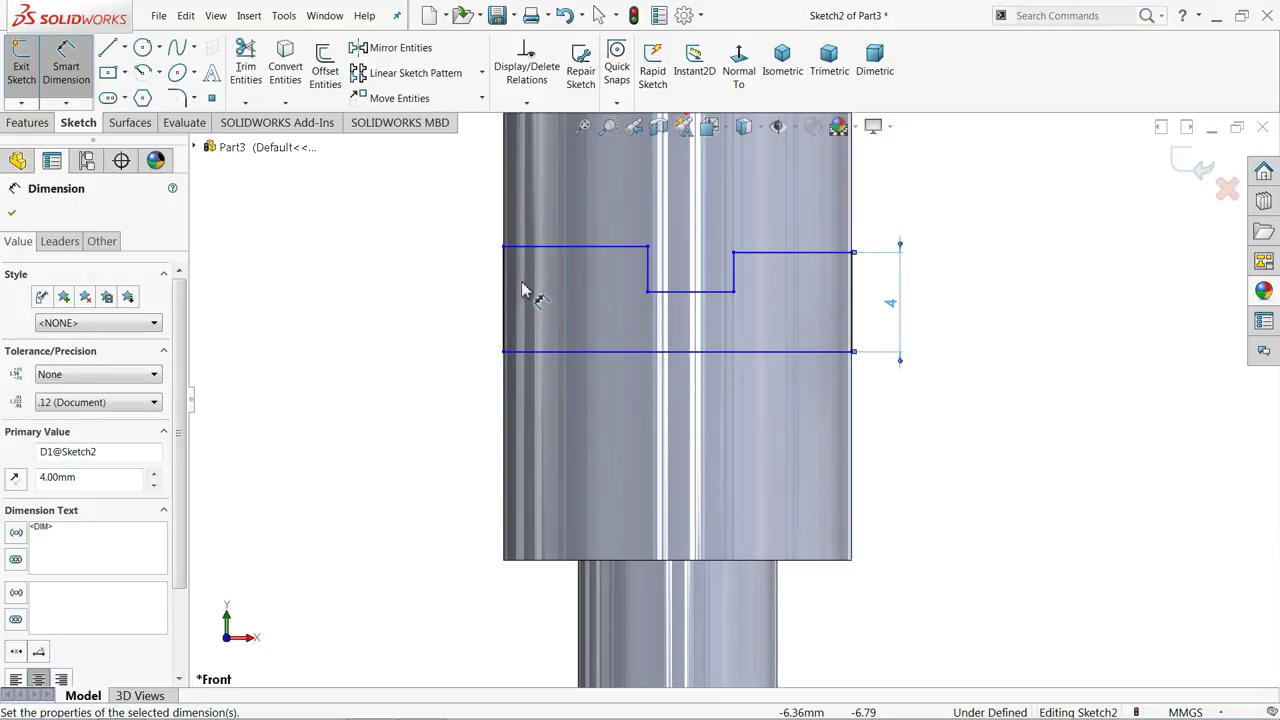
click(505, 290)
click(445, 288)
key(Return)
Dimension the top-left line at 6 mm and the notch width at 2 mm
click(568, 253)
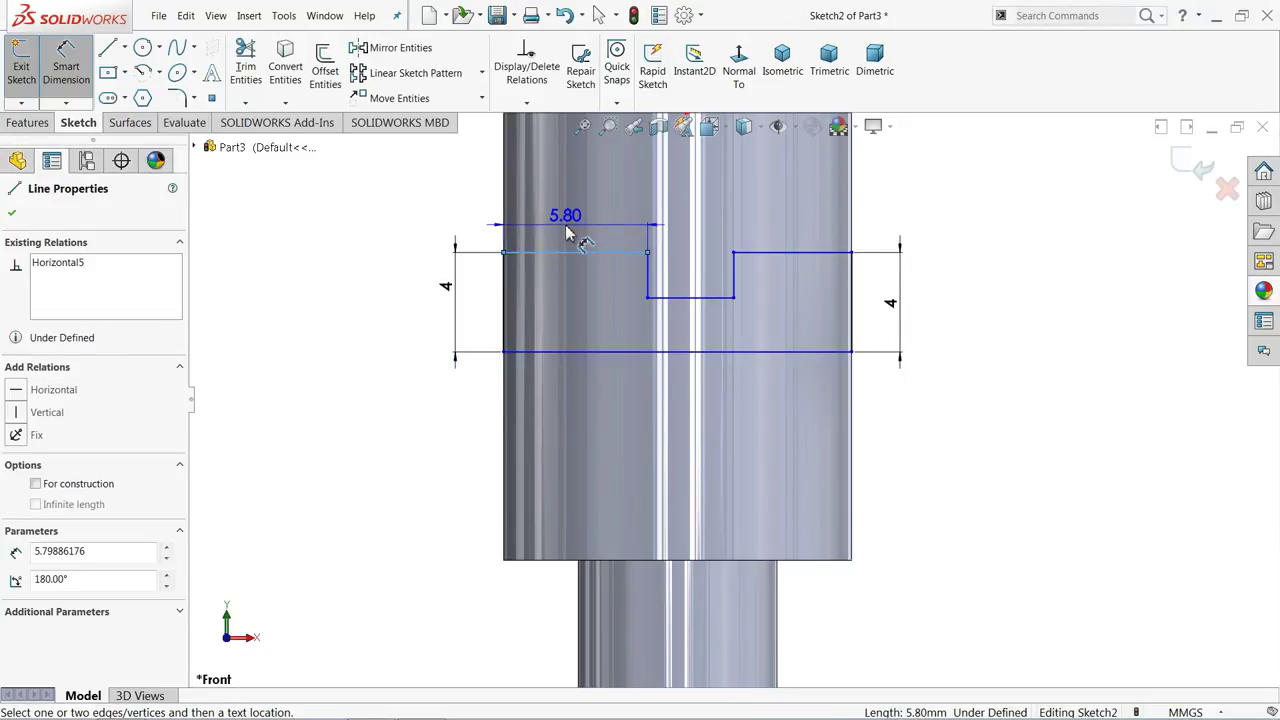
click(565, 226)
text(6)
key(Return)
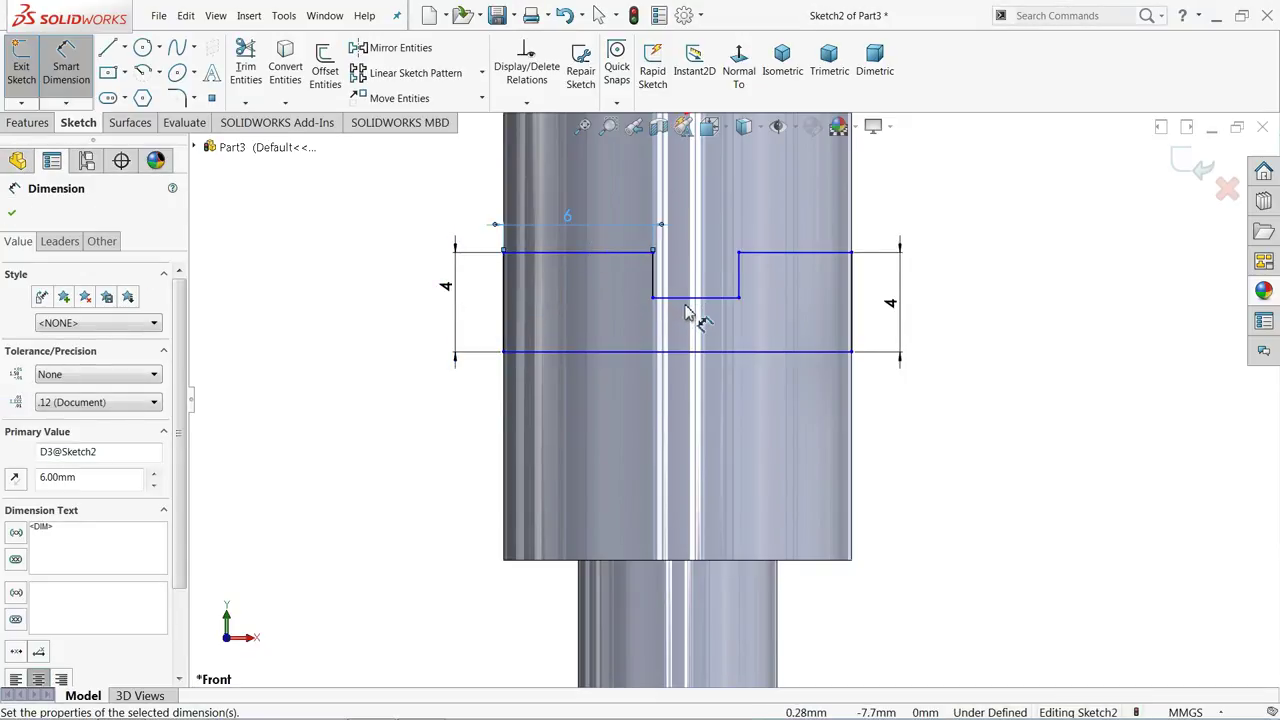
click(692, 298)
click(690, 205)
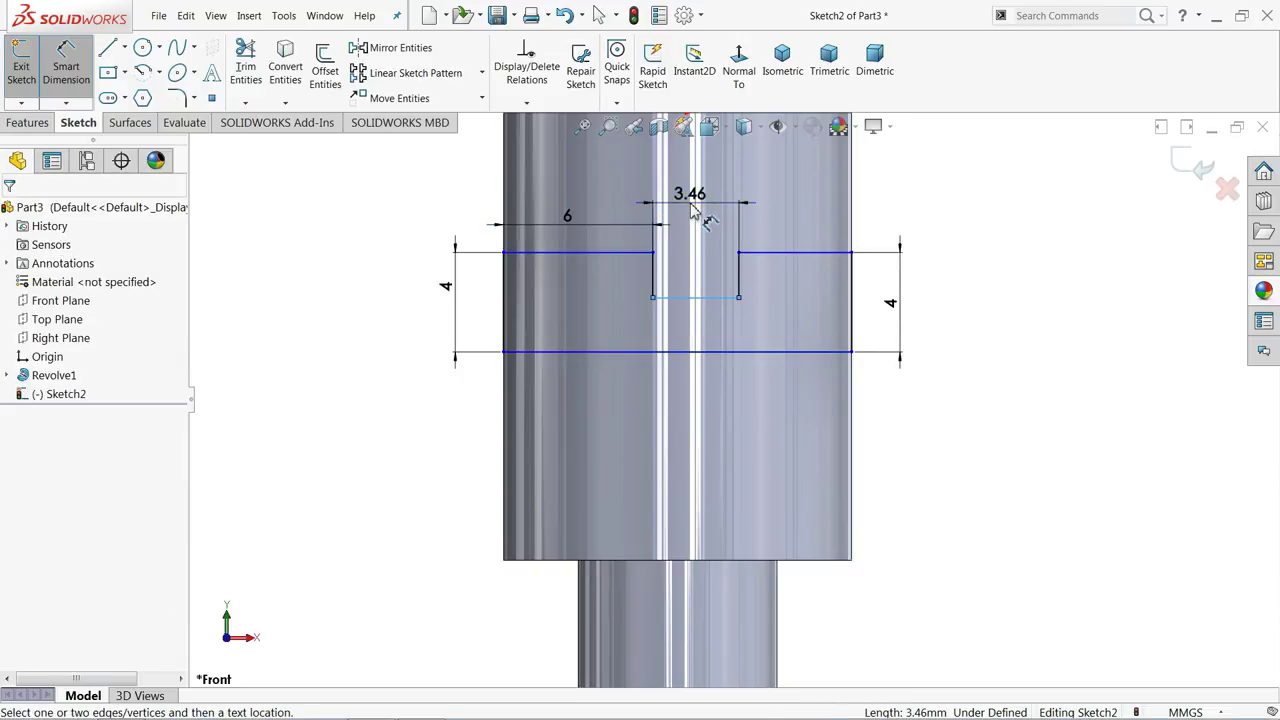
text(2.00mm)
key(Return)
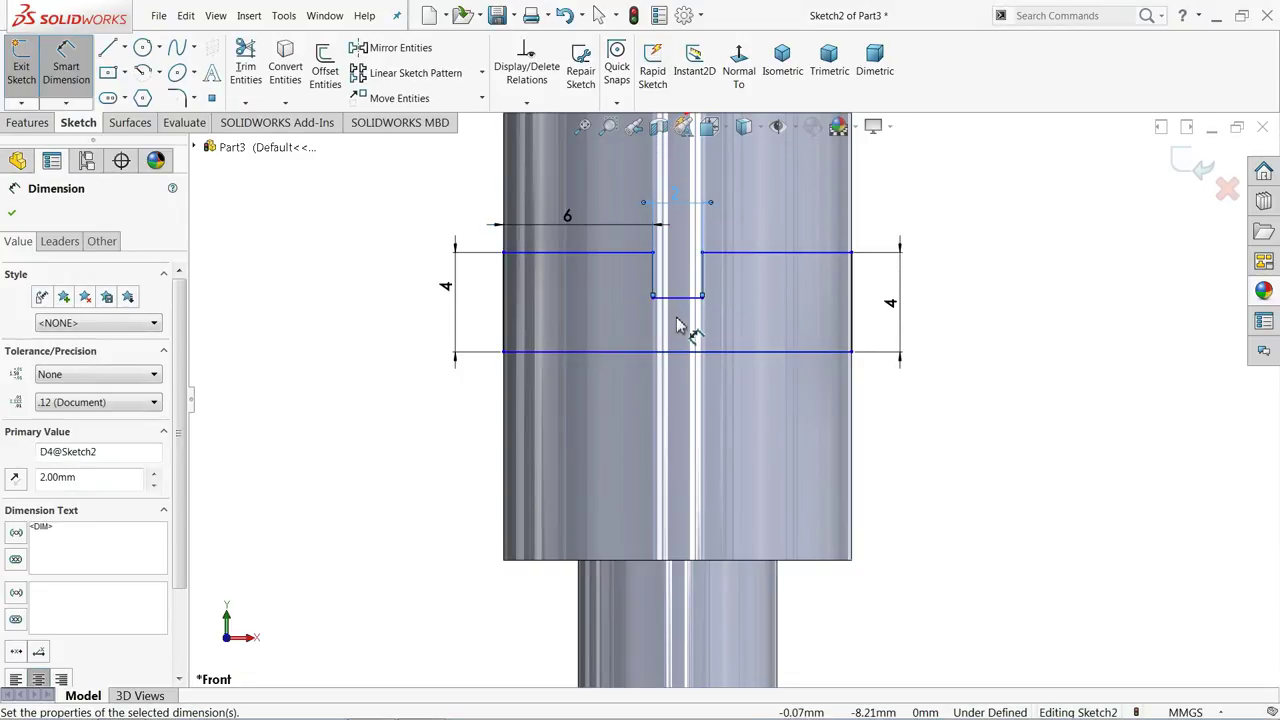
Set the notch depth to 2.50 mm and the bottom line 9.5 mm from the origin
click(676, 303)
click(670, 351)
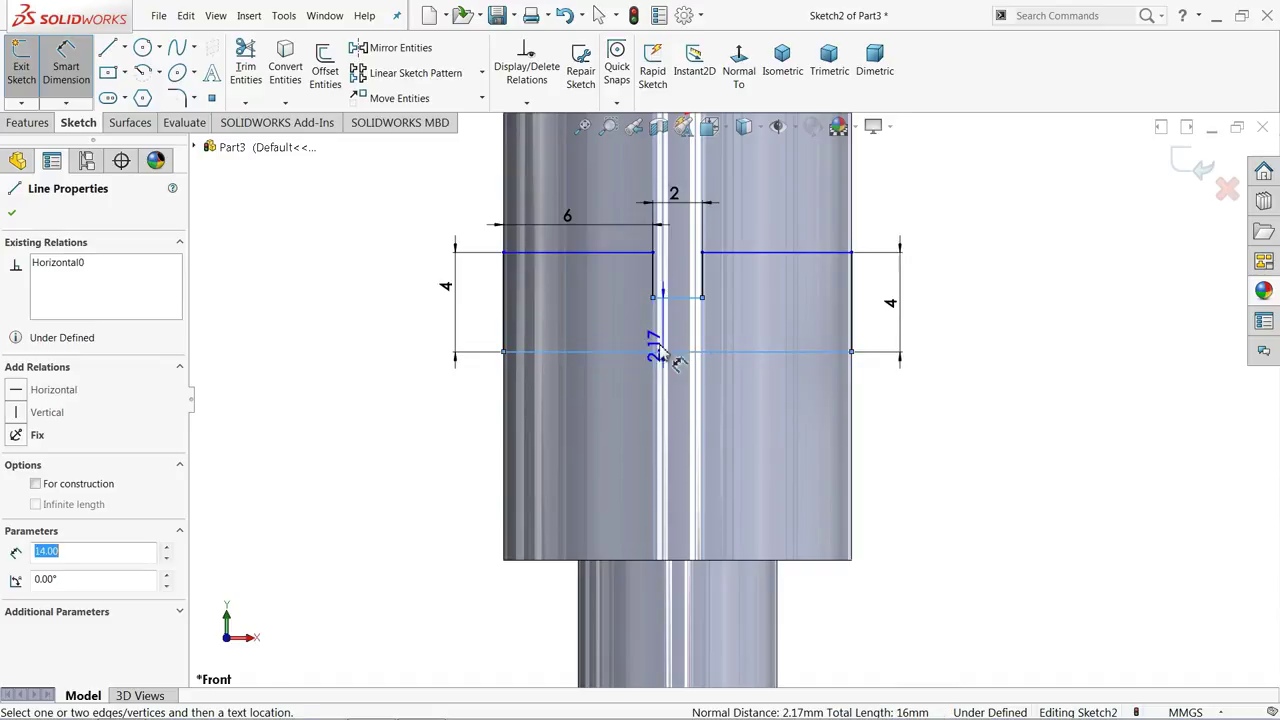
click(641, 340)
text(2.5)
click(555, 336)
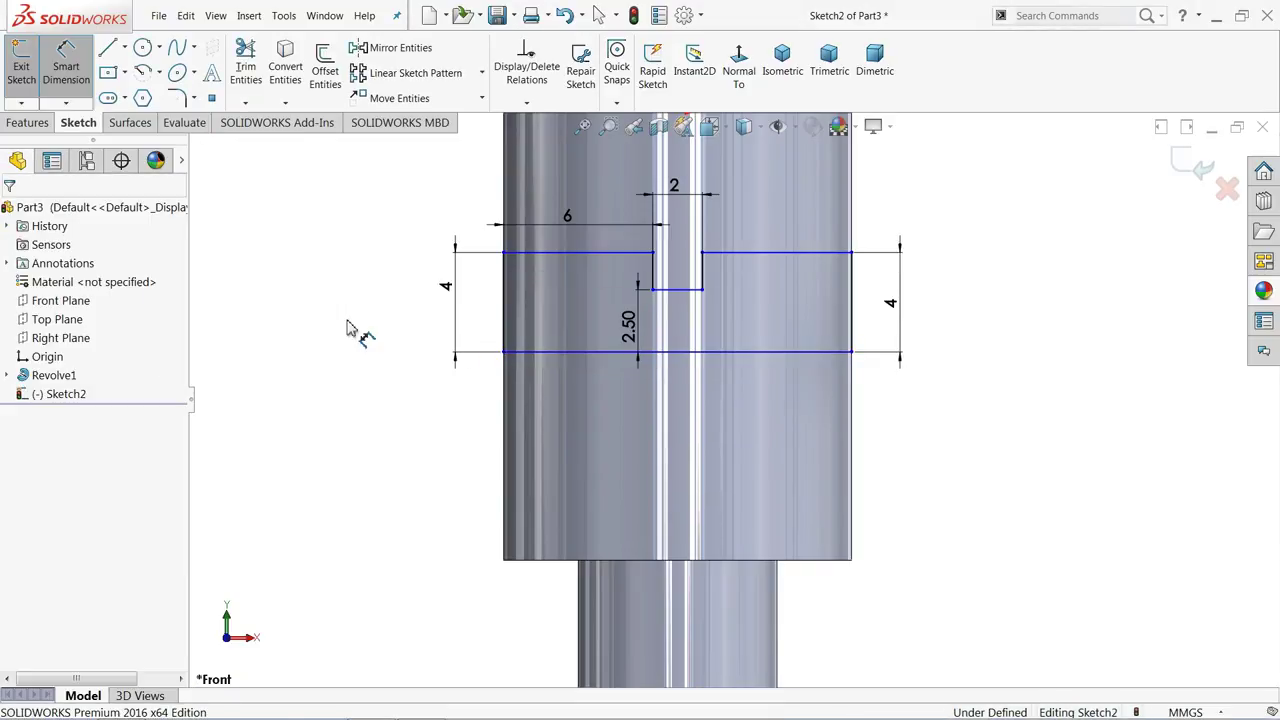
click(762, 358)
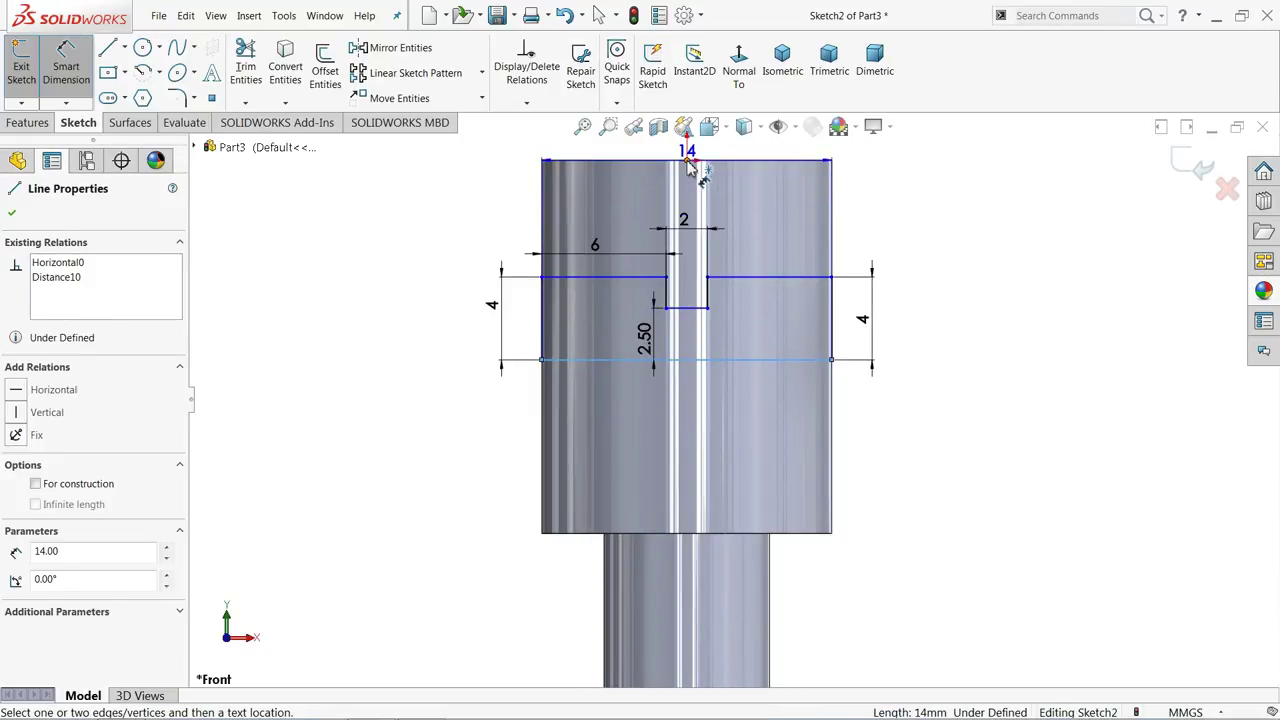
click(688, 160)
click(960, 258)
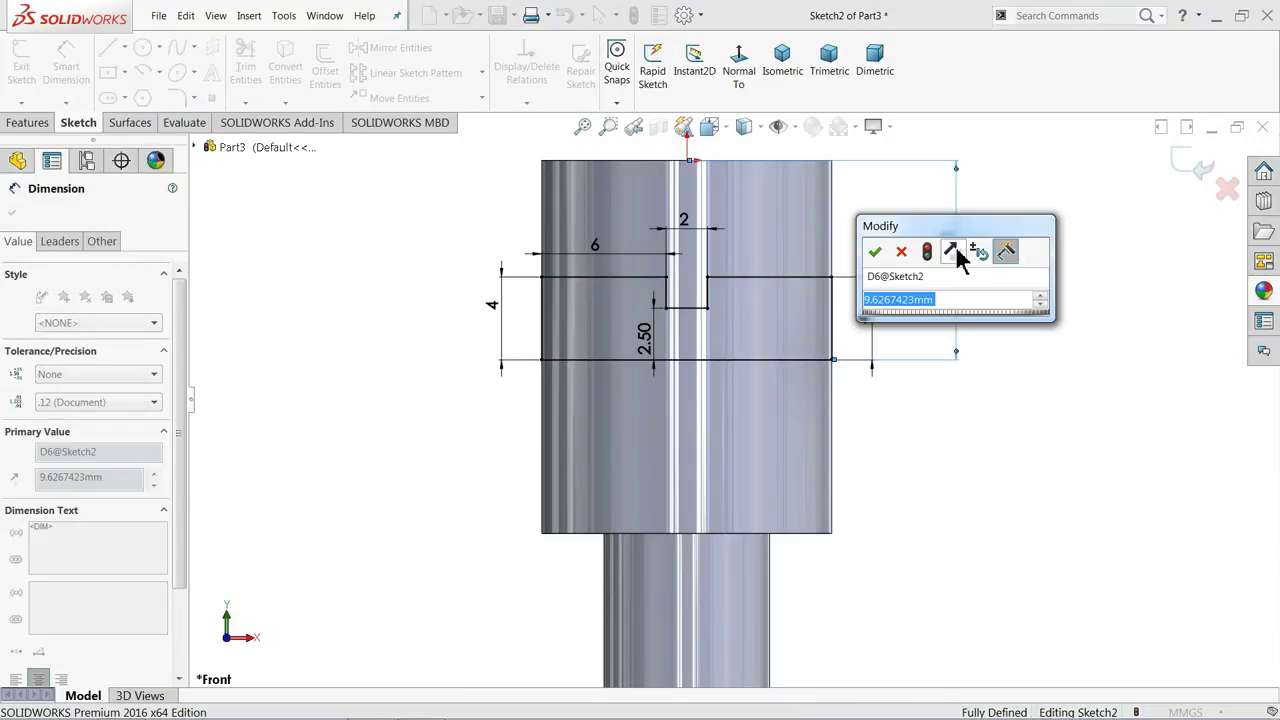
text(9.5)
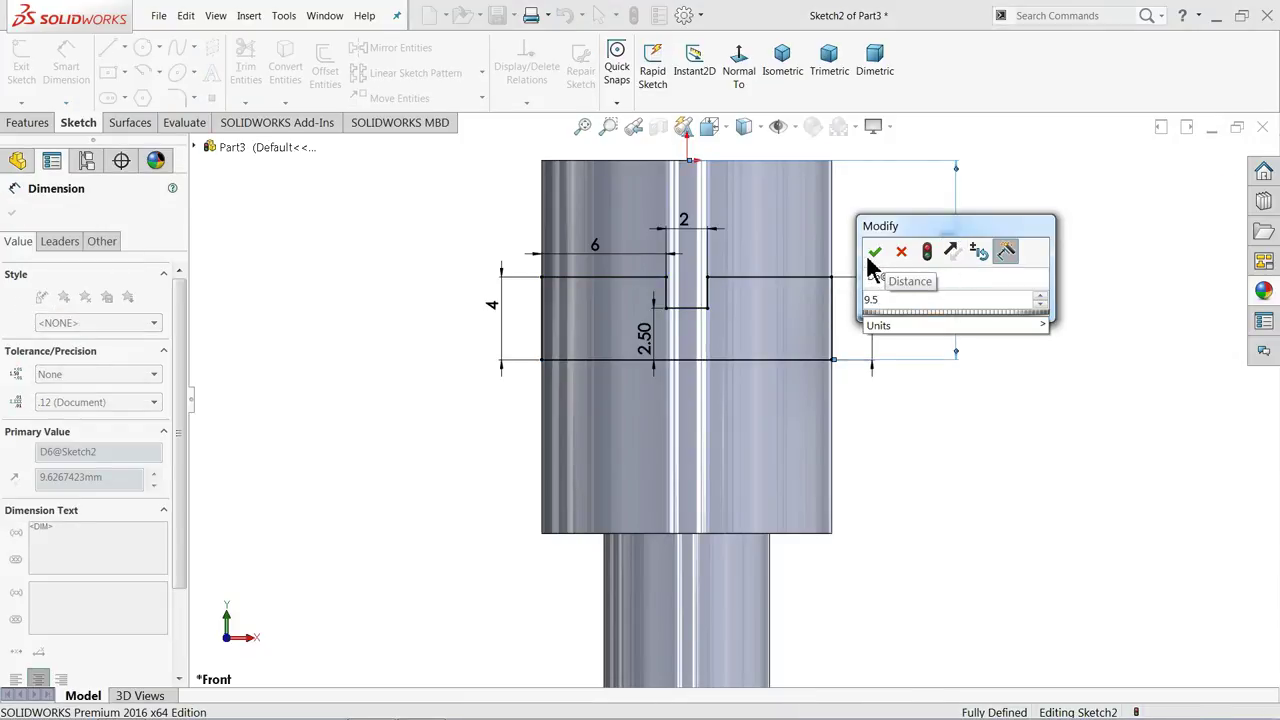
click(873, 253)
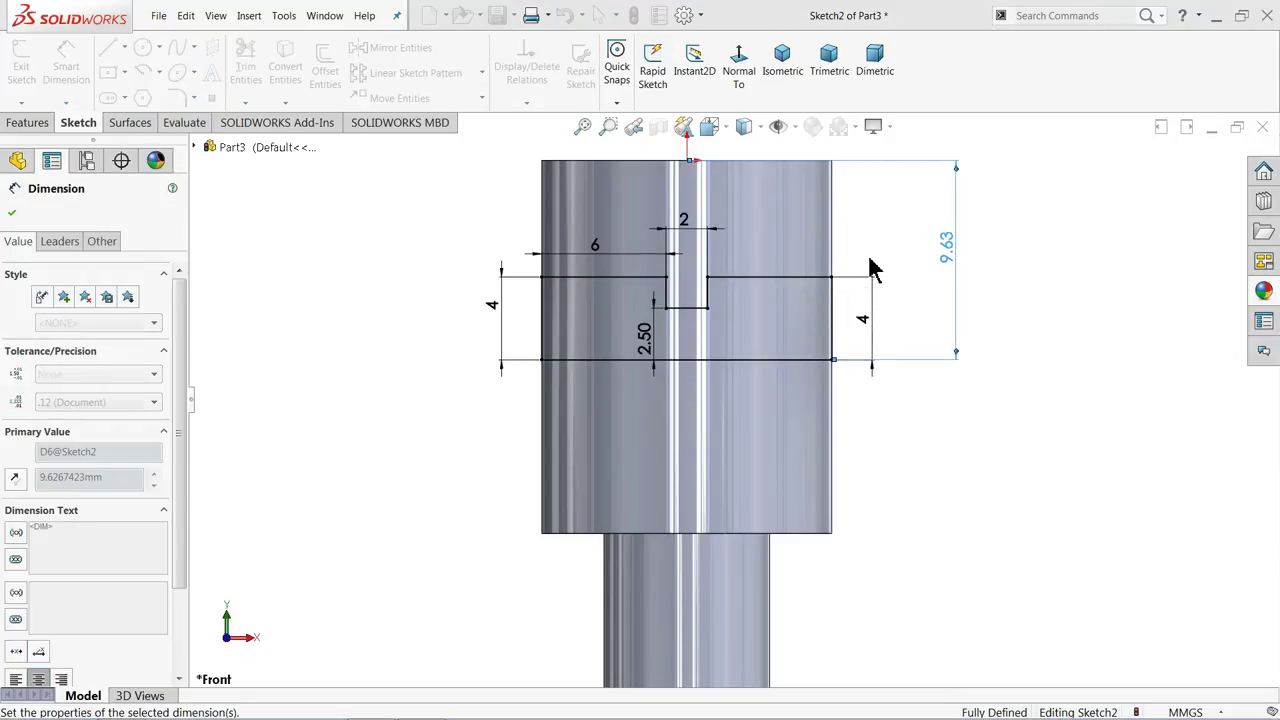
click(12, 218)
click(29, 122)
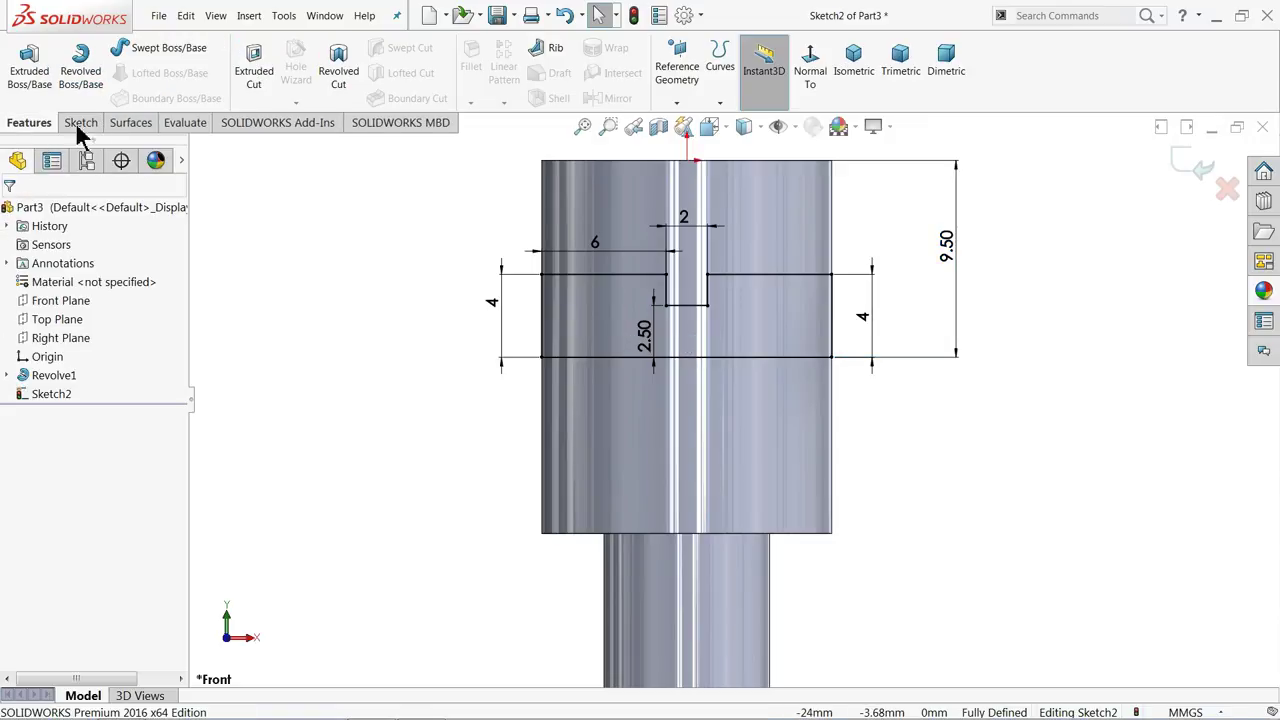
Revolve-cut the sketch 360° about its bottom line, boring the stepped cross-hole through the head
click(338, 70)
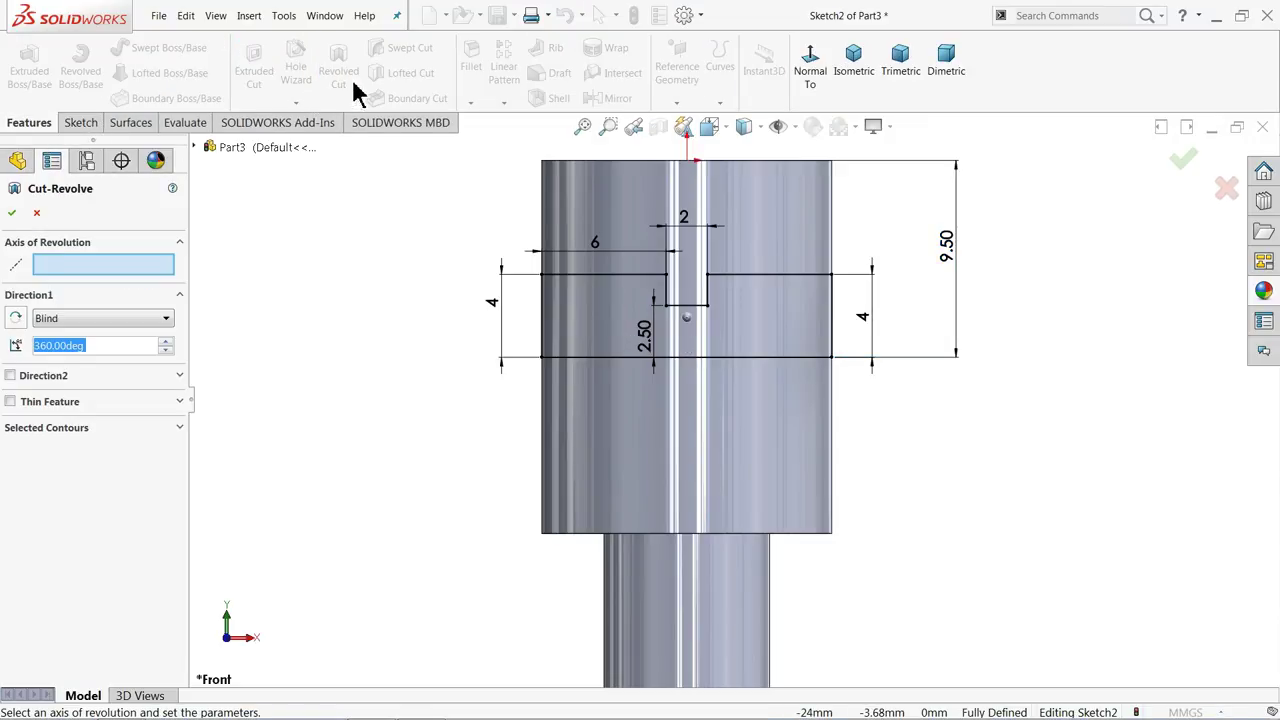
click(612, 357)
middle_drag(645, 390, 630, 340)
scroll(630, 340, down, 2)
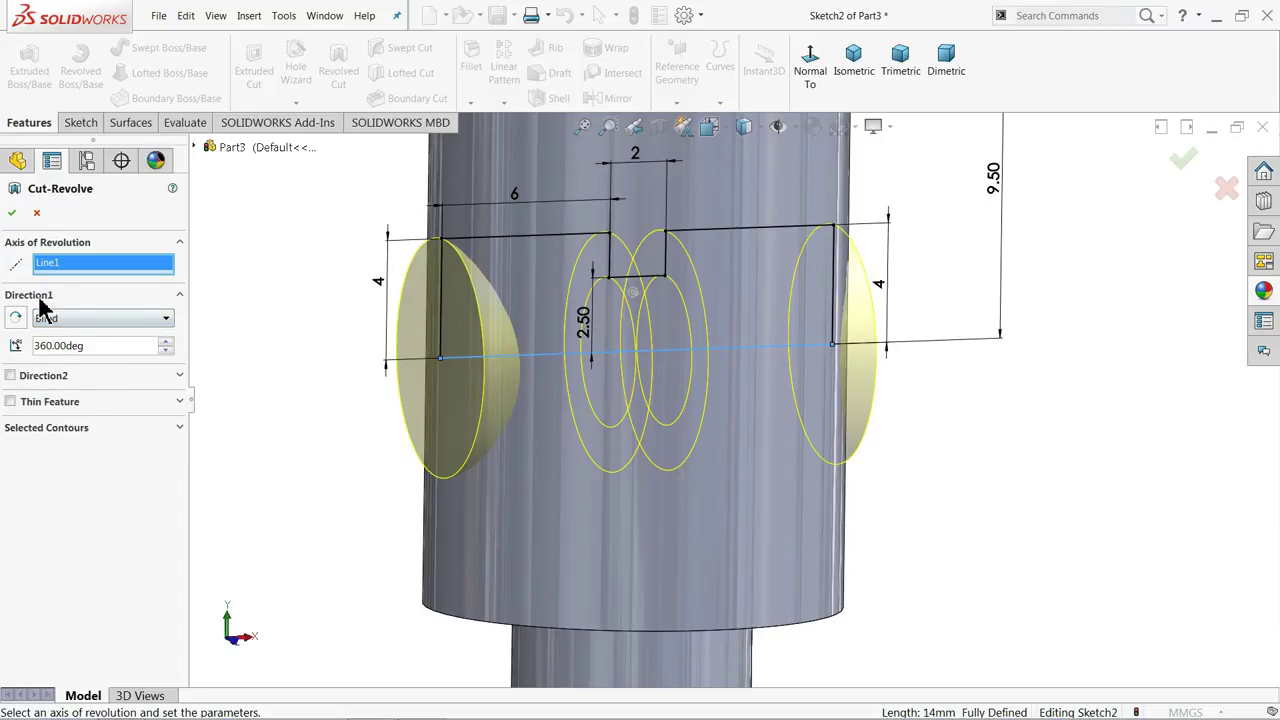
click(14, 214)
middle_drag(280, 337, 370, 350)
Turn the part to an oblique view and select the thin shaft's flat end face
scroll(440, 355, up, 8)
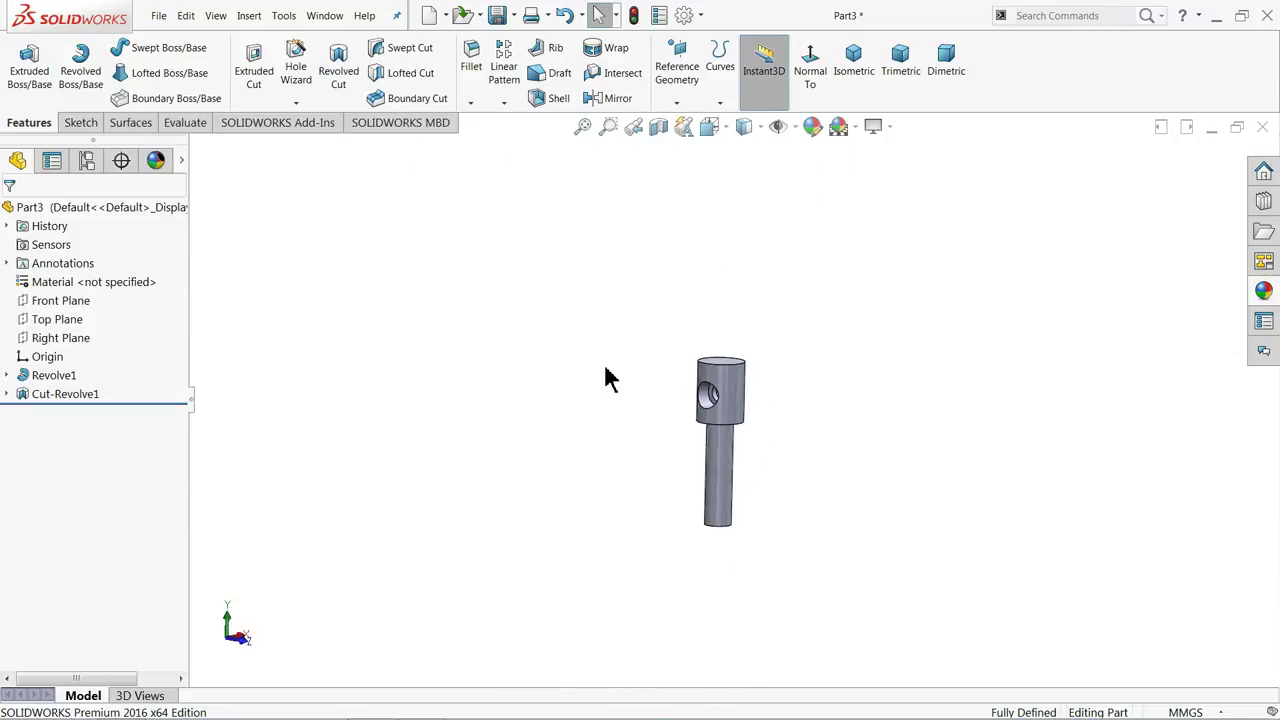
scroll(700, 470, down, 5)
middle_drag(770, 530, 691, 323)
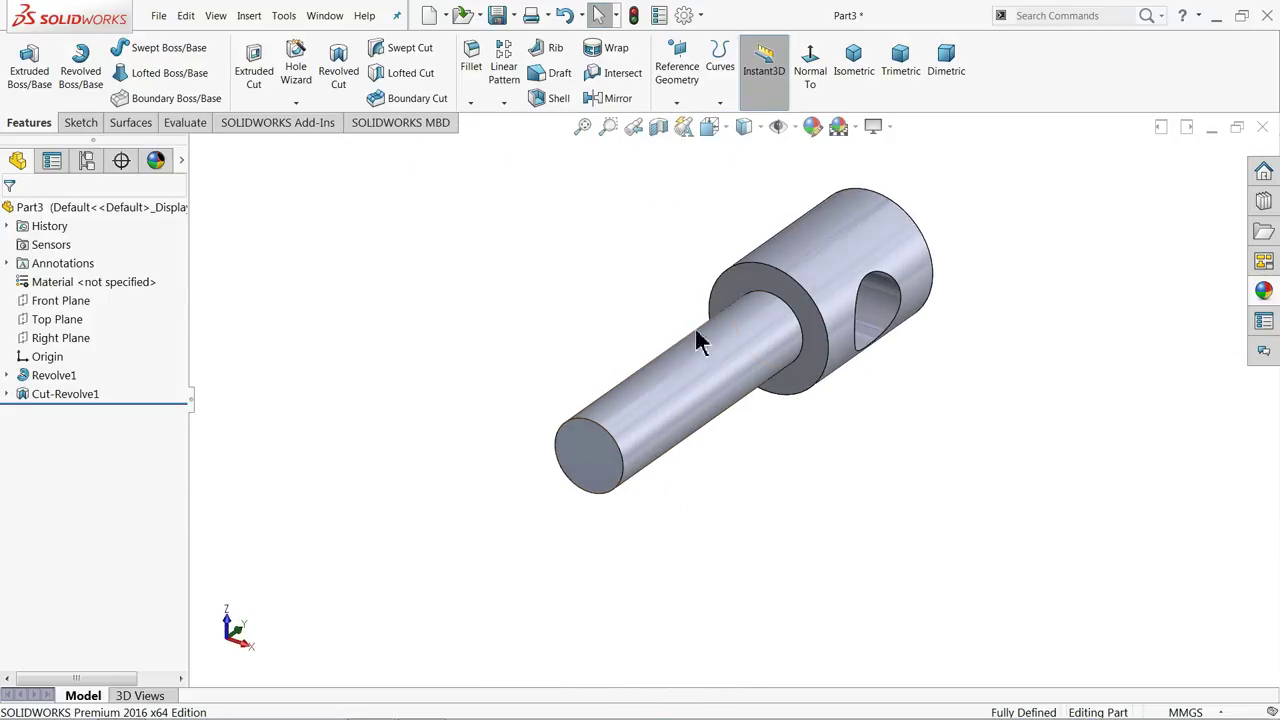
scroll(686, 389, down, 6)
scroll(660, 378, up, 5)
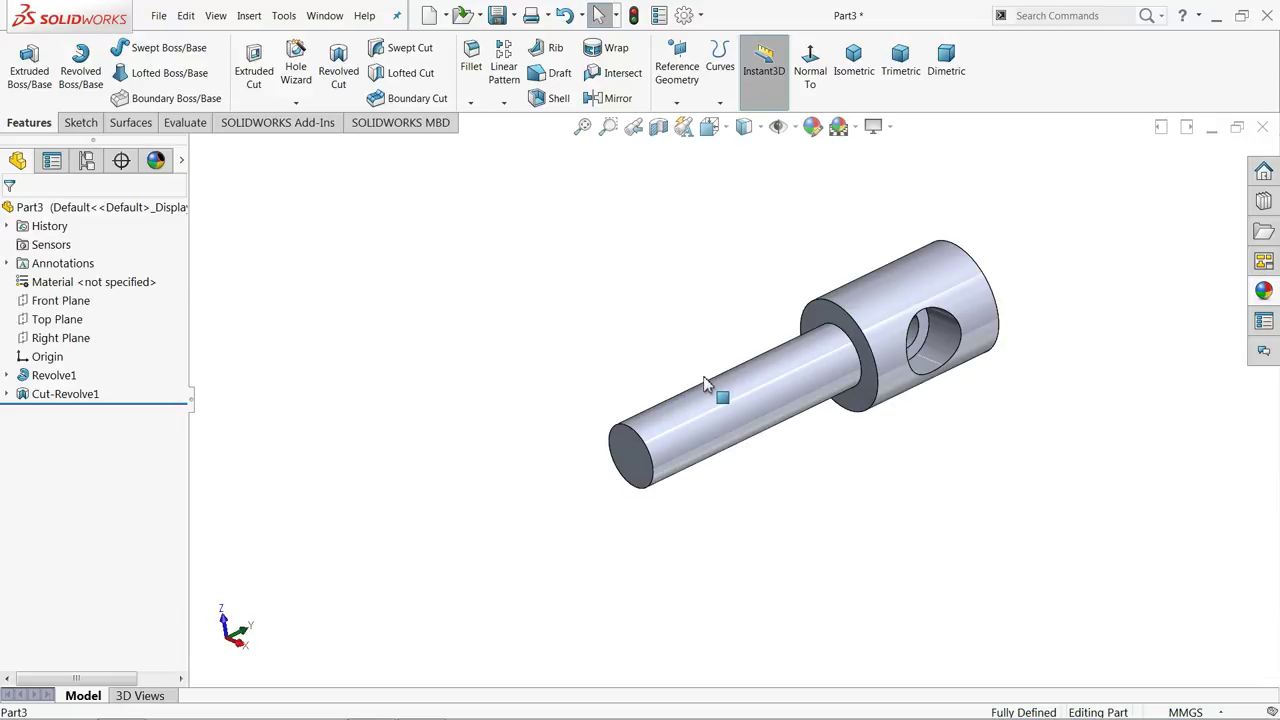
scroll(840, 357, down, 2)
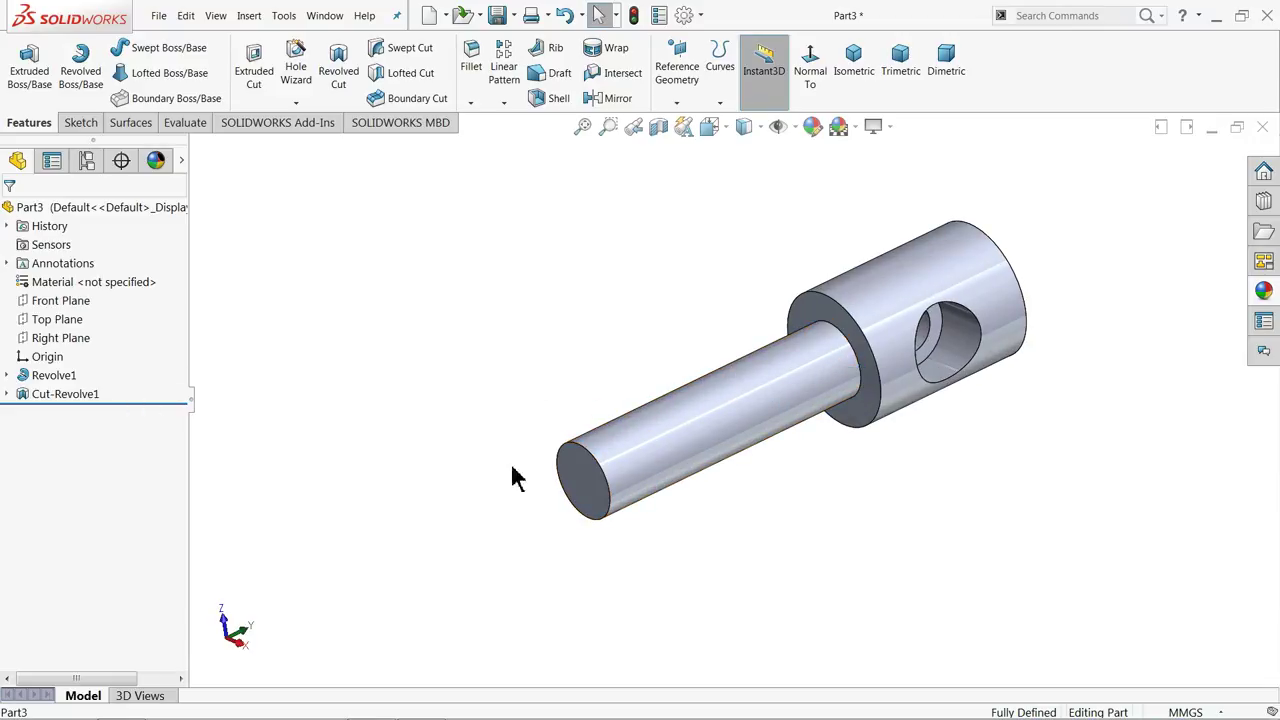
scroll(590, 485, down, 2)
click(580, 480)
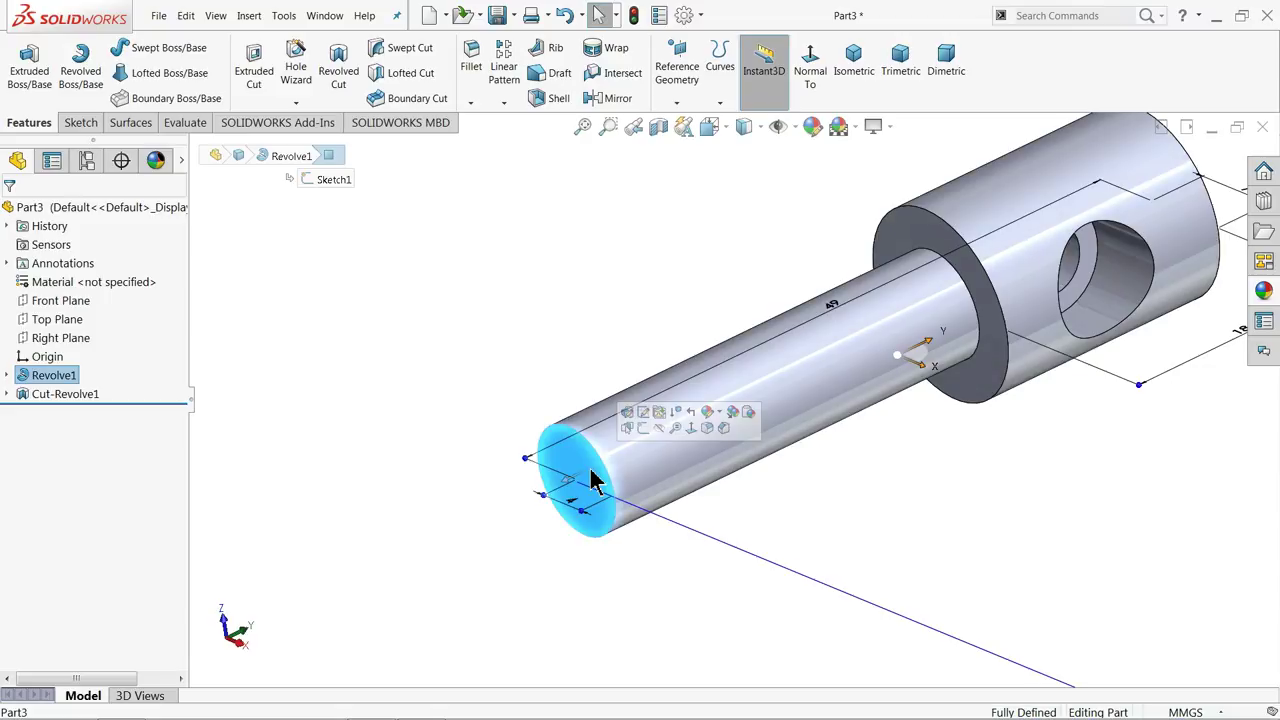
Create Plane1 offset 5 mm from the thin shaft's end face
click(677, 104)
click(672, 120)
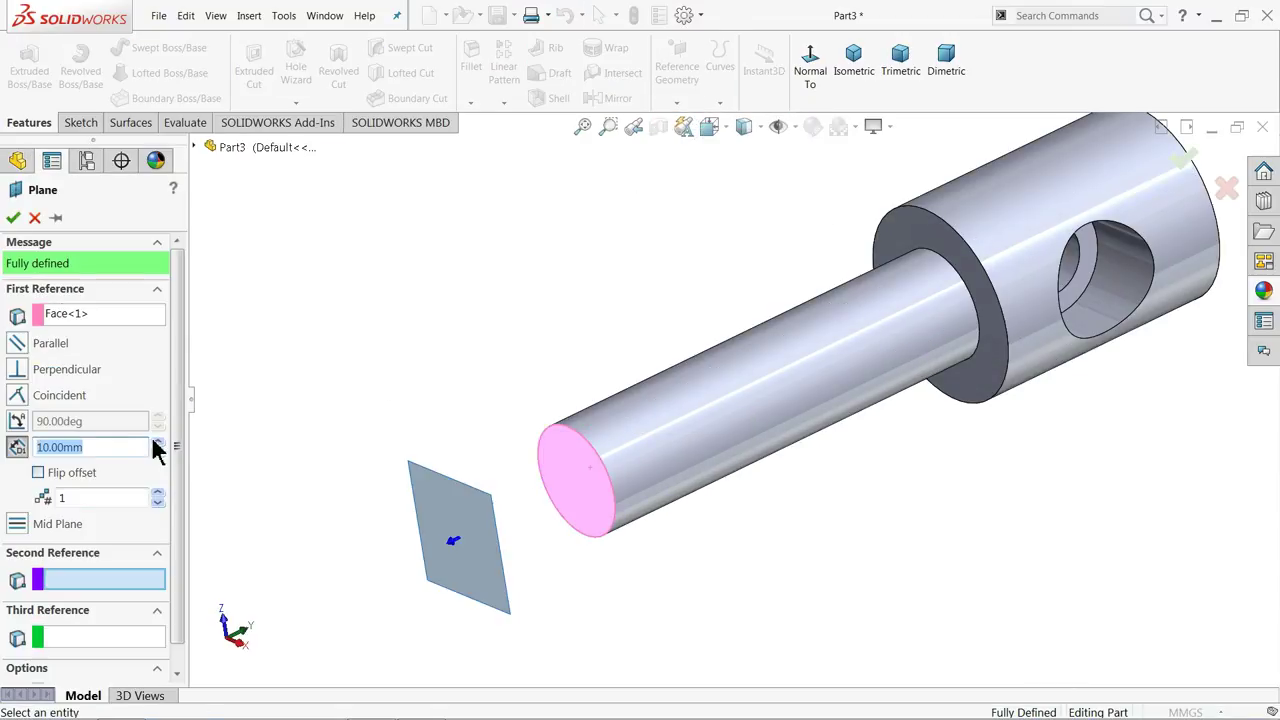
text(5)
key(Return)
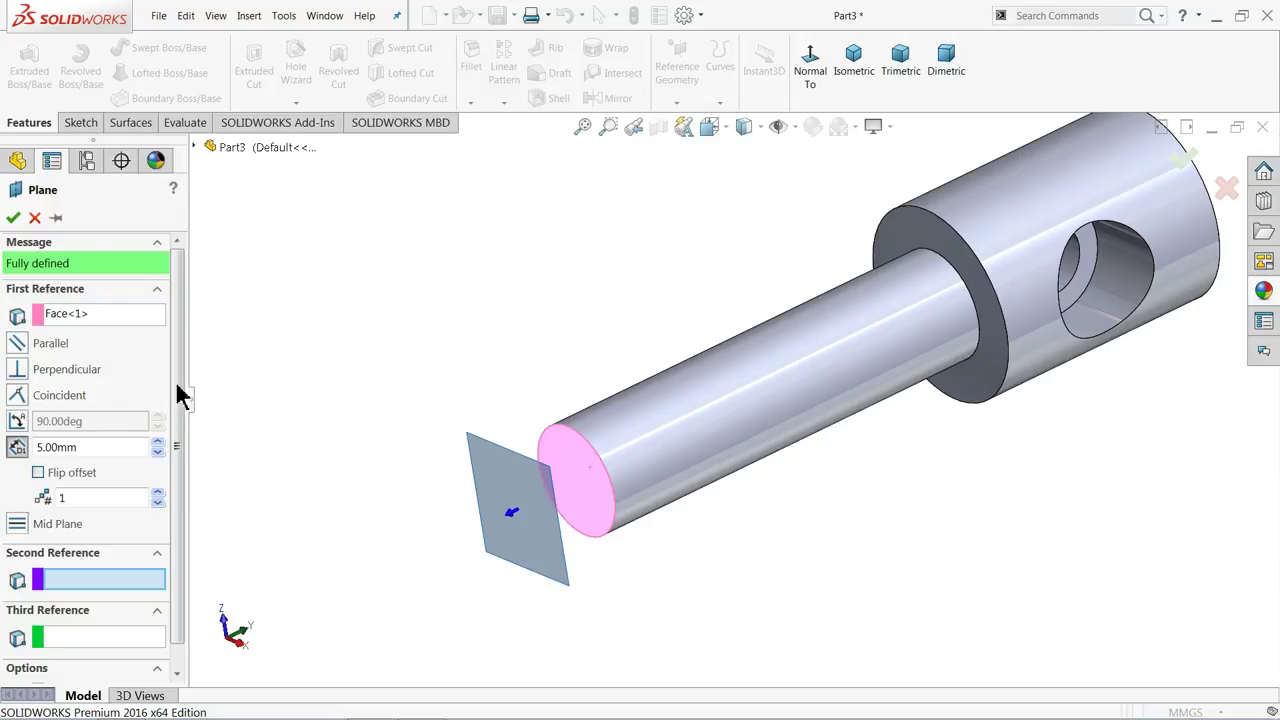
click(13, 218)
mouse_move(340, 351)
middle_down()
mouse_move(320, 346)
mouse_move(358, 348)
middle_up()
scroll(550, 508, down, 3)
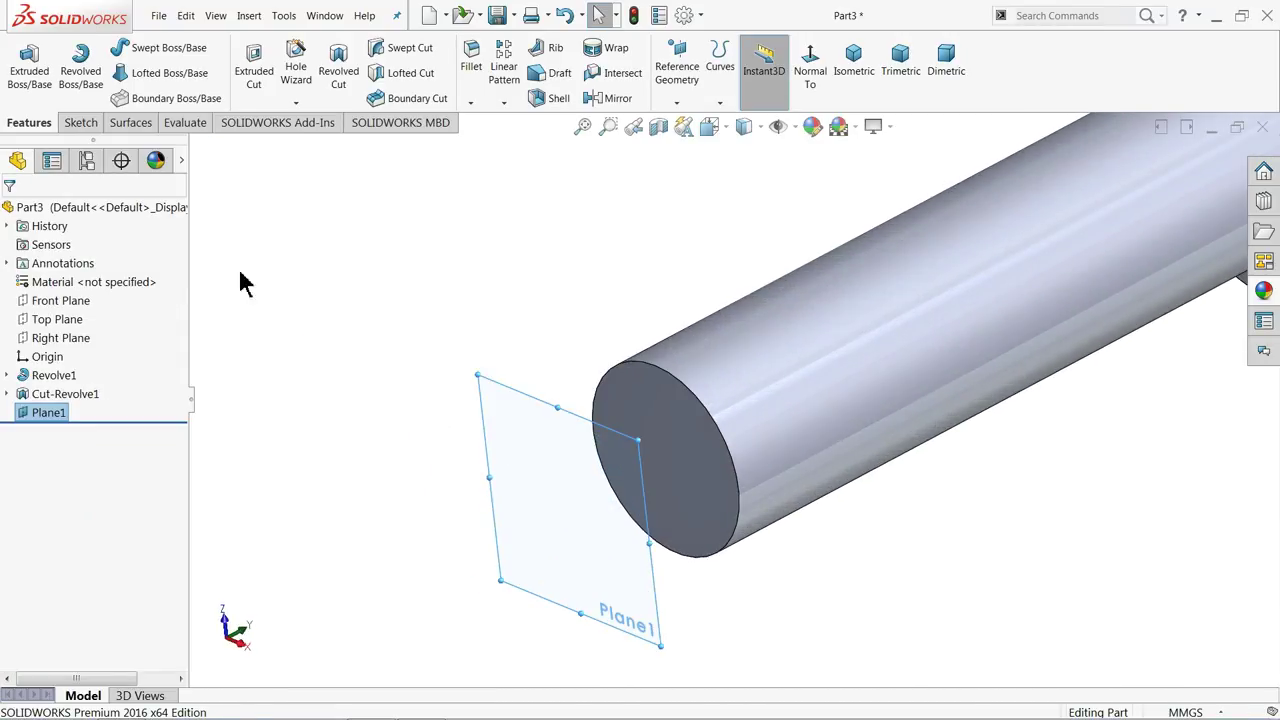
click(81, 122)
Sketch on Plane1 and convert the shaft's circular end edge into an 8 mm circle
click(21, 62)
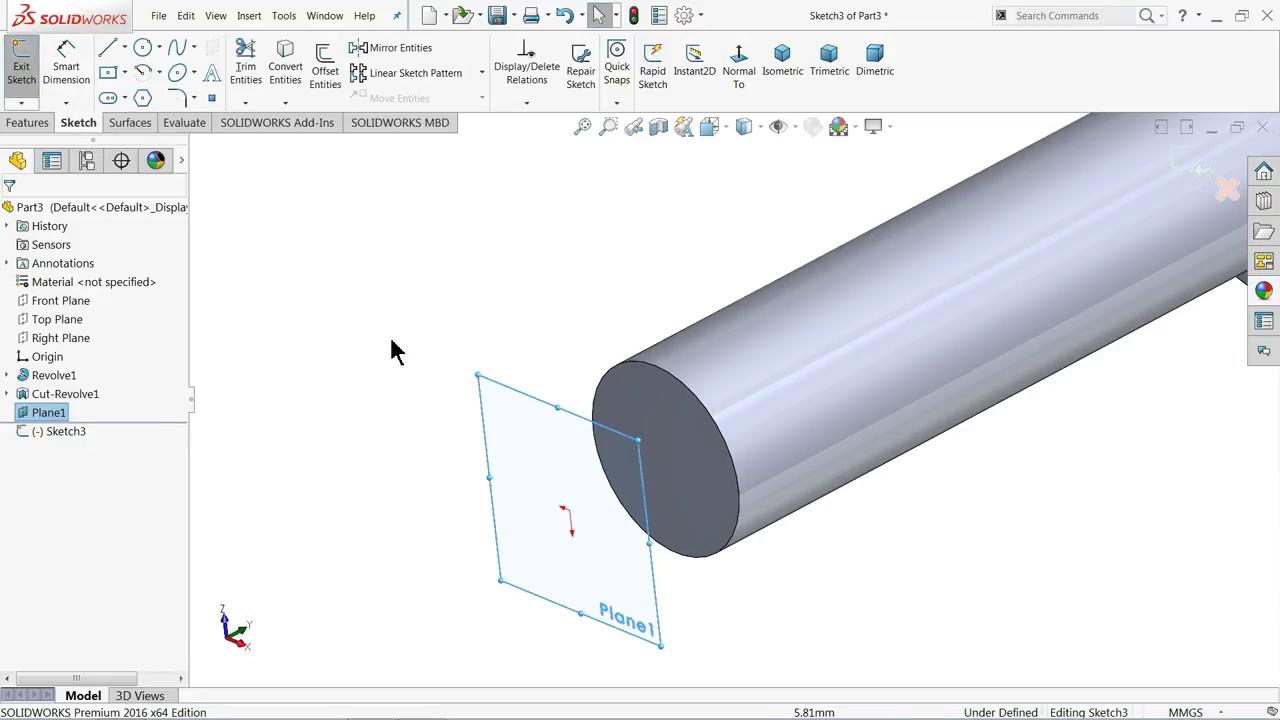
click(650, 370)
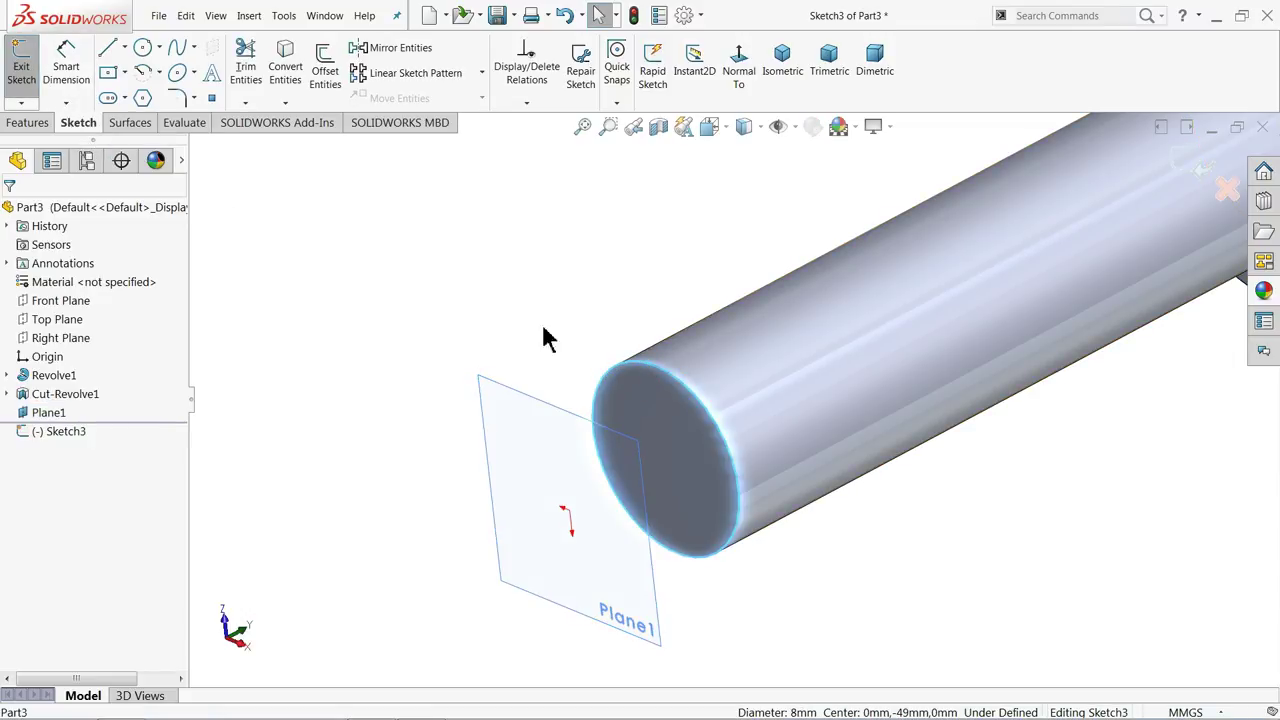
click(289, 76)
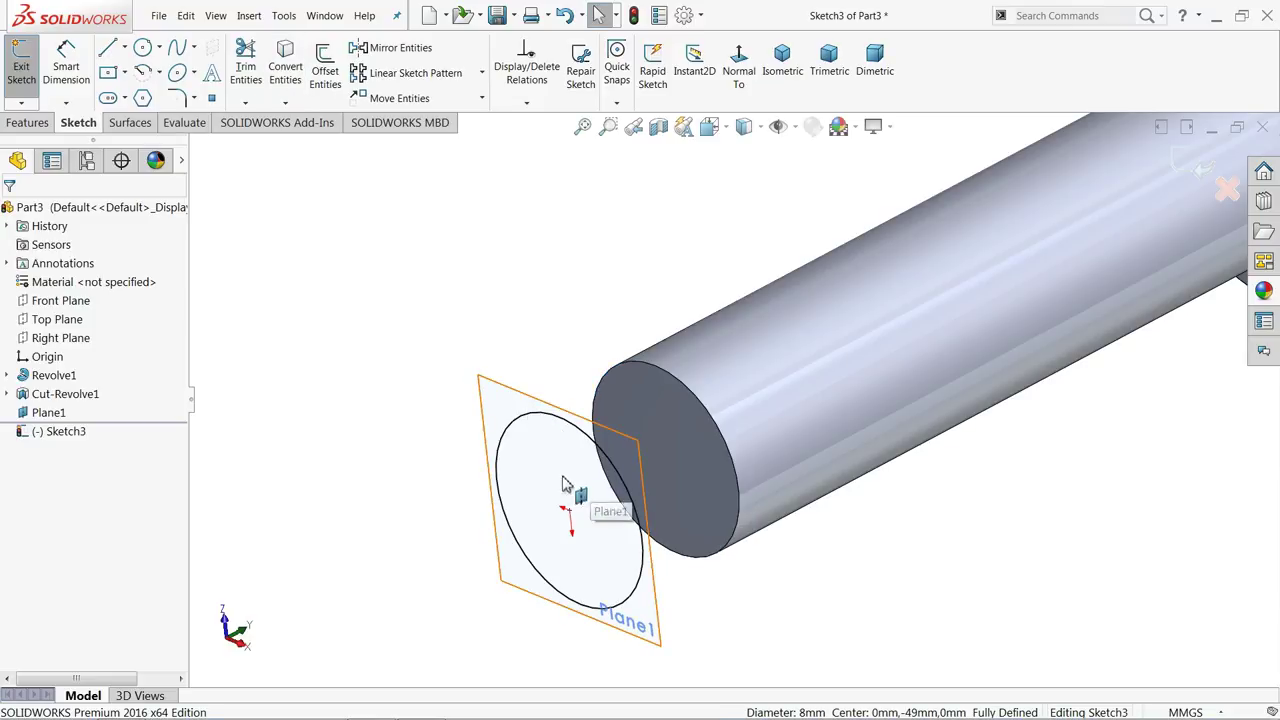
click(29, 122)
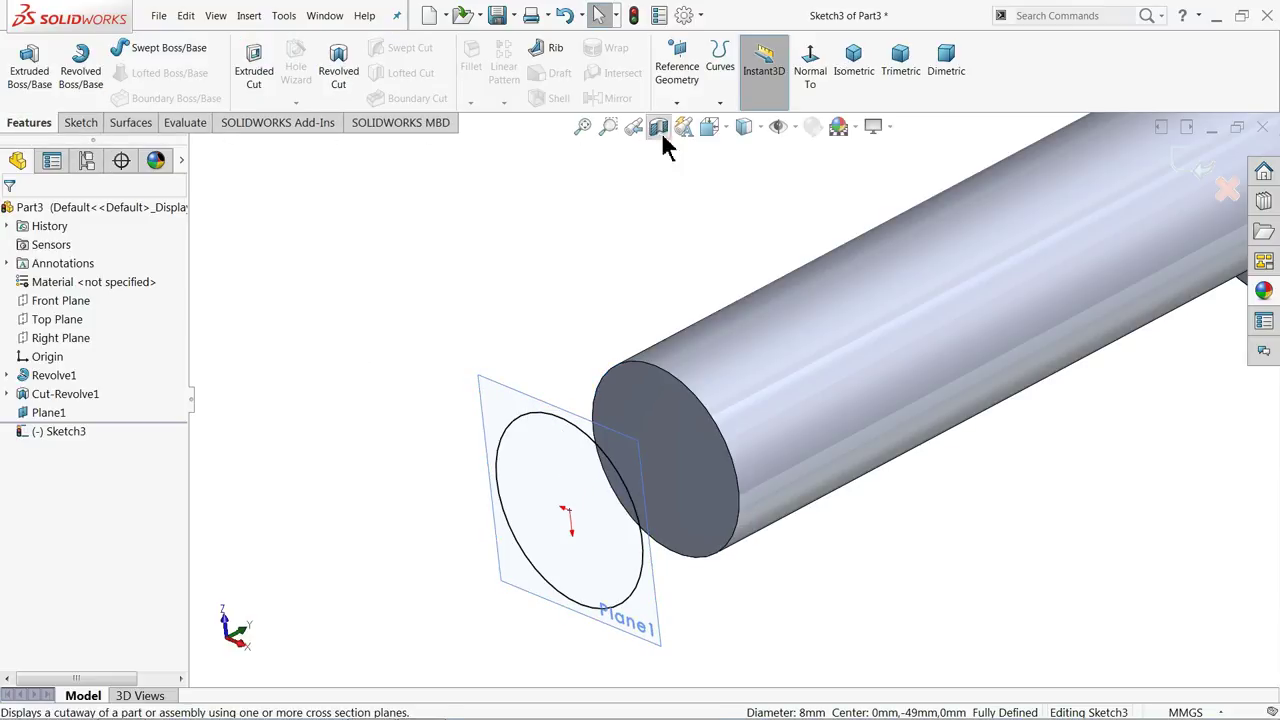
Create a helix from the circle defined by height and pitch: 30 mm height, 1.25 mm pitch
click(720, 102)
click(765, 167)
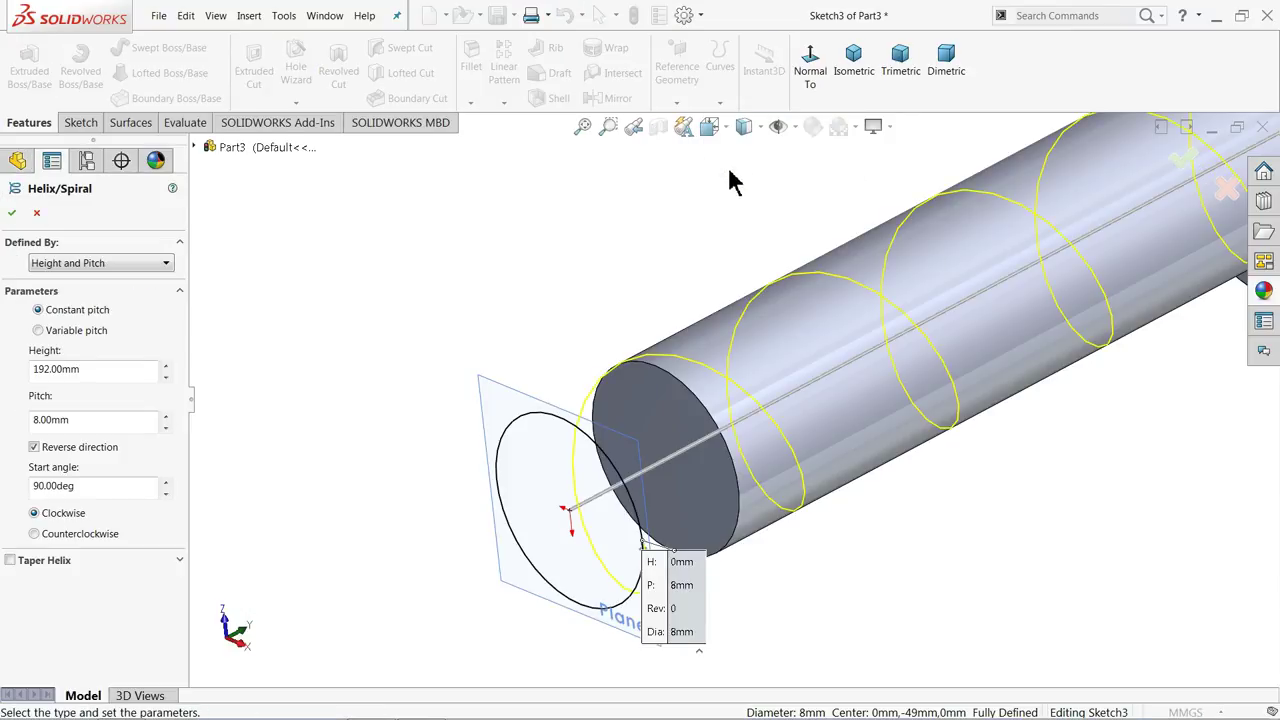
key(ctrl+7)
scroll(945, 345, up, 3)
scroll(945, 345, up, 2)
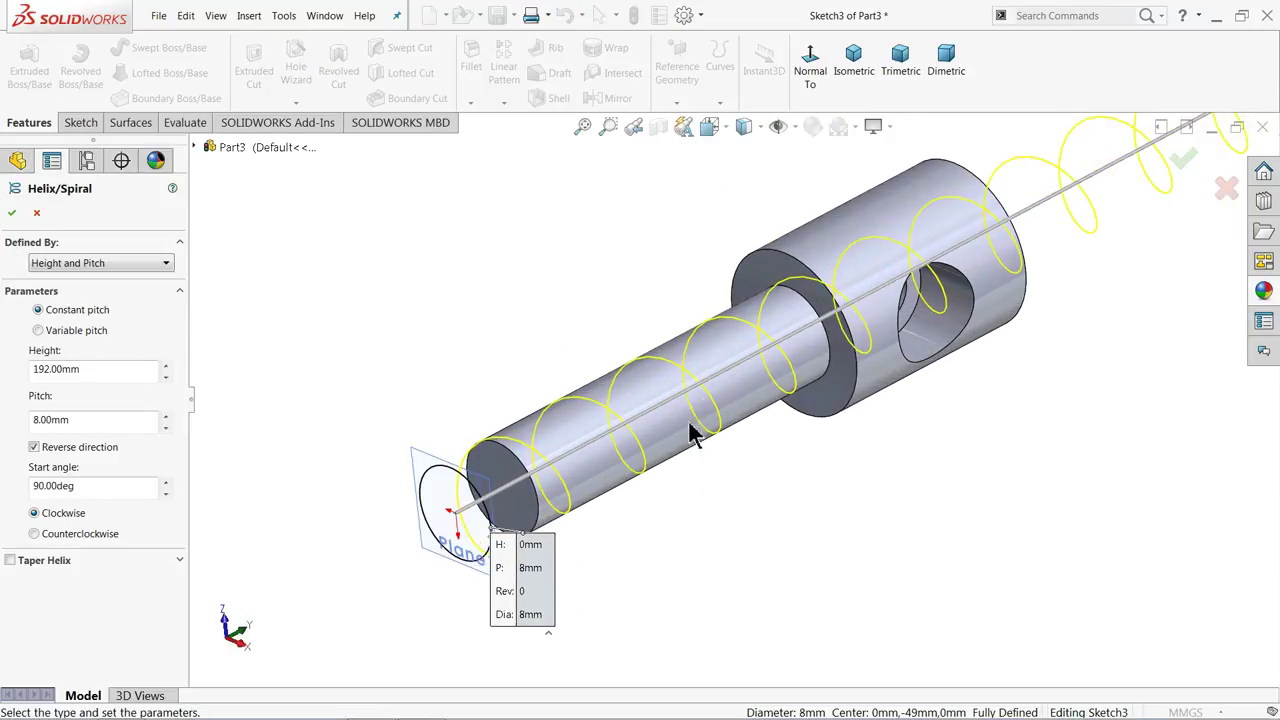
scroll(660, 478, up, 1)
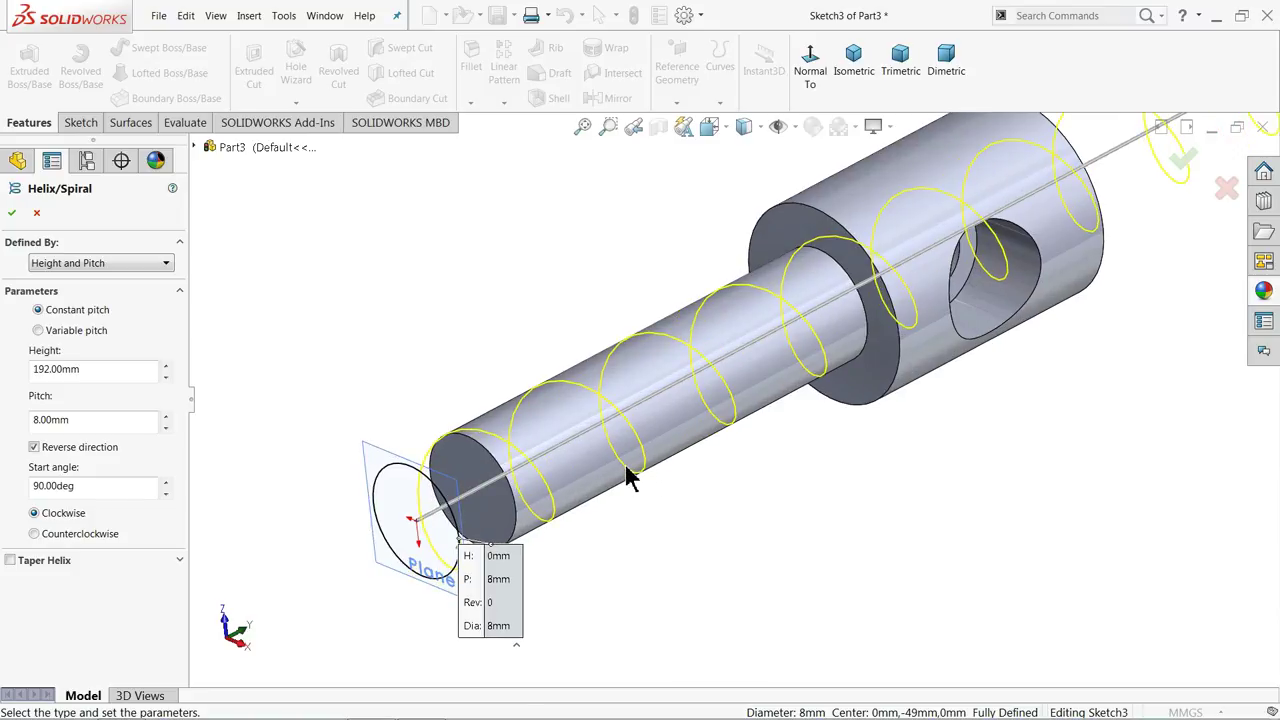
click(100, 264)
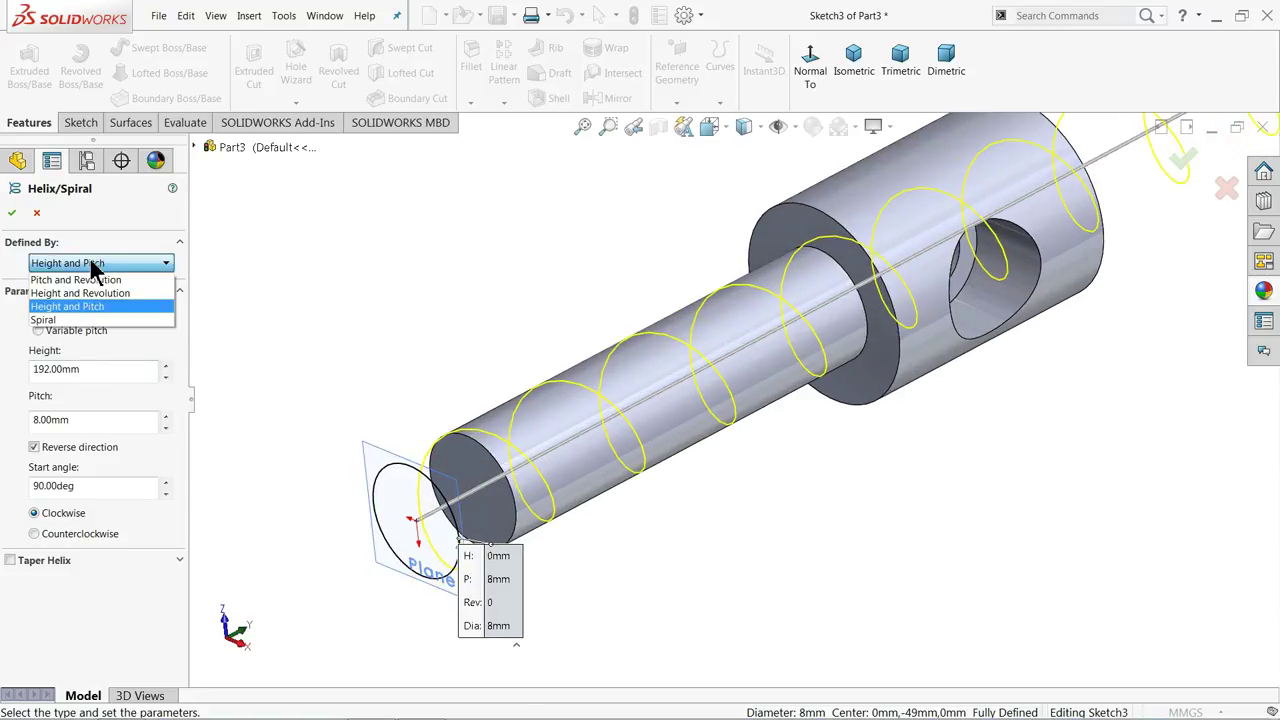
click(92, 265)
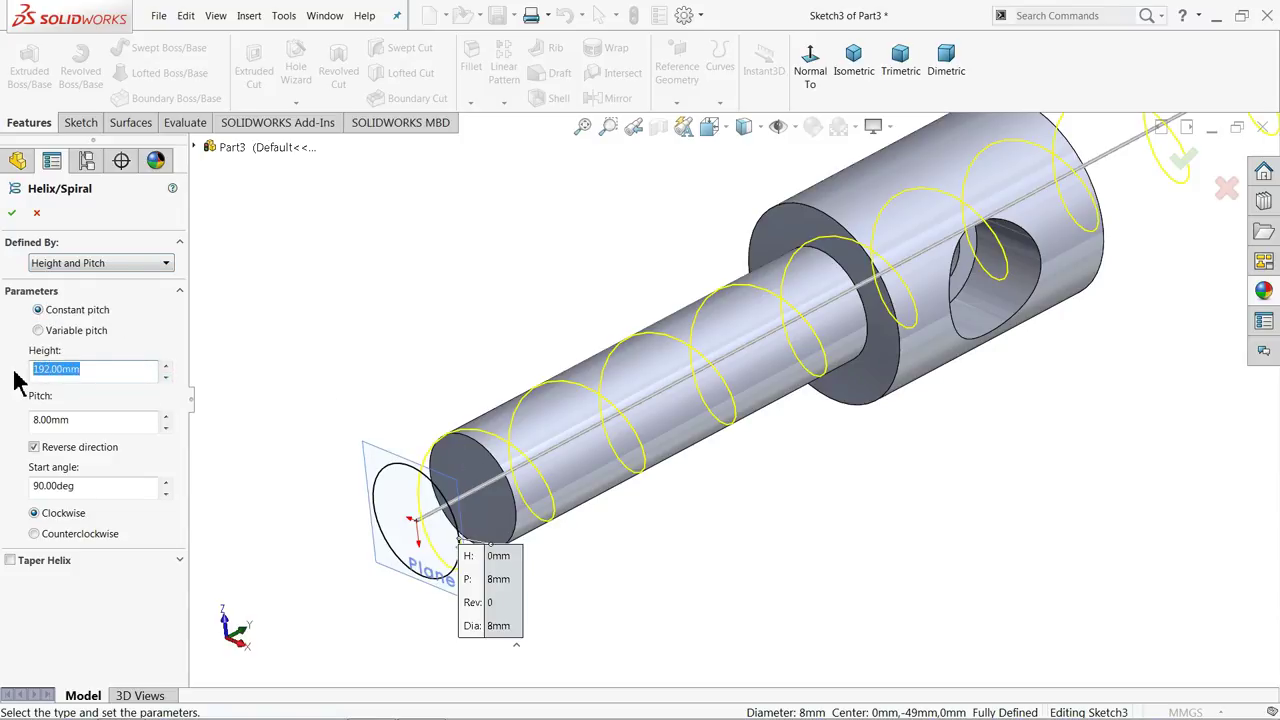
key(Return)
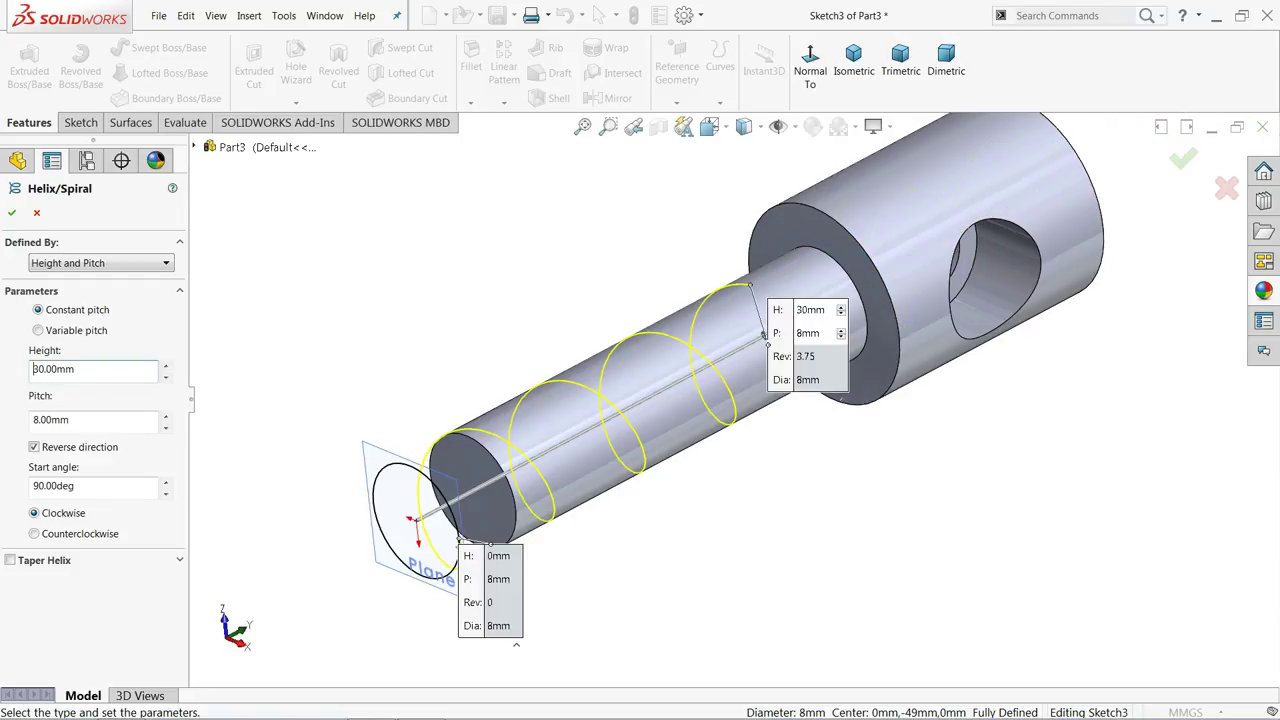
drag(92, 422, 27, 424)
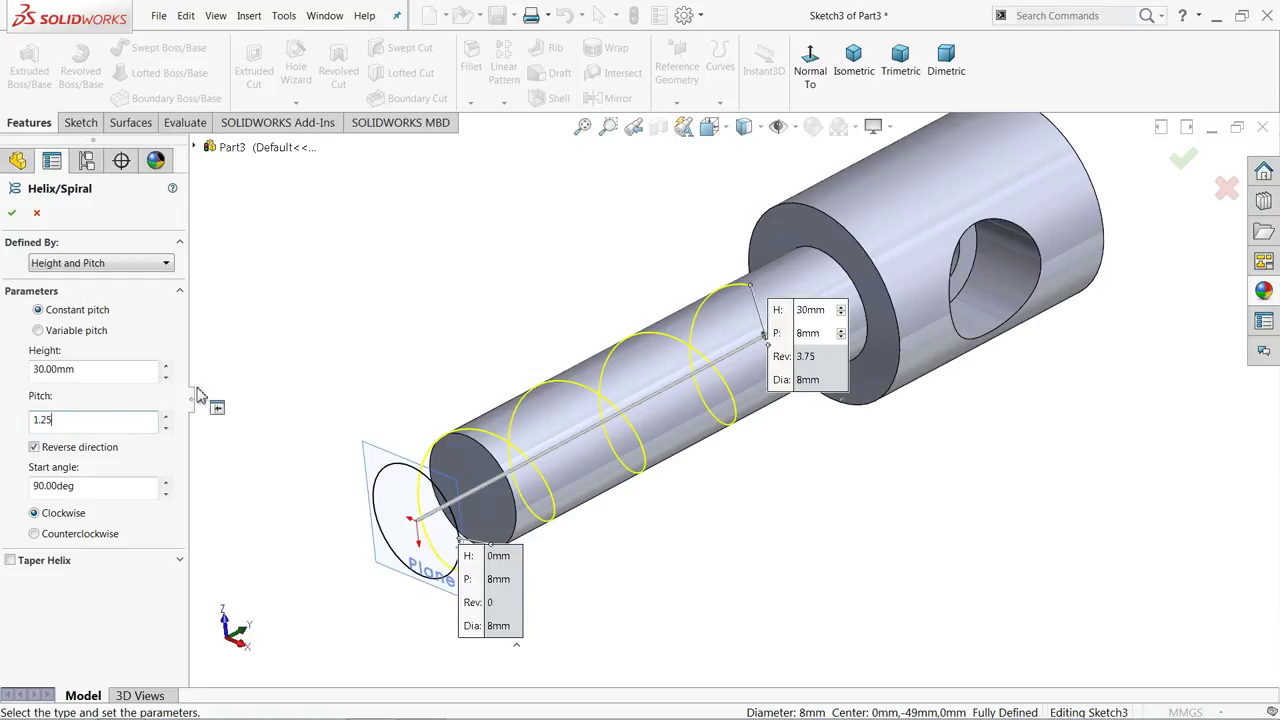
key(Return)
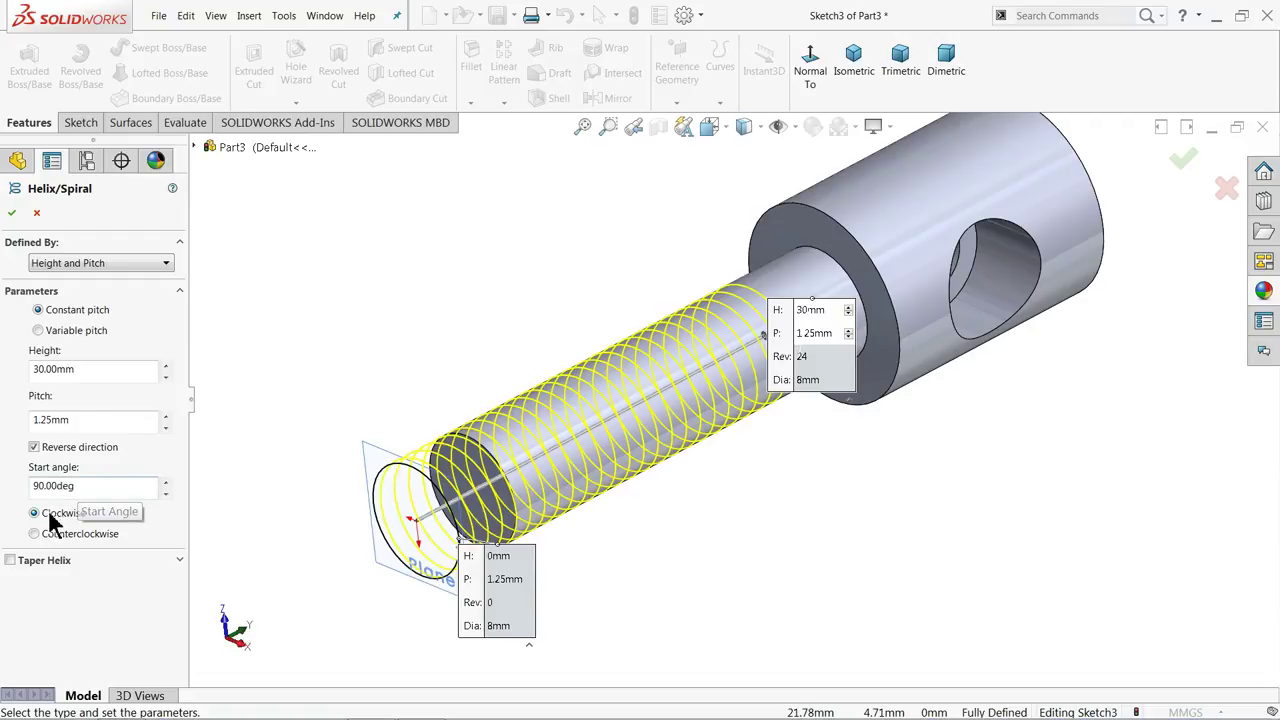
click(12, 214)
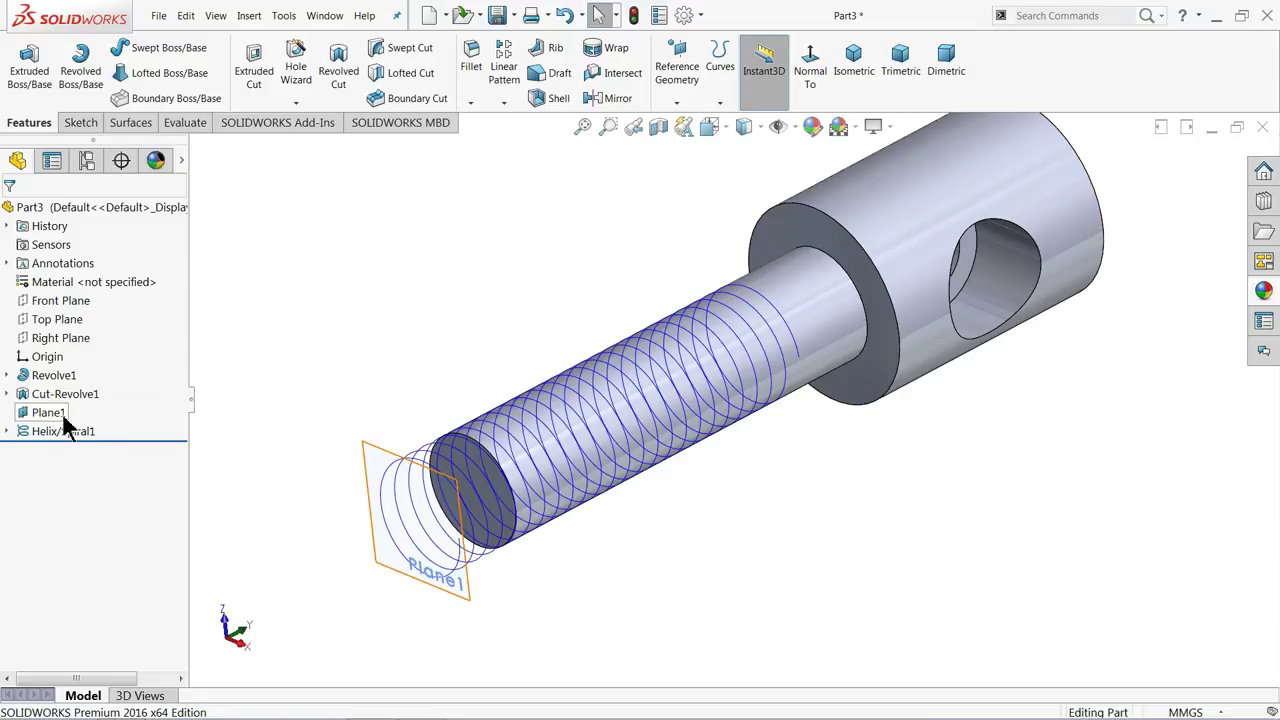
Open a sketch on the Front Plane viewed head-on, zoomed in on the helix's starting end
click(55, 300)
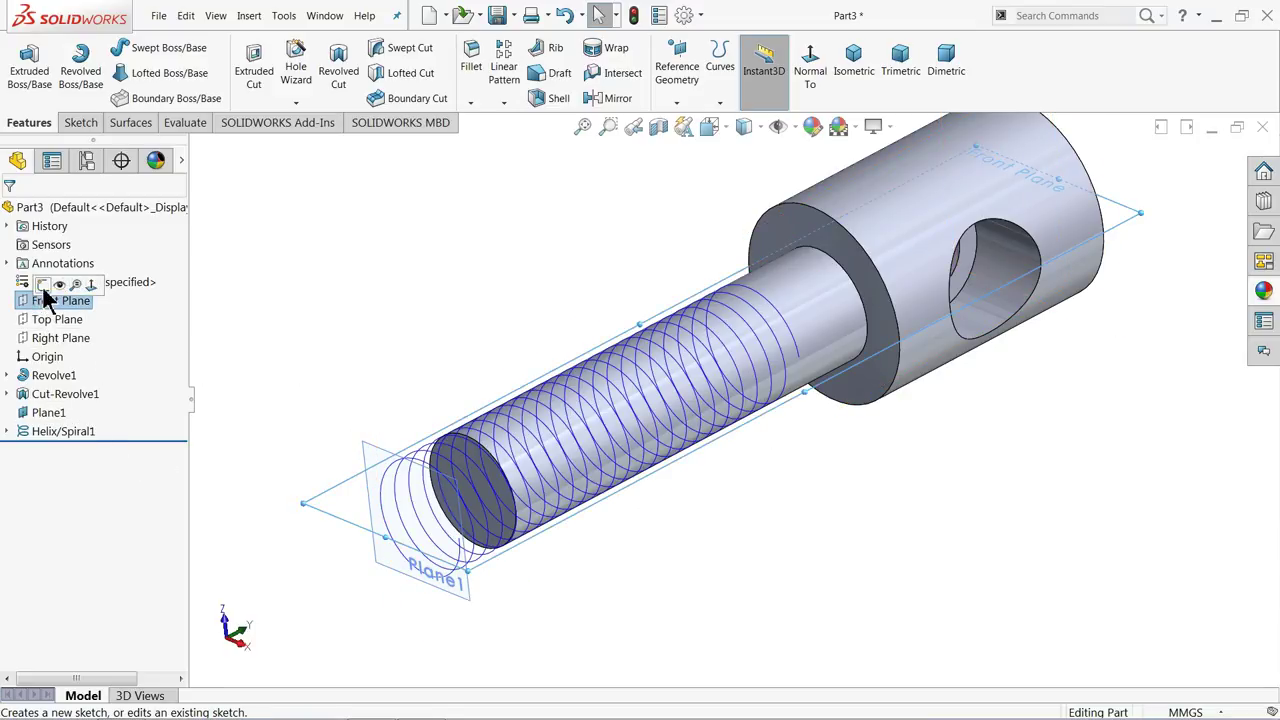
click(48, 283)
click(740, 70)
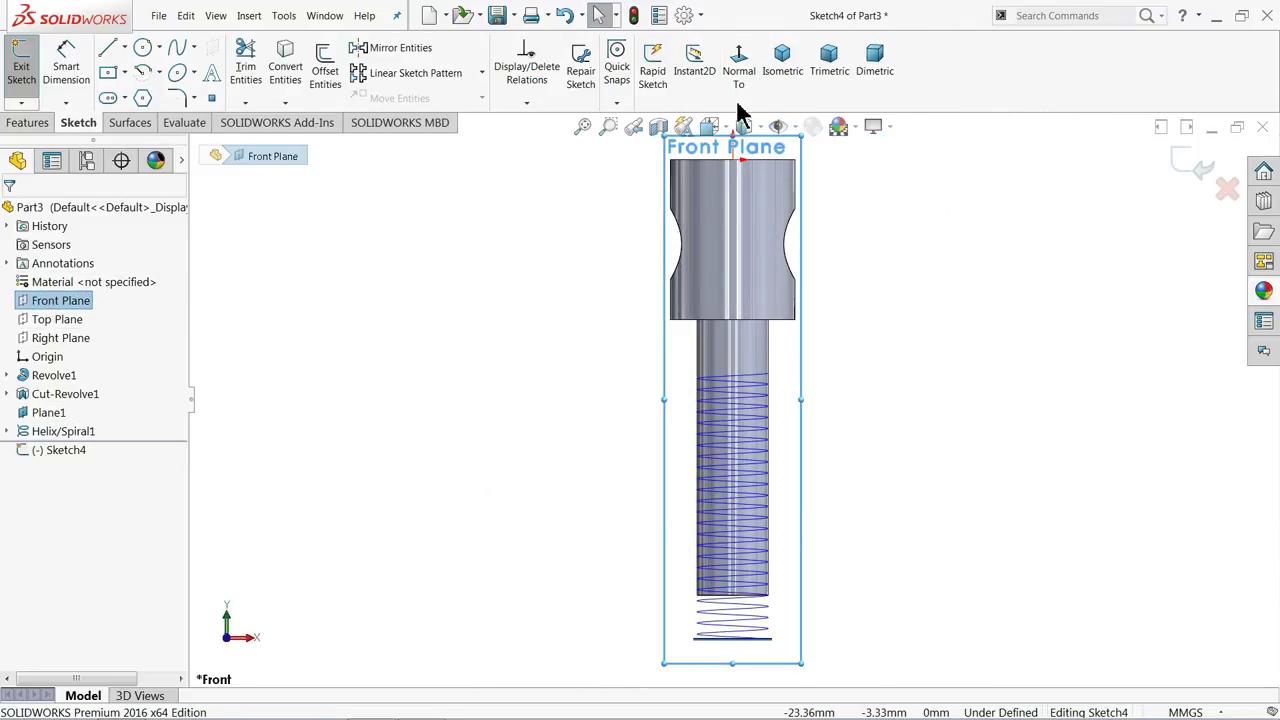
scroll(740, 600, down, 5)
scroll(700, 583, down, 2)
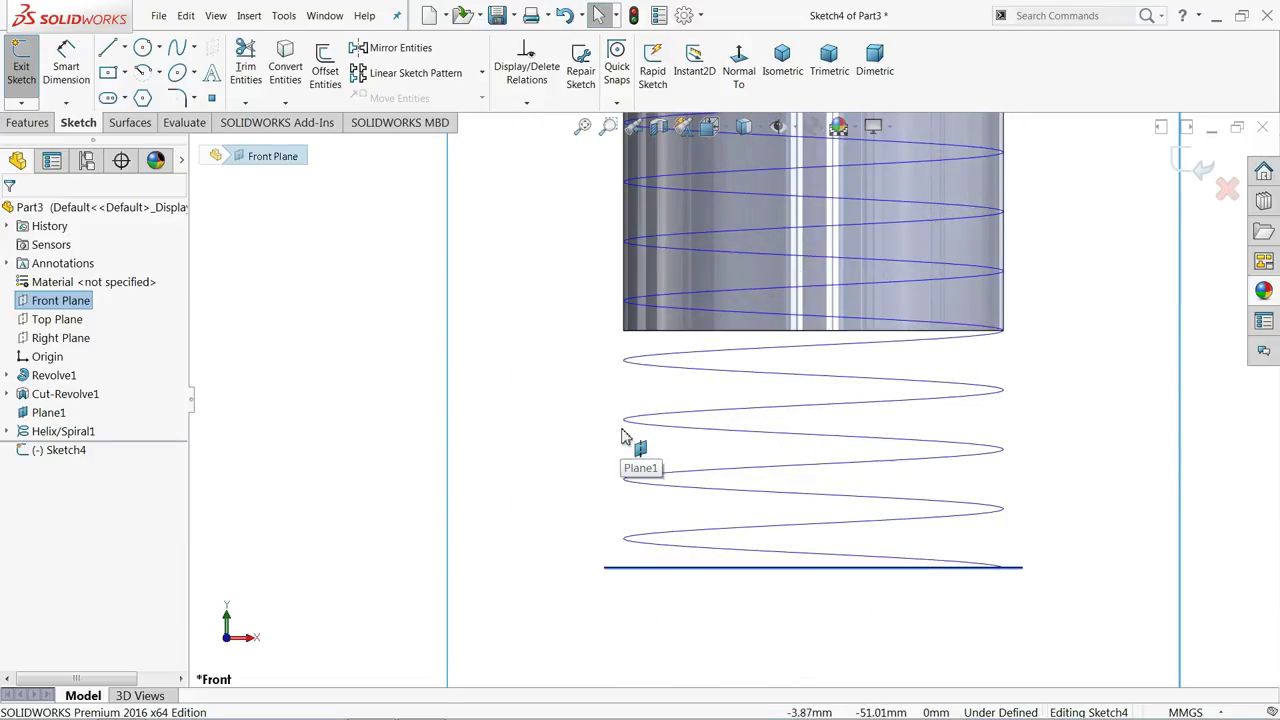
click(108, 48)
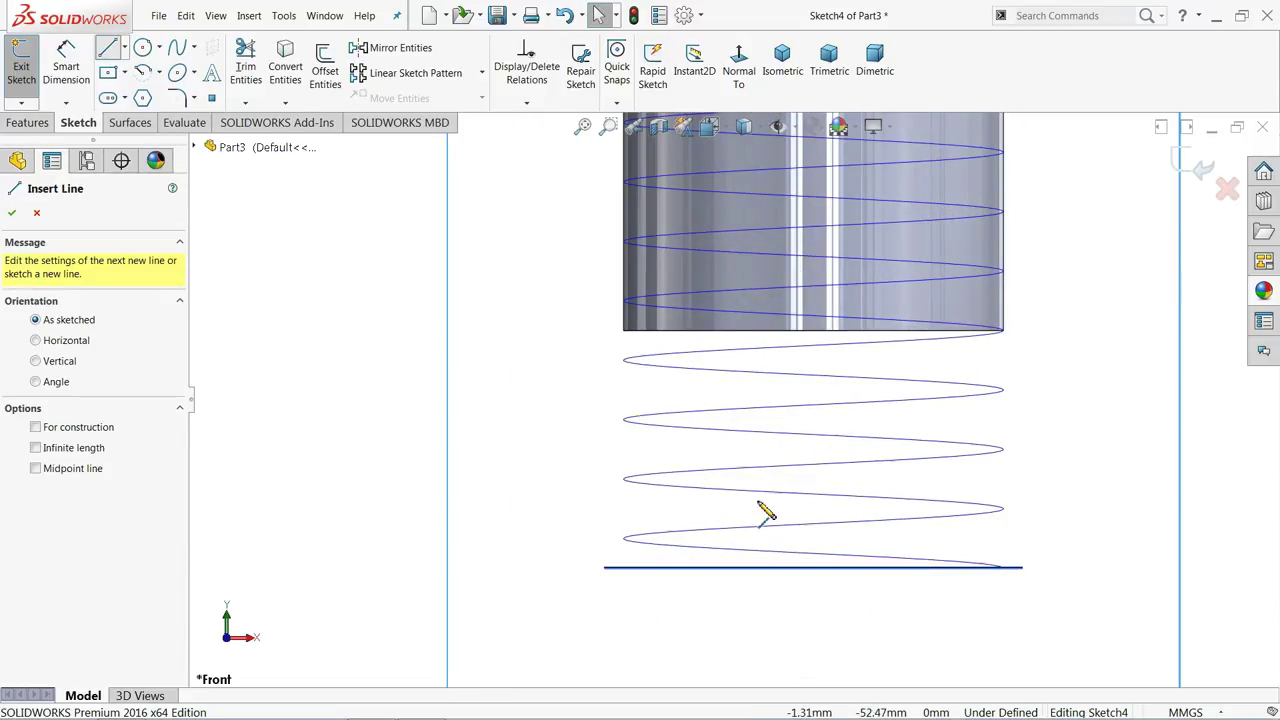
Draw a closed triangle with a vertical left edge and a right-pointing tip beside the helix start
scroll(553, 380, down, 2)
click(500, 376)
click(500, 460)
click(598, 414)
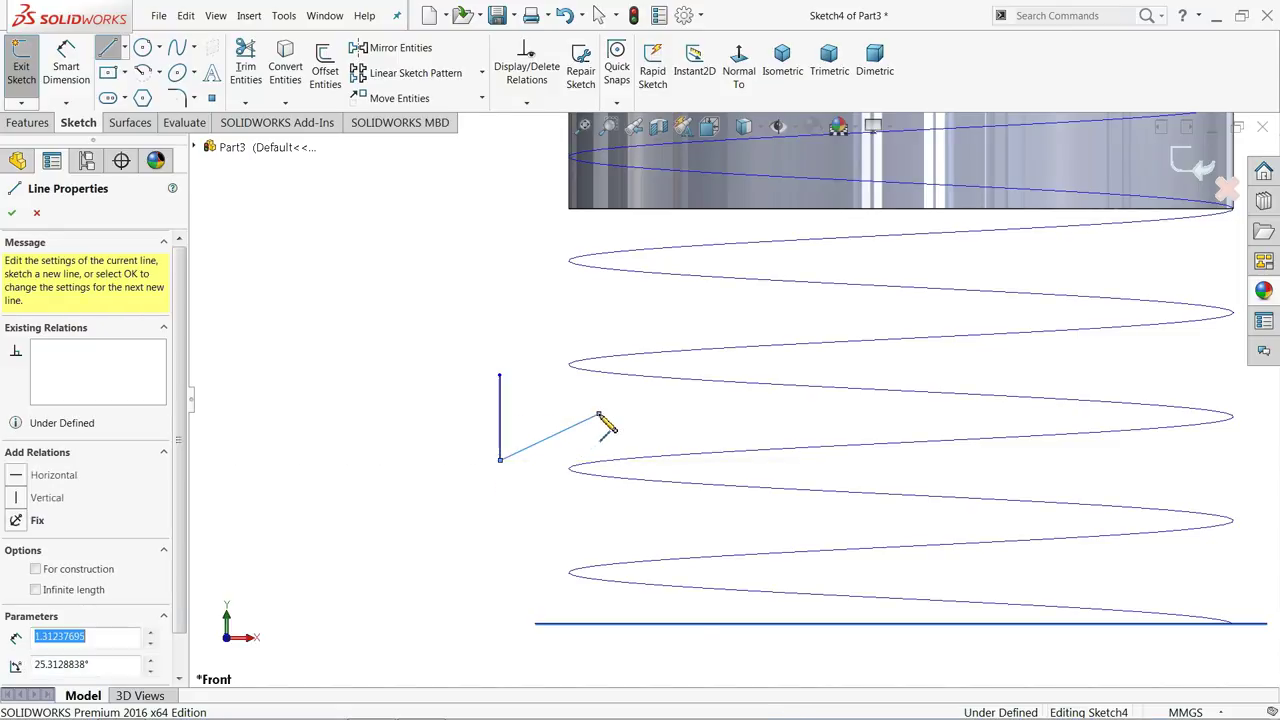
click(500, 376)
right_click(390, 345)
click(390, 330)
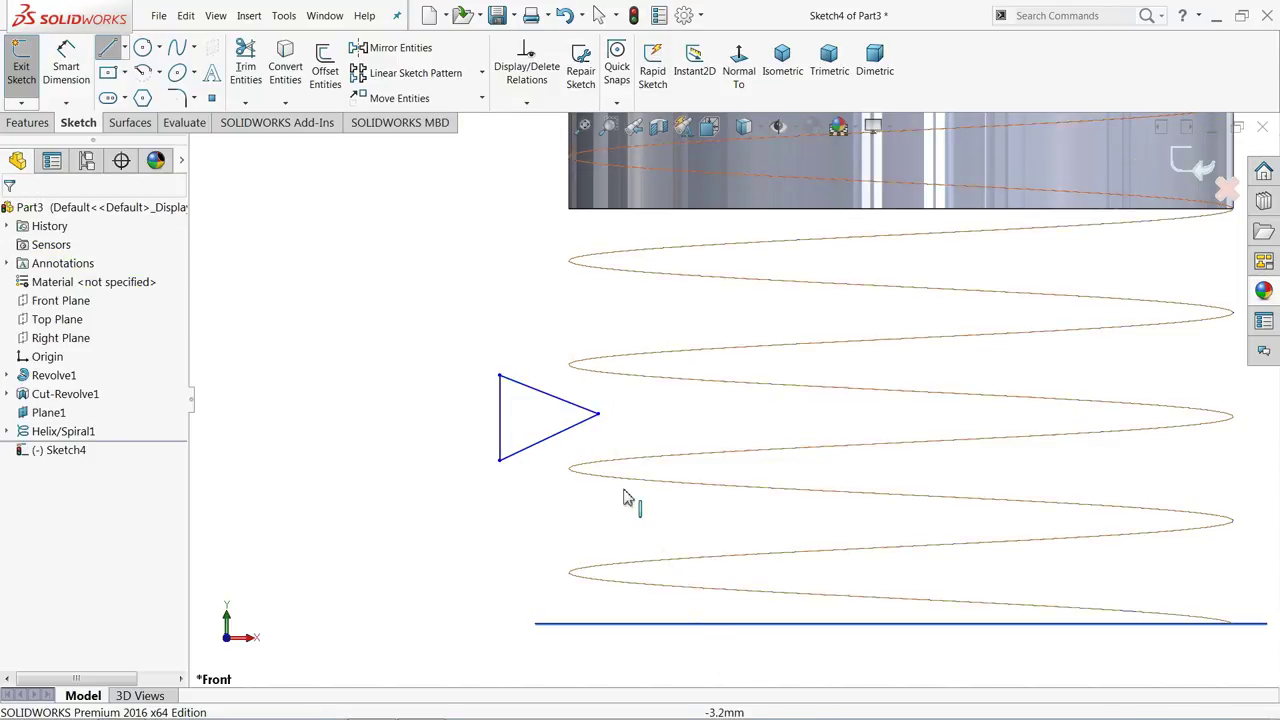
scroll(629, 500, down, 2)
drag(586, 282, 545, 357)
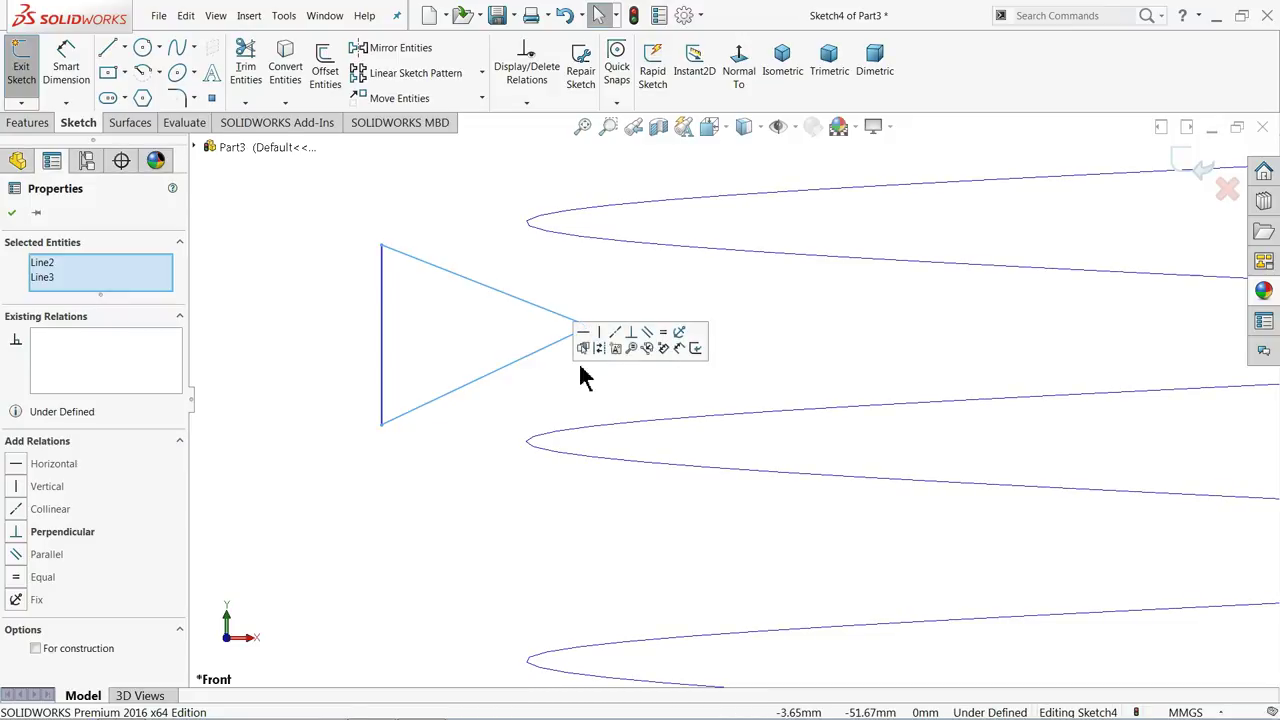
click(316, 308)
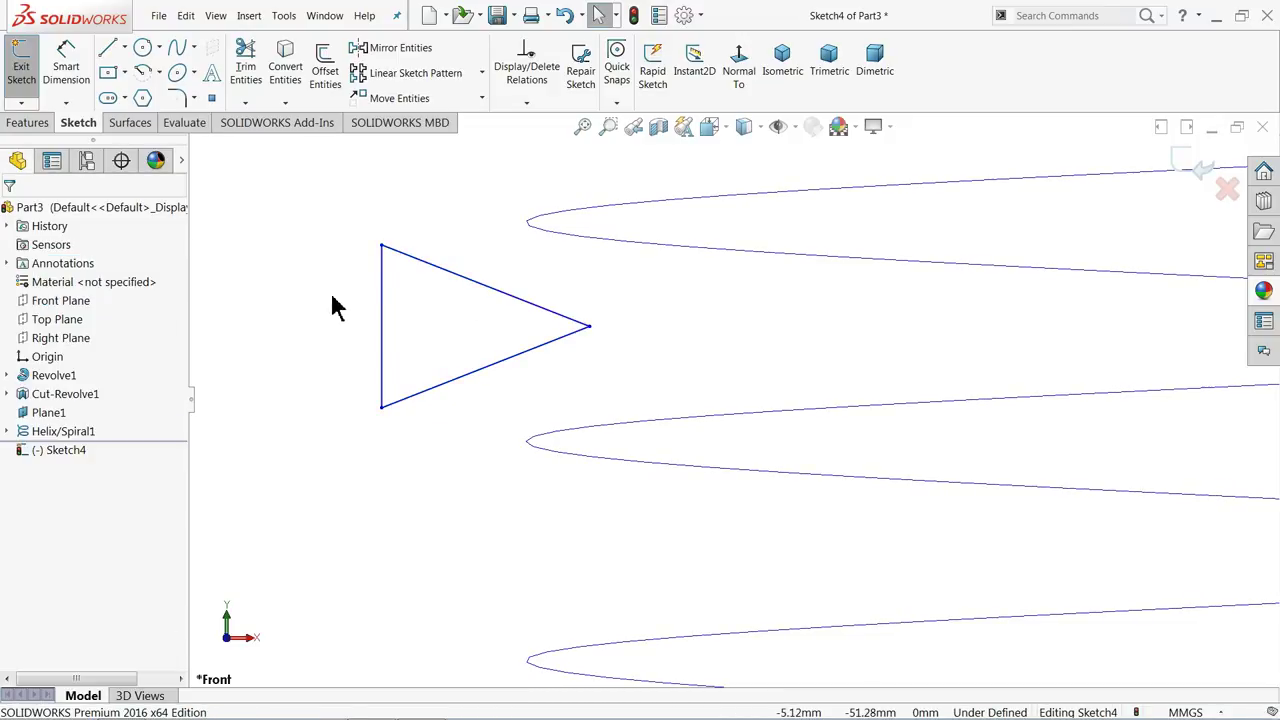
Dimension the angle between the triangle's two slanted edges at 60°
click(64, 72)
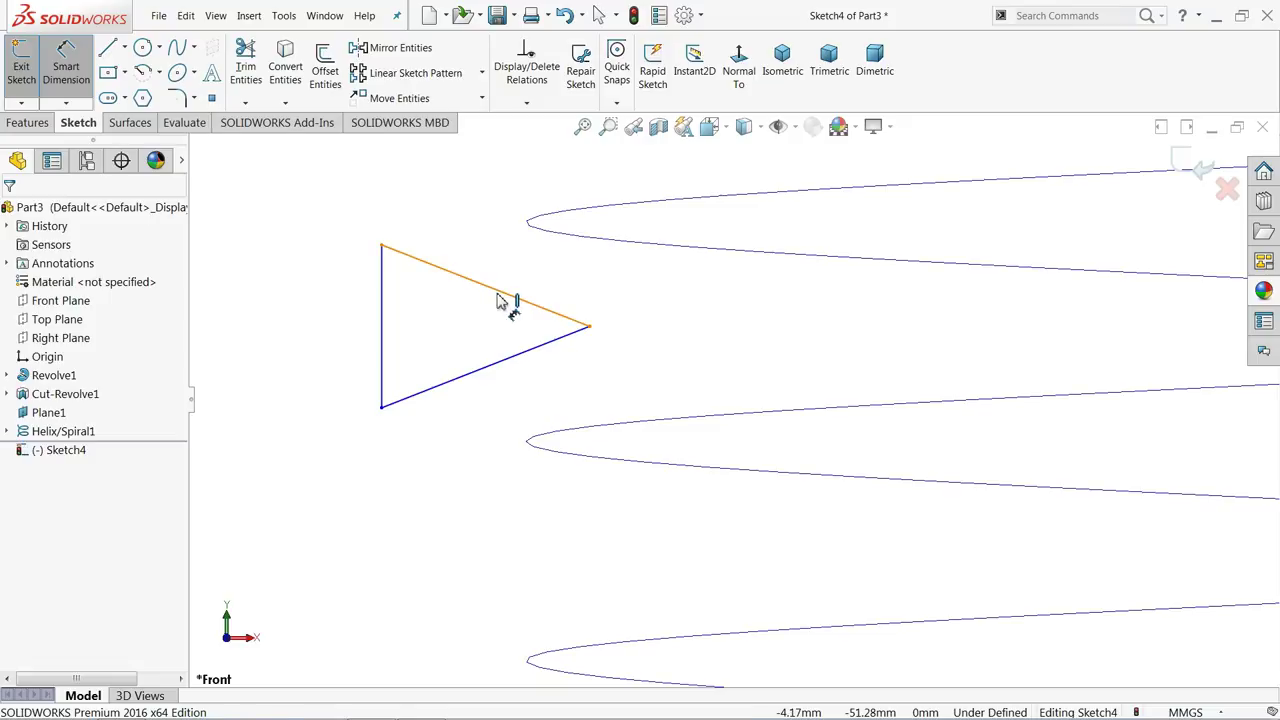
click(509, 295)
click(507, 361)
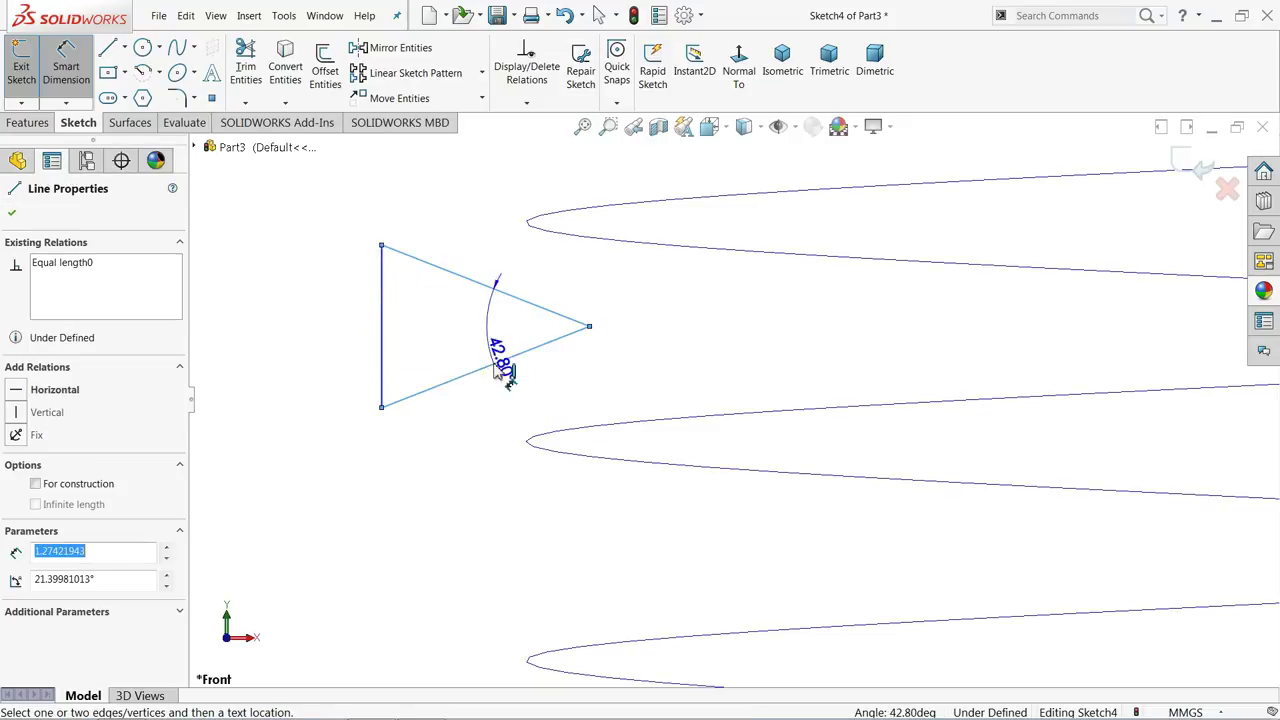
click(318, 350)
text(60)
key(Return)
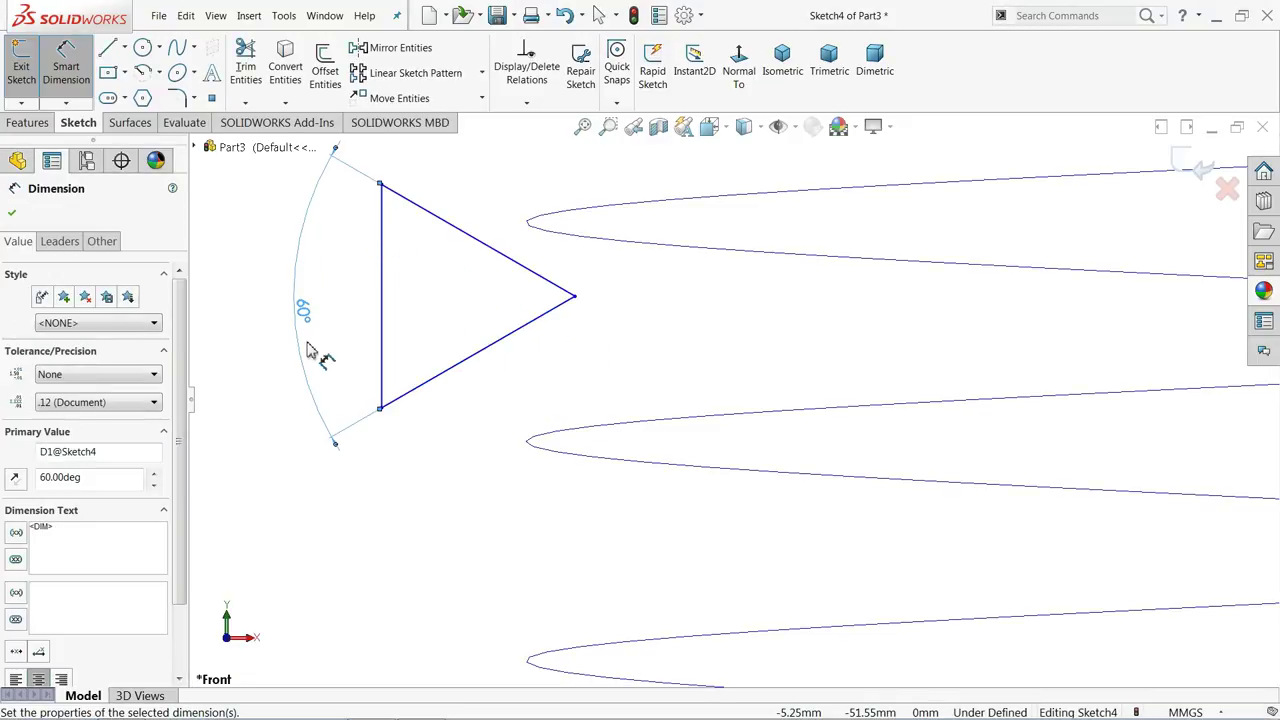
Dimension the triangle's vertical side at 1.165 mm
click(381, 312)
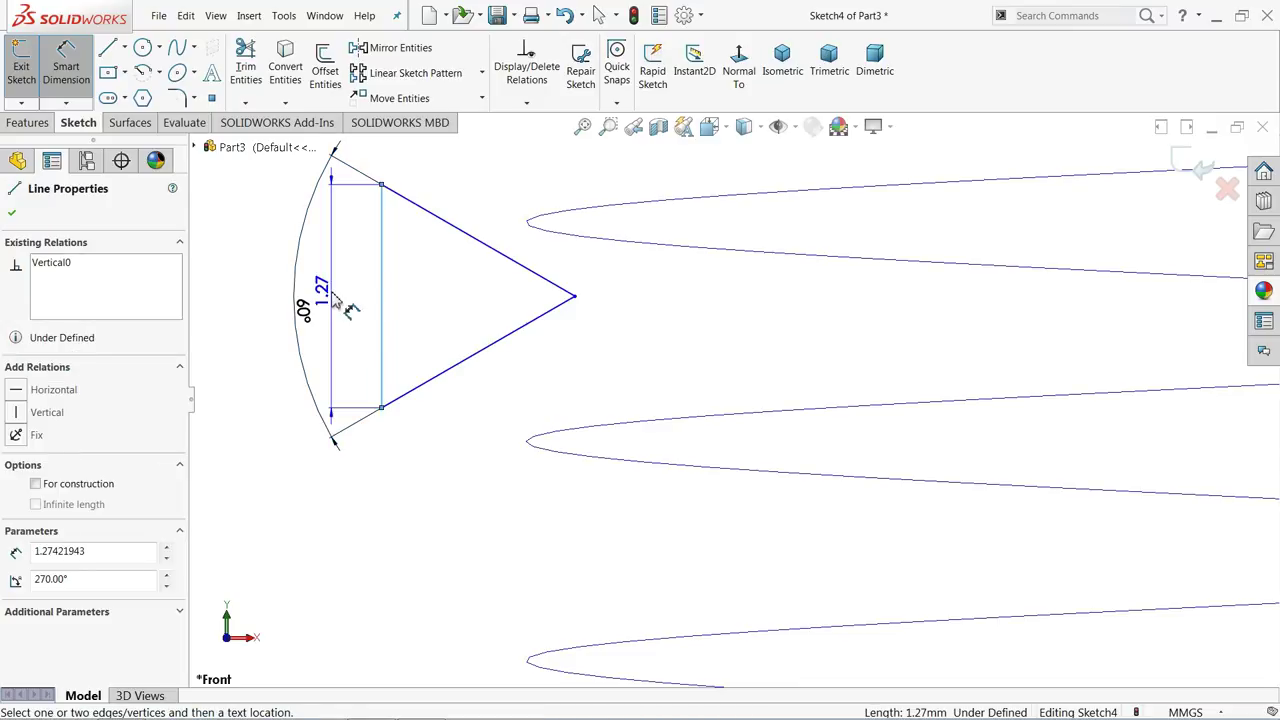
click(333, 297)
text(1.165)
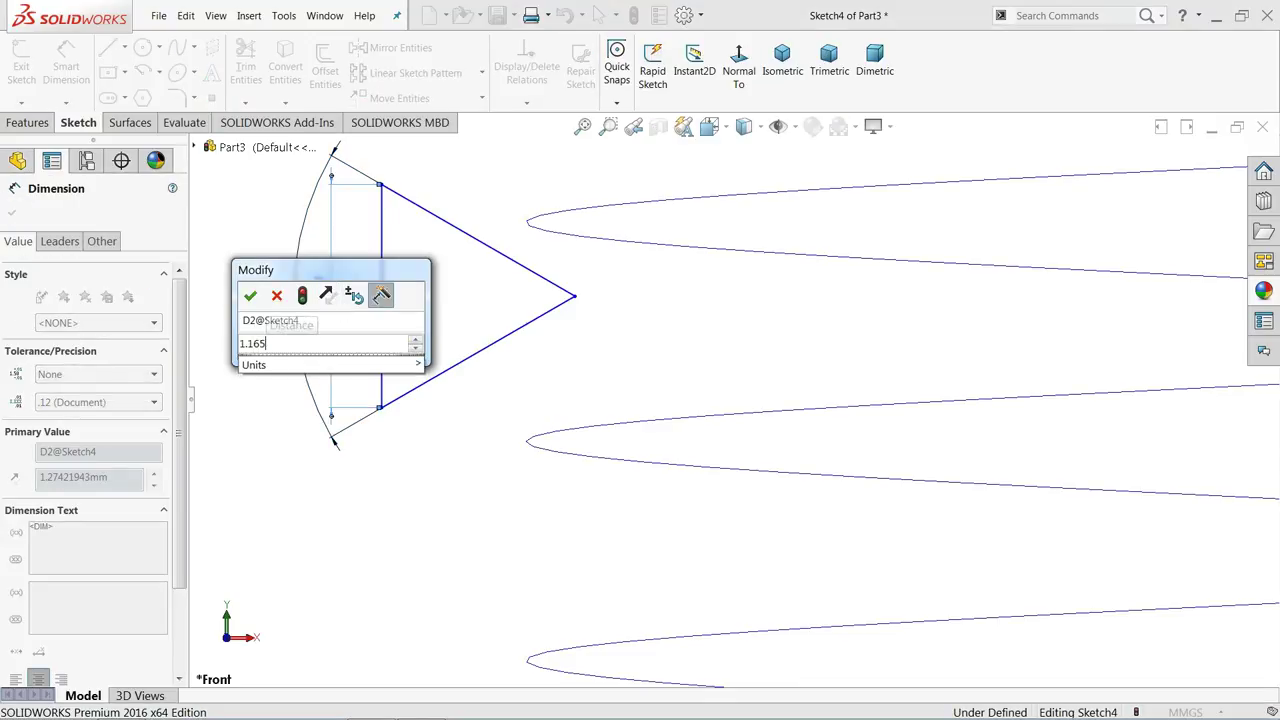
key(Return)
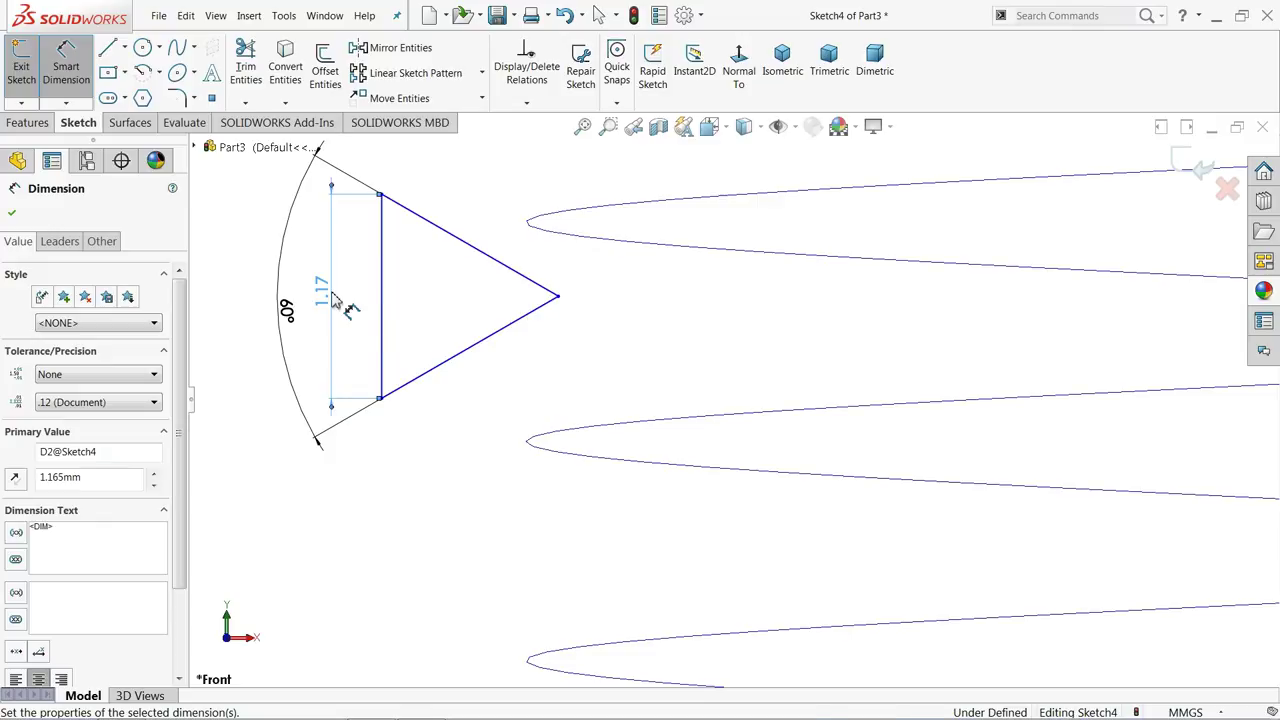
scroll(505, 308, down, 3)
scroll(530, 320, up, 4)
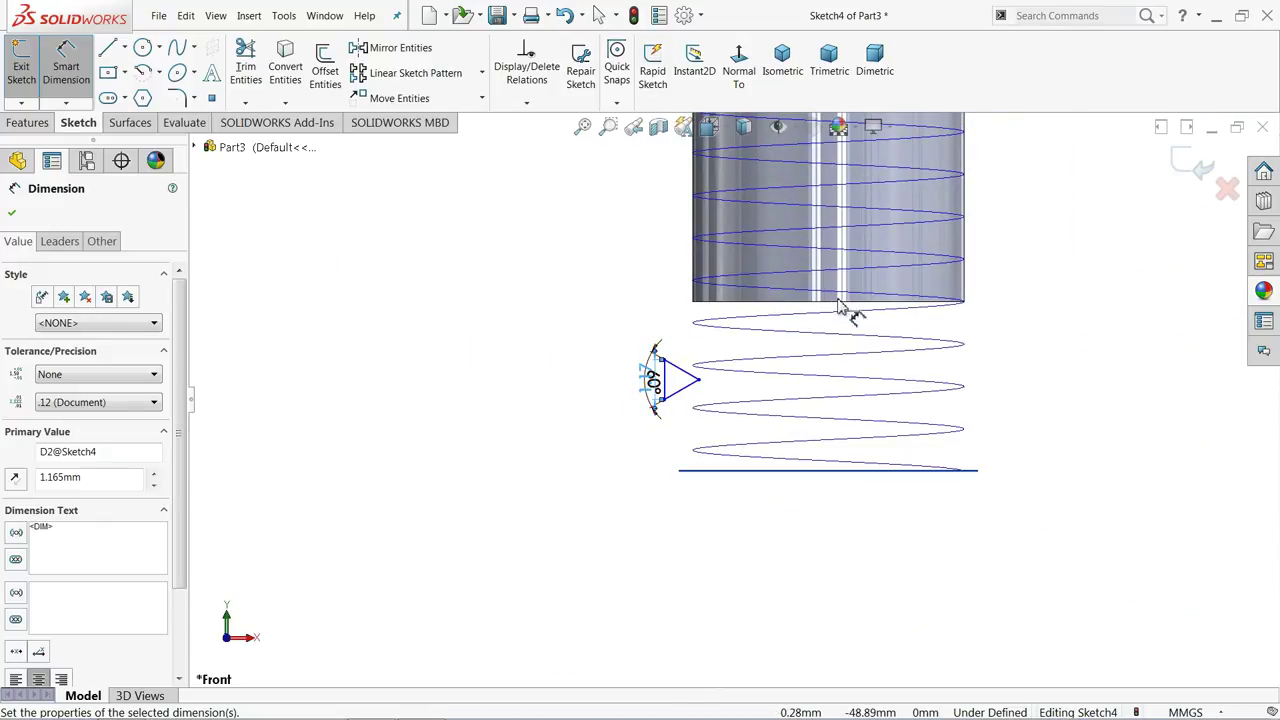
scroll(840, 330, down, 4)
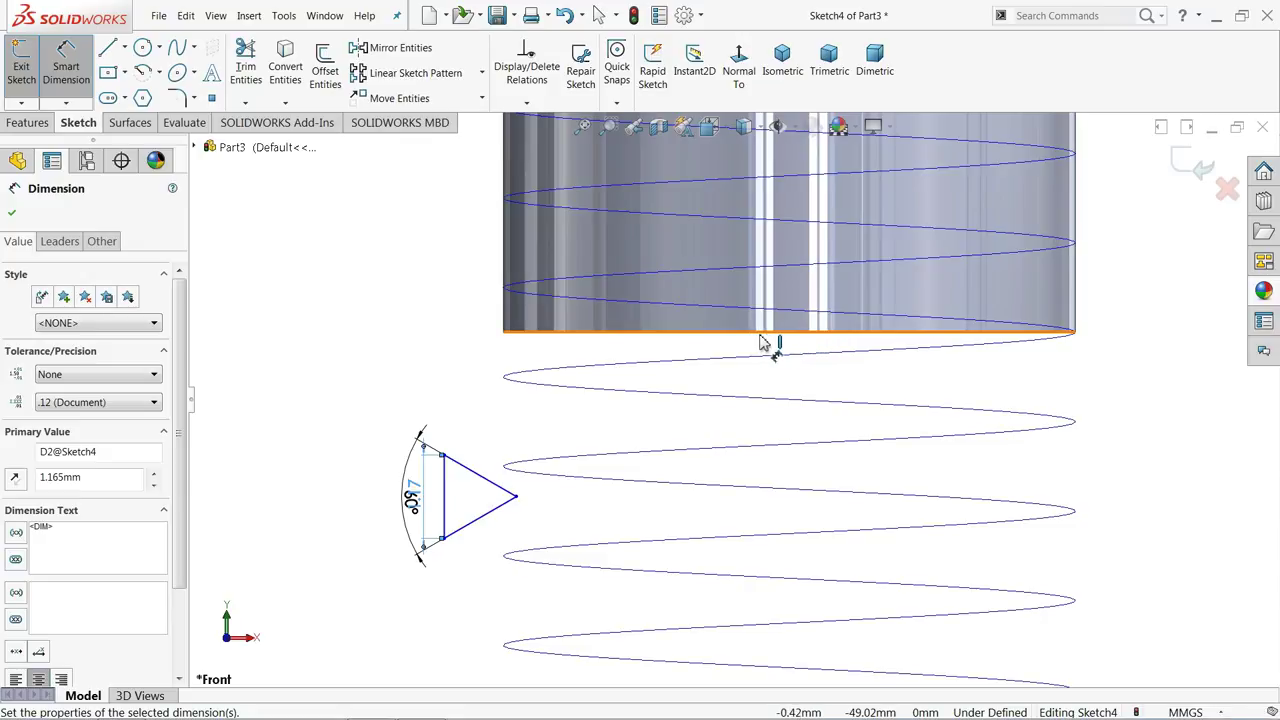
Draw a vertical centerline from the cylinder's bottom edge to below the helix
click(124, 47)
click(143, 88)
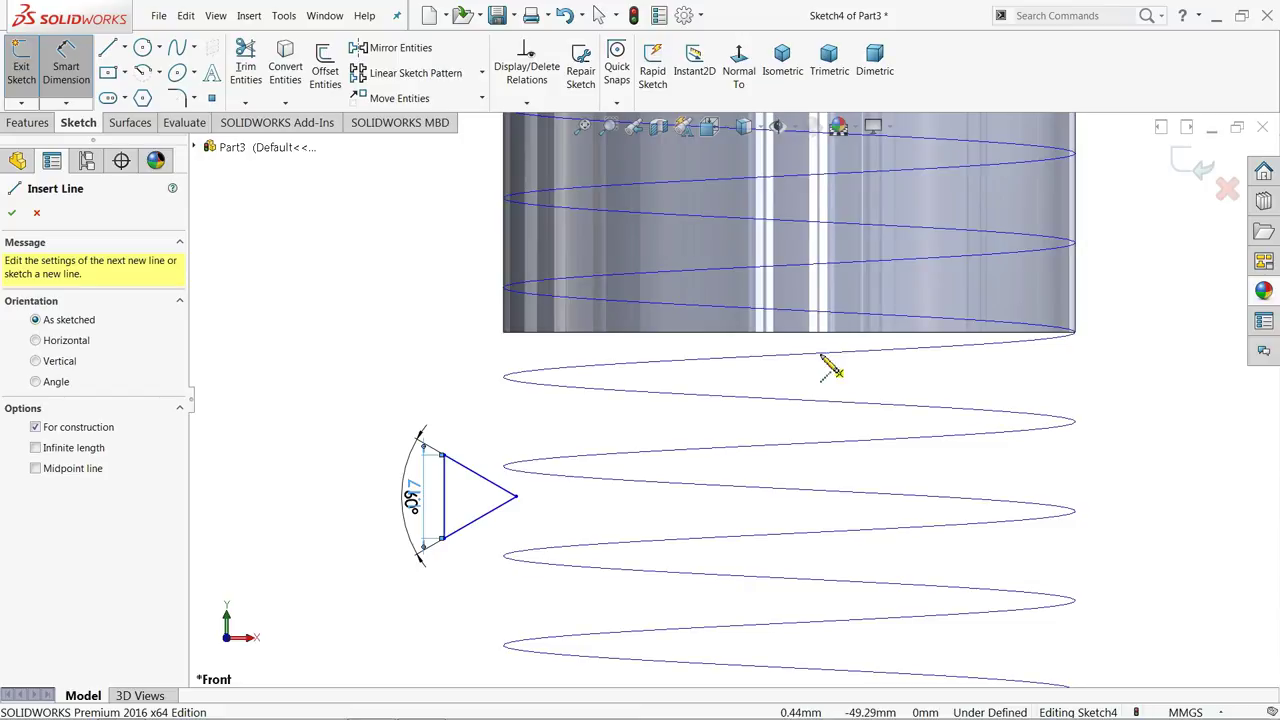
click(797, 343)
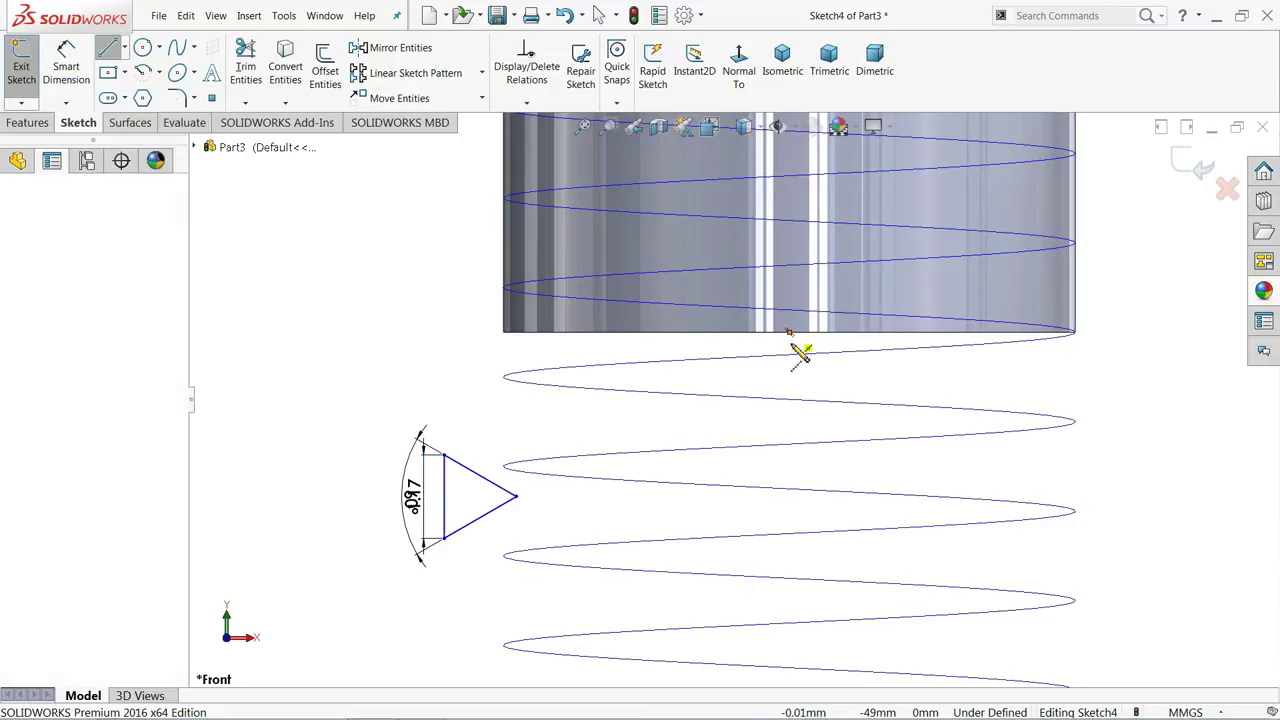
scroll(790, 530, up, 3)
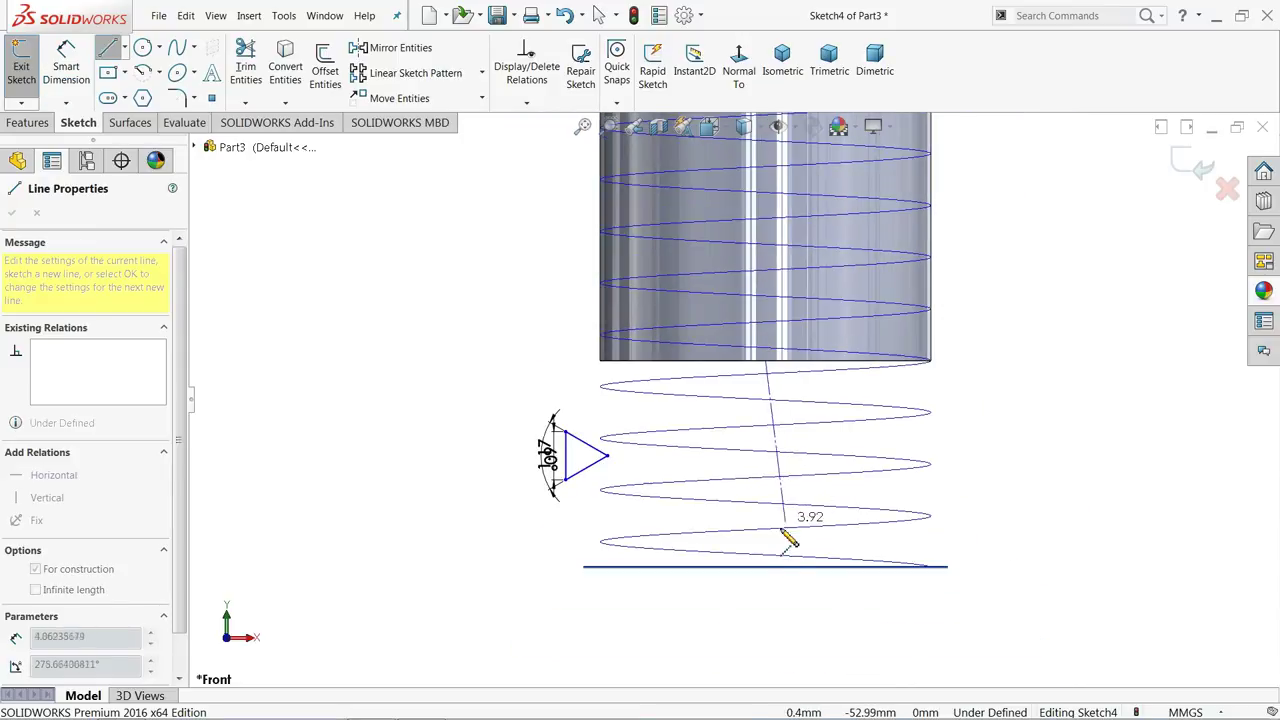
click(766, 595)
right_click(1002, 450)
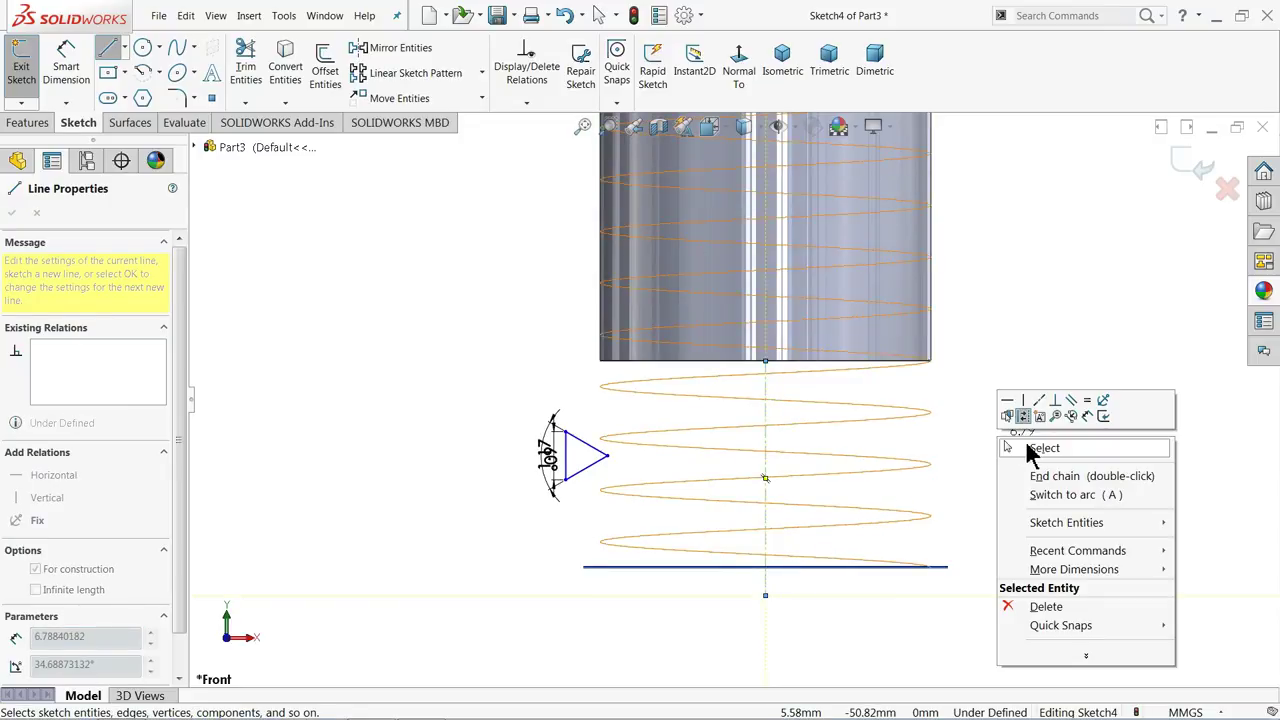
click(1020, 449)
scroll(850, 530, up, 3)
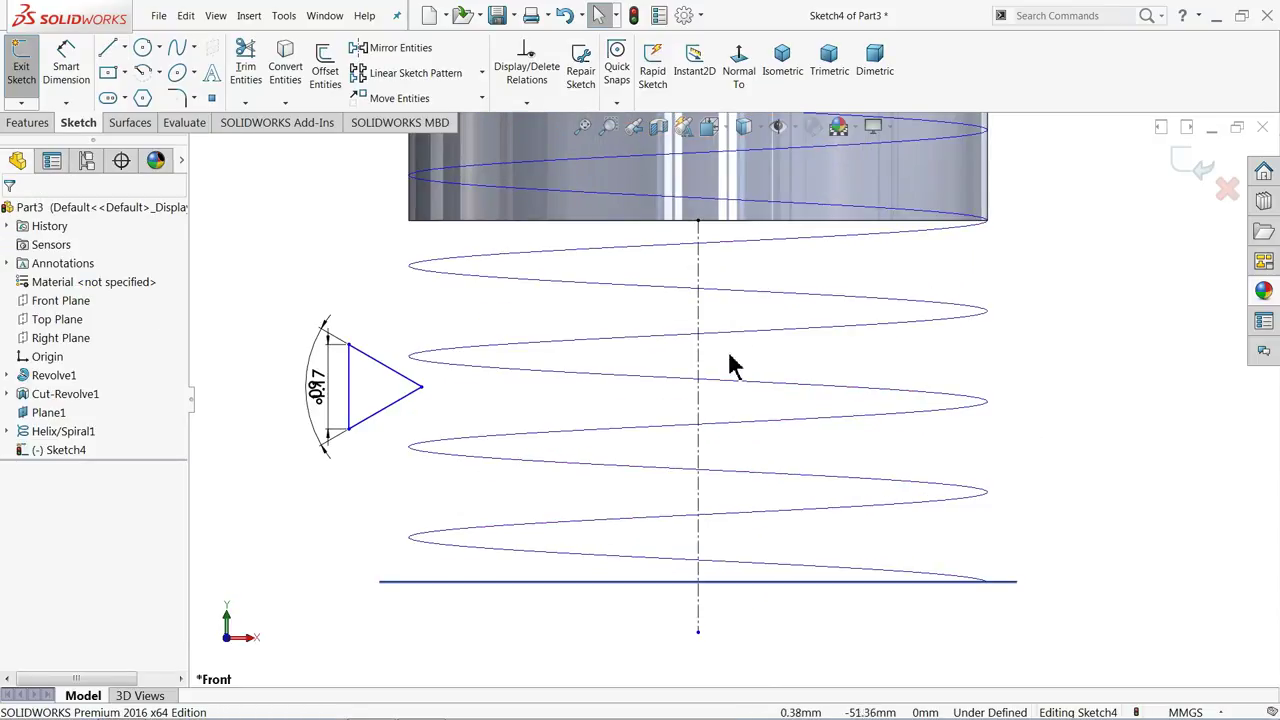
click(62, 70)
Dimension the triangle profile's tip 3.325 mm from the centerline
click(422, 395)
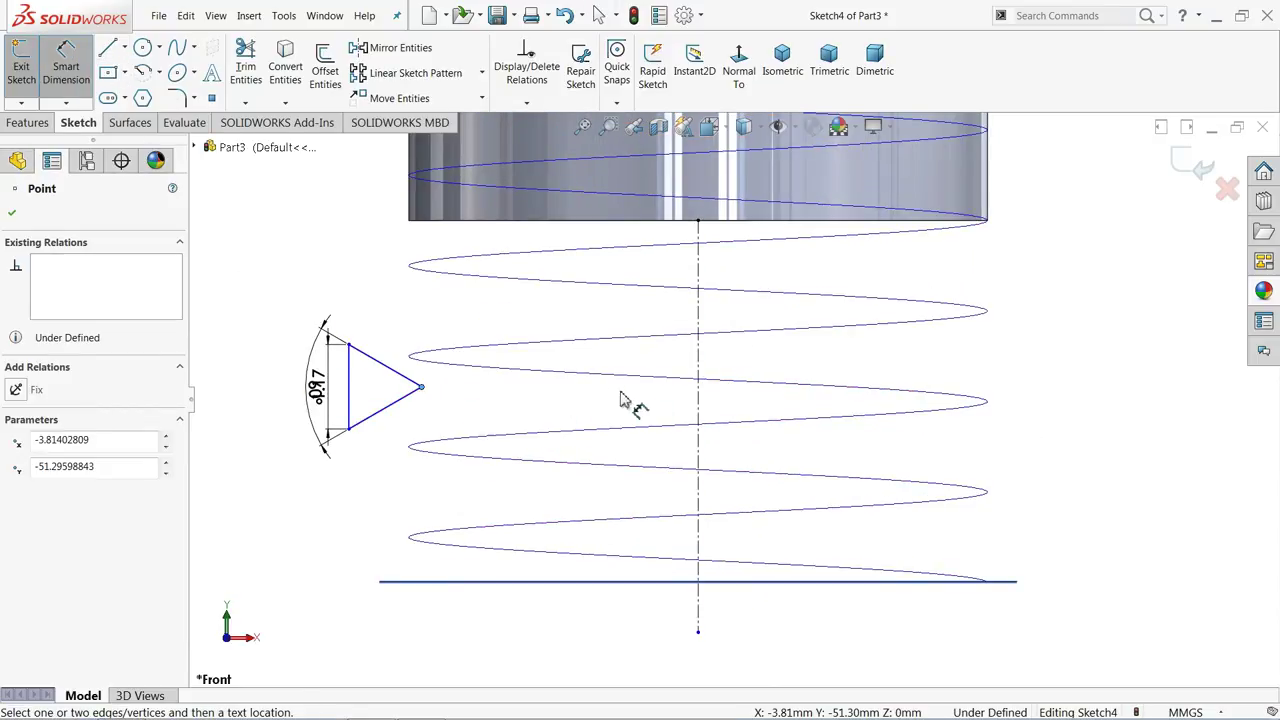
click(697, 410)
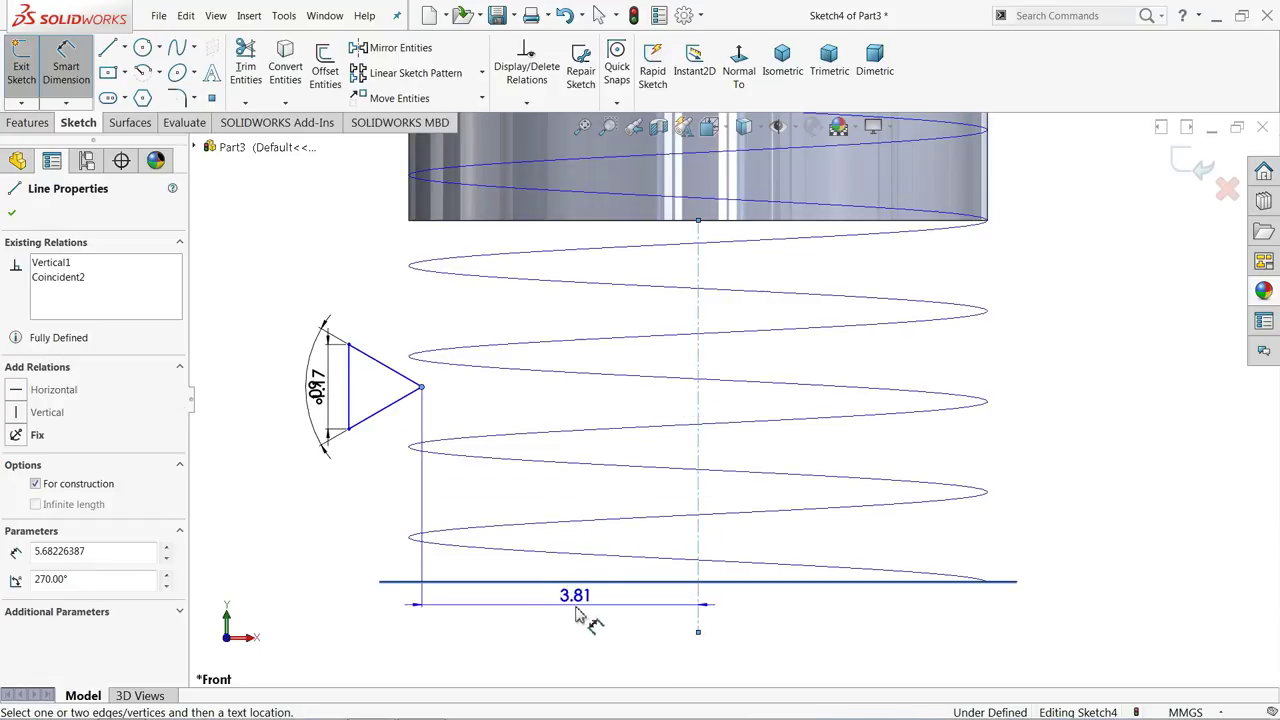
click(562, 627)
text(3.325)
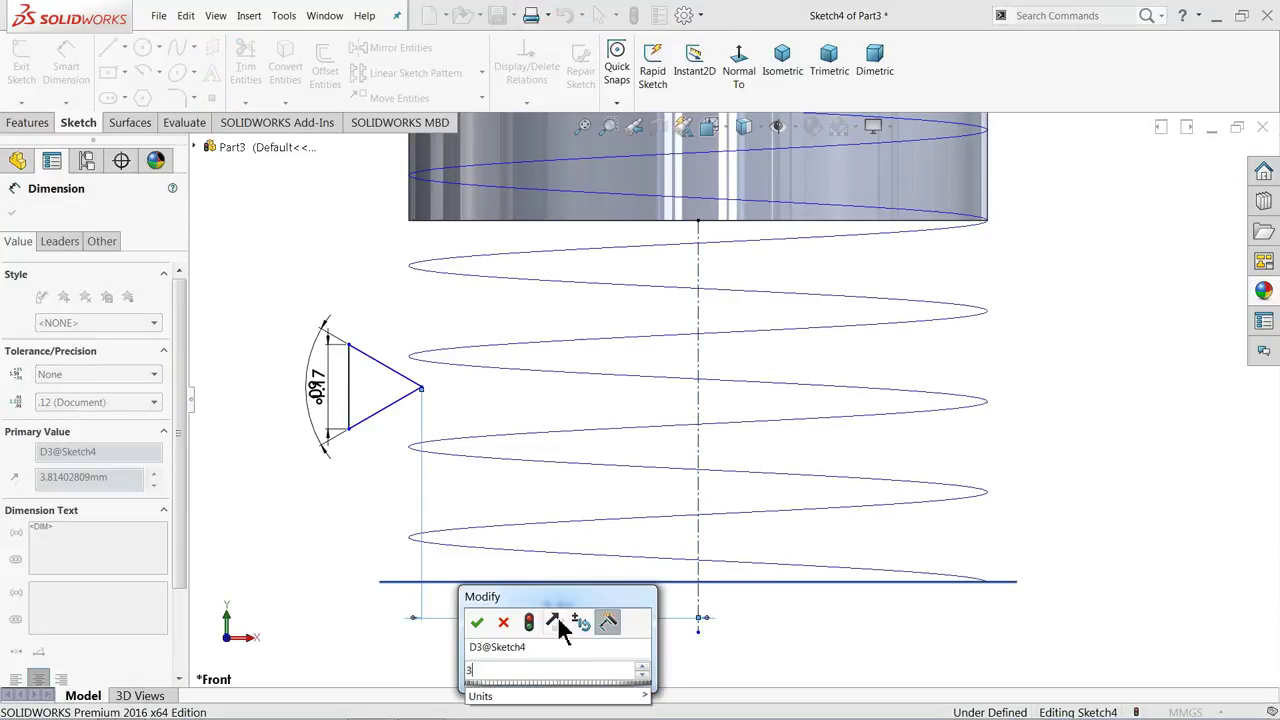
key(Return)
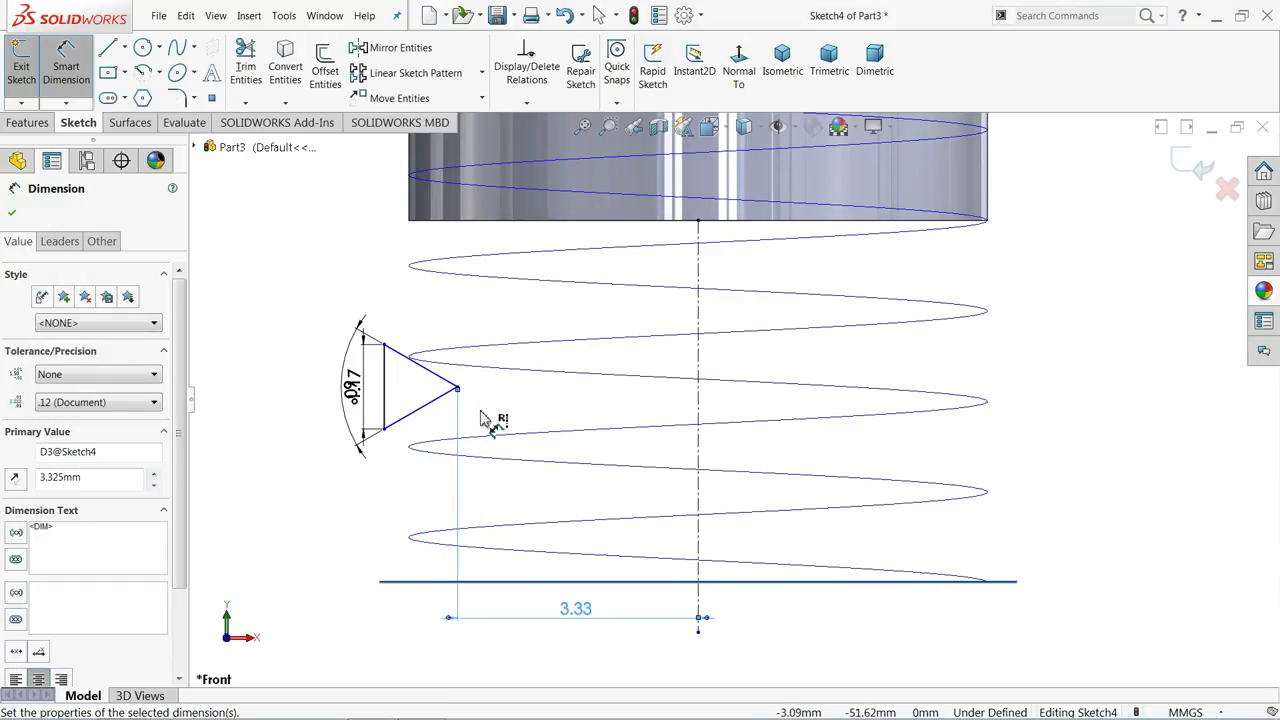
Exit Sketch4 from the Features tab
scroll(329, 407, up, 2)
ctrl+middle_drag(246, 394, 323, 394)
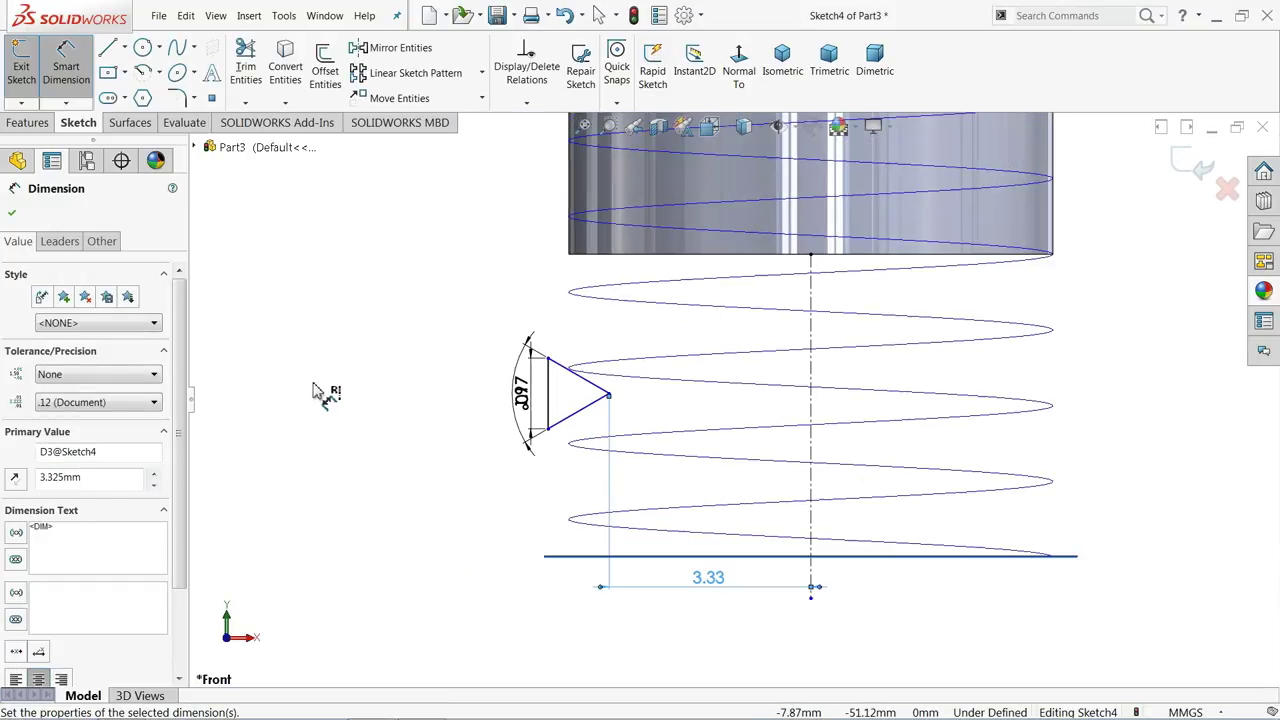
click(385, 347)
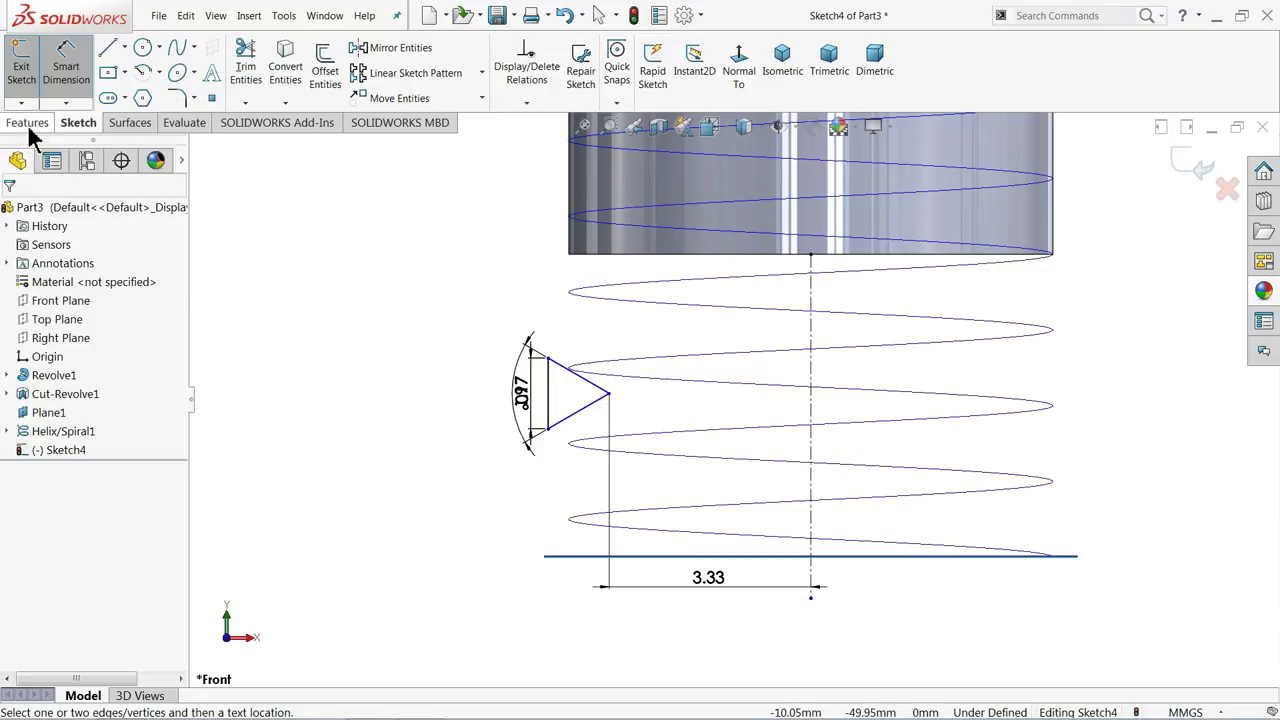
click(28, 123)
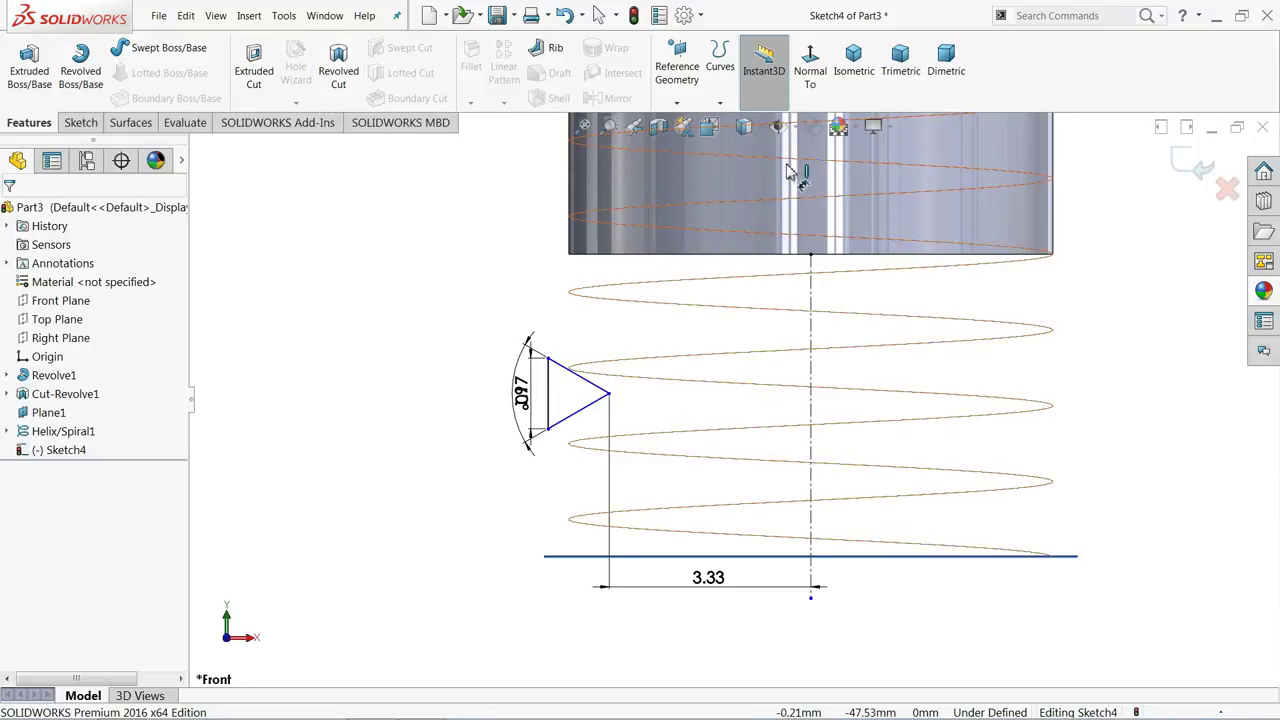
click(1200, 168)
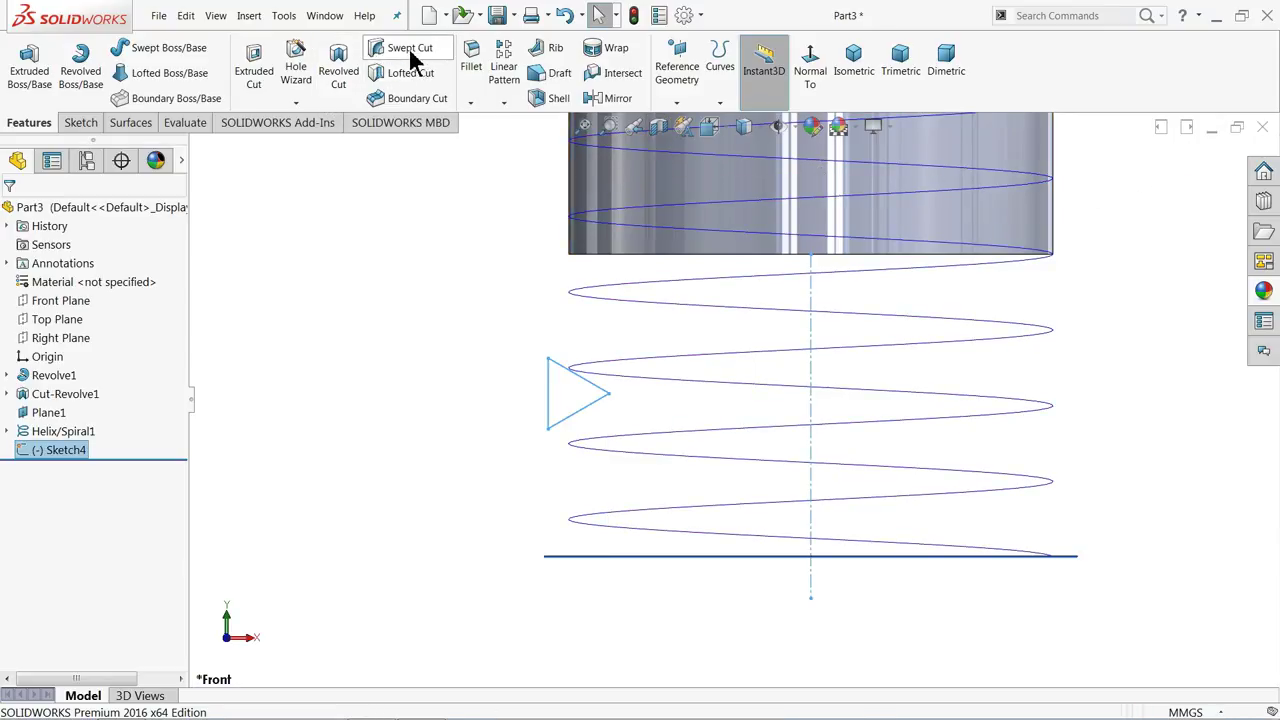
Start a Cut-Sweep with Sketch4 as profile and Helix/Spiral1 as path
click(410, 50)
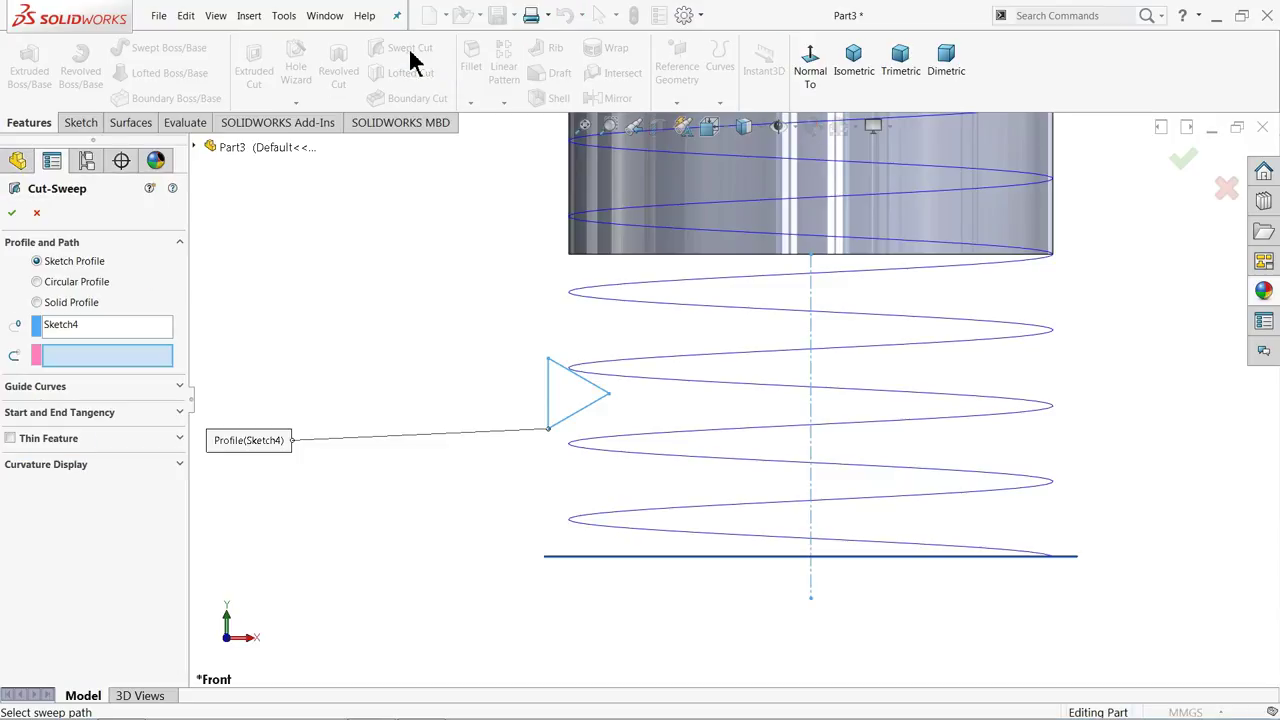
click(62, 330)
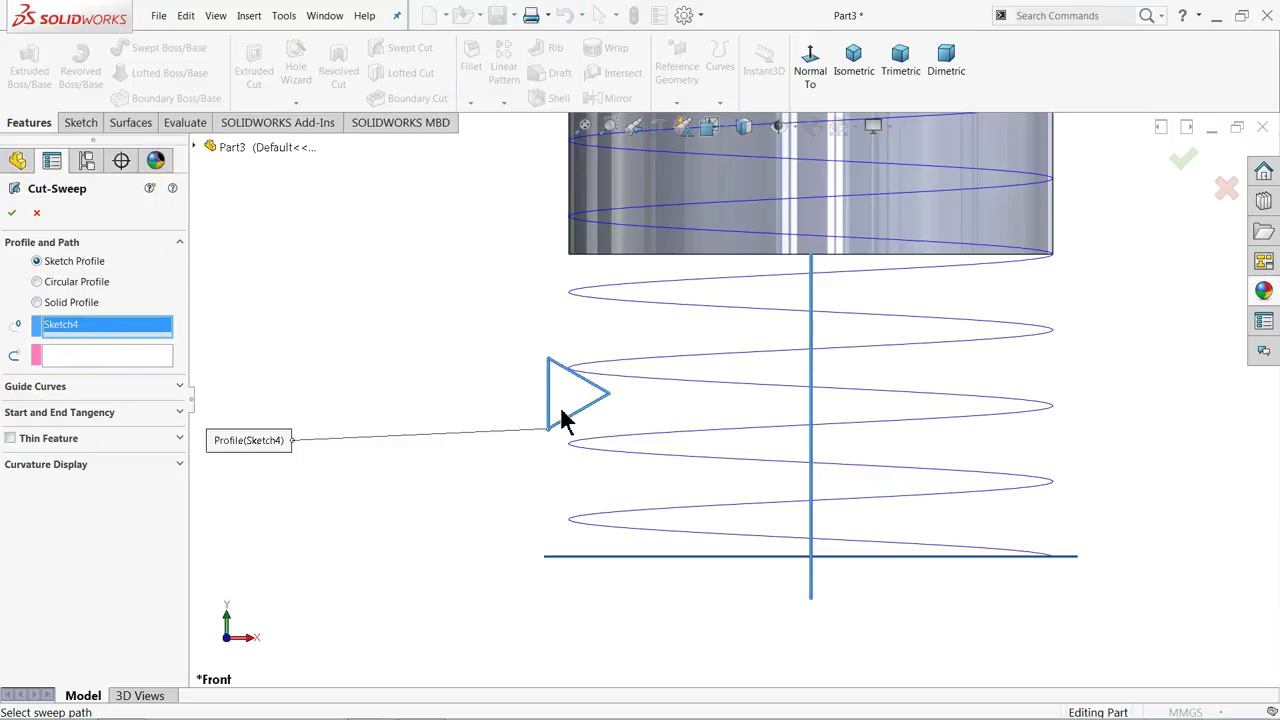
scroll(590, 416, down, 4)
click(90, 358)
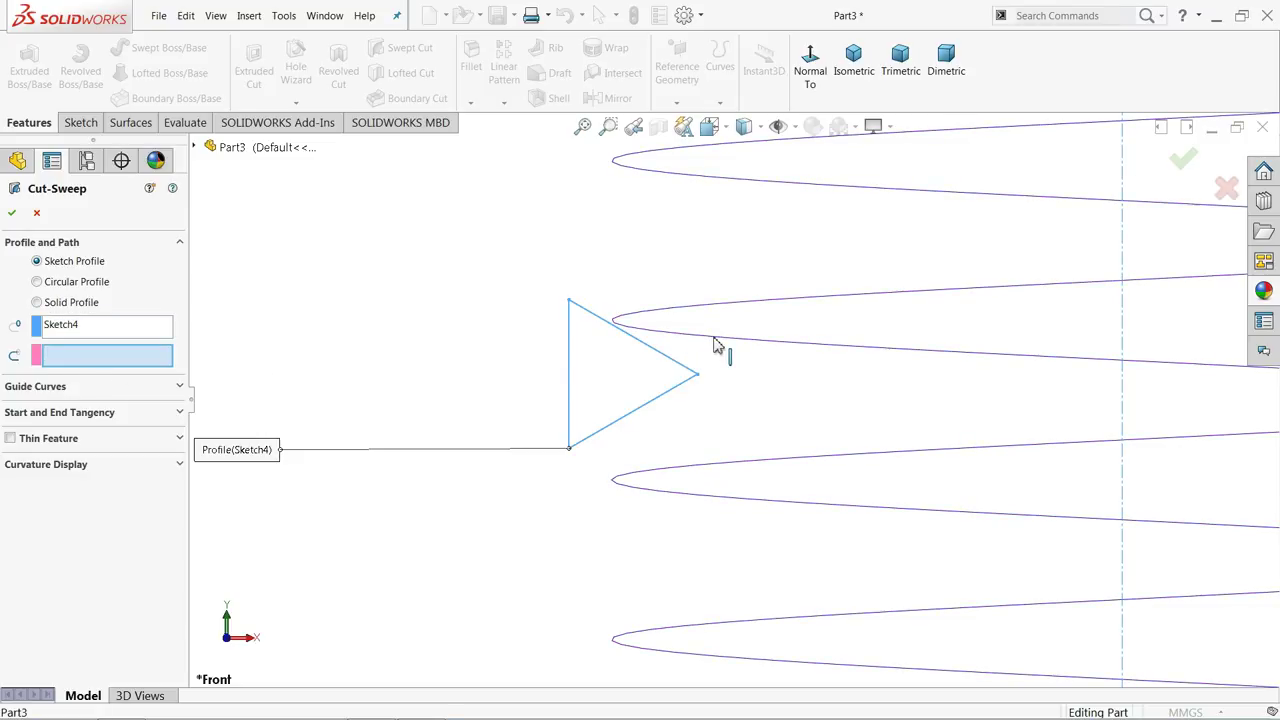
scroll(380, 380, up, 5)
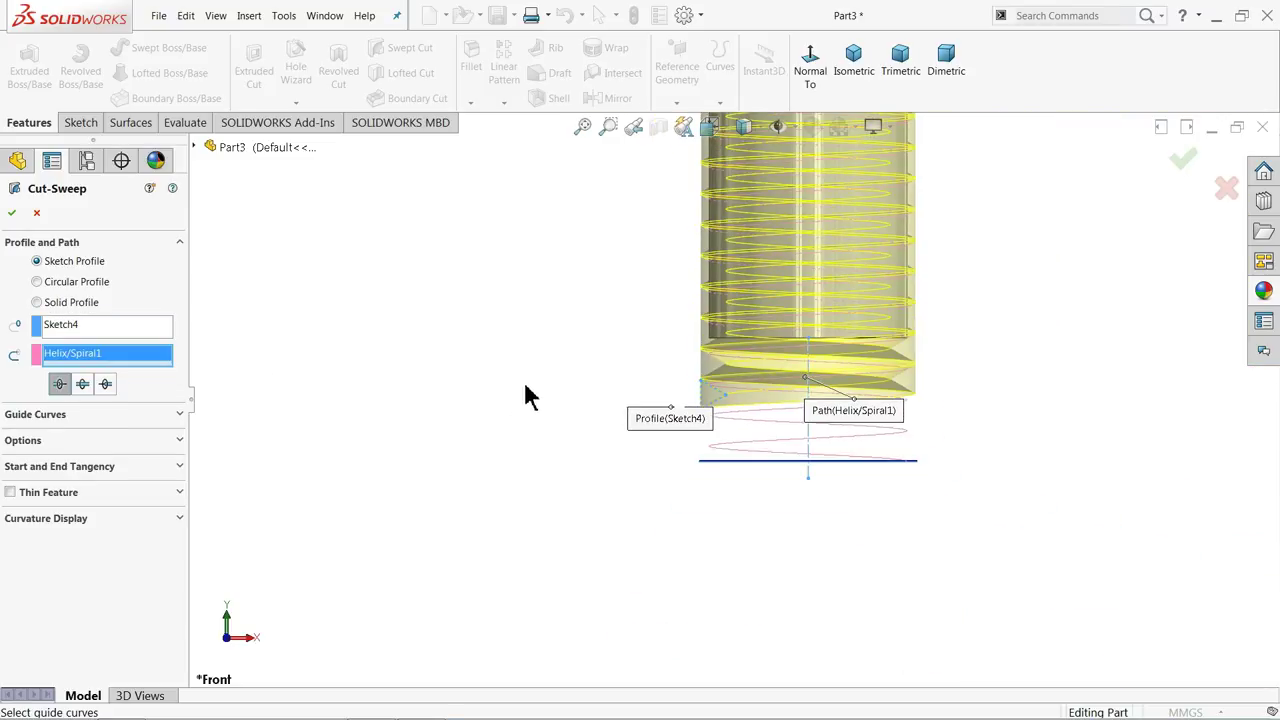
Make the thread cut extend in both directions and confirm the Cut-Sweep
click(84, 386)
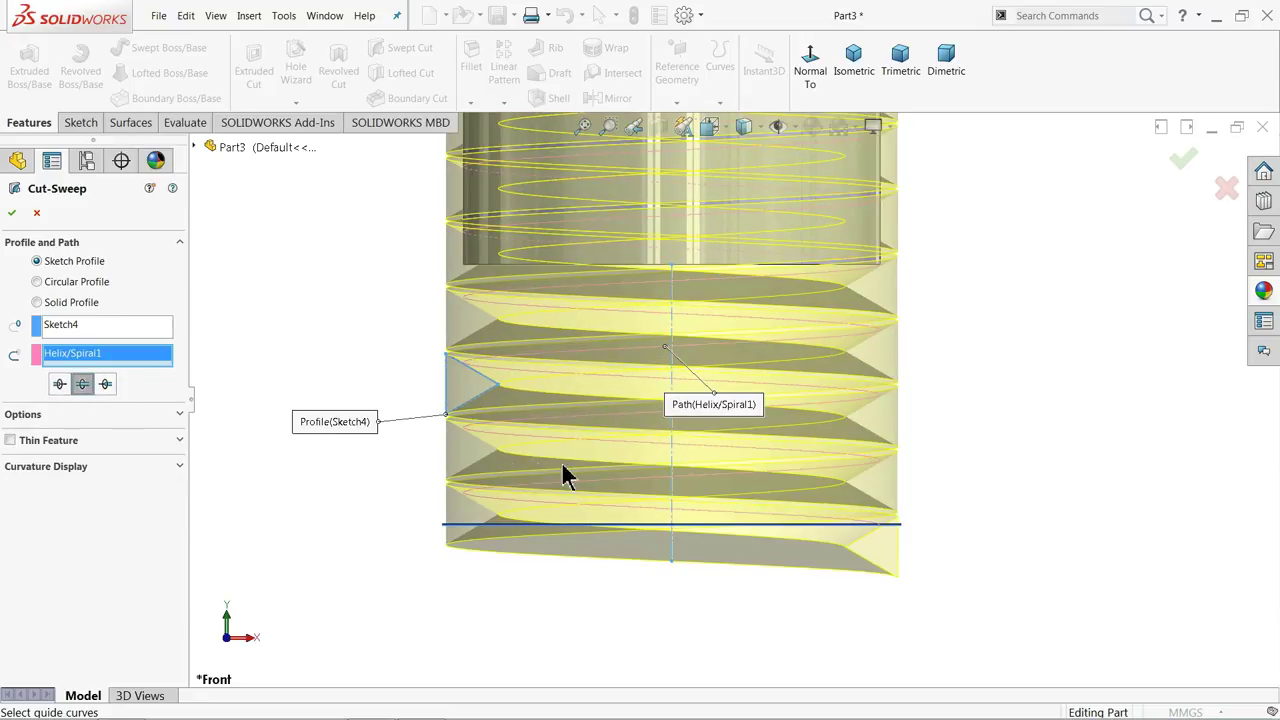
scroll(455, 416, down, 3)
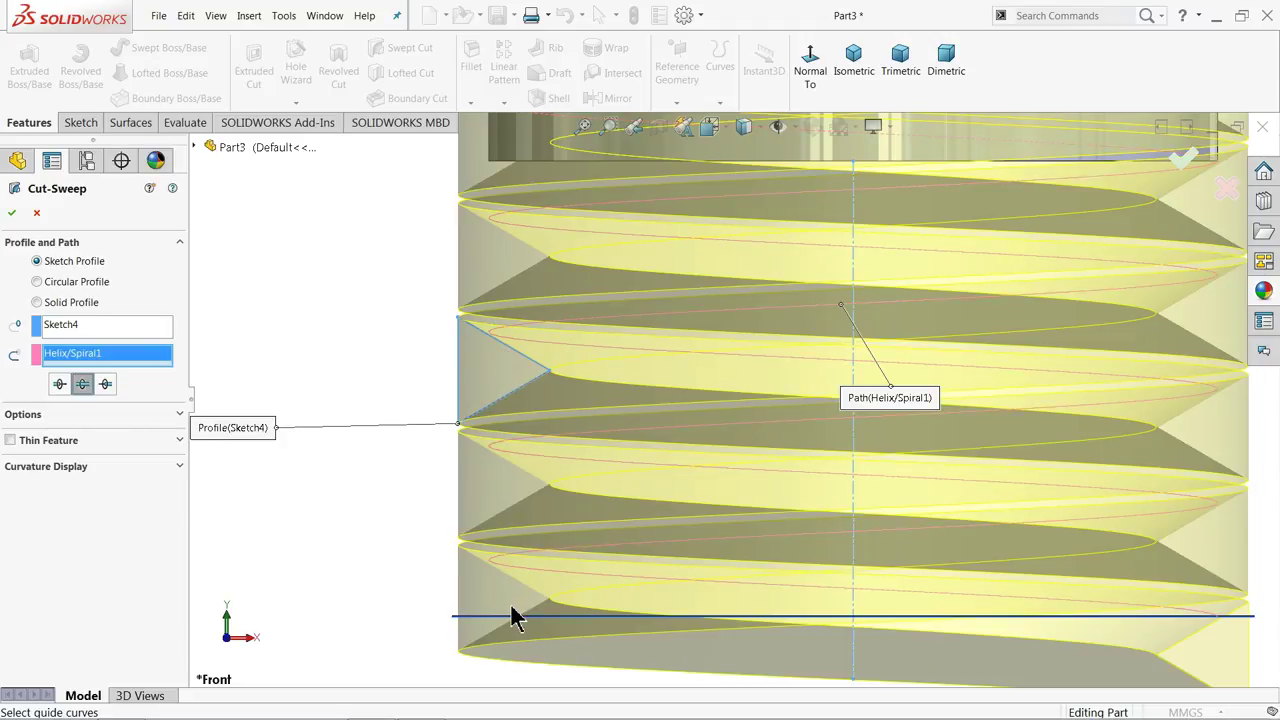
scroll(520, 575, up, 1)
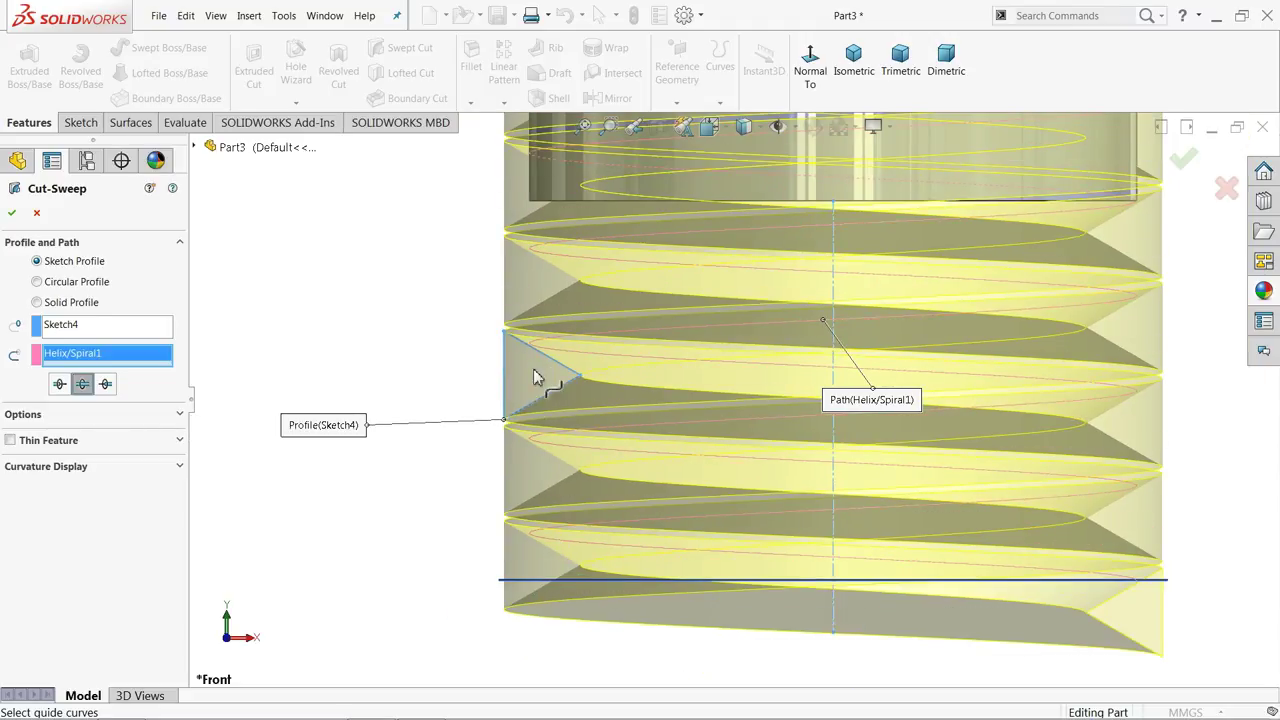
scroll(423, 414, up, 5)
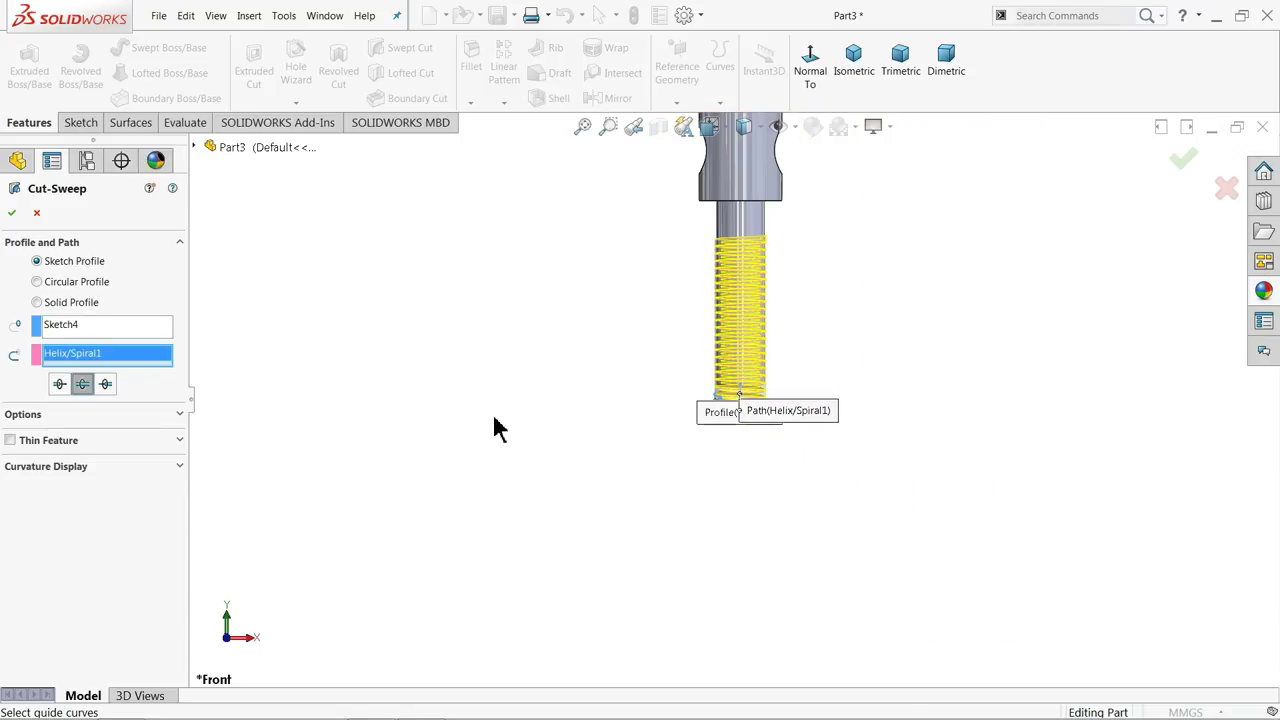
middle_drag(549, 401, 446, 217)
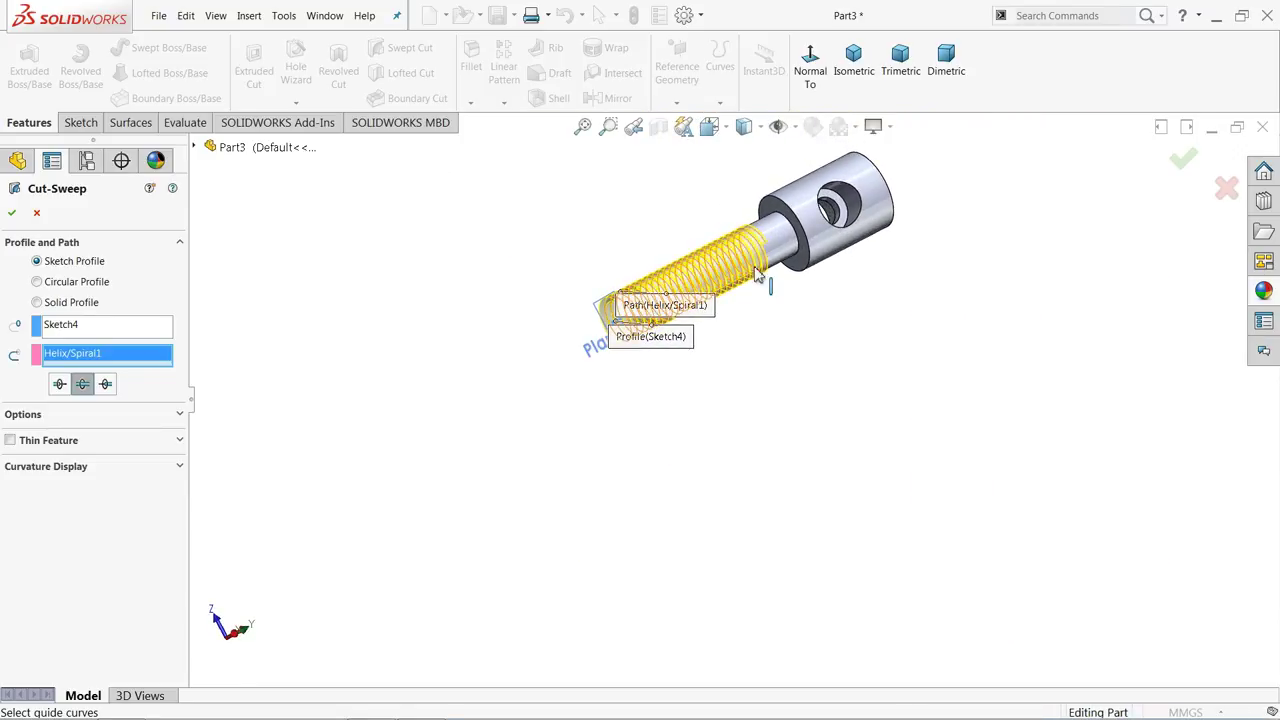
scroll(745, 270, down, 4)
scroll(712, 350, down, 2)
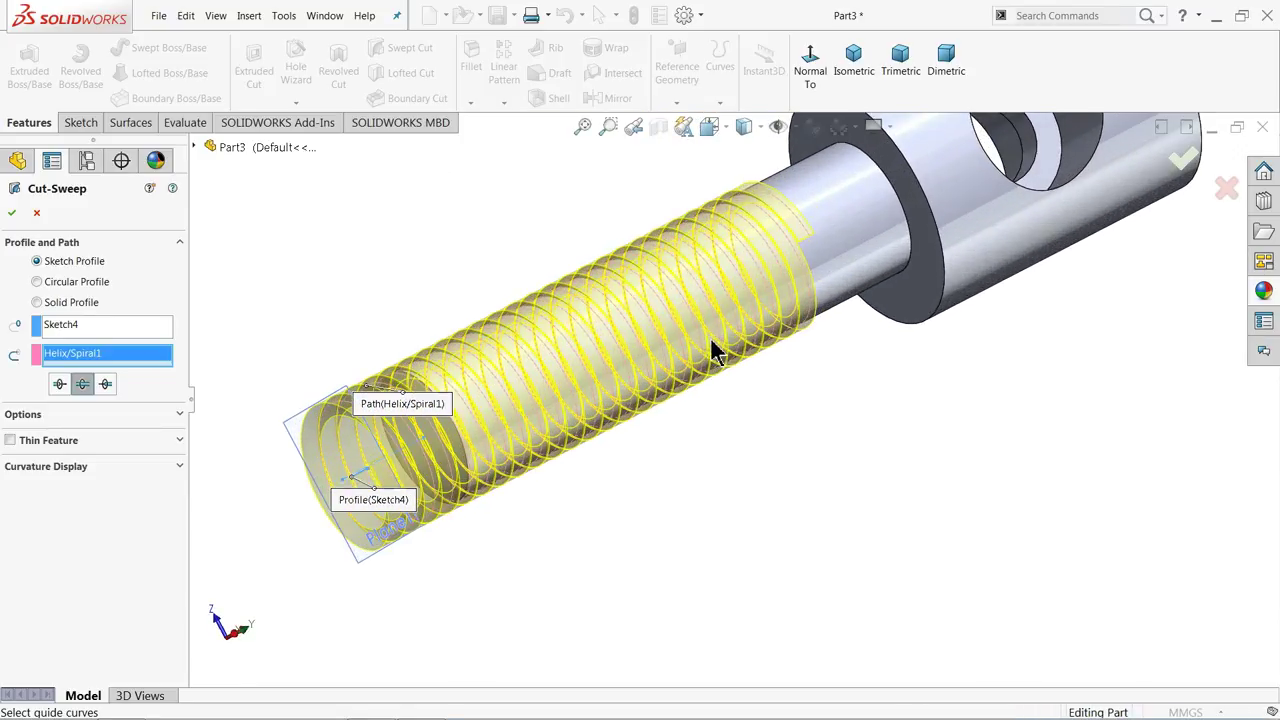
click(13, 213)
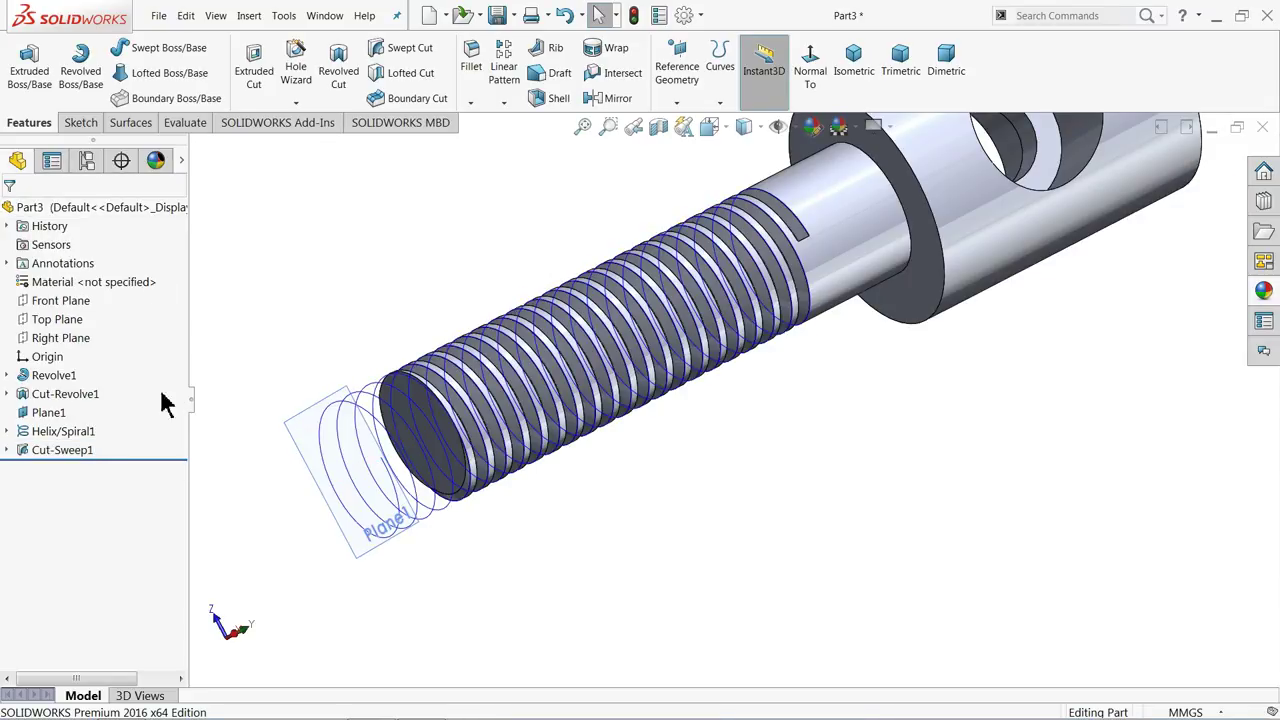
Hide Helix/Spiral1 and Plane1 so only the threaded pin shows
click(30, 432)
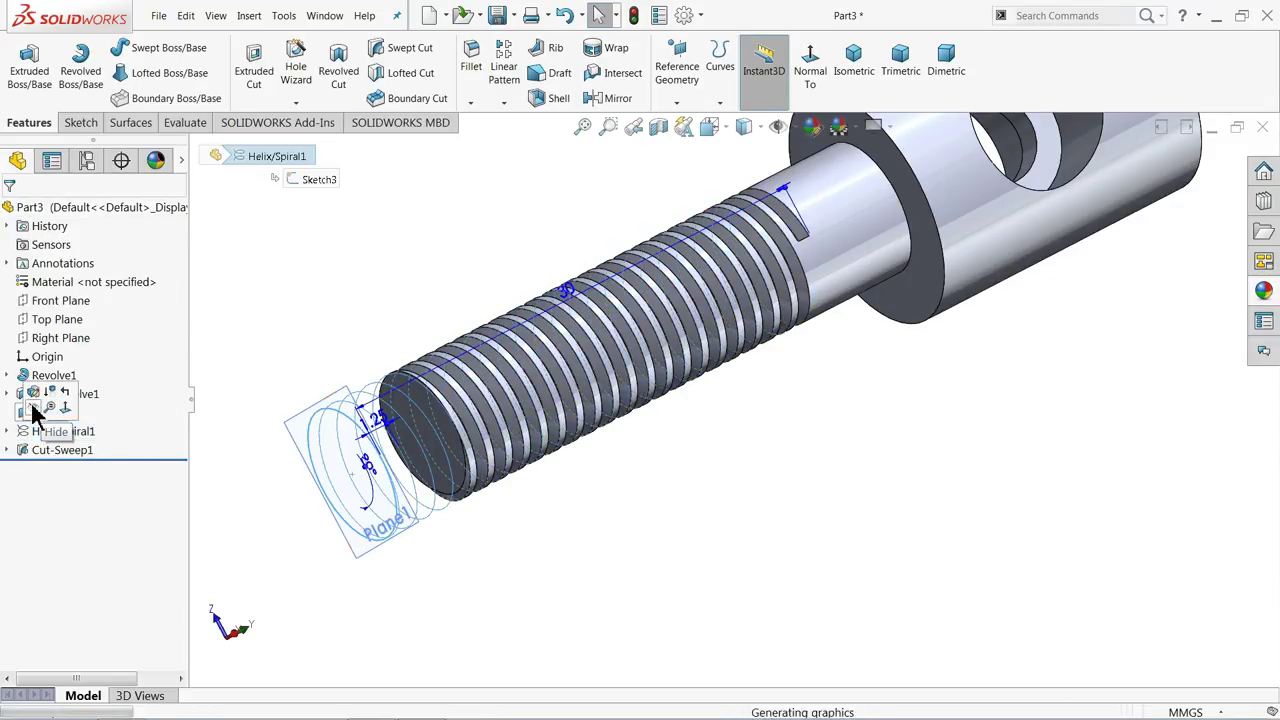
click(33, 415)
click(352, 411)
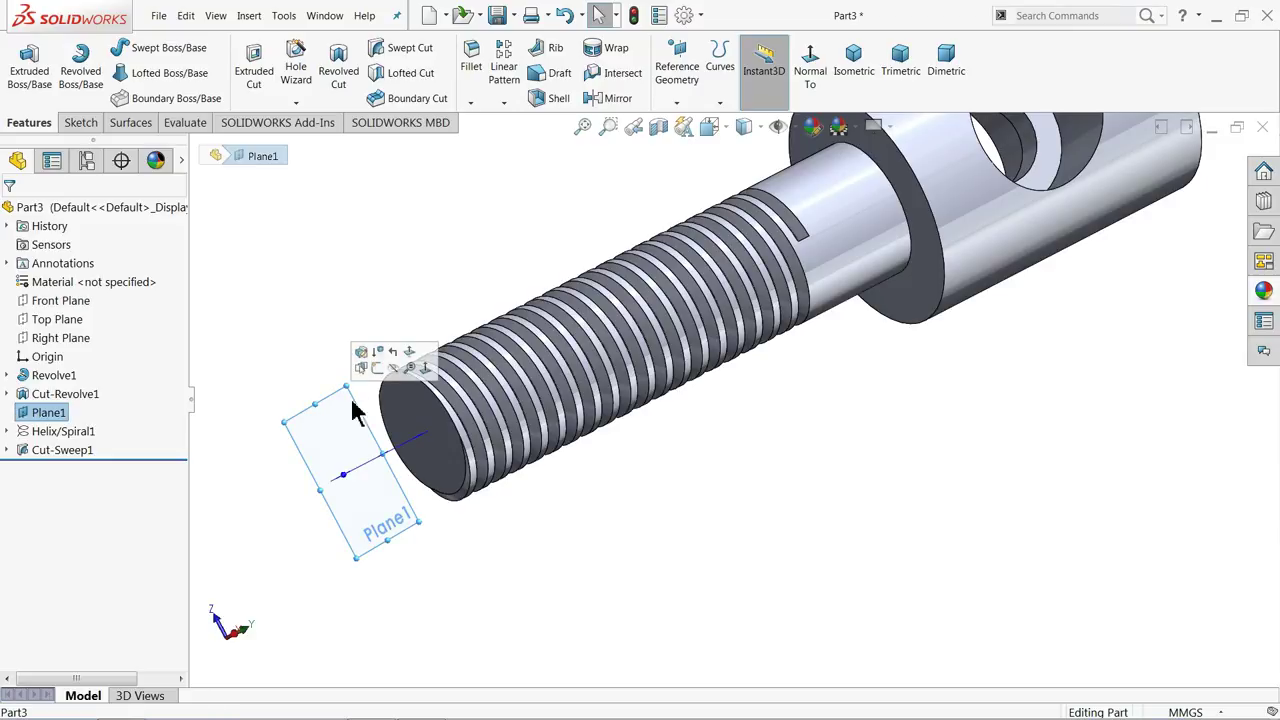
click(393, 367)
middle_drag(614, 194, 644, 287)
scroll(644, 287, up, 3)
scroll(858, 274, down, 3)
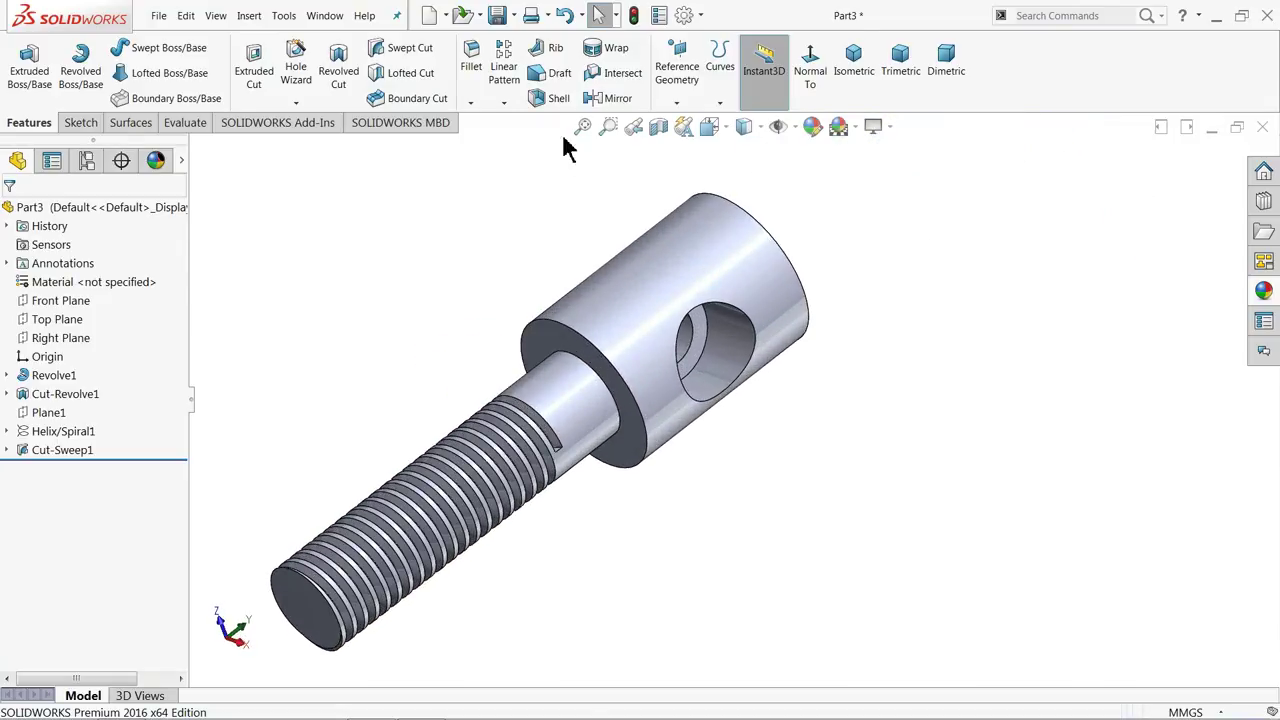
Start a 0.5 mm fillet, then cancel it
click(473, 88)
text(0.5)
key(Return)
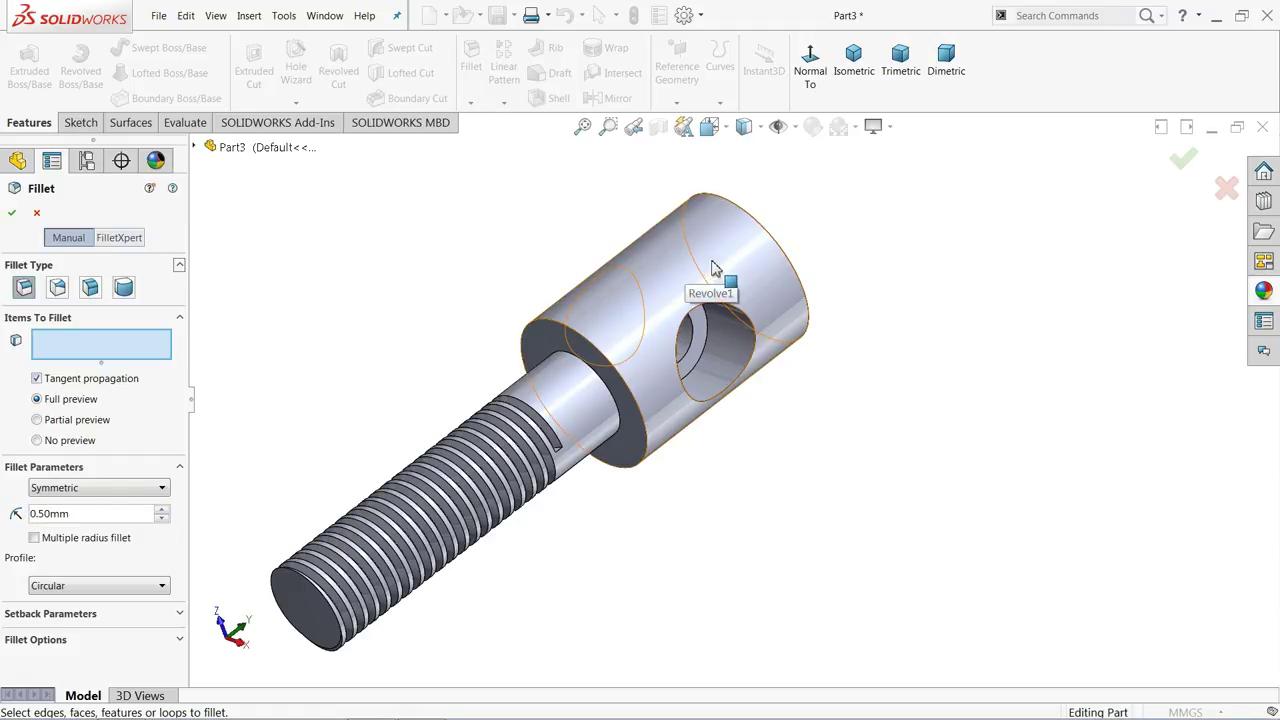
middle_drag(651, 264, 541, 308)
middle_drag(585, 300, 600, 266)
click(36, 212)
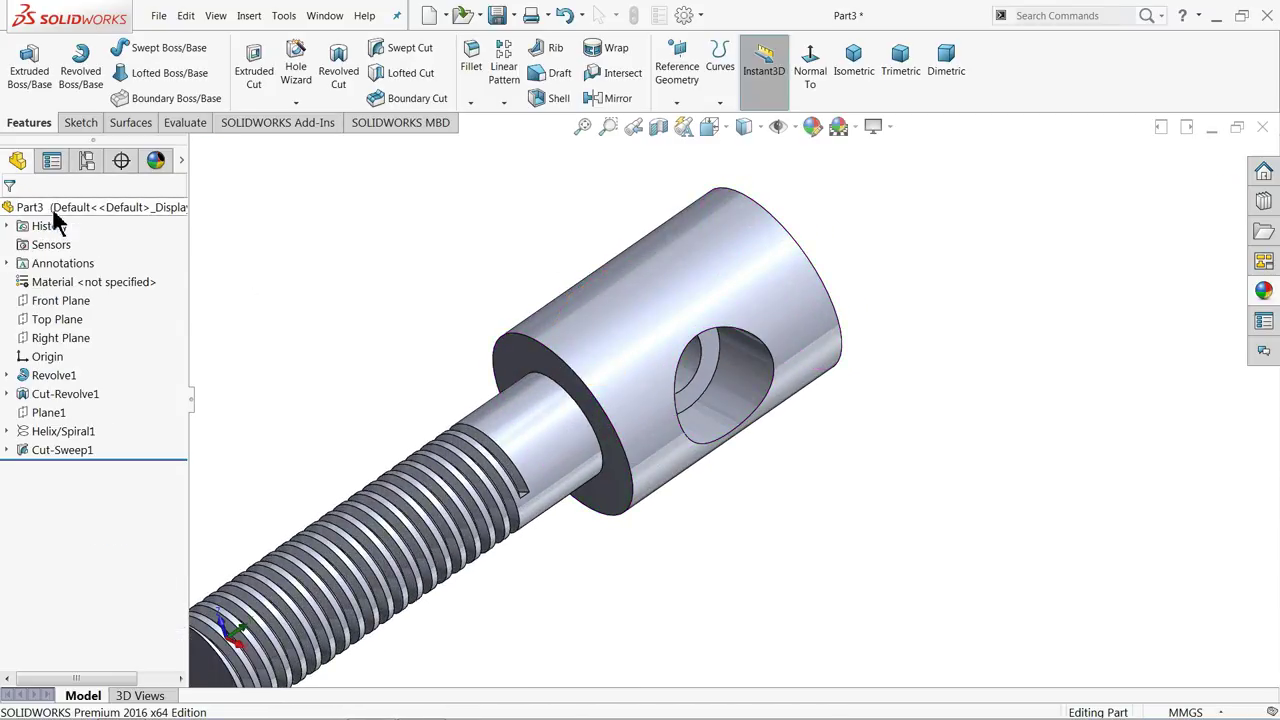
Chamfer the large cylinder's outer end edge at 1 mm, 40°
click(478, 105)
click(492, 141)
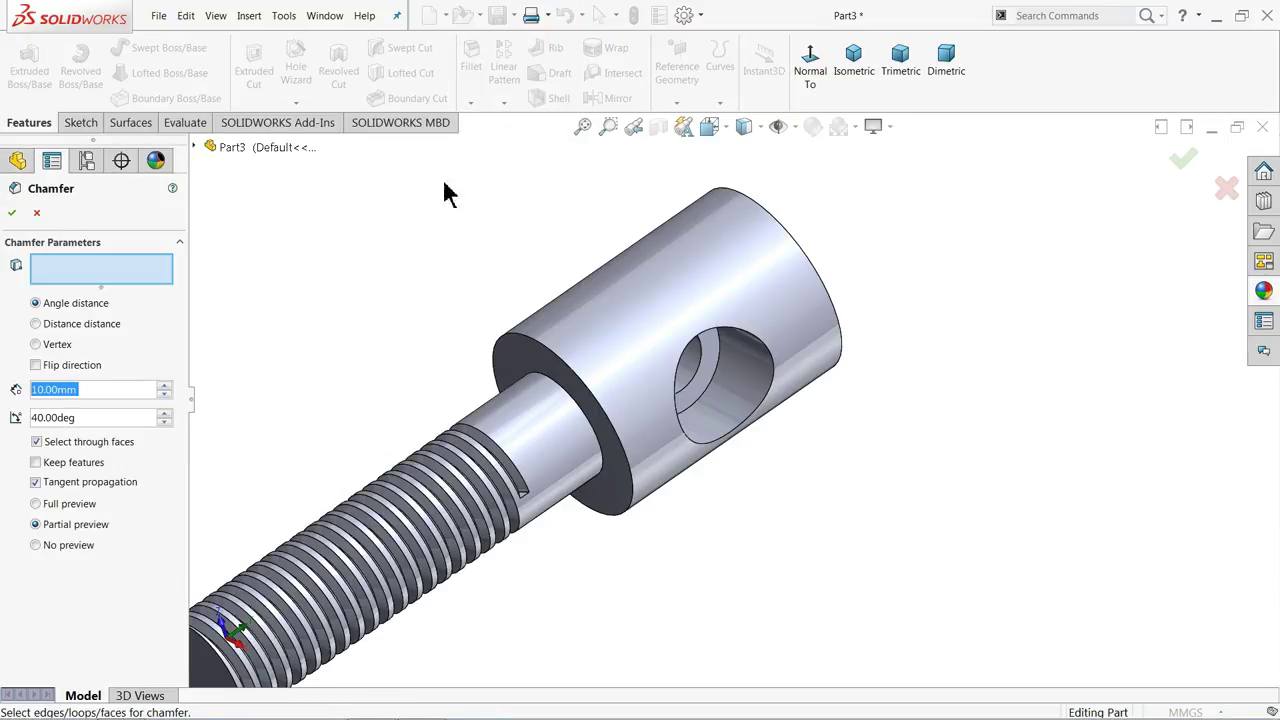
text(1)
key(Return)
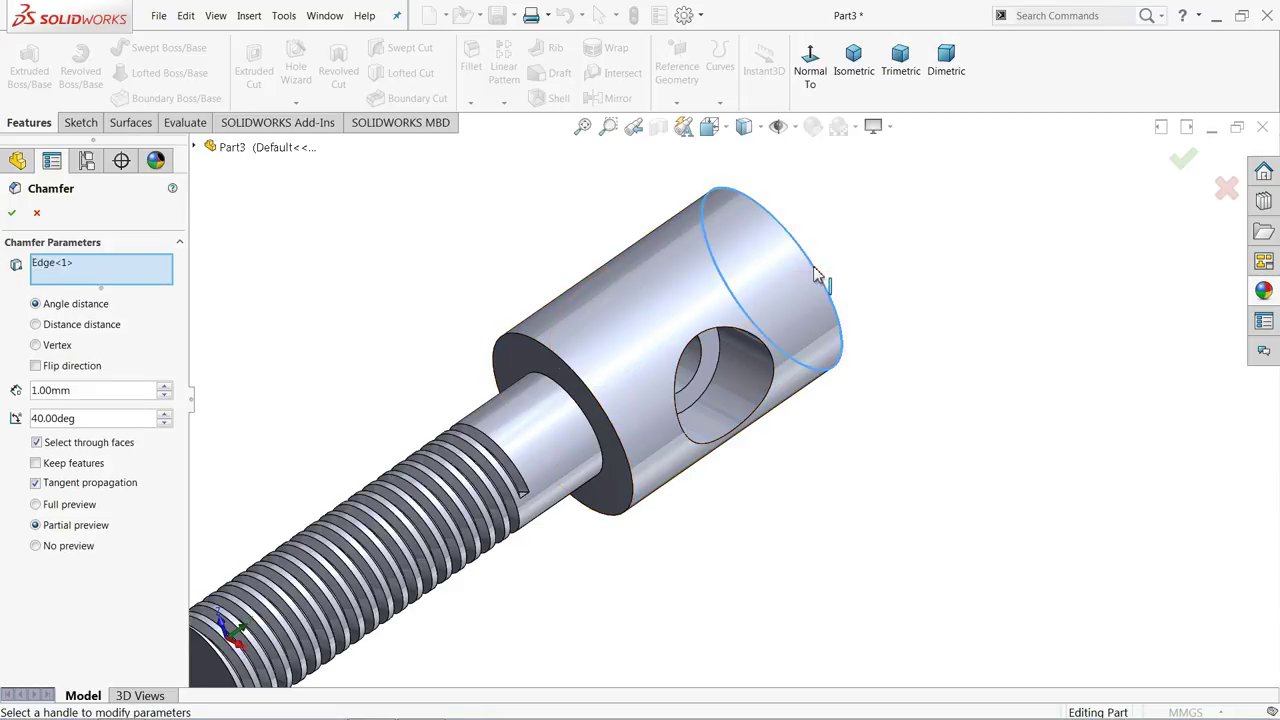
click(812, 278)
click(13, 213)
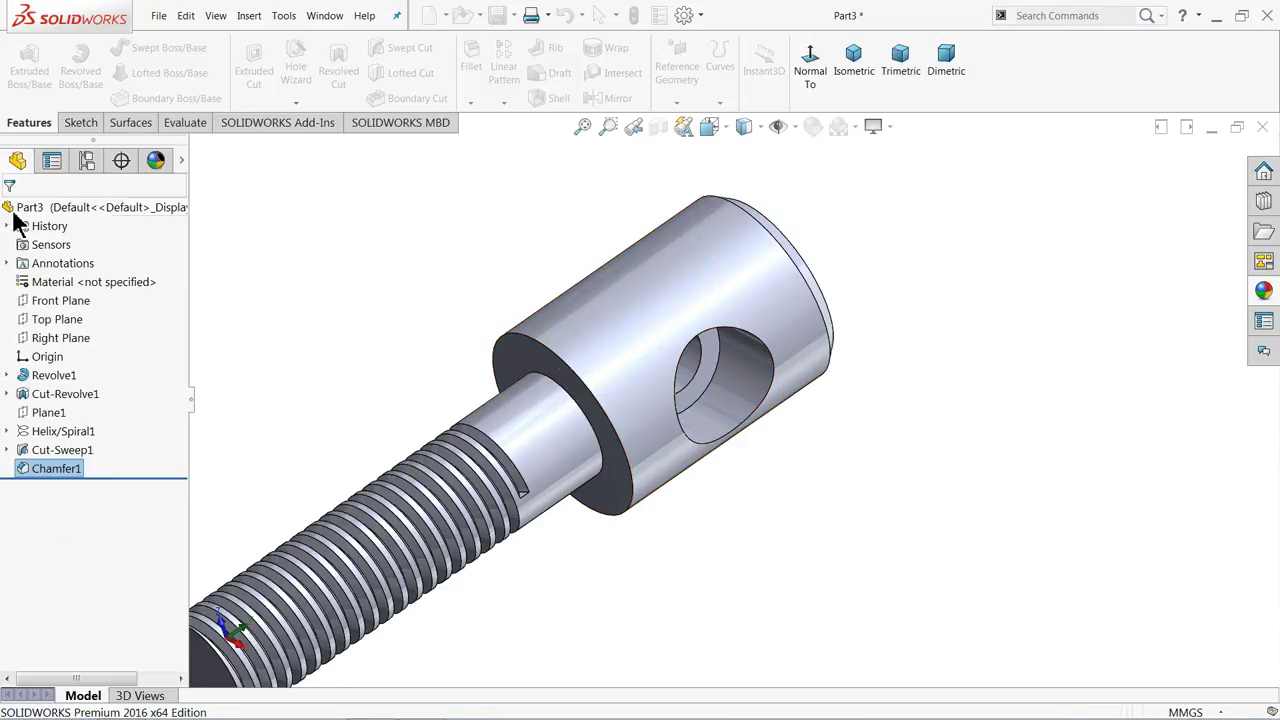
middle_drag(389, 283, 543, 220)
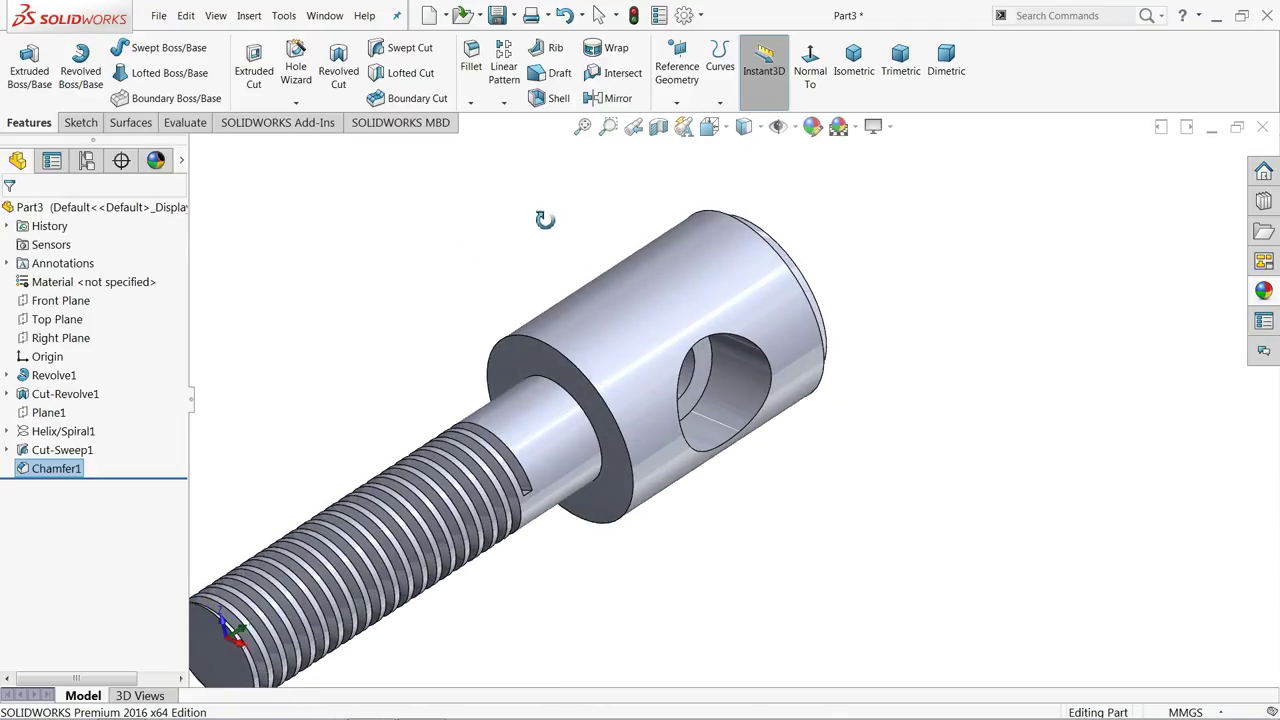
Fillet the large cylinder's face edges, including the cross-hole rims, at 0.5 mm
click(477, 88)
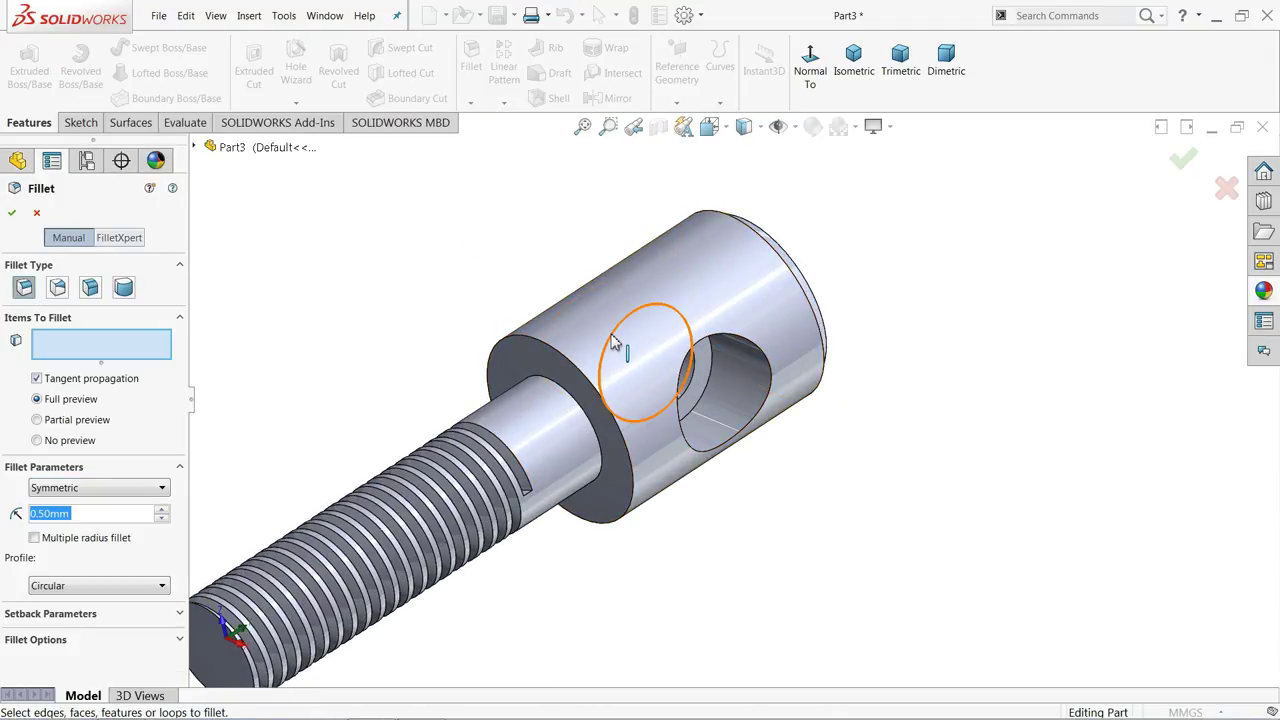
click(669, 290)
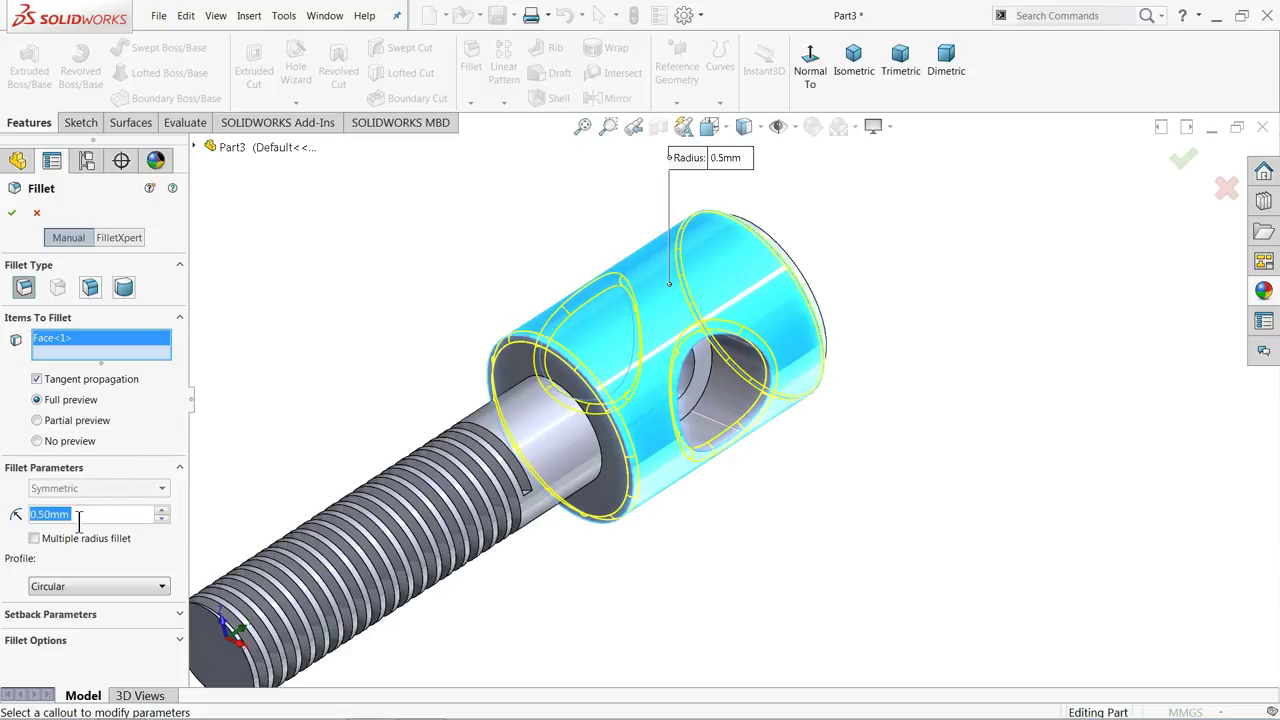
middle_drag(390, 330, 406, 364)
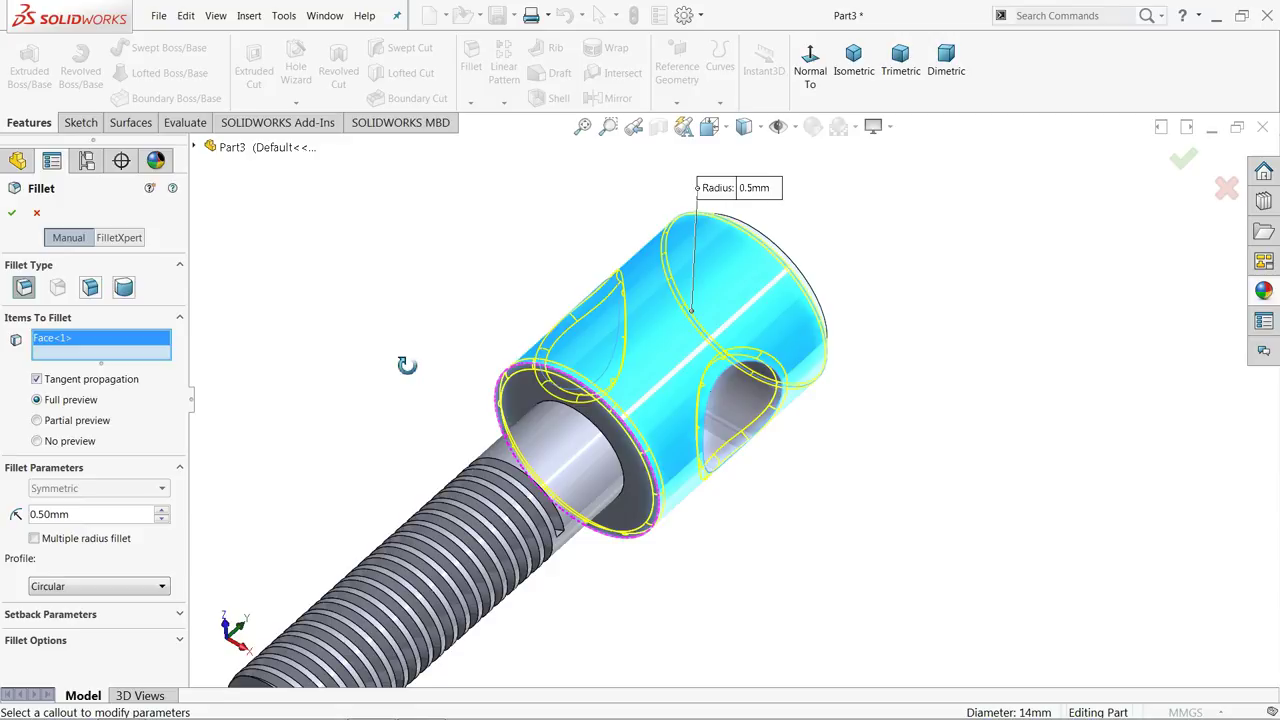
click(13, 214)
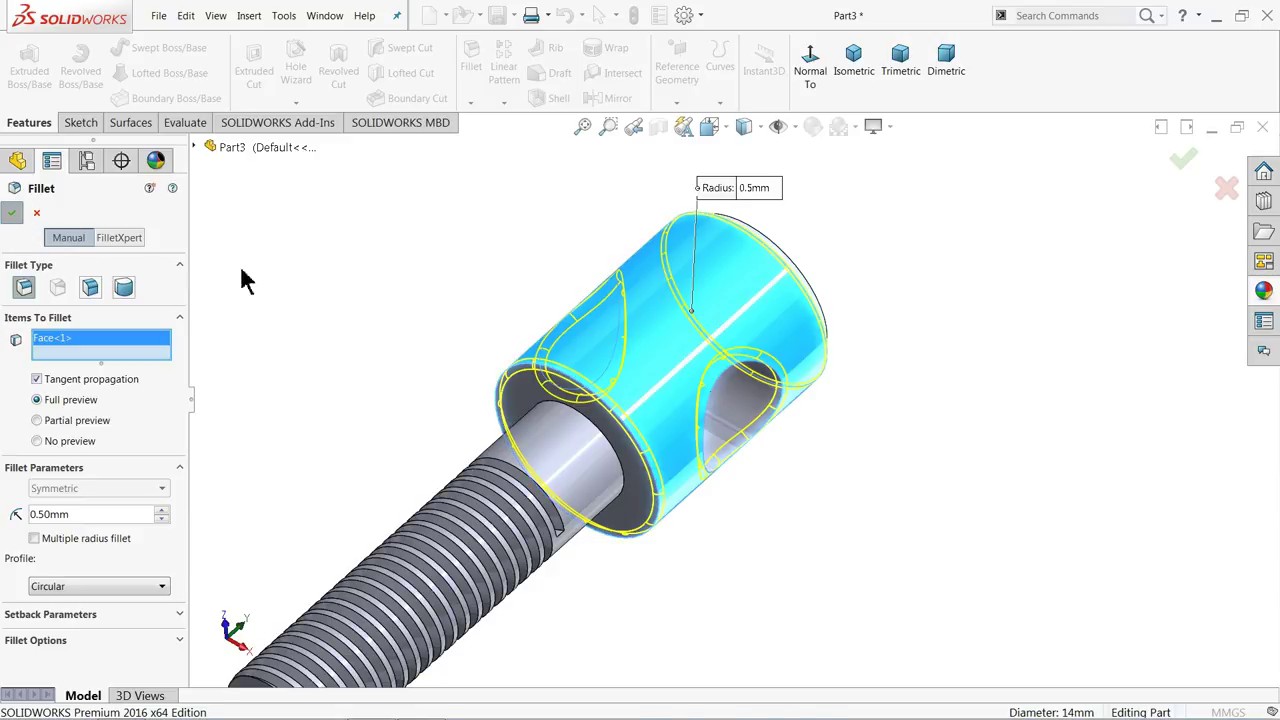
middle_drag(397, 294, 374, 306)
scroll(640, 474, up, 2)
scroll(672, 368, down, 3)
middle_drag(673, 370, 712, 452)
middle_drag(657, 408, 657, 368)
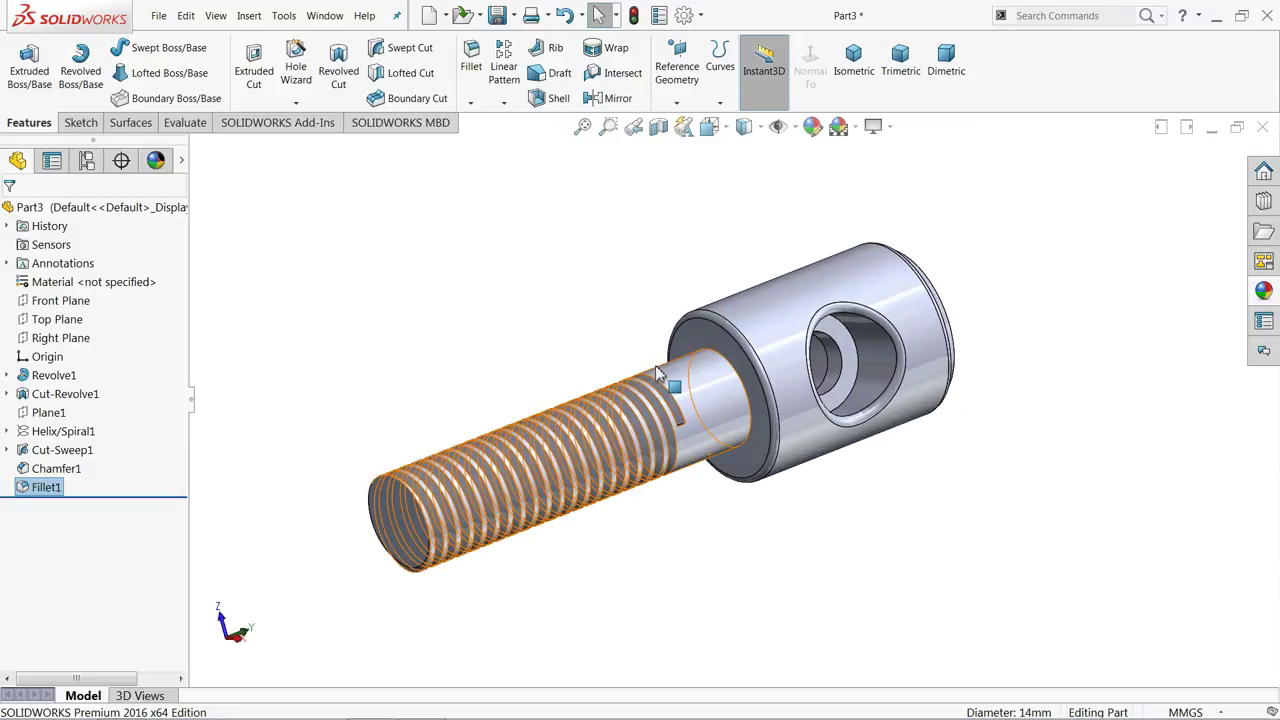
middle_drag(657, 372, 586, 336)
click(563, 299)
Apply satin finish aluminum to Part3, after first trying satin finish chrome
click(143, 207)
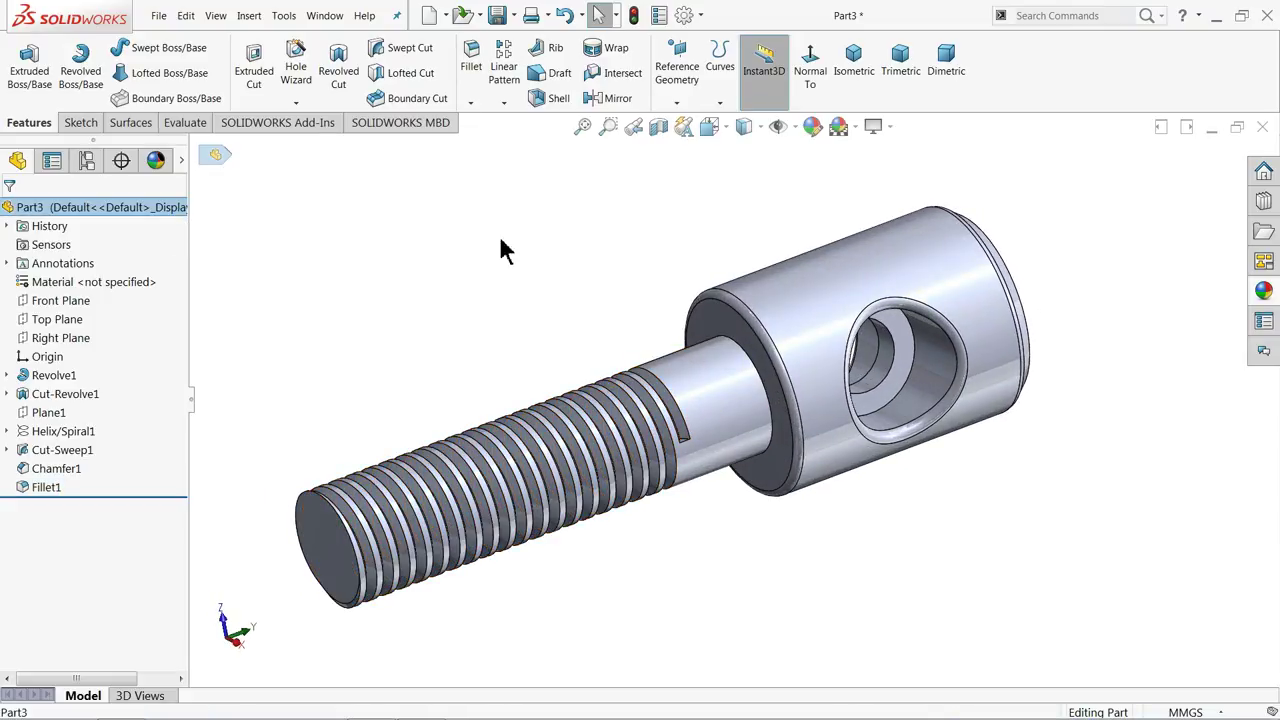
click(1266, 290)
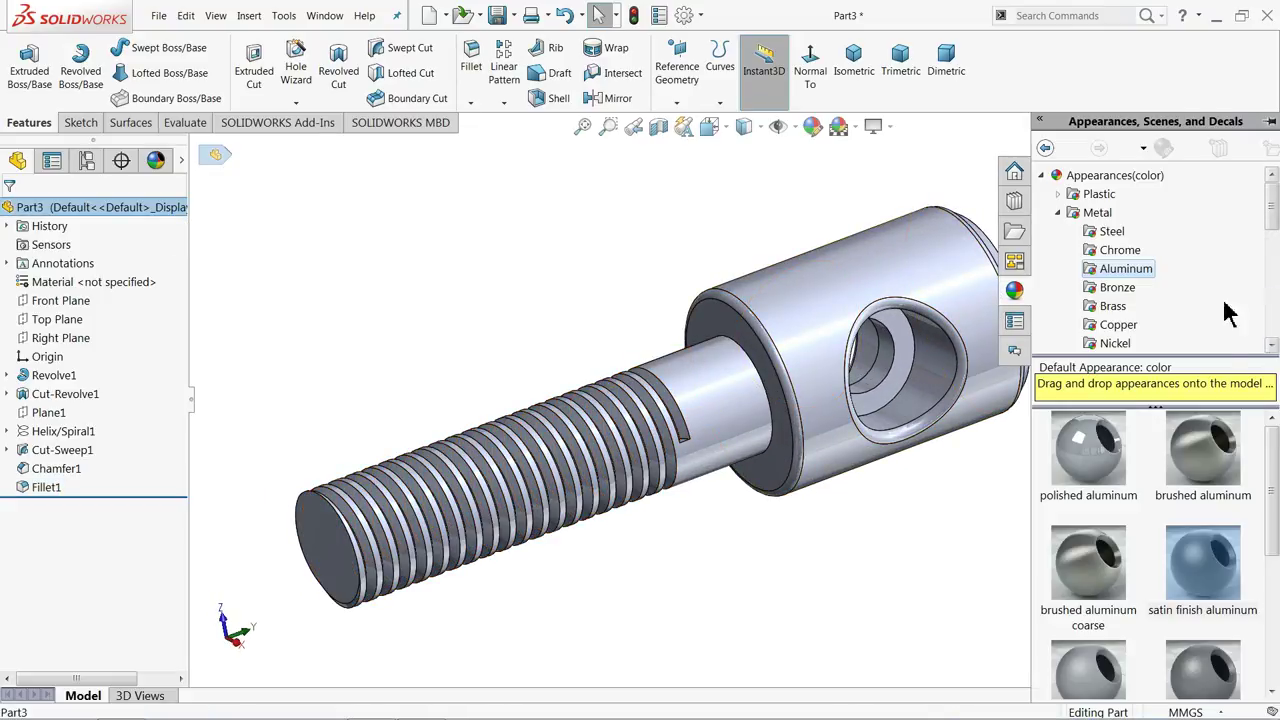
click(1111, 233)
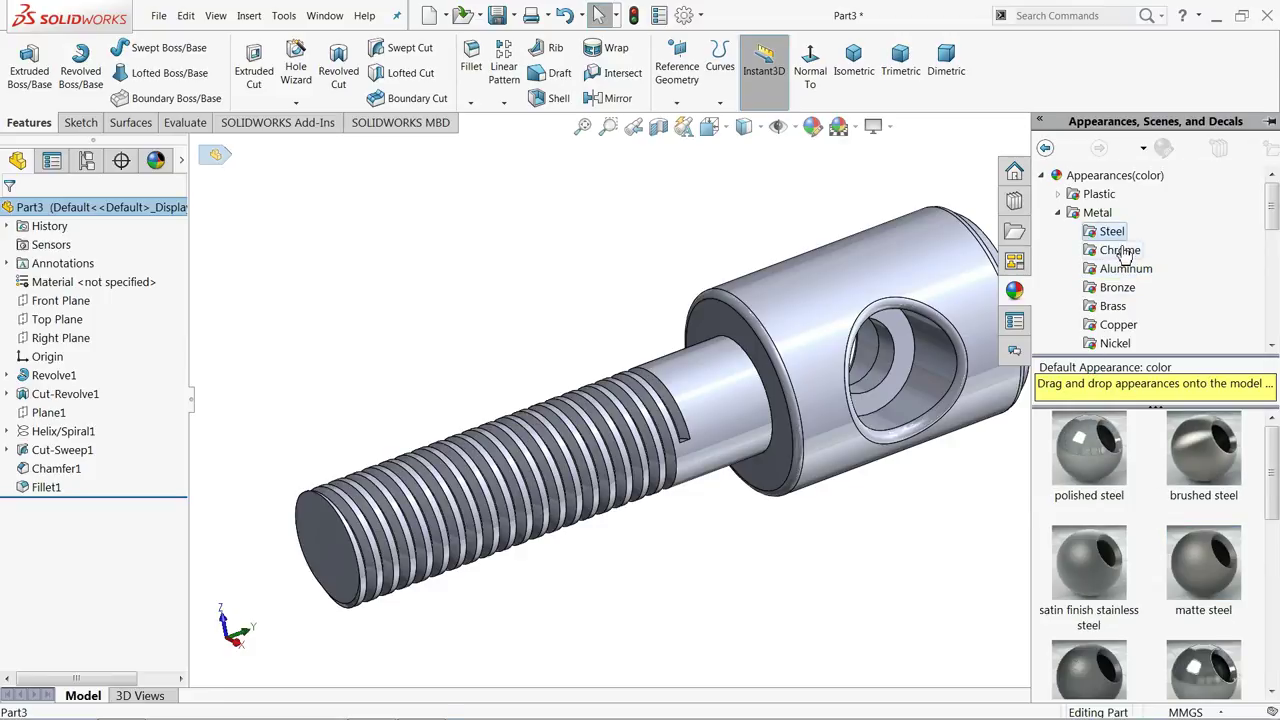
click(1122, 252)
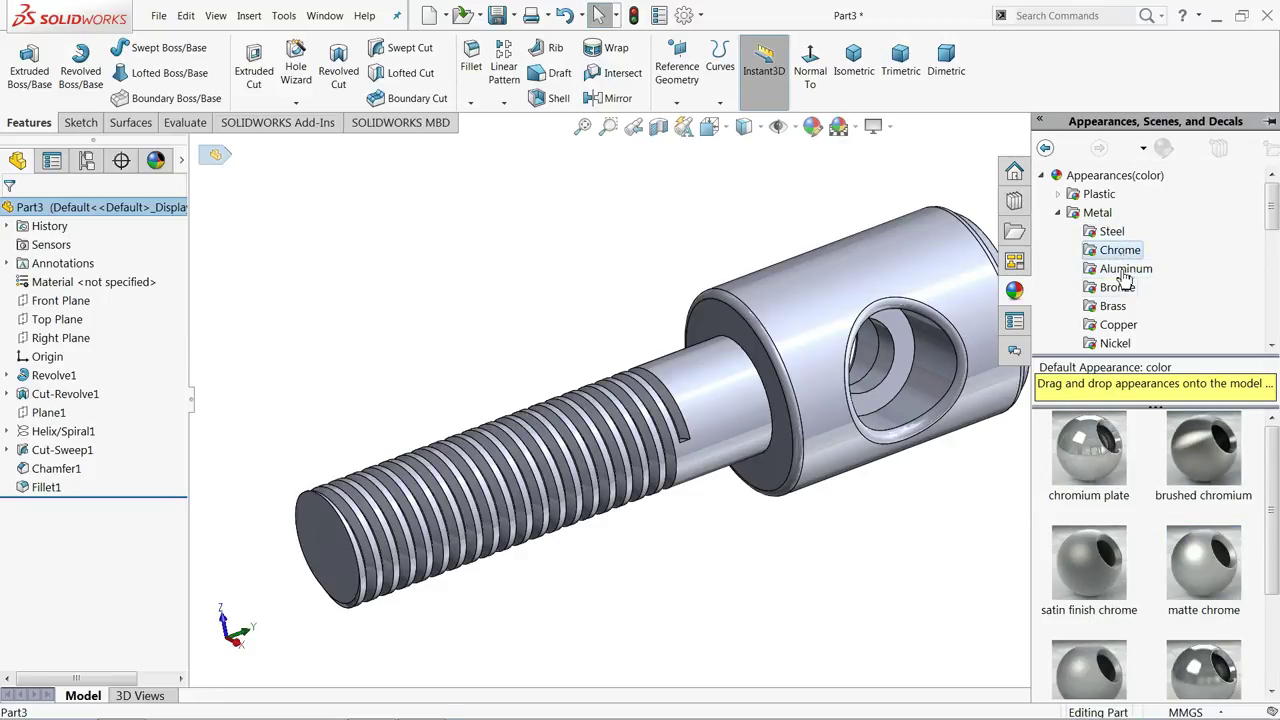
double_click(1089, 562)
middle_drag(965, 505, 925, 490)
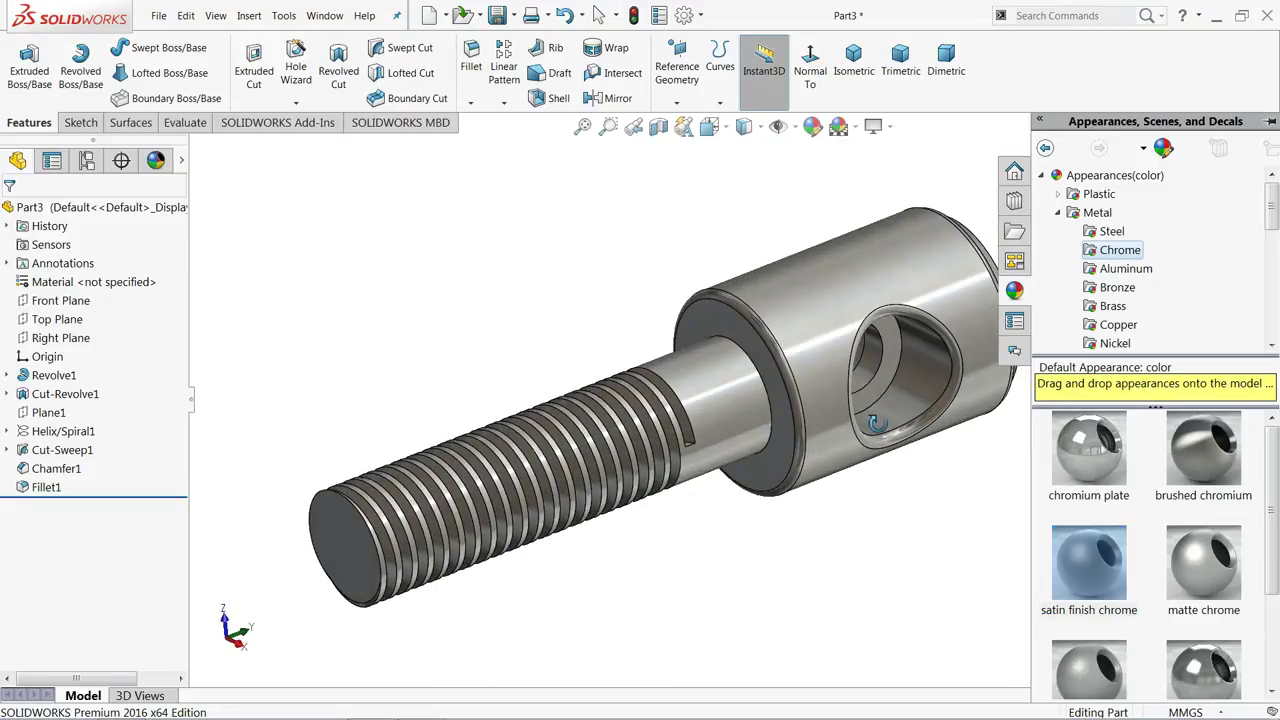
click(1125, 270)
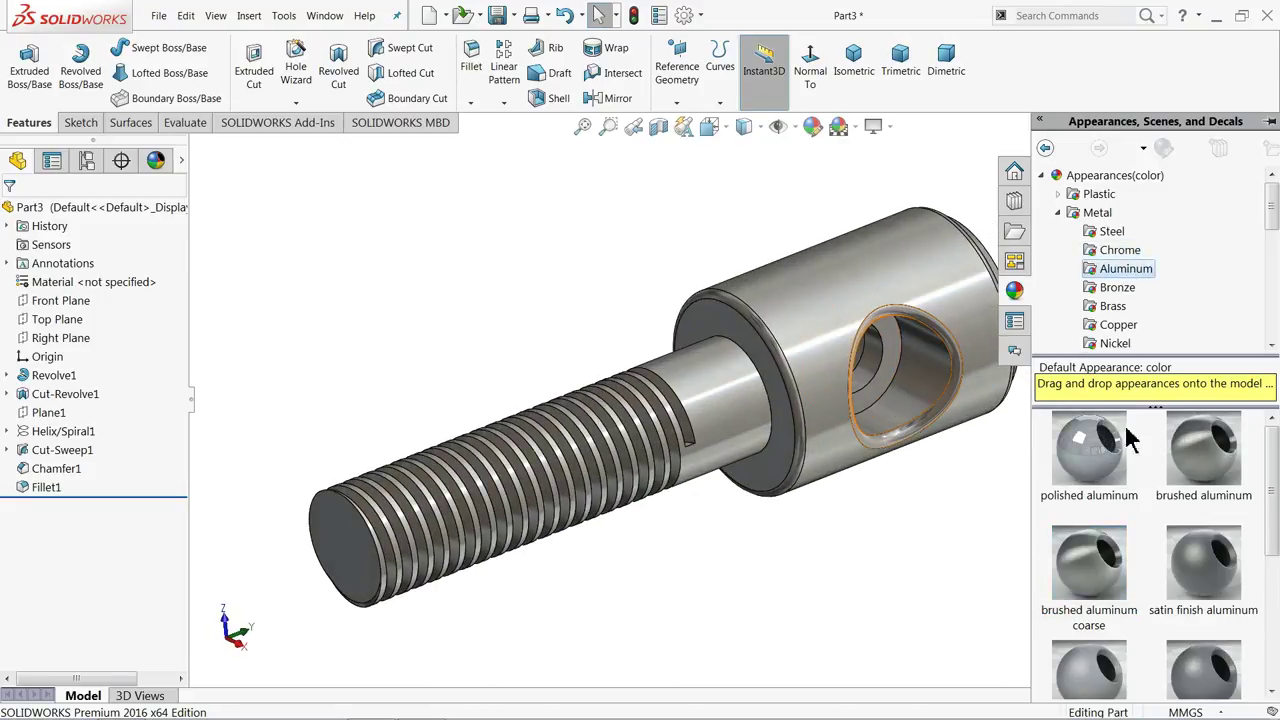
double_click(1208, 583)
Close the appearances library and begin saving the part, typing a name starting '12.'
scroll(873, 432, down, 2)
middle_drag(873, 432, 700, 245)
scroll(620, 230, up, 3)
click(548, 215)
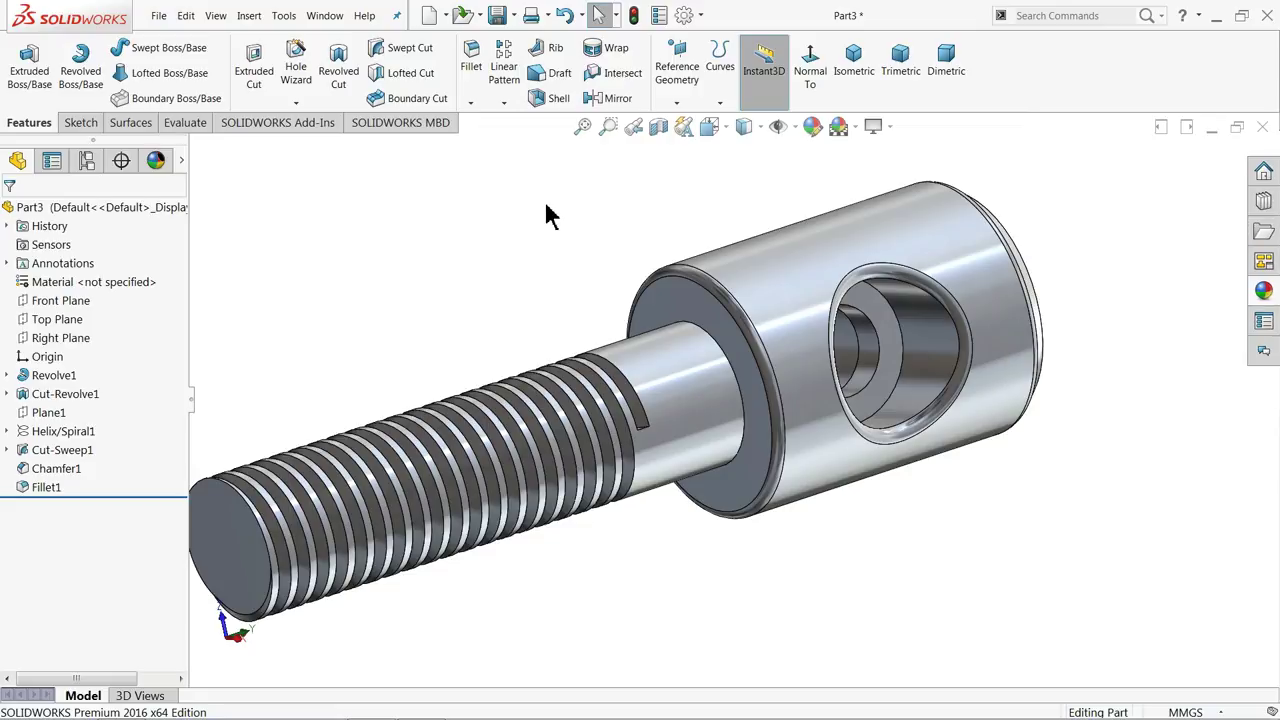
click(496, 16)
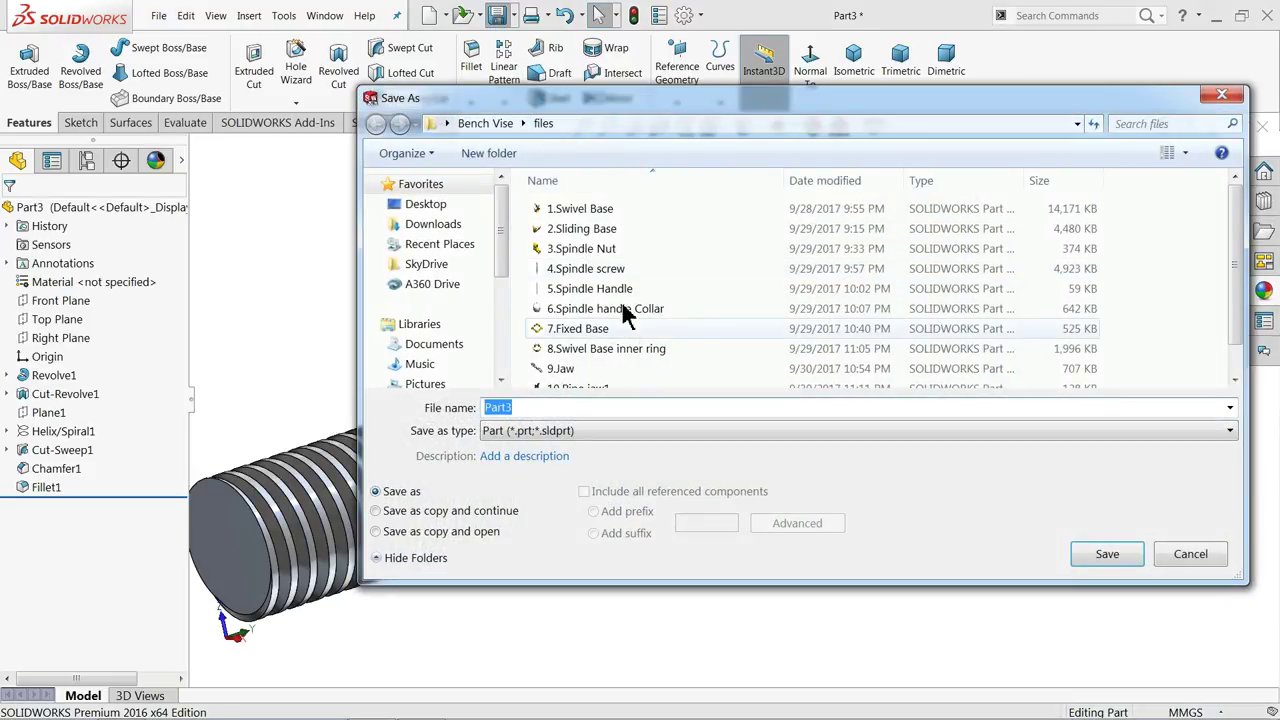
text(12.Swivel lock Screw)
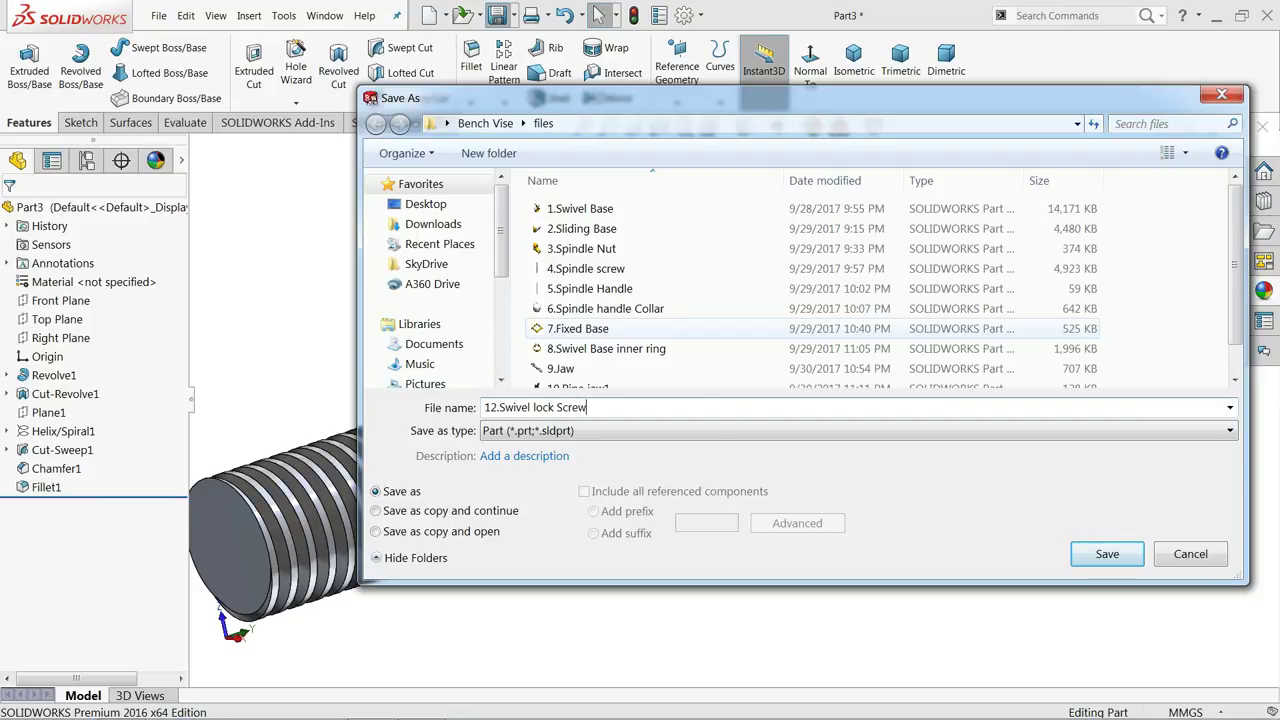
Save the threaded part as 12.Swivel lock Screw and orbit it to inspect the result
click(1107, 556)
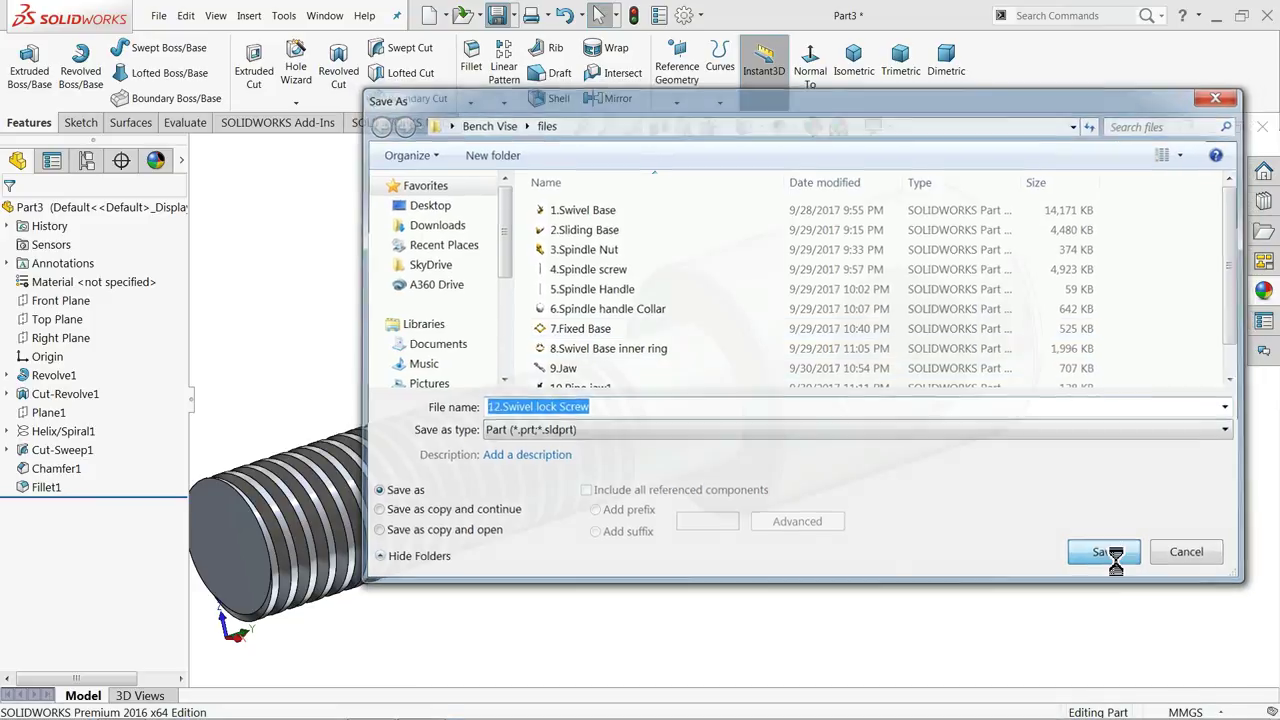
middle_drag(781, 430, 676, 433)
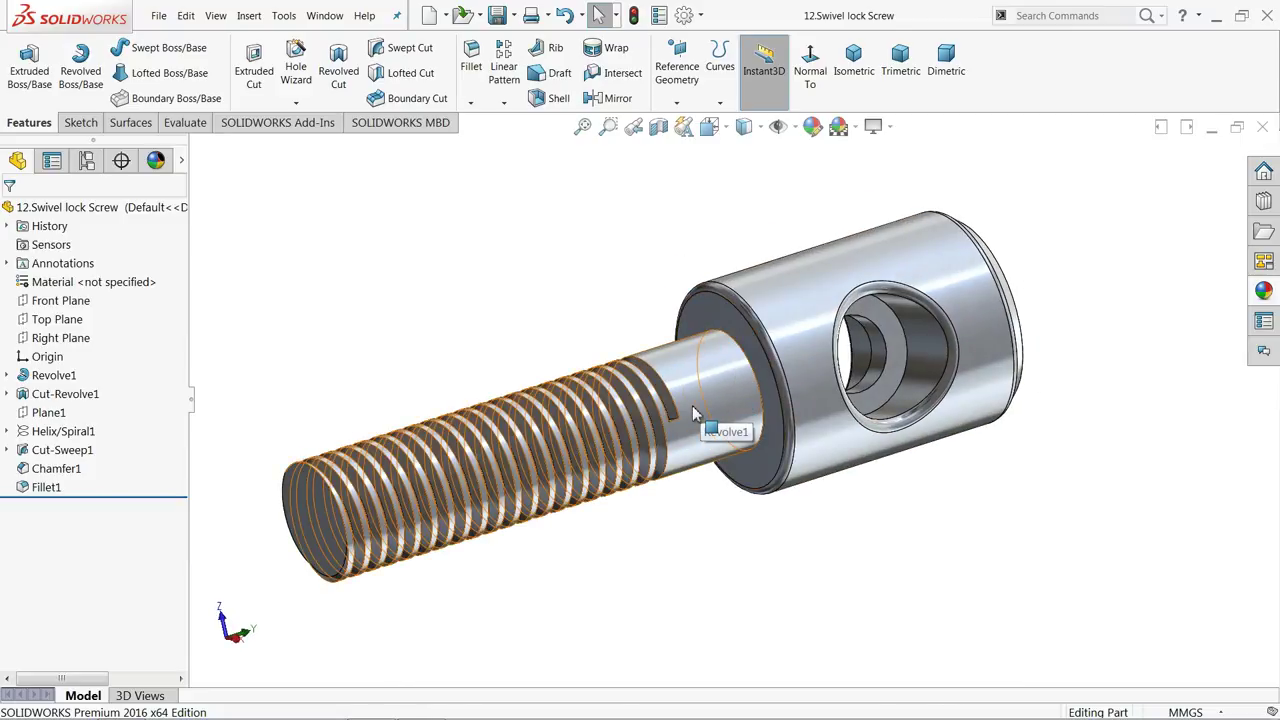
middle_drag(789, 334, 640, 305)
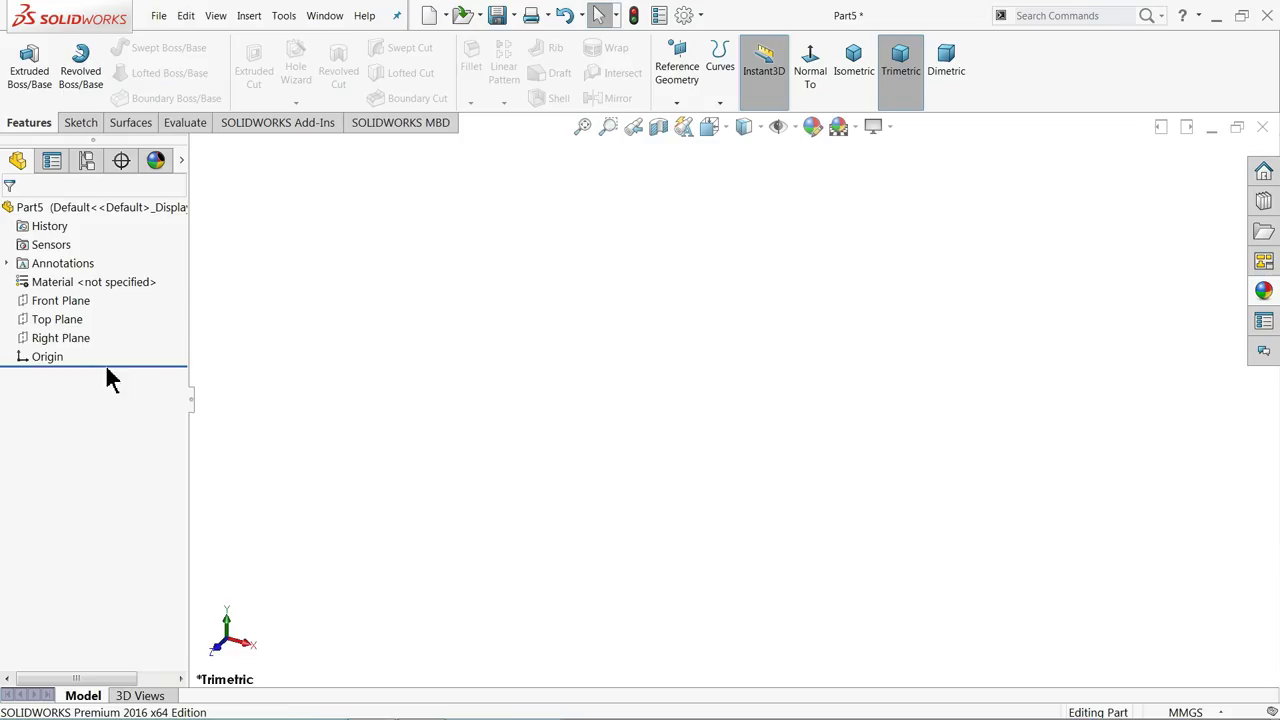
Sketch a rectangle on the Front Plane, centred on the origin with a Midpoint relation
click(30, 302)
click(30, 284)
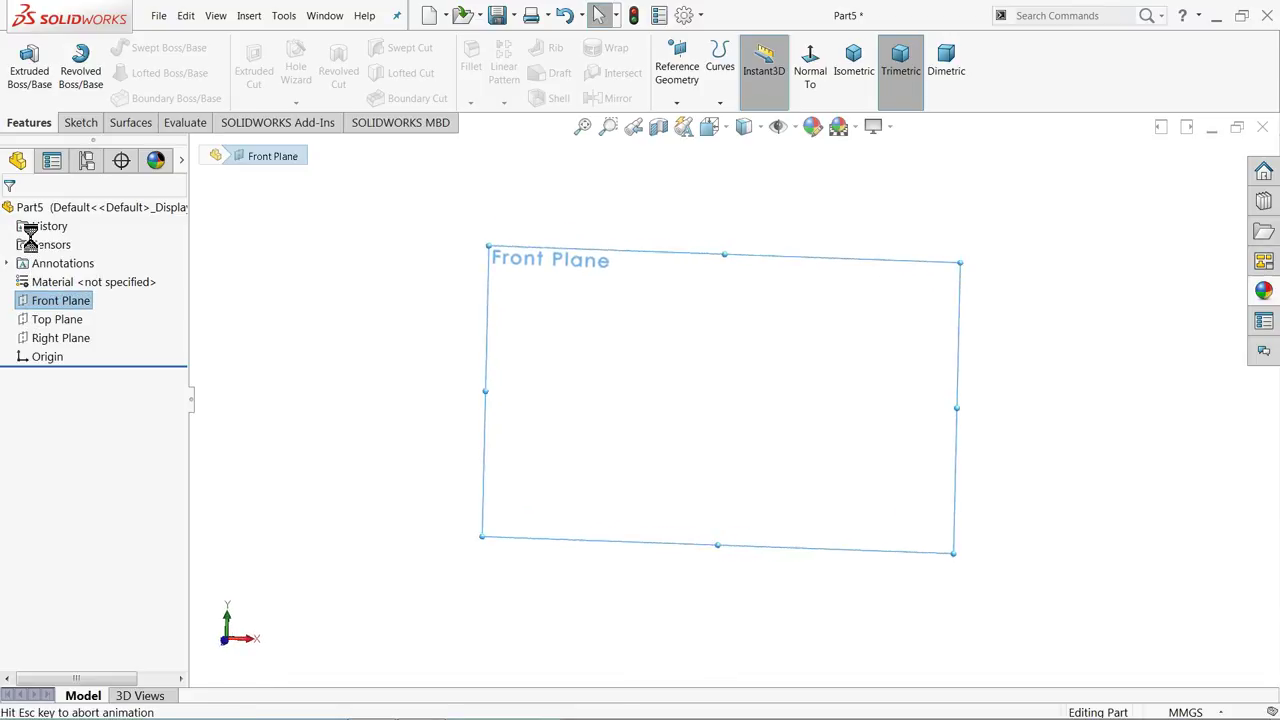
click(110, 78)
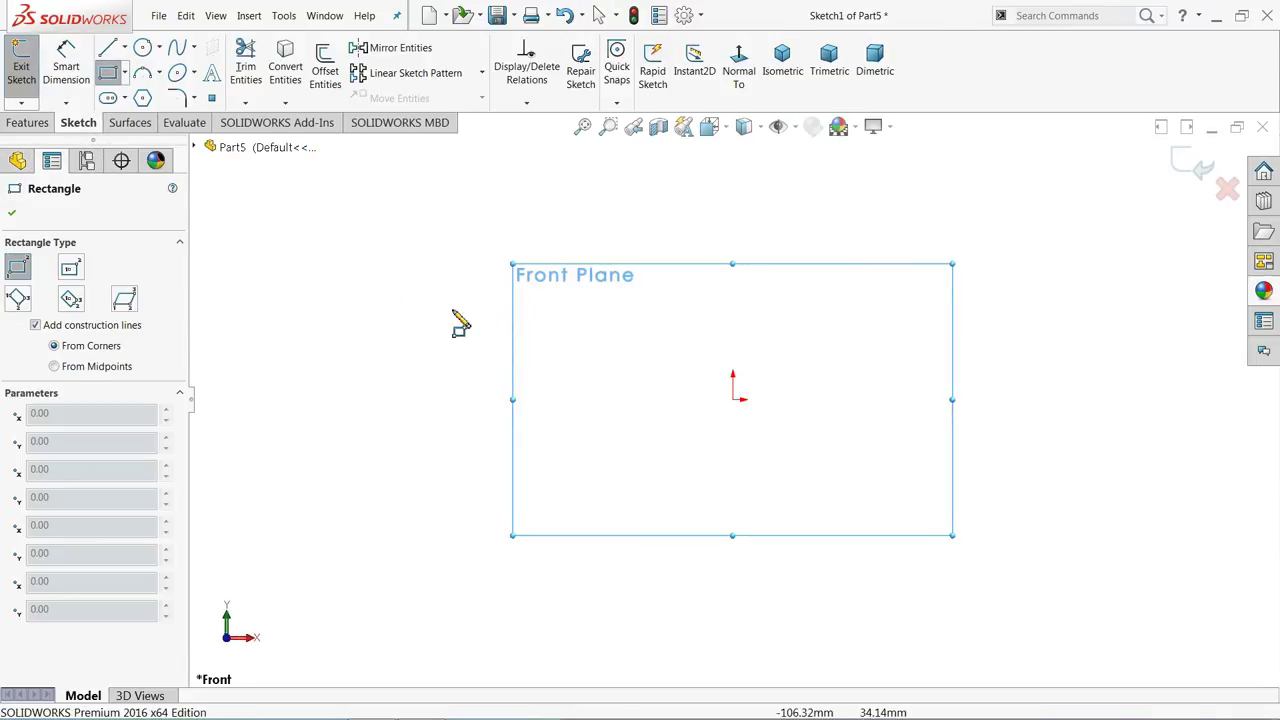
click(552, 314)
click(1093, 360)
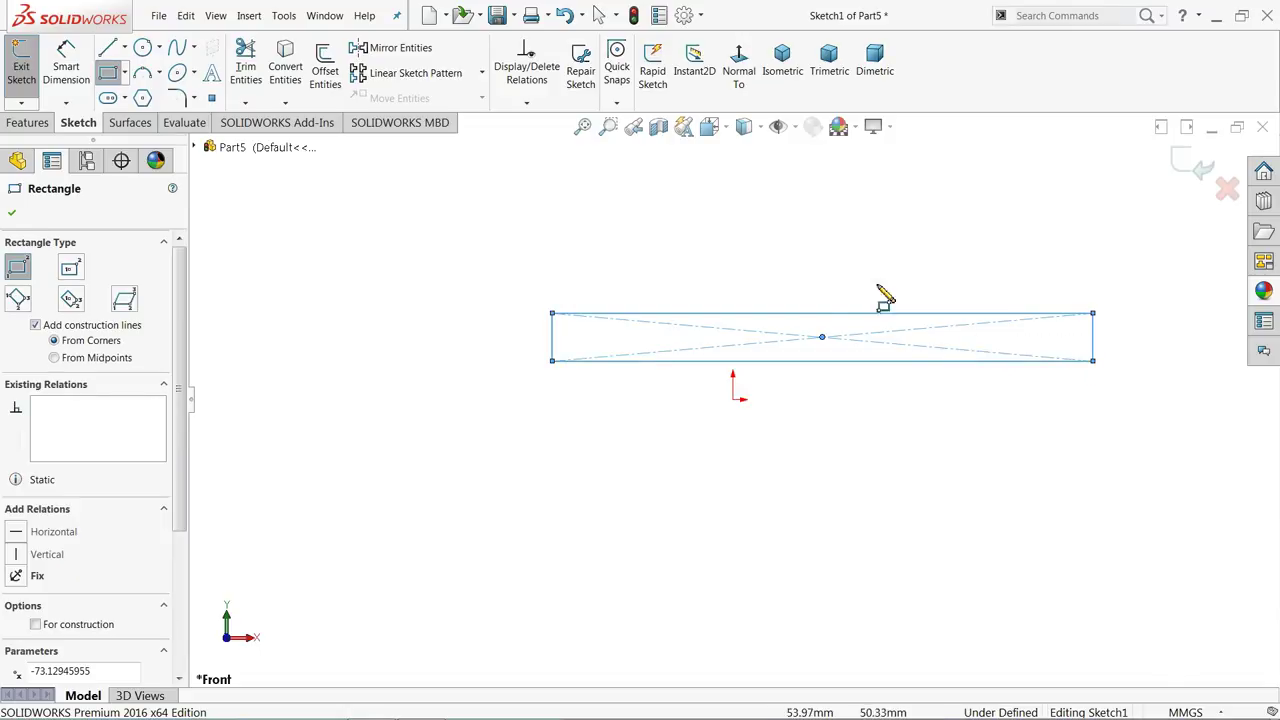
right_click(880, 285)
click(885, 246)
scroll(840, 360, down, 3)
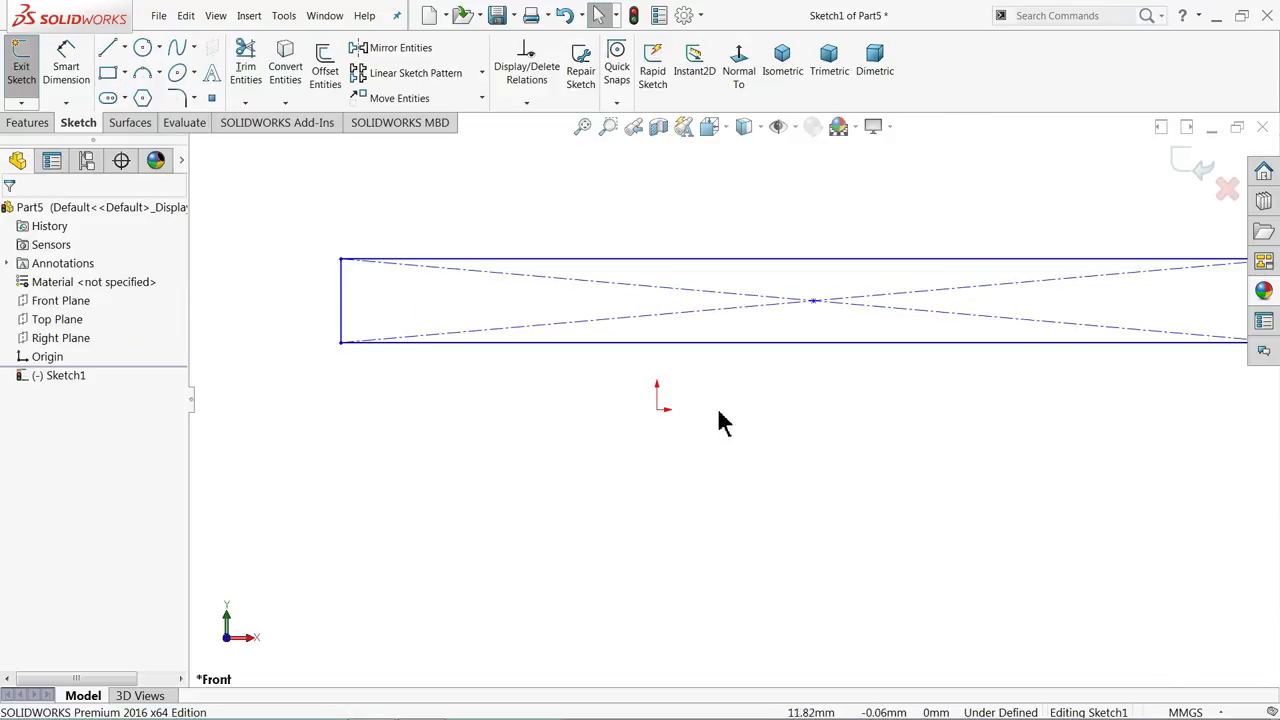
click(658, 411)
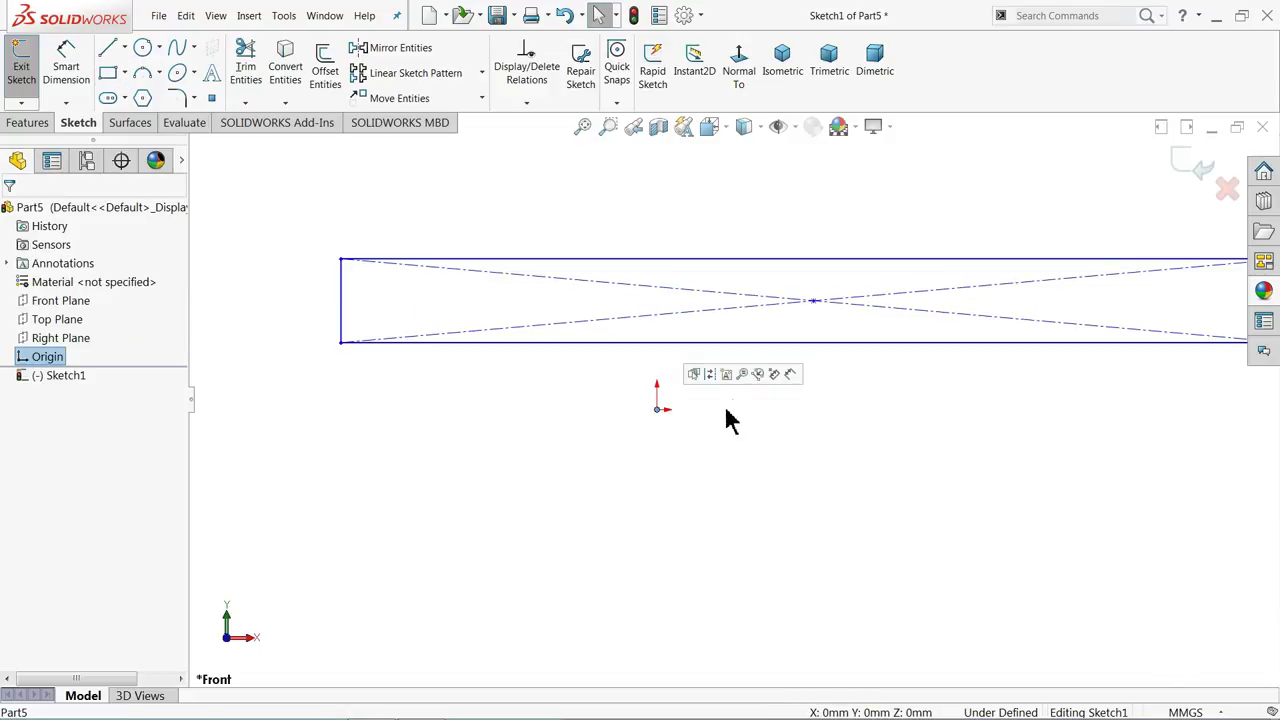
ctrl+click(786, 342)
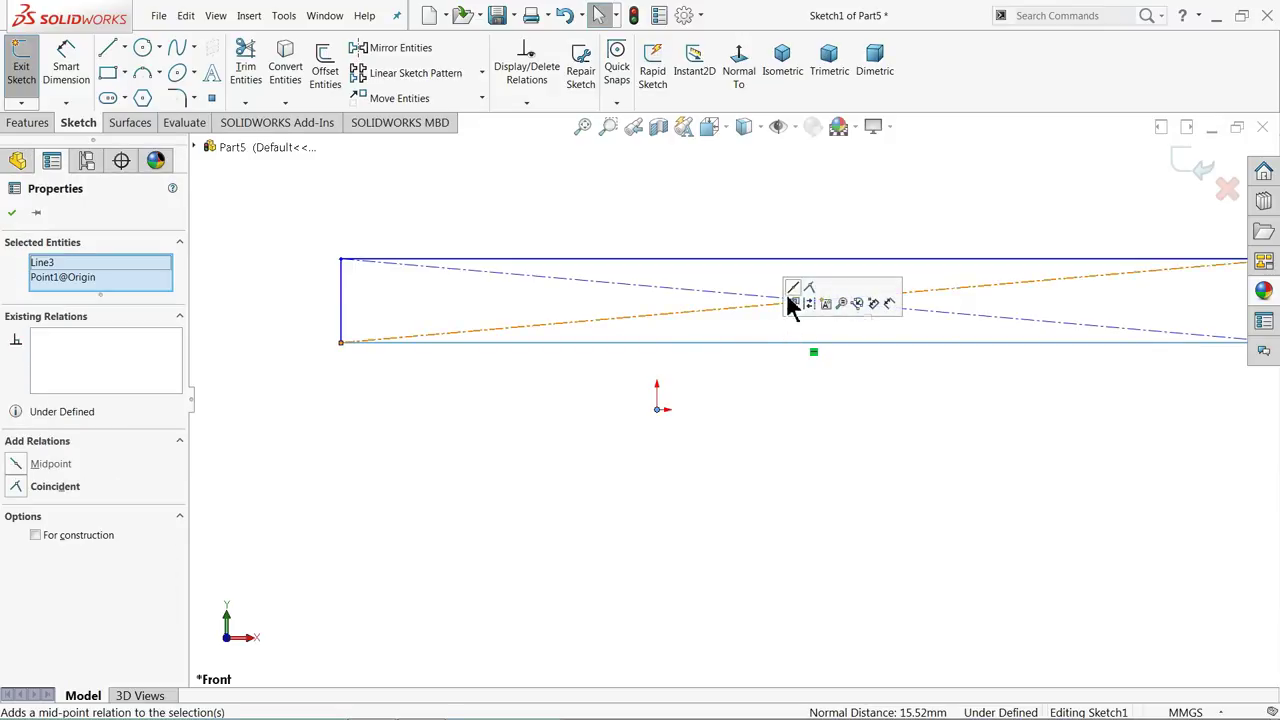
click(792, 303)
click(678, 280)
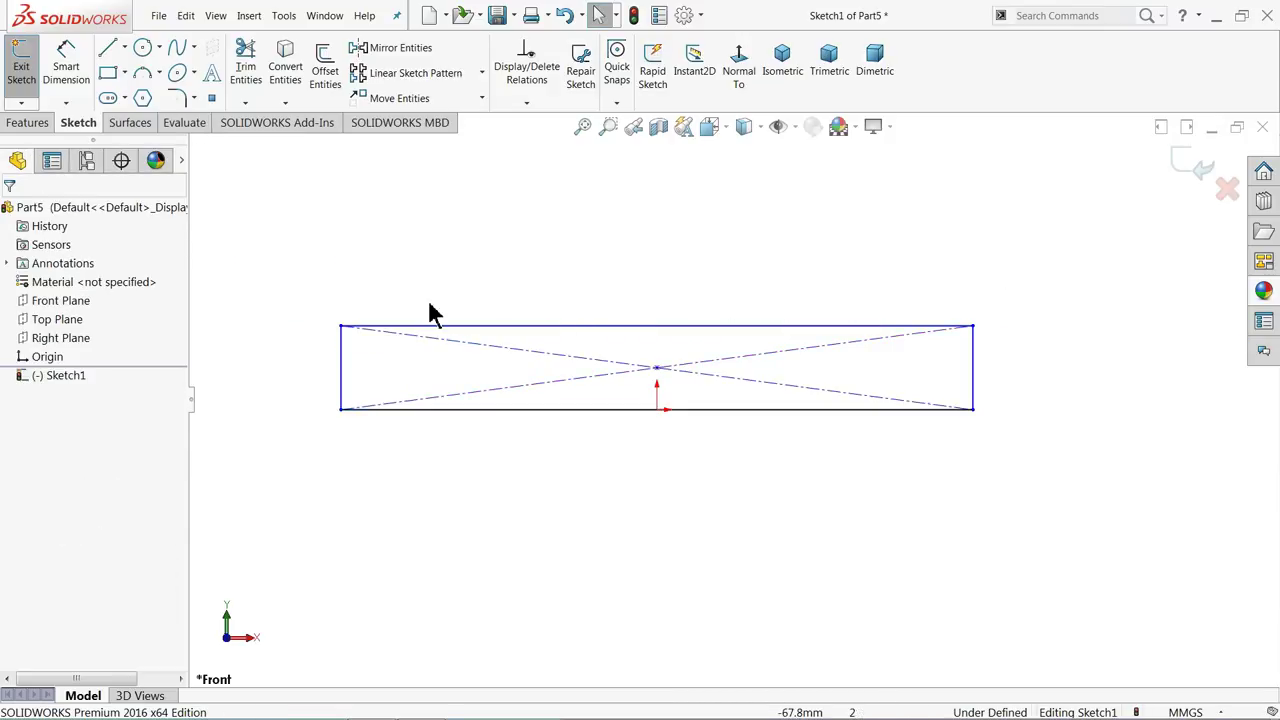
Dimension the rectangle 40 mm wide and 3 mm high
click(63, 78)
click(636, 333)
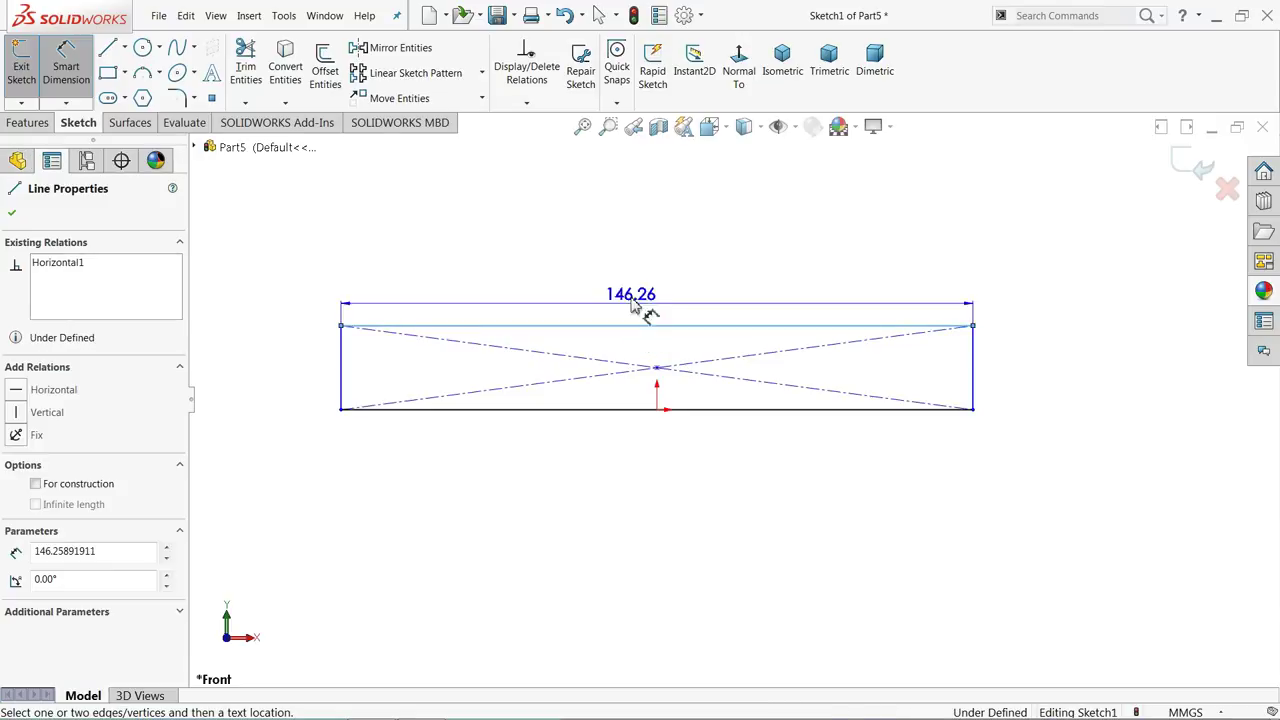
click(640, 285)
text(40)
click(549, 285)
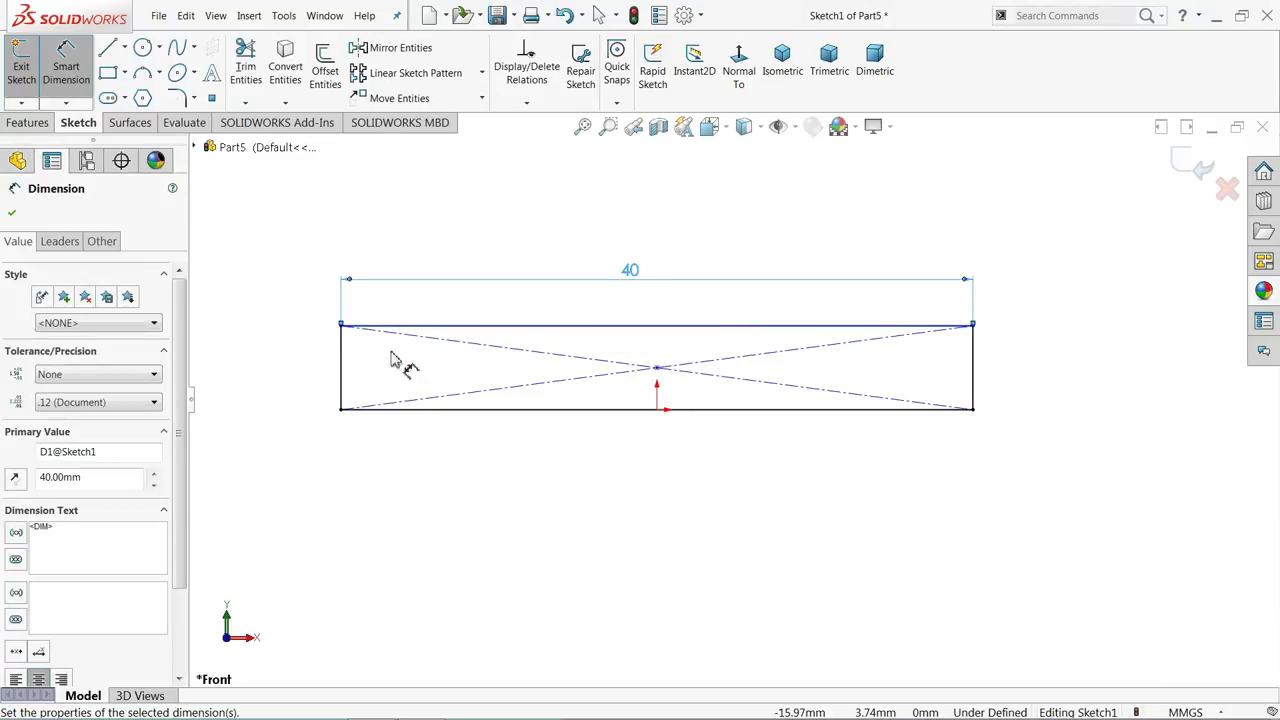
click(341, 372)
click(325, 368)
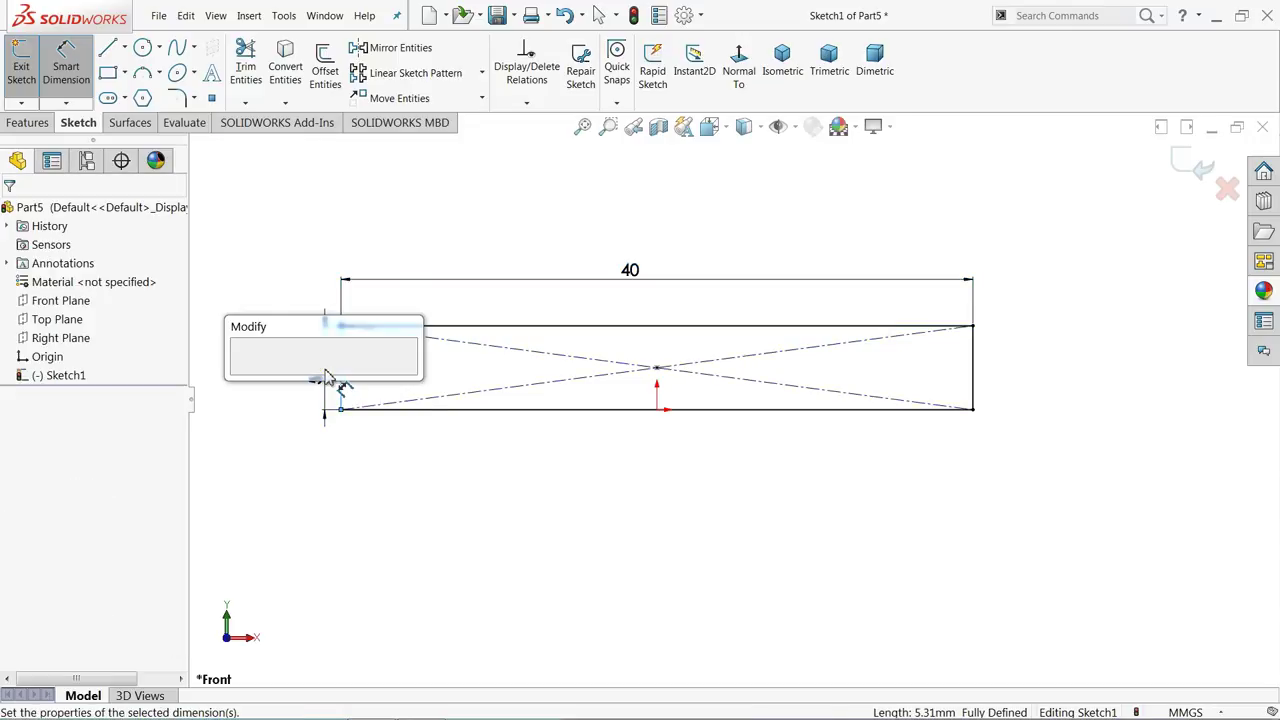
text(3)
key(Return)
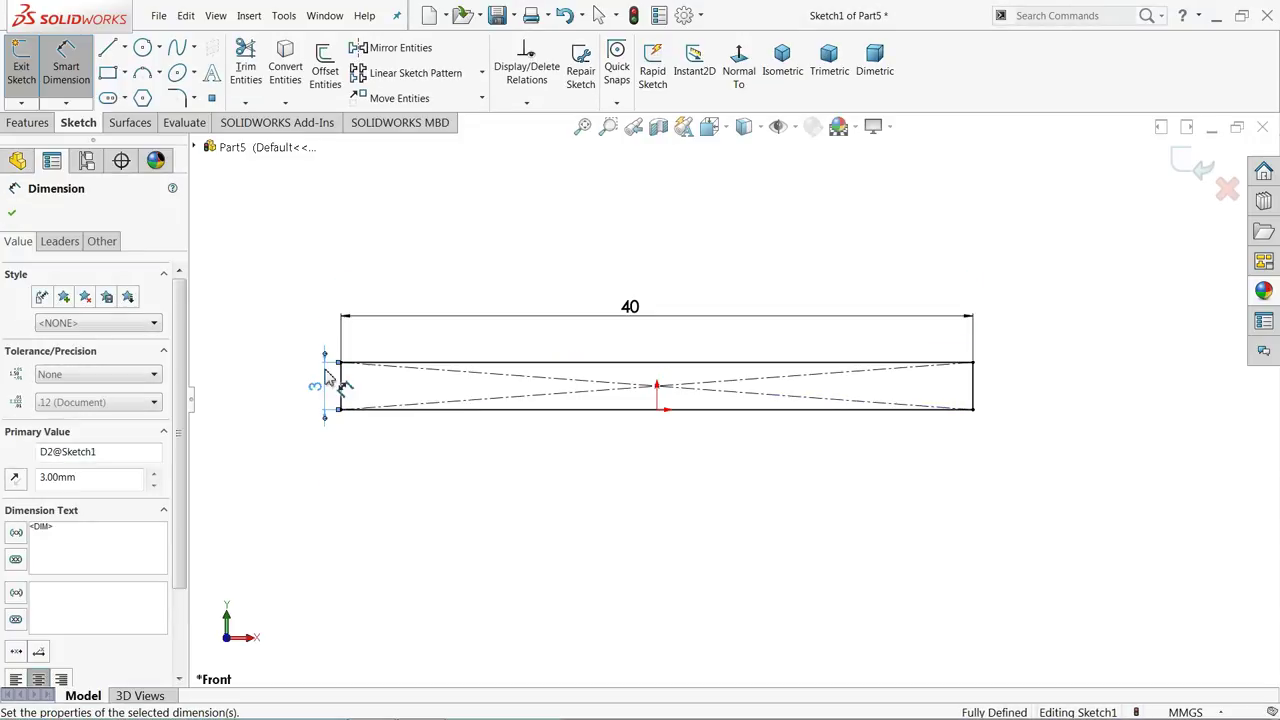
click(108, 50)
Draw a base line, tangent outer arc and slanted line past the rectangle's right end
scroll(1045, 408, down, 3)
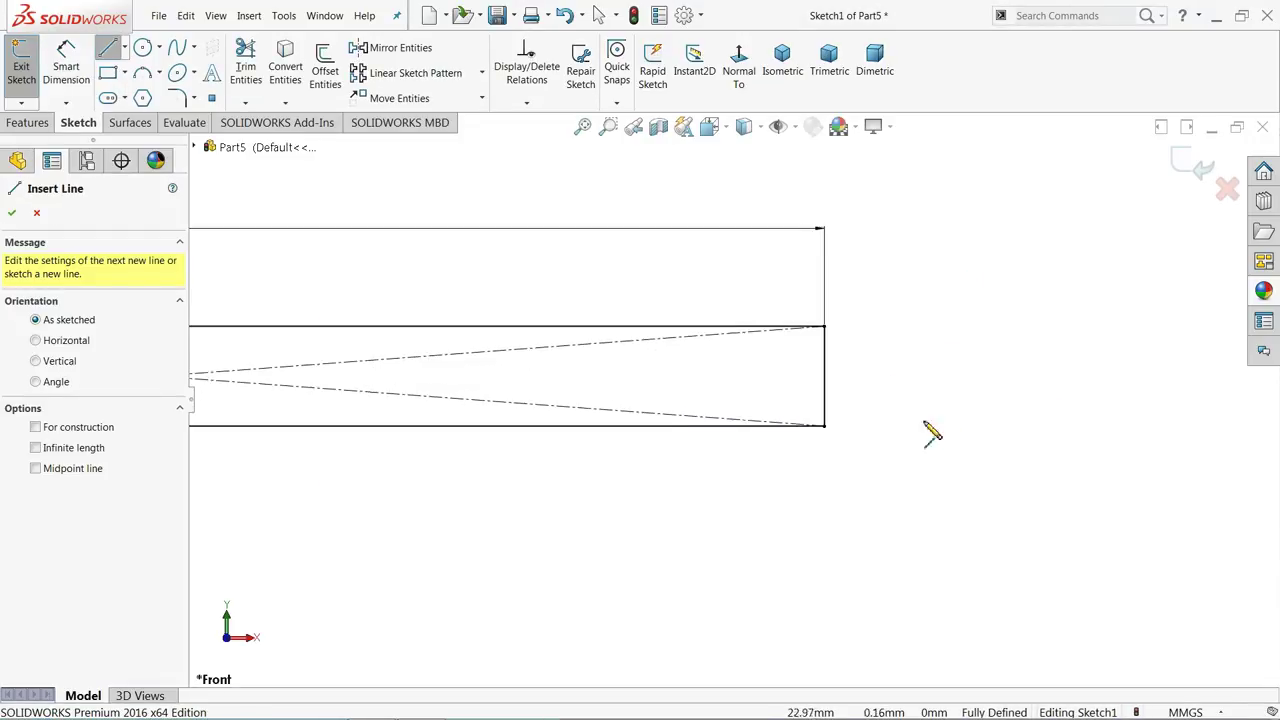
click(825, 427)
click(1149, 426)
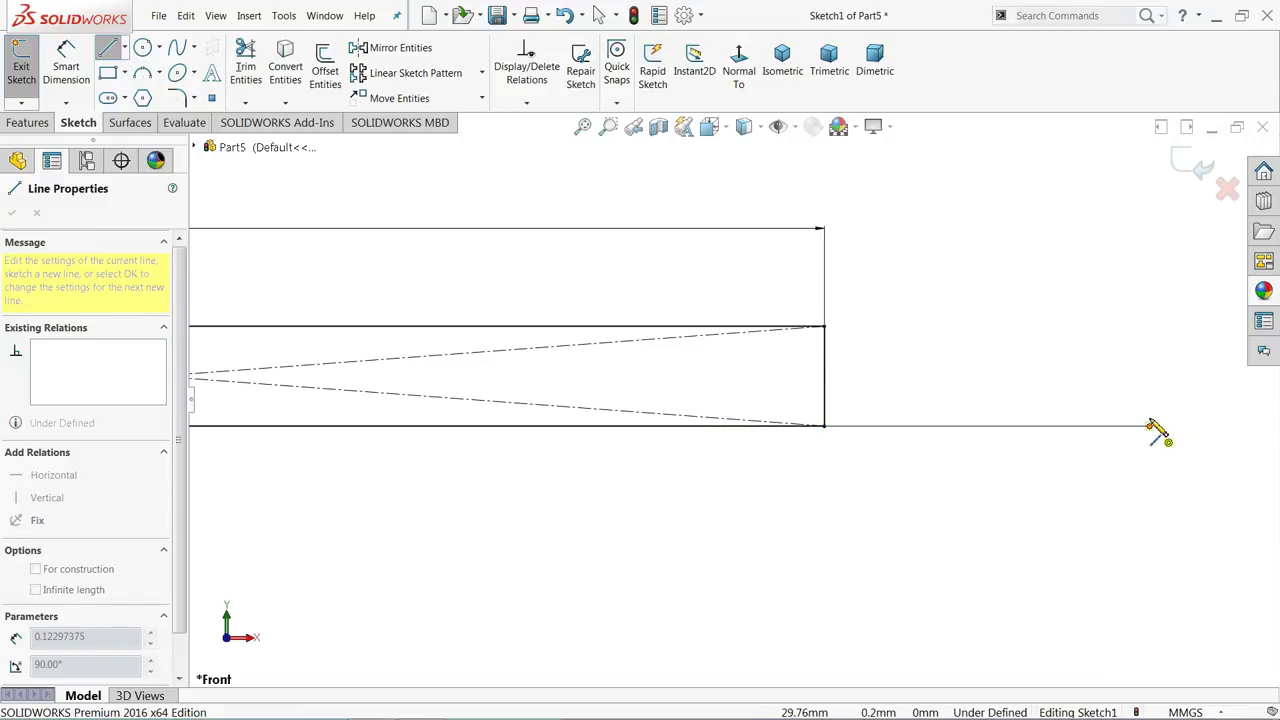
click(1093, 237)
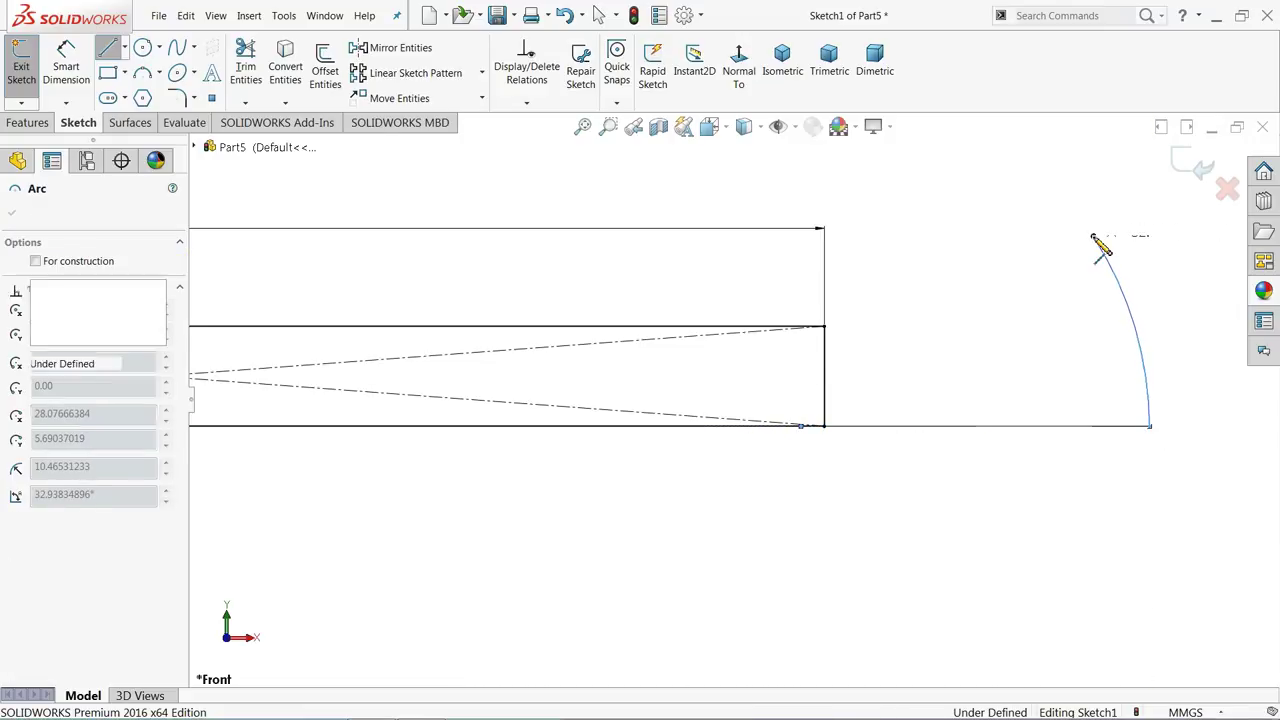
click(917, 325)
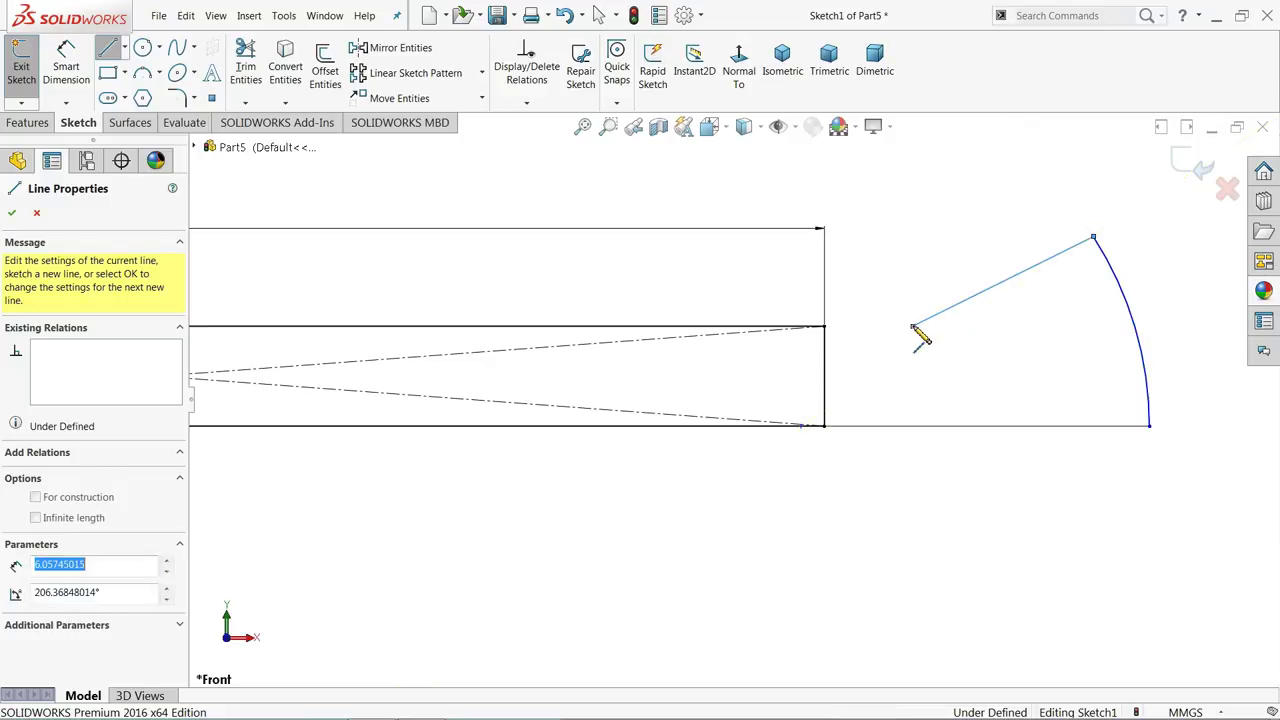
scroll(915, 328, down, 3)
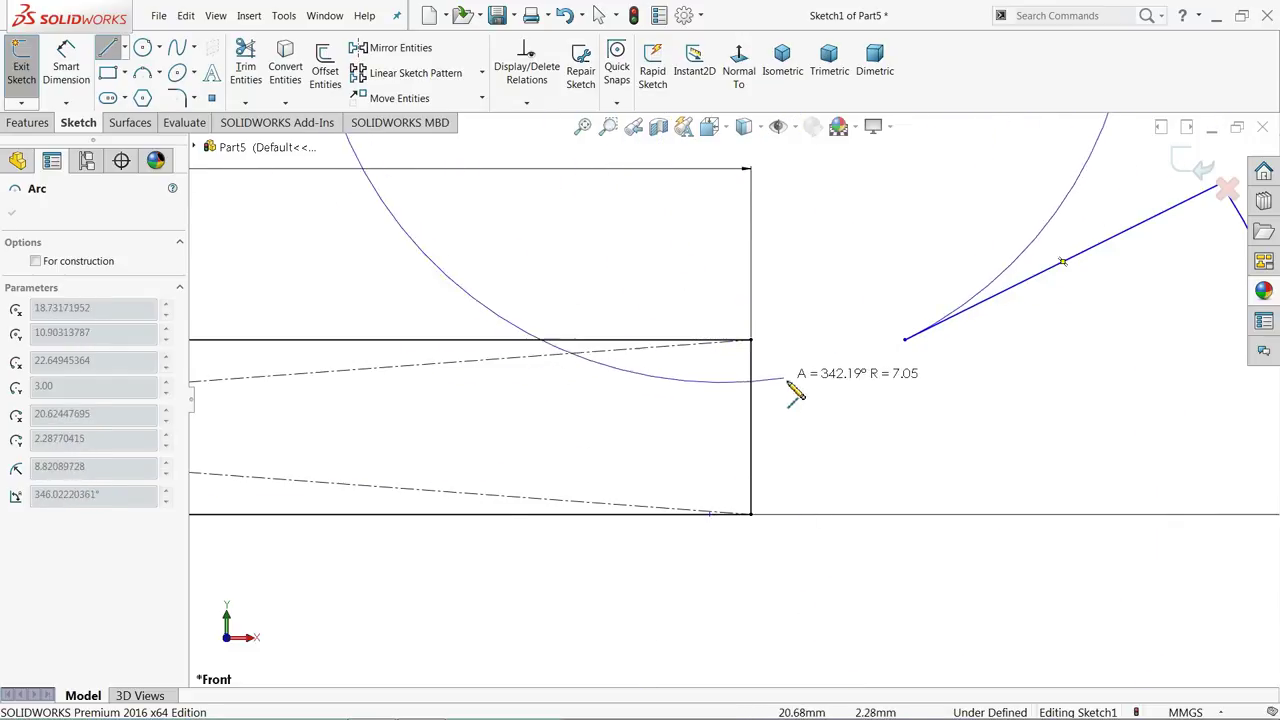
right_click(842, 284)
click(849, 294)
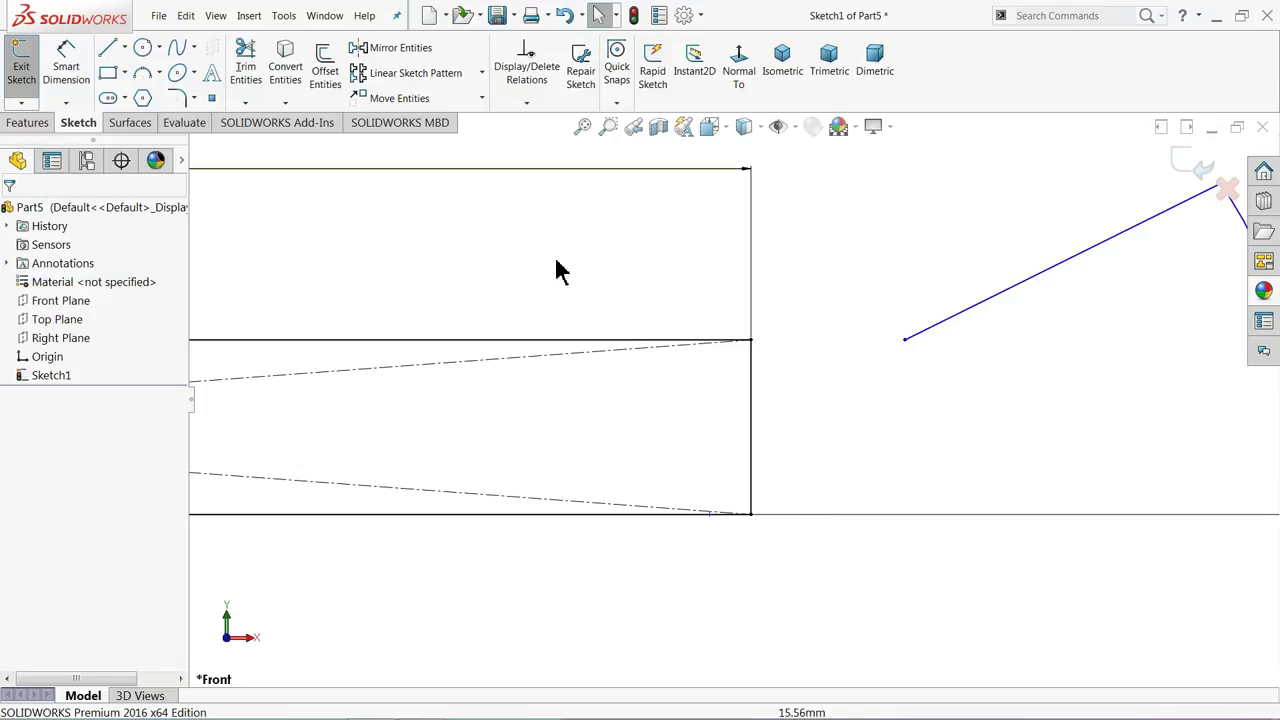
Add a downward semicircular notch with a 3 Point Arc ending at the slanted line
click(142, 75)
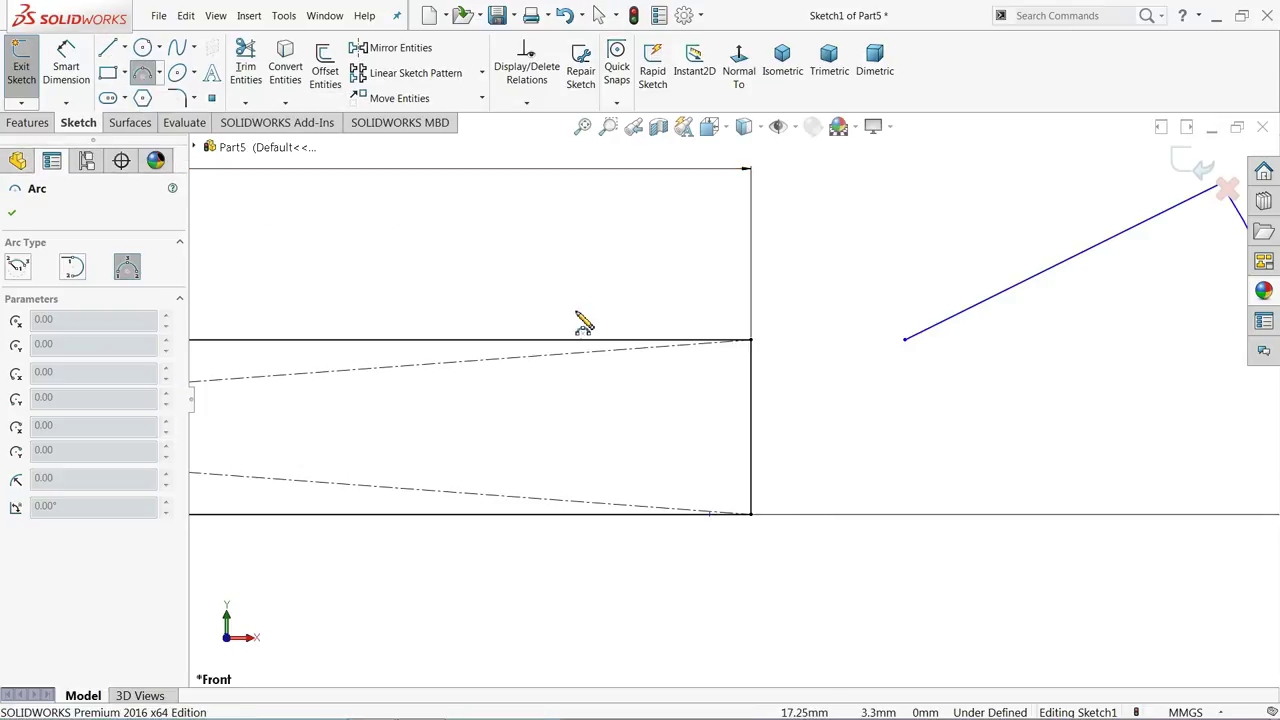
click(752, 341)
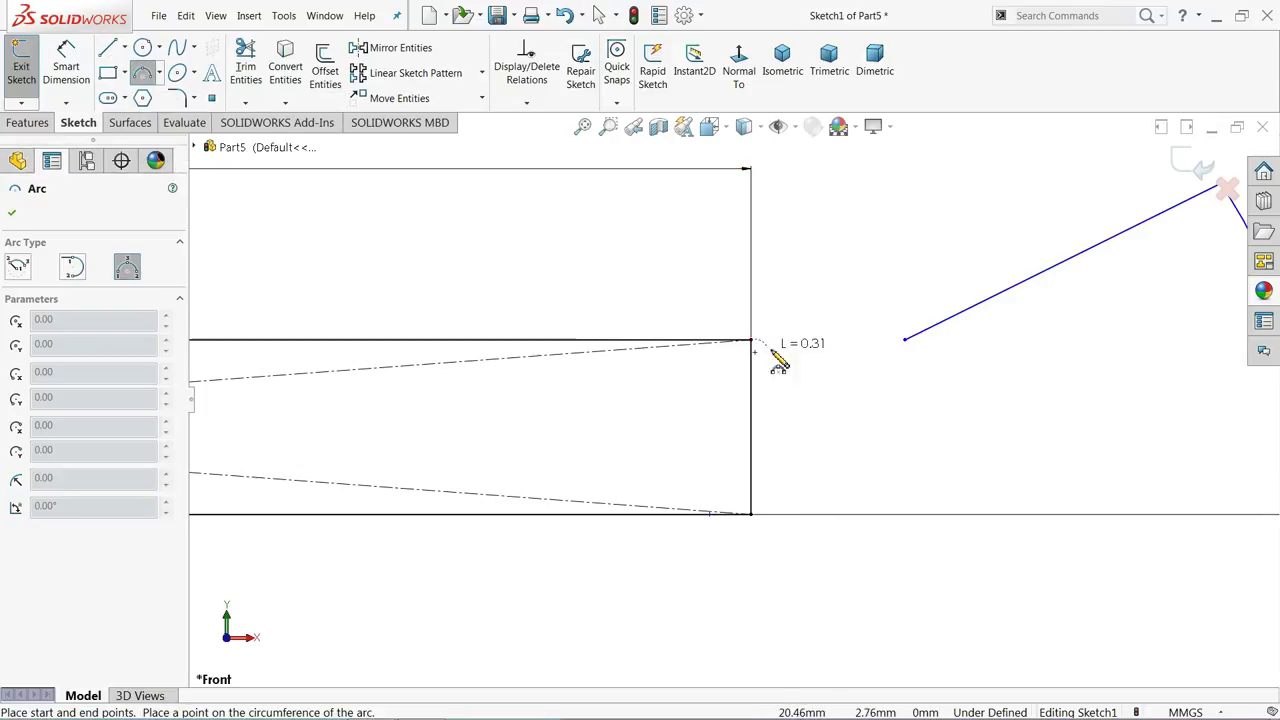
click(905, 340)
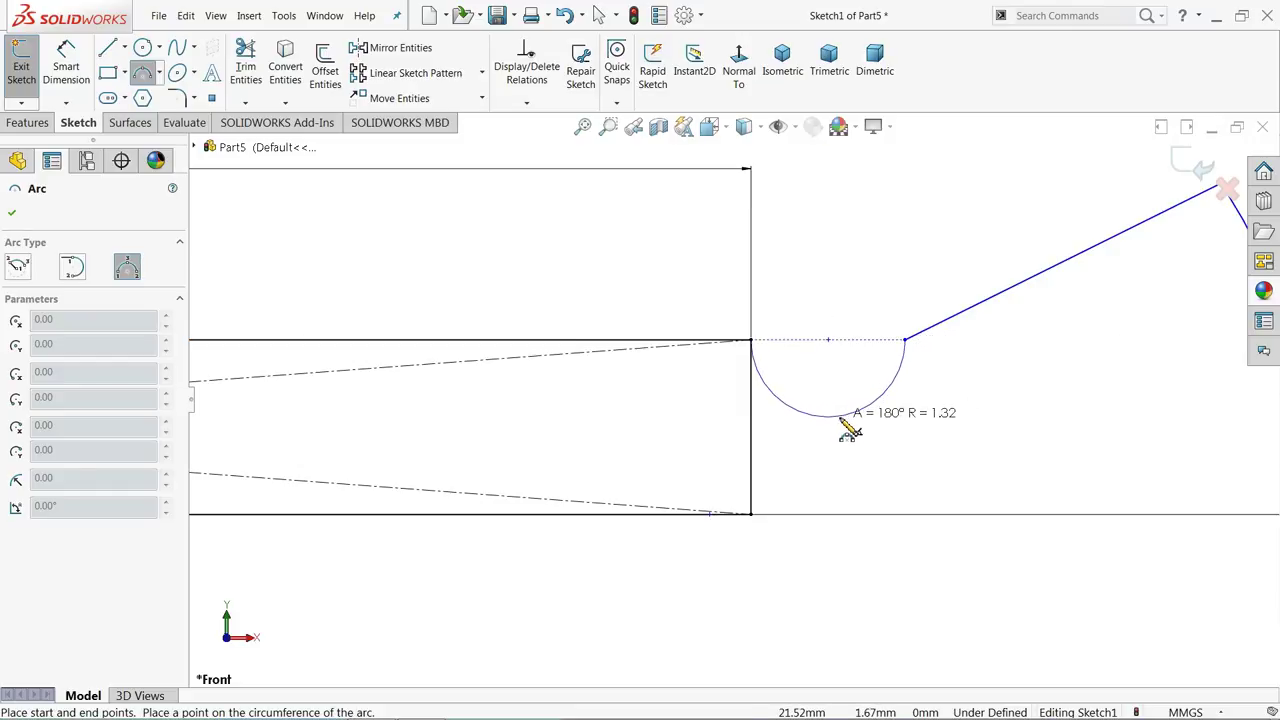
click(842, 421)
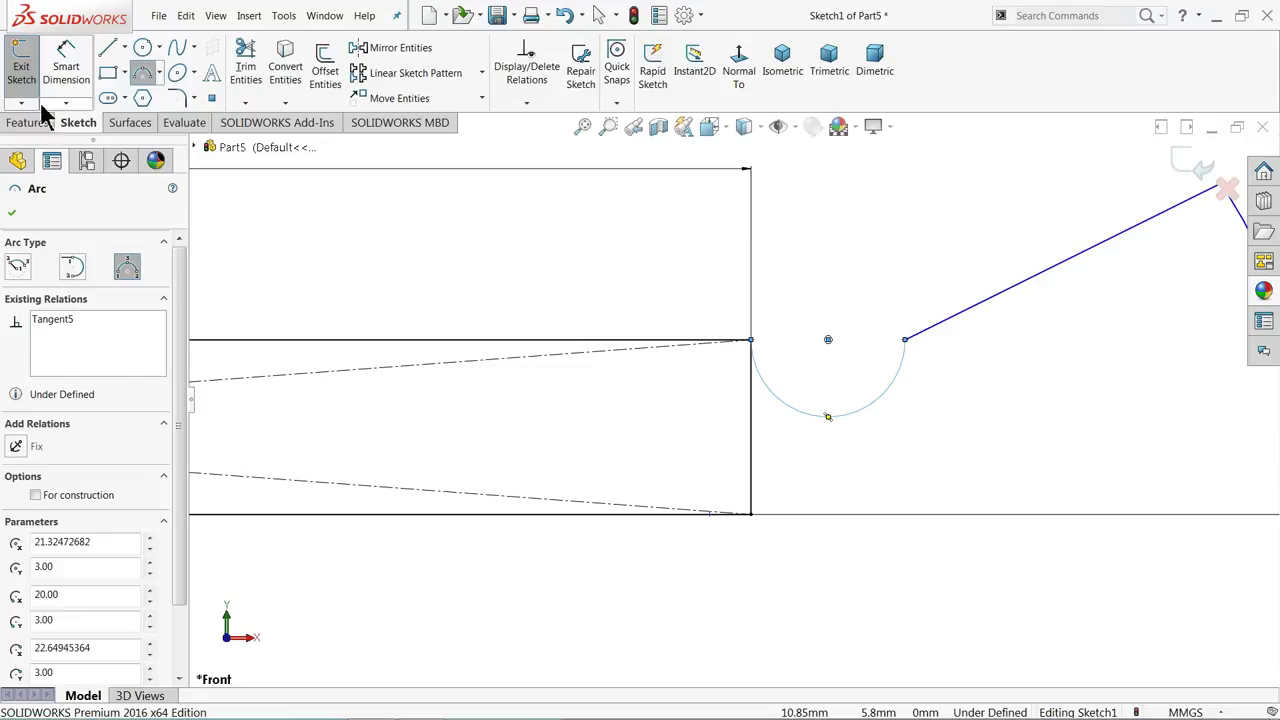
click(66, 72)
scroll(834, 257, up, 3)
scroll(840, 465, down, 1)
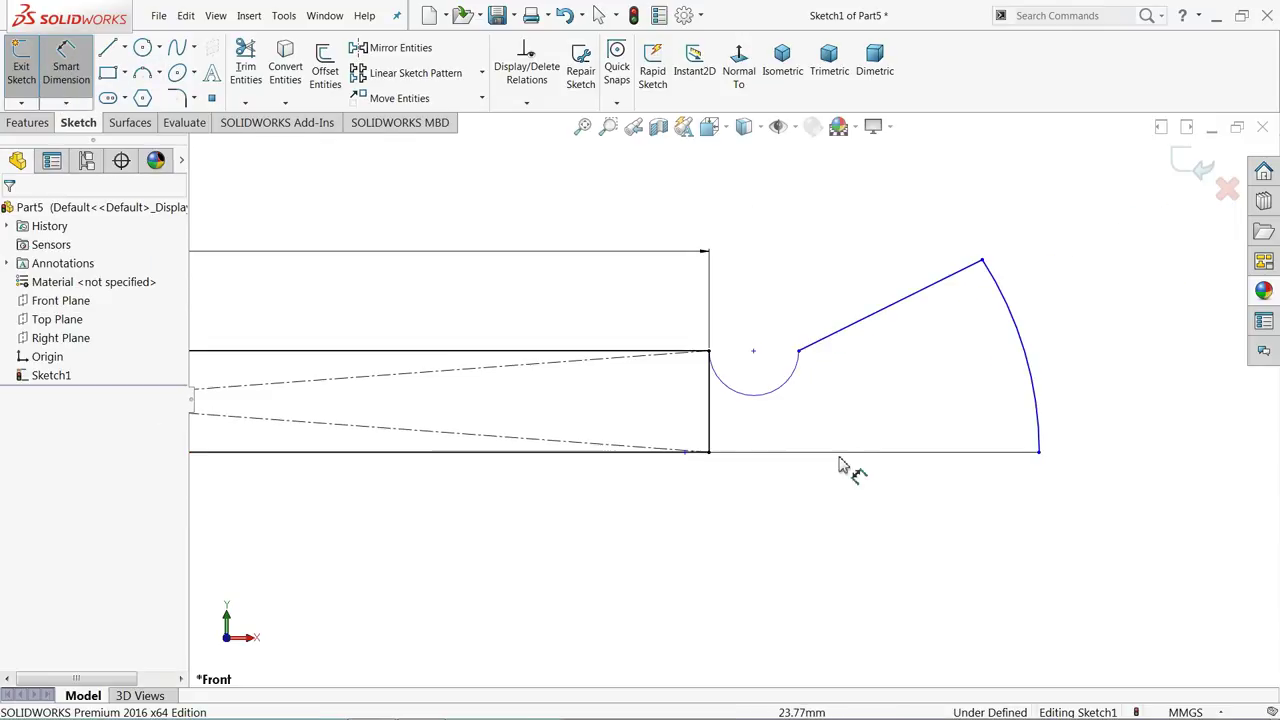
Dimension the base line to 7 mm and the slanted edge at 30°
click(840, 460)
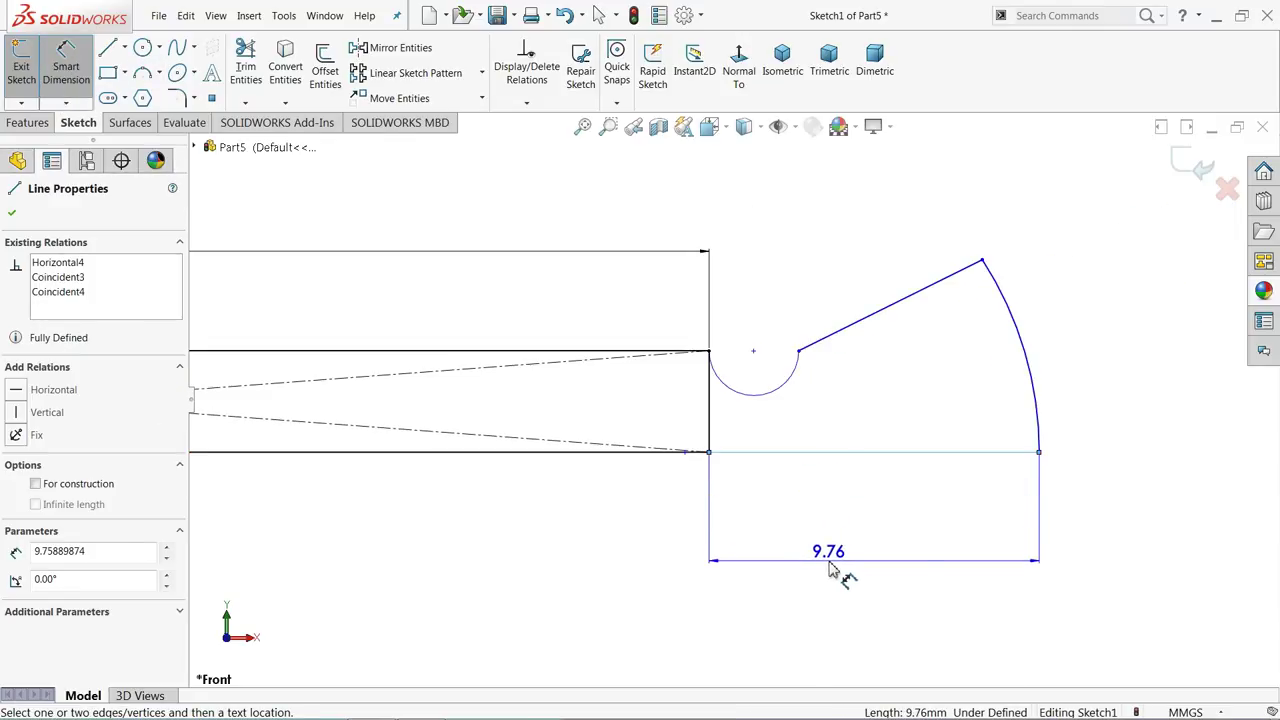
click(837, 572)
text(7)
key(Return)
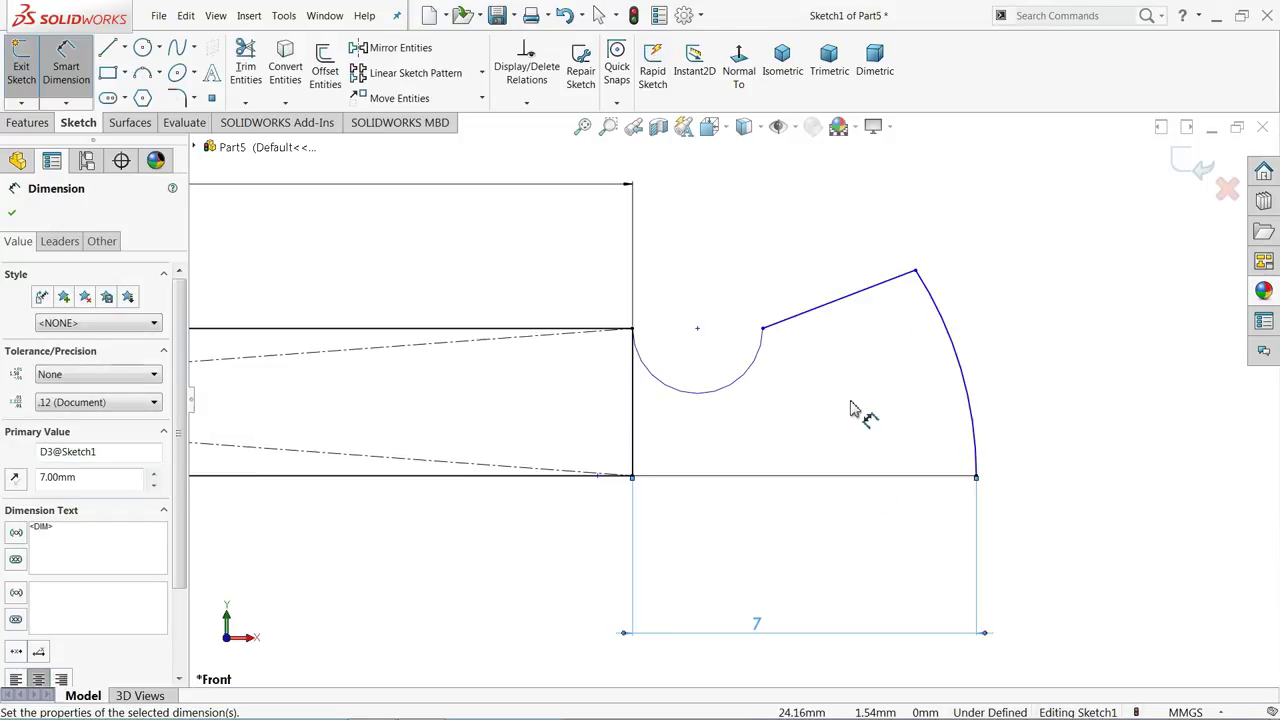
click(808, 325)
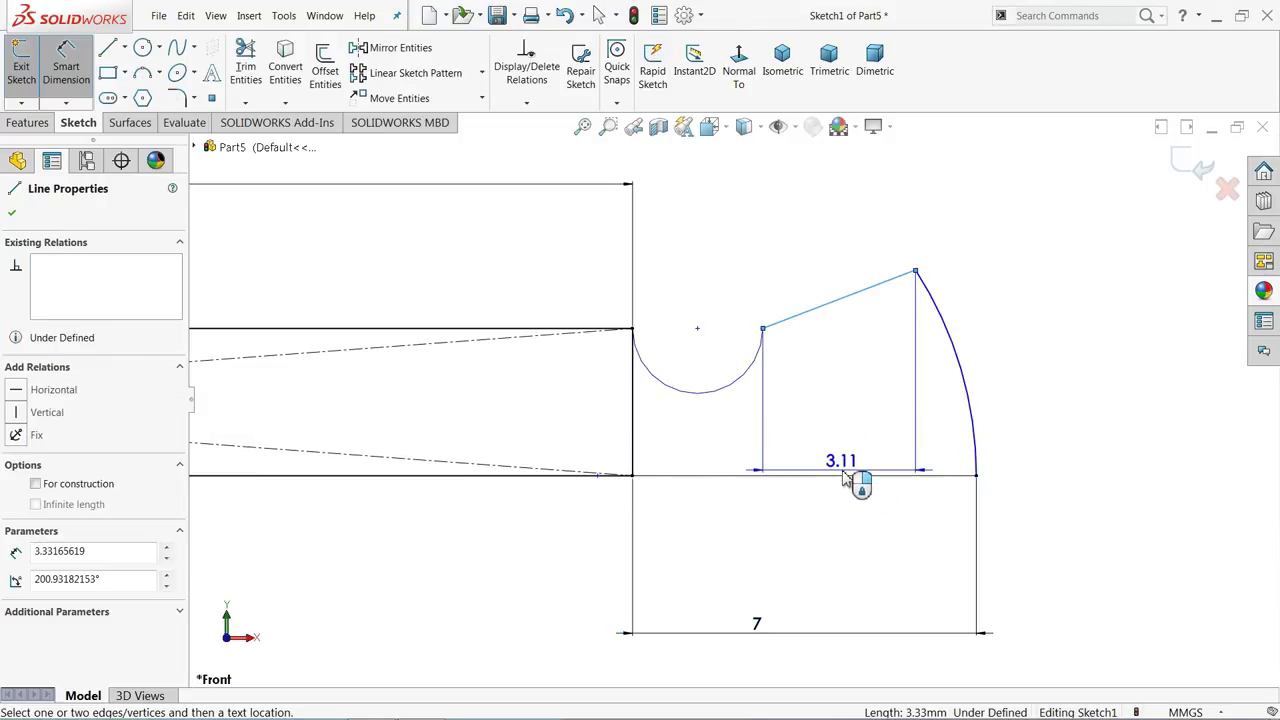
click(852, 476)
click(1046, 391)
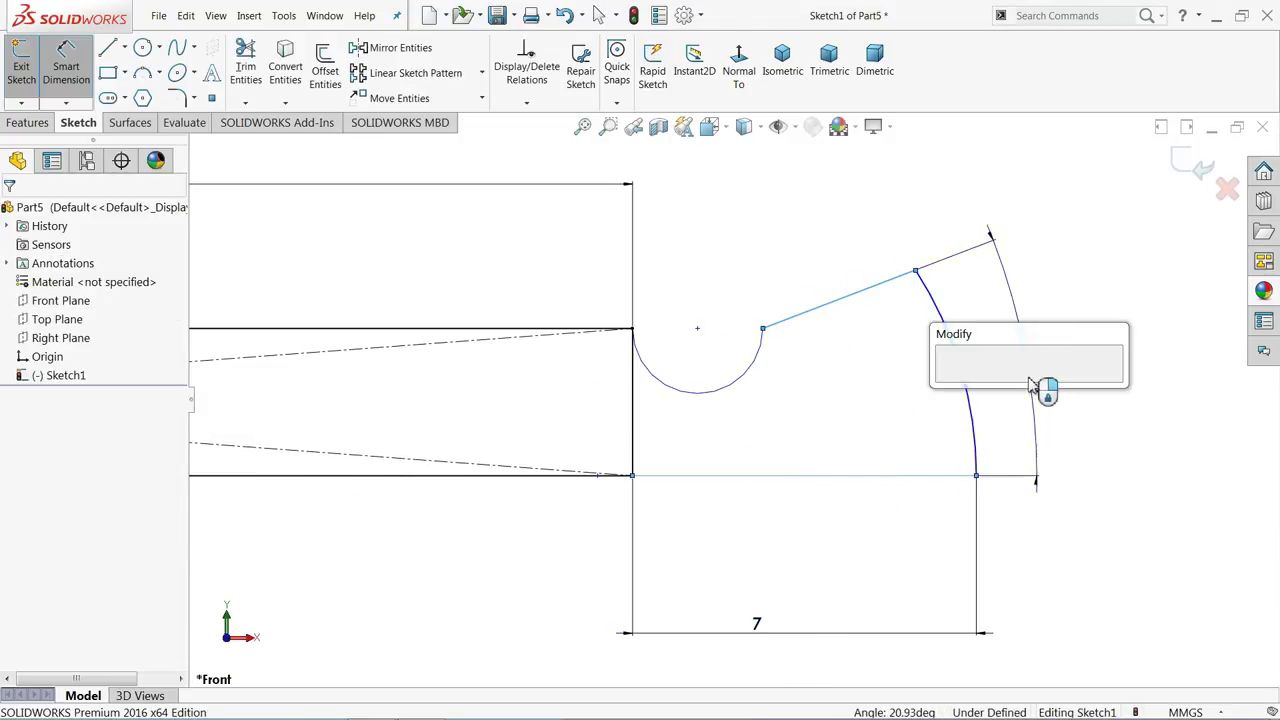
text(30)
key(Return)
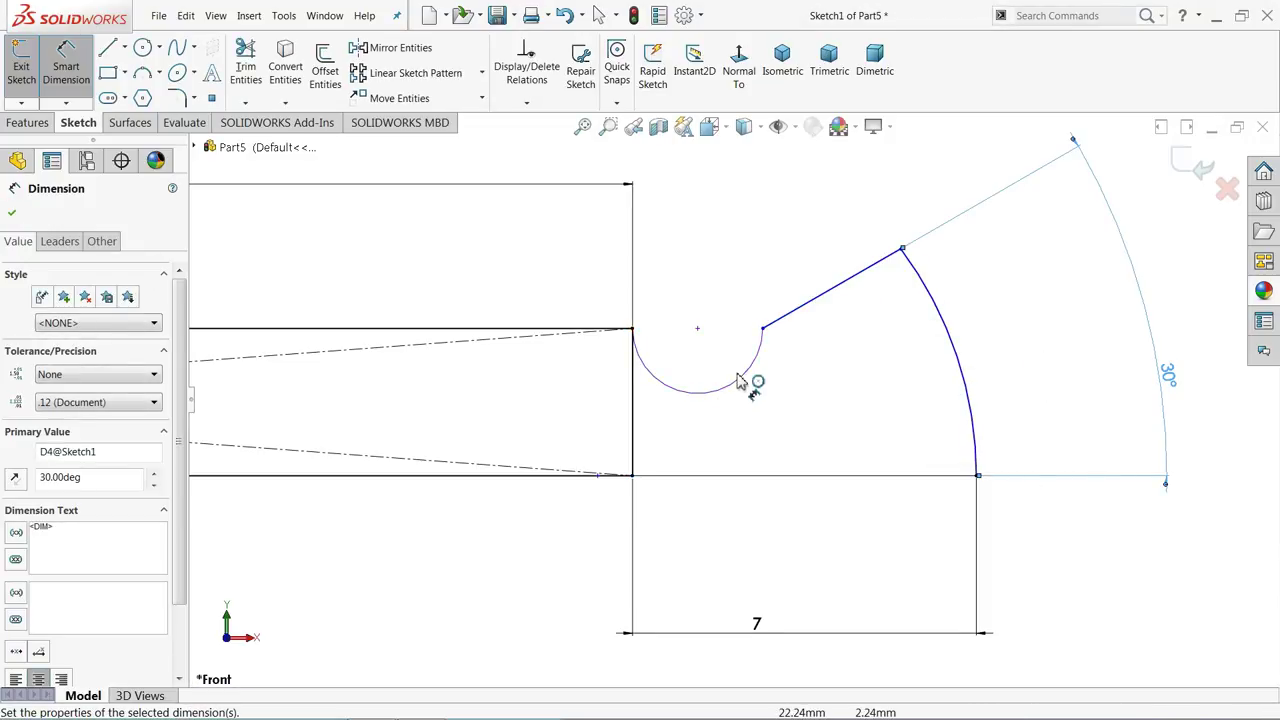
Set a horizontal distance of 5 between the arc end points and give the notch arc R1
click(764, 330)
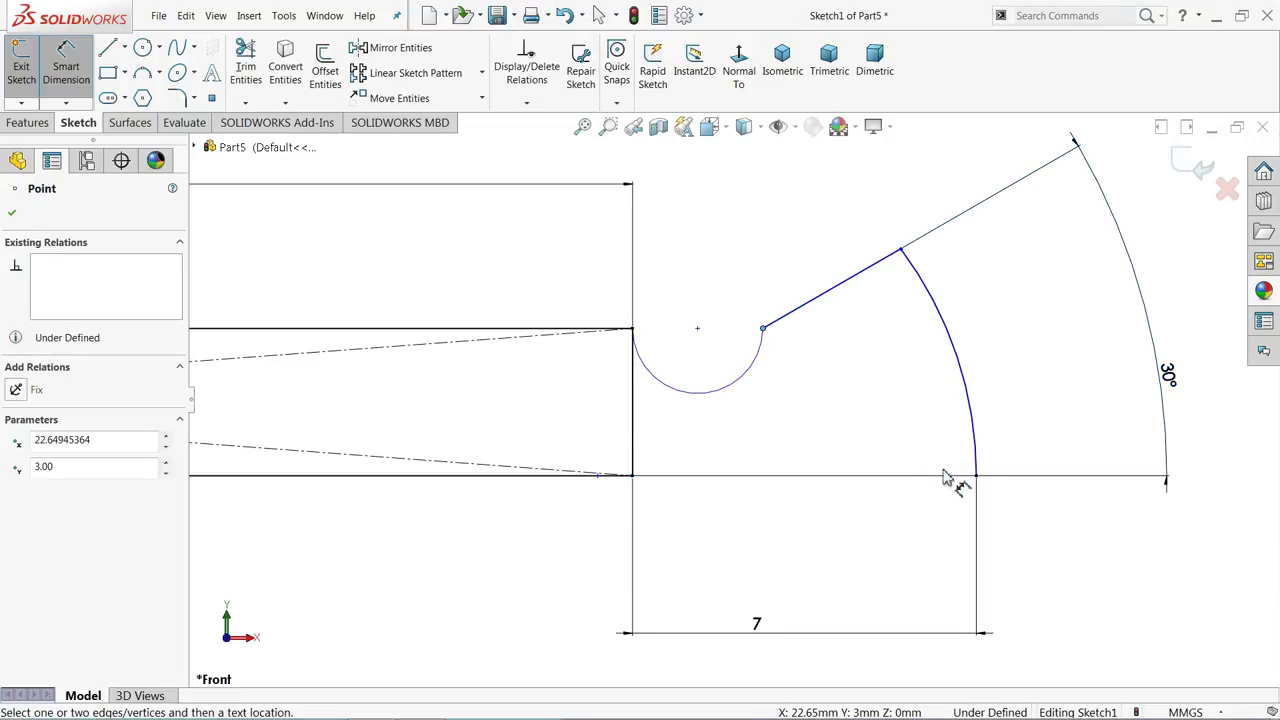
click(977, 476)
click(851, 553)
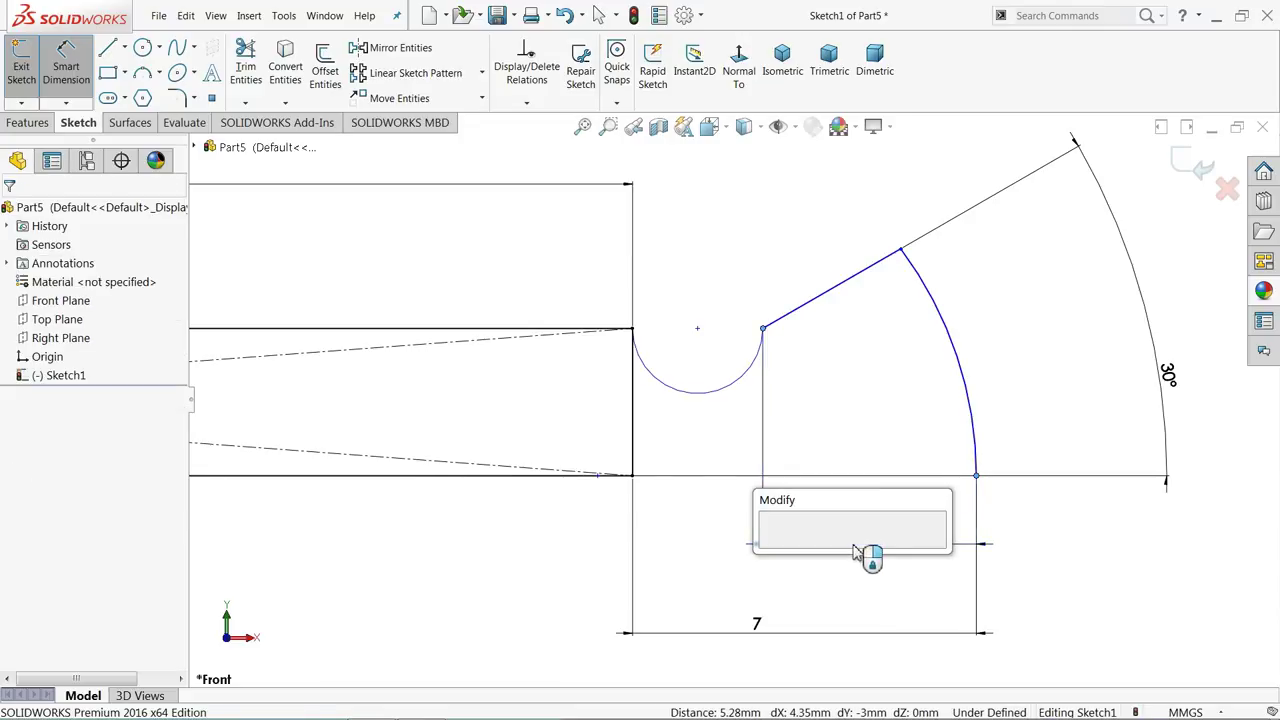
text(5)
key(Return)
click(757, 263)
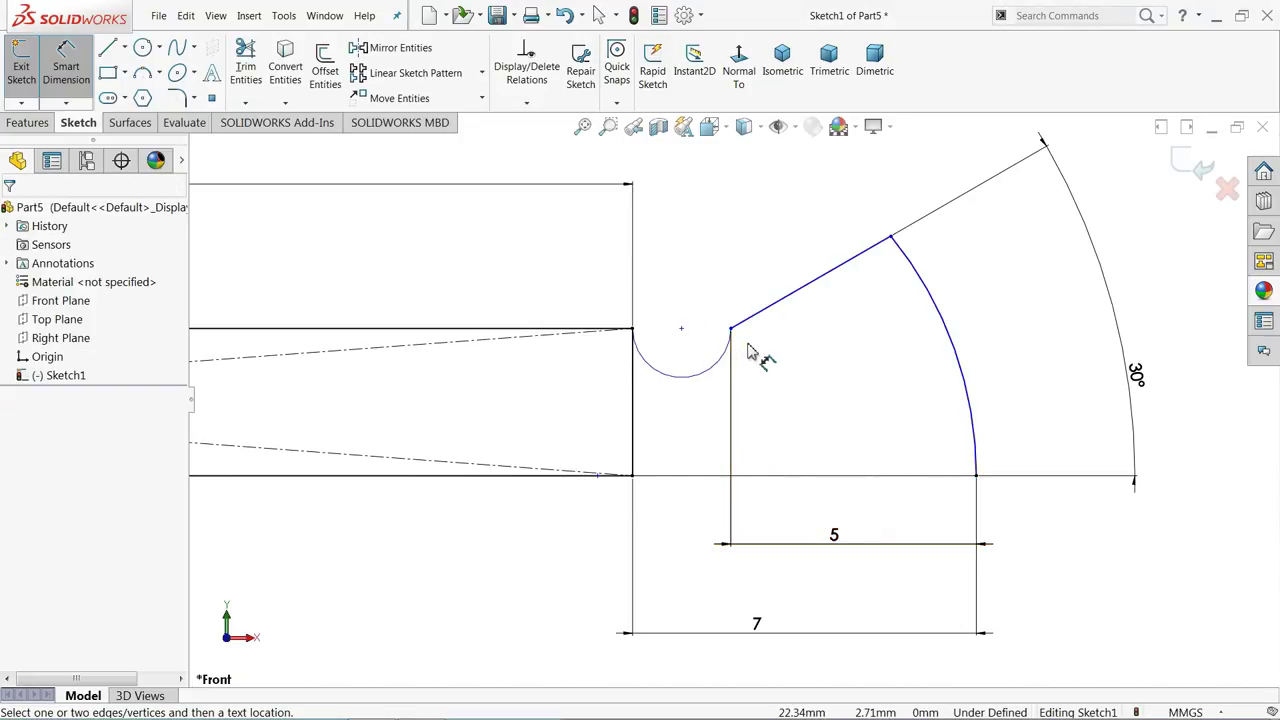
click(700, 391)
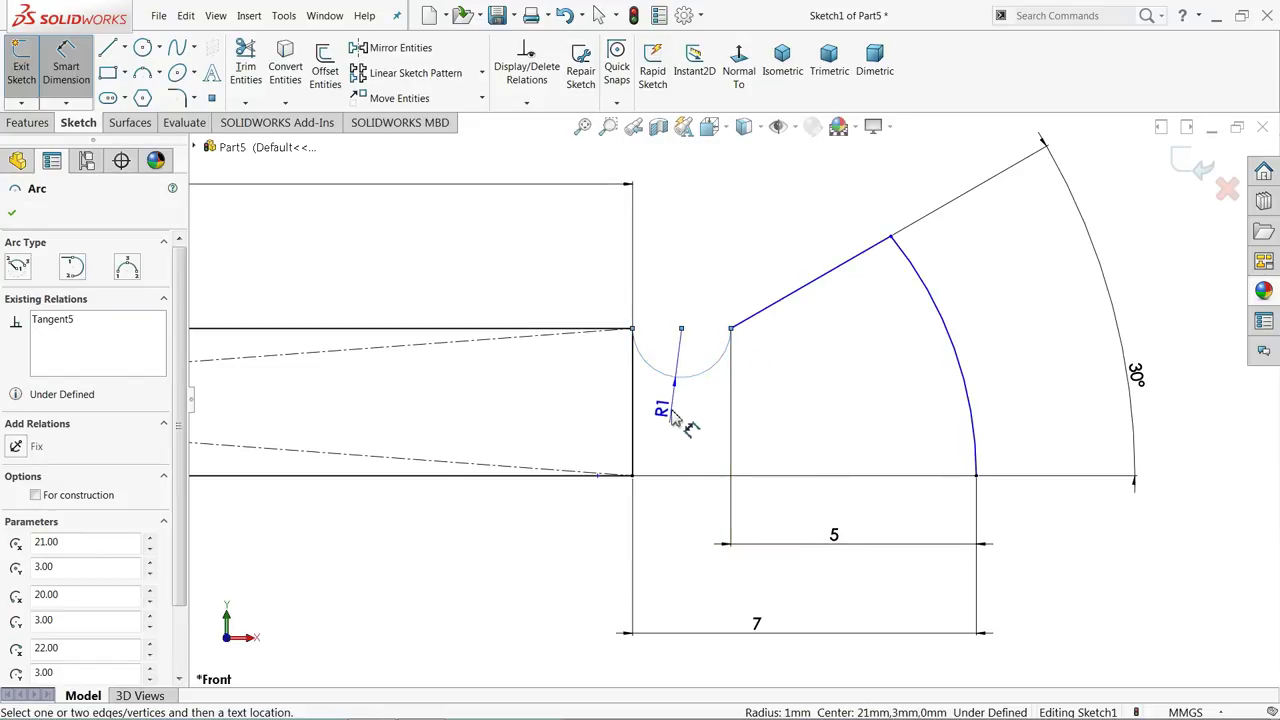
click(663, 423)
click(591, 414)
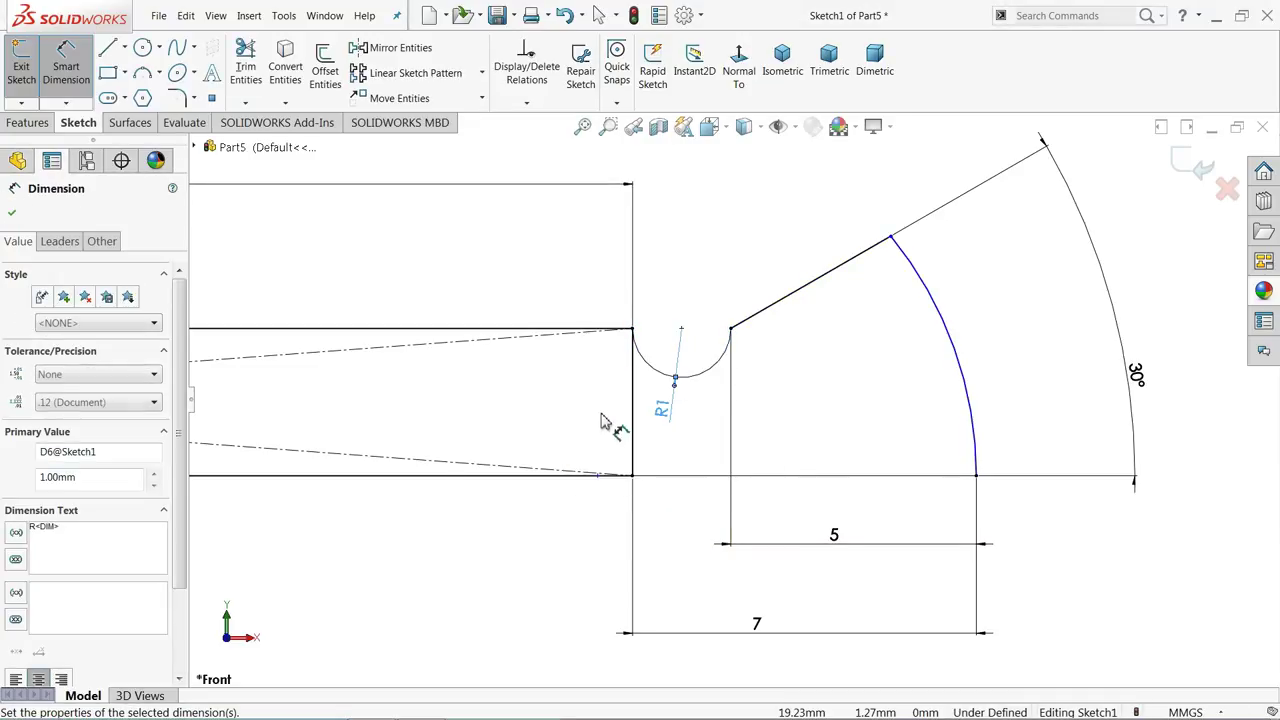
click(750, 282)
scroll(752, 318, up, 4)
scroll(752, 318, up, 5)
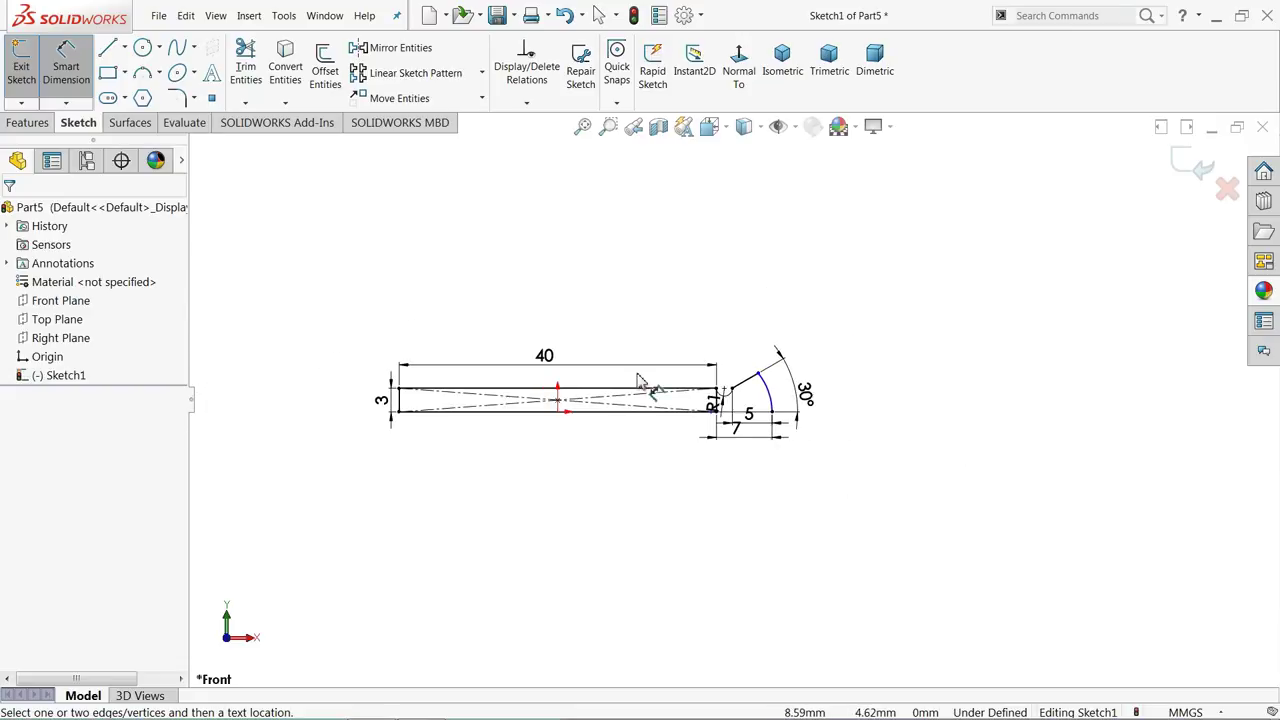
scroll(528, 381, down, 3)
Draw a vertical construction centerline up from the bar's bottom midpoint
click(124, 47)
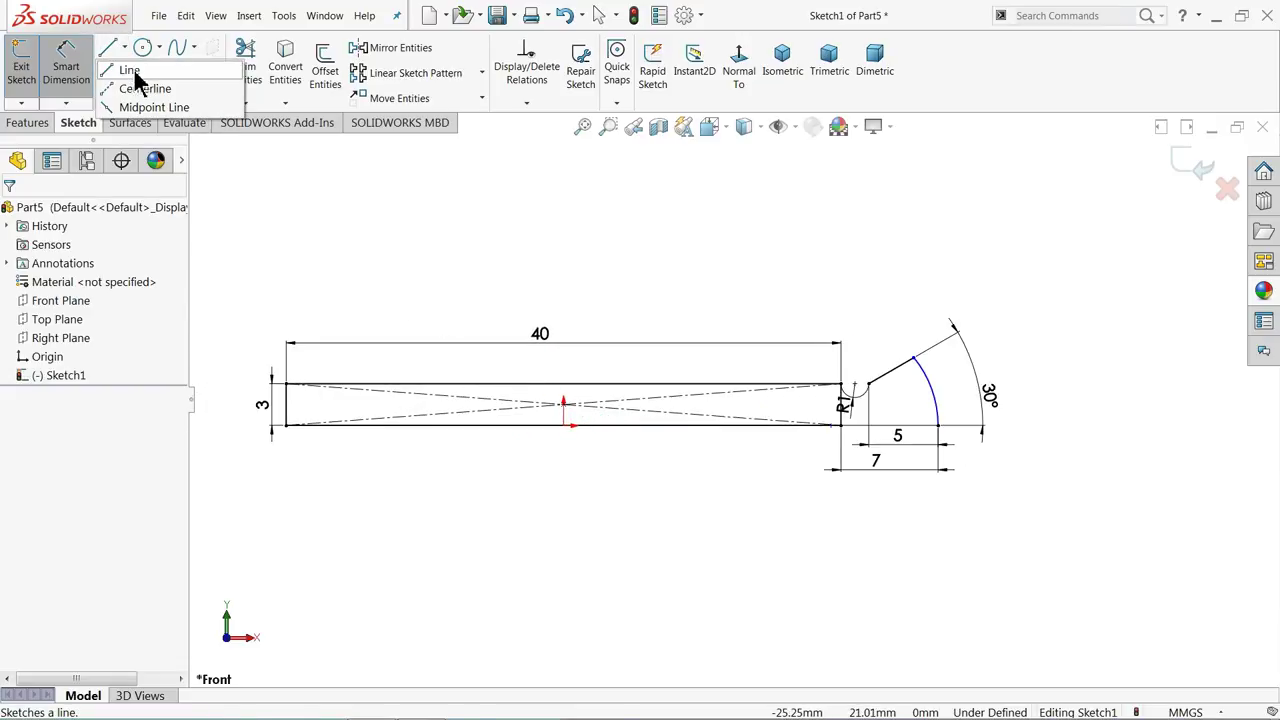
click(143, 90)
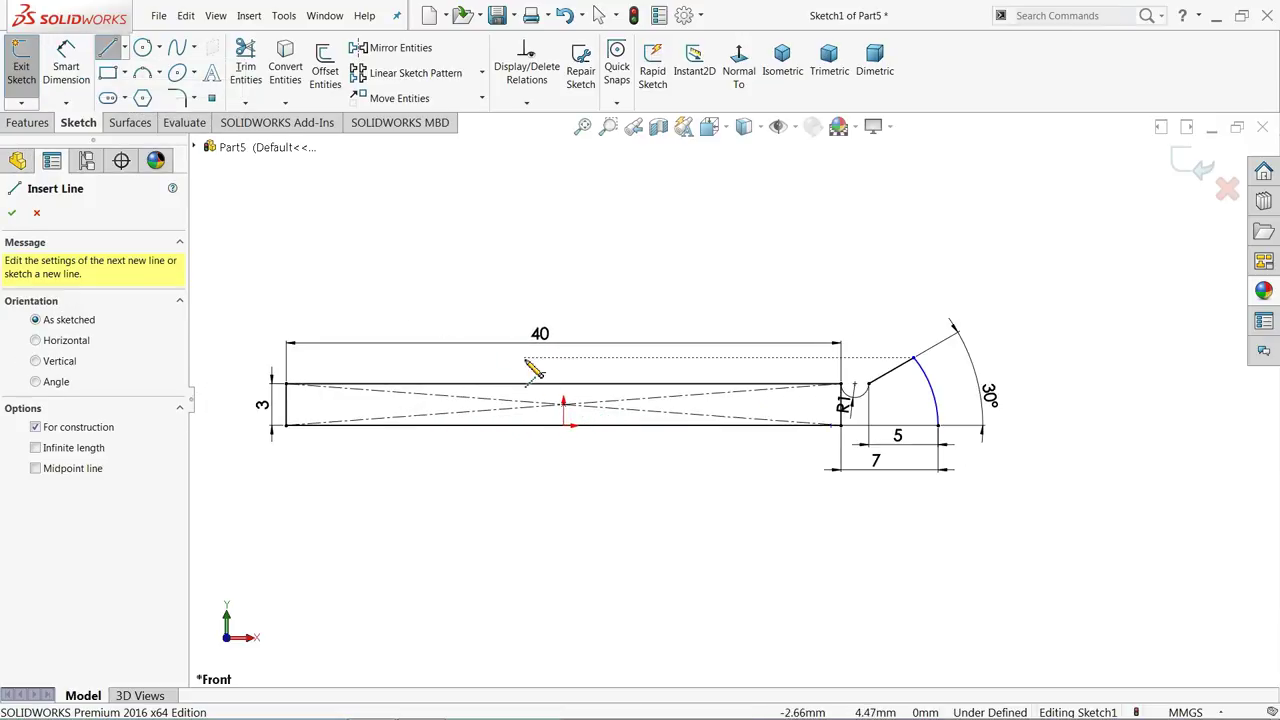
click(564, 426)
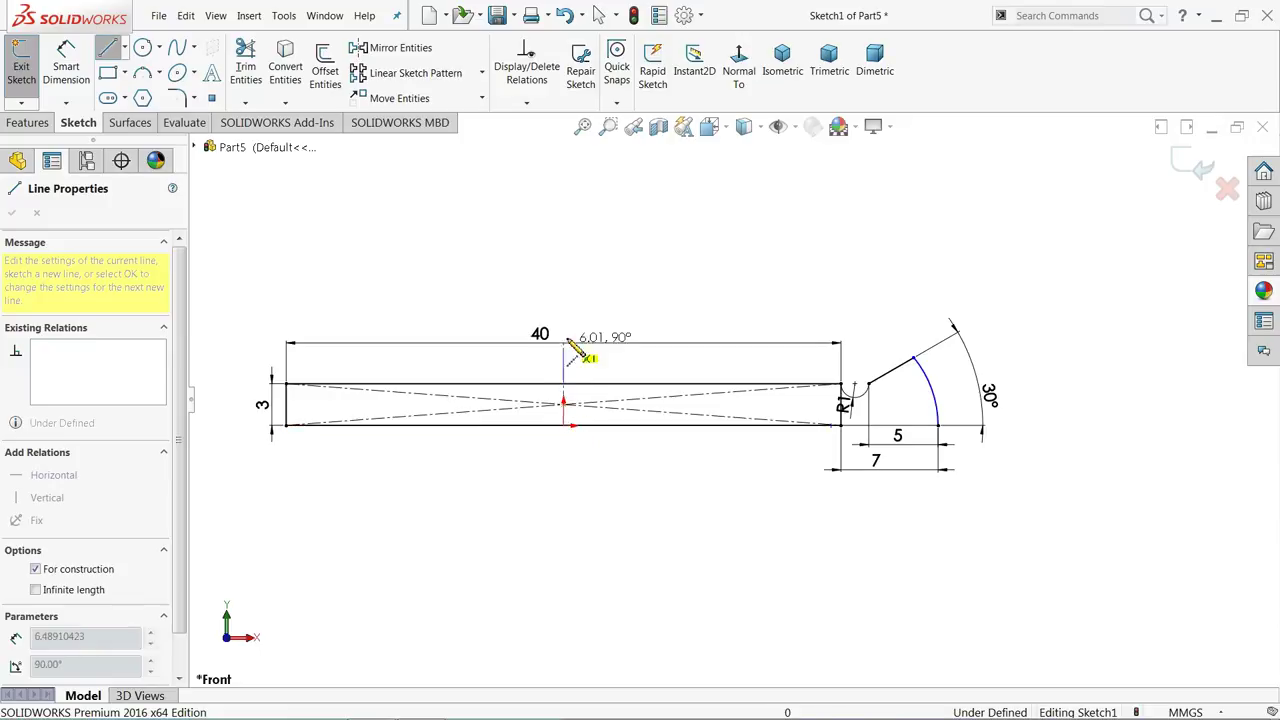
click(564, 266)
right_click(612, 252)
click(634, 251)
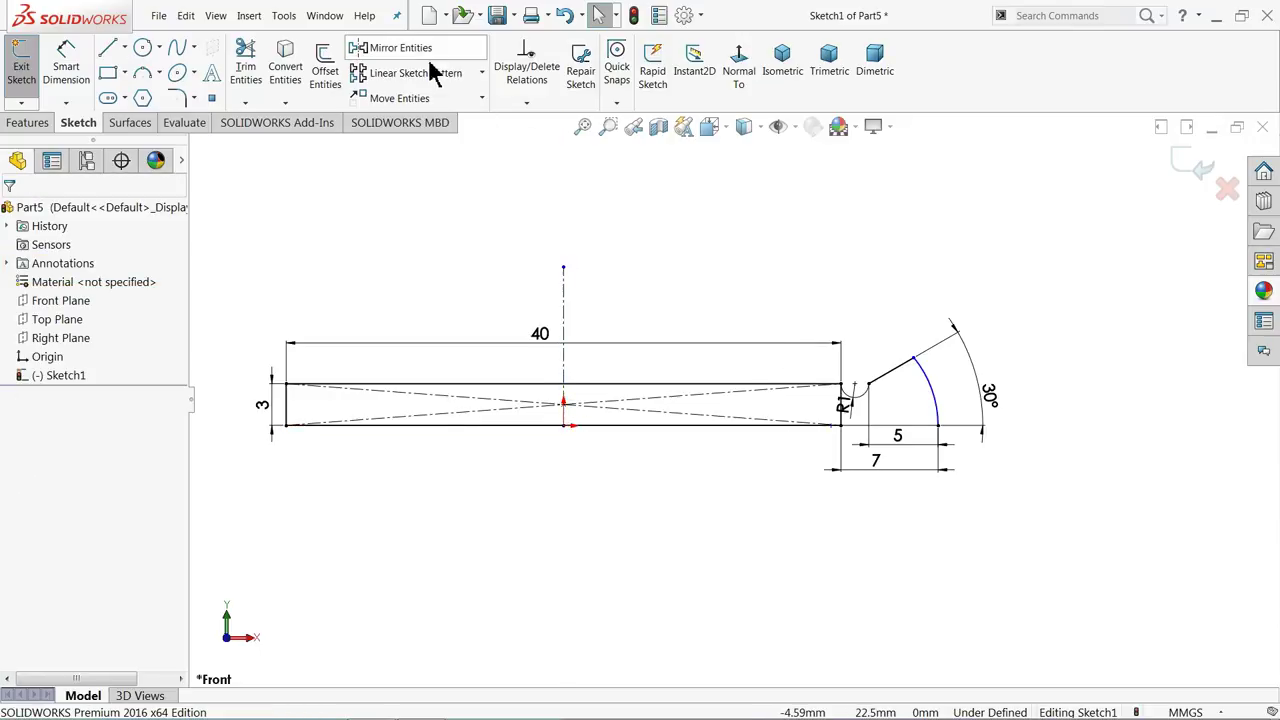
click(434, 49)
scroll(965, 340, down, 2)
scroll(950, 370, down, 3)
scroll(860, 405, up, 2)
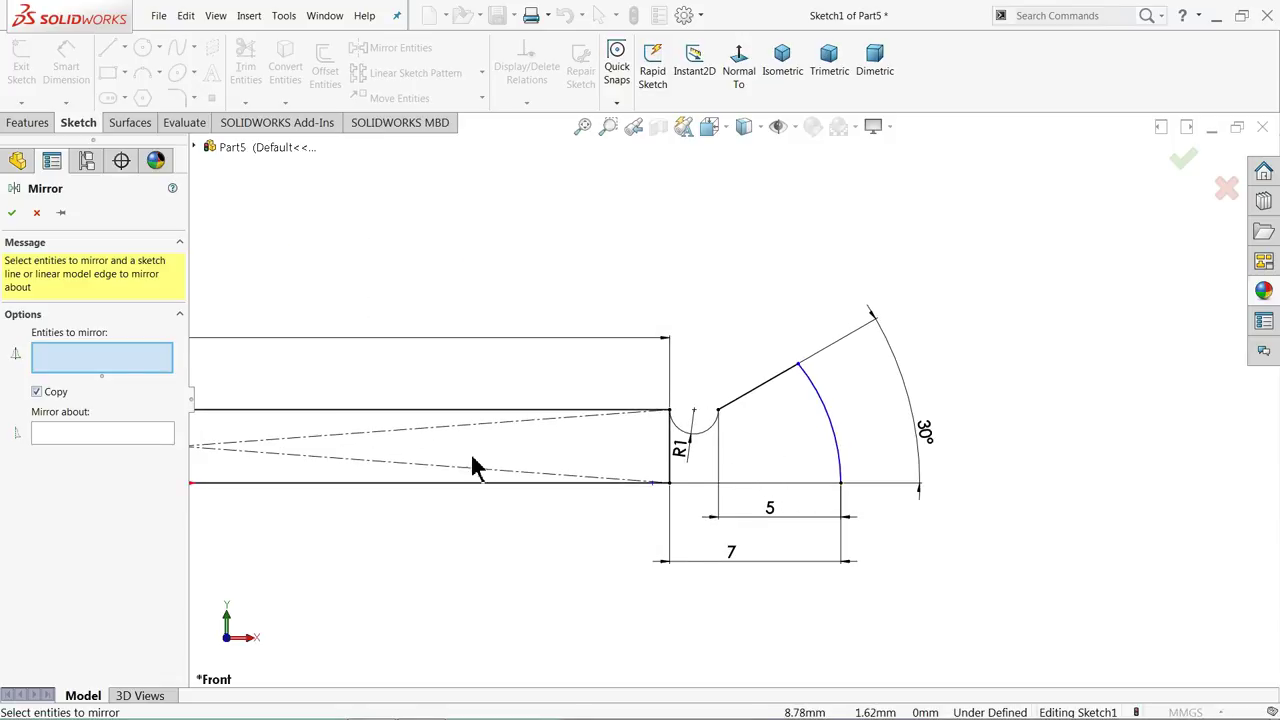
click(36, 212)
scroll(763, 410, down, 2)
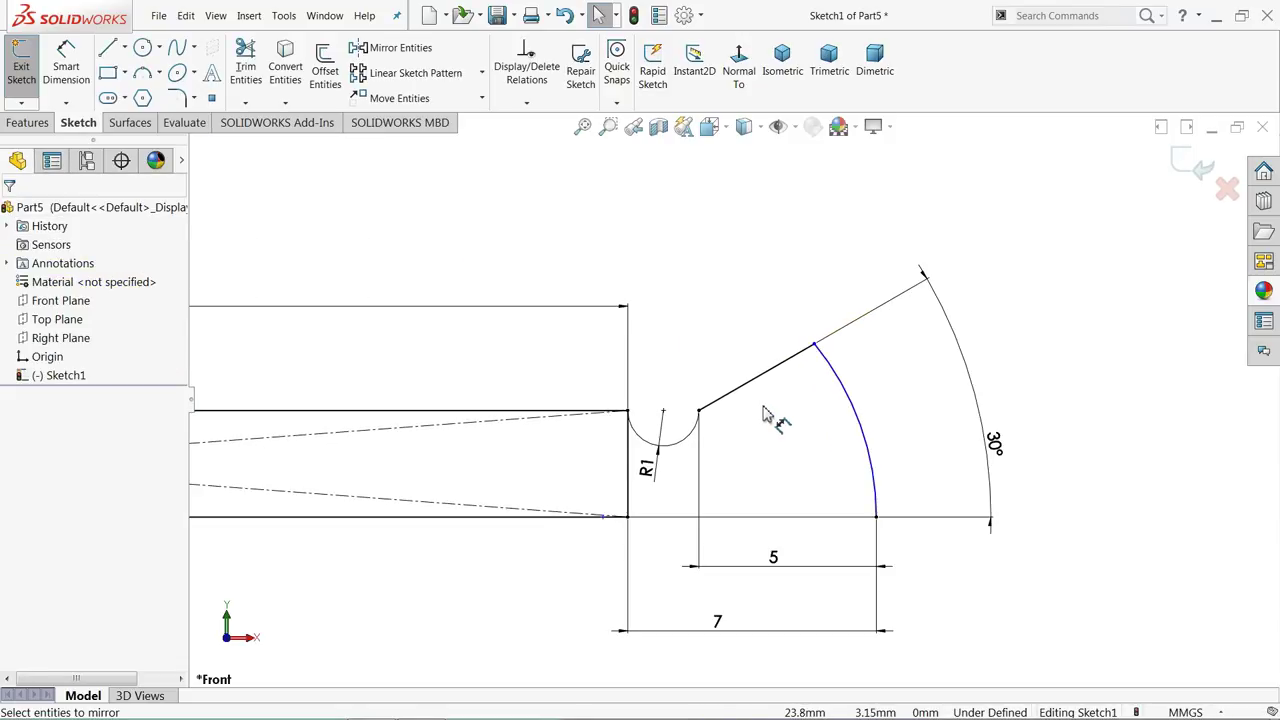
Dimension the outer arc to a radius of 10
click(70, 74)
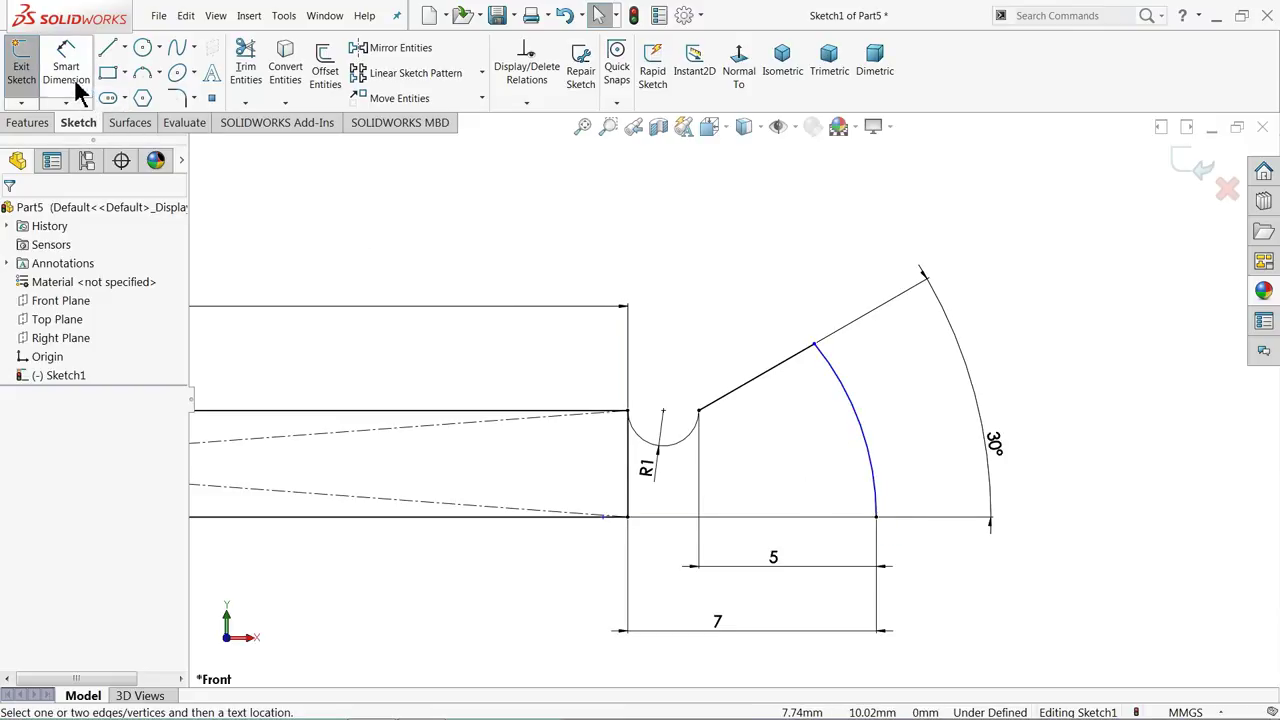
click(858, 420)
click(904, 394)
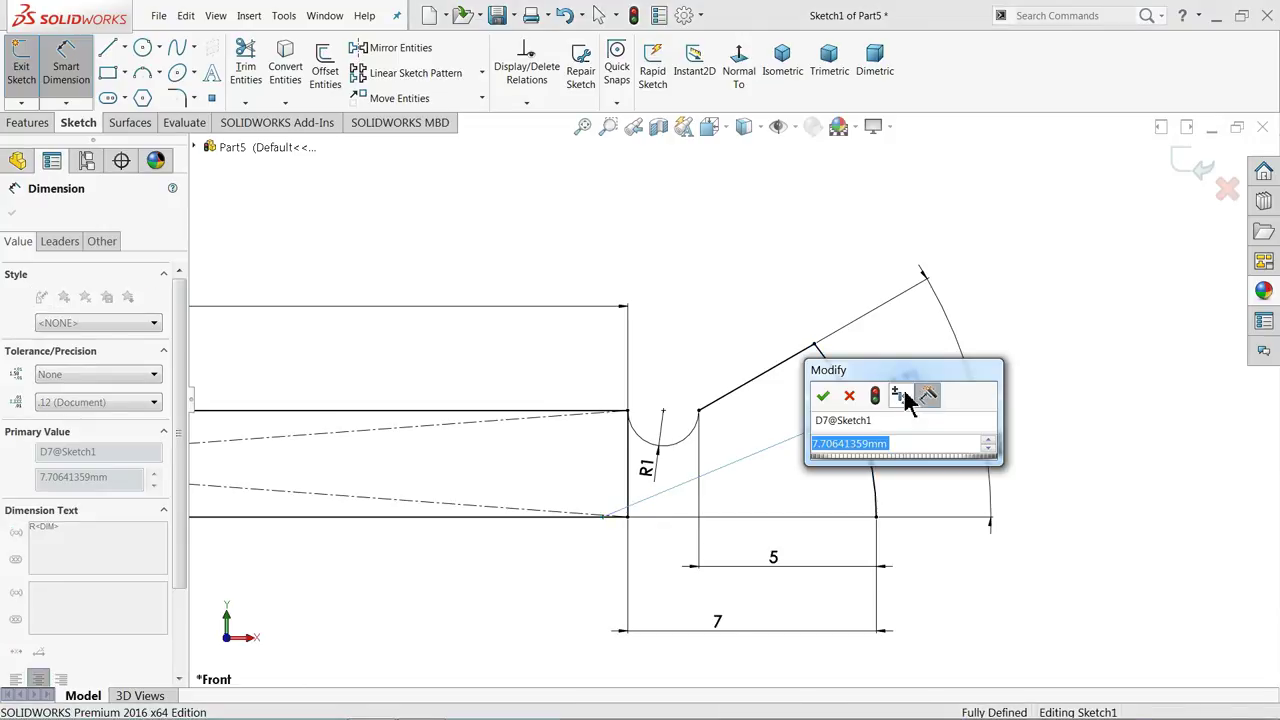
text(10)
key(Return)
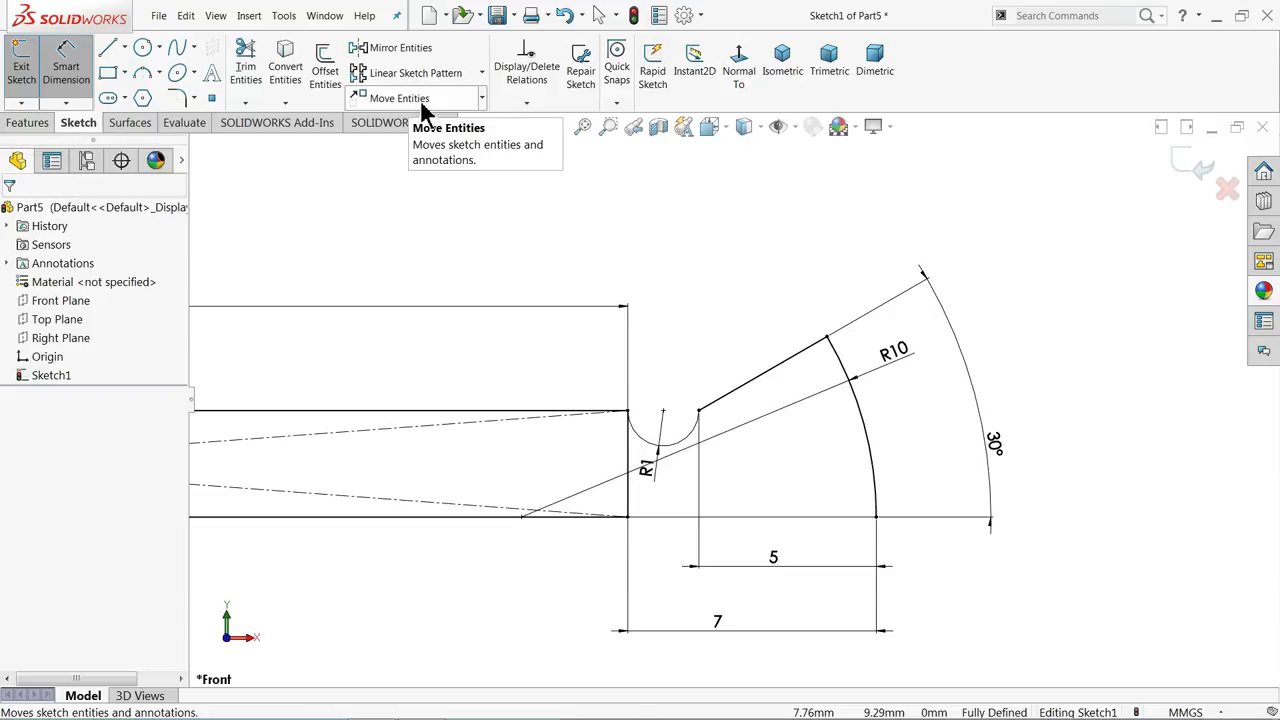
Mirror the end profile's two lines and two arcs about the centerline to the left end
click(405, 48)
mouse_move(918, 238)
mouse_down()
mouse_move(691, 549)
mouse_move(651, 557)
mouse_move(648, 570)
mouse_up()
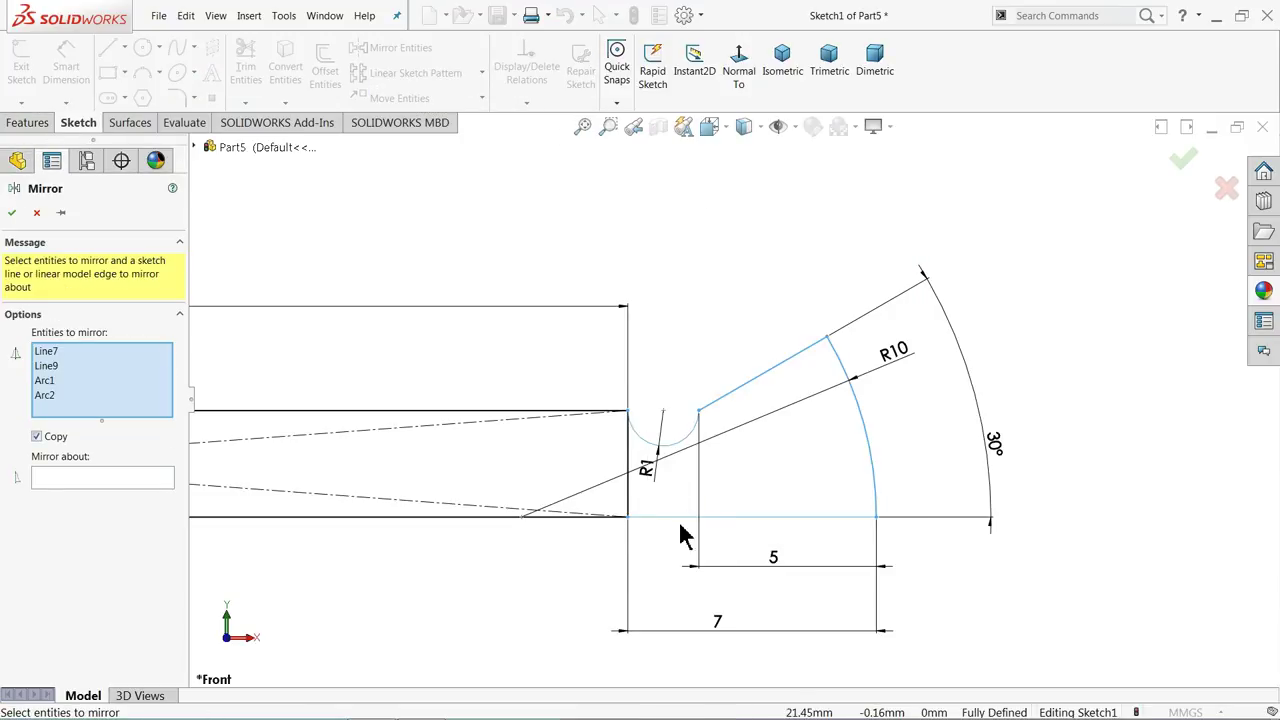
click(80, 480)
scroll(510, 475, up, 3)
click(406, 372)
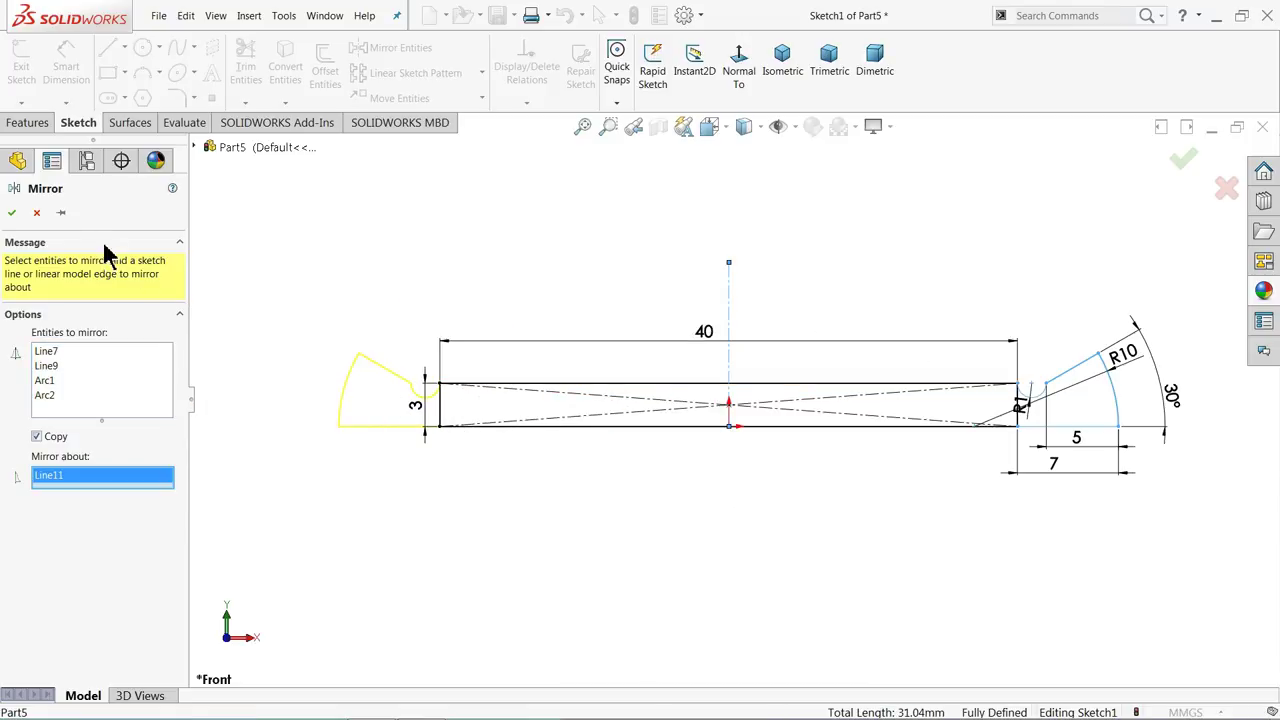
click(13, 213)
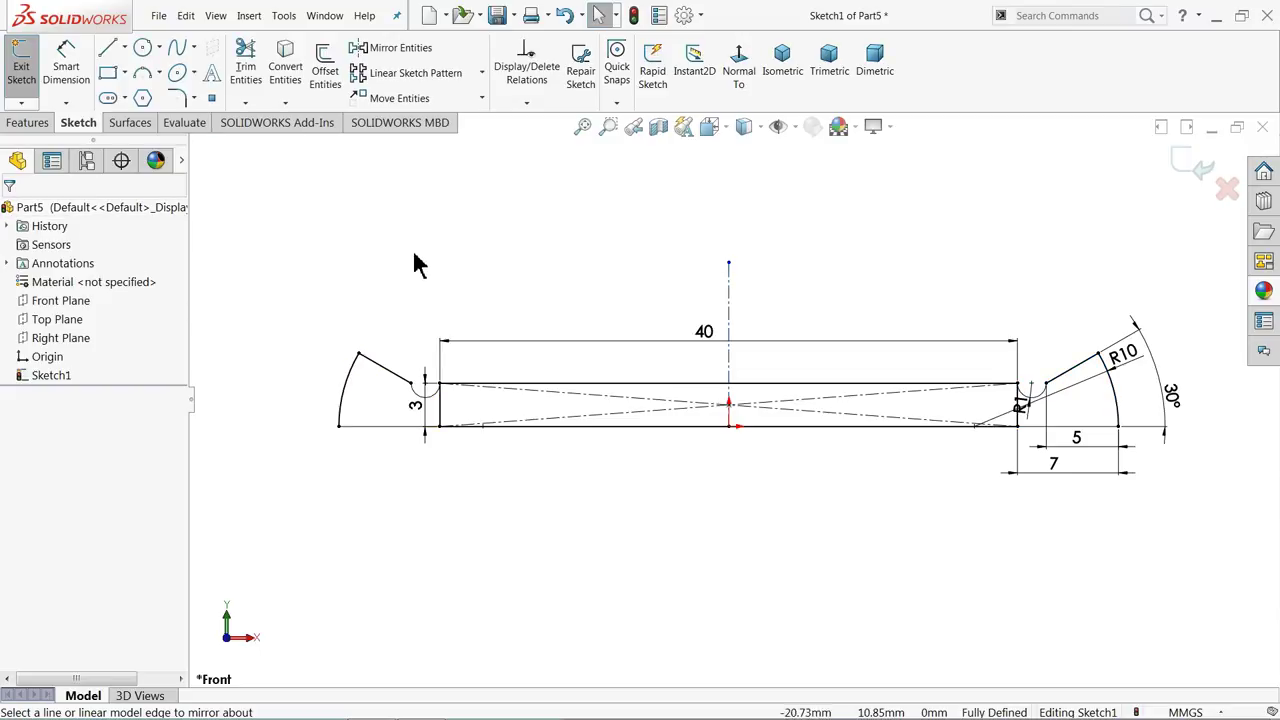
Inspect the vertical edges and try Fully Define Sketch, then cancel it
scroll(516, 414, down, 2)
scroll(460, 424, down, 1)
click(431, 405)
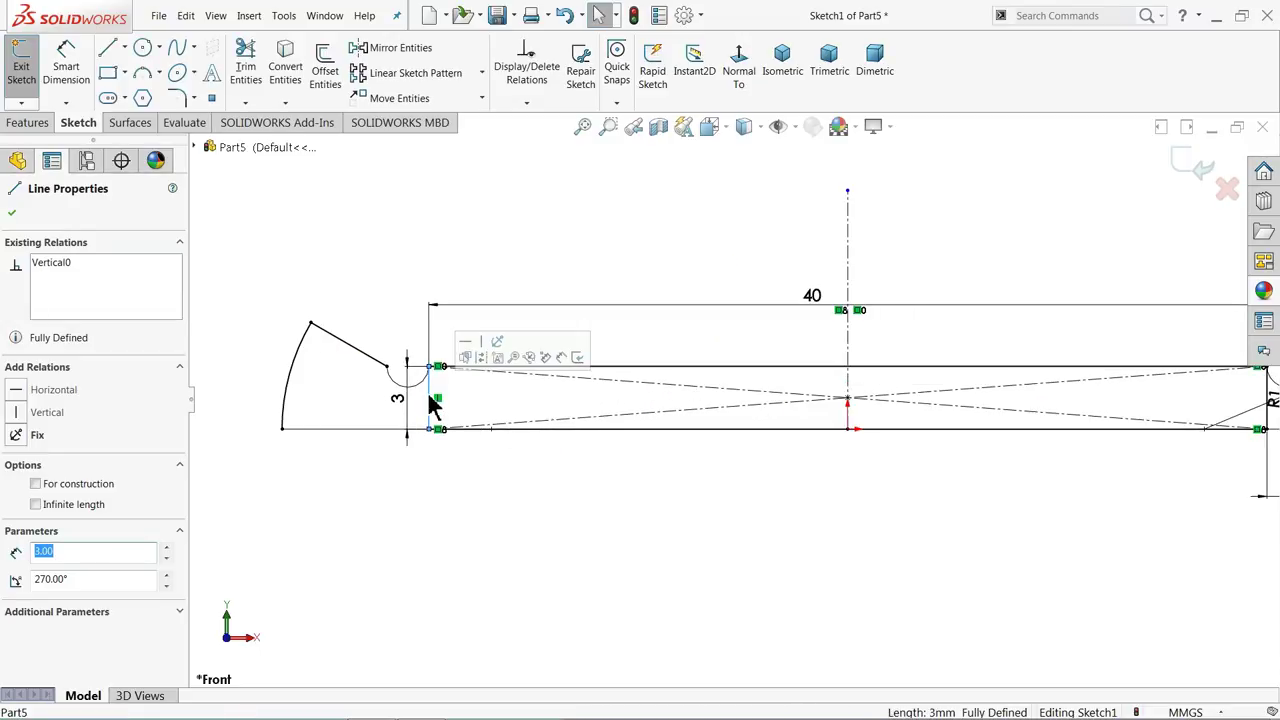
key(Escape)
scroll(1103, 414, up, 1)
scroll(1150, 425, down, 2)
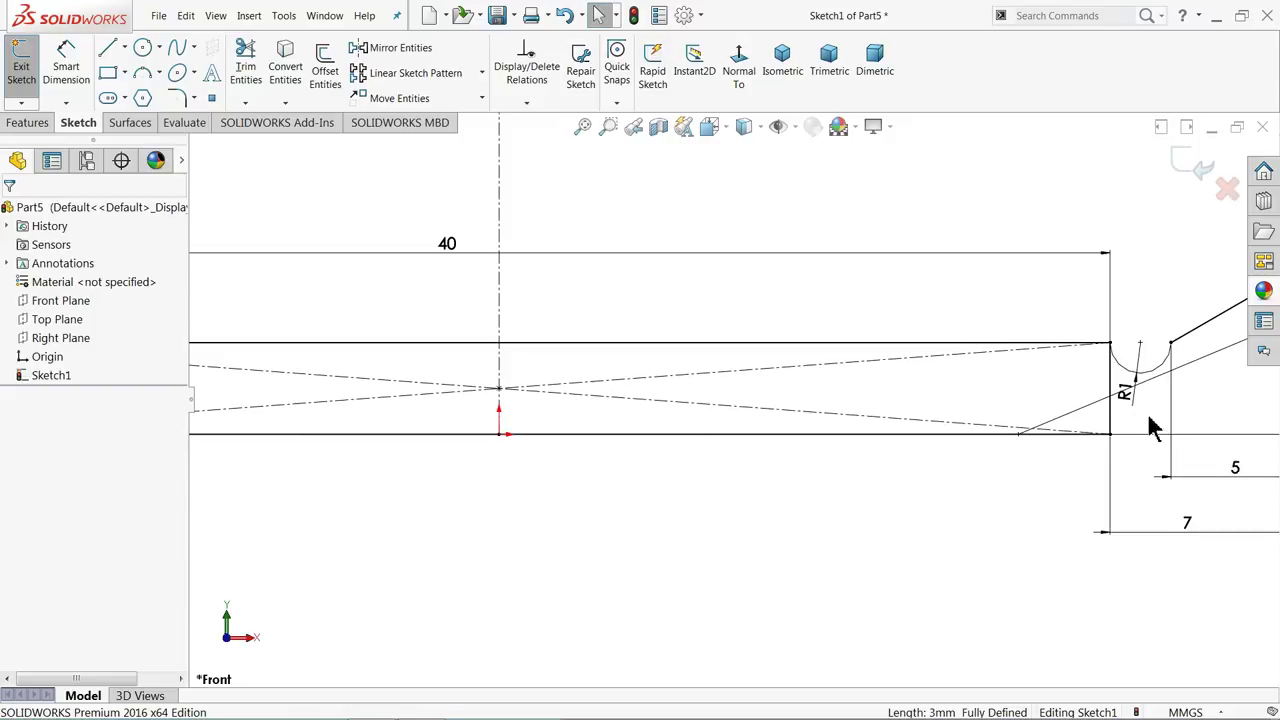
click(1111, 422)
key(Escape)
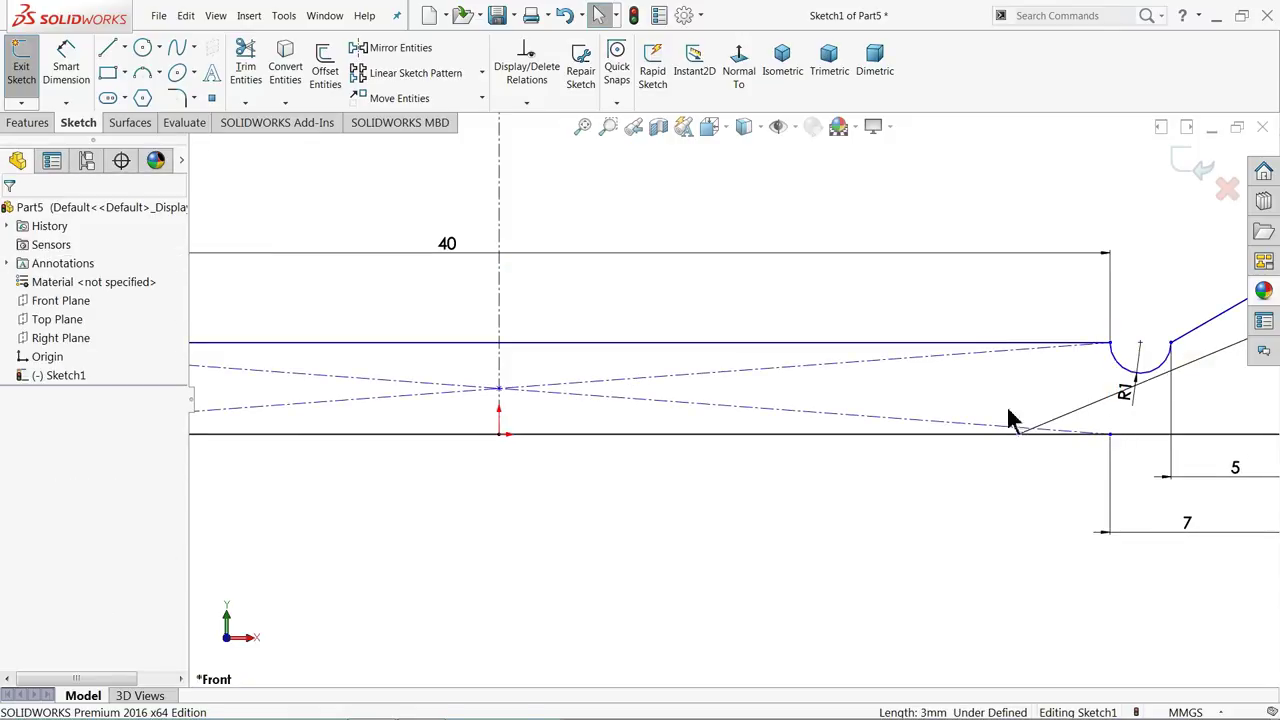
scroll(864, 388, up, 2)
click(527, 103)
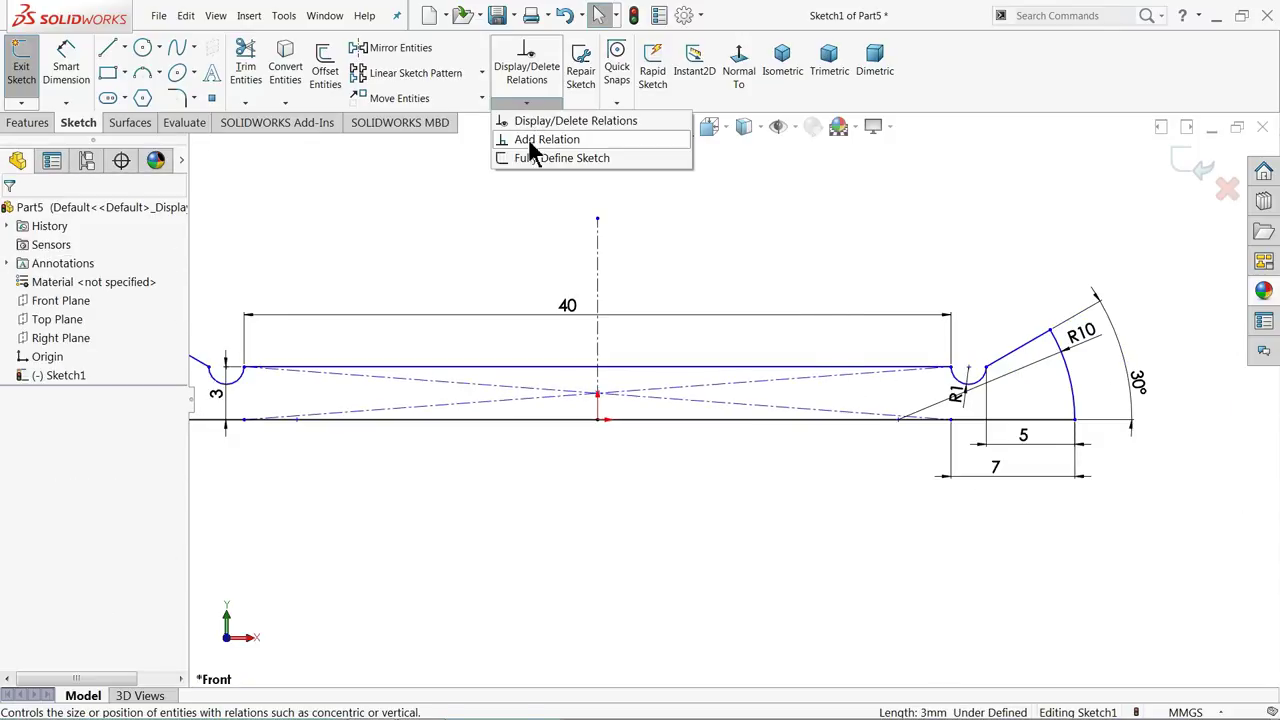
click(528, 158)
click(80, 309)
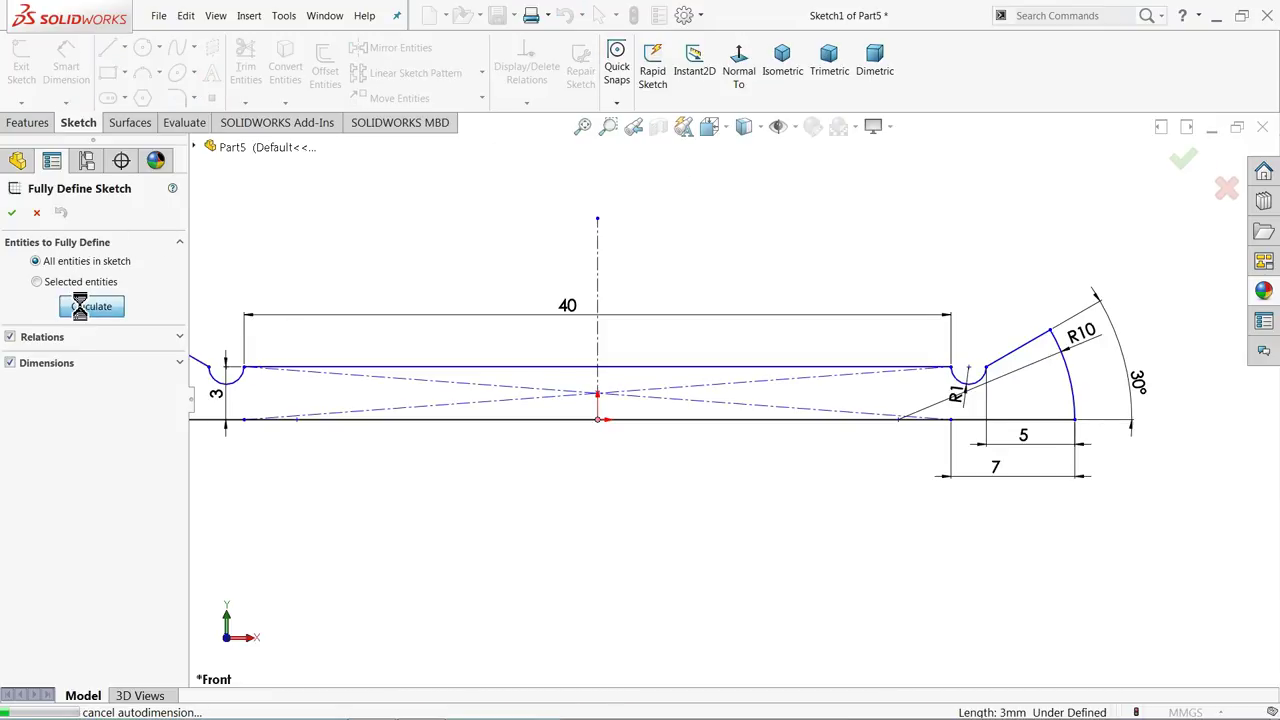
click(35, 215)
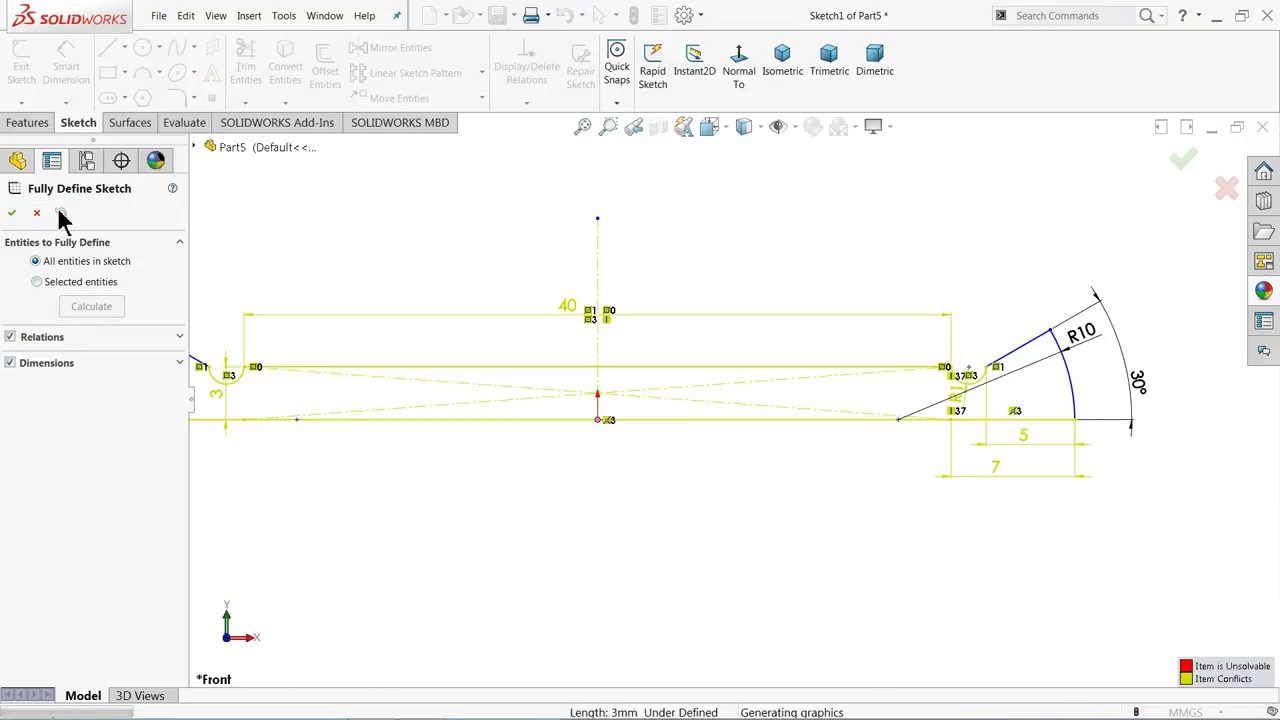
scroll(1090, 397, down, 6)
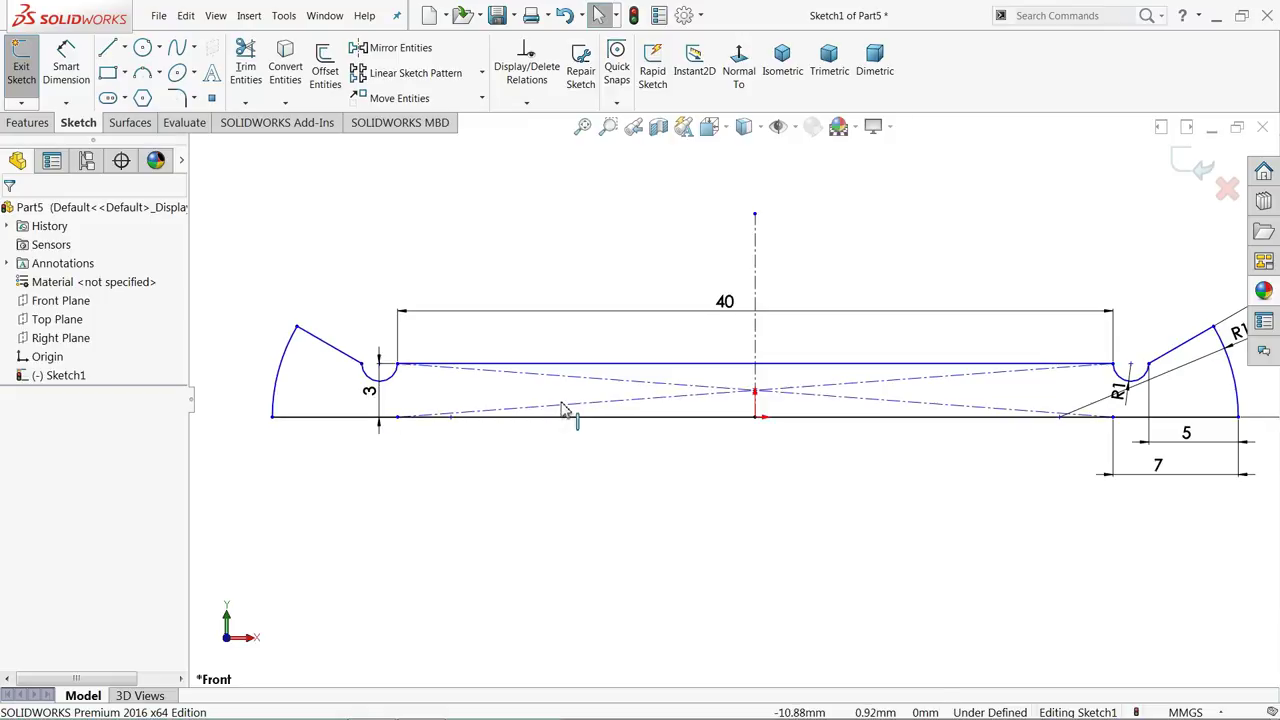
scroll(1020, 359, down, 4)
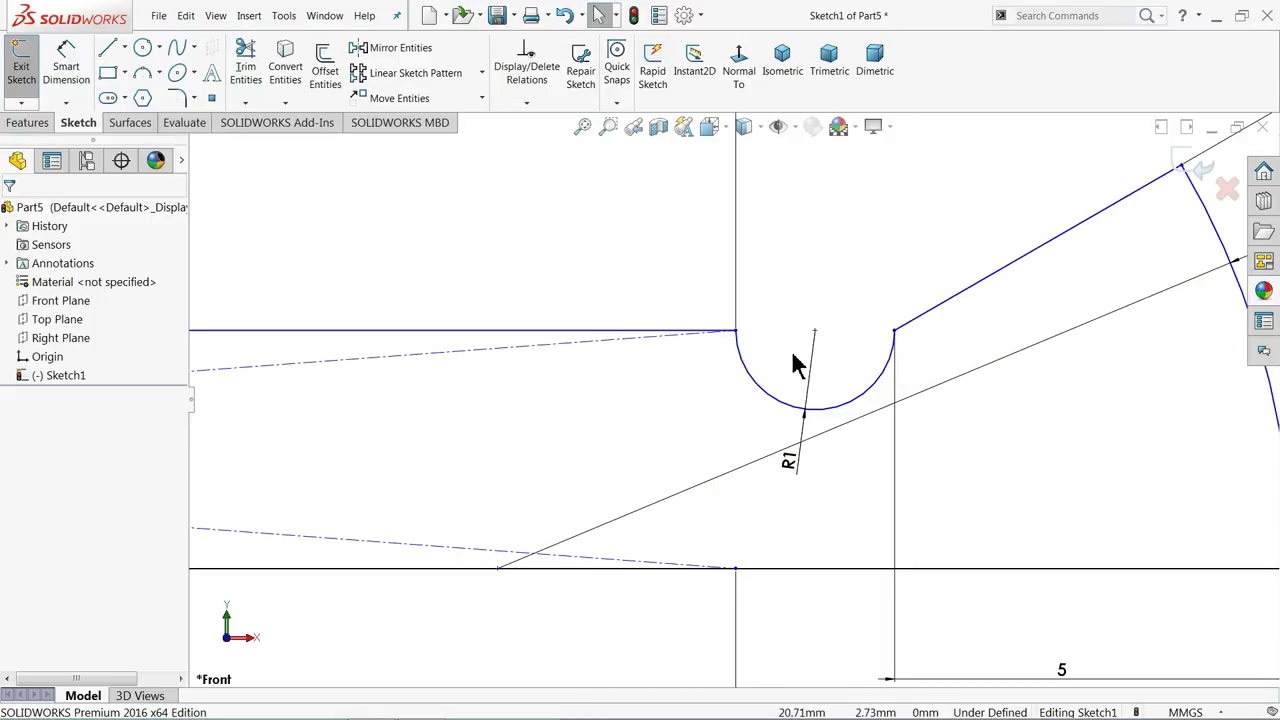
scroll(793, 370, up, 3)
scroll(789, 380, up, 3)
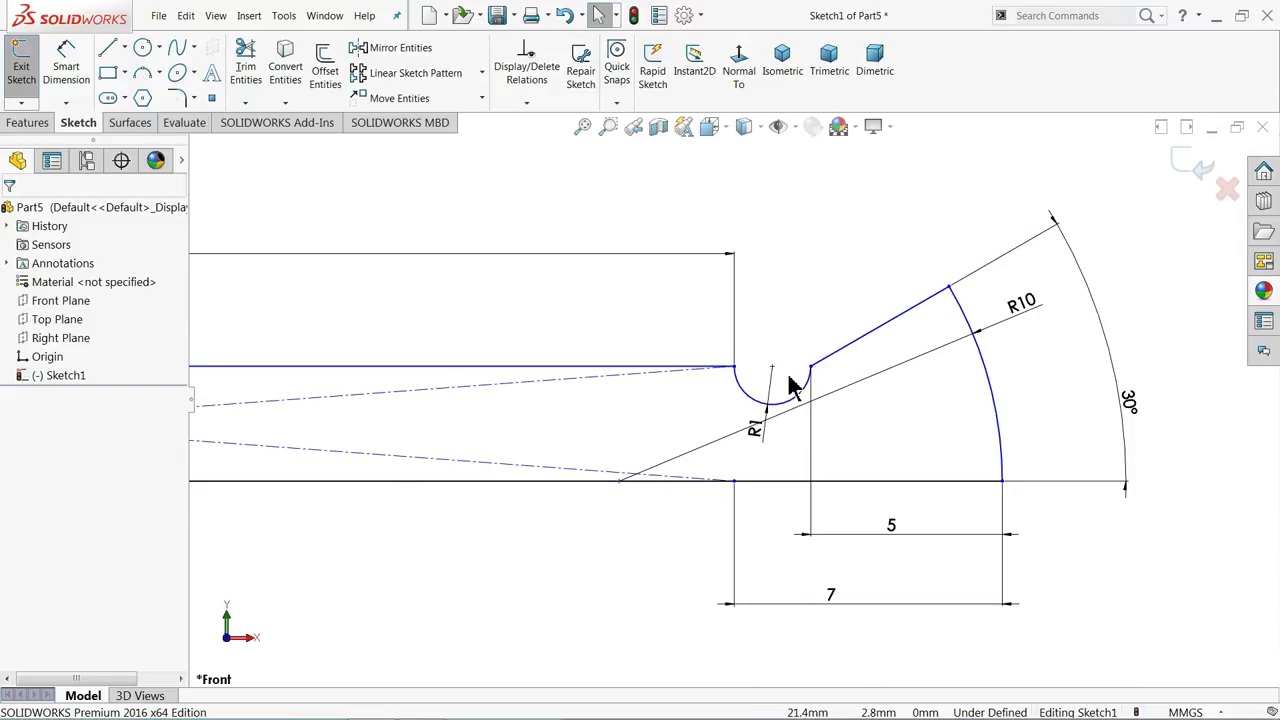
scroll(763, 374, down, 3)
Dimension the notch width between the arc's end points as 2 mm
click(63, 68)
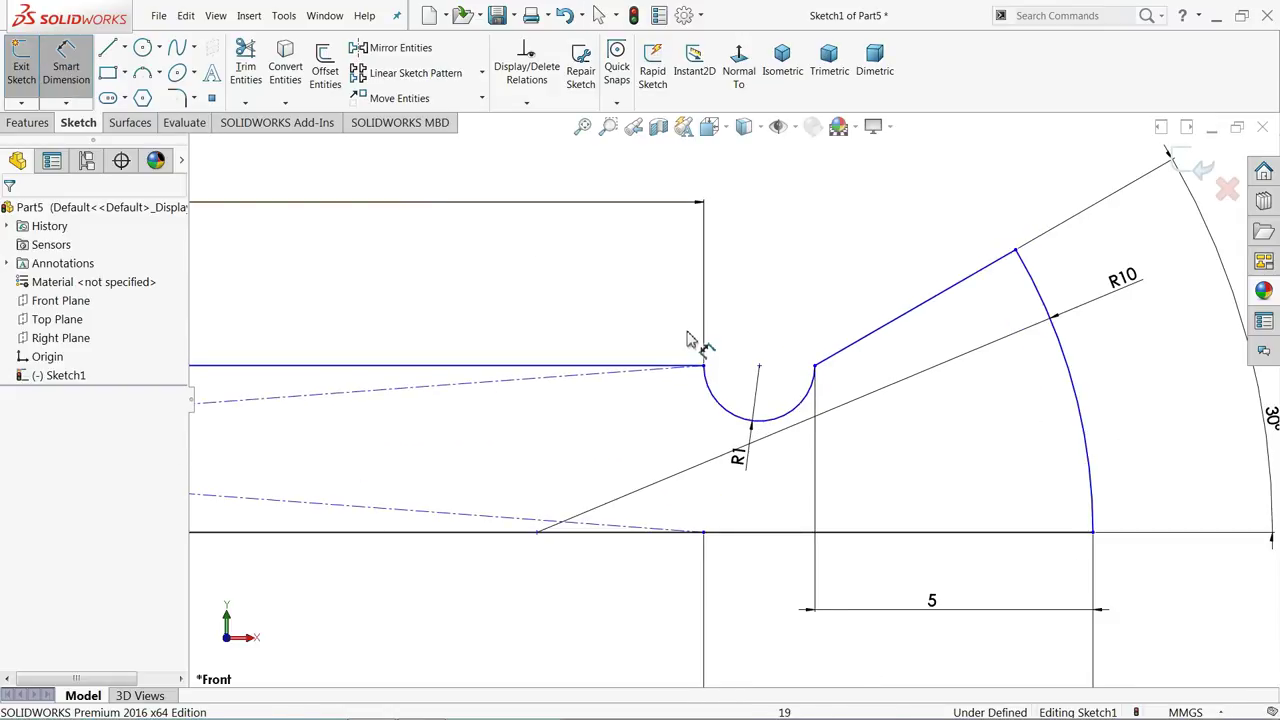
click(704, 366)
click(815, 369)
click(765, 335)
click(709, 325)
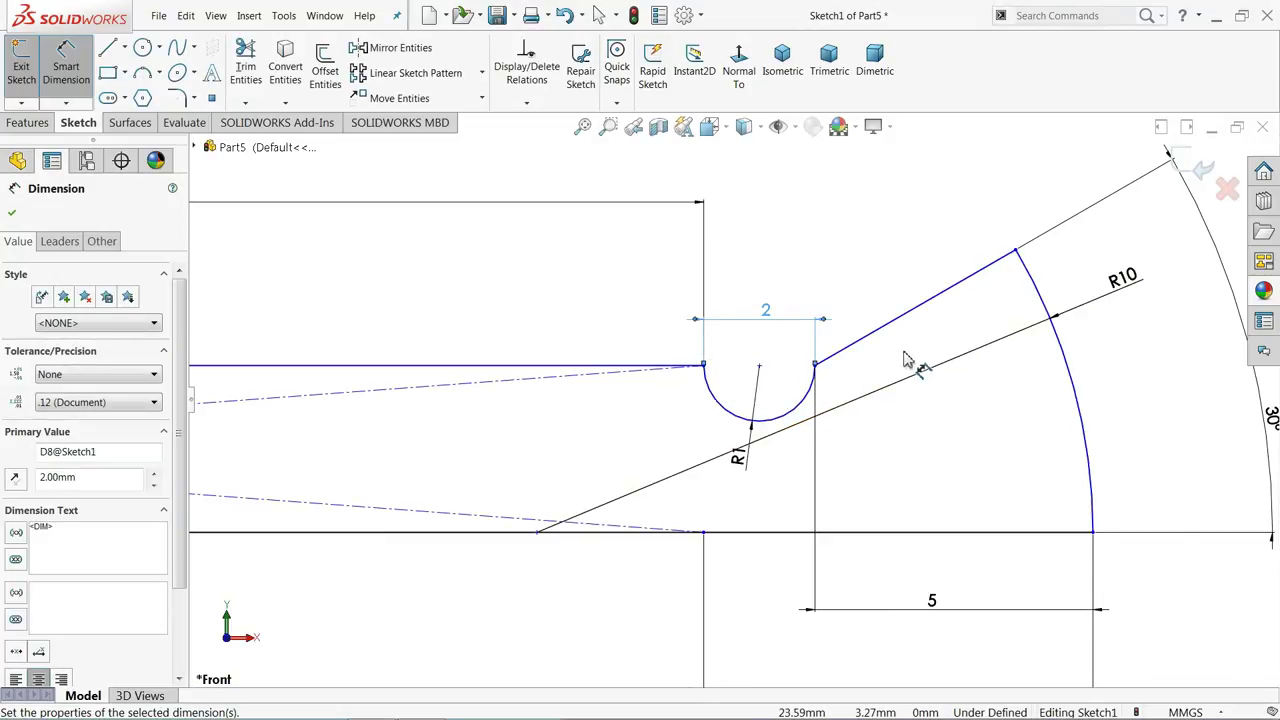
scroll(905, 360, up, 1)
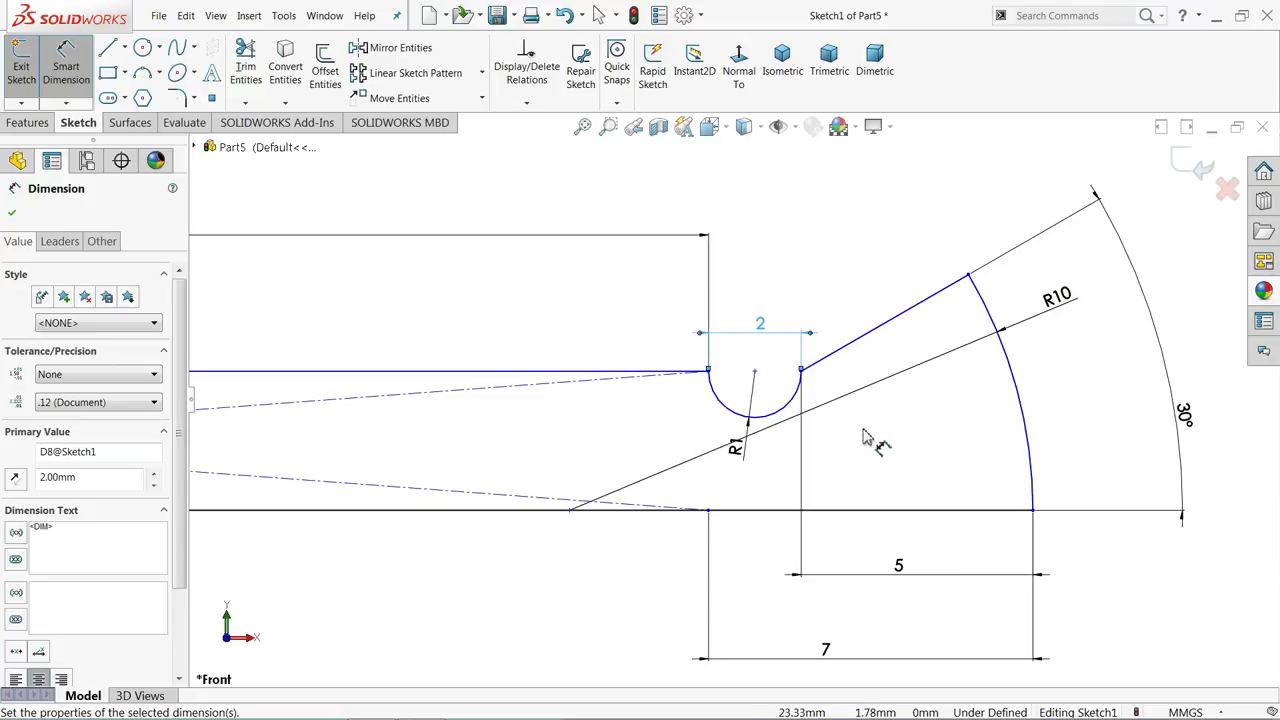
scroll(866, 437, up, 1)
key(Escape)
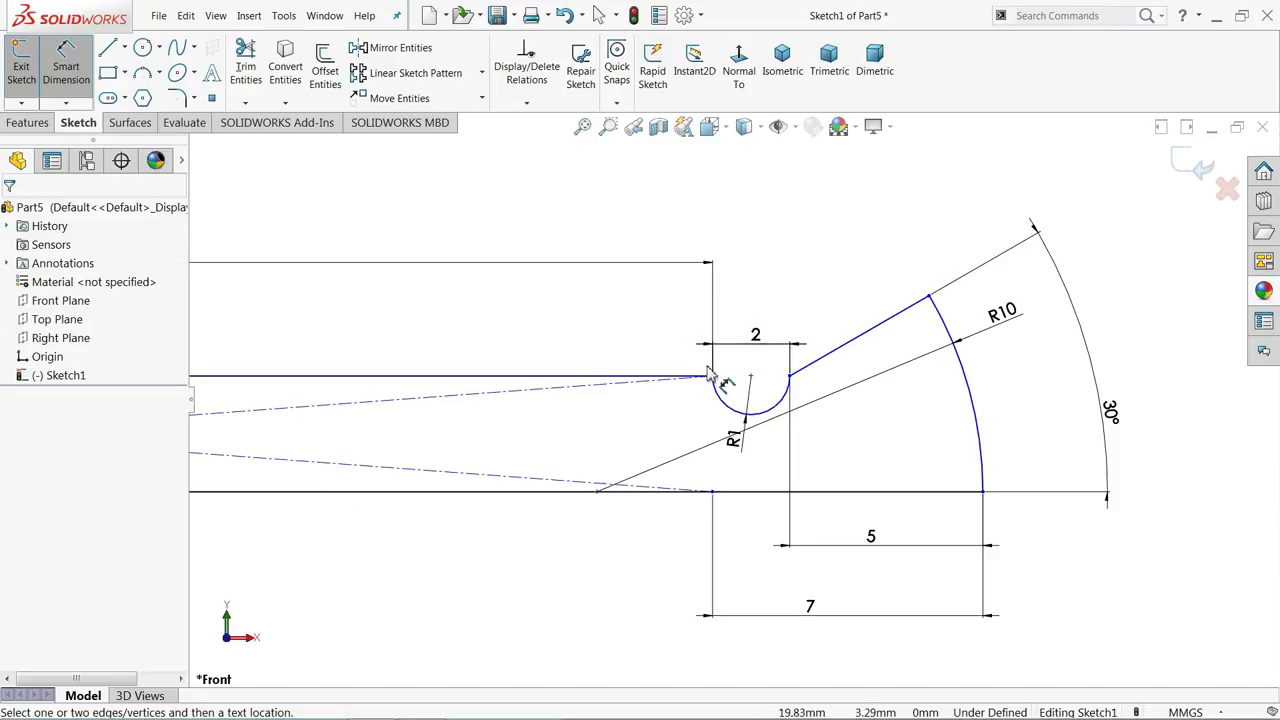
Set the notch endpoint 3 mm above the bottom line
click(796, 387)
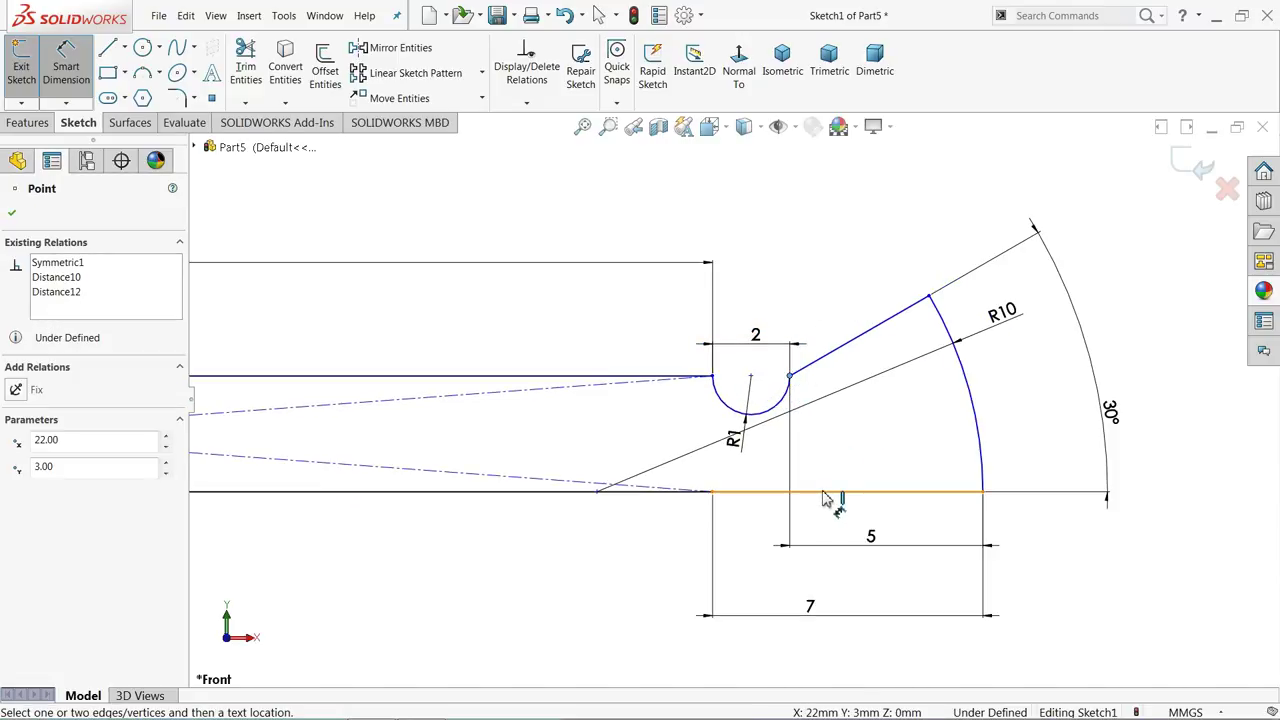
click(830, 491)
click(1052, 432)
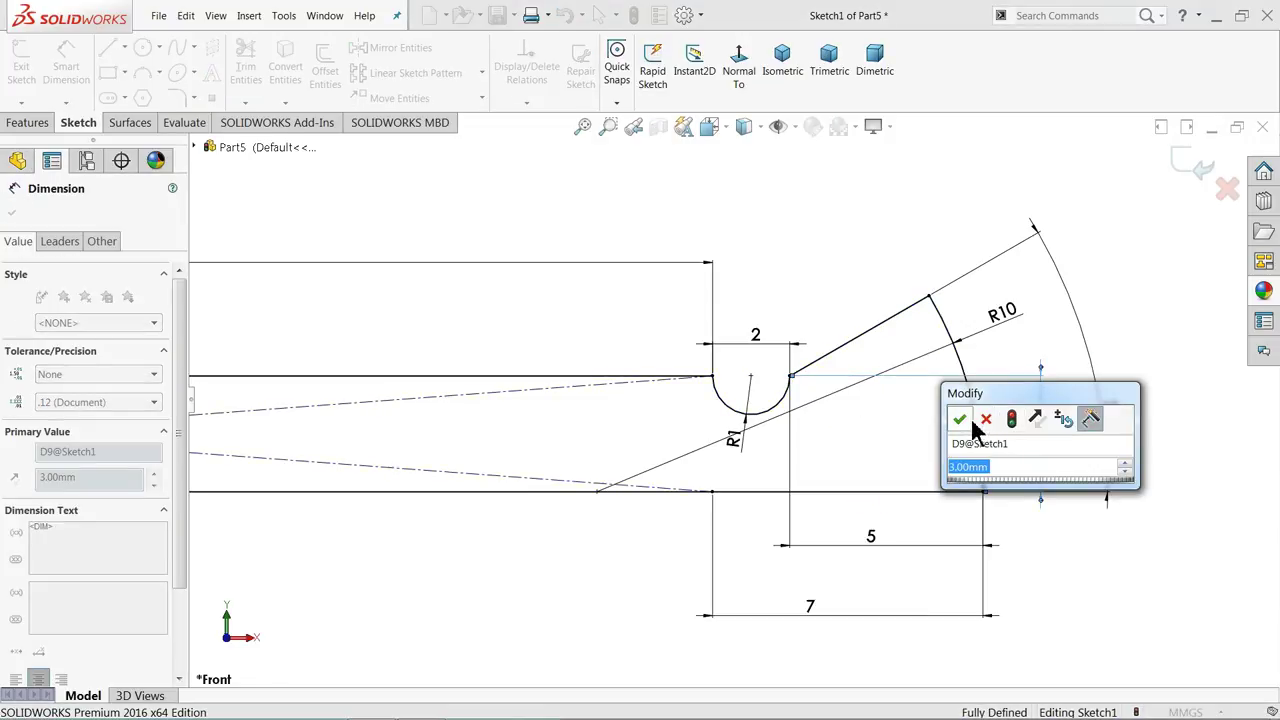
click(960, 420)
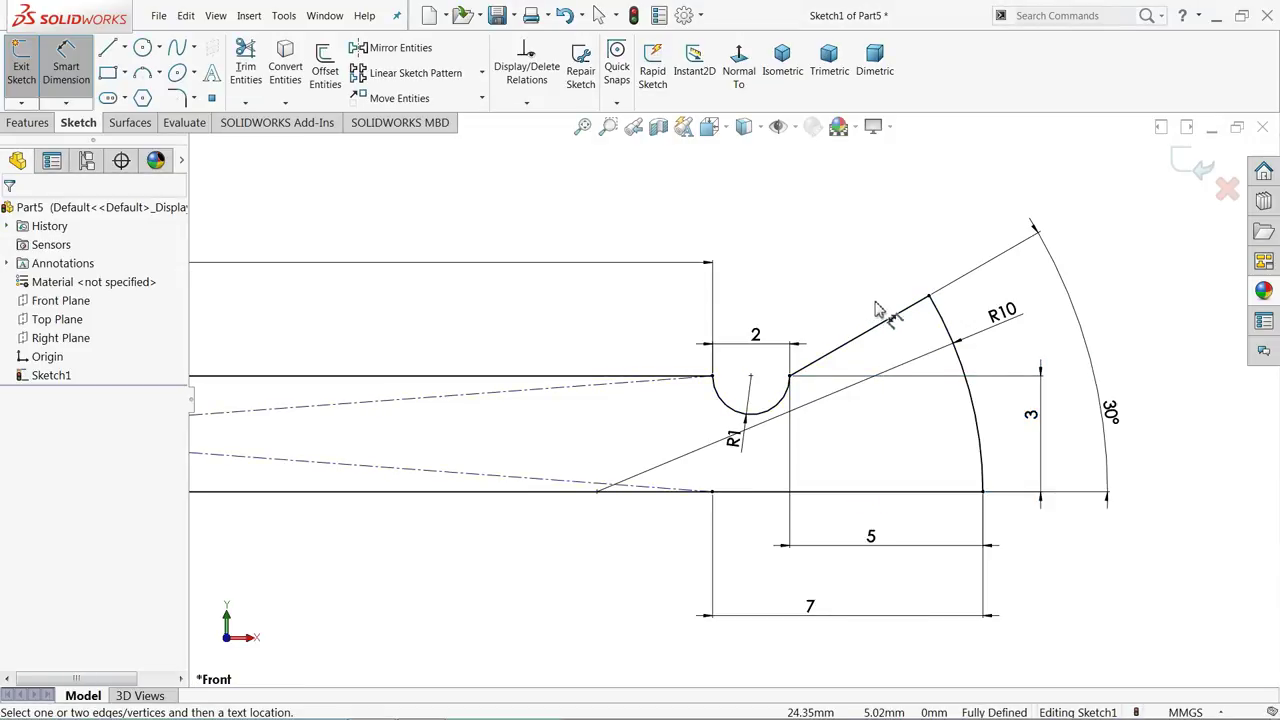
scroll(830, 306, up, 3)
scroll(730, 377, up, 3)
scroll(616, 437, down, 4)
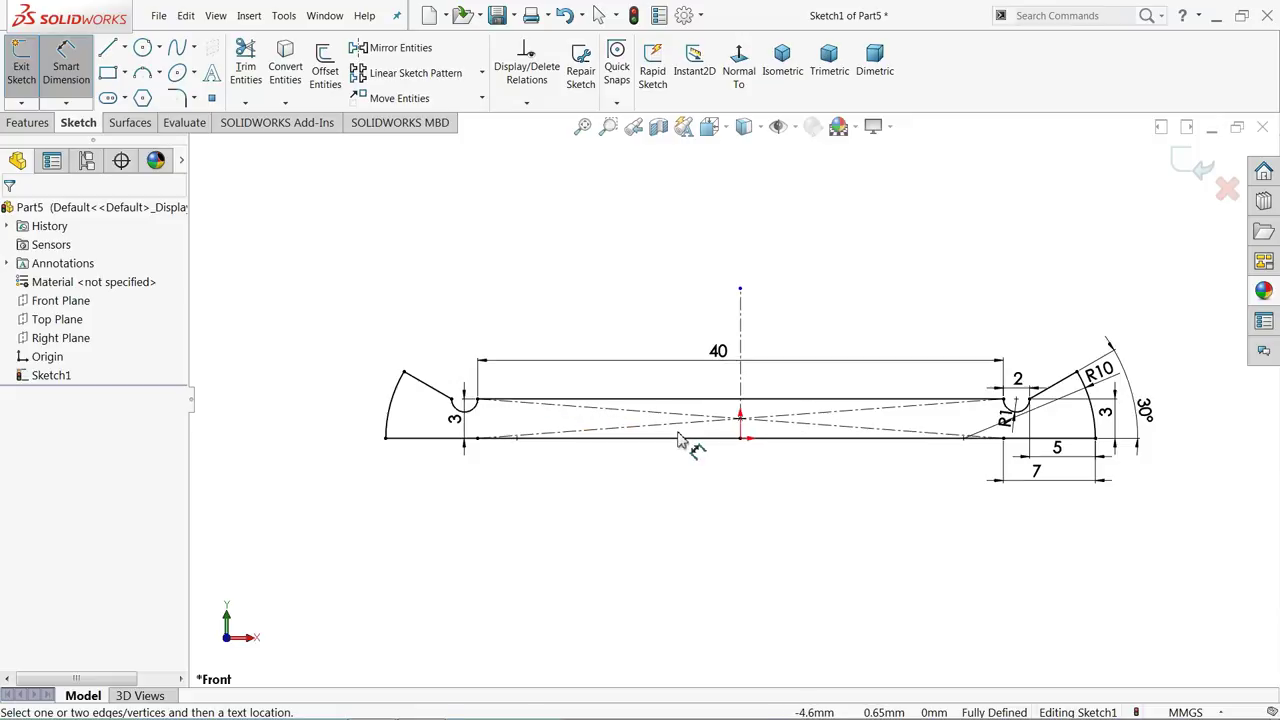
scroll(868, 440, down, 1)
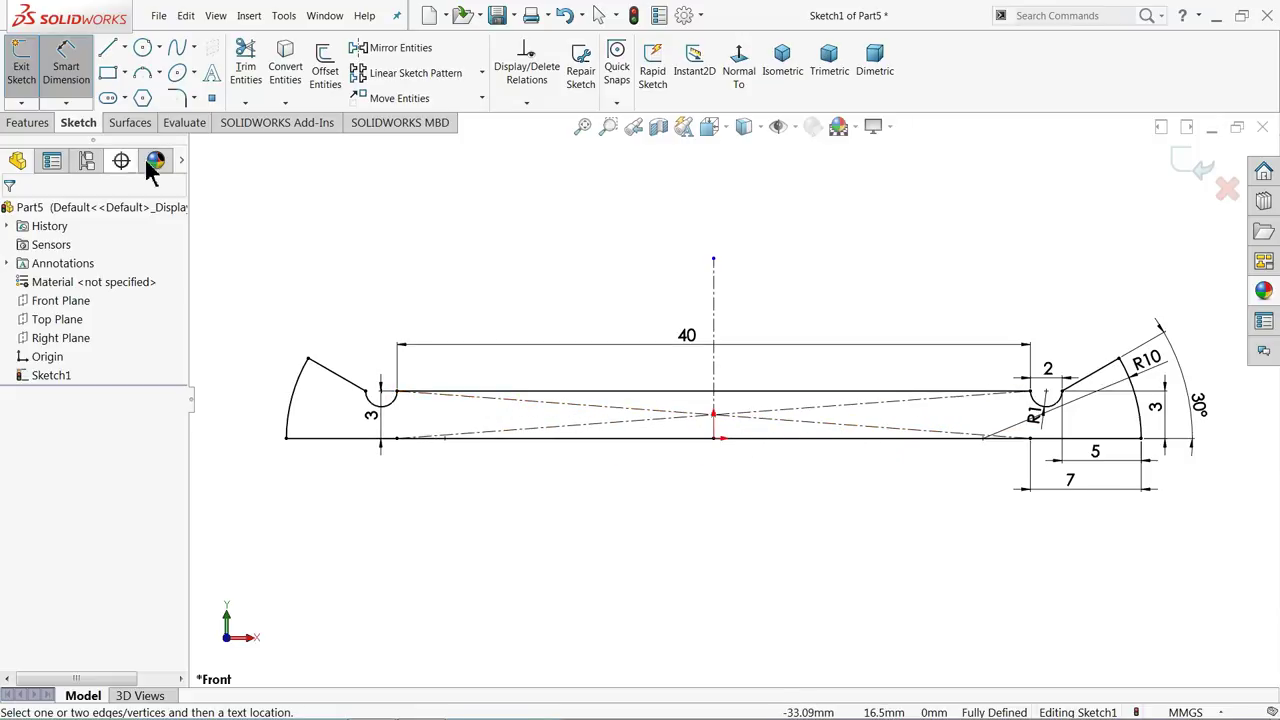
Revolve the handle profile 360° about its bottom line into a solid rod
click(27, 122)
click(82, 80)
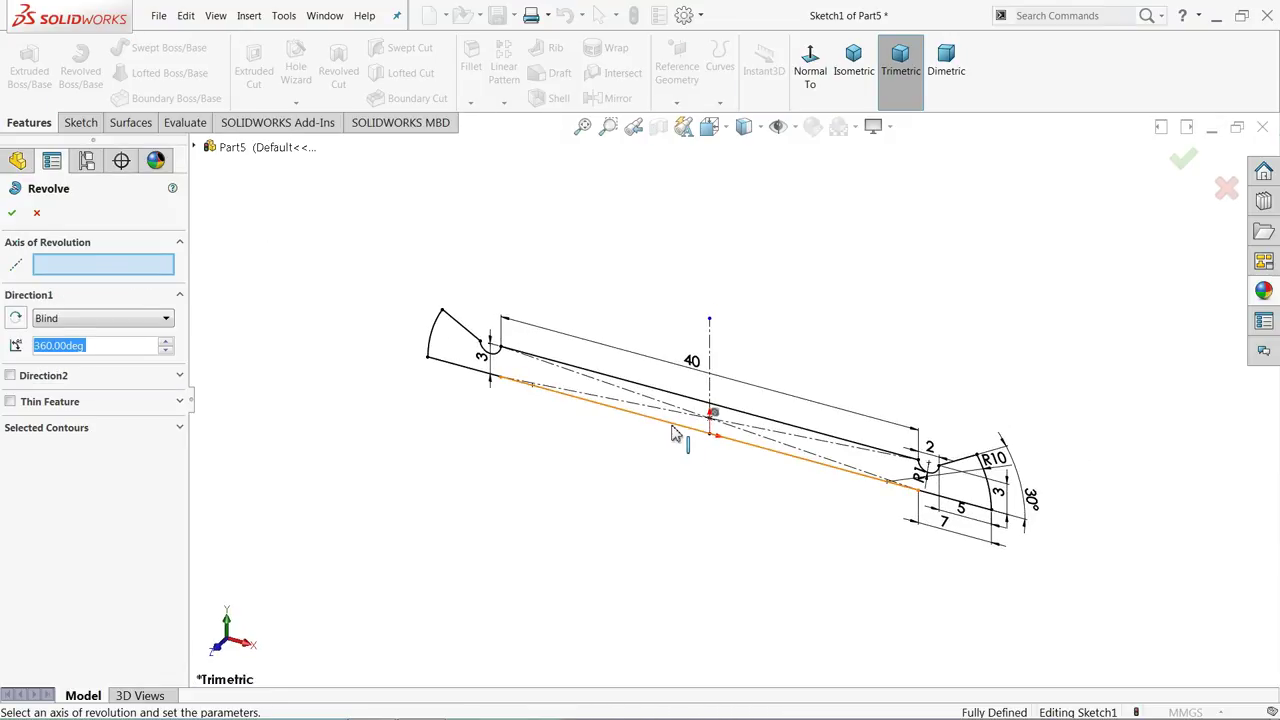
click(665, 425)
scroll(708, 452, down, 2)
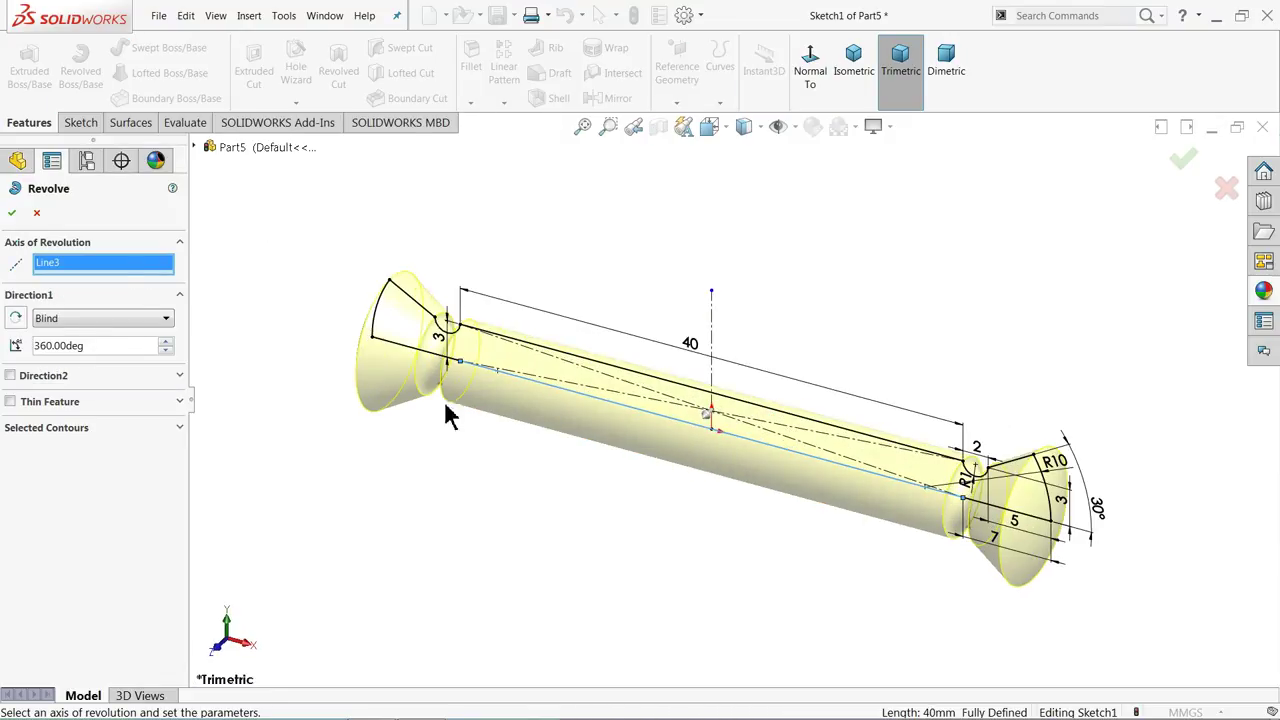
click(13, 213)
mouse_move(320, 257)
middle_down()
mouse_move(412, 254)
mouse_move(326, 249)
mouse_move(326, 283)
middle_up()
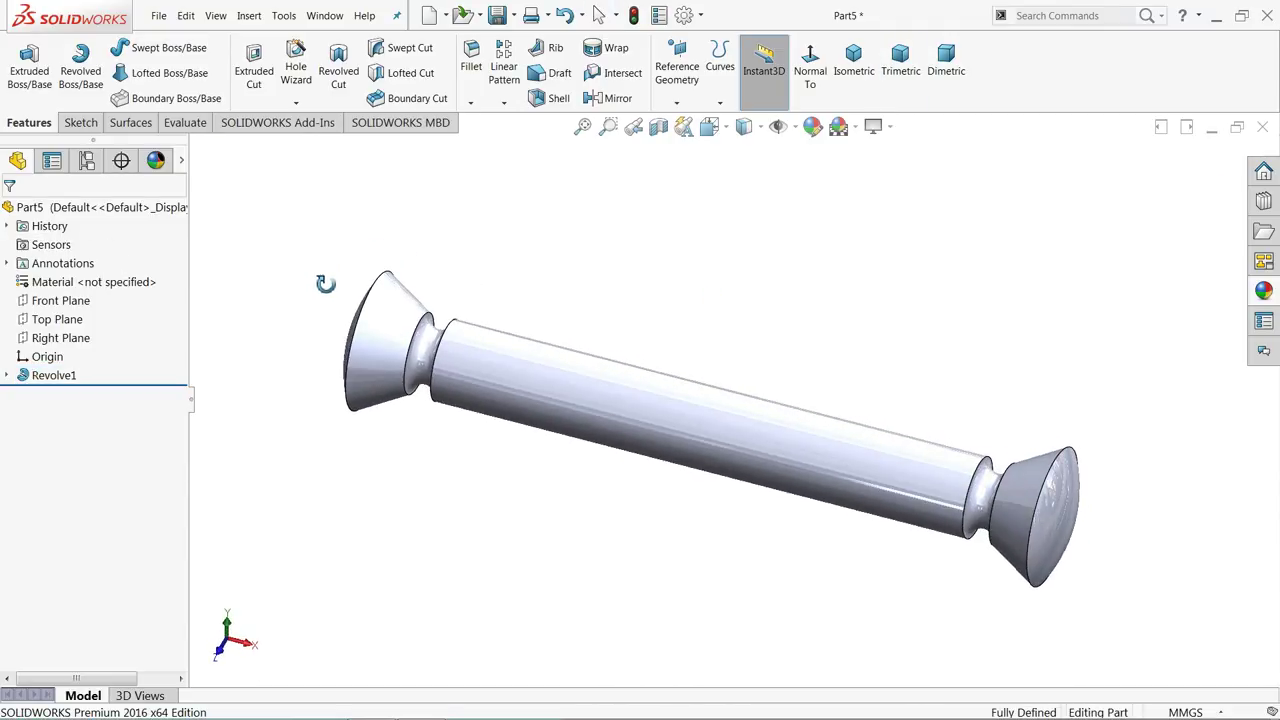
click(47, 320)
middle_drag(320, 200, 300, 235)
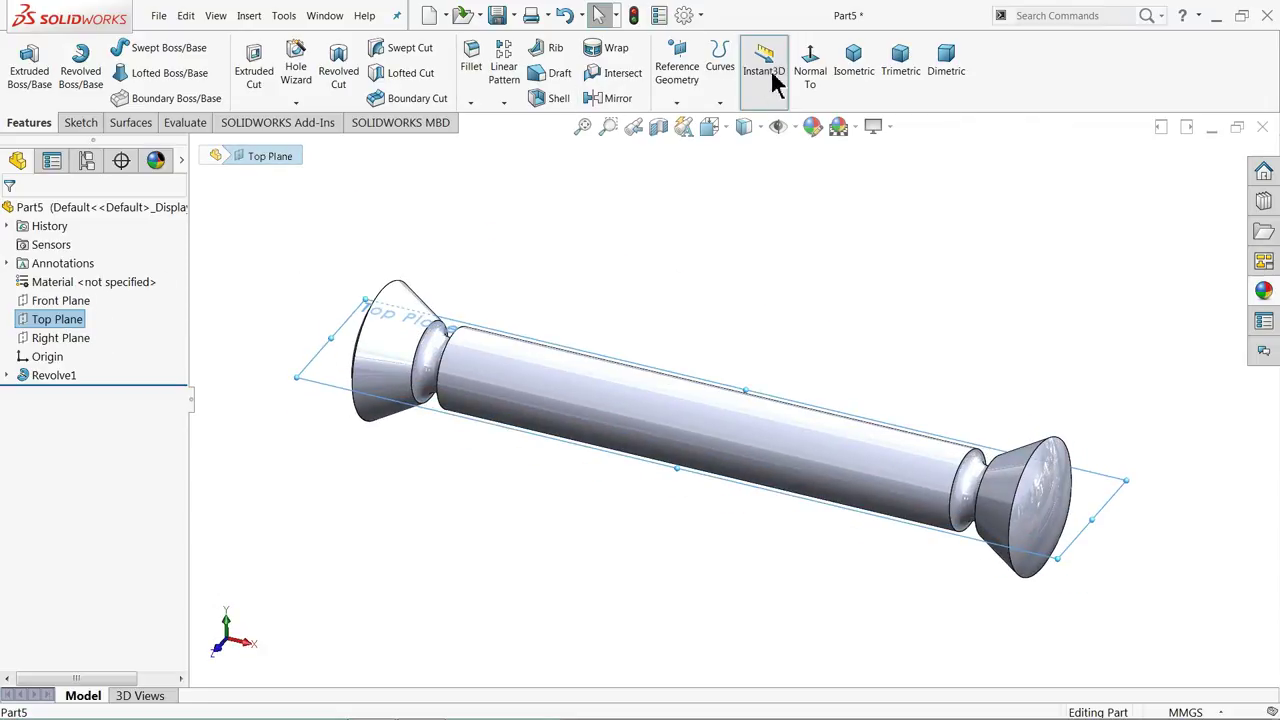
Sketch on the Top Plane, viewed Normal To, with a horizontal centerline from the origin
click(78, 122)
click(24, 62)
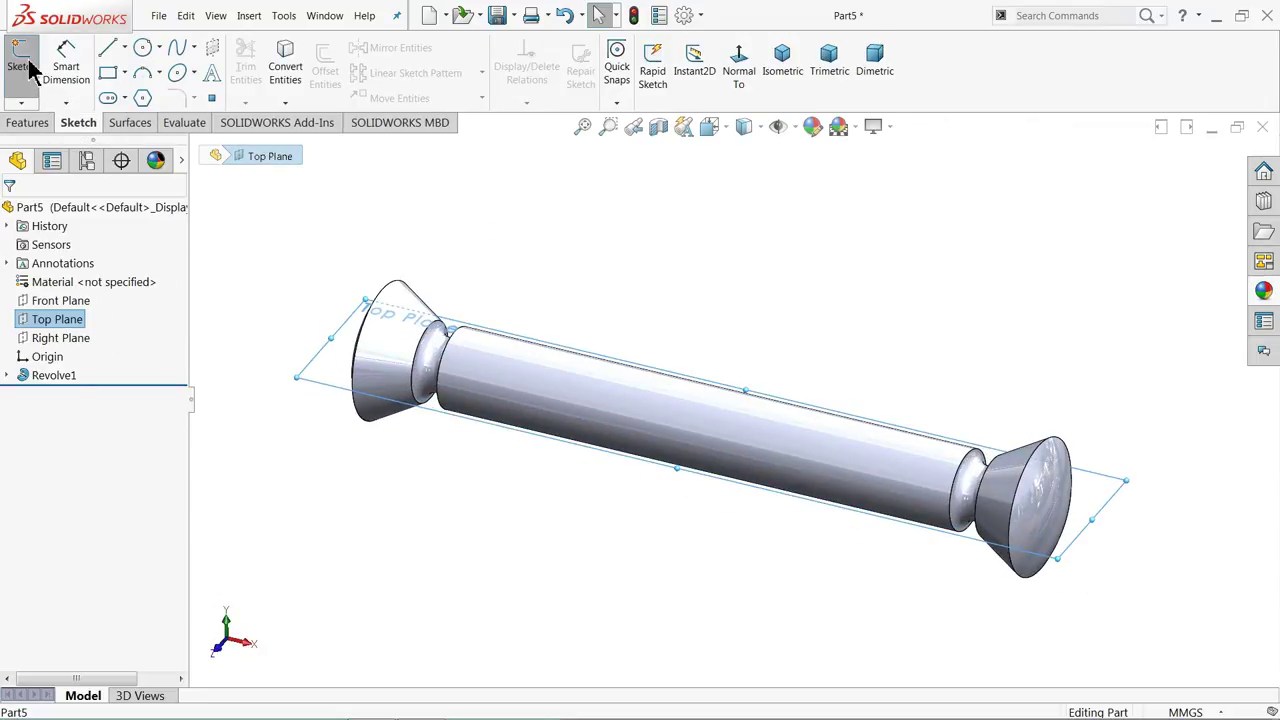
click(742, 72)
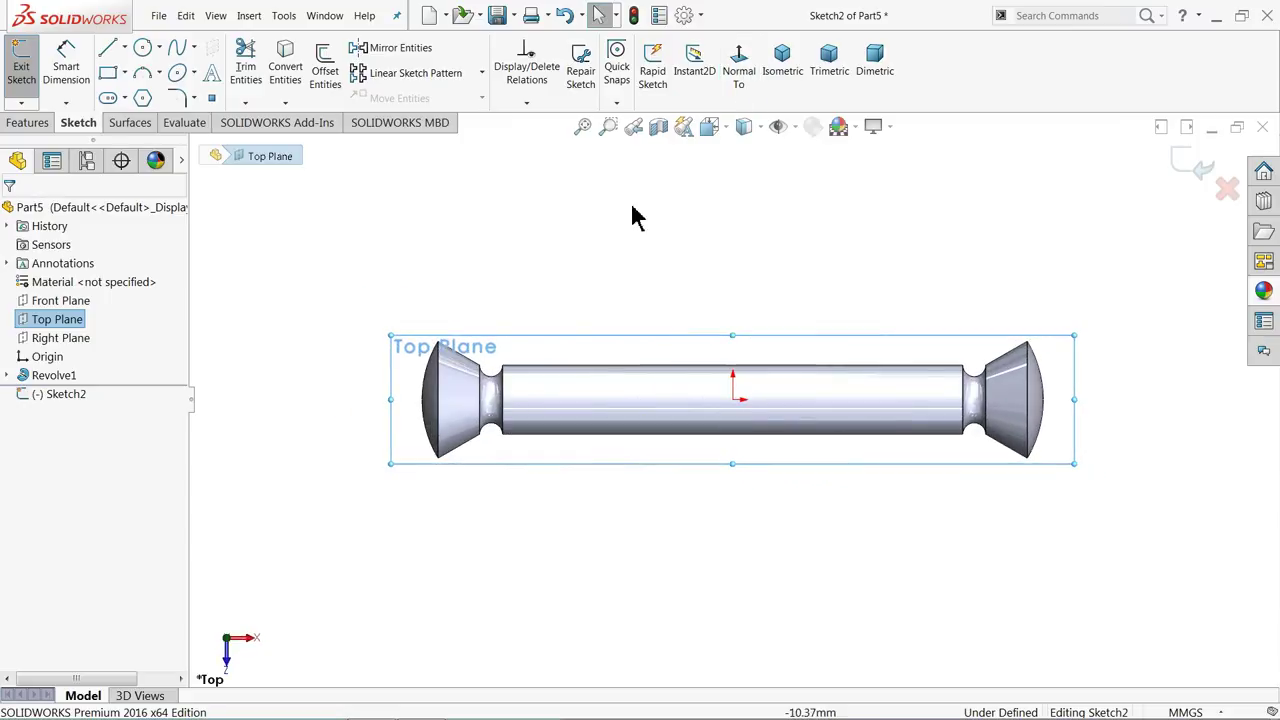
click(125, 50)
click(143, 88)
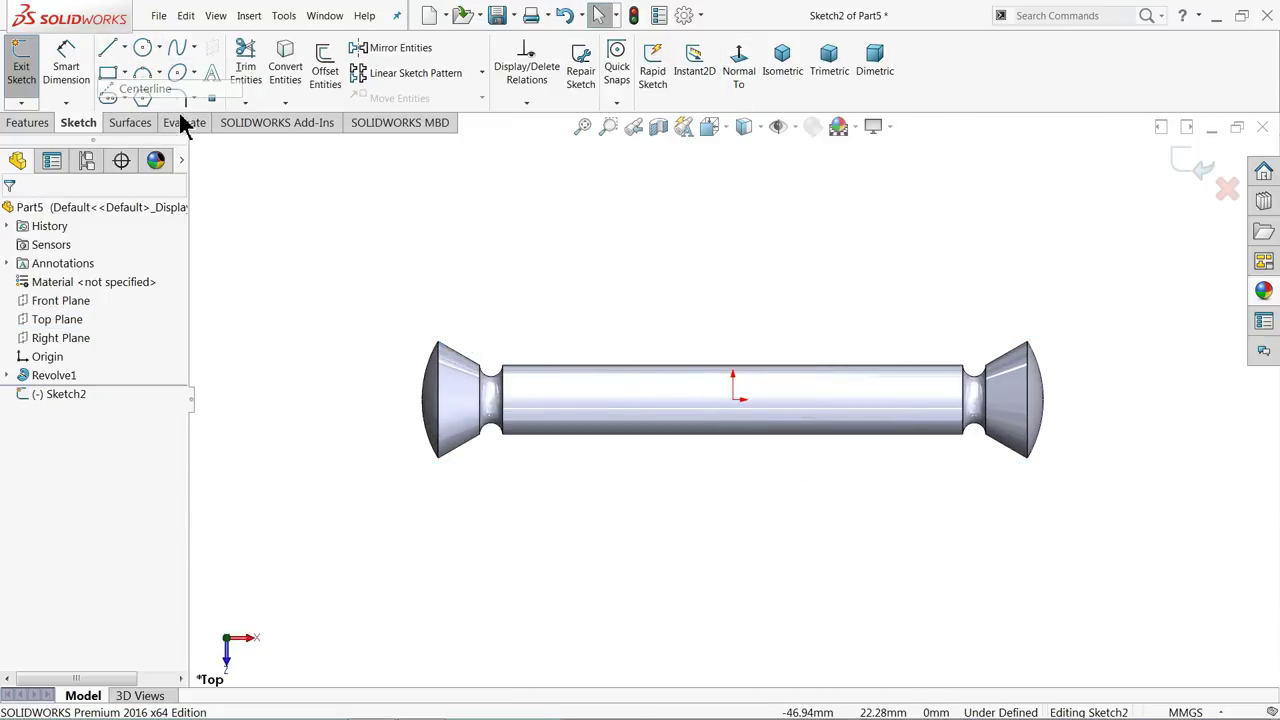
click(735, 400)
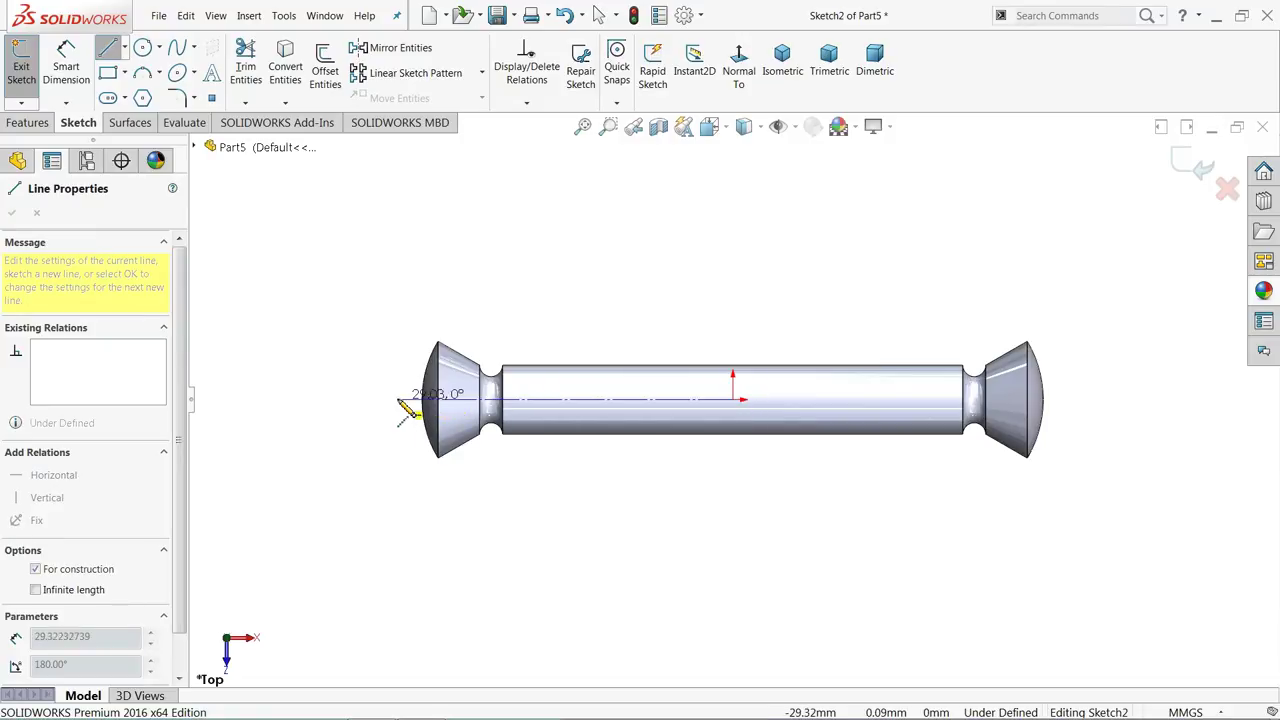
right_click(352, 327)
click(393, 333)
scroll(510, 420, down, 3)
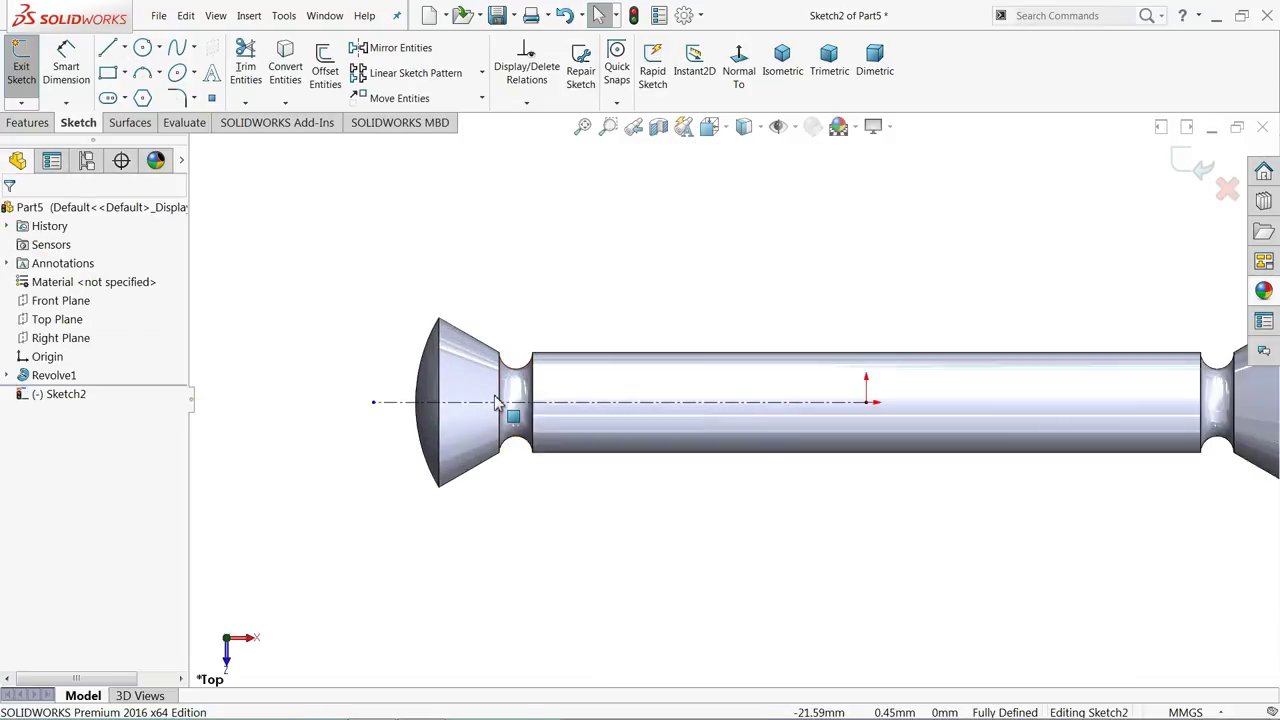
click(110, 76)
scroll(532, 364, down, 3)
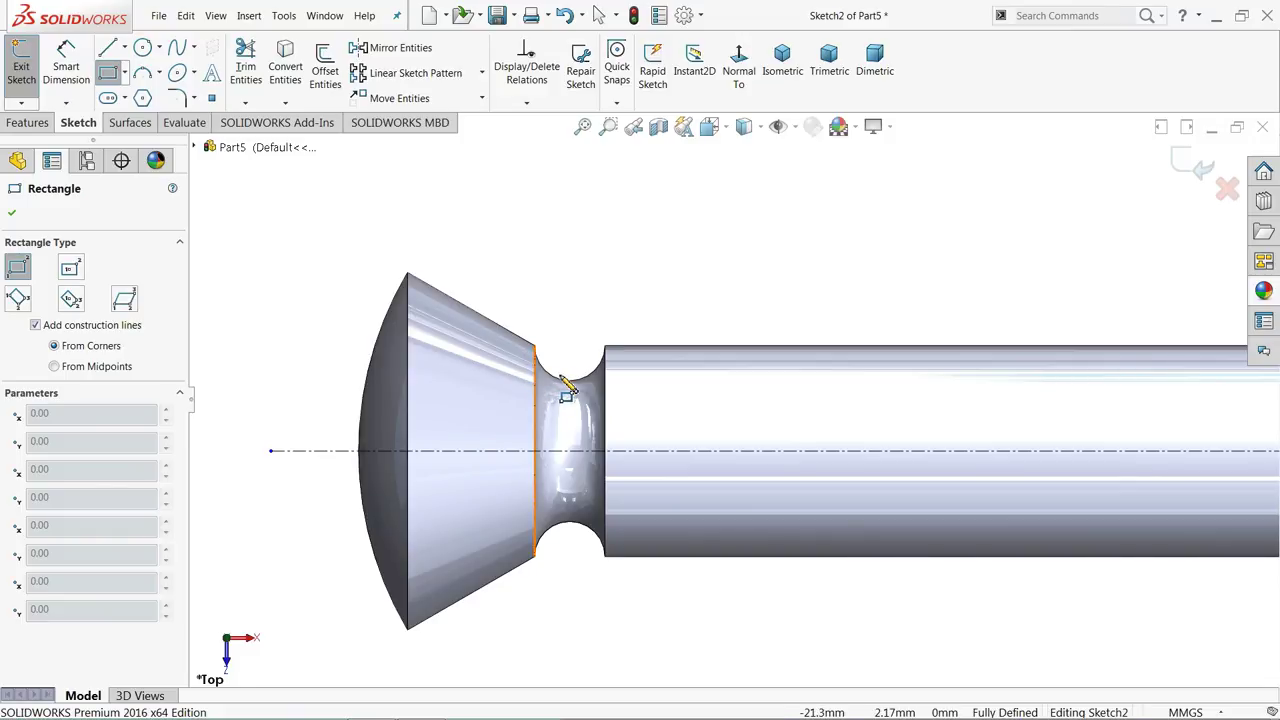
click(535, 381)
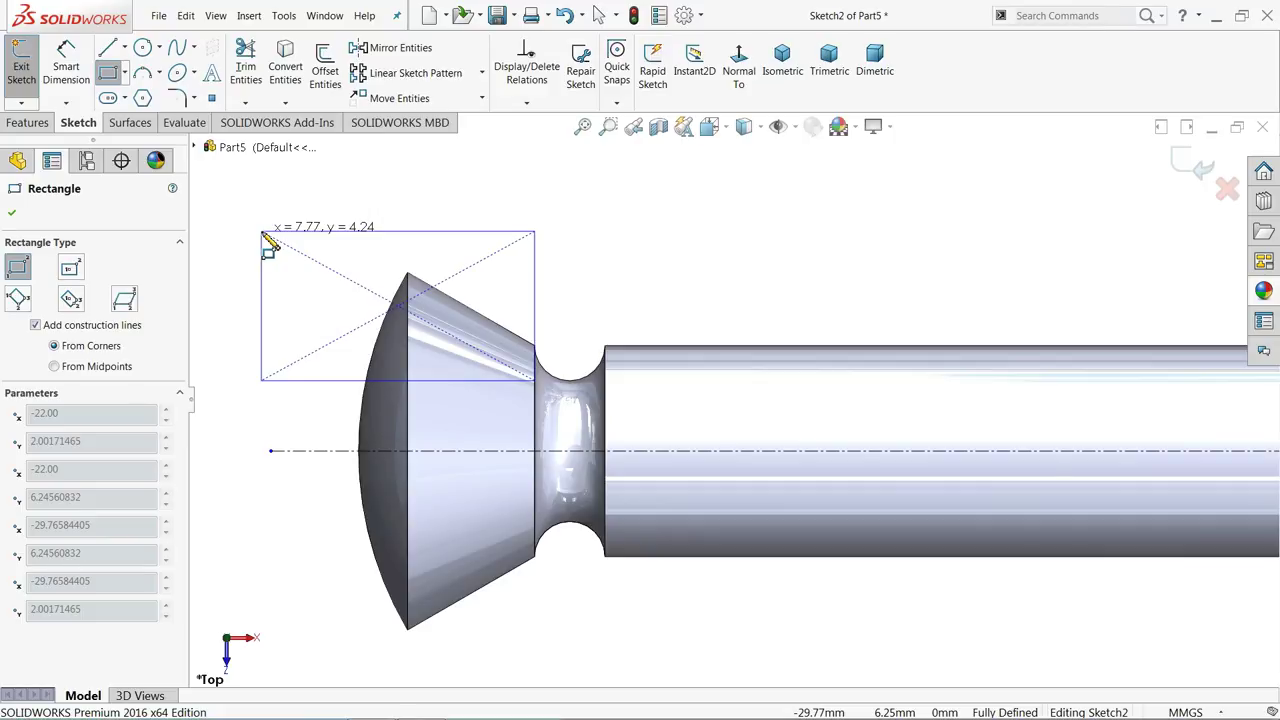
key(Escape)
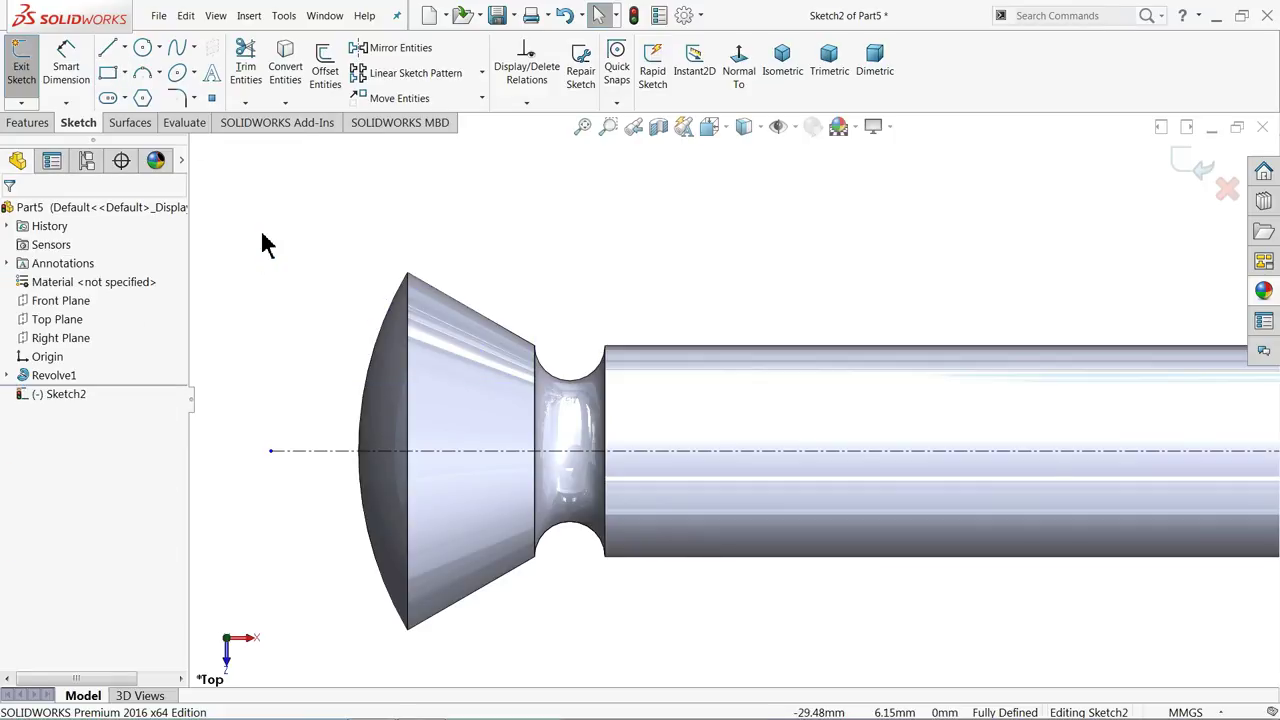
click(108, 73)
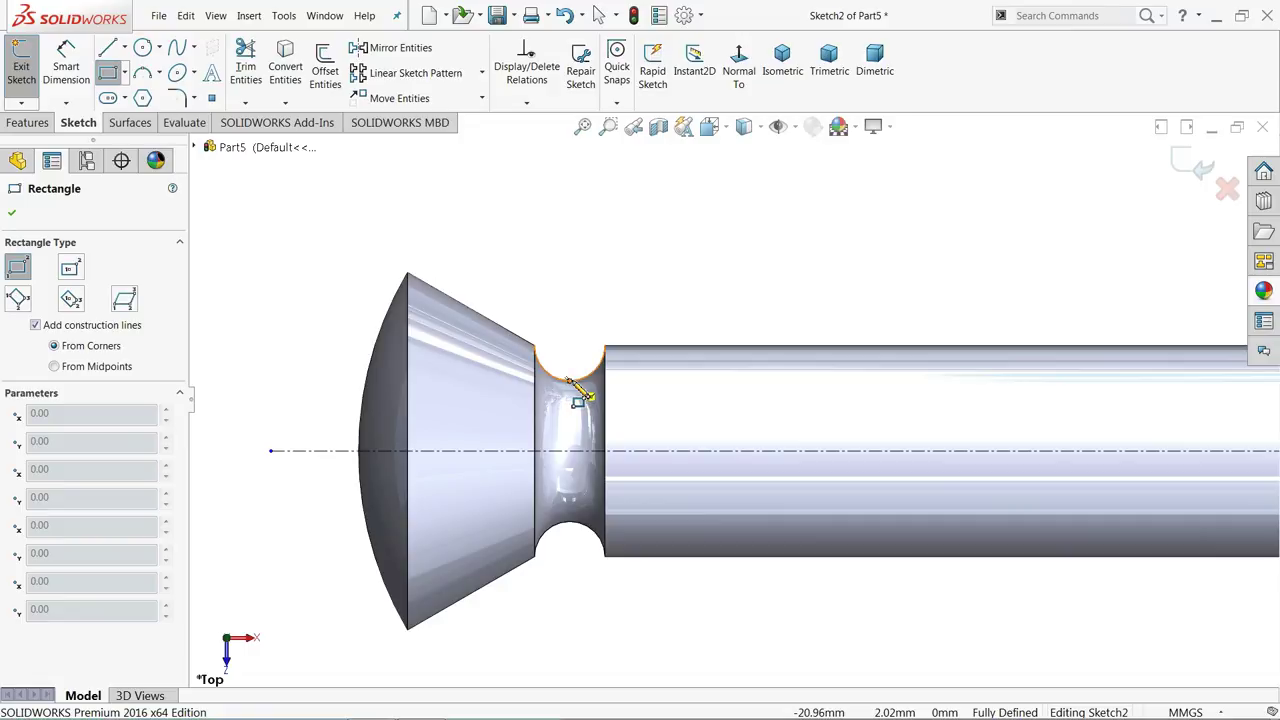
drag(569, 380, 292, 260)
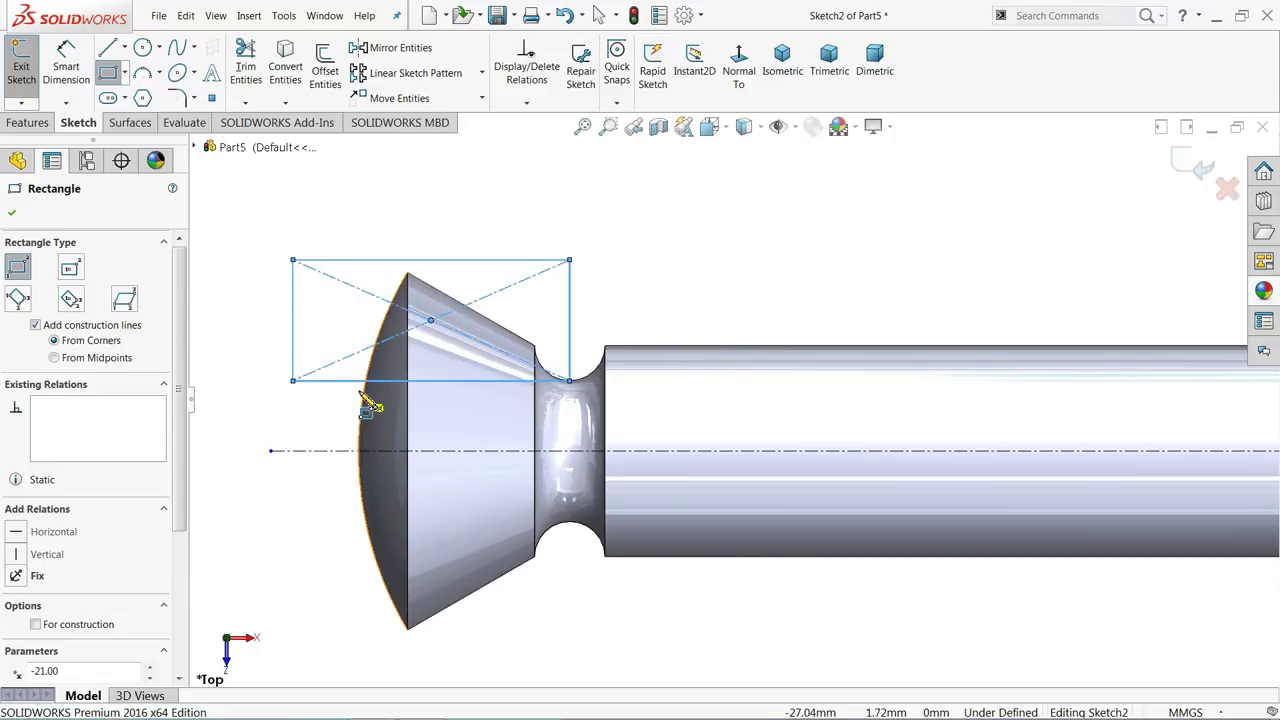
click(62, 72)
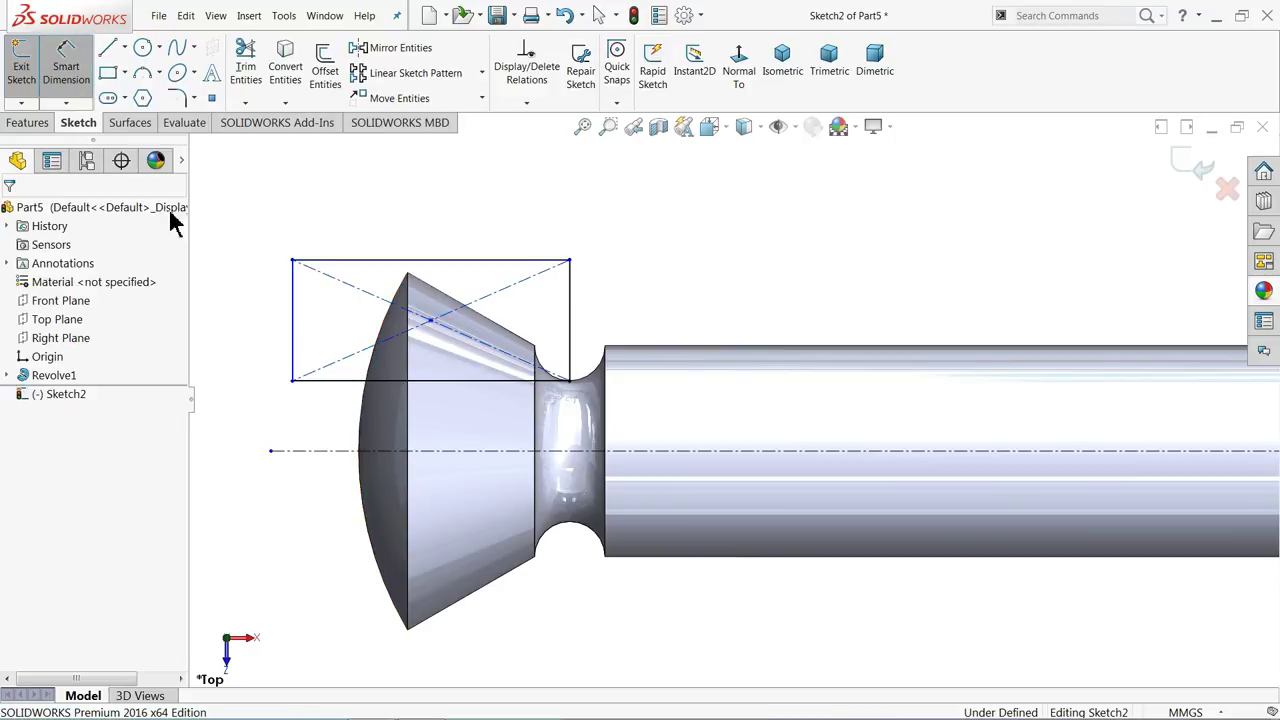
click(343, 381)
click(340, 451)
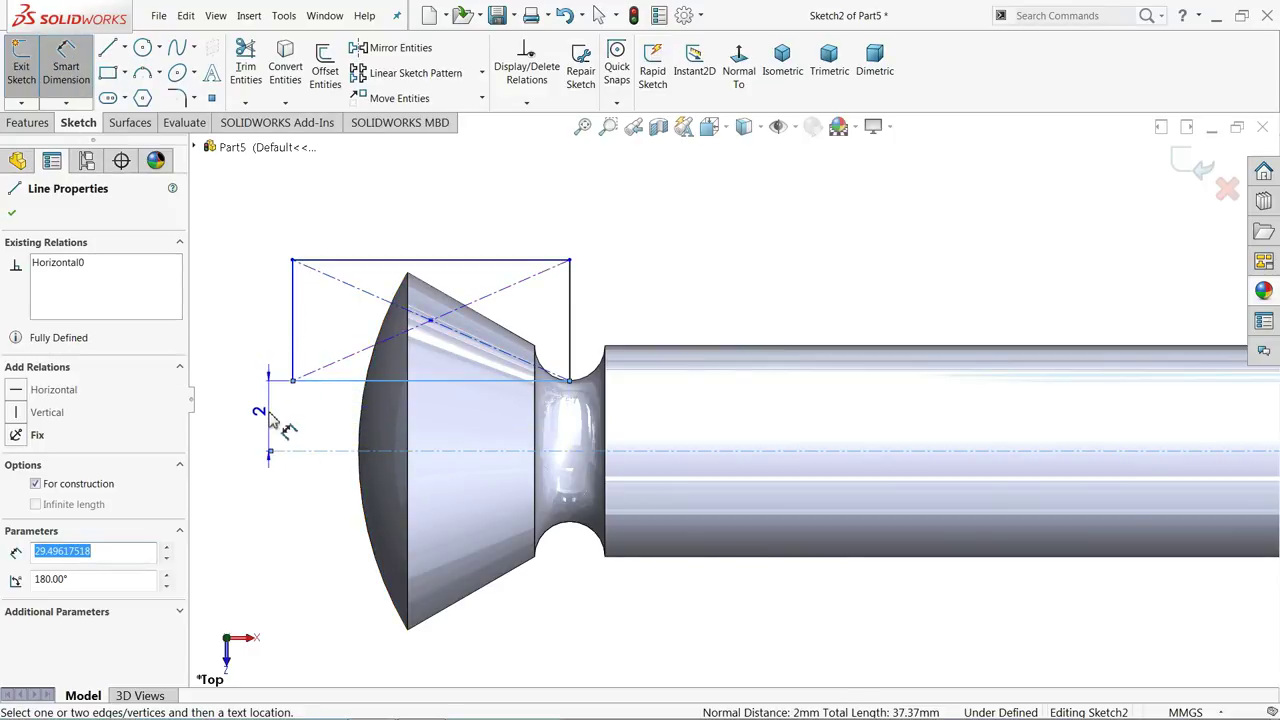
click(265, 425)
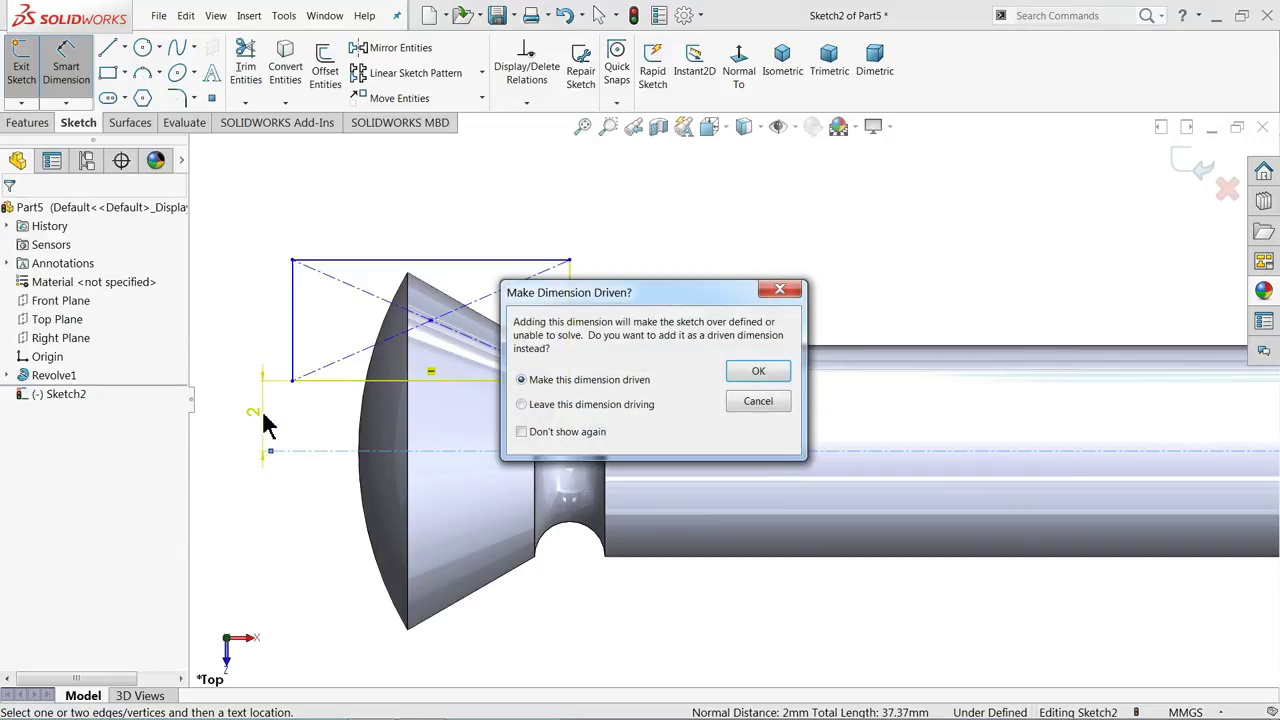
click(760, 373)
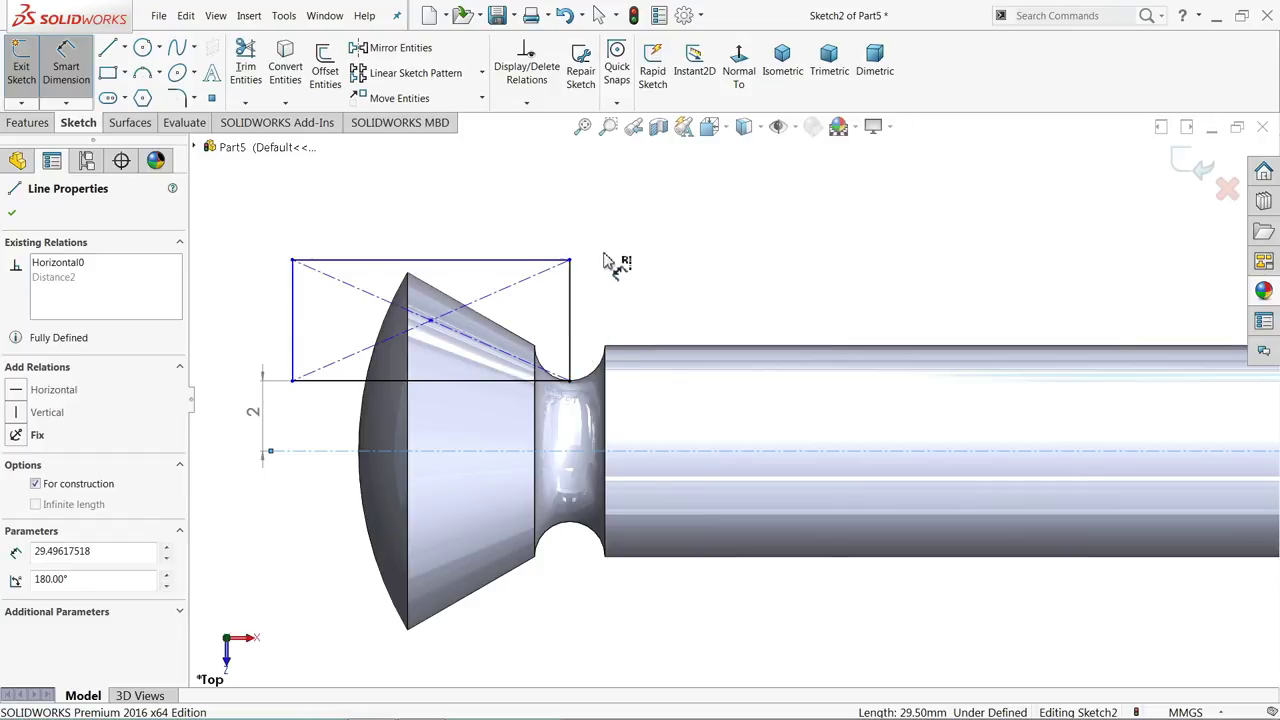
click(63, 60)
mouse_move(643, 204)
mouse_down()
mouse_move(543, 356)
mouse_move(272, 406)
mouse_up()
key(Delete)
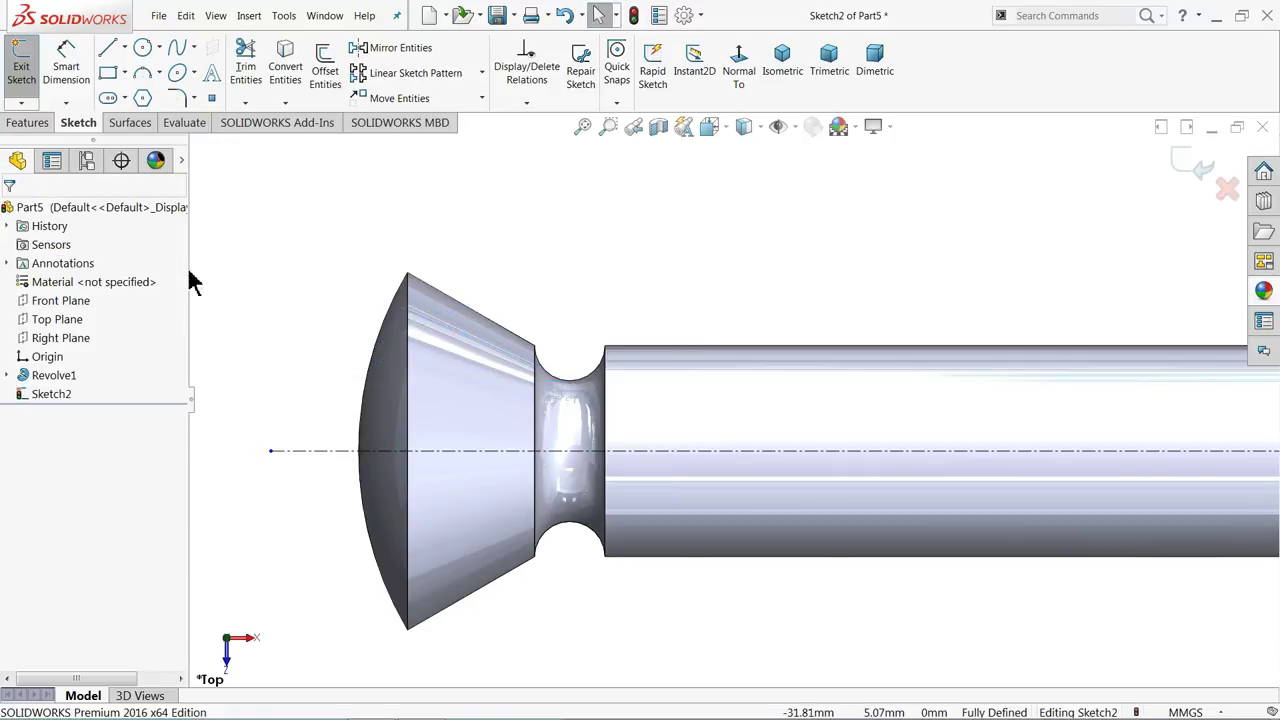
click(107, 73)
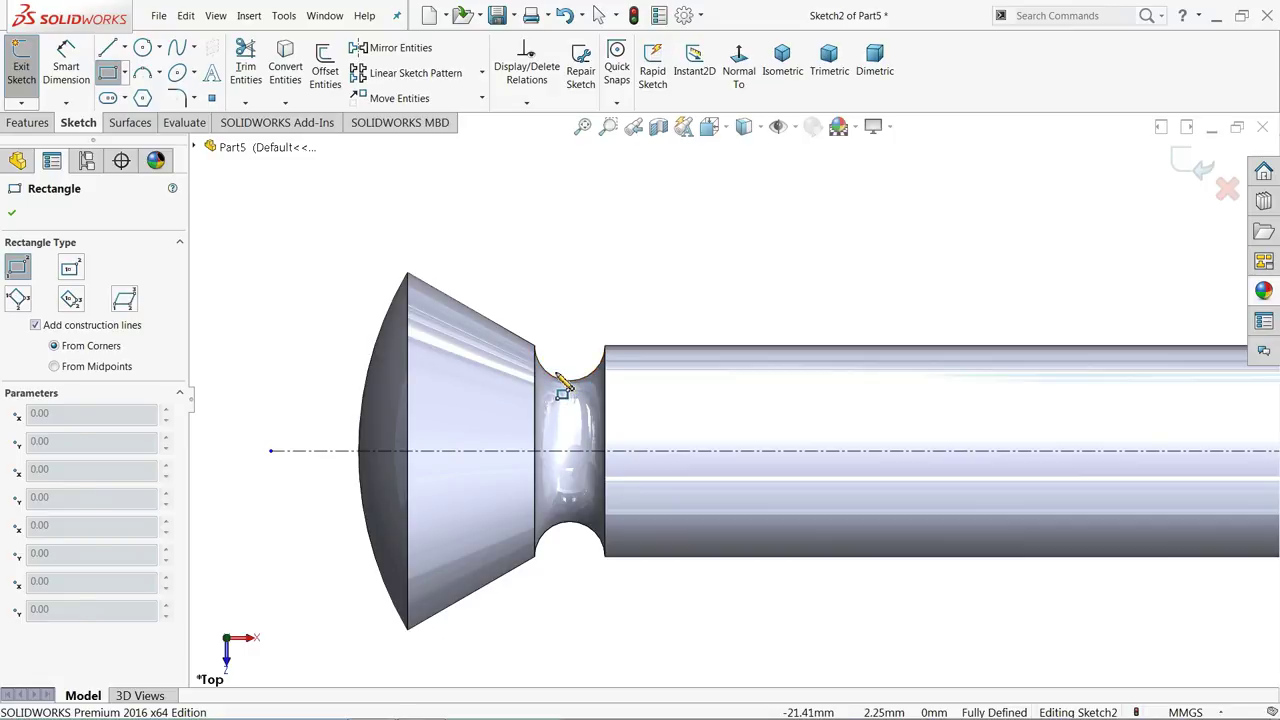
Draw a rectangle at the left head's neck and mirror it across the rod's centerline
click(556, 372)
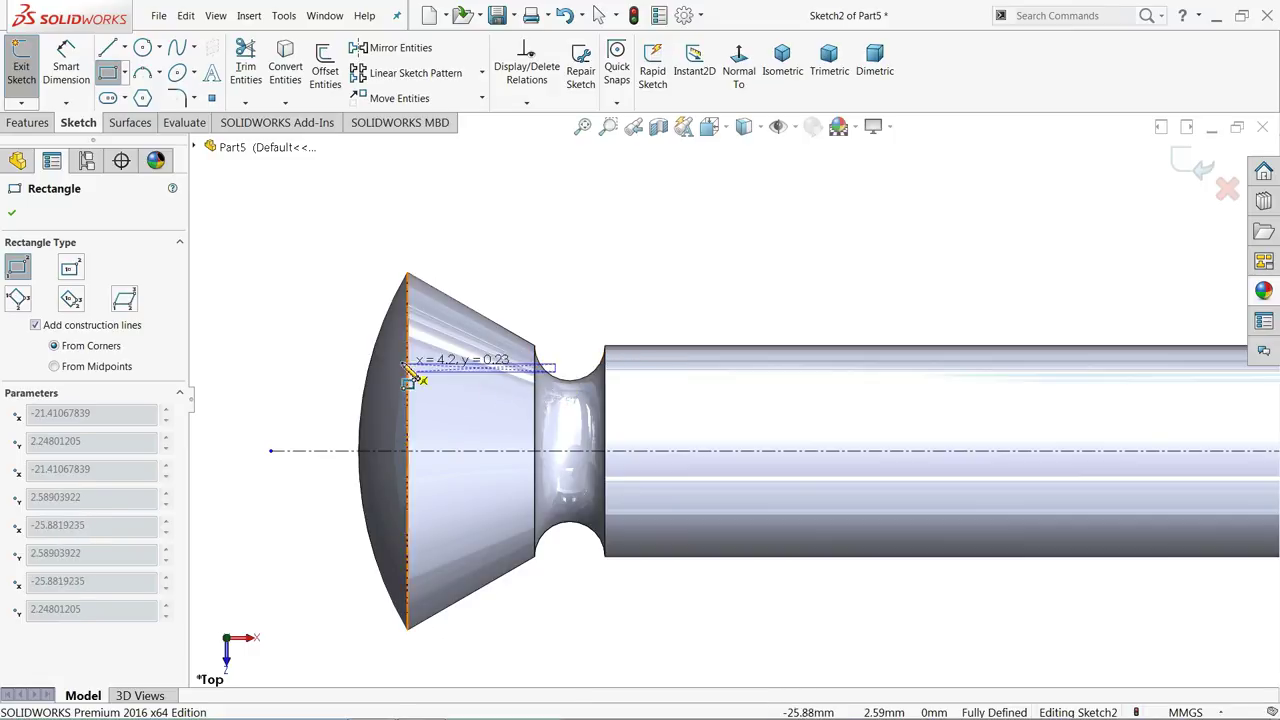
click(247, 255)
click(368, 48)
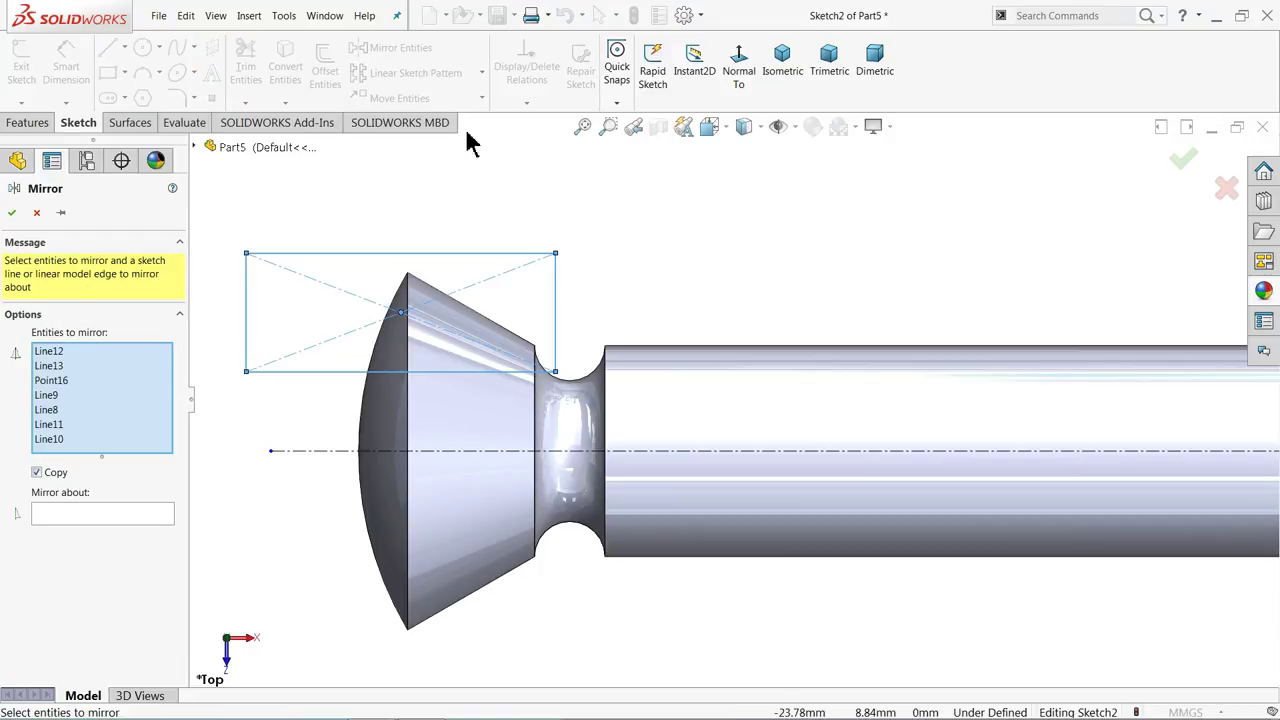
click(140, 517)
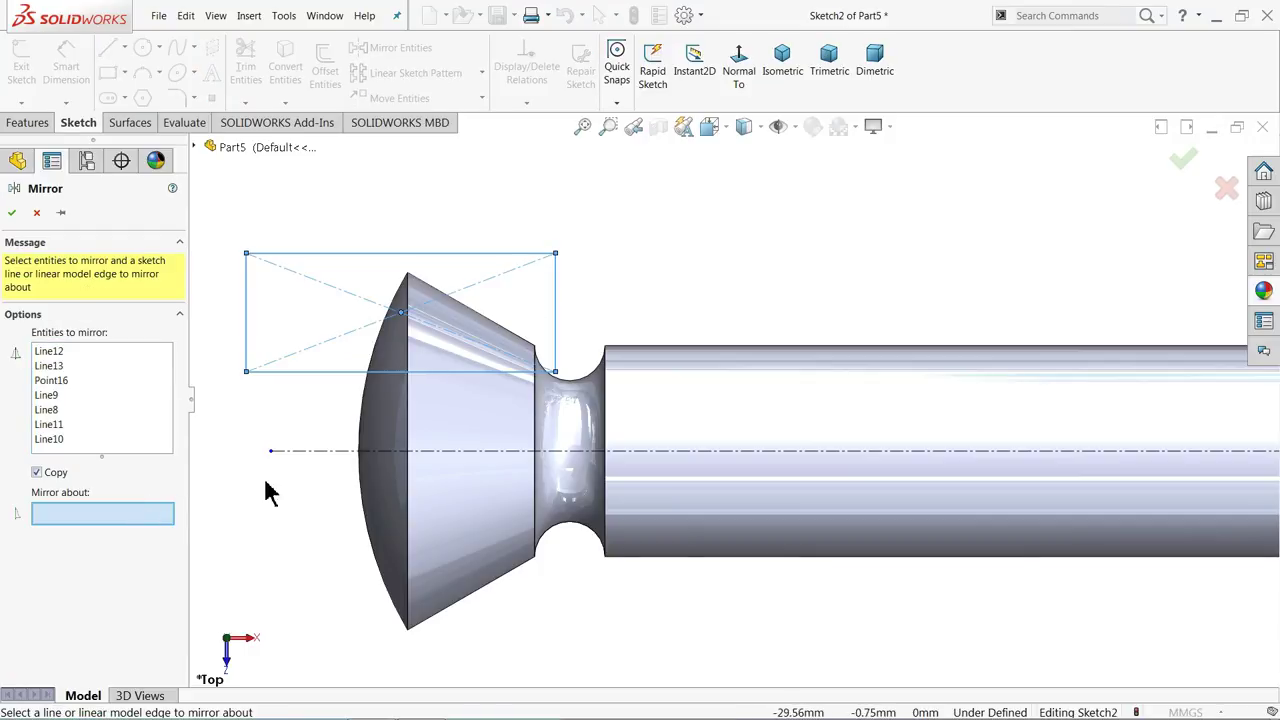
click(310, 452)
click(12, 213)
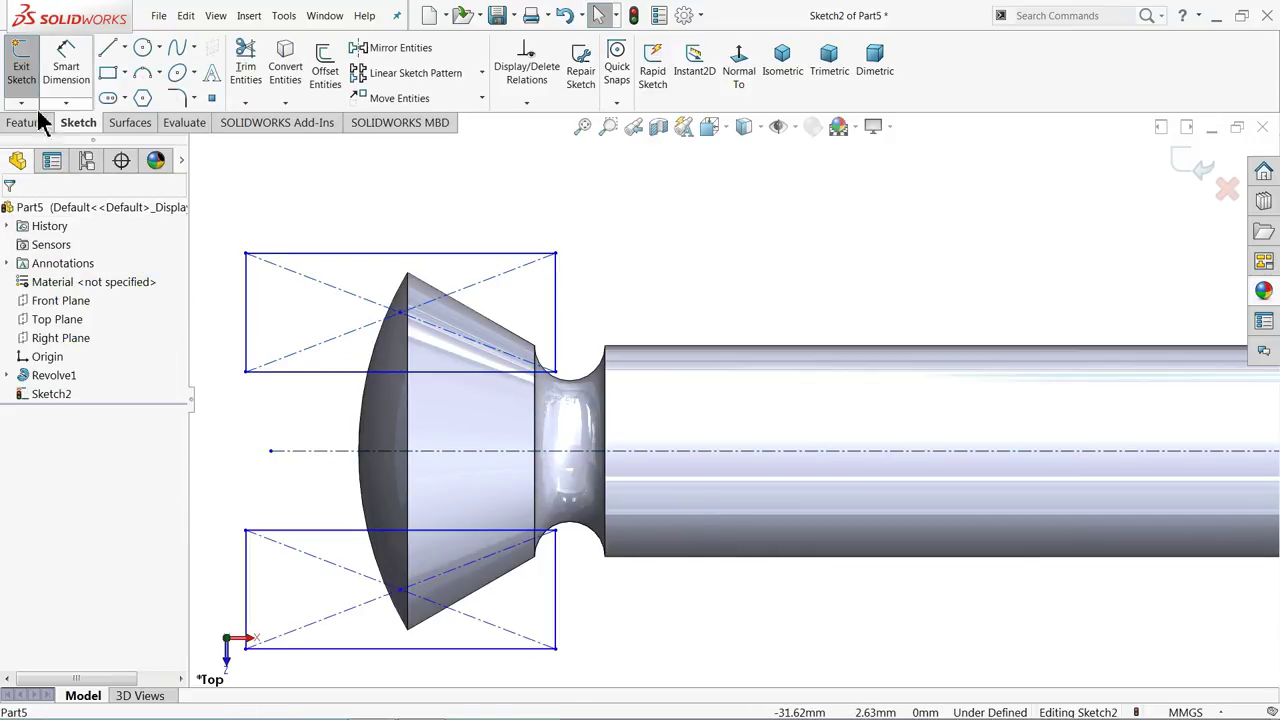
Dimension the gap between the two rectangles' inner edges as 3.5 mm
click(374, 371)
click(350, 531)
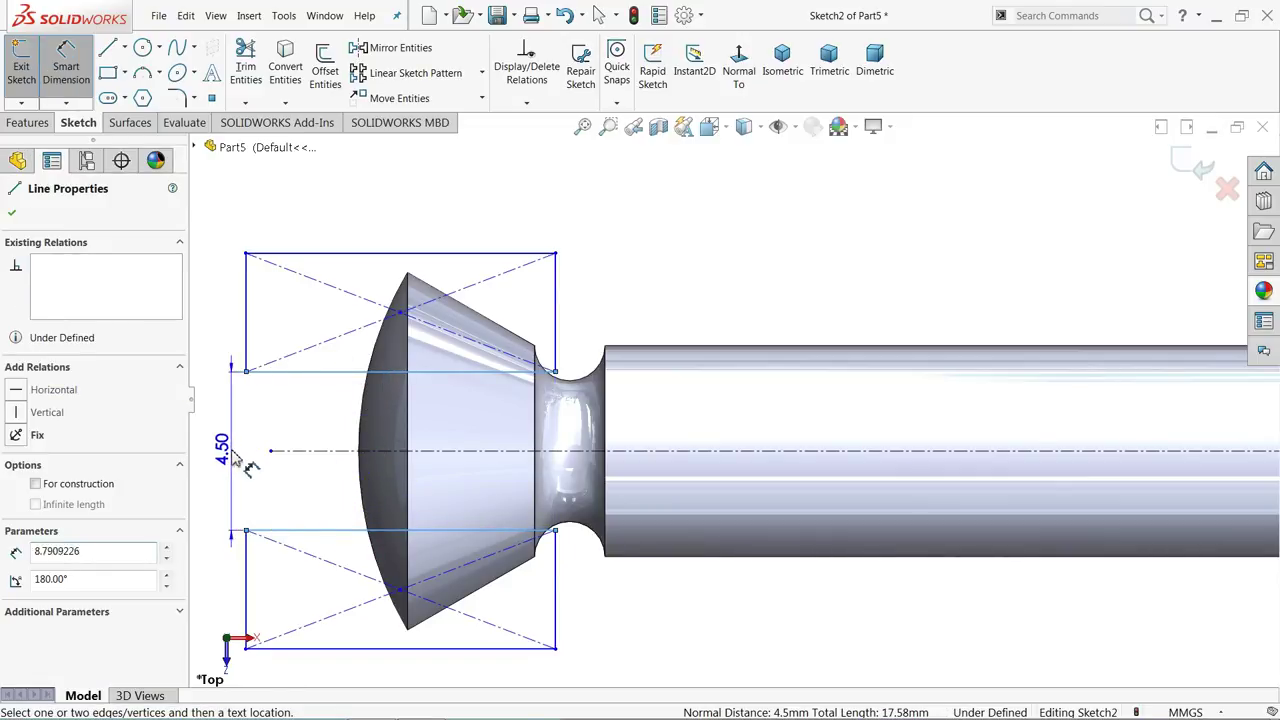
click(231, 450)
text(3.5)
key(Return)
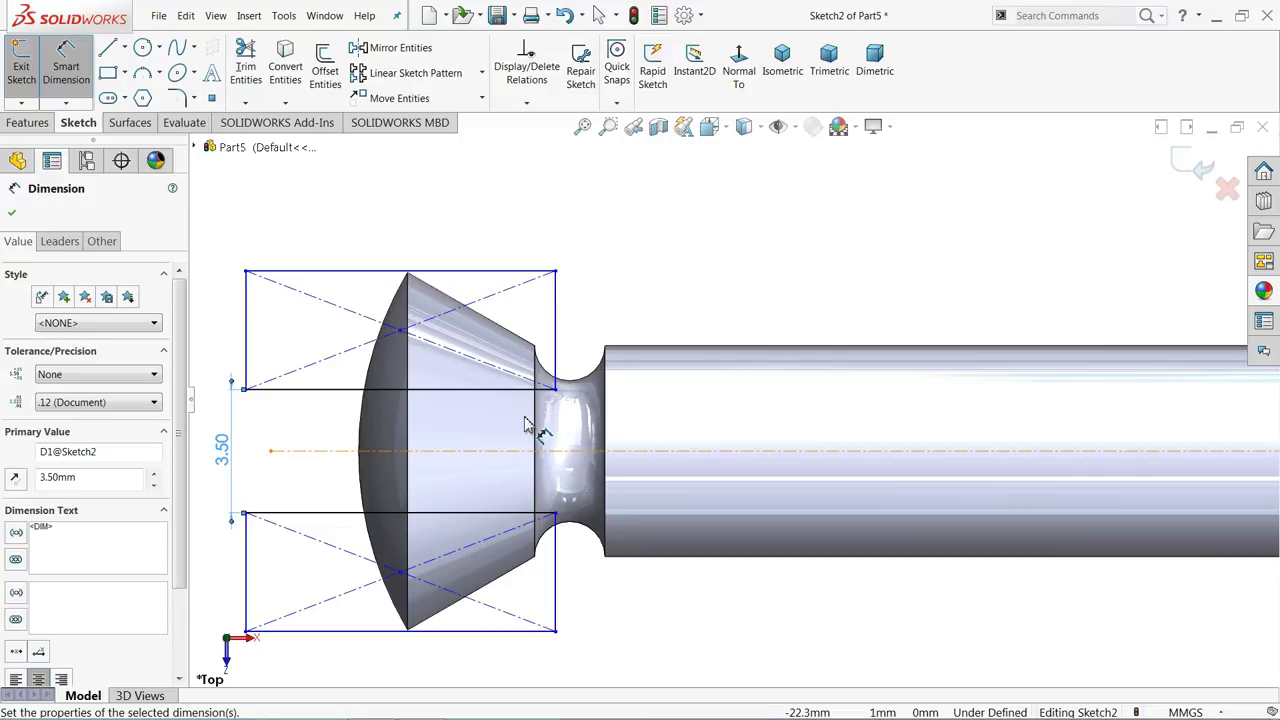
scroll(527, 428, up, 6)
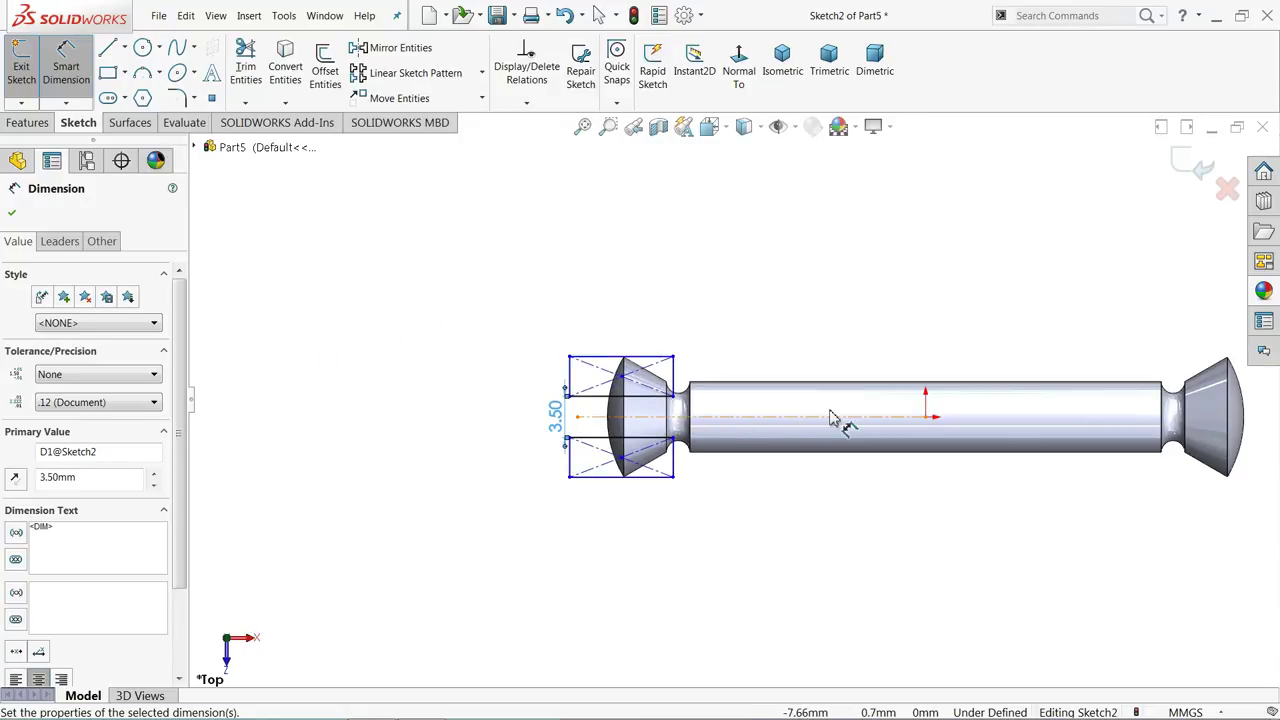
scroll(831, 420, down, 5)
click(11, 212)
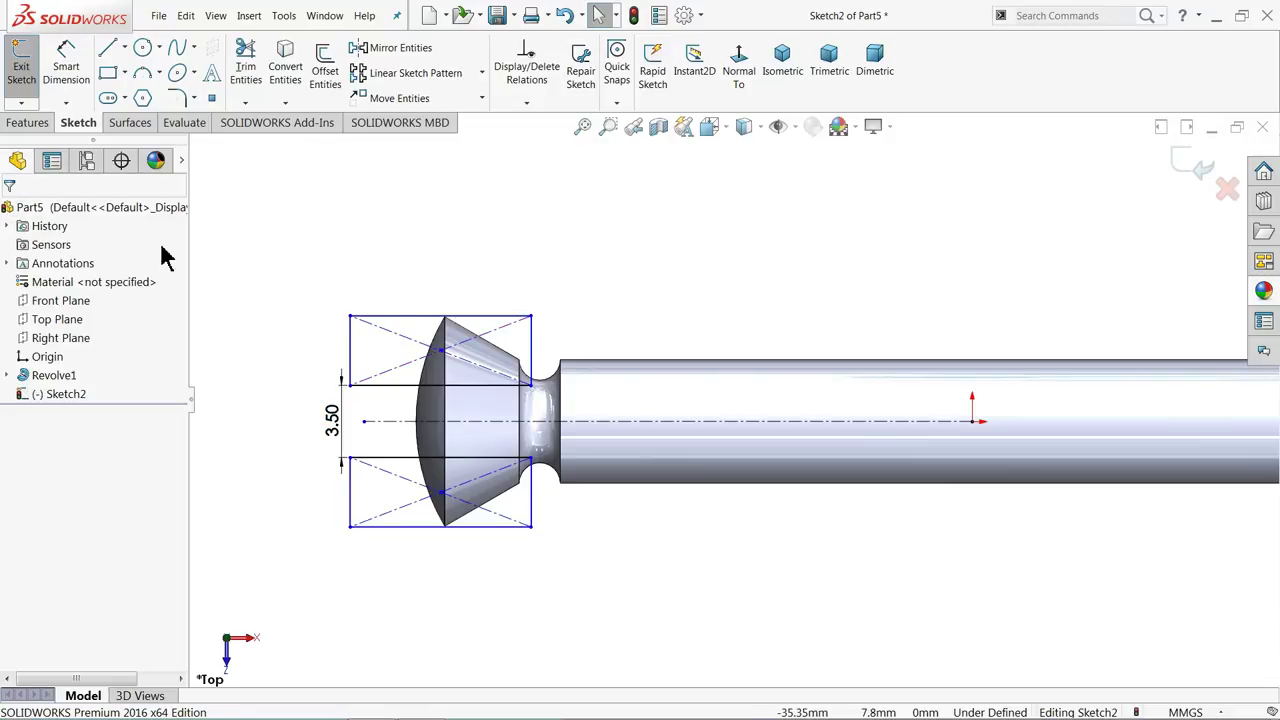
Change the rectangle gap dimension from 3.50 to 4.5 mm
scroll(527, 383, down, 2)
scroll(527, 383, down, 1)
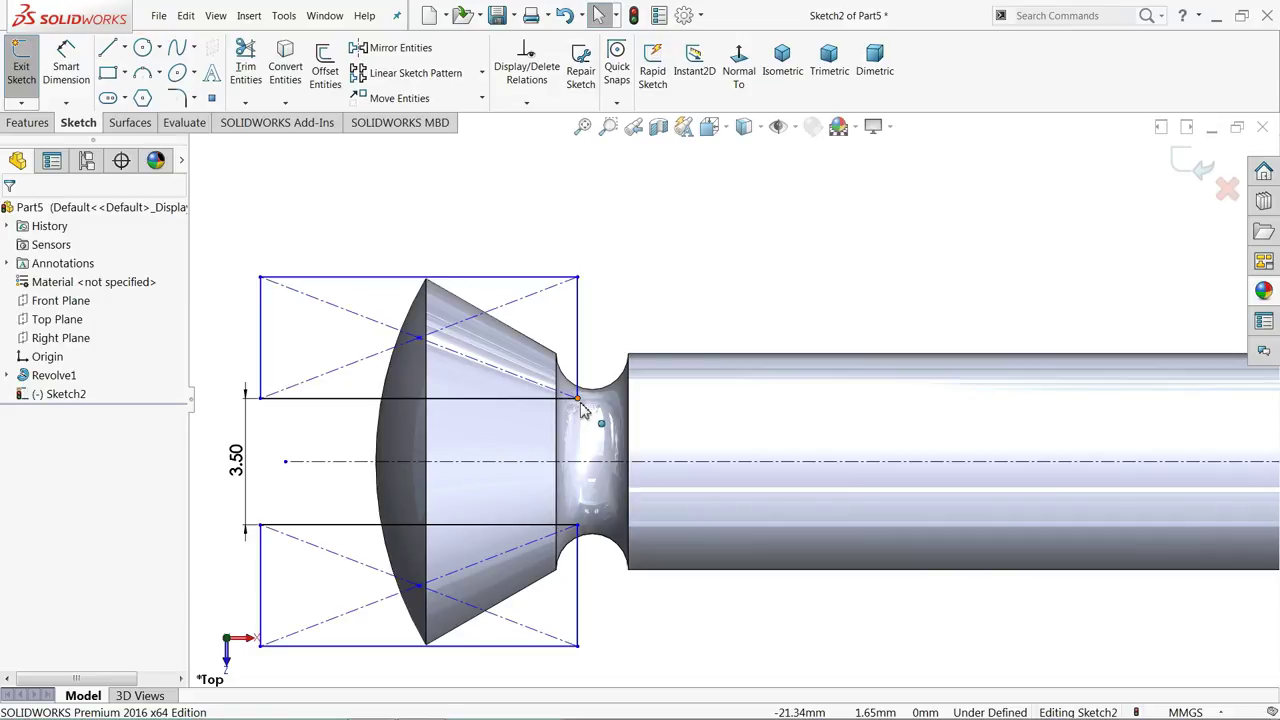
double_click(240, 462)
text(4.5)
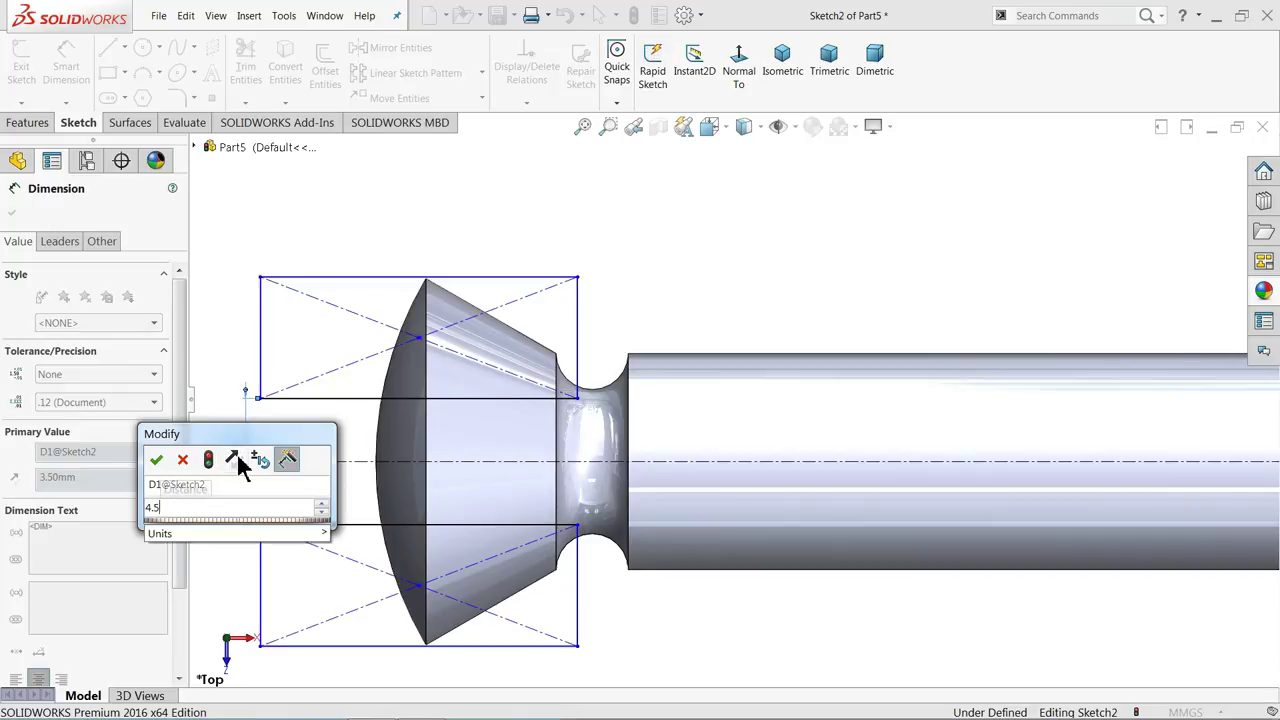
key(Return)
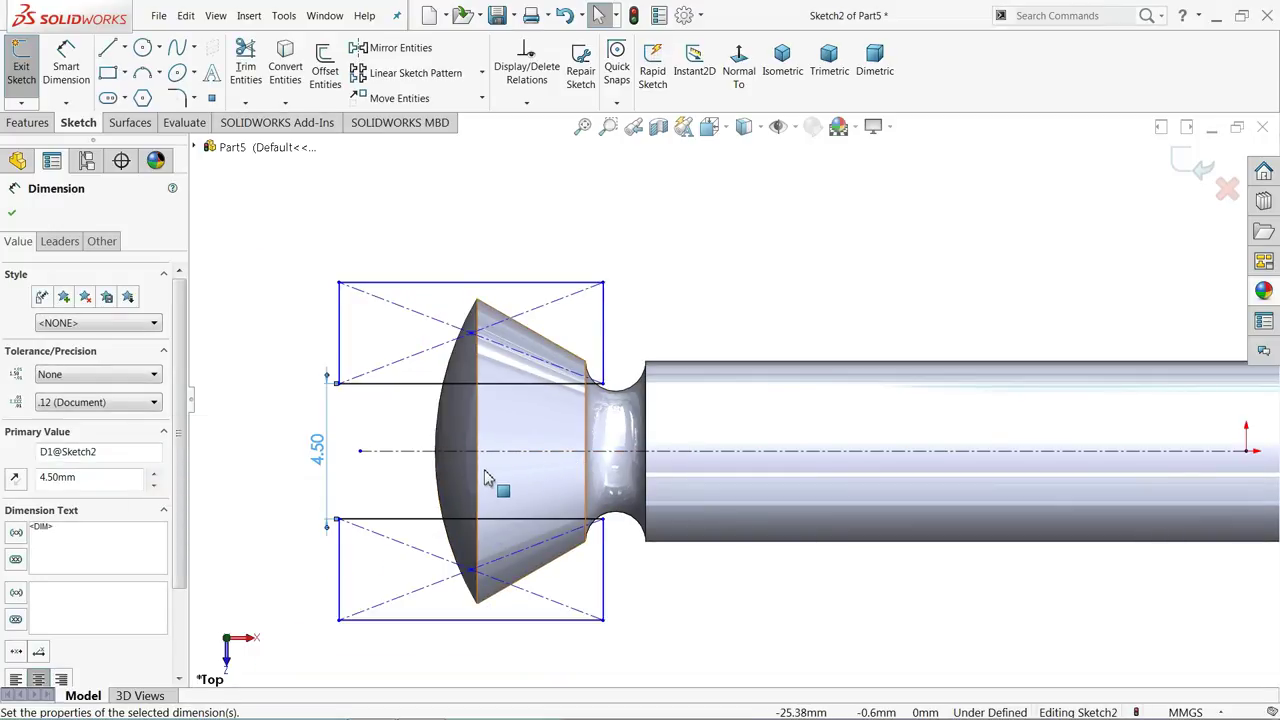
scroll(495, 485, up, 4)
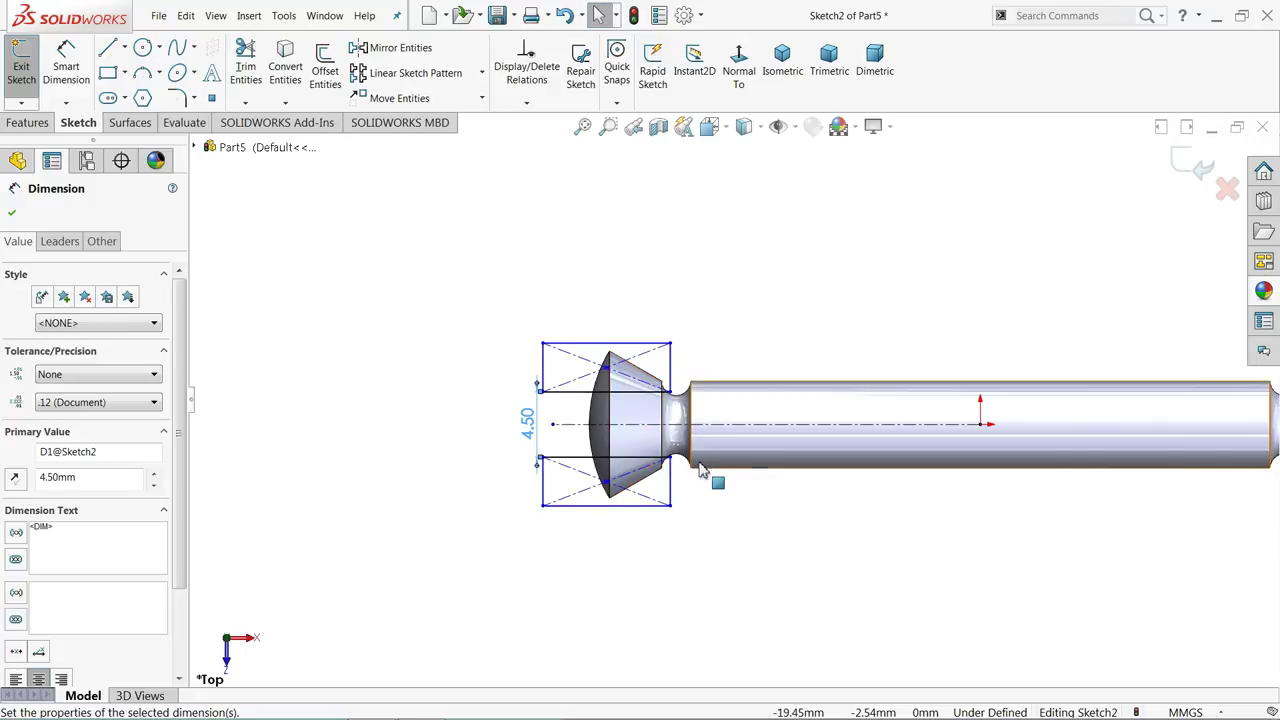
scroll(697, 470, up, 3)
scroll(1051, 437, down, 3)
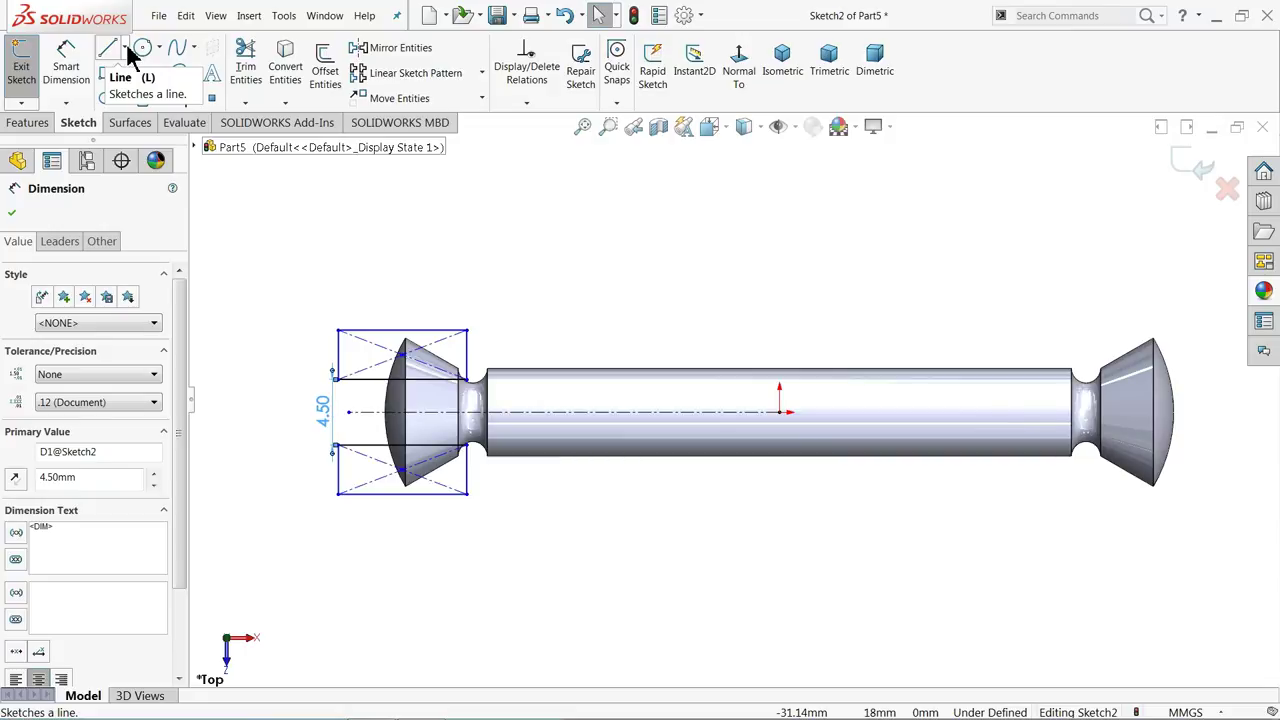
click(26, 123)
Extrude-cut the rectangles Mid Plane 20 mm to flatten the left head's sides
click(252, 80)
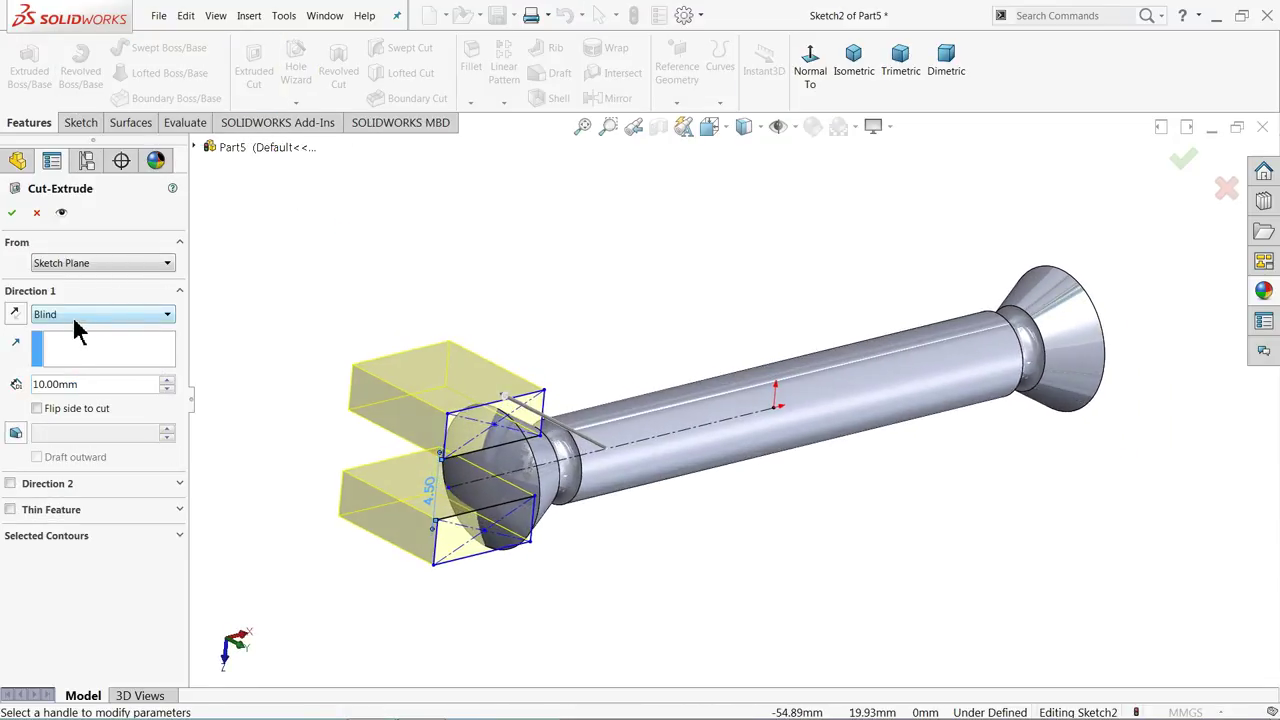
click(75, 316)
click(75, 450)
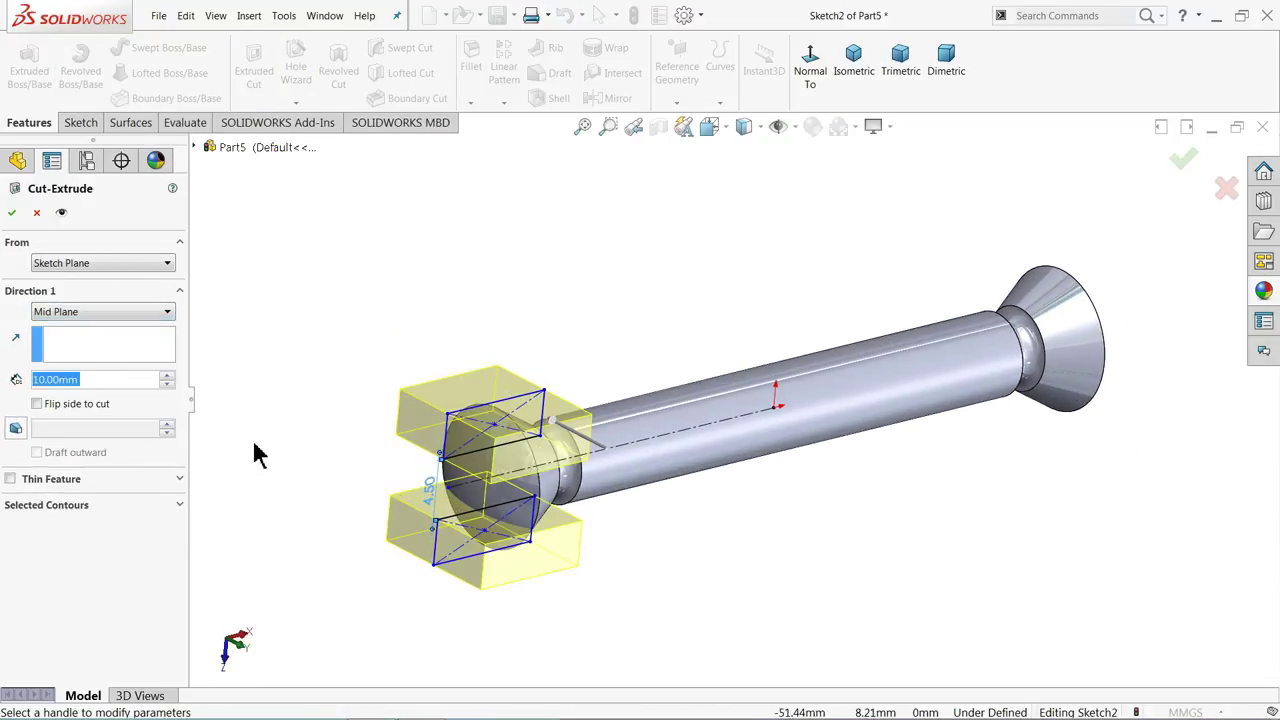
click(166, 376)
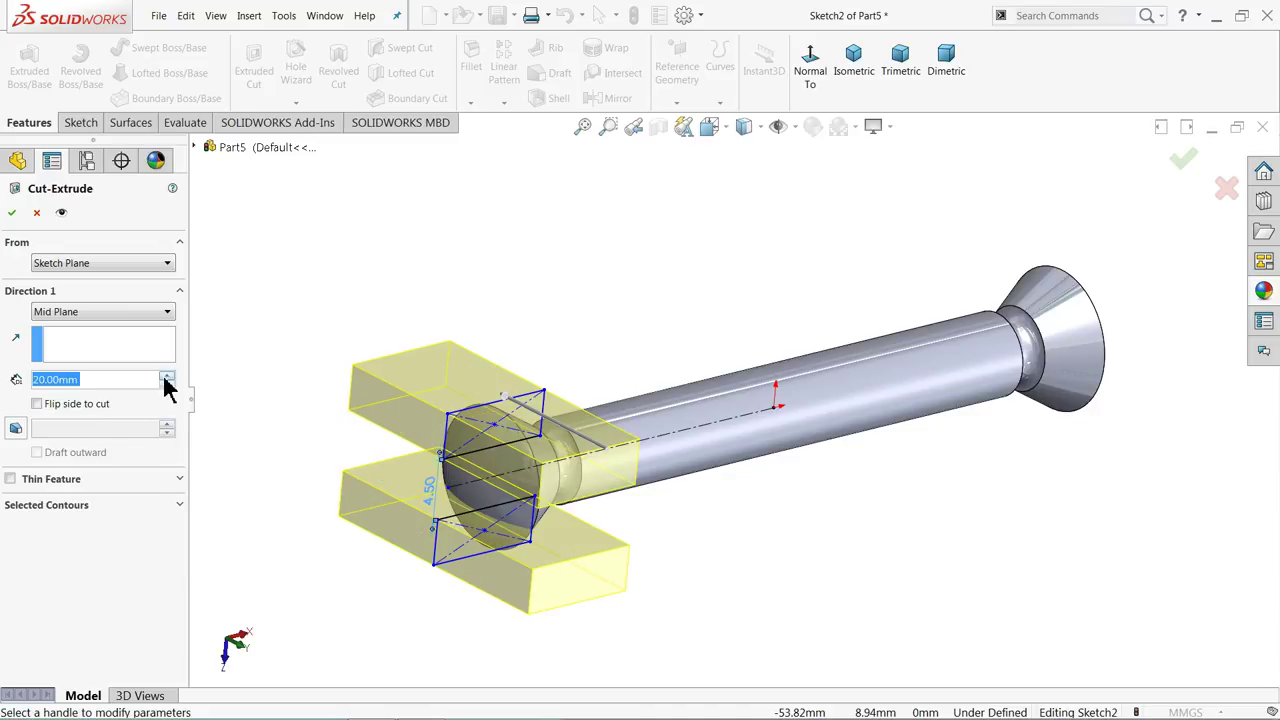
click(12, 213)
middle_drag(297, 314, 300, 442)
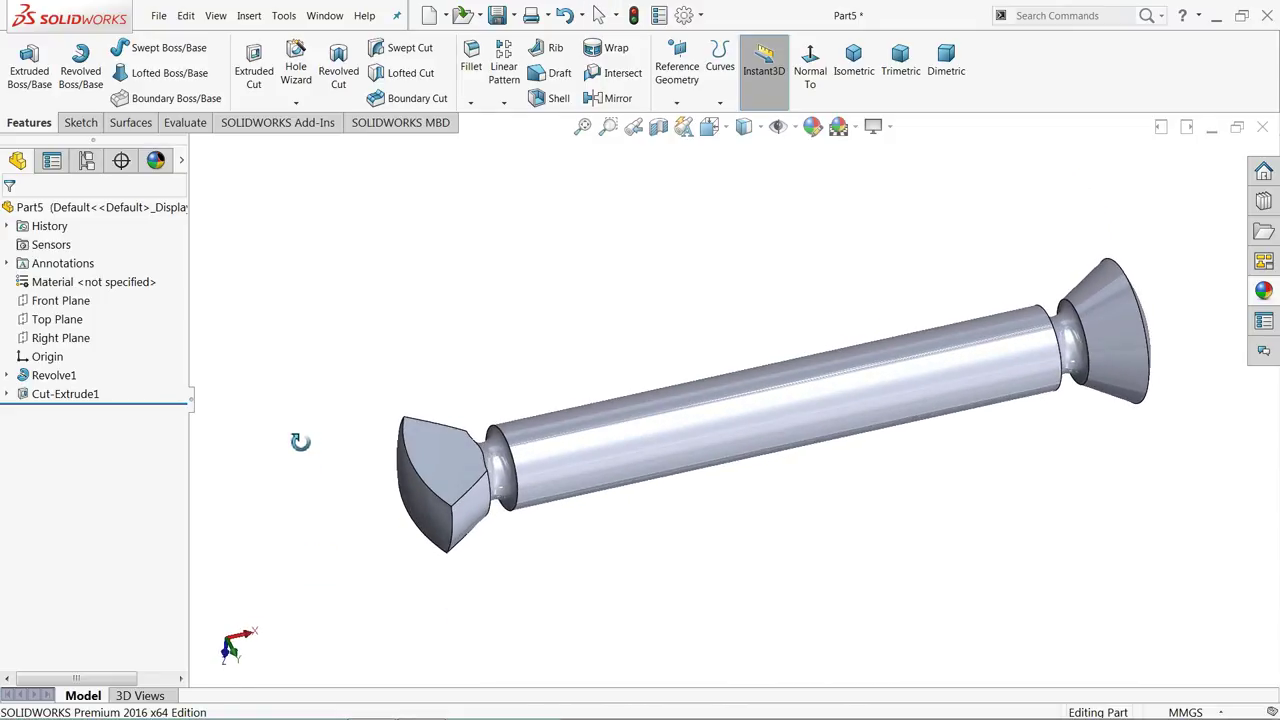
click(614, 100)
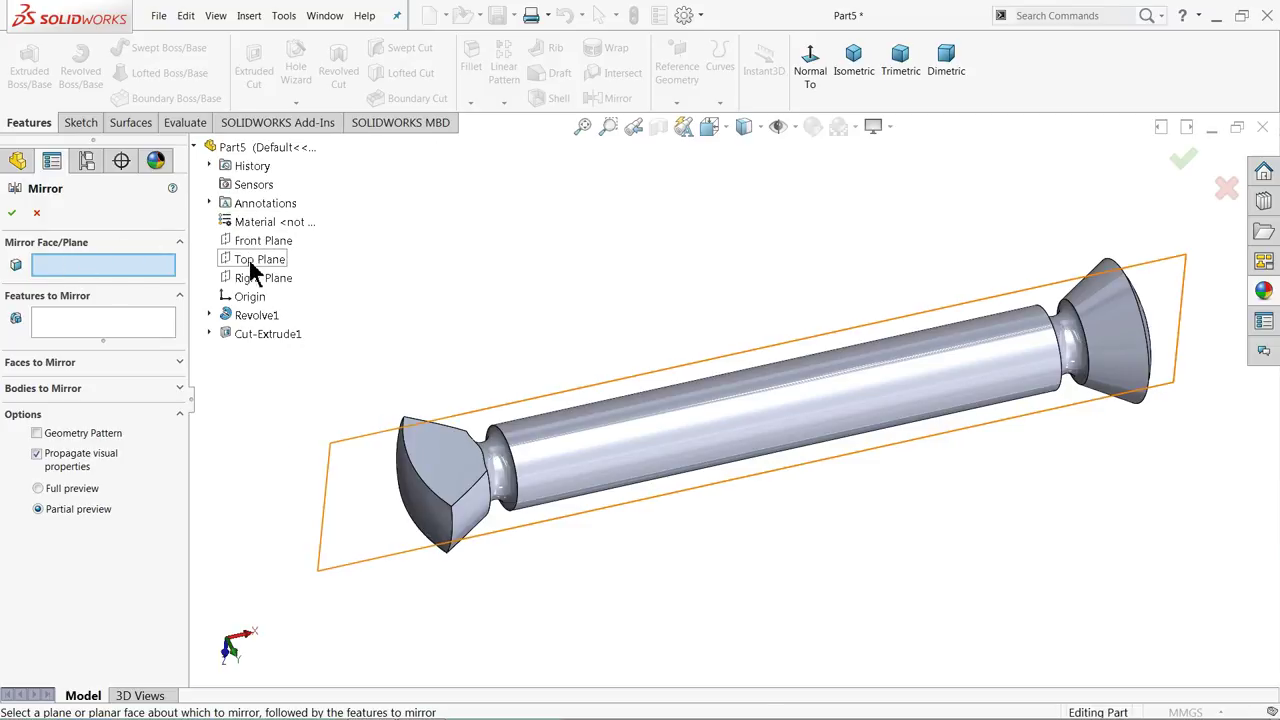
Mirror Cut-Extrude1 about the Right Plane to flatten the right screw head too
click(252, 280)
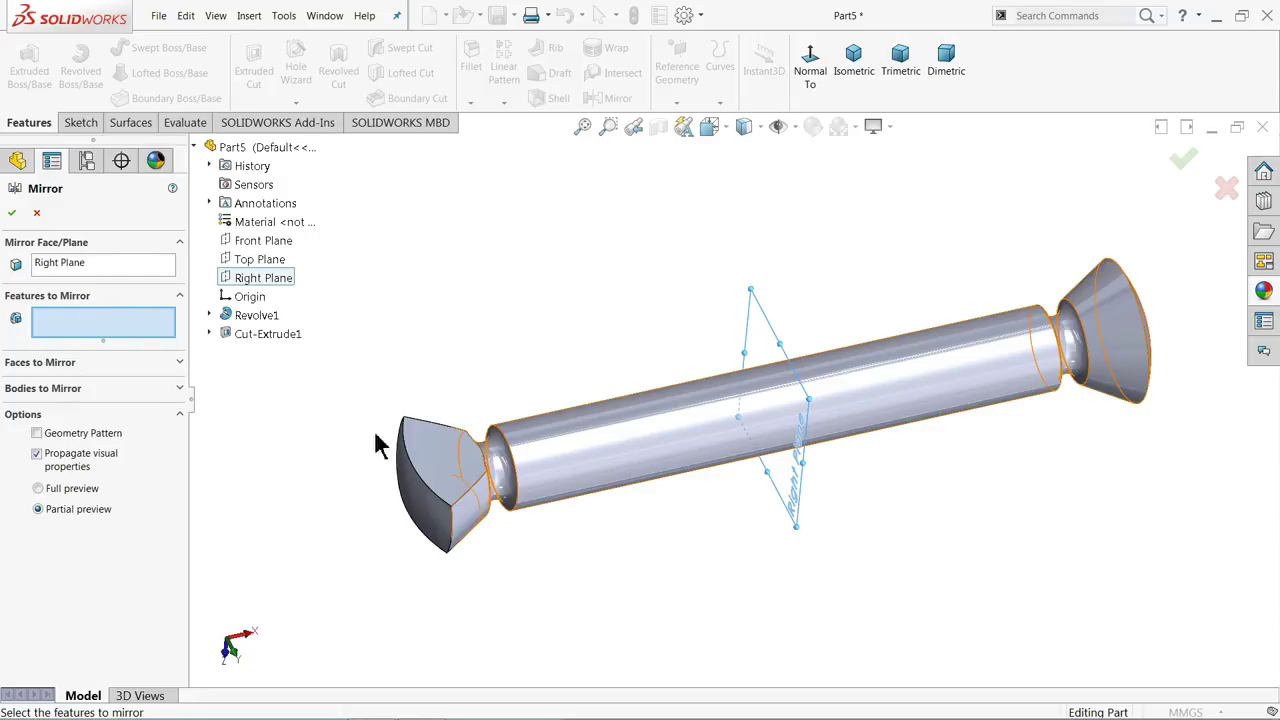
click(432, 455)
scroll(752, 420, up, 2)
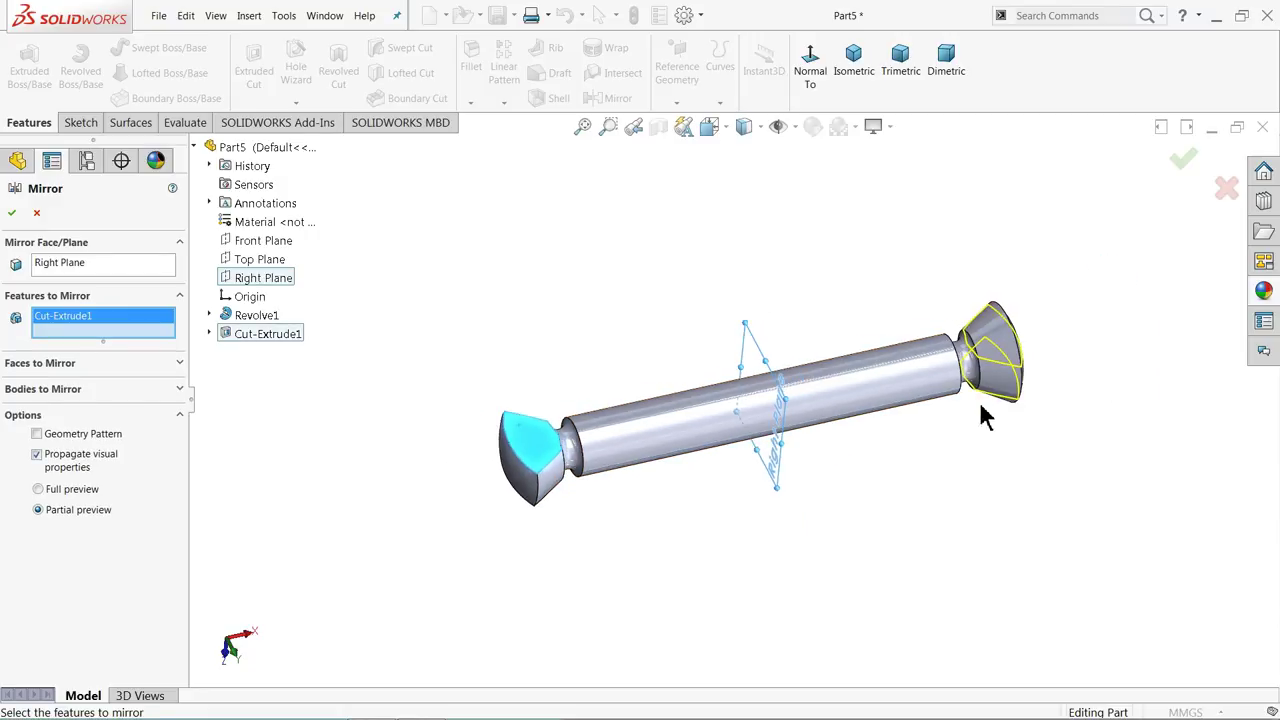
scroll(985, 418, down, 3)
click(11, 212)
middle_drag(563, 272, 470, 365)
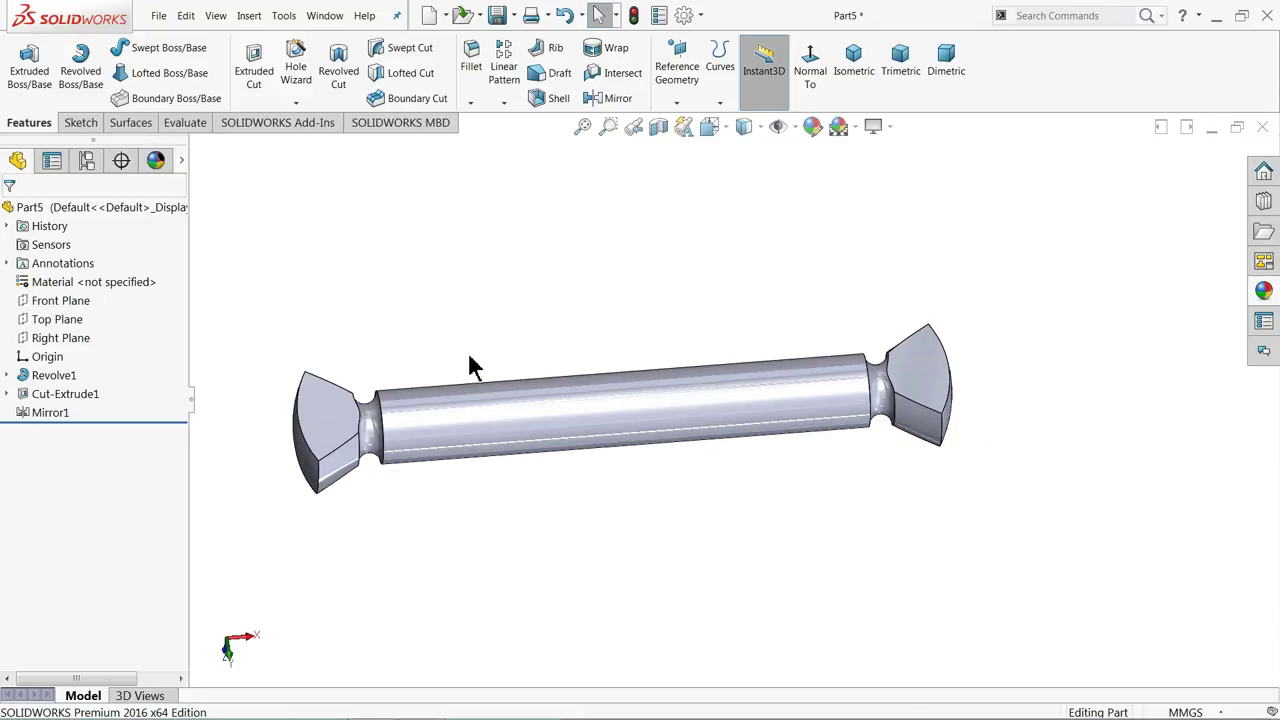
scroll(424, 433, down, 2)
scroll(314, 420, down, 2)
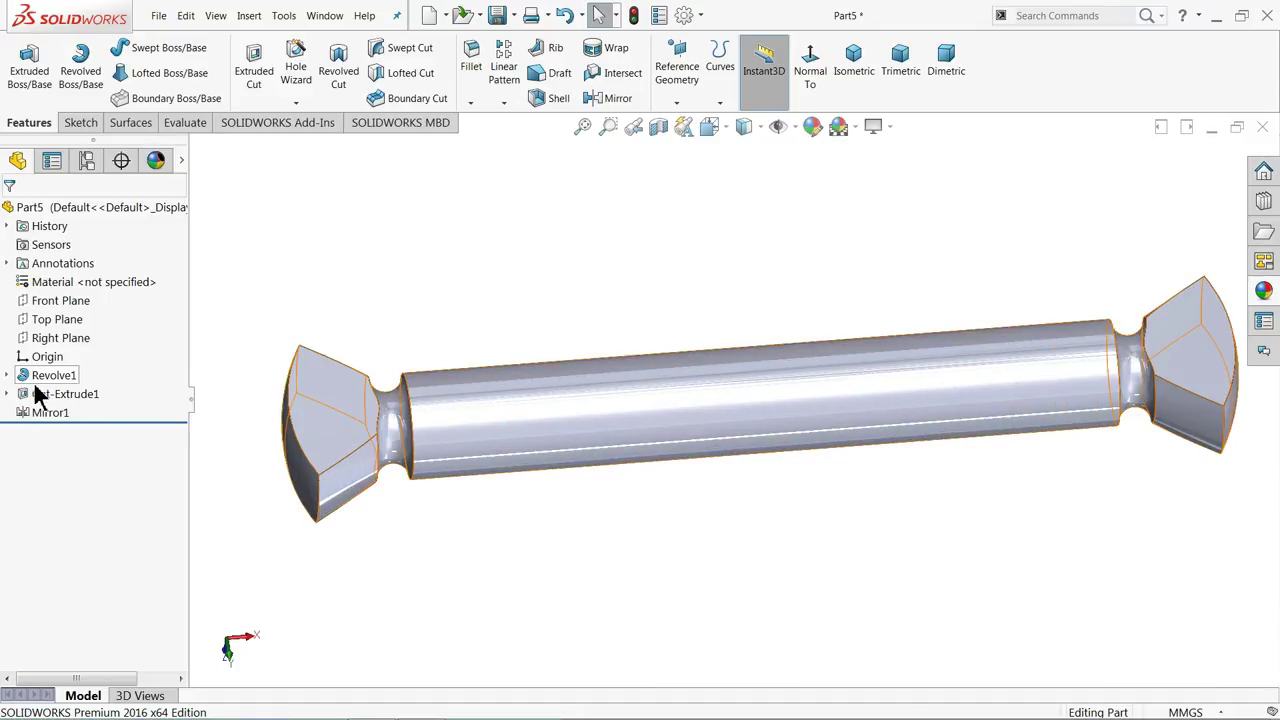
Edit Sketch1 under Revolve1 face-on and change the head angle from 30° to 20°
click(7, 375)
click(40, 395)
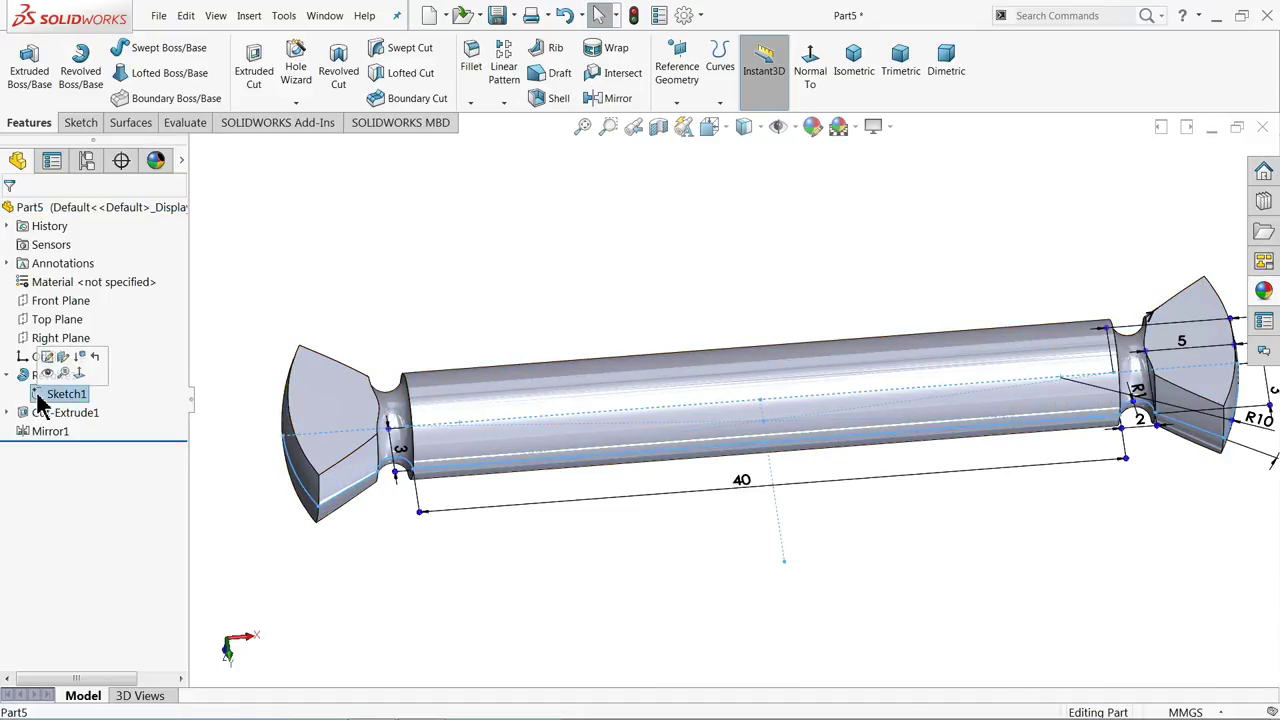
click(48, 357)
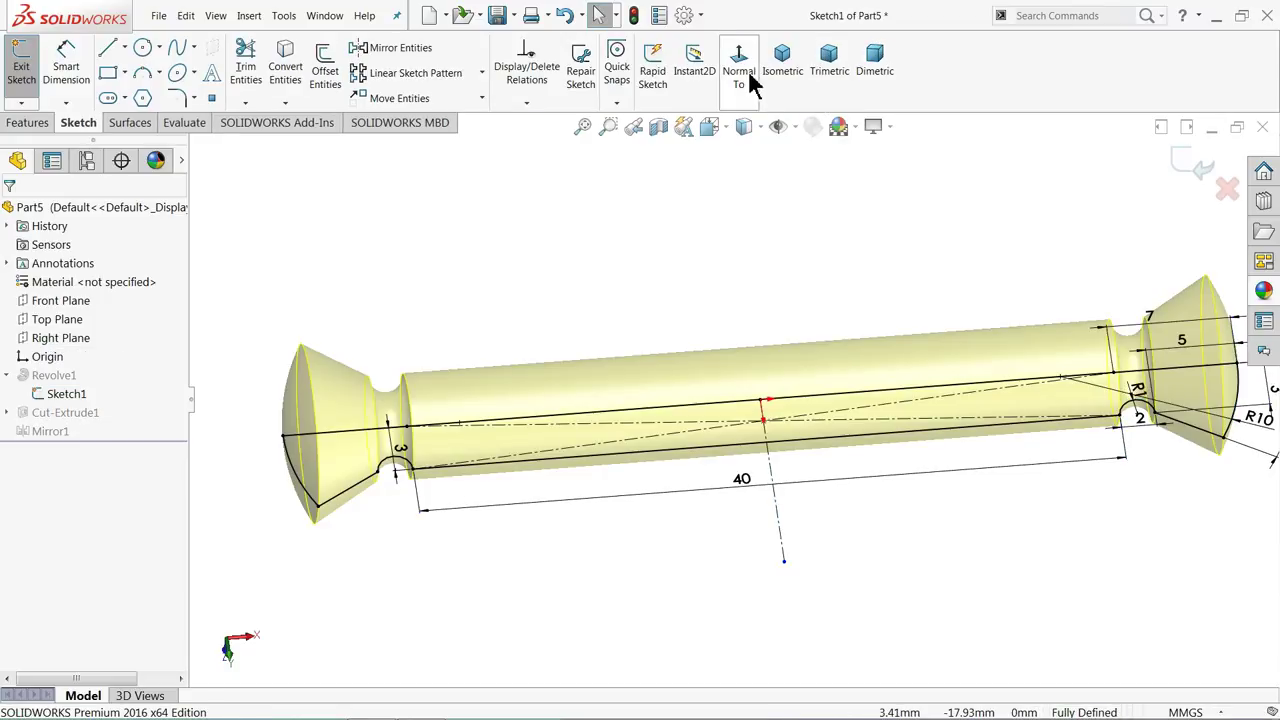
click(752, 85)
scroll(1000, 410, down, 3)
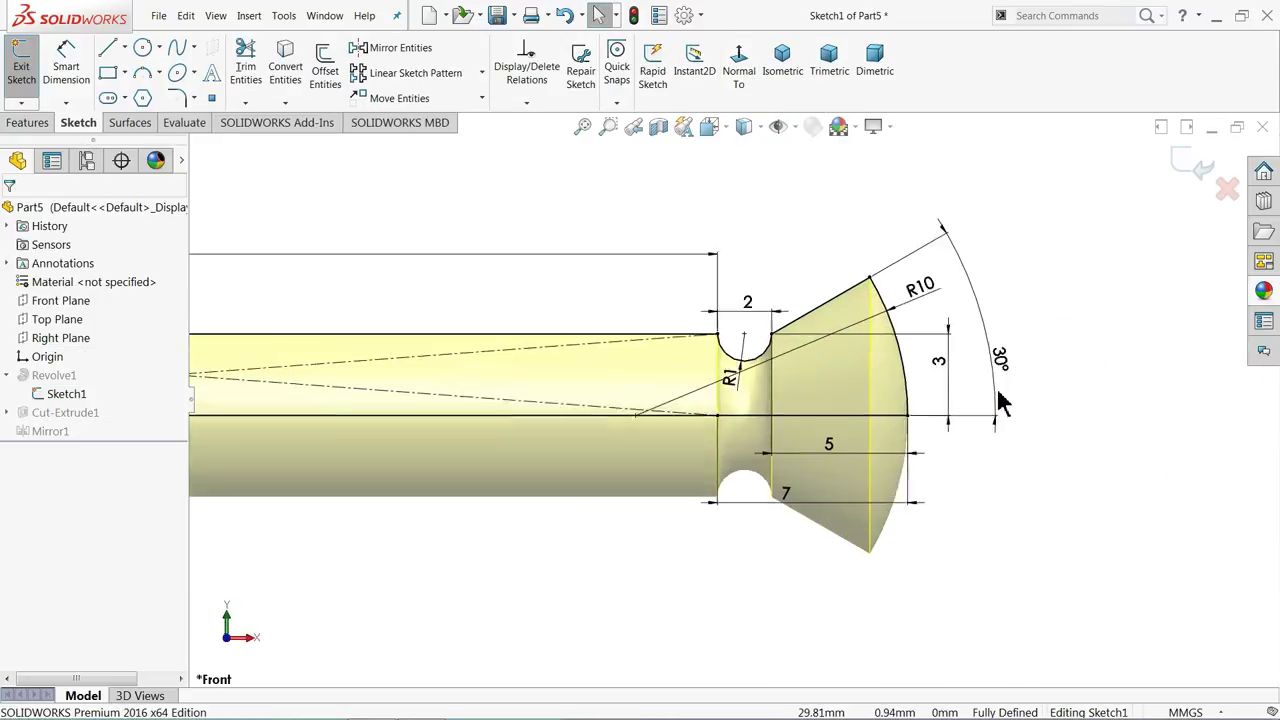
scroll(1003, 403, down, 2)
double_click(938, 350)
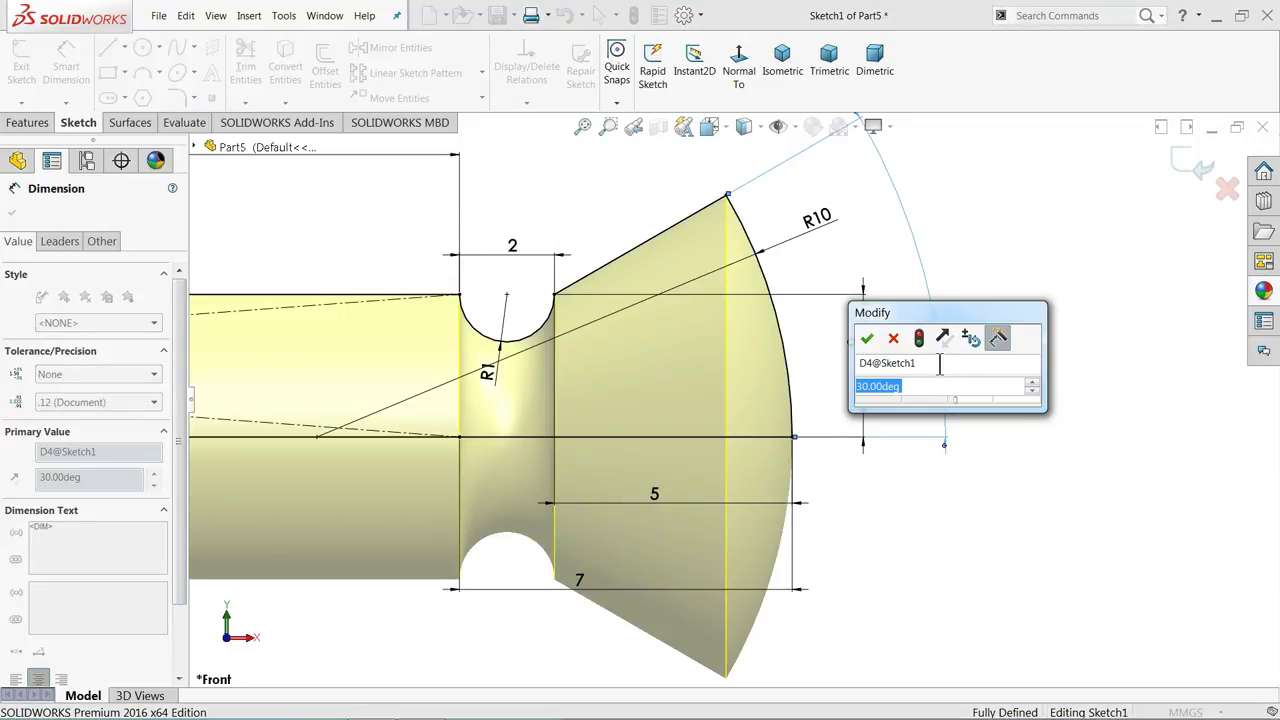
text(20)
key(Return)
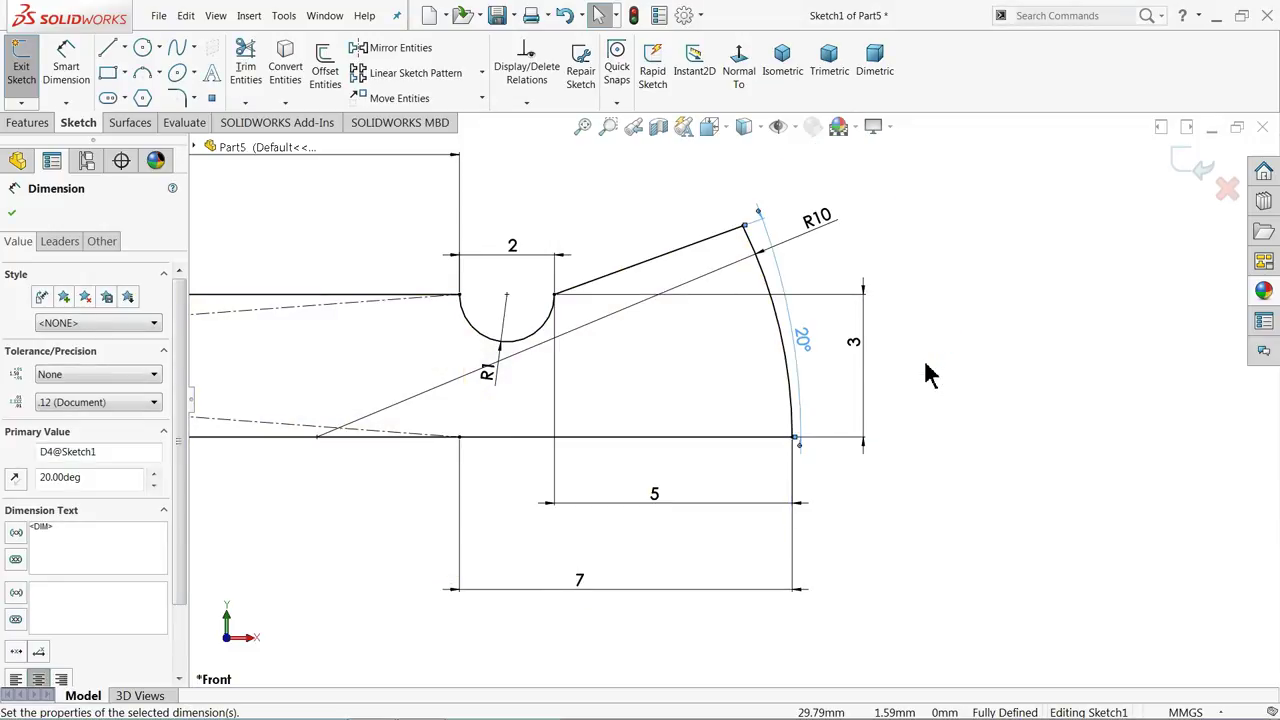
Exit the sketch to rebuild the handle and orbit to inspect both heads
click(1197, 170)
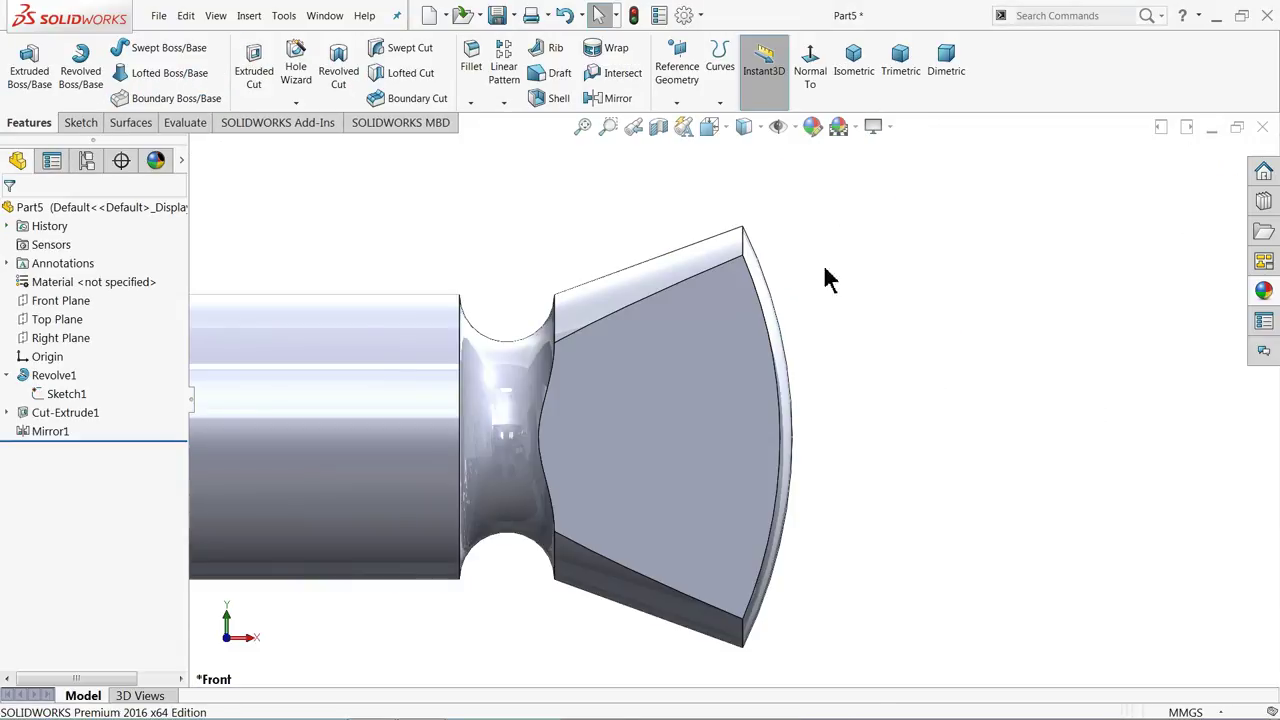
scroll(517, 380, up, 3)
scroll(463, 391, down, 1)
middle_drag(463, 391, 489, 263)
scroll(763, 414, down, 4)
middle_drag(771, 451, 626, 471)
scroll(739, 432, up, 2)
scroll(674, 449, down, 2)
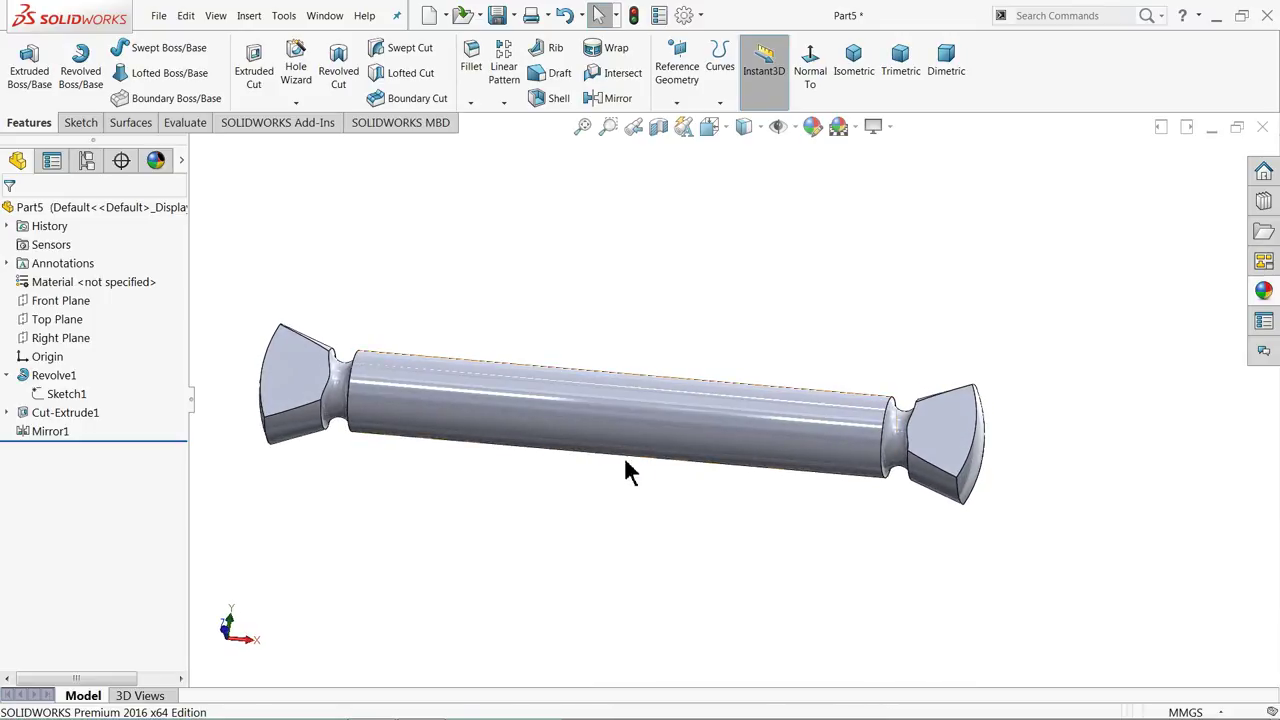
scroll(570, 416, down, 2)
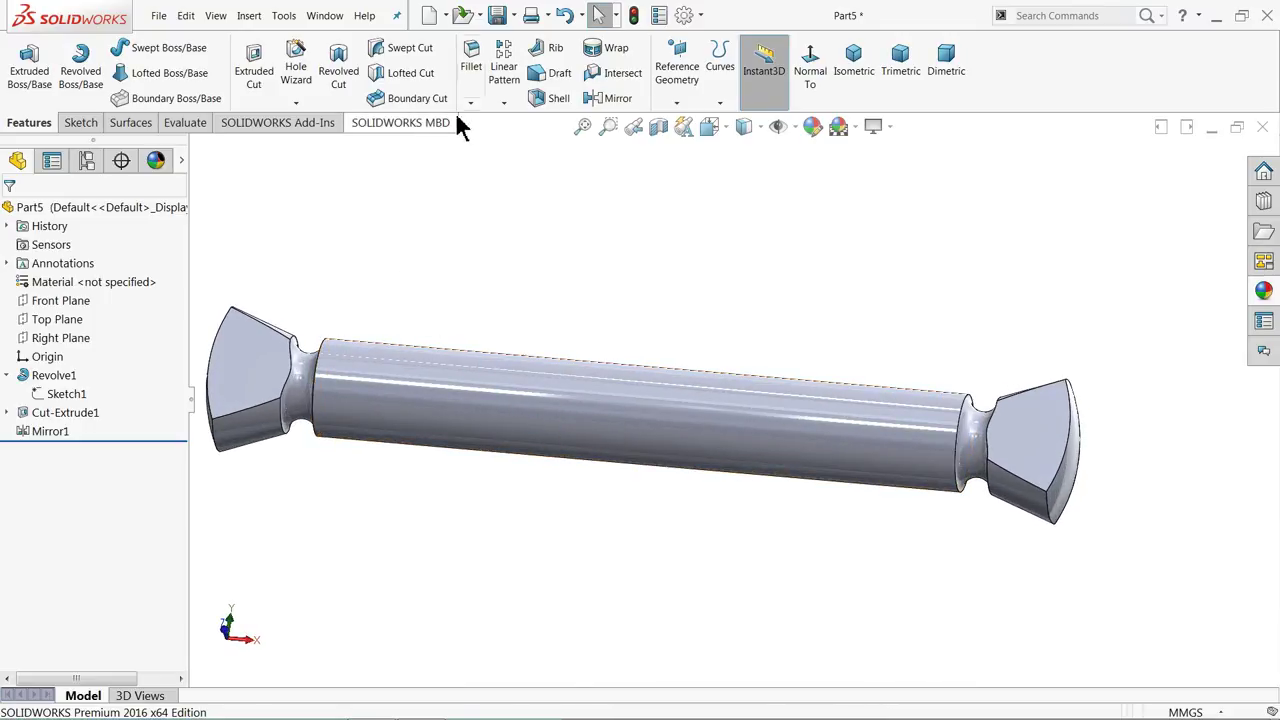
Round the rod's end edges with a 0.5 mm fillet
click(471, 62)
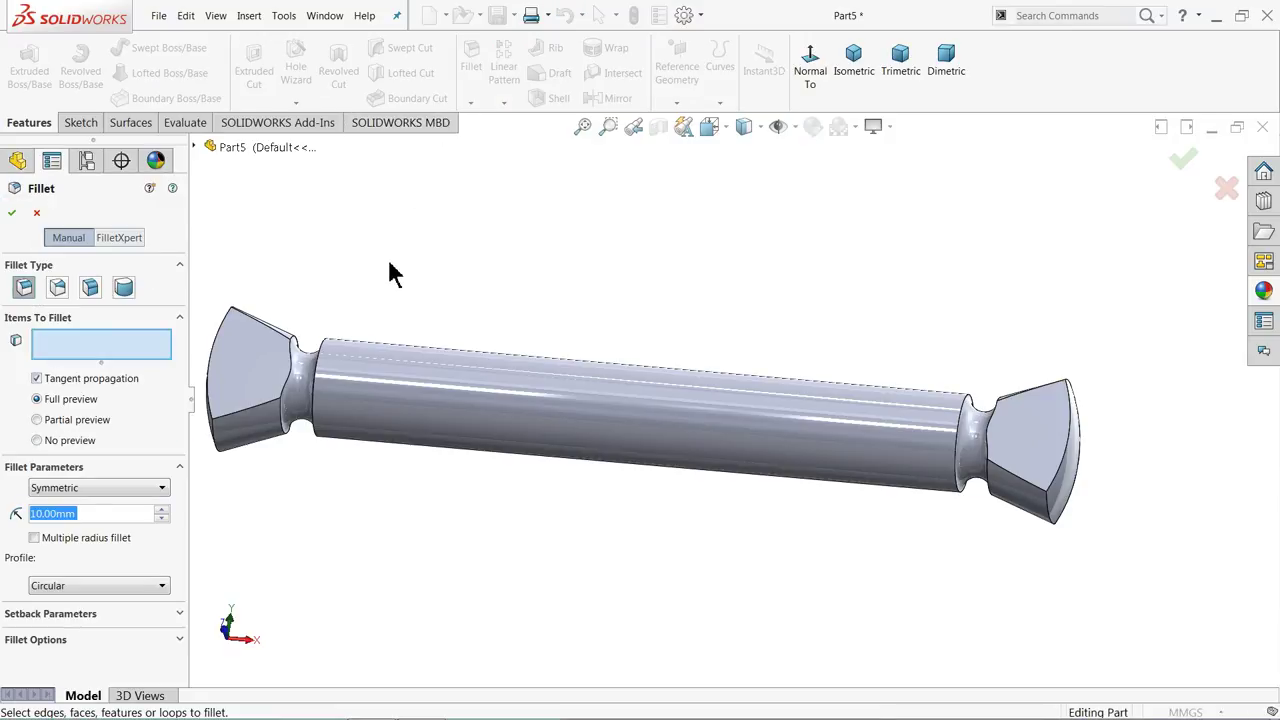
text(0.1)
click(534, 419)
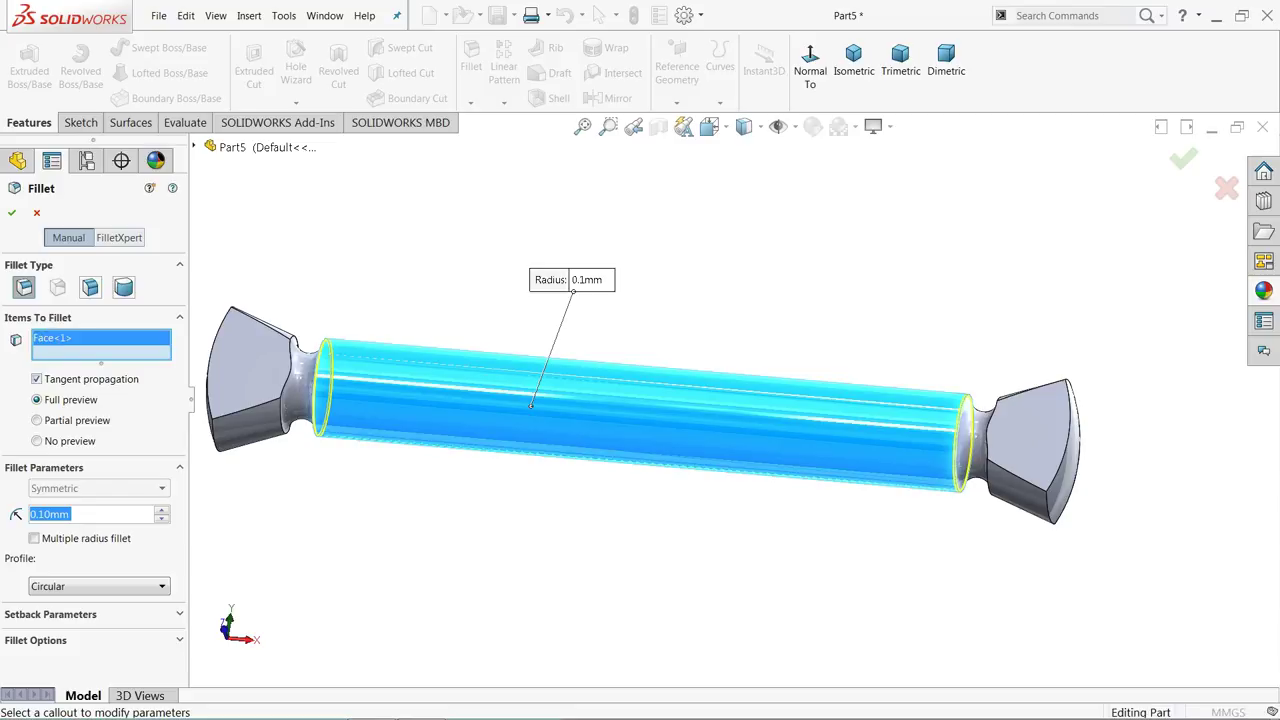
text(0.5)
key(Return)
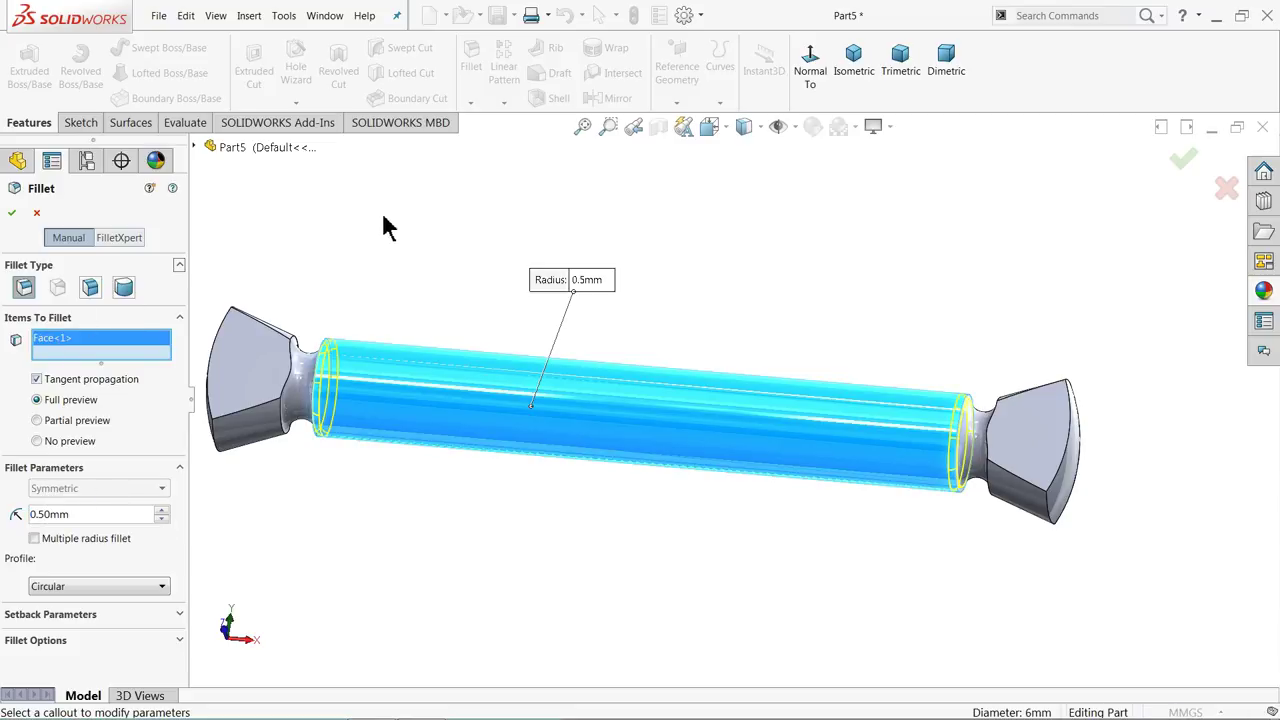
click(12, 214)
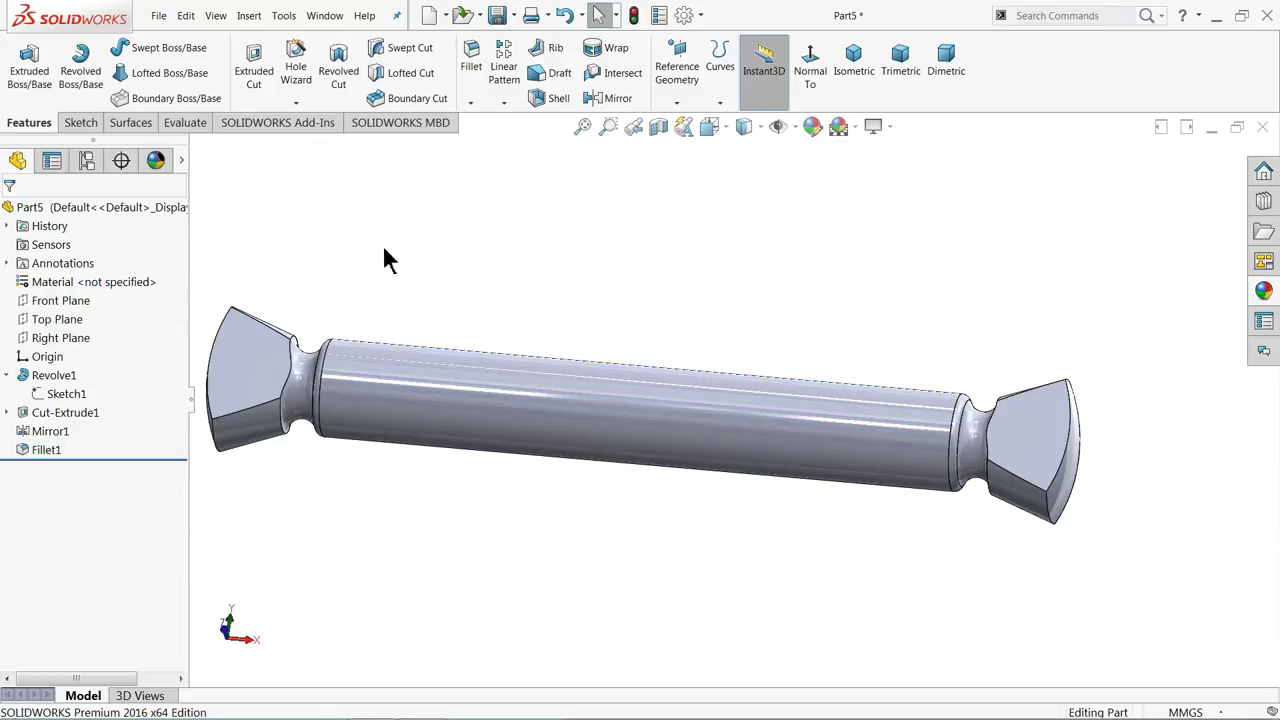
Apply the satin finish aluminum appearance to the whole handle part
click(130, 209)
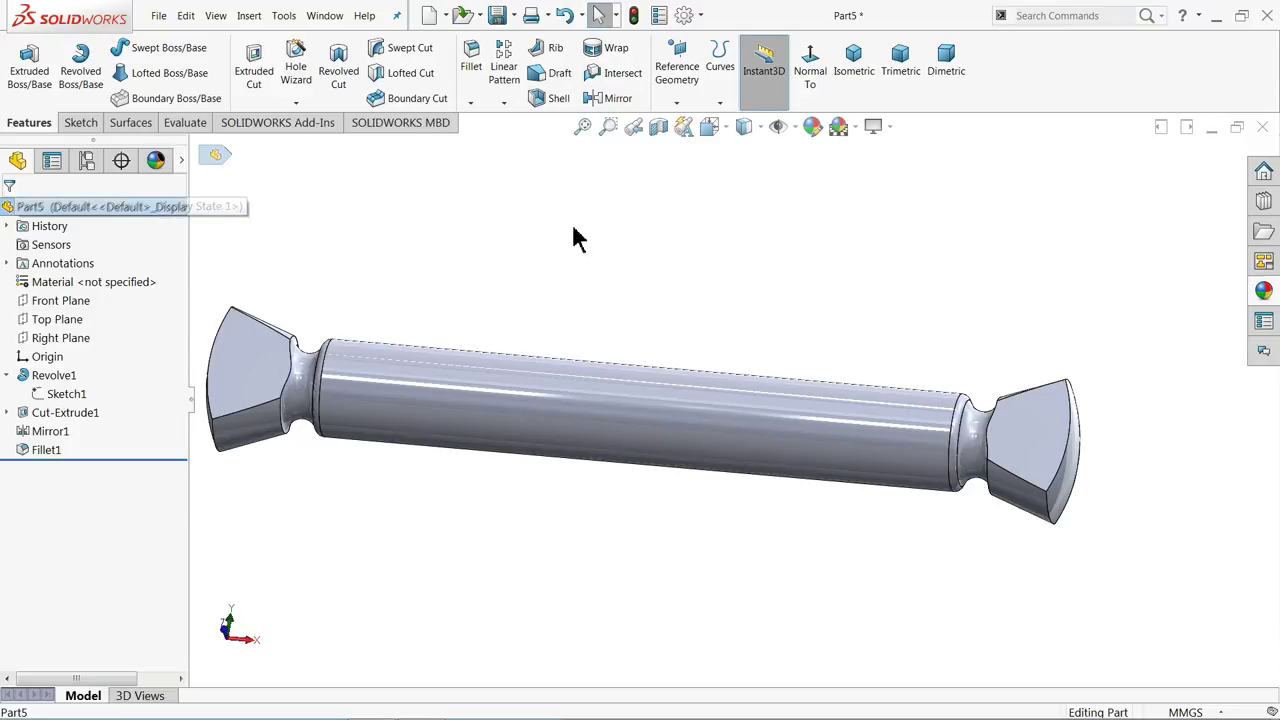
click(1264, 293)
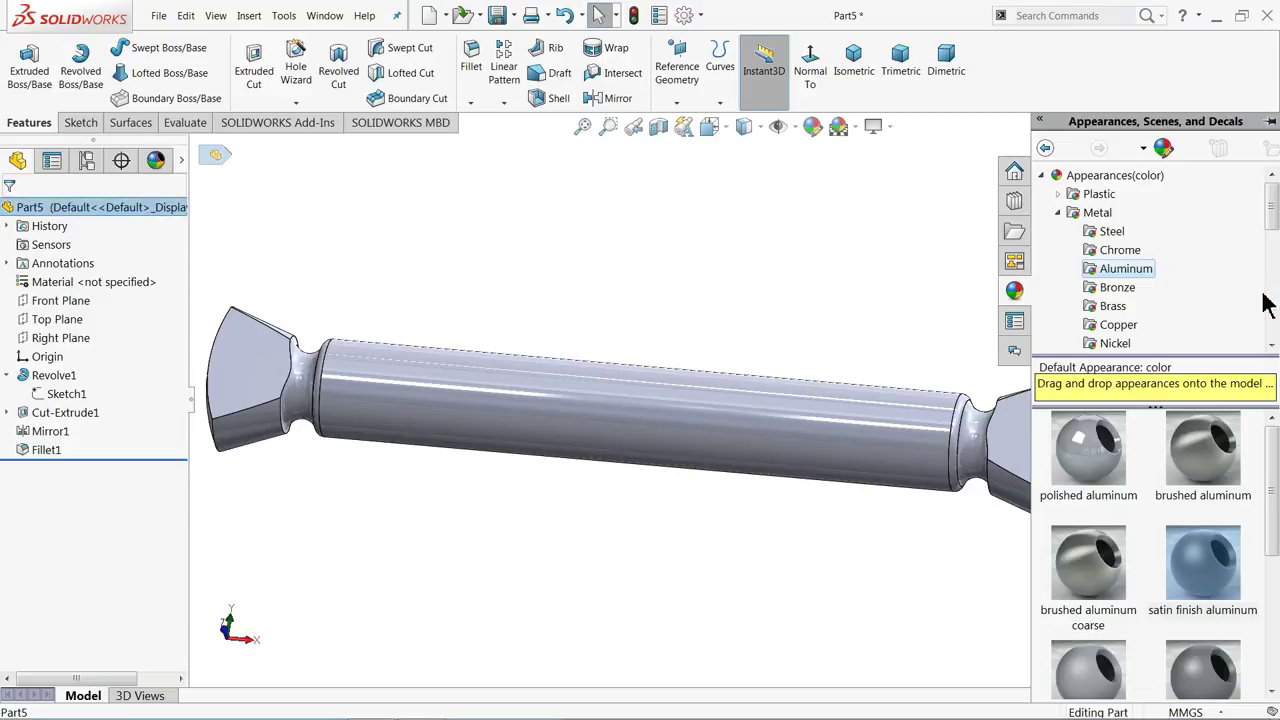
double_click(1216, 590)
scroll(806, 270, up, 2)
middle_drag(800, 303, 778, 262)
scroll(727, 400, down, 2)
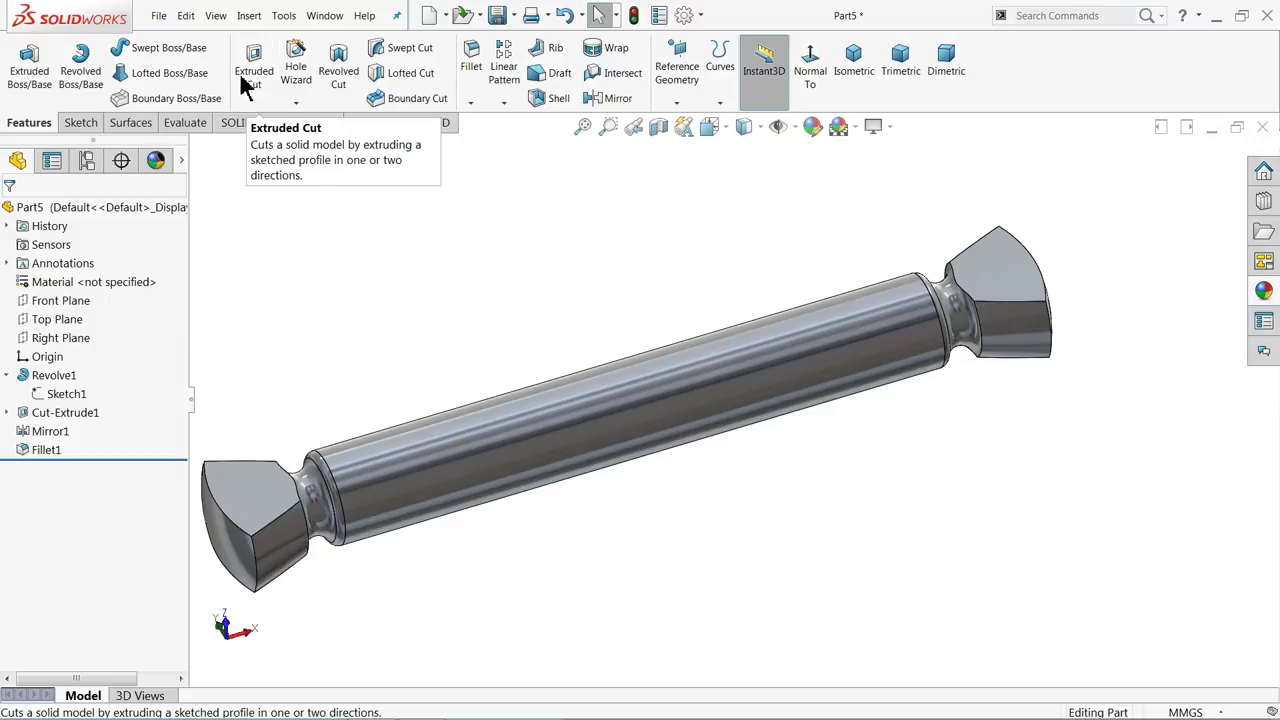
Save the part as '13.Swivel lock screw handle' in Desktop > Bench Vise > files
click(499, 20)
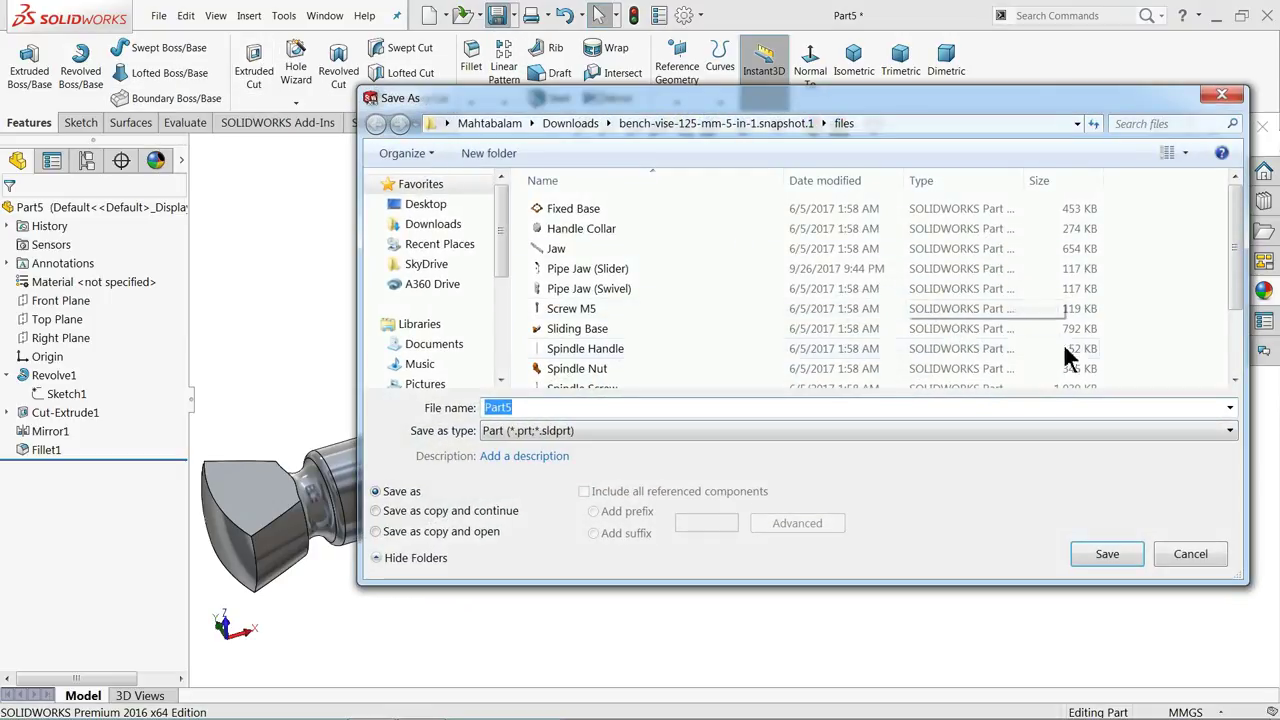
scroll(1240, 272, down, 3)
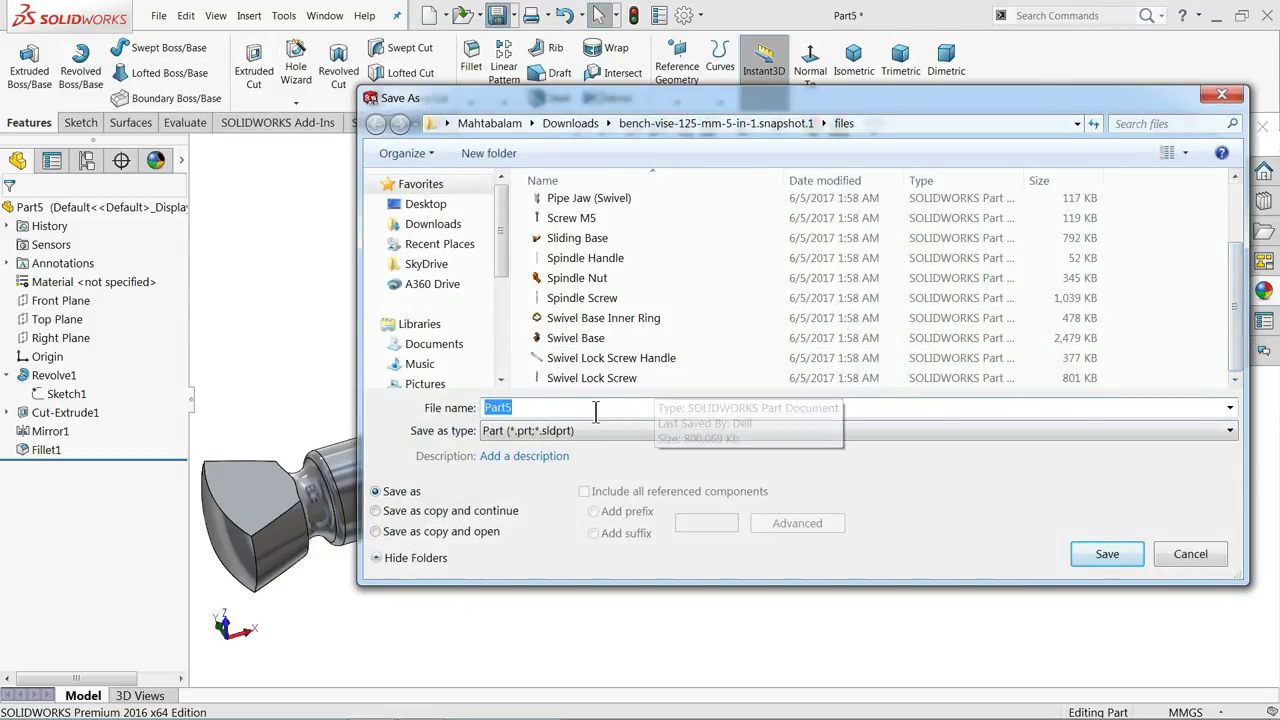
click(462, 205)
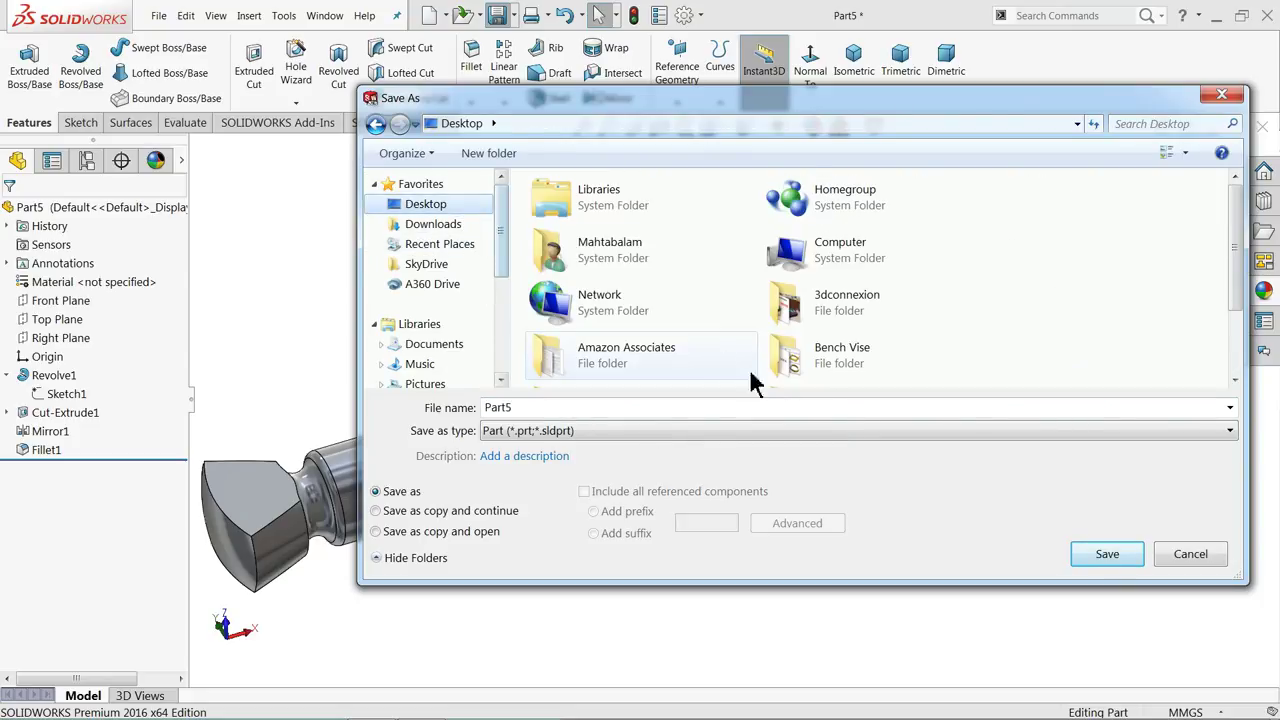
double_click(829, 371)
double_click(577, 255)
scroll(580, 265, down, 1)
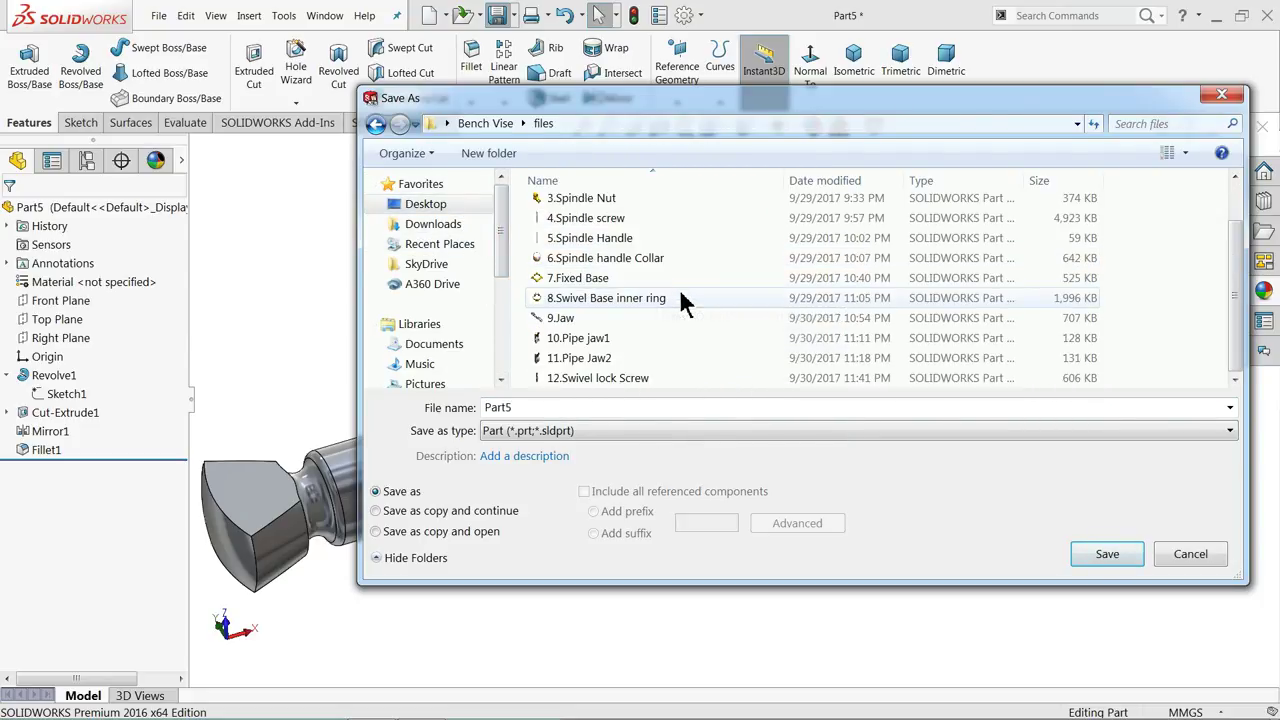
text(13.Swivel lock screw ha)
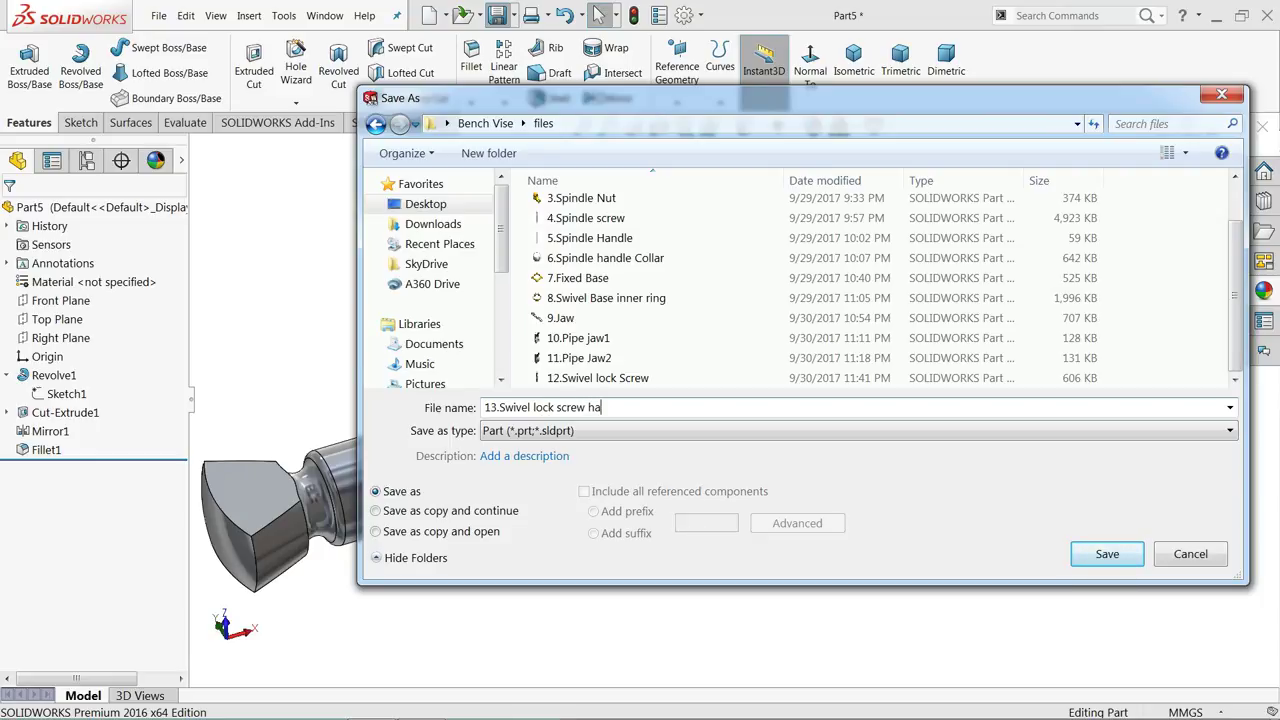
text(le)
click(1108, 556)
middle_drag(695, 470, 443, 491)
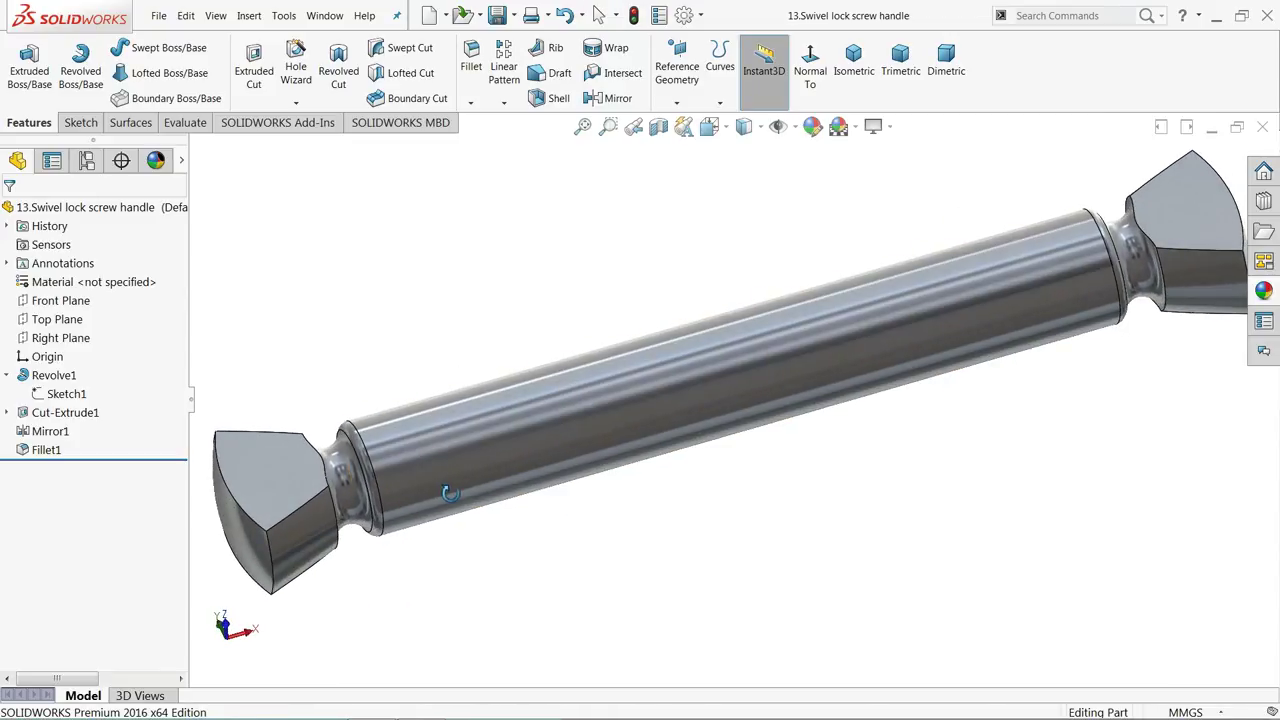
scroll(466, 337, up, 2)
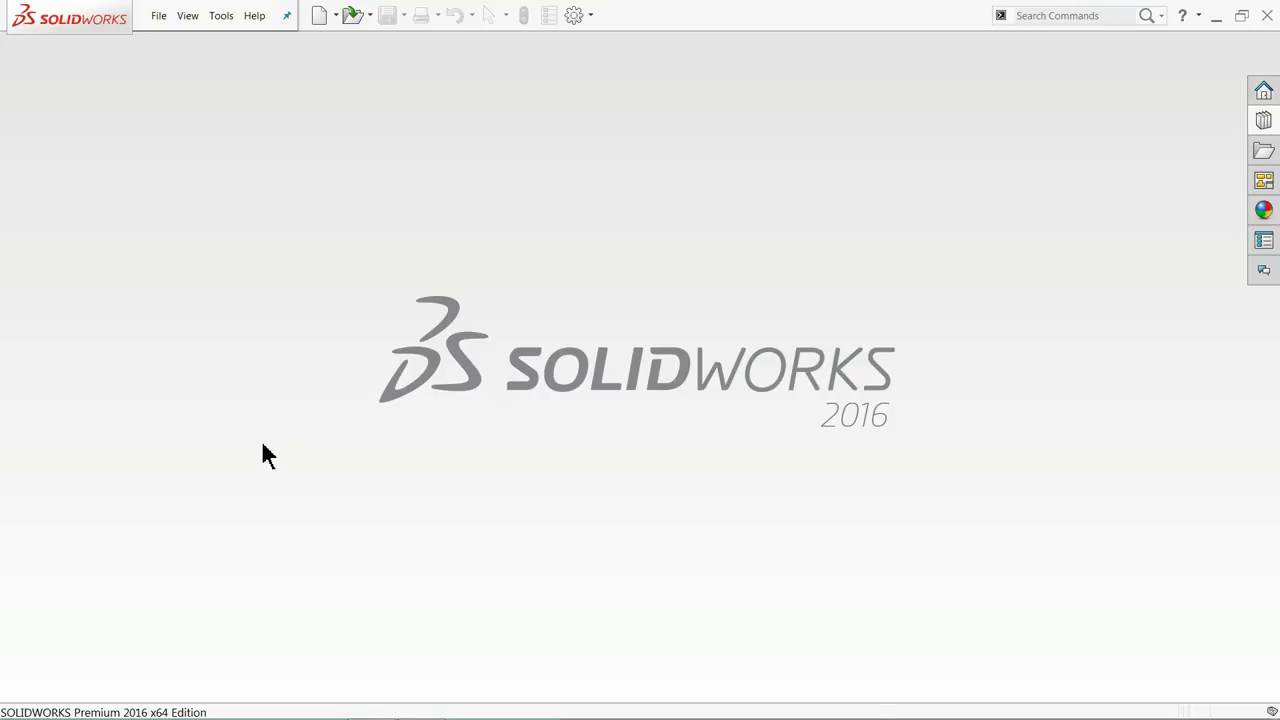
Create a new document from the Assembly template via File > New
click(160, 19)
click(178, 43)
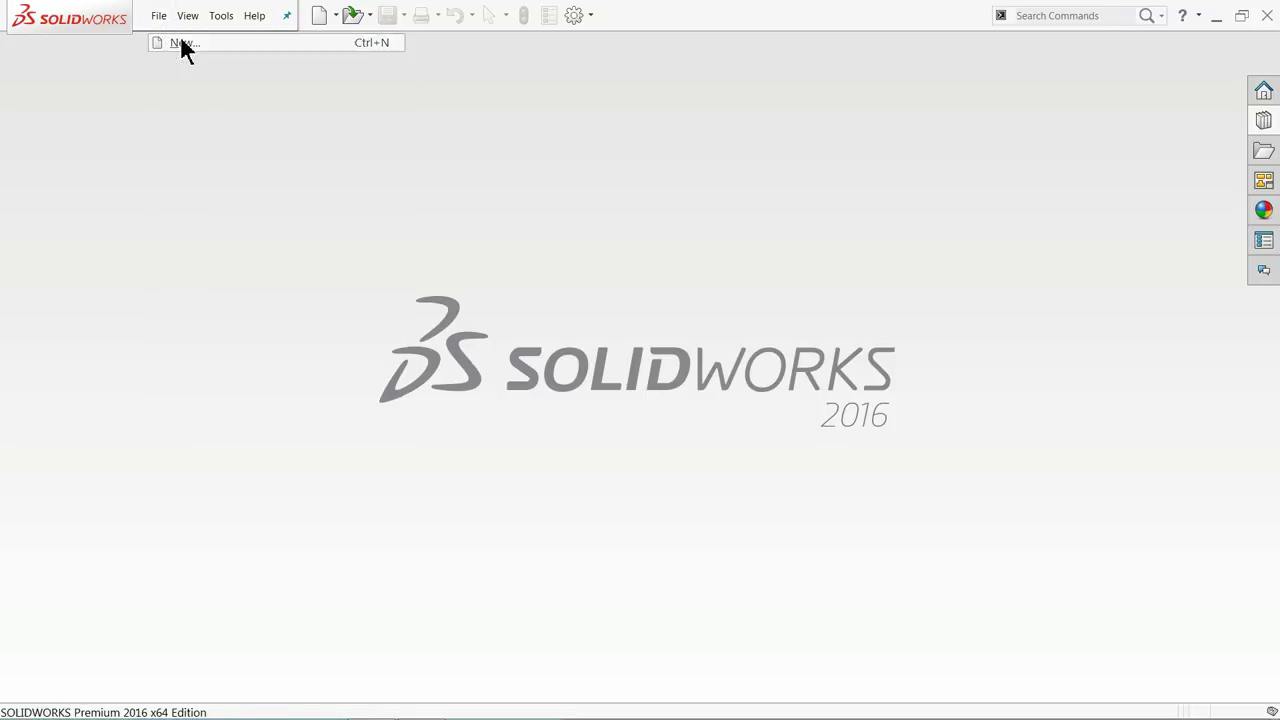
click(483, 345)
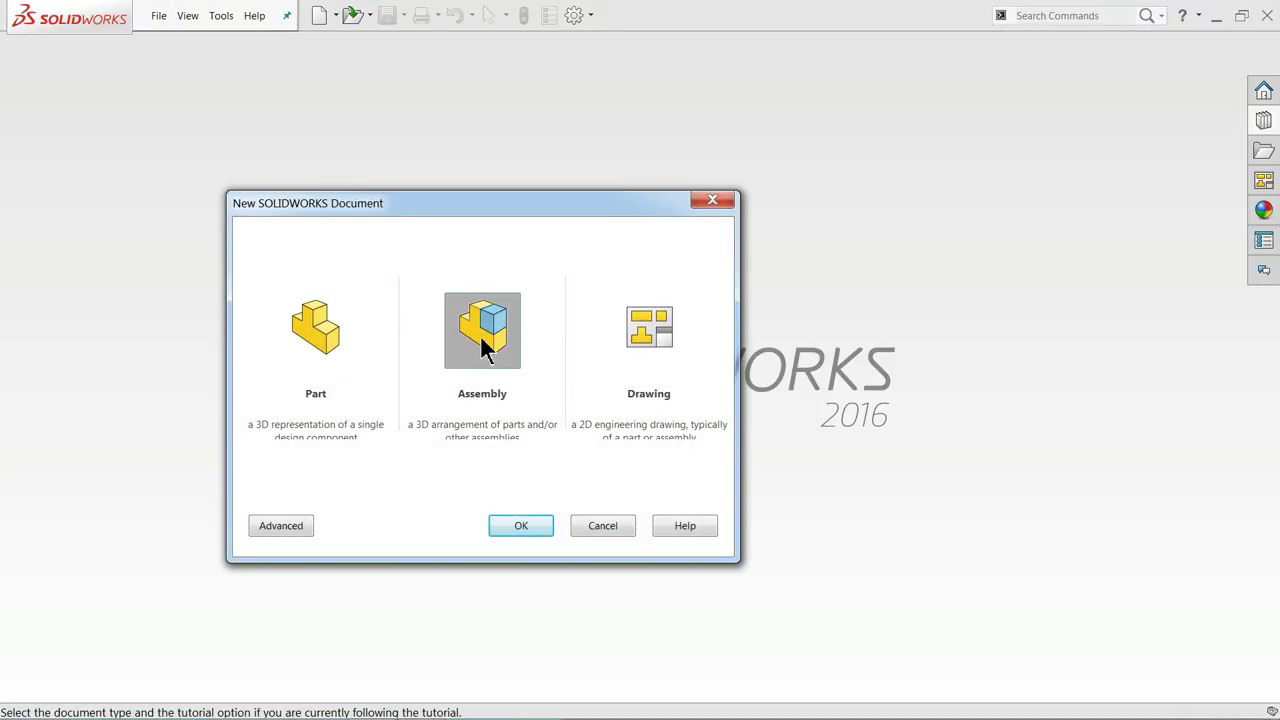
click(519, 530)
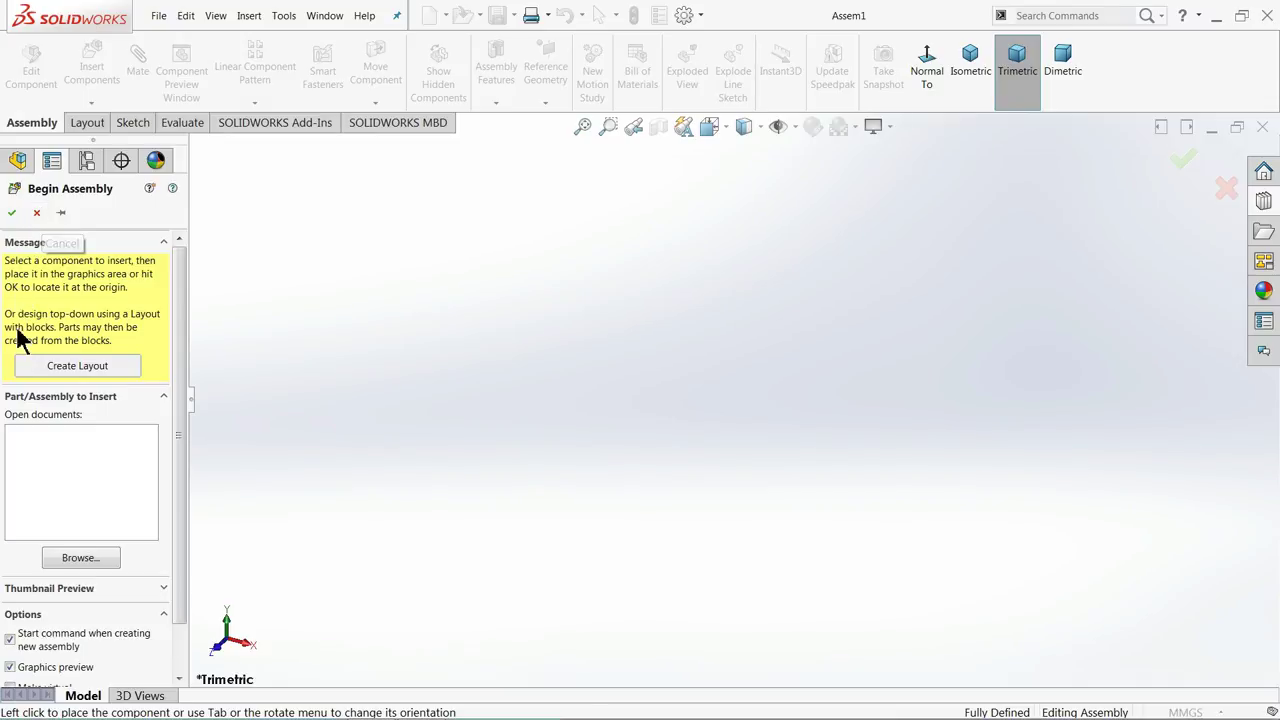
Insert 1.Swivel Base from Desktop > Bench Vise > files as the first component
click(80, 559)
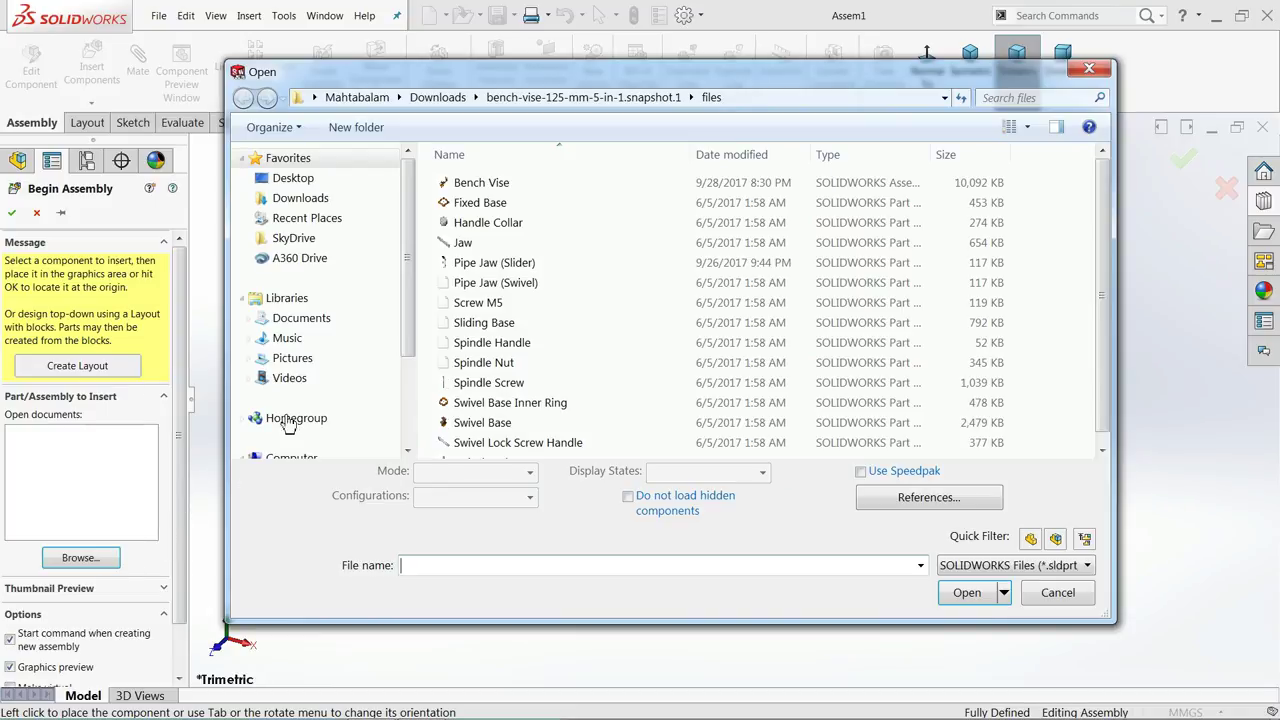
click(334, 181)
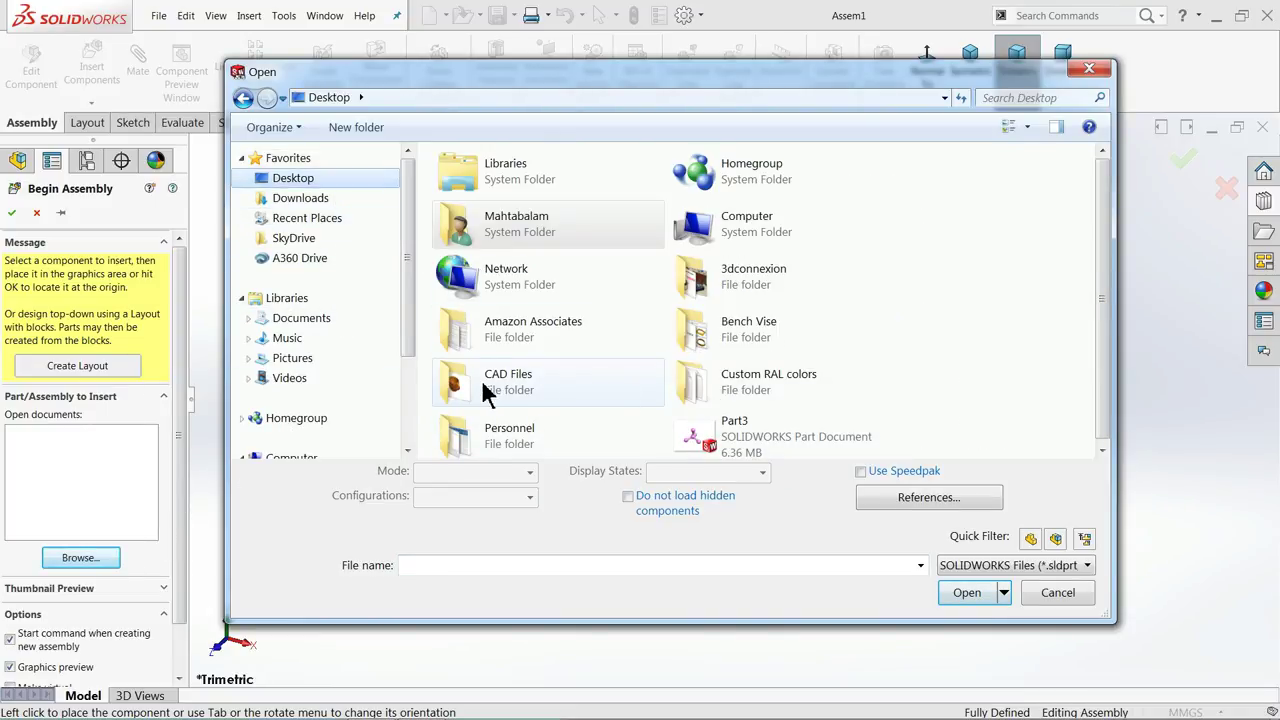
double_click(737, 343)
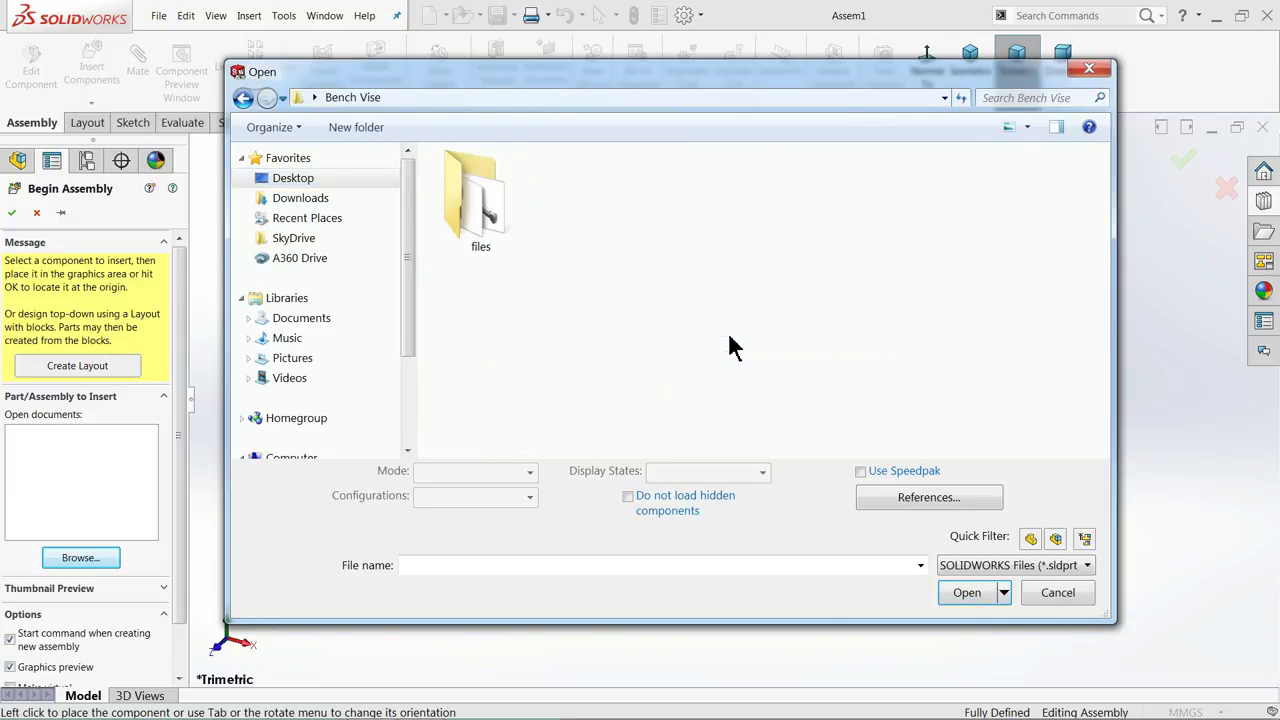
double_click(519, 218)
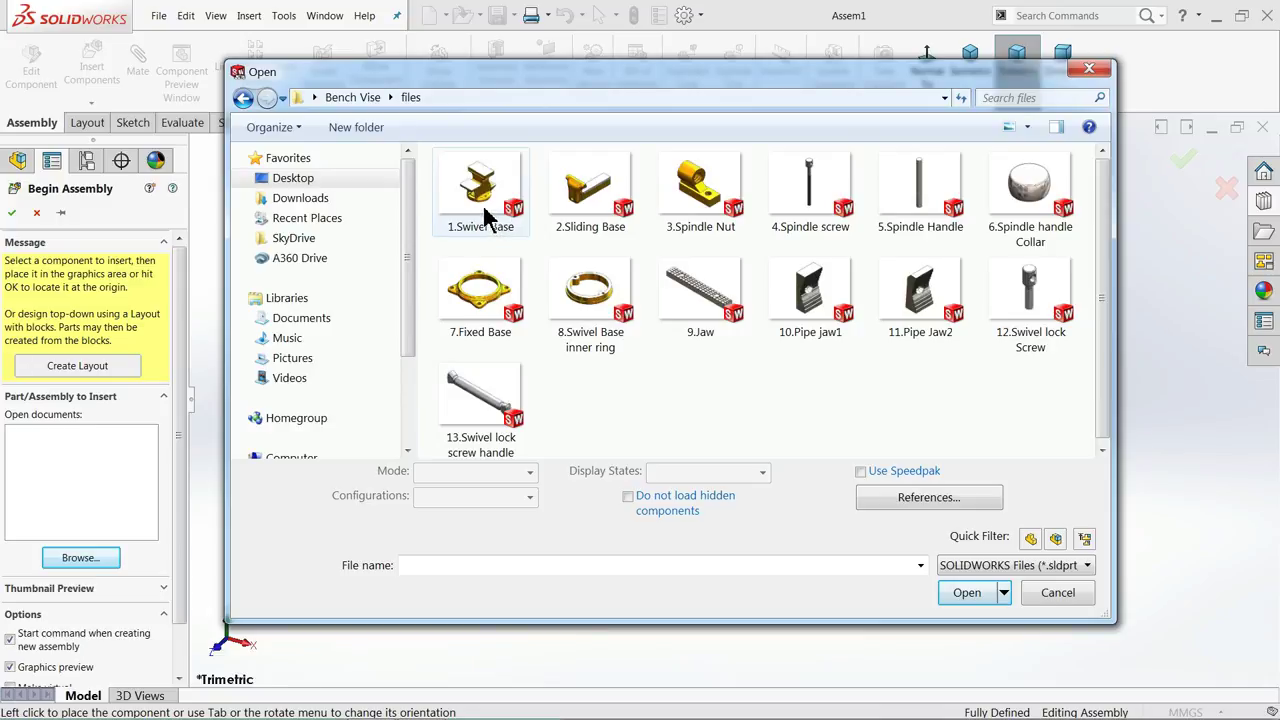
click(485, 218)
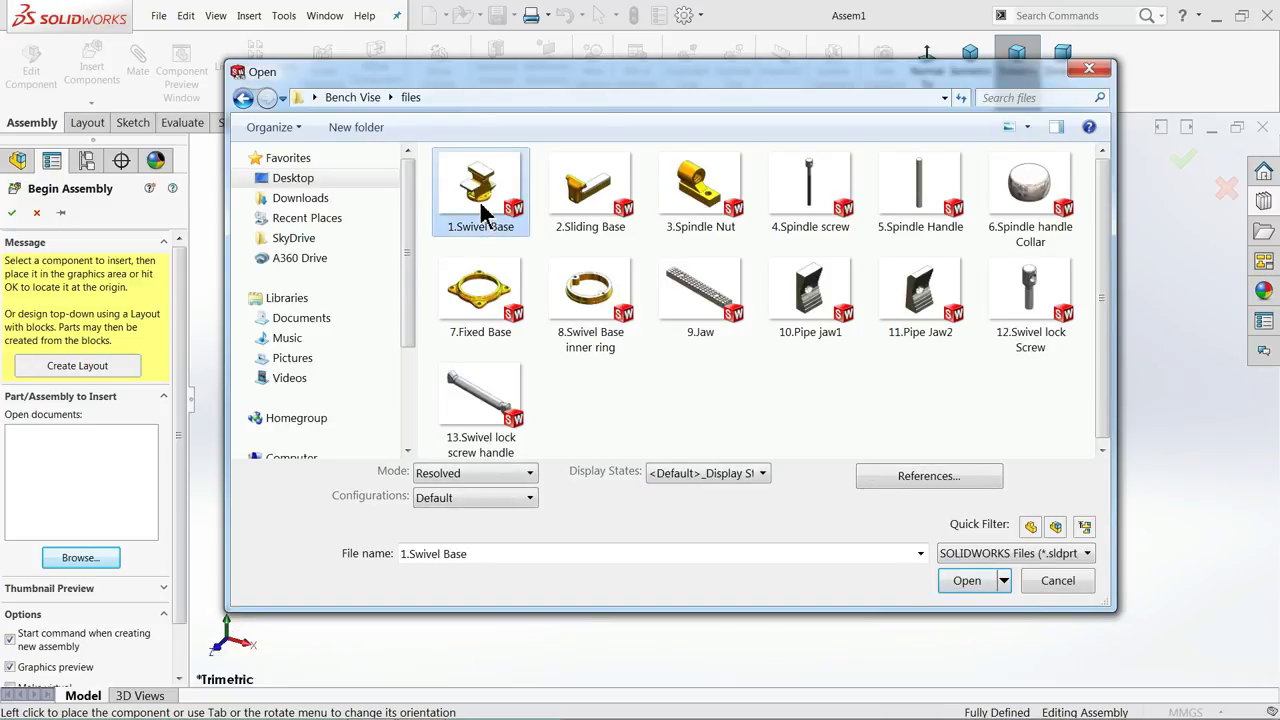
click(970, 583)
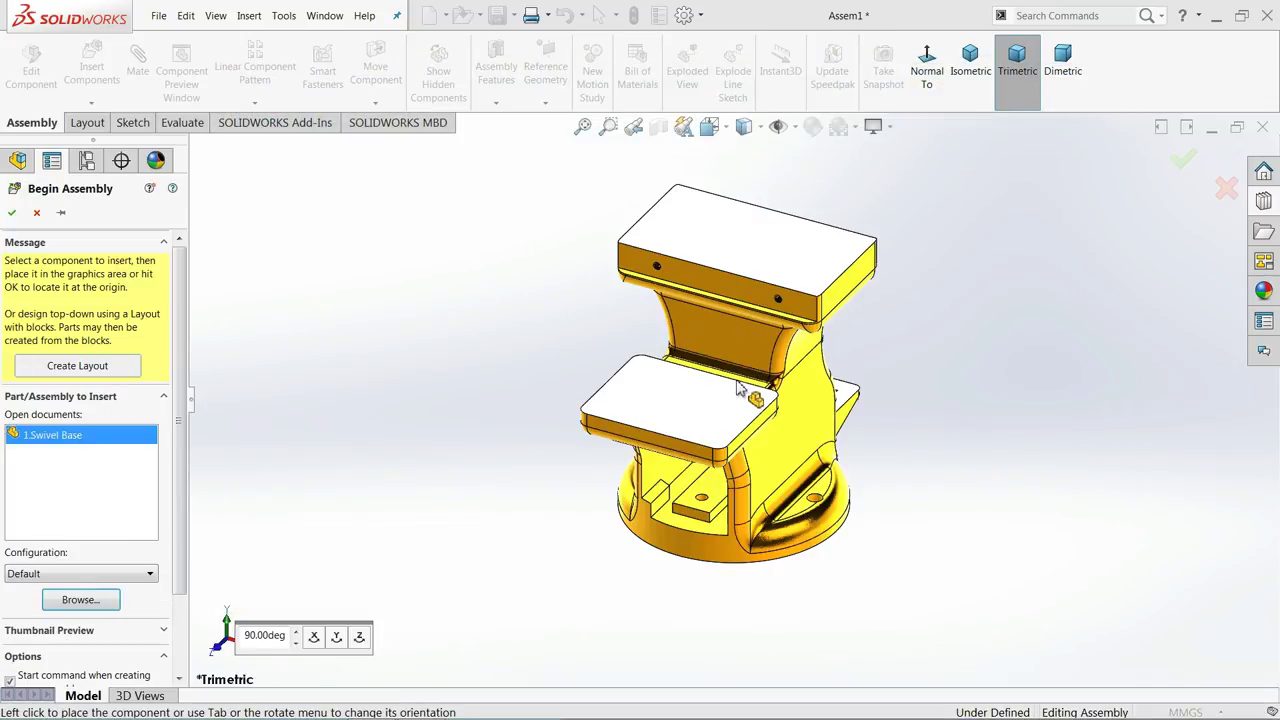
click(724, 375)
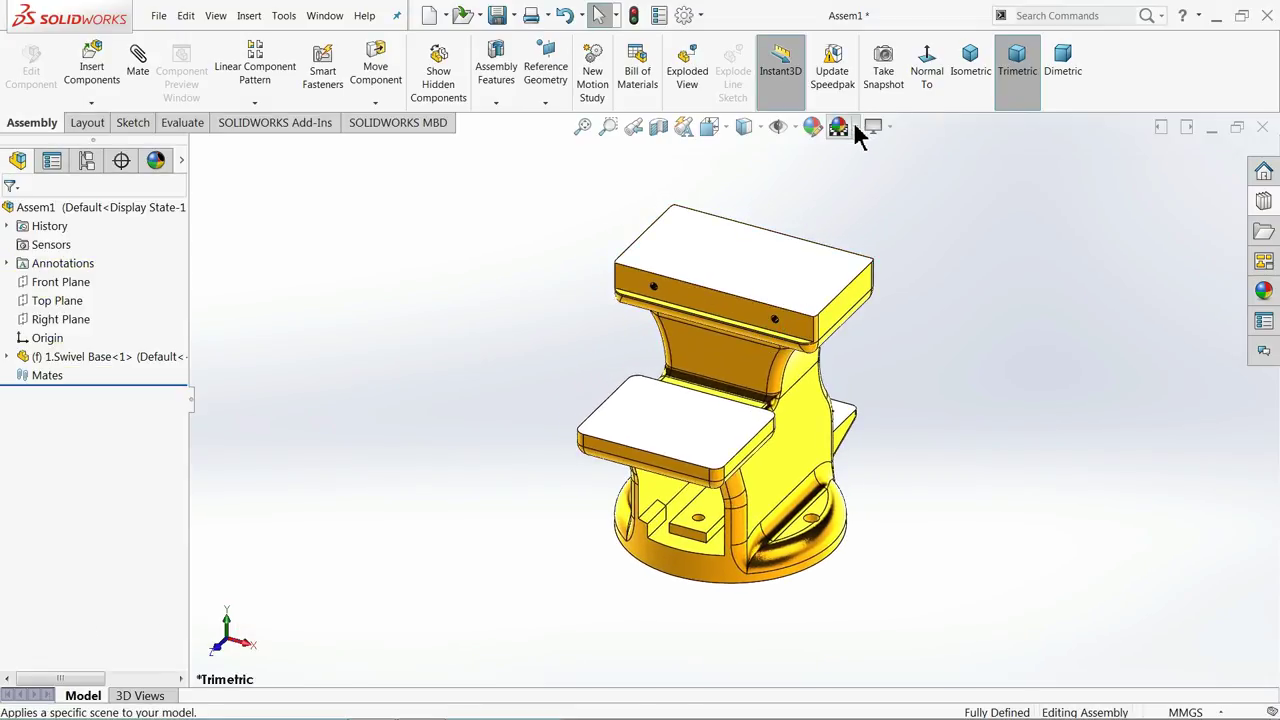
Switch the background scene to Plain White and orbit to a frontal view
click(851, 127)
click(858, 34)
middle_drag(533, 285, 416, 458)
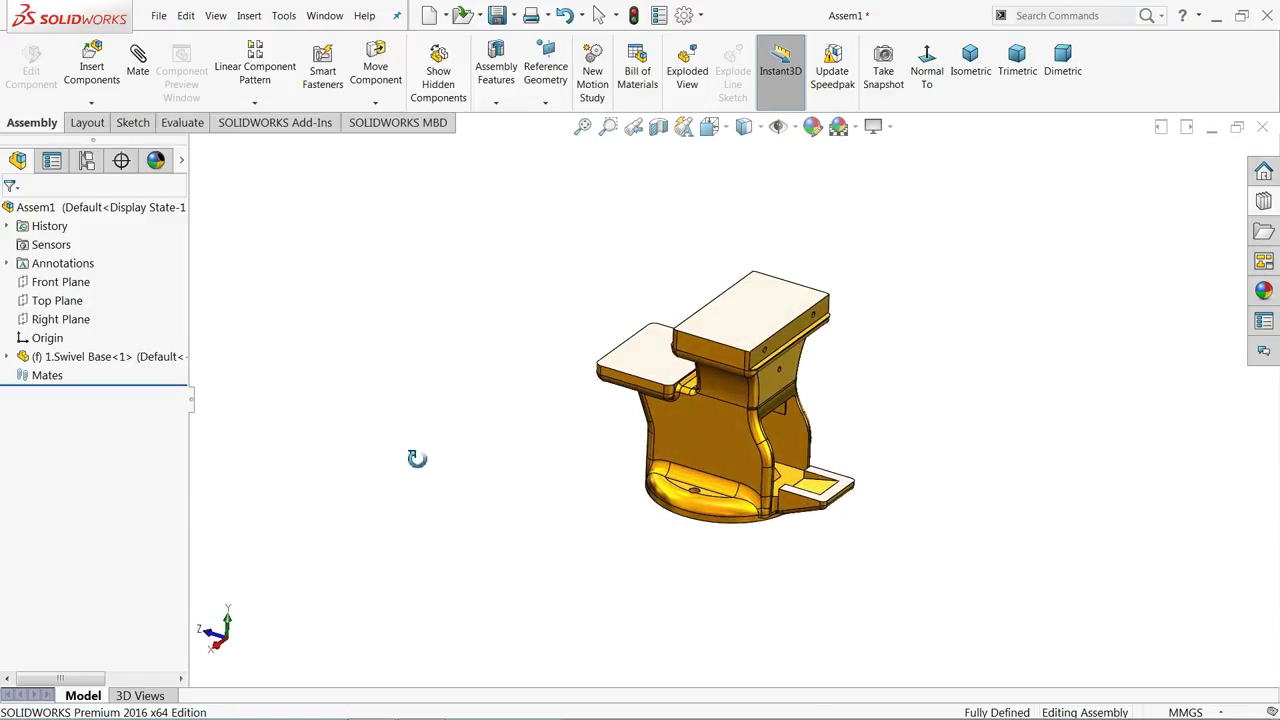
scroll(765, 415, down, 2)
middle_drag(717, 412, 737, 380)
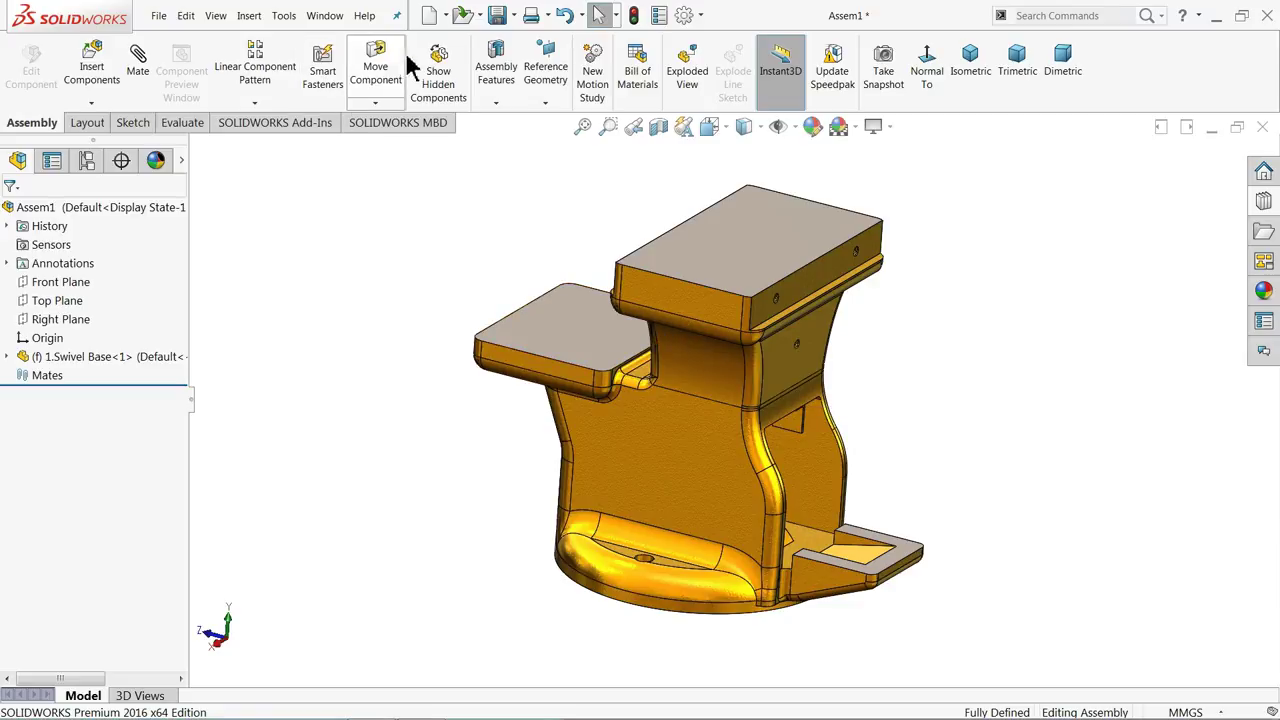
Insert the 9.Jaw part and drop it beside the swivel base
click(95, 66)
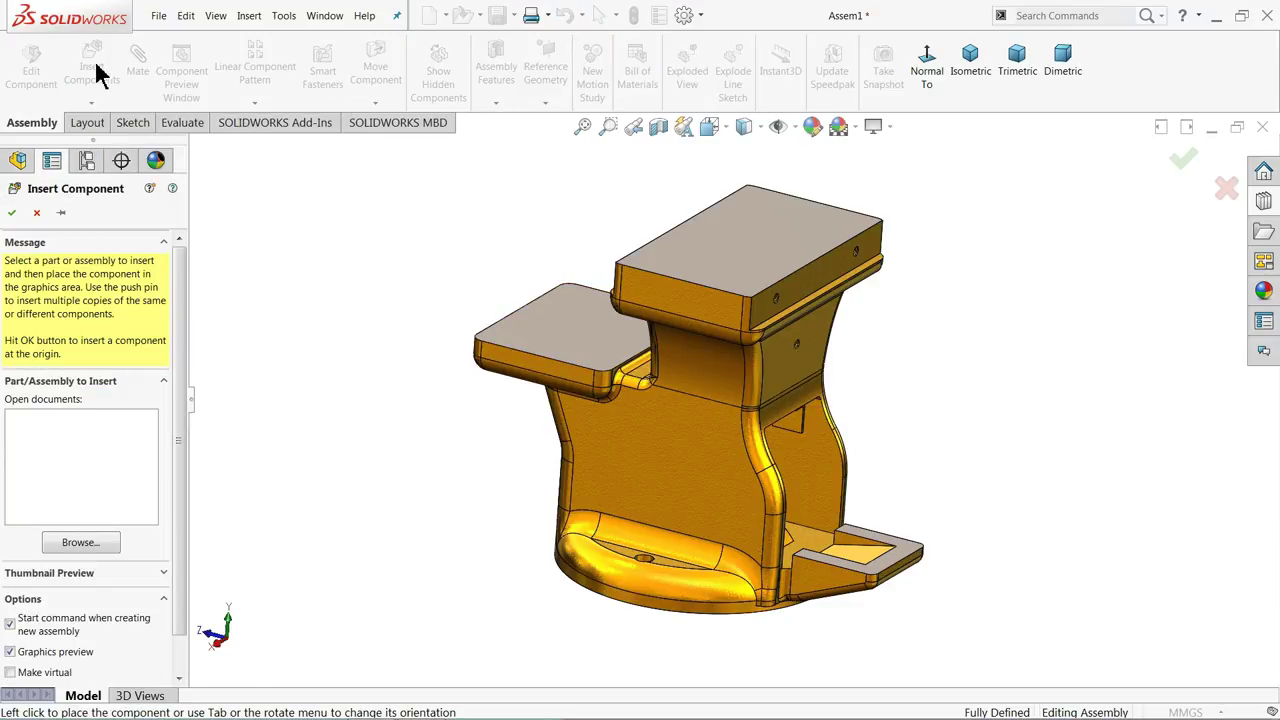
click(98, 550)
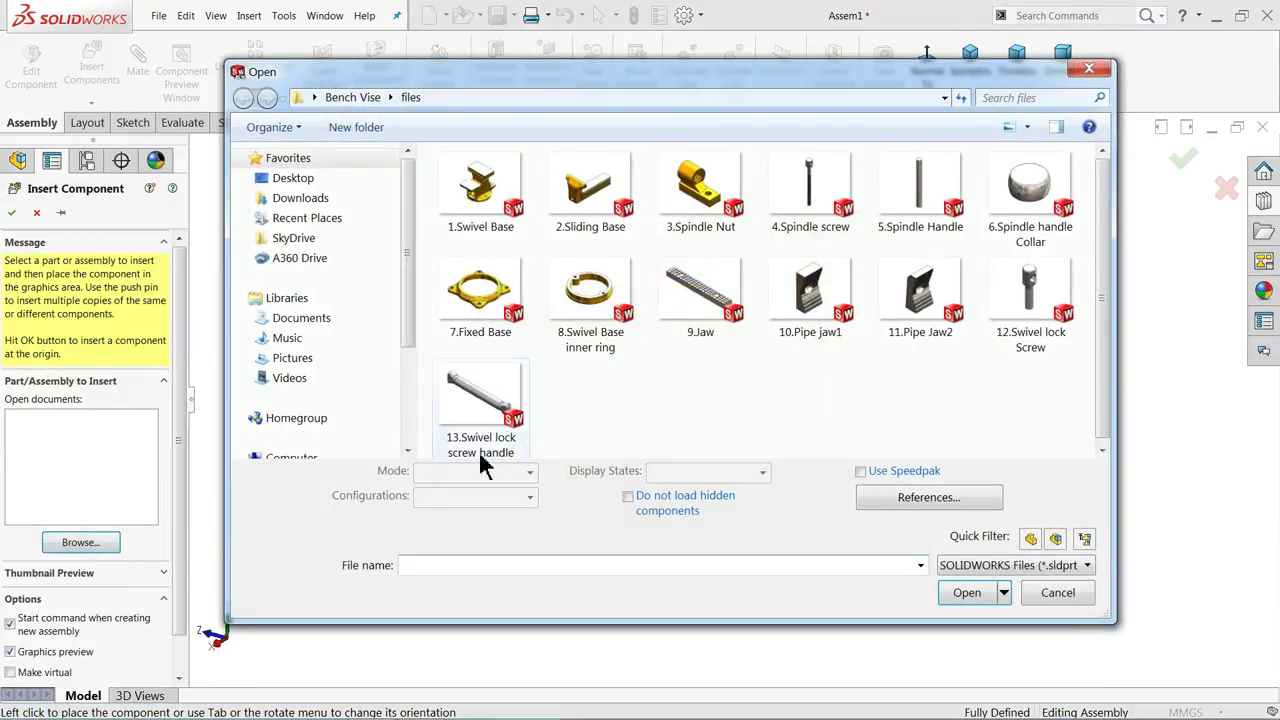
click(698, 290)
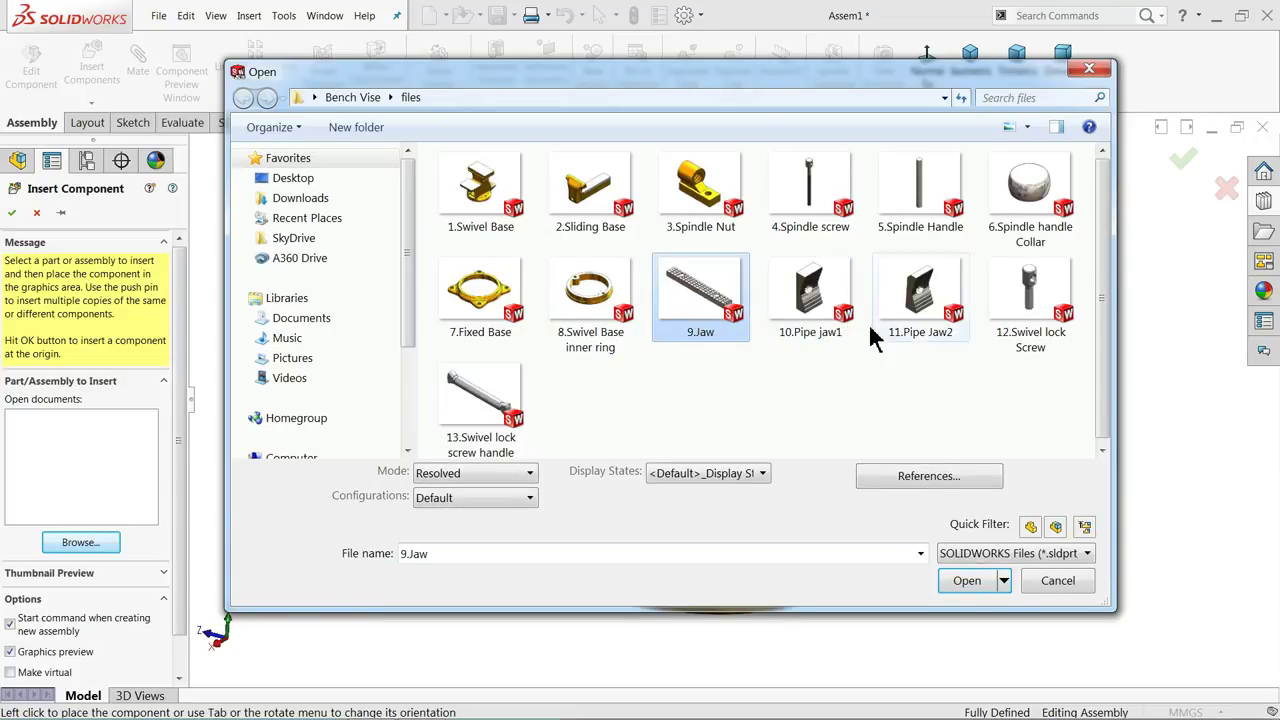
click(966, 581)
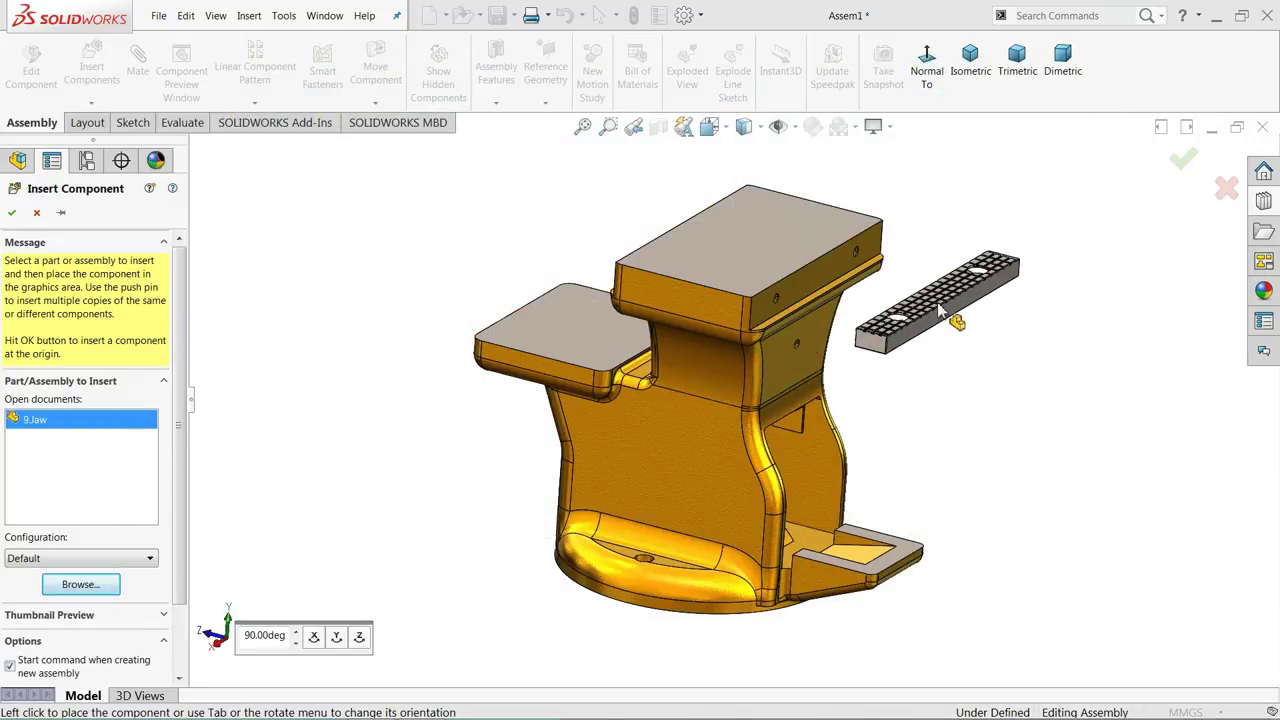
click(940, 312)
Rotate the 9.Jaw plate upright so its grid face points toward the swivel base
scroll(900, 310, down, 5)
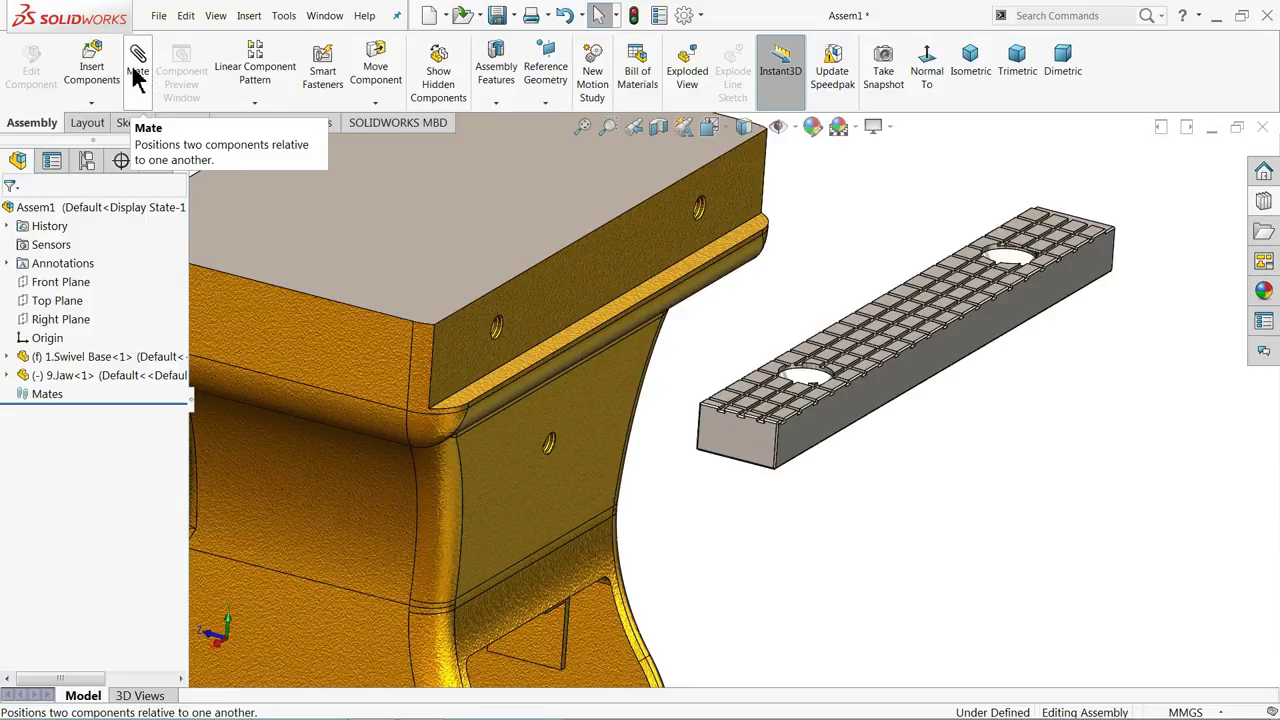
click(378, 105)
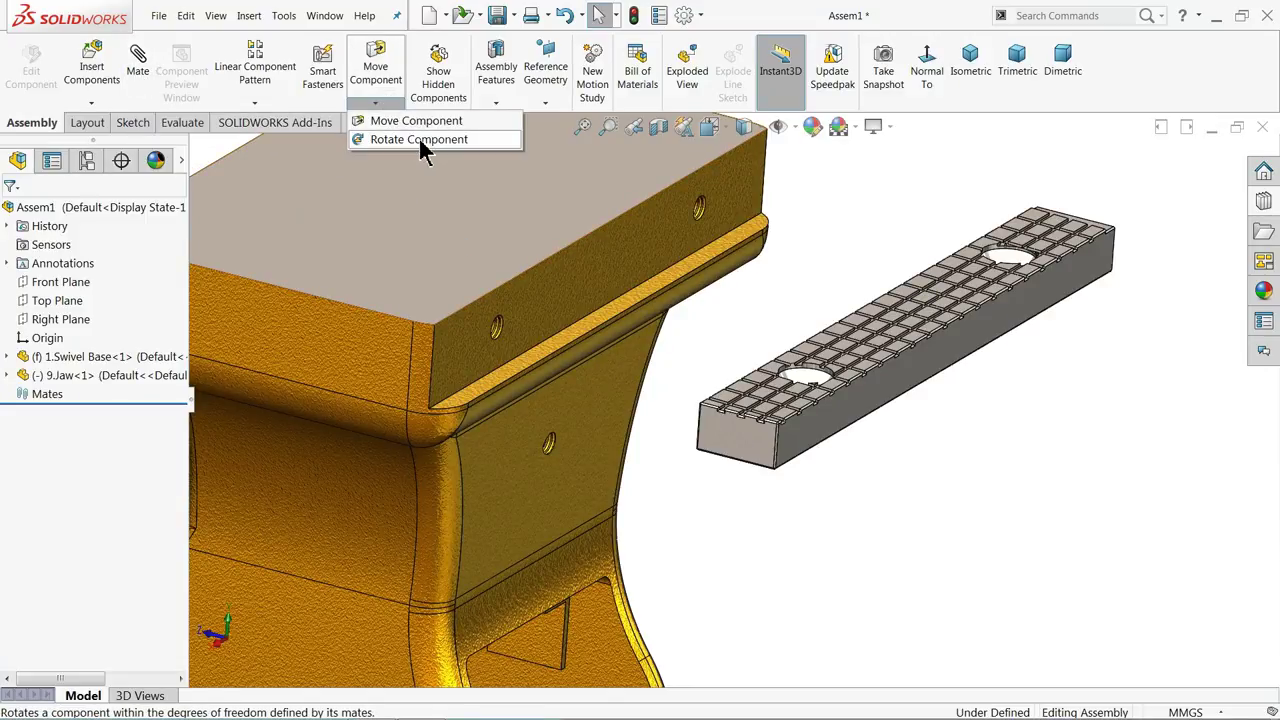
click(423, 140)
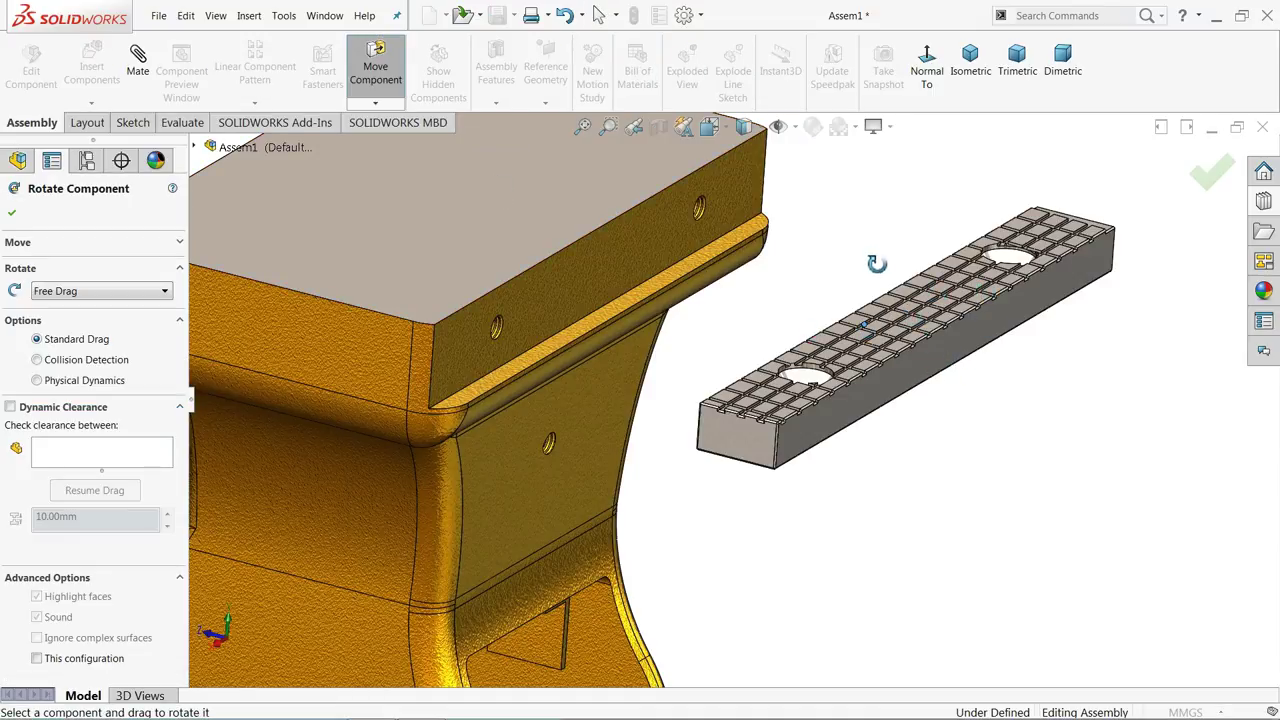
click(10, 217)
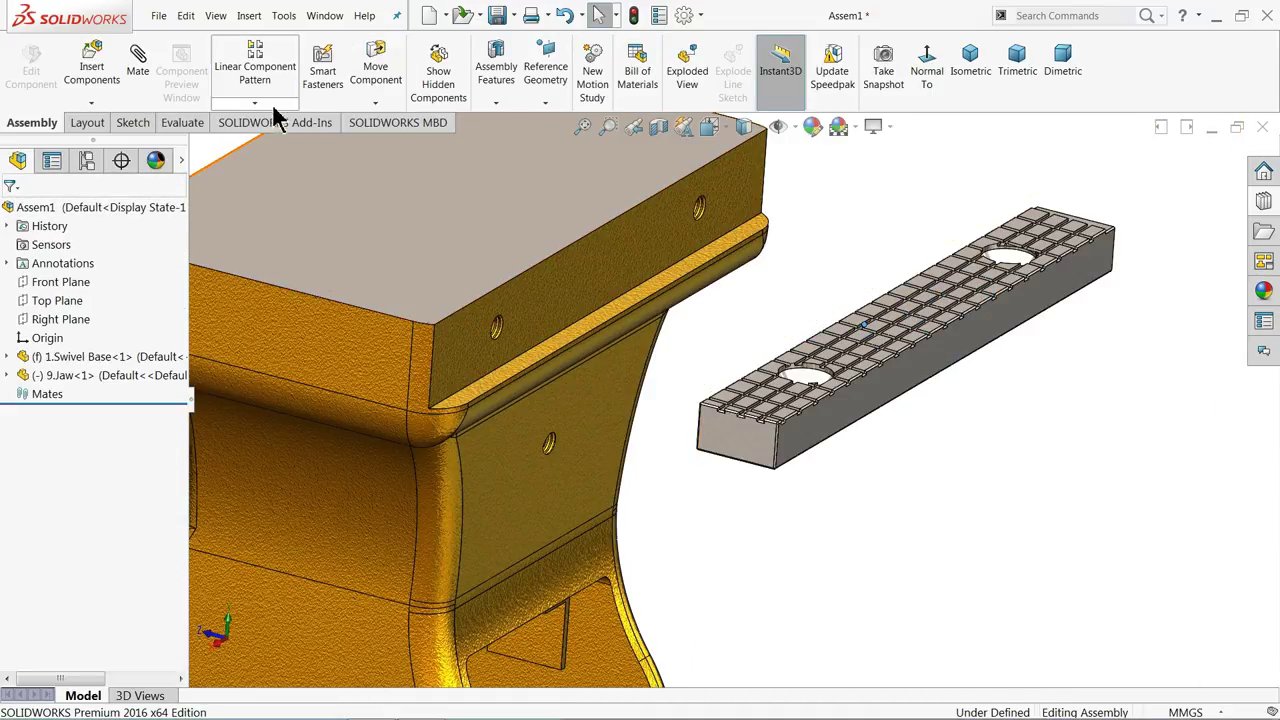
click(364, 108)
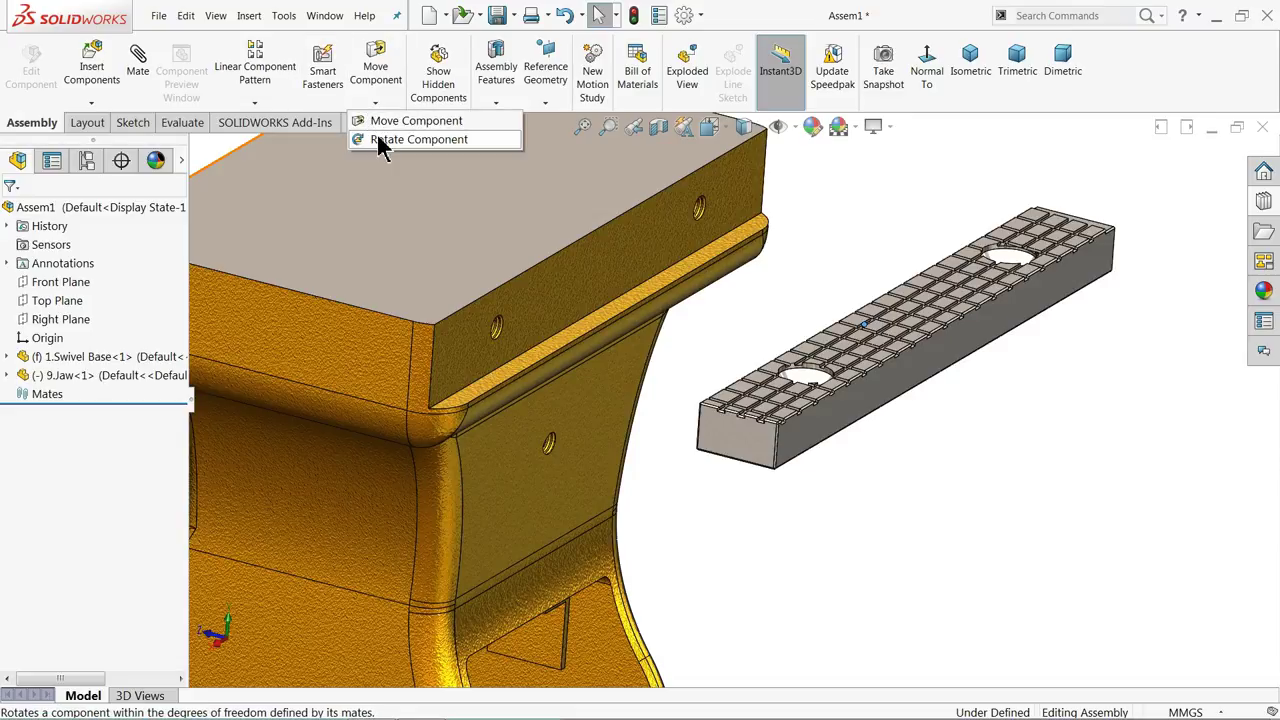
click(382, 142)
drag(726, 437, 737, 586)
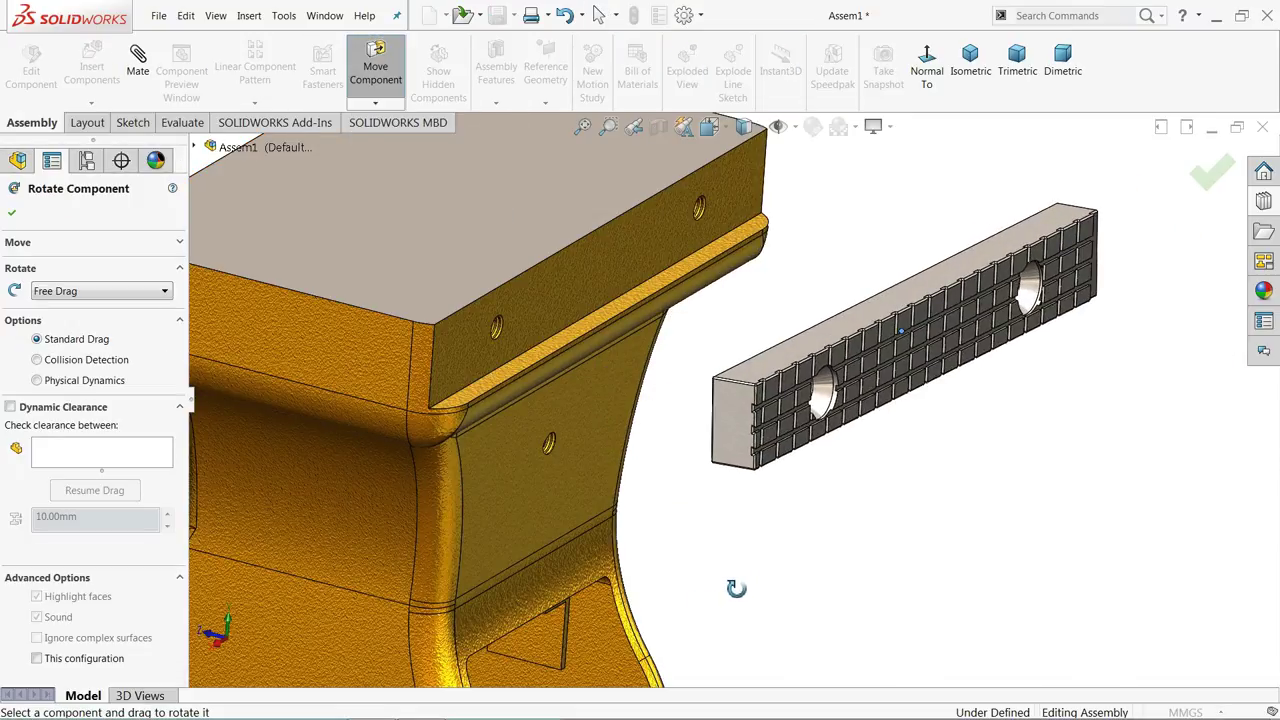
click(13, 215)
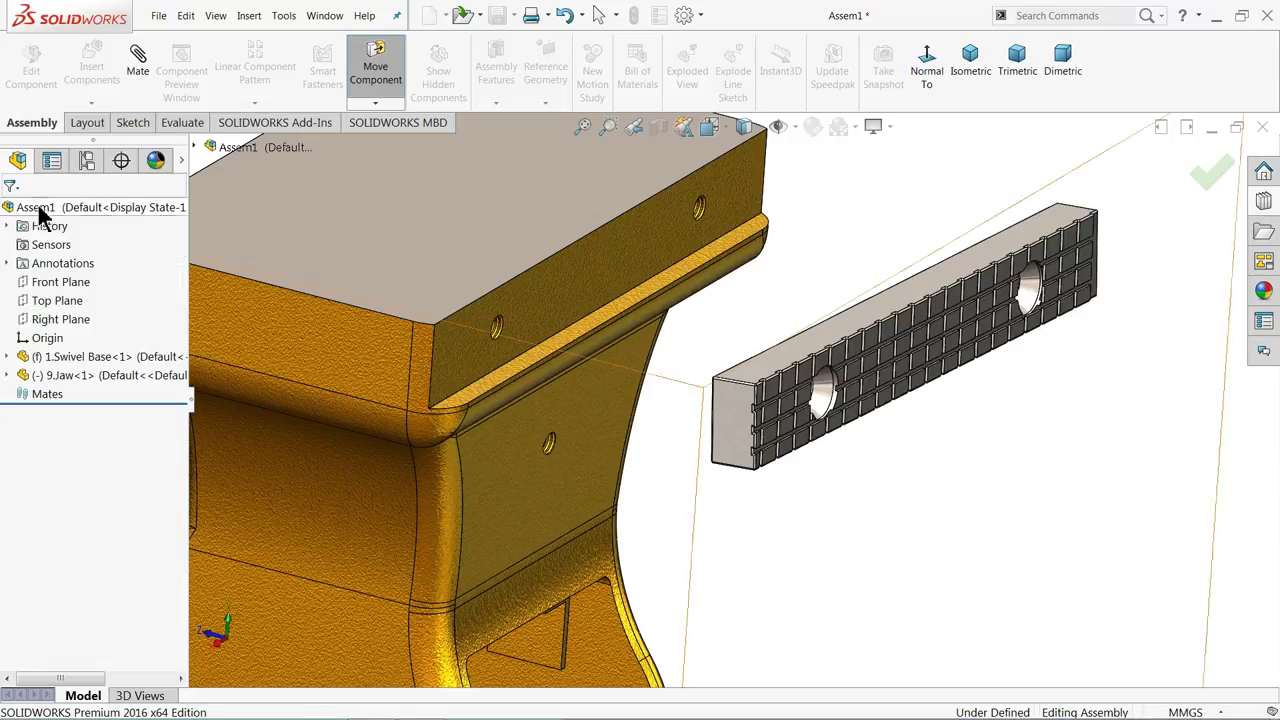
click(140, 75)
Mate a swivel base threaded hole concentric with the jaw plate's countersunk hole
scroll(610, 358, down, 5)
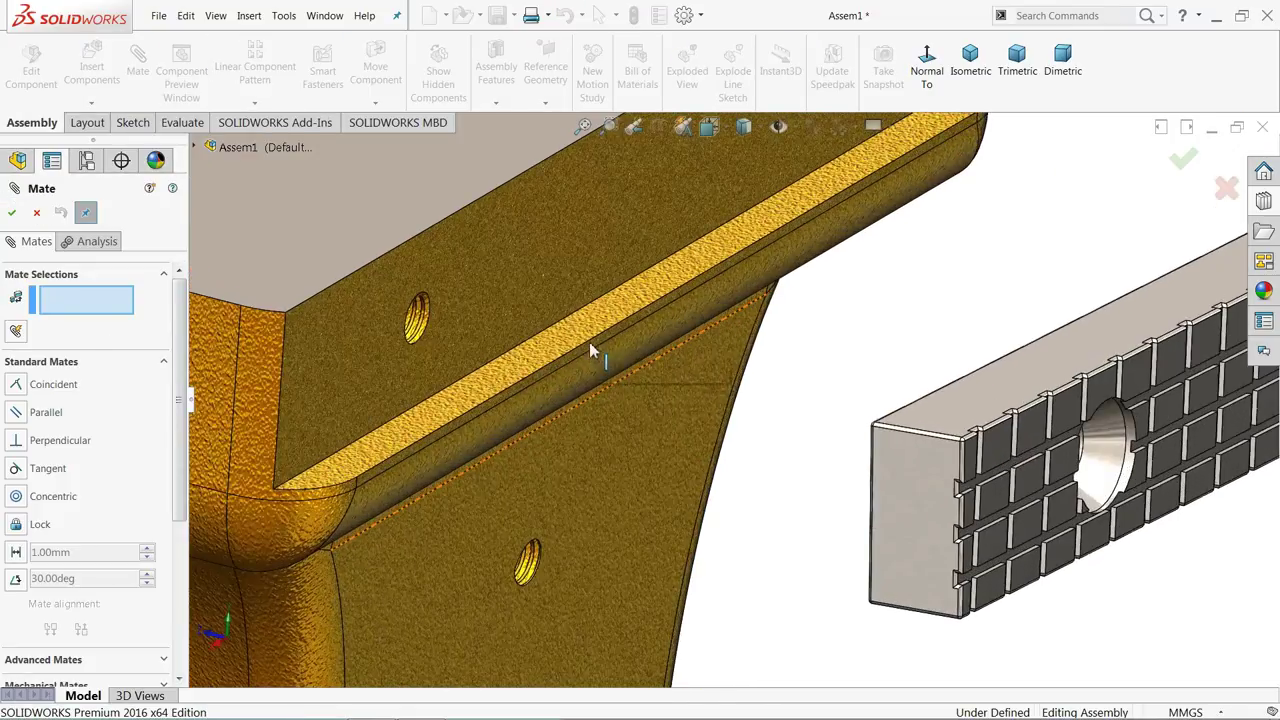
scroll(591, 349, up, 4)
scroll(614, 409, down, 4)
scroll(390, 328, down, 3)
scroll(390, 328, down, 5)
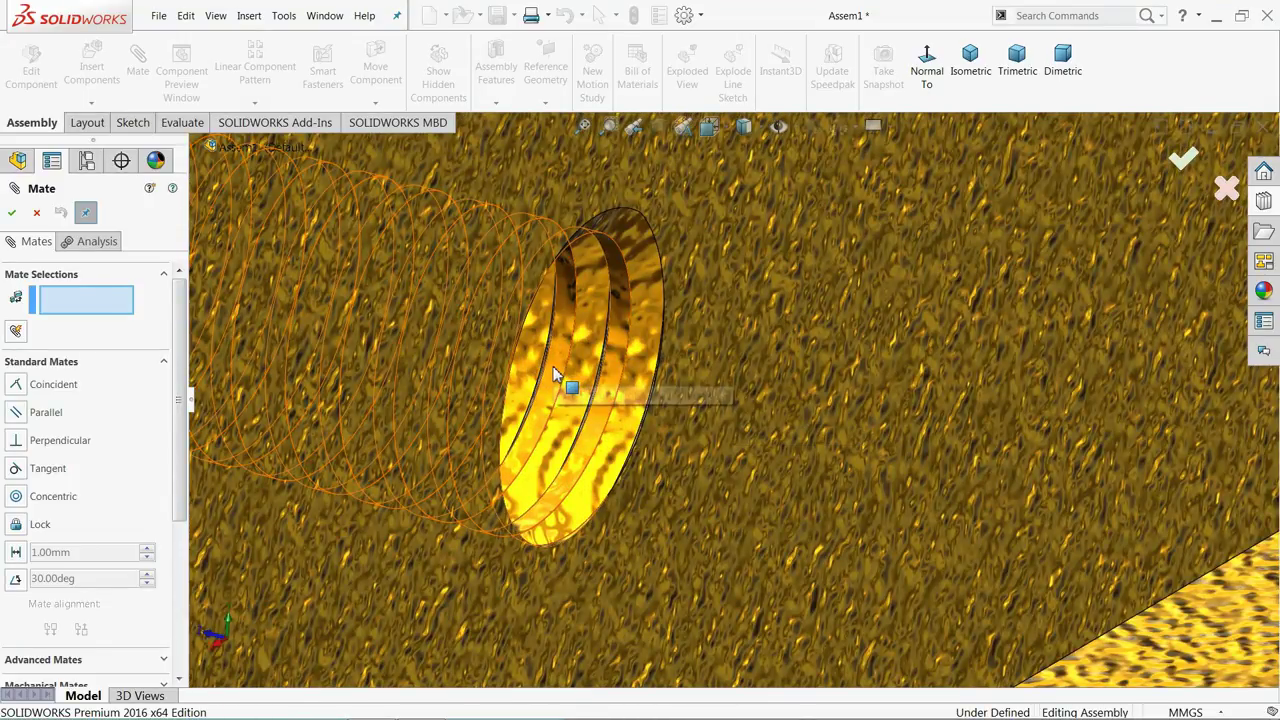
click(553, 373)
scroll(520, 377, up, 6)
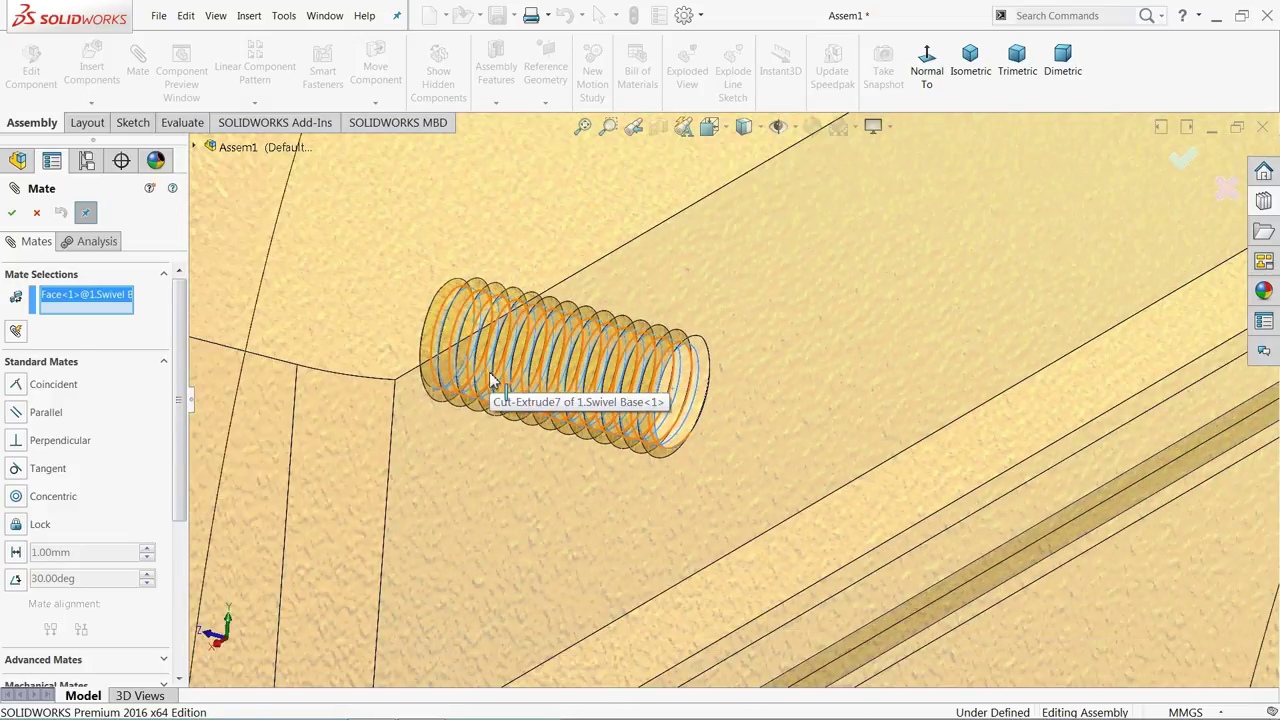
scroll(490, 380, up, 5)
scroll(995, 485, down, 5)
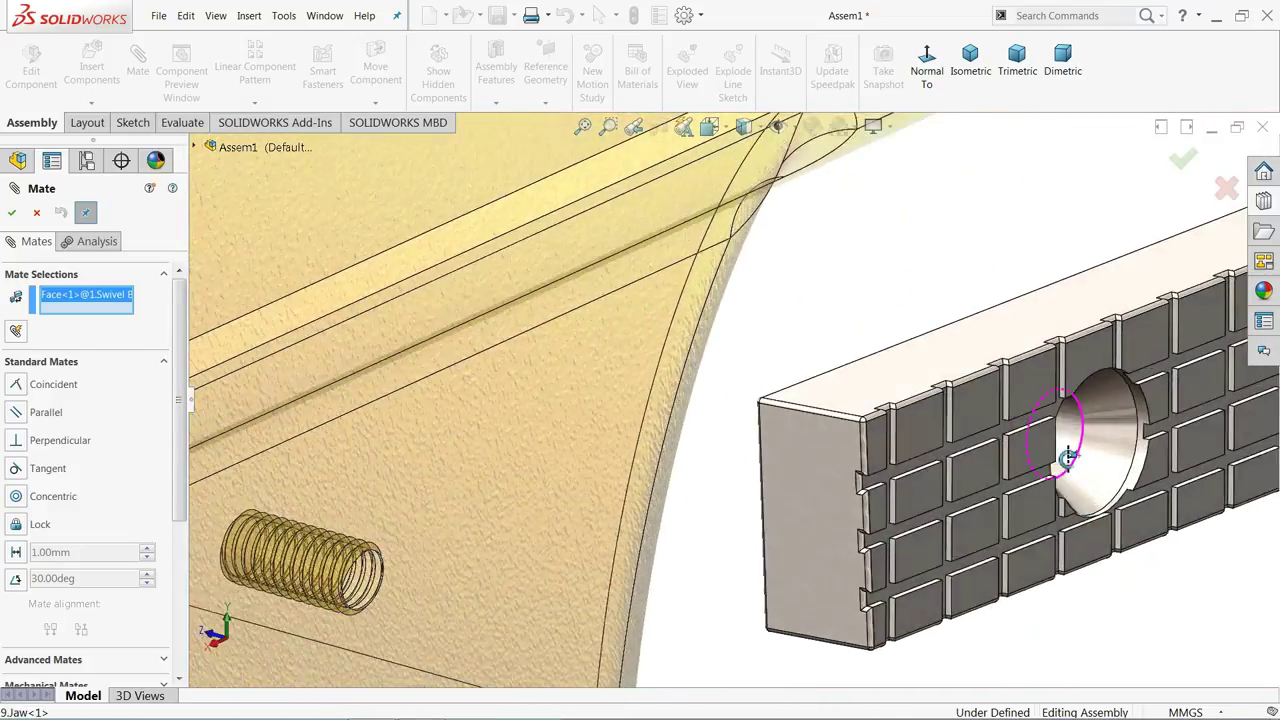
scroll(1068, 456, down, 1)
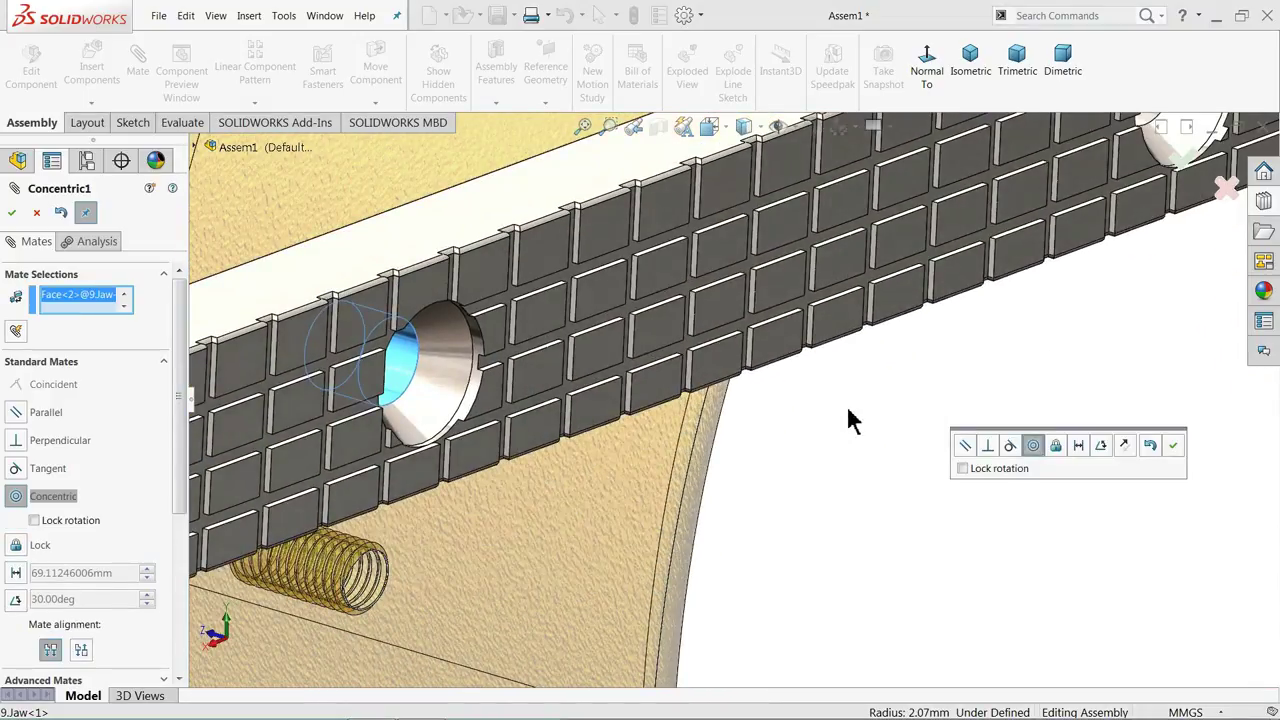
click(1172, 446)
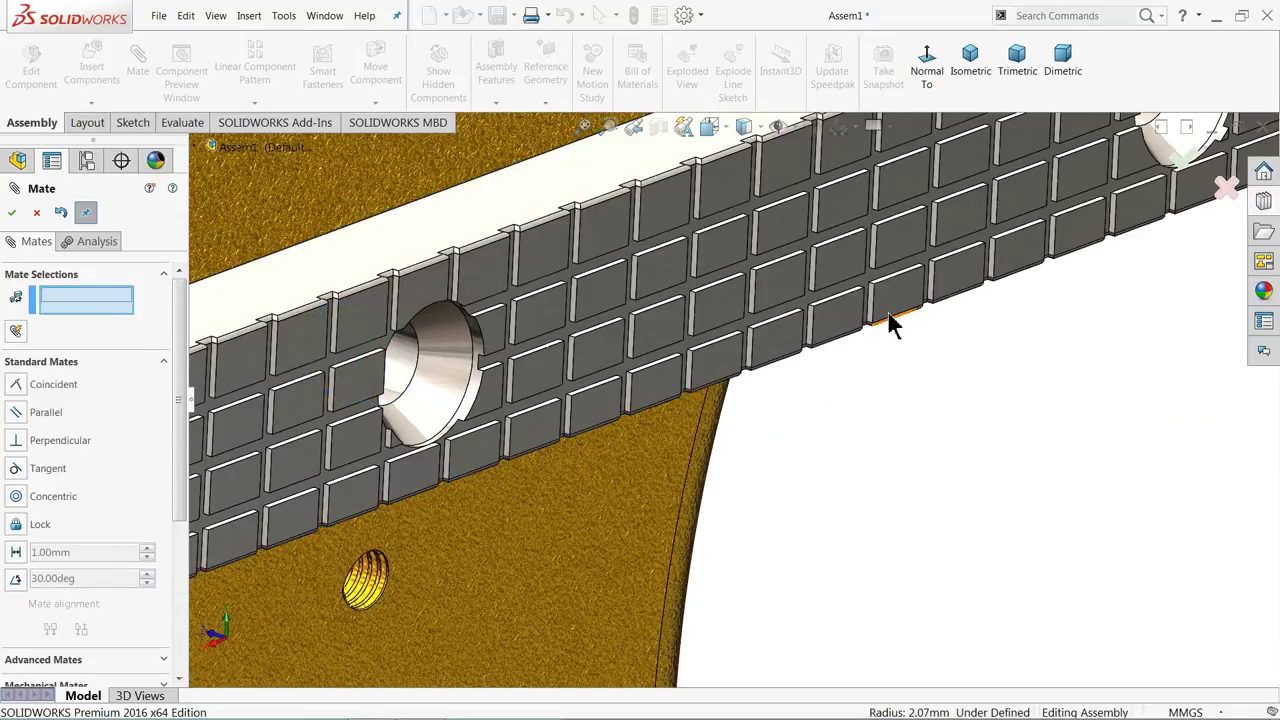
Try pairing the second threaded hole's edge with the jaw's countersunk face, then clear the mismatched selections
scroll(888, 325, up, 5)
scroll(803, 260, down, 6)
scroll(716, 237, down, 2)
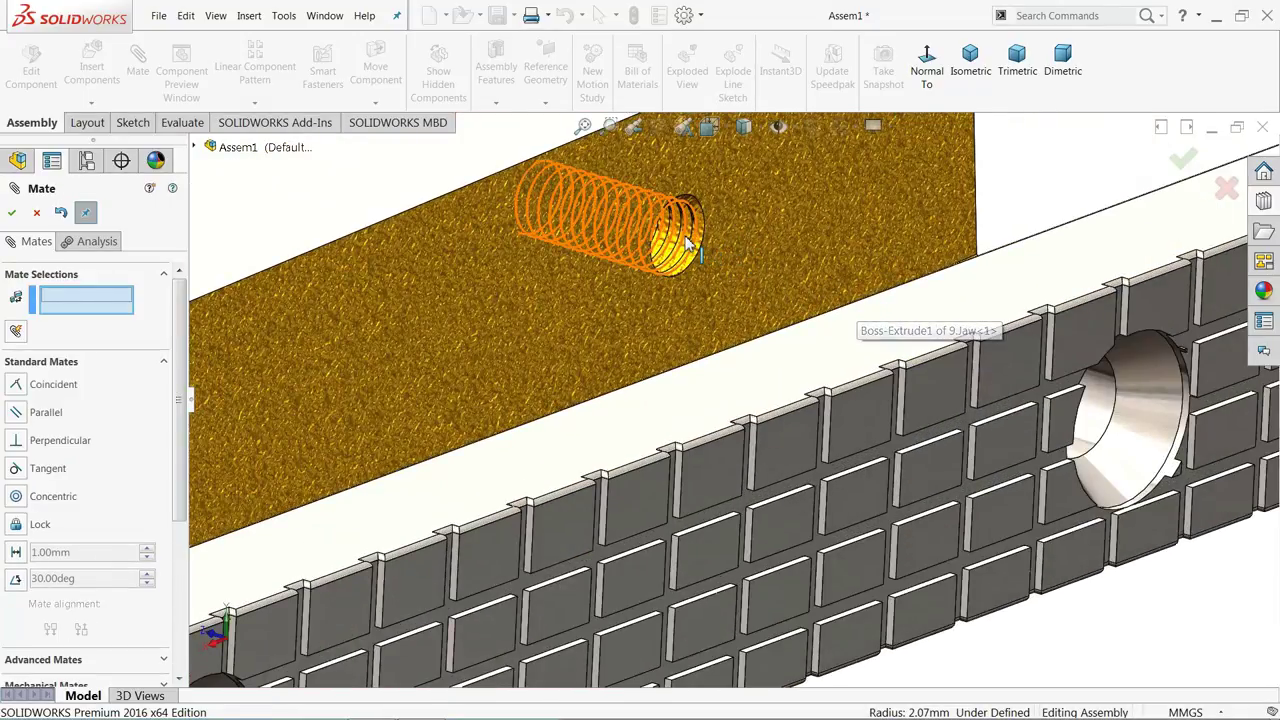
click(686, 243)
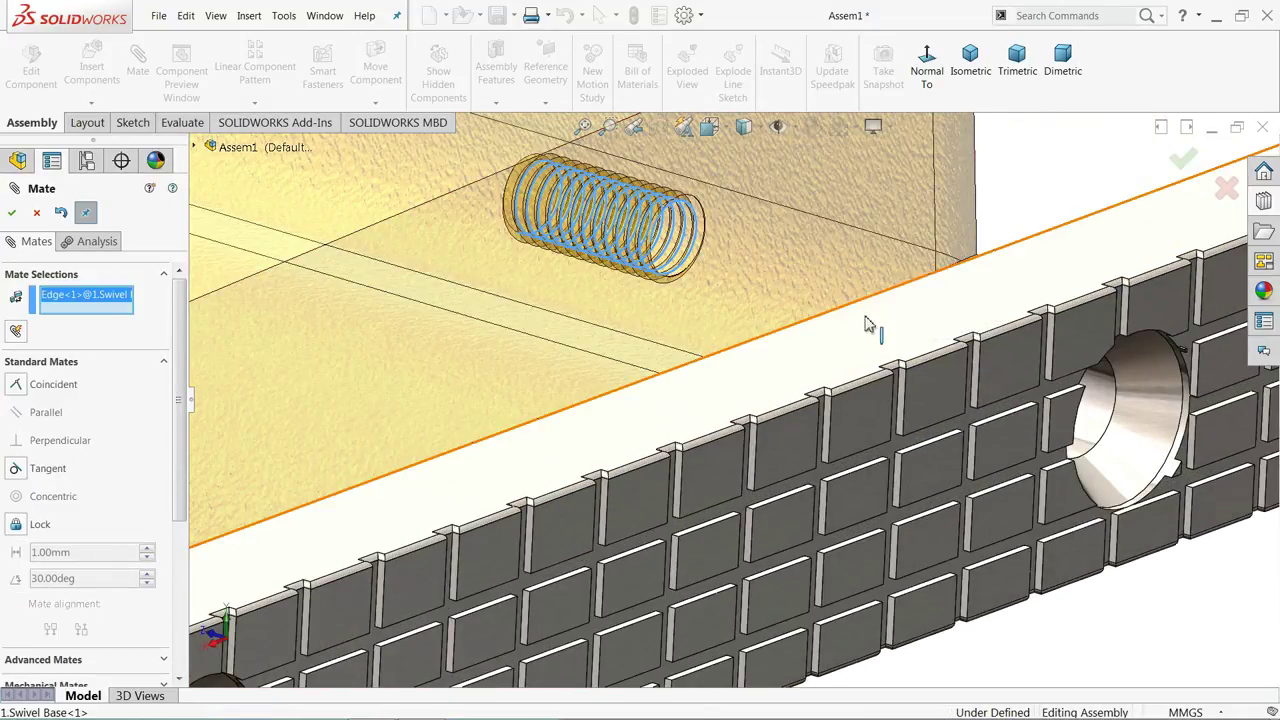
click(1103, 430)
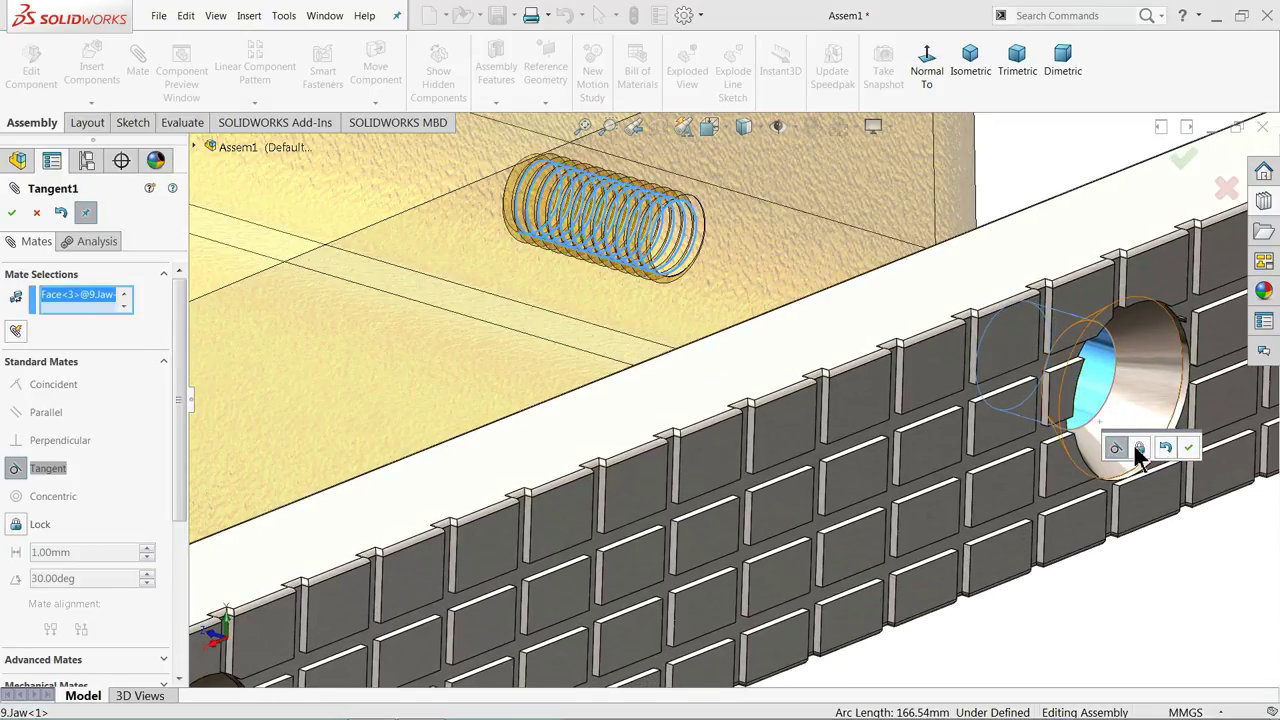
right_click(86, 297)
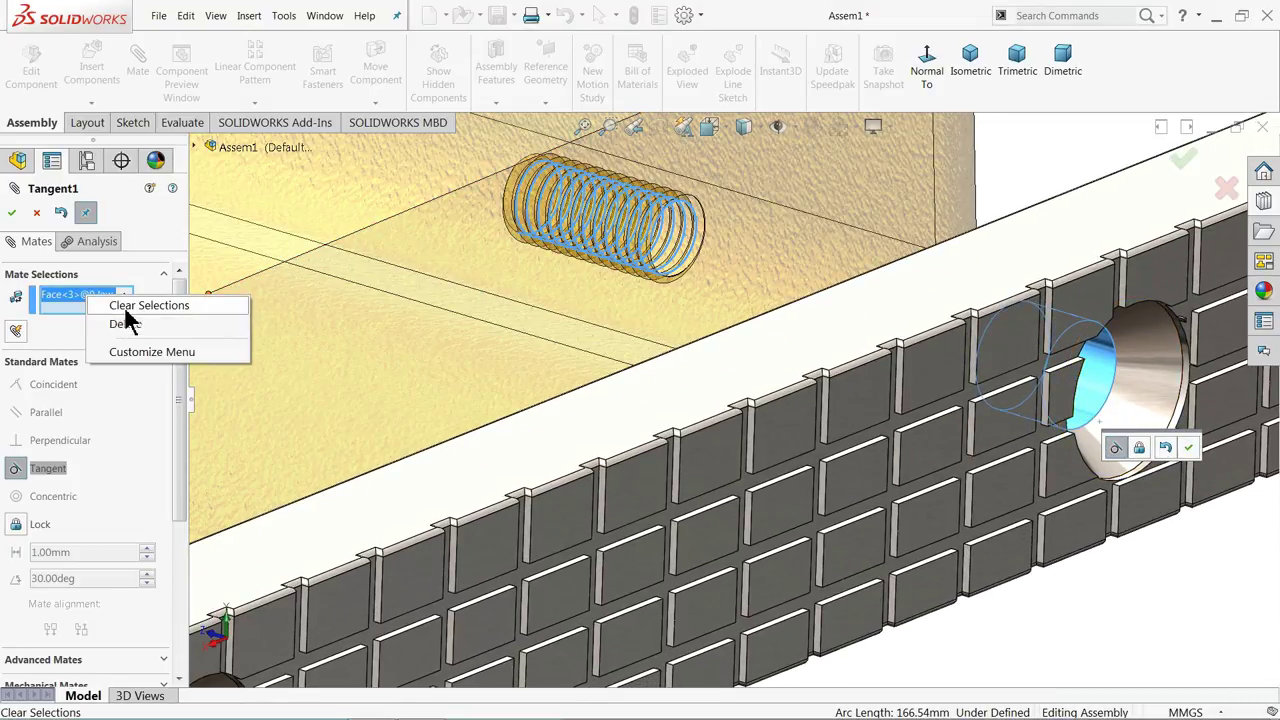
click(132, 306)
Retry with the threaded hole's end face and the jaw's countersunk face, clearing selections after the mate error
scroll(663, 263, down, 4)
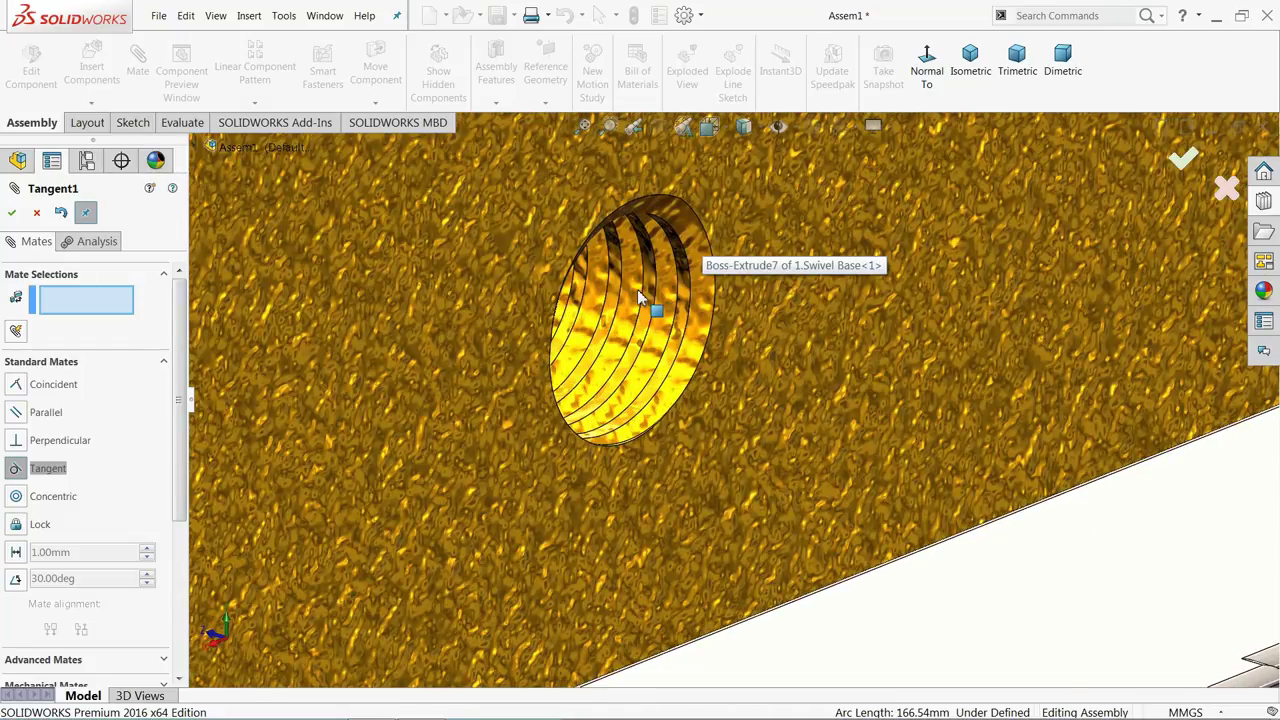
click(648, 303)
scroll(678, 423, up, 4)
middle_drag(680, 425, 866, 404)
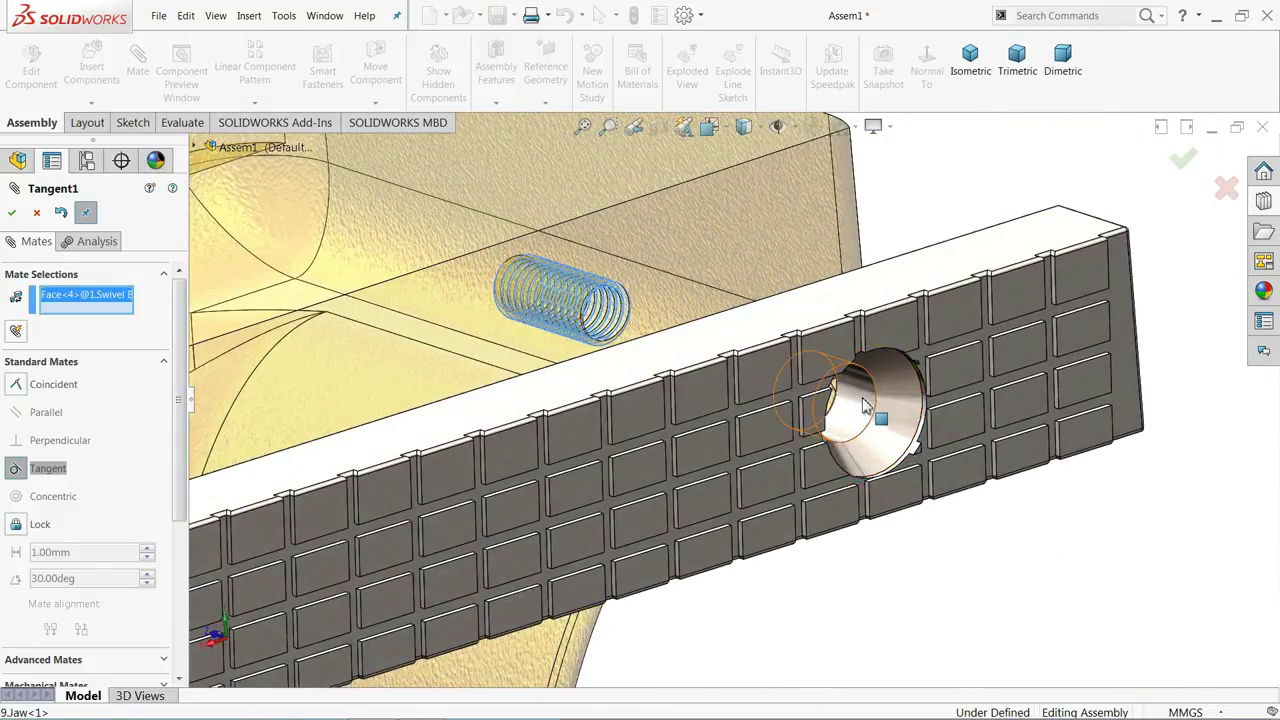
click(866, 404)
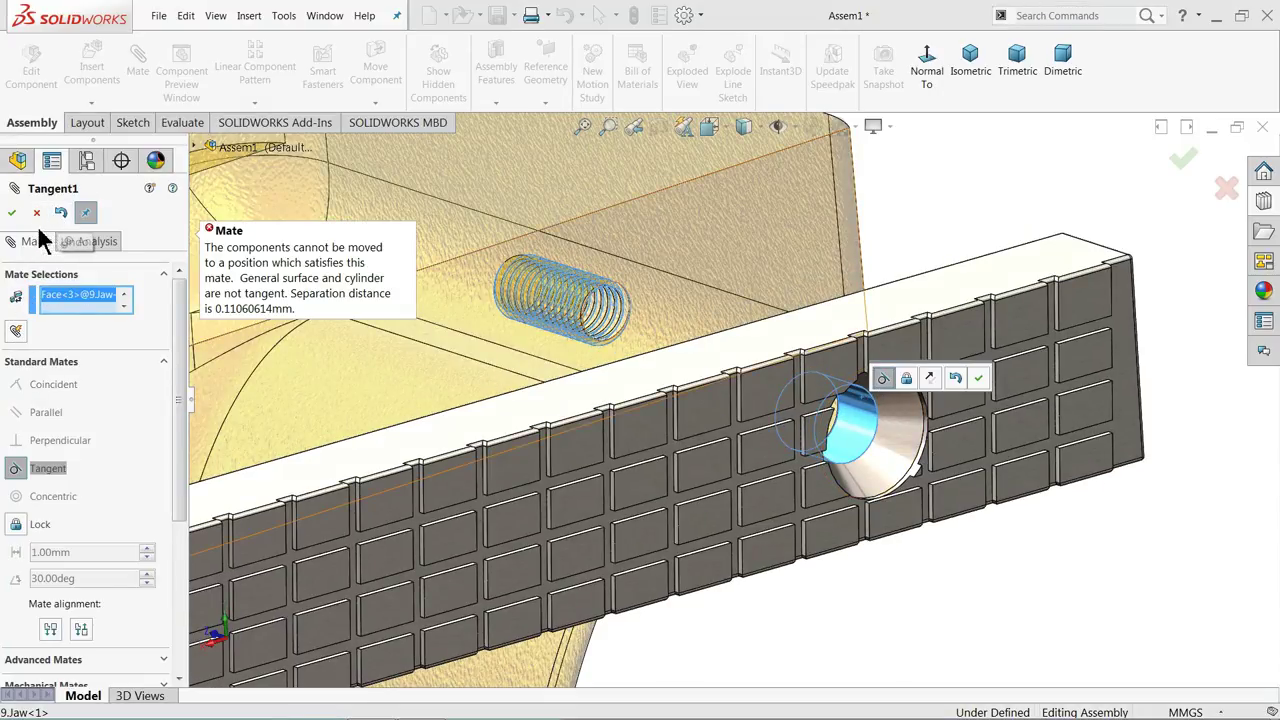
right_click(73, 300)
click(101, 308)
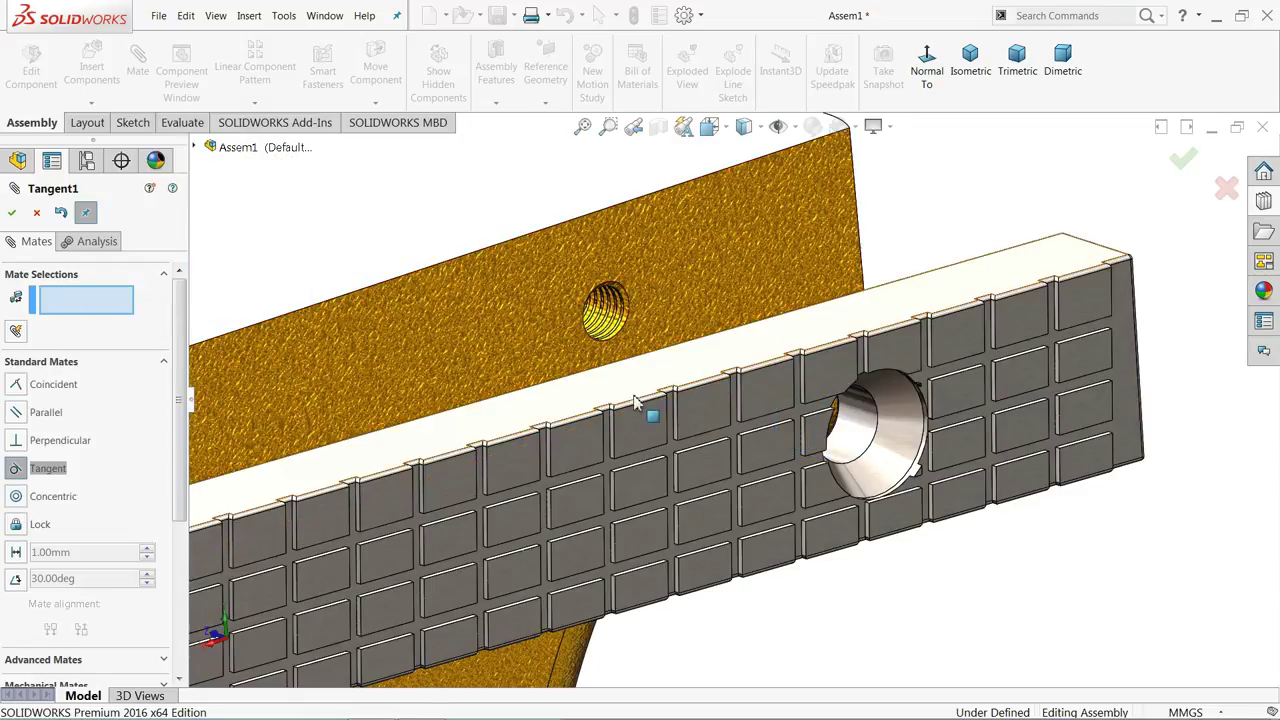
Try mating a flat swivel base face to the jaw plate's back face, then clear it and cancel the mate
scroll(786, 393, up, 5)
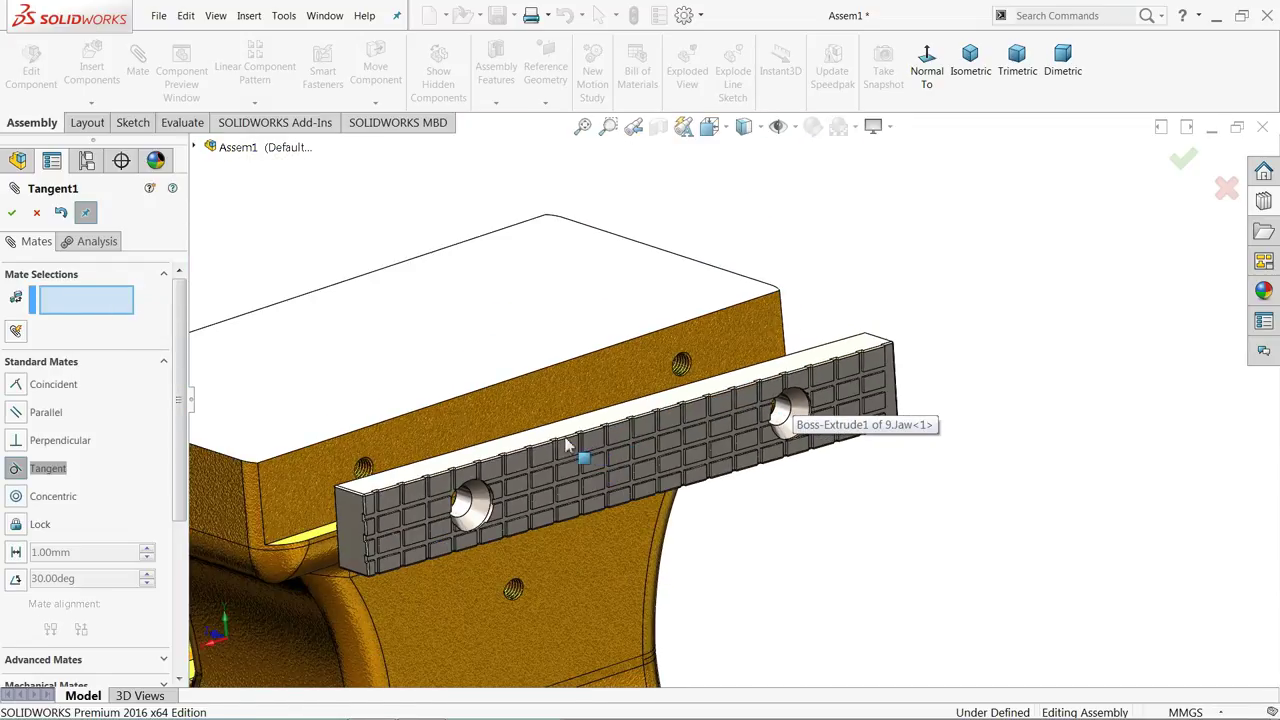
click(305, 478)
middle_drag(480, 480, 540, 520)
click(418, 436)
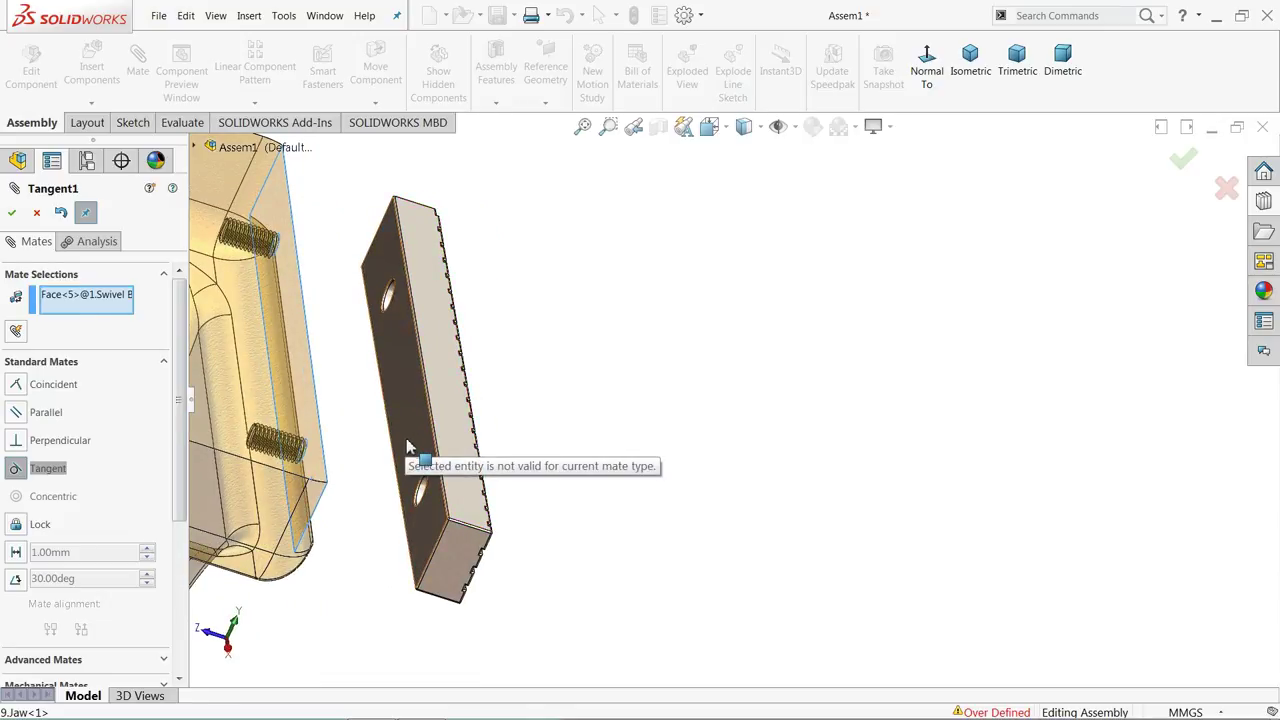
click(113, 307)
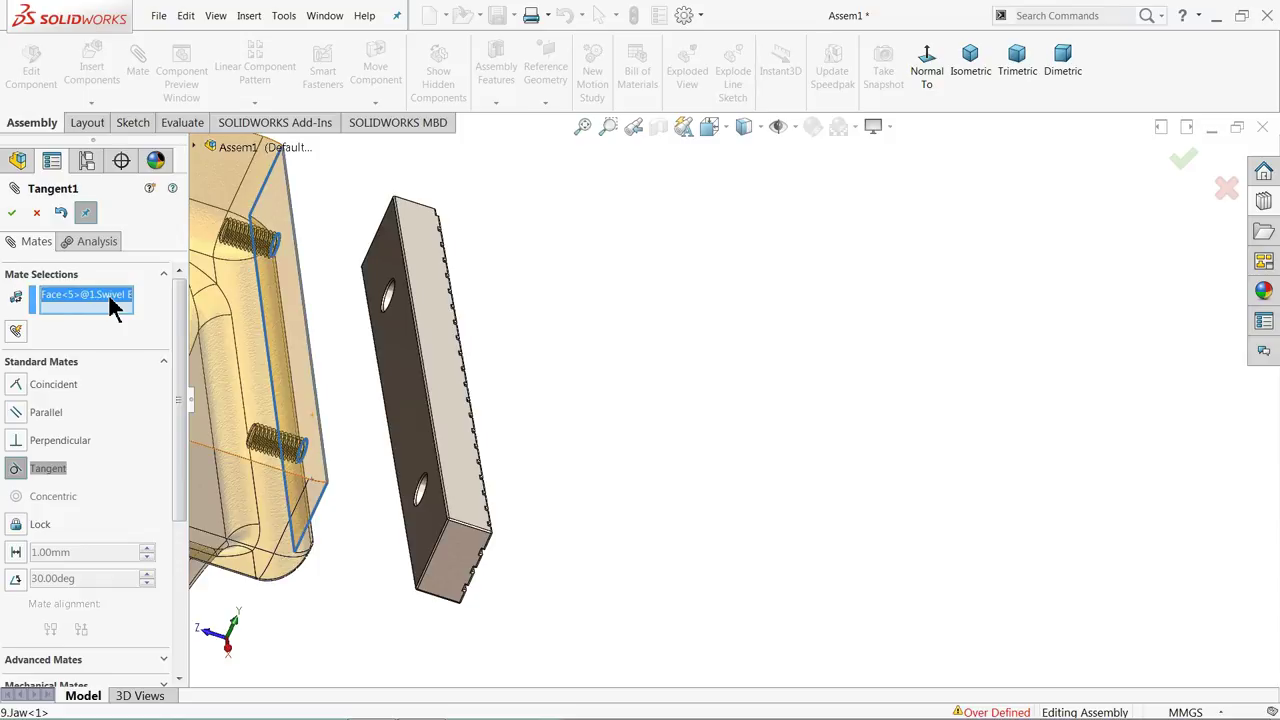
click(395, 378)
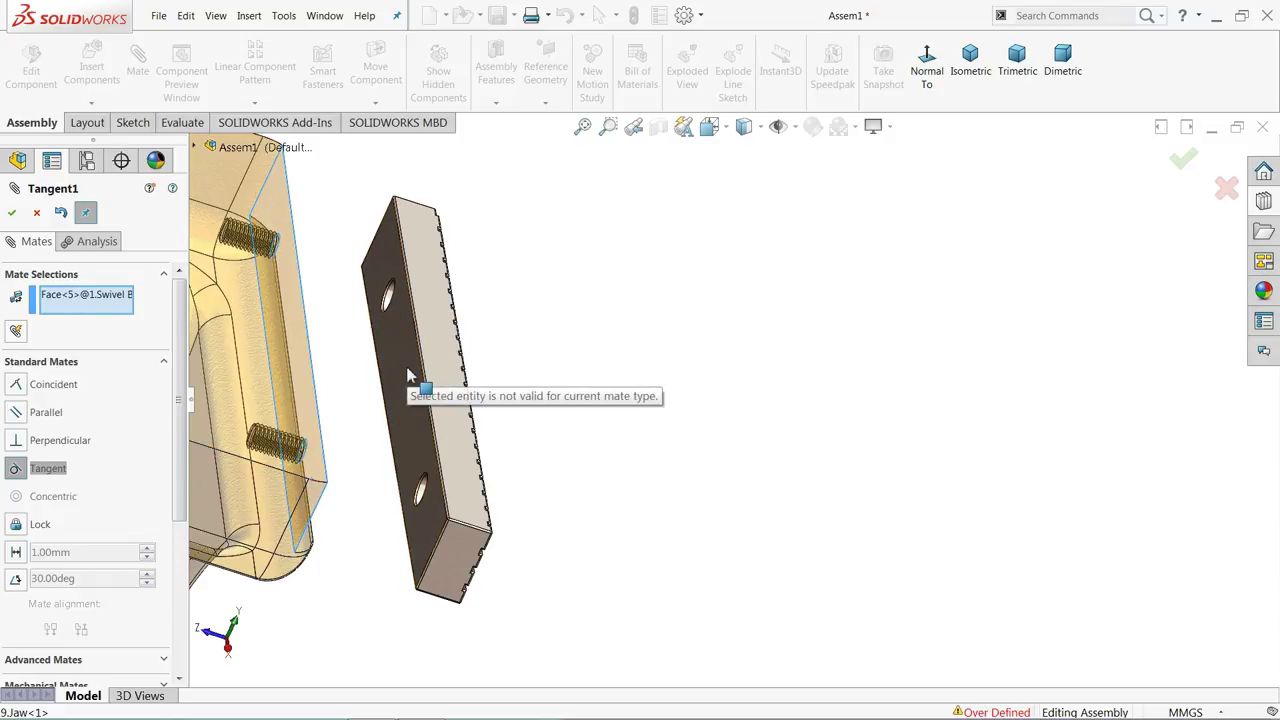
right_click(70, 306)
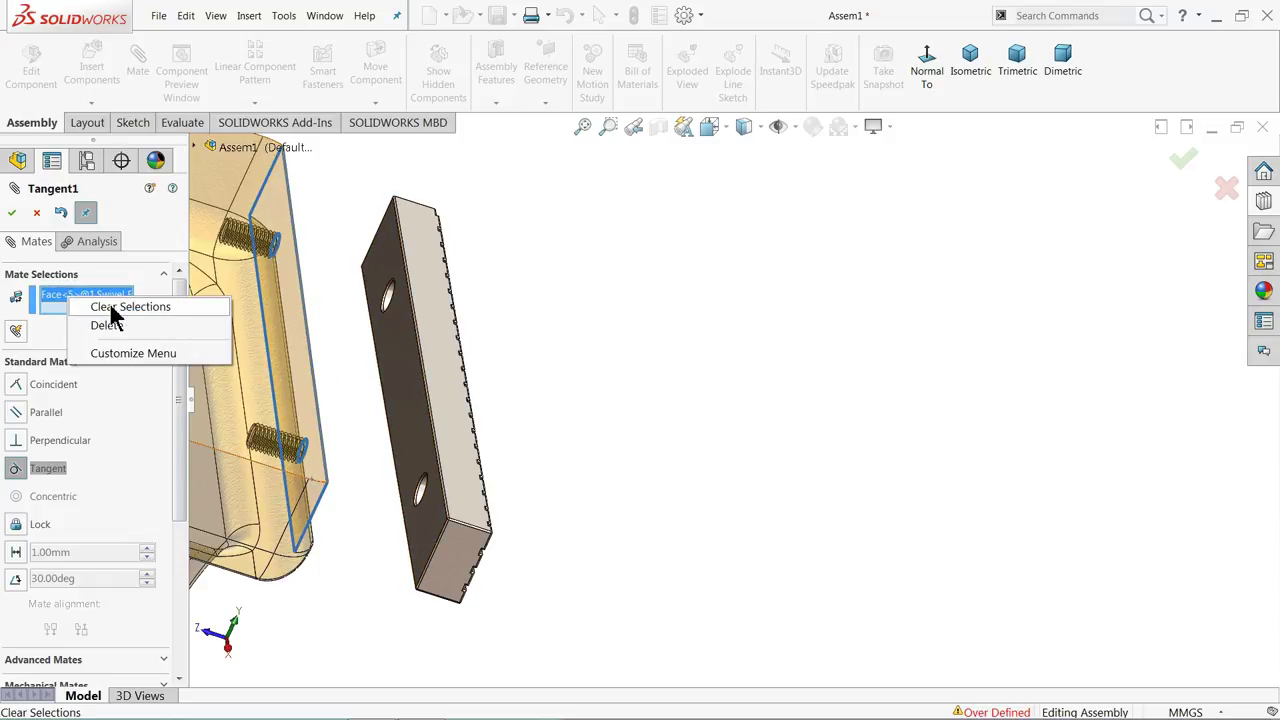
click(113, 307)
click(37, 214)
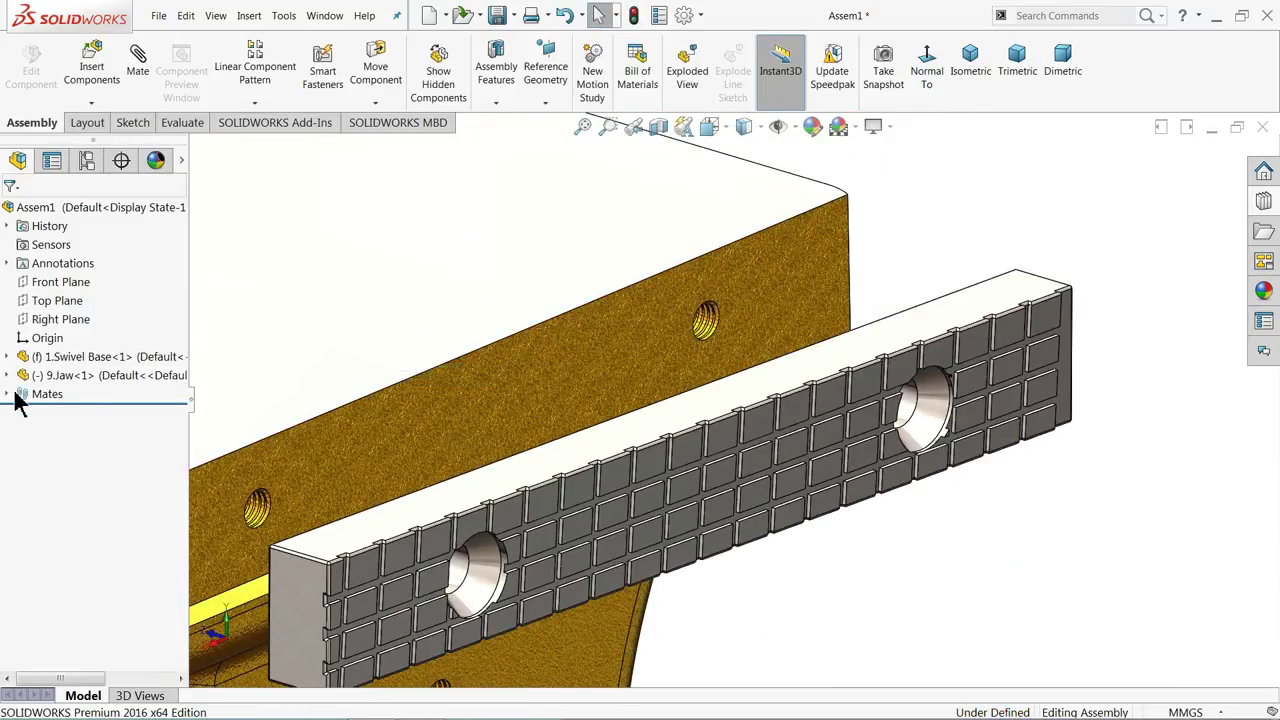
Inspect the Concentric1 mate, then make the base's front face coincident with the jaw's flat back face
click(9, 394)
click(48, 413)
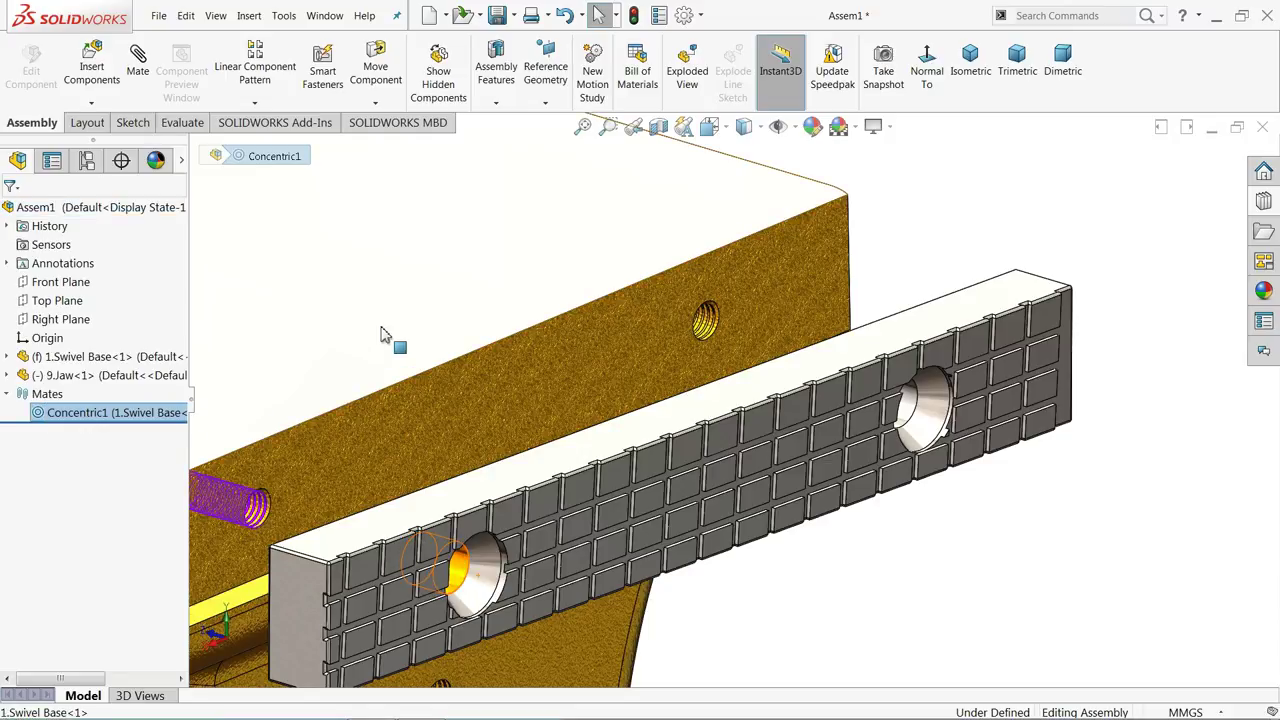
click(379, 352)
click(800, 237)
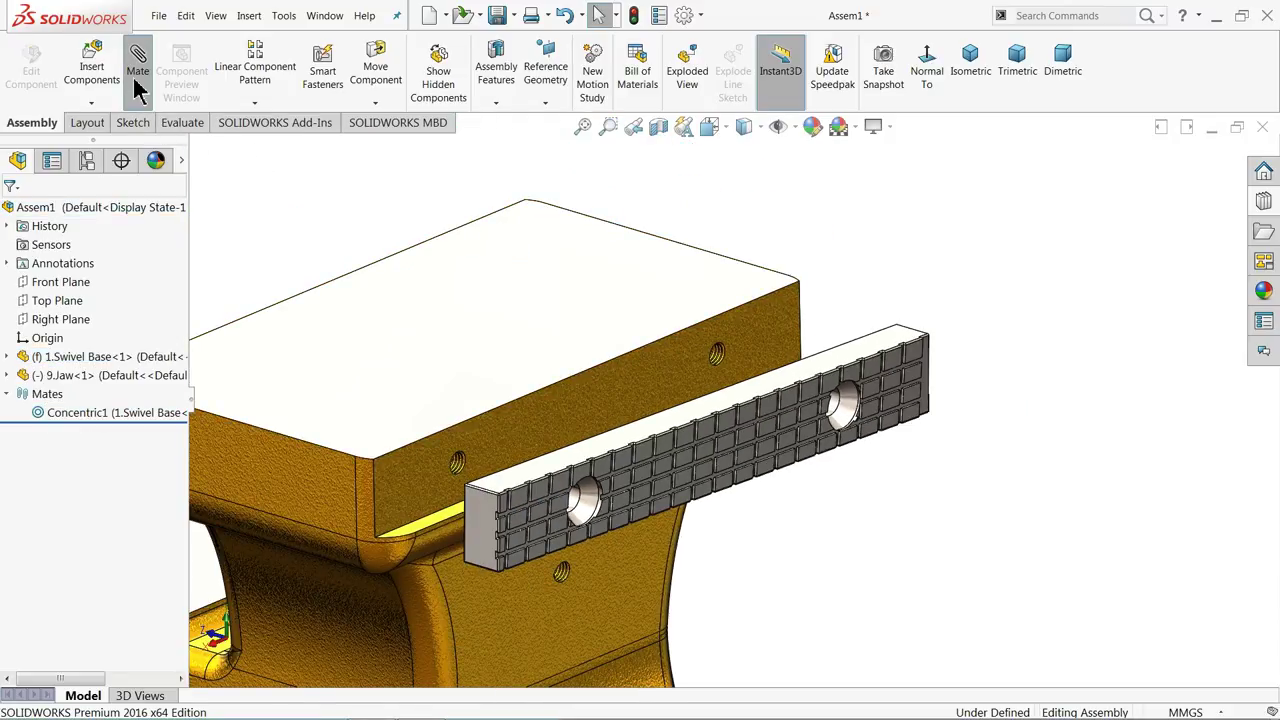
click(423, 451)
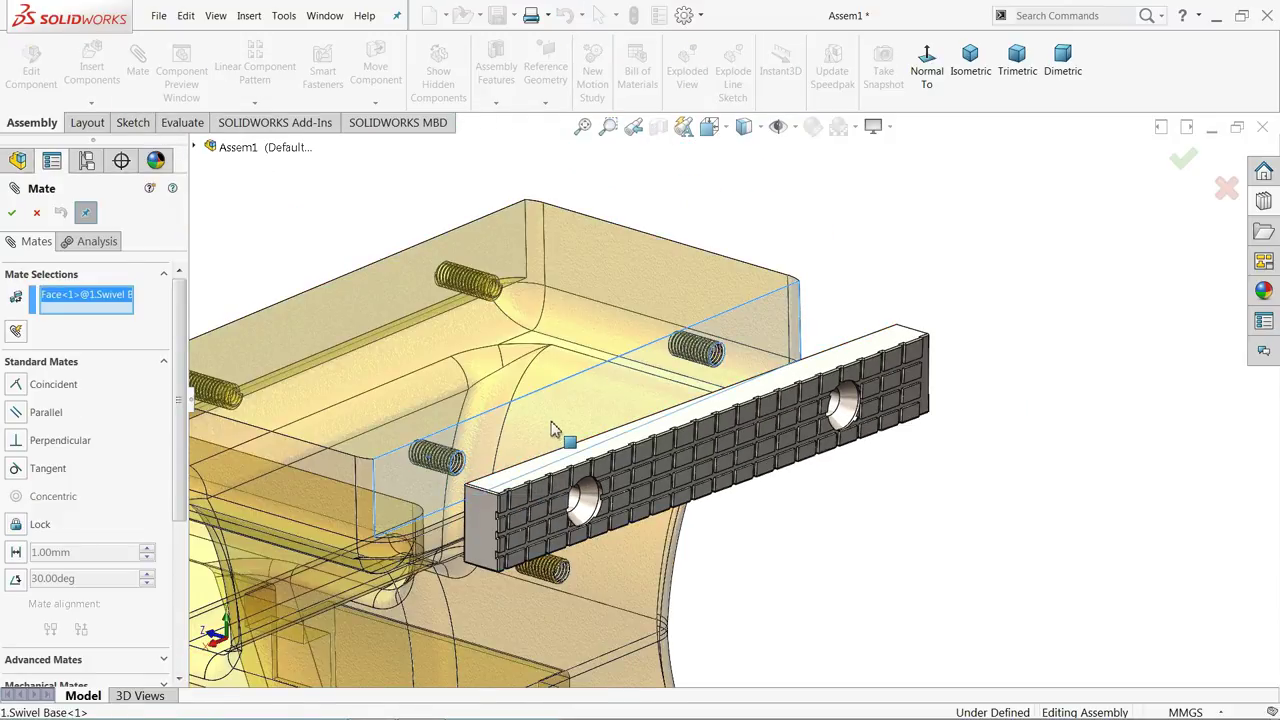
middle_drag(563, 437, 645, 487)
click(672, 494)
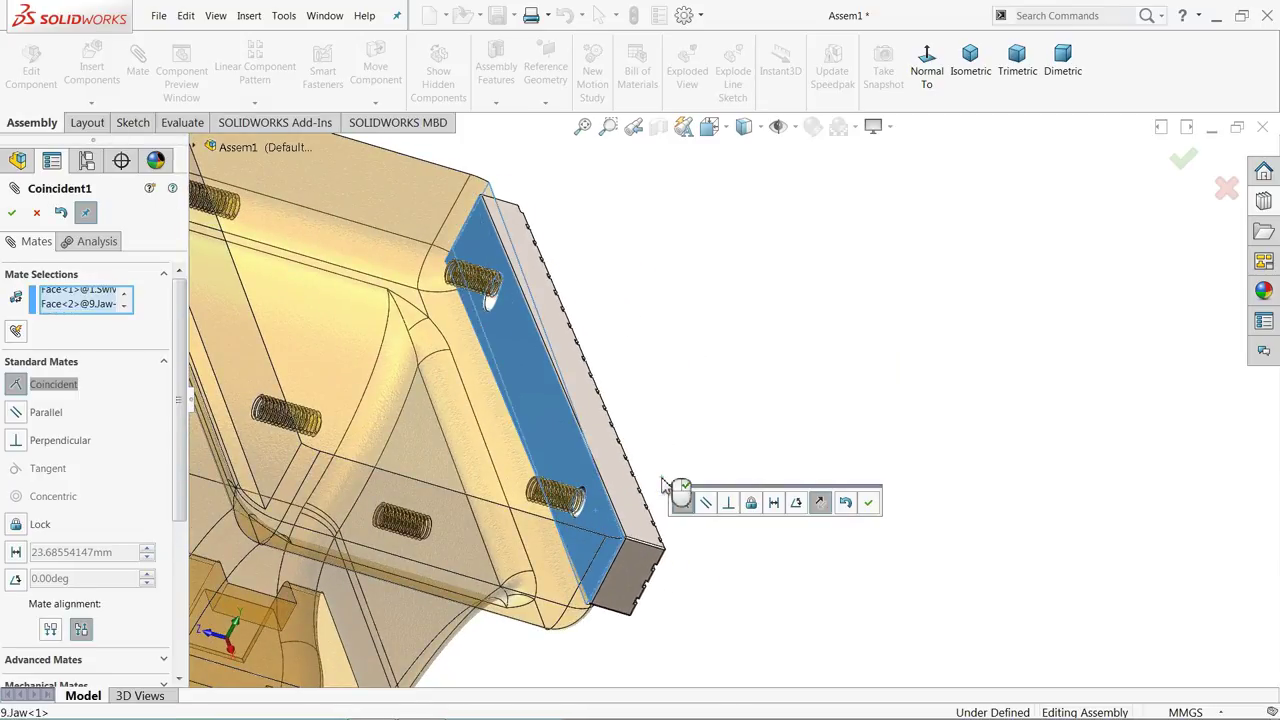
middle_drag(700, 428, 611, 380)
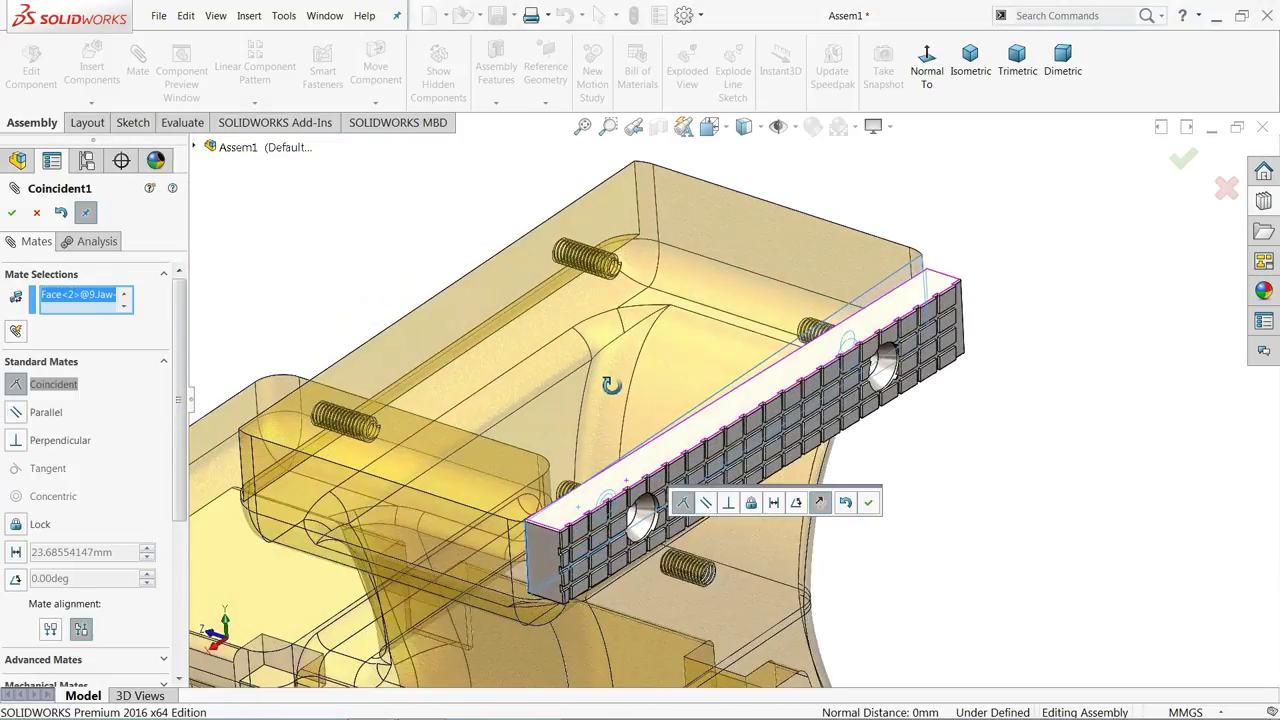
click(867, 502)
Make the jaw's top face coincident with the swivel base's top face and close the Mate dialog
middle_drag(670, 490, 559, 514)
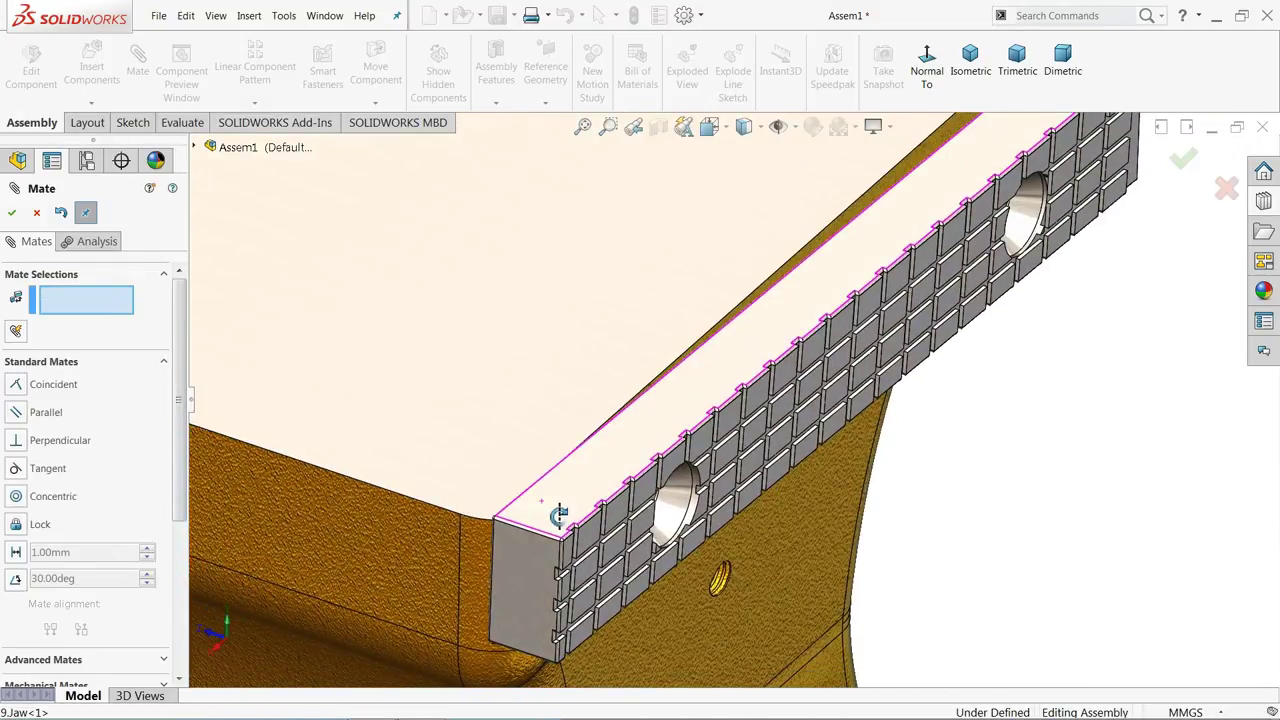
click(507, 412)
click(636, 432)
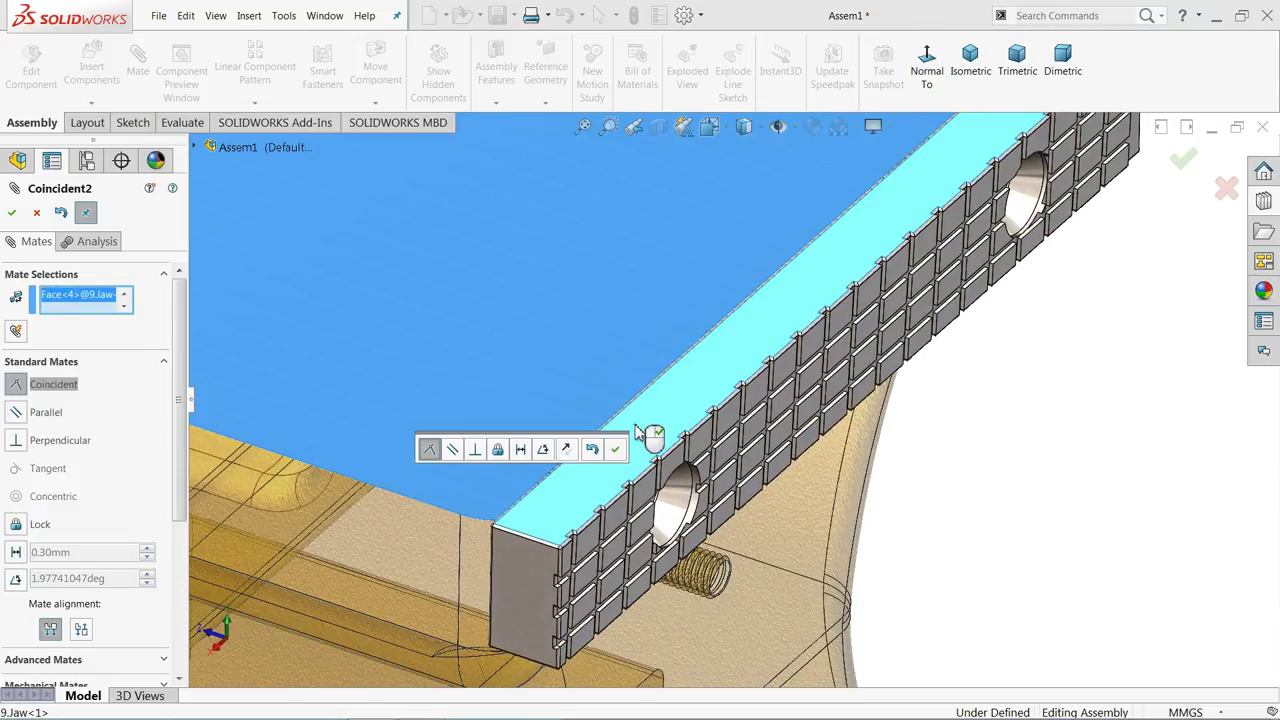
scroll(644, 455, up, 3)
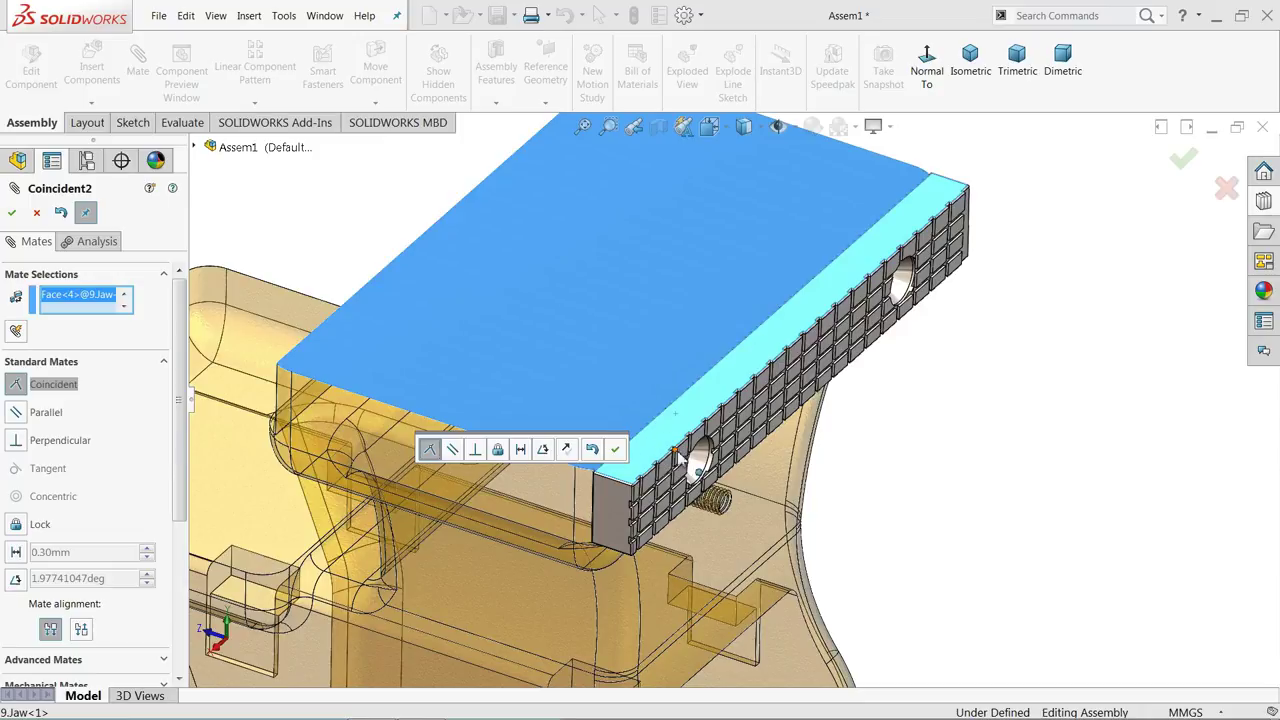
click(615, 450)
scroll(629, 480, down, 3)
middle_drag(629, 480, 596, 430)
scroll(585, 458, up, 4)
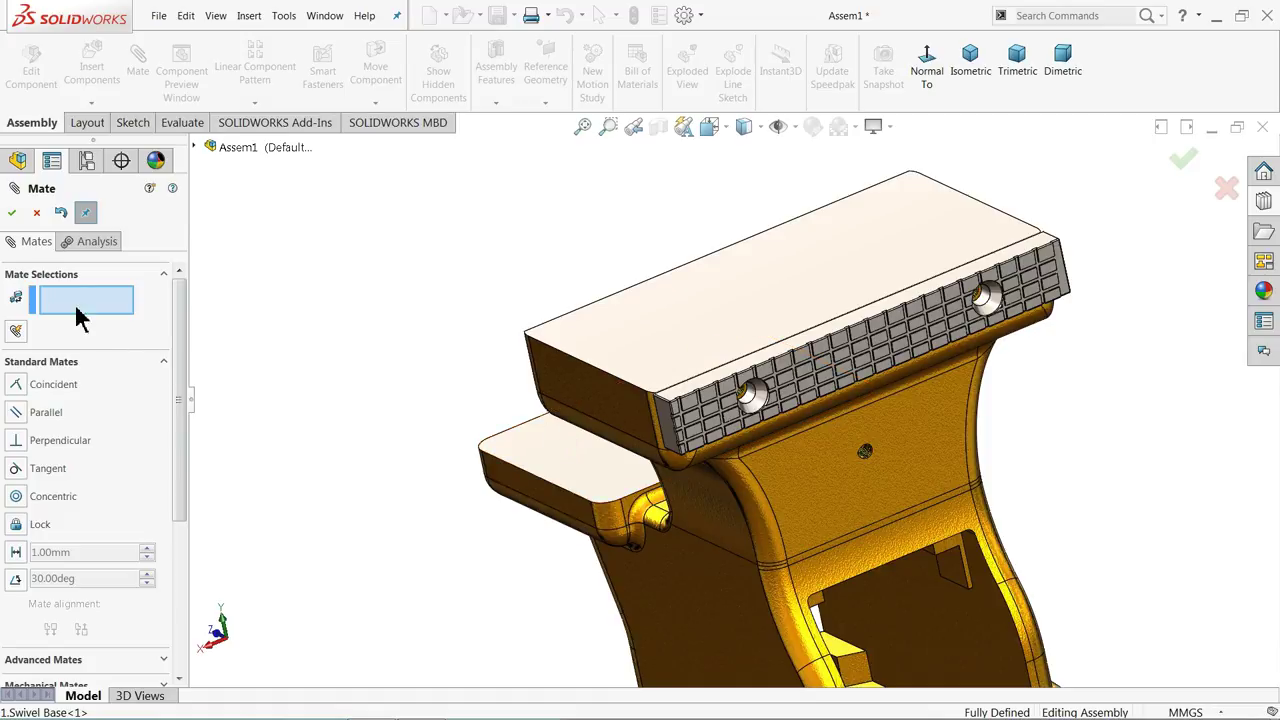
click(35, 213)
scroll(803, 417, up, 3)
scroll(845, 403, down, 5)
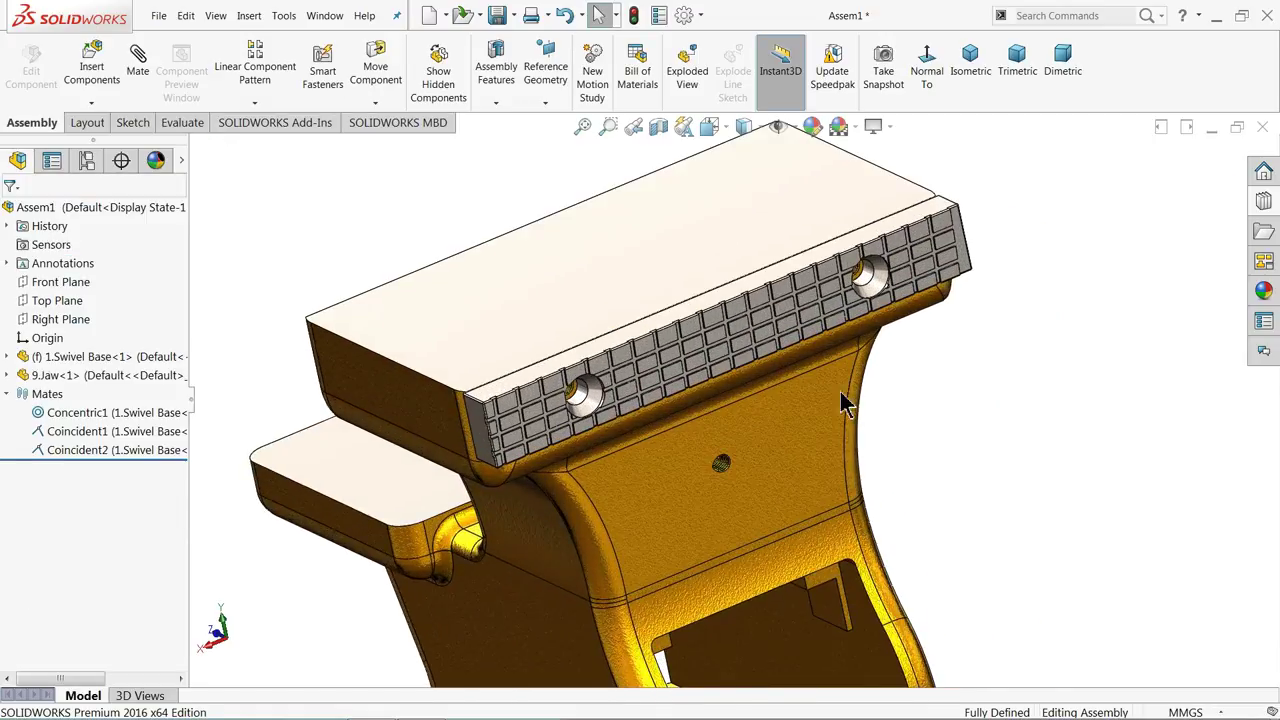
scroll(618, 394, down, 2)
scroll(724, 376, up, 5)
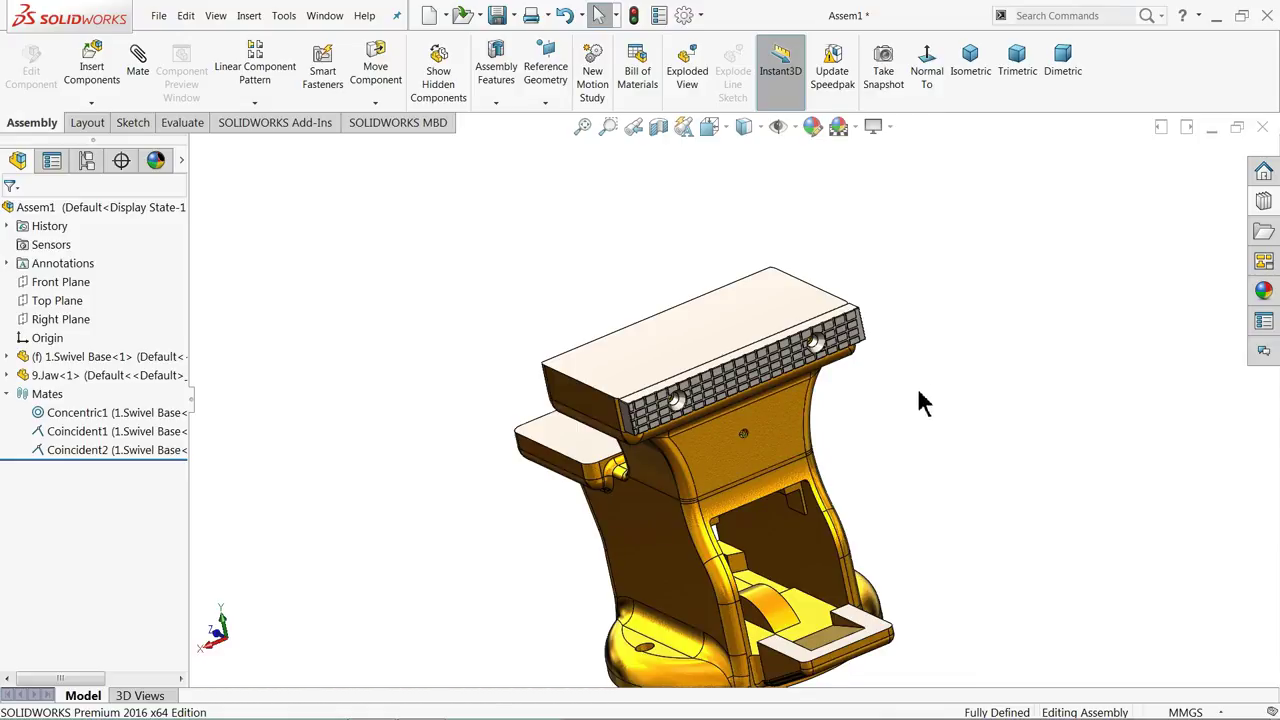
middle_drag(960, 375, 879, 365)
middle_drag(826, 403, 776, 378)
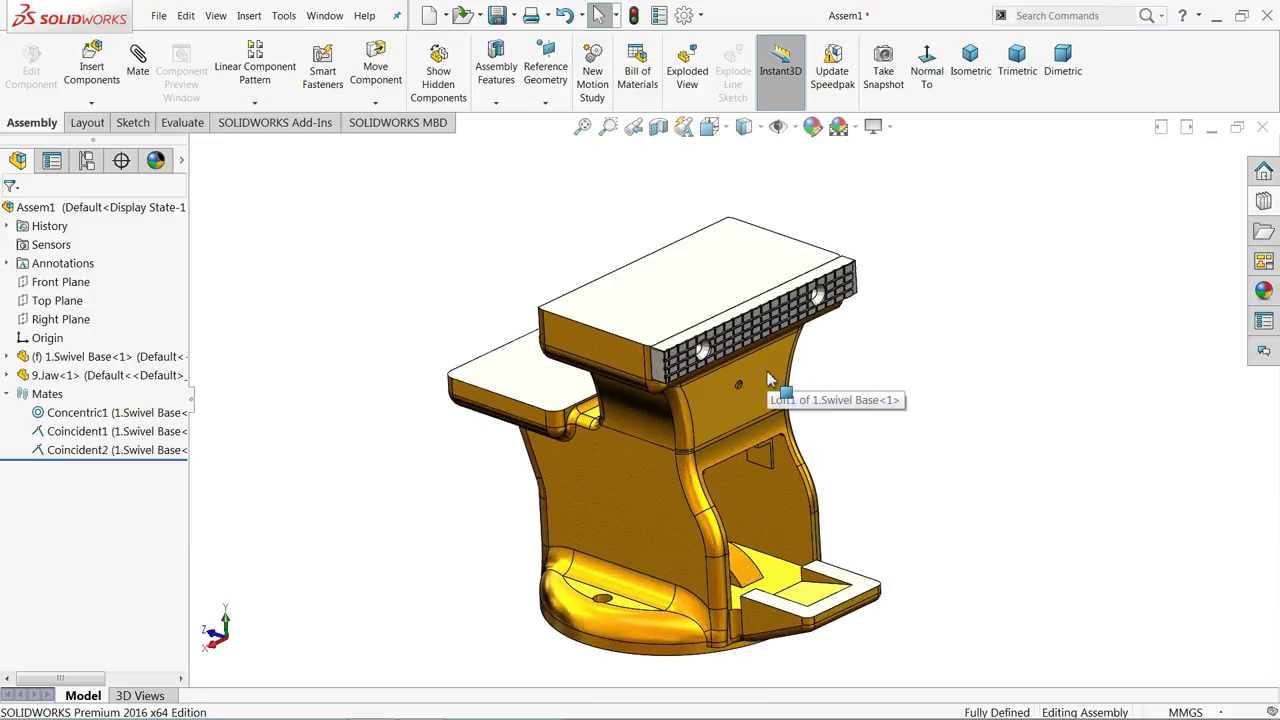
Drag the Flat Head Screw from Toolbox ANSI Metric Machine Screws (Countersunk) into the jaw's hole
click(1264, 201)
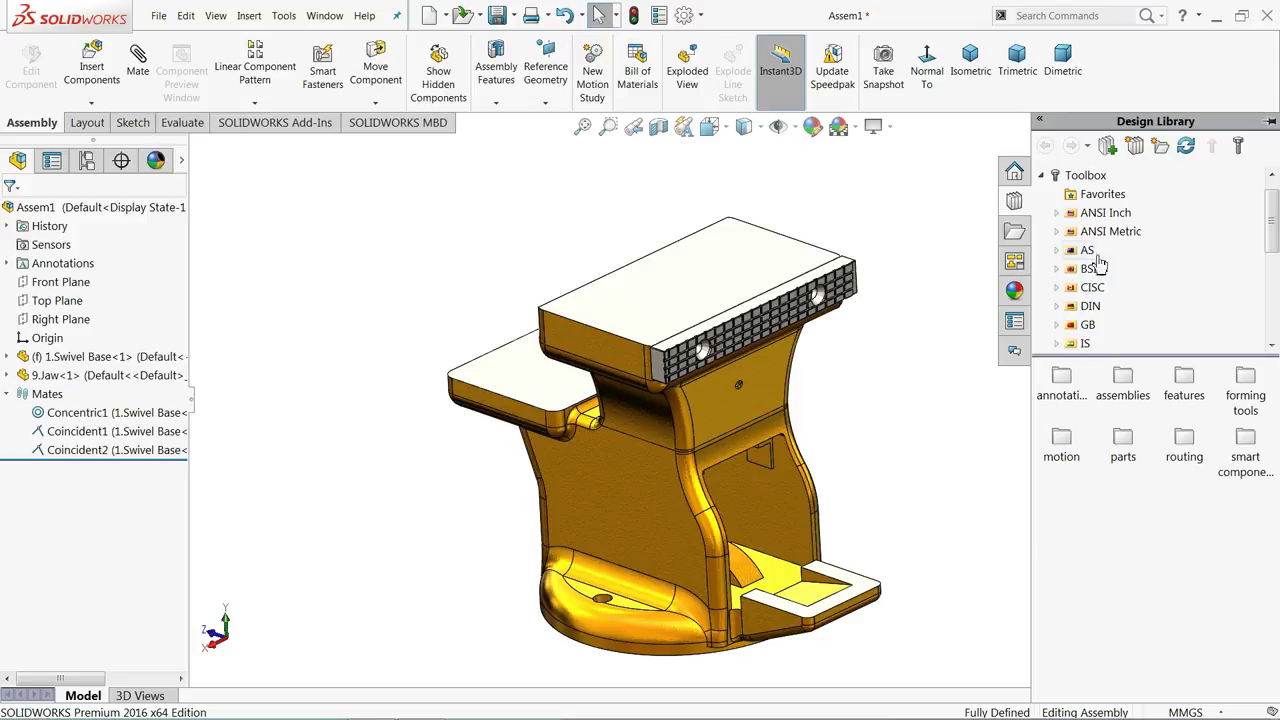
click(1100, 212)
click(1096, 236)
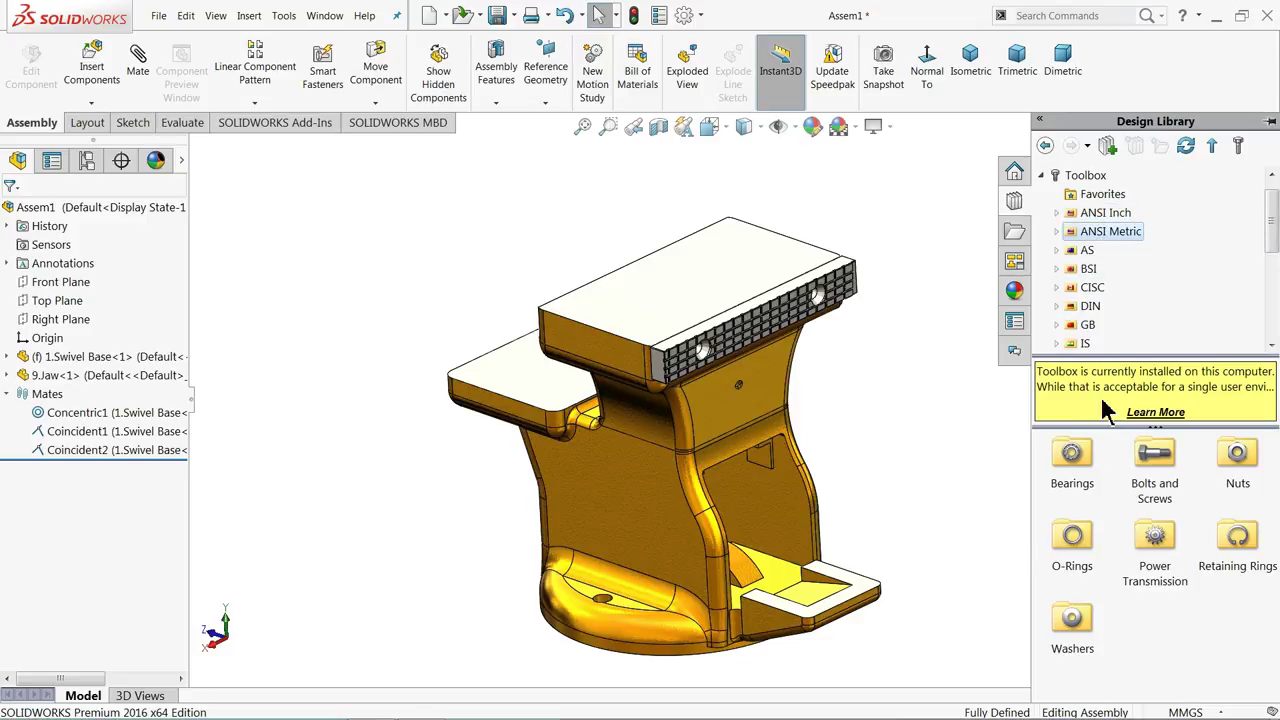
double_click(1161, 480)
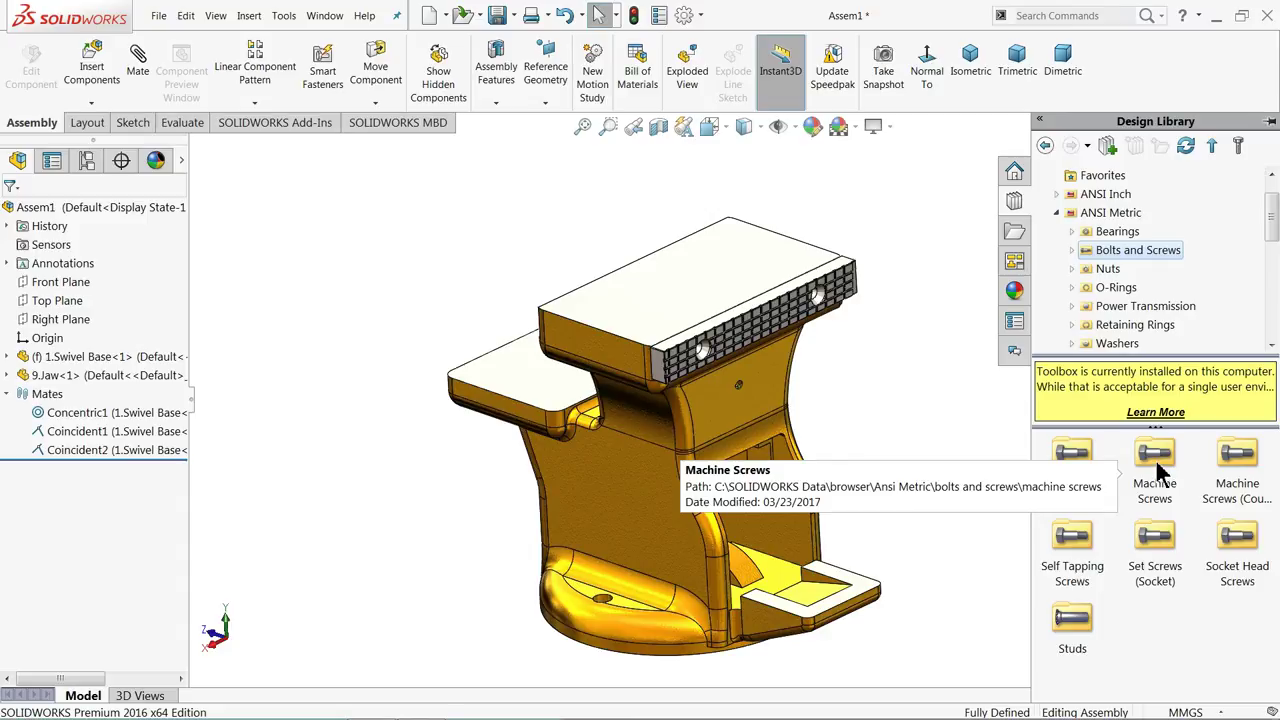
double_click(1158, 466)
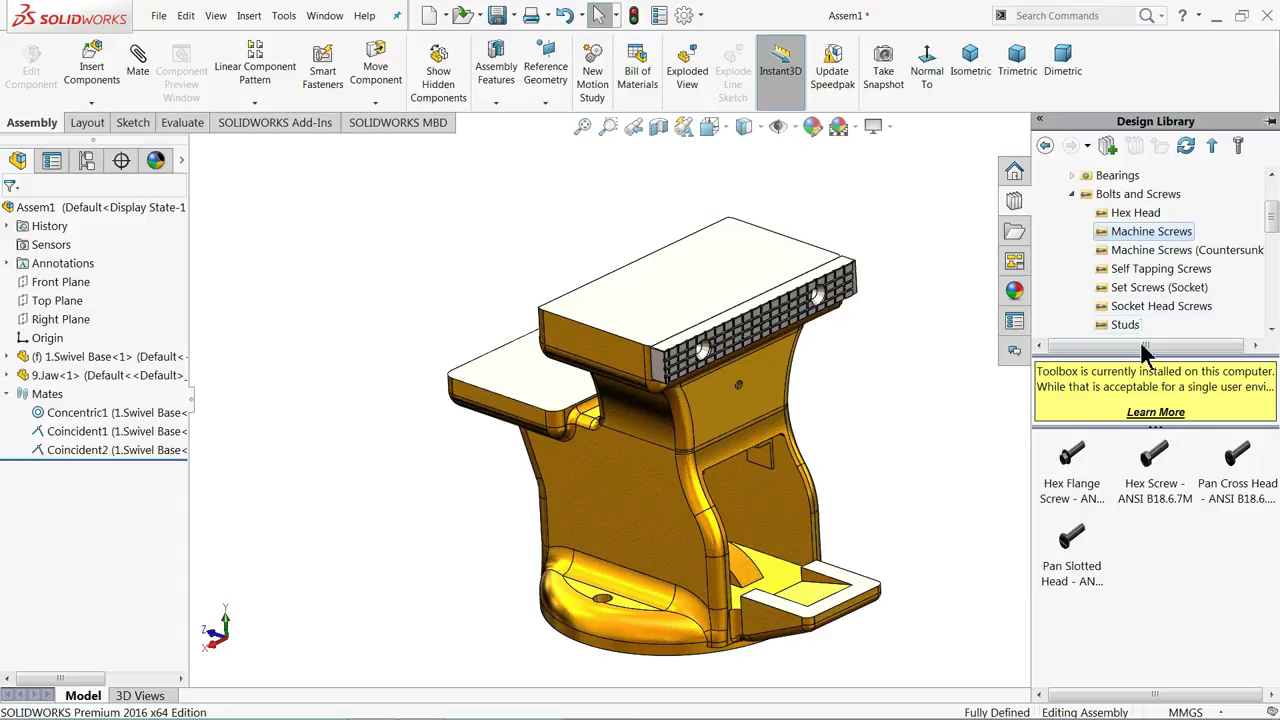
click(1155, 251)
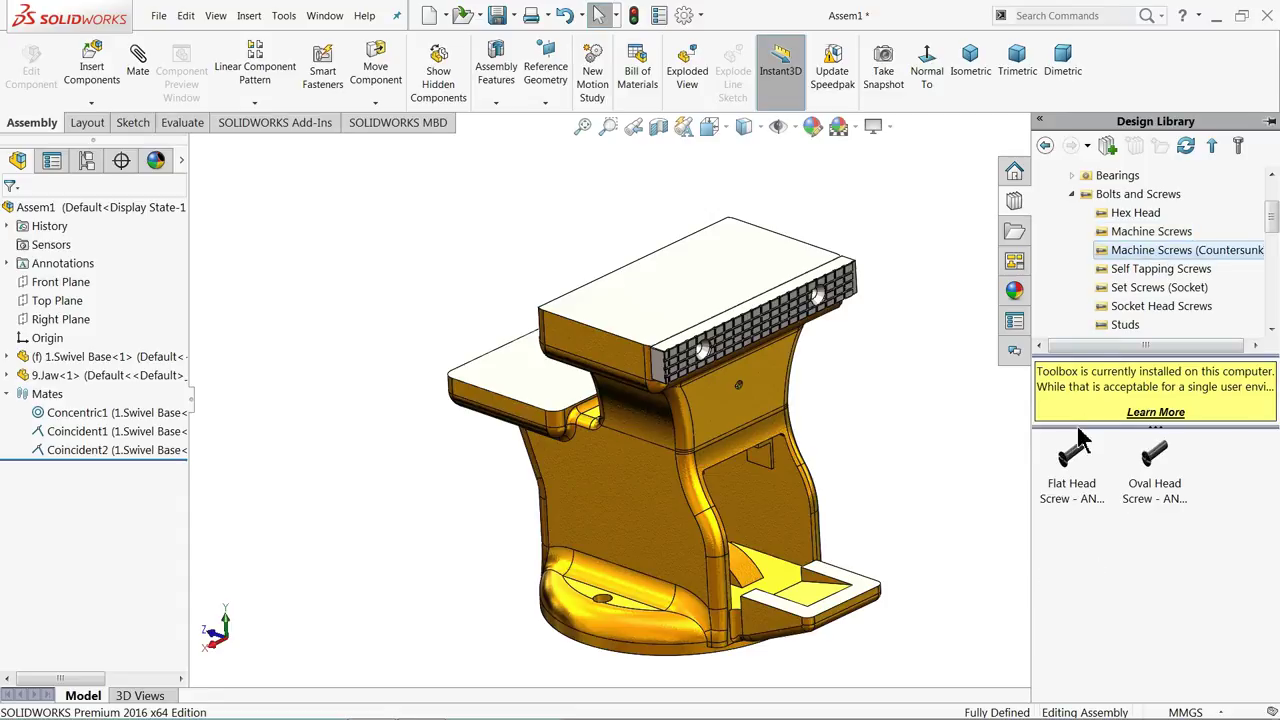
drag(1082, 495, 1135, 458)
scroll(767, 345, down, 8)
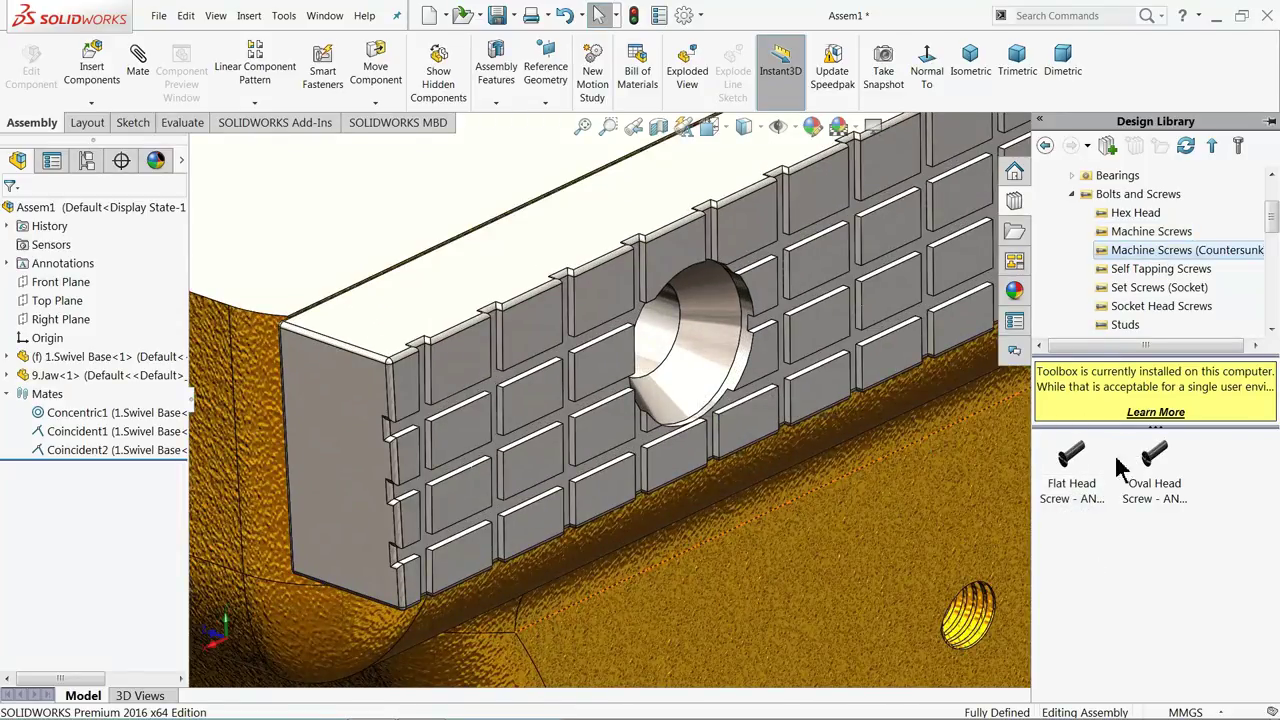
drag(1068, 490, 718, 333)
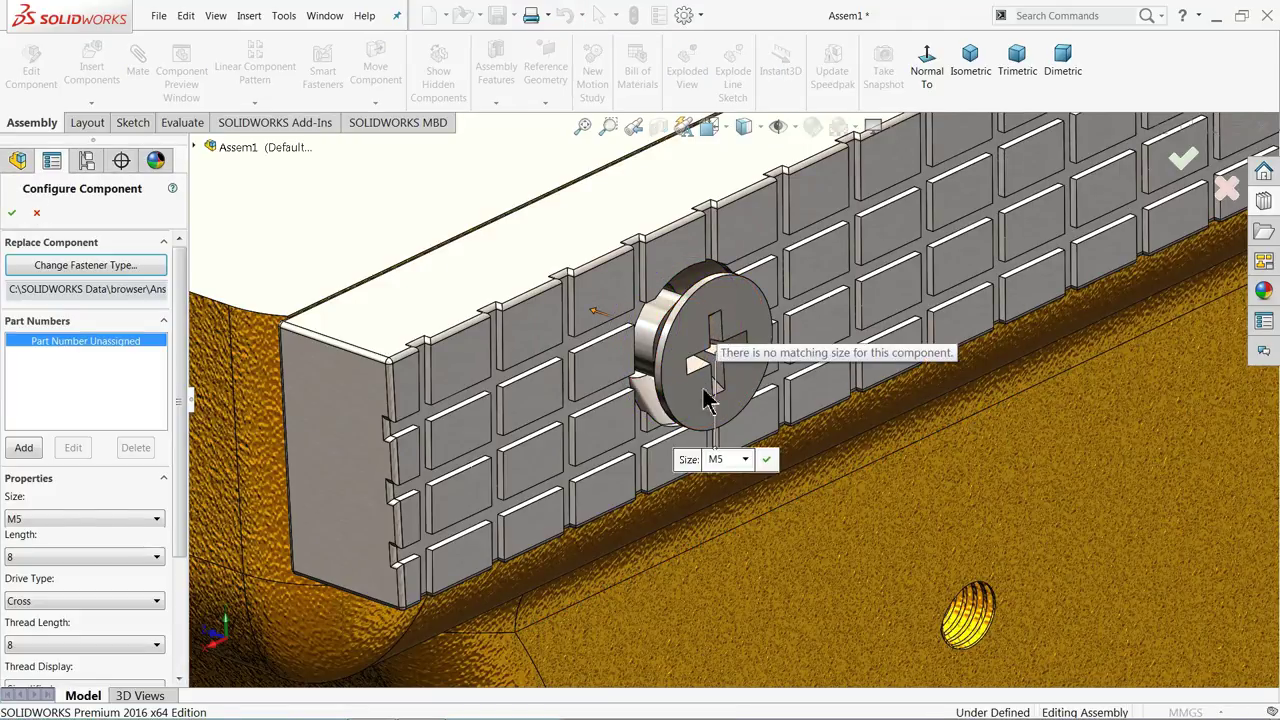
Configure the flat head screw with Length 16 and Schematic thread display
click(45, 560)
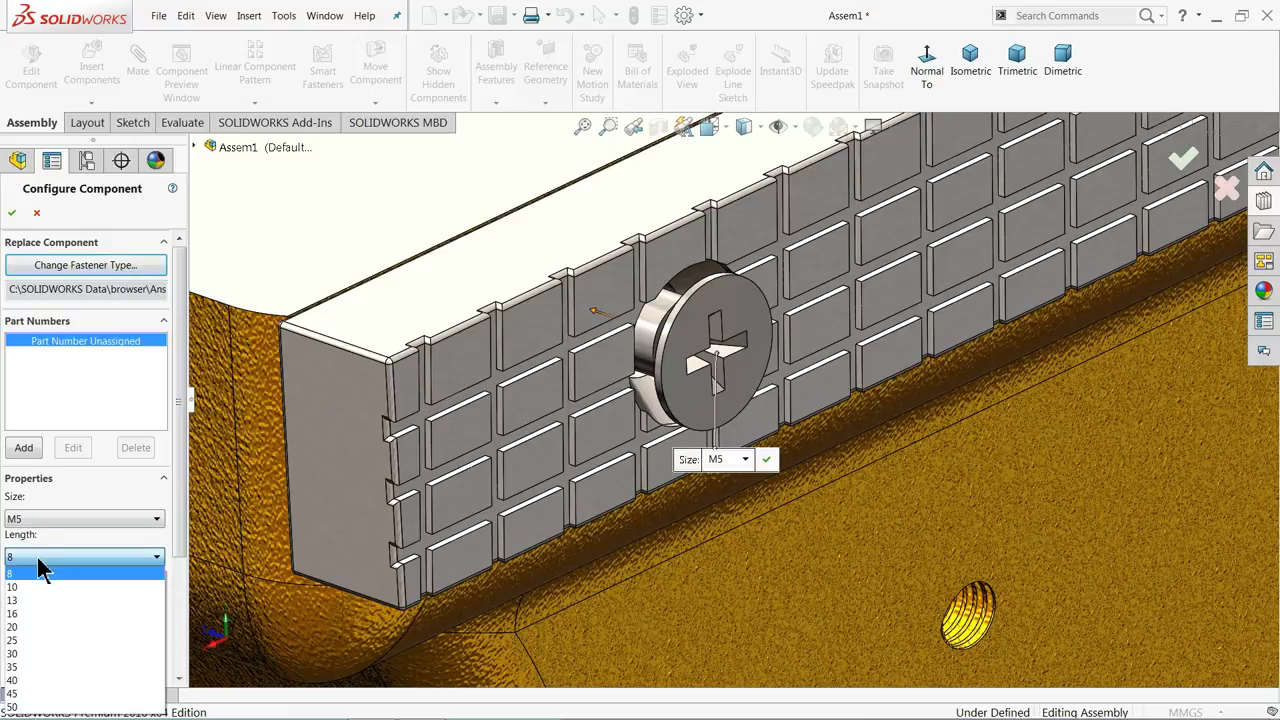
click(22, 614)
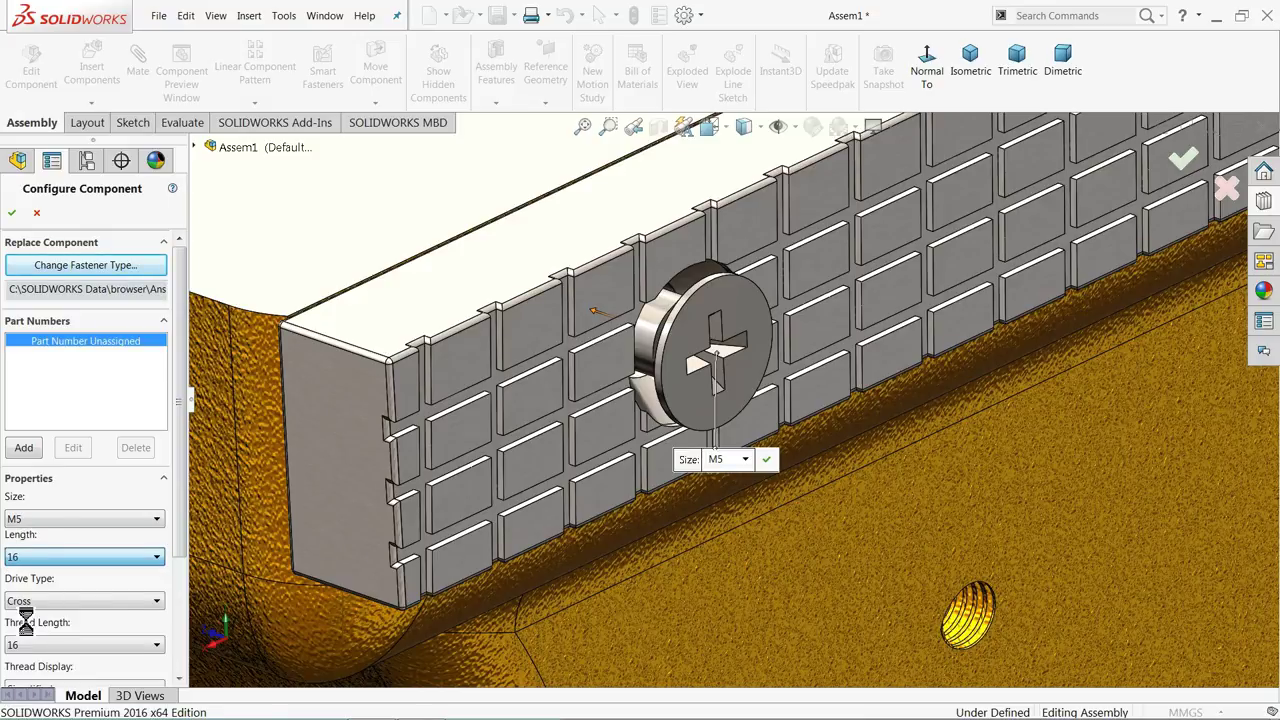
drag(180, 520, 183, 604)
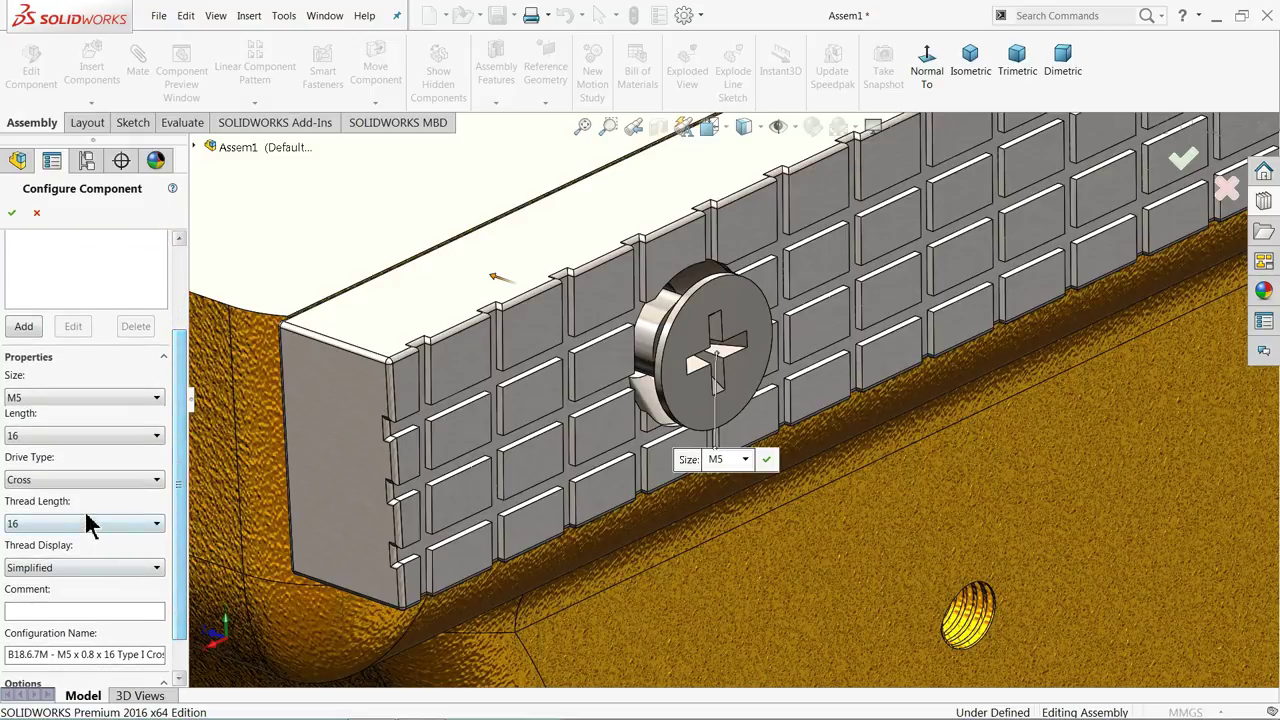
click(35, 572)
click(32, 612)
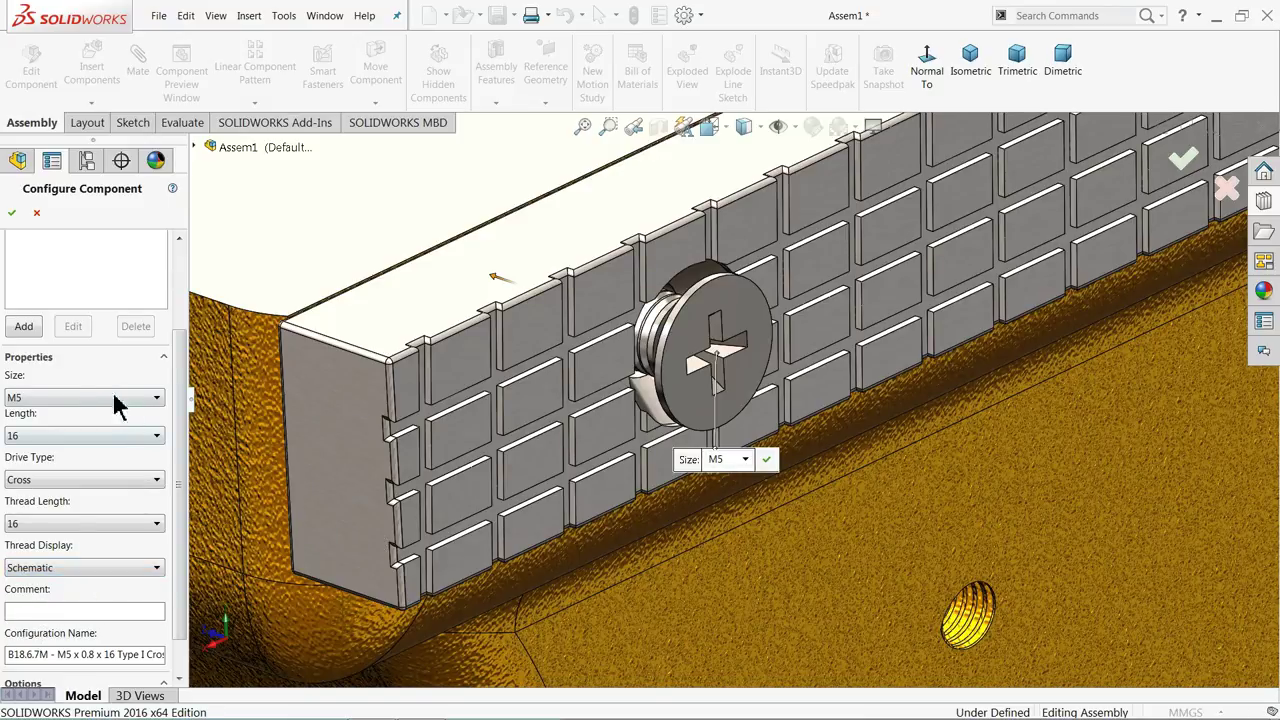
click(14, 216)
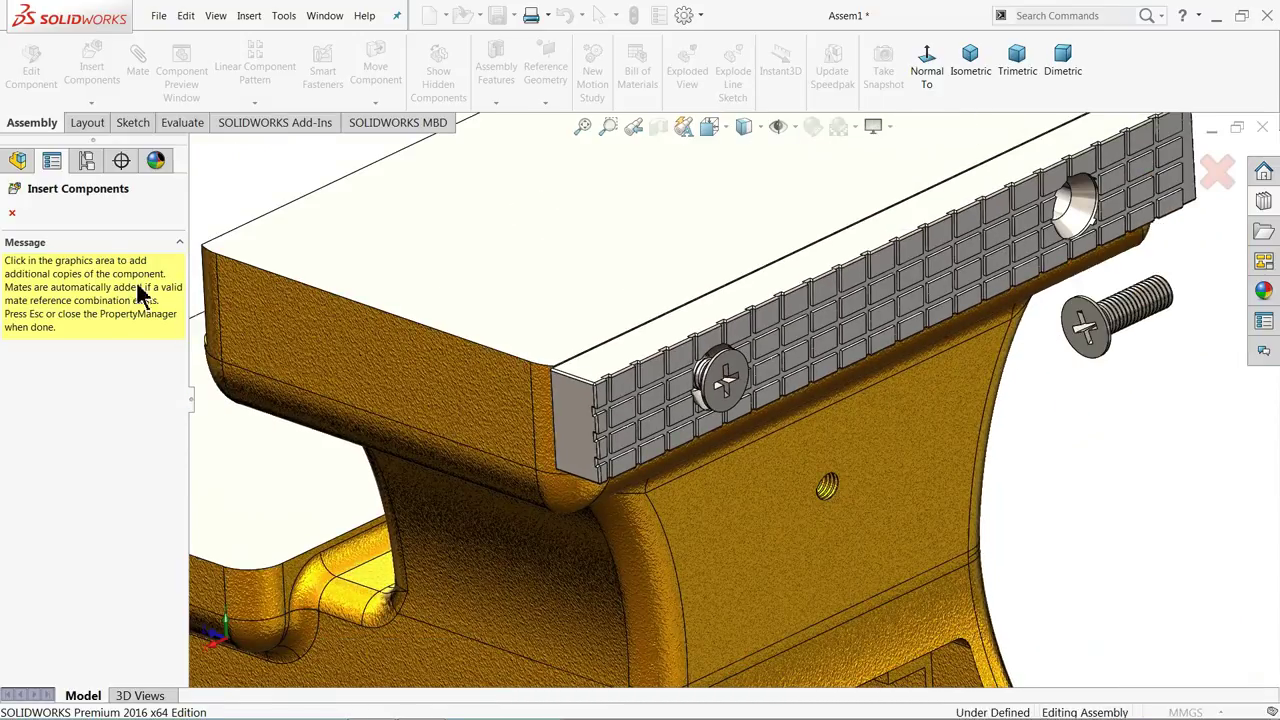
Place one extra screw copy beside the jaw and end Insert Components
click(12, 214)
scroll(748, 434, up, 3)
scroll(770, 400, down, 2)
scroll(783, 393, down, 1)
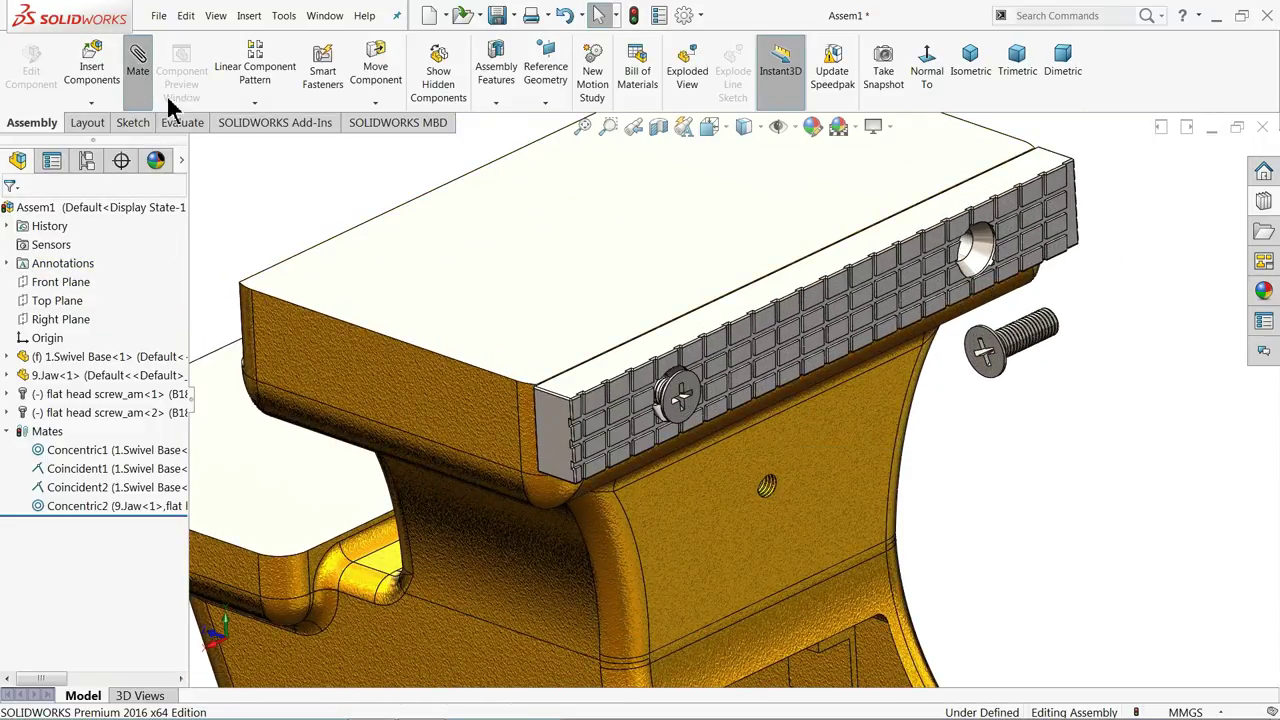
Mate the first screw head's flat face flush with the jaw plate's front face
click(138, 66)
scroll(590, 372, down, 3)
middle_drag(585, 370, 530, 424)
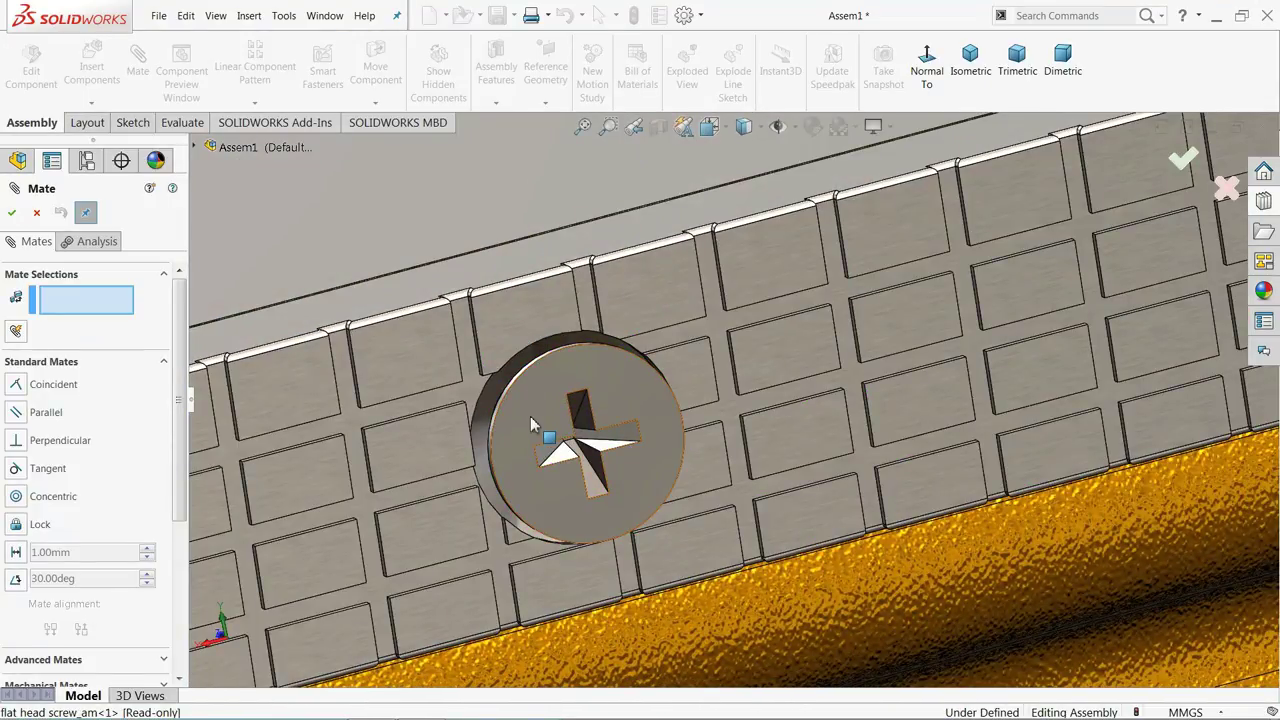
click(531, 420)
click(477, 399)
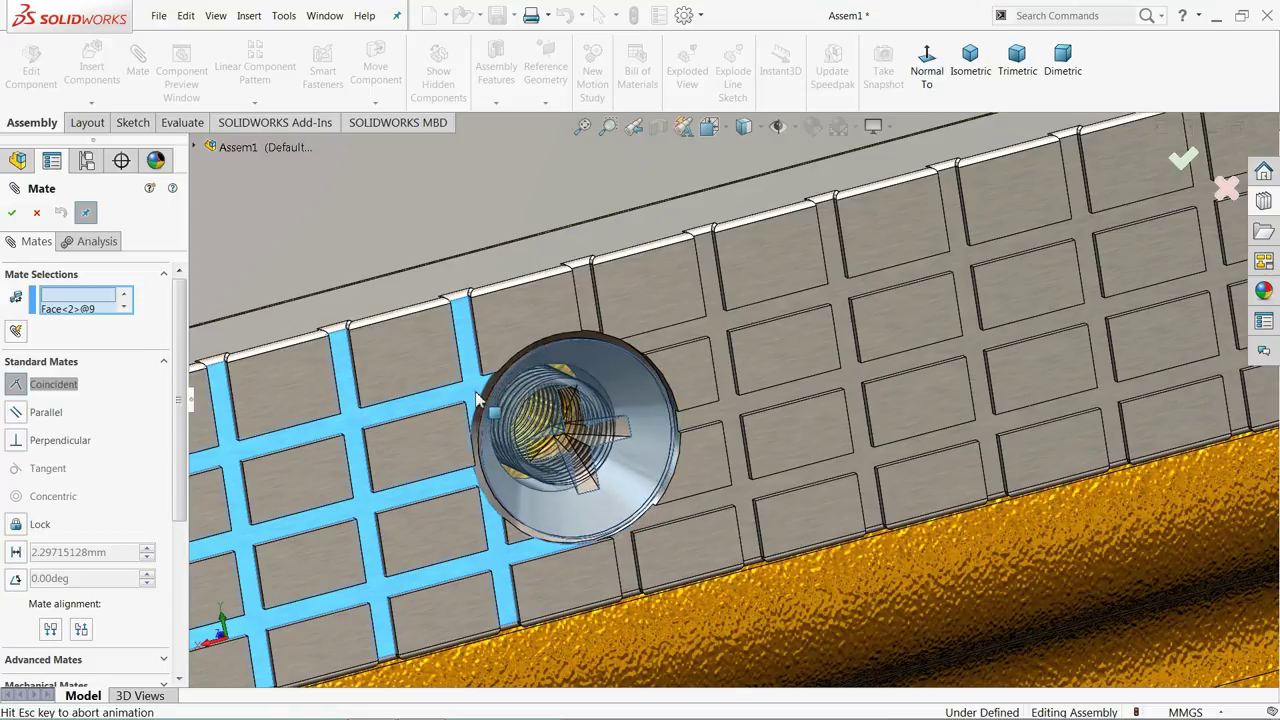
click(455, 372)
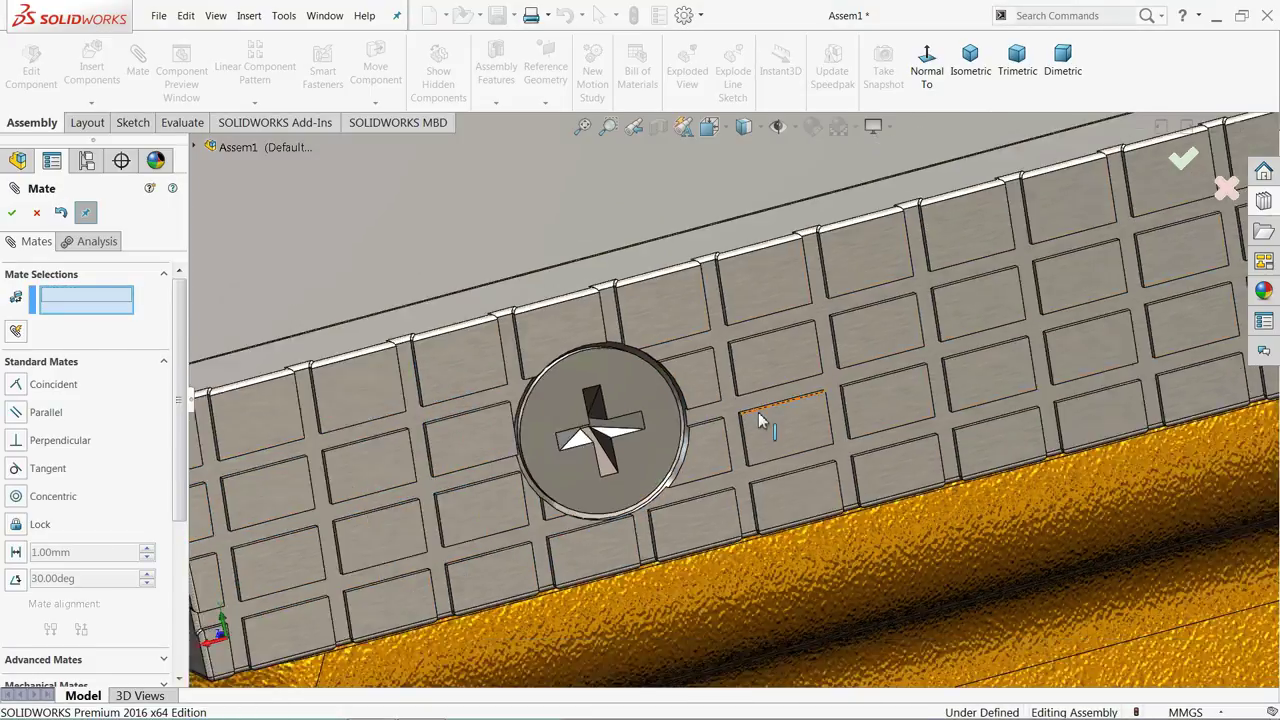
Make the second screw's conical head concentric with the second countersunk hole, flipped to point inward
middle_drag(758, 412, 1070, 378)
scroll(1070, 378, up, 3)
scroll(1068, 378, down, 10)
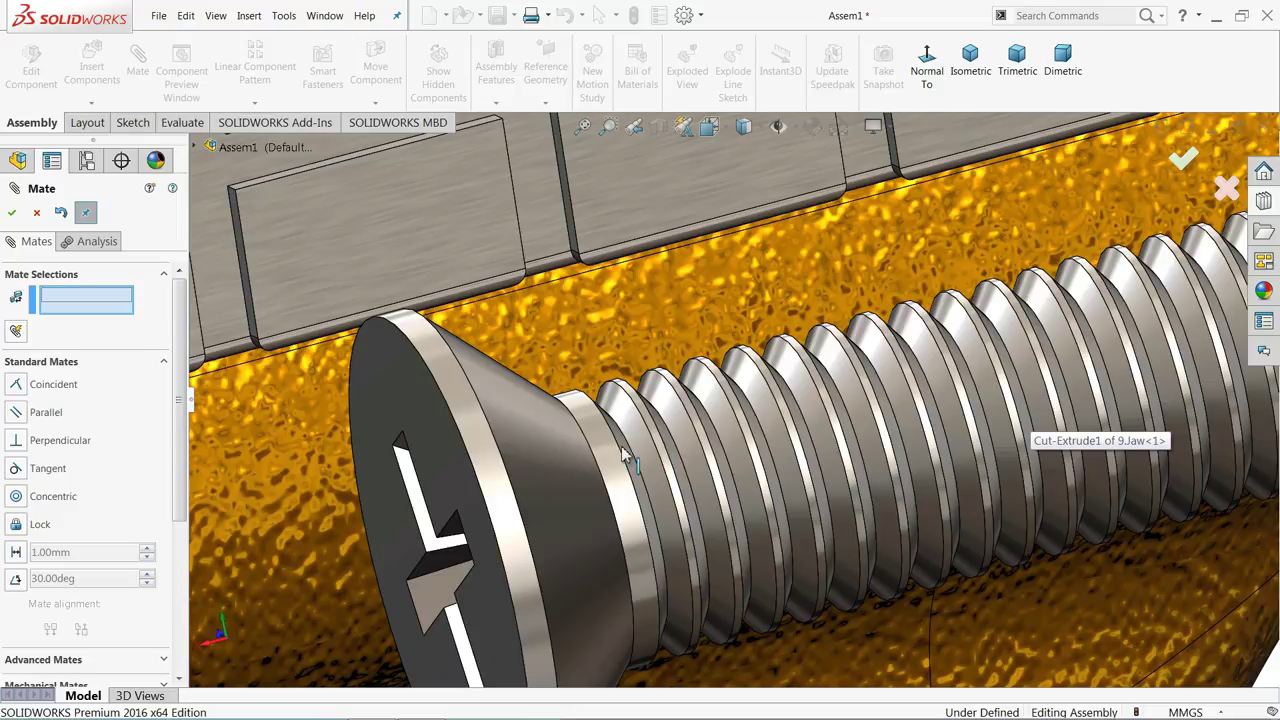
click(618, 457)
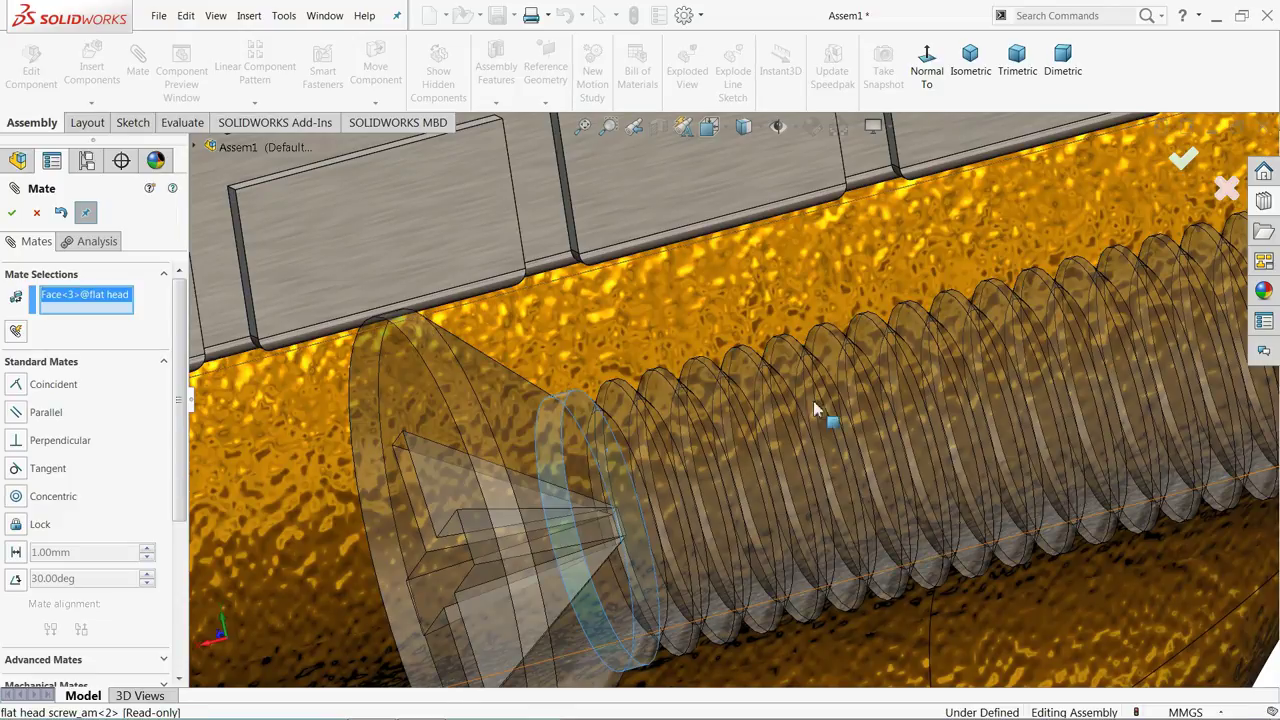
scroll(865, 338, up, 5)
scroll(800, 268, down, 2)
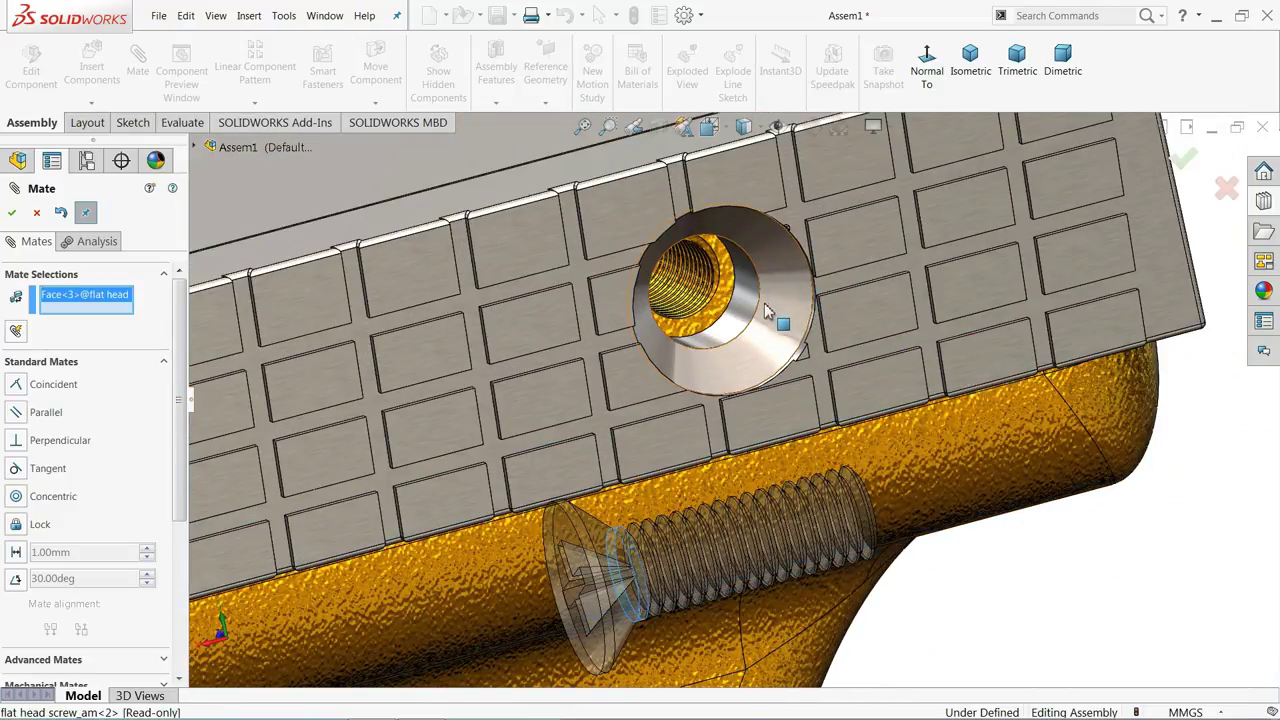
click(750, 312)
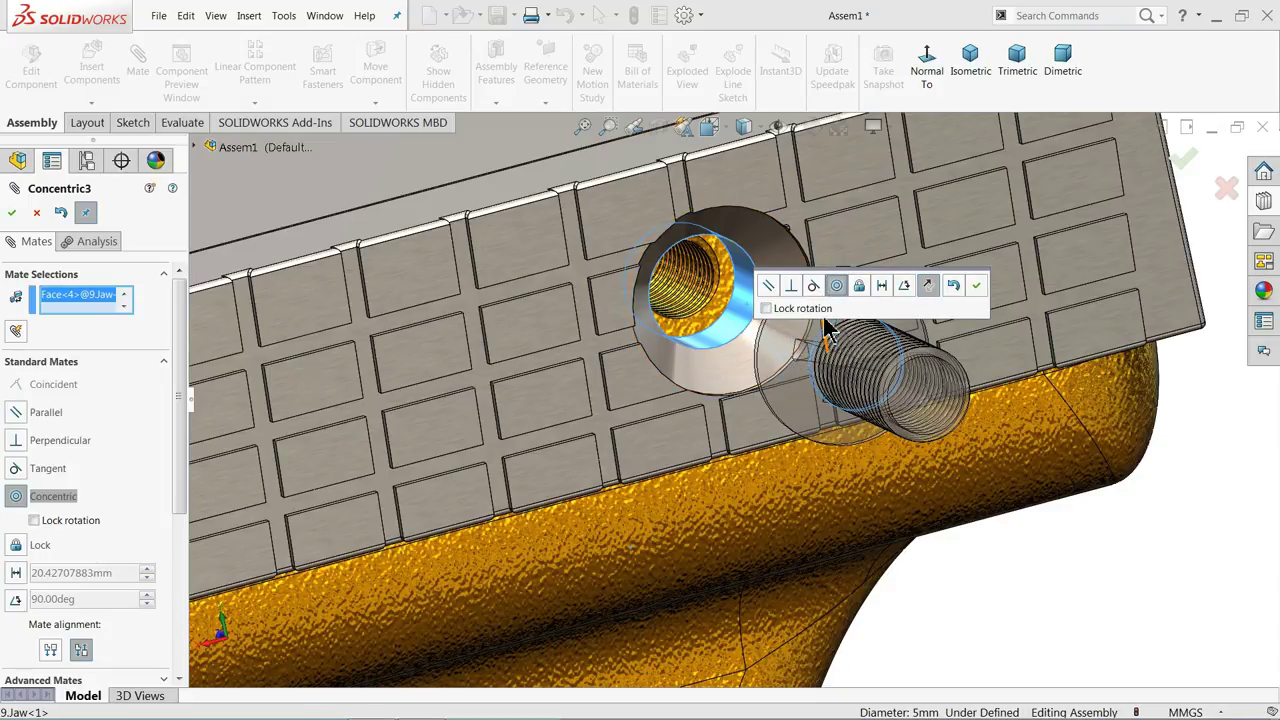
scroll(1080, 371, up, 3)
middle_drag(1080, 371, 1040, 418)
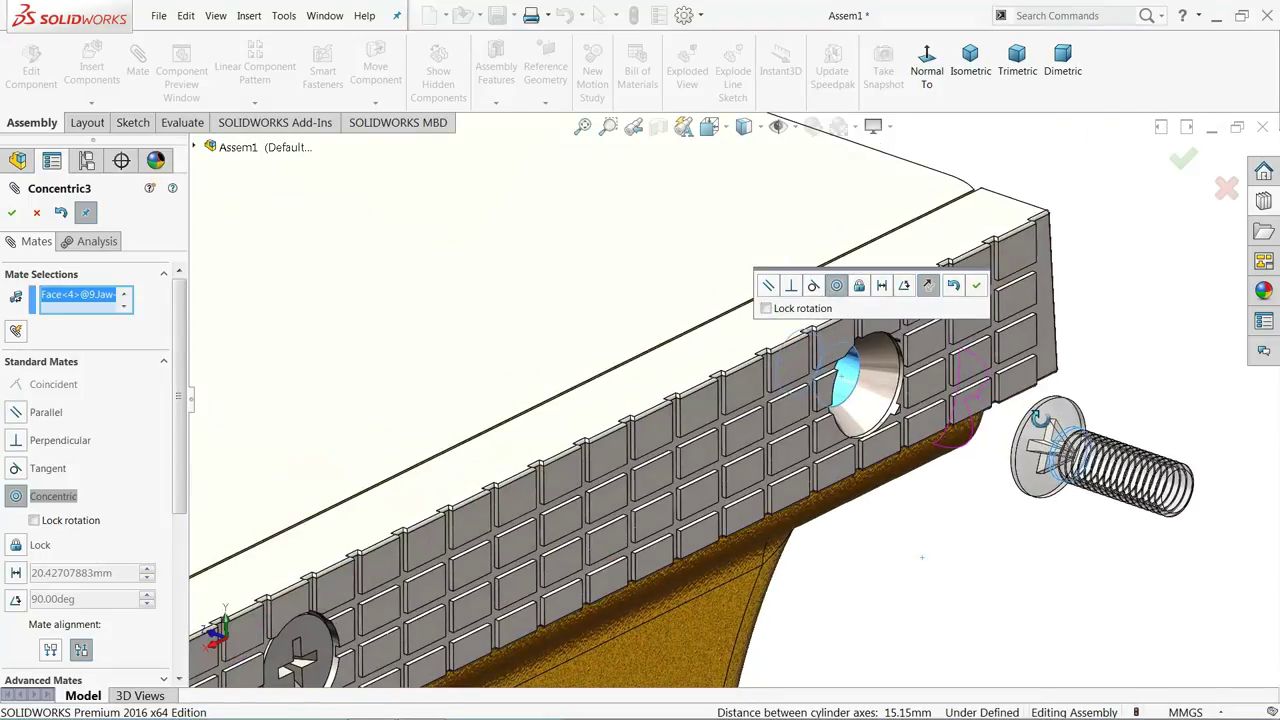
click(927, 288)
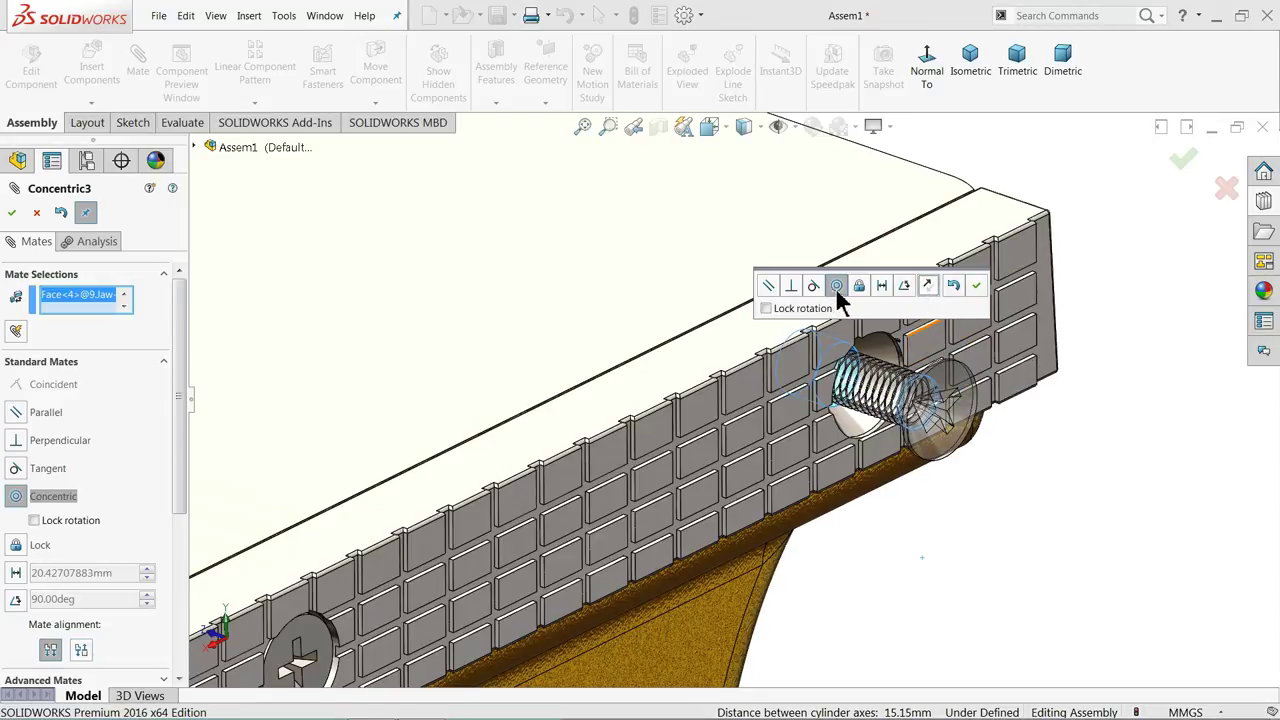
click(978, 288)
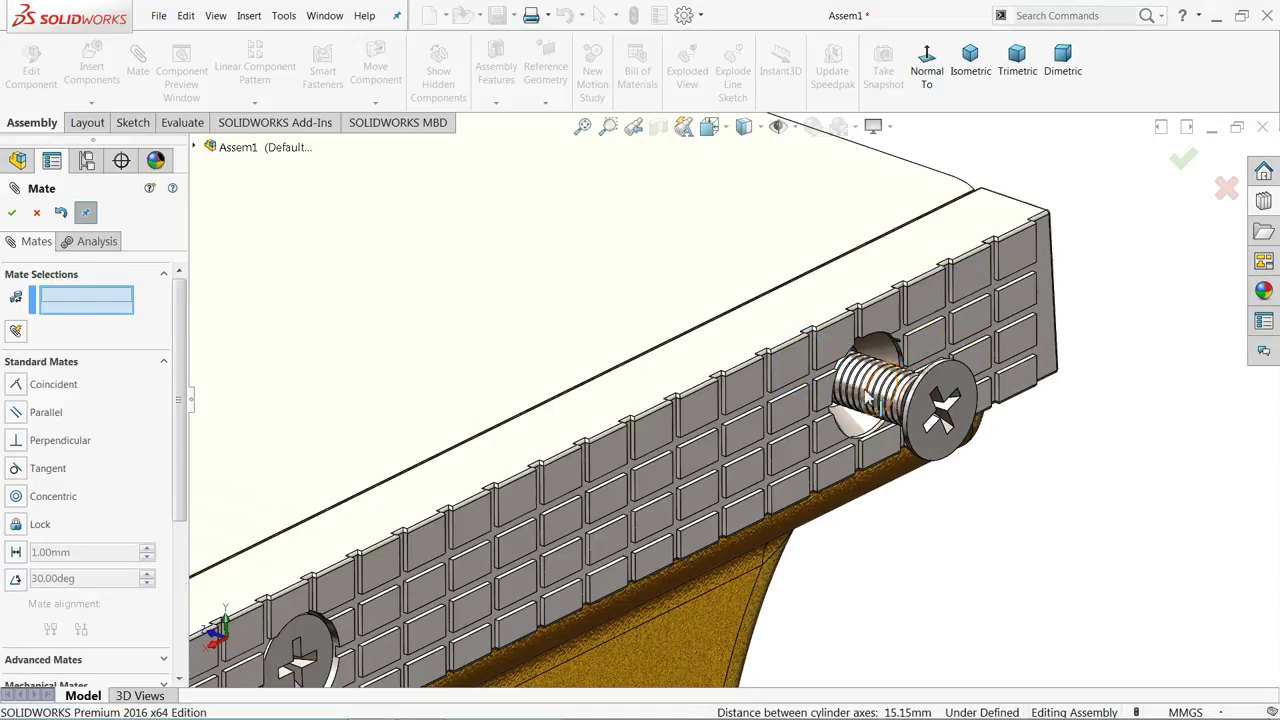
Seat the second screw head flush against the hole's countersunk face with a Coincident mate
scroll(840, 445, down, 4)
scroll(777, 432, down, 3)
click(749, 432)
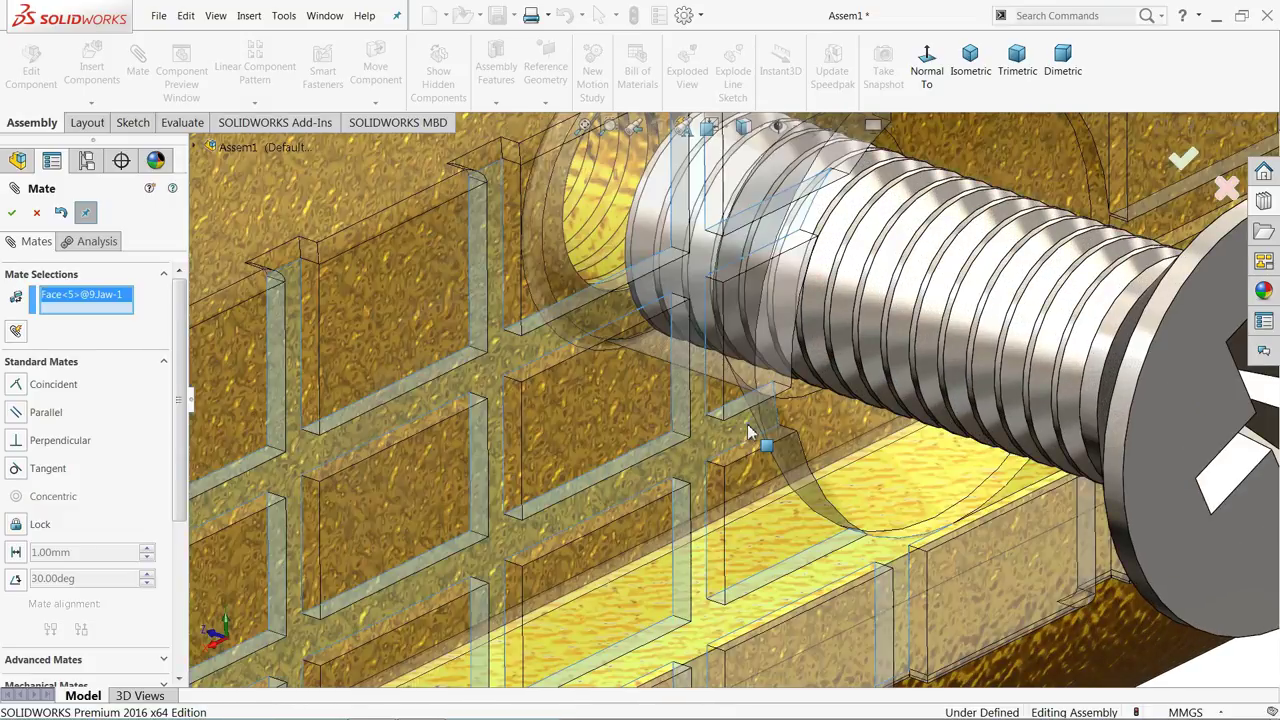
scroll(763, 435, up, 4)
click(968, 460)
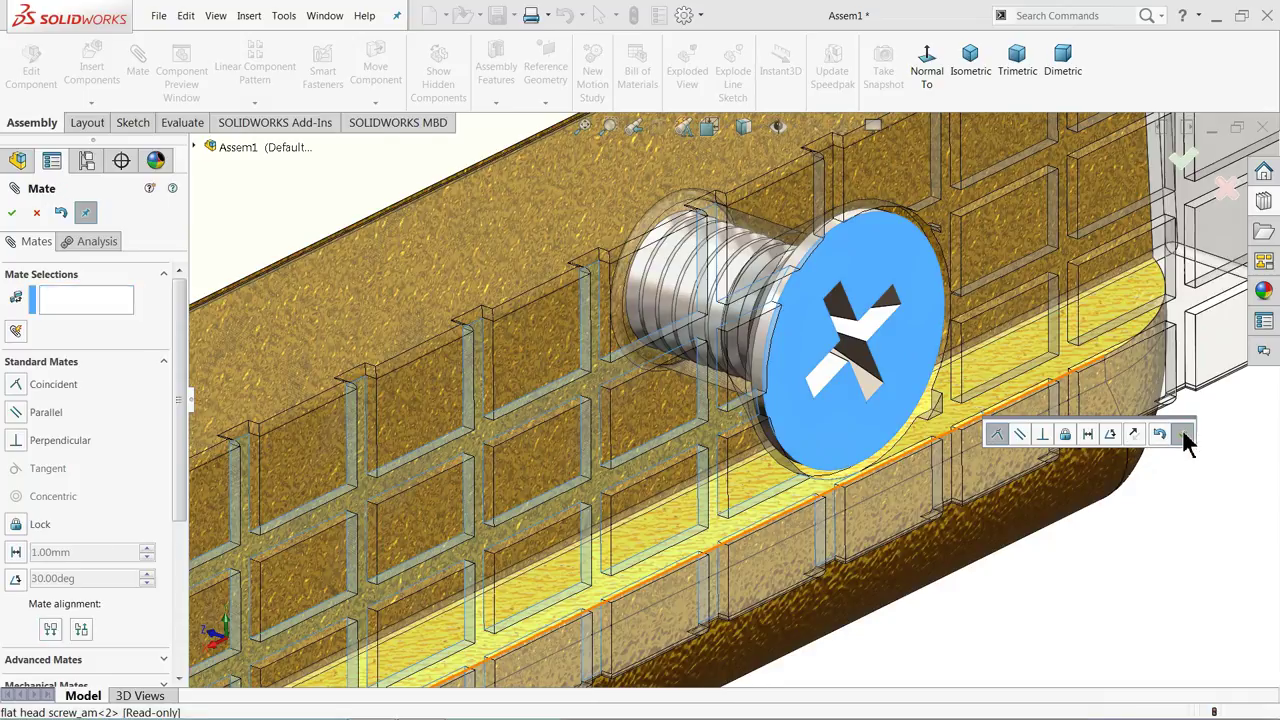
click(1183, 434)
scroll(700, 400, up, 8)
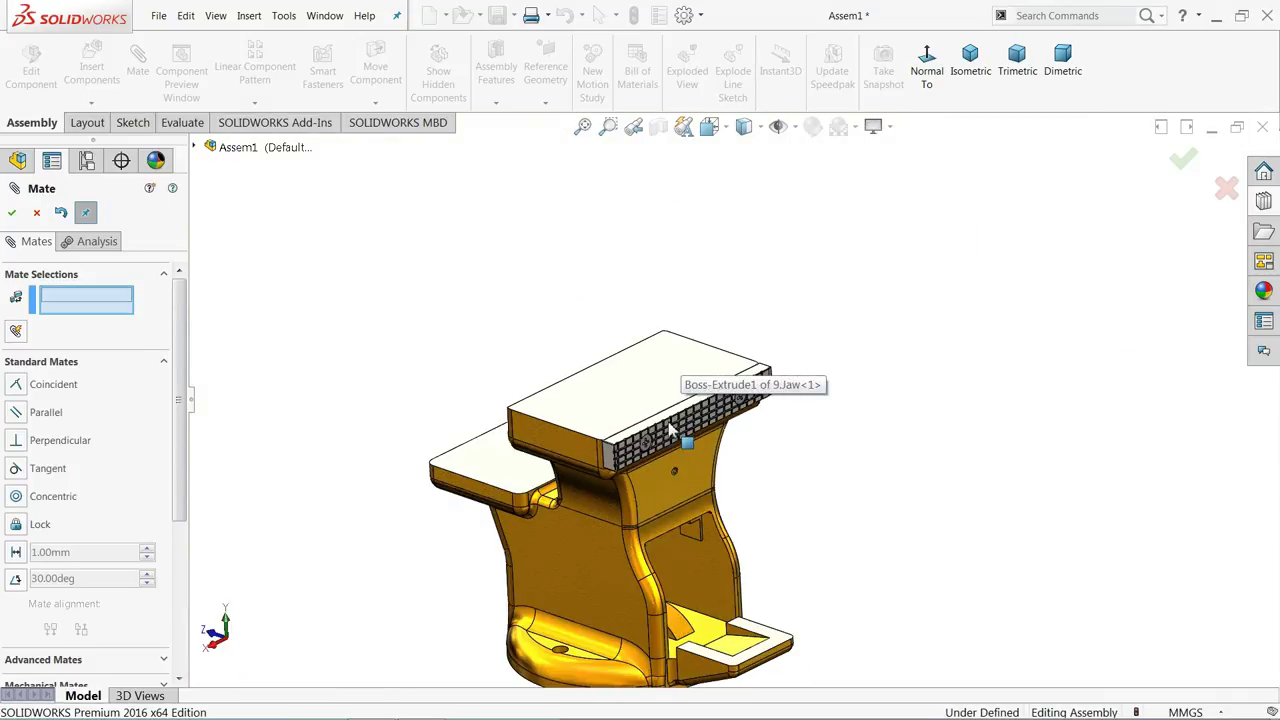
Orbit the vise to check both seated screws, including the underside, then close the Mate PropertyManager
scroll(668, 470, up, 2)
scroll(662, 507, down, 1)
middle_drag(640, 417, 925, 533)
middle_drag(826, 533, 640, 481)
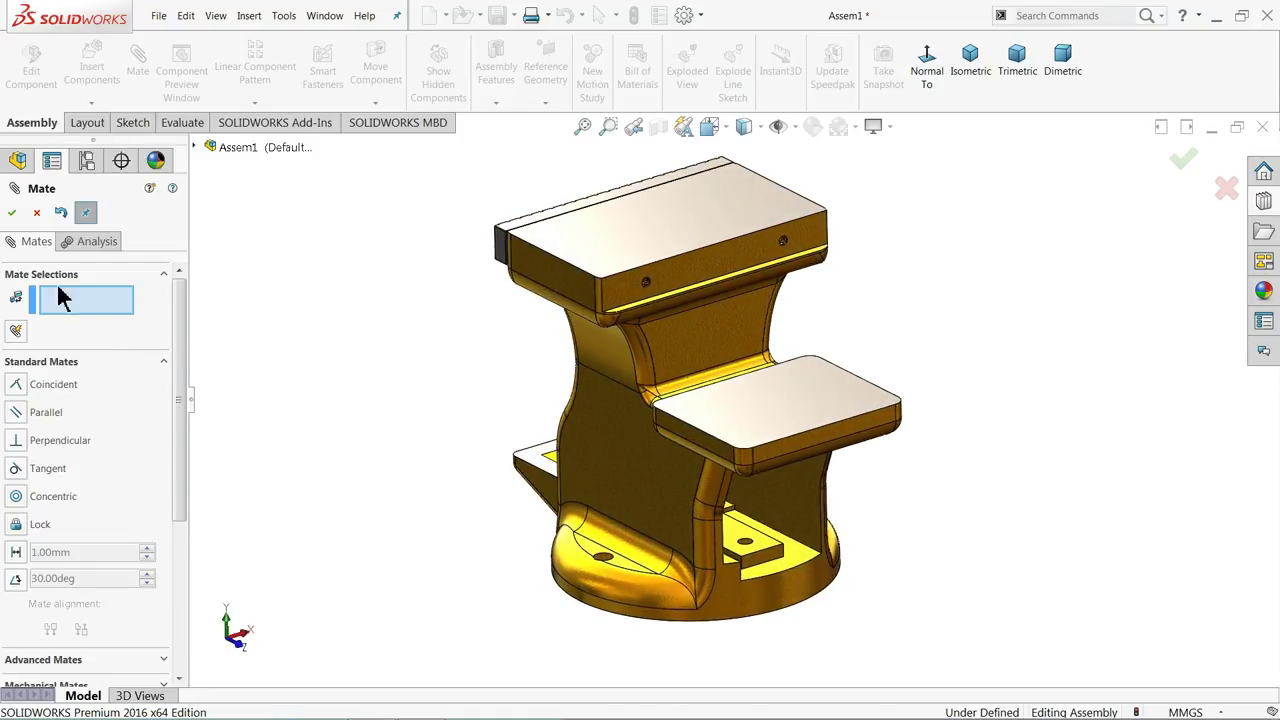
click(12, 213)
scroll(600, 250, up, 3)
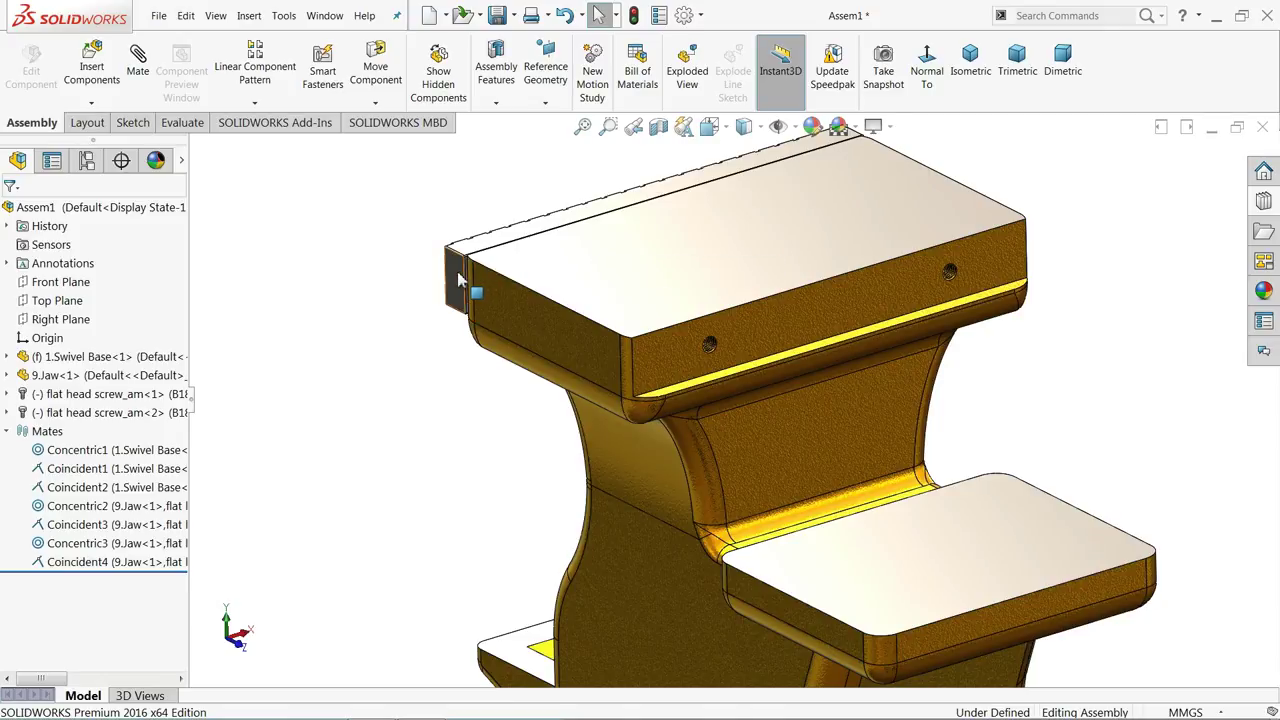
Copy the jaw plate as 9.Jaw<2> beside the base and rotate it so its grid shows
drag(459, 280, 514, 287)
drag(708, 316, 423, 343)
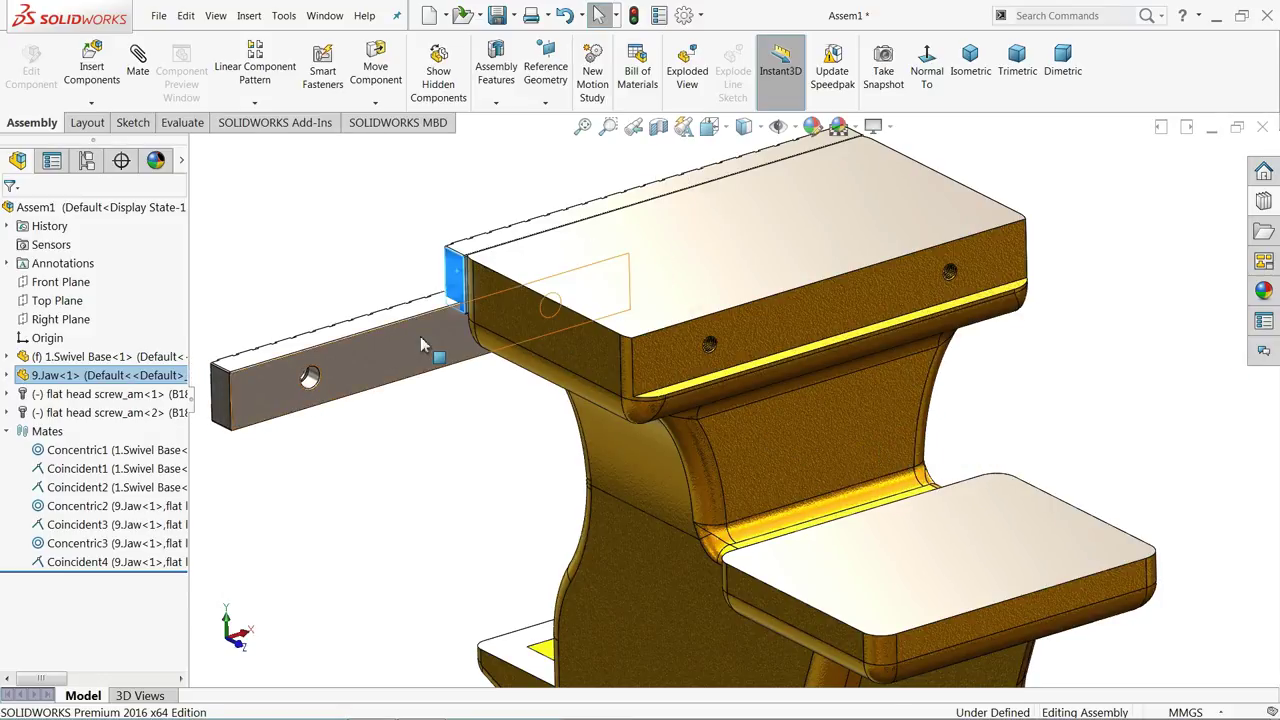
click(375, 103)
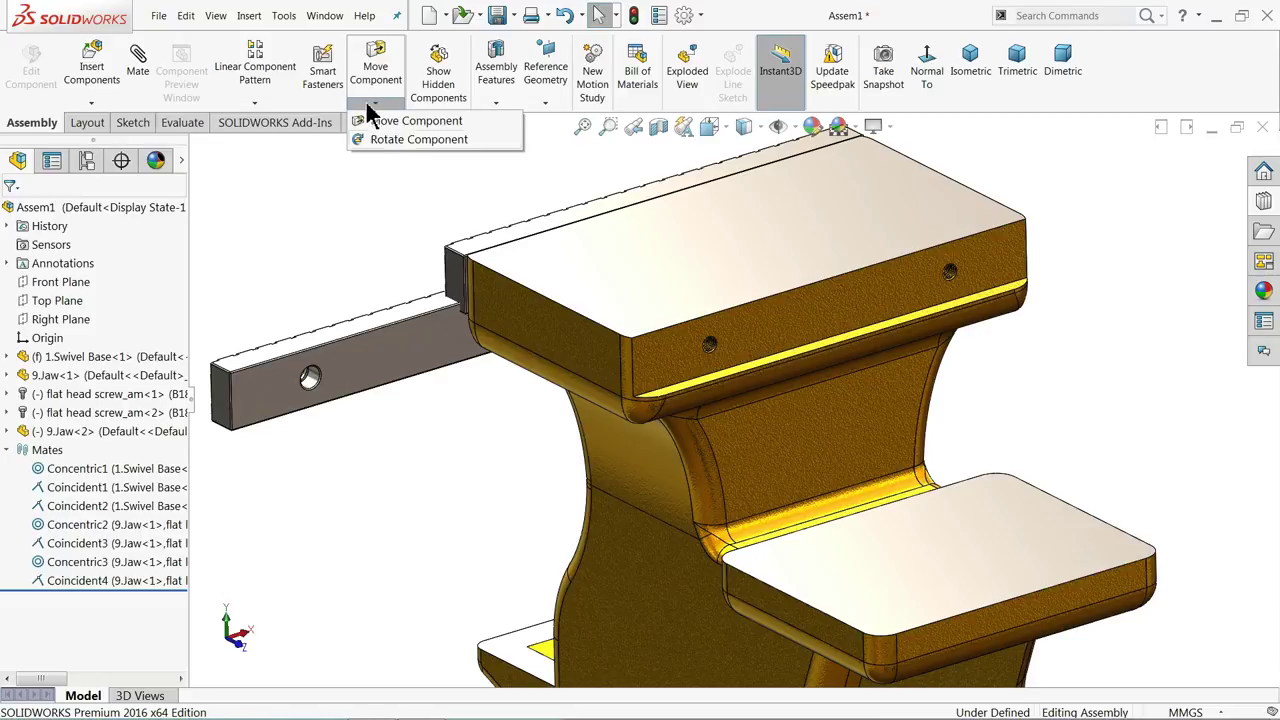
click(405, 137)
drag(392, 318, 686, 468)
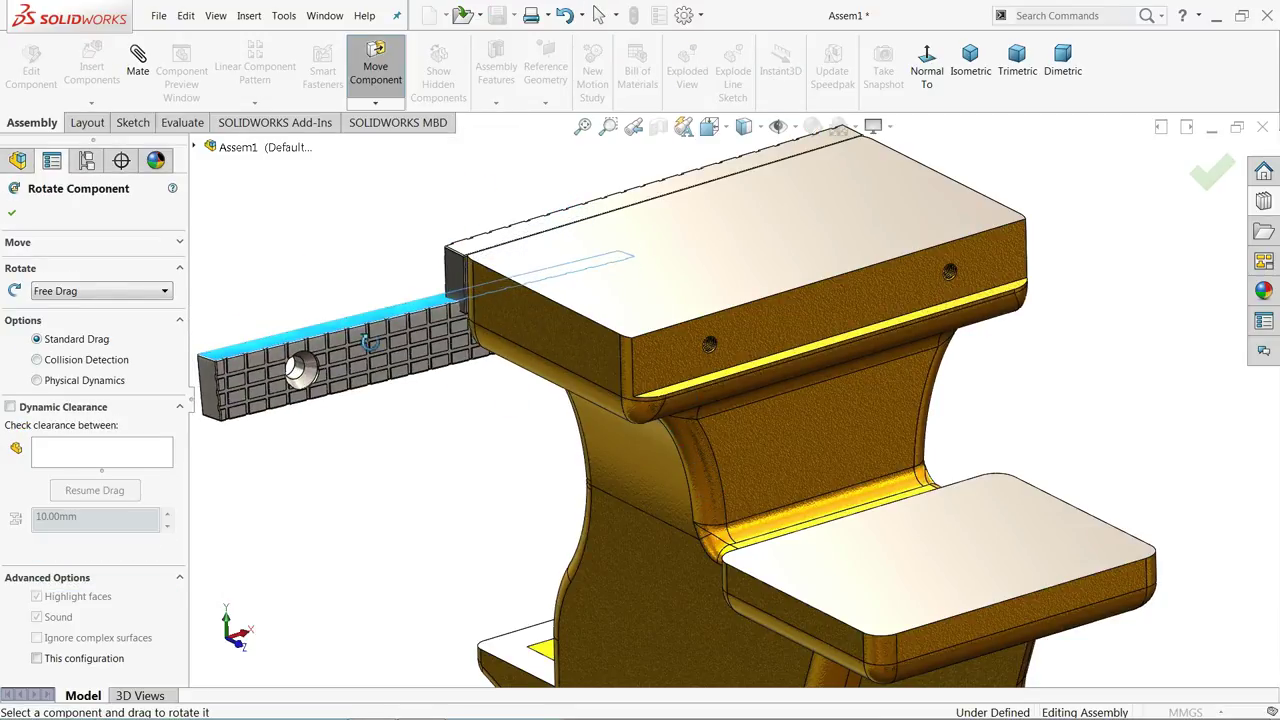
click(12, 213)
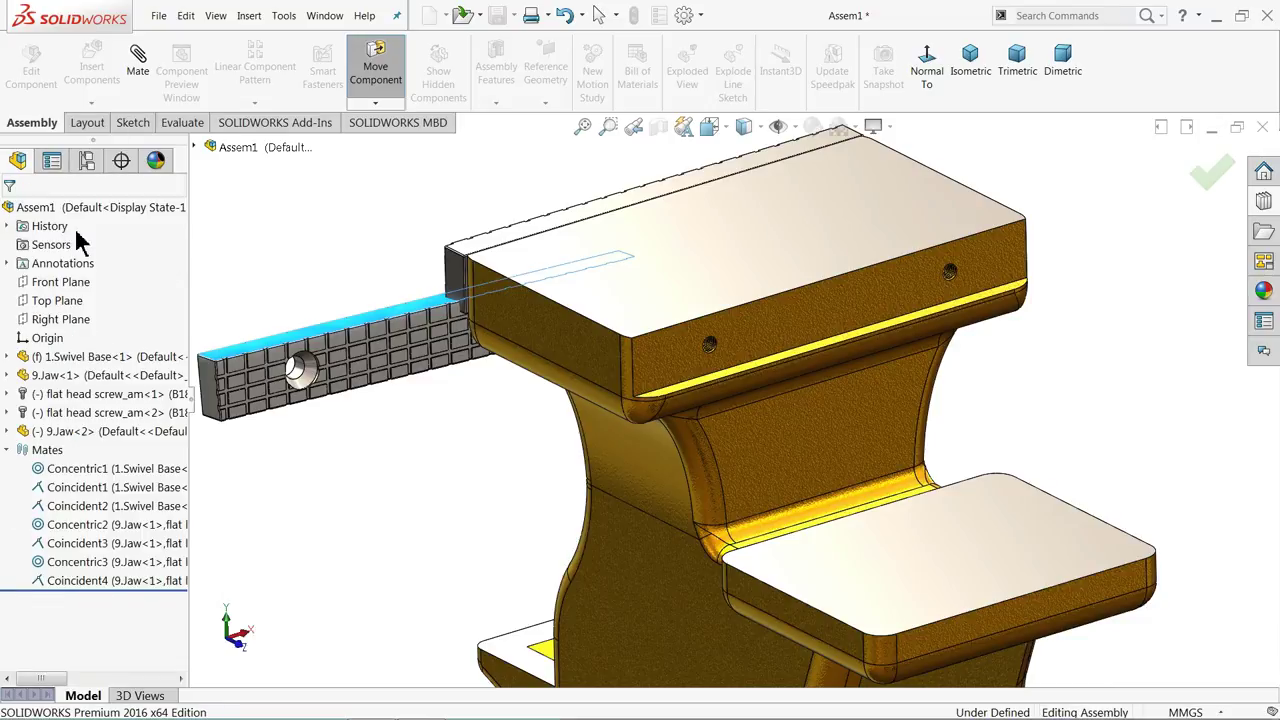
Mate the base's first threaded hole concentric with the second jaw plate's hole
click(140, 88)
scroll(849, 443, down, 10)
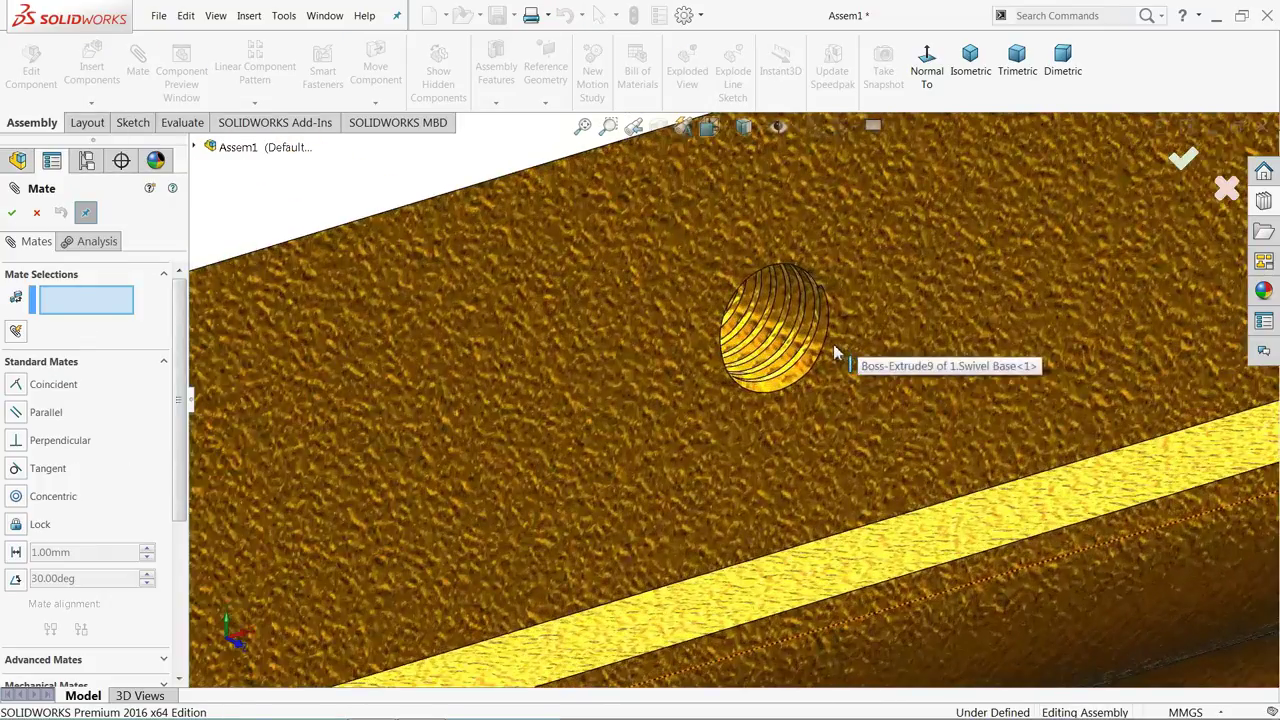
scroll(790, 340, down, 5)
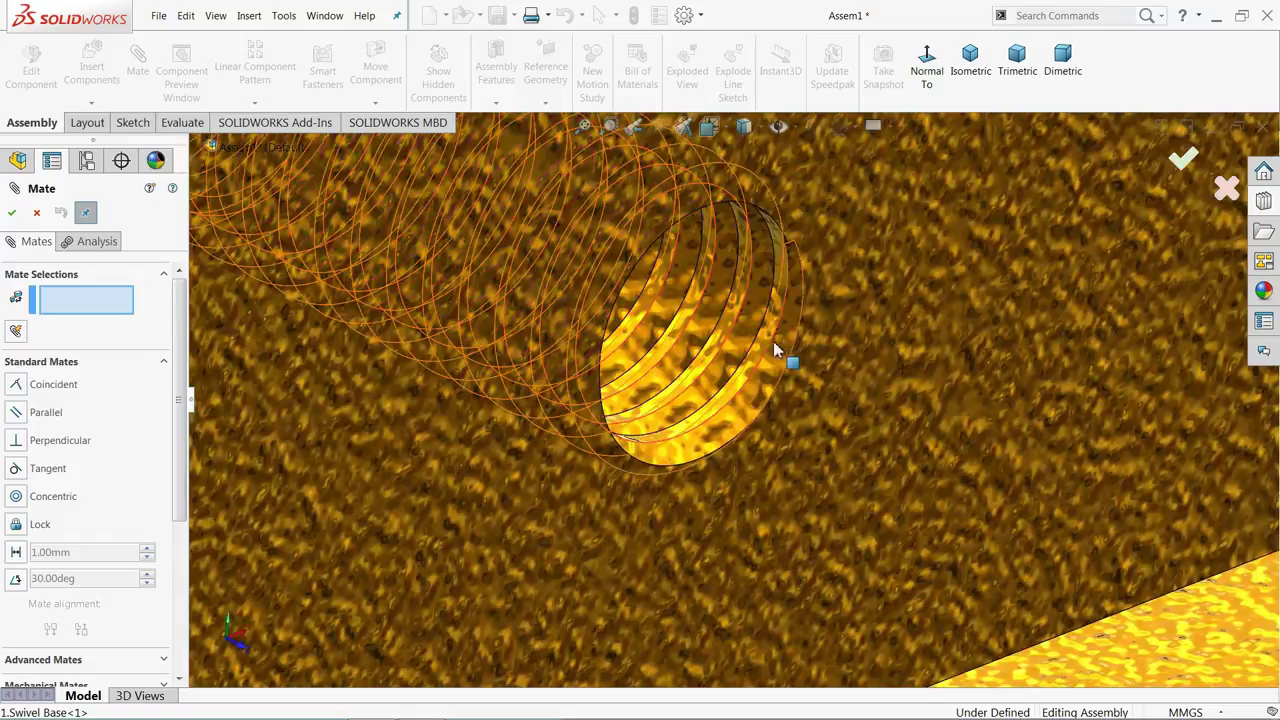
click(775, 350)
scroll(778, 340, up, 10)
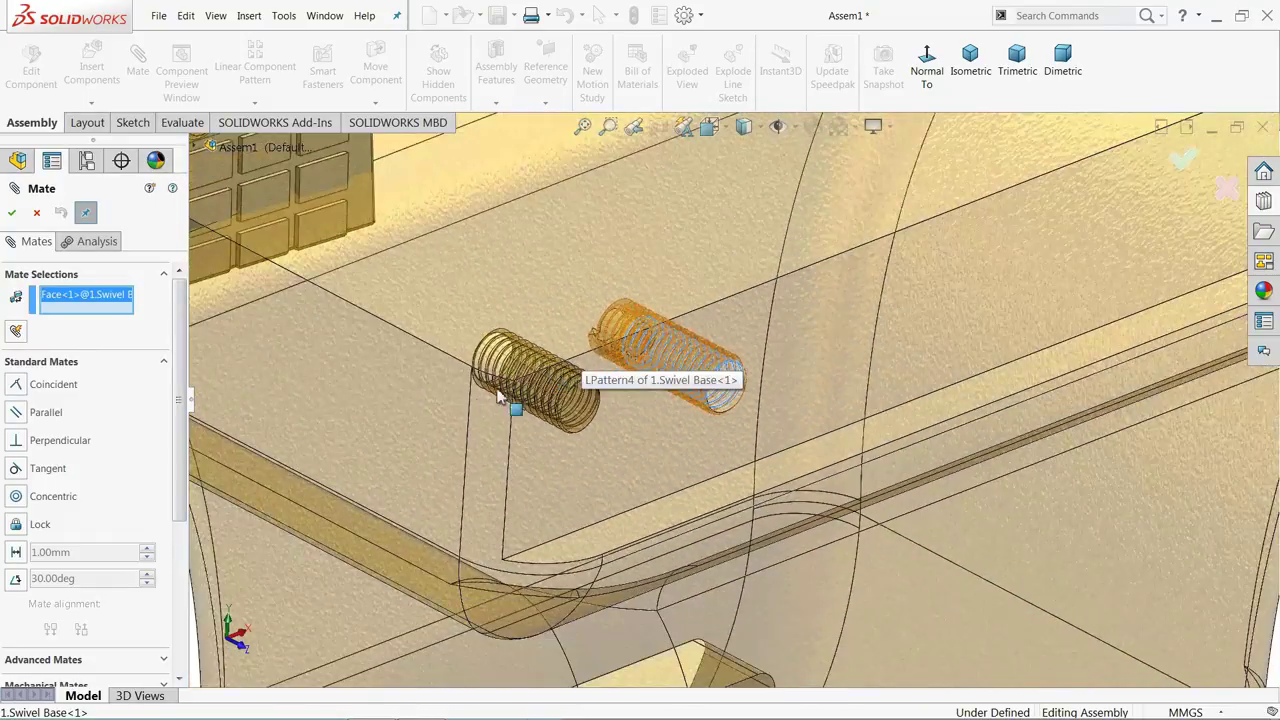
scroll(498, 395, up, 5)
mouse_move(486, 423)
middle_down()
mouse_move(513, 427)
mouse_move(503, 423)
middle_up()
scroll(389, 434, down, 2)
scroll(307, 424, down, 3)
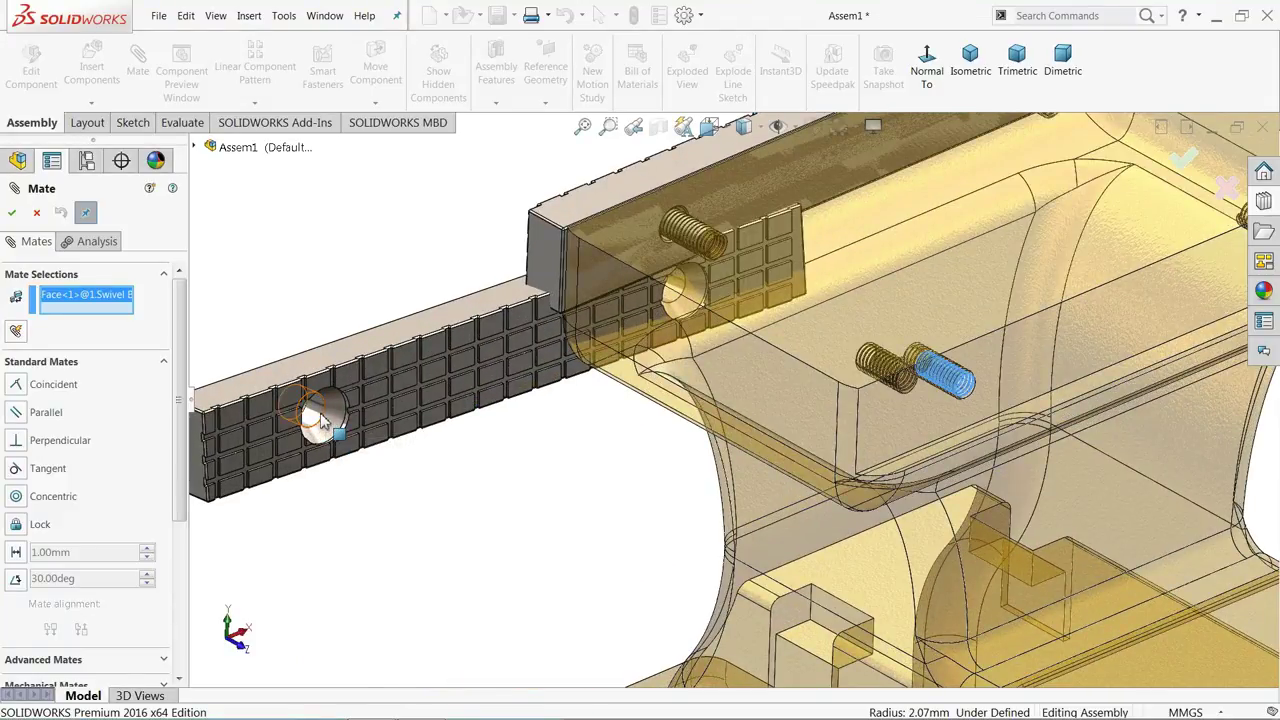
click(323, 420)
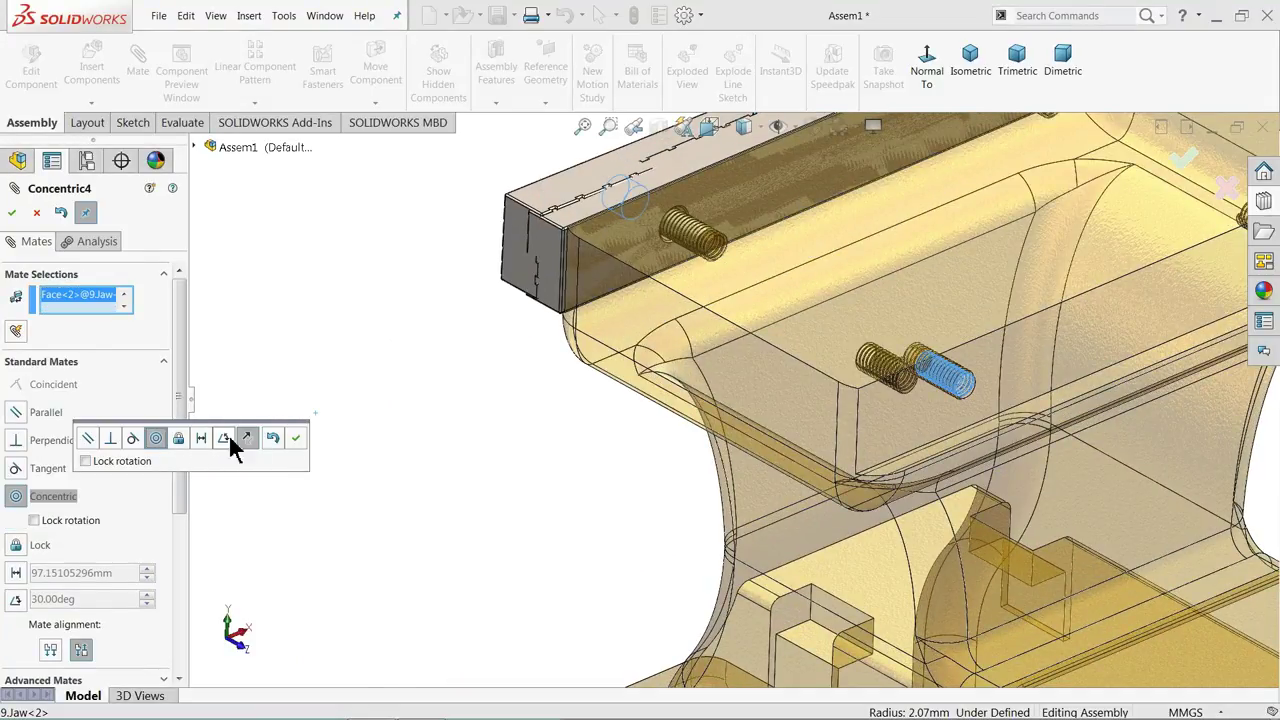
click(296, 438)
Align the base's second threaded hole concentric with the jaw plate's other hole
scroll(1005, 365, up, 2)
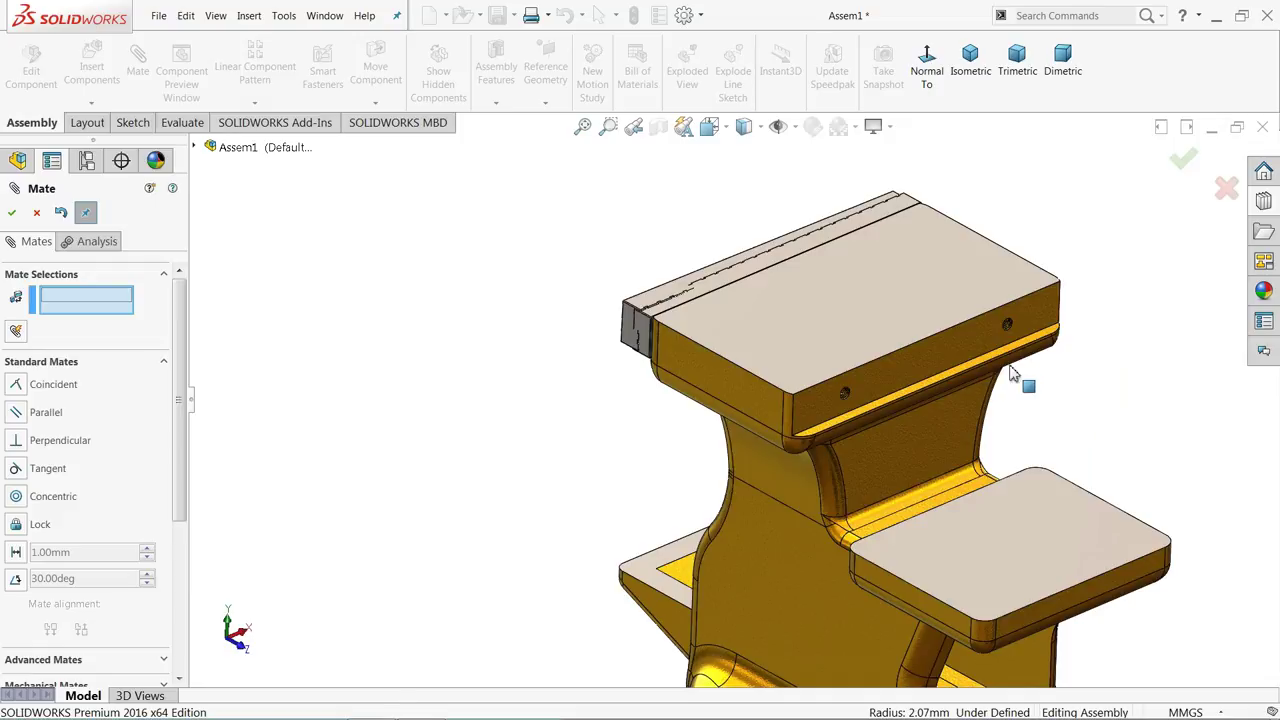
scroll(910, 322, down, 4)
scroll(910, 322, down, 5)
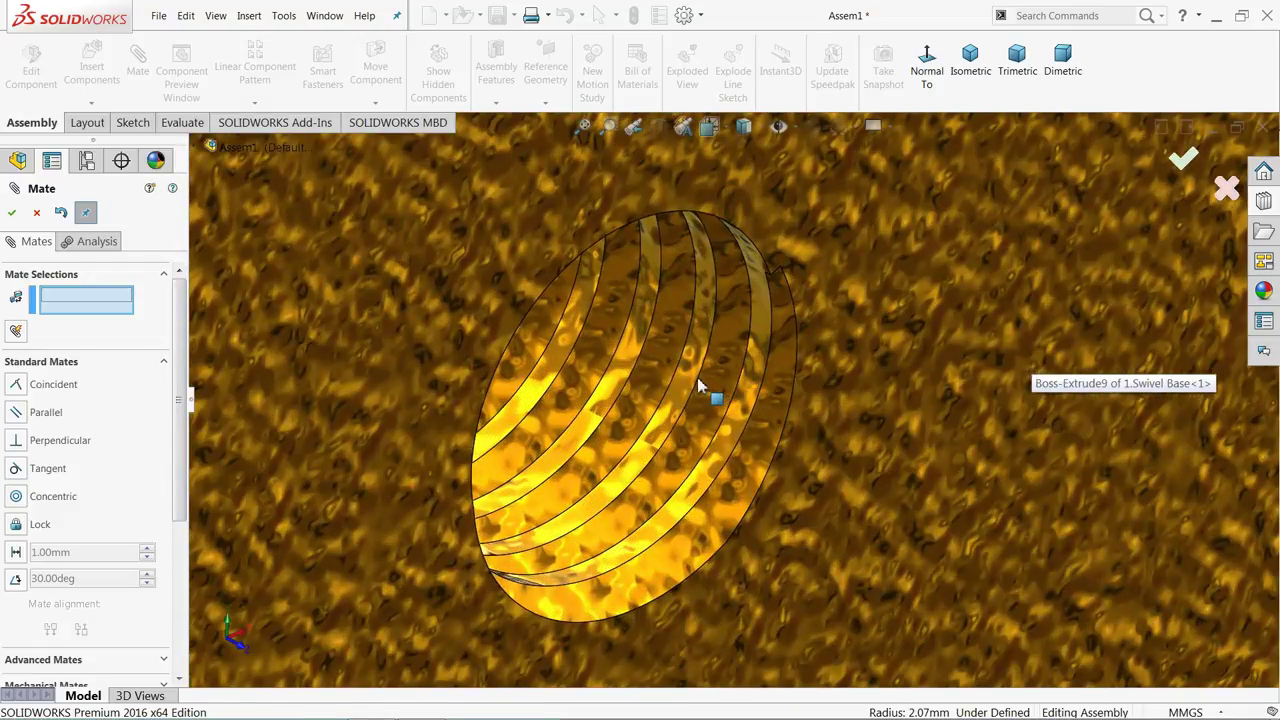
click(700, 387)
scroll(690, 390, up, 5)
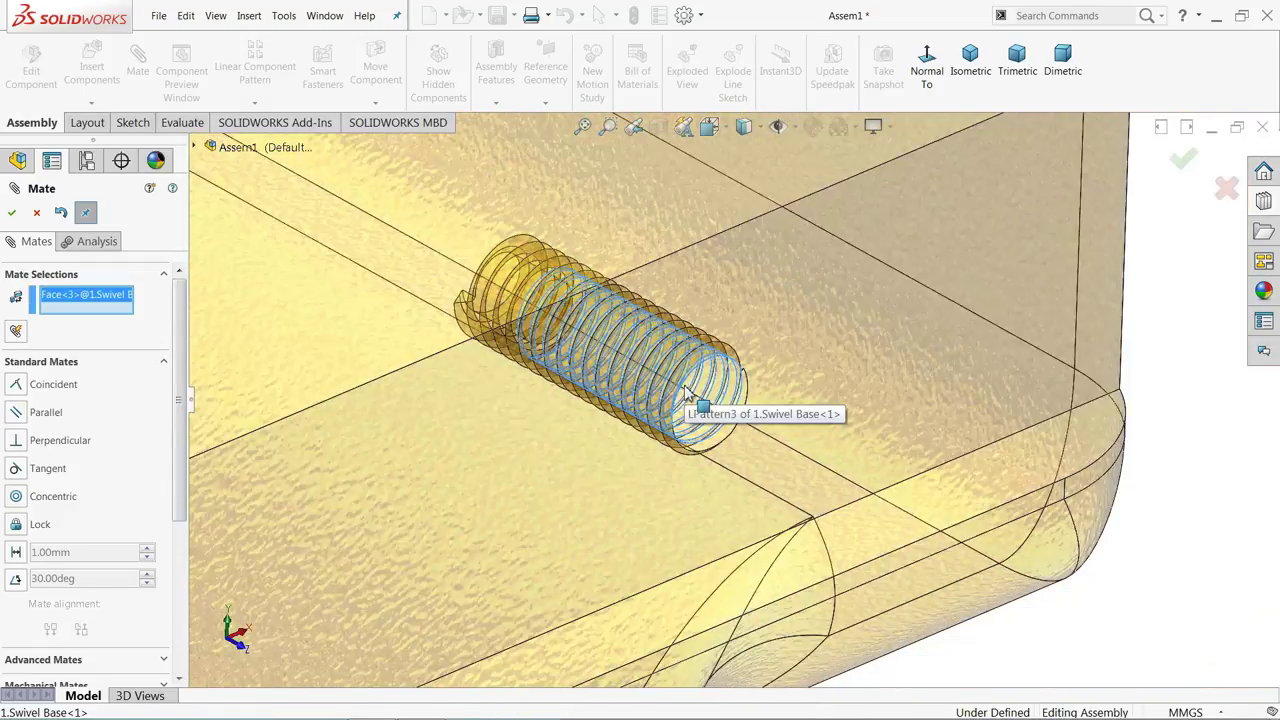
scroll(688, 392, up, 6)
middle_drag(523, 309, 465, 262)
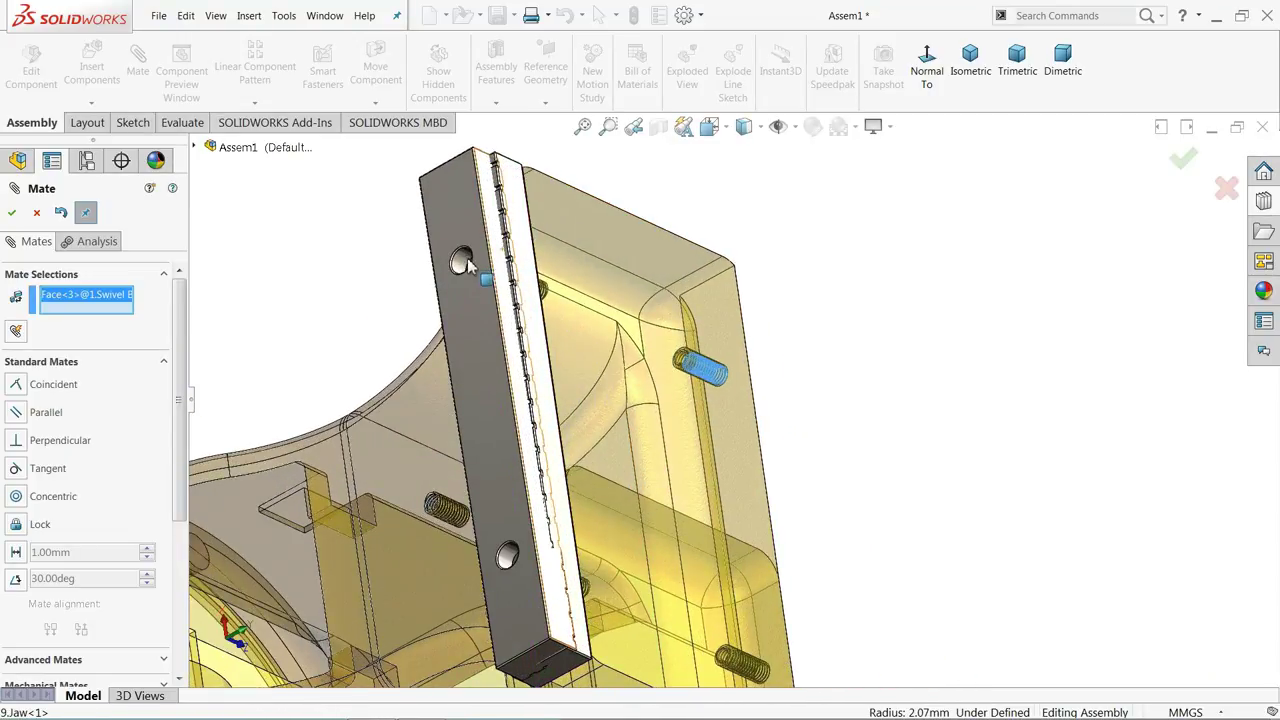
click(461, 263)
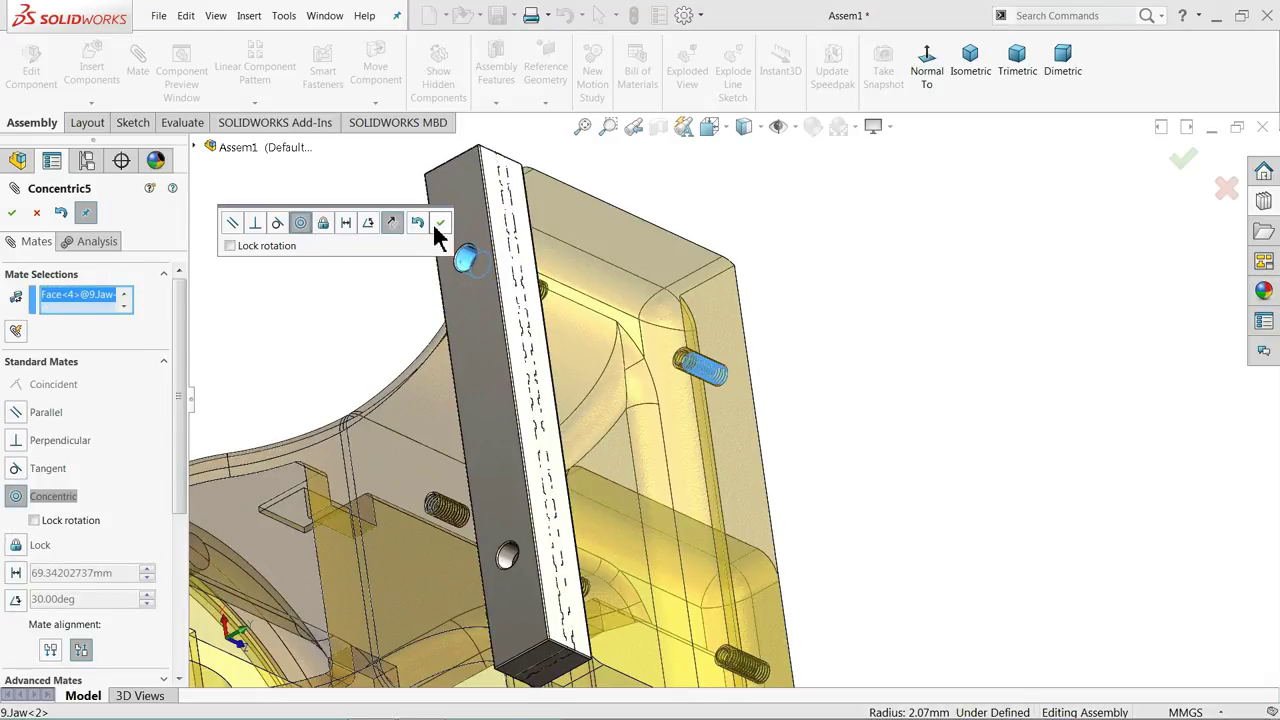
click(443, 222)
Seat the jaw plate's back face coincident with the base's jaw face and finish mating
click(491, 357)
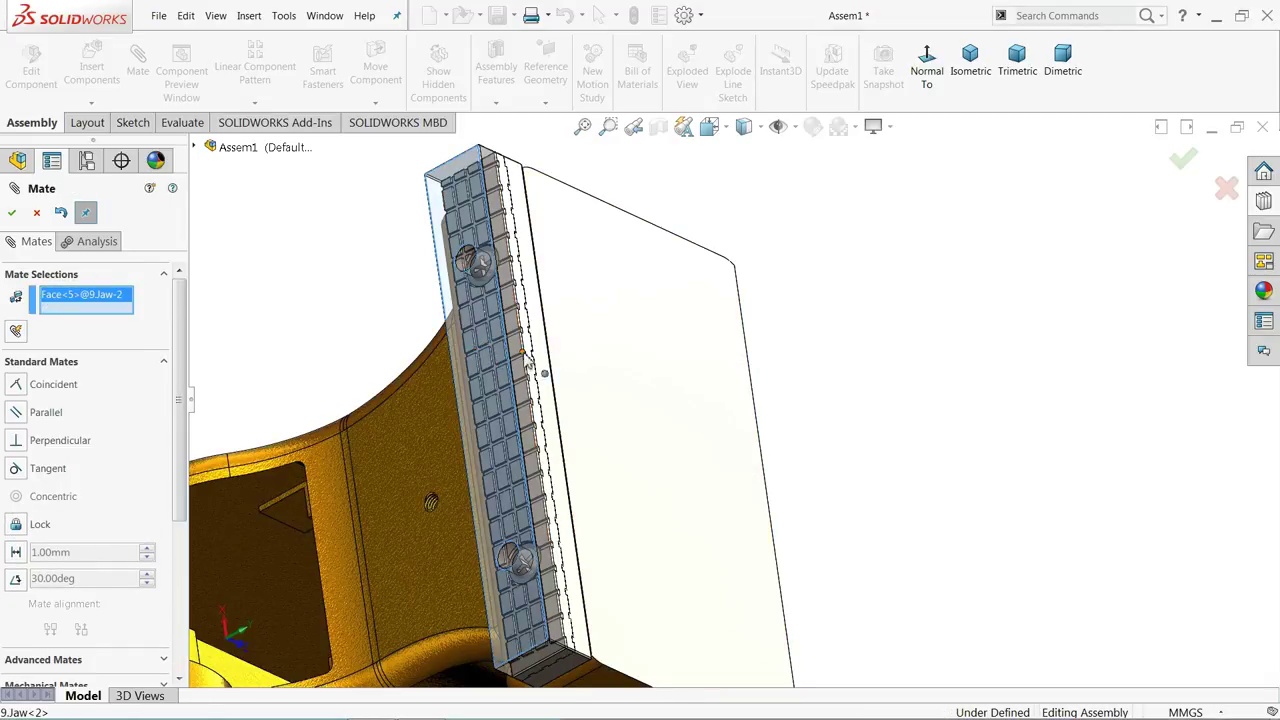
middle_drag(536, 408, 420, 290)
scroll(590, 420, down, 3)
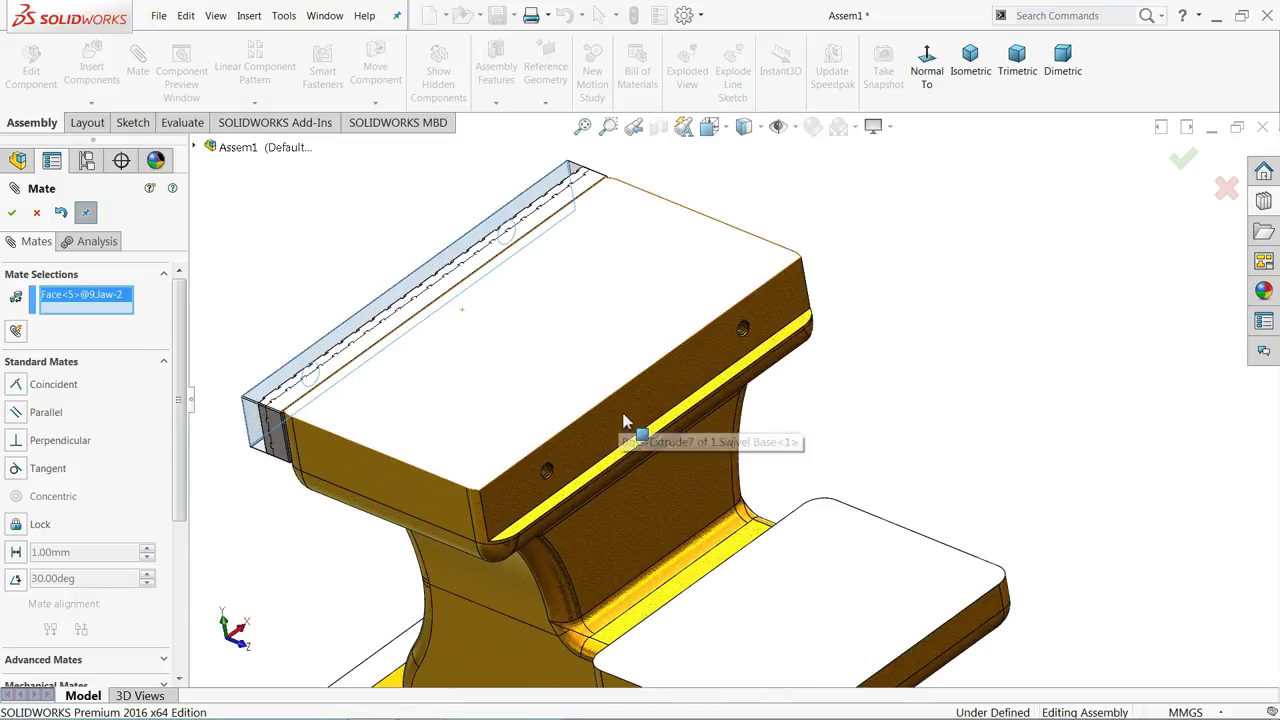
click(626, 420)
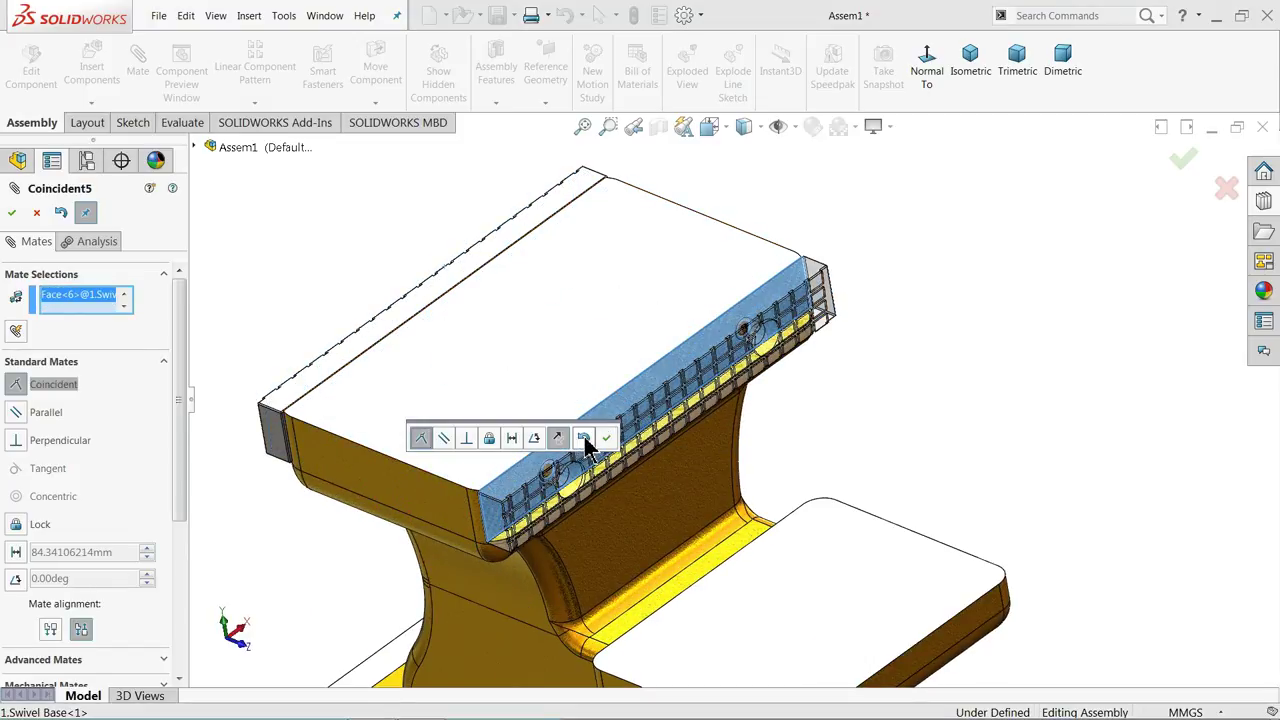
click(606, 438)
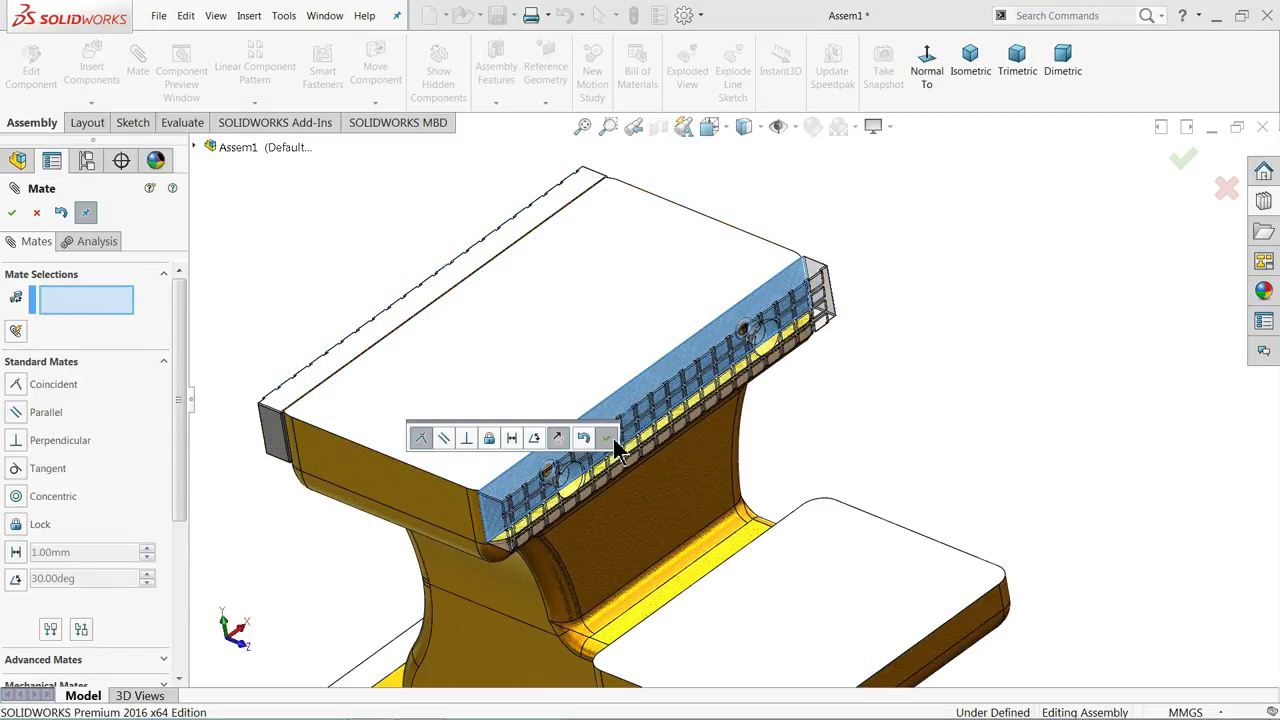
scroll(551, 515, down, 4)
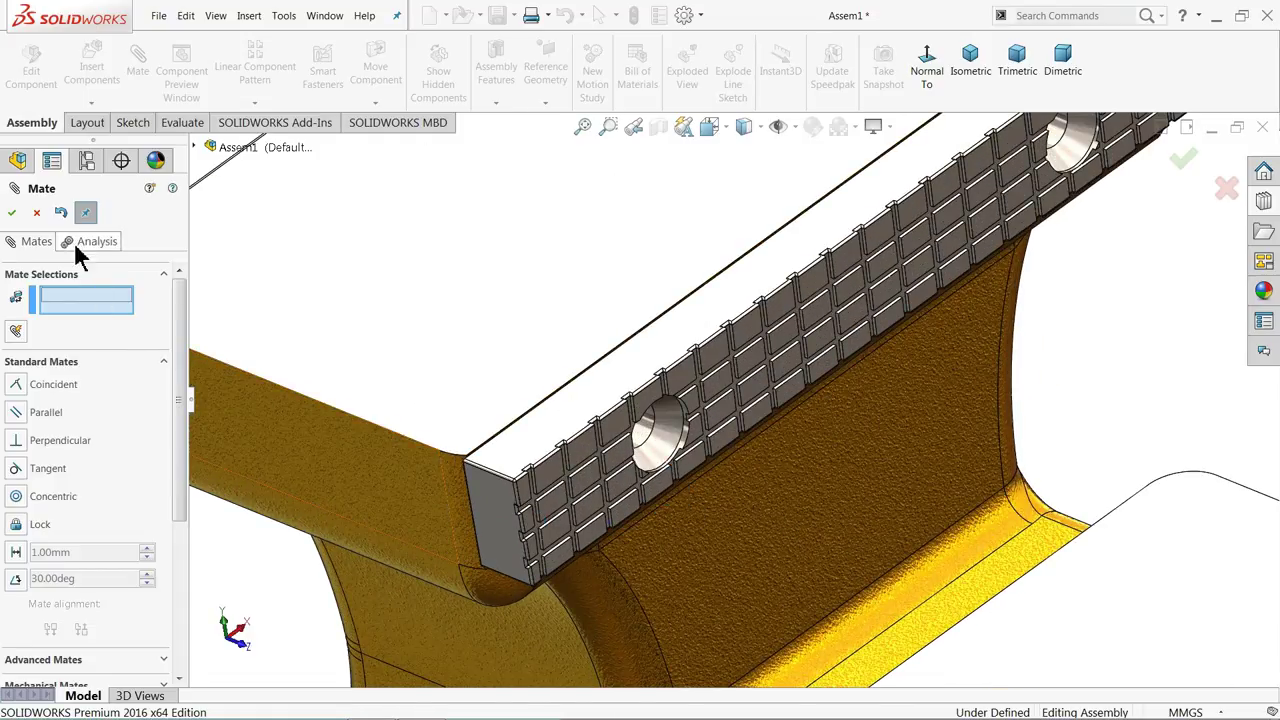
click(37, 213)
middle_drag(740, 414, 1195, 345)
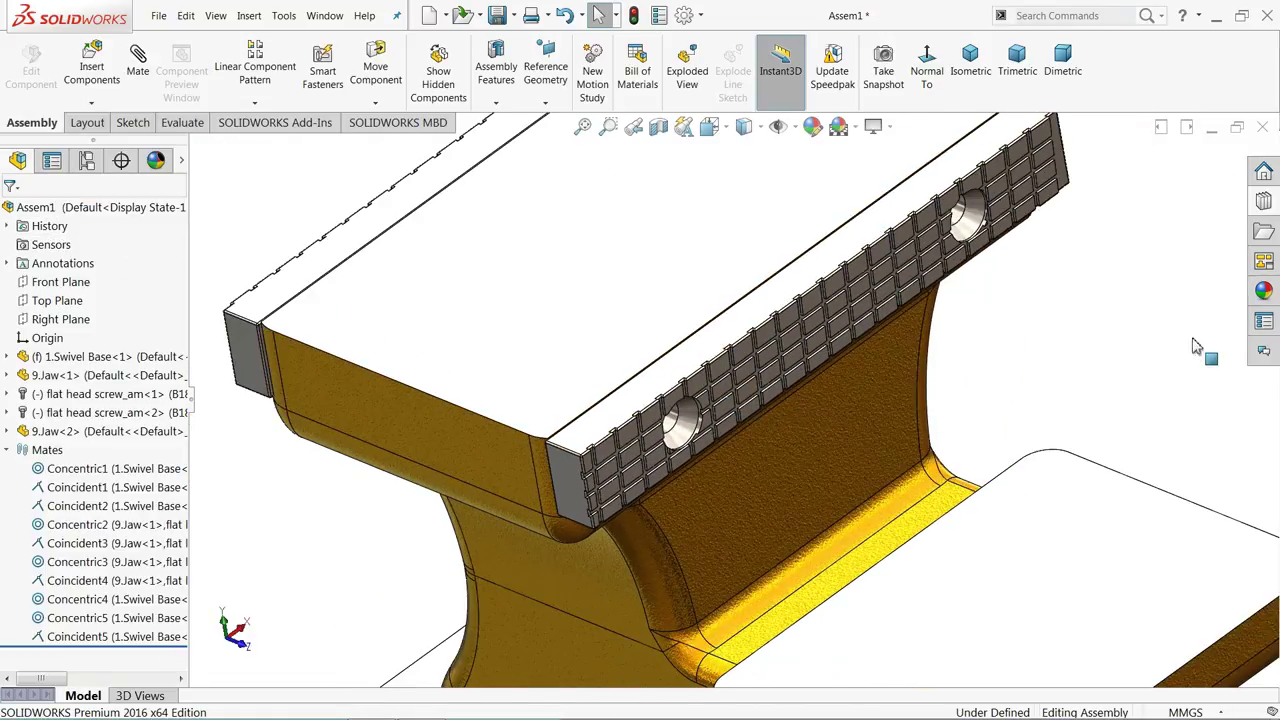
Drop a Toolbox countersunk flat head screw, M5 x 8 cross drive, into the second jaw plate's hole
click(1258, 207)
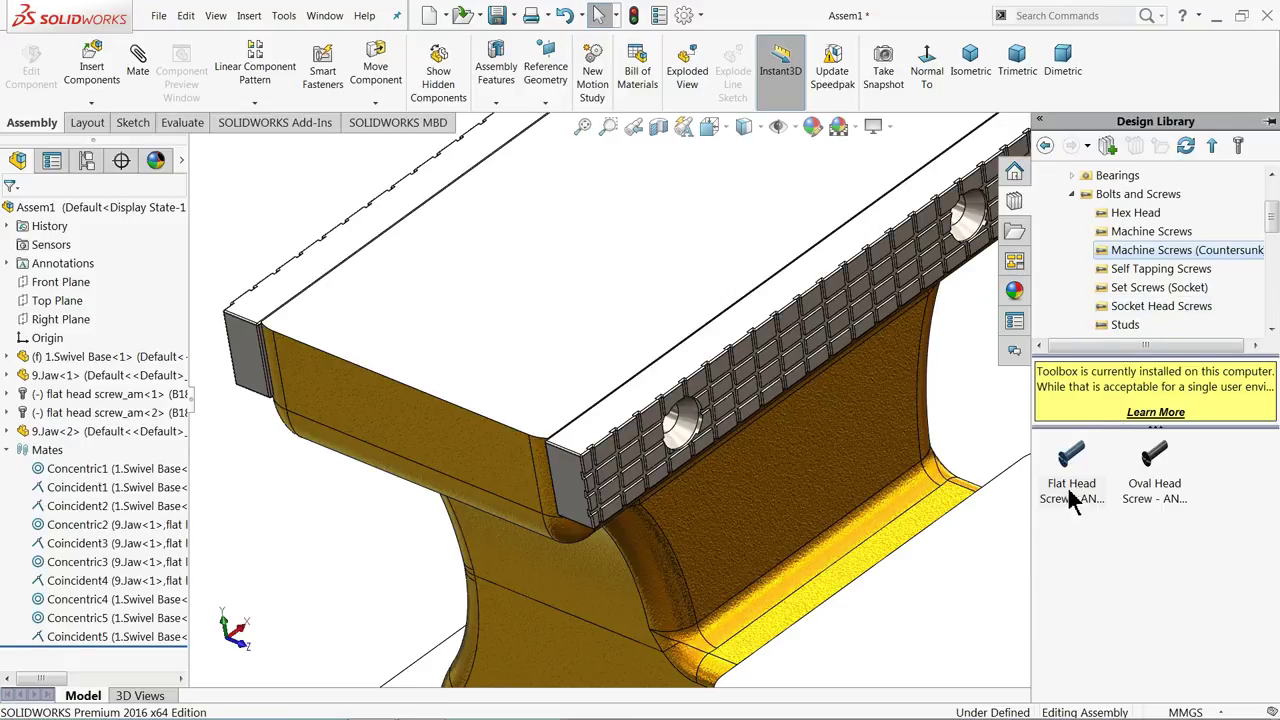
drag(1070, 478, 684, 428)
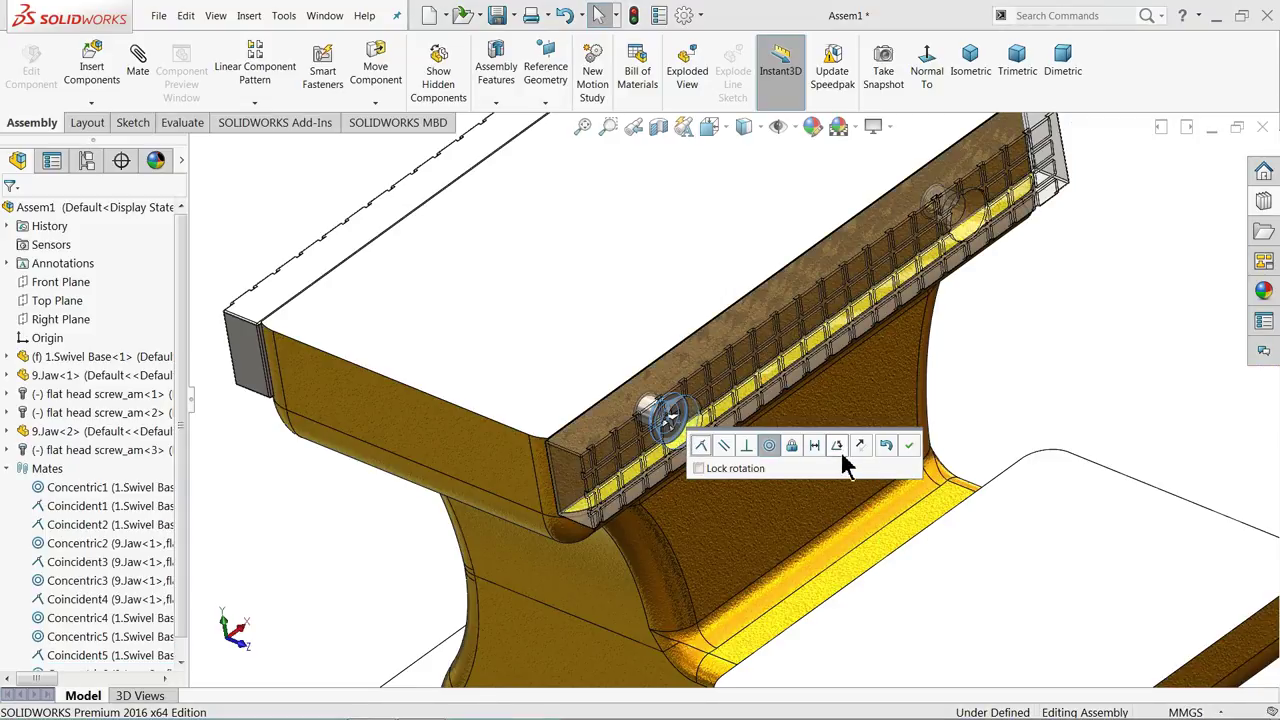
click(910, 446)
scroll(690, 445, down, 8)
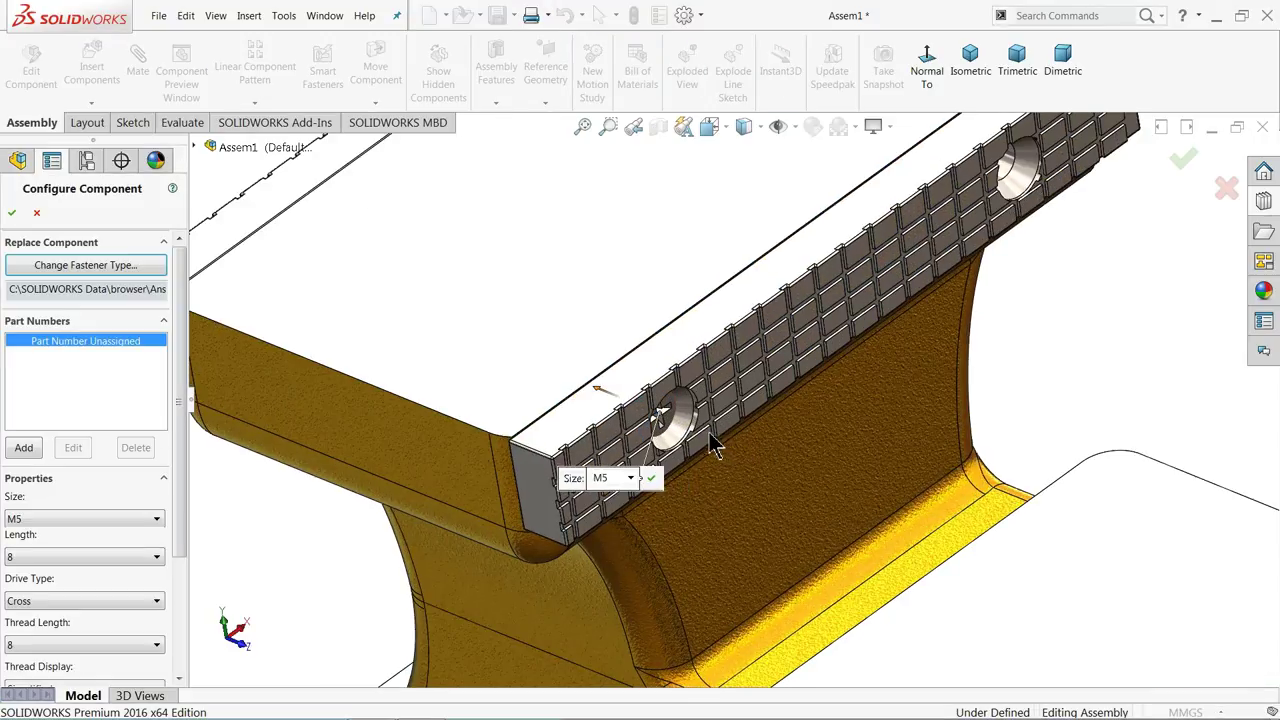
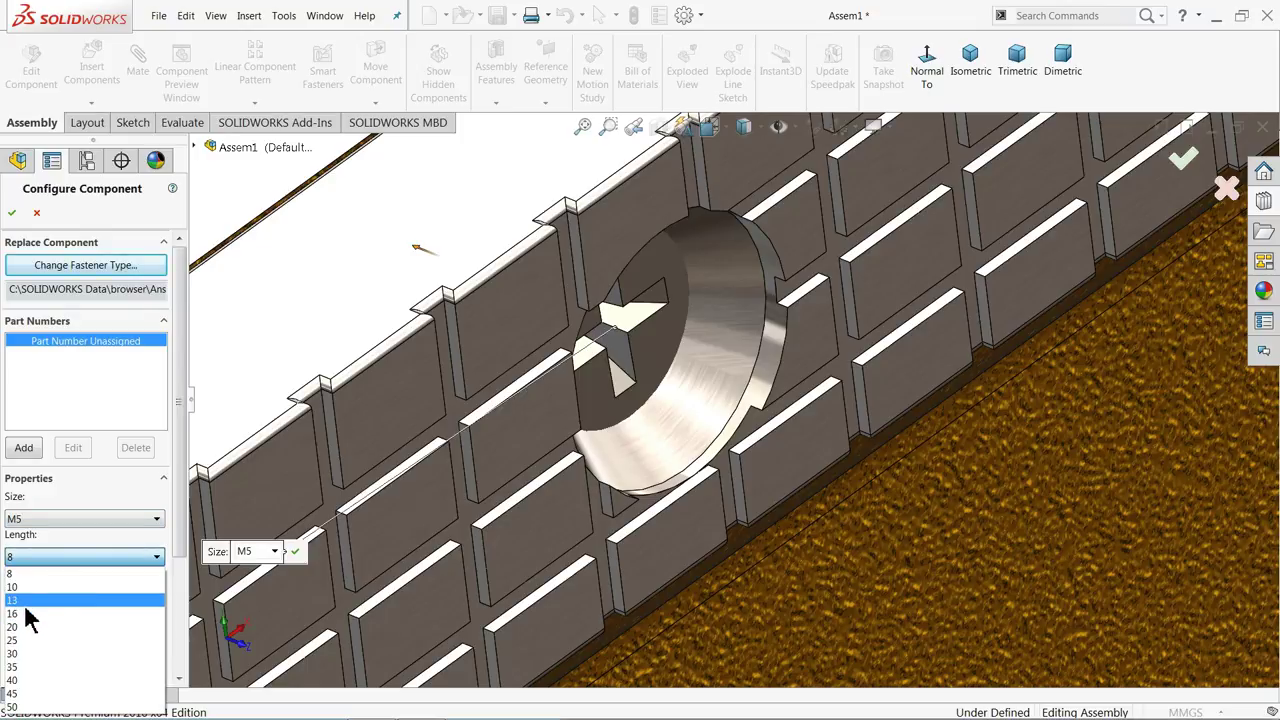
Configure the flat head screw with length 16 and Schematic thread display
click(28, 616)
scroll(178, 590, down, 3)
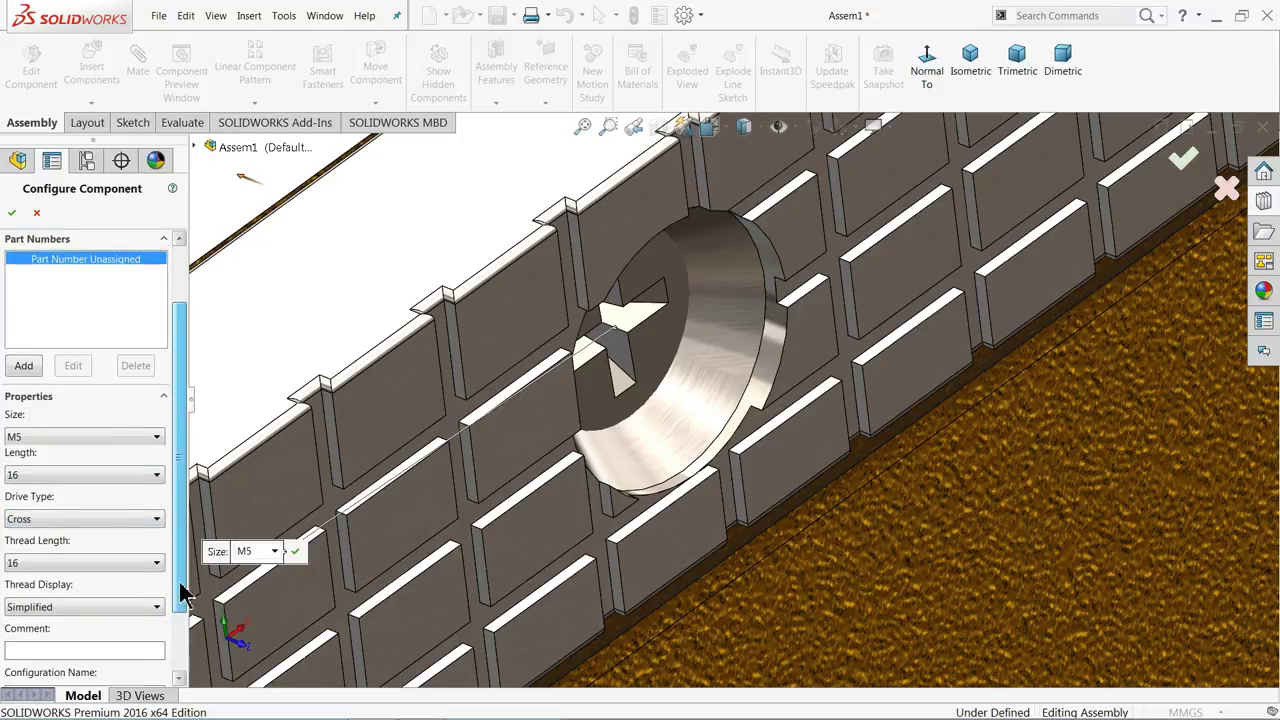
click(41, 603)
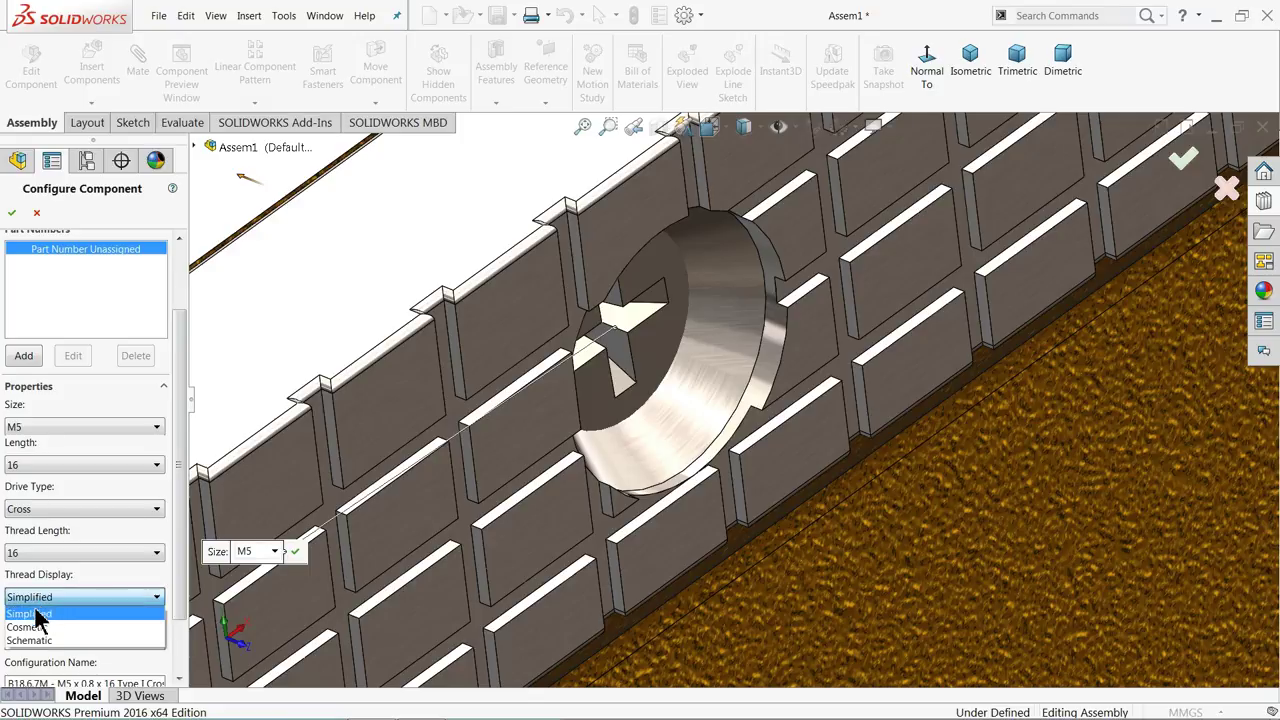
click(40, 641)
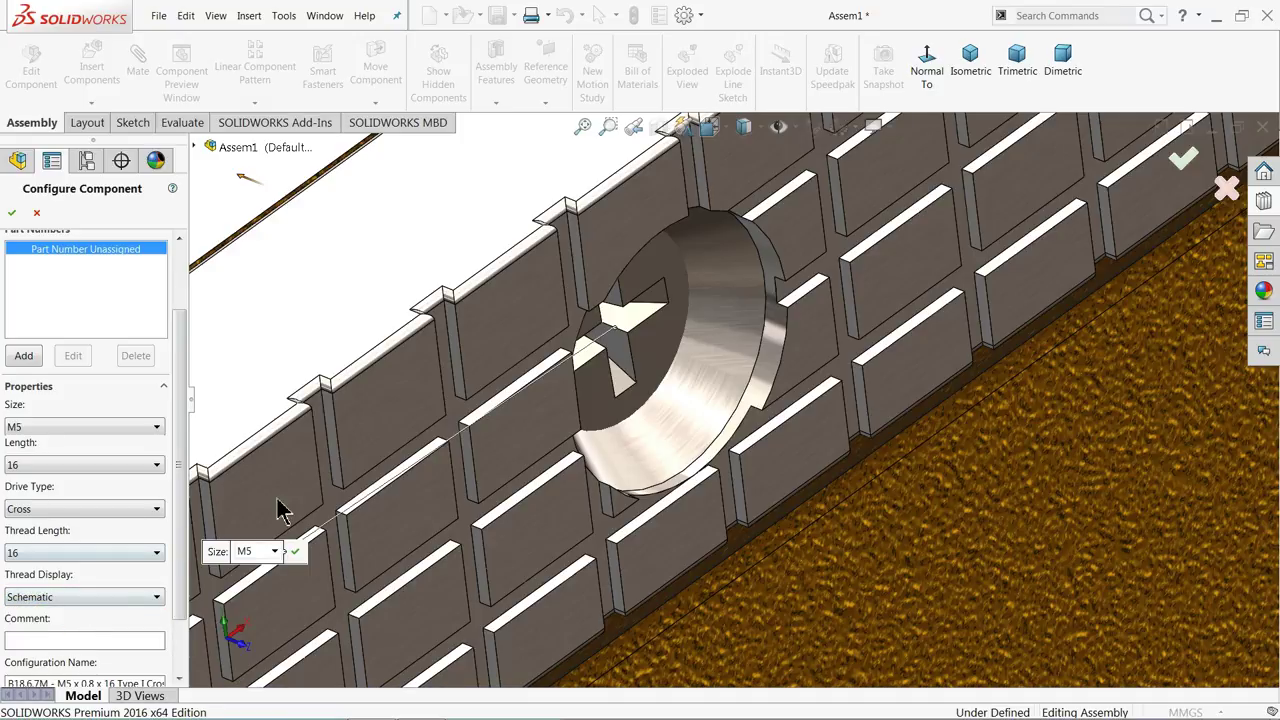
click(12, 214)
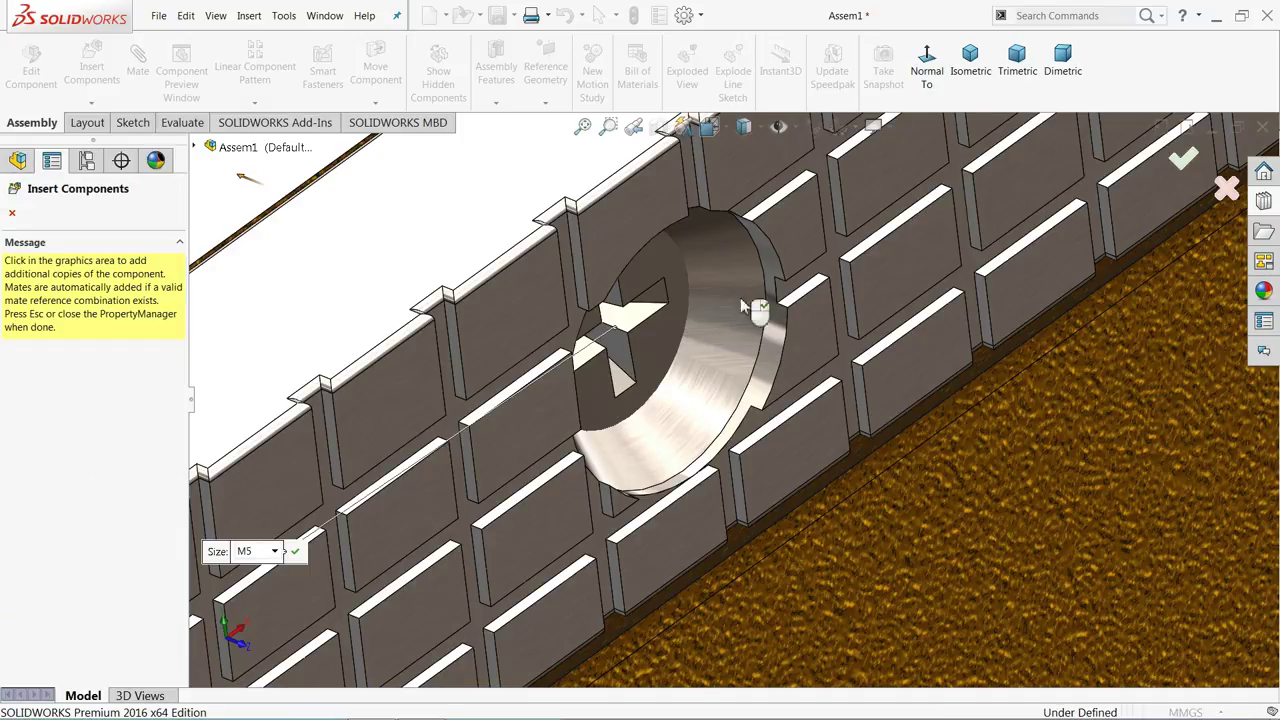
Place another screw copy into the vise assembly and finish inserting components
scroll(757, 540, up, 10)
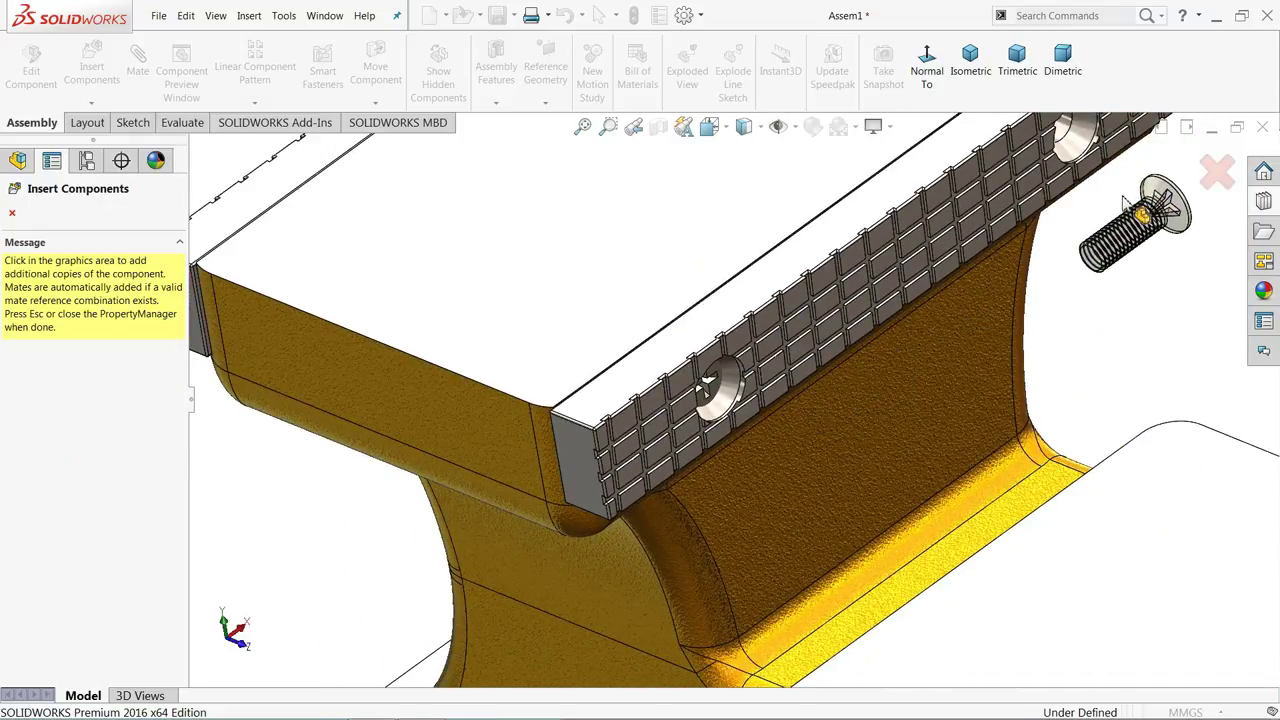
click(1158, 200)
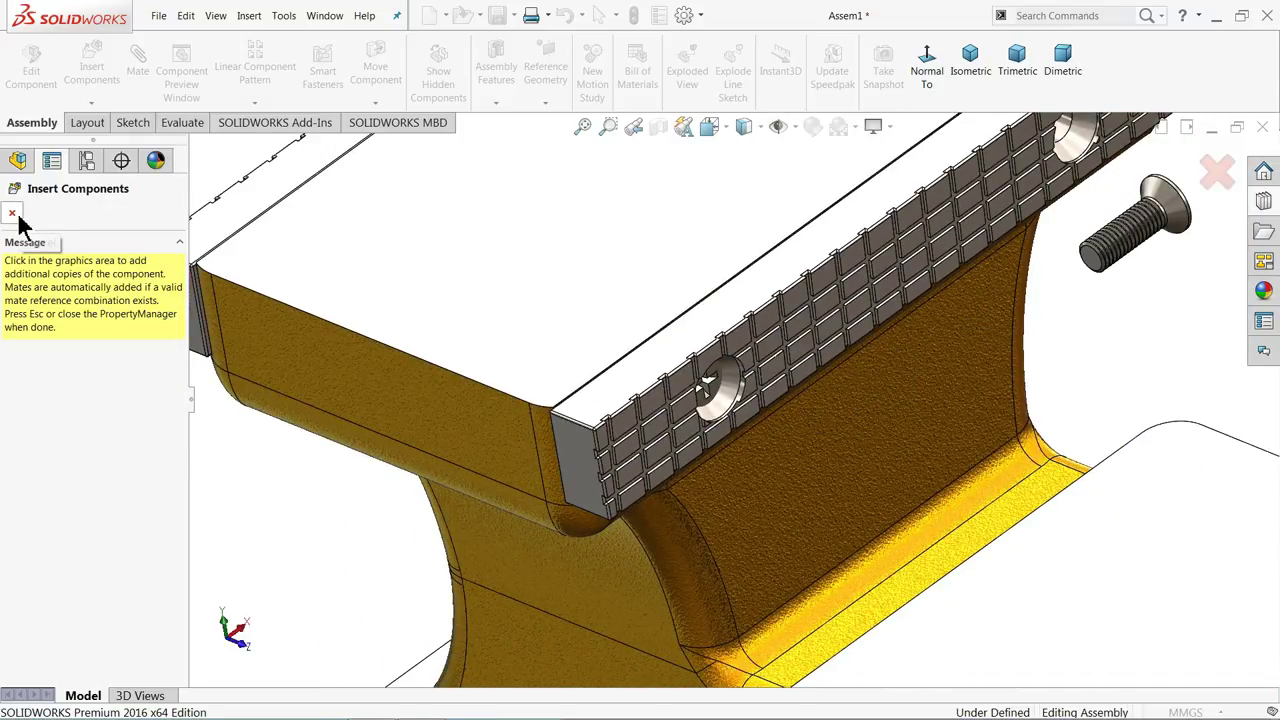
scroll(533, 367, up, 4)
middle_drag(533, 445, 414, 346)
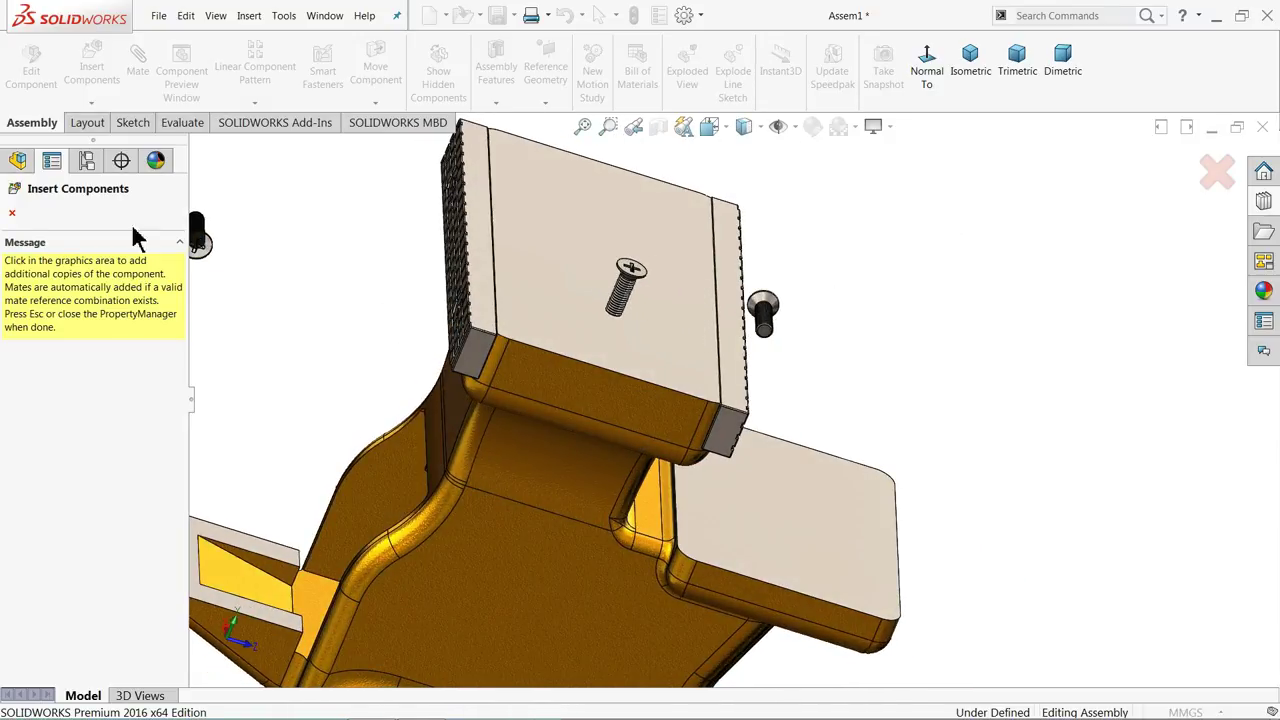
click(12, 213)
middle_drag(837, 394, 754, 362)
scroll(510, 350, down, 10)
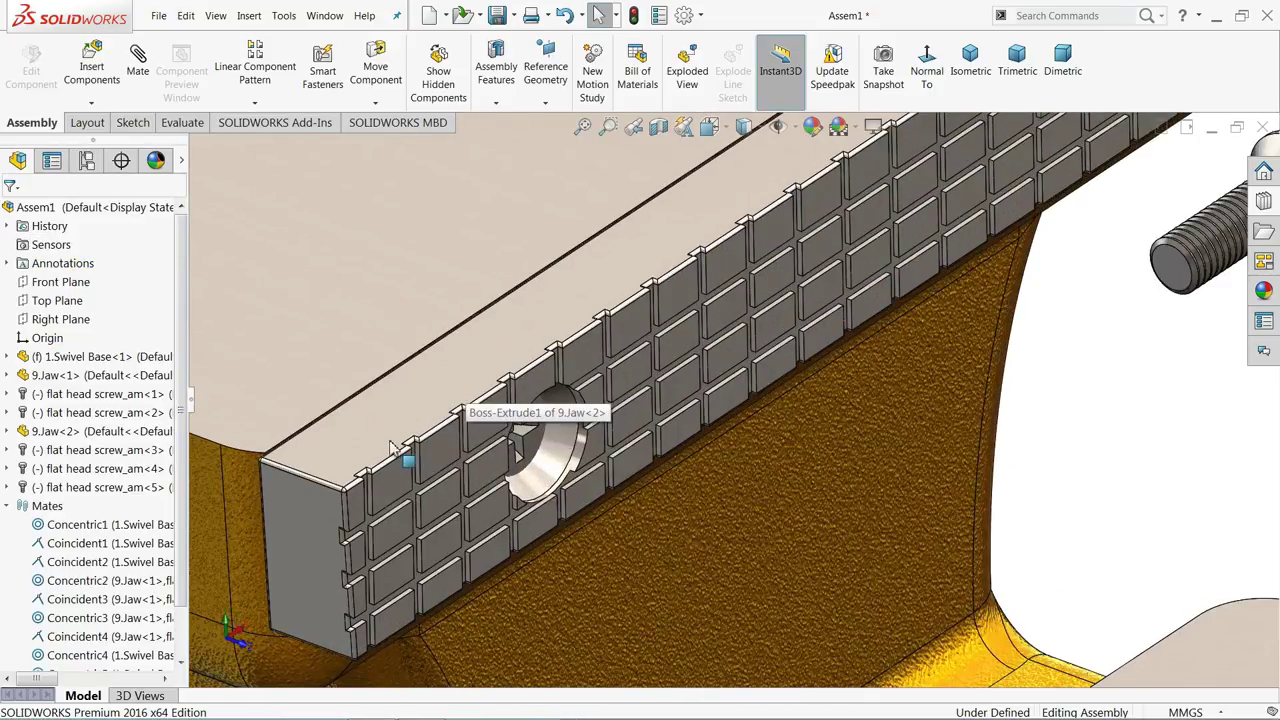
Mate the first screw's head face coincident with the jaw face
click(138, 70)
scroll(585, 477, down, 3)
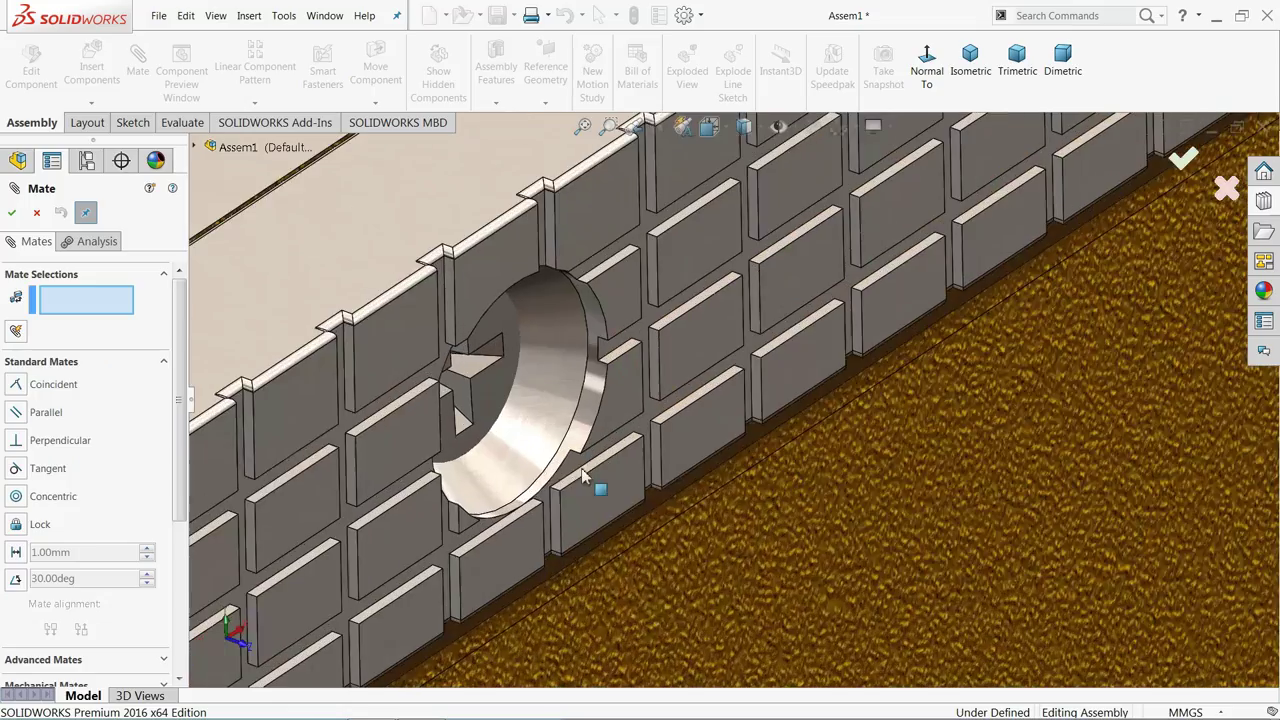
scroll(463, 487, down, 2)
click(435, 470)
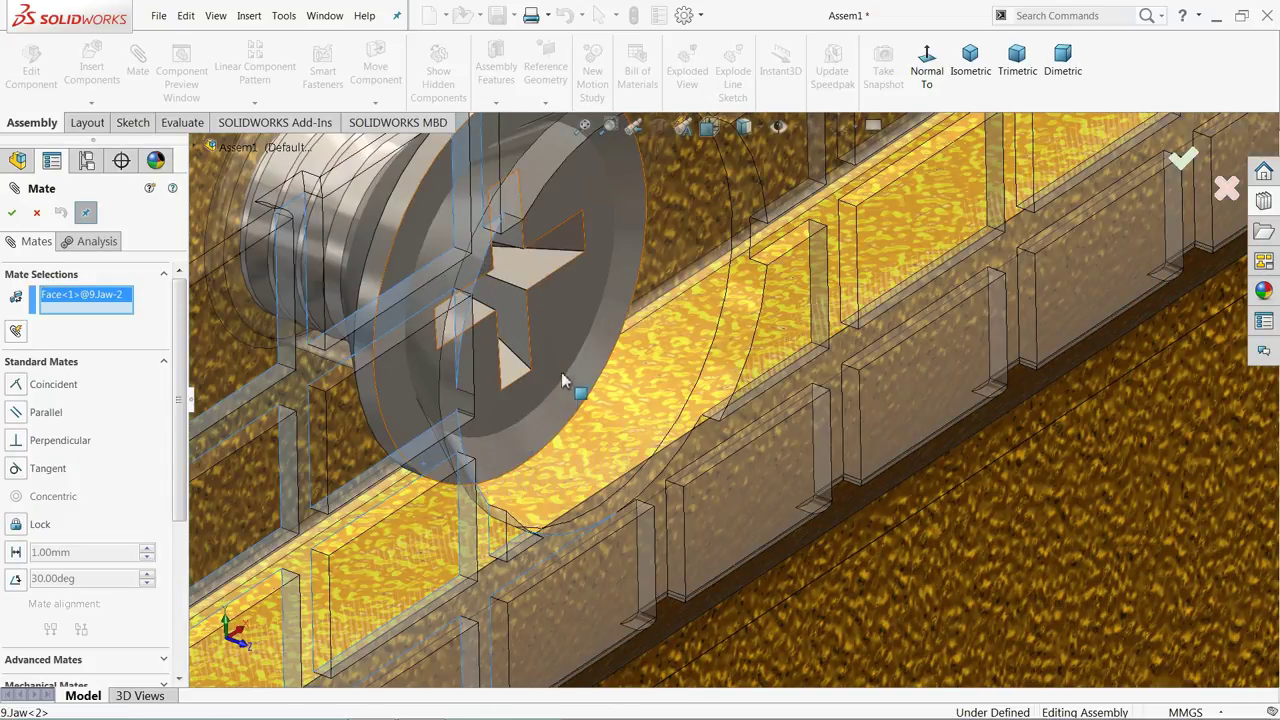
click(566, 345)
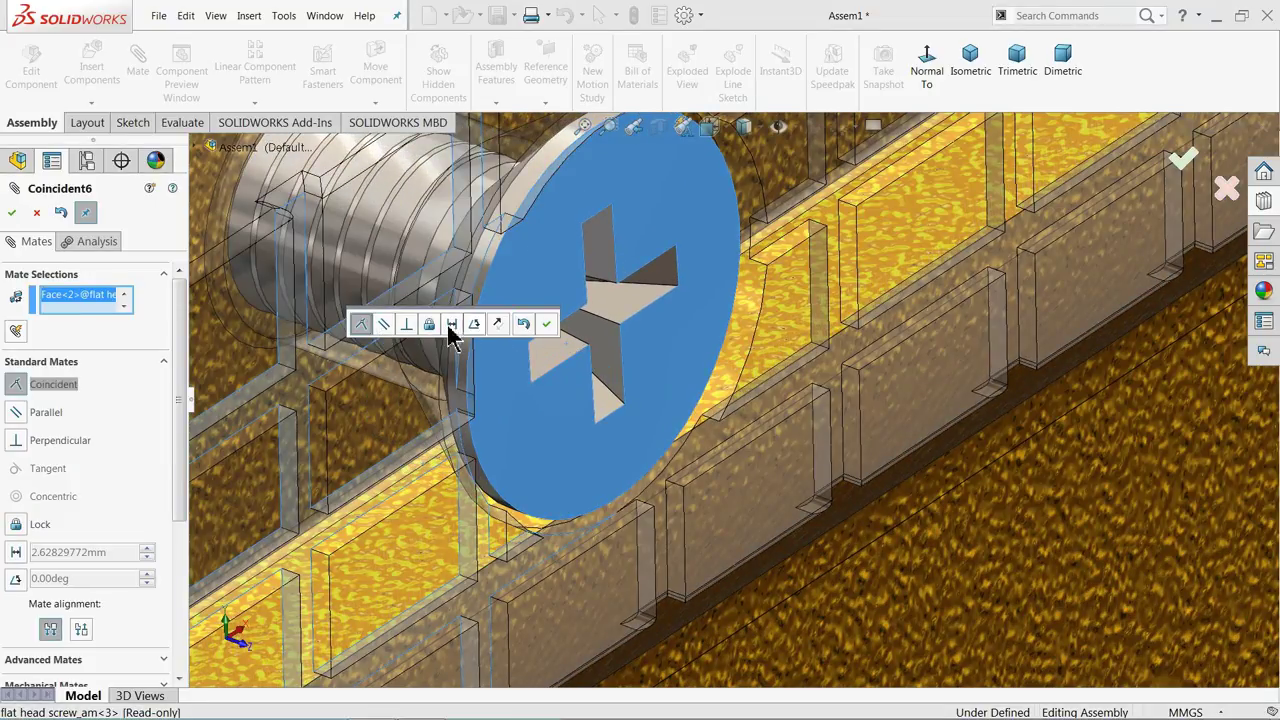
click(546, 324)
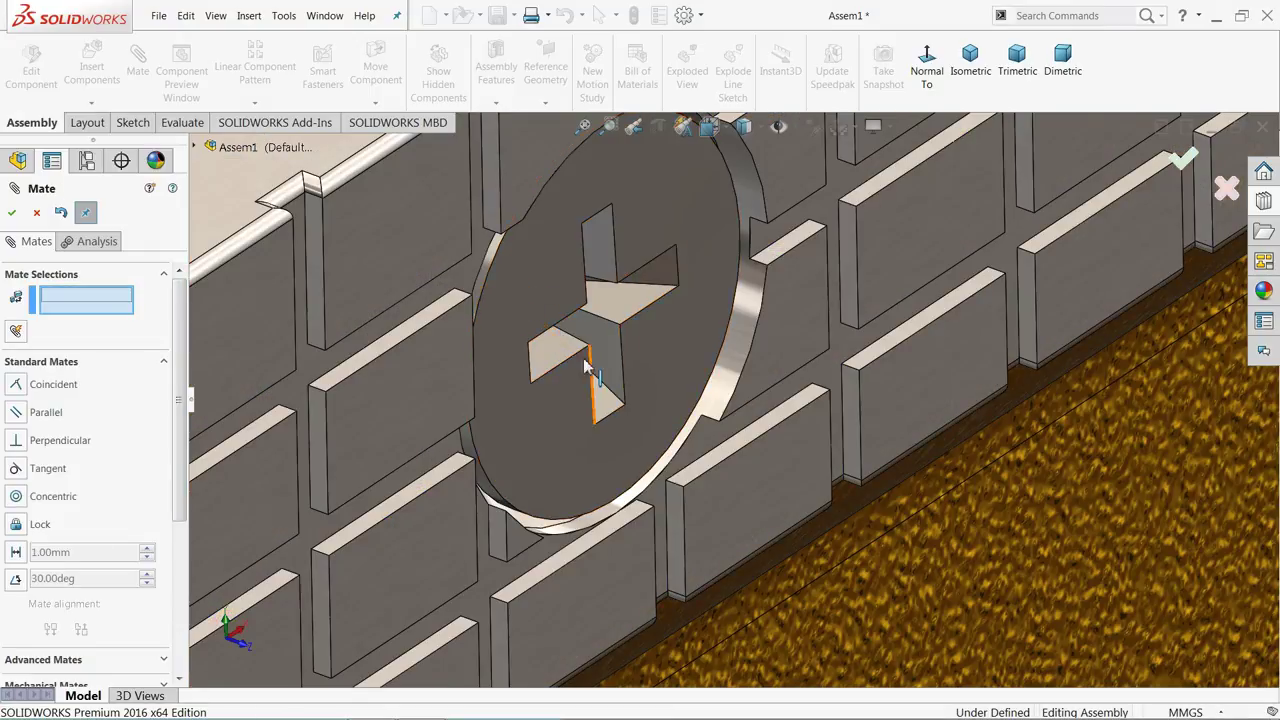
Make the second screw concentric with the jaw's countersunk hole, flipping its alignment
scroll(606, 363, up, 6)
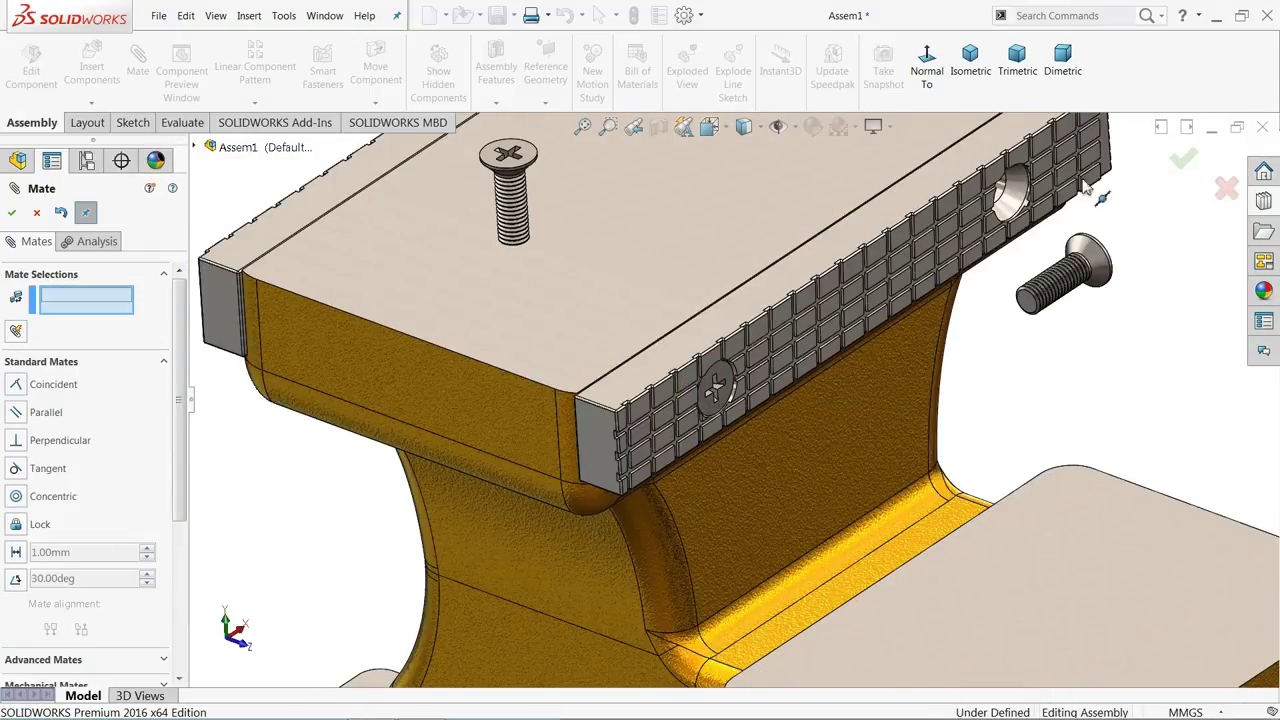
scroll(853, 275, down, 5)
scroll(853, 275, down, 2)
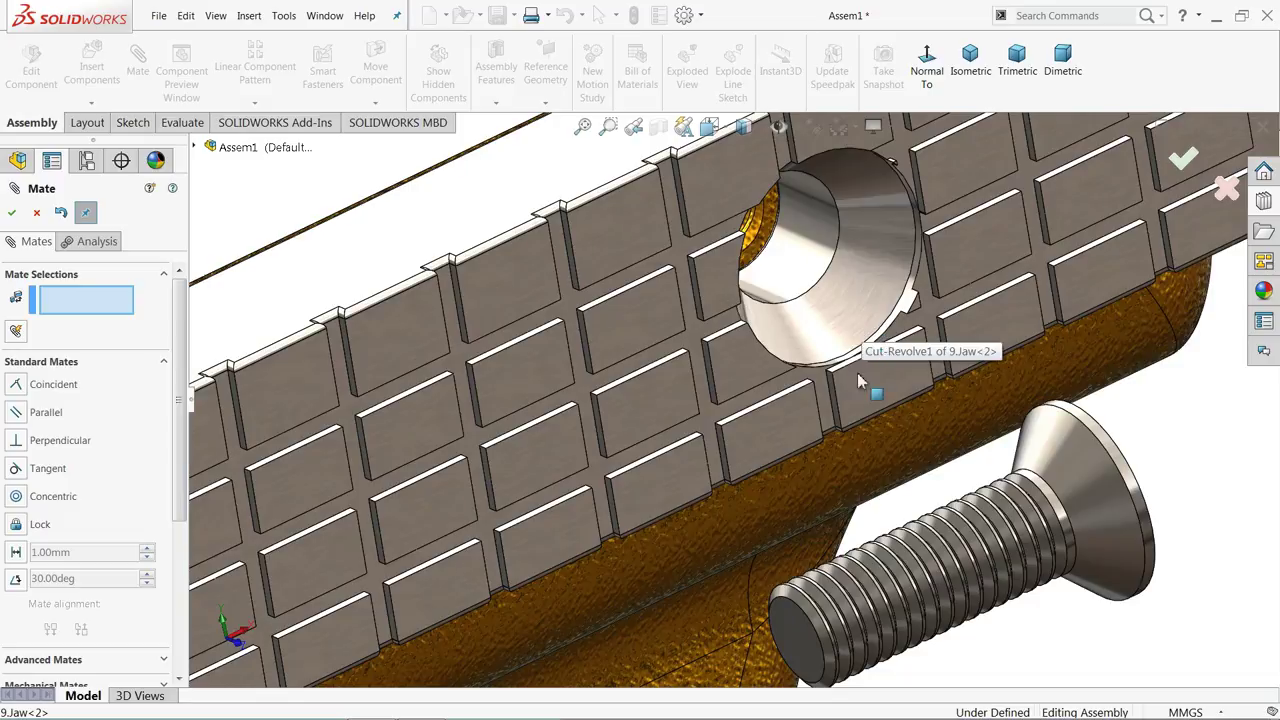
click(1060, 510)
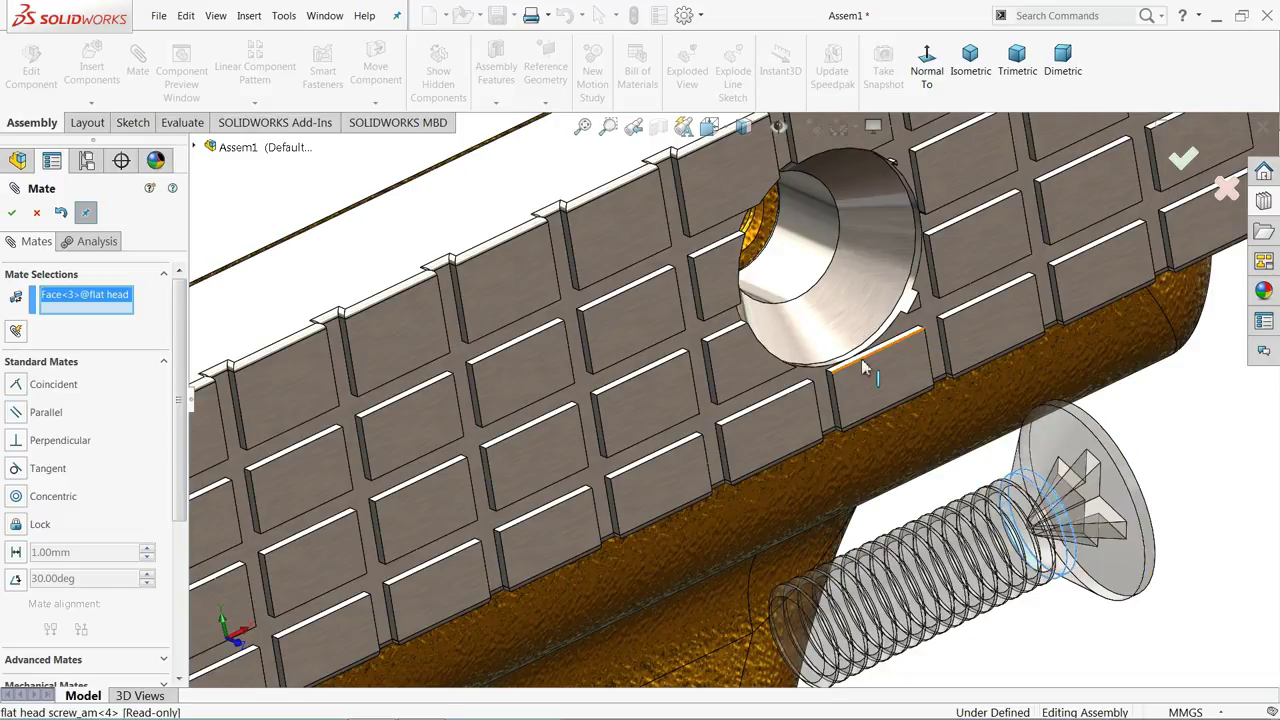
click(797, 255)
click(975, 226)
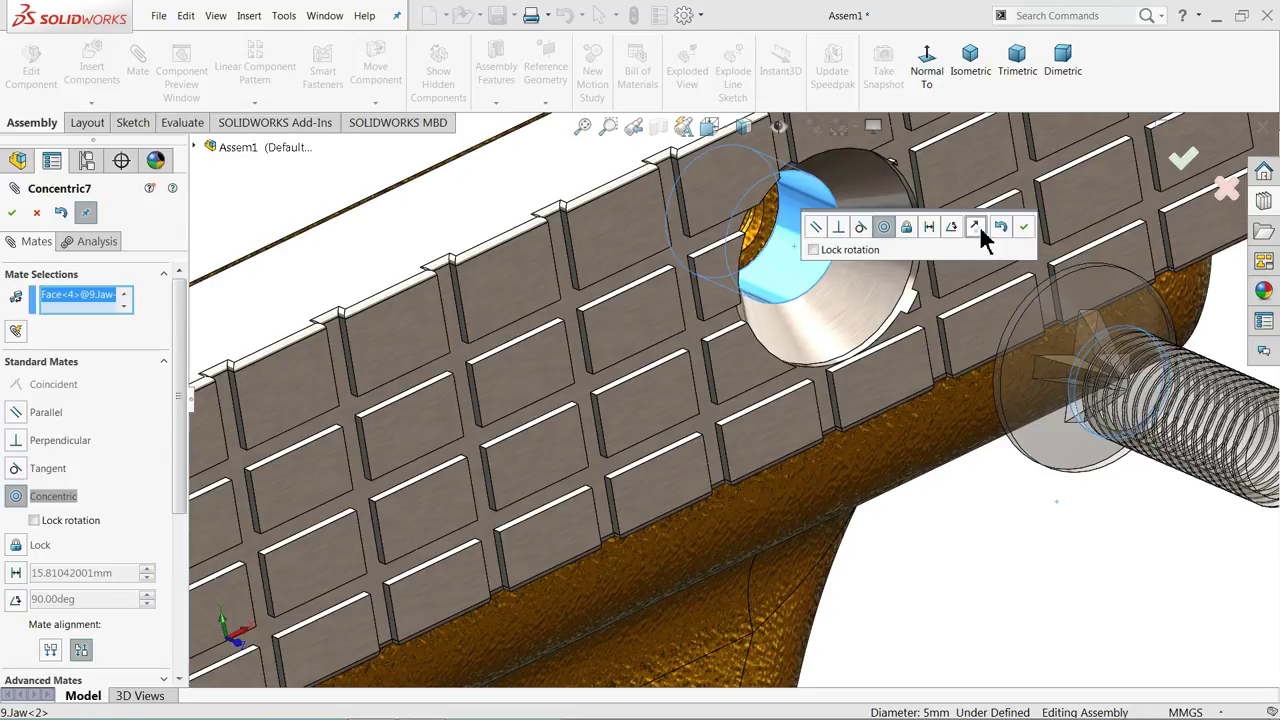
click(981, 228)
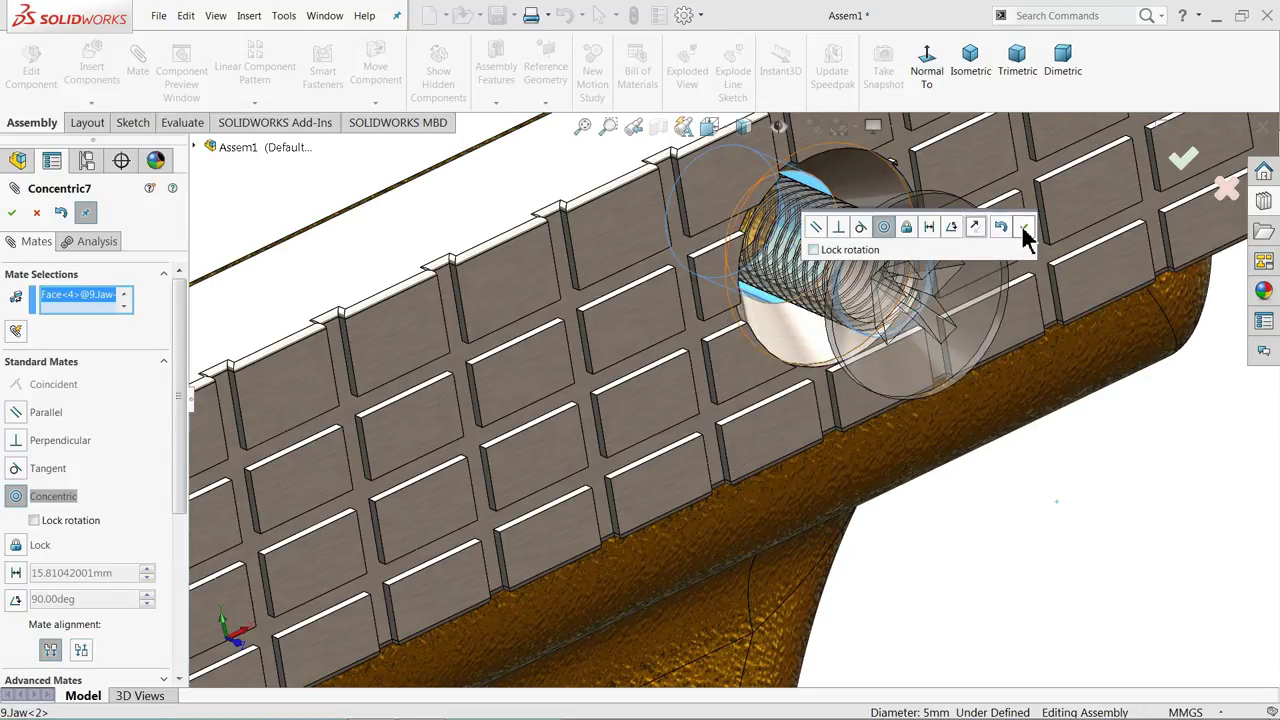
click(1023, 230)
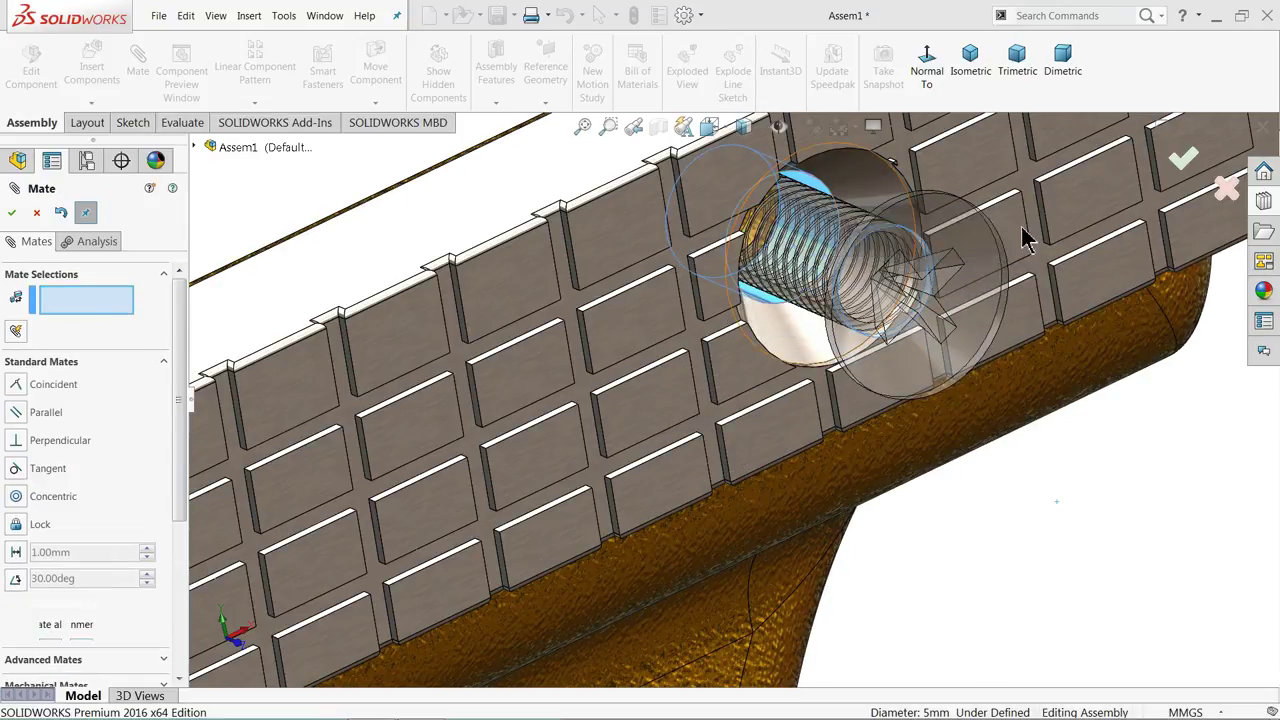
Seat the screw head flush with the jaw face using a coincident mate
click(690, 325)
click(862, 305)
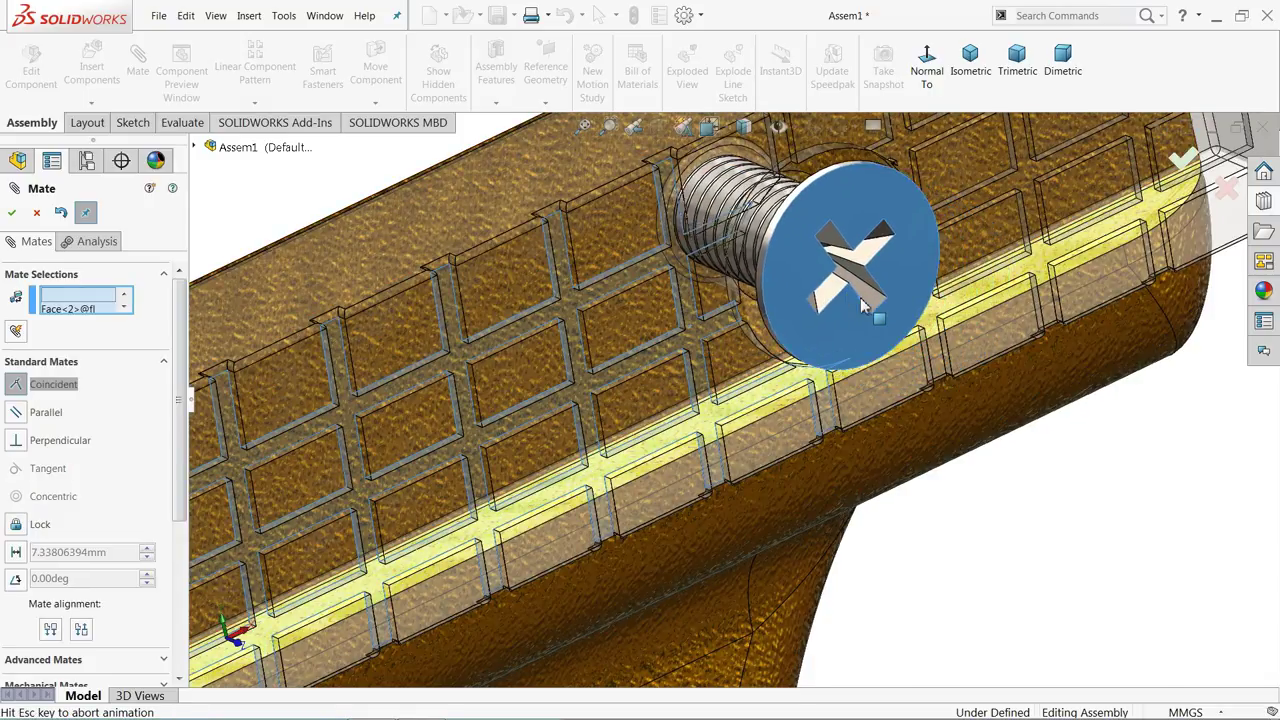
click(1066, 258)
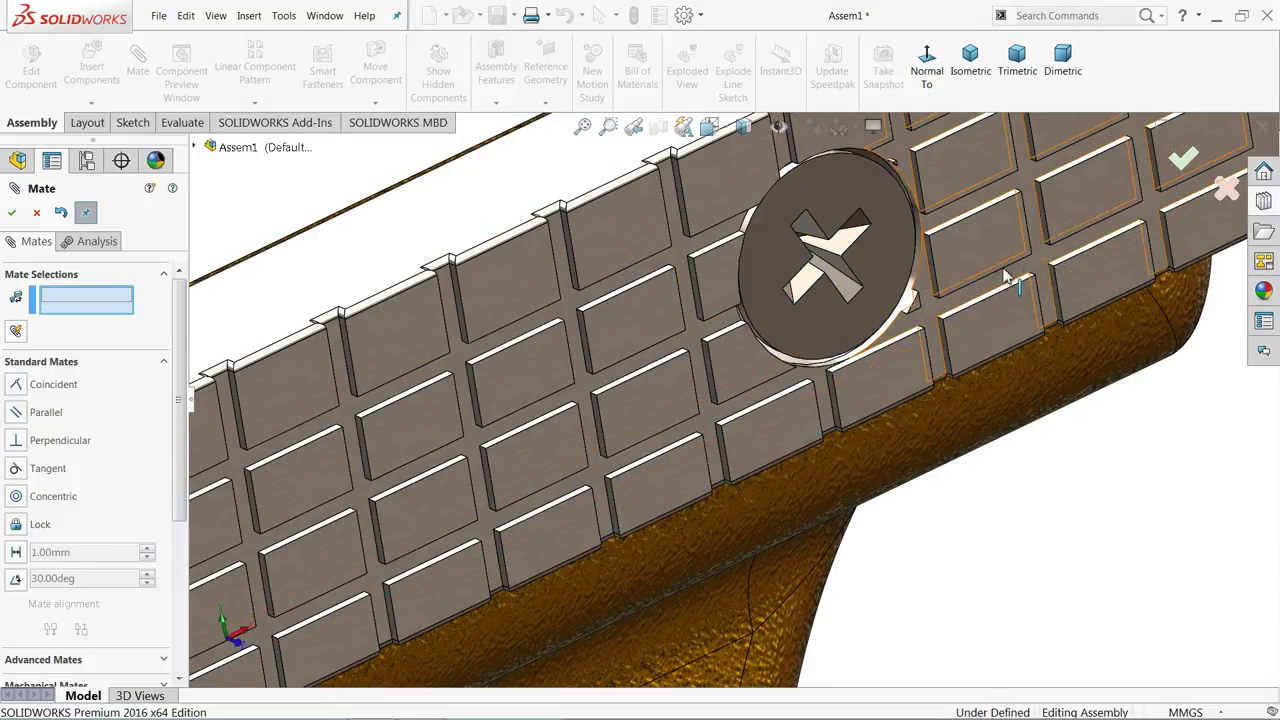
scroll(726, 328, up, 6)
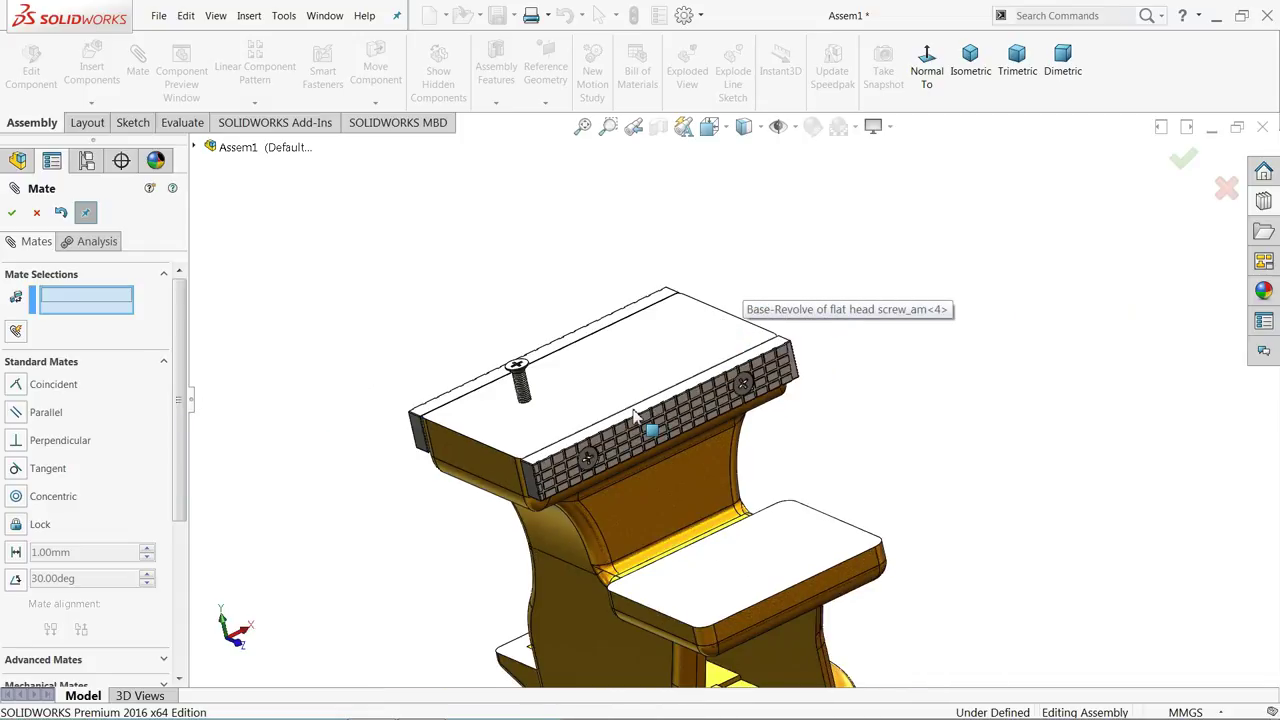
middle_drag(636, 416, 580, 400)
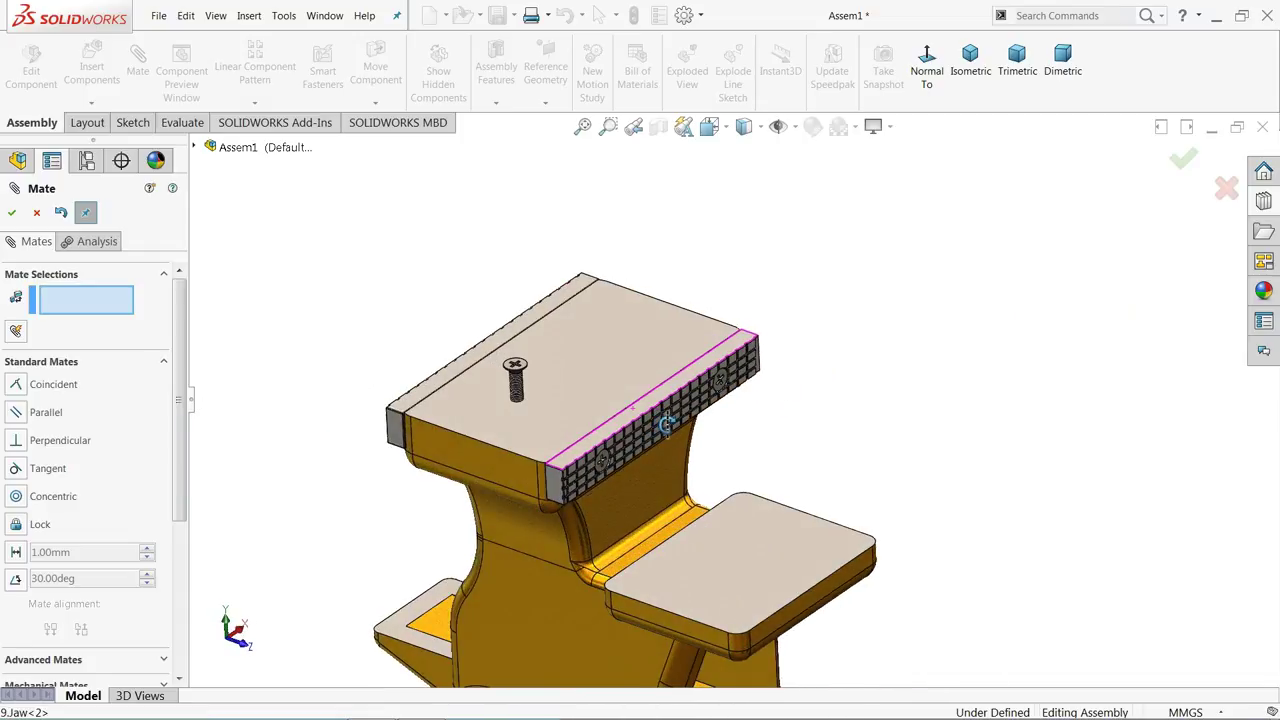
click(37, 214)
scroll(551, 420, up, 5)
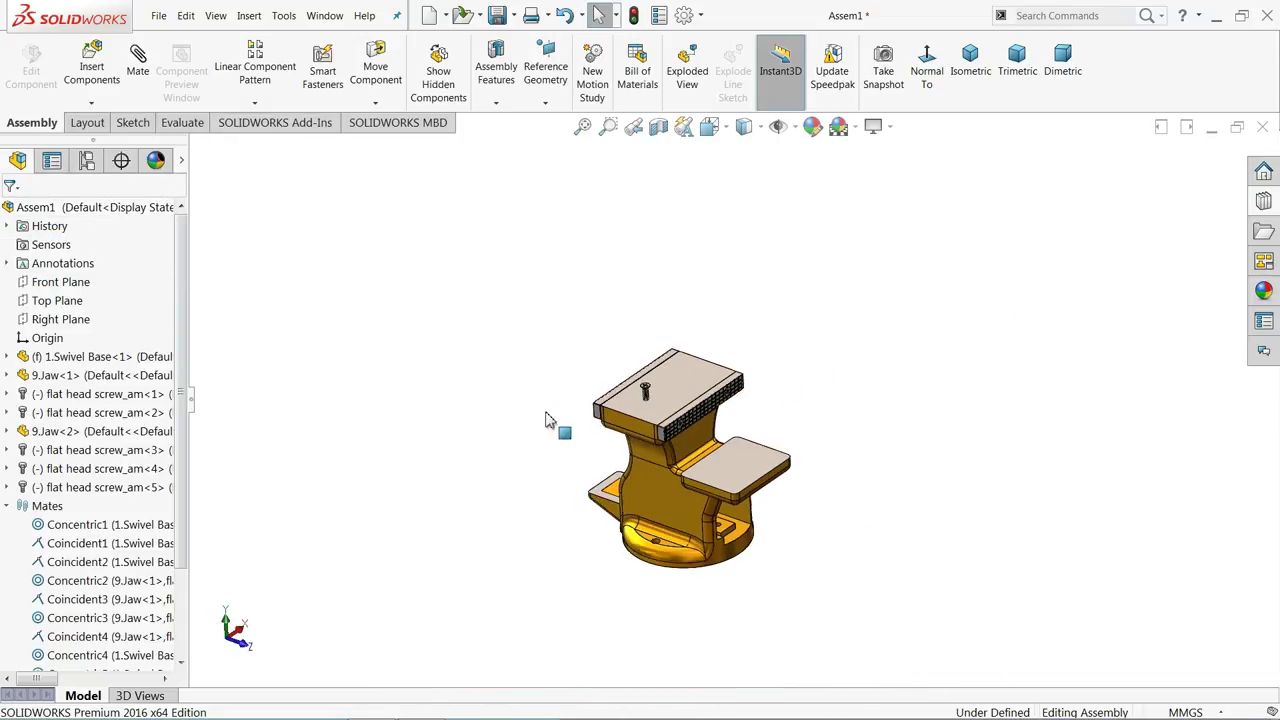
scroll(643, 508, down, 5)
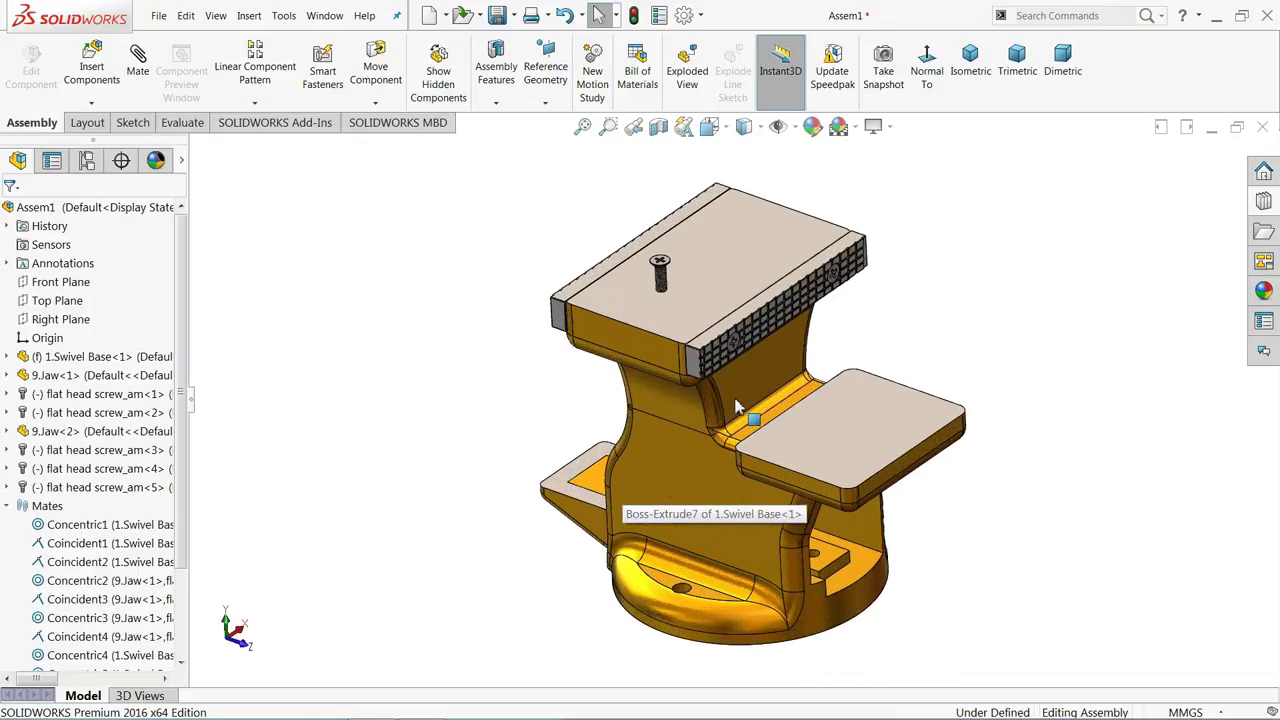
Insert the 11.Pipe Jaw2 part, dropping it to the left of the vise
click(8, 506)
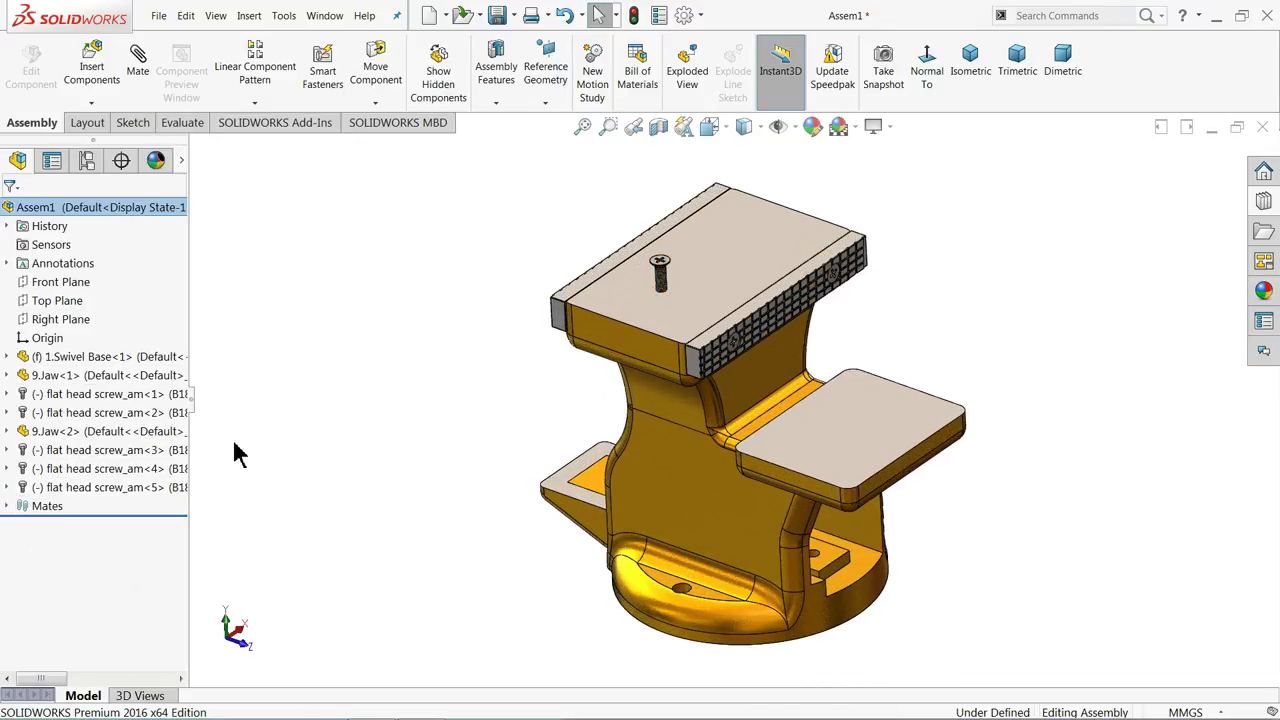
click(92, 72)
click(90, 543)
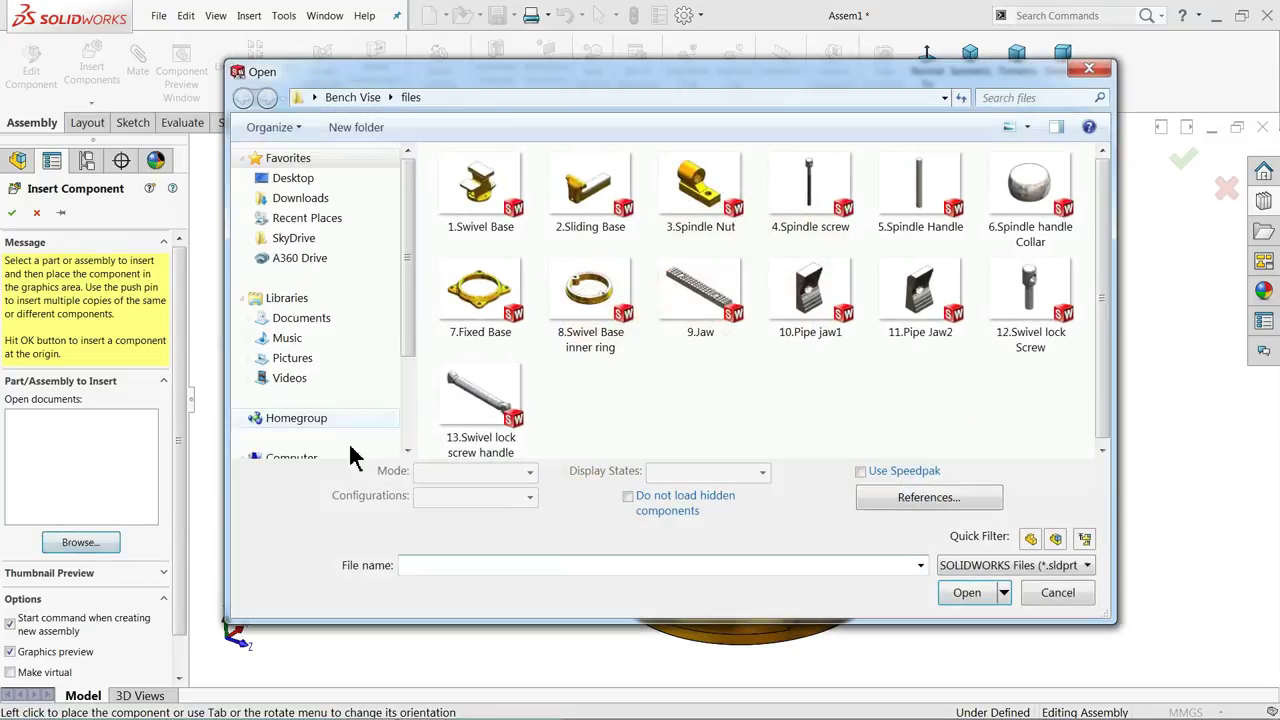
click(918, 330)
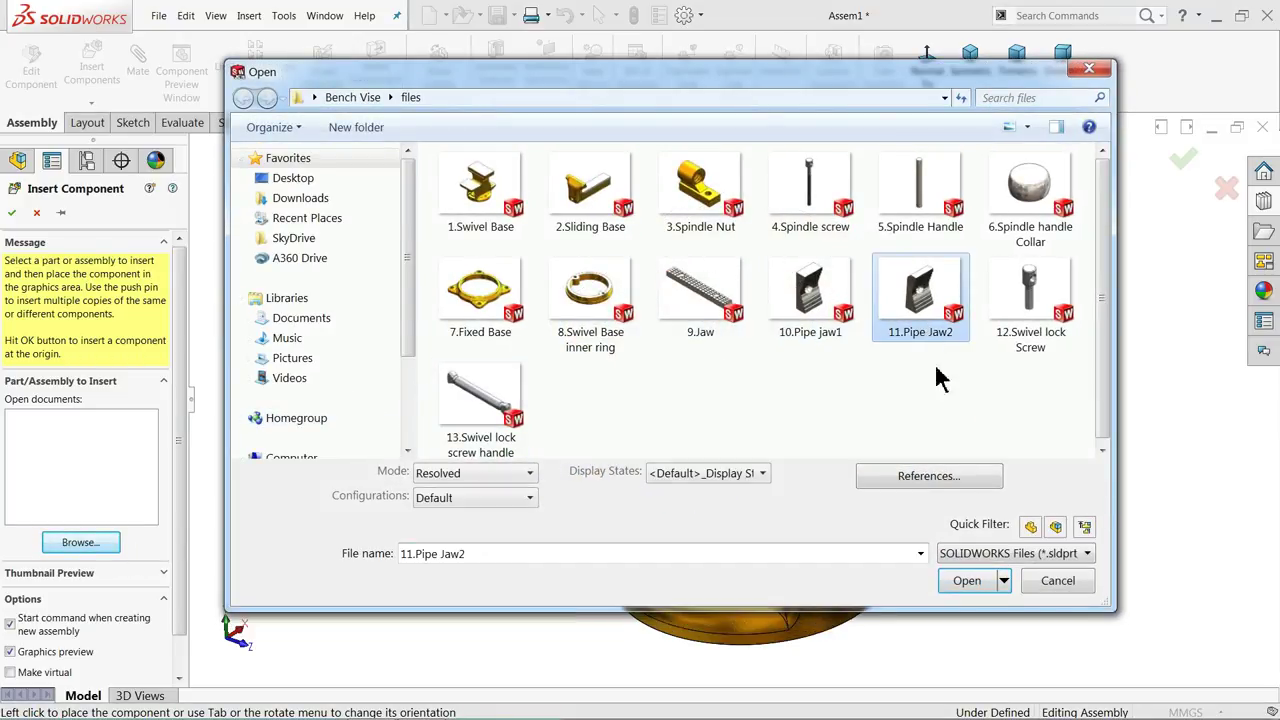
click(966, 592)
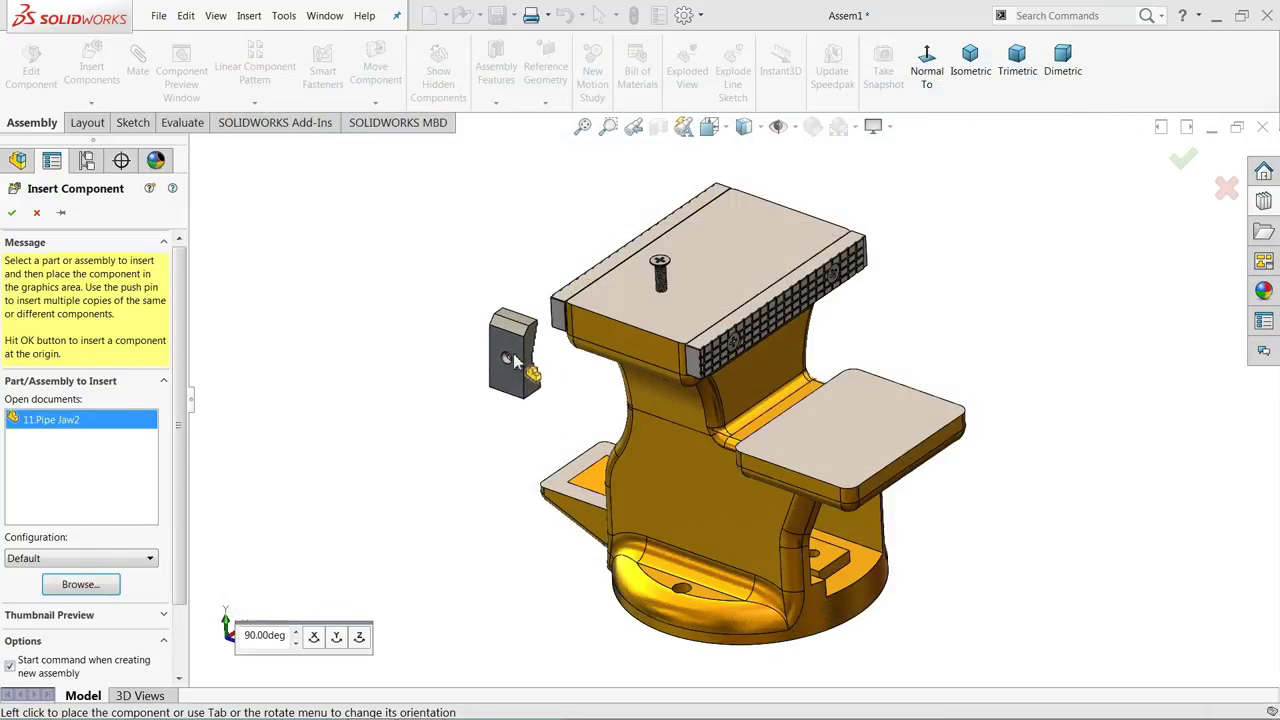
click(510, 315)
Drag the pipe jaw next to the swivel base
middle_drag(590, 348, 690, 415)
scroll(700, 422, down, 5)
scroll(700, 422, down, 3)
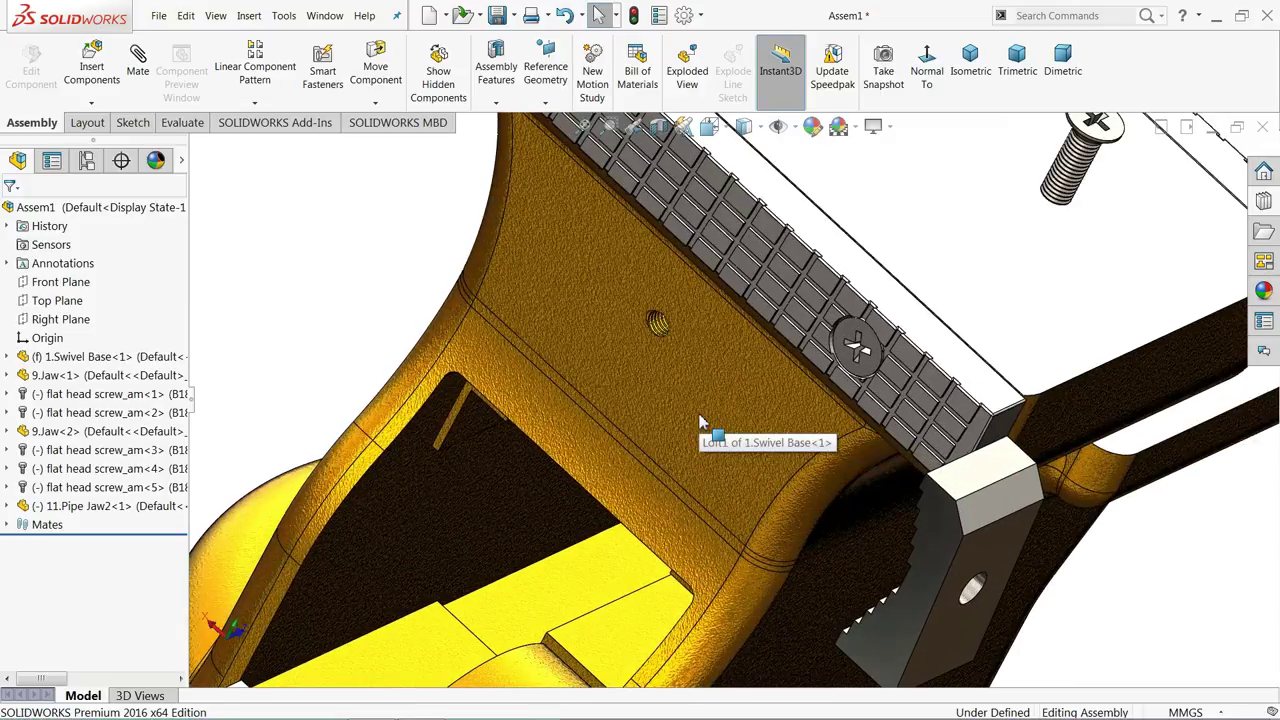
drag(999, 588, 595, 345)
scroll(595, 345, down, 2)
Turn the pipe jaw with Rotate Component so it lies flat
click(375, 104)
click(390, 140)
drag(504, 273, 657, 409)
middle_drag(657, 409, 737, 277)
scroll(602, 367, up, 3)
scroll(543, 306, down, 2)
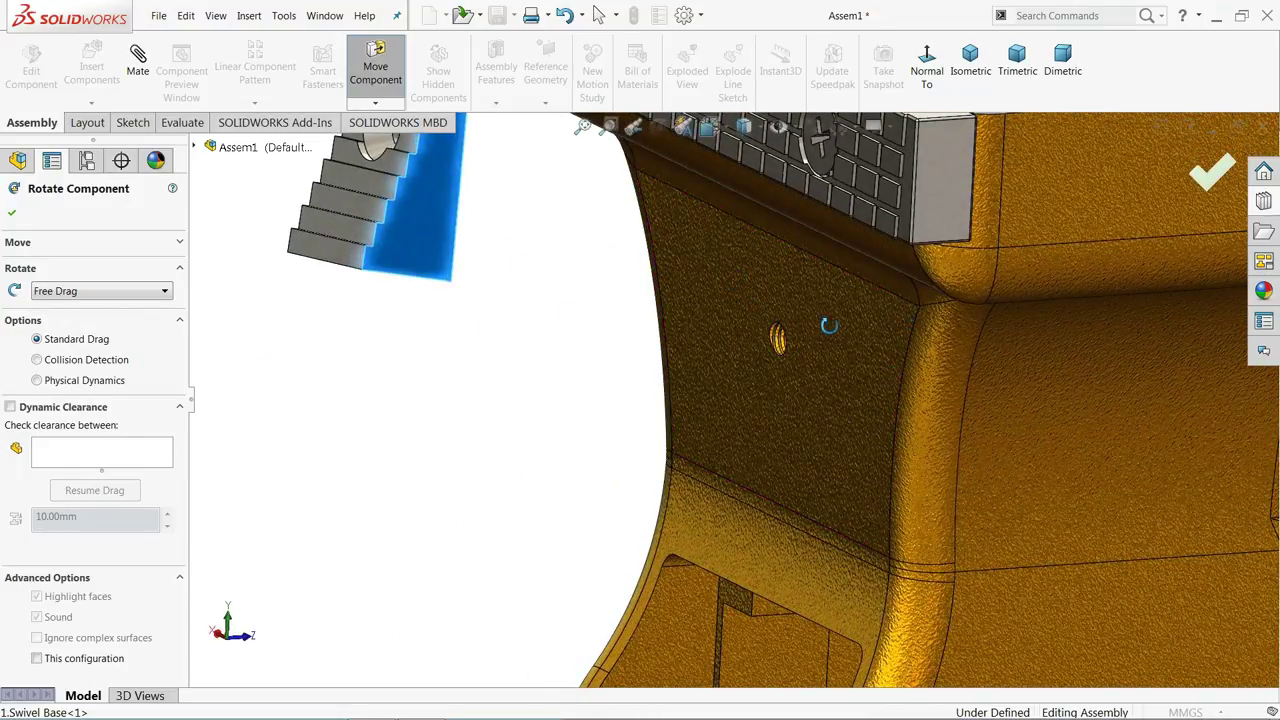
scroll(829, 325, up, 3)
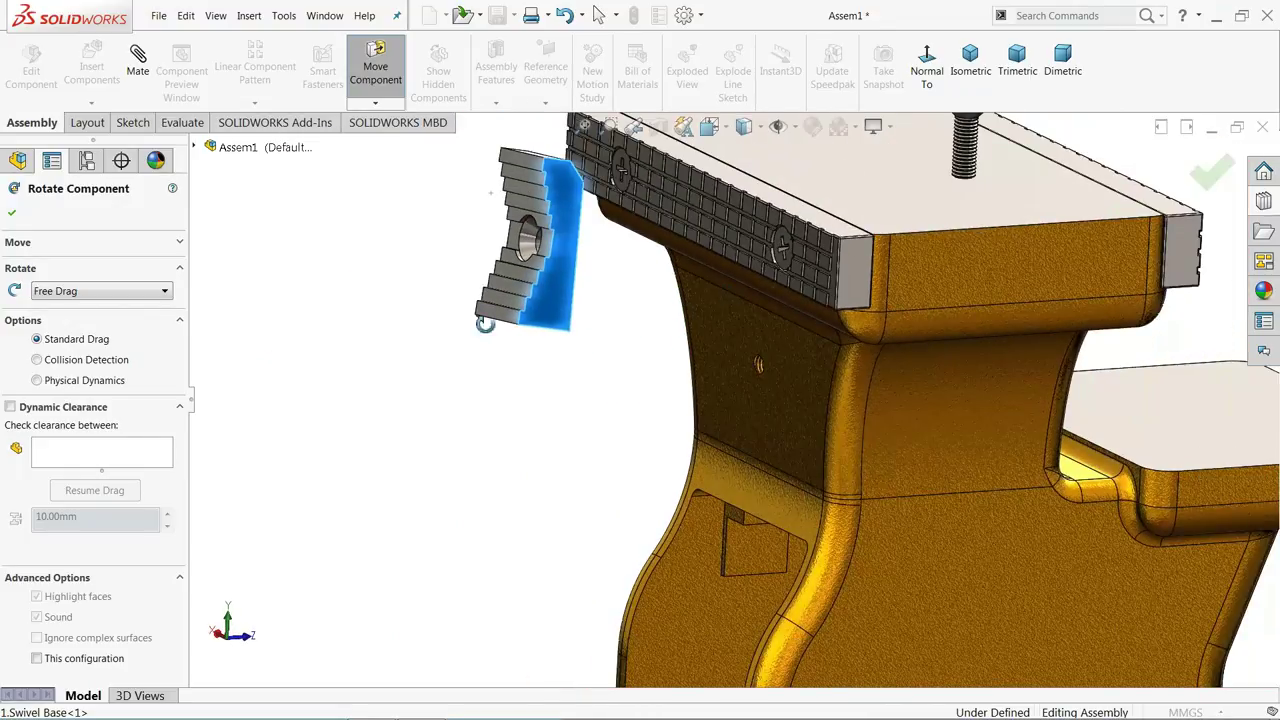
Clear the preselected face and mate the jaw's hole concentric with the base's threaded hole
click(143, 80)
scroll(500, 290, down, 3)
right_click(92, 310)
click(212, 306)
scroll(640, 240, down, 5)
drag(686, 271, 468, 219)
click(468, 219)
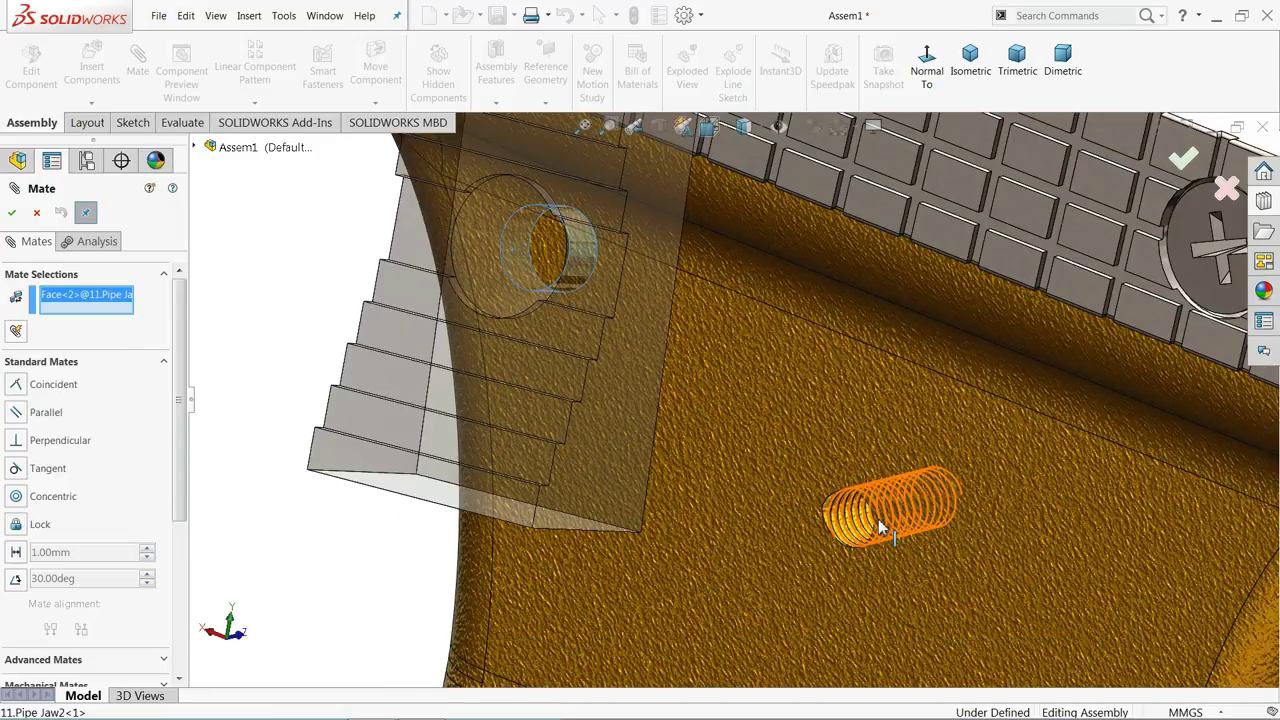
scroll(878, 519, down, 6)
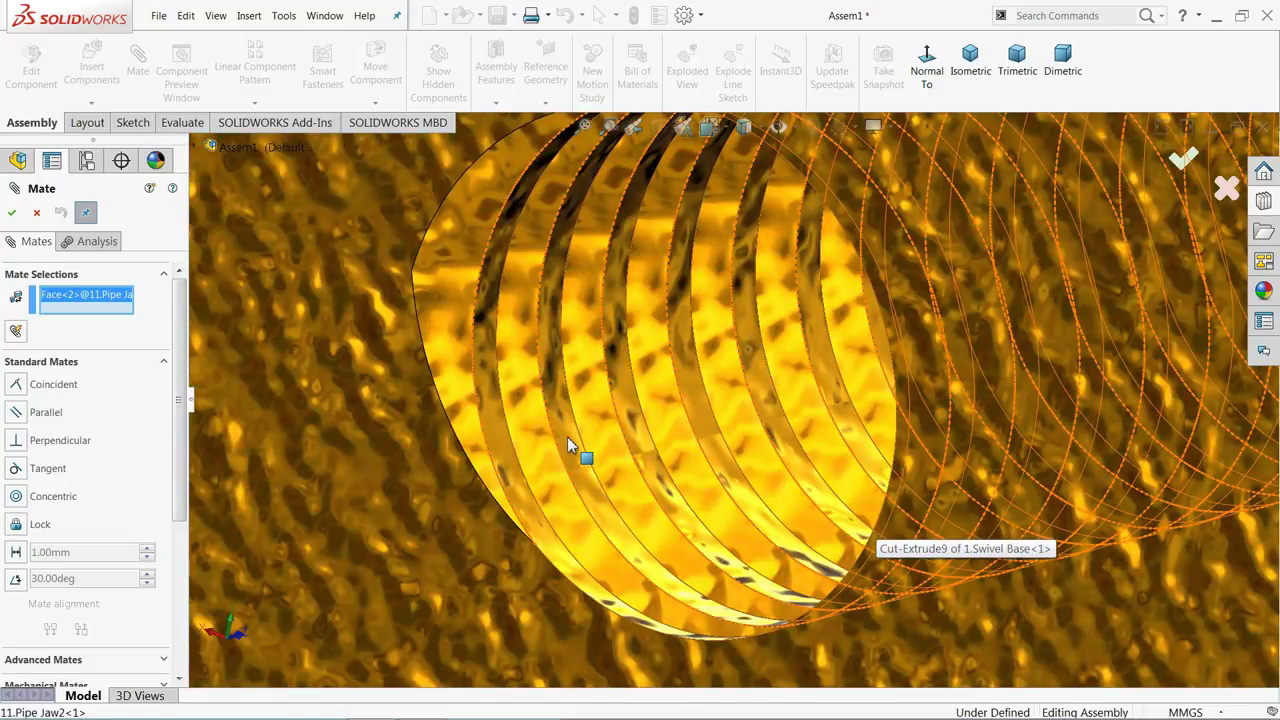
click(578, 450)
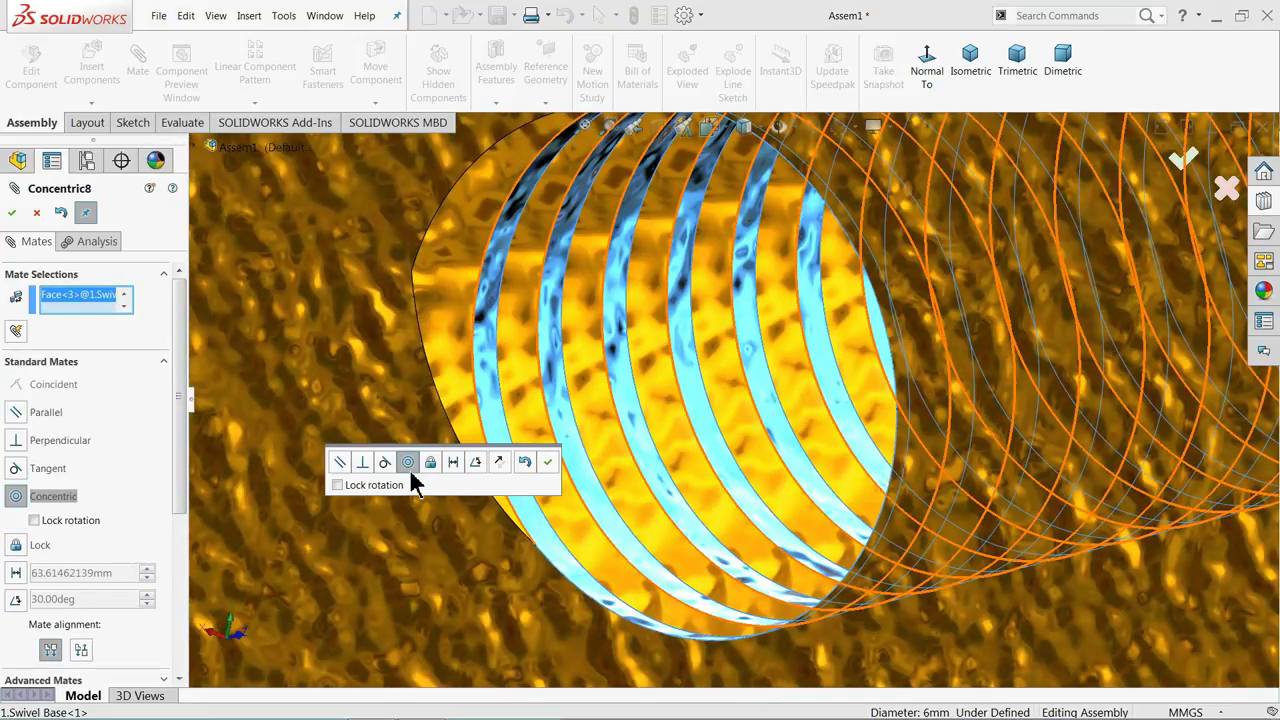
scroll(591, 447, up, 8)
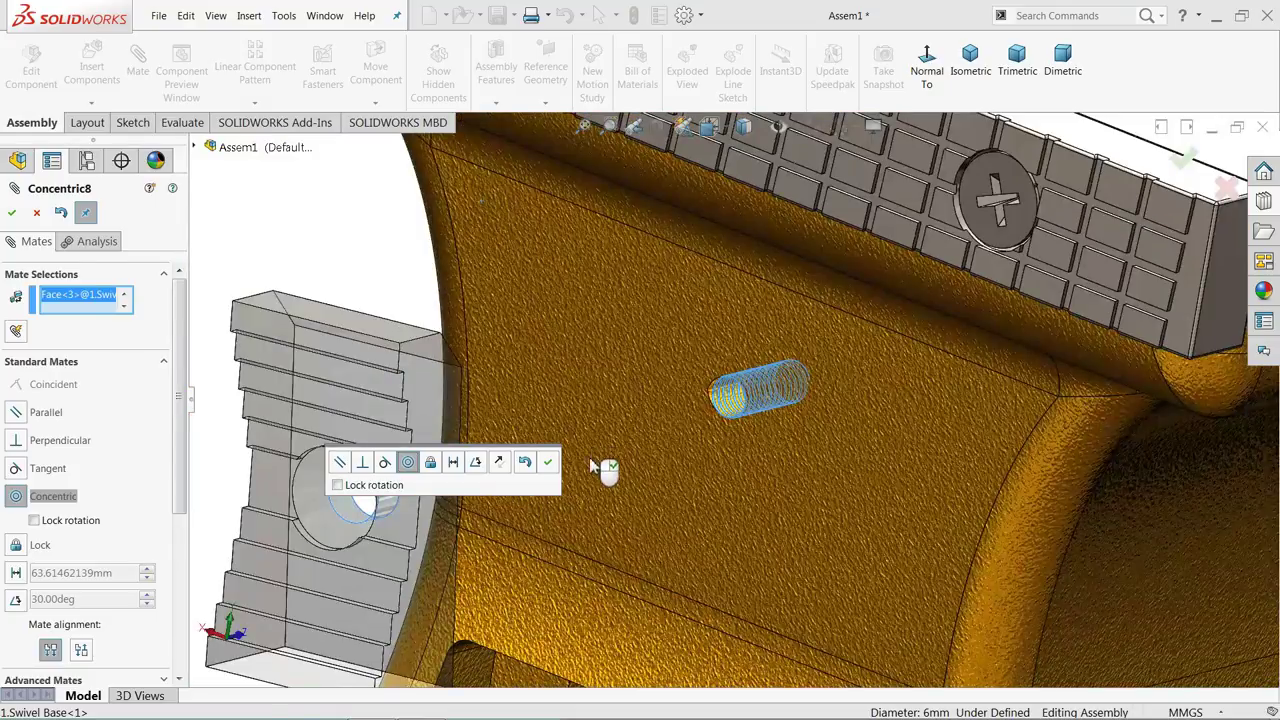
click(548, 462)
Pair the base side face with the jaw's back face, then clear those selections
key(Right)
key(Right)
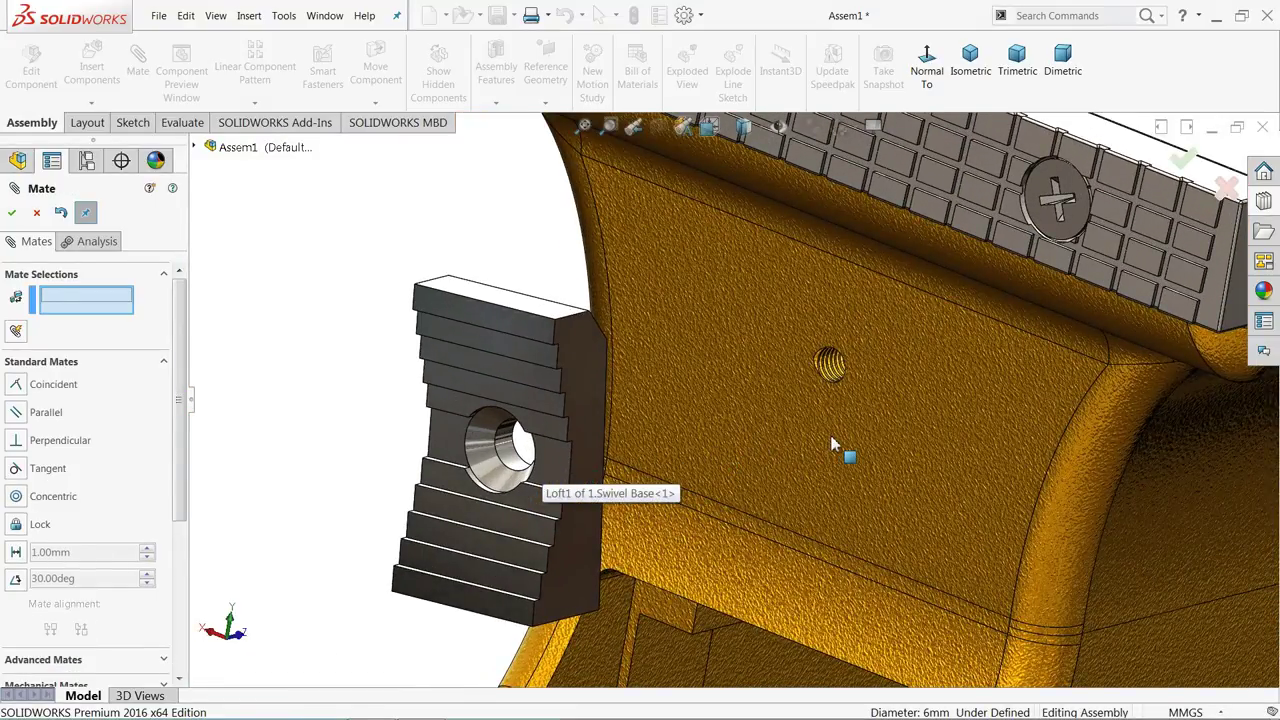
click(831, 445)
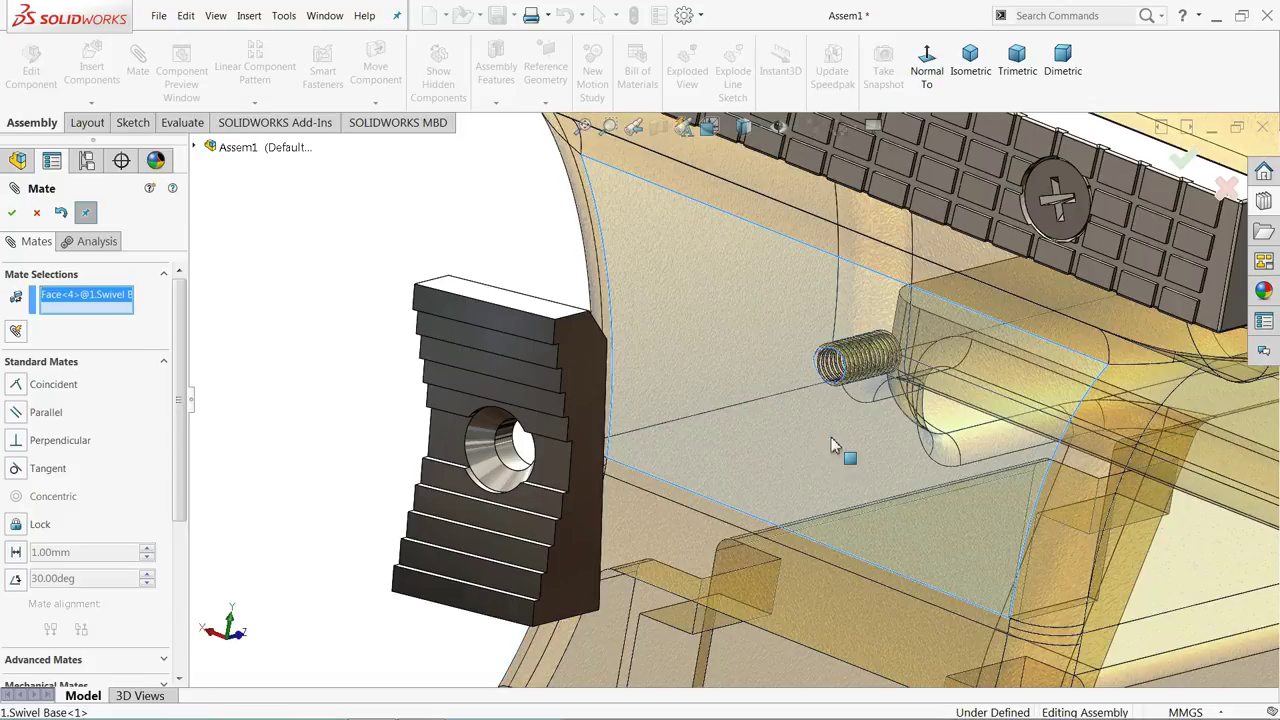
middle_drag(757, 455, 648, 462)
click(251, 508)
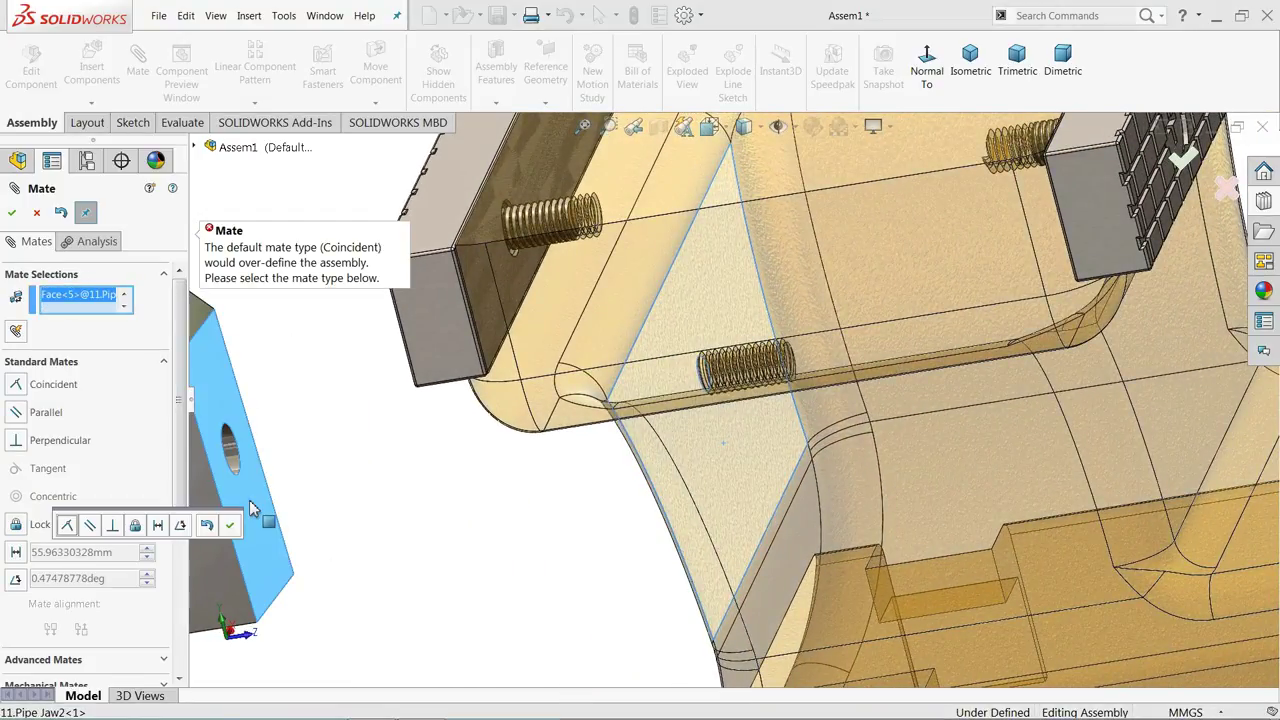
scroll(498, 466, down, 5)
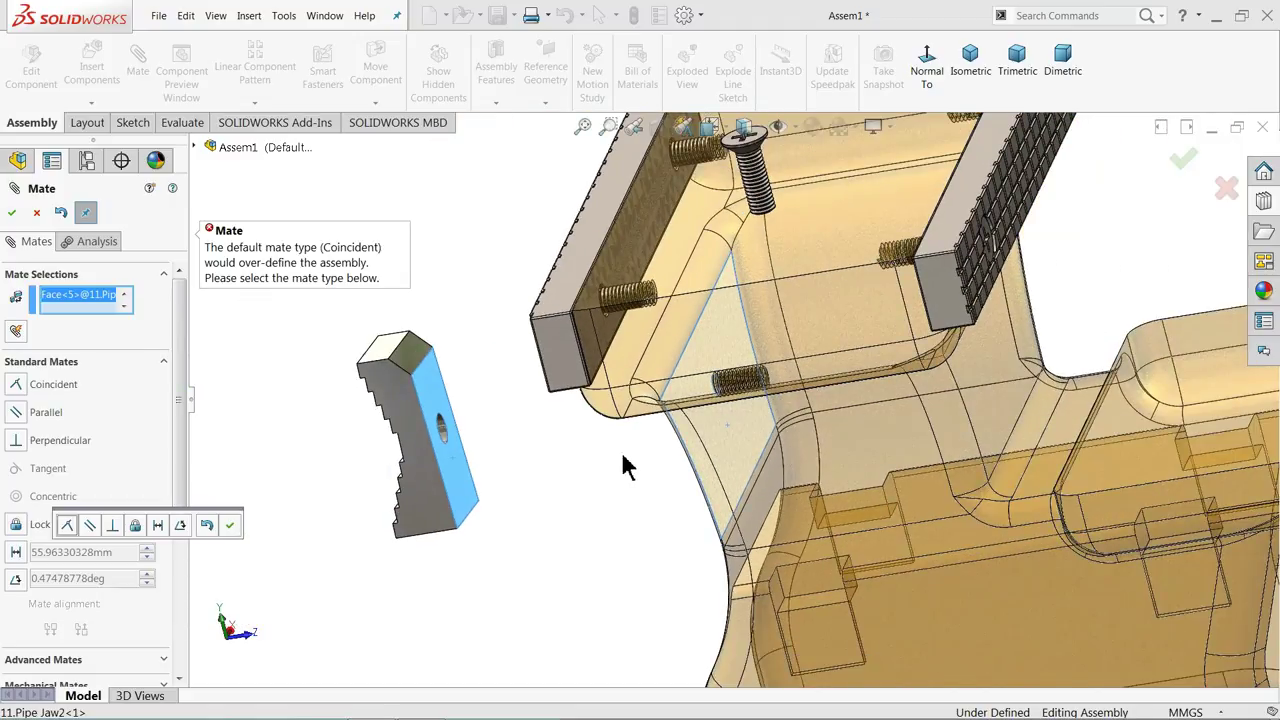
mouse_move(651, 457)
middle_down()
mouse_move(676, 433)
mouse_move(665, 399)
mouse_move(648, 396)
mouse_move(643, 459)
middle_up()
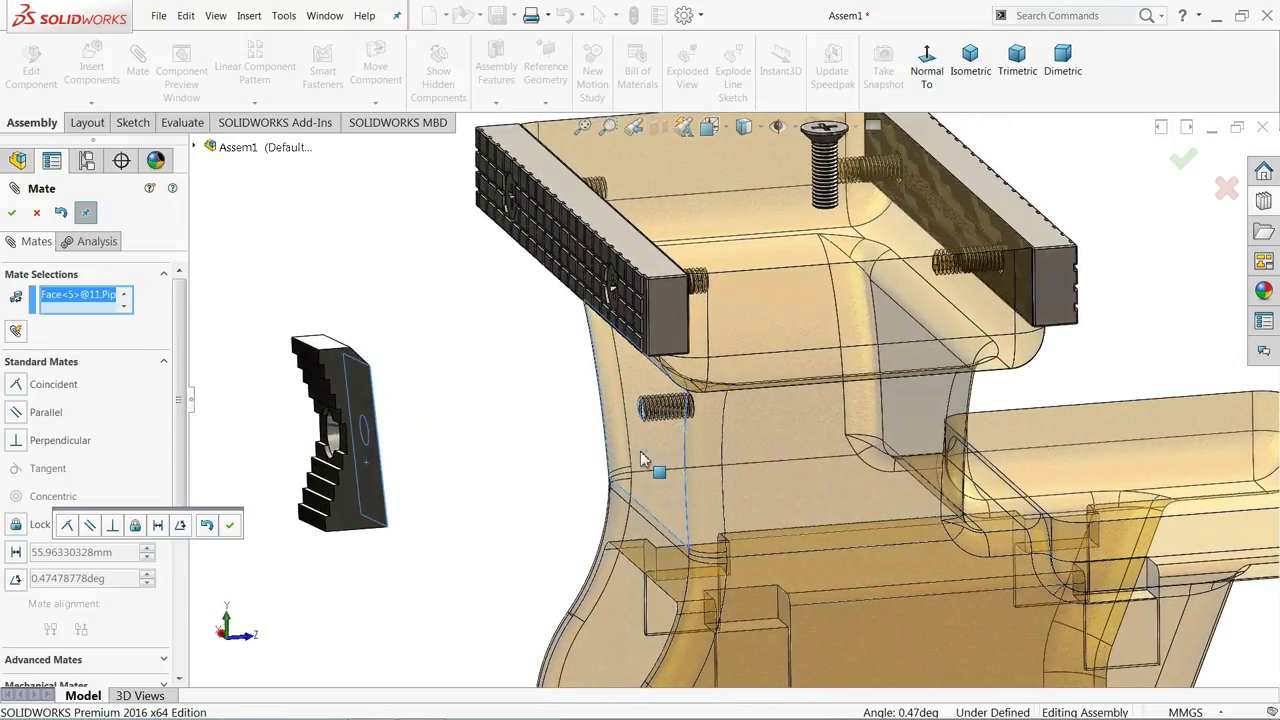
right_click(70, 307)
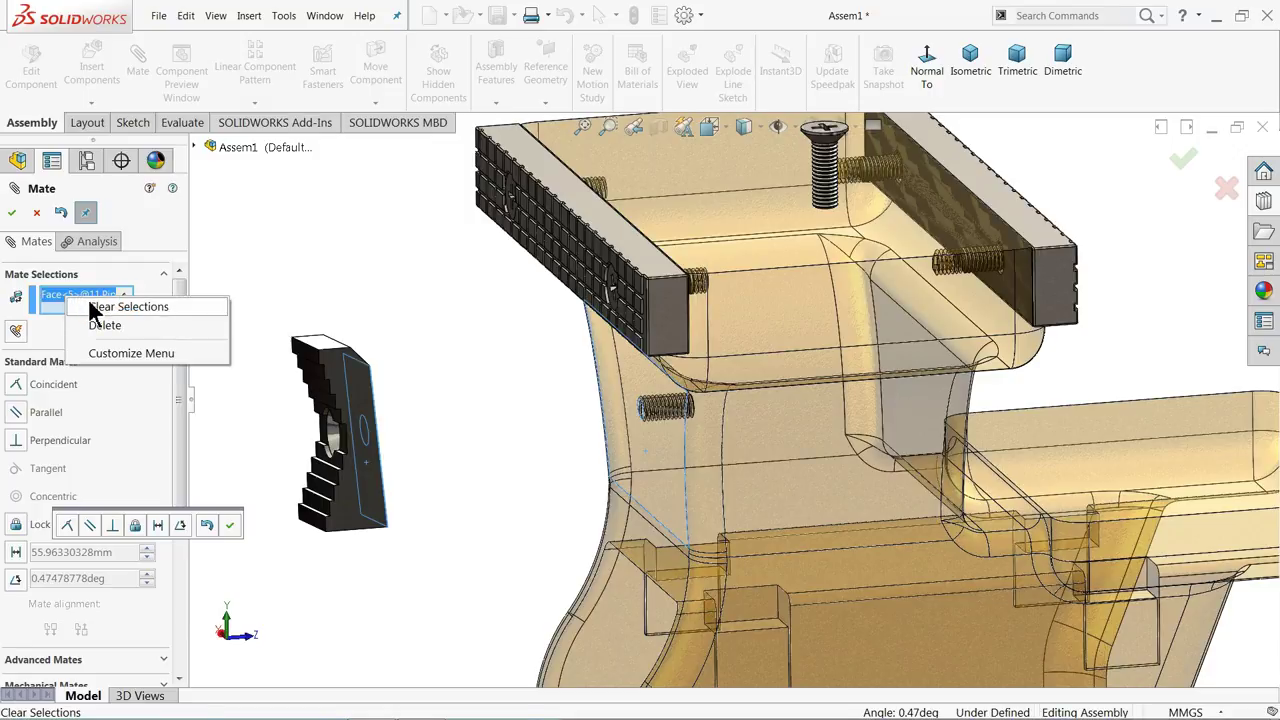
click(95, 308)
scroll(543, 443, down, 2)
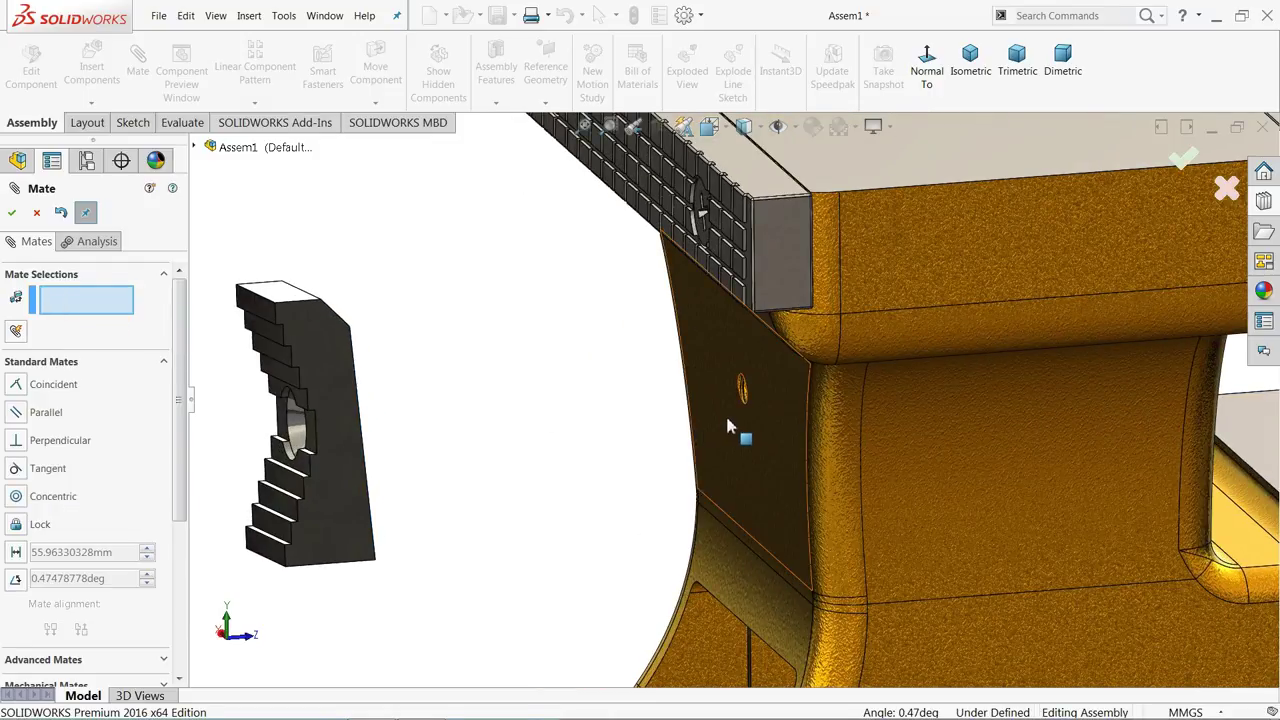
scroll(686, 443, down, 2)
scroll(592, 441, up, 1)
Reselect the base side face and jaw back face, then discard the over-defining mate
drag(410, 430, 722, 418)
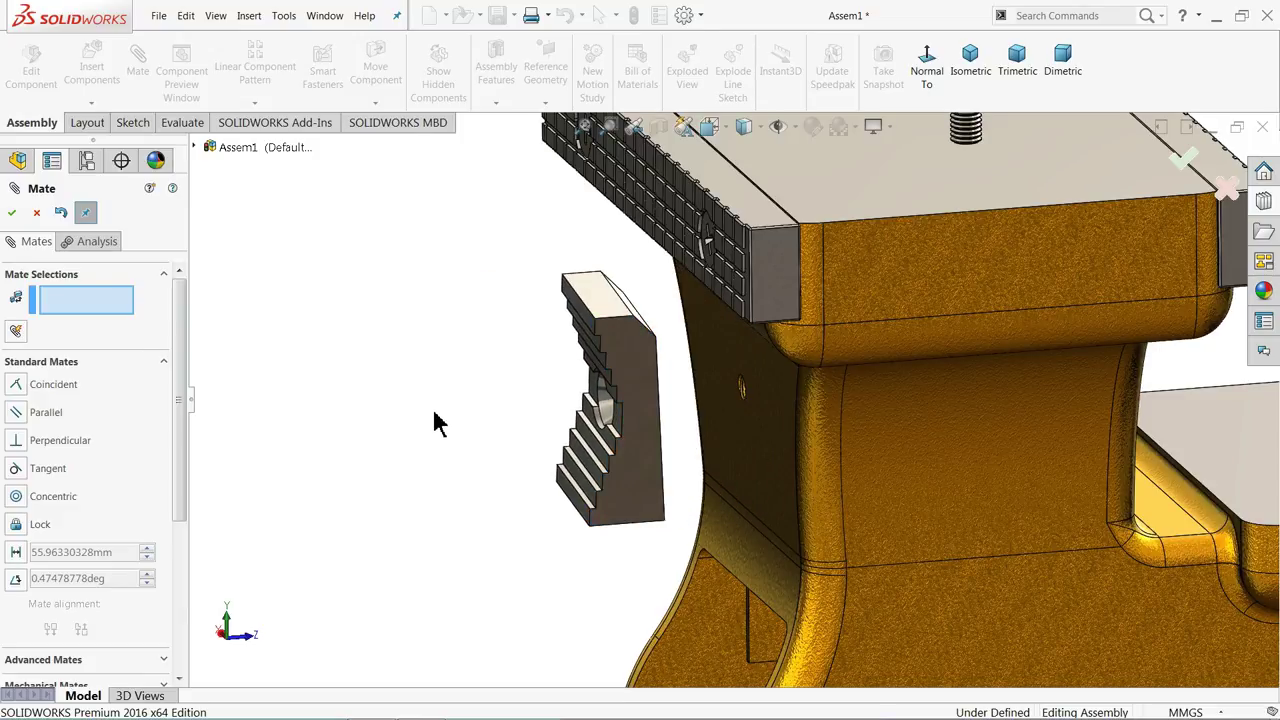
click(743, 453)
mouse_move(677, 434)
middle_down()
mouse_move(611, 428)
mouse_move(660, 435)
middle_up()
click(680, 440)
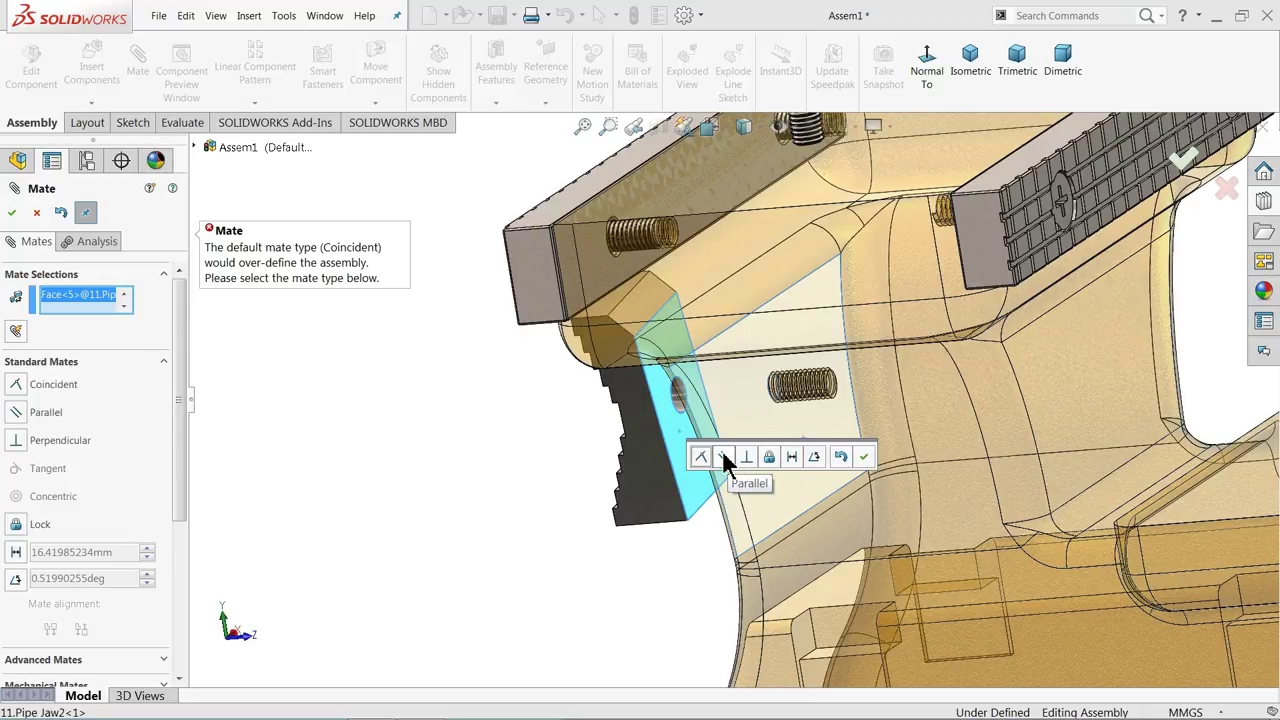
click(36, 213)
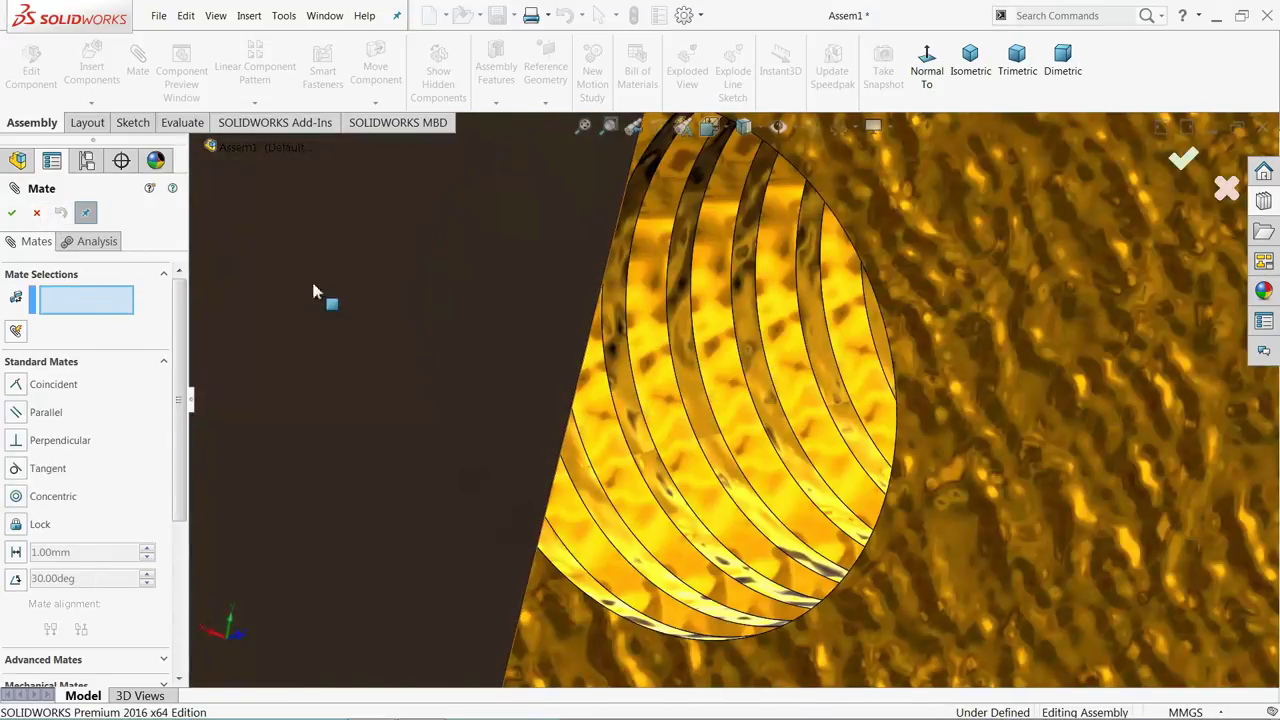
scroll(660, 457, up, 5)
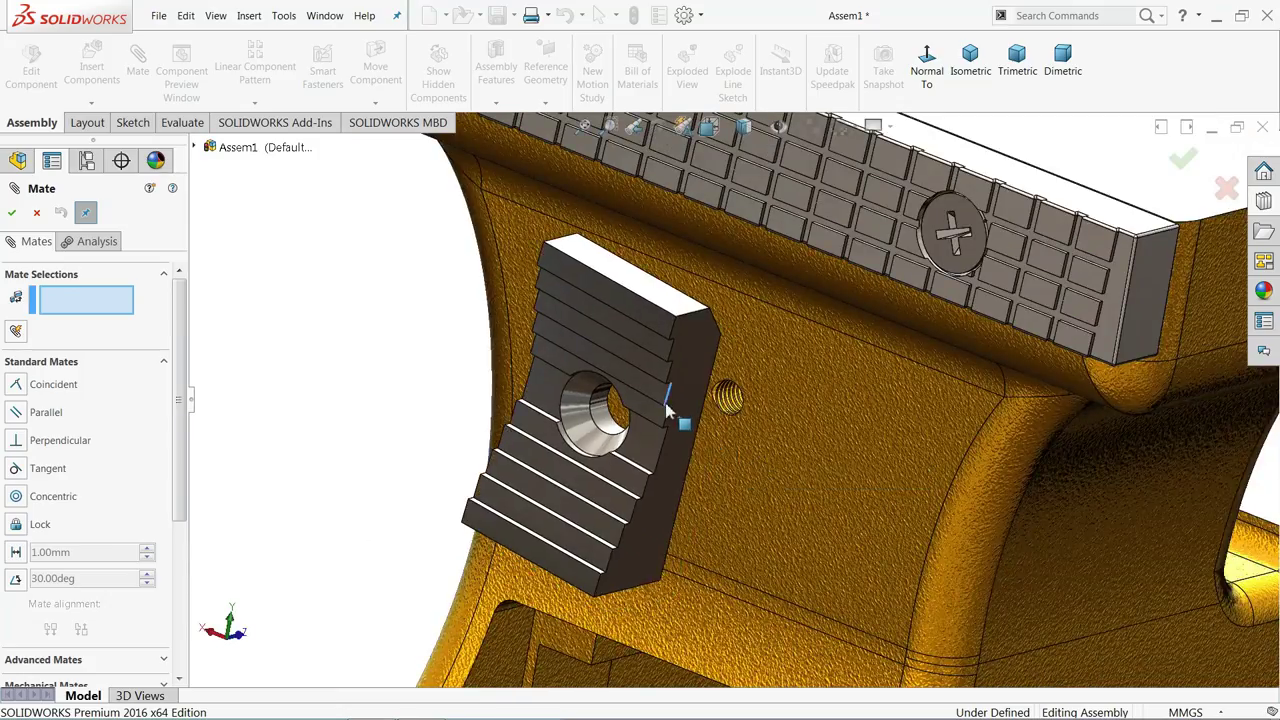
Reposition the pipe jaw and reapply the concentric mate between its hole and the threaded hole
drag(648, 390, 630, 440)
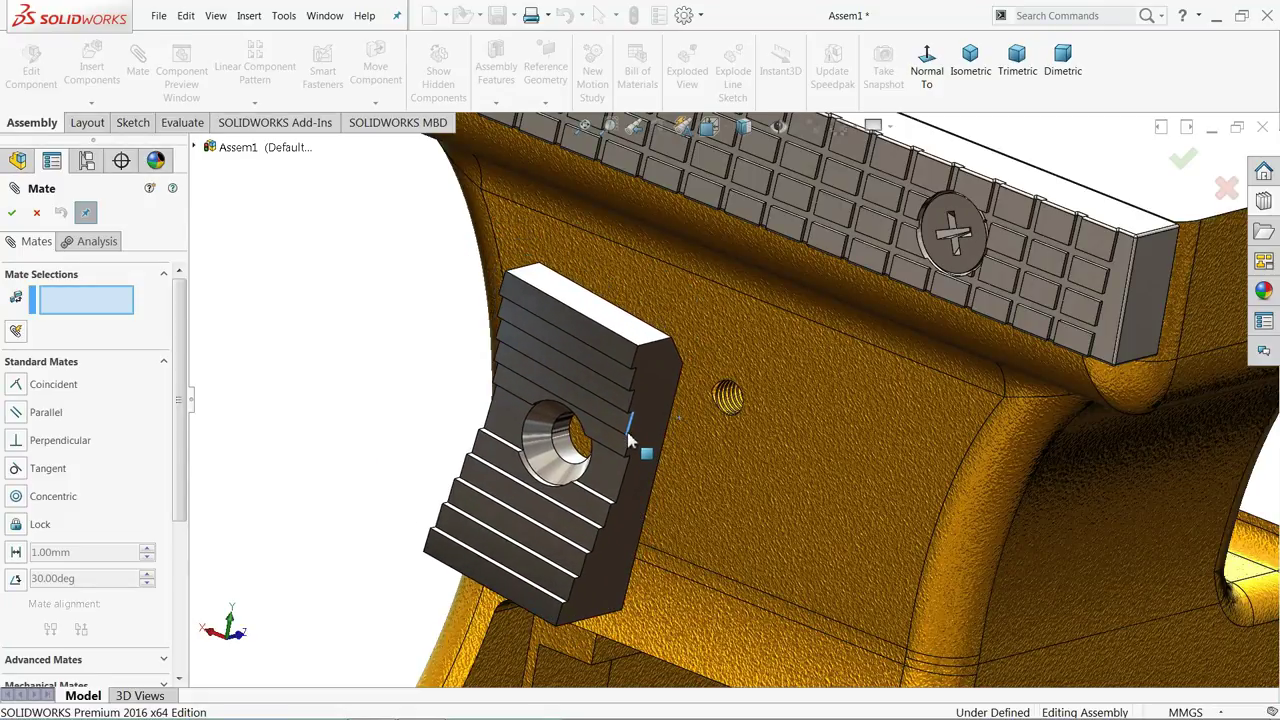
scroll(614, 444, down, 3)
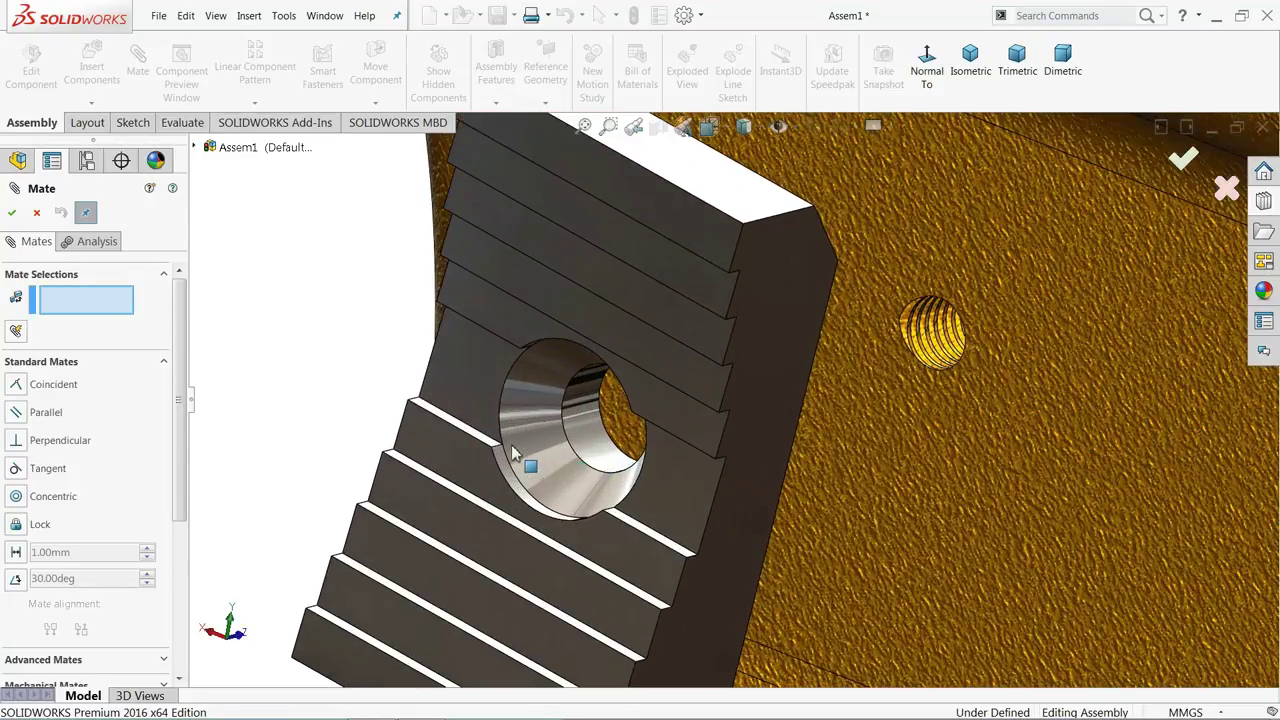
click(607, 455)
scroll(897, 388, down, 4)
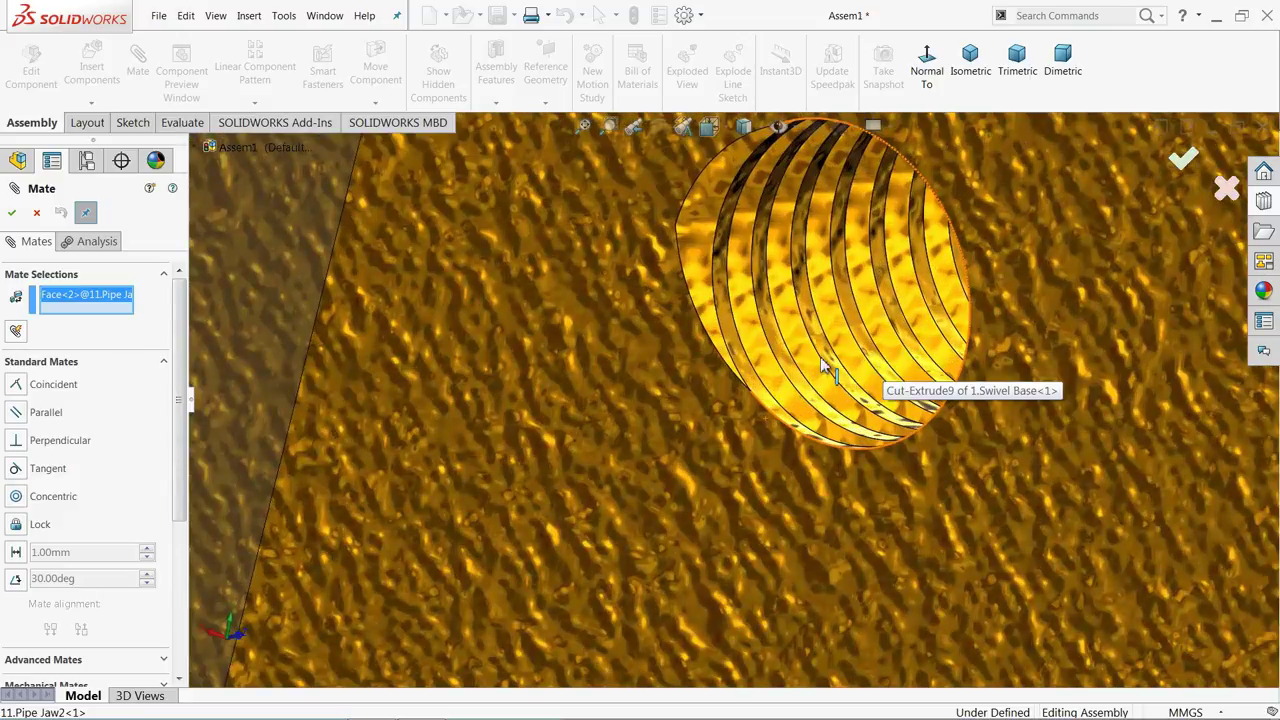
click(787, 368)
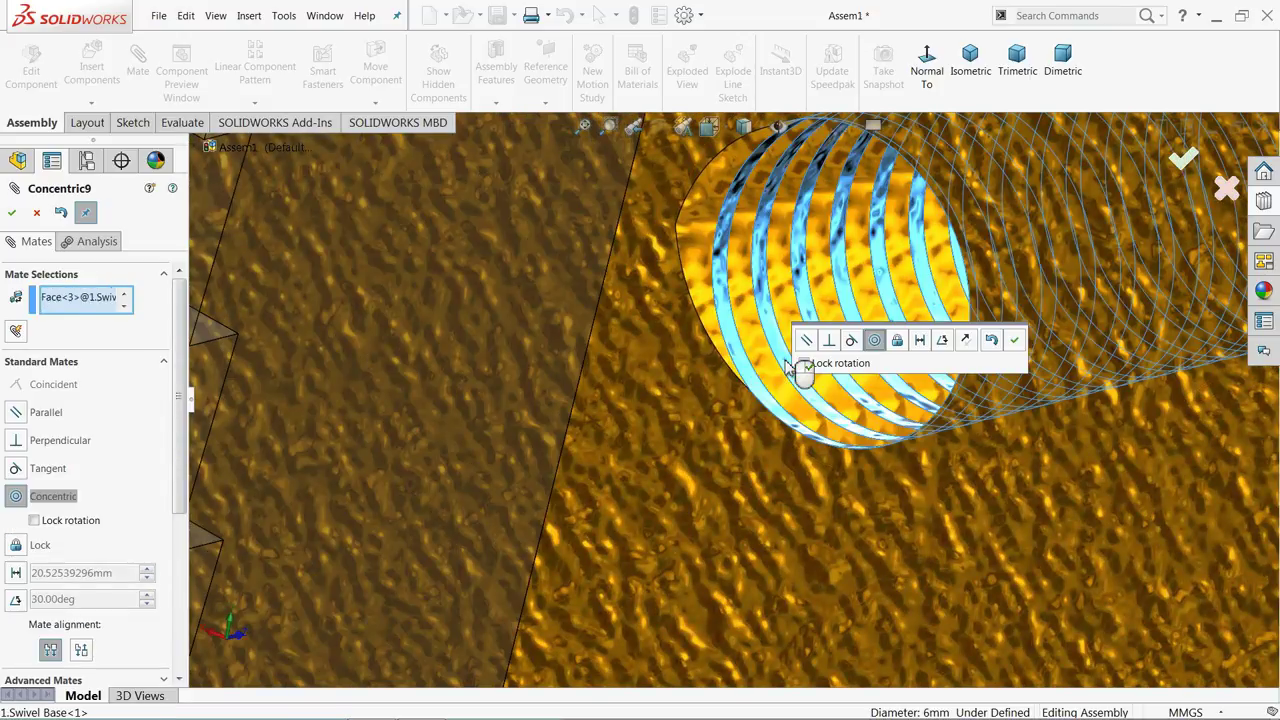
click(1013, 342)
scroll(591, 383, up, 6)
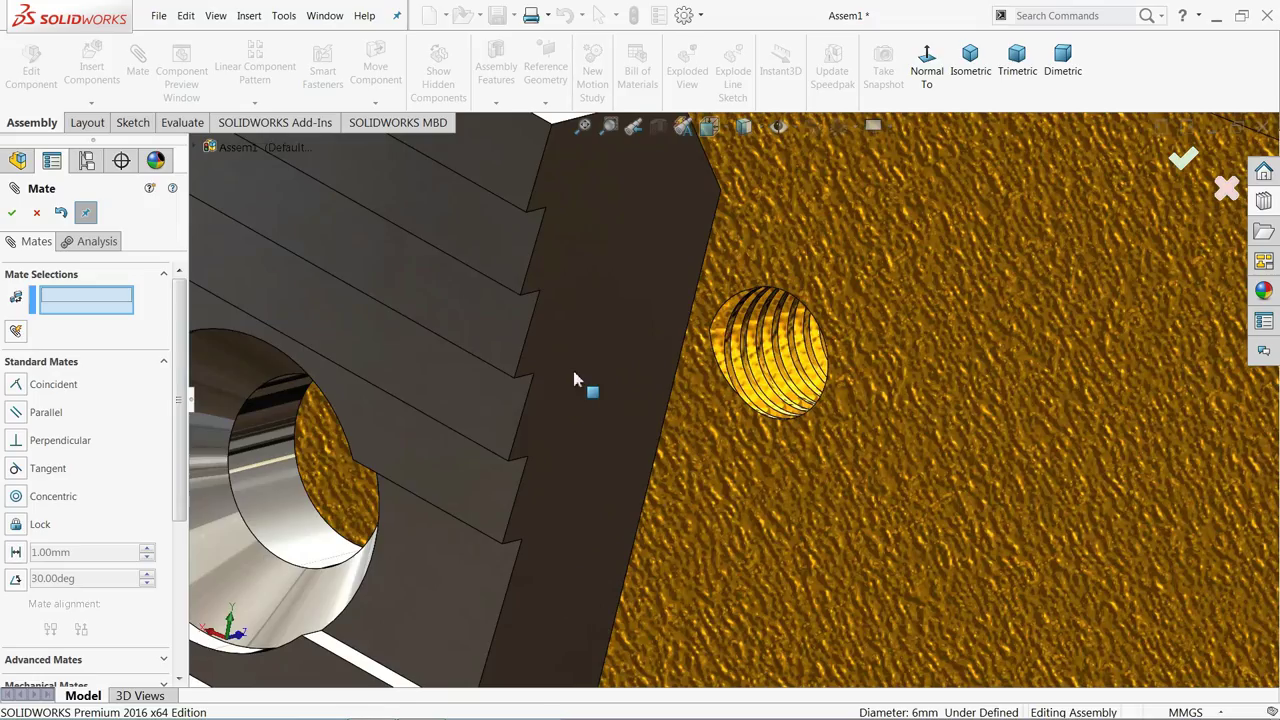
Slide the pipe jaw against the base and make its side face parallel to the upper jaw's end face
scroll(682, 427, down, 2)
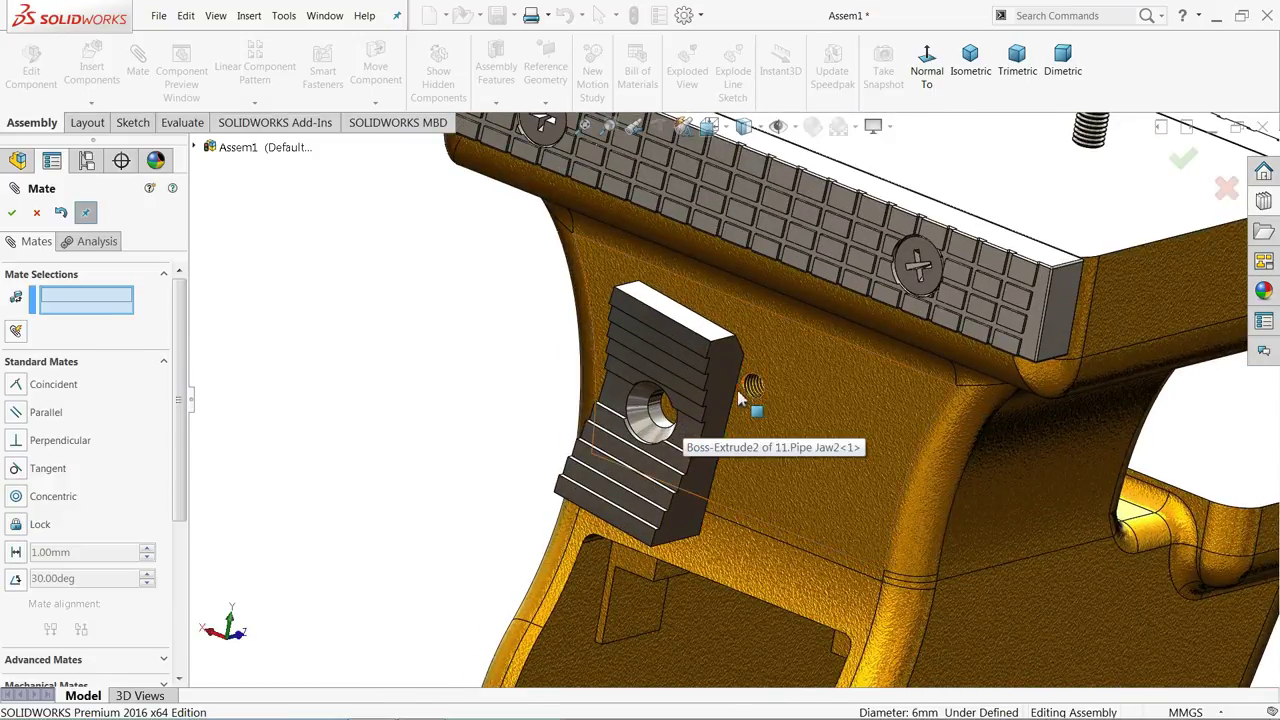
middle_drag(745, 392, 690, 322)
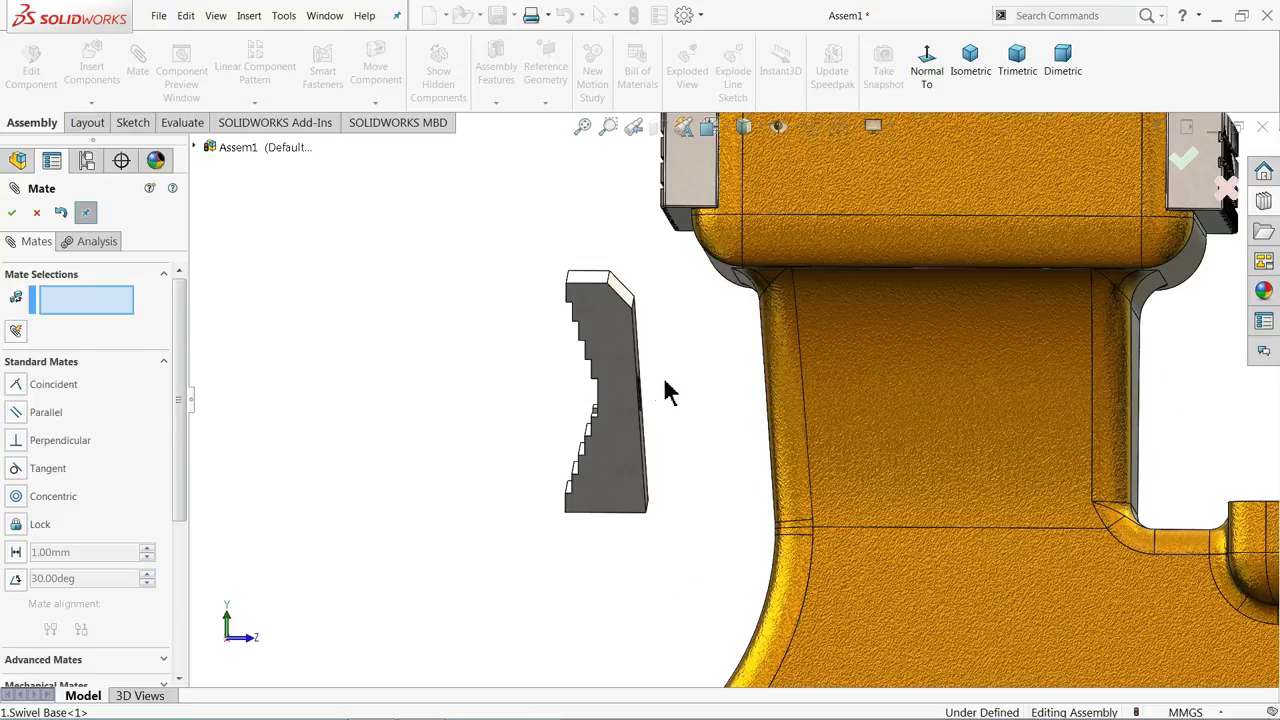
drag(629, 385, 738, 380)
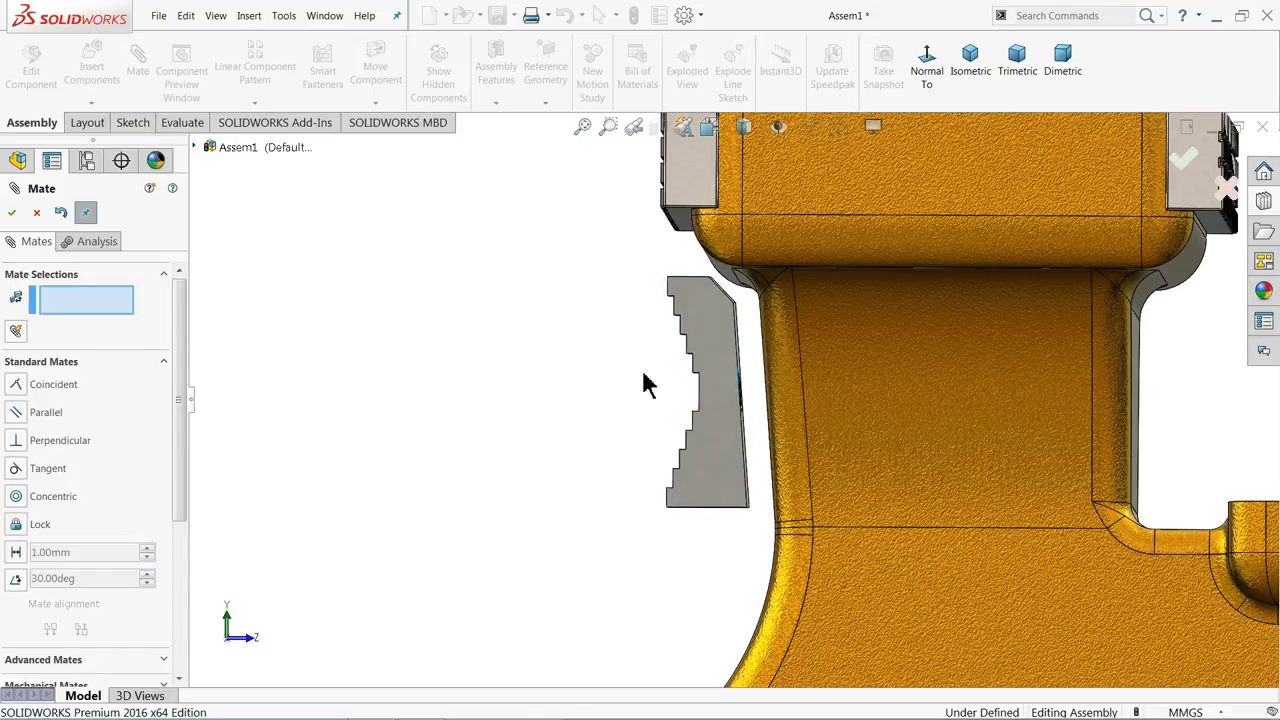
key(ctrl+7)
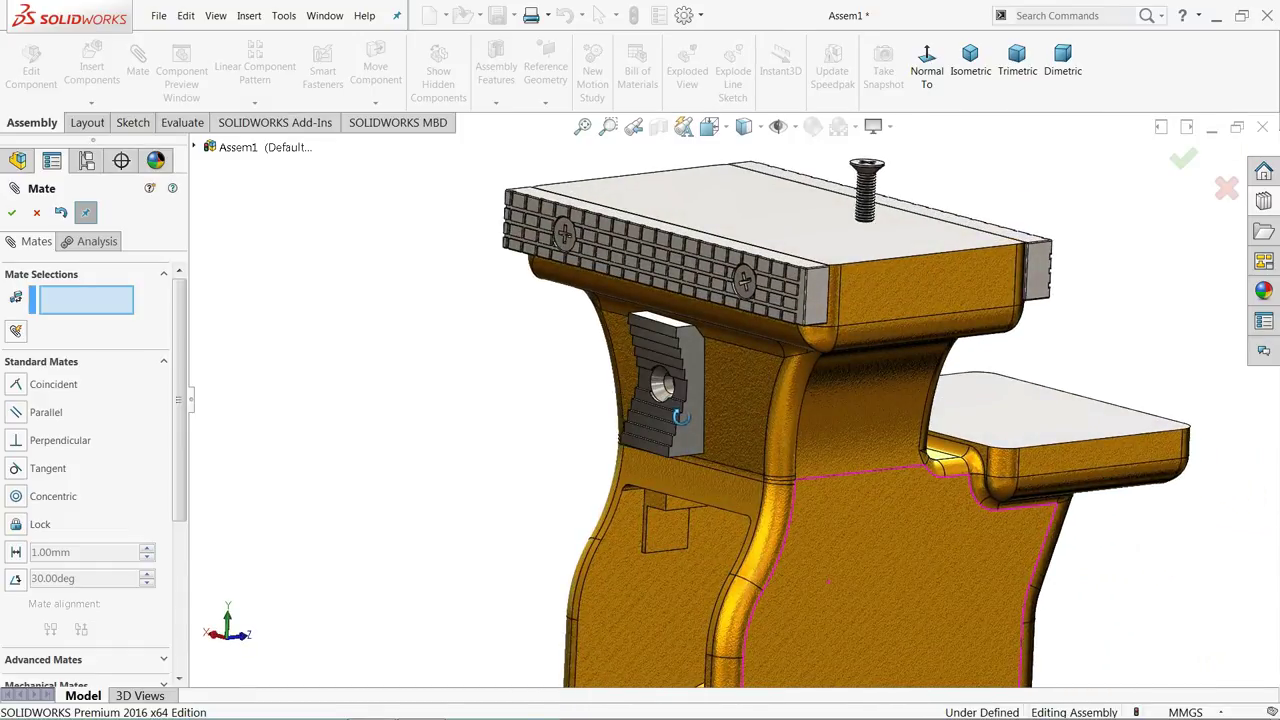
scroll(676, 410, down, 4)
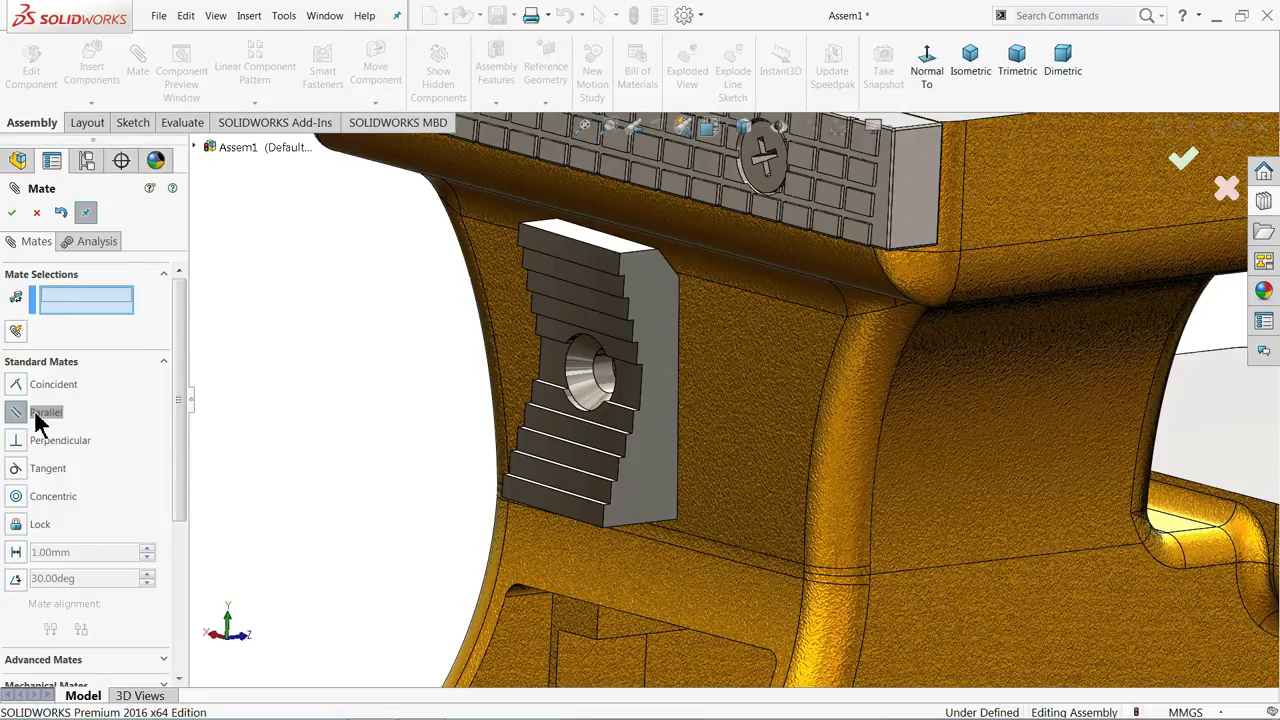
click(646, 311)
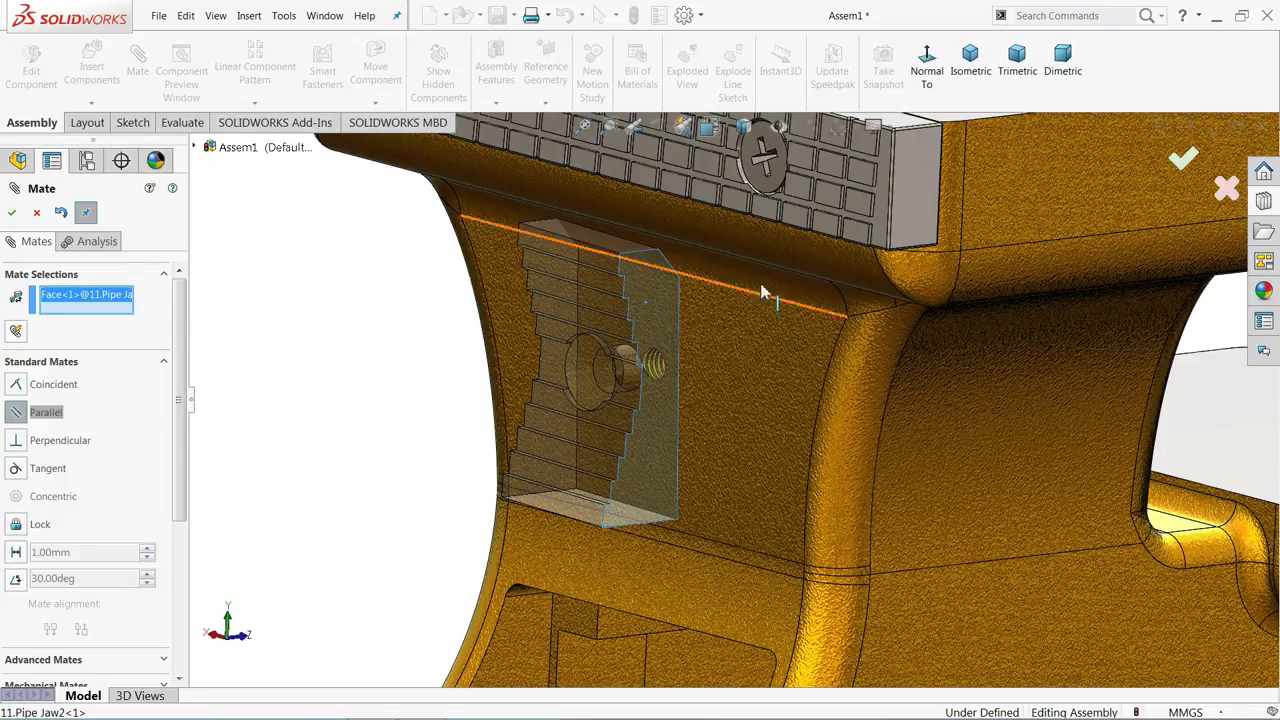
click(920, 203)
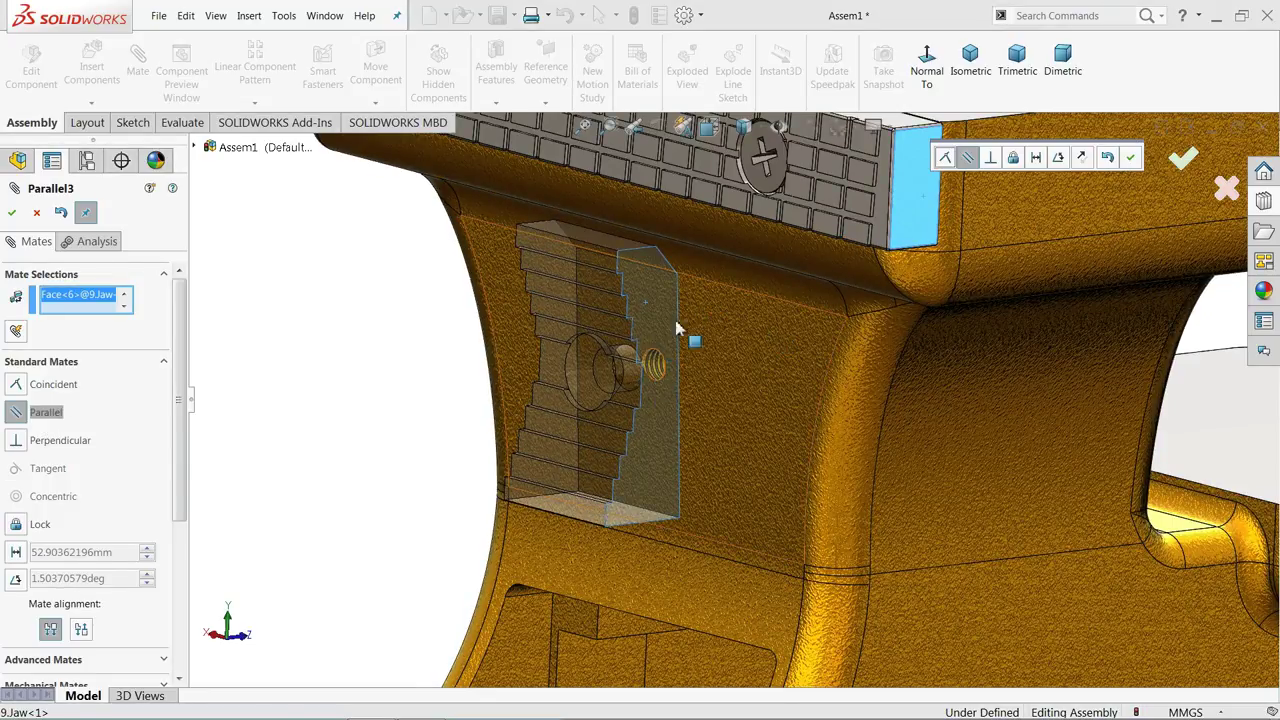
click(1131, 158)
Pick the jaw hole edge and base hole edge, then clear these over-defining selections
middle_drag(565, 393, 609, 403)
scroll(620, 405, down, 5)
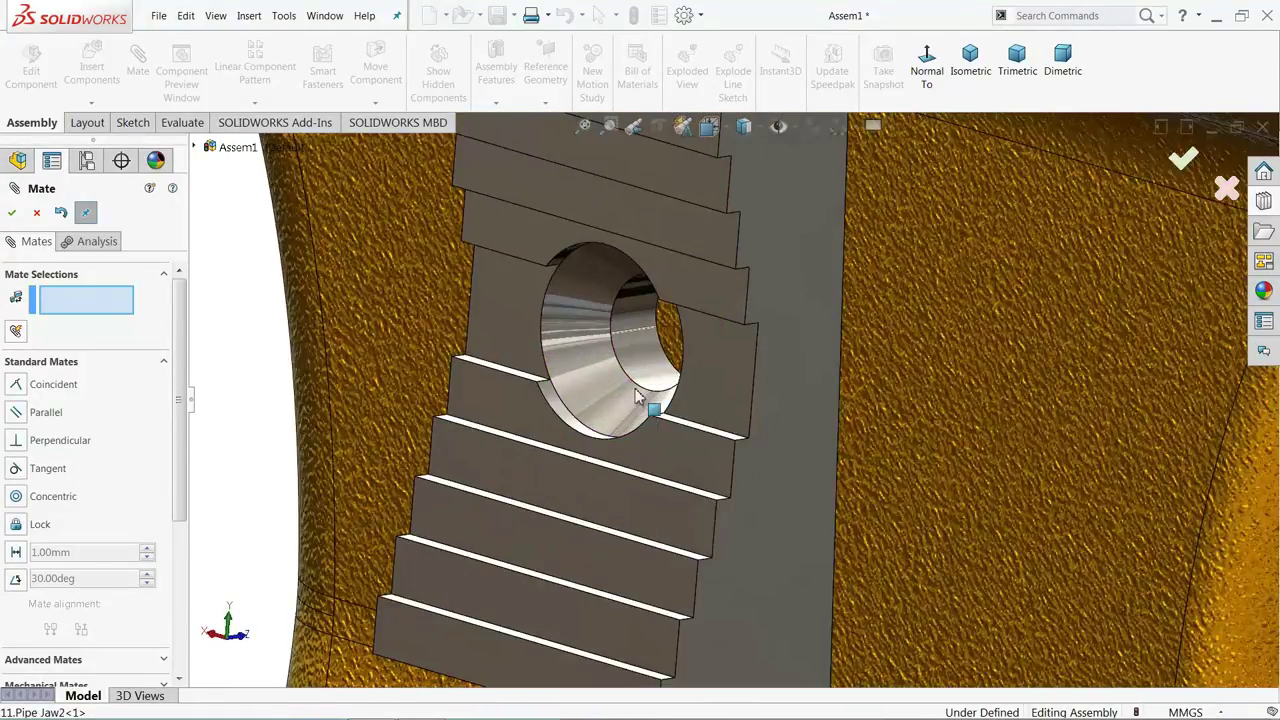
scroll(640, 405, down, 3)
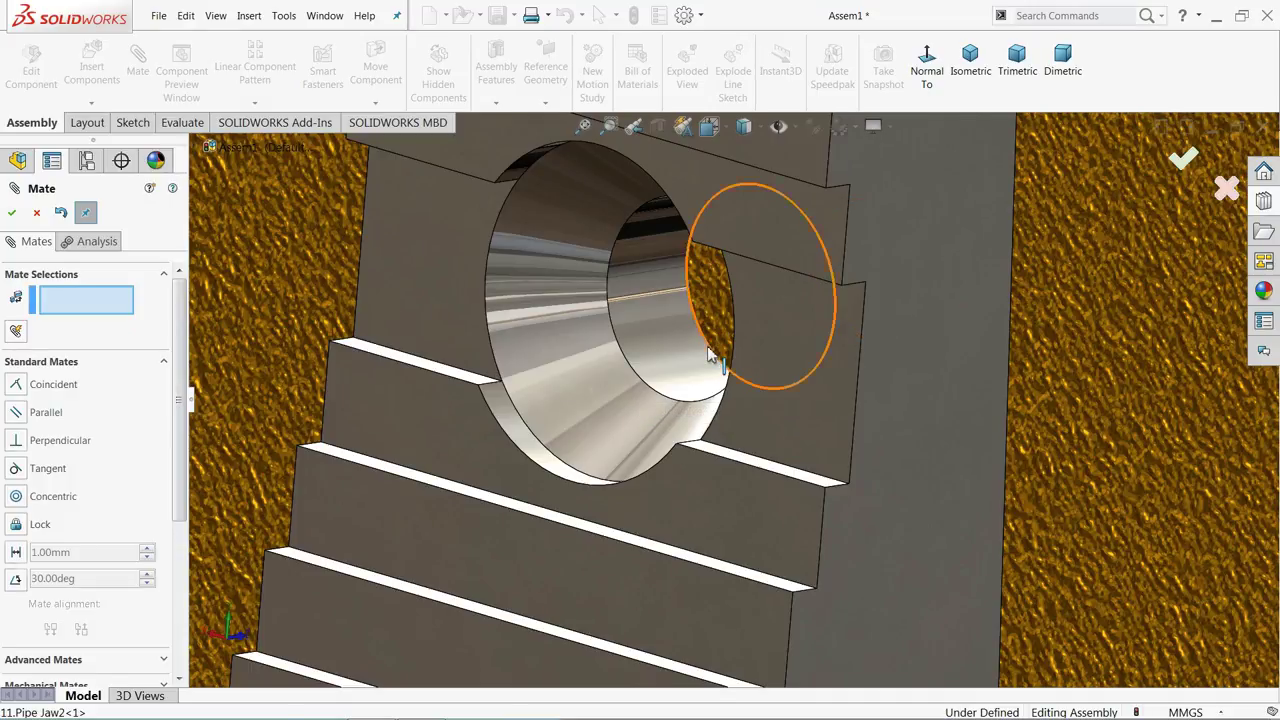
click(708, 355)
scroll(757, 380, up, 3)
middle_drag(834, 380, 851, 366)
scroll(865, 360, down, 2)
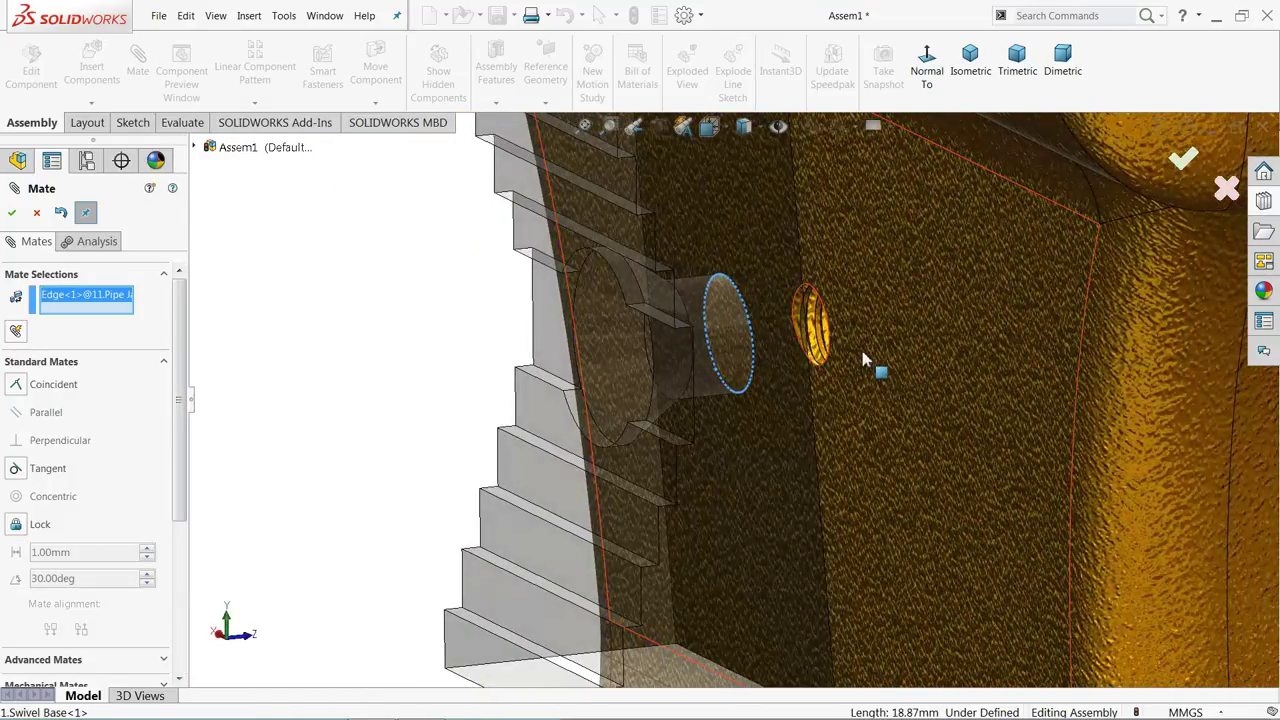
scroll(850, 368, down, 2)
click(793, 360)
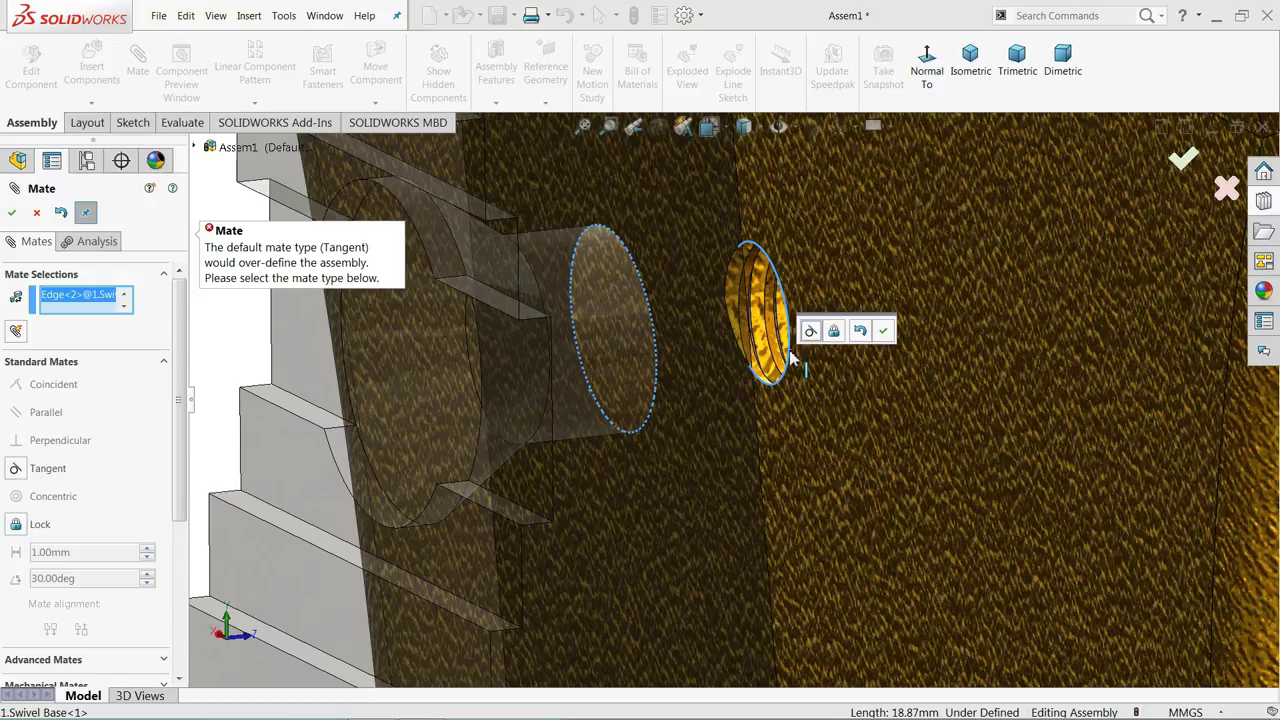
right_click(75, 305)
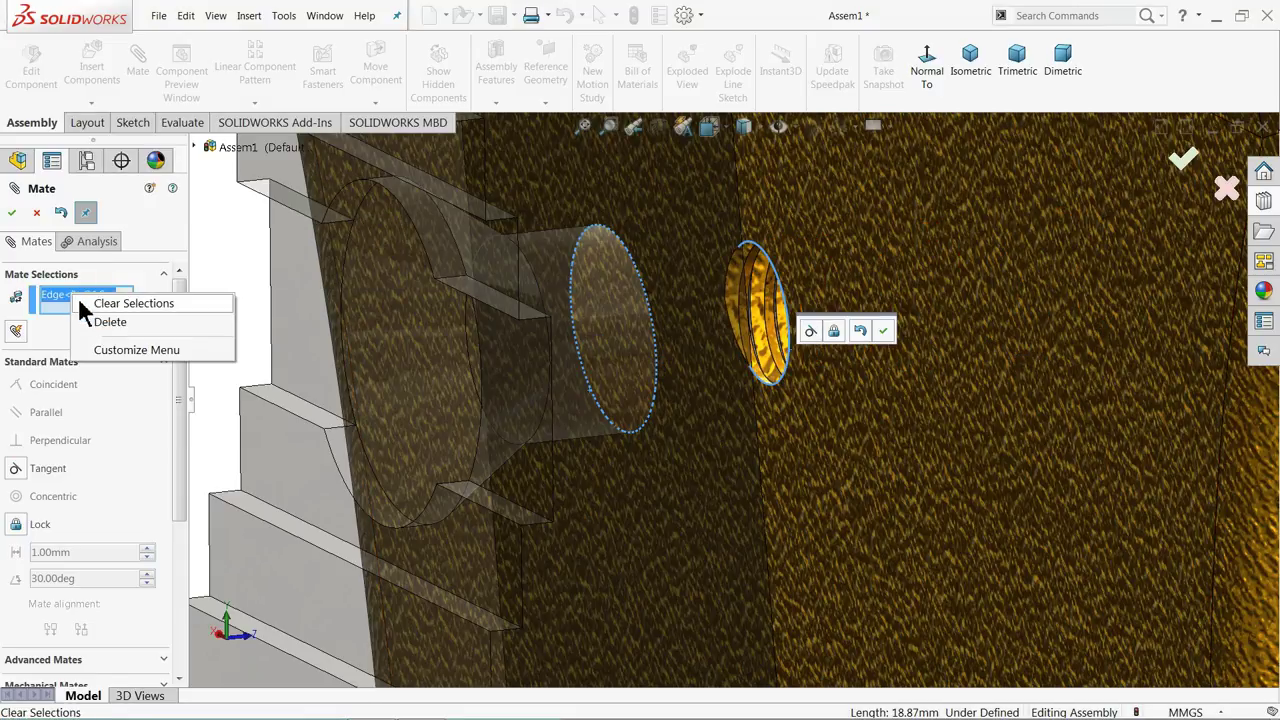
click(107, 311)
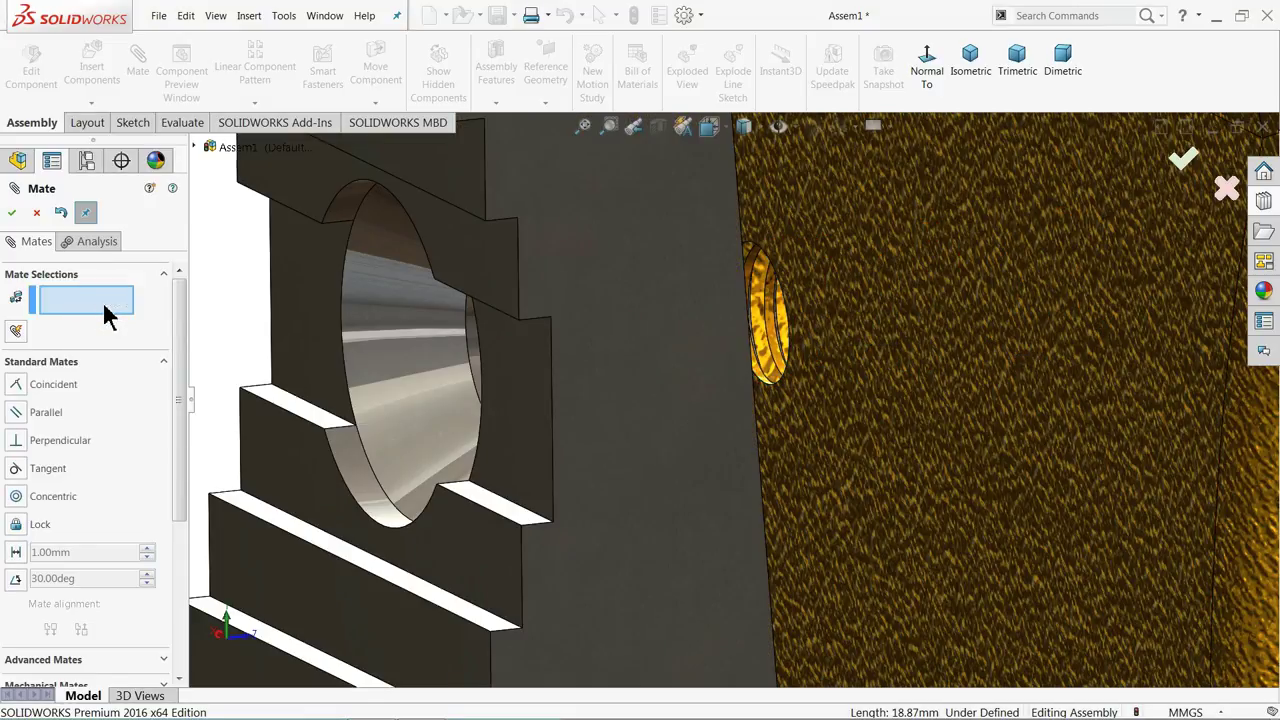
Slide the pipe jaw slightly away from the base to expose the swivel base face
scroll(655, 375, up, 1)
middle_drag(692, 390, 651, 385)
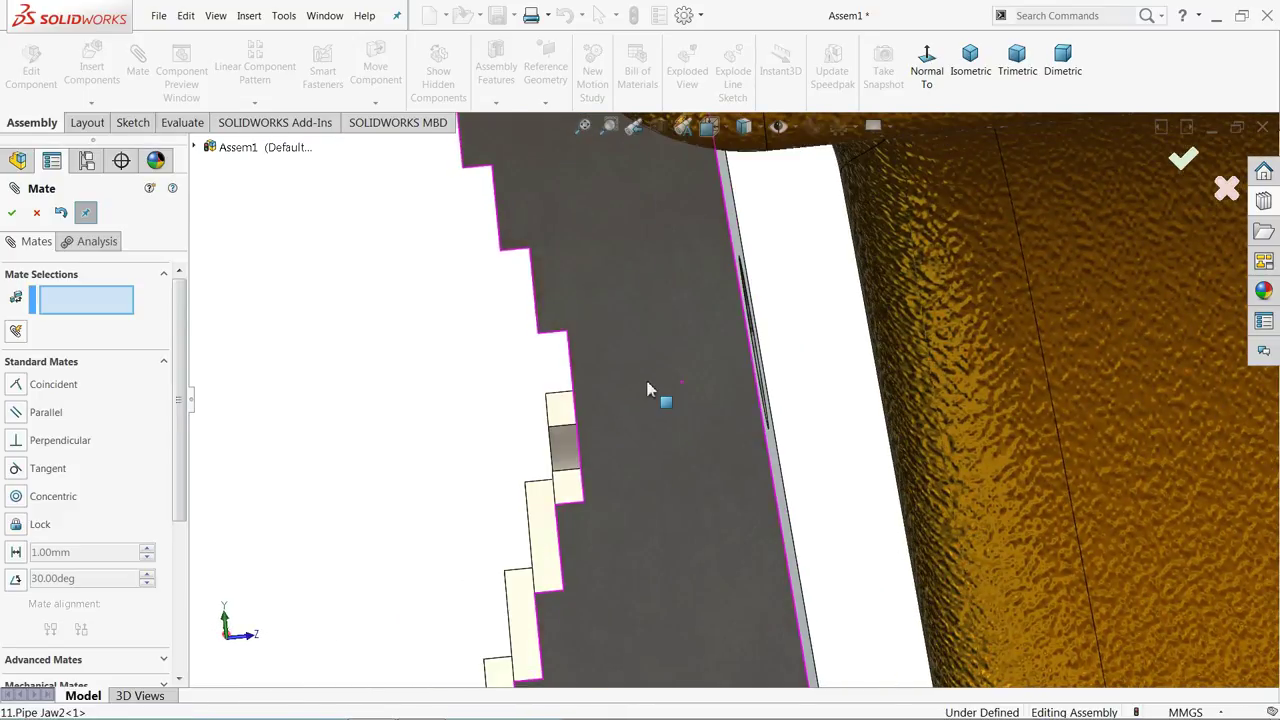
middle_drag(798, 378, 731, 351)
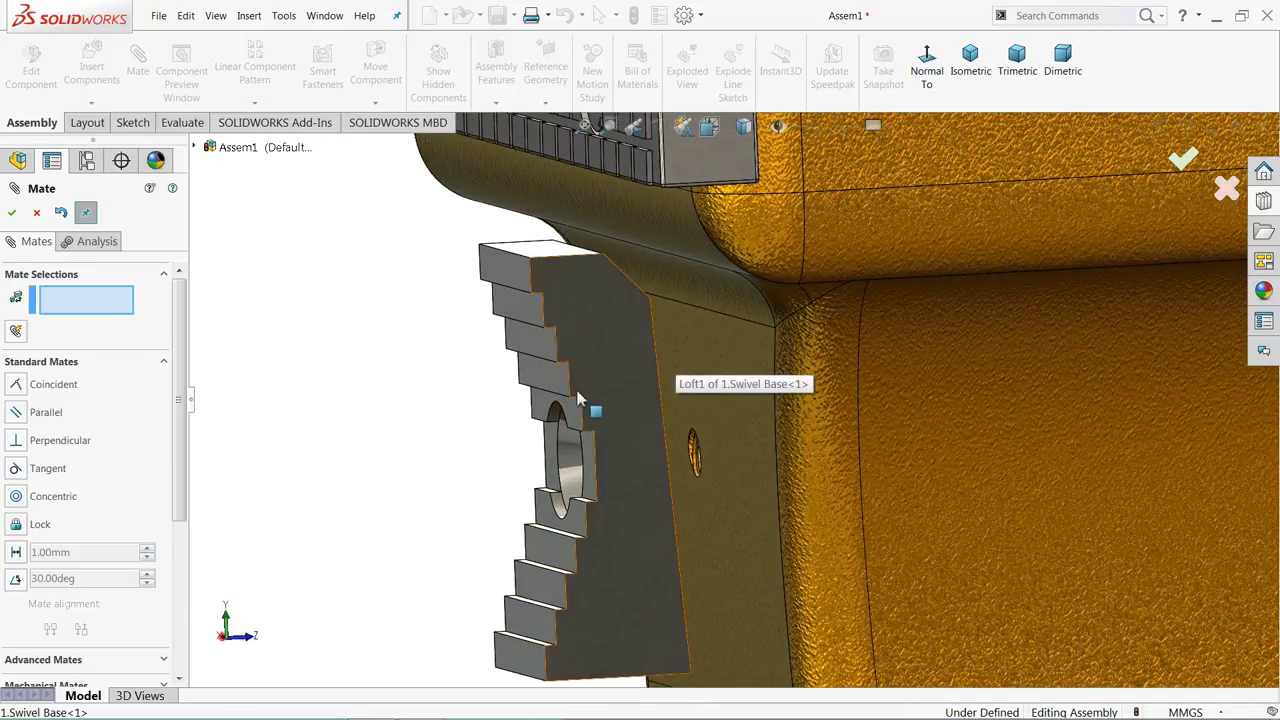
drag(601, 402, 655, 404)
middle_drag(655, 404, 709, 409)
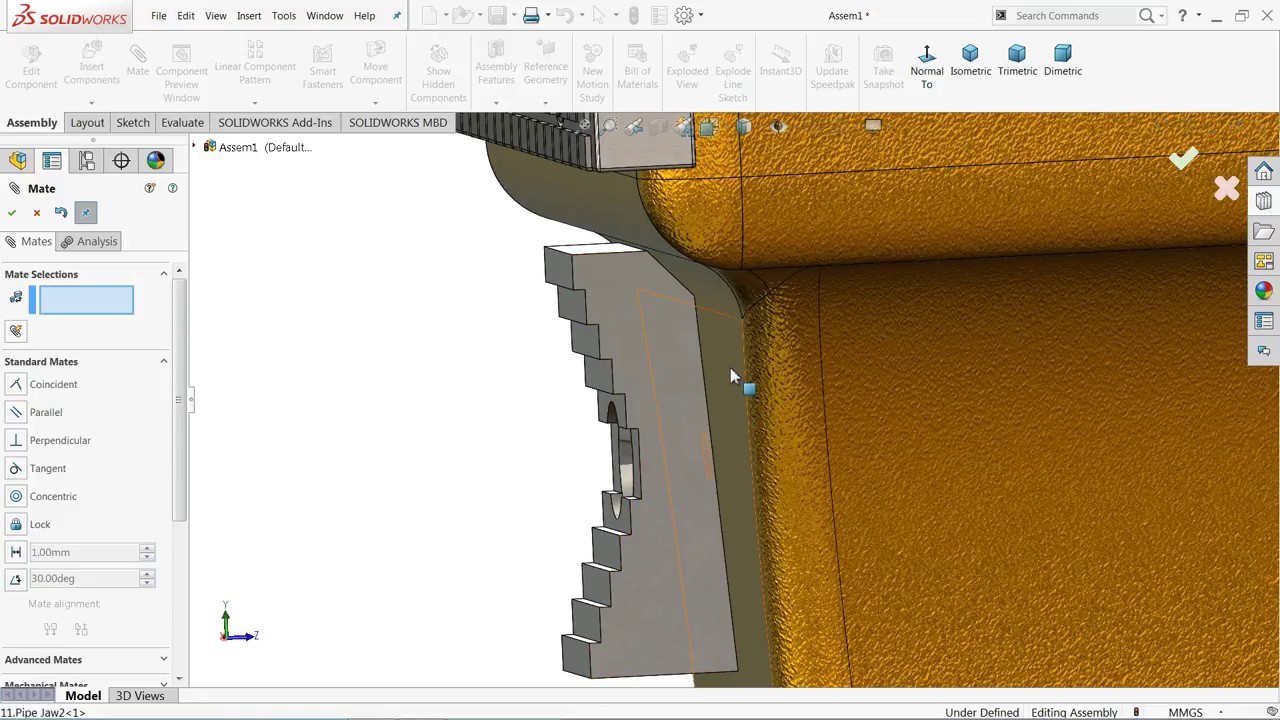
scroll(731, 408, up, 2)
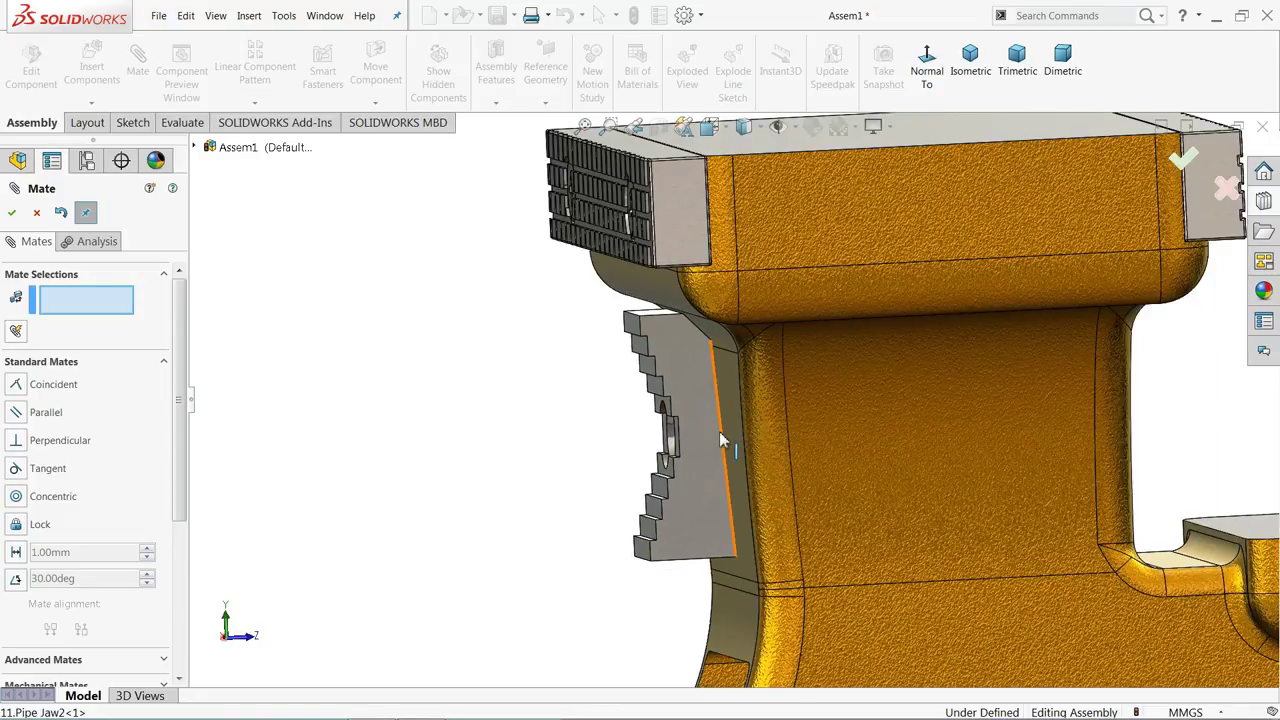
scroll(729, 457, up, 2)
scroll(740, 450, down, 4)
middle_drag(731, 428, 745, 428)
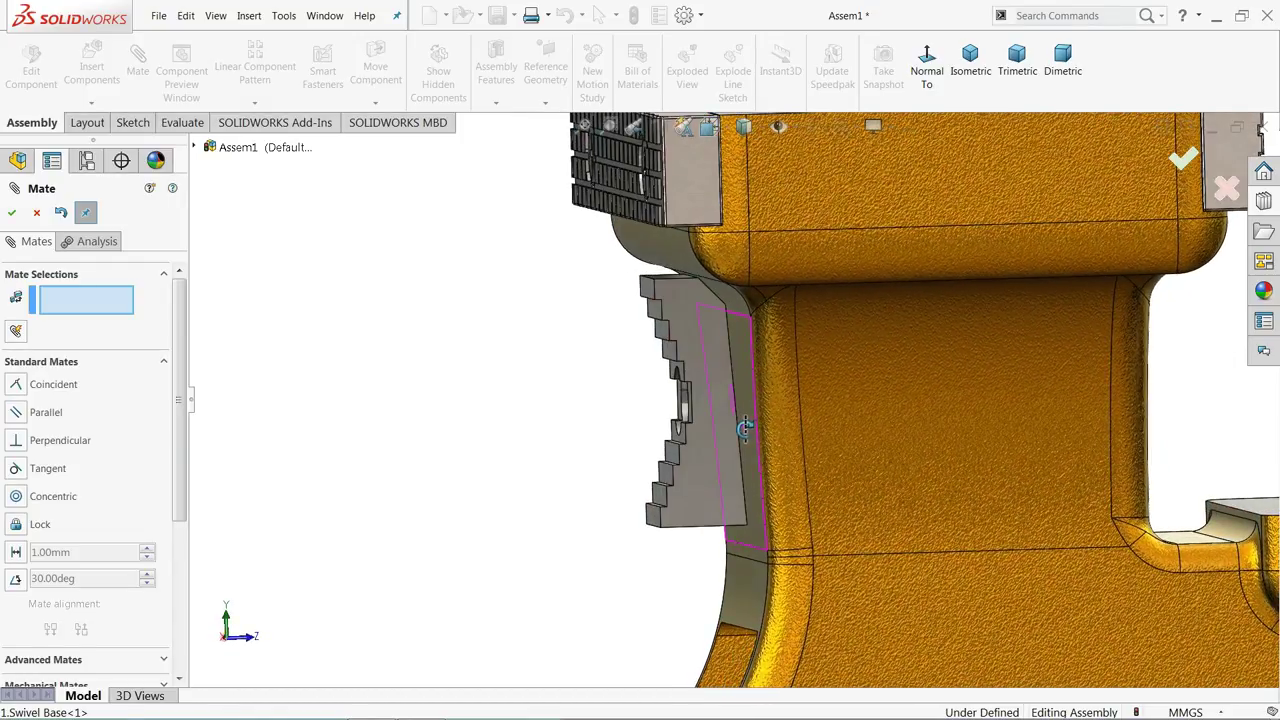
scroll(745, 428, down, 5)
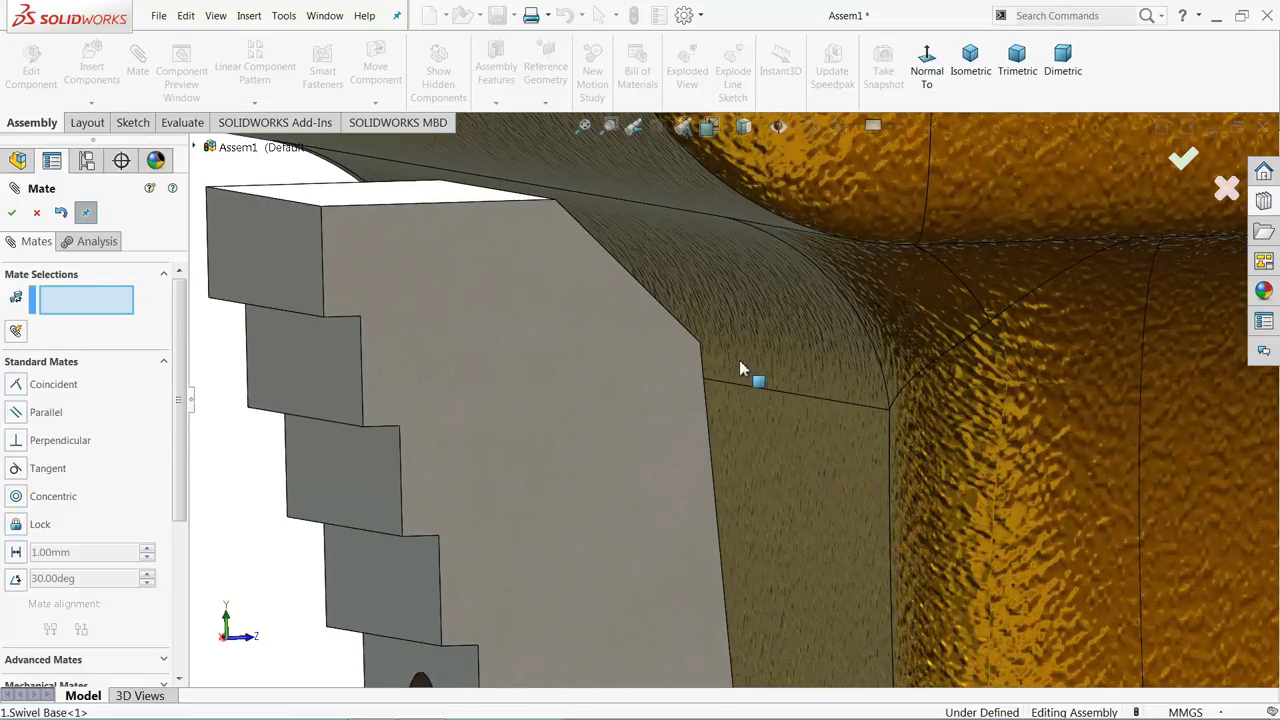
middle_drag(740, 368, 955, 370)
Mate the swivel base face coincident with the pipe jaw's edge
click(757, 340)
scroll(704, 367, down, 2)
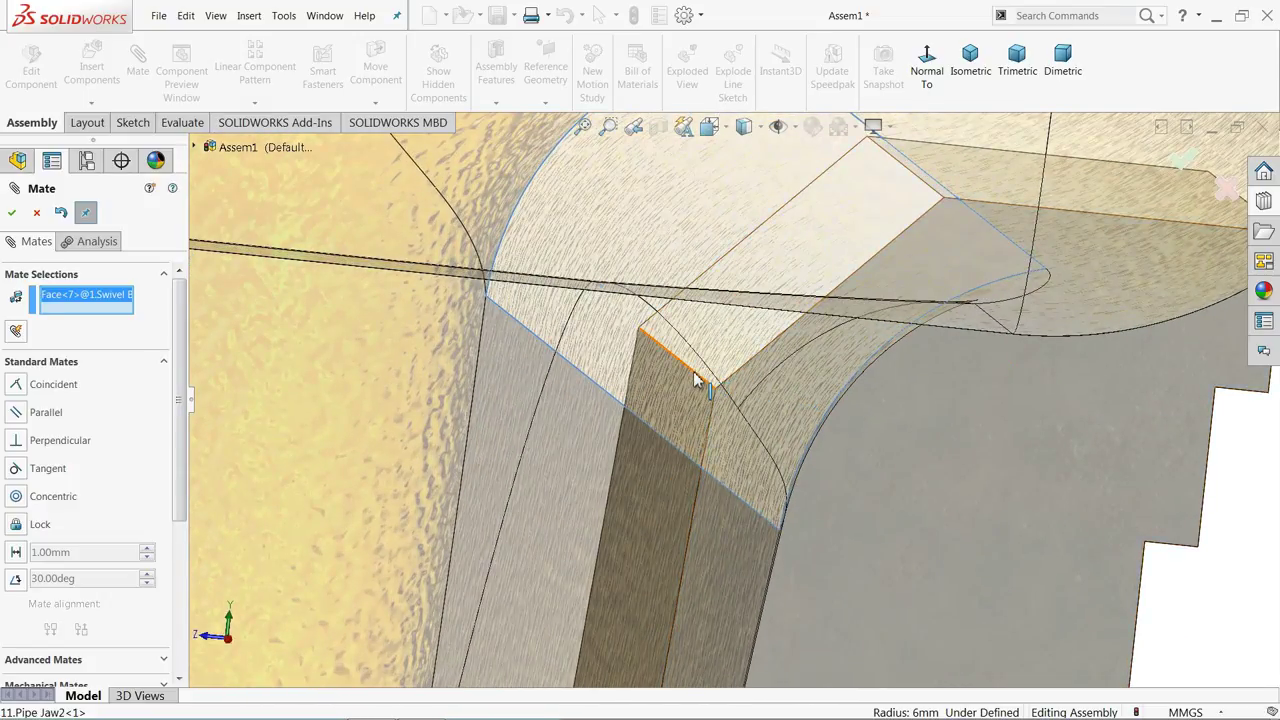
click(697, 380)
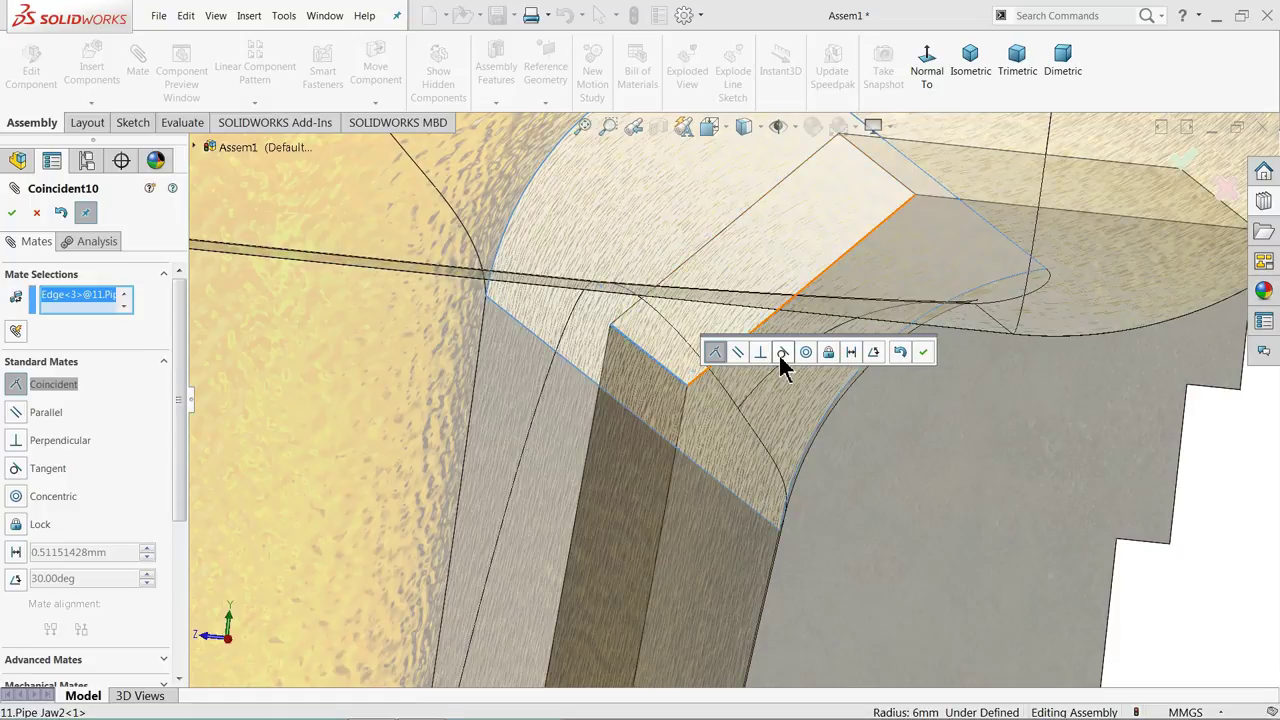
scroll(775, 415, up, 3)
middle_drag(739, 463, 709, 431)
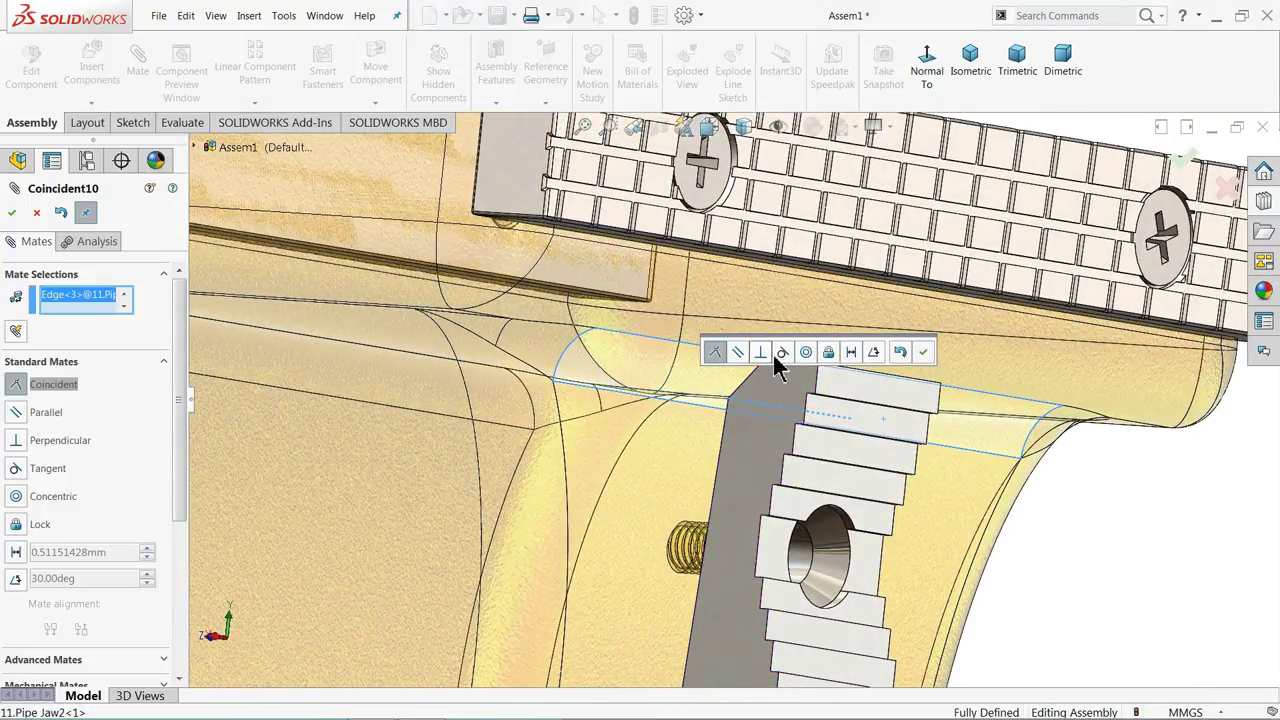
click(922, 352)
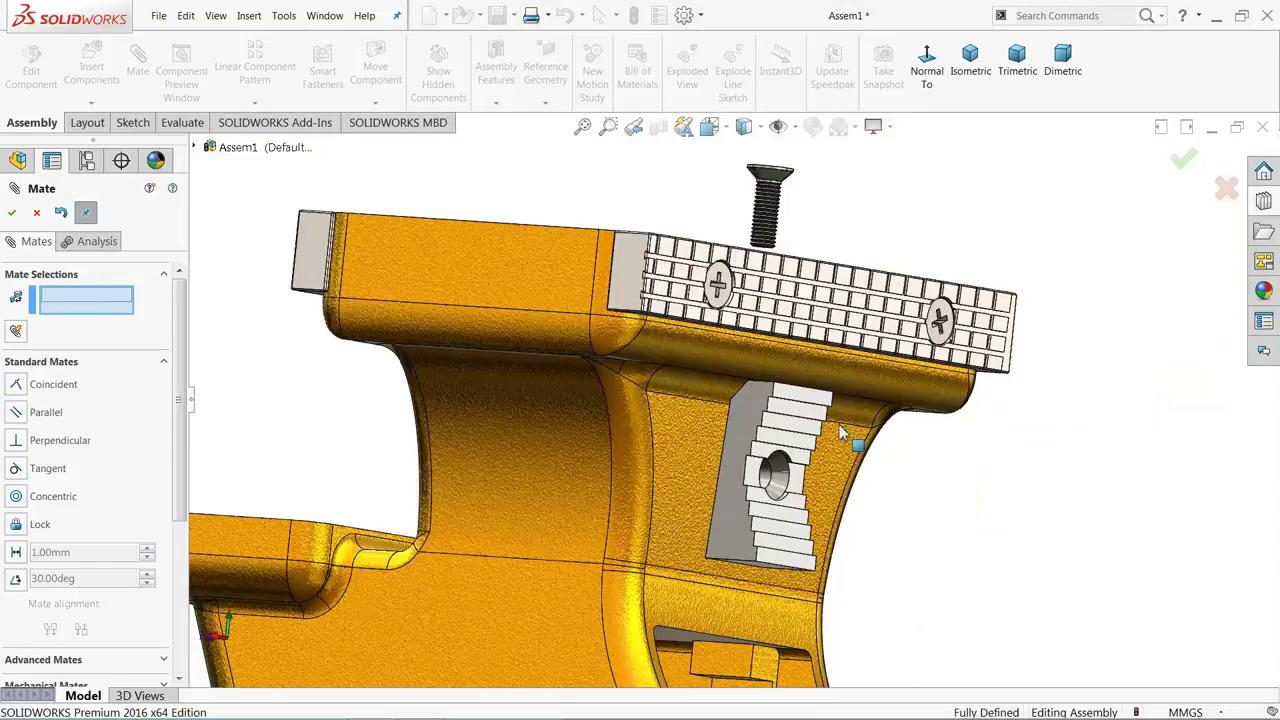
Mate the flat head screw's cone face concentric with the pipe jaw's countersunk hole, with alignment flipped
middle_drag(863, 471, 720, 410)
scroll(724, 407, down, 5)
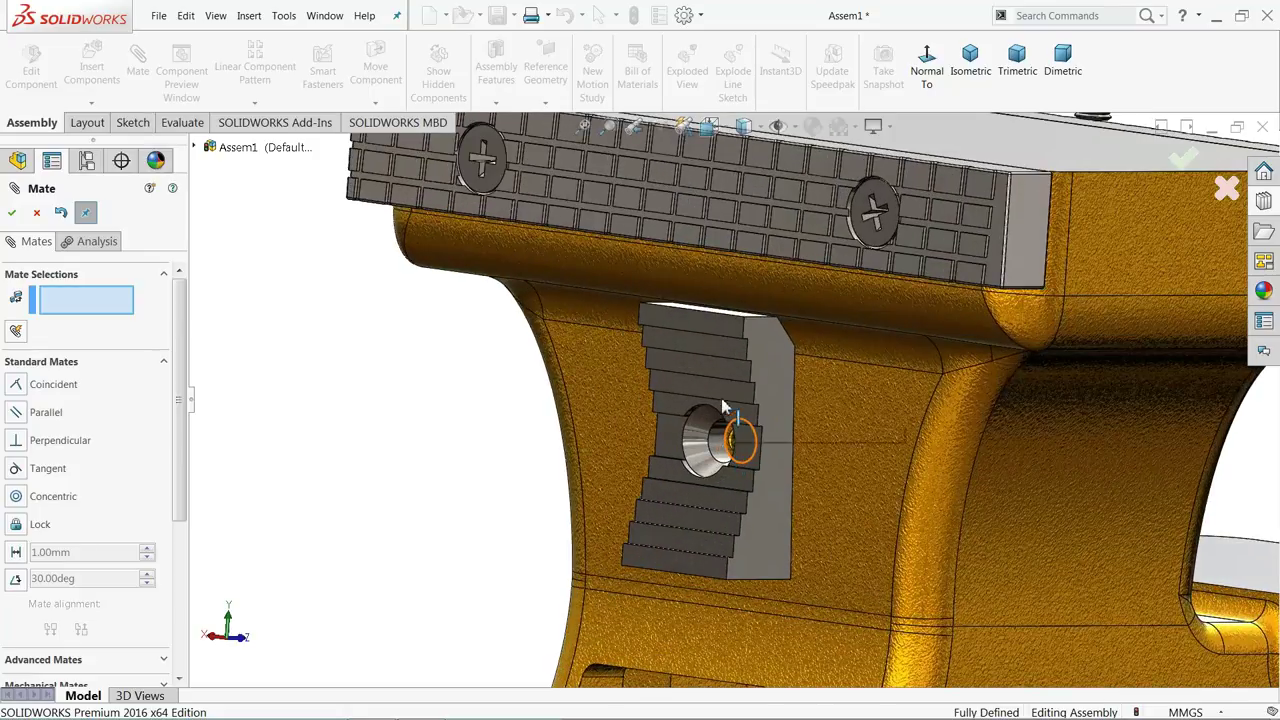
key(z)
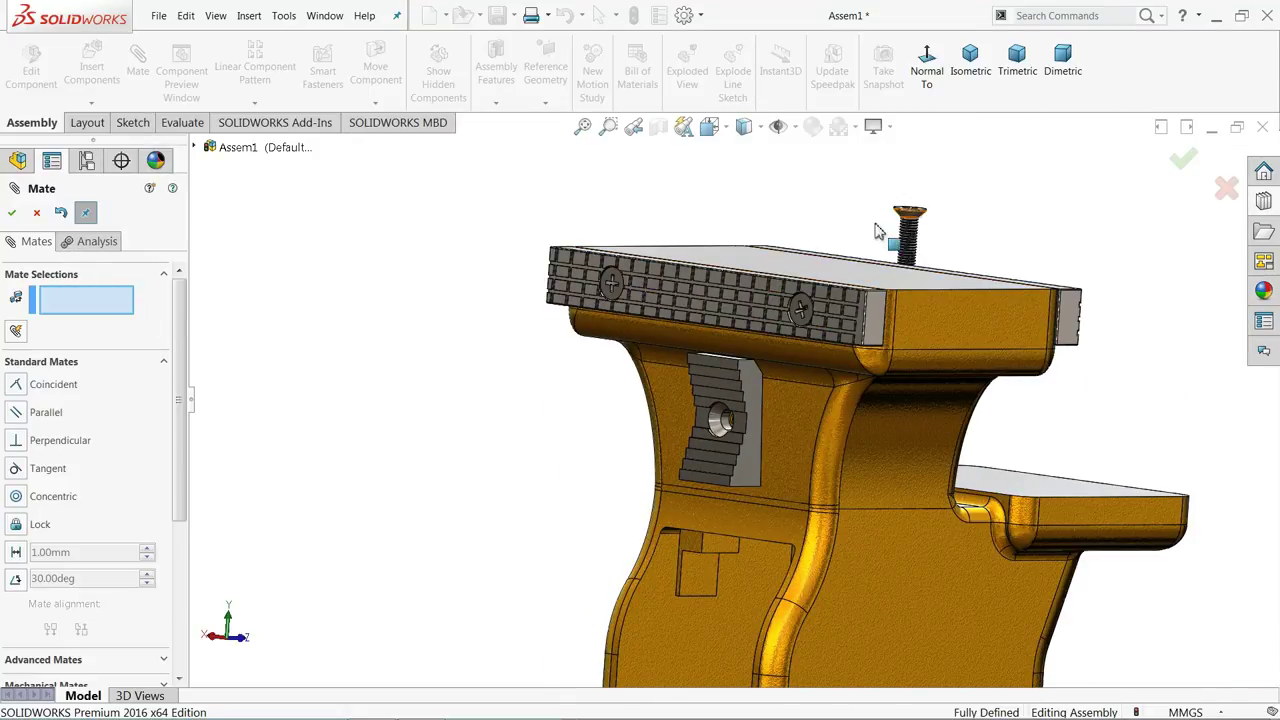
drag(876, 231, 536, 380)
scroll(667, 455, down, 6)
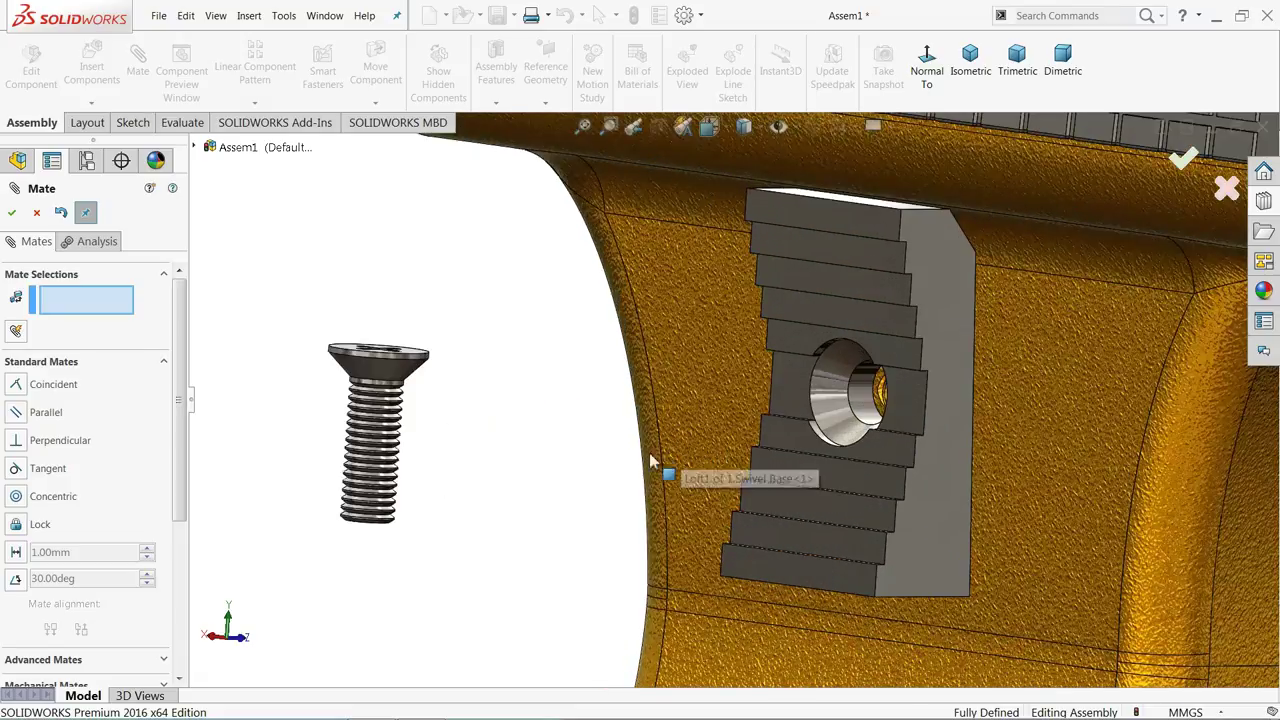
scroll(420, 395, down, 4)
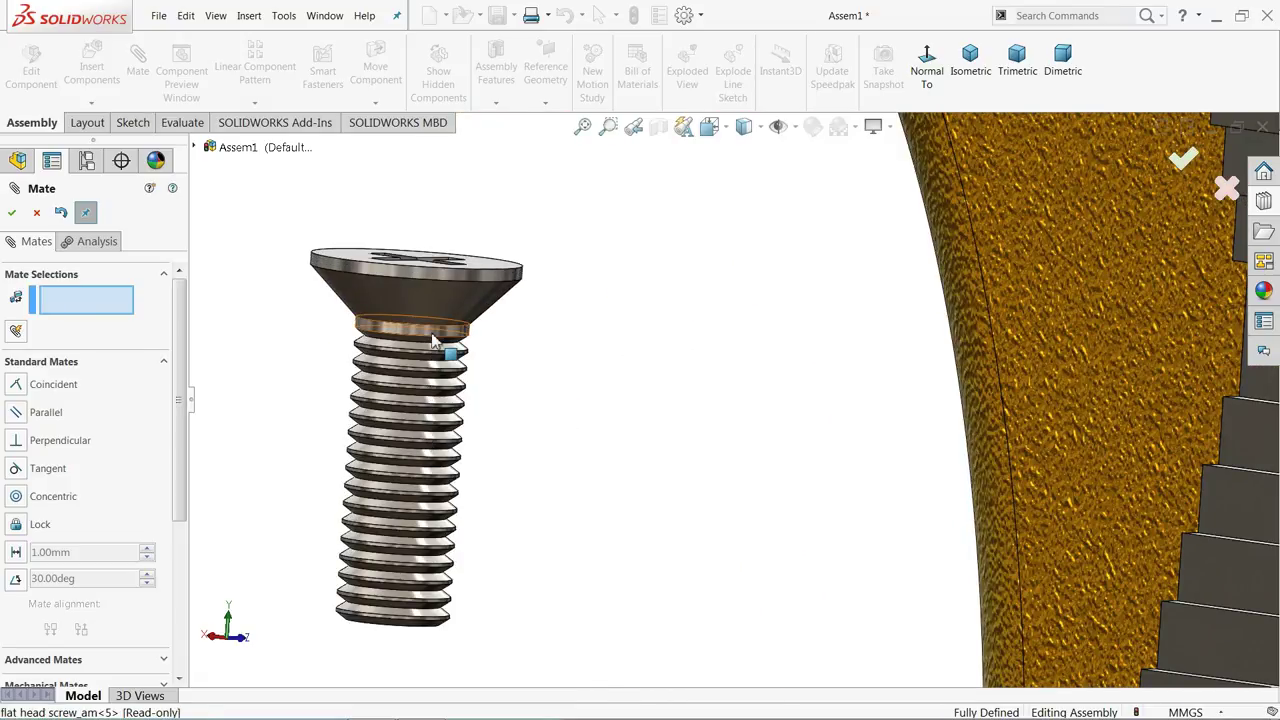
click(434, 341)
scroll(715, 390, up, 3)
scroll(1057, 393, down, 5)
click(1057, 393)
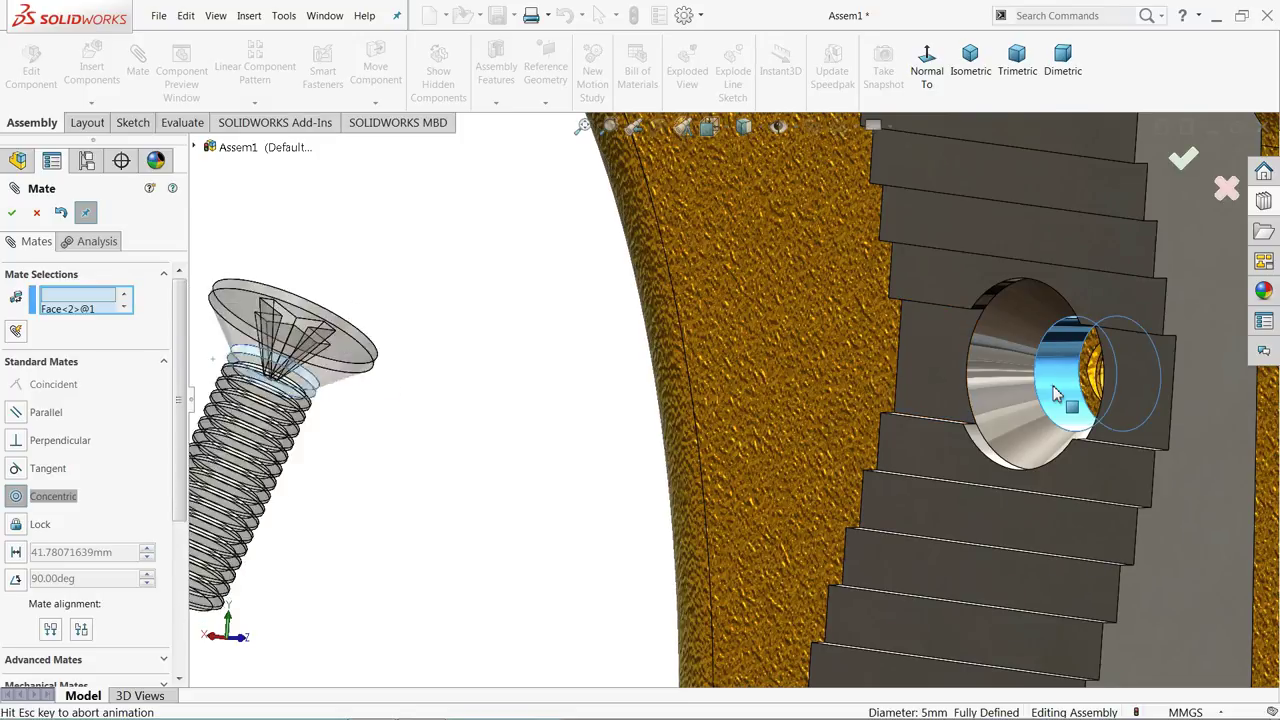
click(1210, 365)
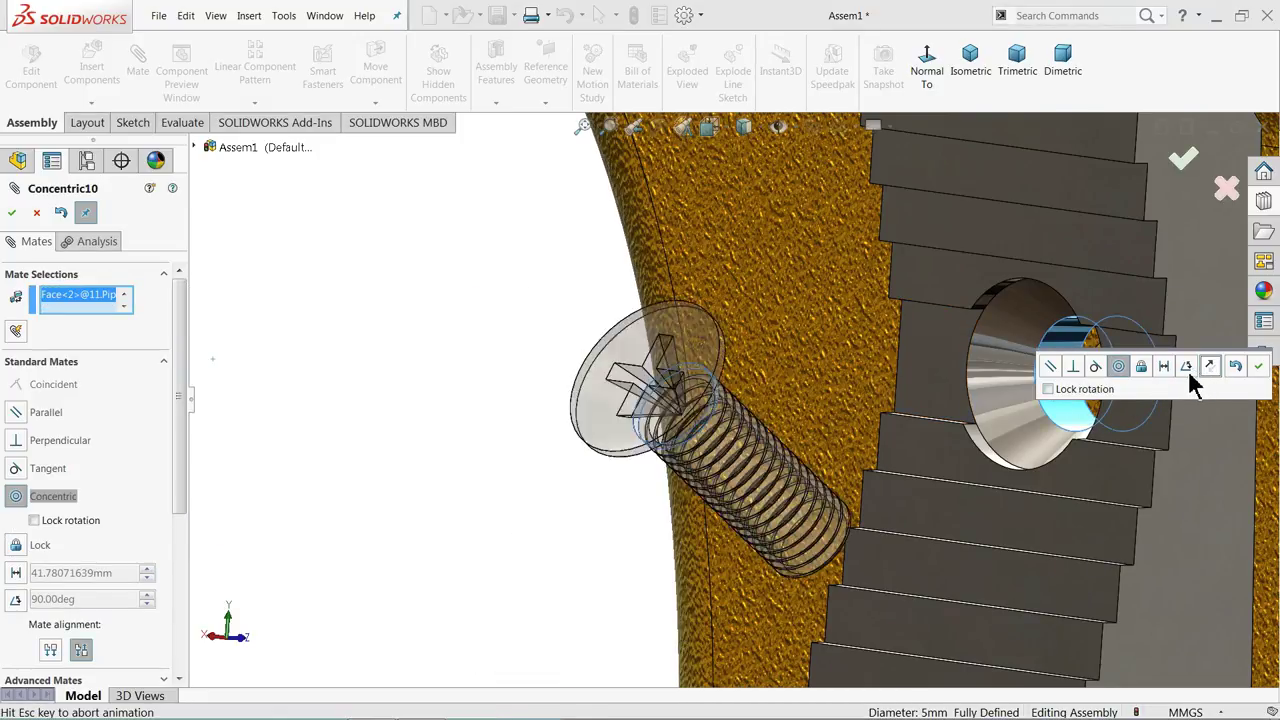
click(1259, 369)
Make the screw head face coincident with the pipe jaw face and close the Mate tool
scroll(935, 370, down, 4)
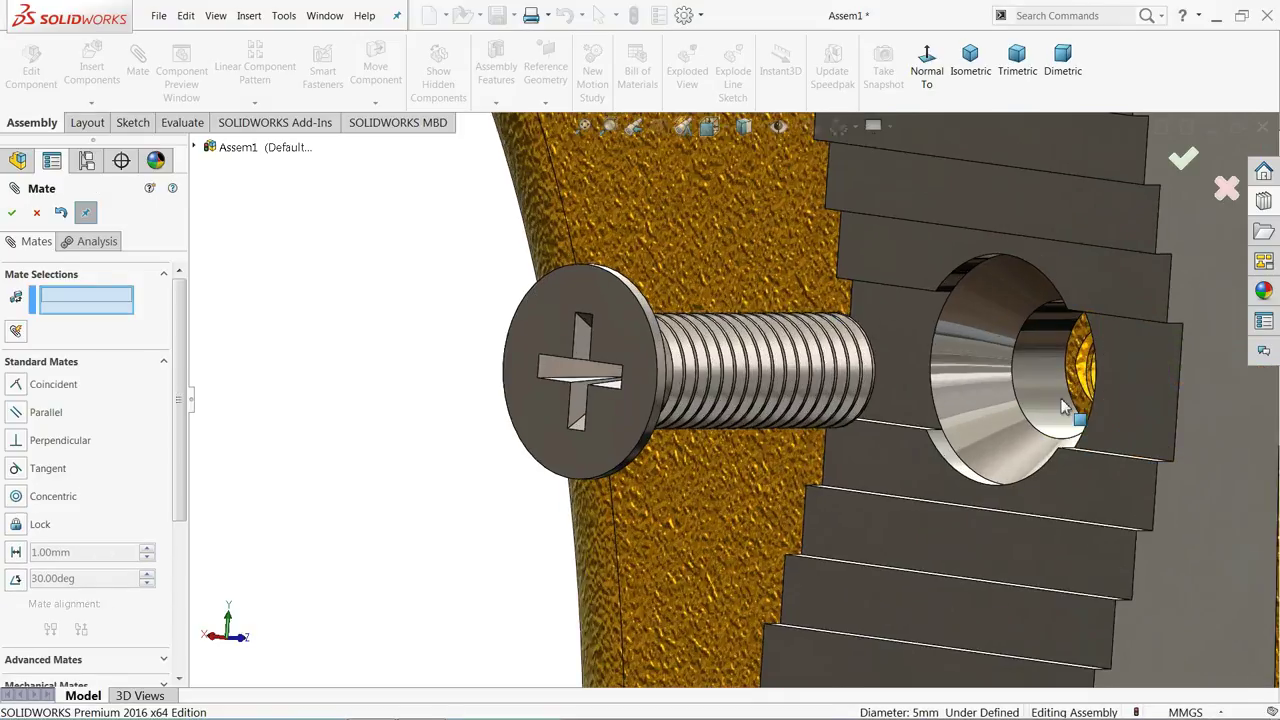
click(868, 342)
click(538, 350)
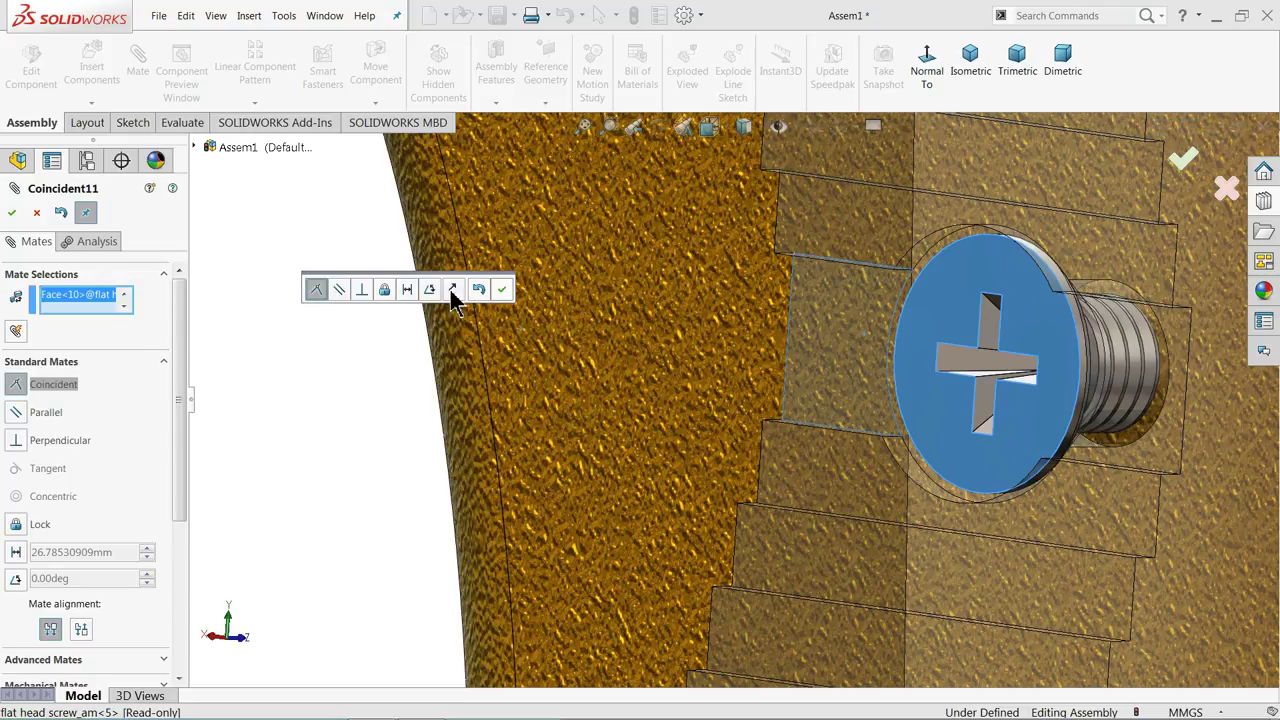
click(501, 289)
middle_drag(703, 343, 860, 425)
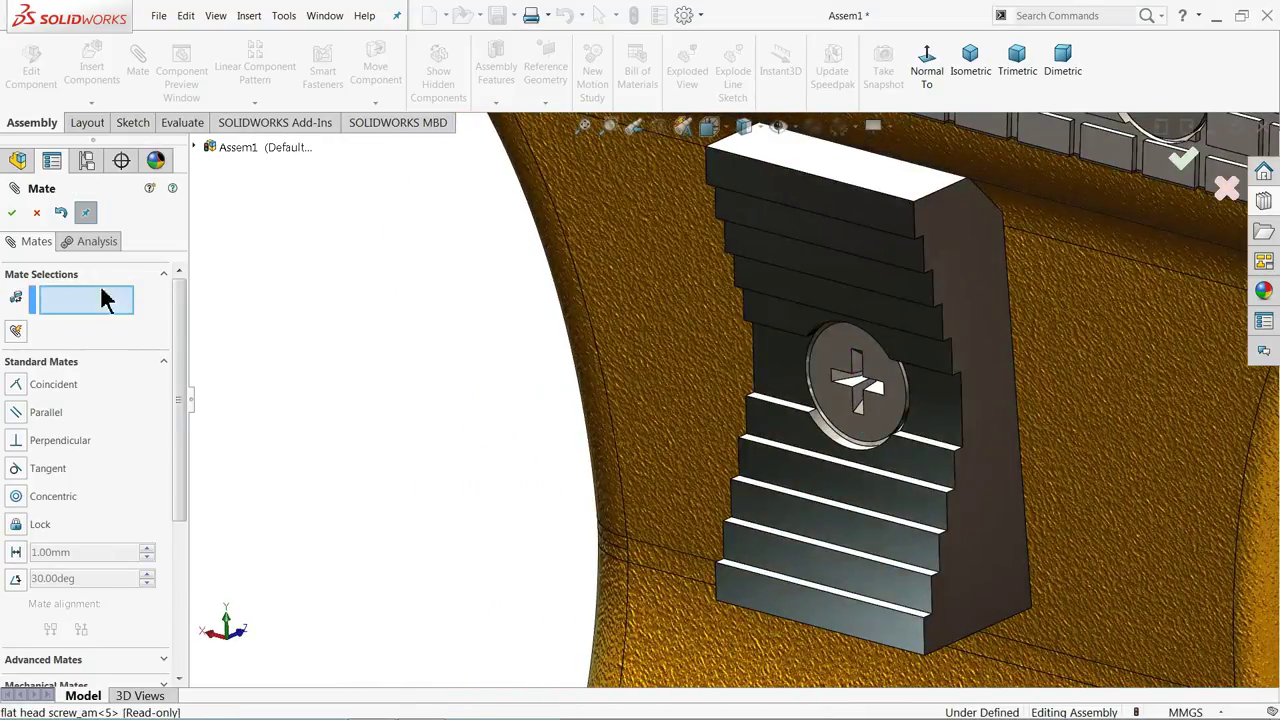
click(36, 214)
scroll(680, 345, up, 8)
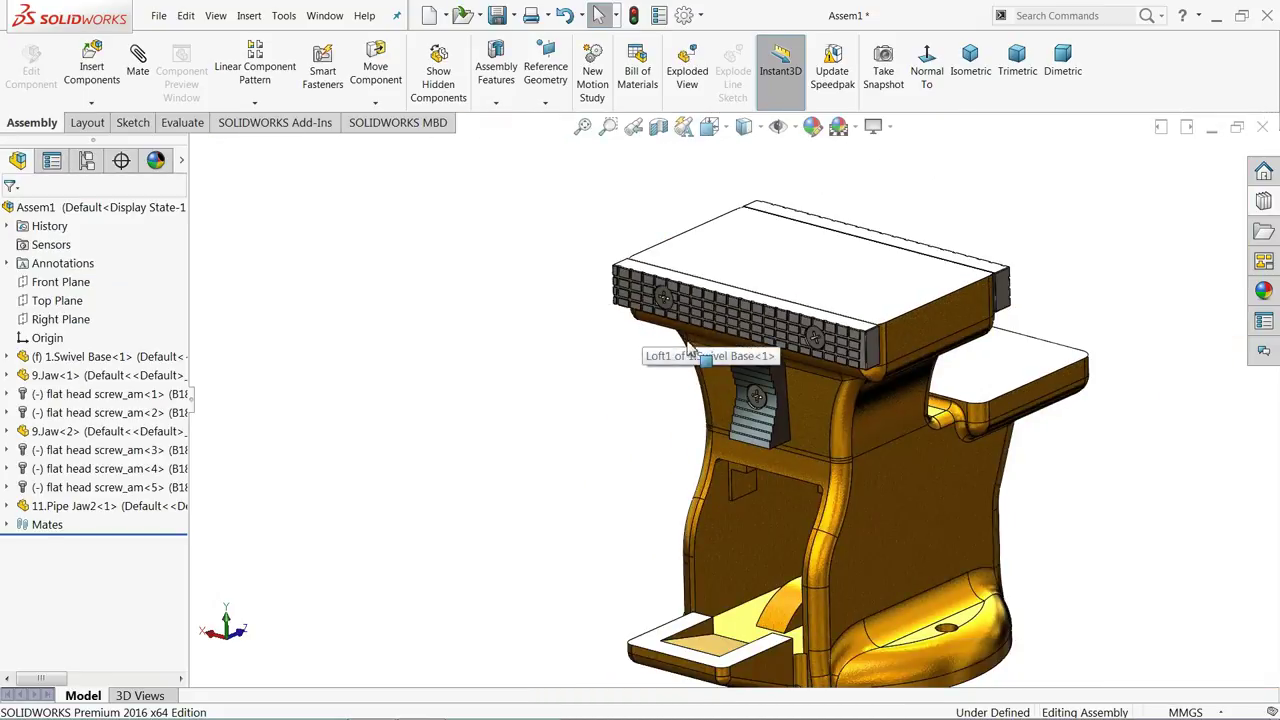
middle_drag(752, 395, 646, 400)
scroll(810, 488, down, 3)
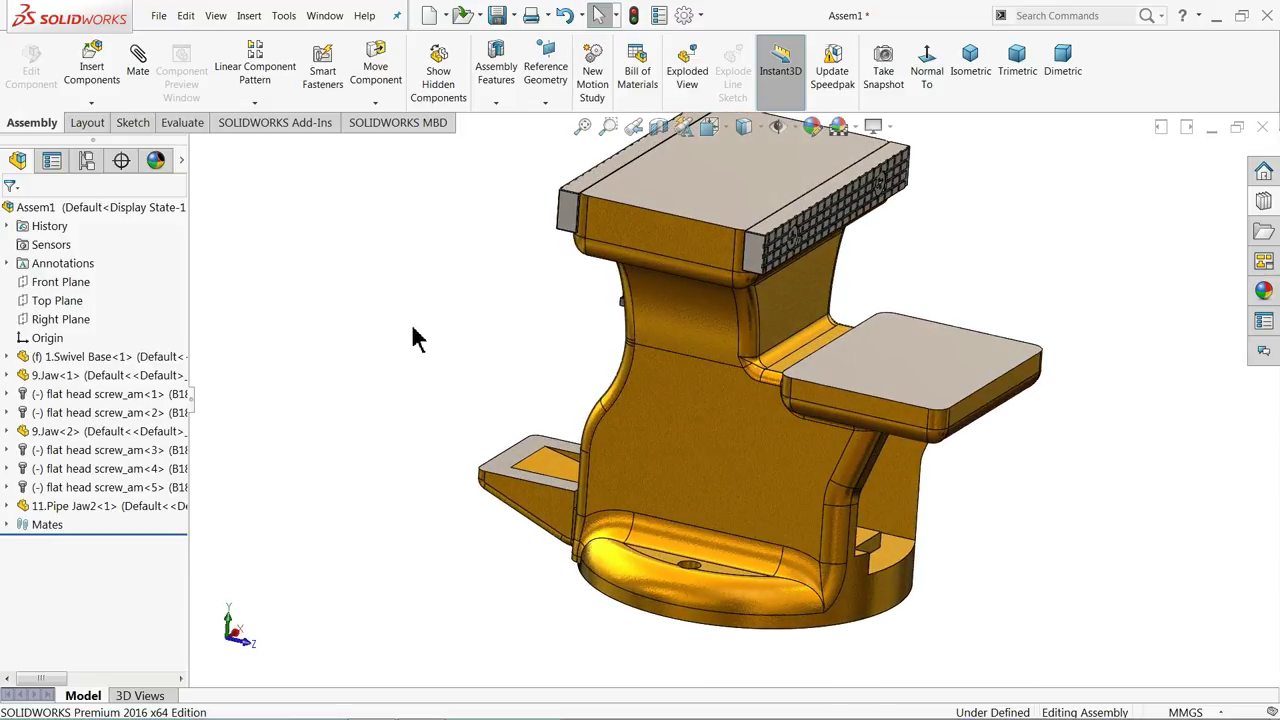
Insert 7.Fixed Base and 8.Swivel Base inner ring together, placing the fixed base and the ring below it
click(95, 66)
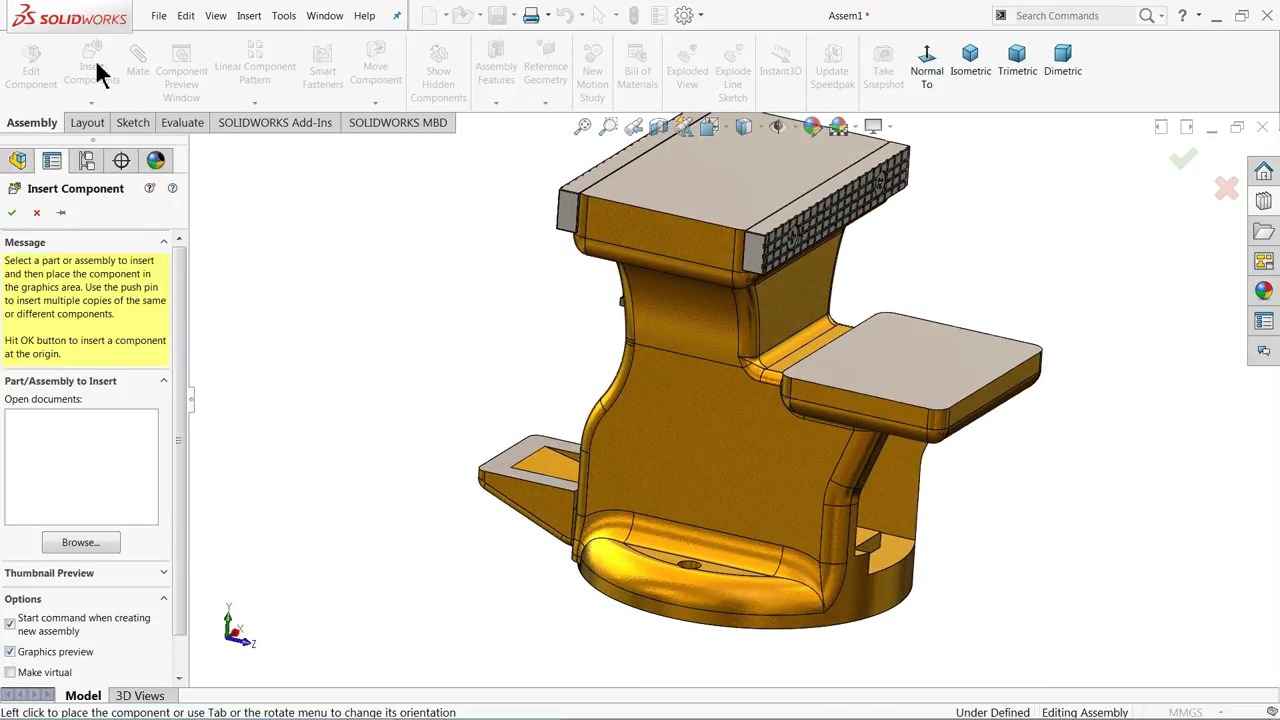
click(96, 548)
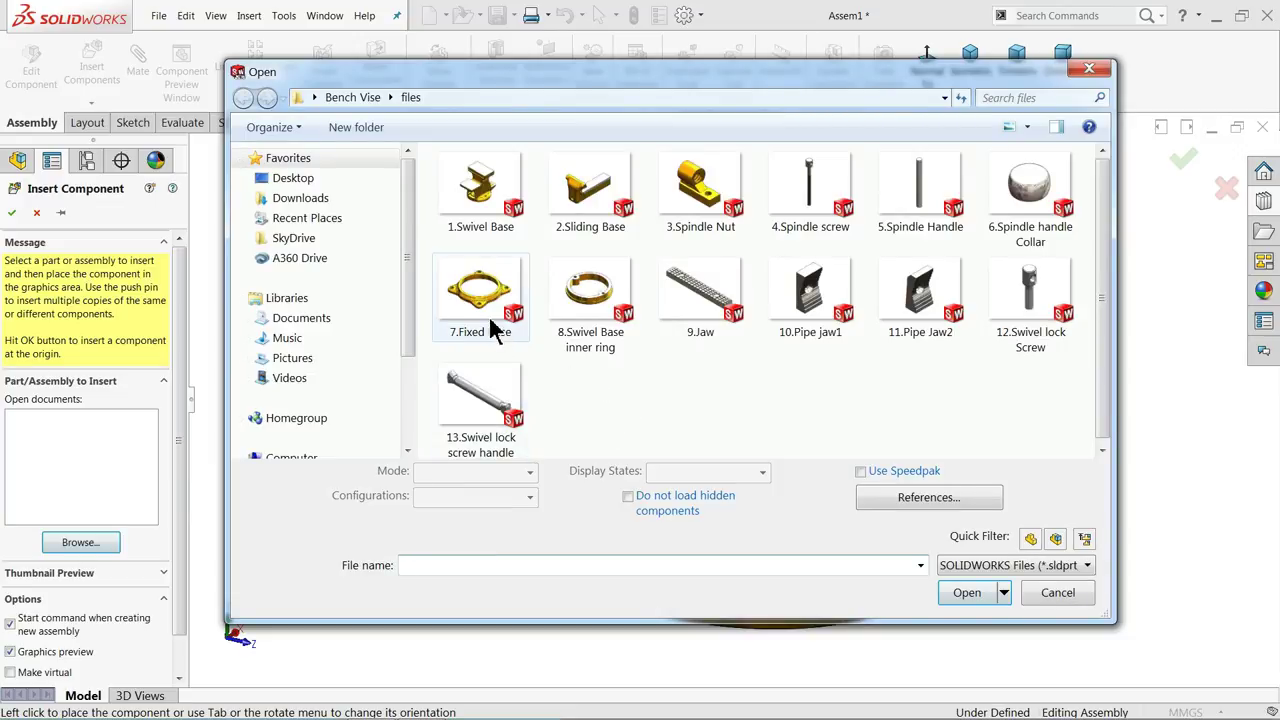
click(490, 330)
ctrl+click(572, 340)
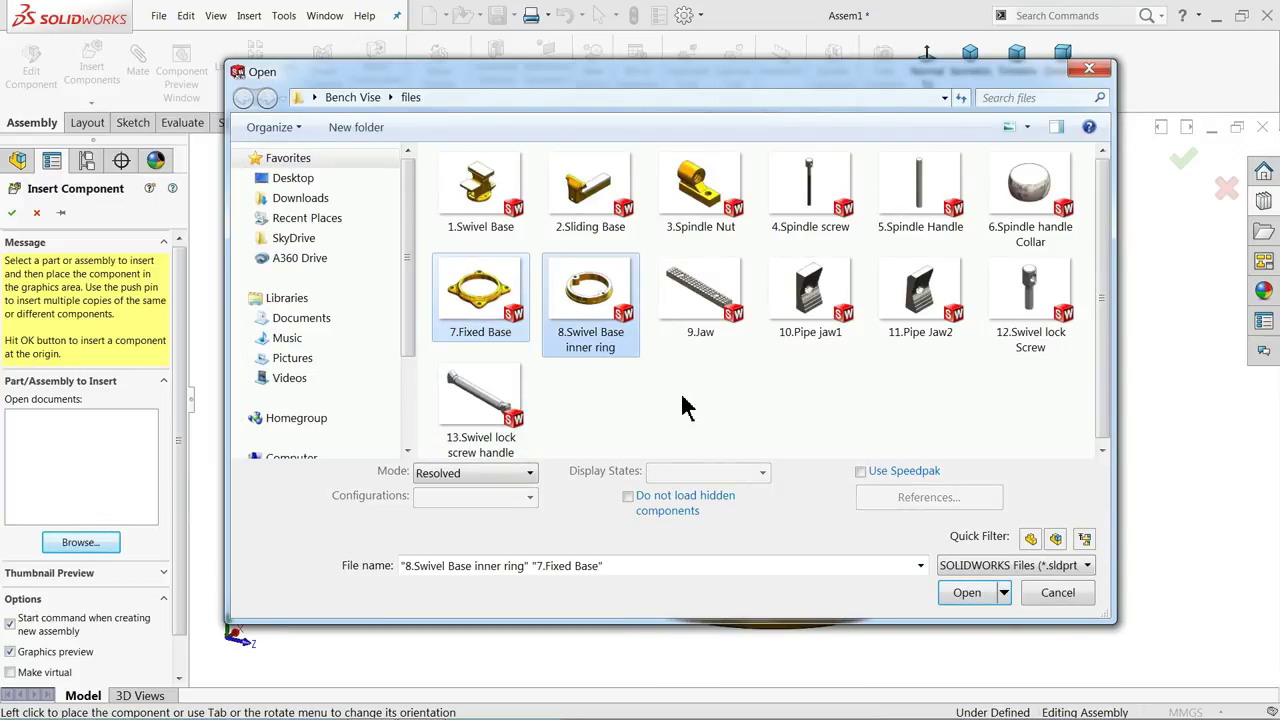
click(968, 592)
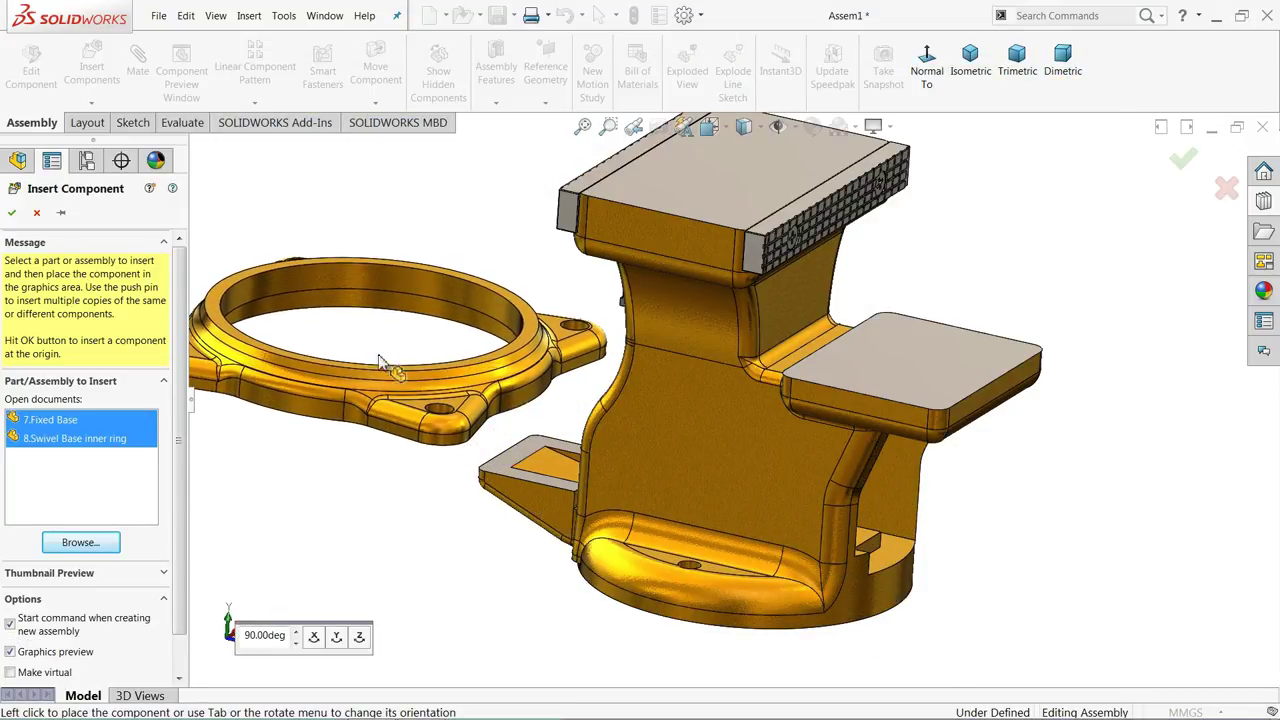
click(370, 345)
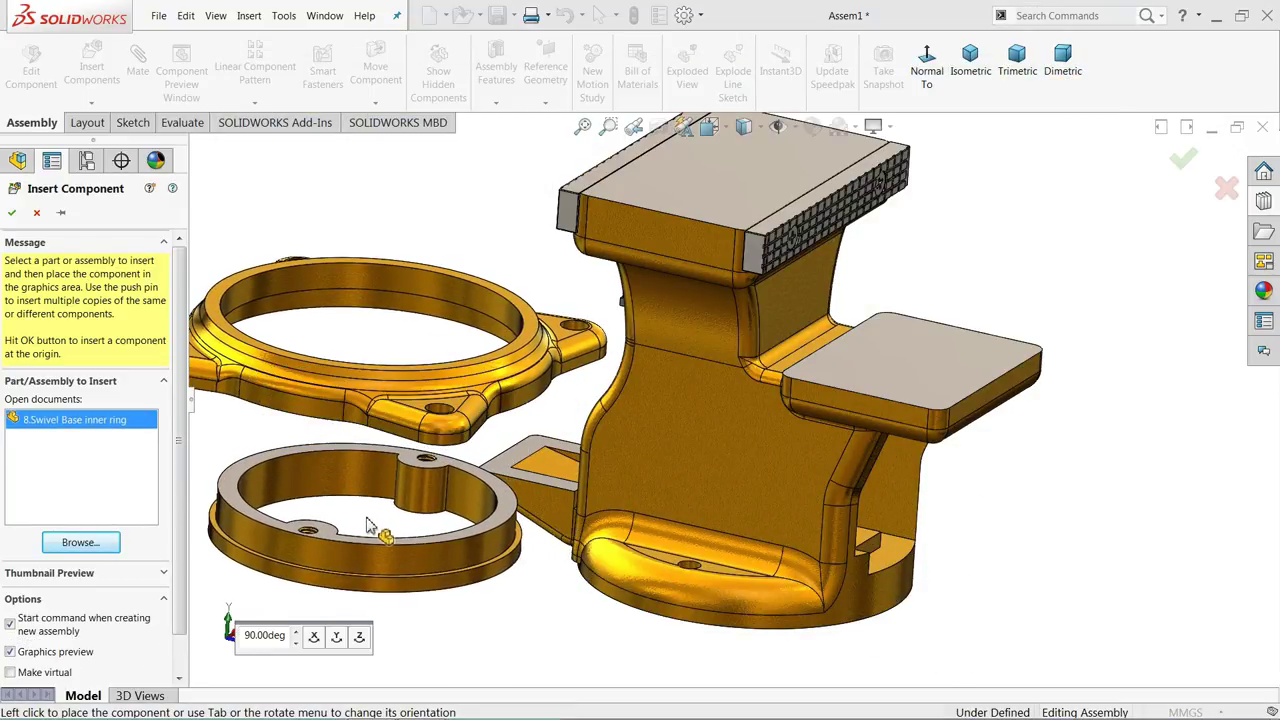
click(373, 529)
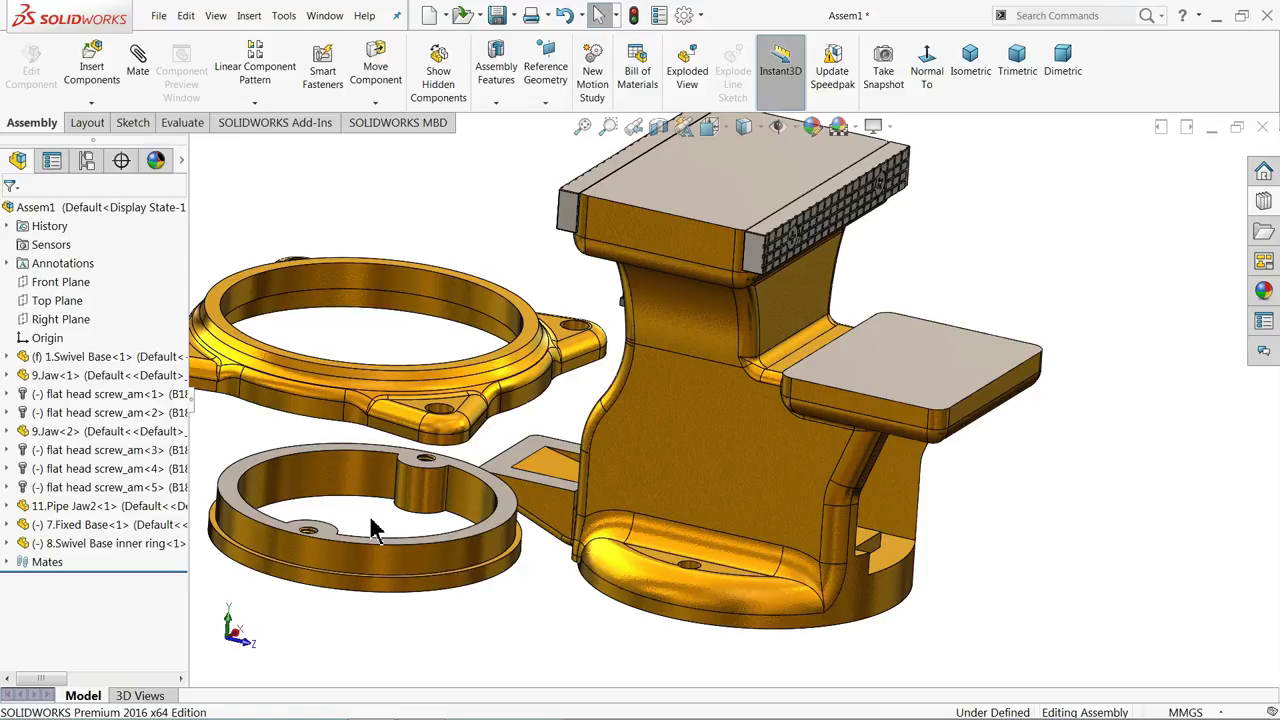
Add a Coincident mate between the 7.Fixed Base face and the inner ring face
scroll(440, 465, down, 2)
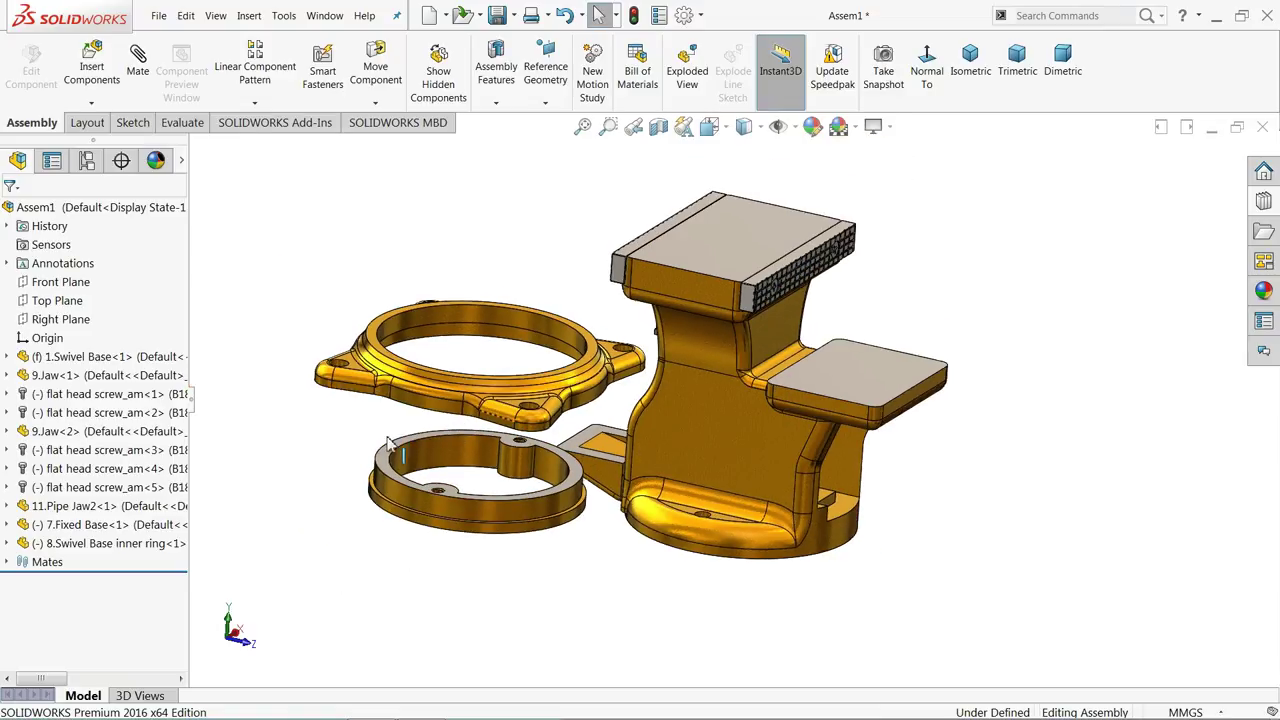
scroll(430, 457, up, 4)
scroll(506, 434, up, 3)
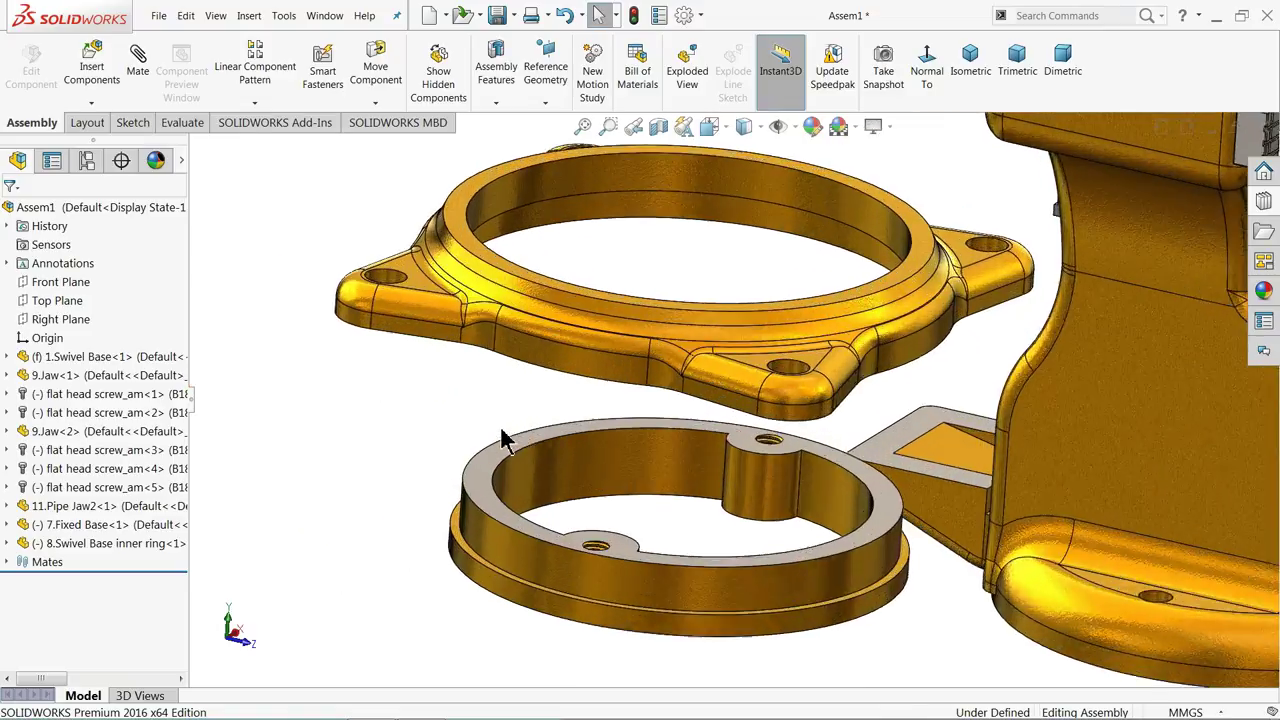
click(139, 72)
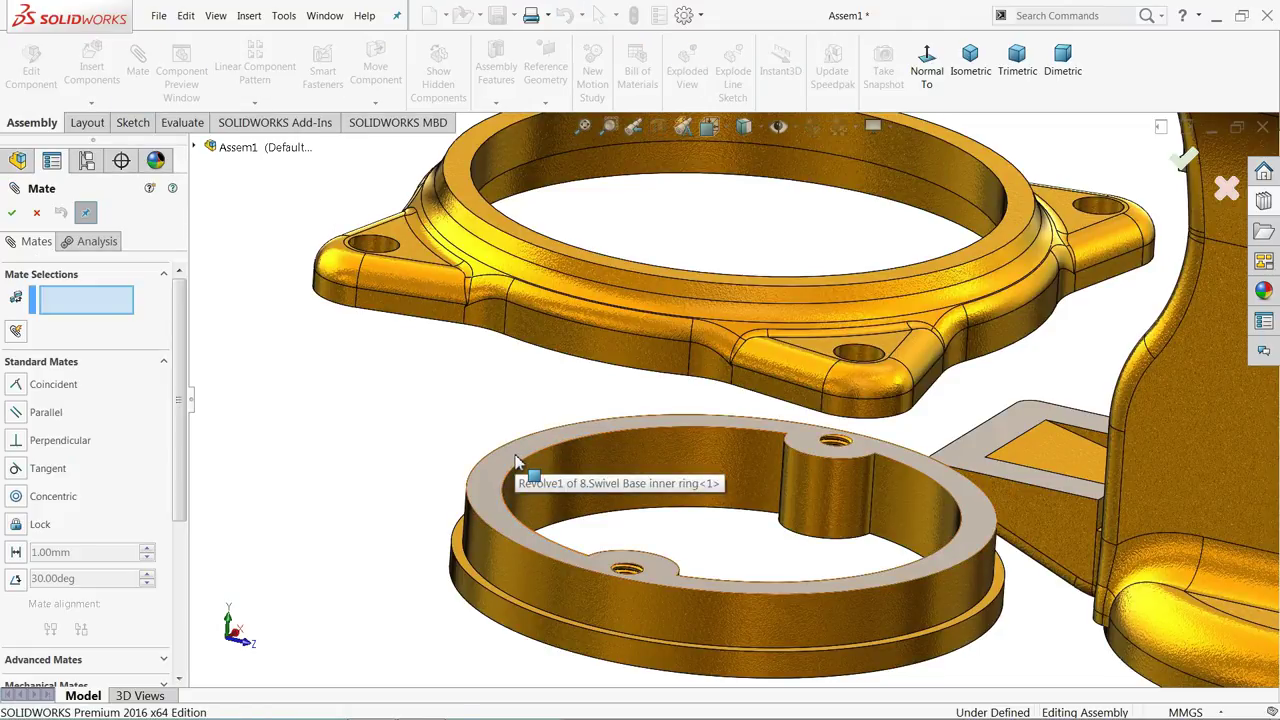
middle_drag(489, 391, 515, 218)
scroll(455, 518, down, 5)
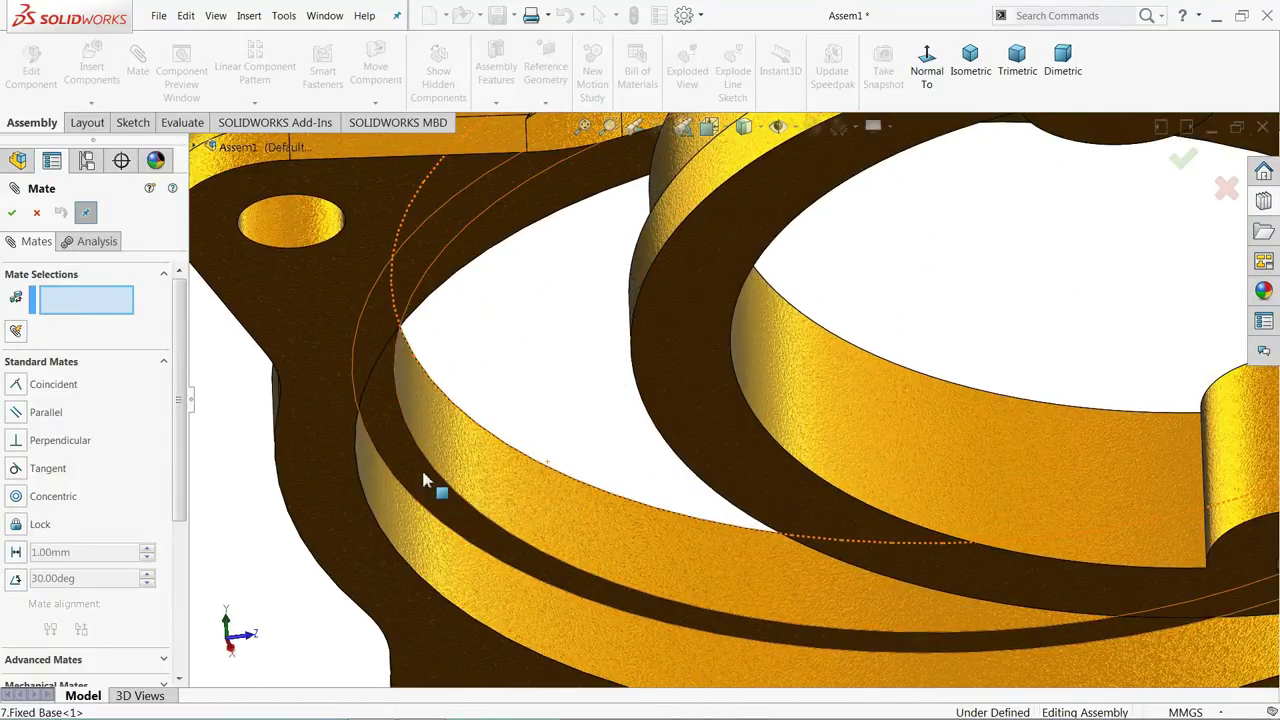
click(423, 466)
scroll(487, 457, up, 5)
middle_drag(637, 351, 686, 494)
scroll(686, 494, down, 5)
click(664, 500)
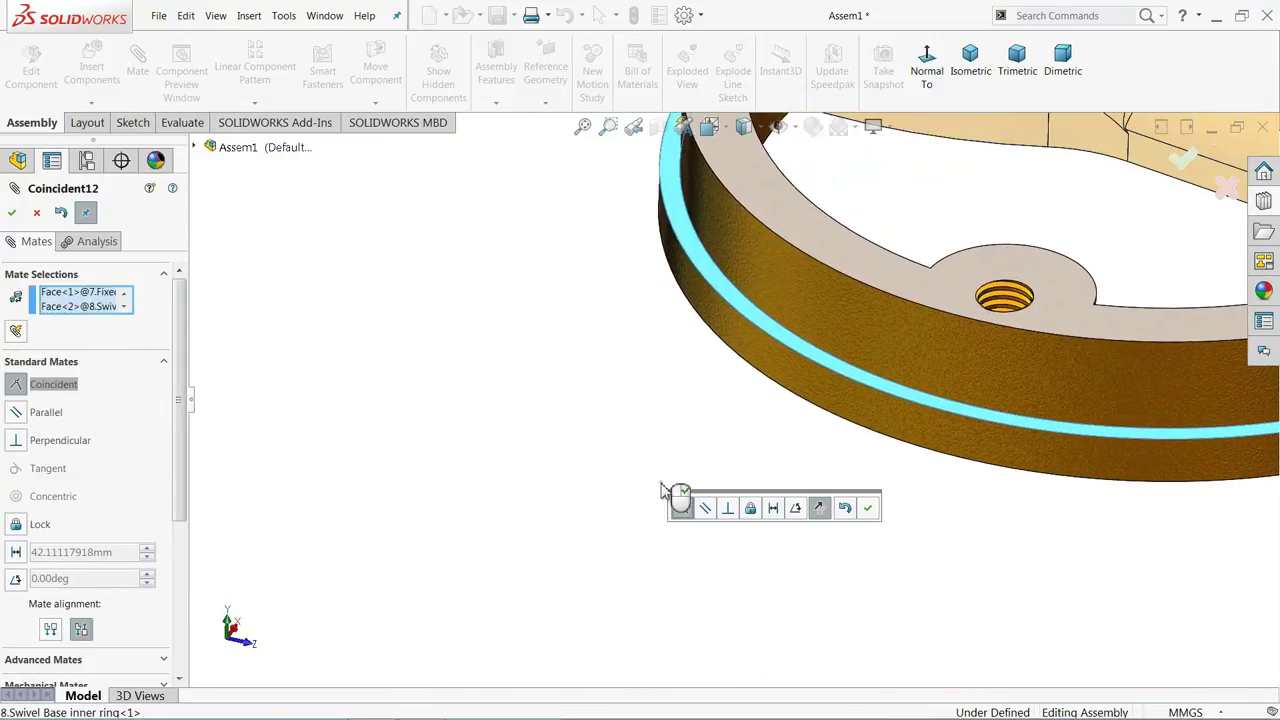
click(867, 508)
Centre the inner ring with a Concentric mate to the fixed base's bore face
scroll(833, 445, up, 2)
scroll(836, 430, up, 2)
scroll(826, 268, down, 1)
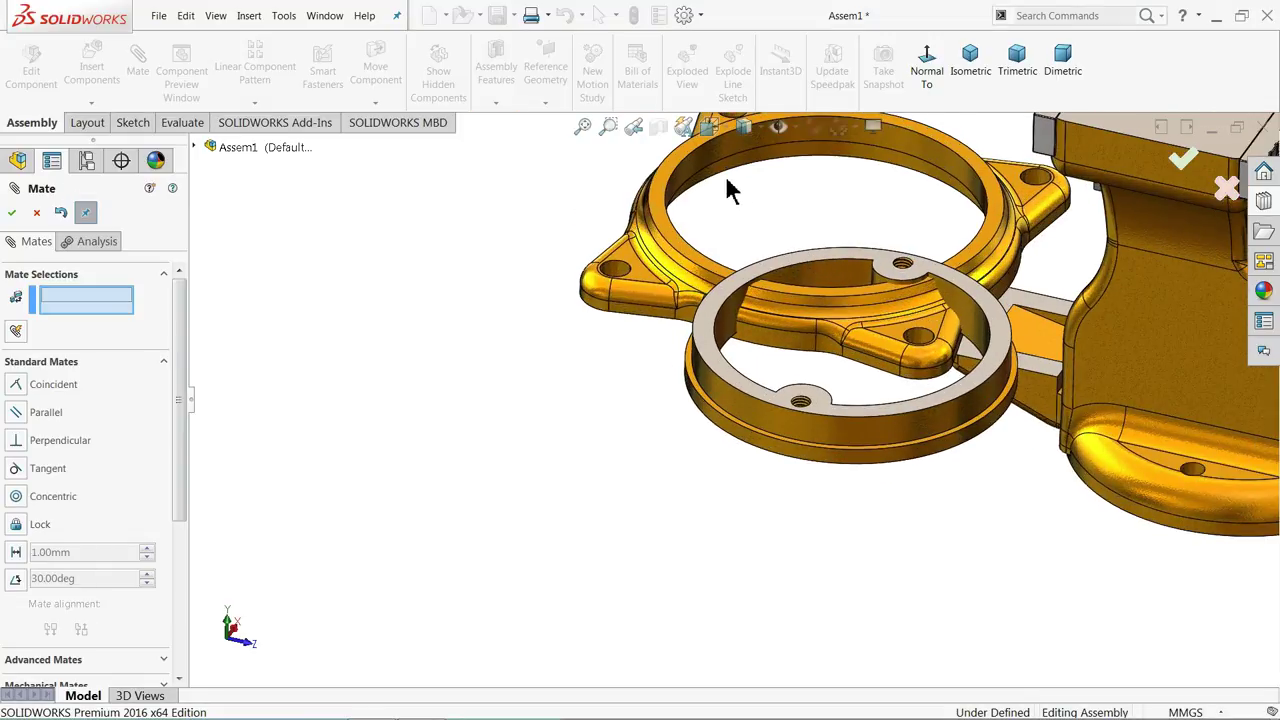
click(717, 165)
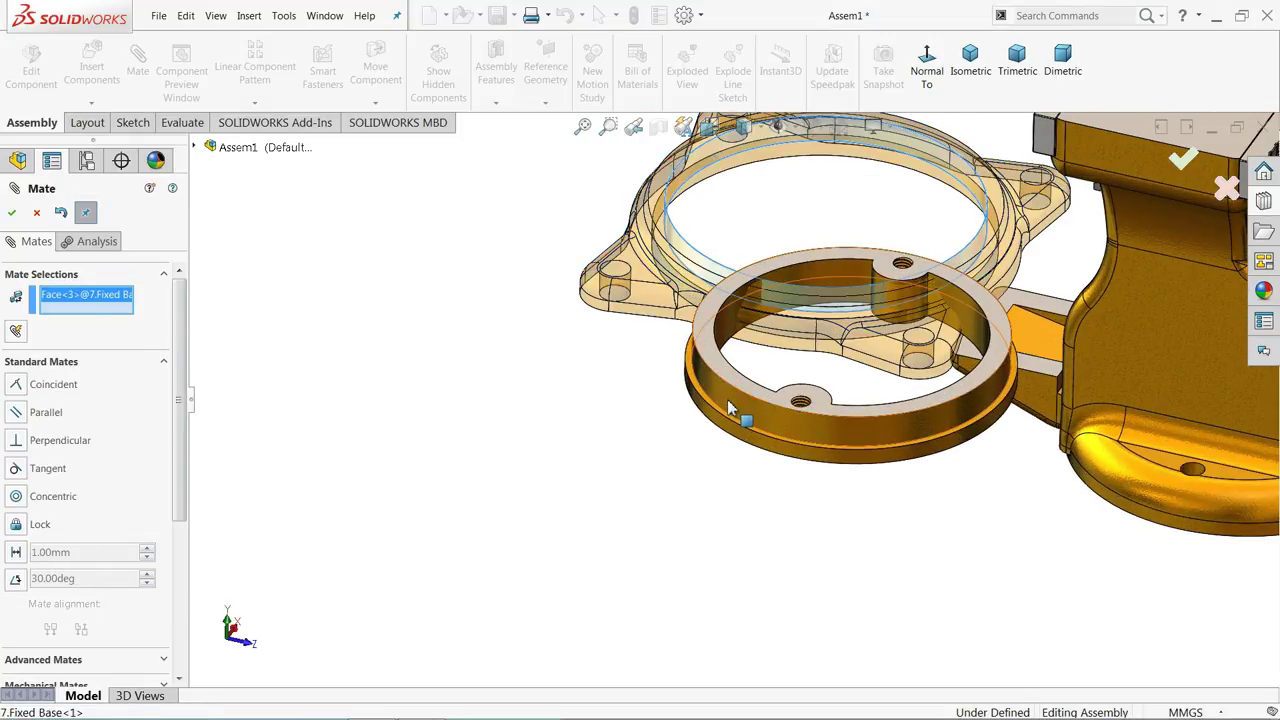
click(736, 413)
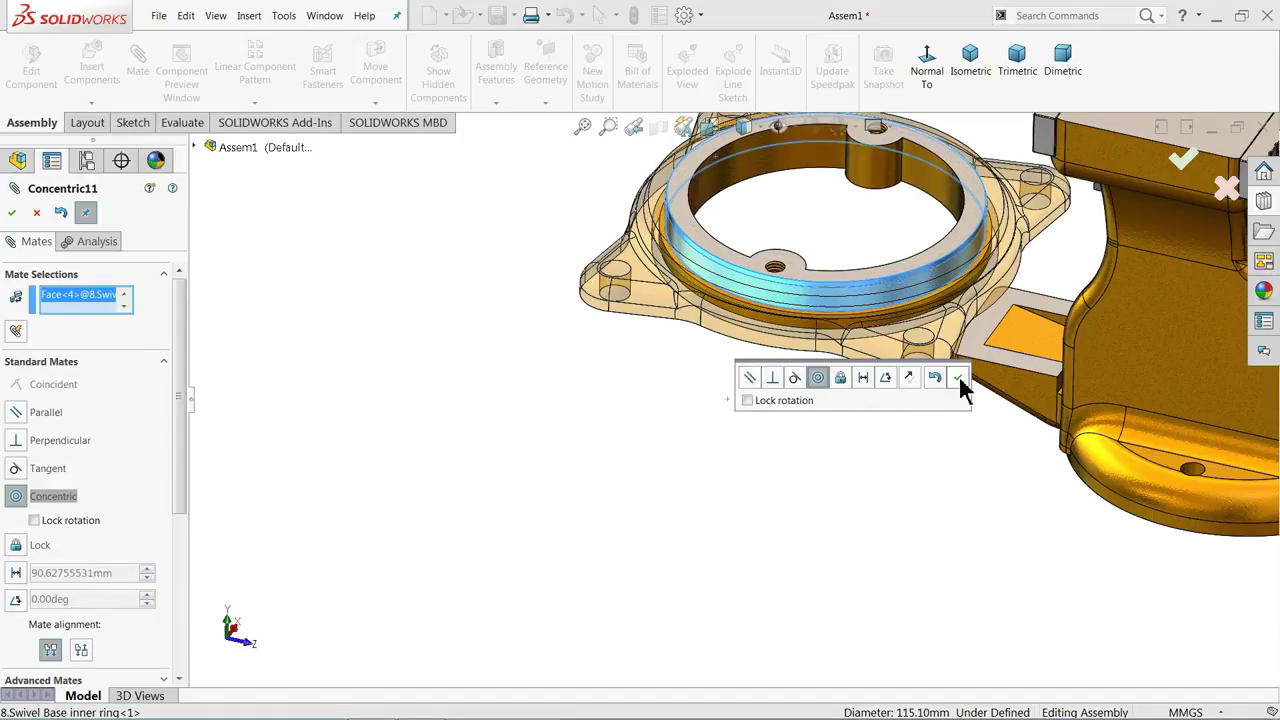
click(958, 378)
scroll(766, 280, up, 3)
scroll(794, 294, down, 3)
Mate the swivel base's lower face concentric with the fixed base's round face
middle_drag(806, 338, 920, 414)
scroll(1083, 556, up, 3)
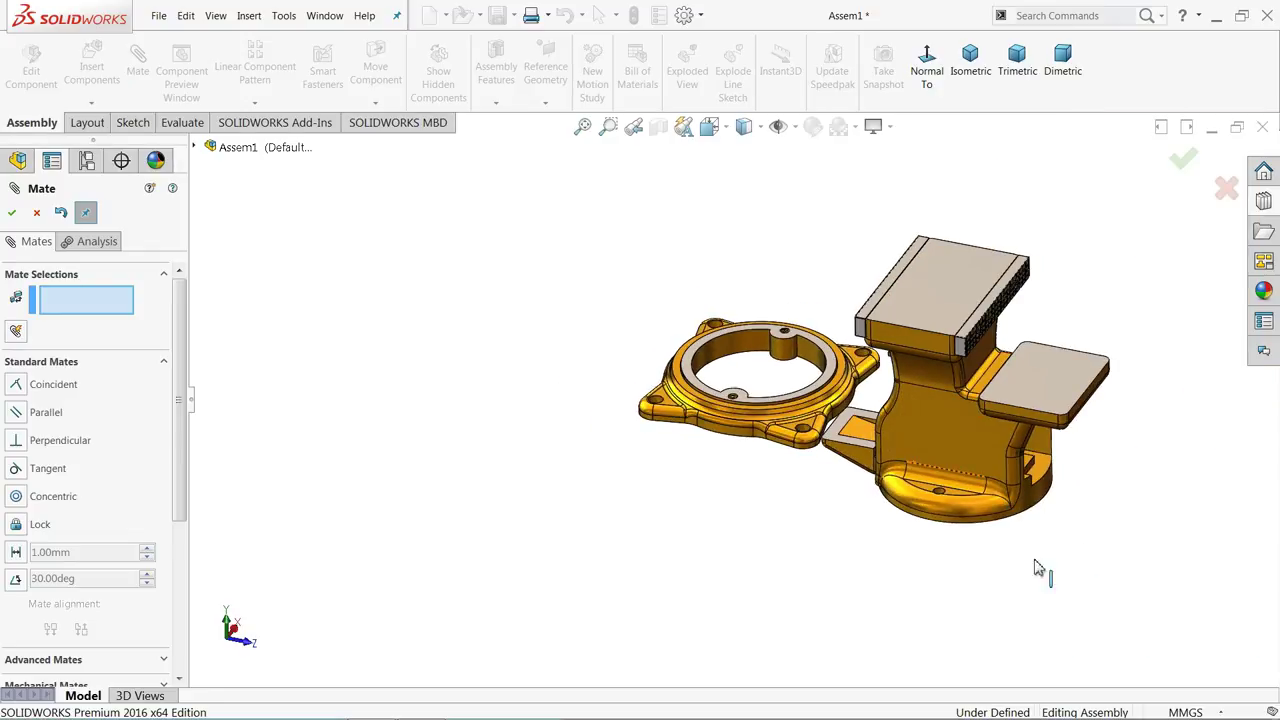
scroll(800, 438, down, 2)
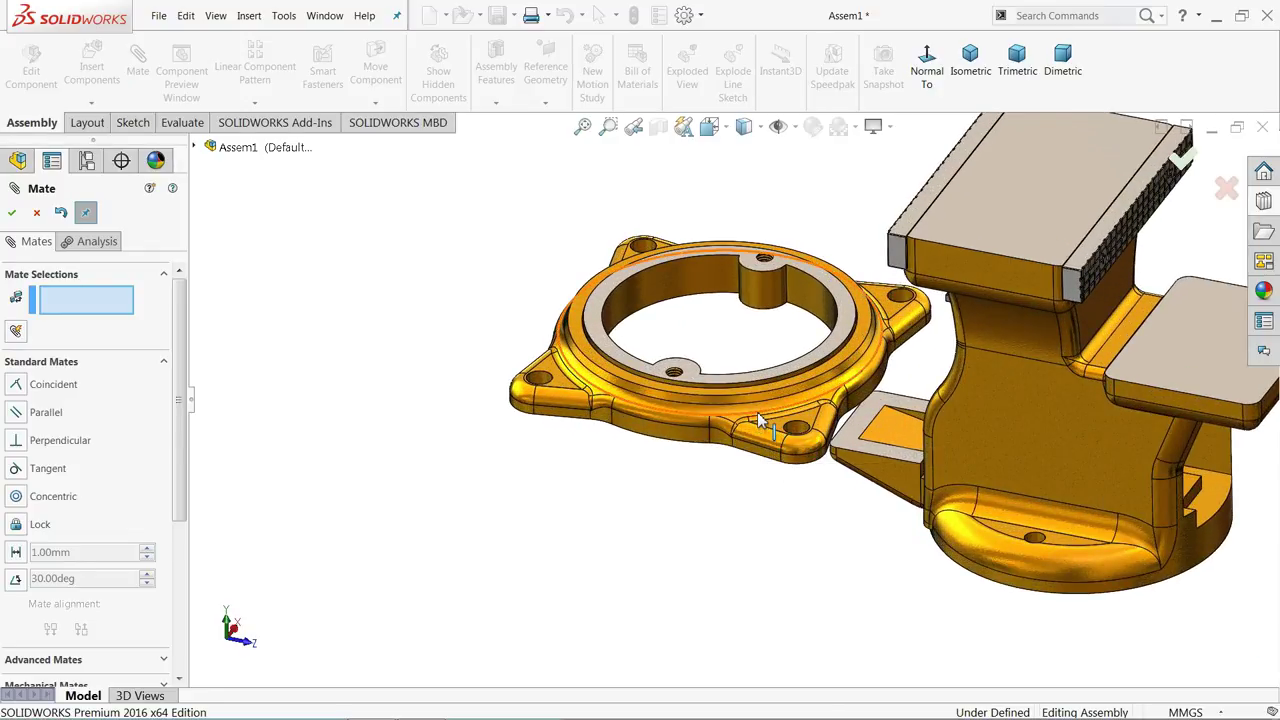
middle_drag(766, 423, 810, 632)
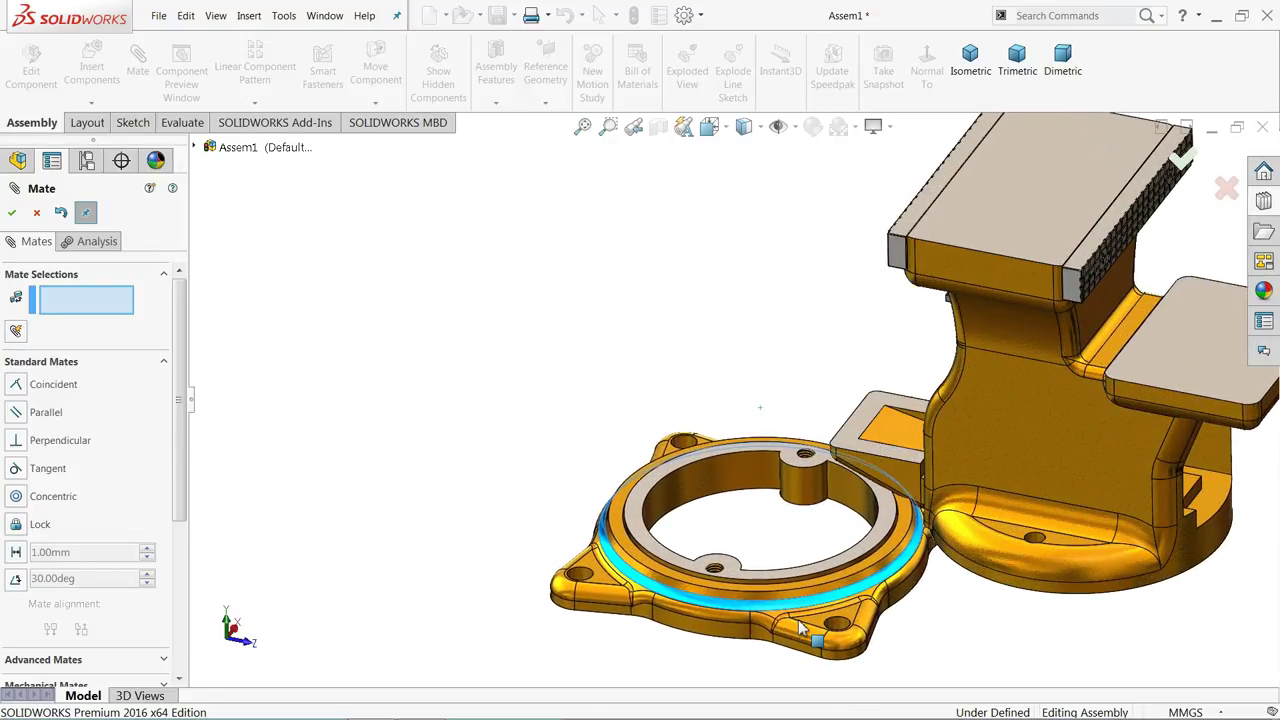
scroll(950, 630, up, 3)
scroll(948, 531, down, 2)
scroll(614, 463, down, 2)
scroll(609, 445, down, 4)
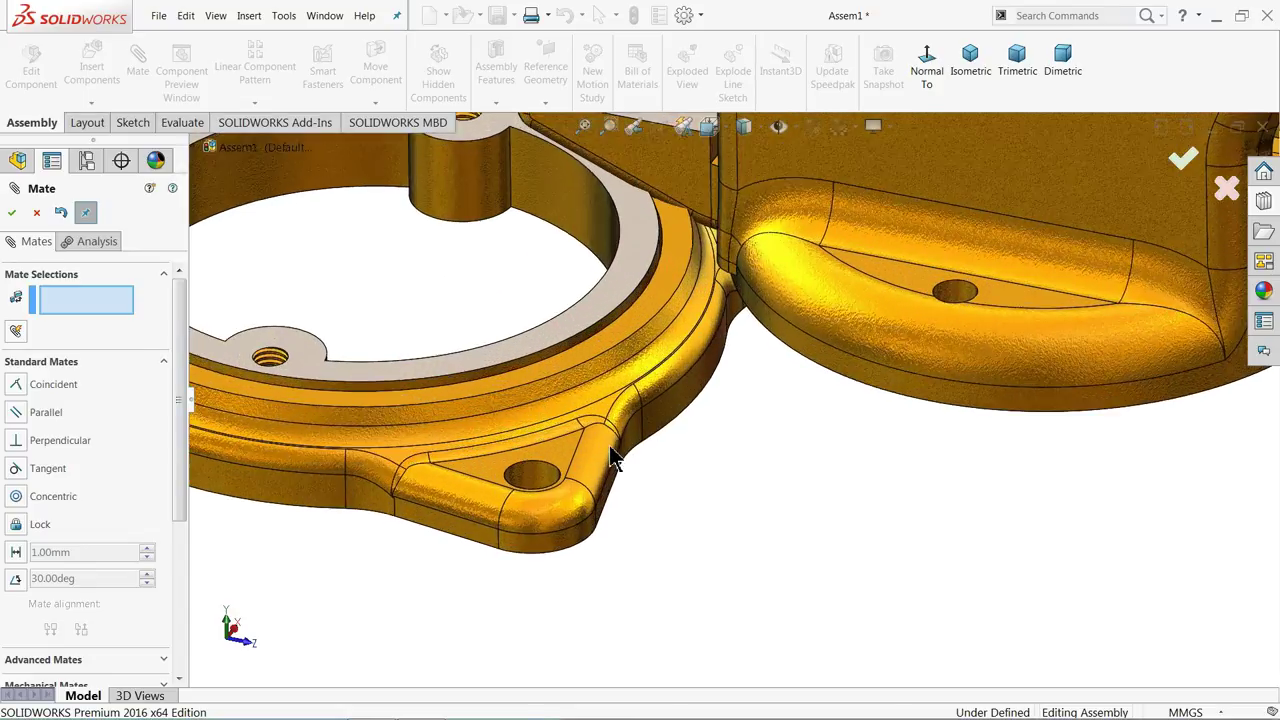
scroll(680, 420, up, 3)
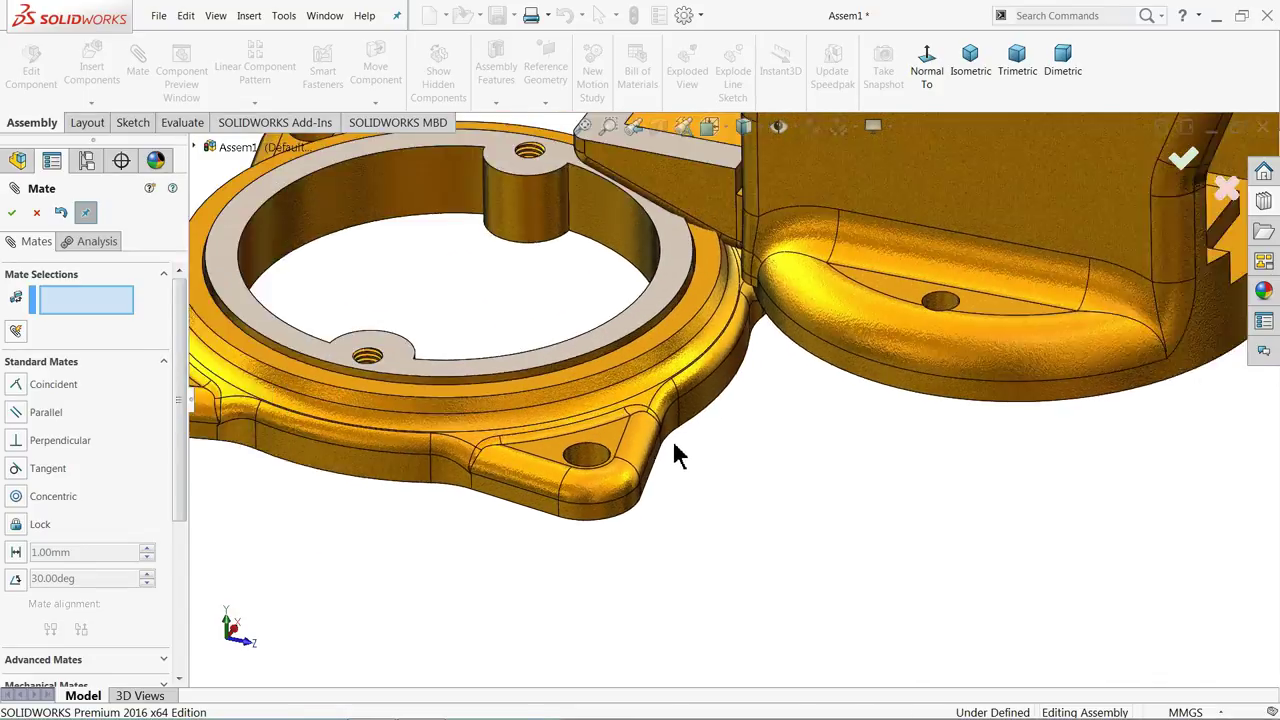
scroll(514, 437, down, 2)
click(474, 465)
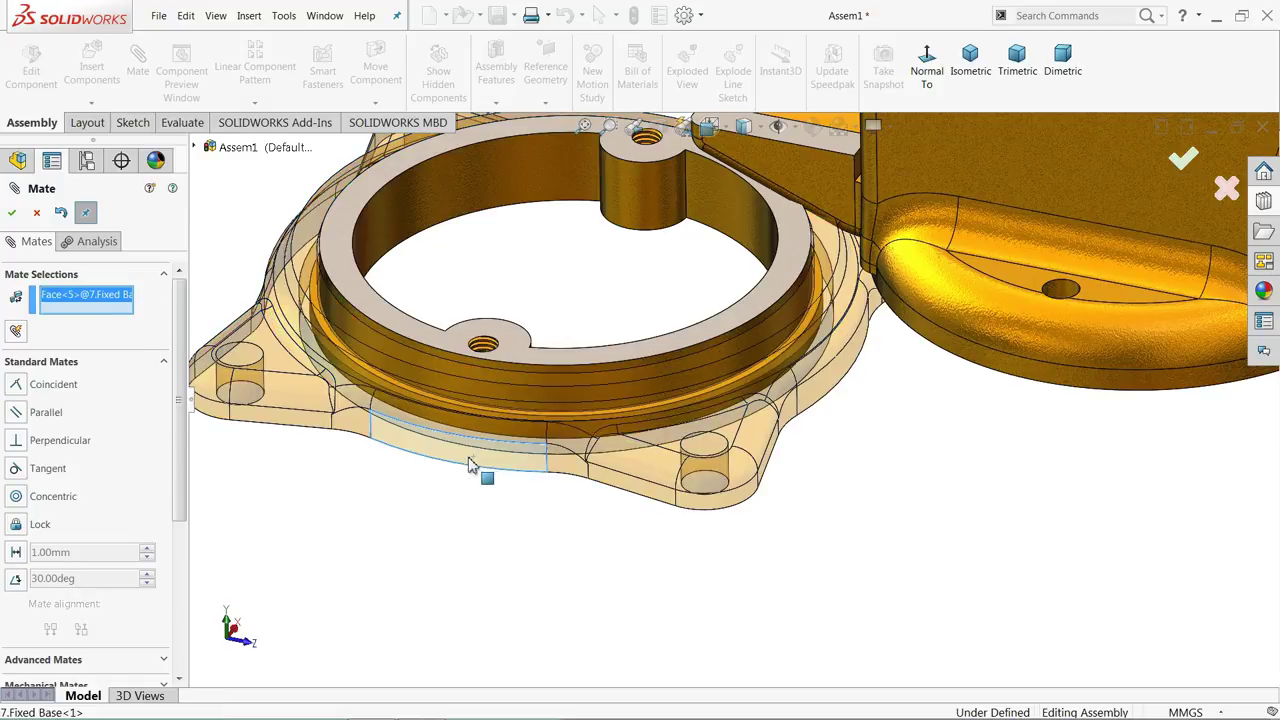
click(1050, 385)
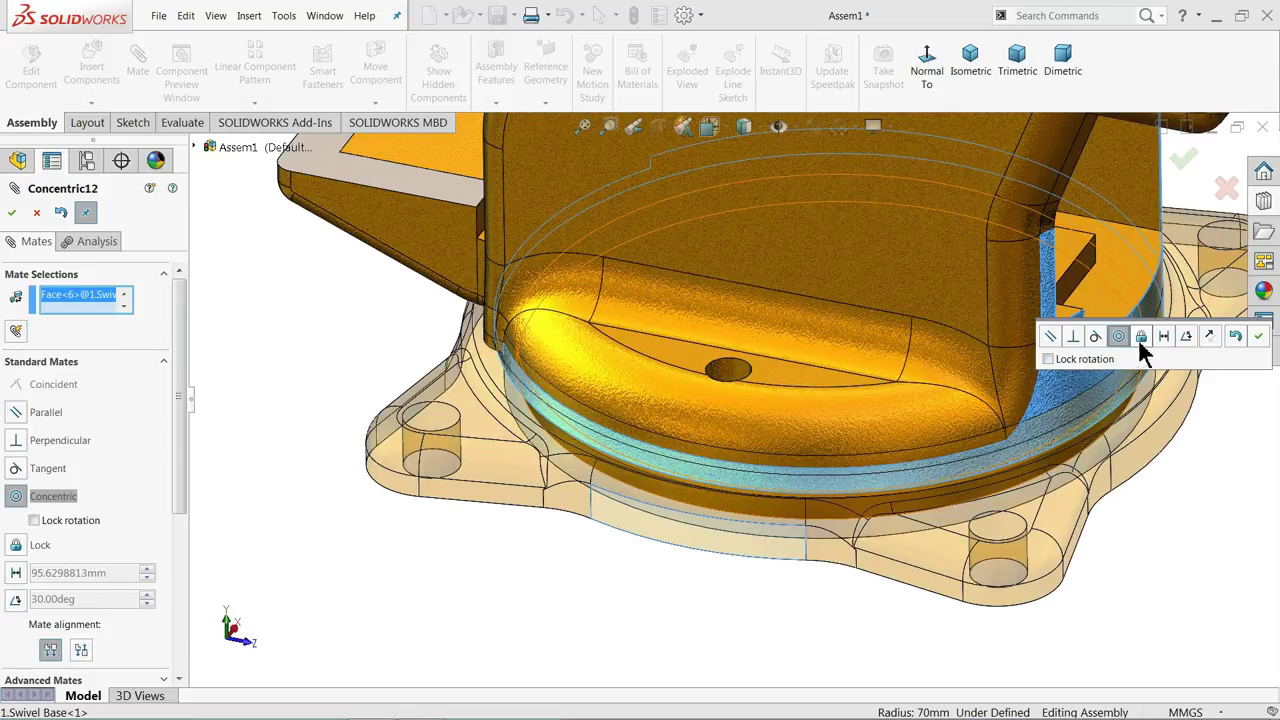
click(1256, 336)
Line up the inner ring's threaded hole with the hole under the vise body using a Concentric mate
drag(484, 465, 472, 608)
scroll(409, 434, up, 5)
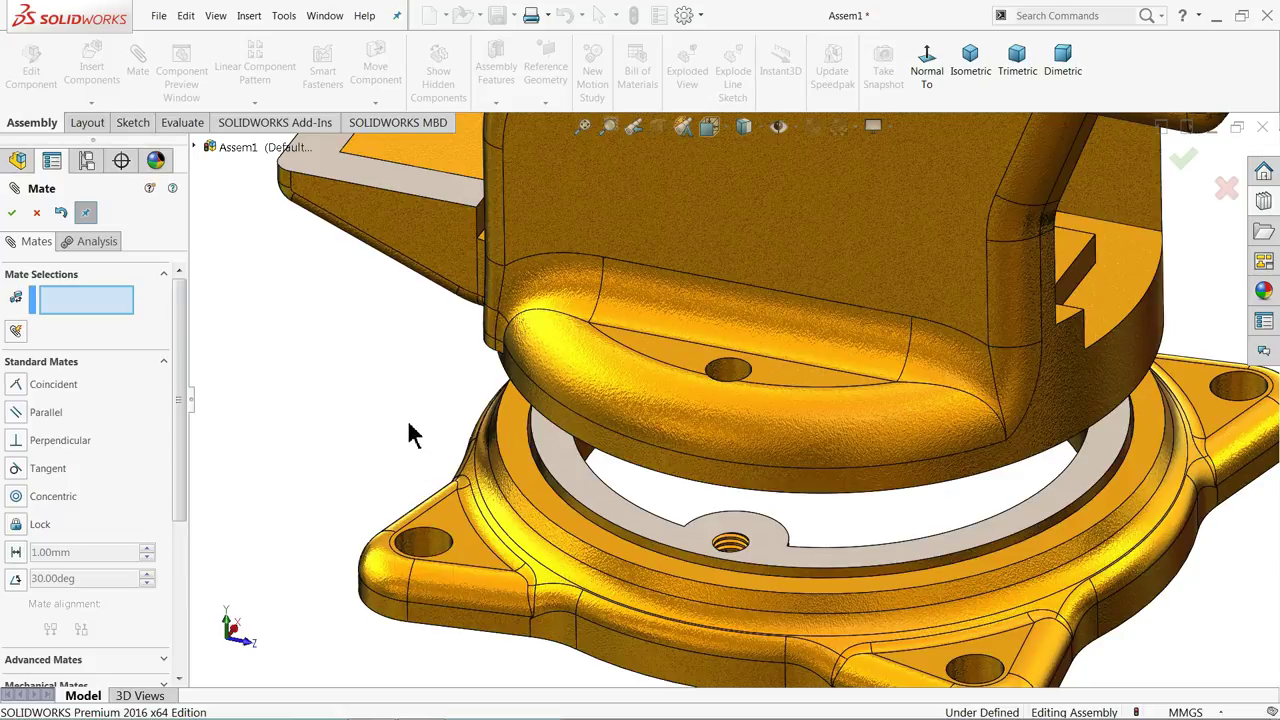
scroll(786, 470, down, 2)
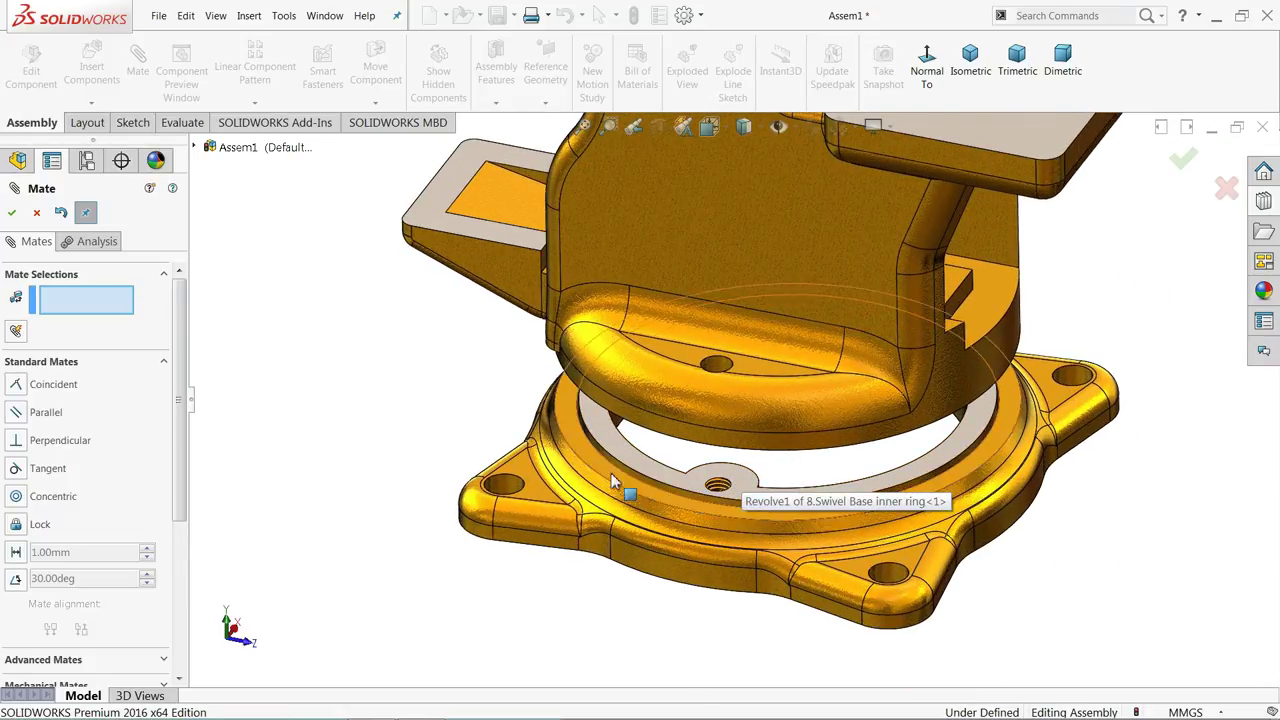
middle_drag(614, 491, 617, 483)
scroll(617, 483, down, 8)
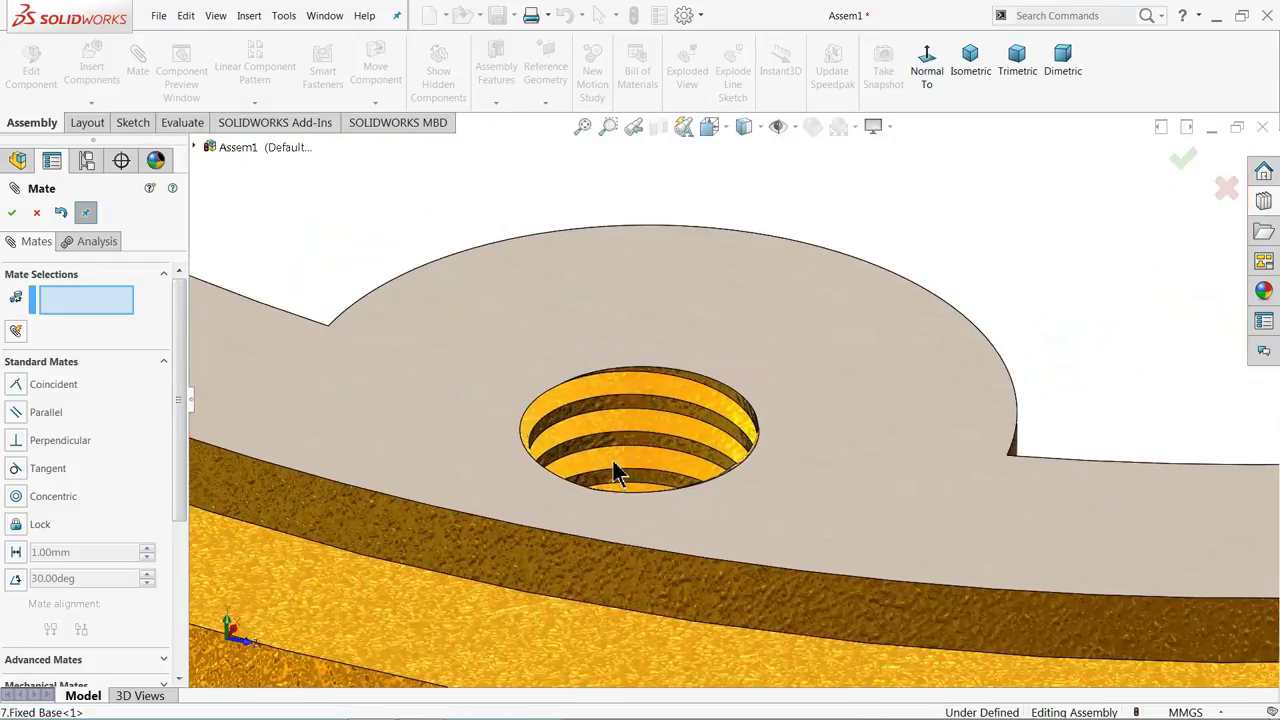
click(617, 475)
scroll(619, 460, up, 8)
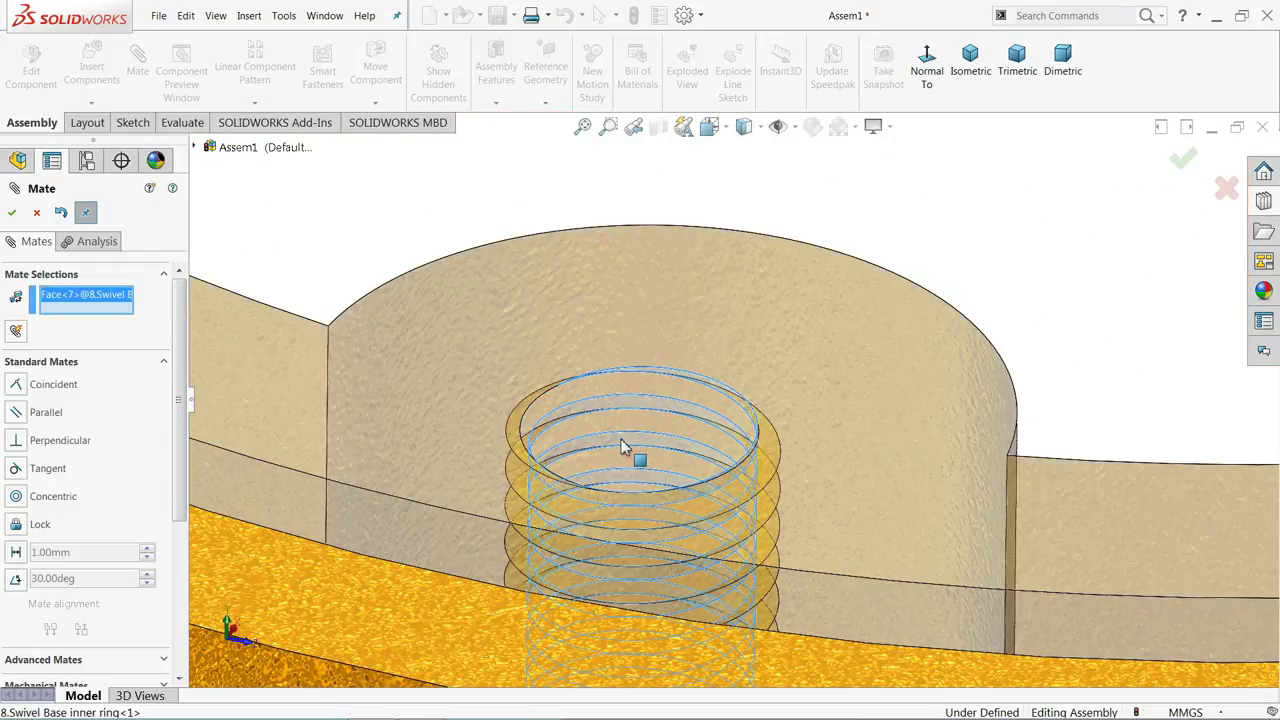
scroll(650, 390, up, 3)
scroll(811, 306, down, 2)
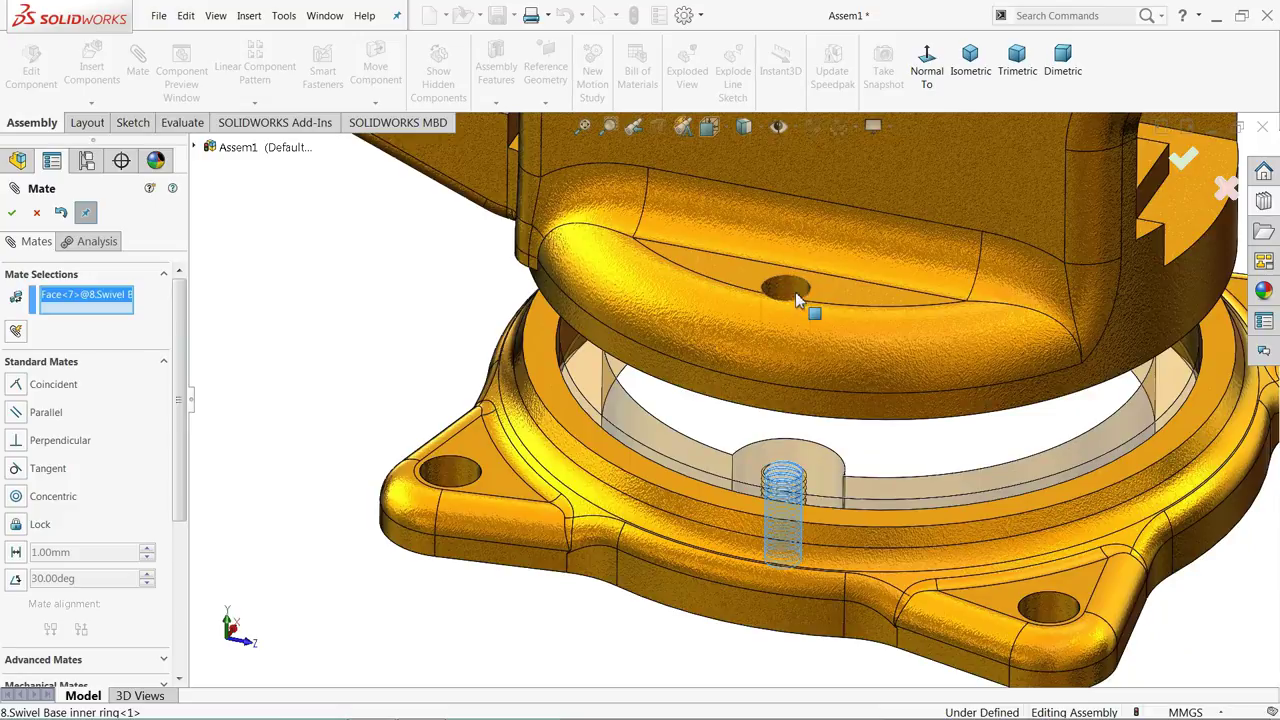
click(796, 290)
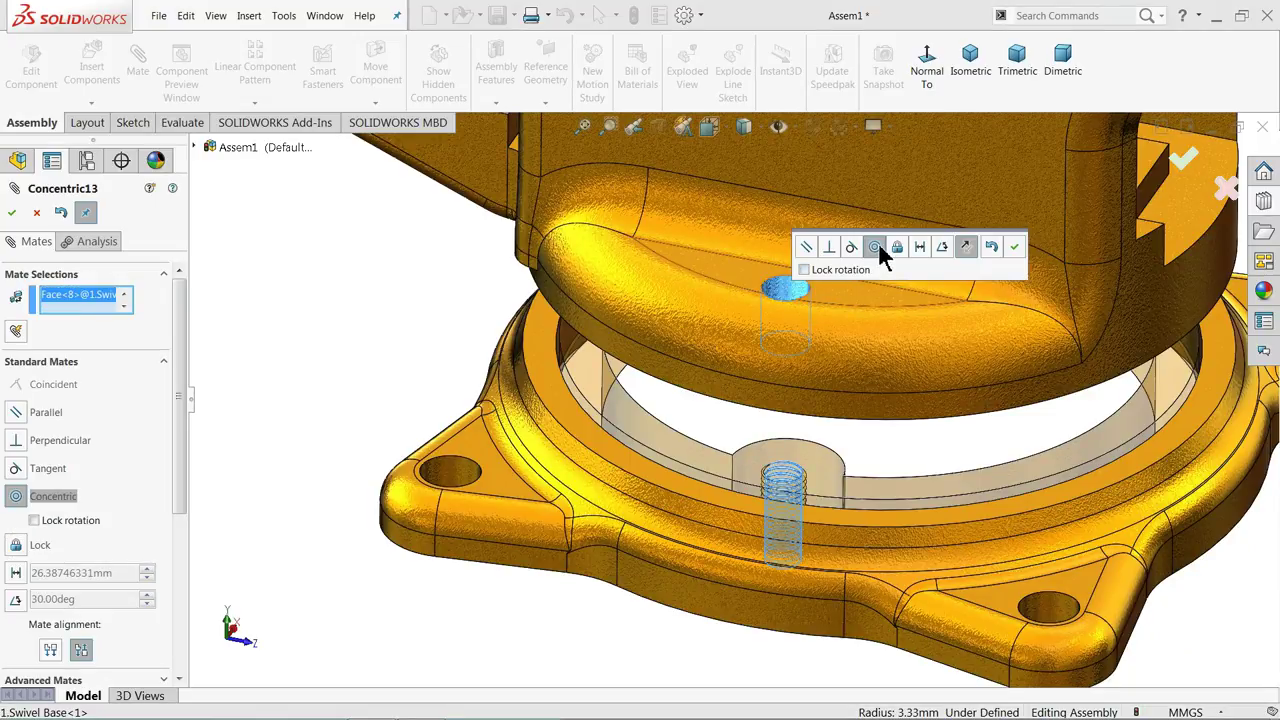
click(1015, 252)
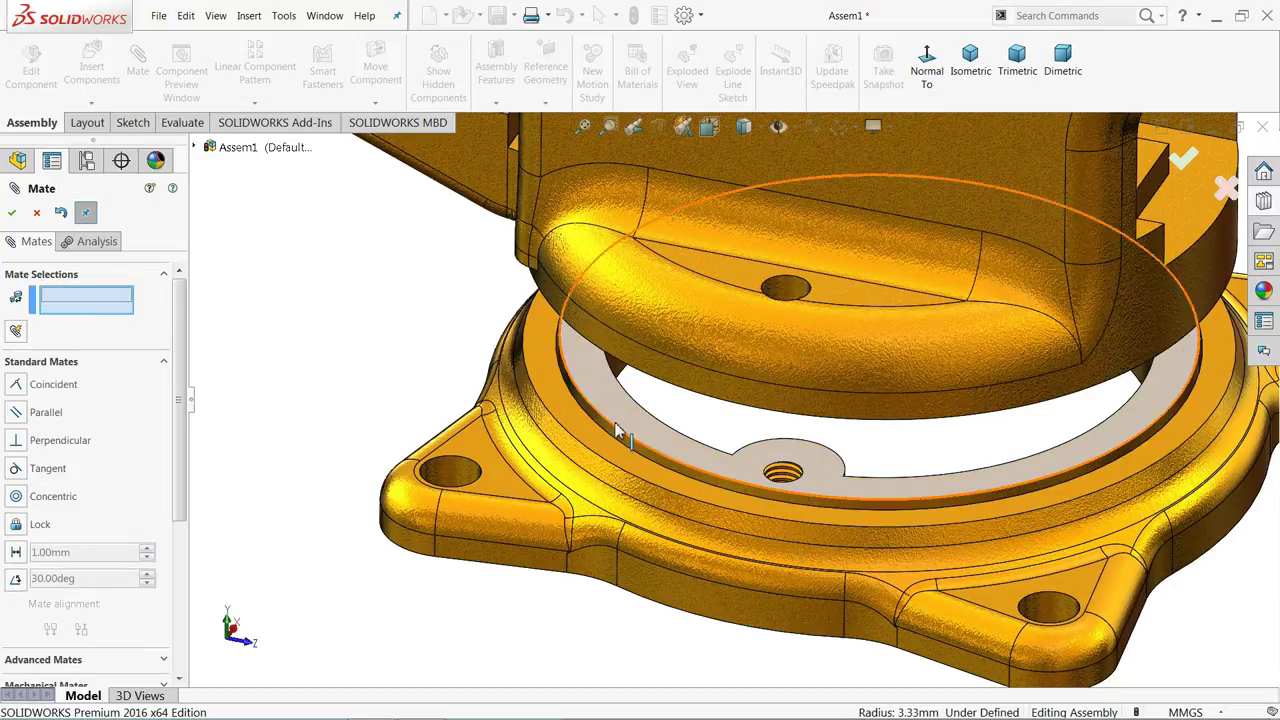
Make the swivel base underside coincident with the fixed base ring face so it rests flush
middle_drag(593, 380, 646, 251)
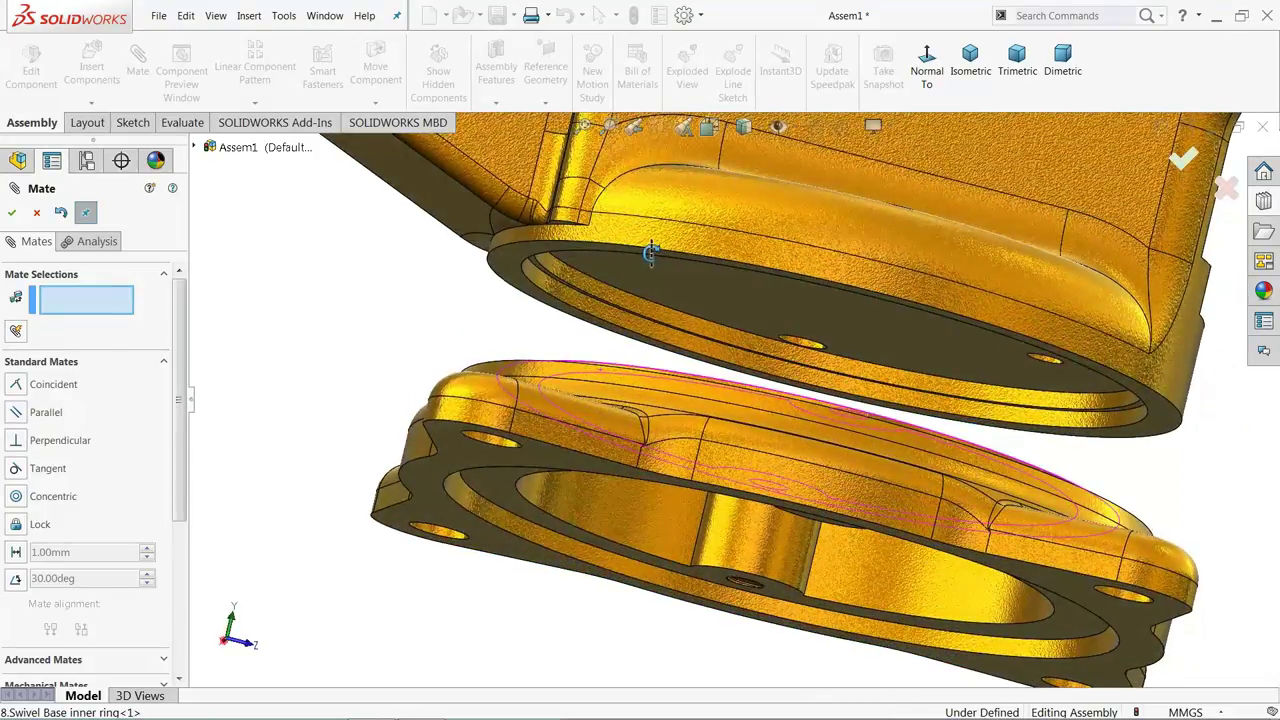
click(516, 270)
middle_drag(519, 273, 517, 437)
scroll(566, 476, down, 3)
click(566, 476)
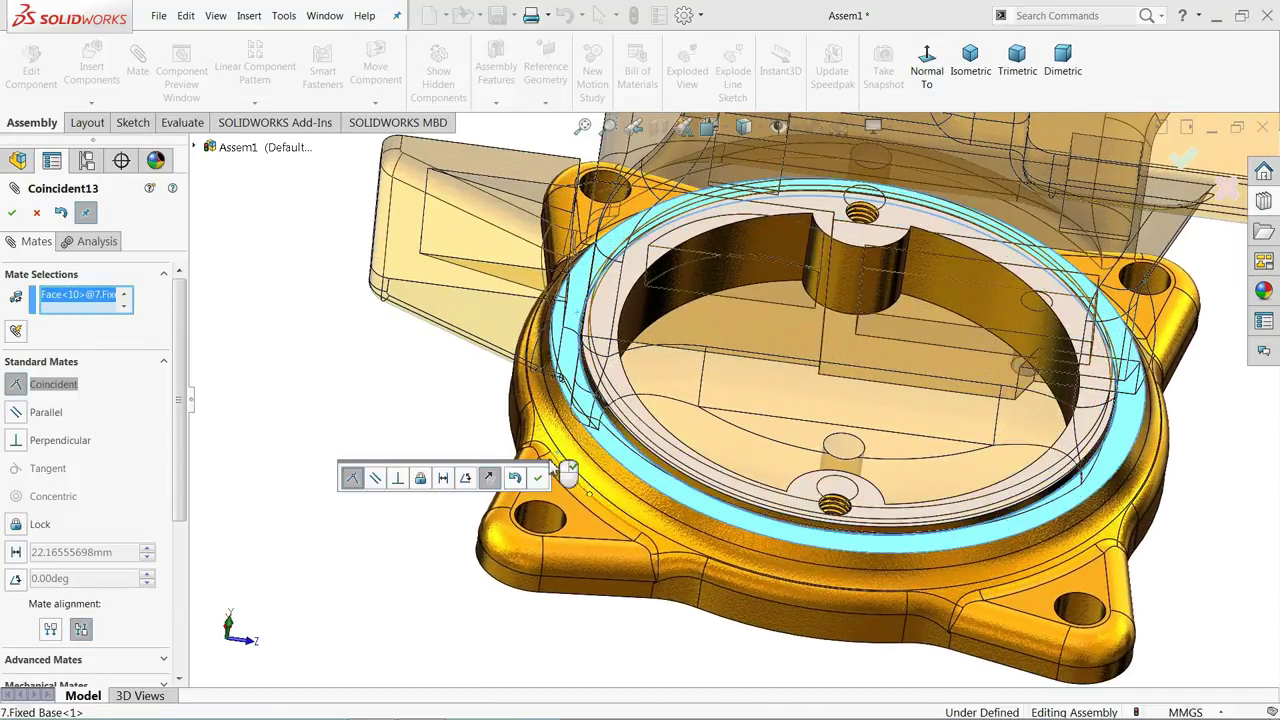
middle_drag(449, 423, 437, 365)
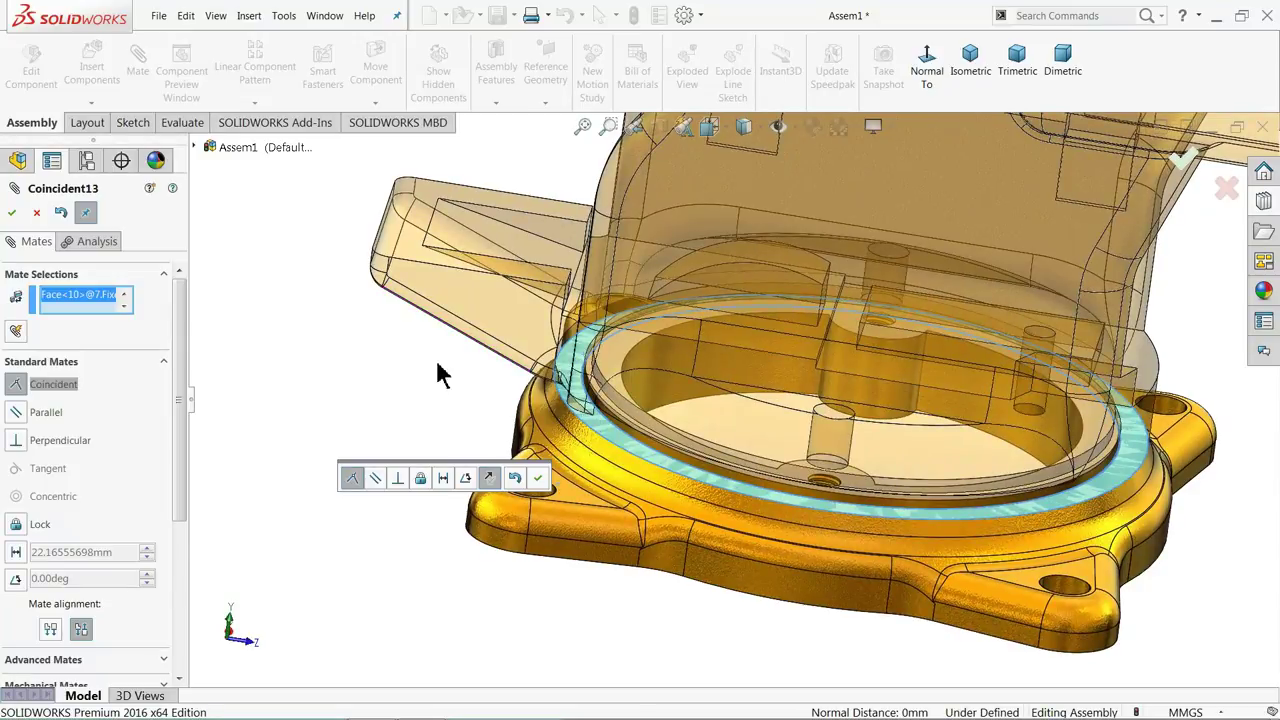
click(539, 479)
middle_drag(609, 571, 569, 589)
scroll(569, 589, up, 6)
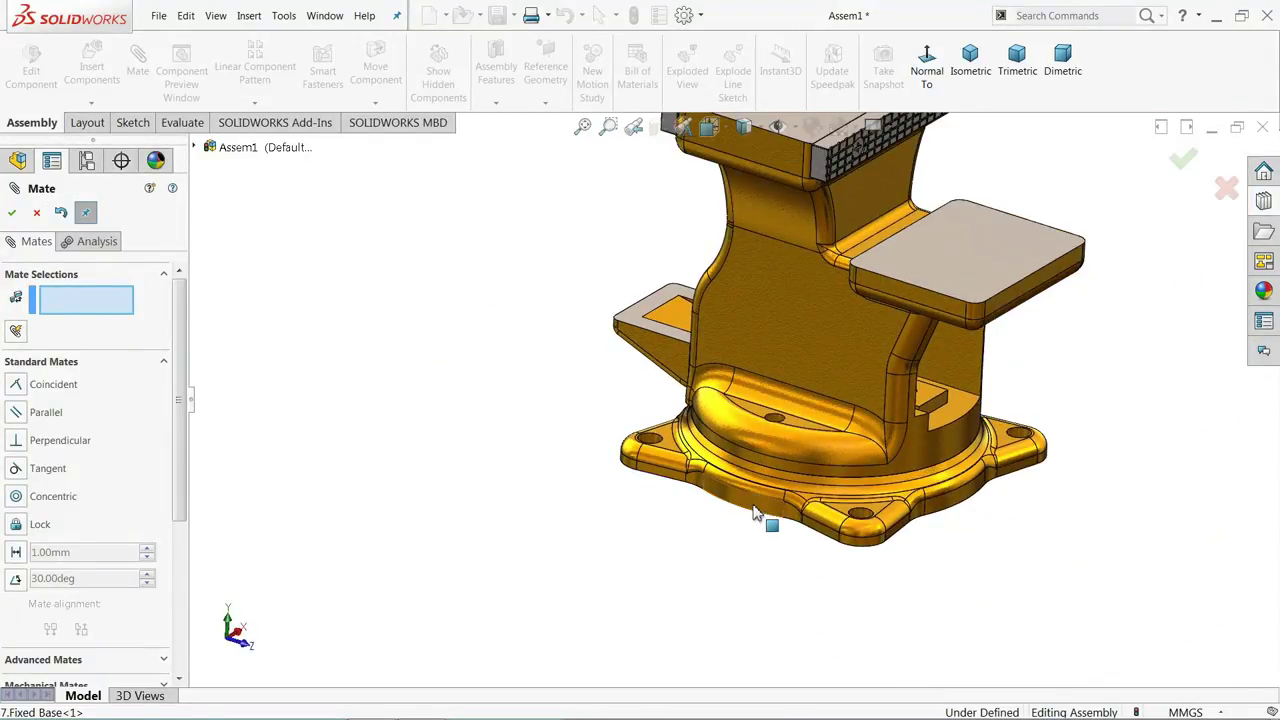
End the current mate session and select the Fixed Base's Right Plane in the feature tree
middle_drag(789, 523, 814, 563)
scroll(814, 563, down, 10)
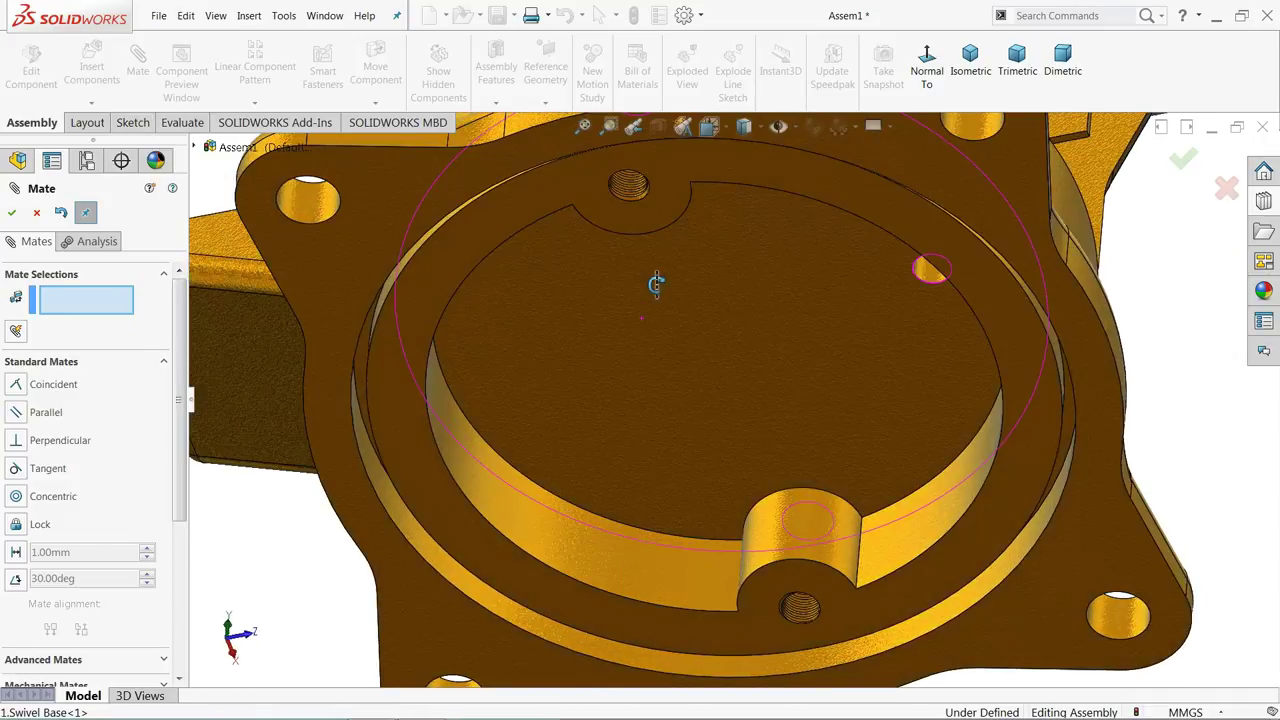
scroll(600, 230, up, 5)
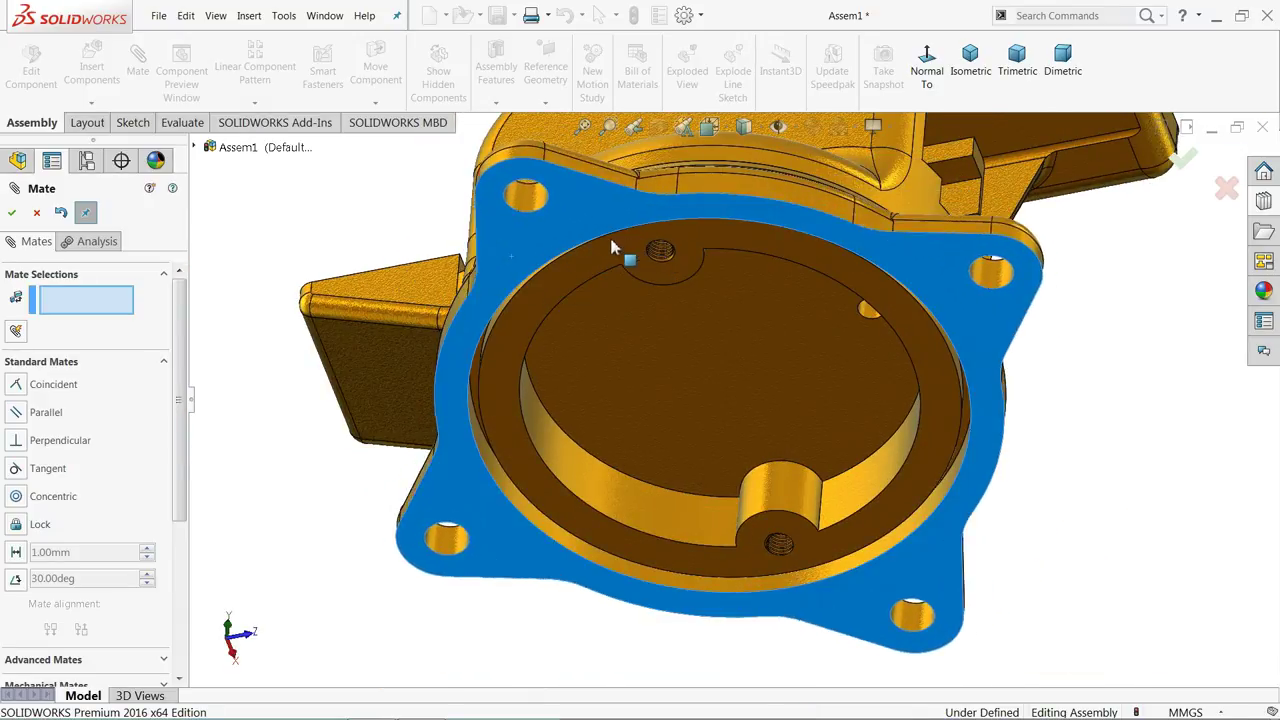
drag(613, 247, 570, 283)
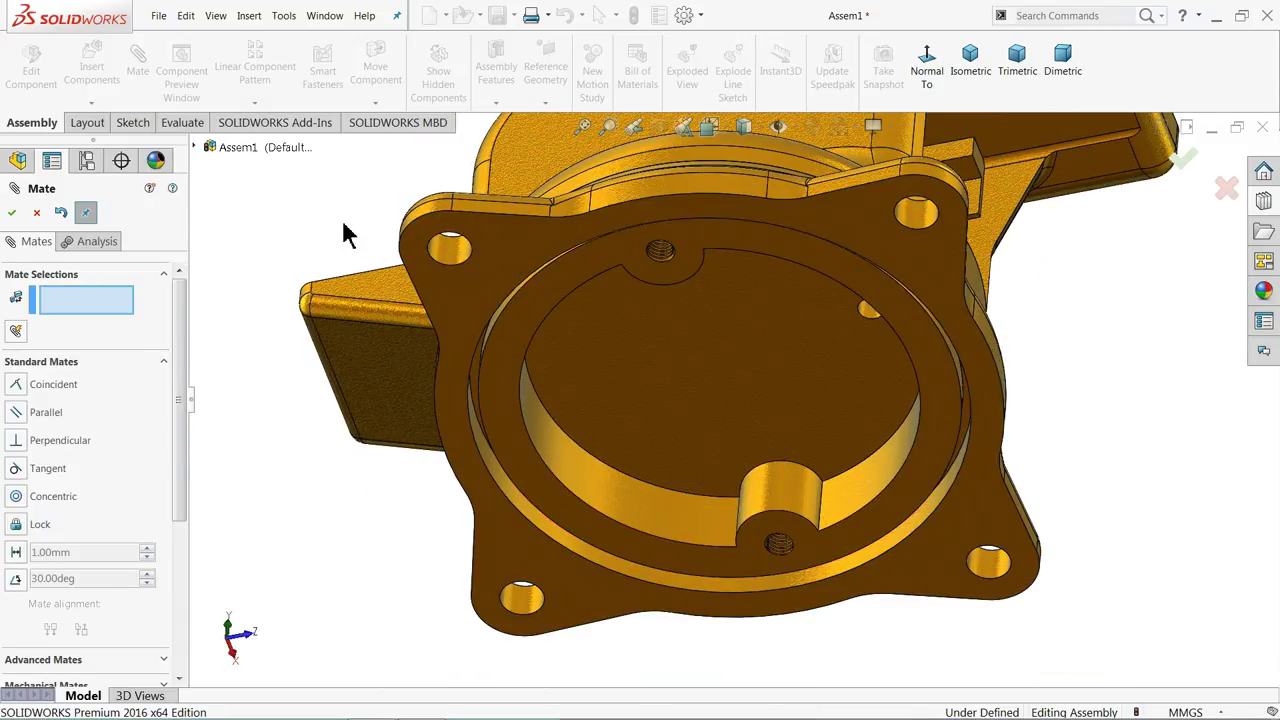
scroll(343, 222, up, 3)
middle_drag(400, 249, 381, 521)
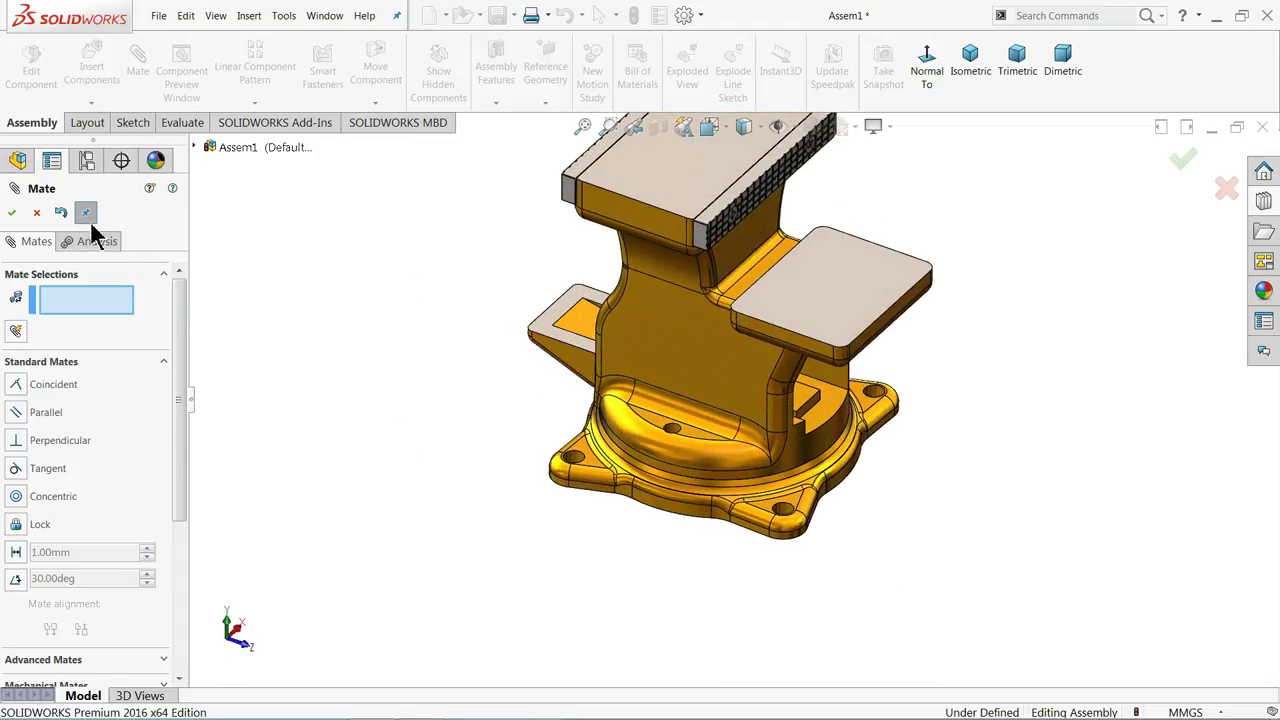
click(37, 214)
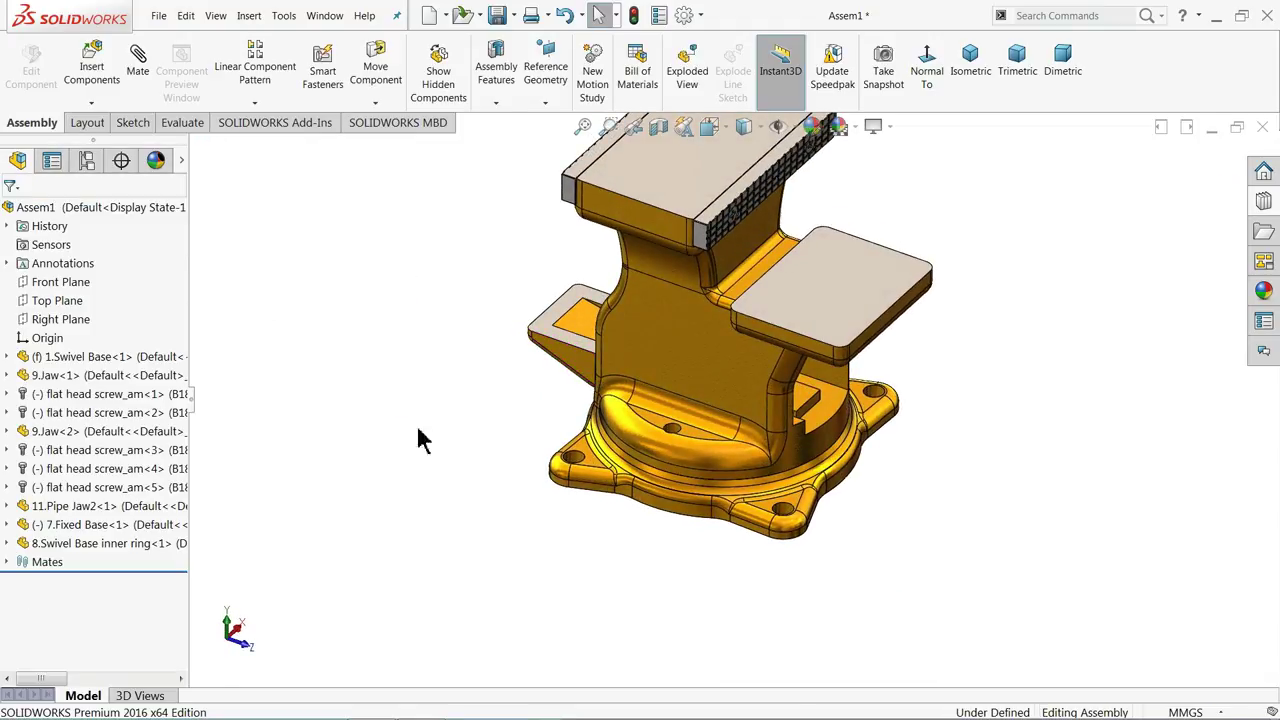
click(591, 483)
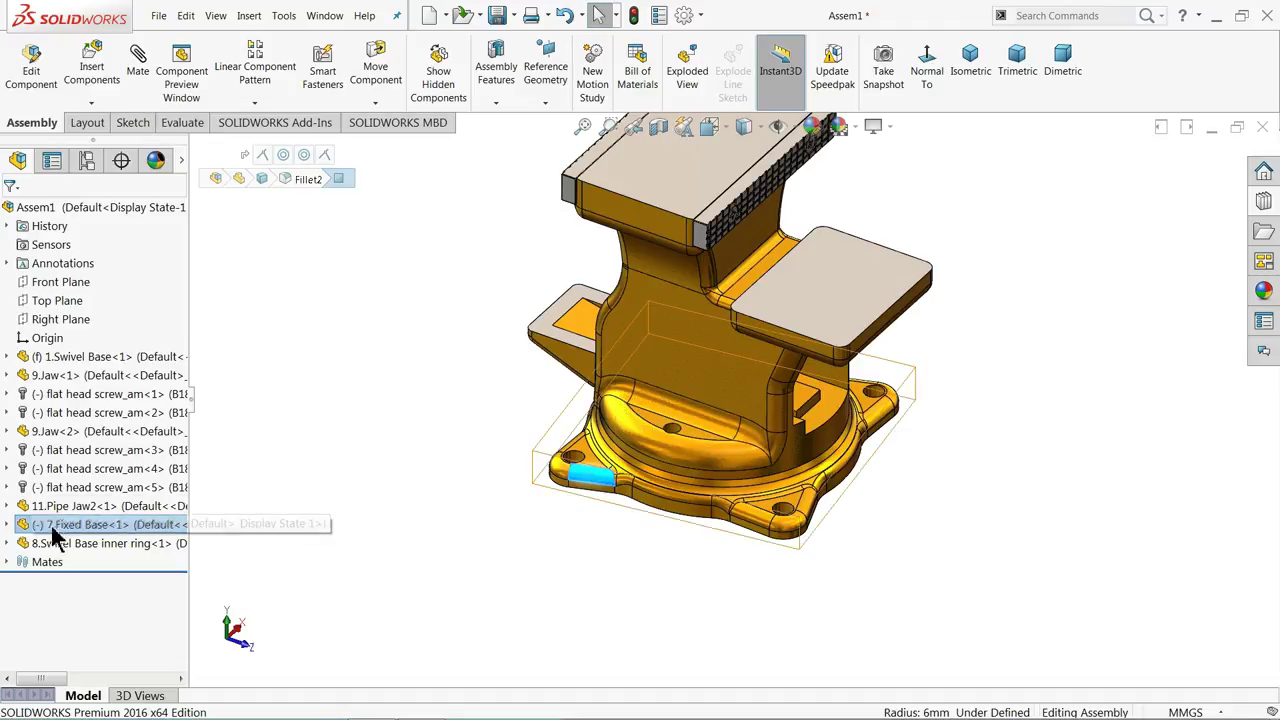
click(7, 524)
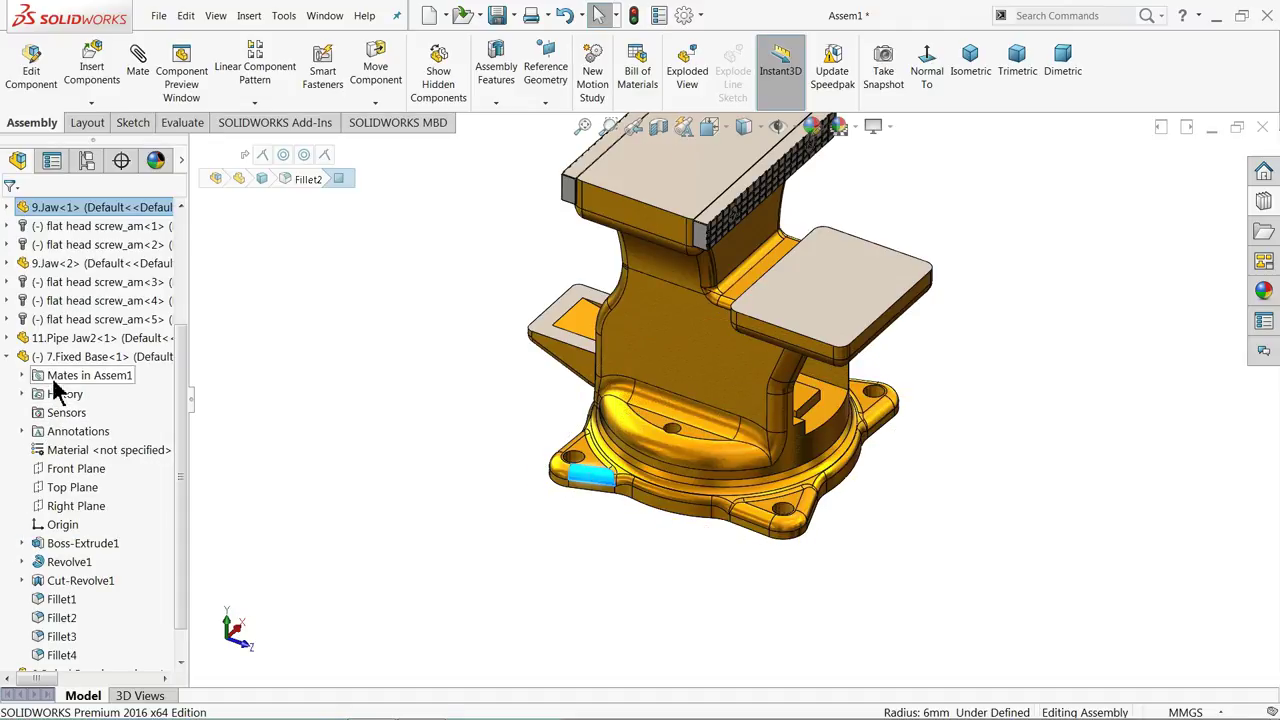
click(70, 508)
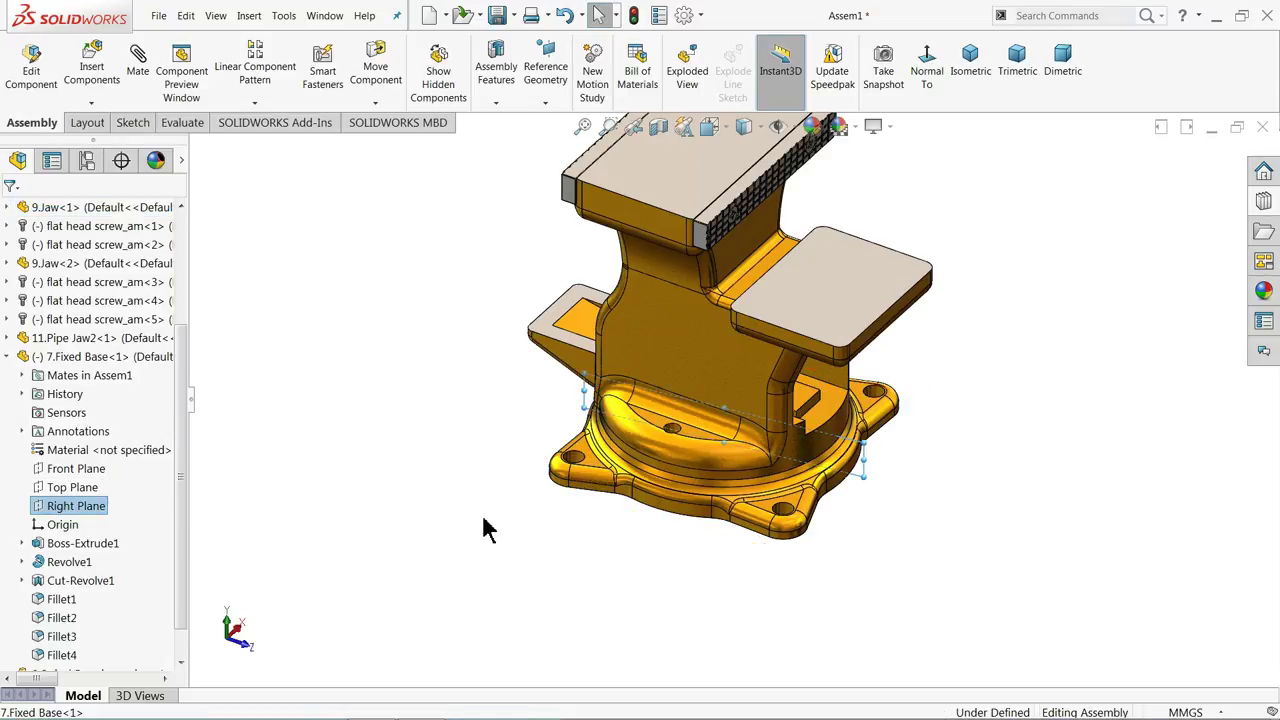
Mate the swivel base block's side face Parallel to the Right Plane, fully defining the assembly
middle_drag(476, 514, 391, 492)
scroll(790, 445, down, 5)
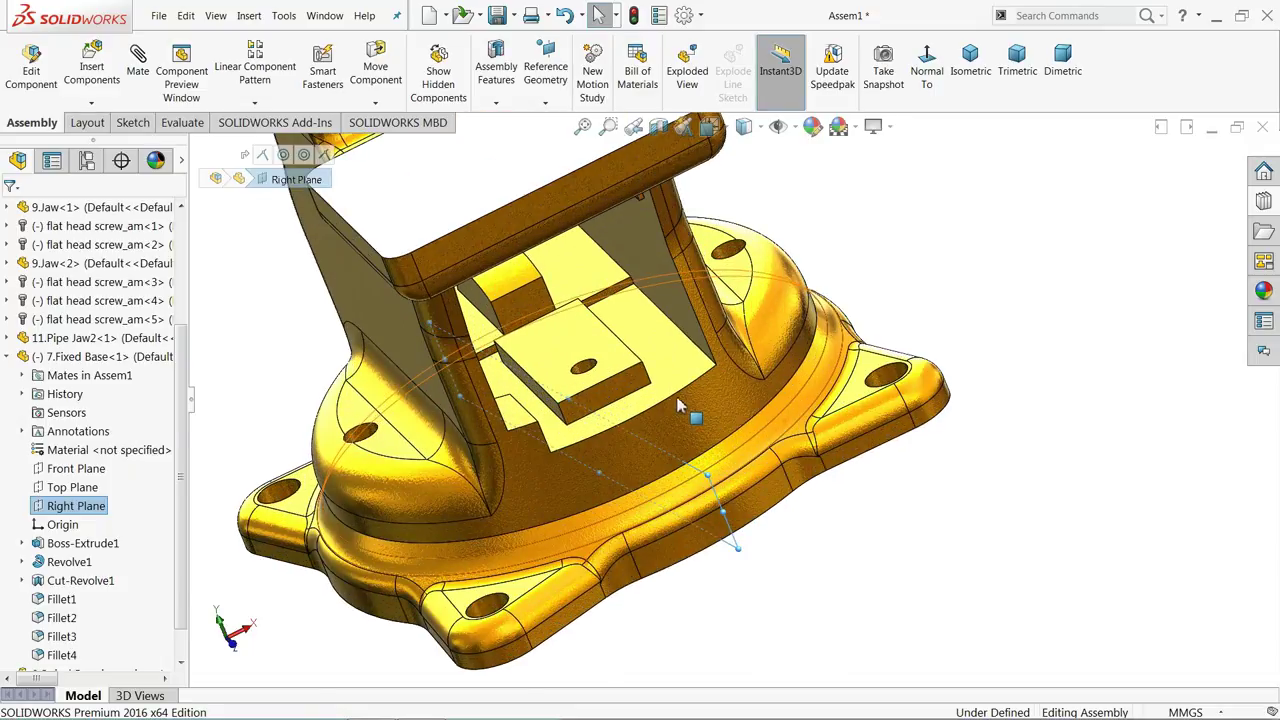
click(138, 72)
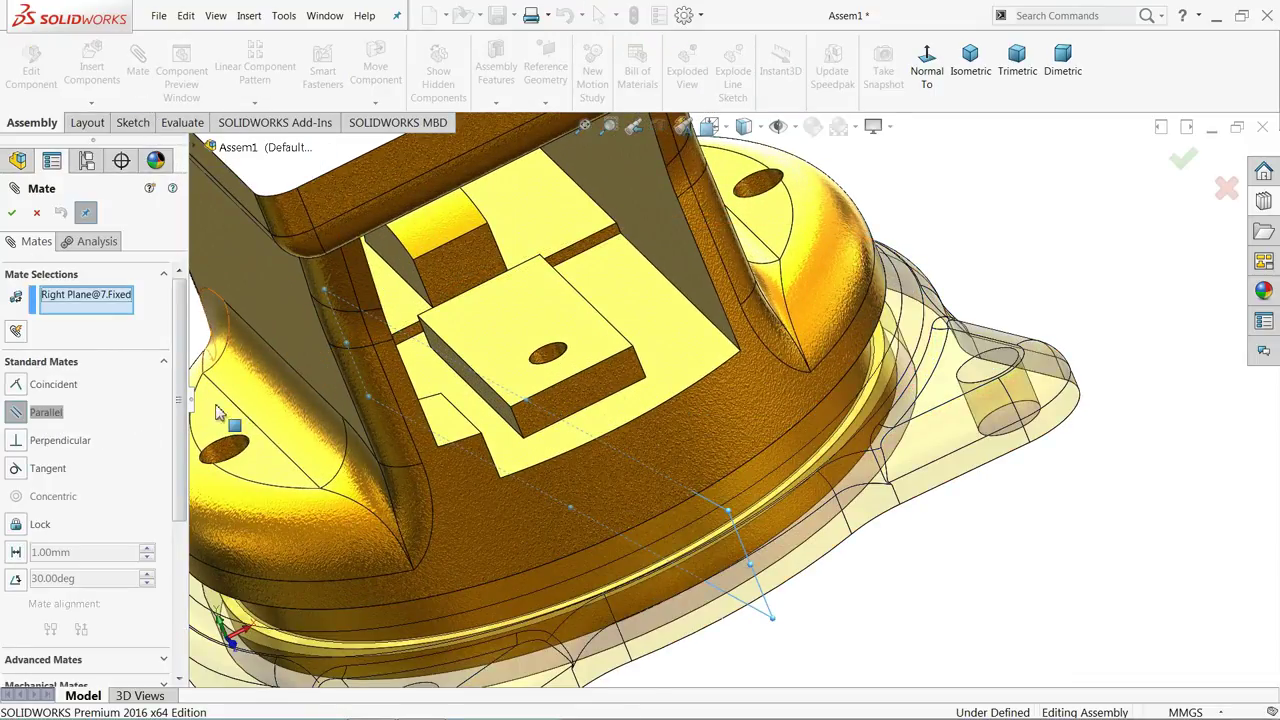
click(482, 392)
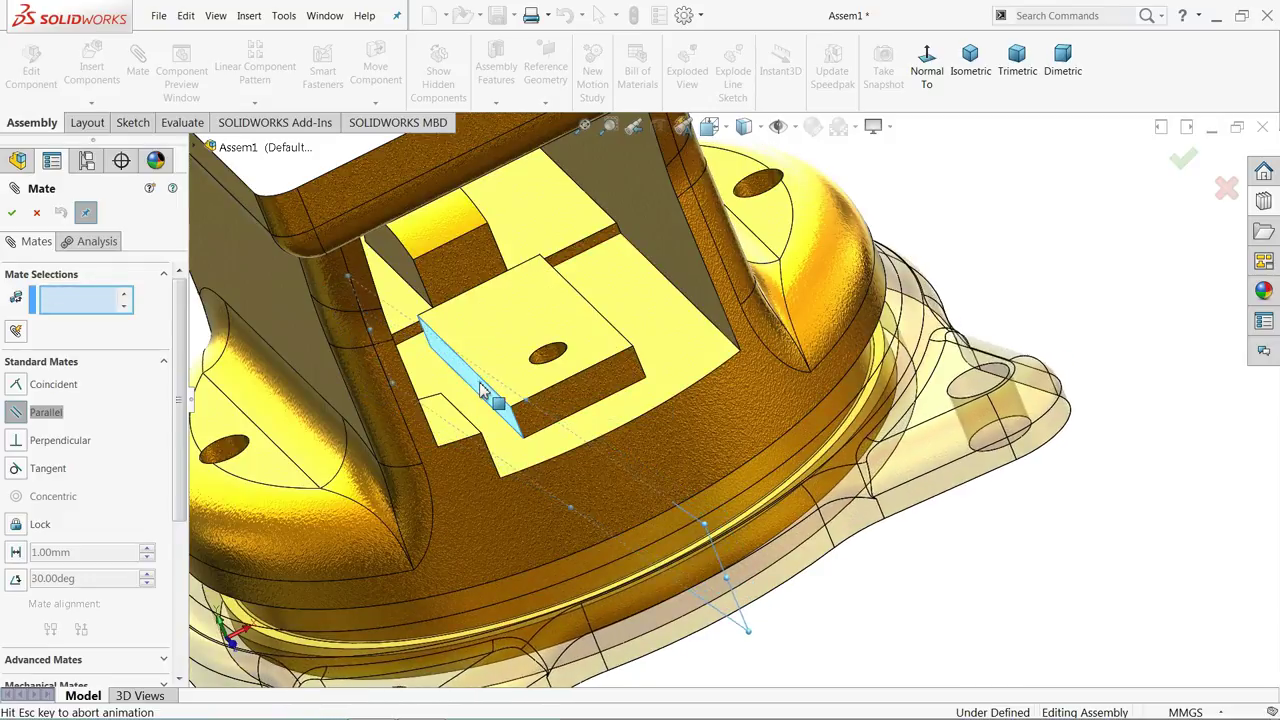
scroll(515, 465, up, 3)
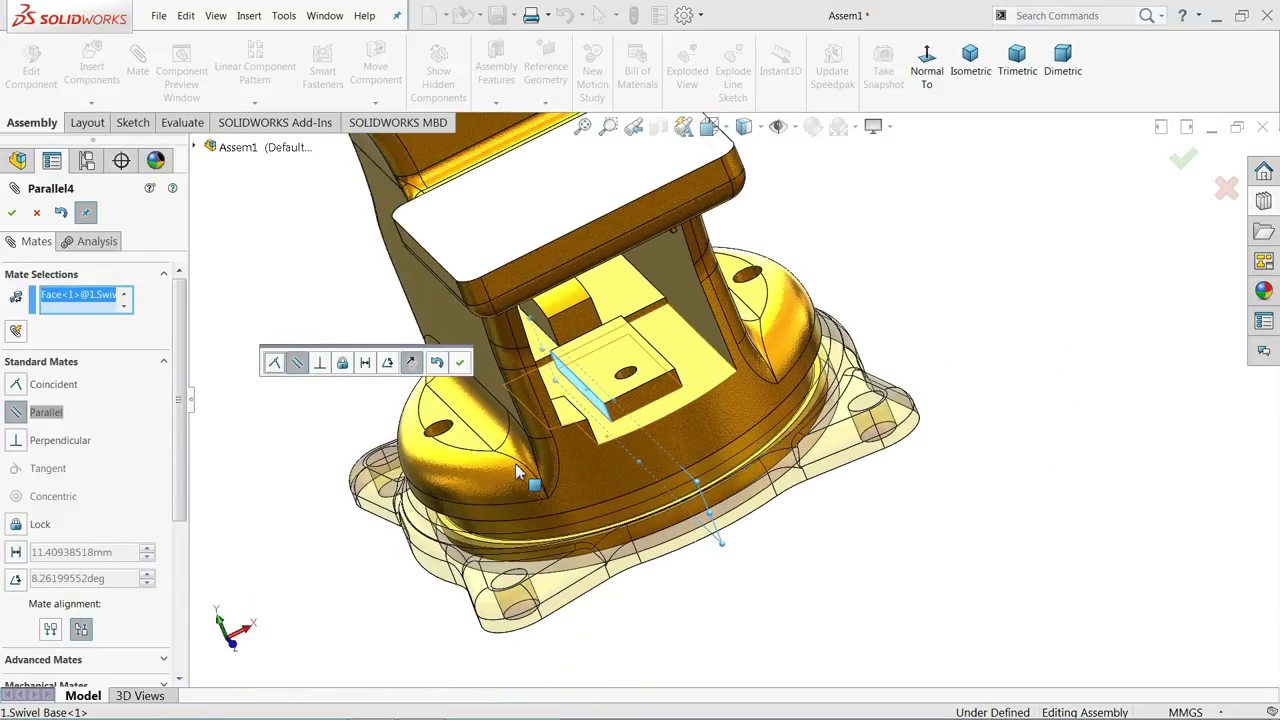
click(460, 364)
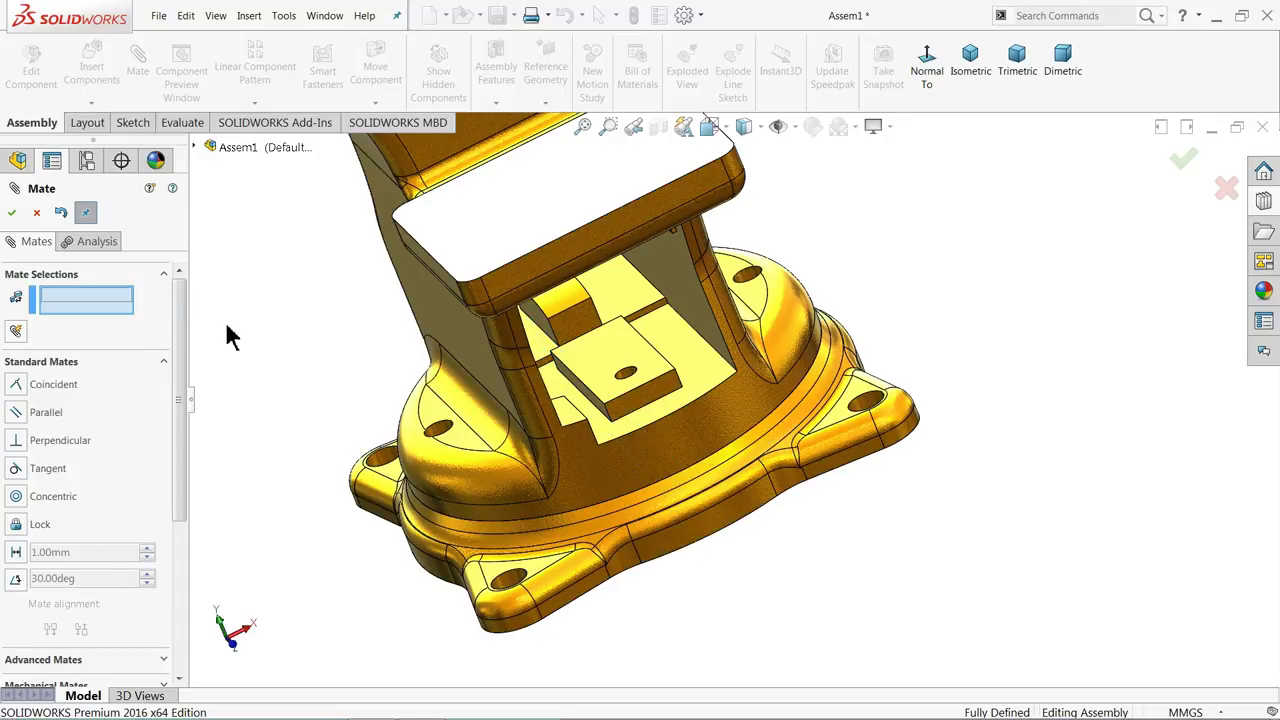
click(12, 213)
scroll(389, 363, up, 2)
middle_drag(389, 363, 609, 457)
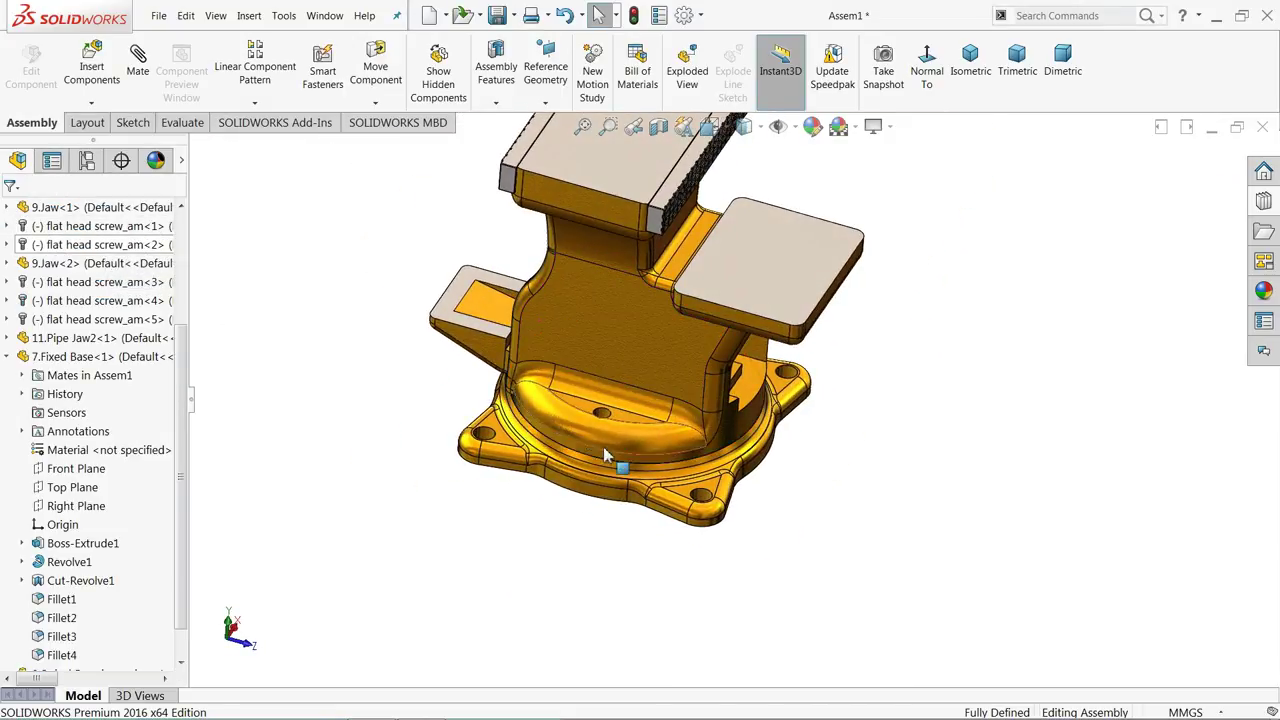
Collapse the Fixed Base branch in the feature tree and clear the selection
scroll(609, 457, down, 3)
click(465, 452)
scroll(420, 515, up, 3)
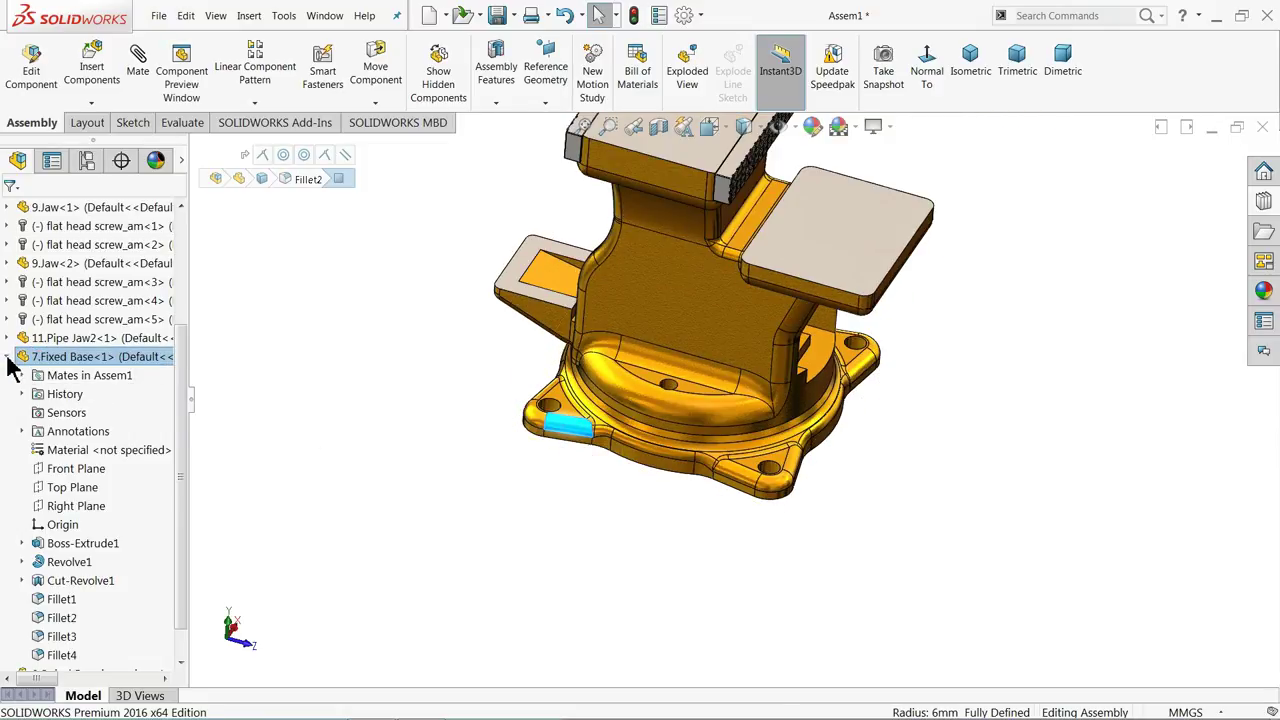
click(8, 357)
click(380, 391)
scroll(680, 390, up, 3)
middle_drag(678, 390, 746, 381)
scroll(752, 315, down, 3)
scroll(755, 313, up, 2)
scroll(755, 313, down, 2)
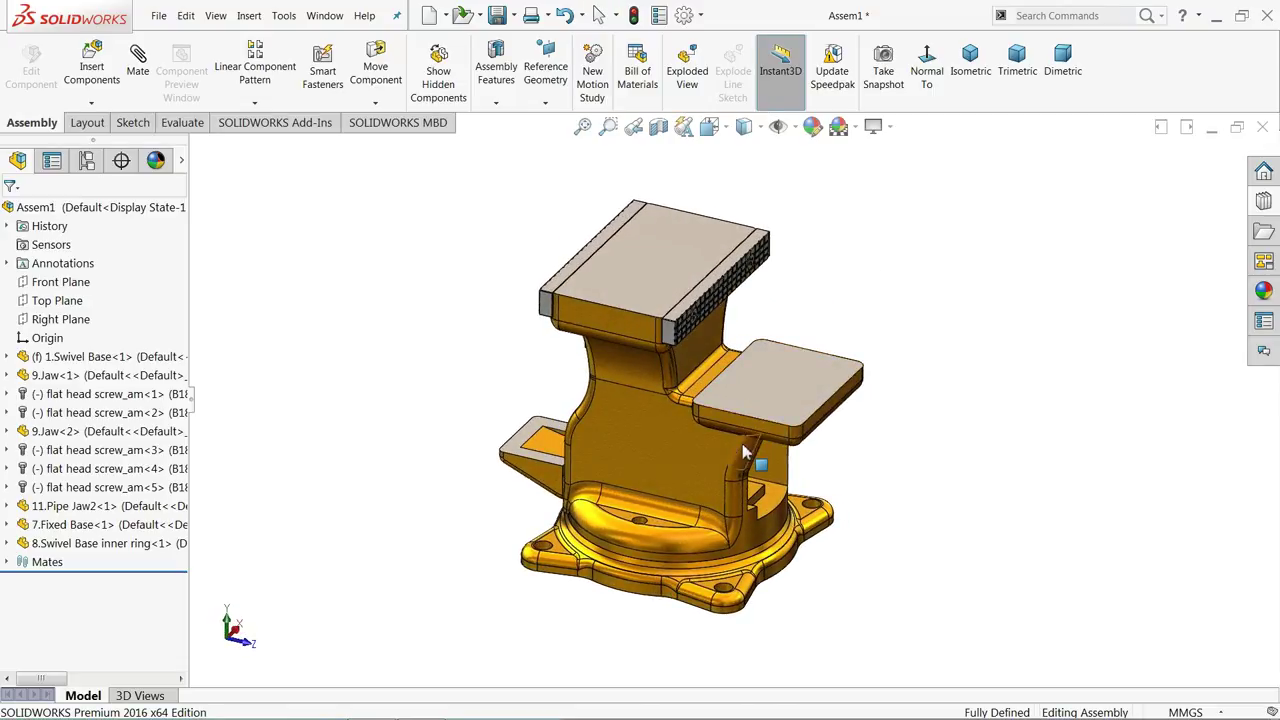
scroll(745, 453, down, 2)
Insert the 3.Spindle Nut part and place it beside the vise
click(92, 70)
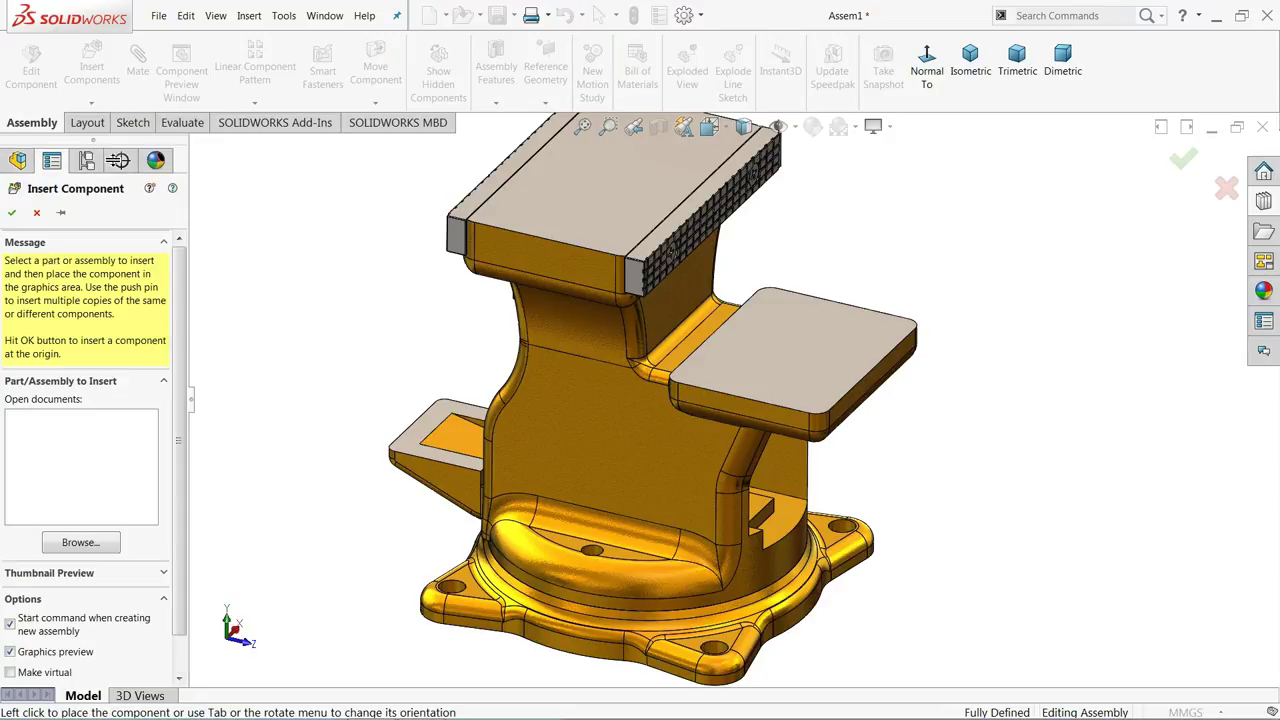
click(62, 545)
click(701, 200)
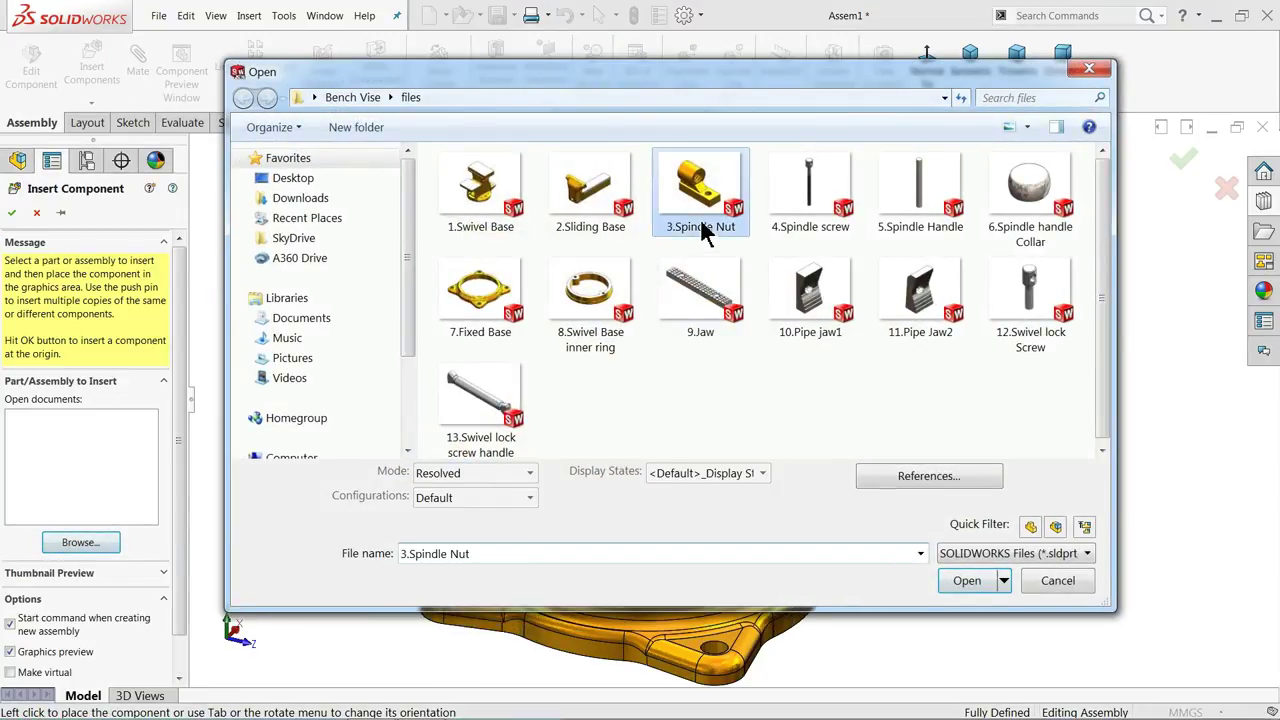
click(966, 592)
scroll(975, 495, down, 2)
click(945, 455)
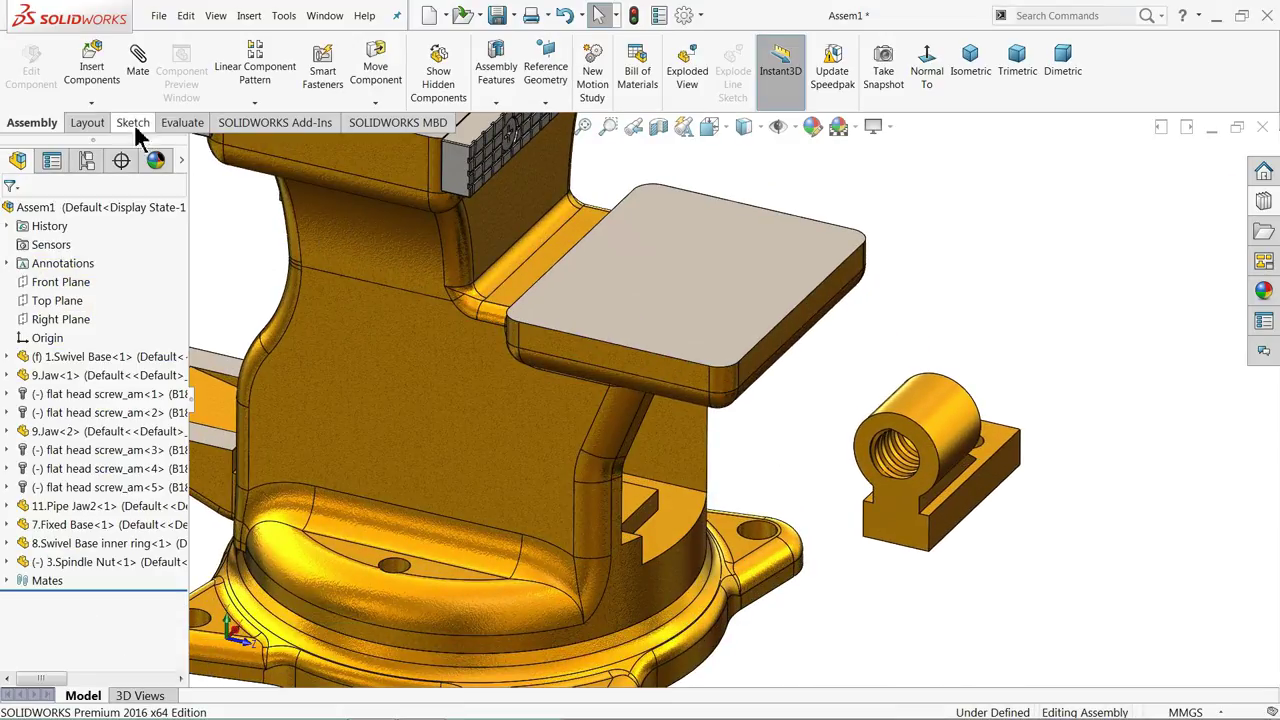
Rotate the Spindle Nut upright with Rotate Component
click(376, 105)
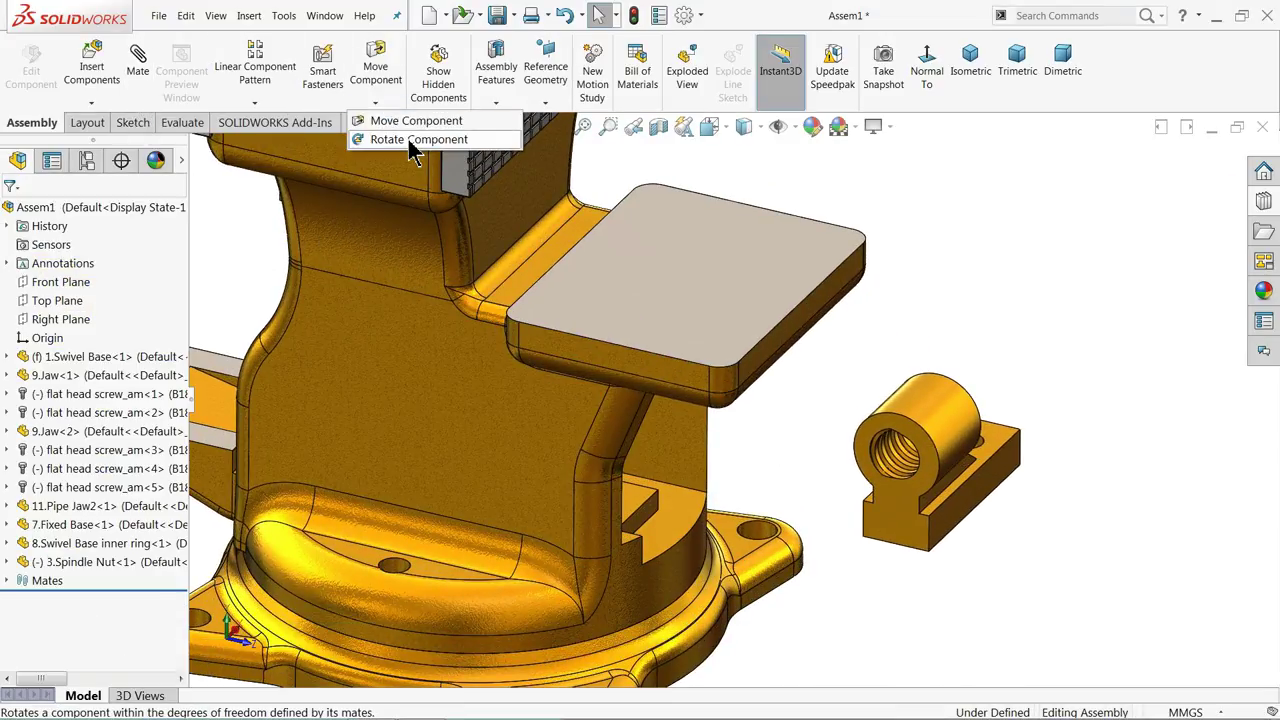
click(415, 145)
drag(915, 445, 777, 517)
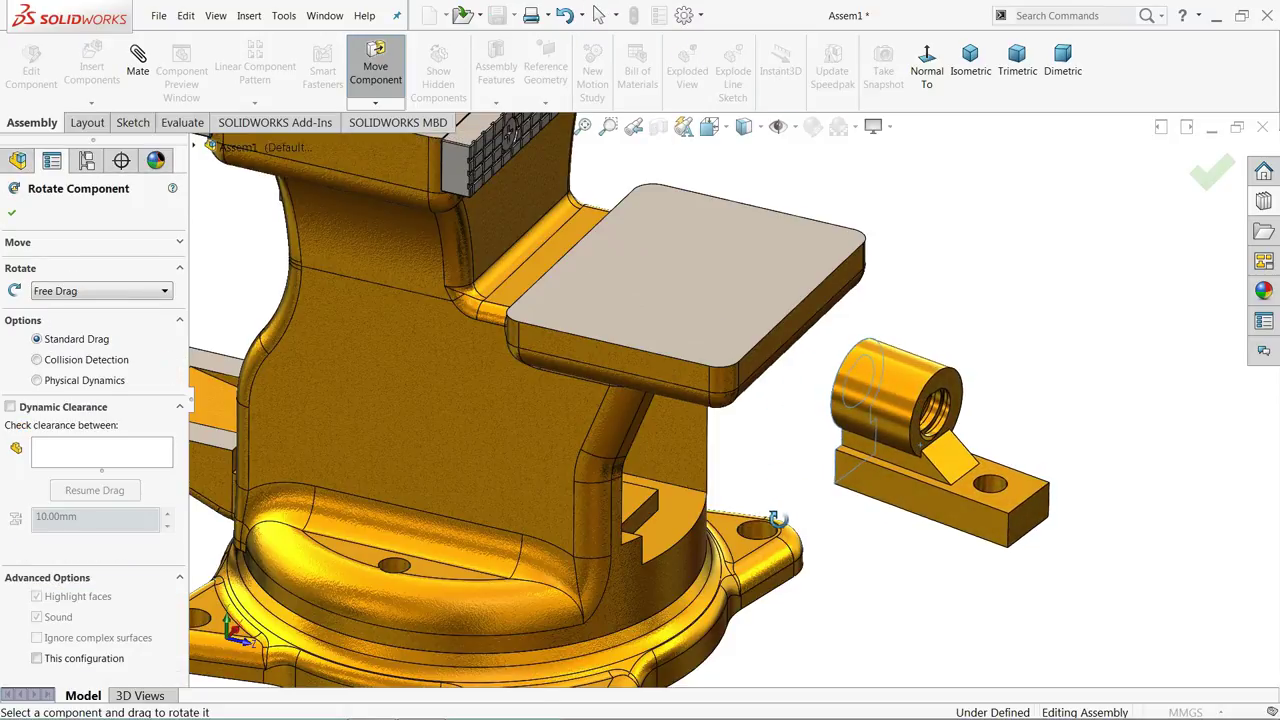
scroll(760, 522, up, 2)
middle_drag(752, 527, 658, 505)
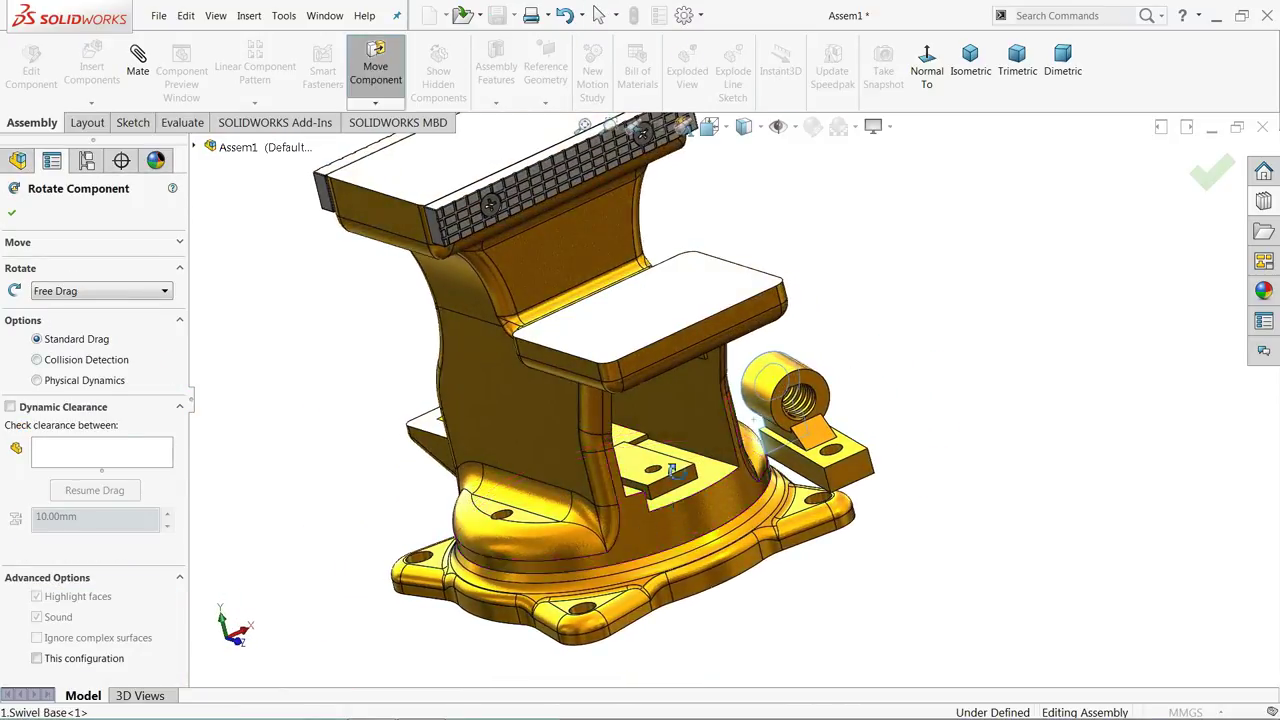
scroll(679, 463, down, 3)
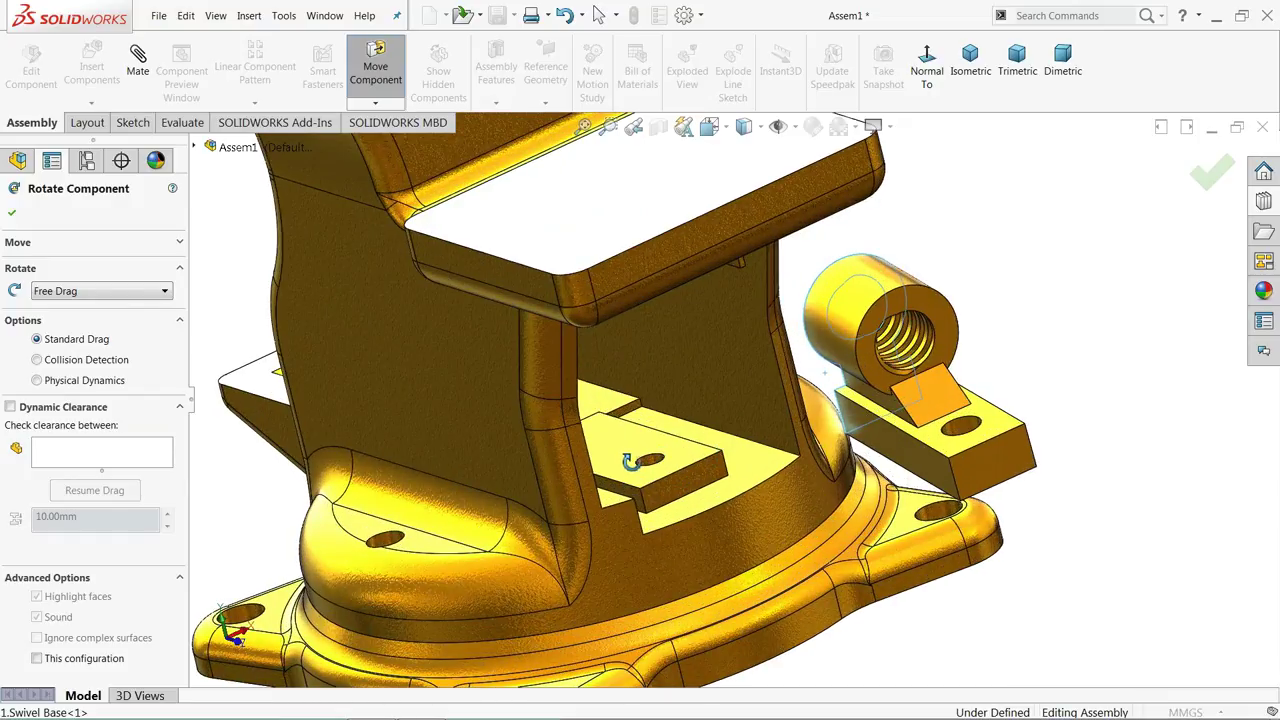
click(13, 213)
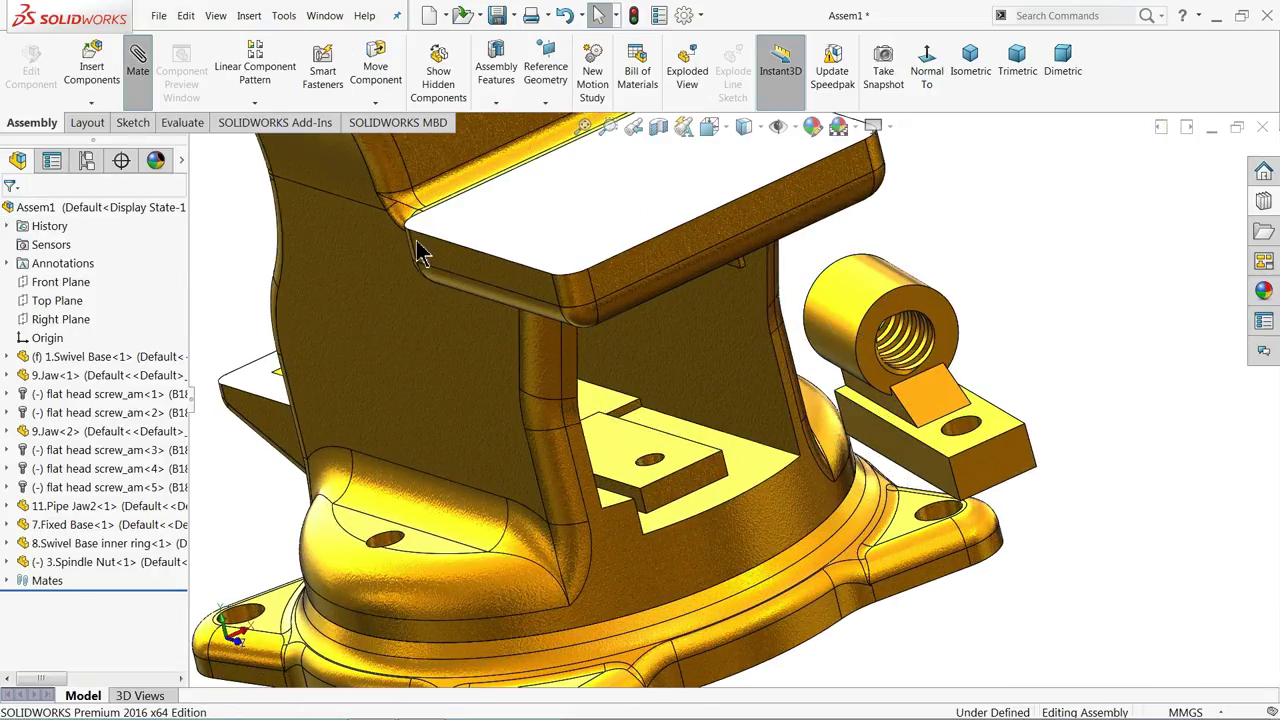
scroll(886, 471, down, 3)
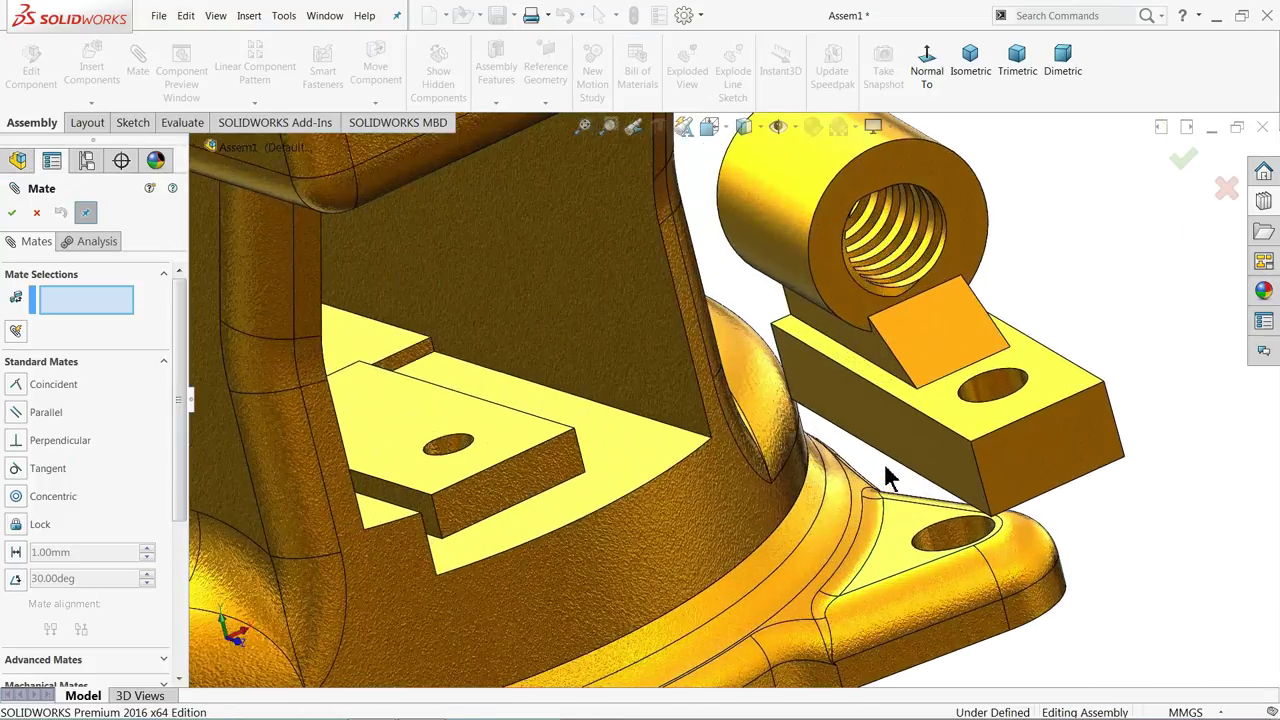
Make the swivel base block's hole concentric with the Spindle Nut's hole
click(453, 446)
click(1010, 408)
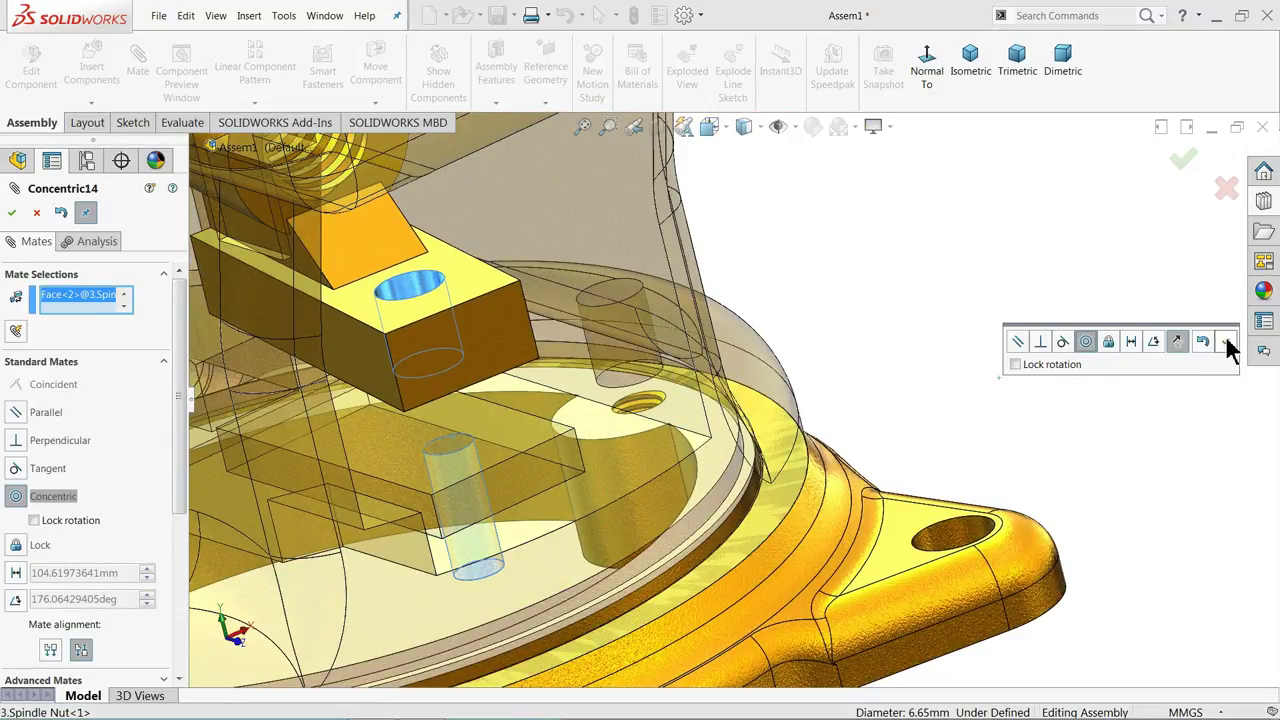
click(1228, 342)
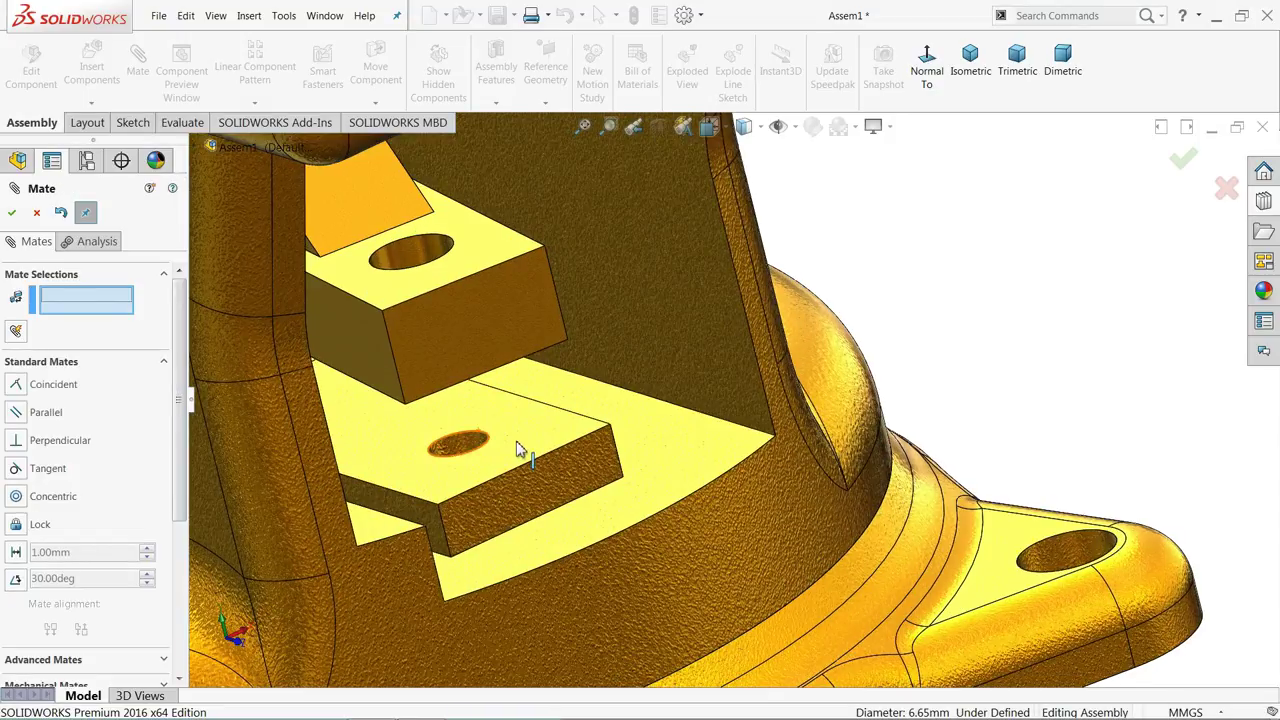
Mate the swivel base block's top face coincident with the nut's underside face
click(518, 449)
middle_drag(520, 437, 407, 266)
middle_drag(533, 252, 540, 272)
scroll(535, 290, down, 3)
click(545, 346)
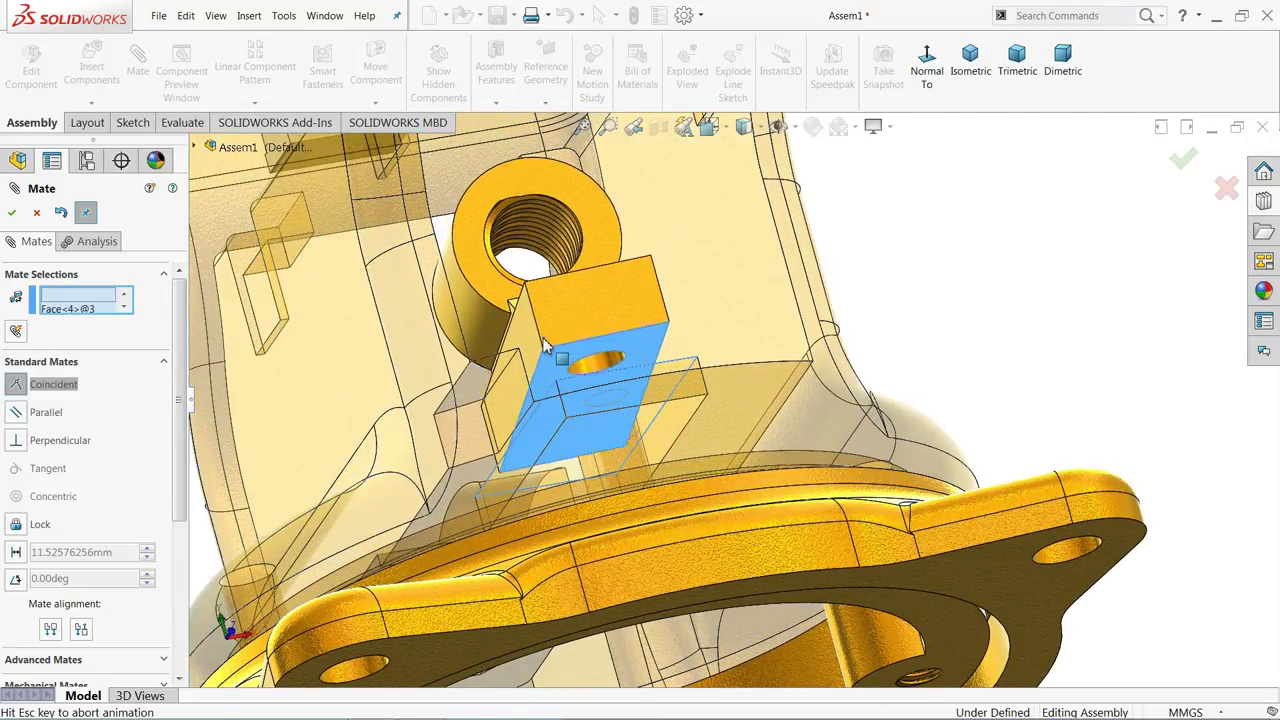
click(530, 298)
Mate the swivel base block's side face coincident with the nut's front face
scroll(562, 314, up, 3)
middle_drag(614, 334, 694, 480)
scroll(712, 508, down, 5)
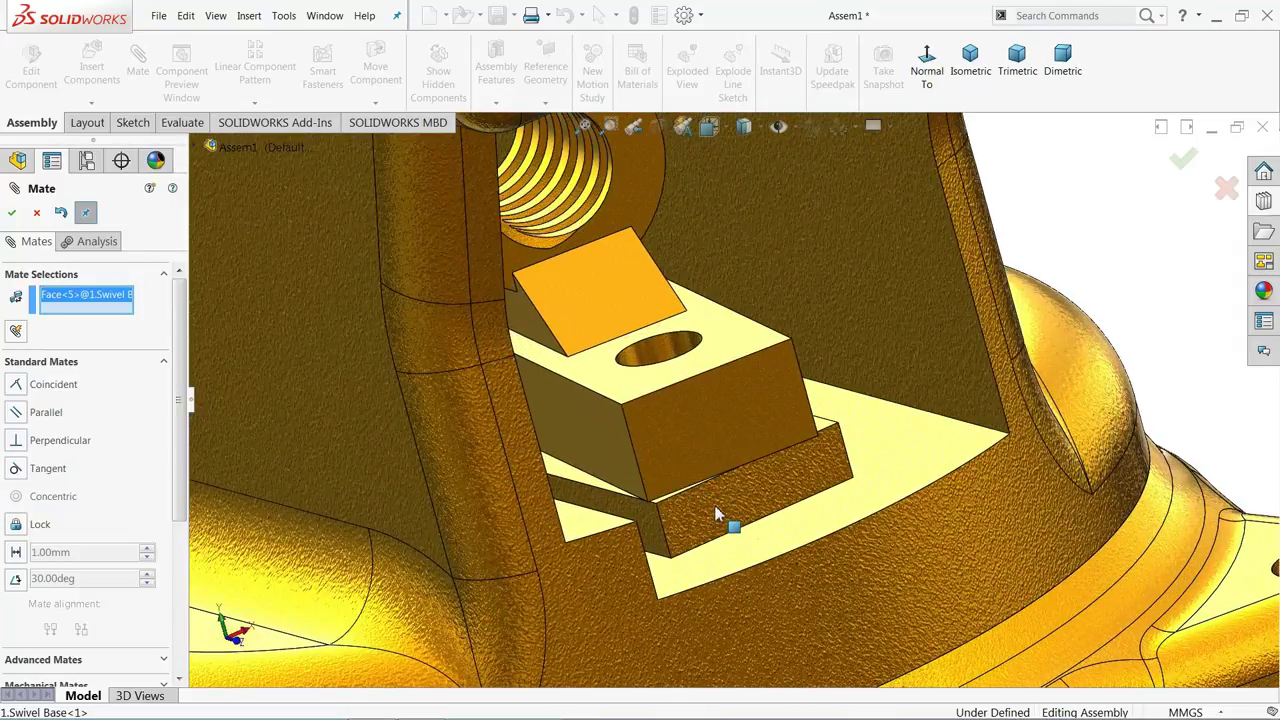
click(716, 514)
click(719, 431)
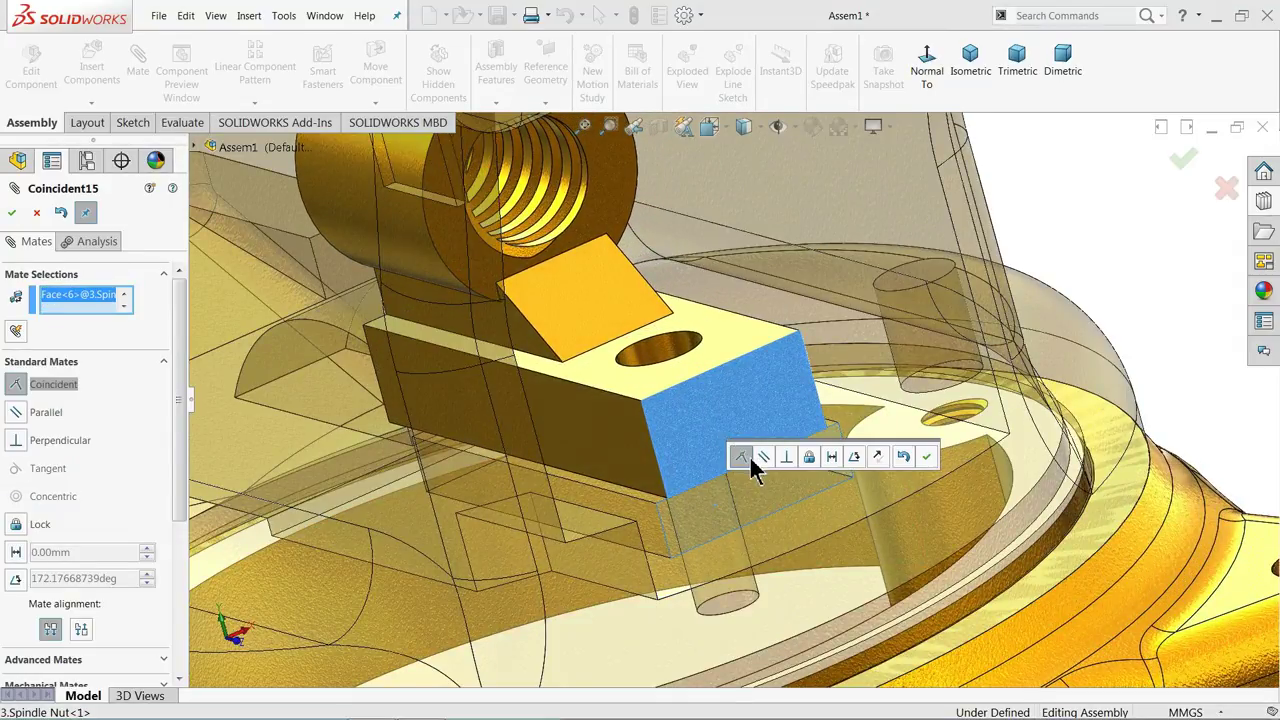
click(928, 457)
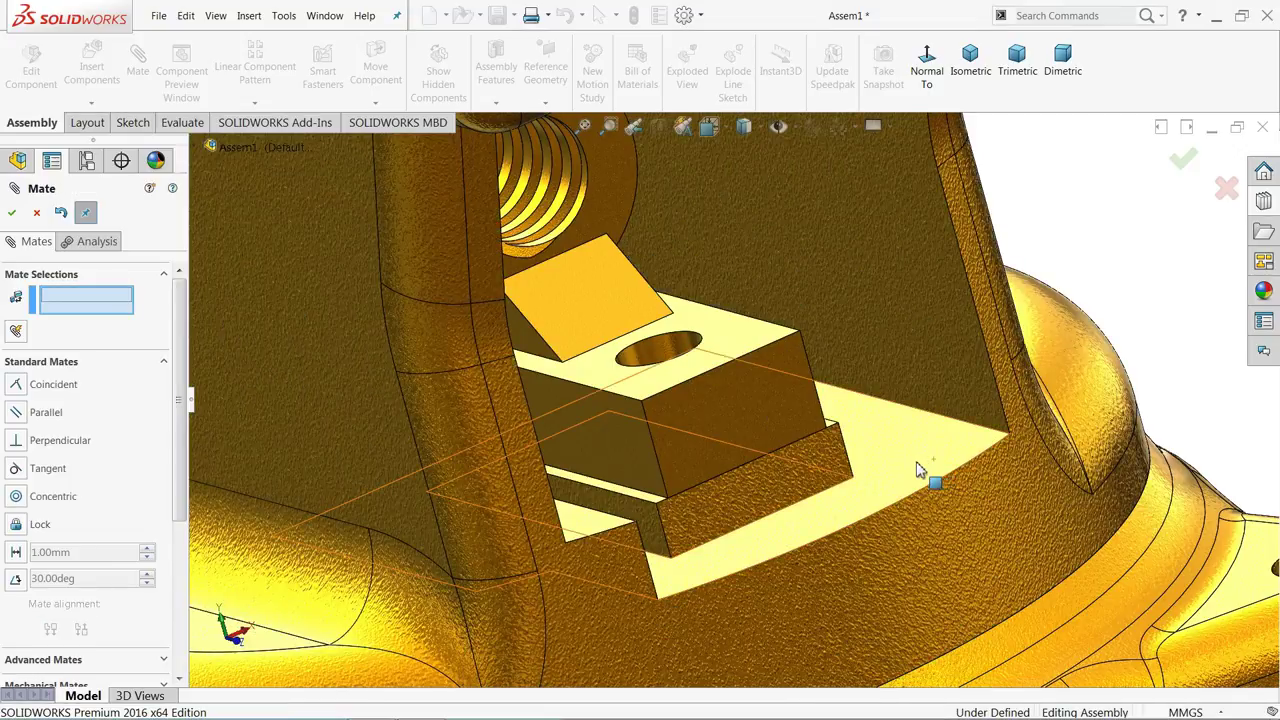
Orbit around to confirm the Spindle Nut no longer moves, then close Mate
scroll(724, 432, up, 5)
middle_drag(724, 432, 695, 440)
drag(747, 422, 714, 424)
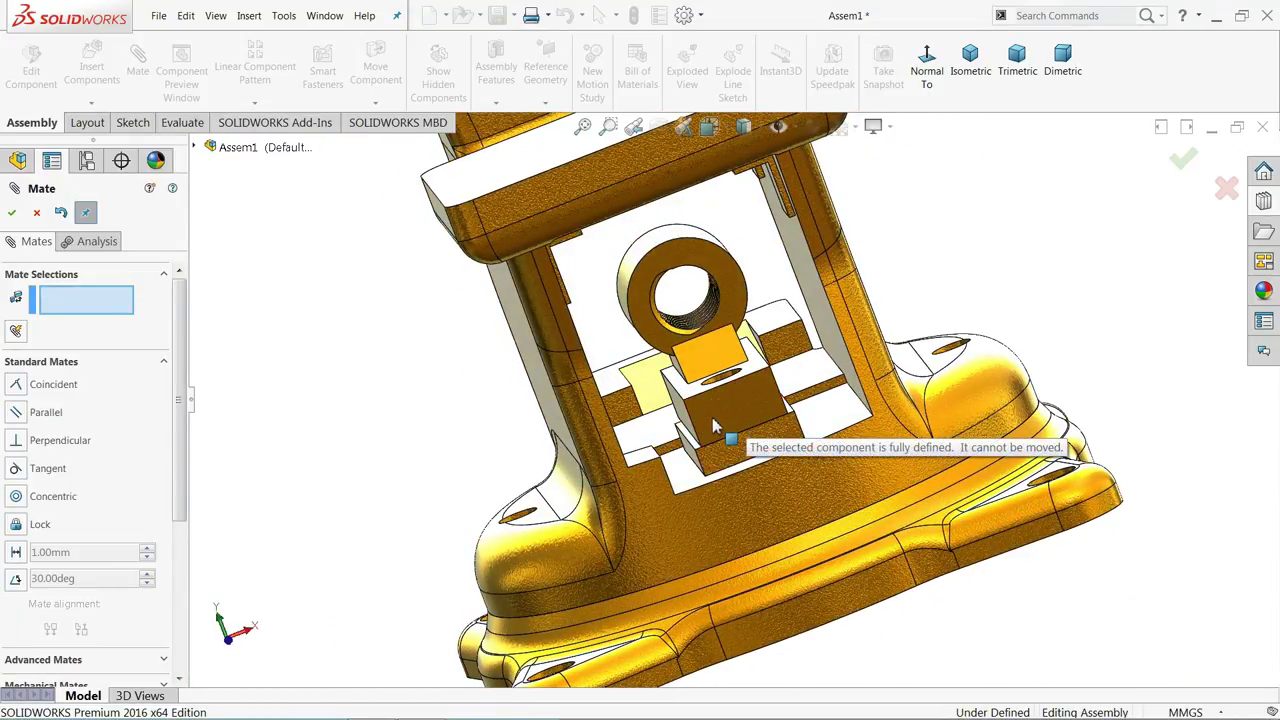
middle_drag(770, 323, 757, 427)
scroll(743, 430, up, 5)
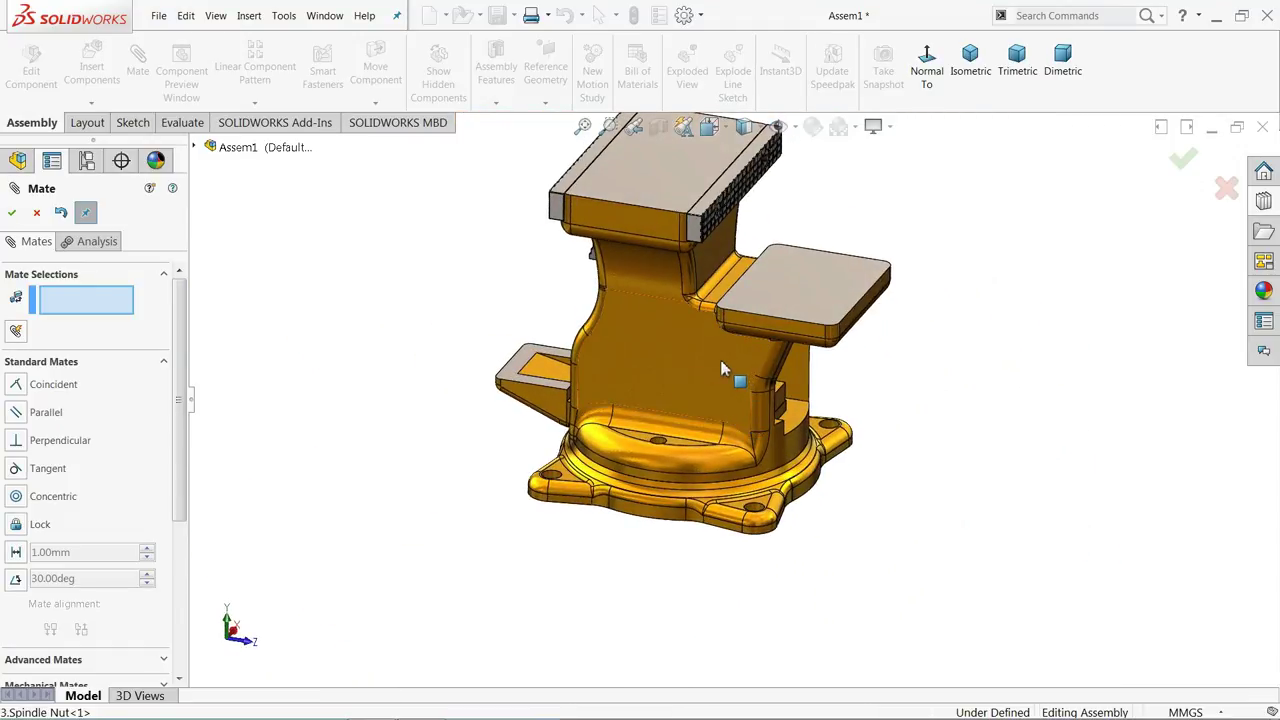
scroll(713, 330, down, 2)
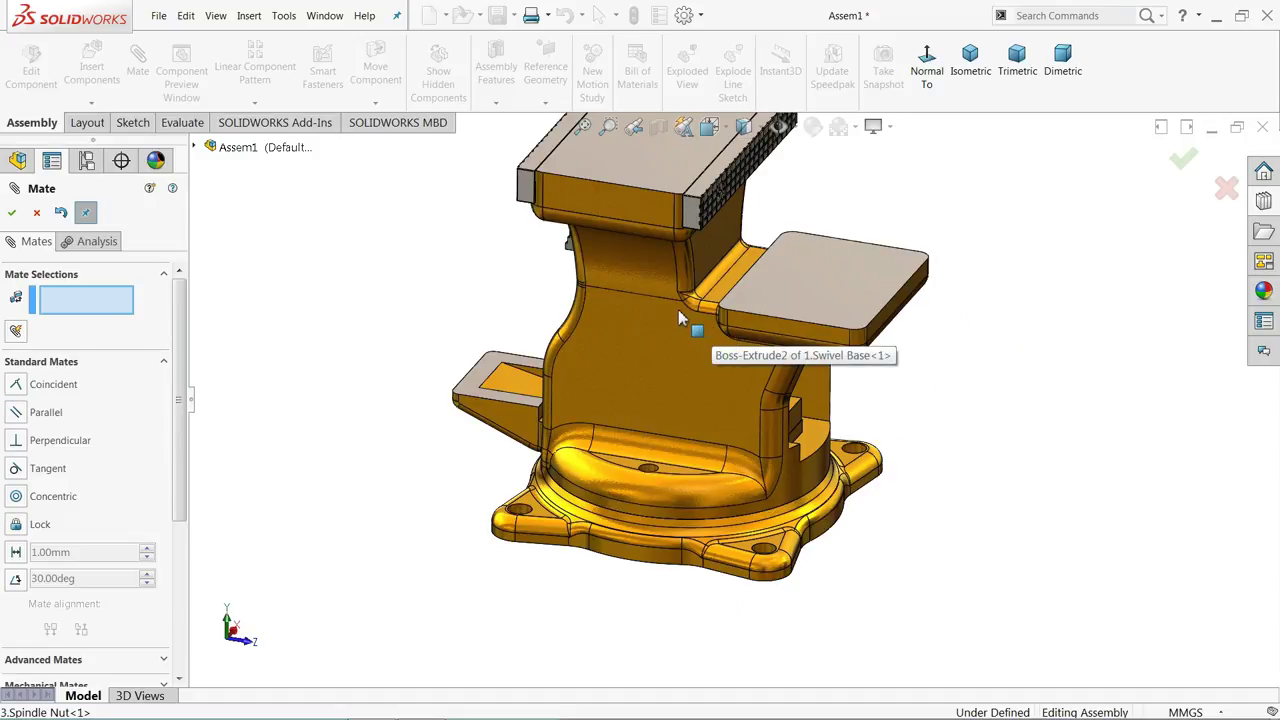
middle_drag(690, 335, 718, 388)
click(36, 213)
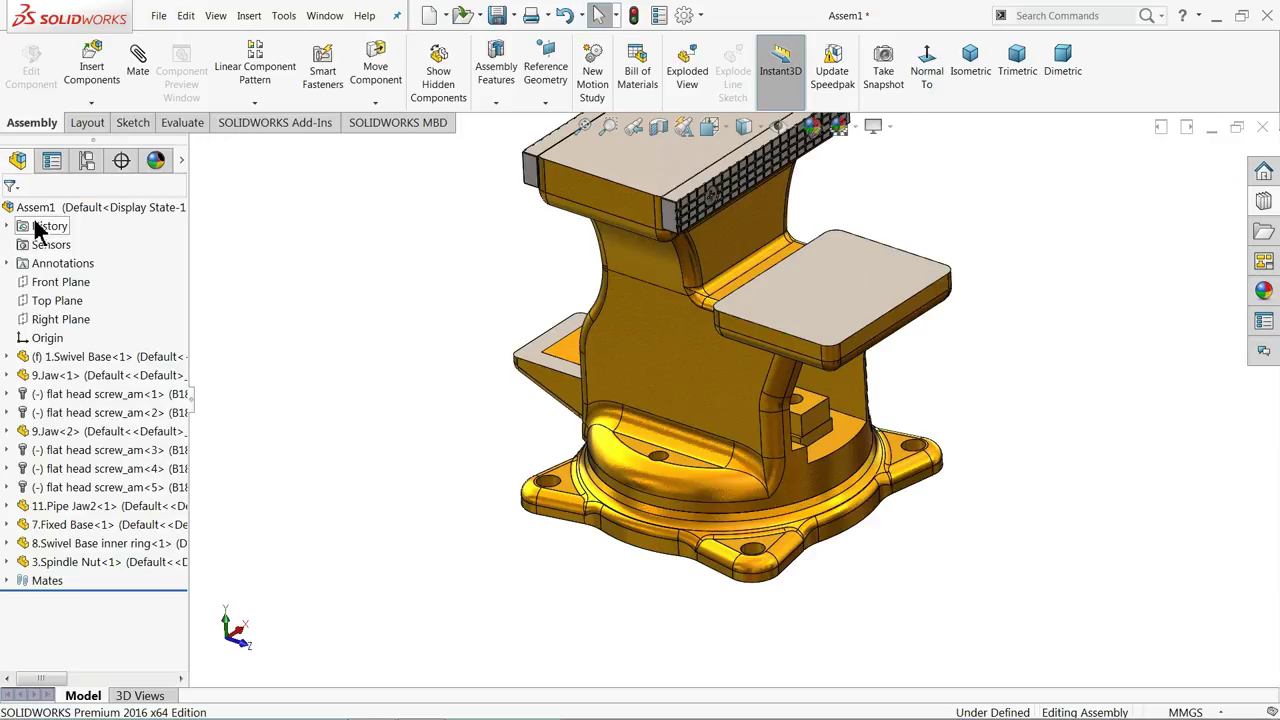
Insert 12.Swivel lock Screw and 13.Swivel lock screw handle, placing both beside the vise
middle_drag(700, 330, 729, 490)
scroll(703, 523, down, 2)
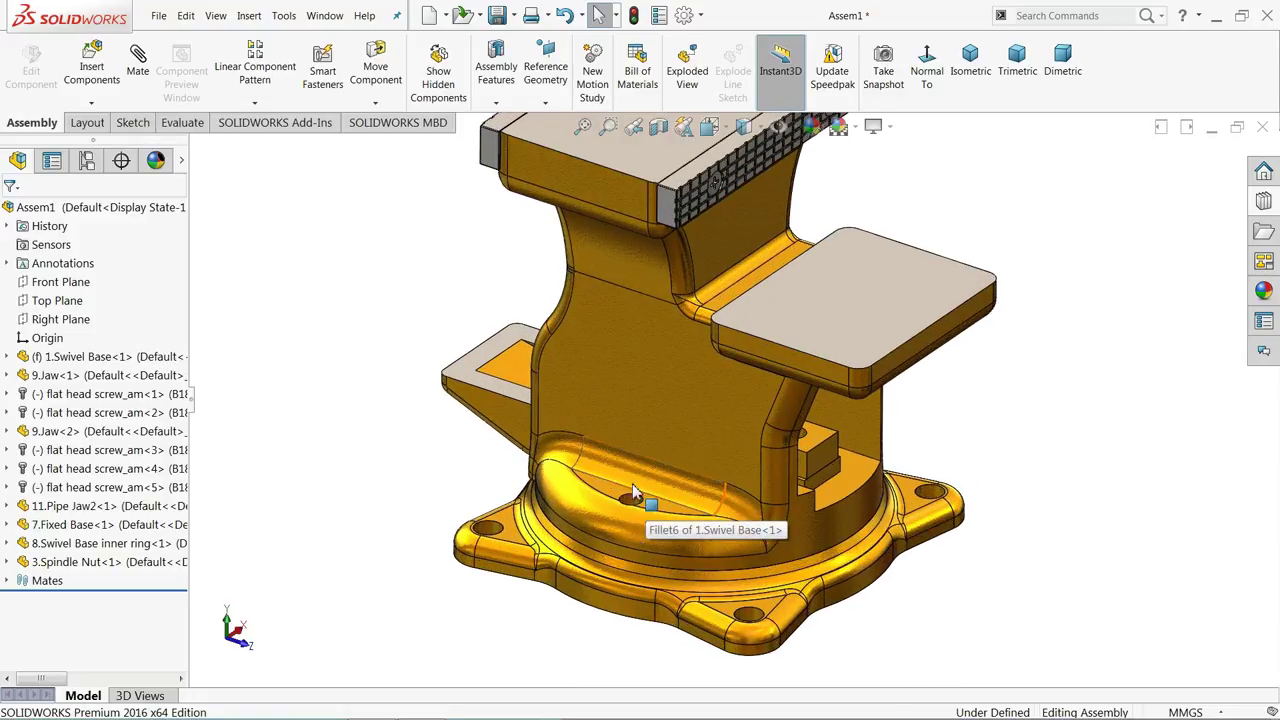
click(91, 72)
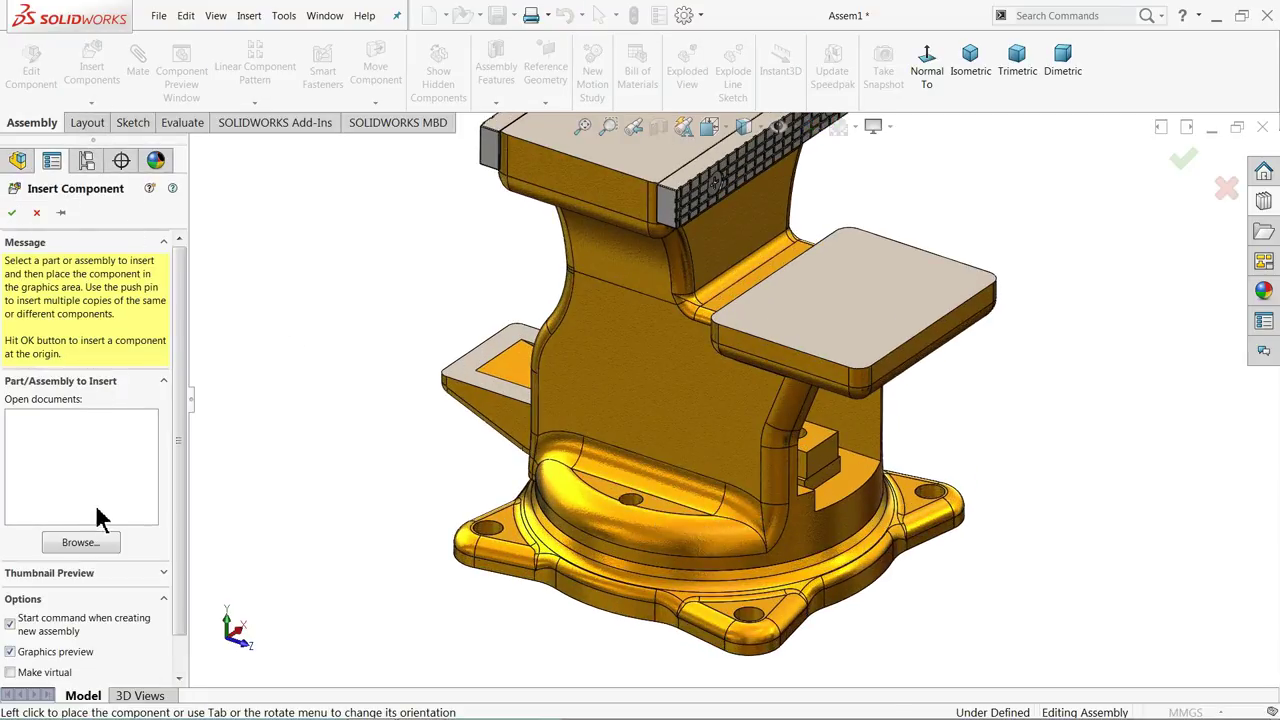
click(82, 544)
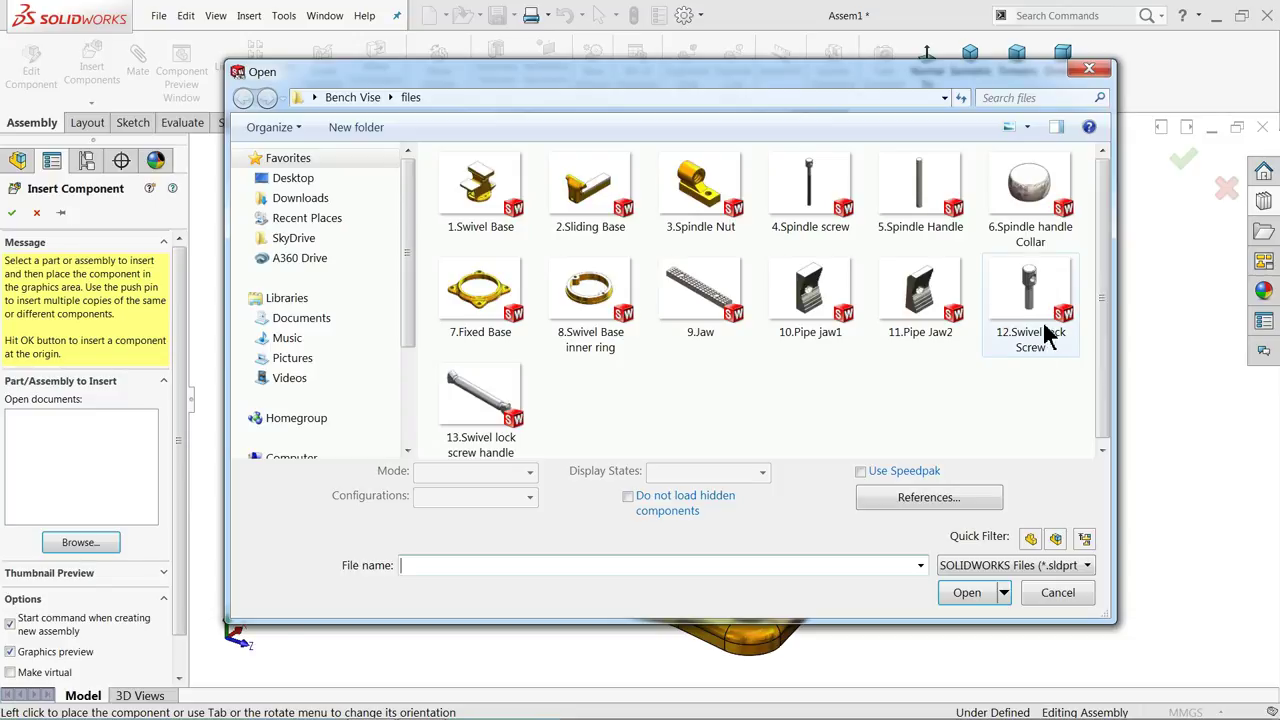
click(1047, 335)
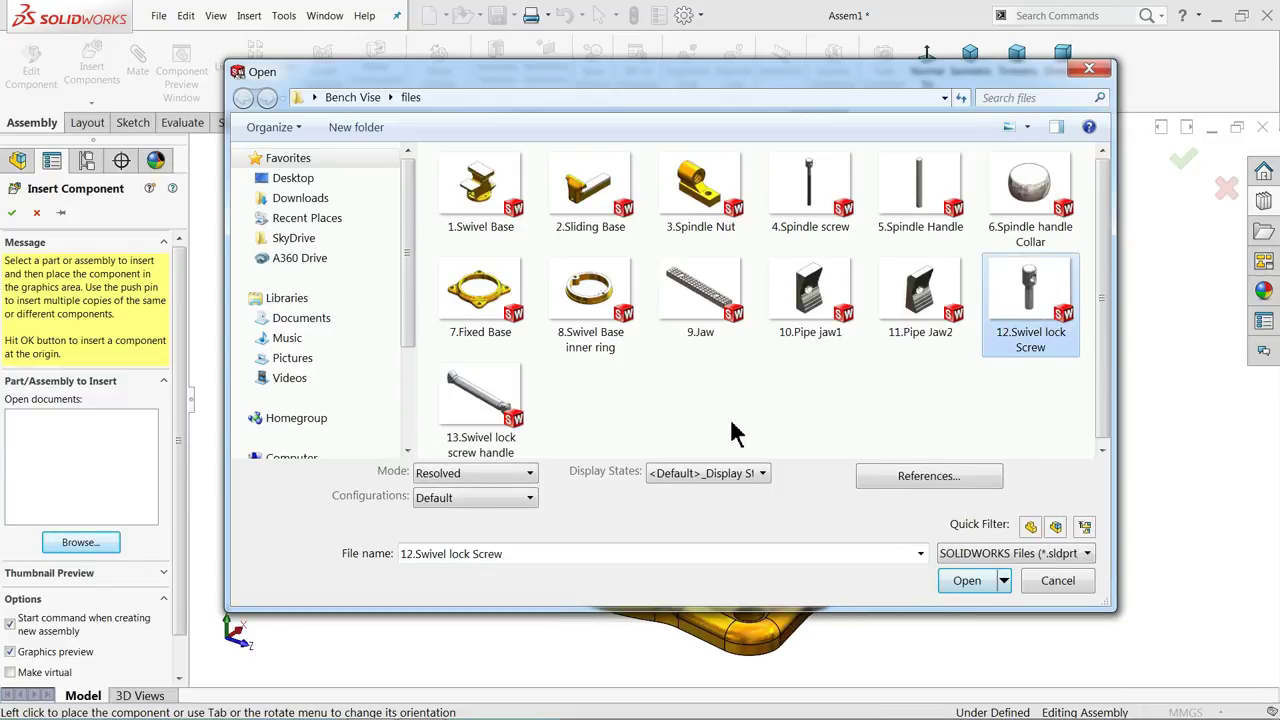
ctrl+click(489, 410)
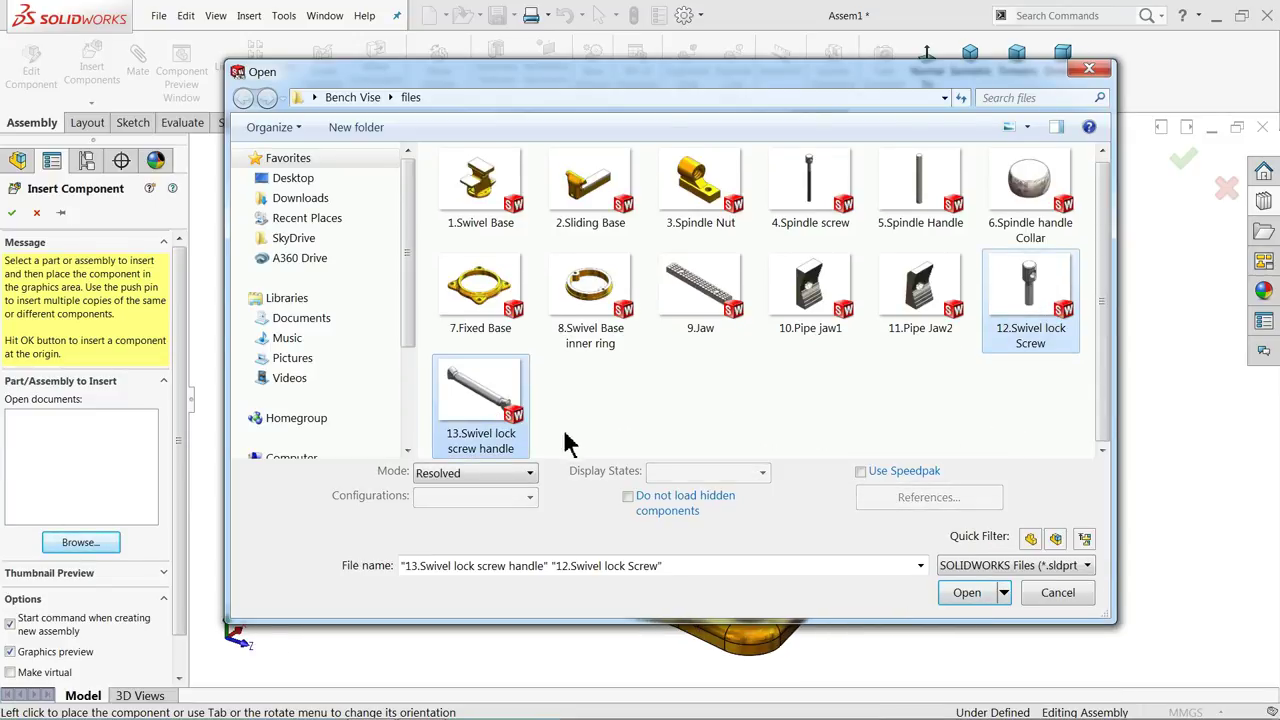
click(988, 598)
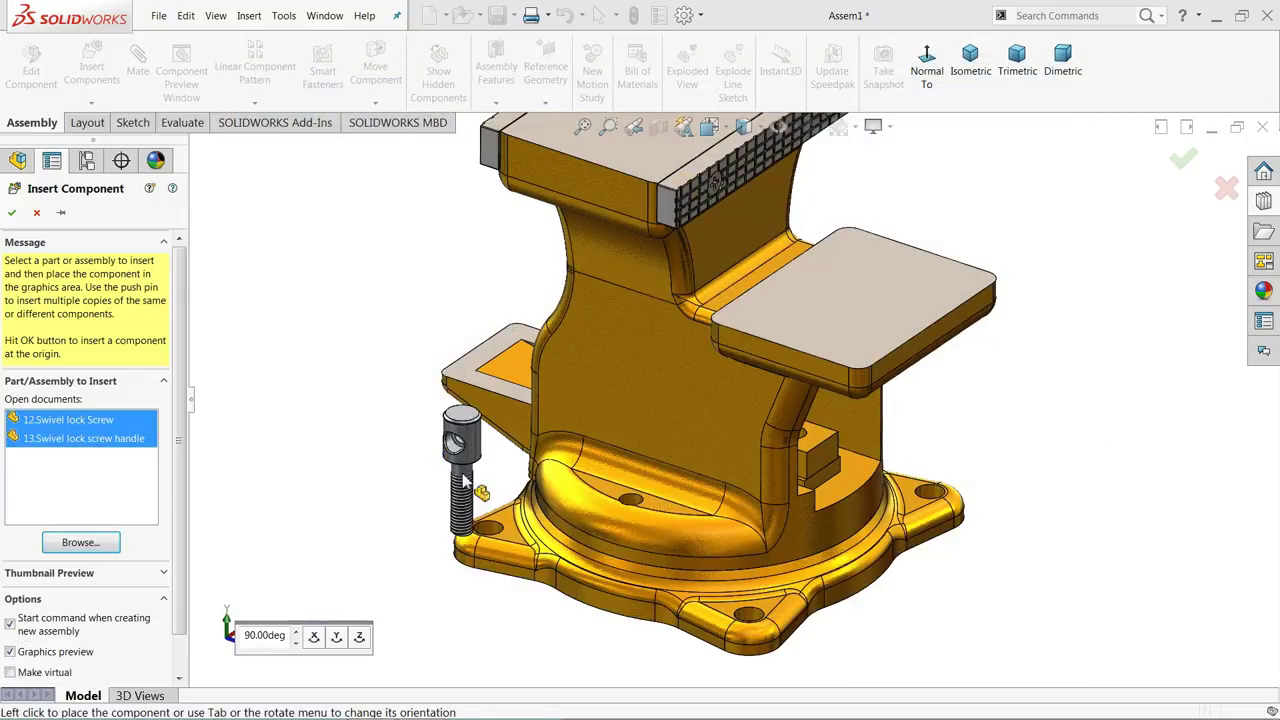
click(348, 360)
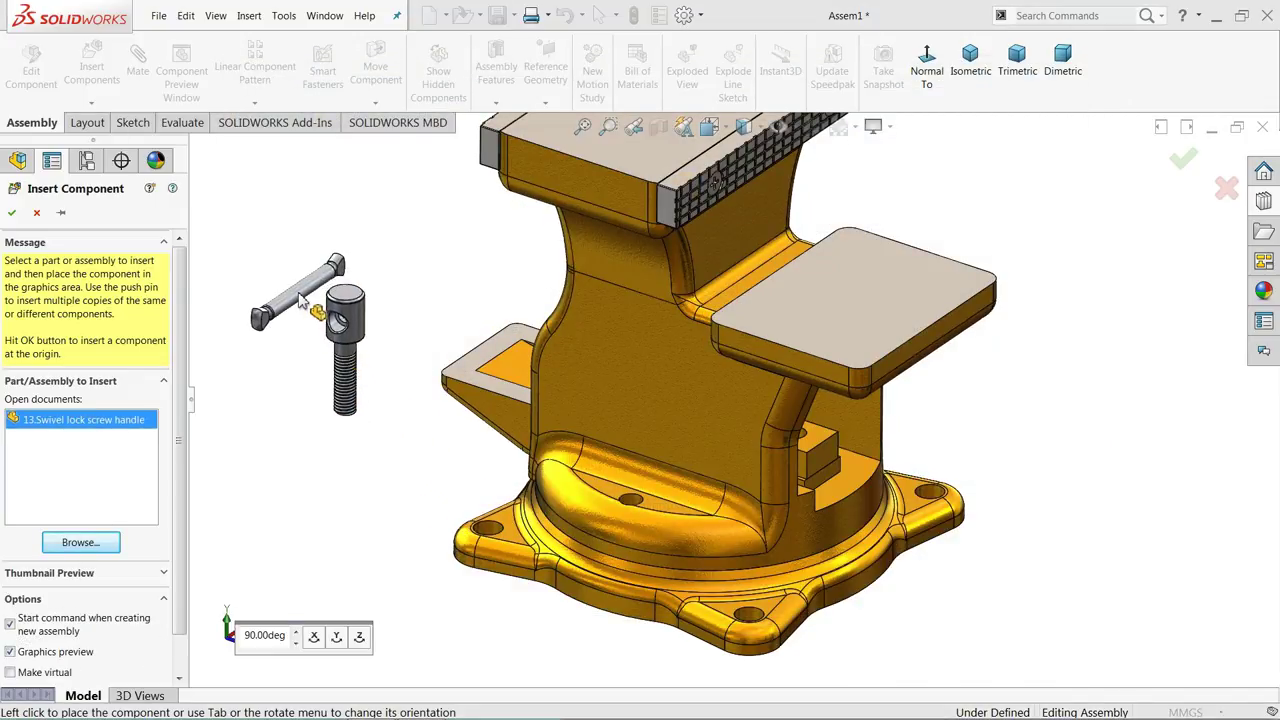
click(377, 303)
scroll(368, 288, down, 4)
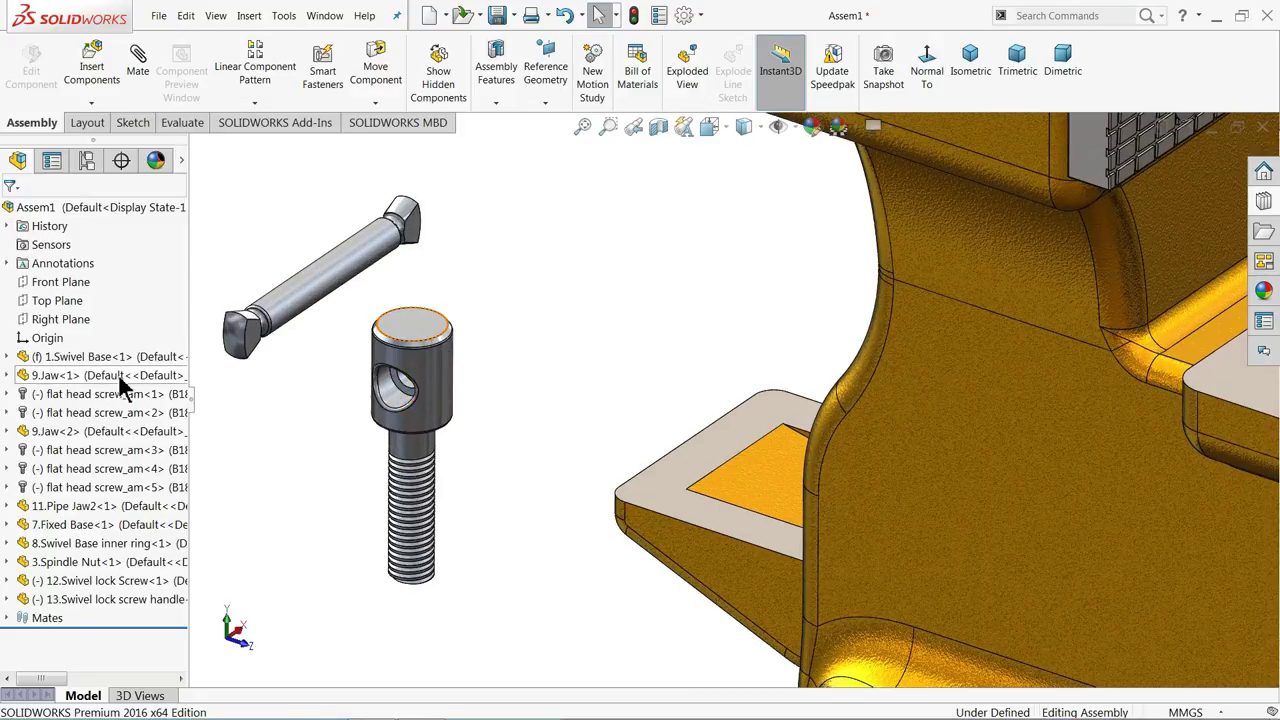
Select the Right Planes of the lock screw handle and the lock screw, then start a Mate
click(285, 303)
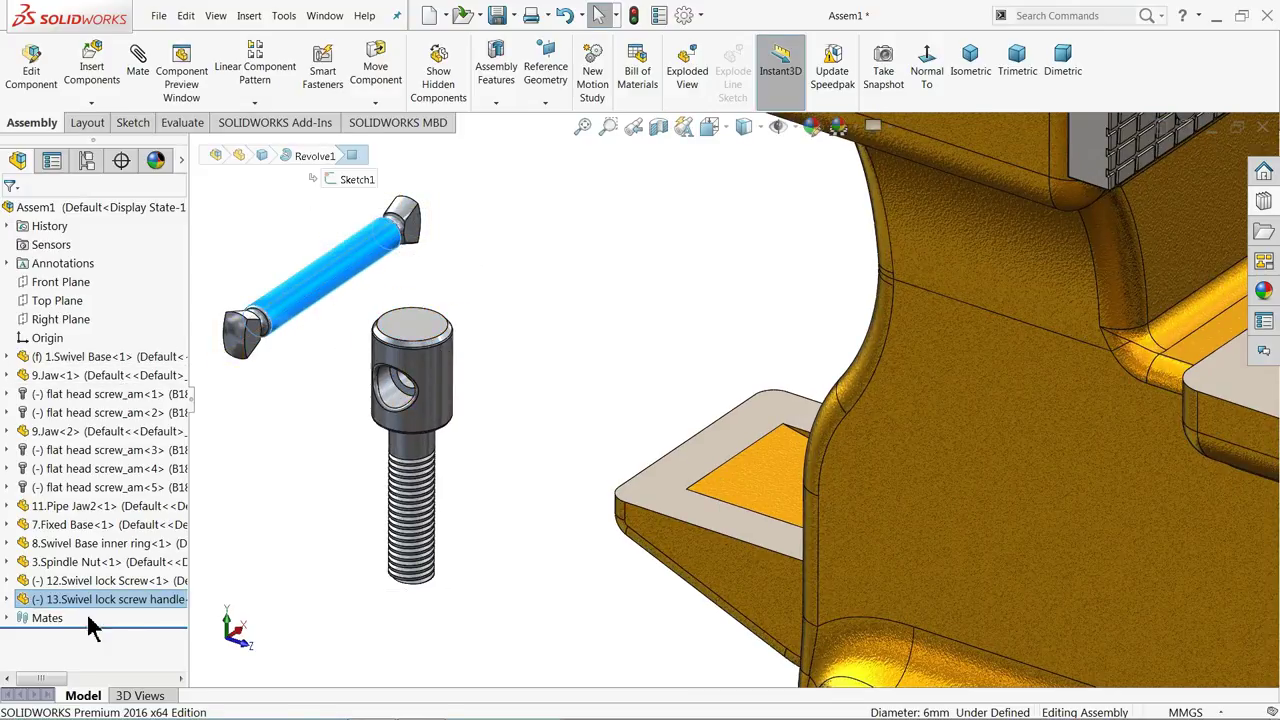
click(8, 601)
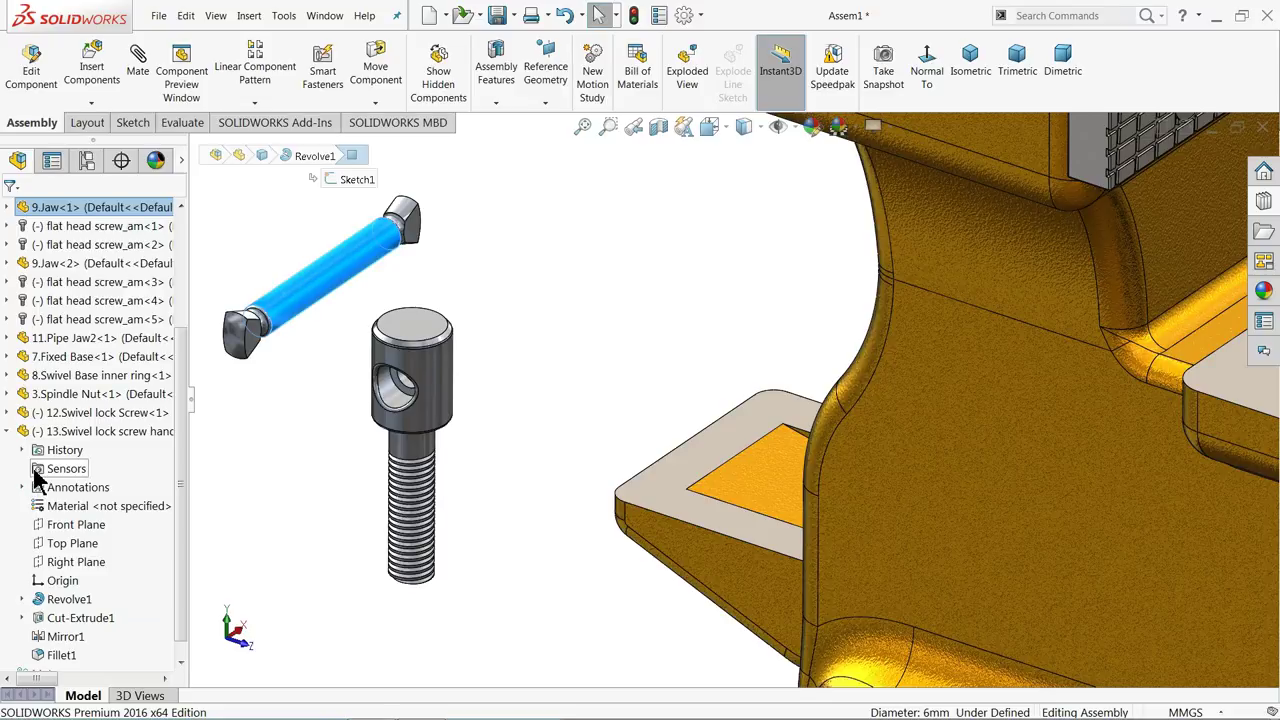
click(64, 563)
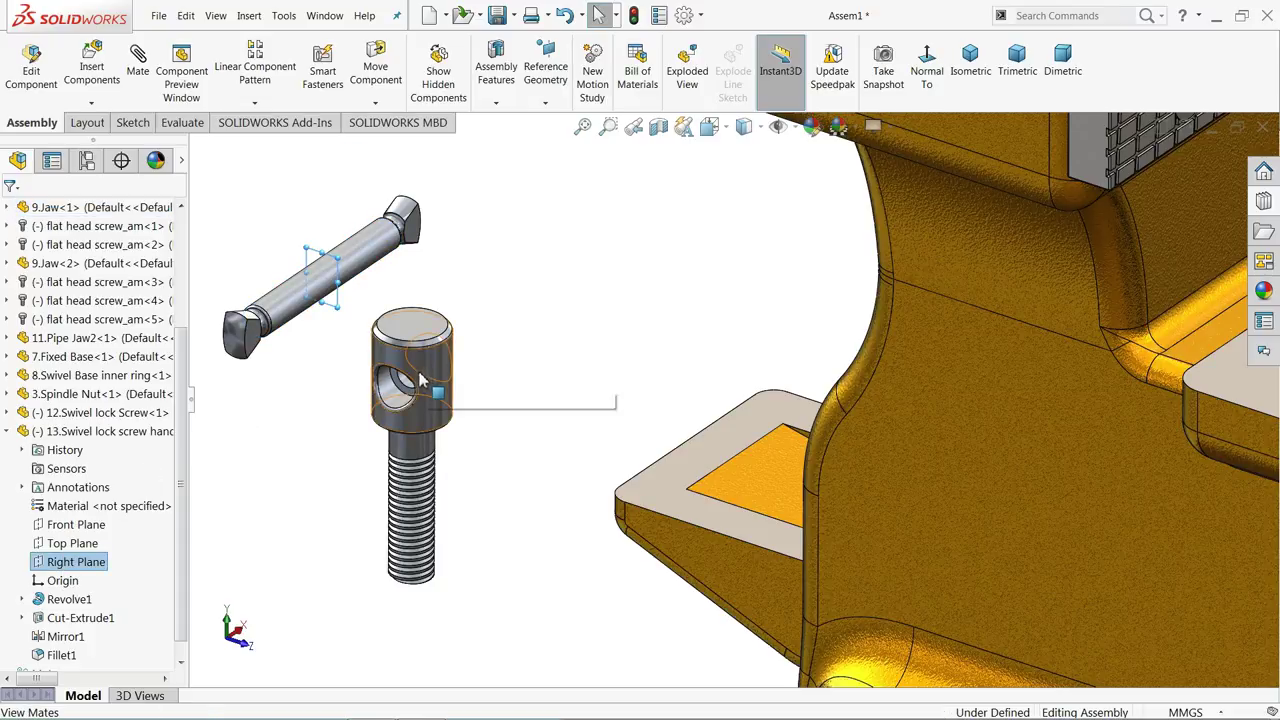
click(7, 413)
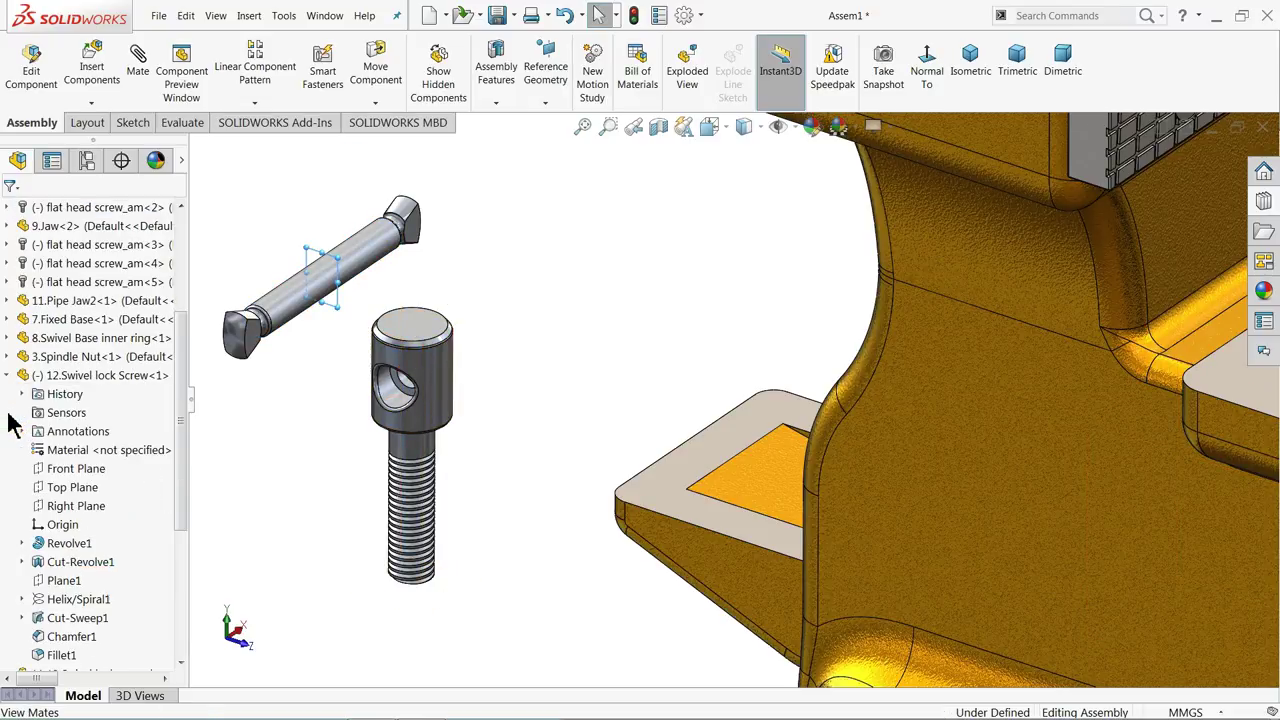
click(76, 506)
middle_drag(292, 408, 300, 415)
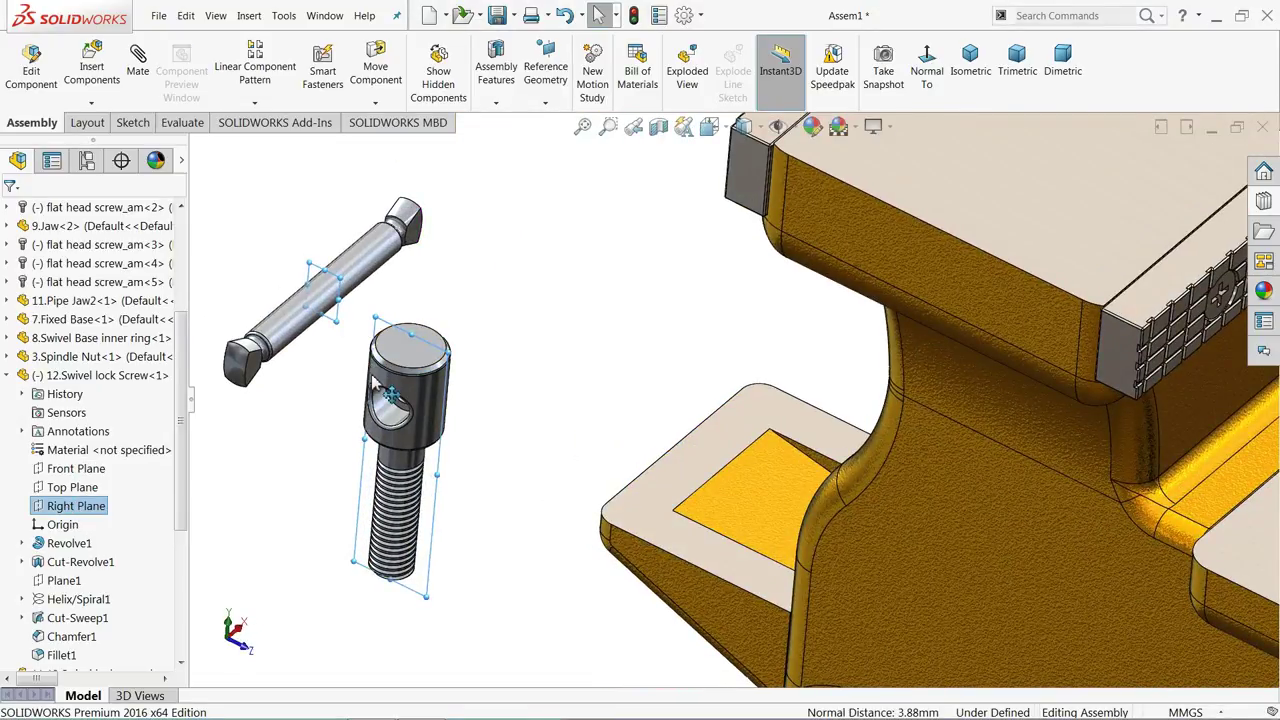
click(143, 85)
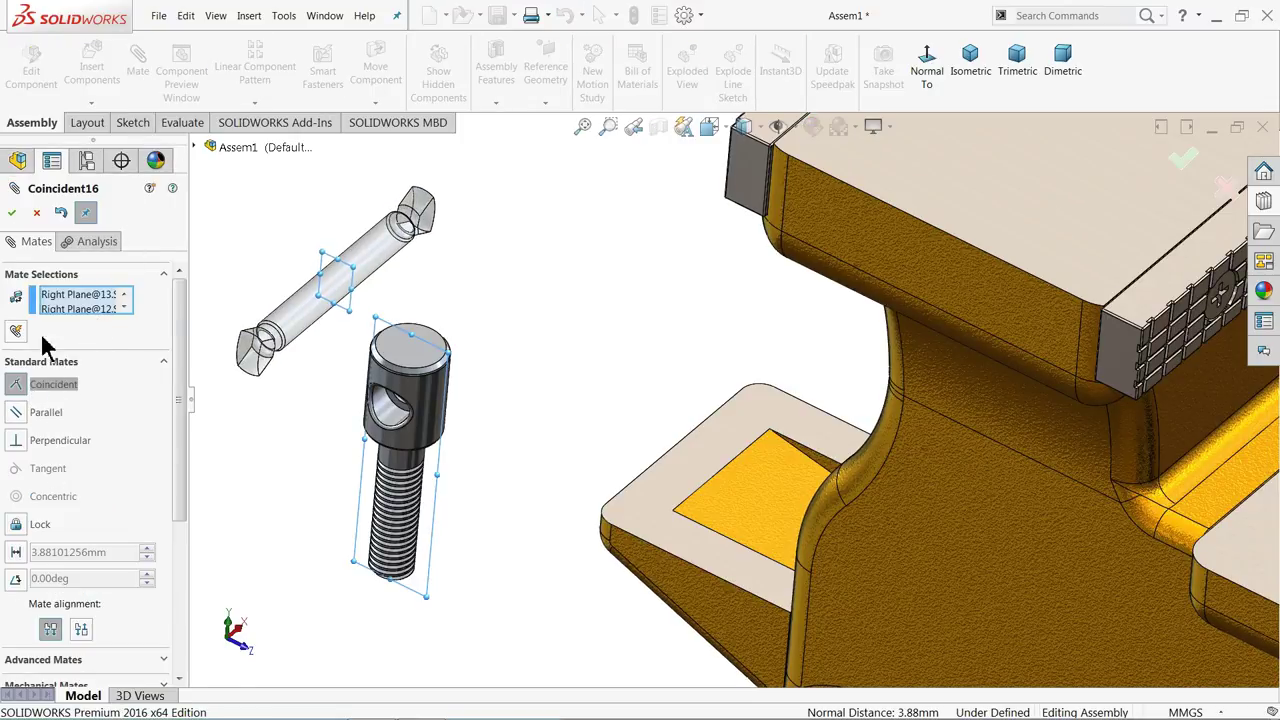
Accept the Right Plane coincident mate, then make the handle concentric with the screw's cross hole
click(12, 214)
scroll(447, 462, down, 2)
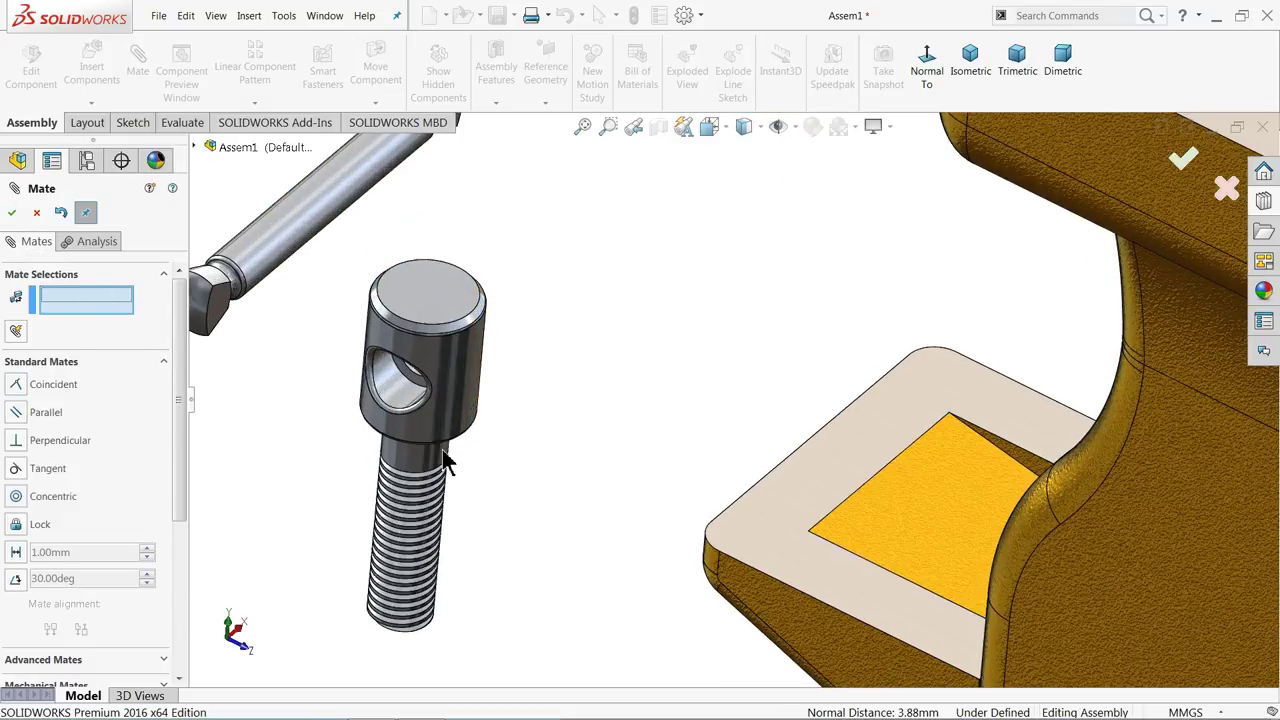
click(318, 215)
scroll(478, 392, down, 4)
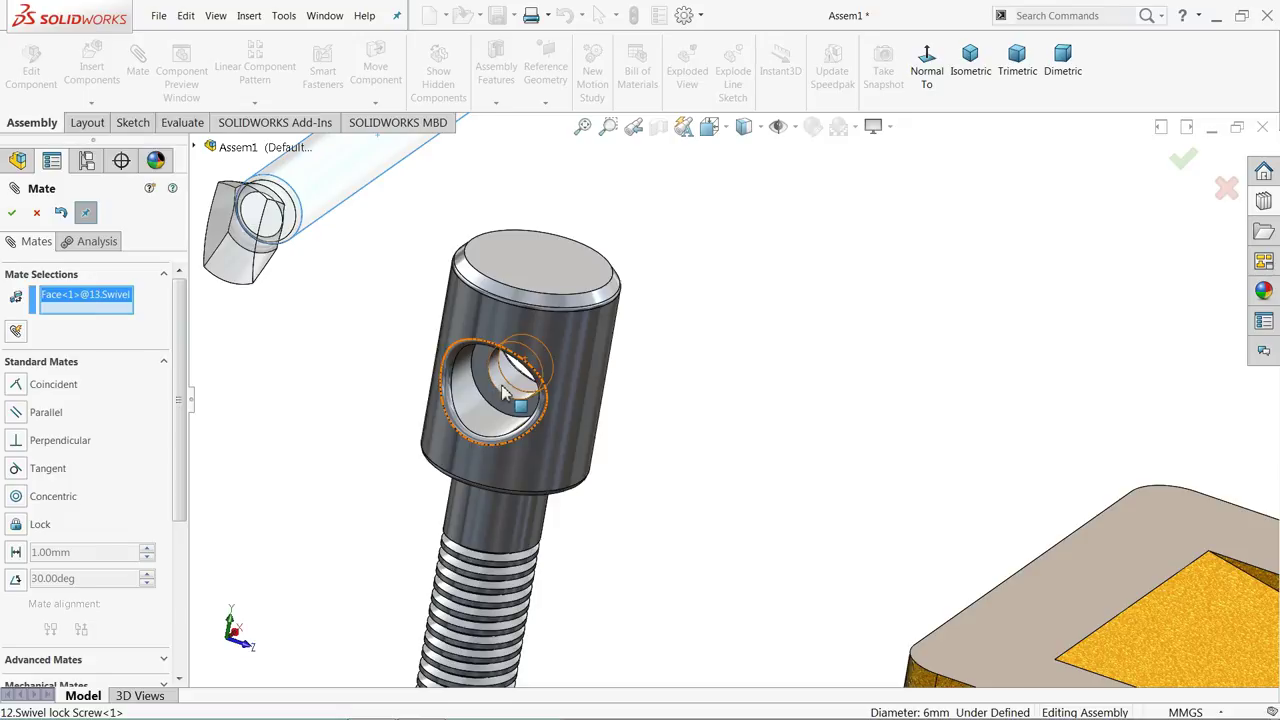
click(505, 393)
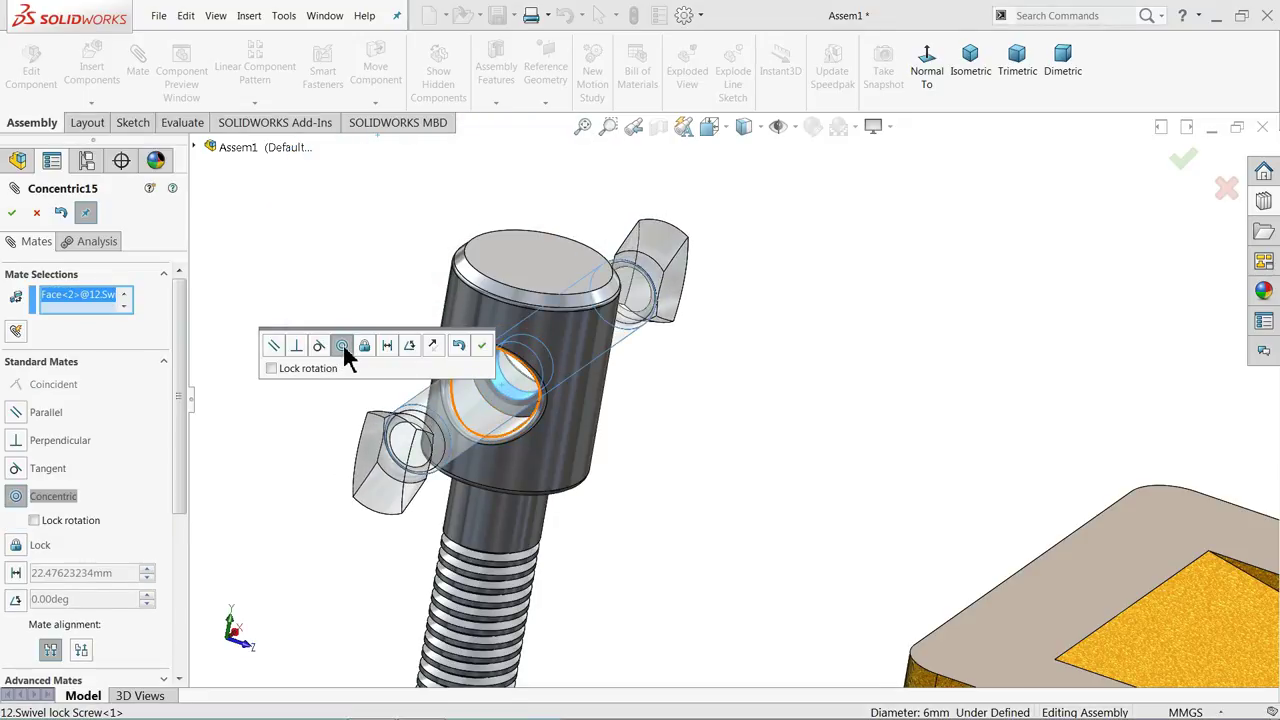
click(482, 345)
middle_drag(482, 345, 548, 394)
click(37, 214)
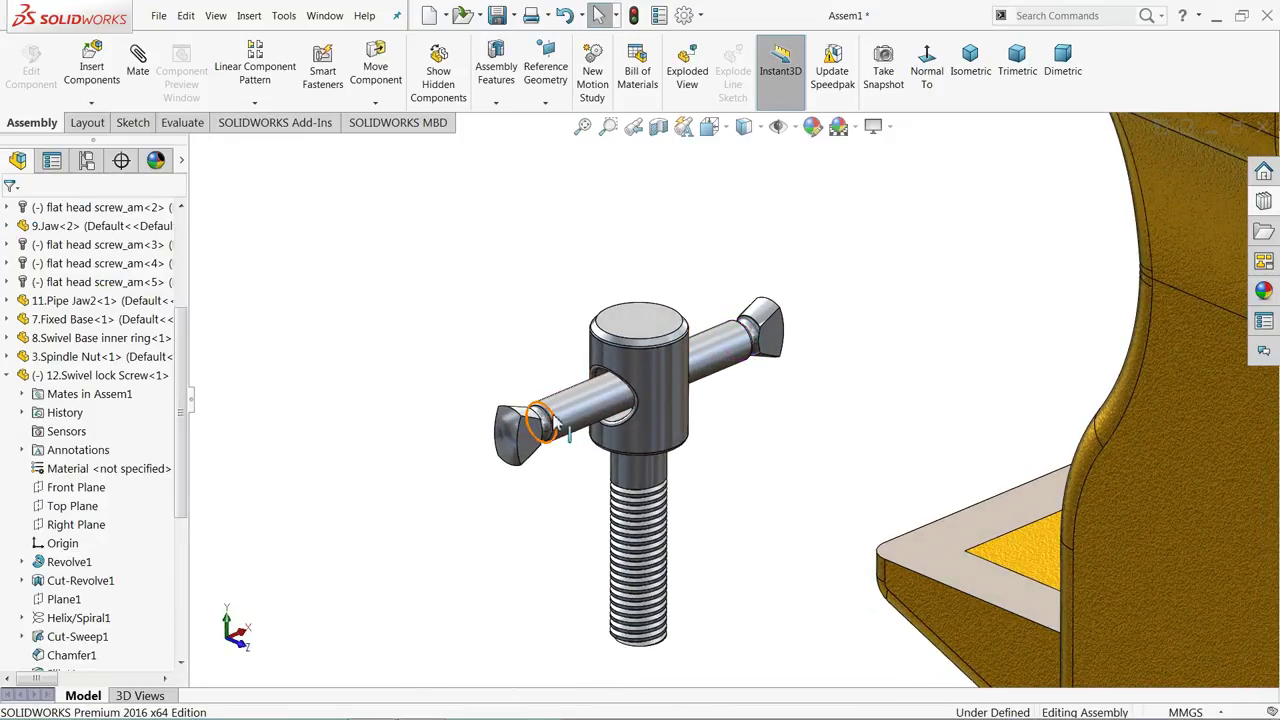
Turn the T-handle screw to check its movement and drag it toward the vise base
drag(575, 420, 646, 417)
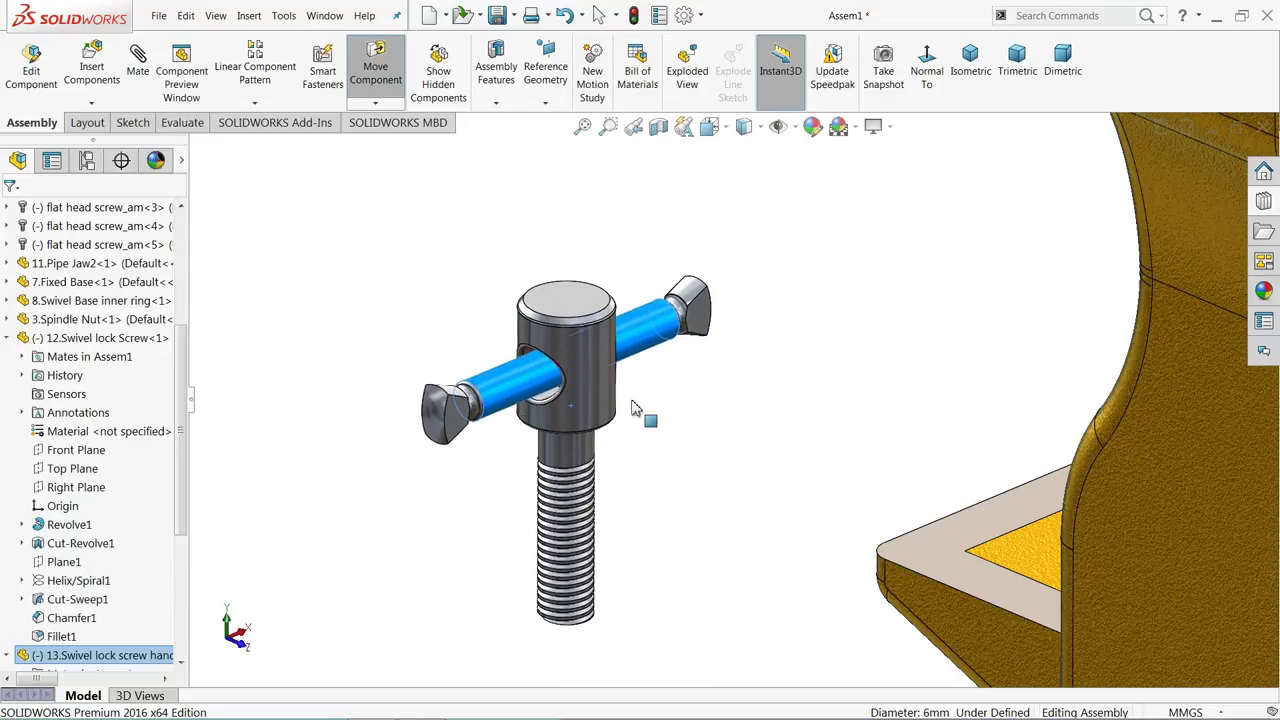
scroll(815, 373, up, 5)
scroll(949, 560, down, 2)
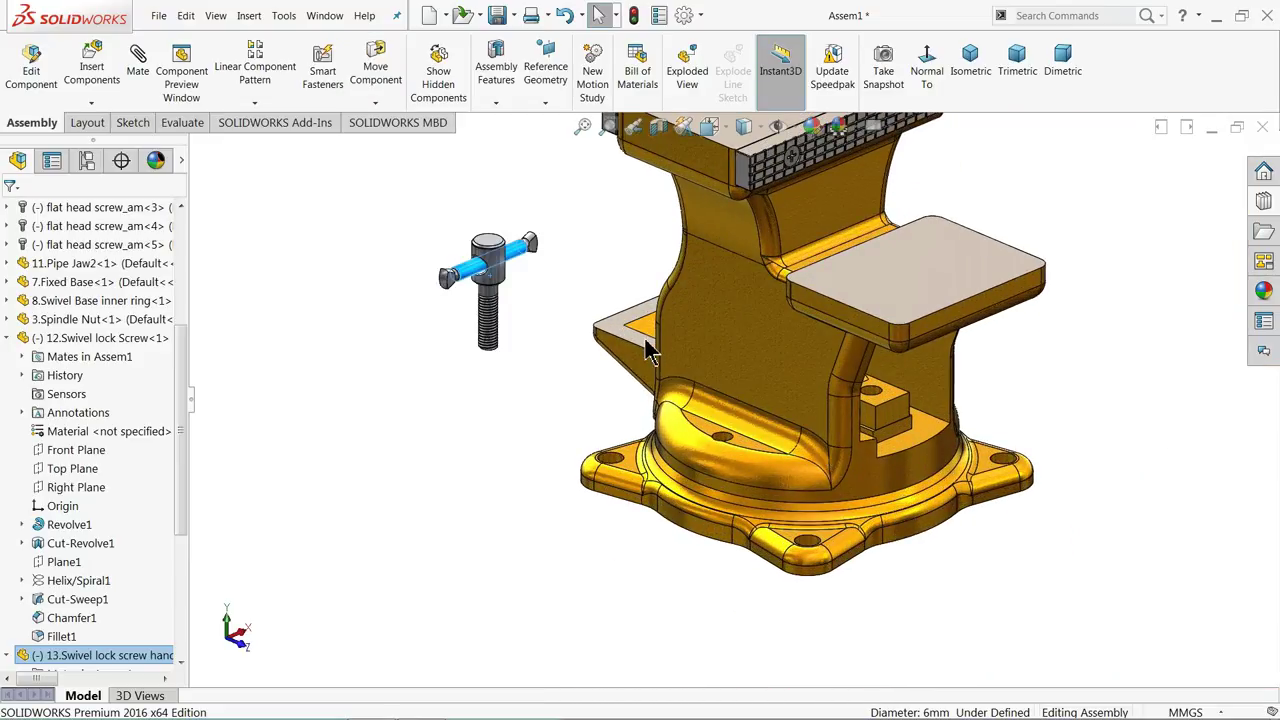
scroll(646, 343, down, 3)
drag(482, 272, 563, 377)
click(609, 429)
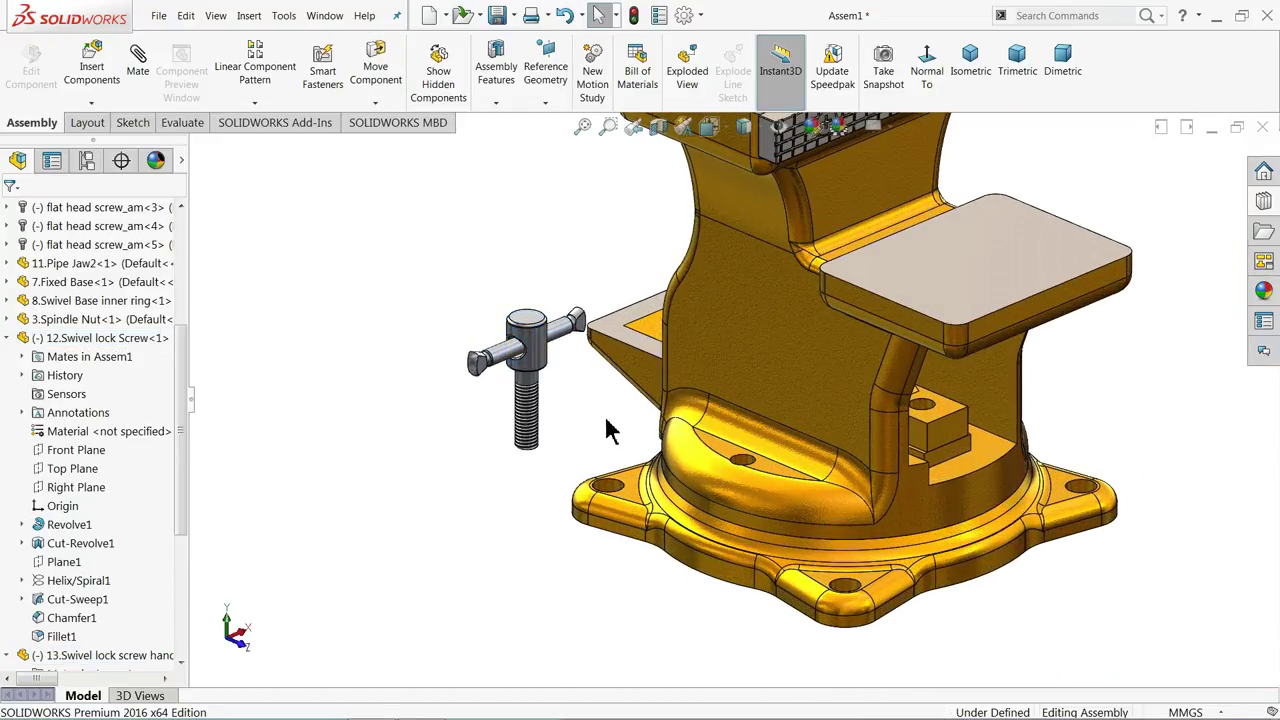
scroll(728, 443, down, 3)
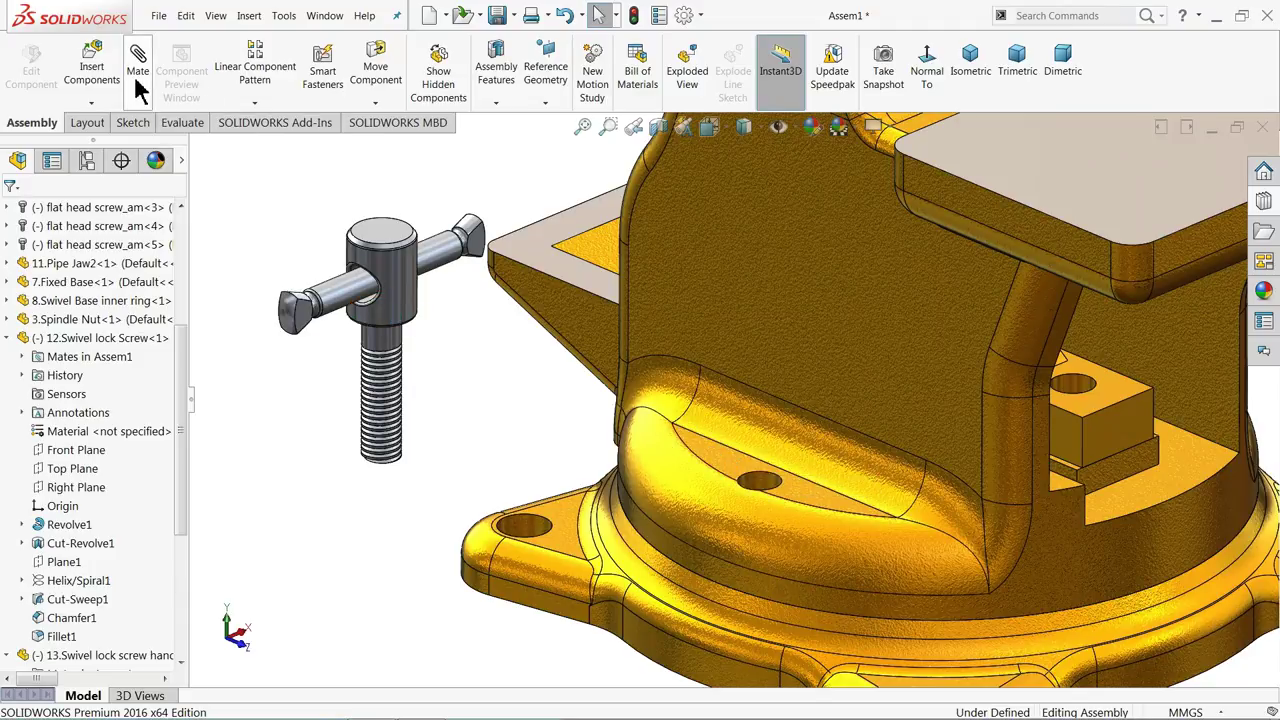
Make the lock screw shank concentric with the hole in the swivel base
click(9, 338)
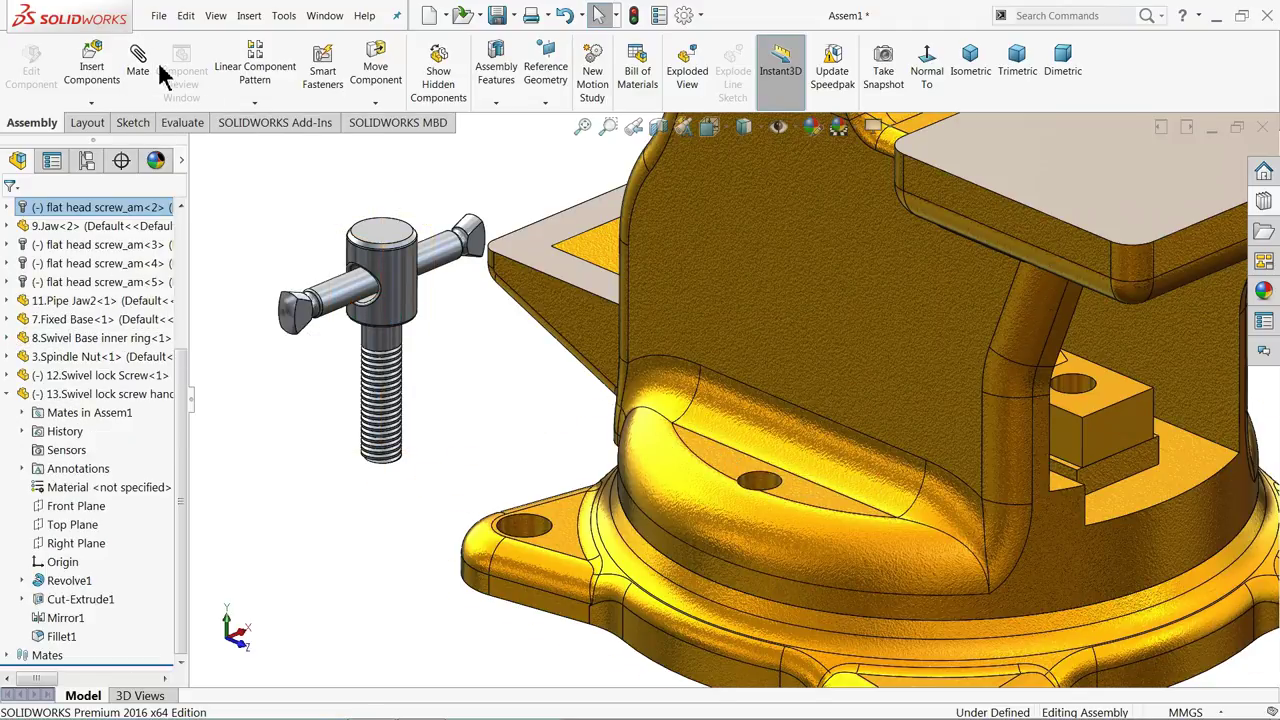
click(7, 394)
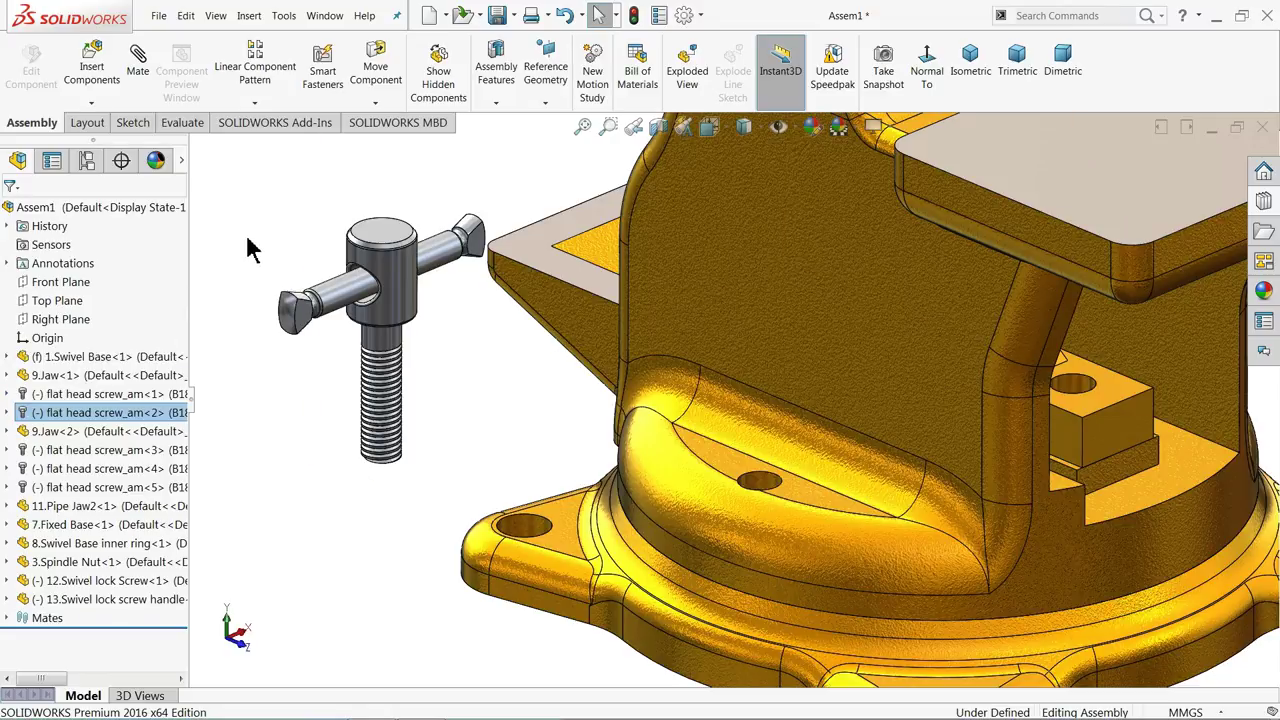
click(137, 70)
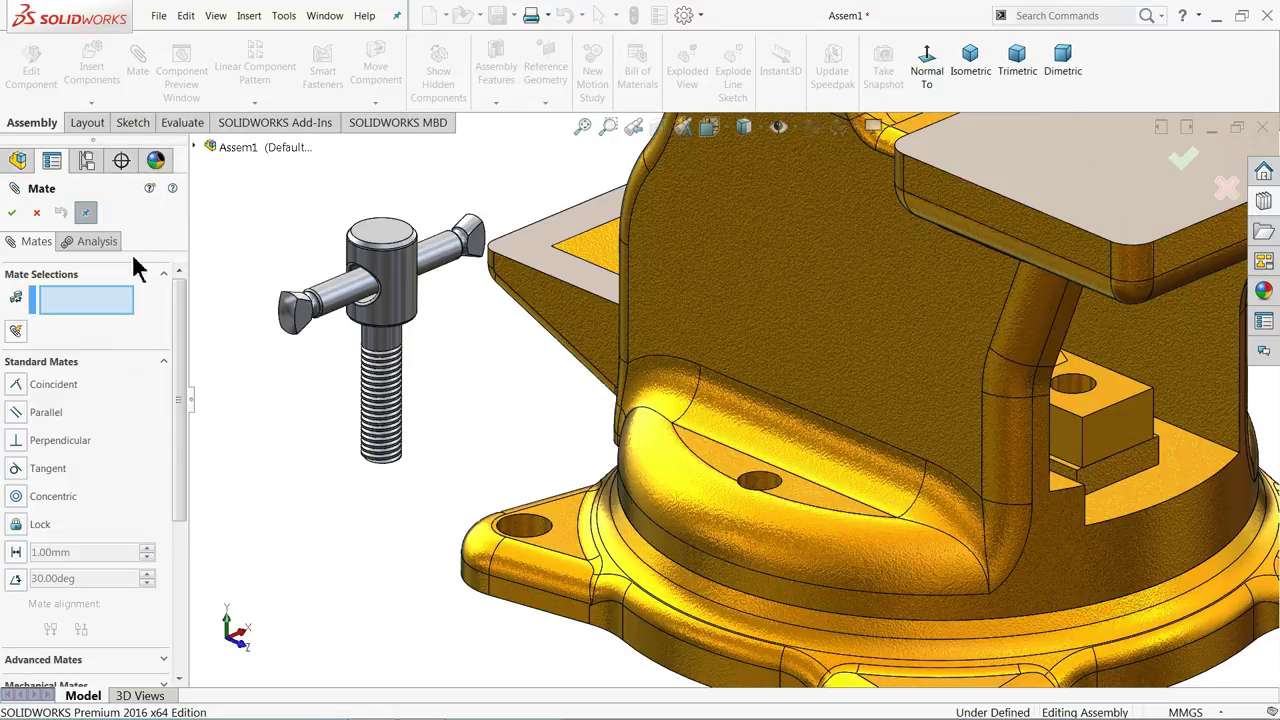
scroll(632, 408, down, 2)
click(822, 527)
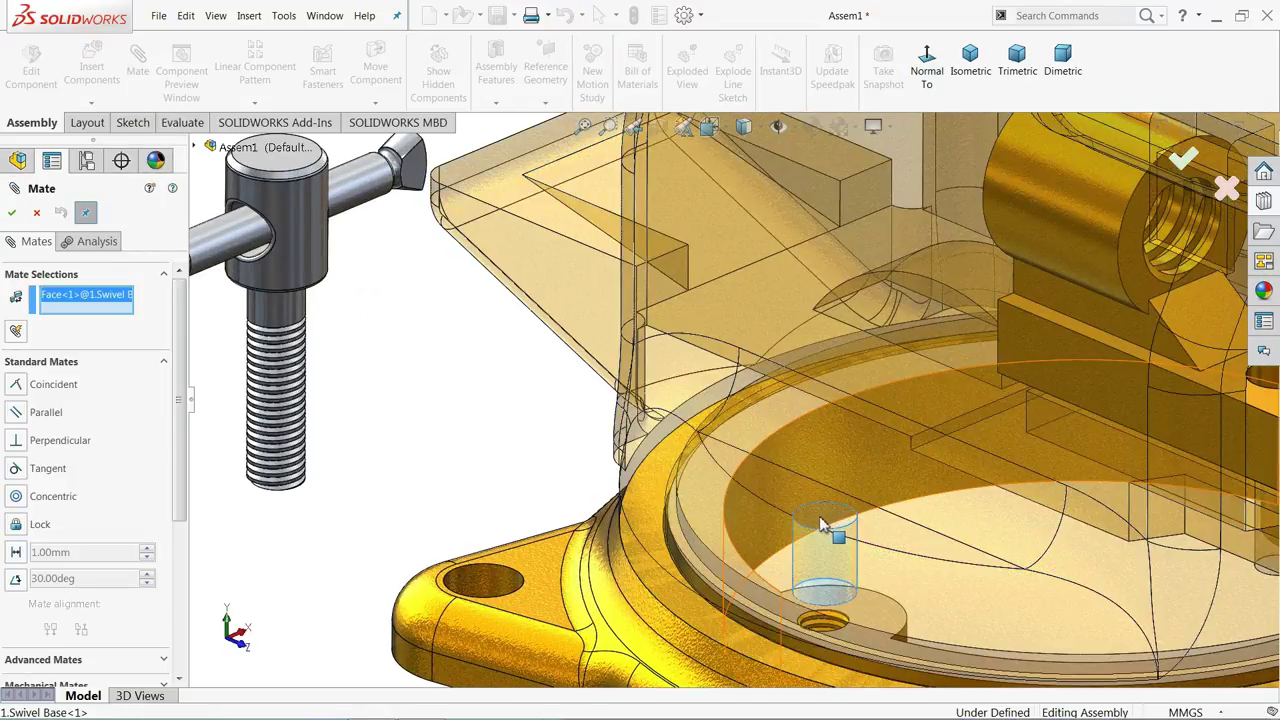
click(298, 312)
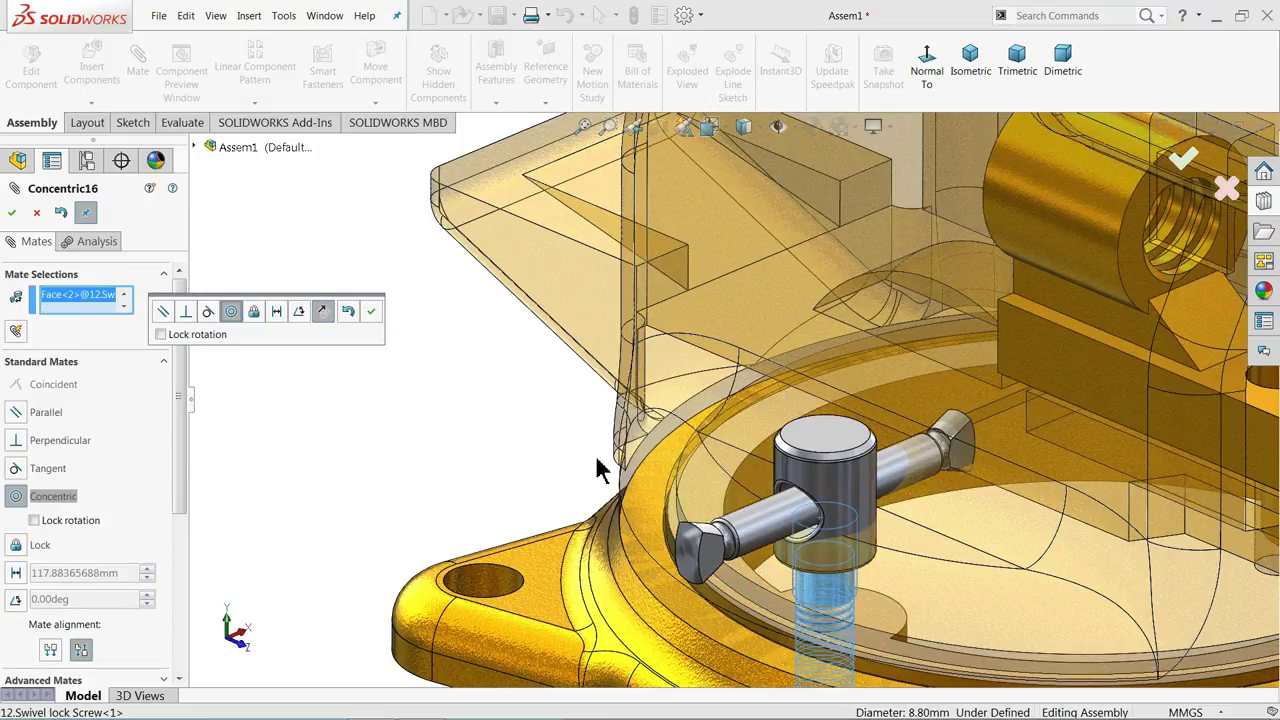
click(371, 313)
Seat the screw's shoulder coincident on the swivel base face
scroll(830, 527, down, 2)
drag(851, 480, 816, 230)
scroll(870, 546, down, 2)
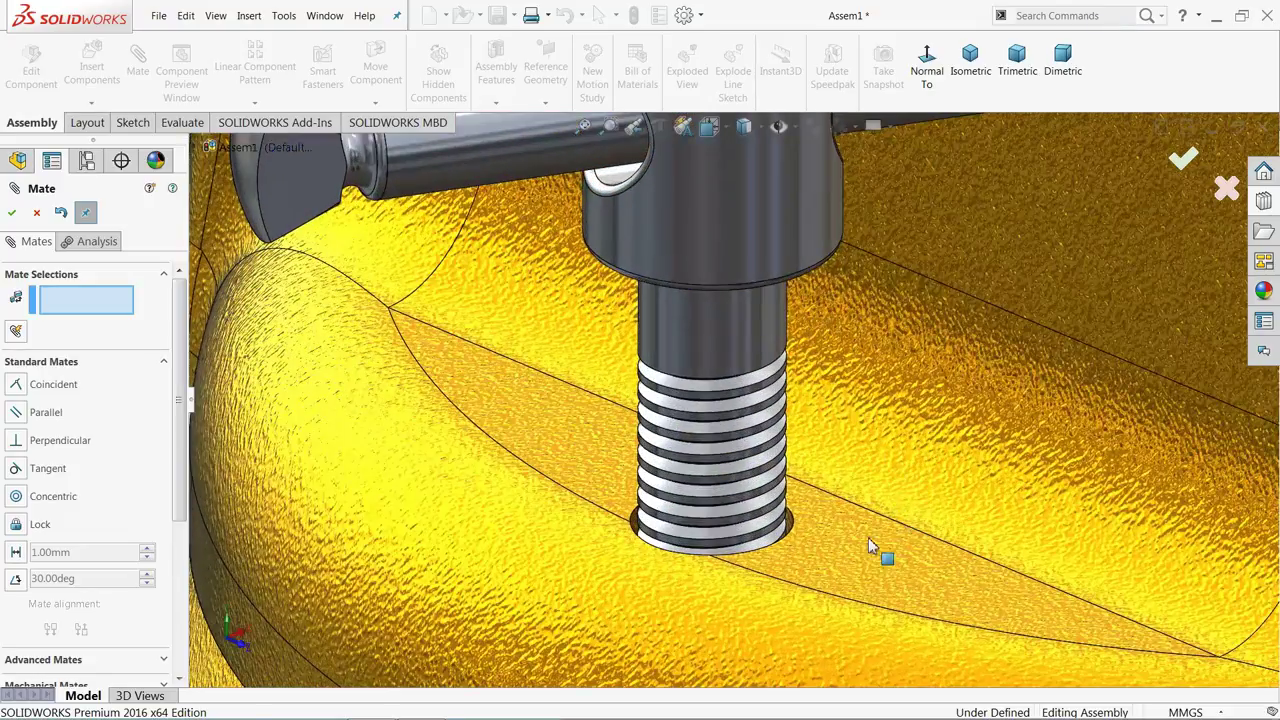
click(820, 561)
scroll(816, 530, up, 3)
middle_drag(814, 508, 742, 282)
scroll(762, 323, up, 3)
scroll(760, 325, down, 5)
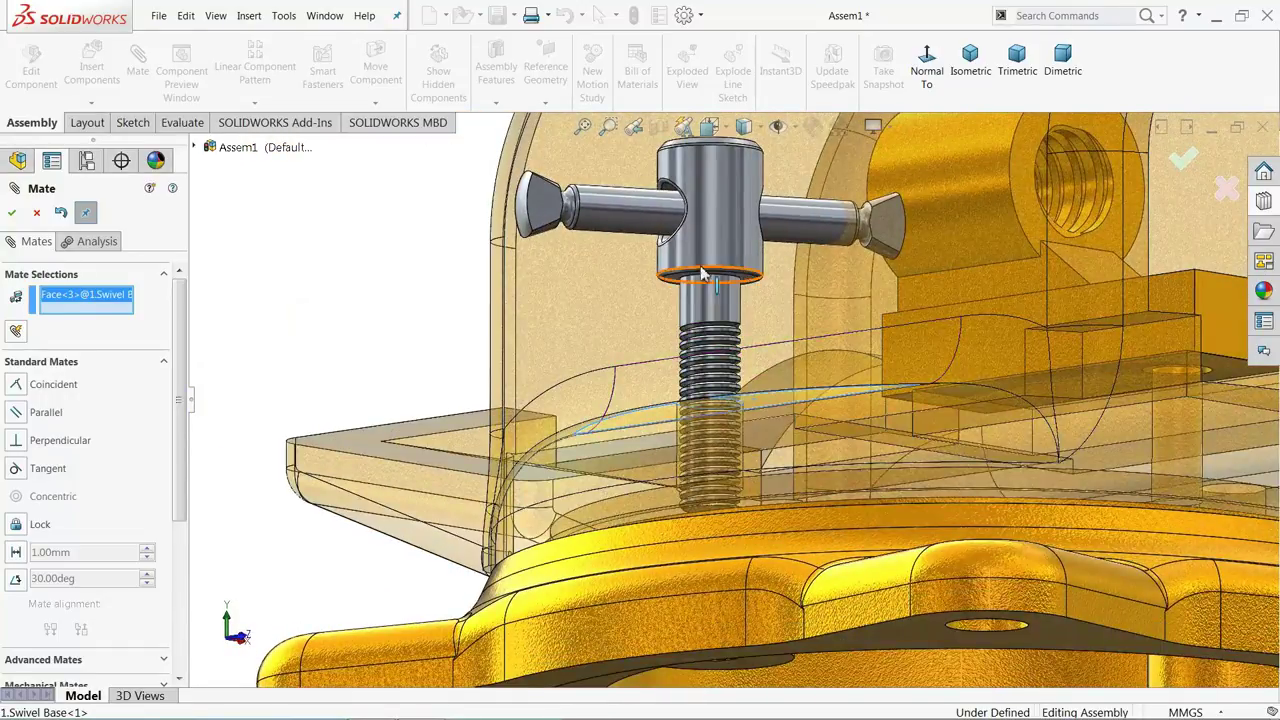
scroll(738, 274, down, 2)
click(684, 300)
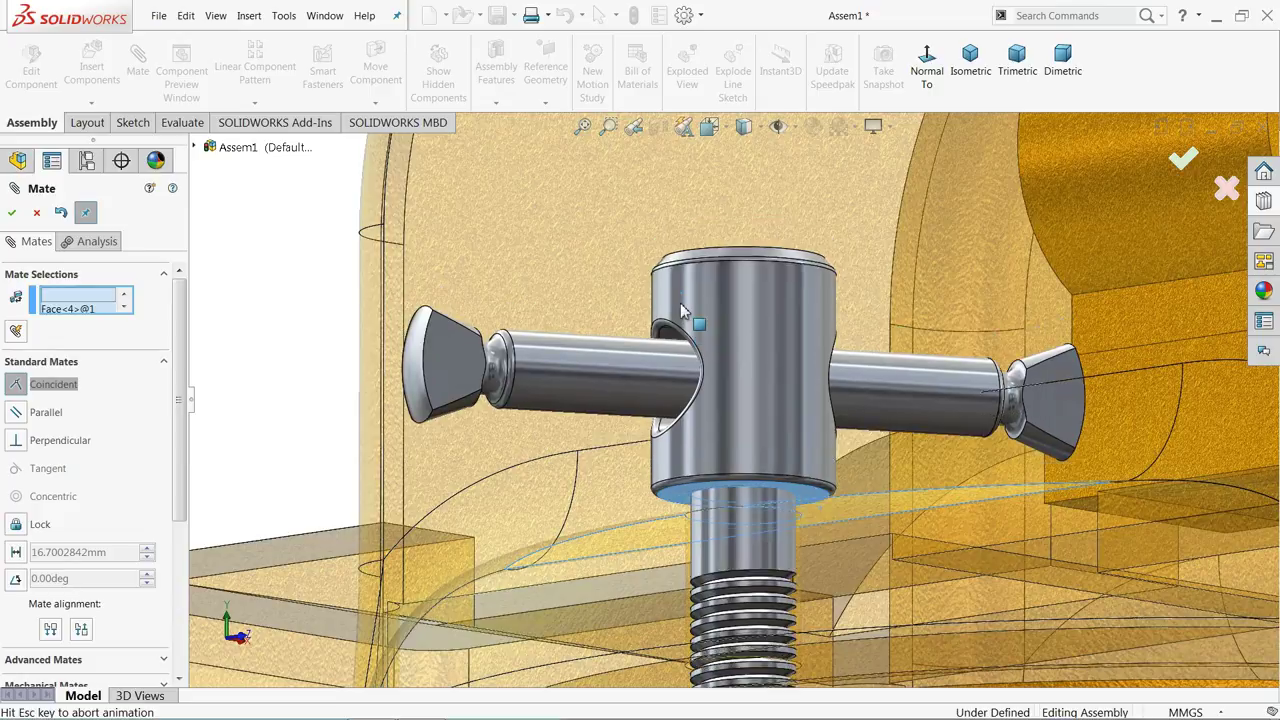
click(888, 268)
Turn the T-handle in its hole to check it, then close Mate
scroll(757, 294, up, 5)
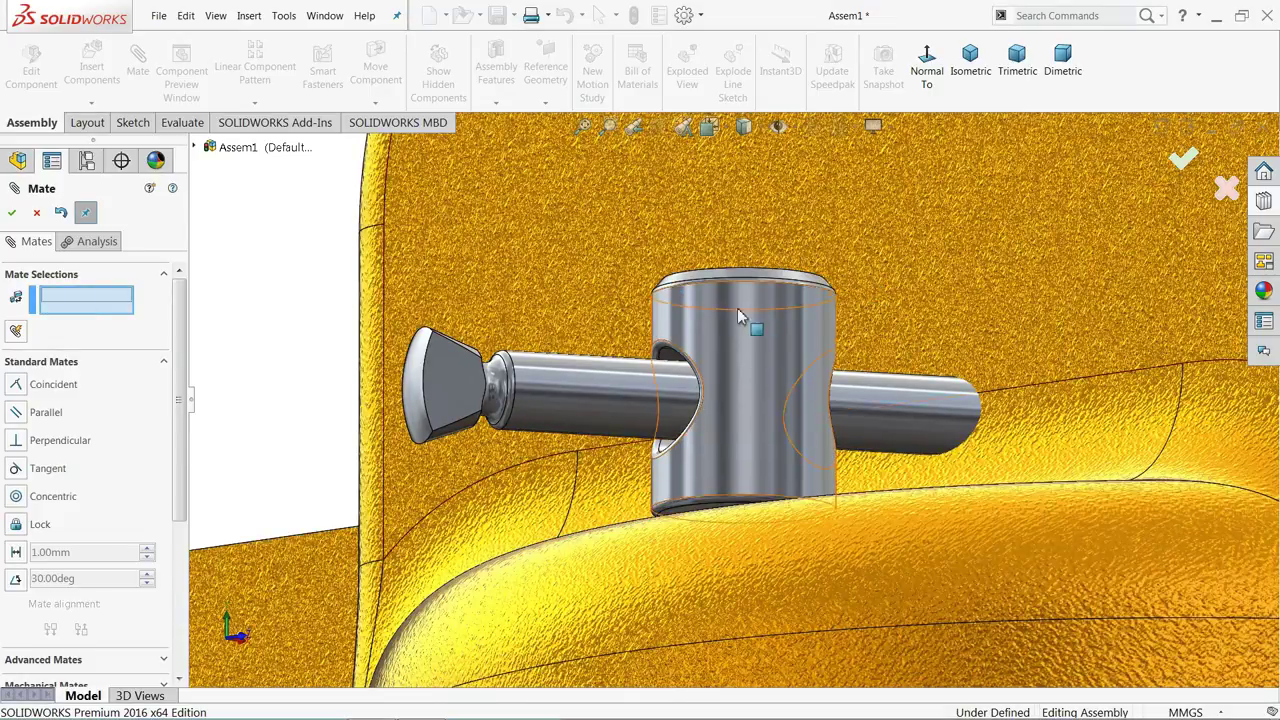
middle_drag(757, 294, 752, 455)
scroll(765, 487, up, 2)
scroll(750, 450, down, 4)
drag(702, 445, 697, 432)
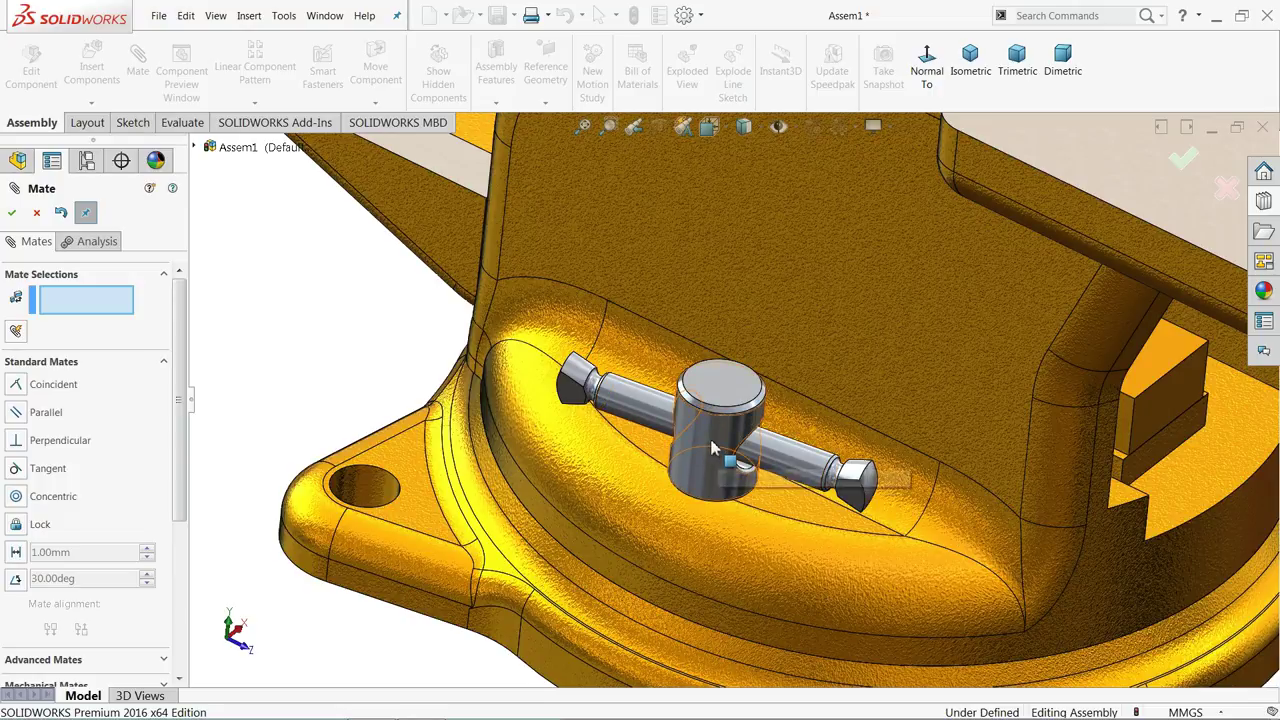
scroll(697, 445, up, 5)
middle_drag(697, 445, 717, 420)
scroll(717, 420, up, 4)
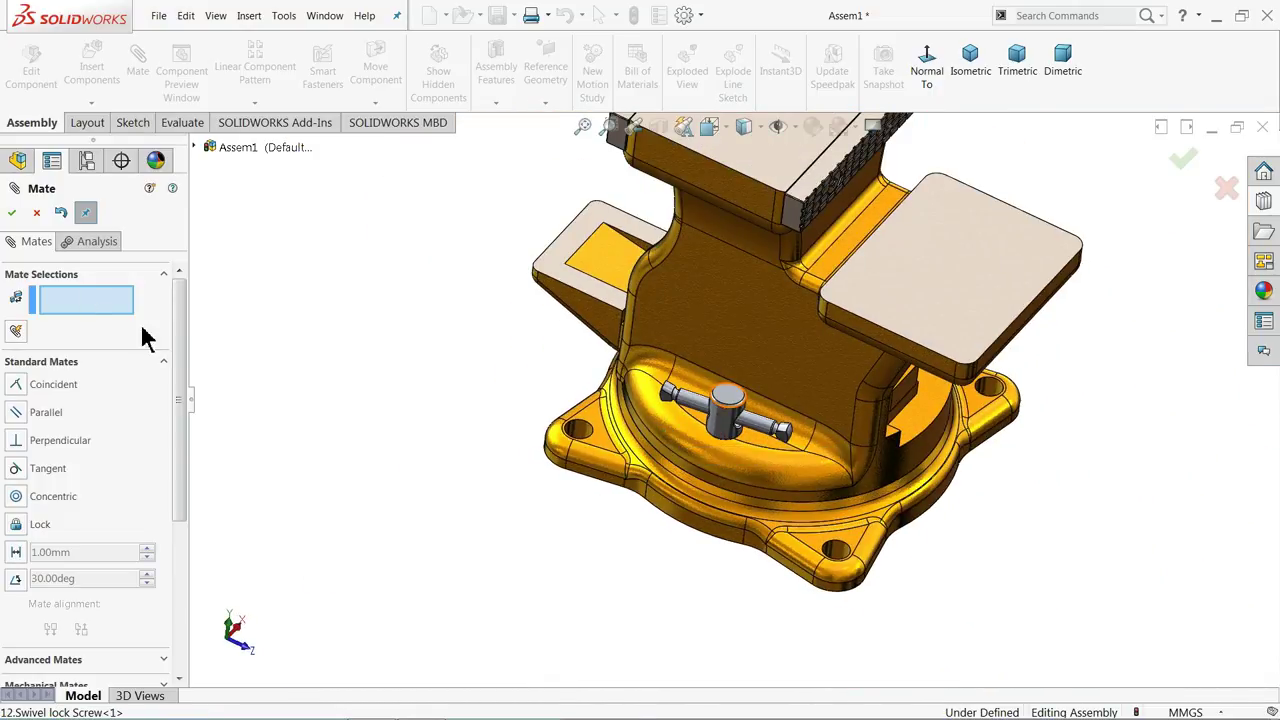
click(36, 214)
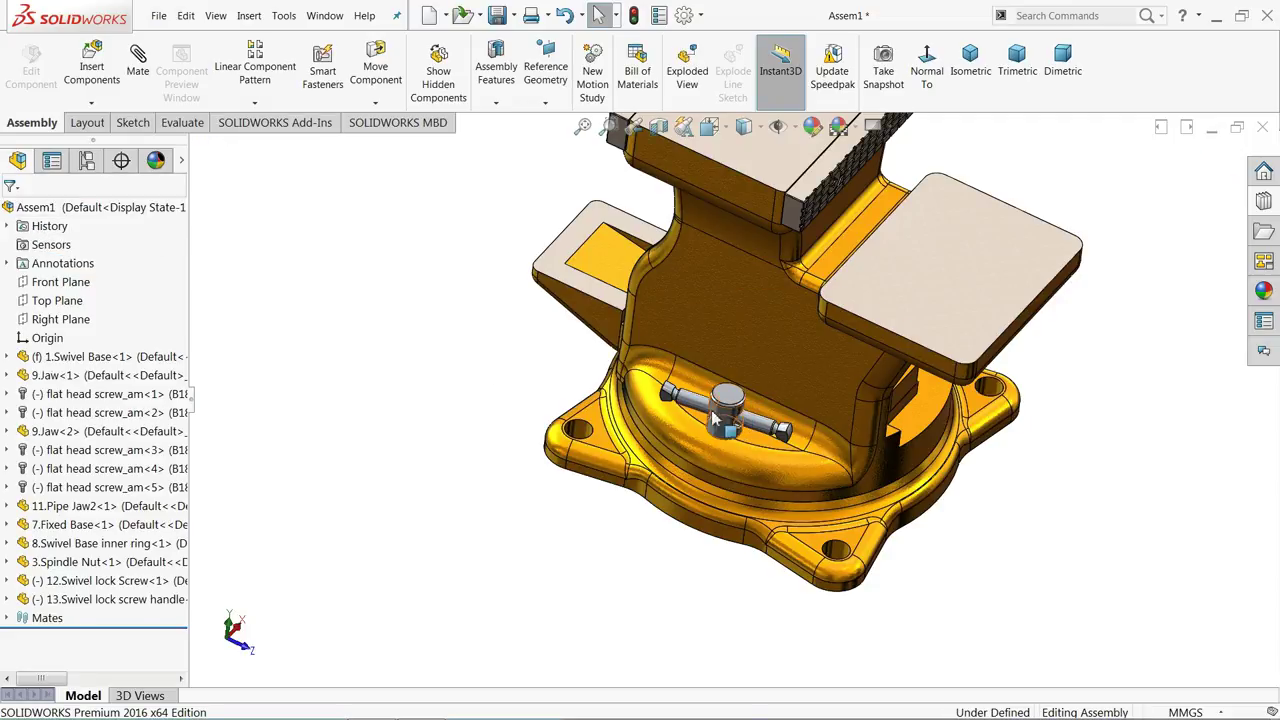
Pick the swivel base's Right Plane as the mirror plane for Mirror Components
click(691, 318)
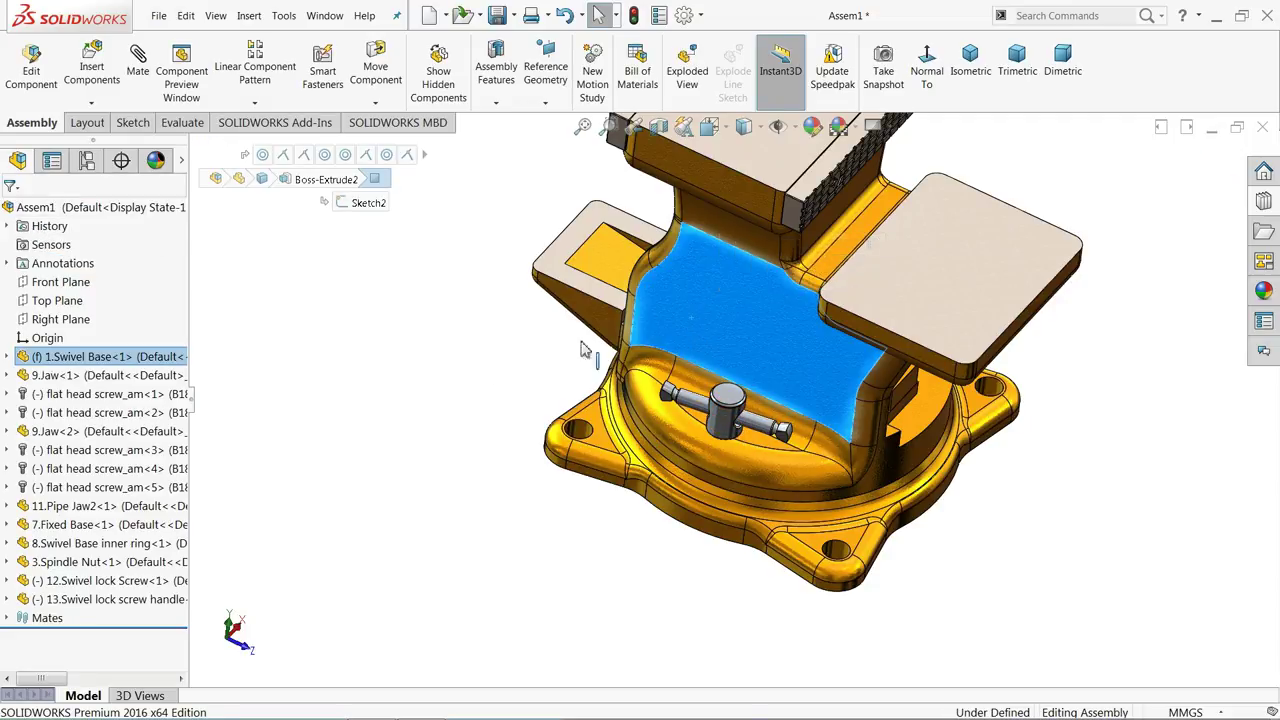
click(7, 356)
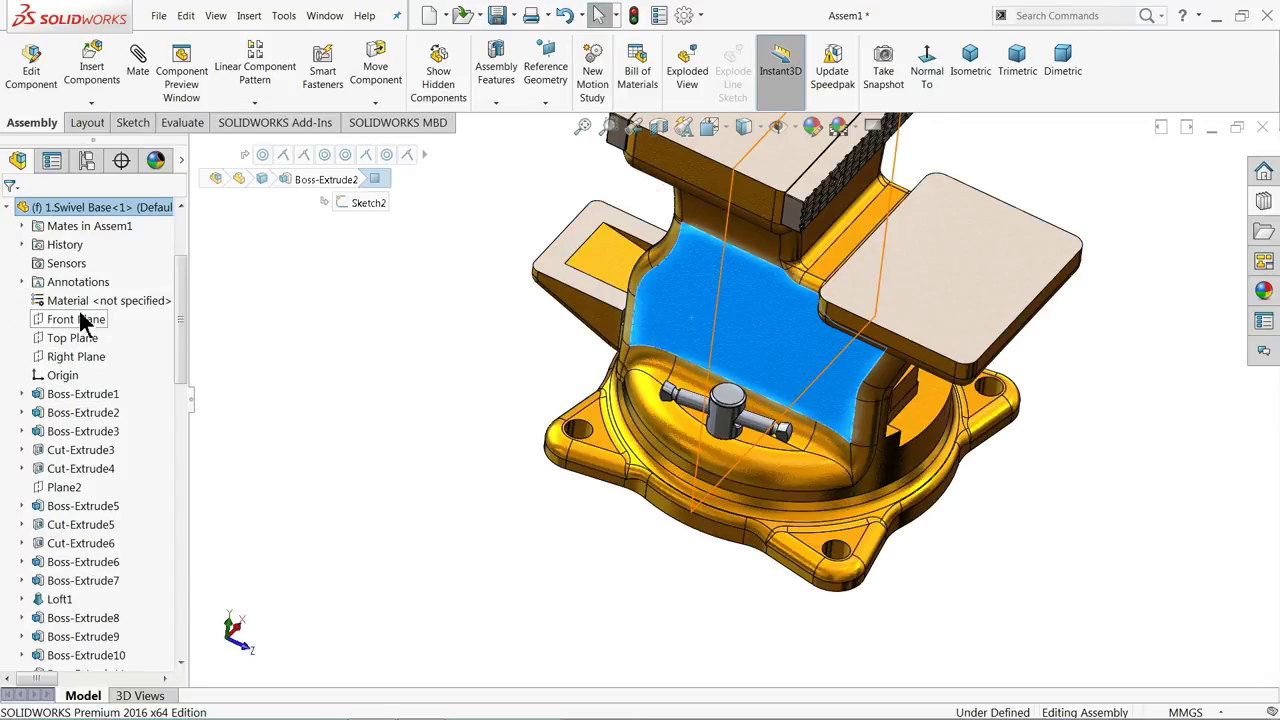
click(78, 358)
middle_drag(280, 360, 379, 362)
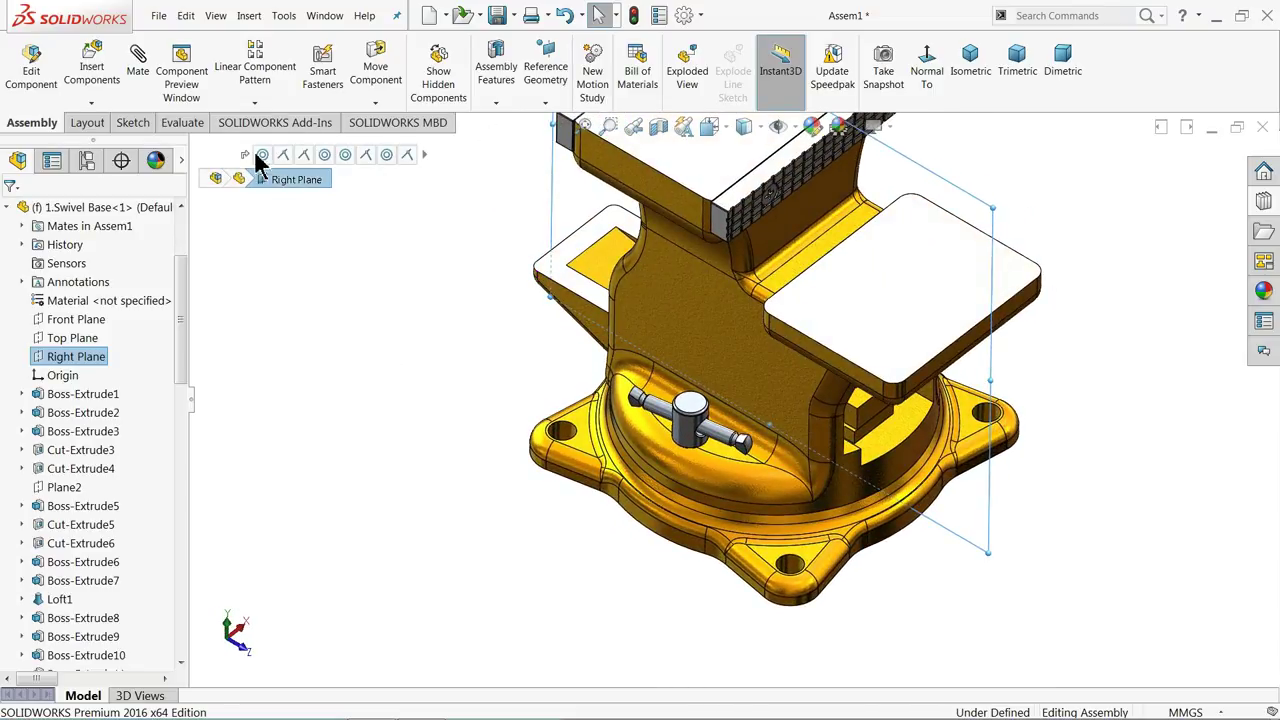
click(250, 104)
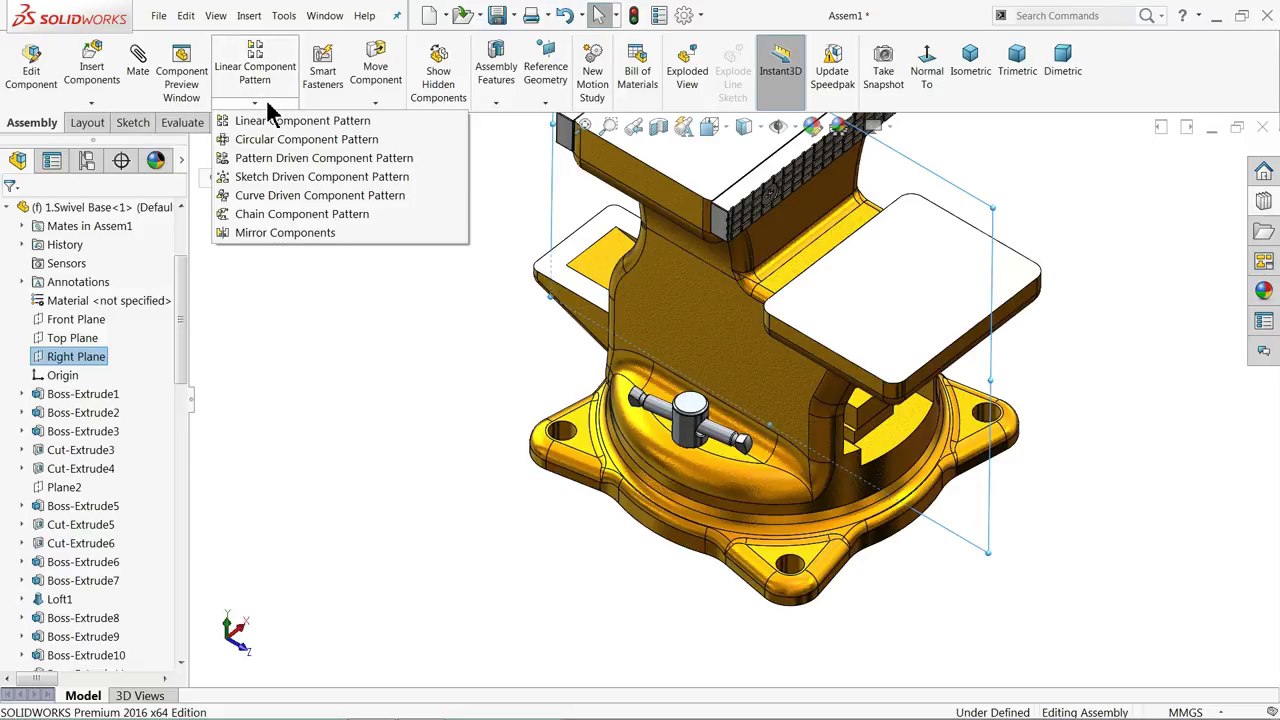
click(278, 236)
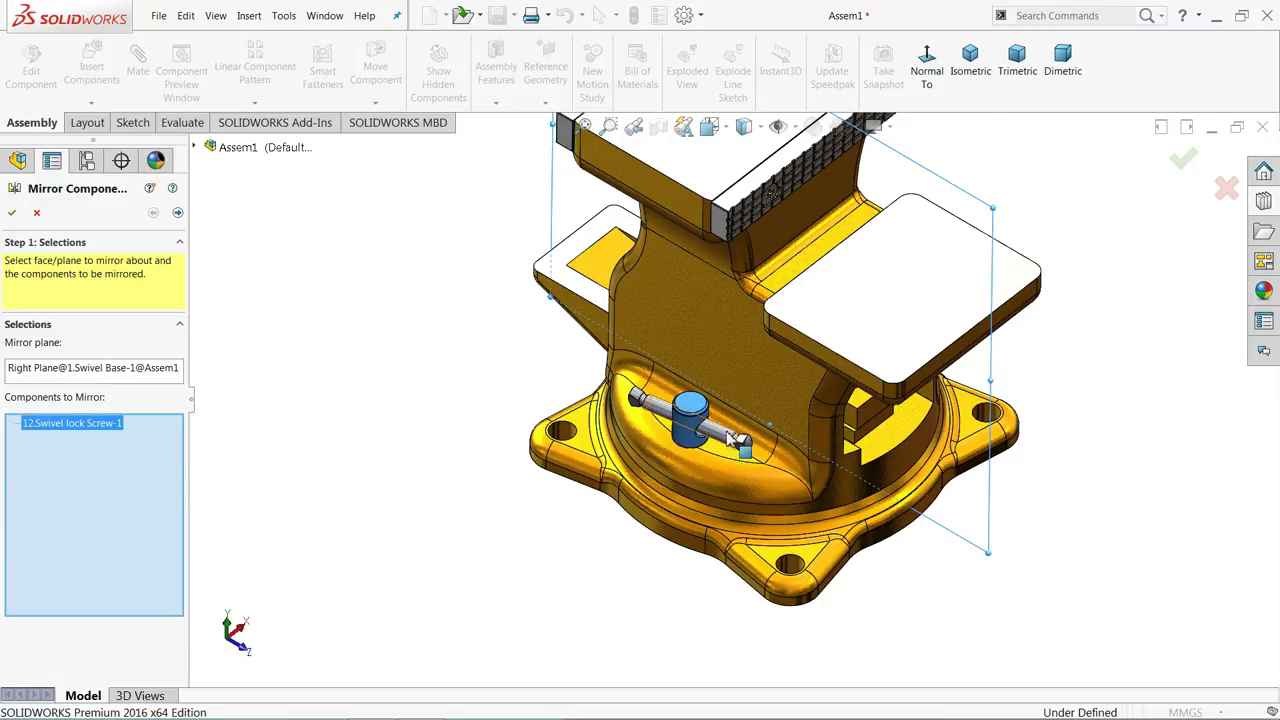
Mirror the swivel lock screw and handle to the opposite side and confirm
scroll(735, 440, down, 3)
click(660, 452)
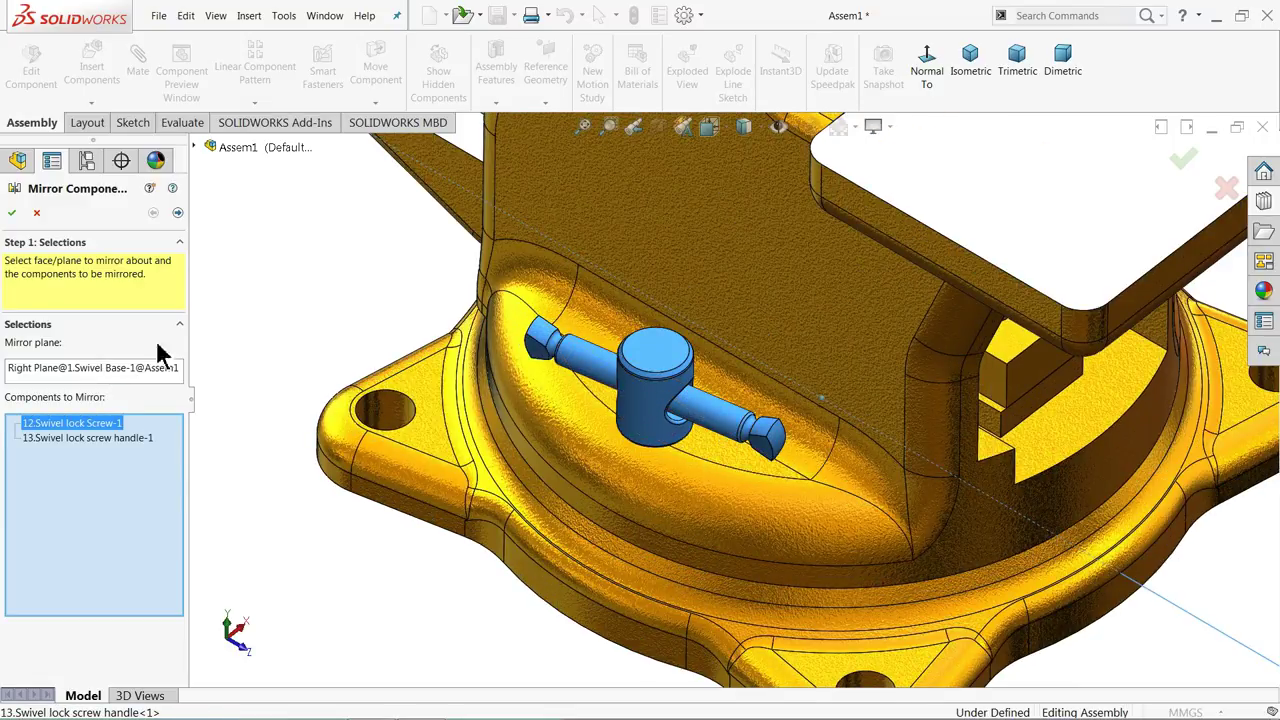
click(177, 213)
middle_drag(820, 400, 1140, 322)
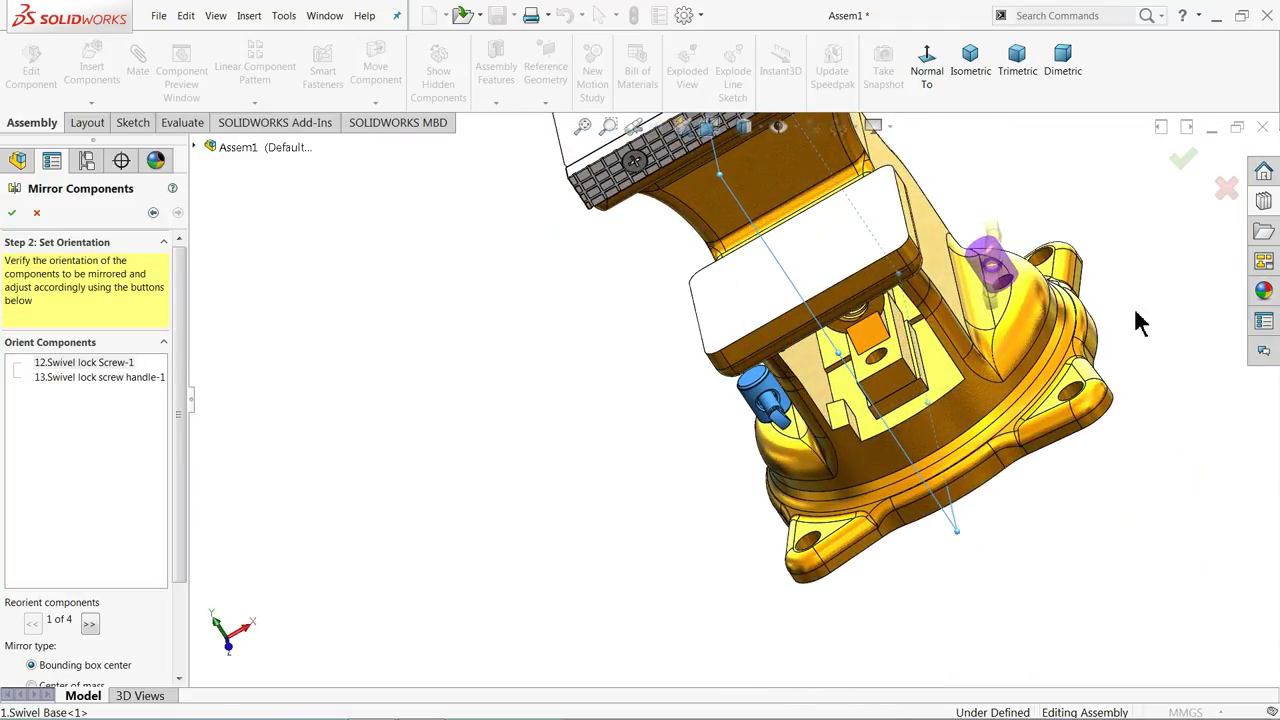
scroll(1140, 322, down, 2)
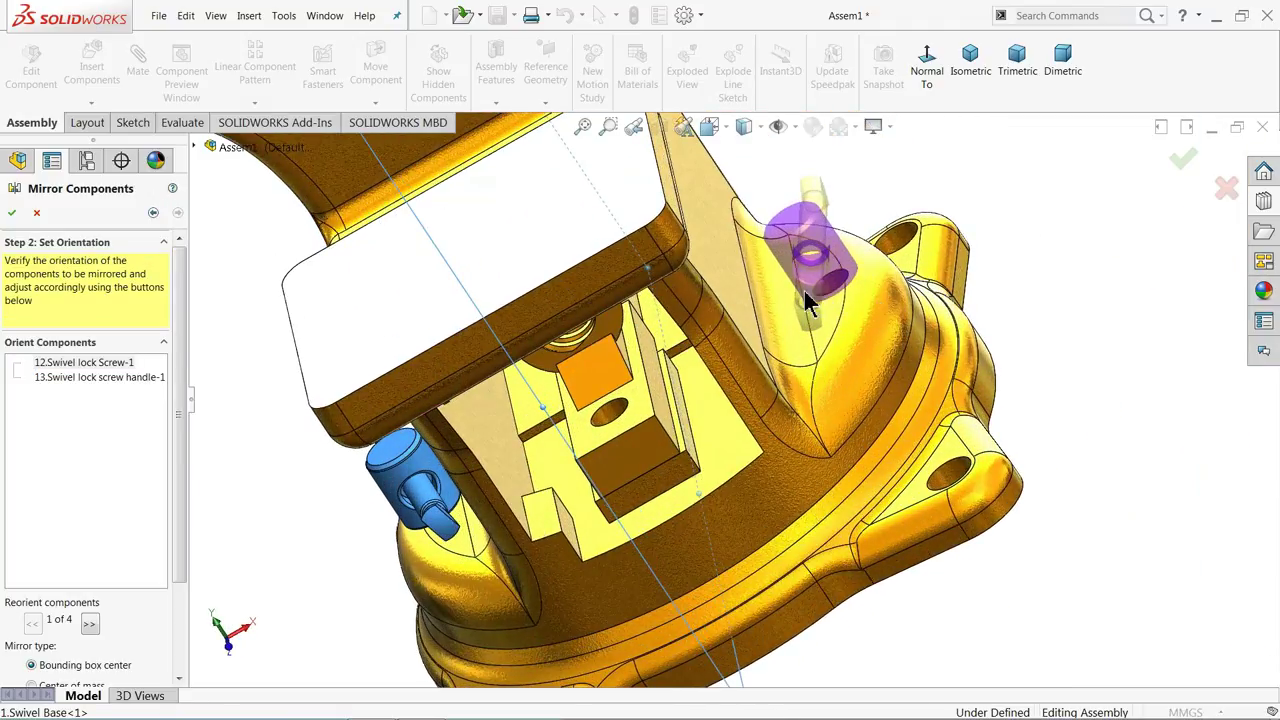
click(14, 214)
mouse_move(405, 480)
mouse_down()
mouse_move(462, 467)
mouse_move(363, 486)
mouse_move(395, 462)
mouse_move(402, 482)
mouse_up()
middle_drag(420, 470, 509, 480)
scroll(423, 406, up, 3)
key(Escape)
scroll(540, 448, down, 4)
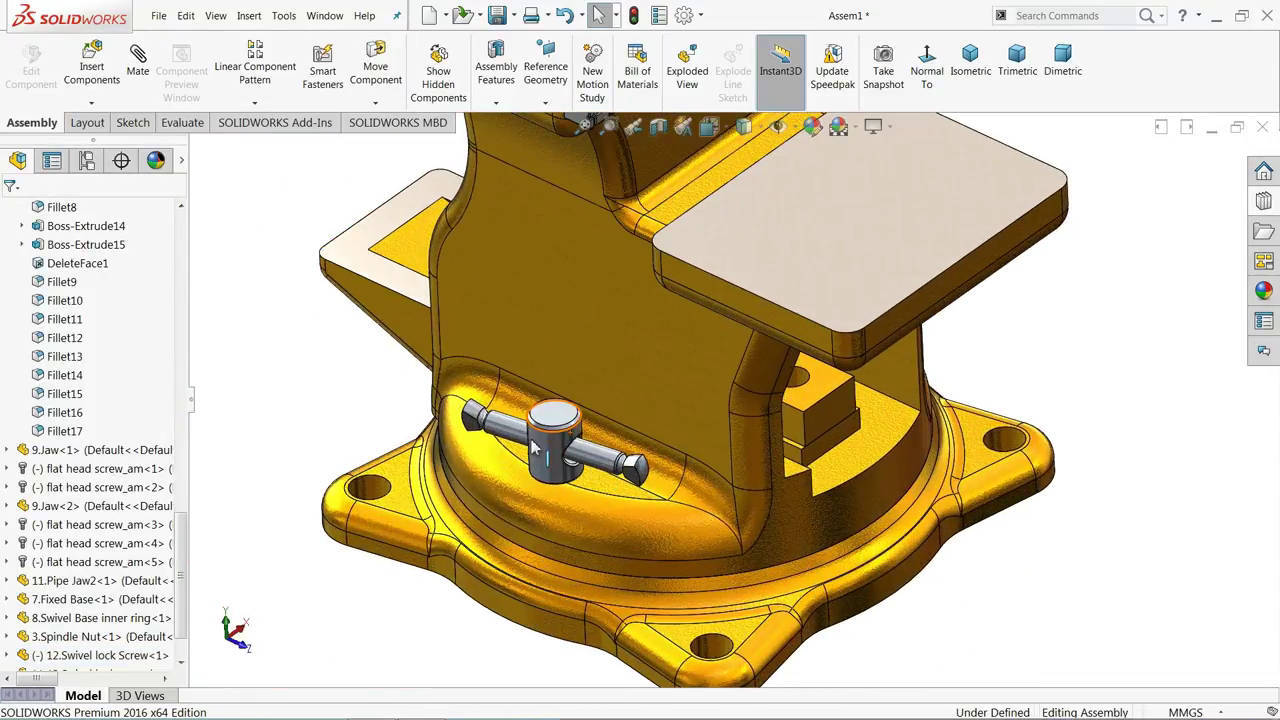
scroll(540, 448, up, 2)
scroll(606, 488, up, 3)
middle_drag(606, 488, 640, 515)
scroll(640, 515, down, 6)
middle_drag(651, 452, 680, 423)
click(672, 388)
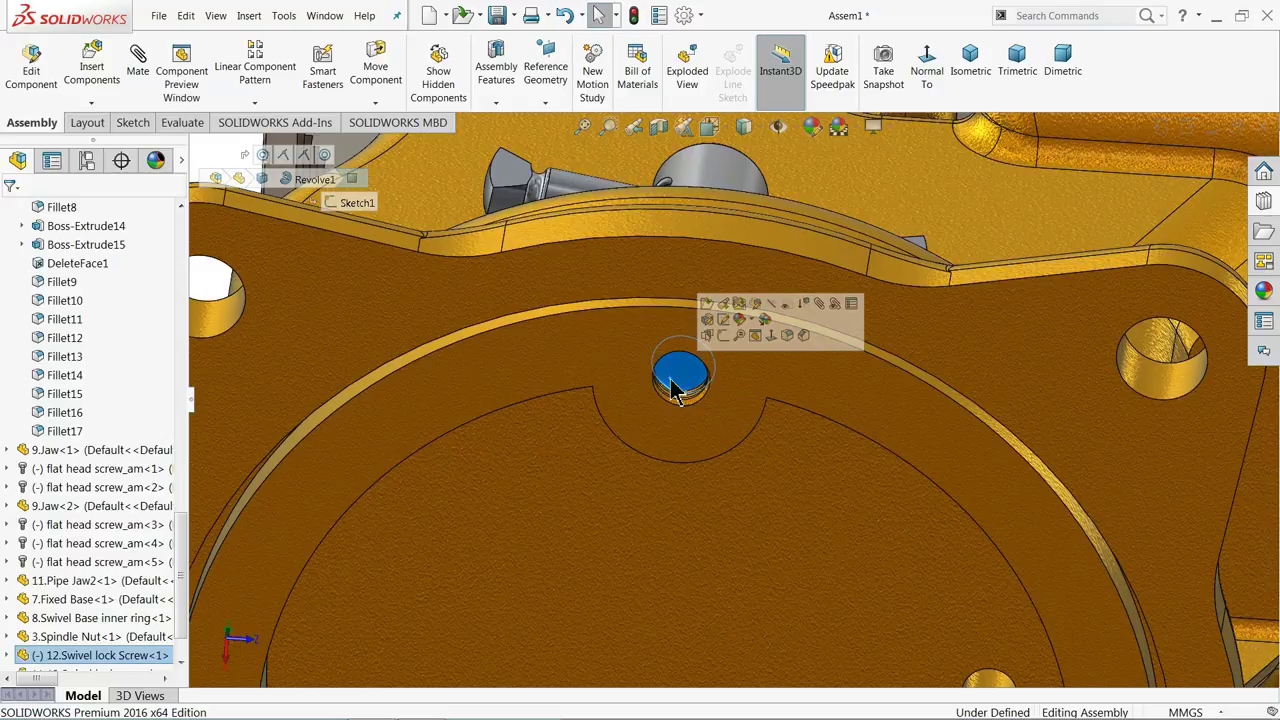
scroll(660, 425, up, 3)
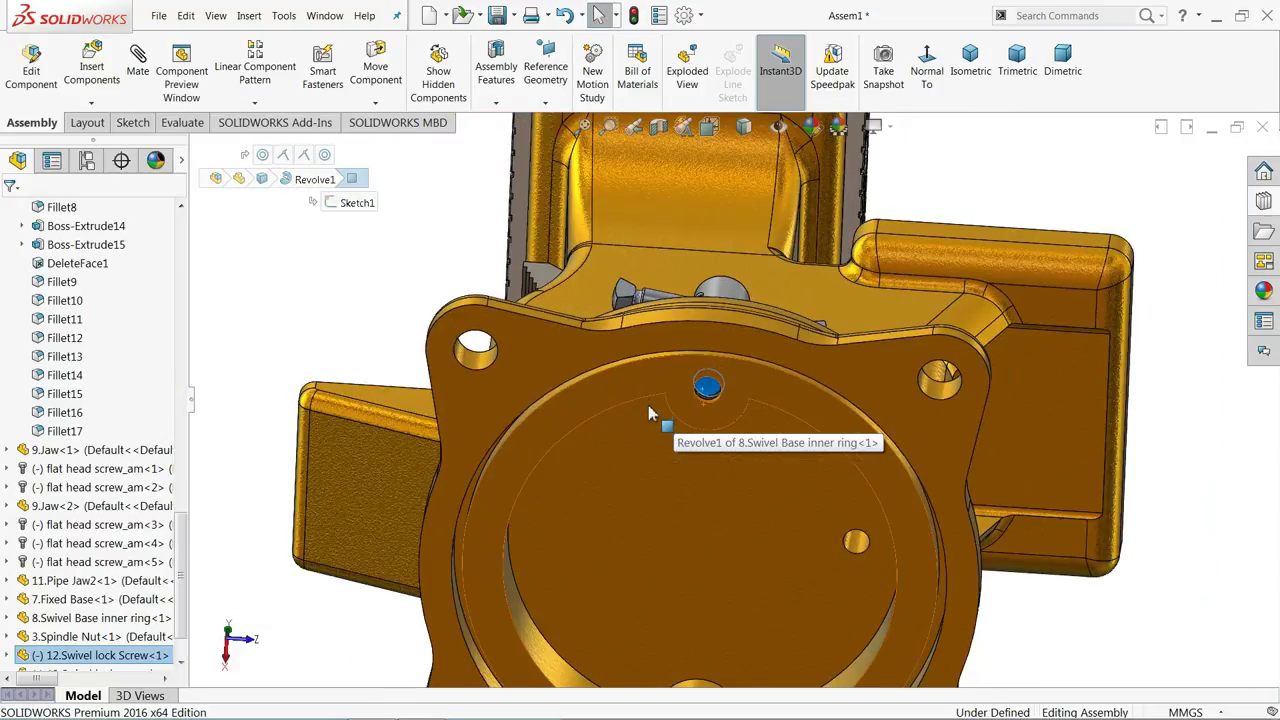
middle_drag(651, 398, 500, 535)
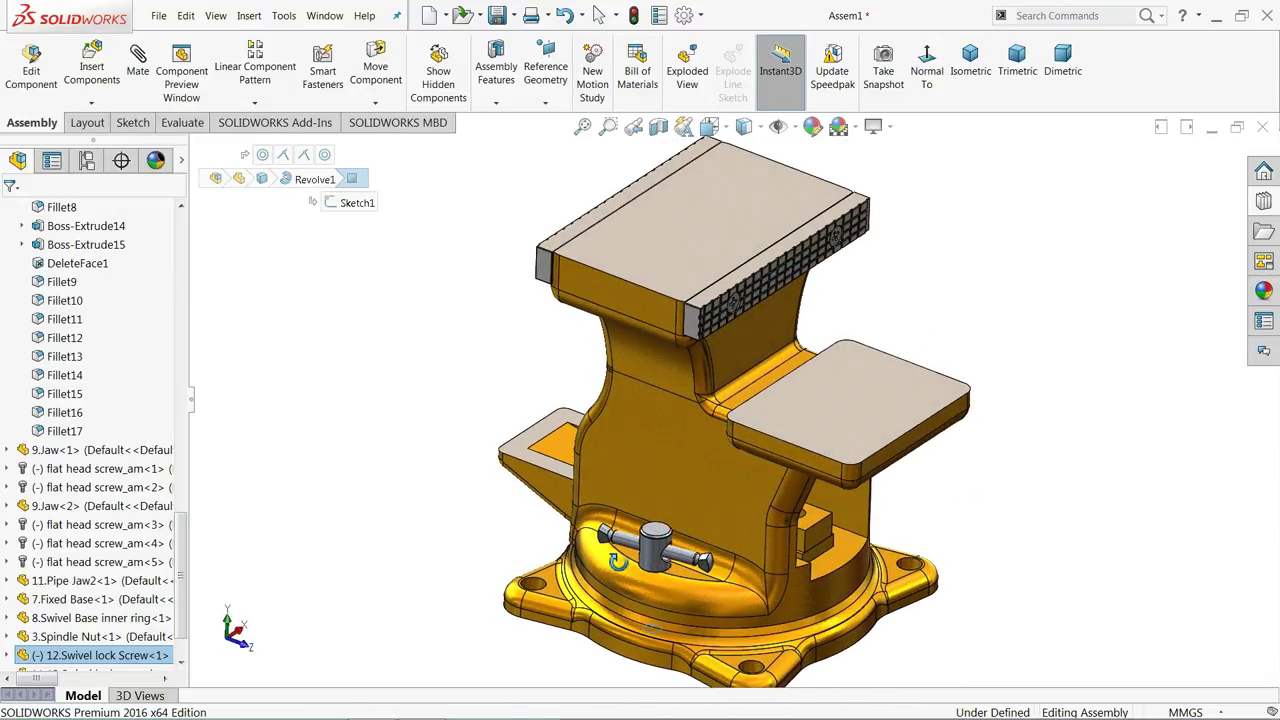
click(447, 523)
key(f)
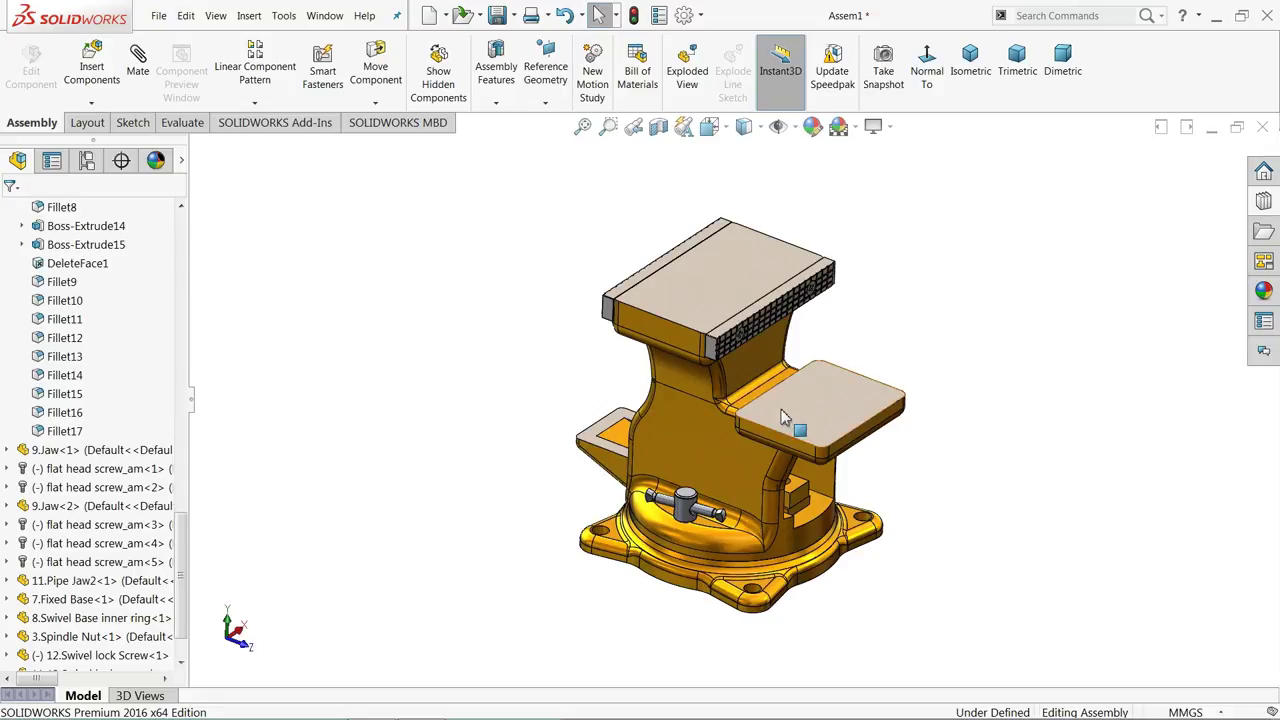
scroll(29, 334, up, 15)
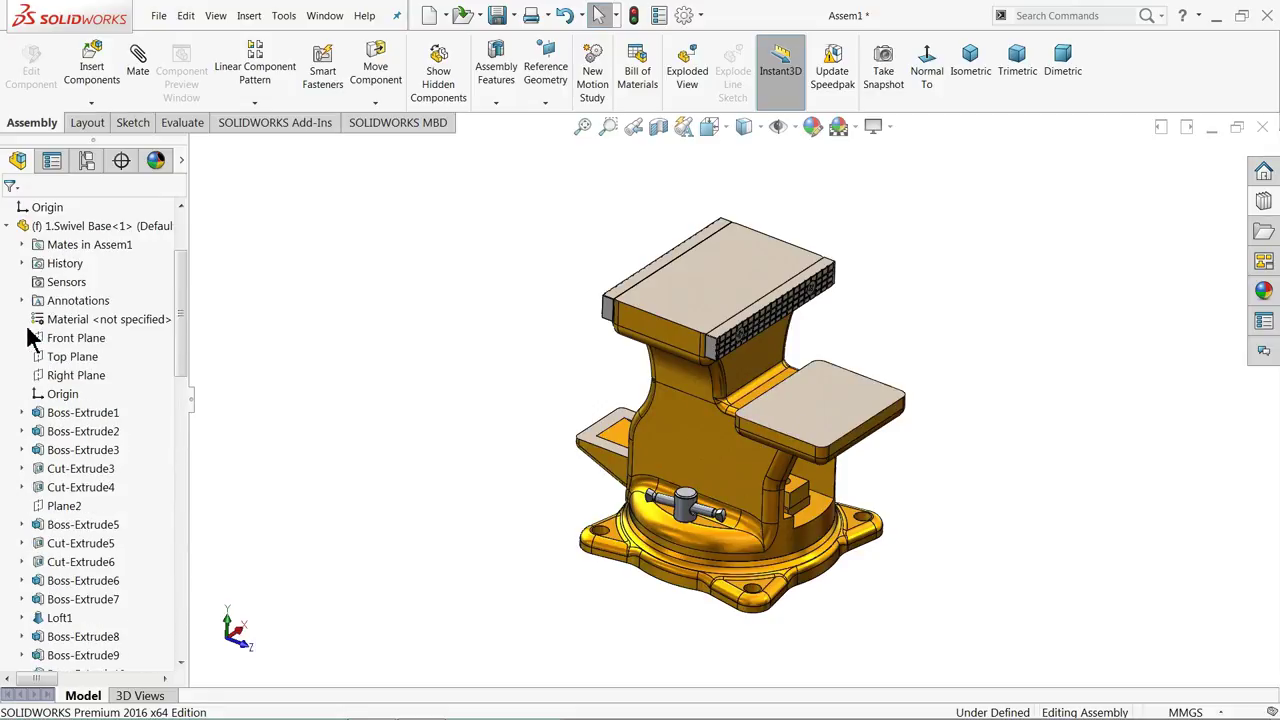
click(8, 356)
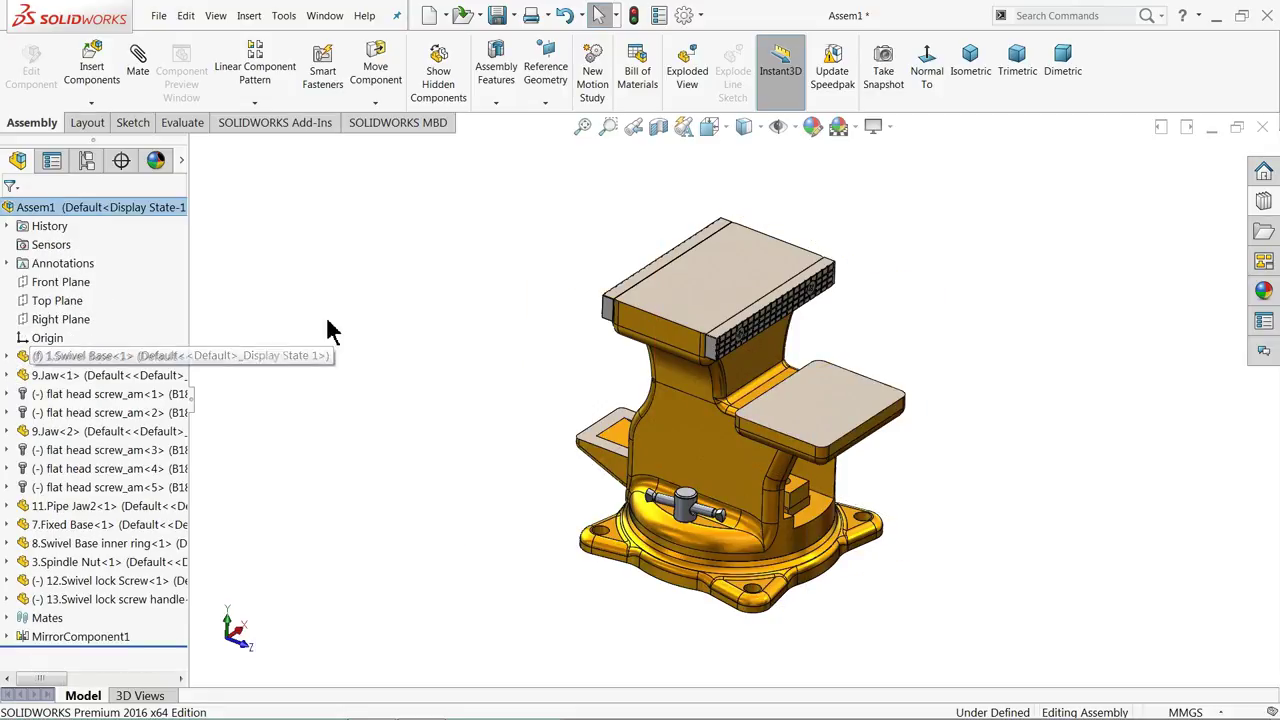
Insert 2.Sliding Base and place it beside the vise
click(91, 66)
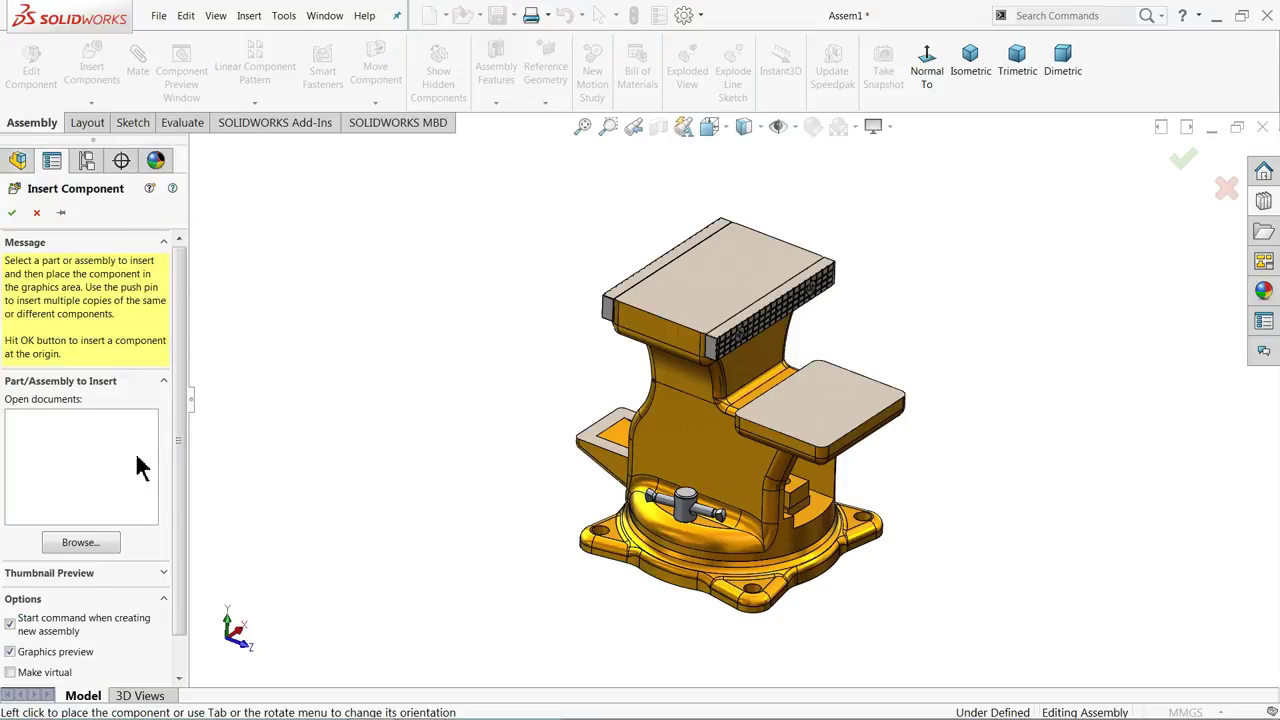
click(80, 543)
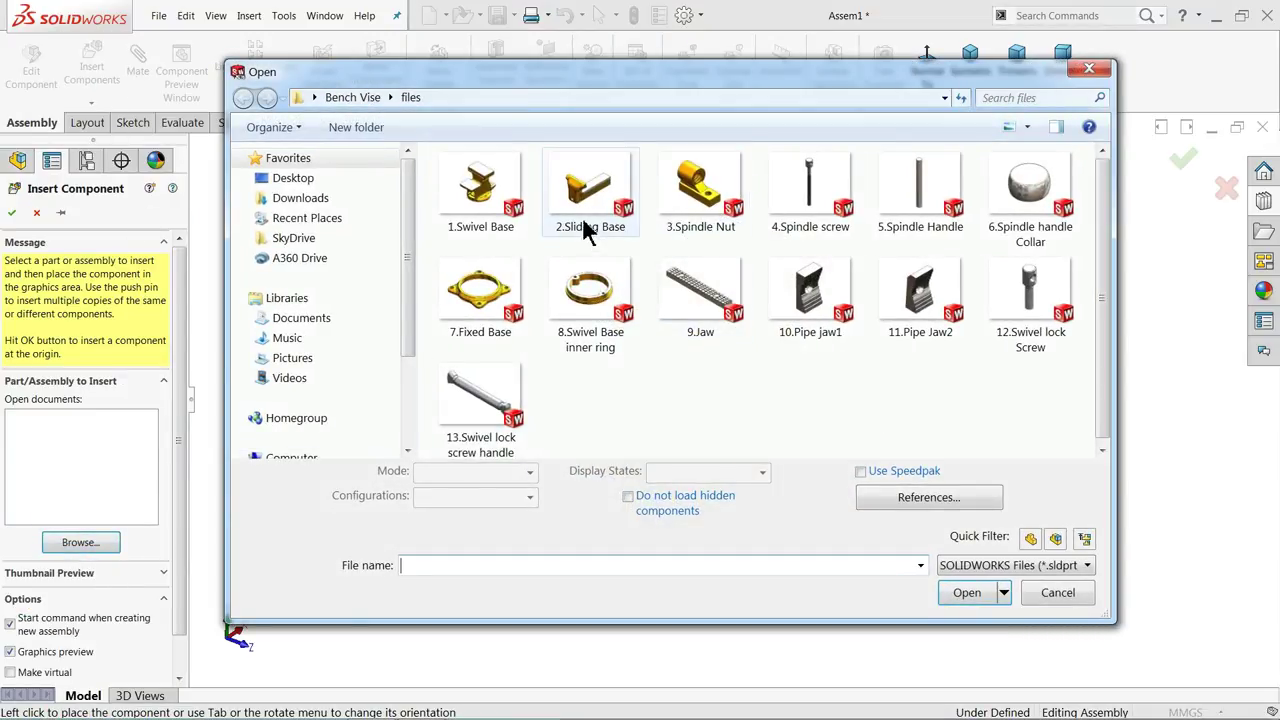
click(587, 228)
click(967, 582)
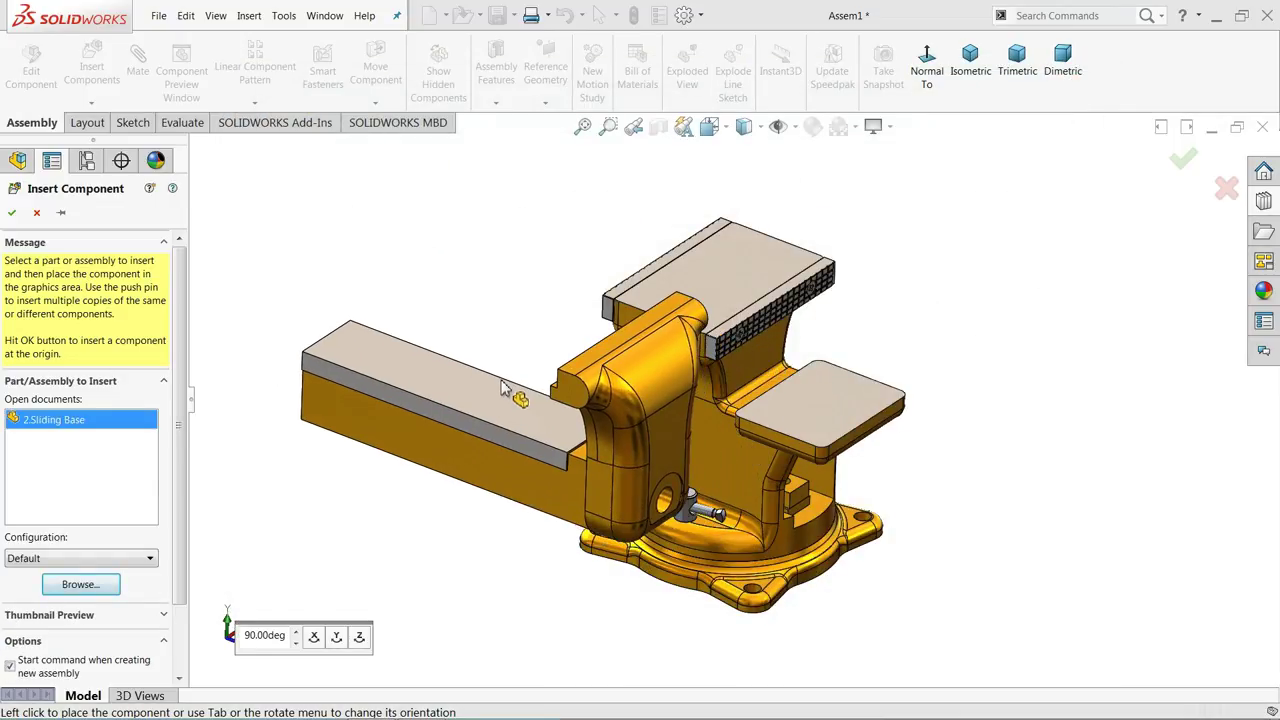
click(505, 390)
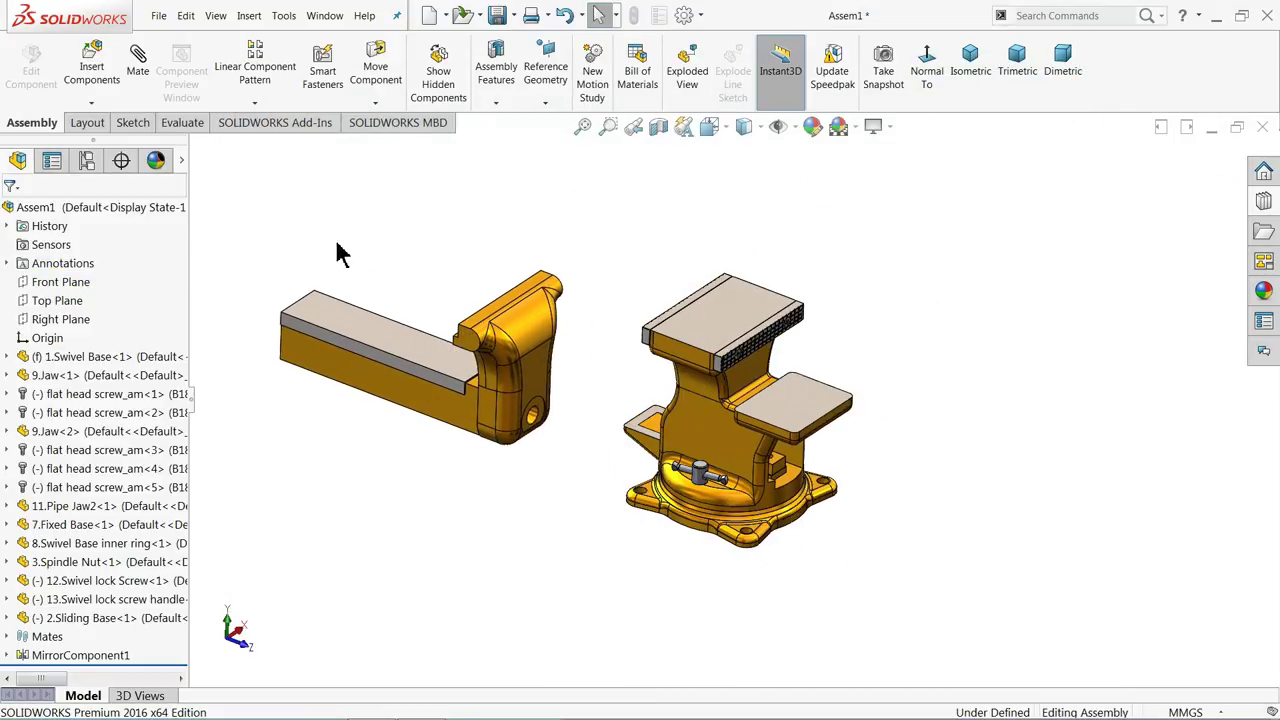
Rotate the Sliding Base end for end with Rotate Component
click(362, 105)
click(416, 140)
drag(400, 350, 231, 448)
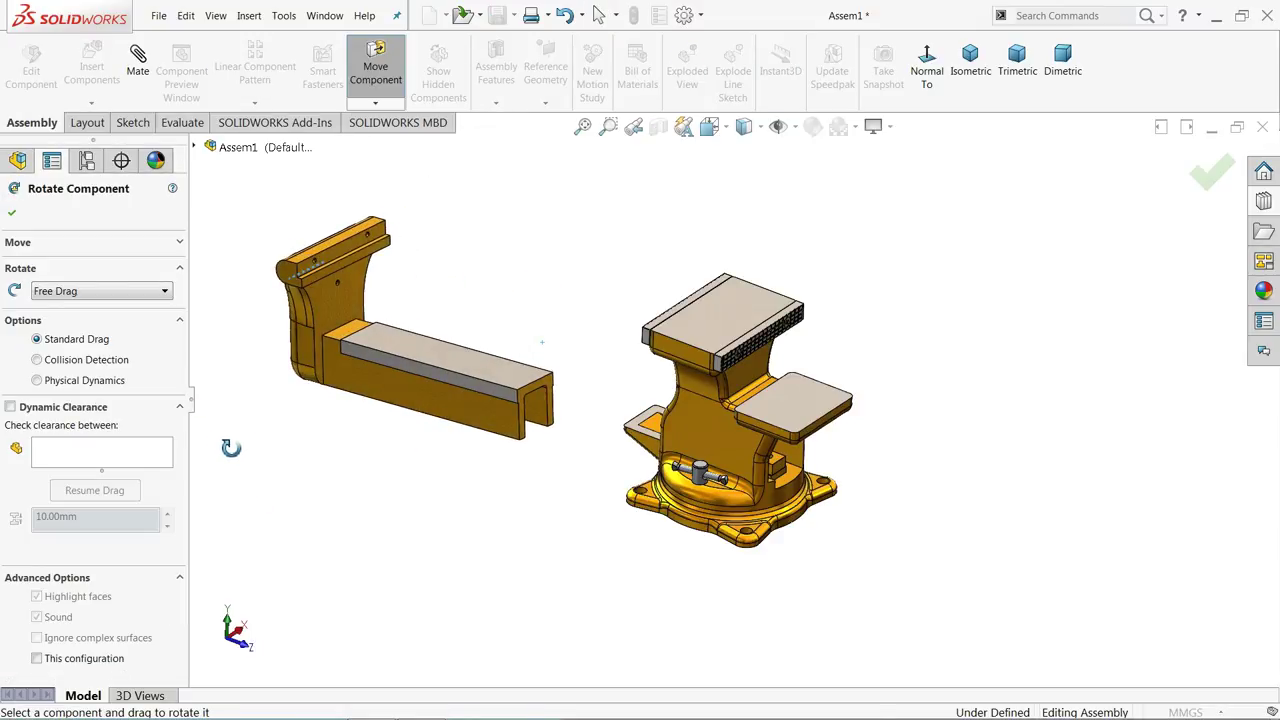
click(12, 212)
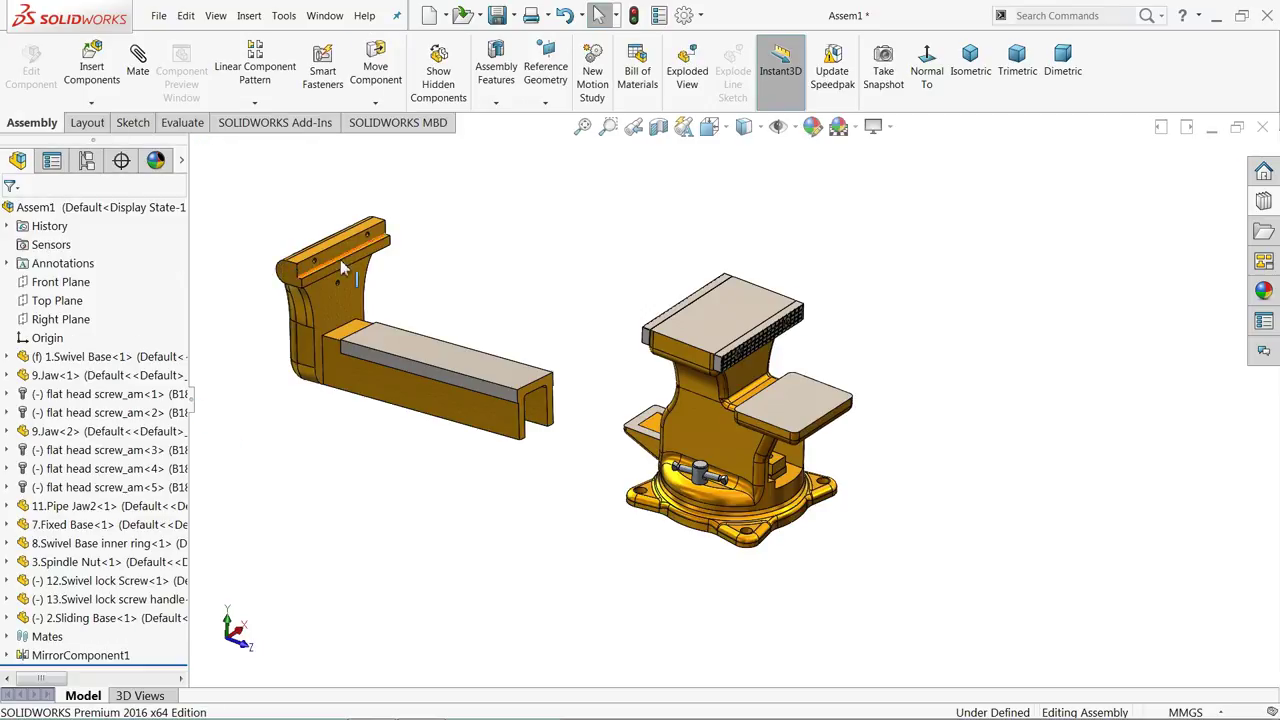
scroll(616, 320, down, 5)
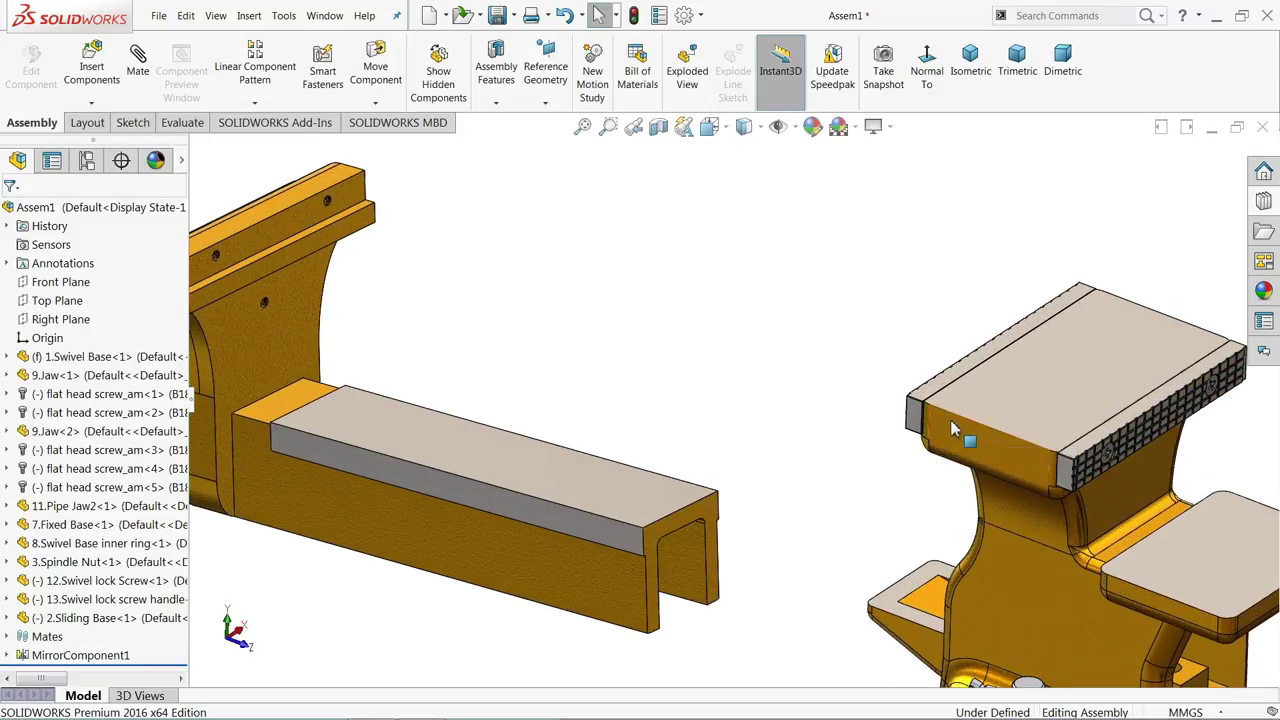
Move the jaw plate away from the vise and rotate it to expose its gripping face
drag(918, 422, 451, 274)
scroll(400, 275, down, 6)
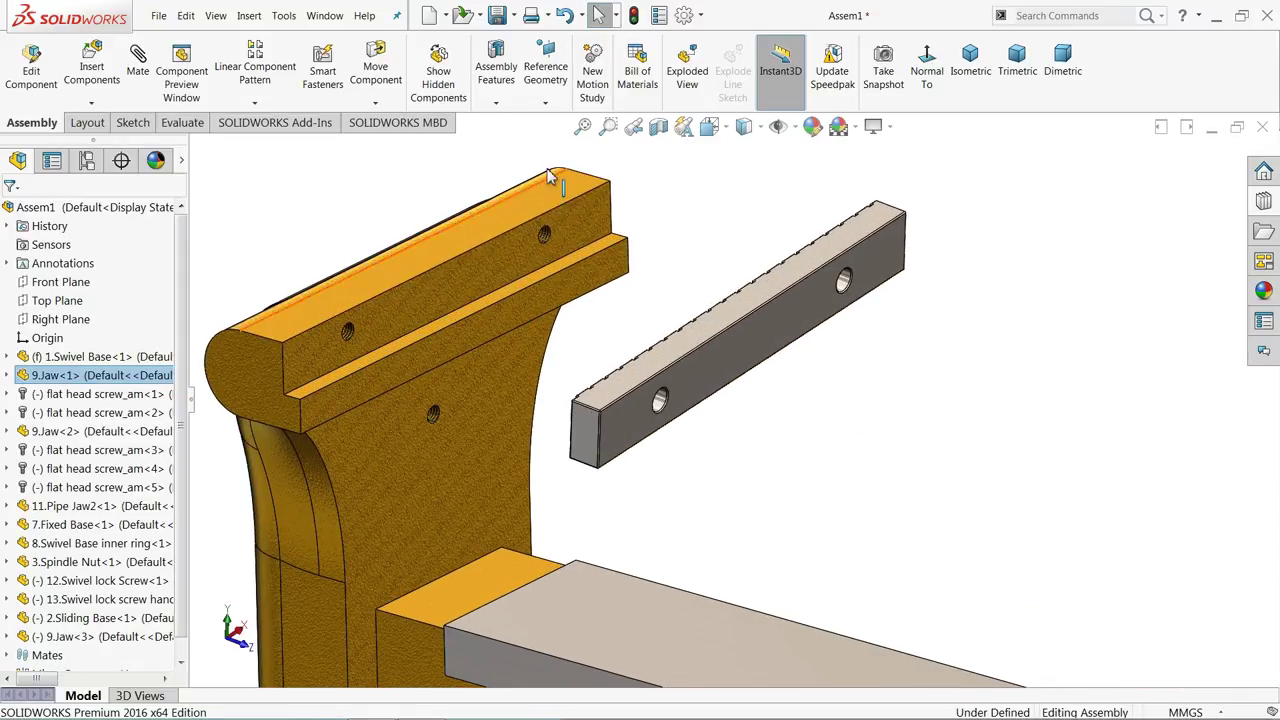
click(375, 103)
click(393, 141)
drag(704, 363, 700, 210)
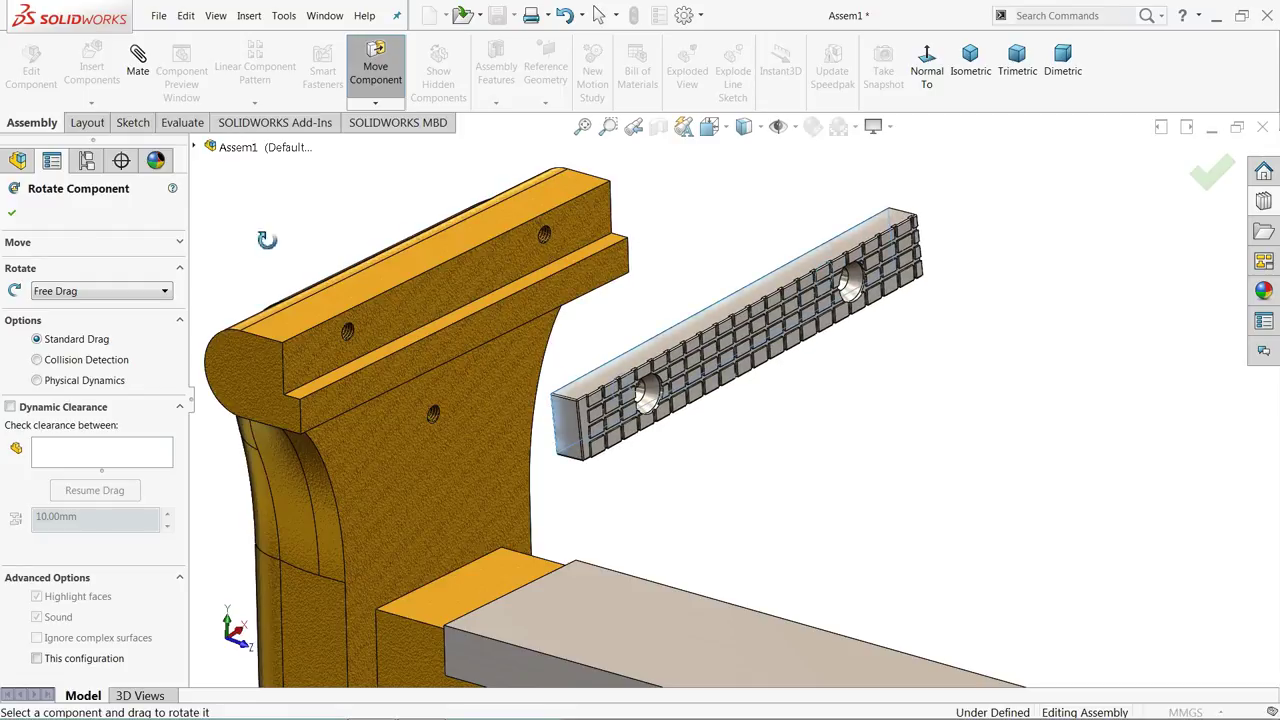
key(Escape)
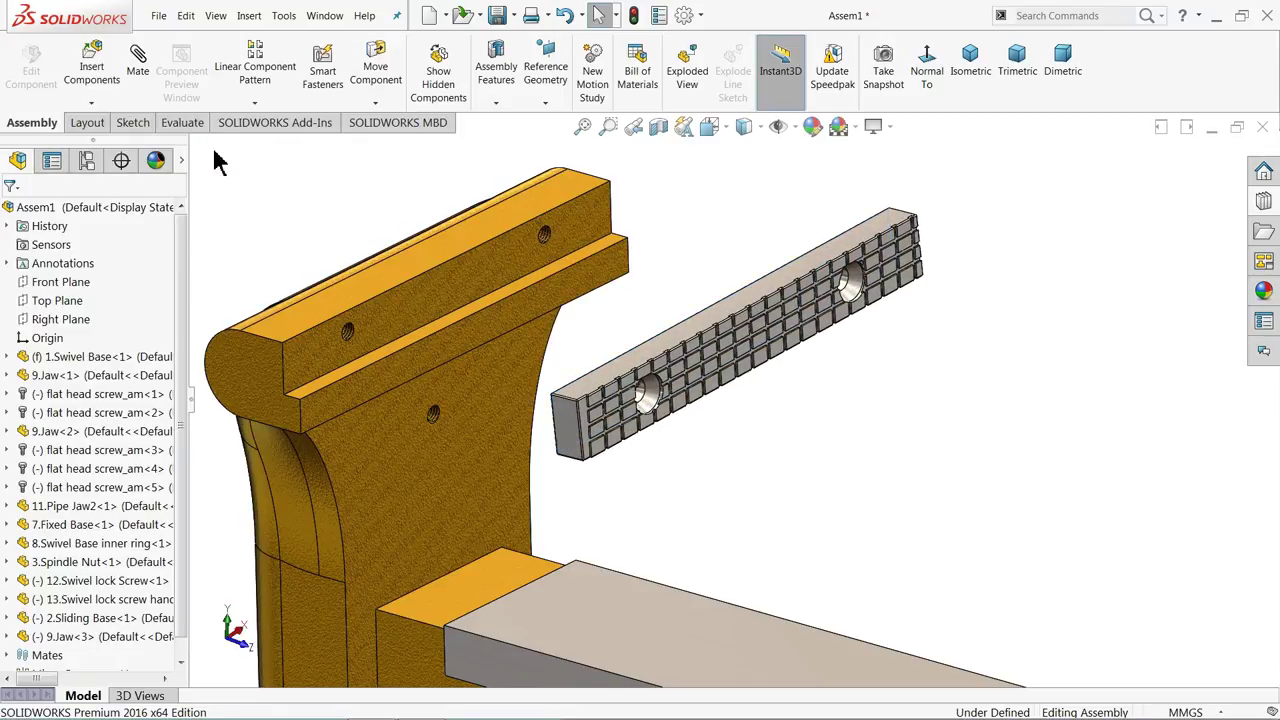
Mate the jaw plate hole concentric with the sliding base's threaded hole
click(141, 85)
scroll(443, 337, down, 10)
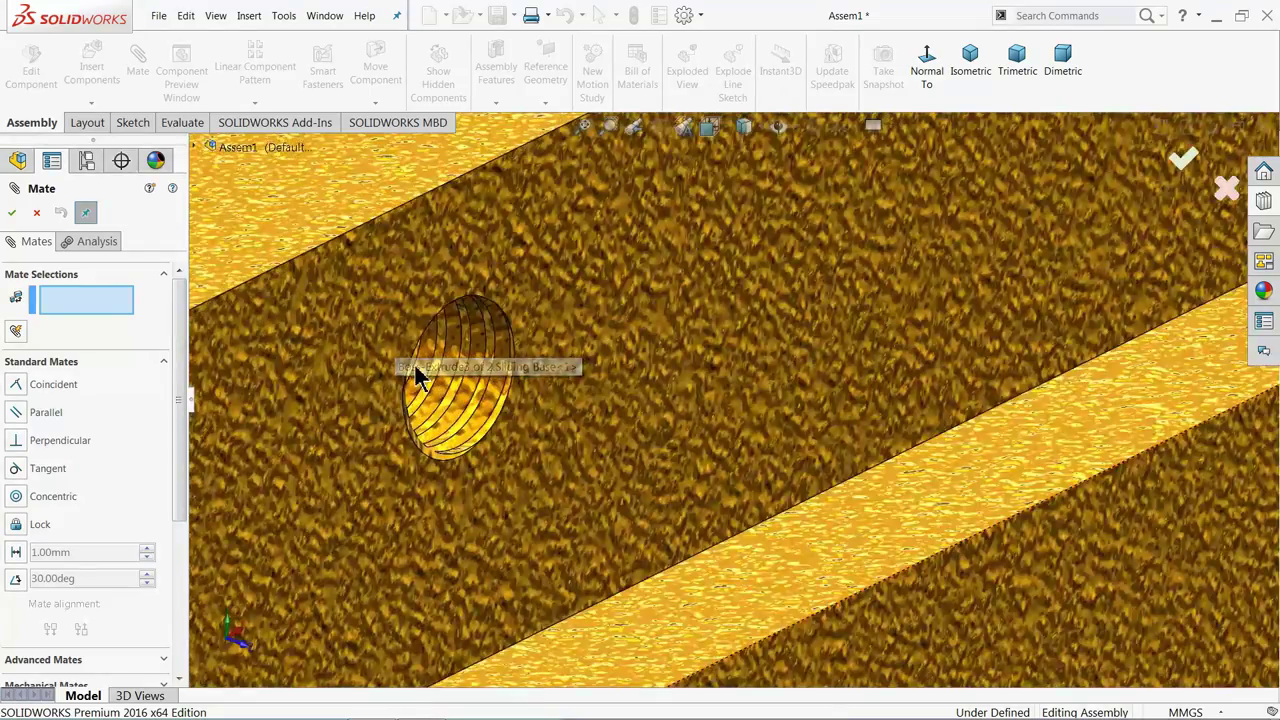
scroll(500, 400, down, 5)
click(548, 423)
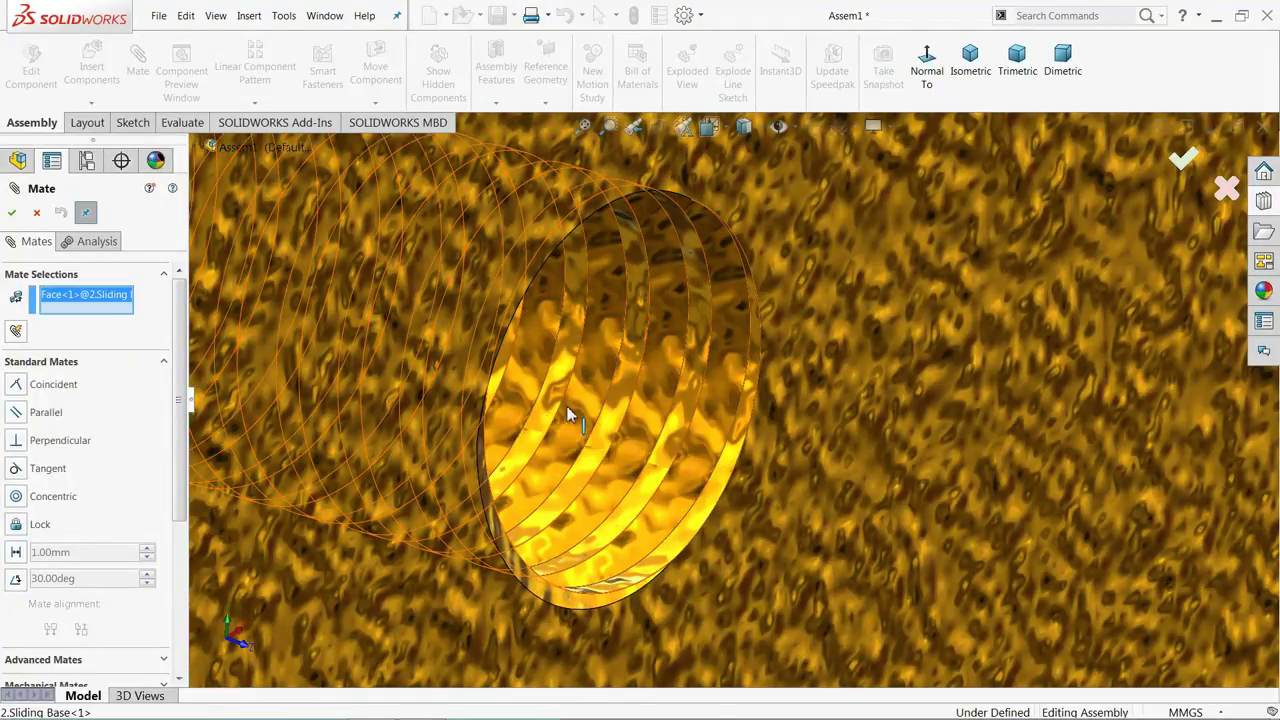
scroll(548, 423, up, 15)
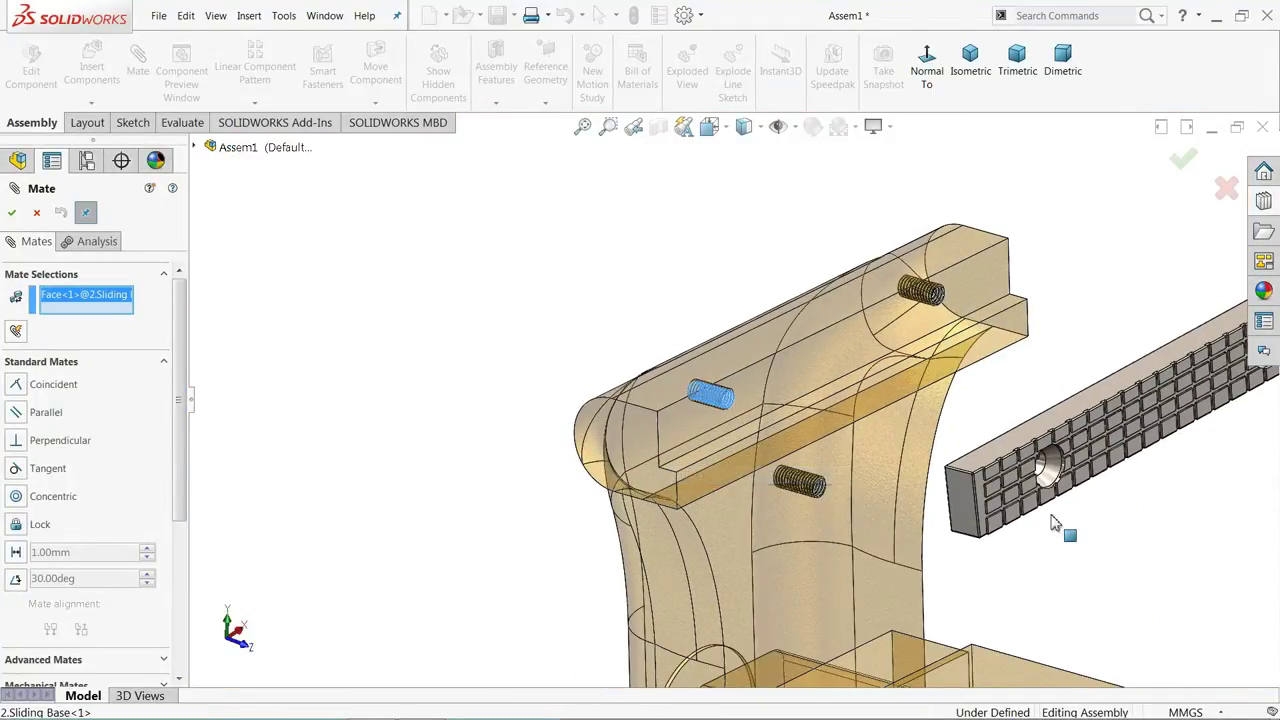
scroll(1010, 468, down, 5)
middle_drag(1008, 450, 985, 440)
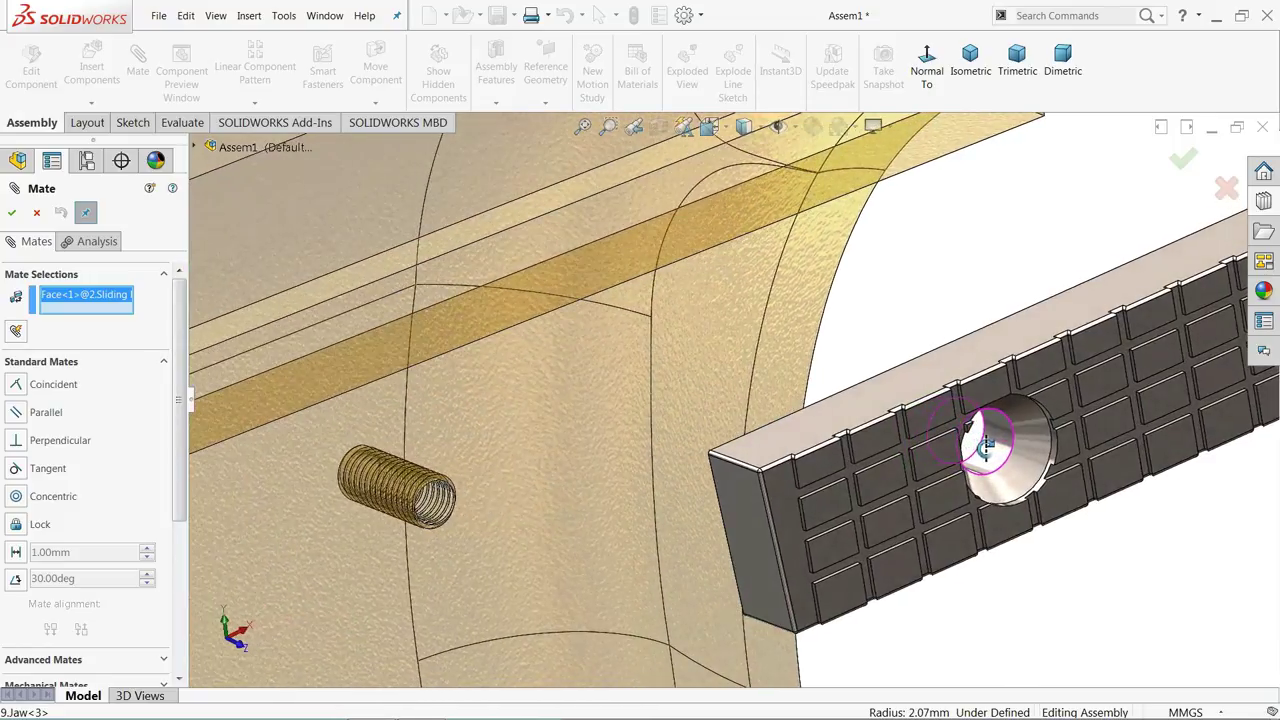
click(1000, 456)
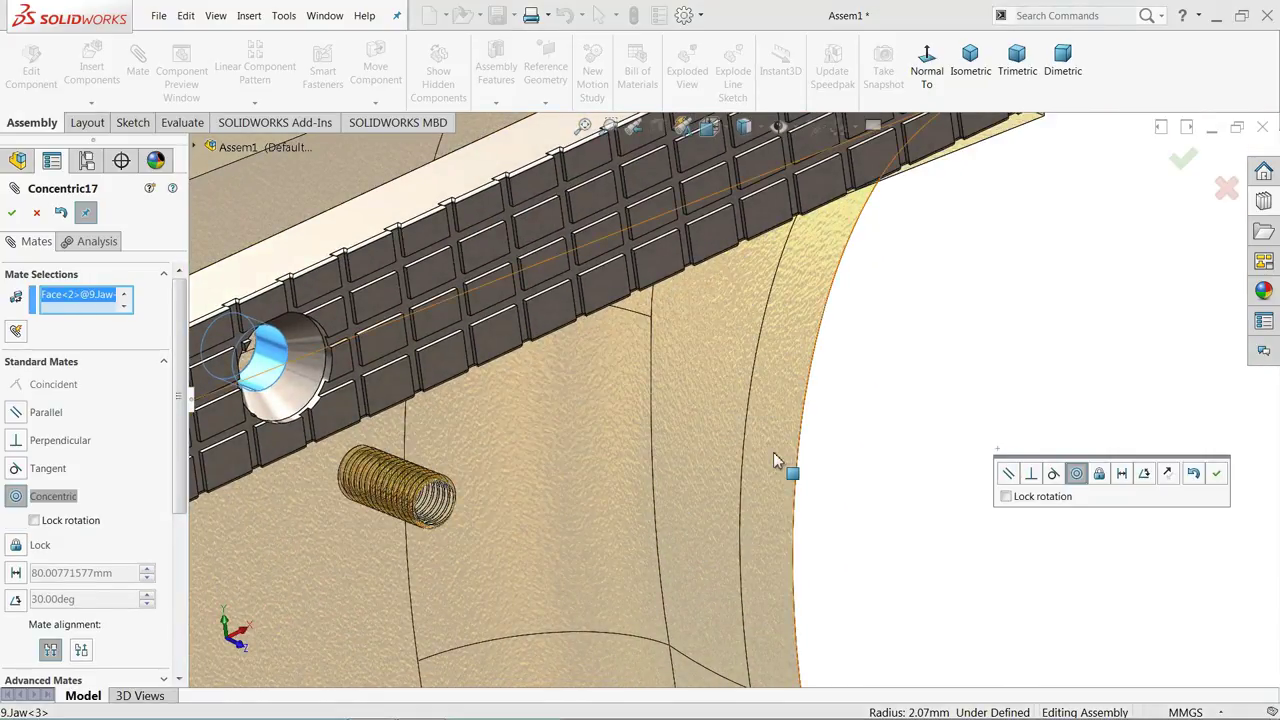
click(1219, 471)
Add a second concentric mate between the jaw plate's other hole face and the threaded hole
scroll(814, 337, up, 3)
scroll(778, 250, down, 4)
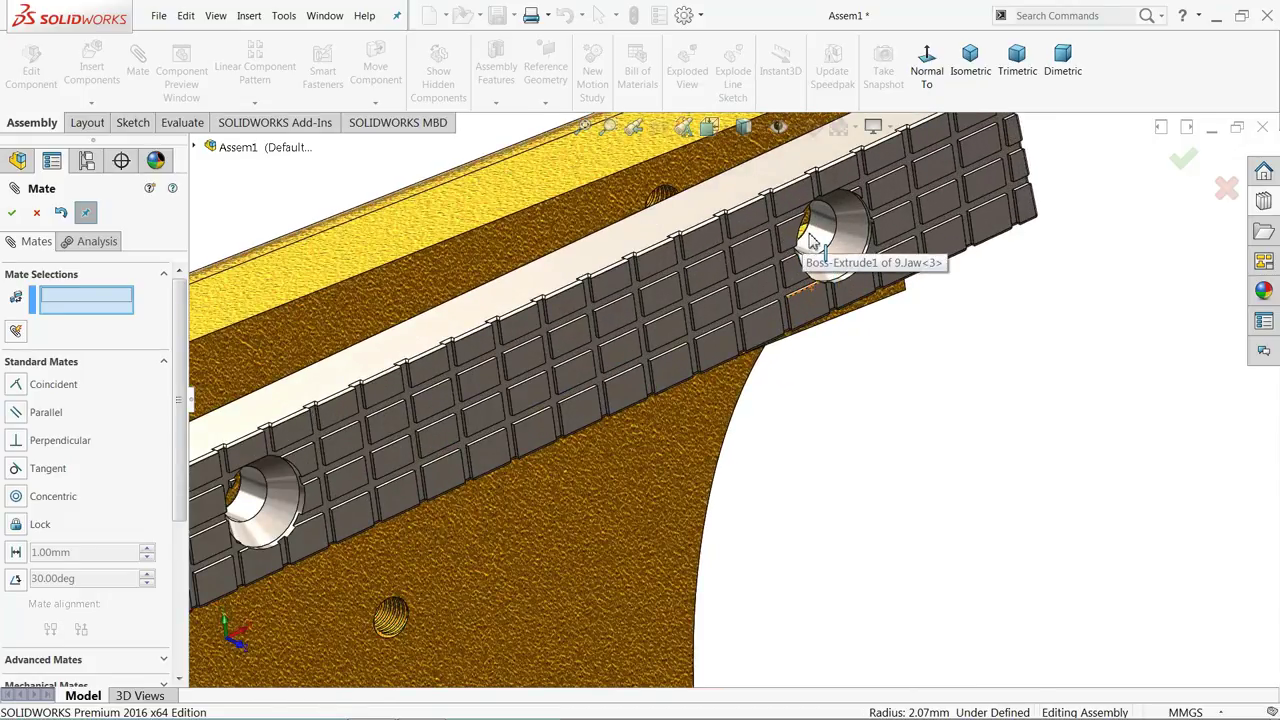
click(812, 240)
scroll(690, 262, down, 5)
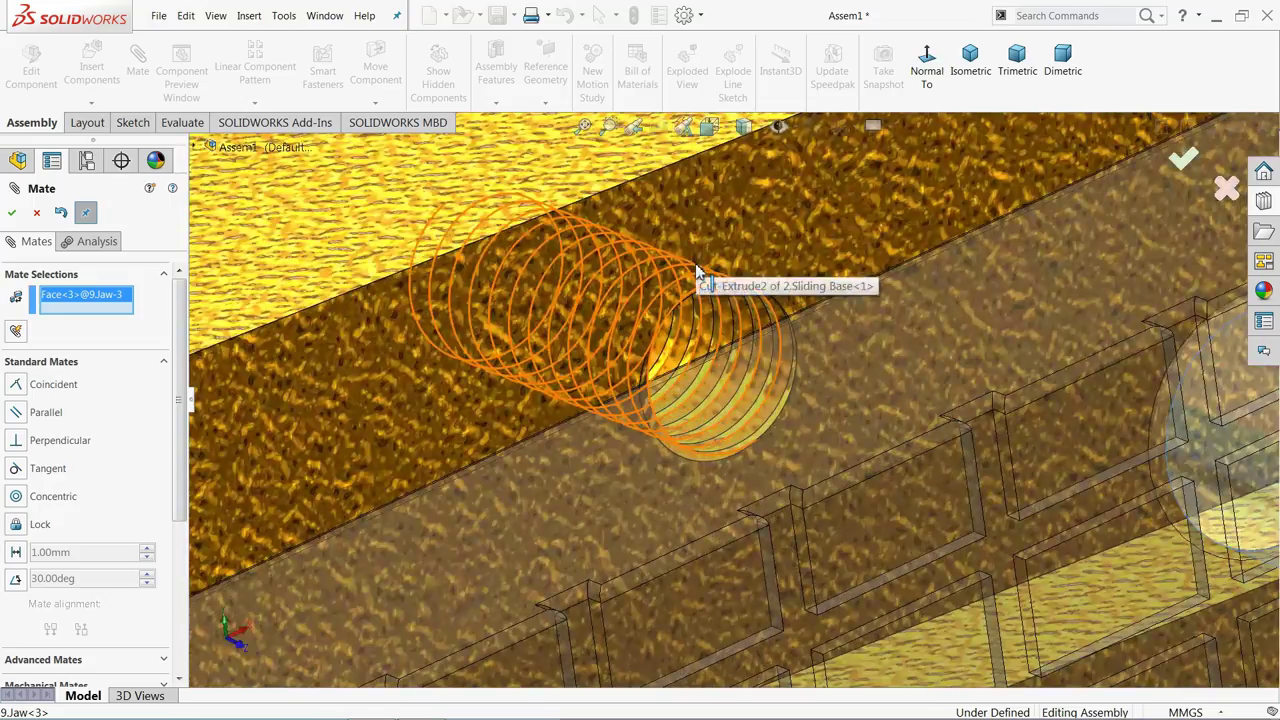
scroll(697, 272, down, 4)
click(641, 538)
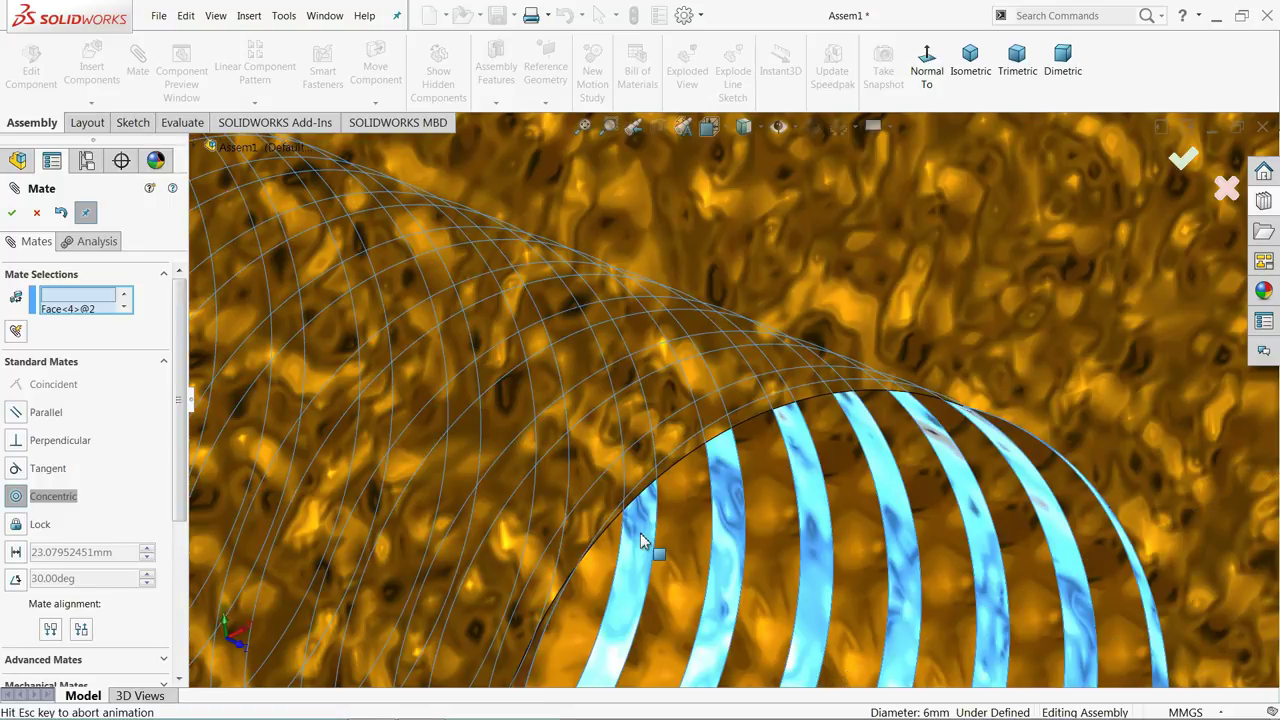
scroll(790, 495, up, 6)
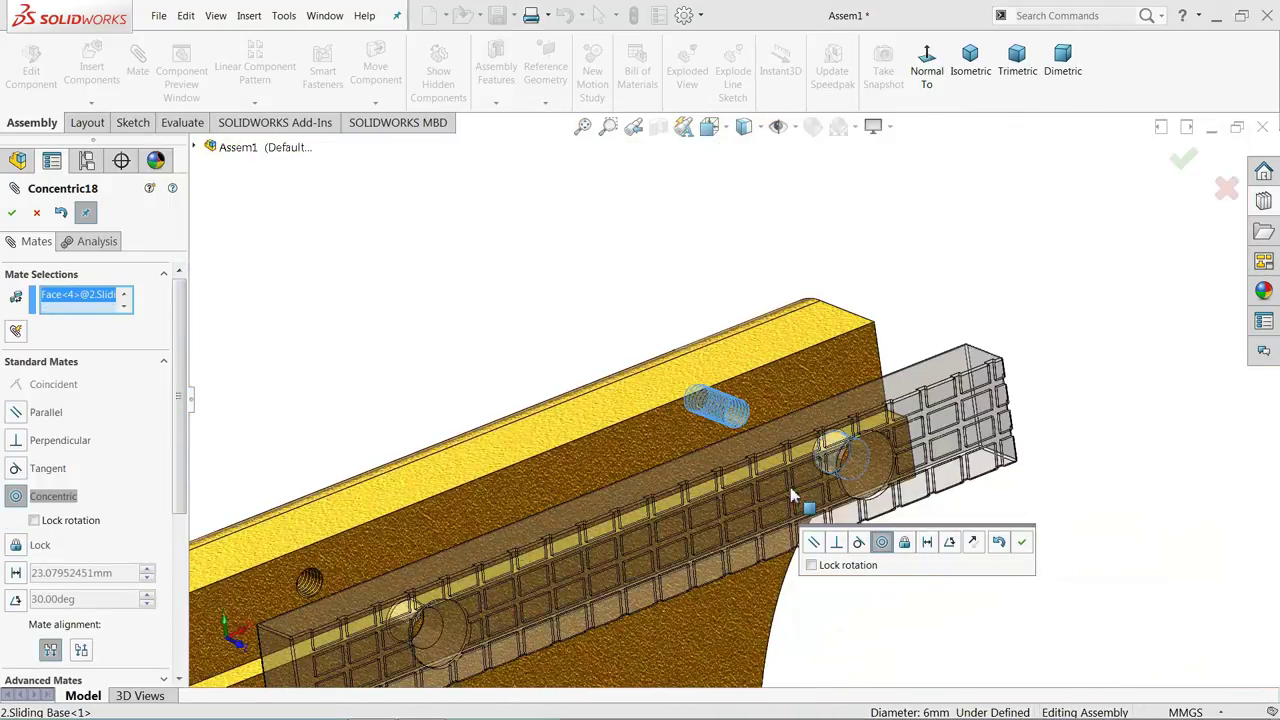
click(1021, 543)
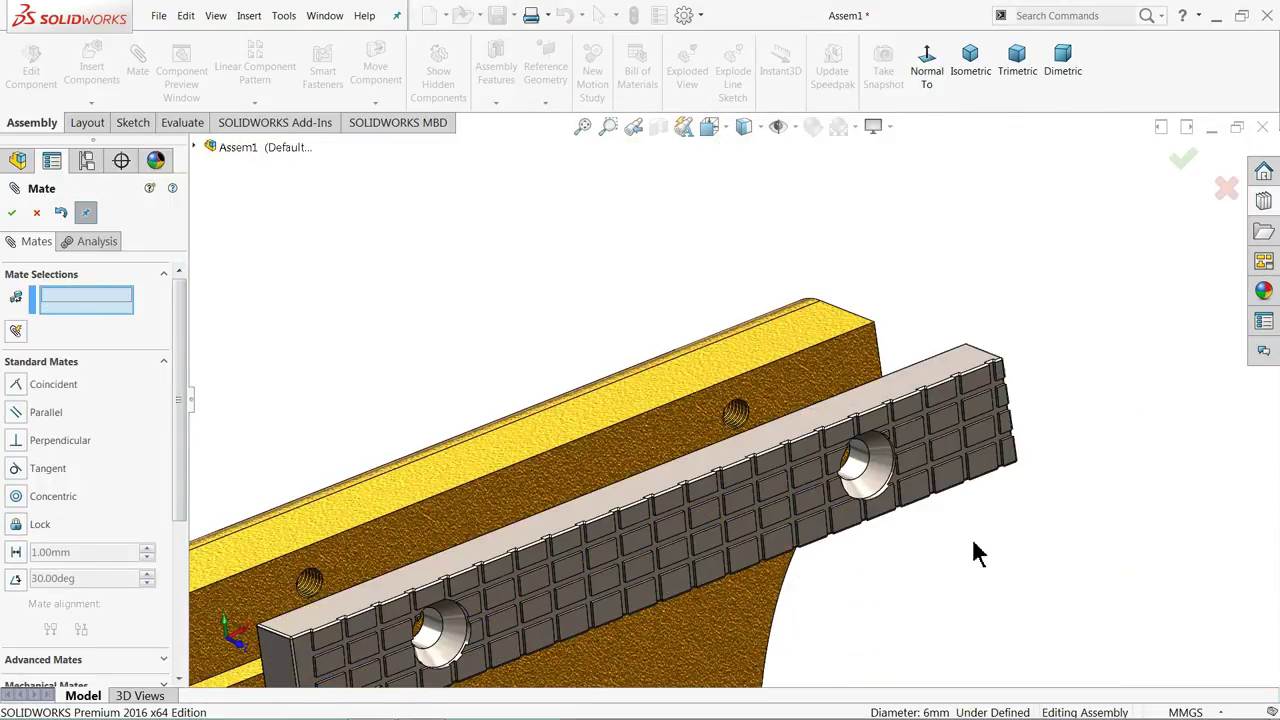
Make the jaw face coincident with the sliding base face so it sits flush
click(601, 474)
middle_drag(665, 480, 734, 529)
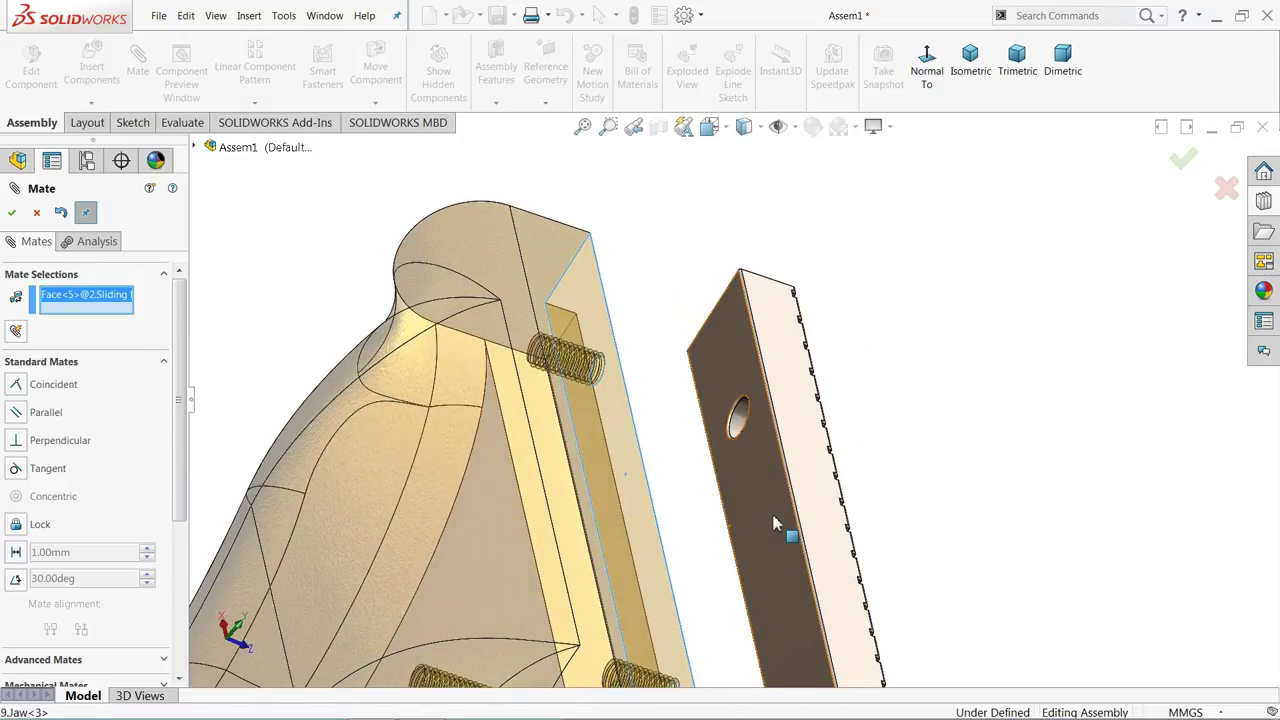
click(776, 523)
scroll(686, 470, up, 3)
middle_drag(686, 470, 607, 490)
scroll(966, 594, down, 5)
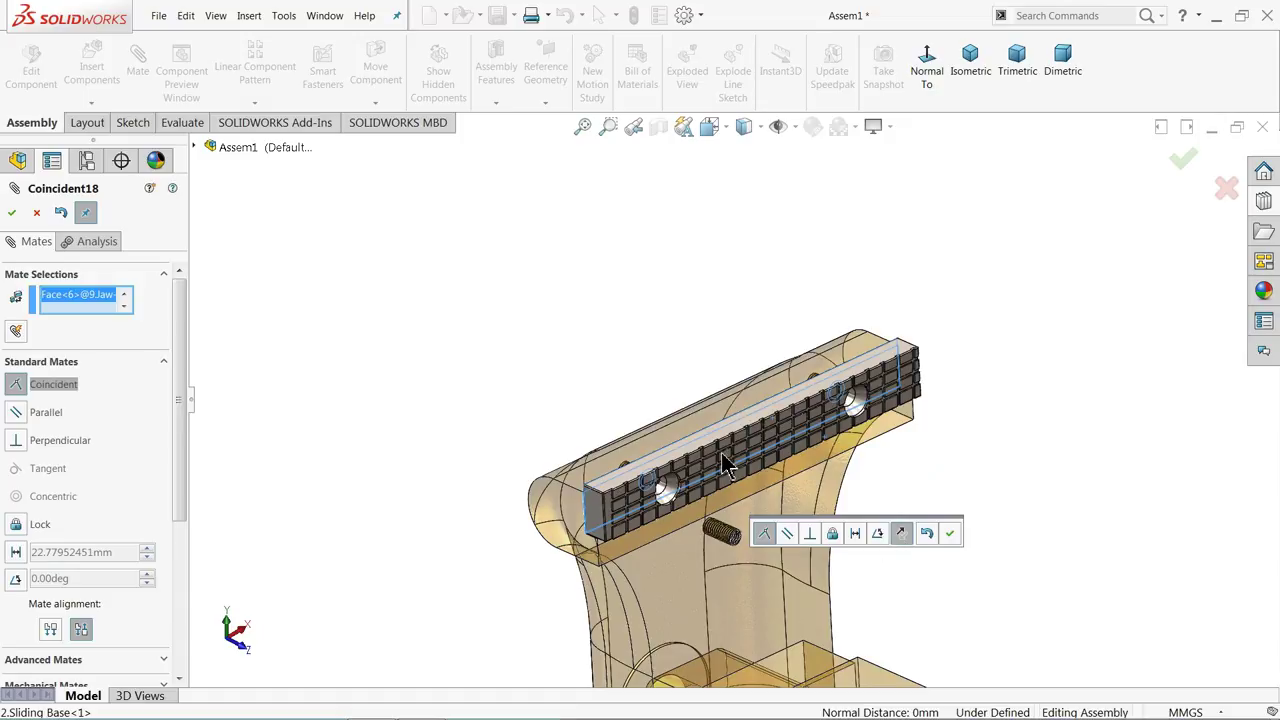
click(950, 532)
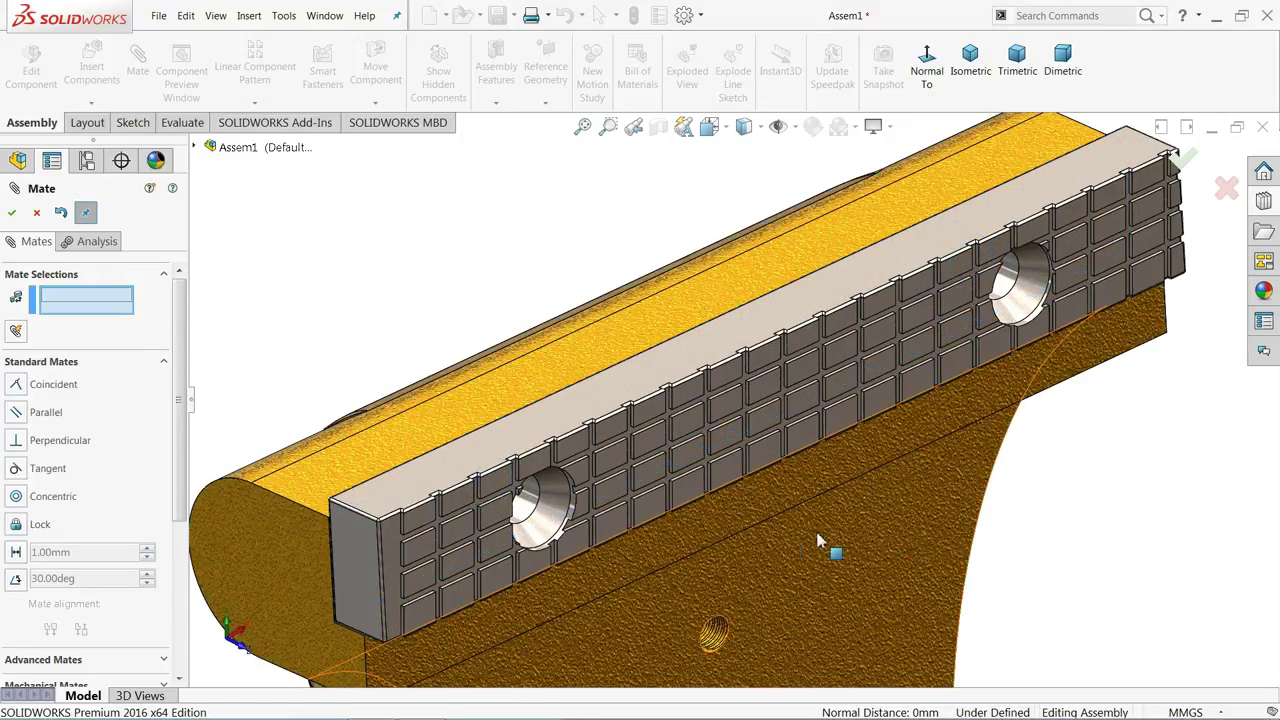
scroll(500, 468, up, 3)
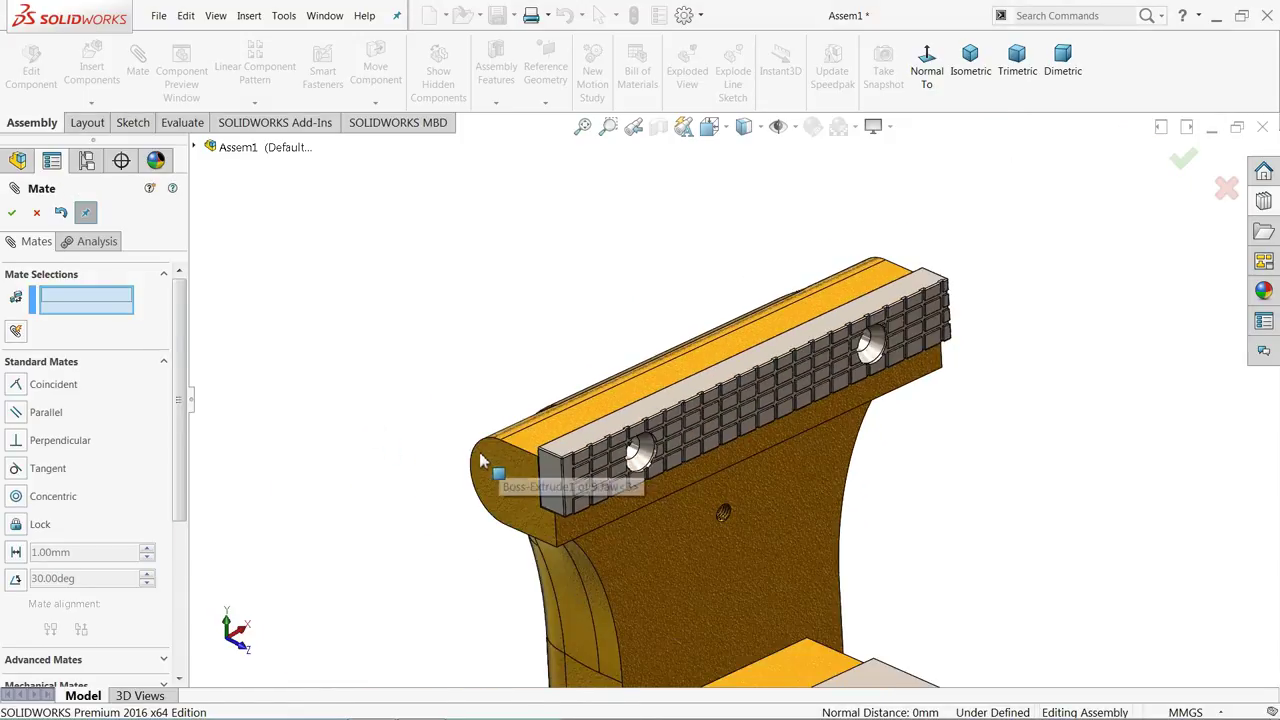
click(12, 214)
Insert the 10.Pipe jaw1 part file and drop it beside the sliding base
scroll(771, 452, up, 2)
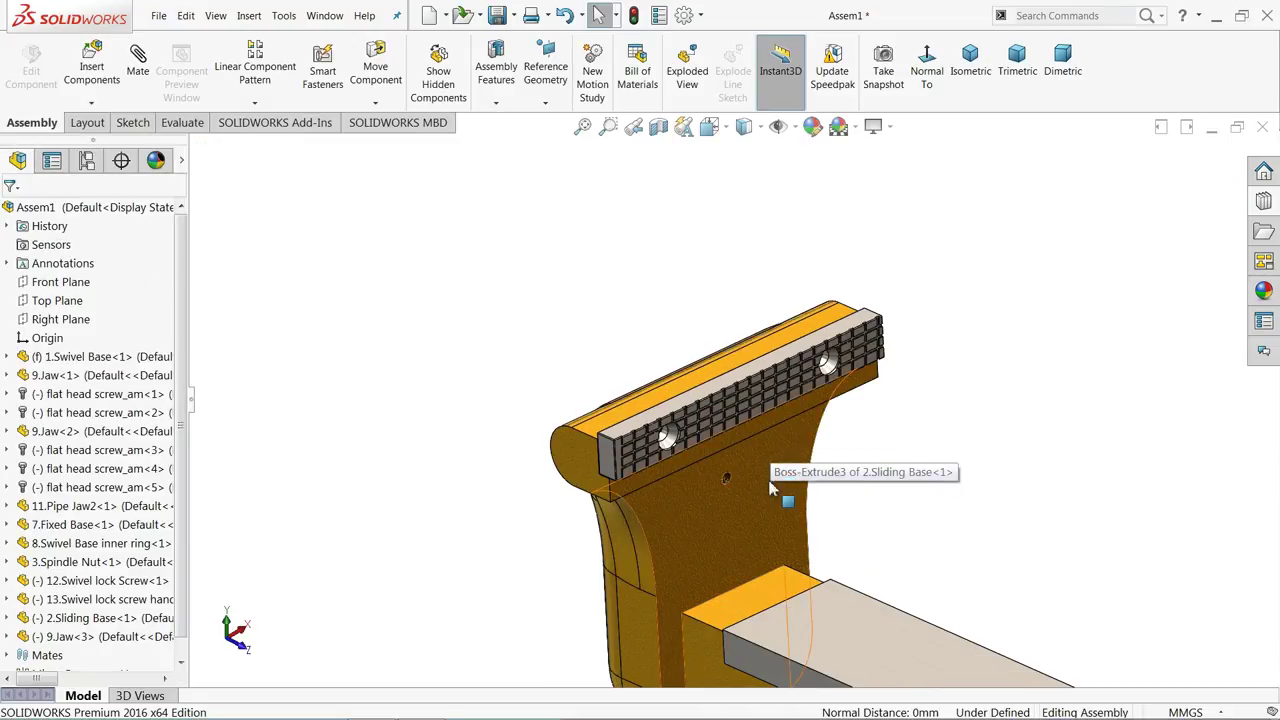
scroll(771, 488, down, 4)
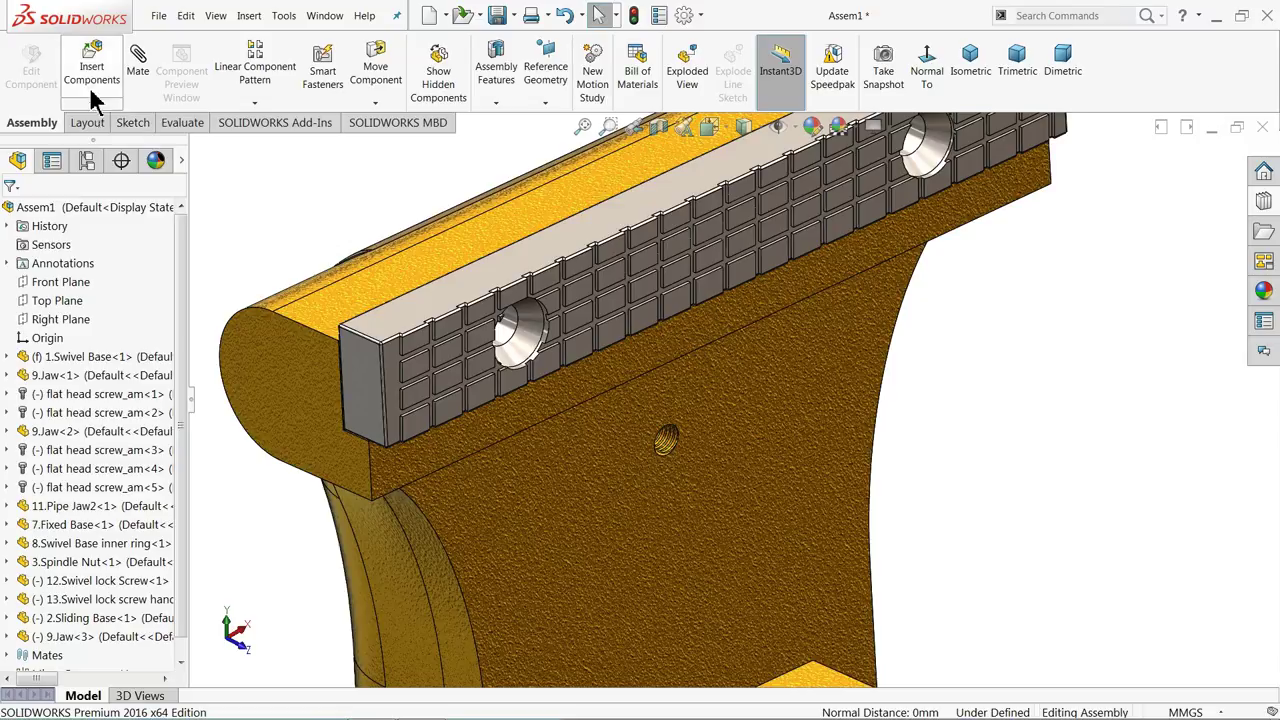
click(92, 72)
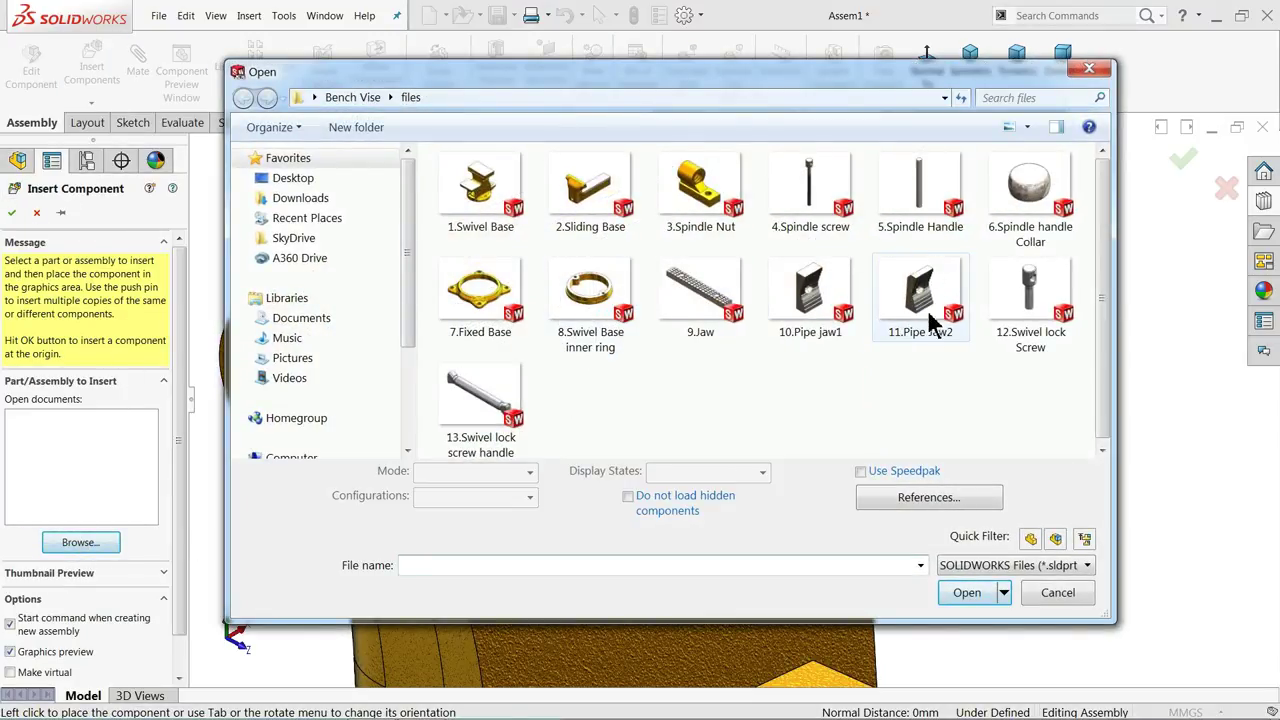
click(818, 330)
click(981, 588)
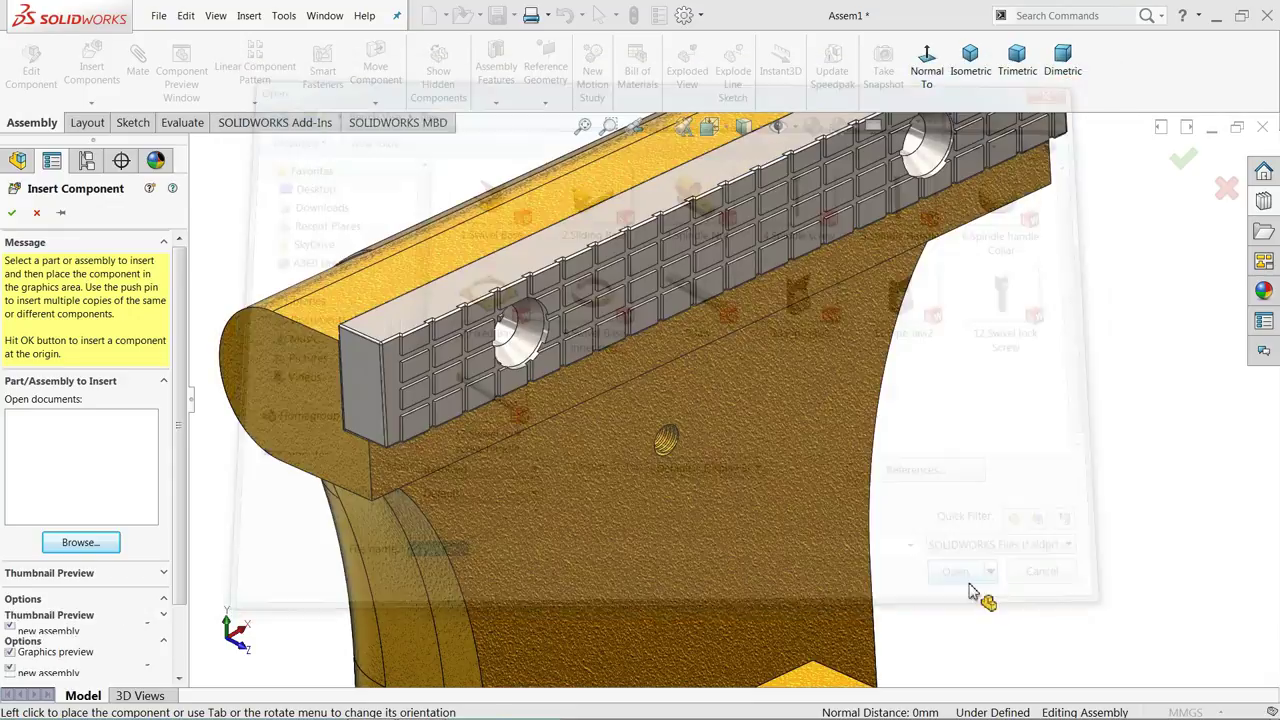
click(805, 455)
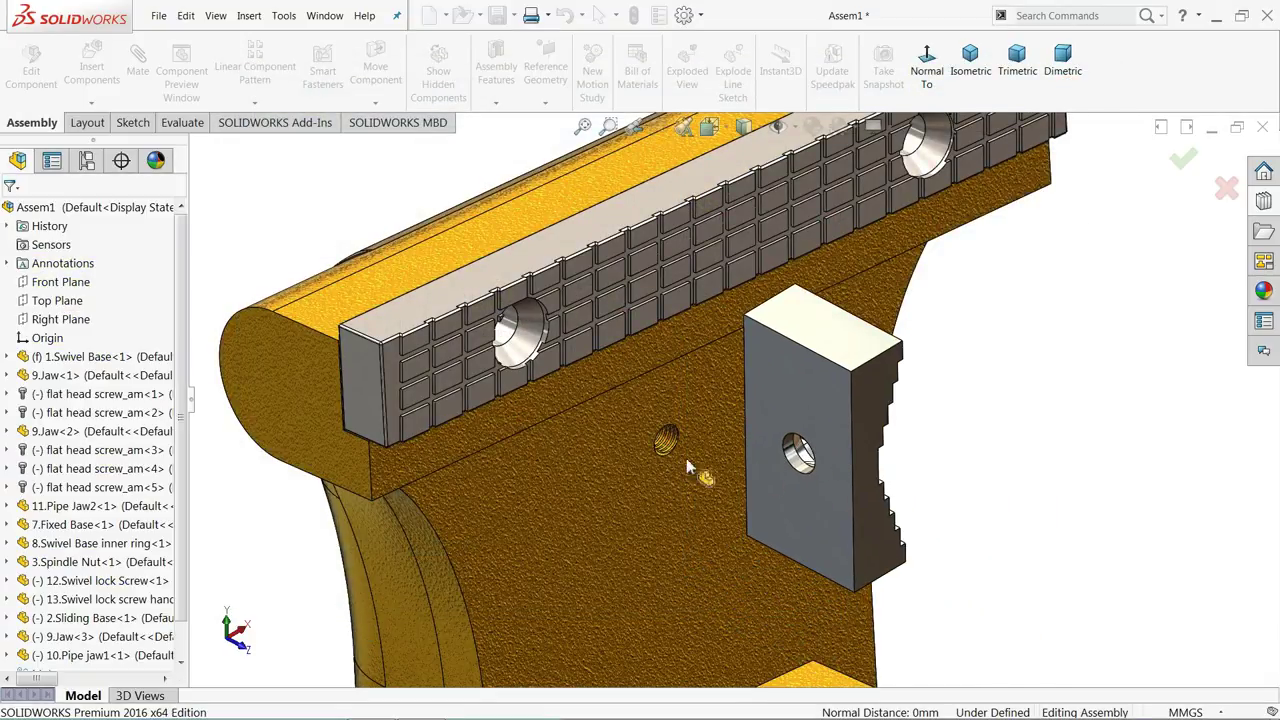
Mate the pipe jaw's hole concentric with the threaded hole, flipping its alignment
click(137, 60)
scroll(688, 463, down, 10)
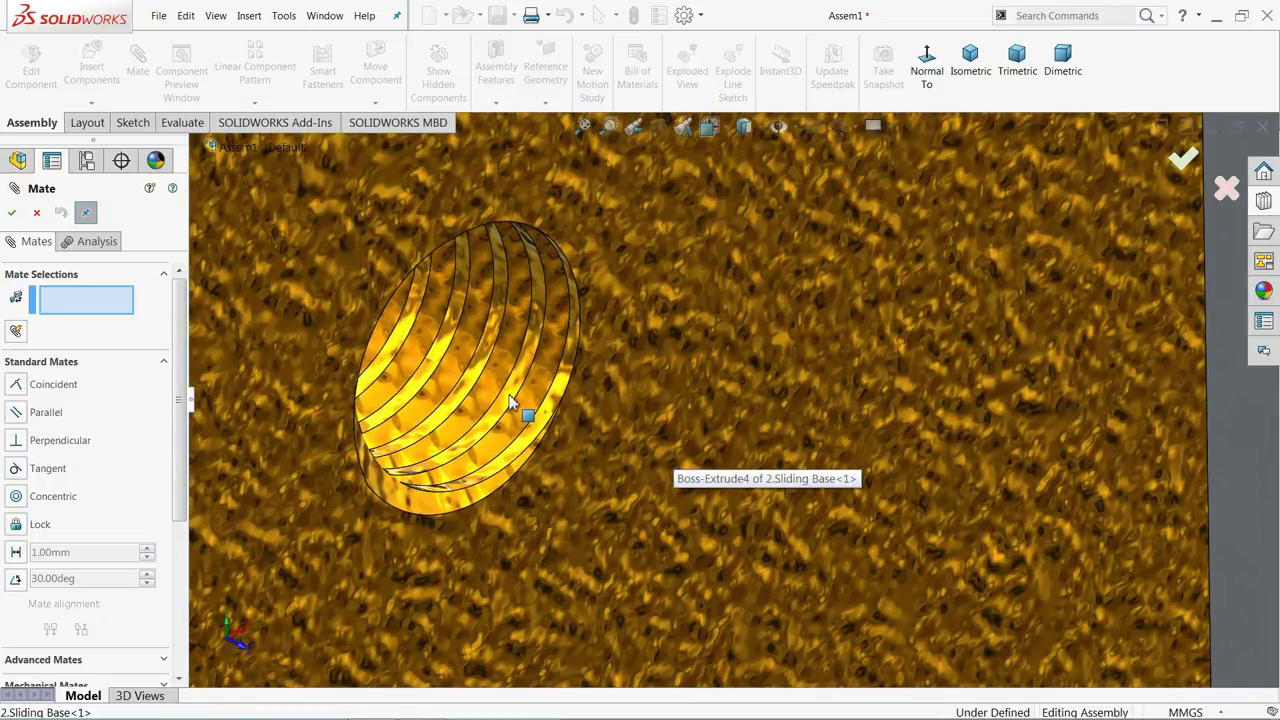
click(510, 403)
scroll(549, 403, up, 10)
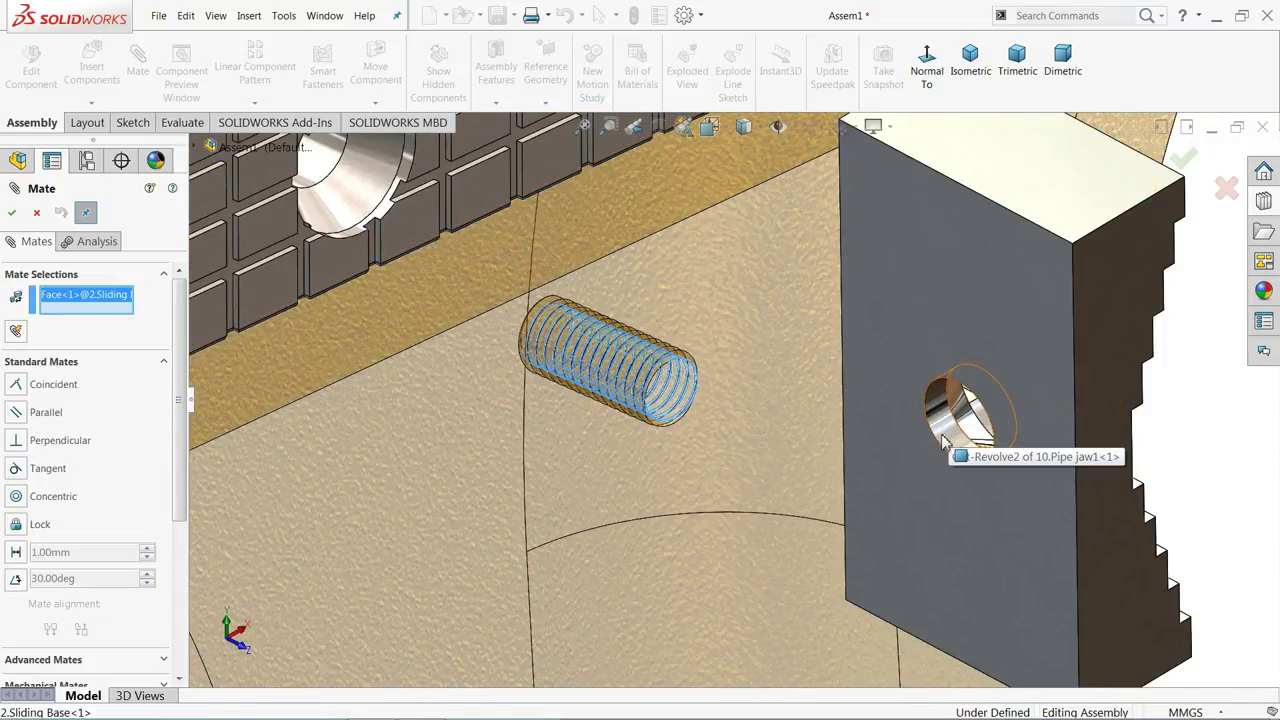
click(962, 424)
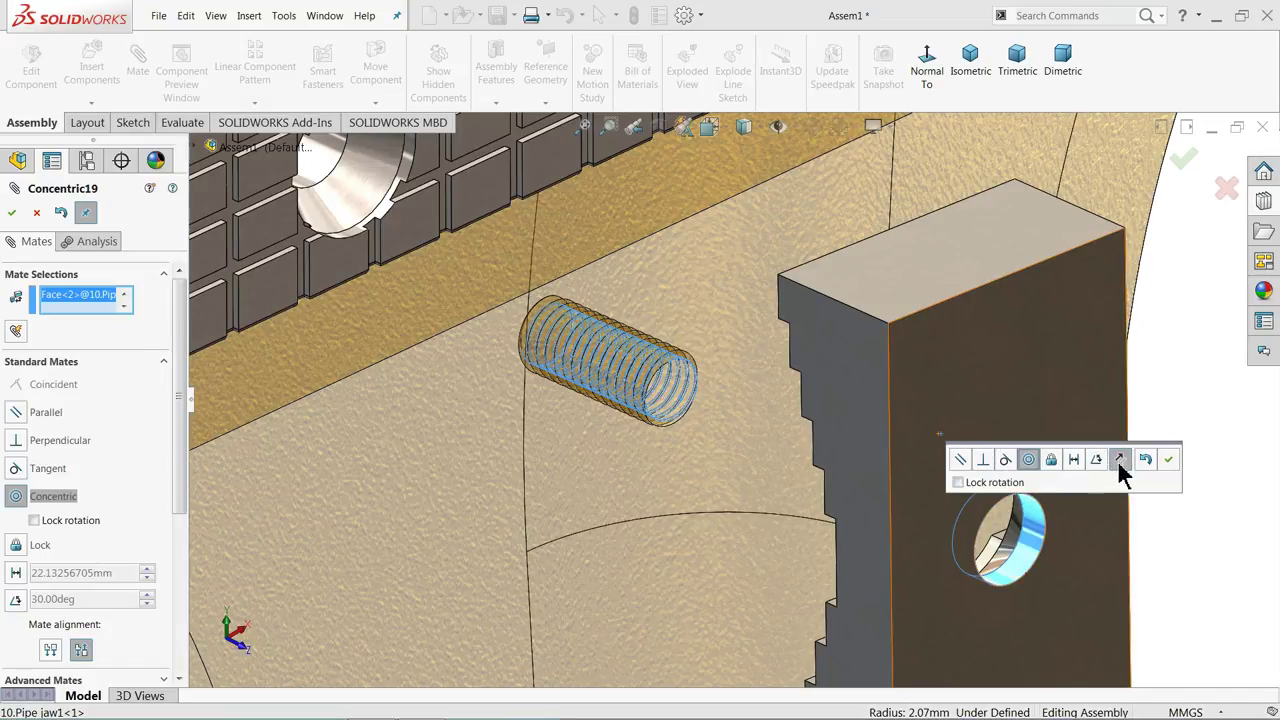
click(1118, 460)
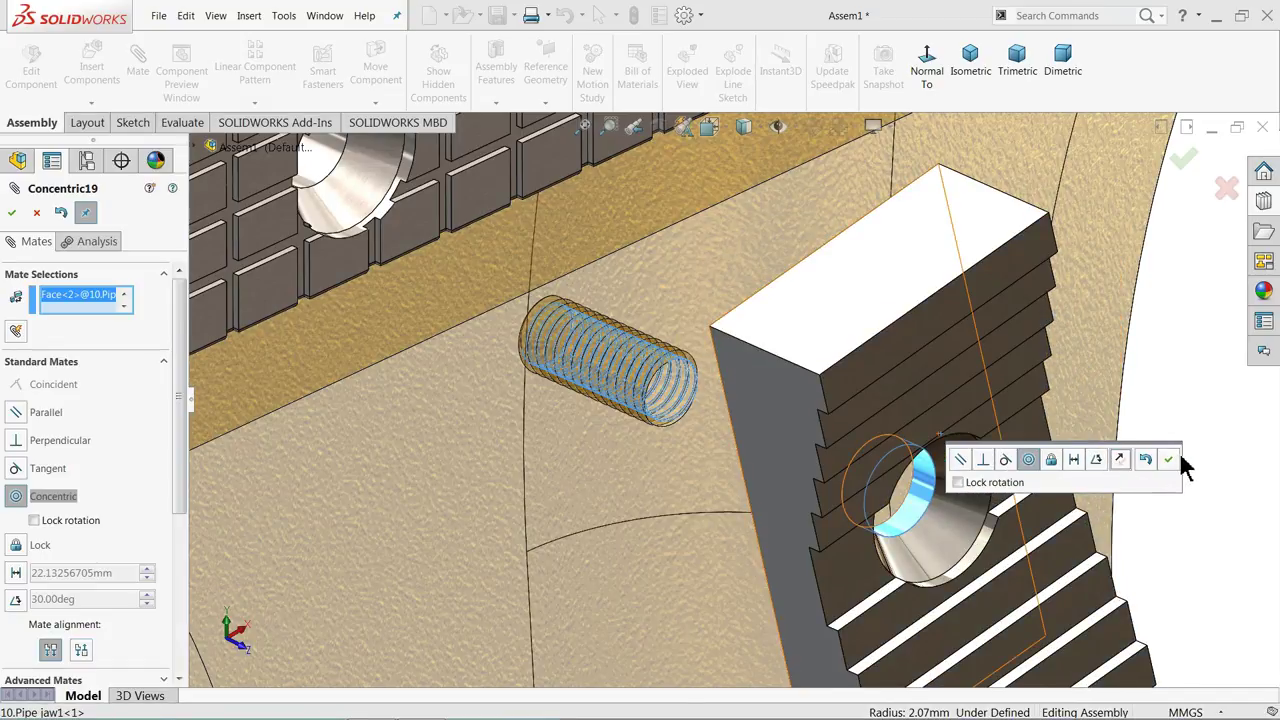
click(1169, 462)
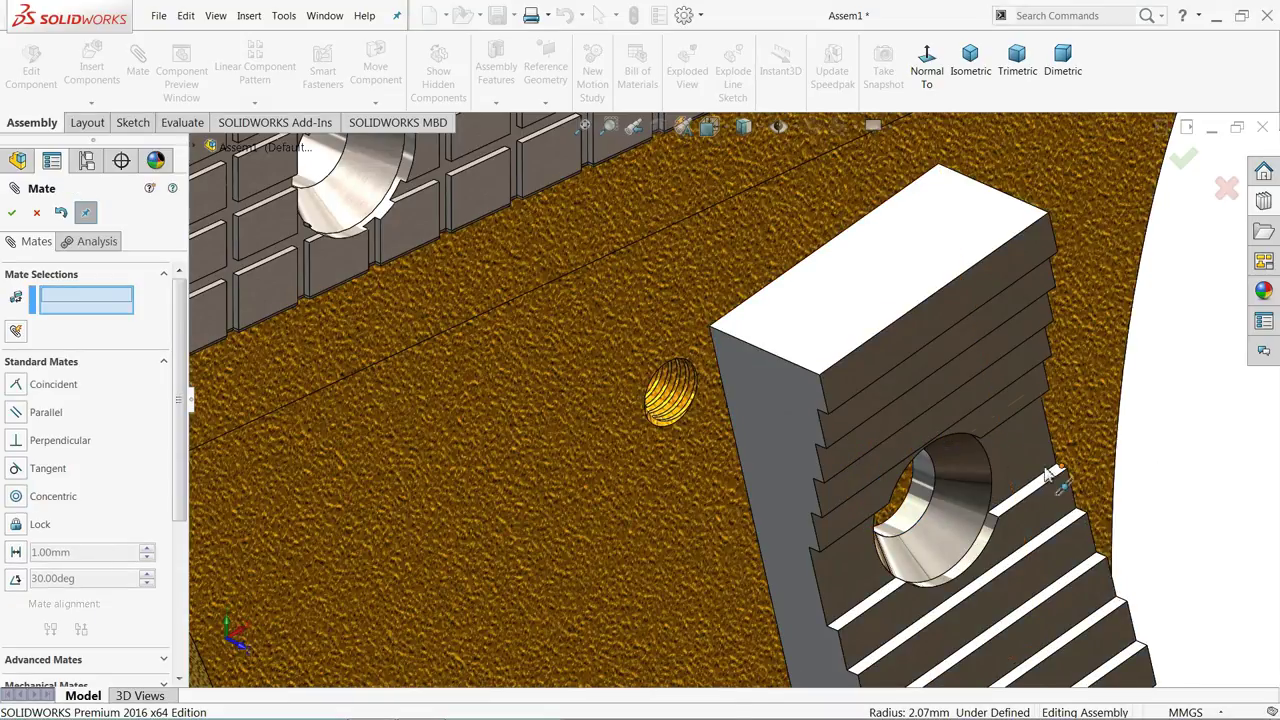
Make the pipe jaw face coincident with the sliding base face
click(686, 495)
middle_drag(689, 487, 865, 487)
click(729, 522)
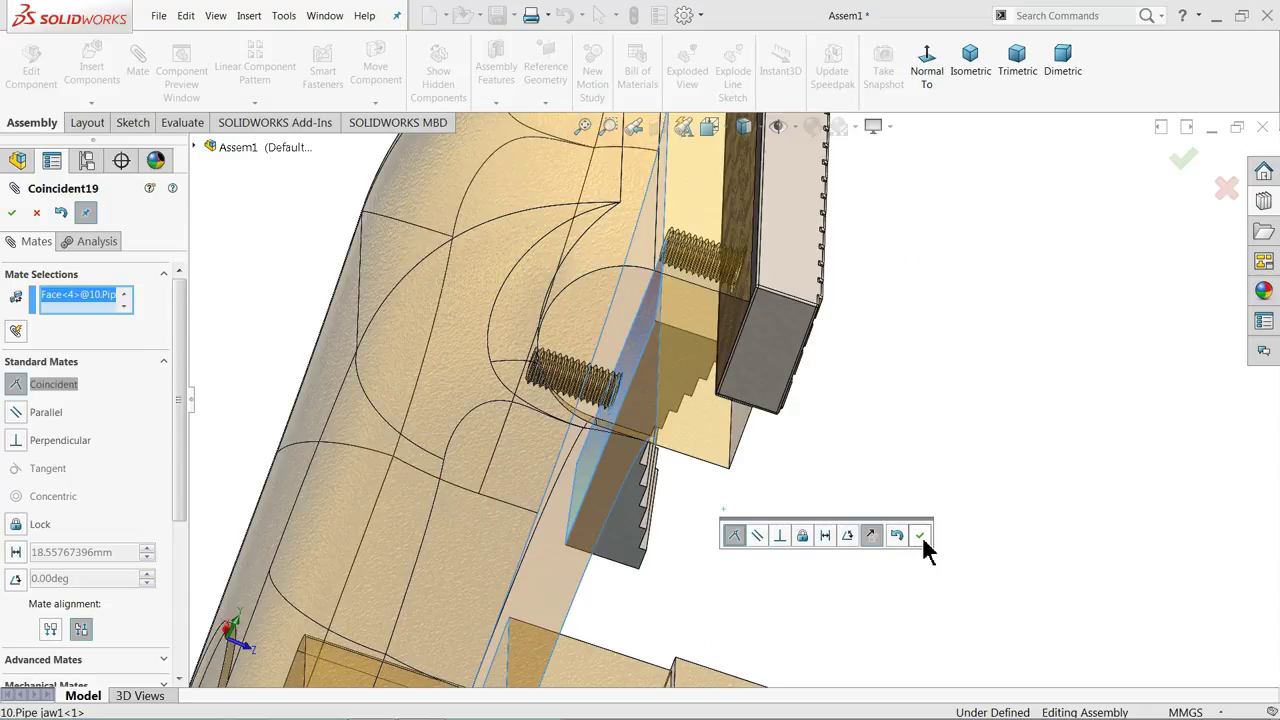
click(920, 536)
Add a parallel mate between the pipe jaw's side and the top jaw plate face
middle_drag(808, 523, 640, 418)
scroll(640, 418, down, 3)
mouse_move(696, 352)
middle_down()
mouse_move(700, 365)
mouse_move(686, 352)
middle_up()
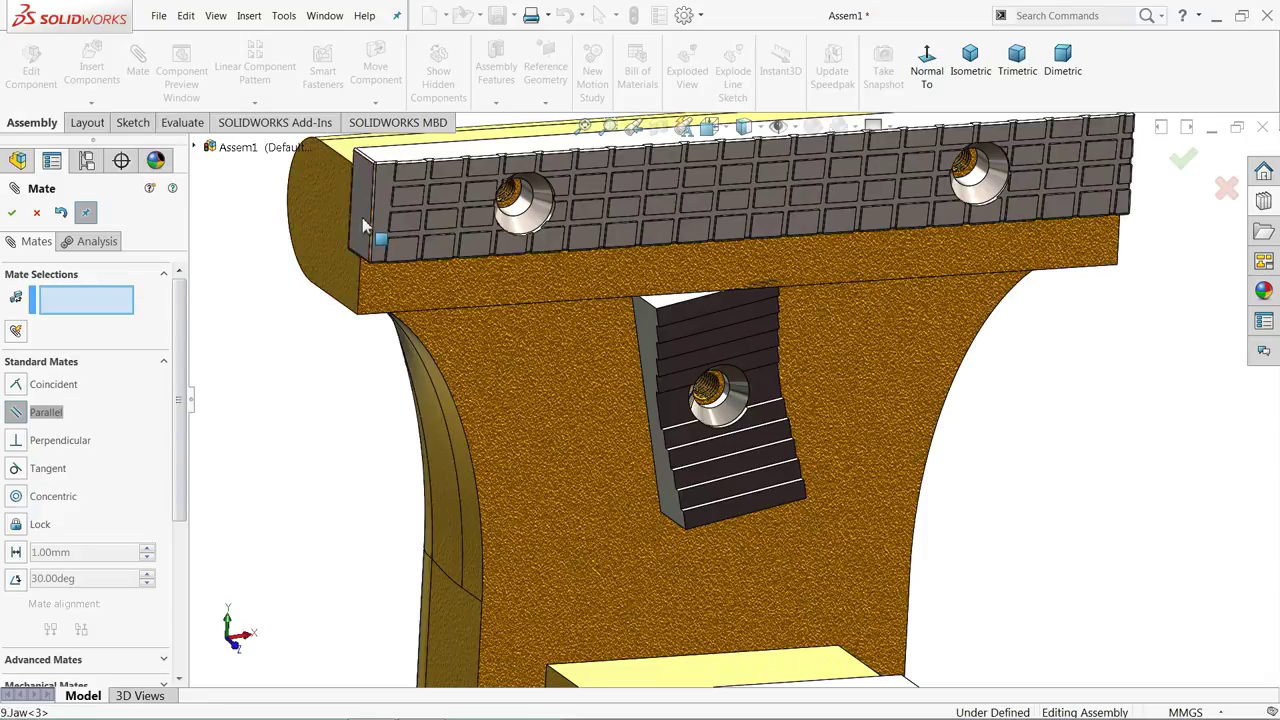
click(372, 236)
click(650, 348)
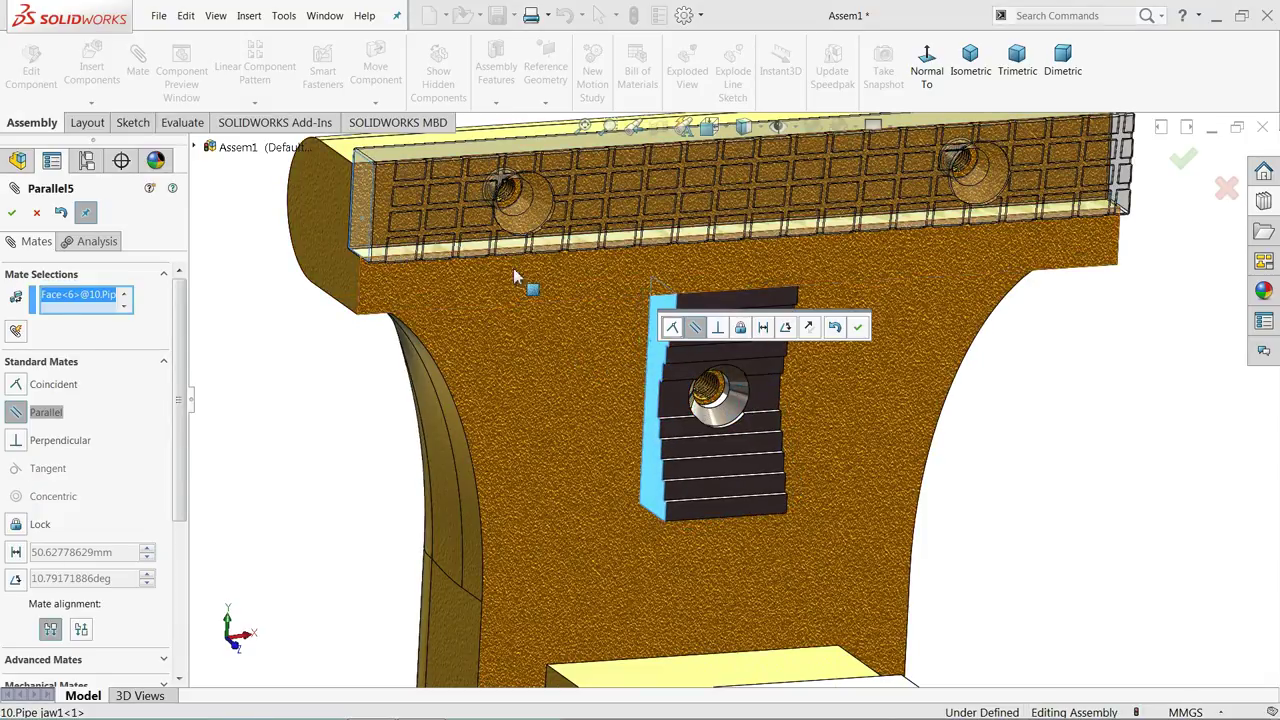
click(858, 332)
scroll(794, 339, up, 3)
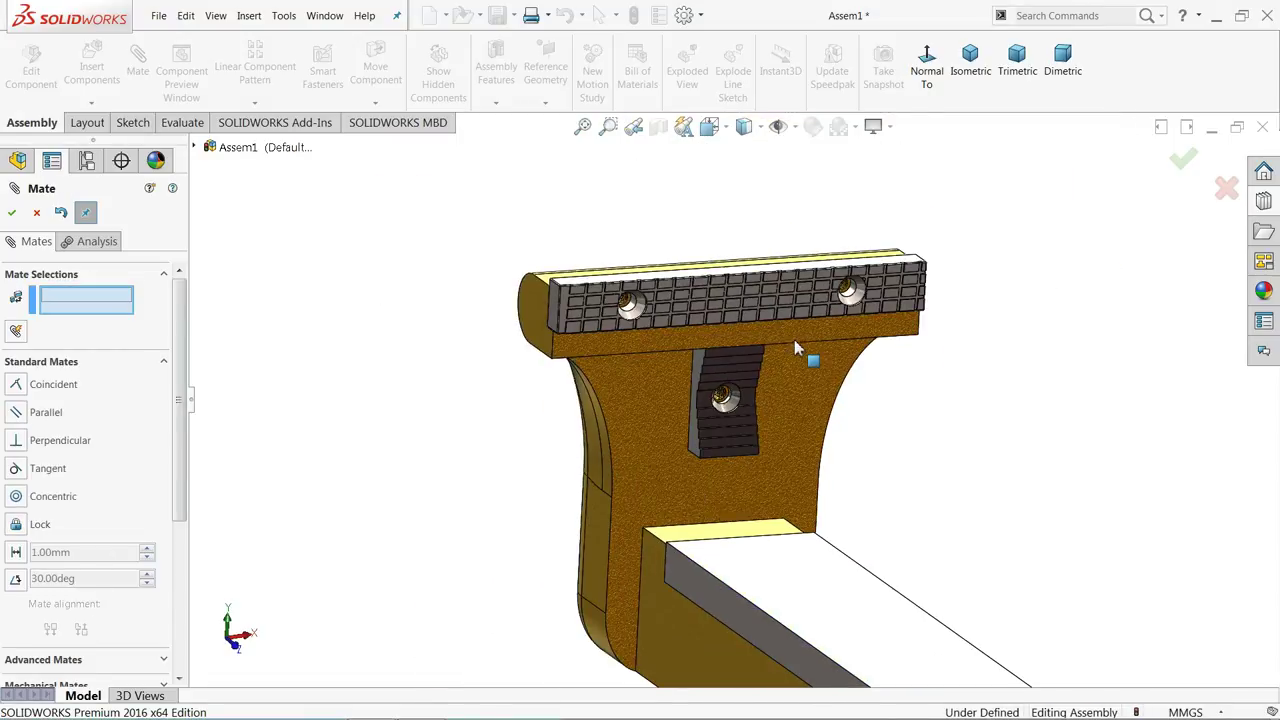
click(12, 213)
middle_drag(546, 395, 699, 394)
scroll(699, 394, down, 2)
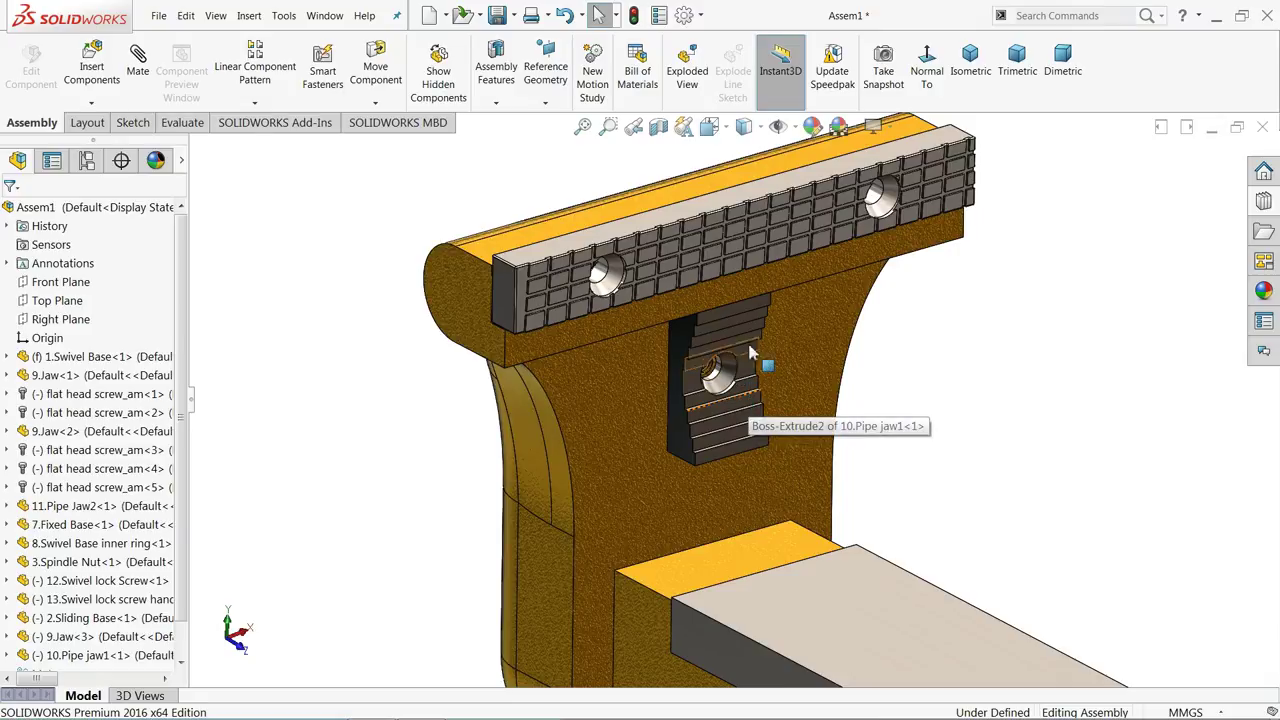
Drag a Flat Head Screw from the Design Library into the pipe jaw's hole
scroll(757, 349, down, 2)
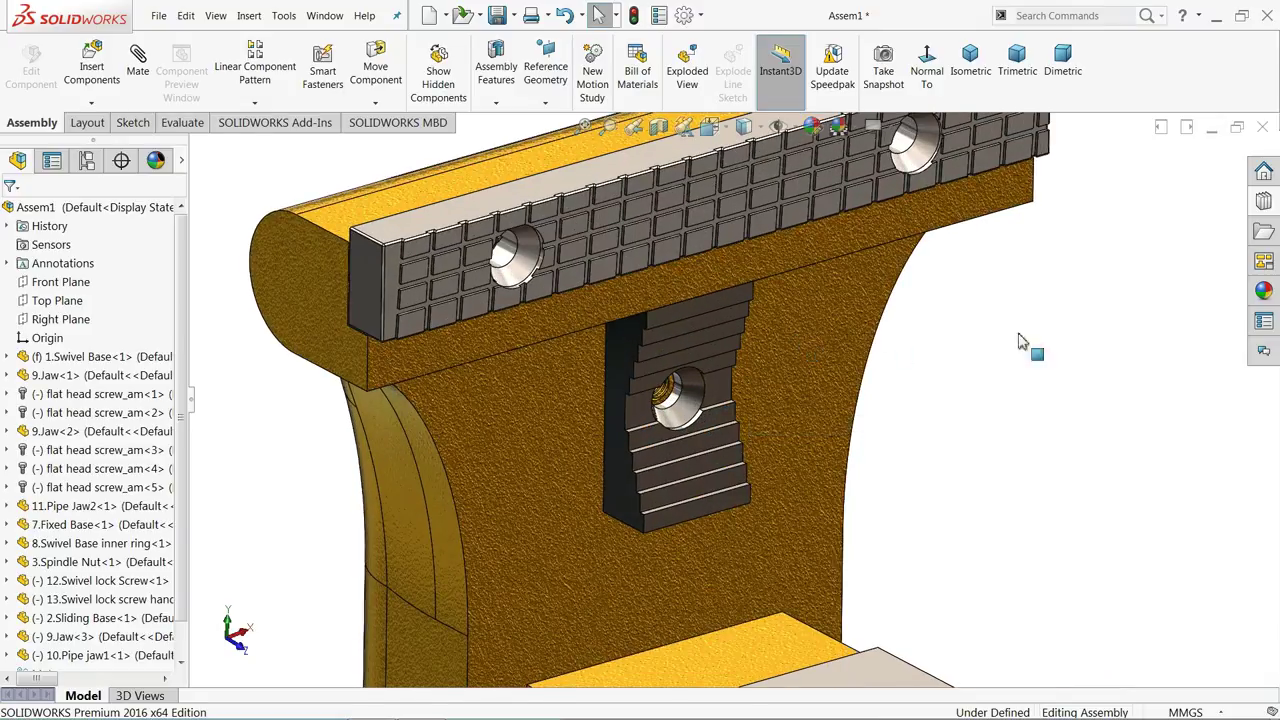
click(1264, 204)
mouse_move(1080, 492)
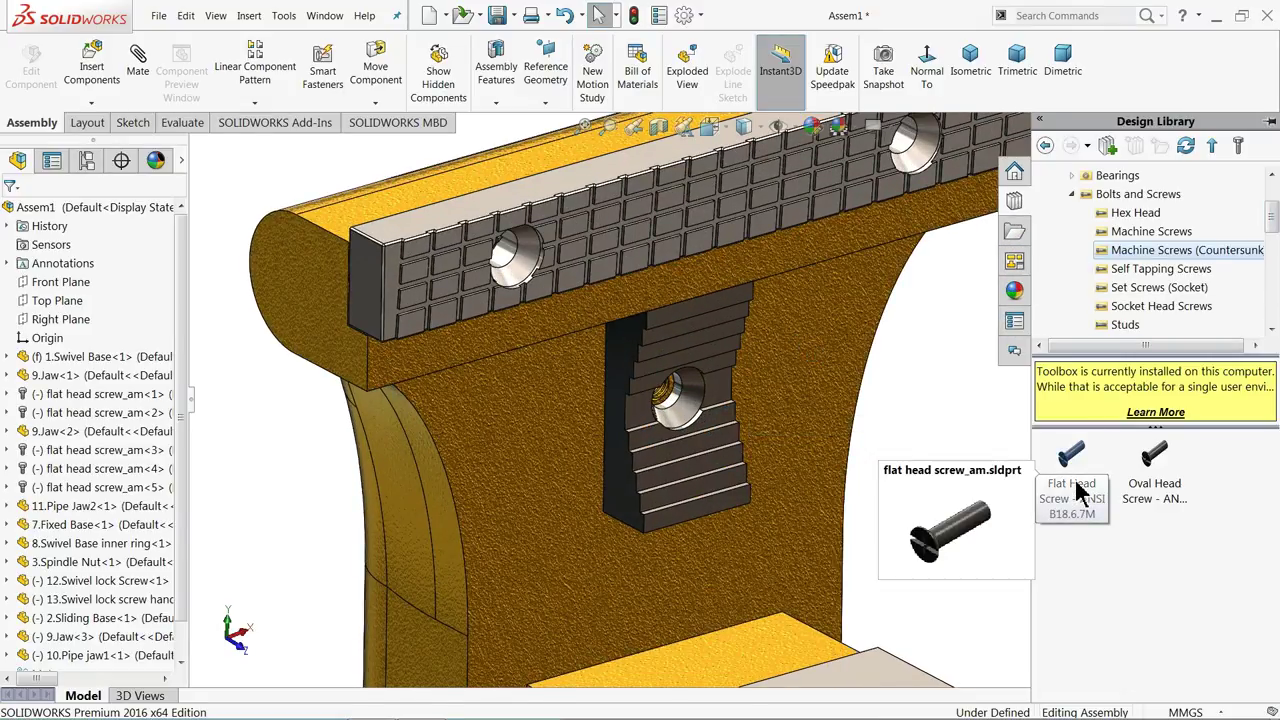
drag(1080, 492, 960, 435)
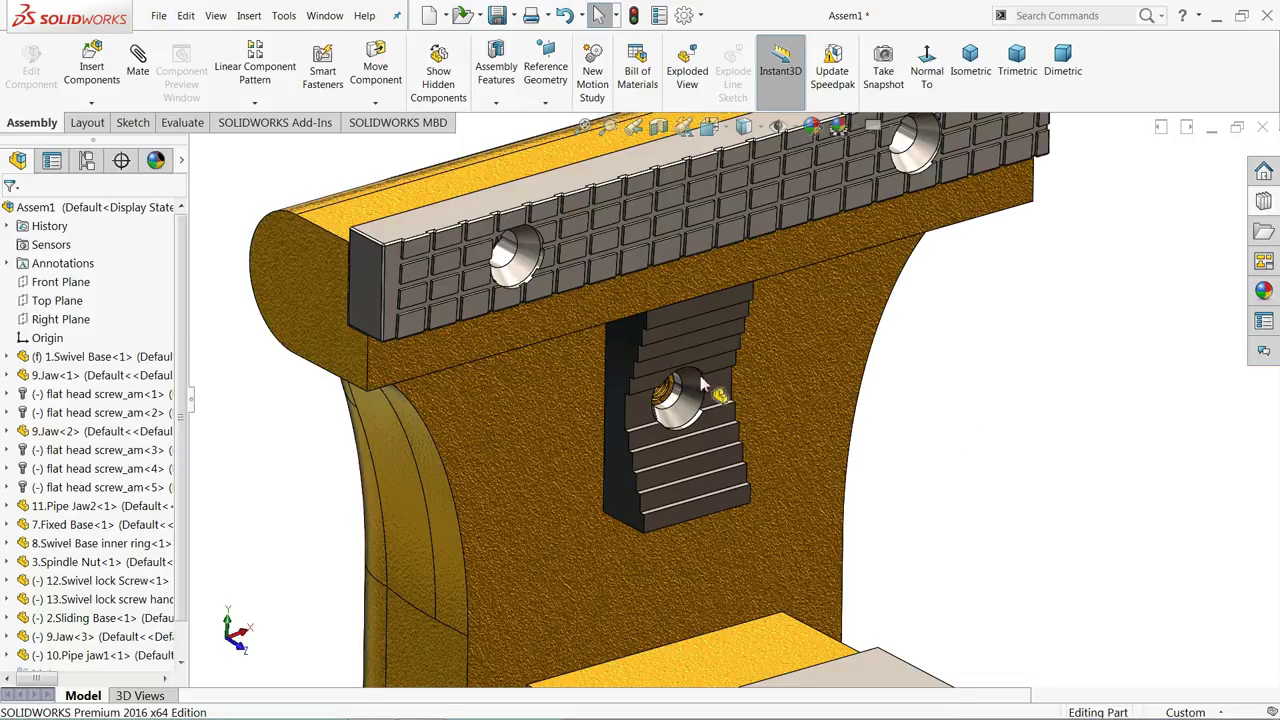
drag(681, 415, 684, 410)
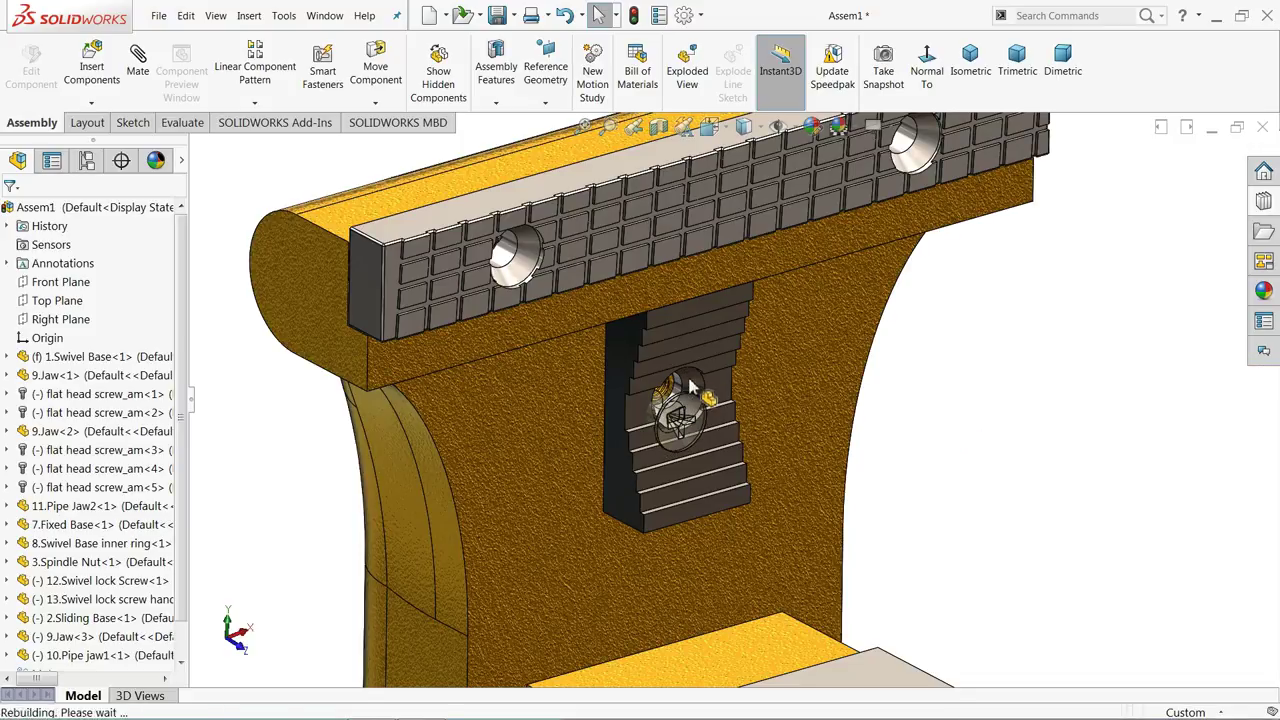
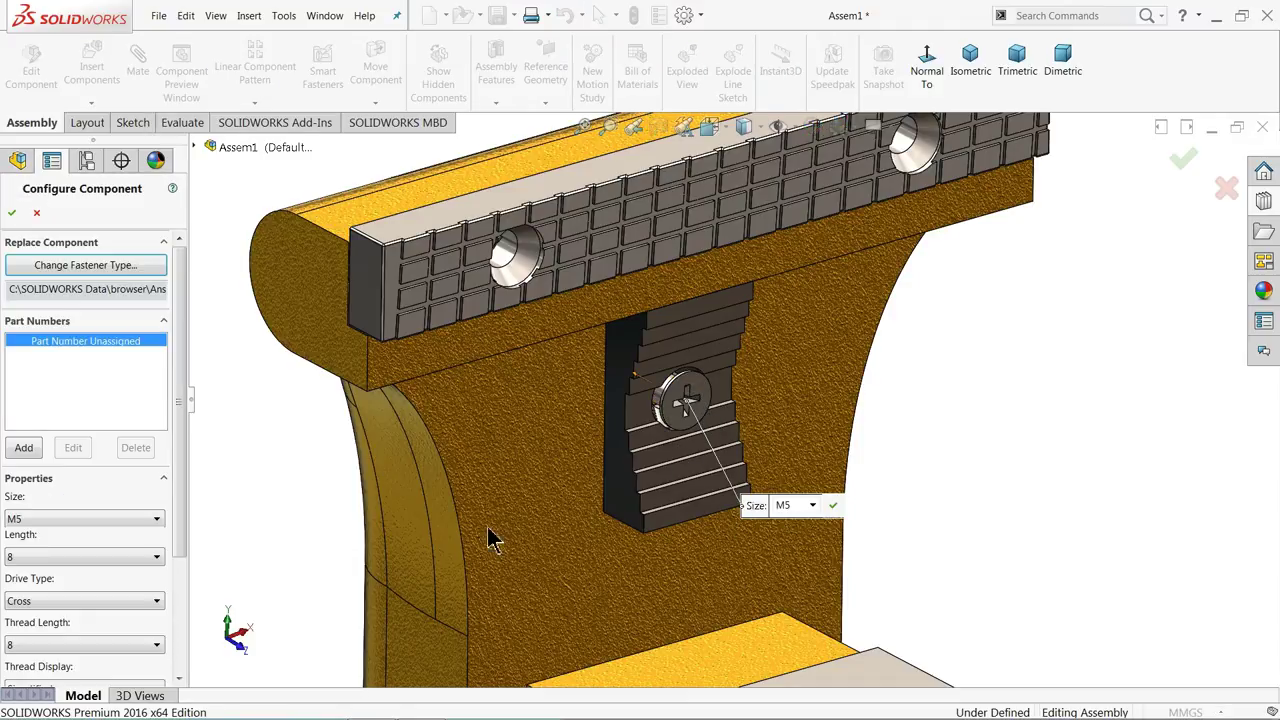
Set the M5 flat-head screw to 16 mm length with Schematic thread display
click(33, 560)
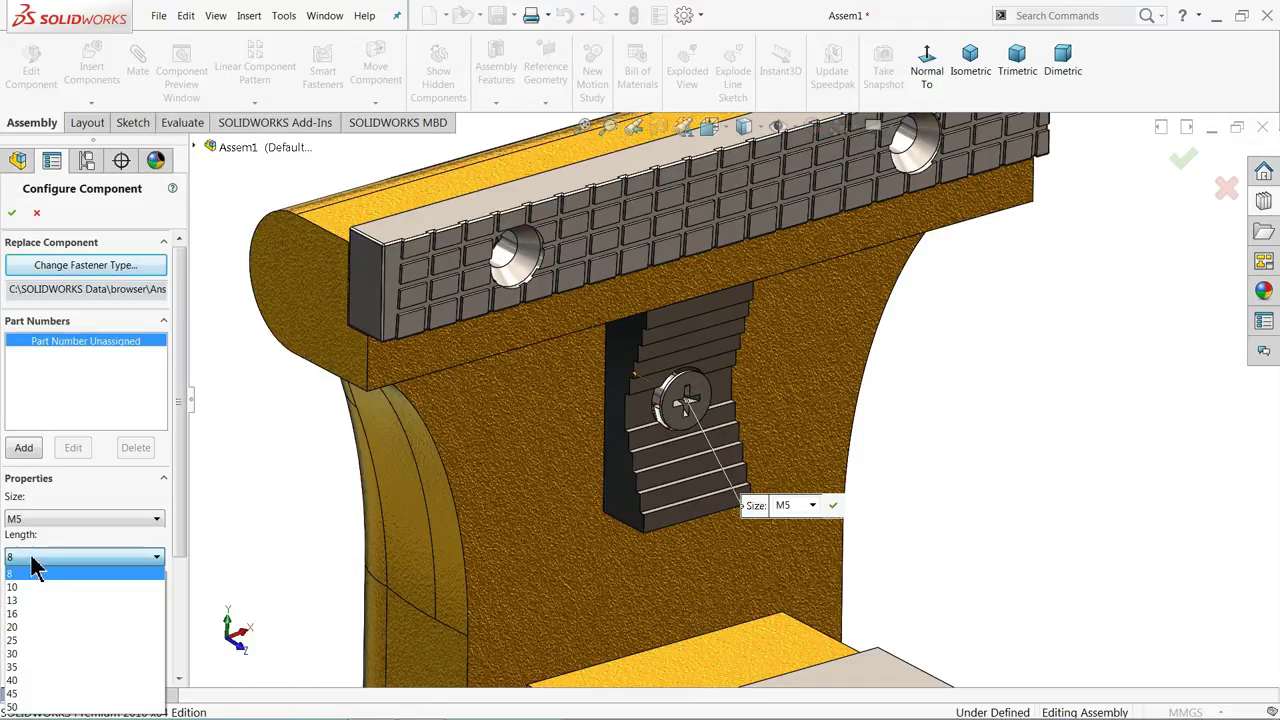
click(30, 618)
drag(180, 514, 180, 591)
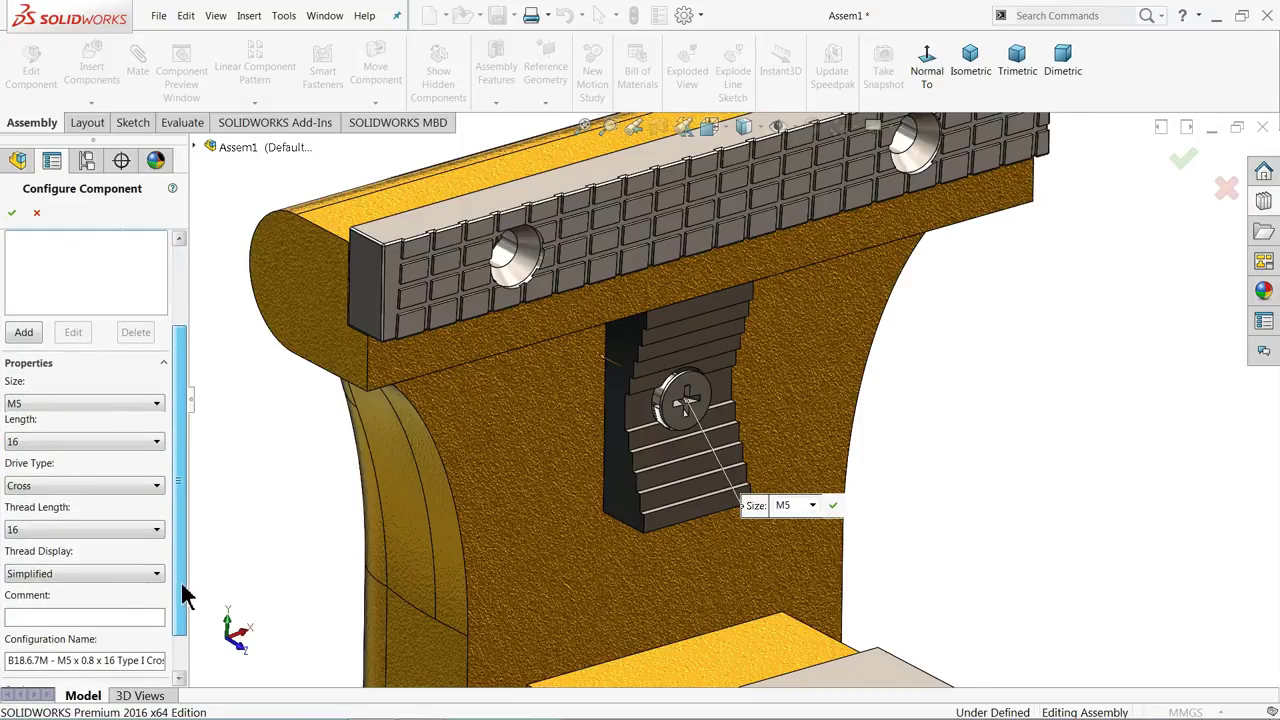
click(80, 576)
click(40, 617)
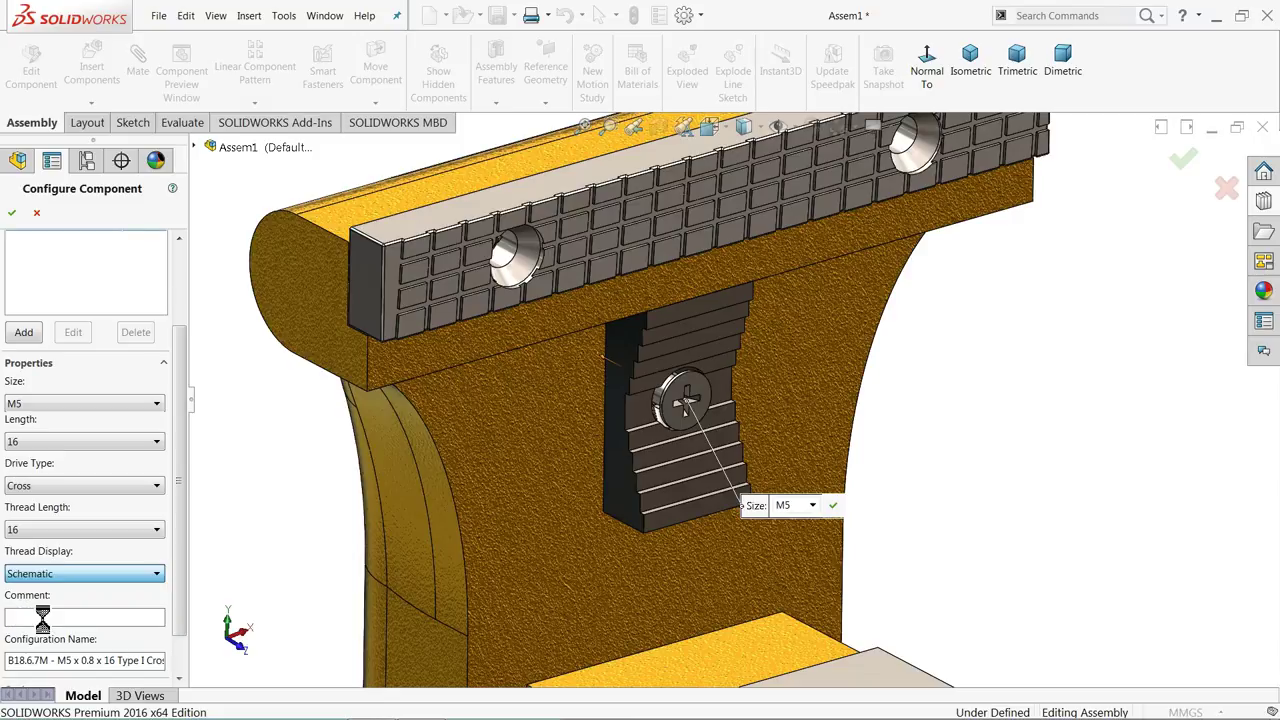
click(12, 214)
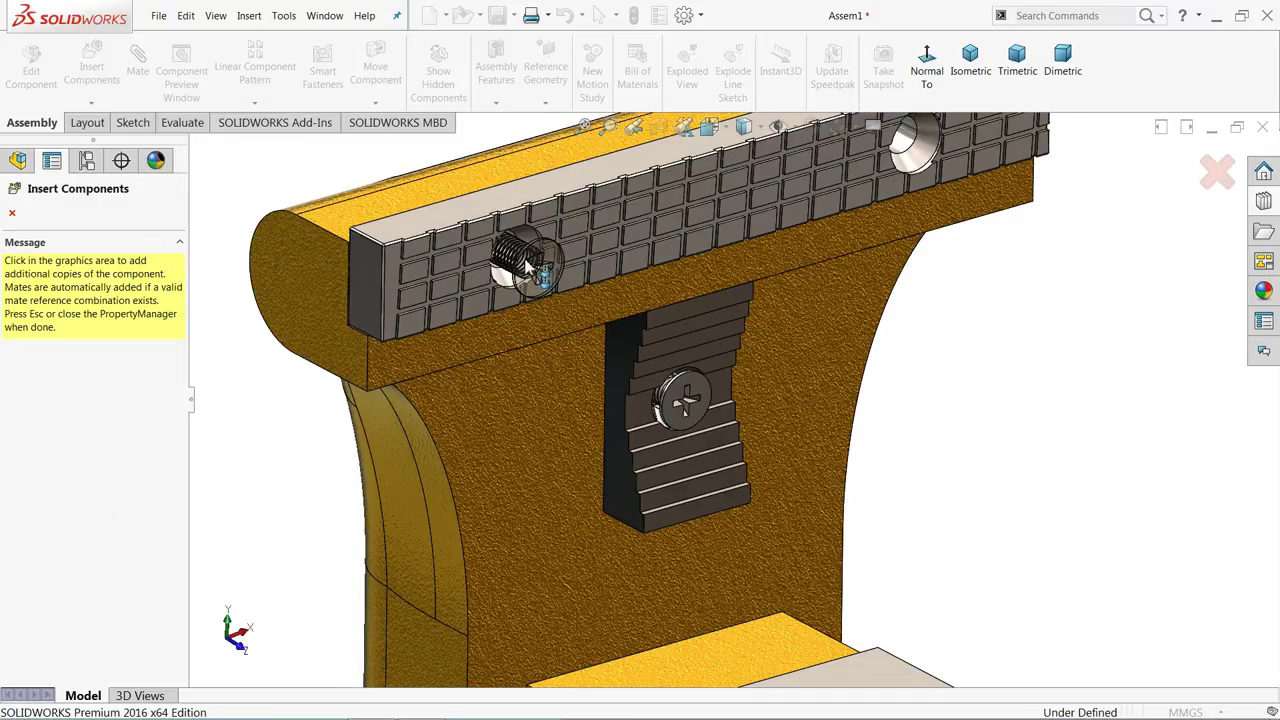
Place screws in the left and right jaw-plate holes
click(528, 272)
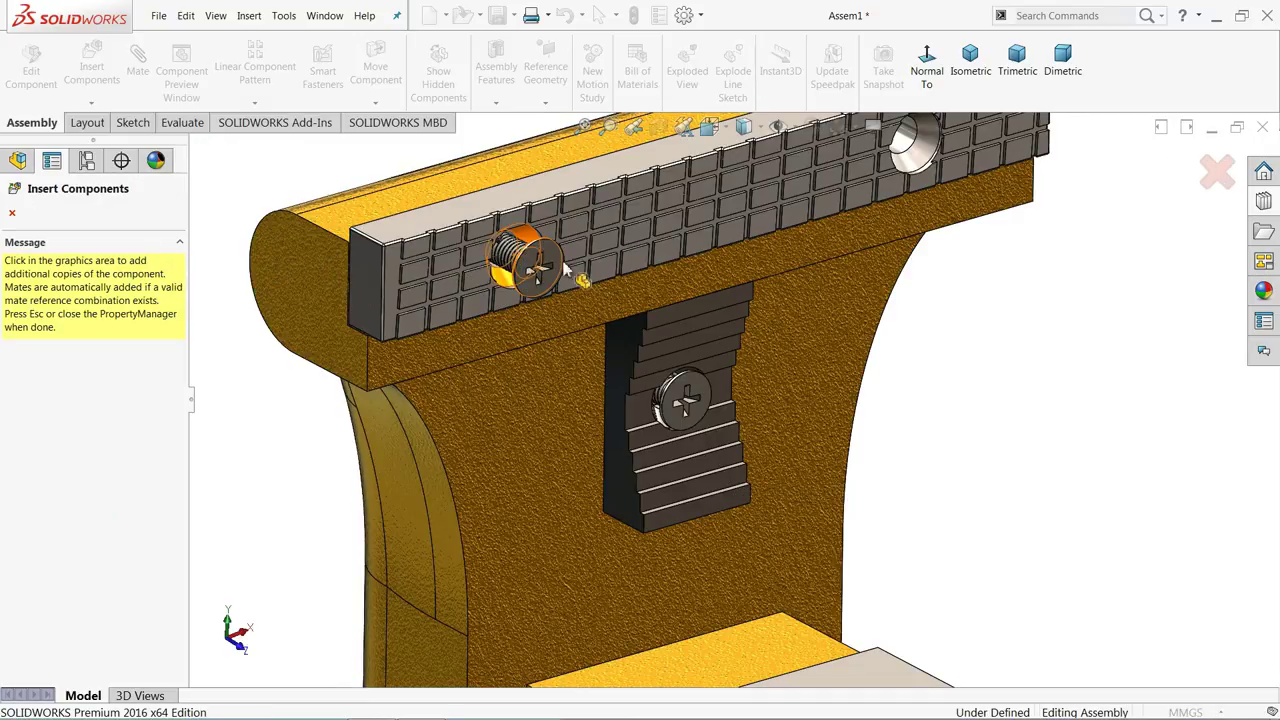
click(897, 160)
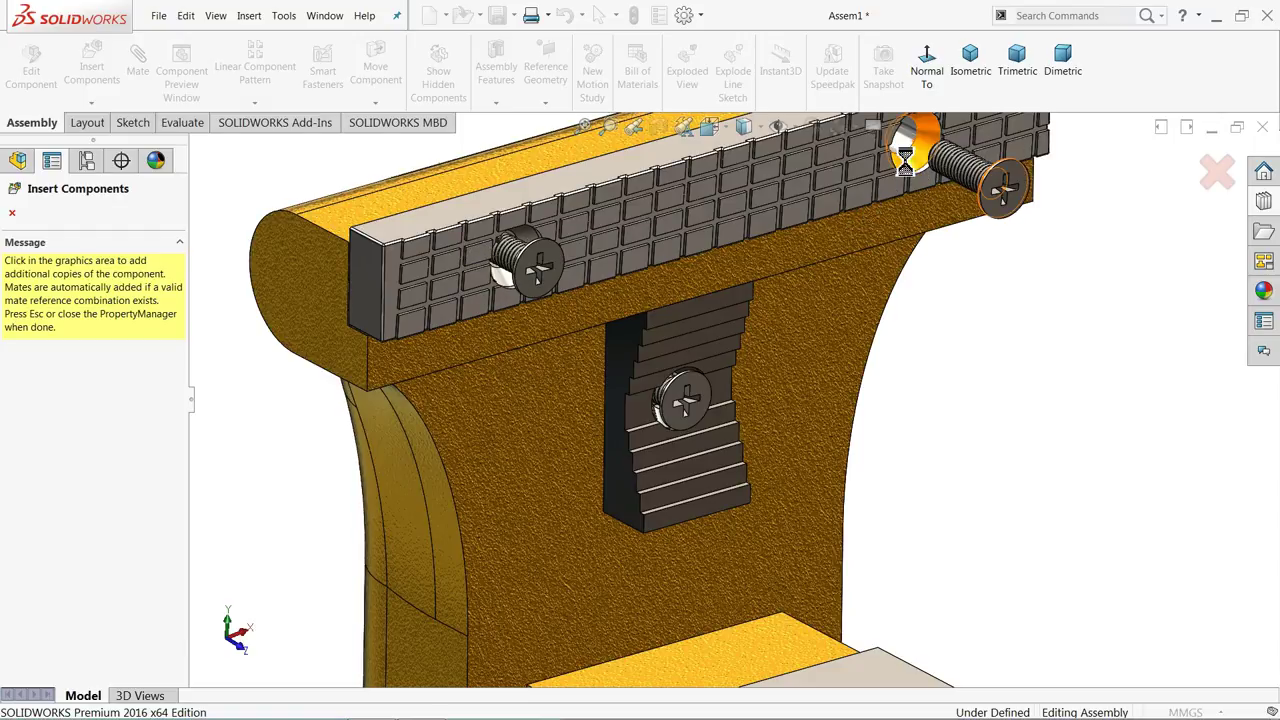
click(13, 215)
scroll(420, 225, down, 3)
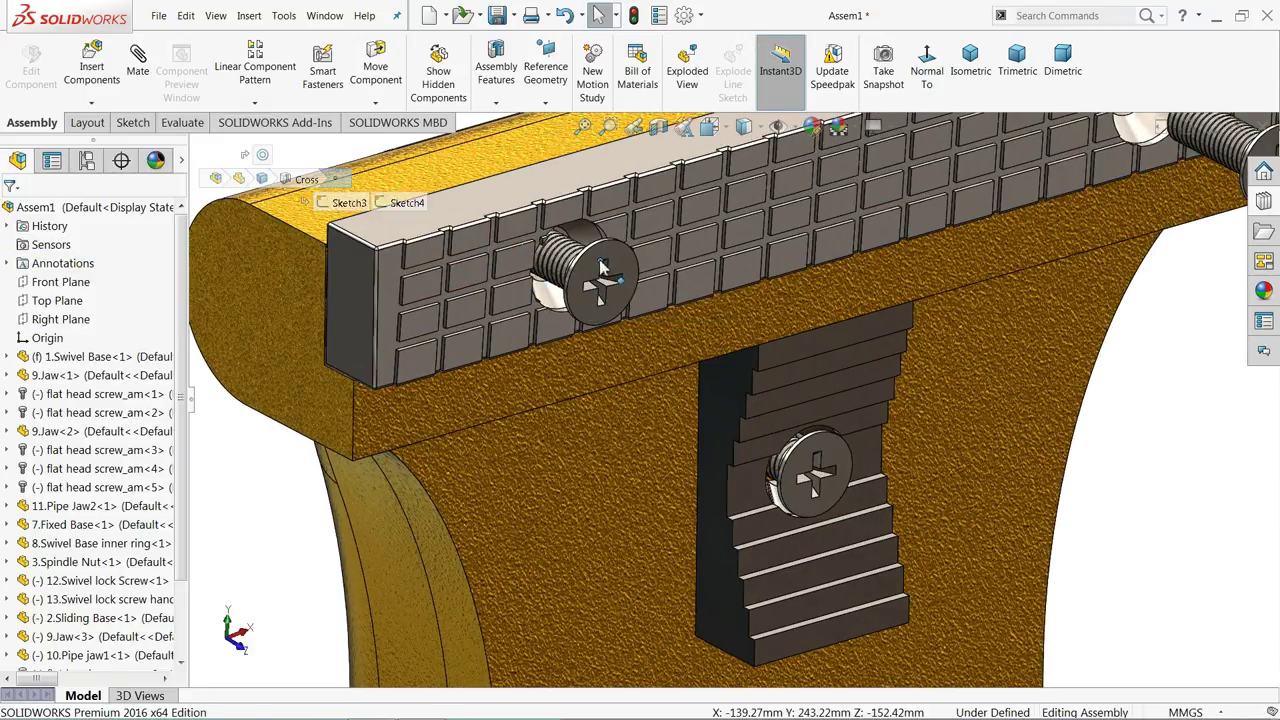
Mate the left jaw-plate screw coincident with the jaw face
click(601, 267)
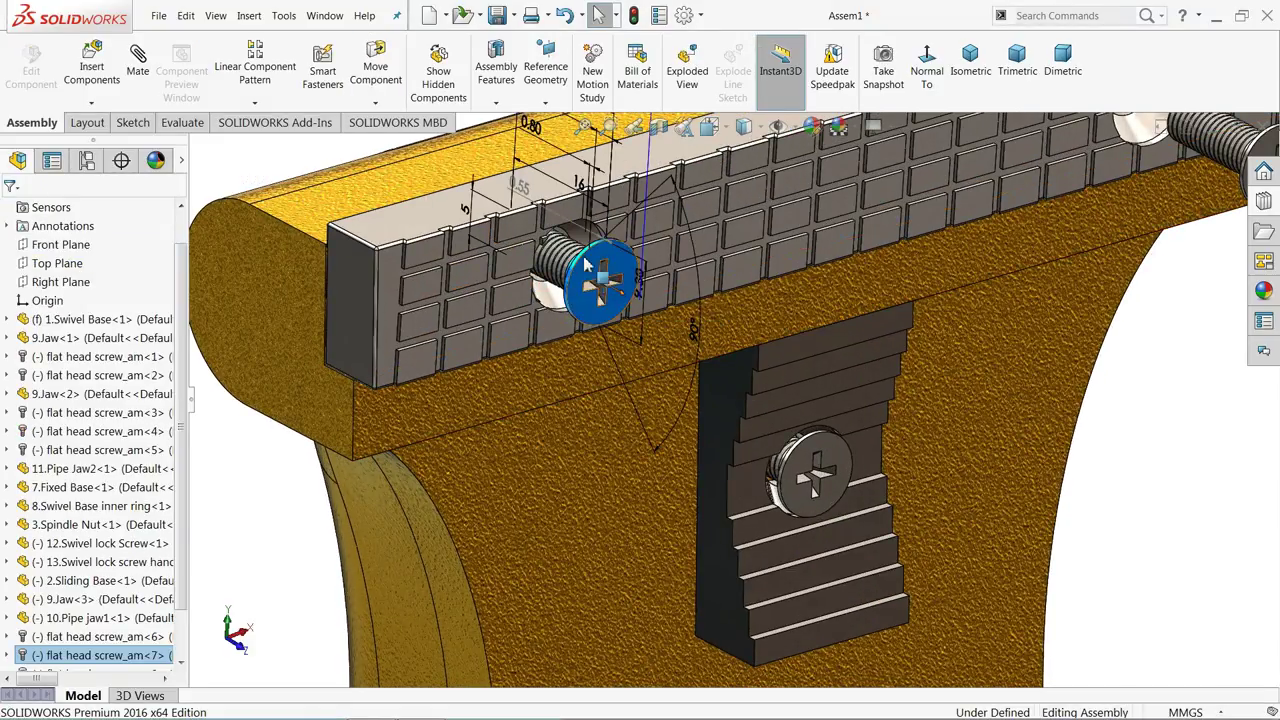
key(Escape)
click(601, 283)
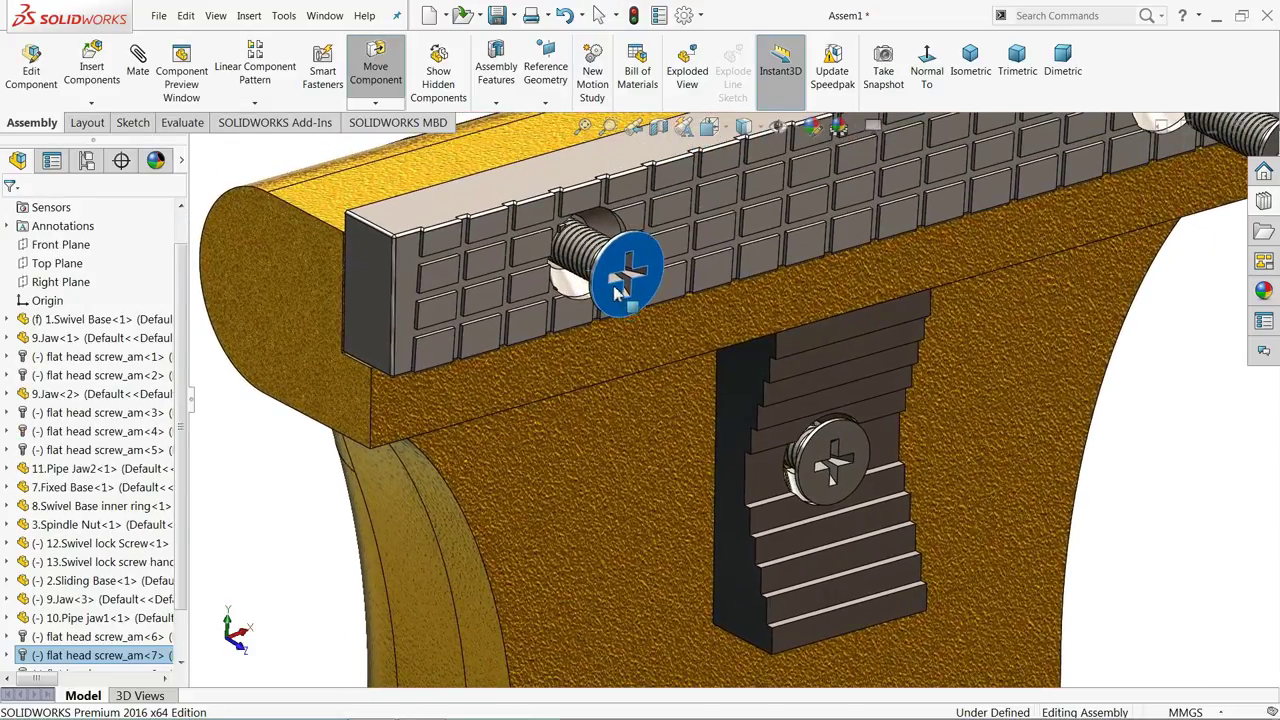
scroll(600, 275, down, 2)
scroll(275, 295, up, 3)
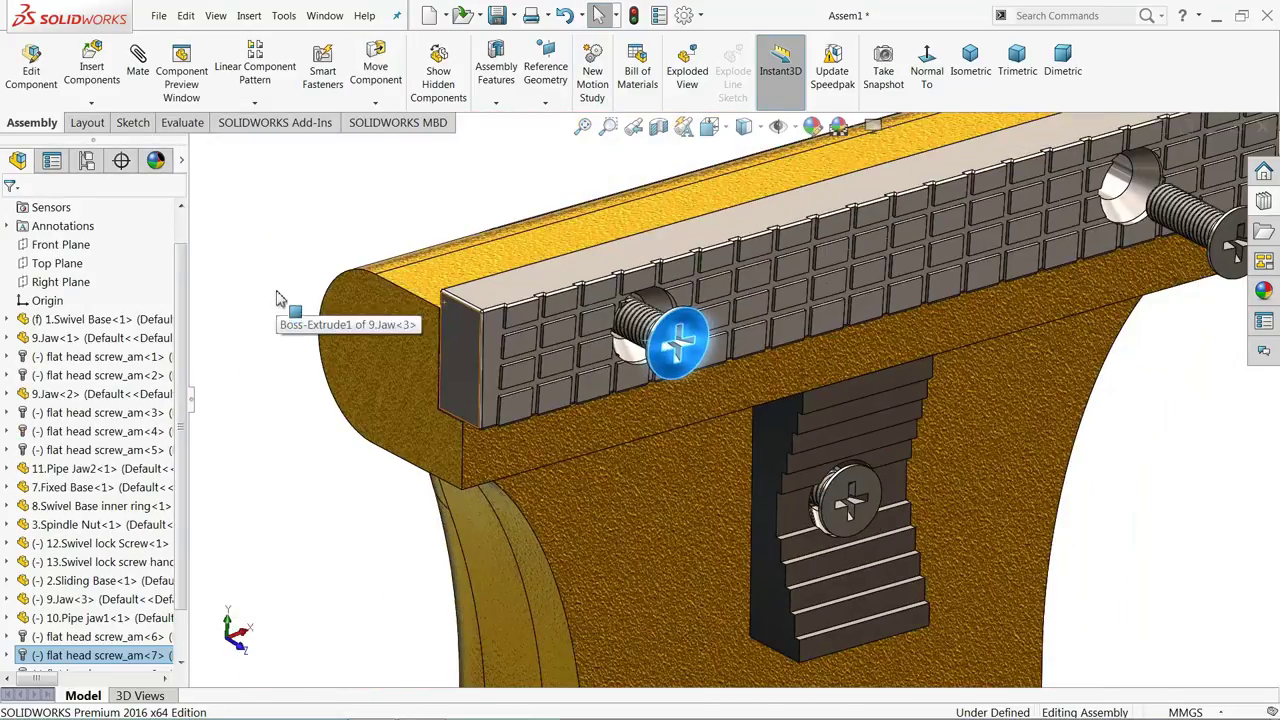
click(138, 60)
scroll(676, 340, down, 5)
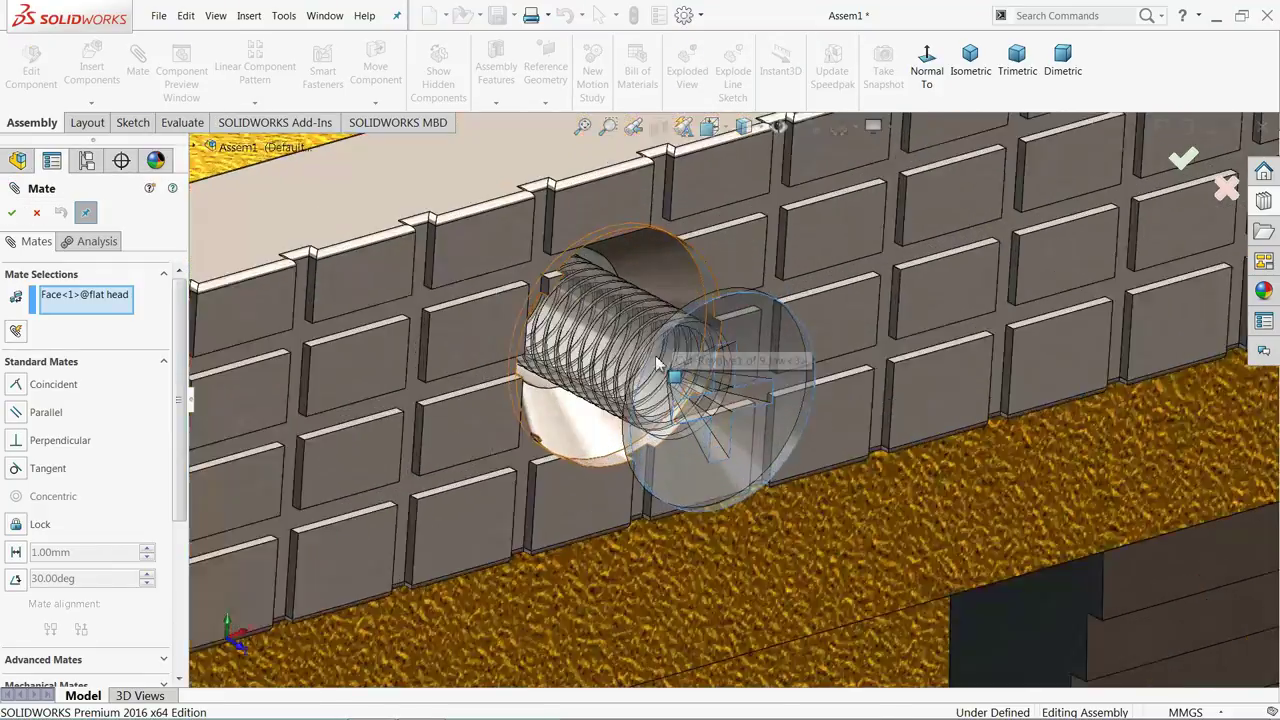
click(478, 386)
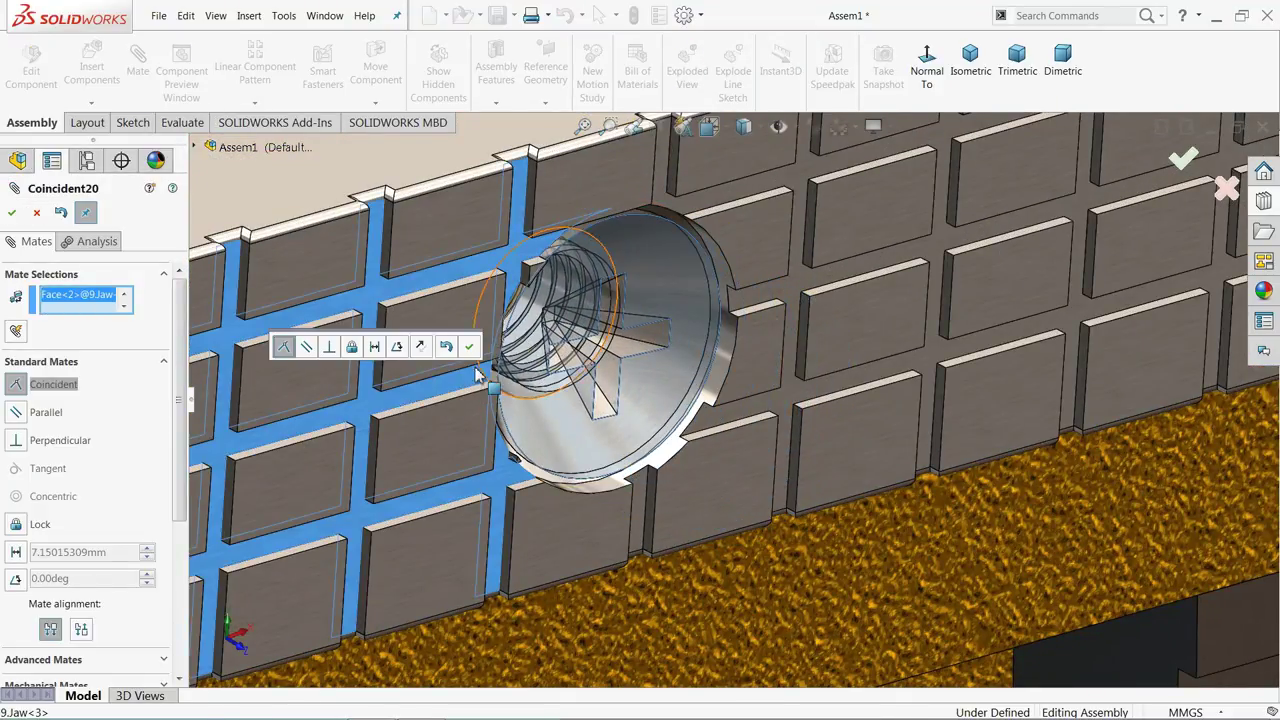
click(469, 347)
Seat the next screw head flush on the jaw plate face with a coincident mate
scroll(1129, 335, up, 6)
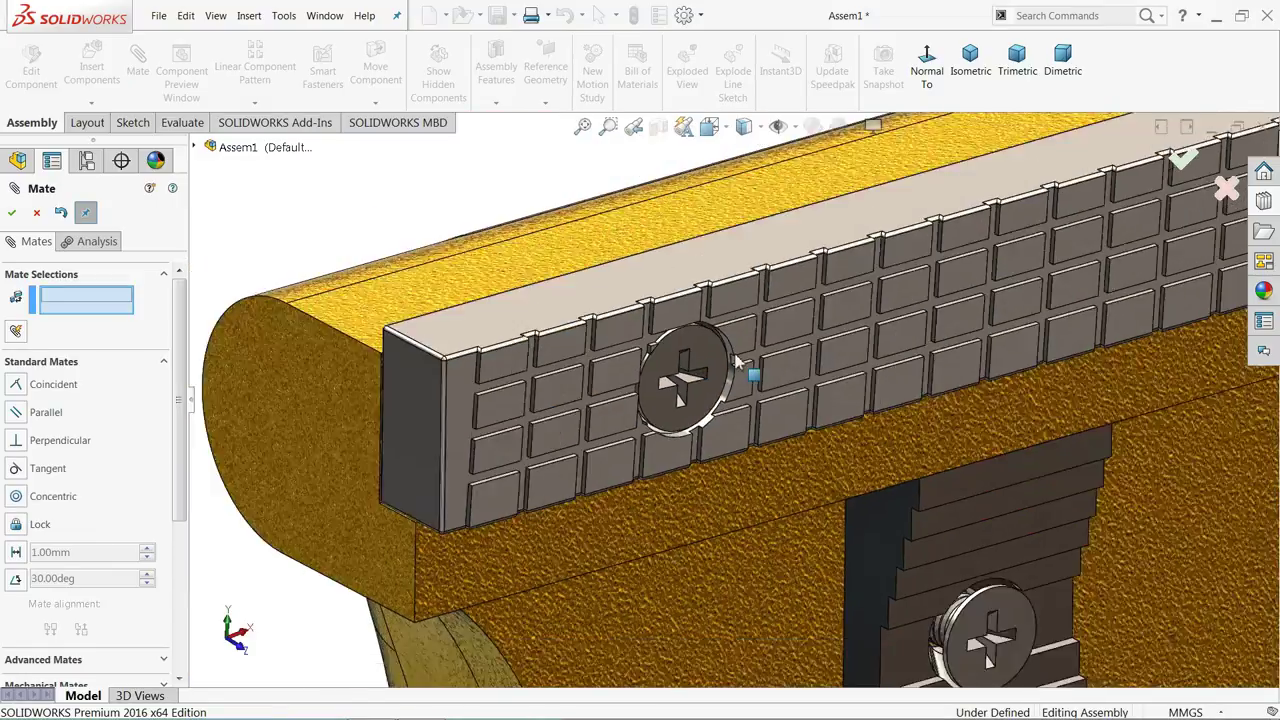
scroll(1129, 330, down, 6)
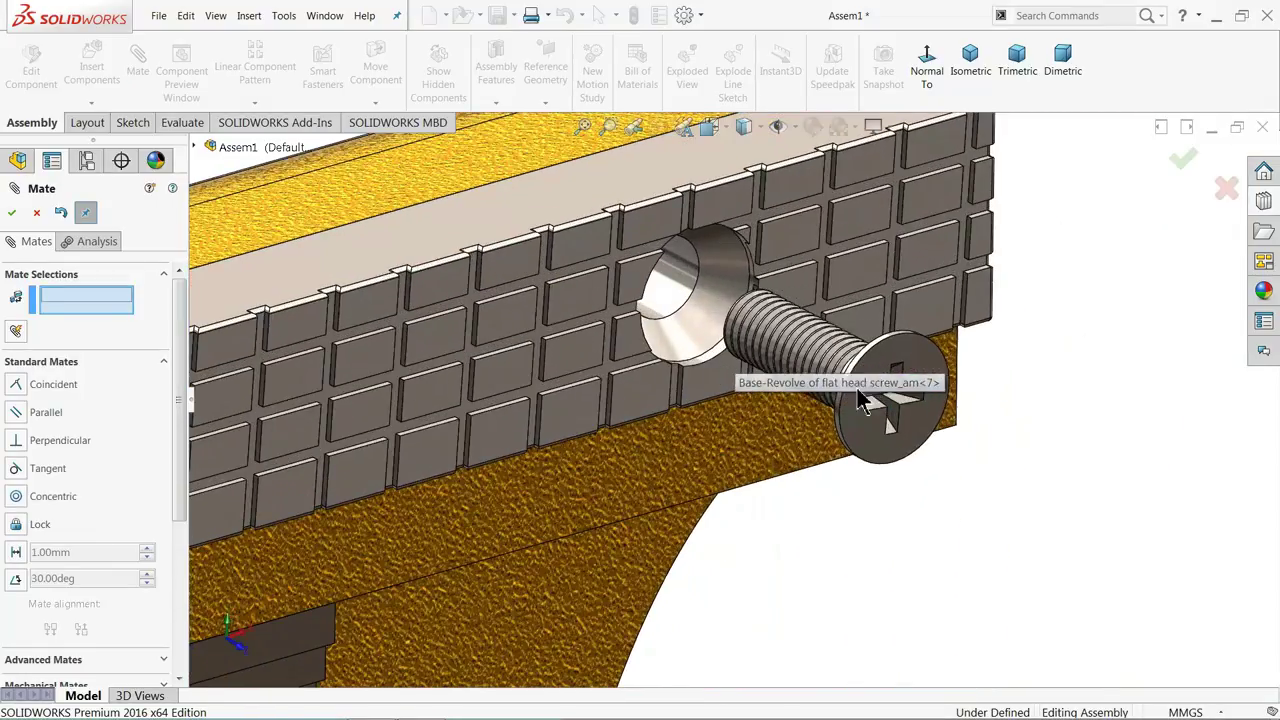
click(608, 376)
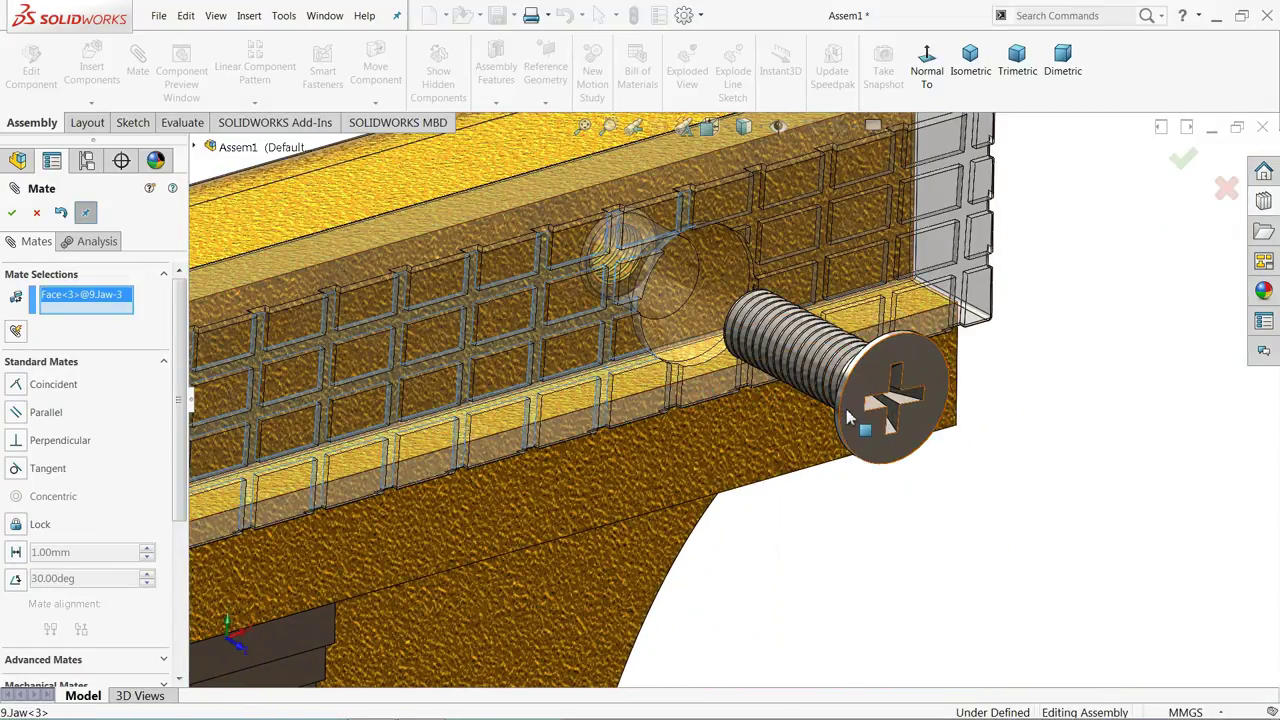
click(850, 420)
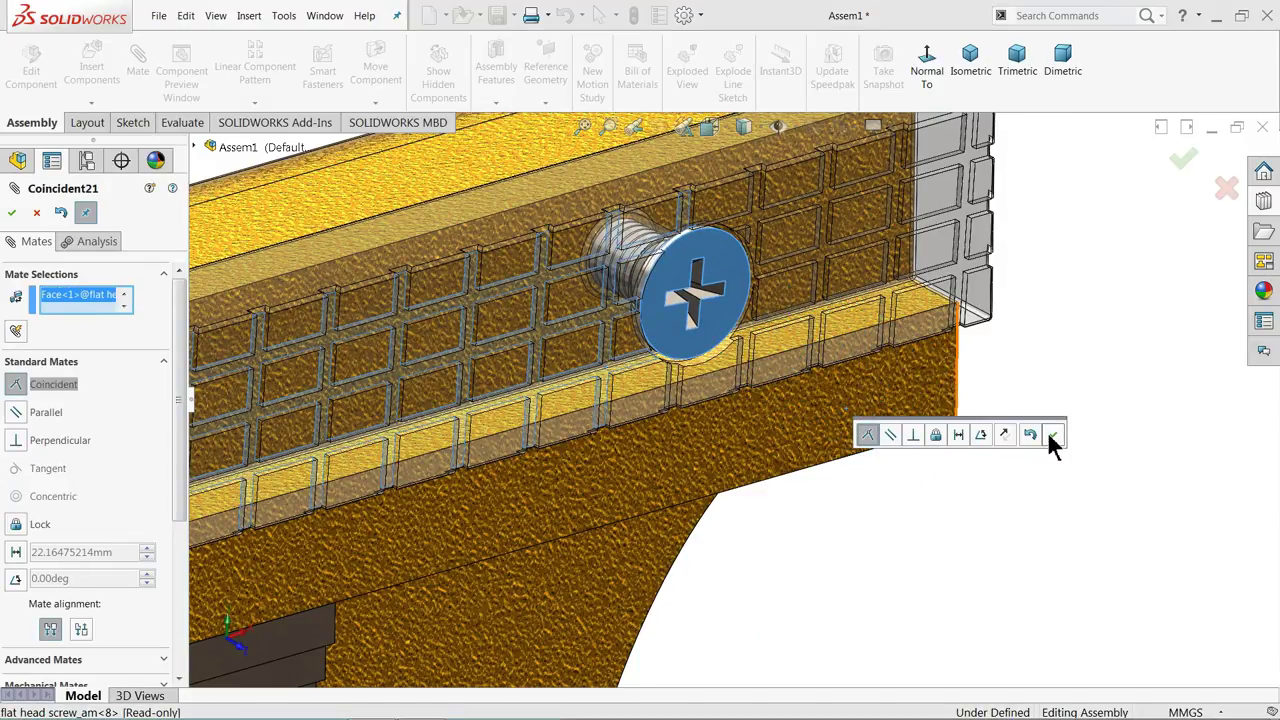
click(1052, 437)
Seat the lower screw flush in the jaw-block hole with a coincident mate
scroll(691, 451, up, 3)
middle_drag(940, 443, 657, 566)
scroll(627, 487, down, 4)
scroll(525, 430, down, 5)
click(537, 400)
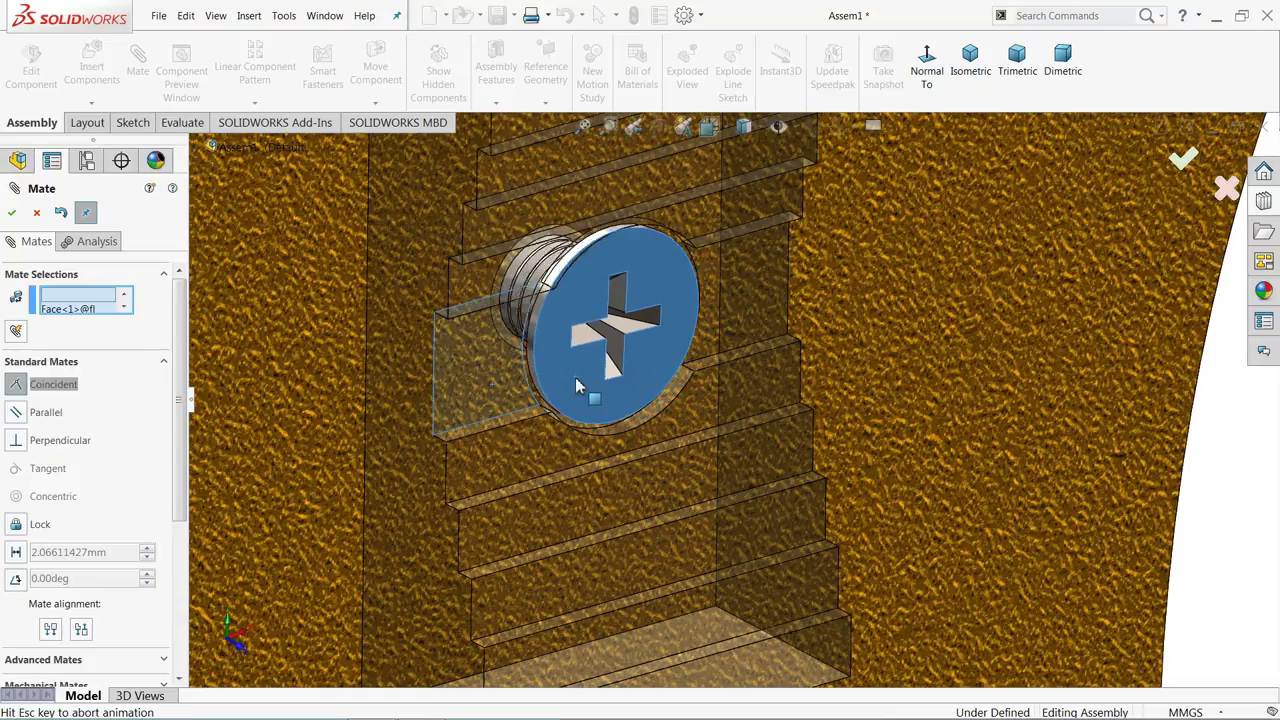
click(556, 358)
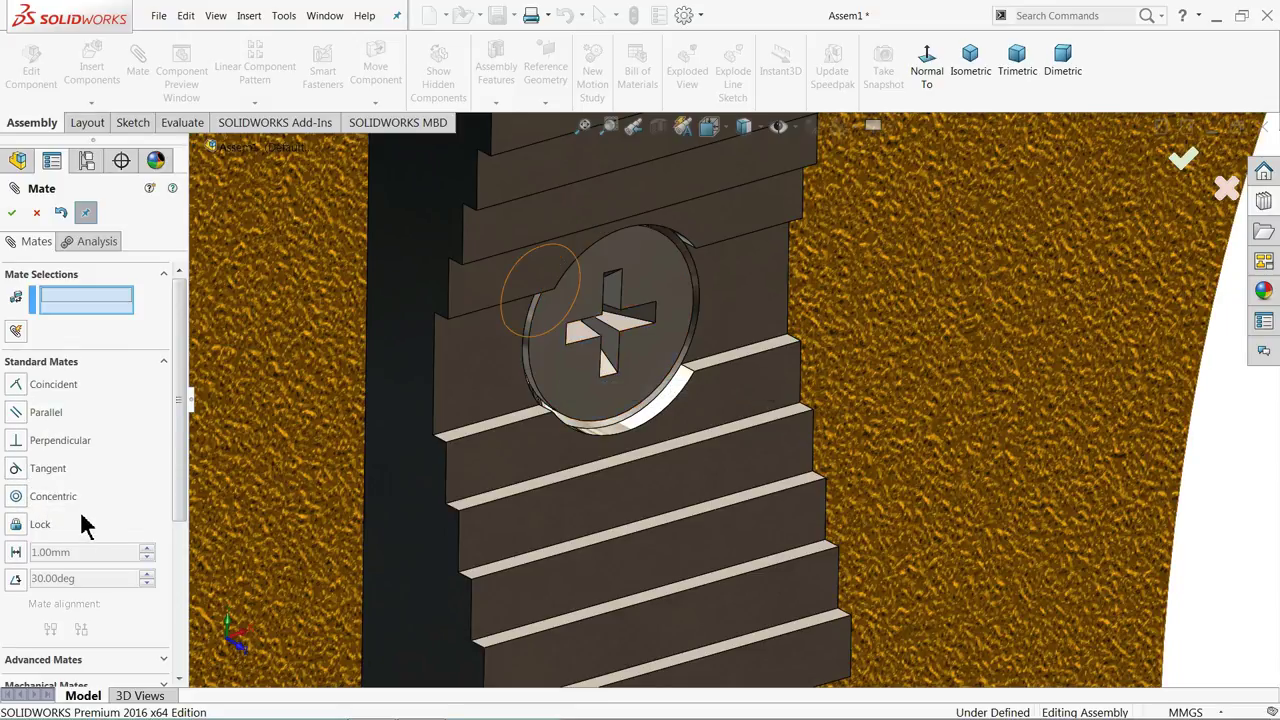
click(12, 213)
scroll(677, 366, up, 8)
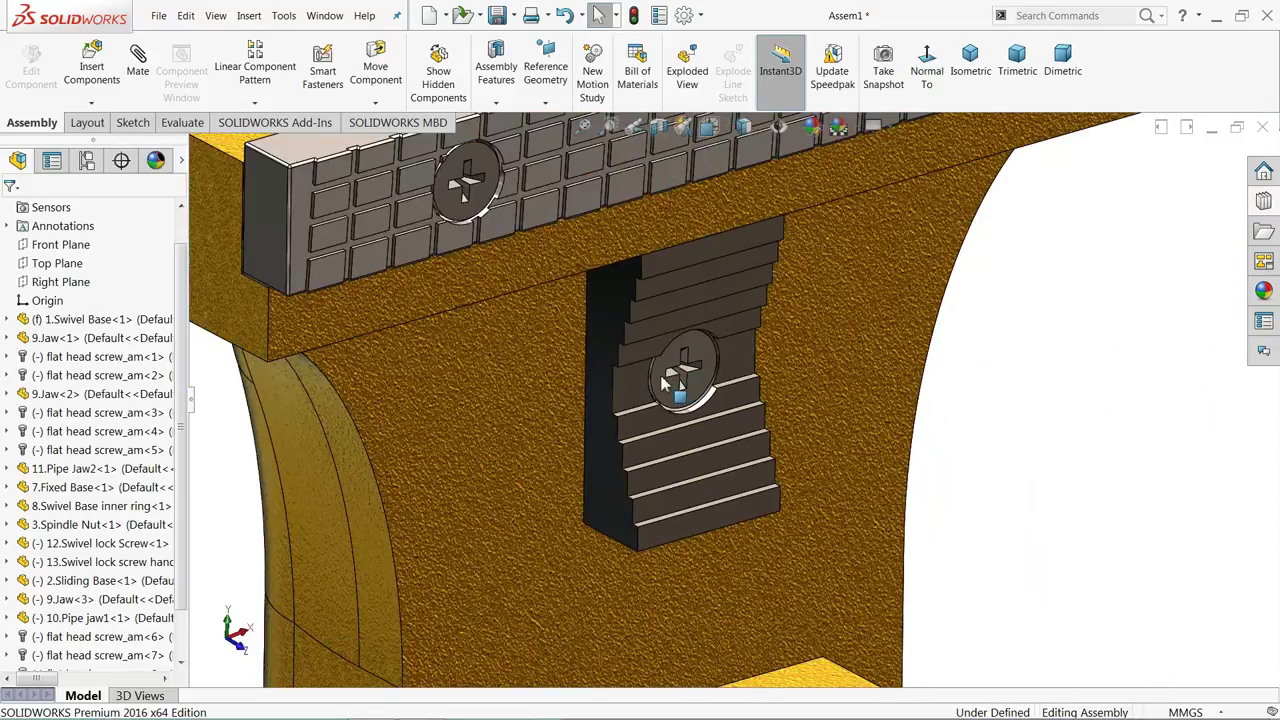
Insert 4.Spindle screw and 5.Spindle Handle from the Bench Vise files, placing both beside the jaw
scroll(720, 405, up, 6)
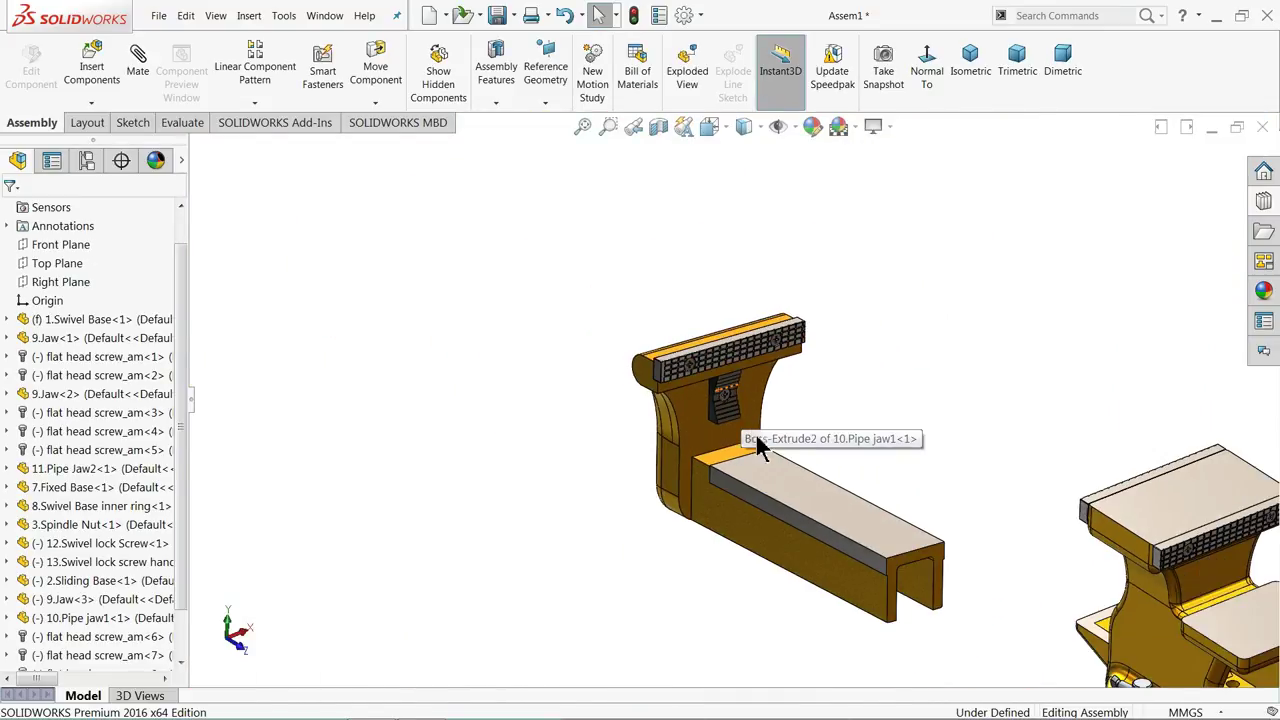
middle_drag(811, 480, 543, 500)
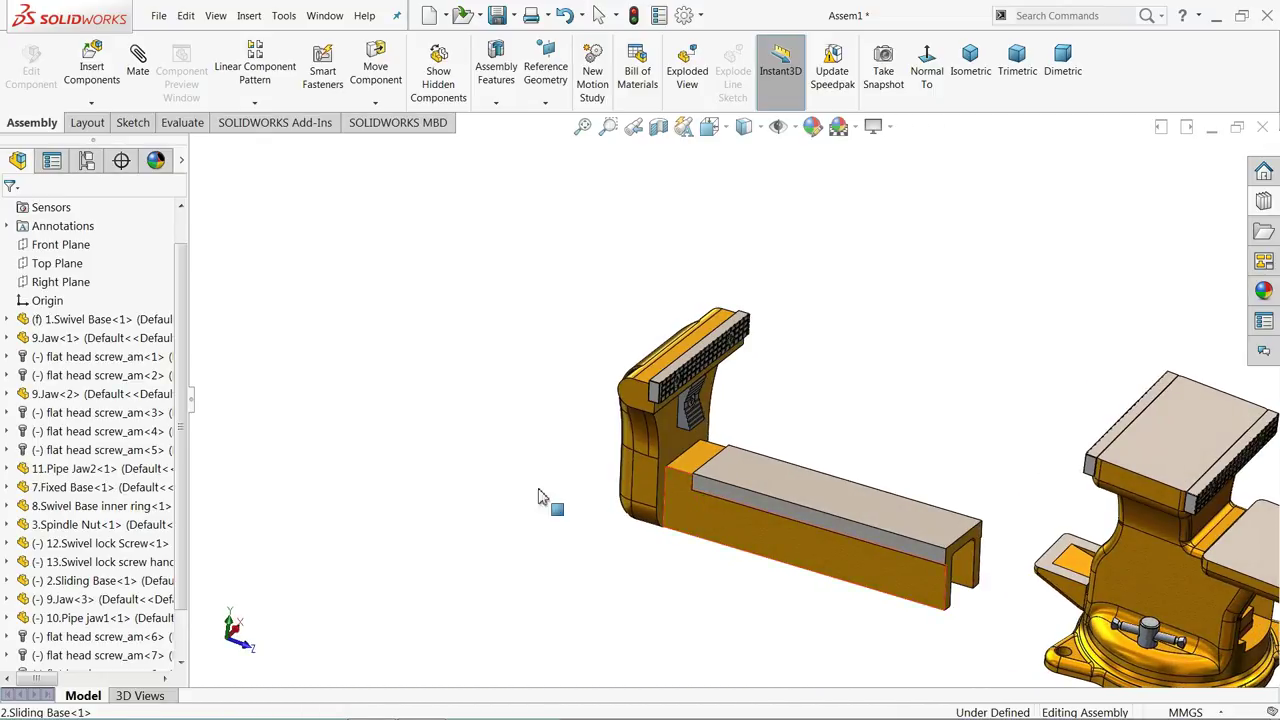
click(86, 80)
click(71, 549)
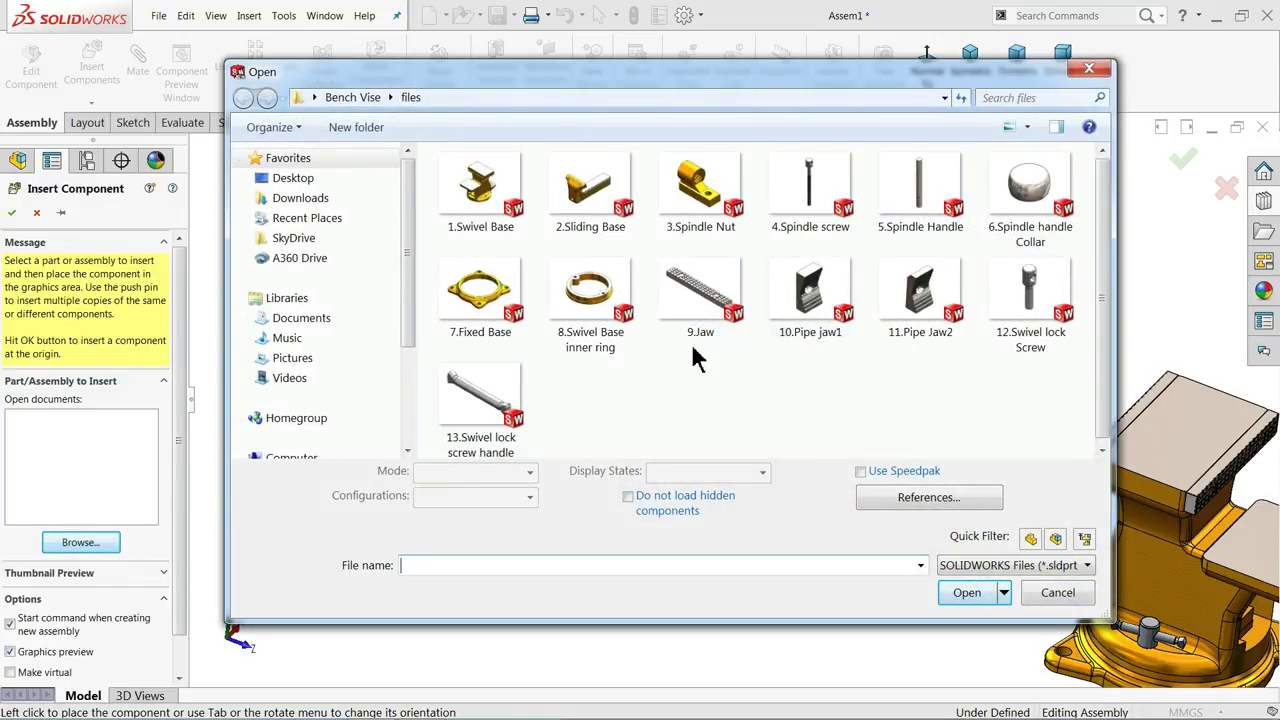
click(812, 200)
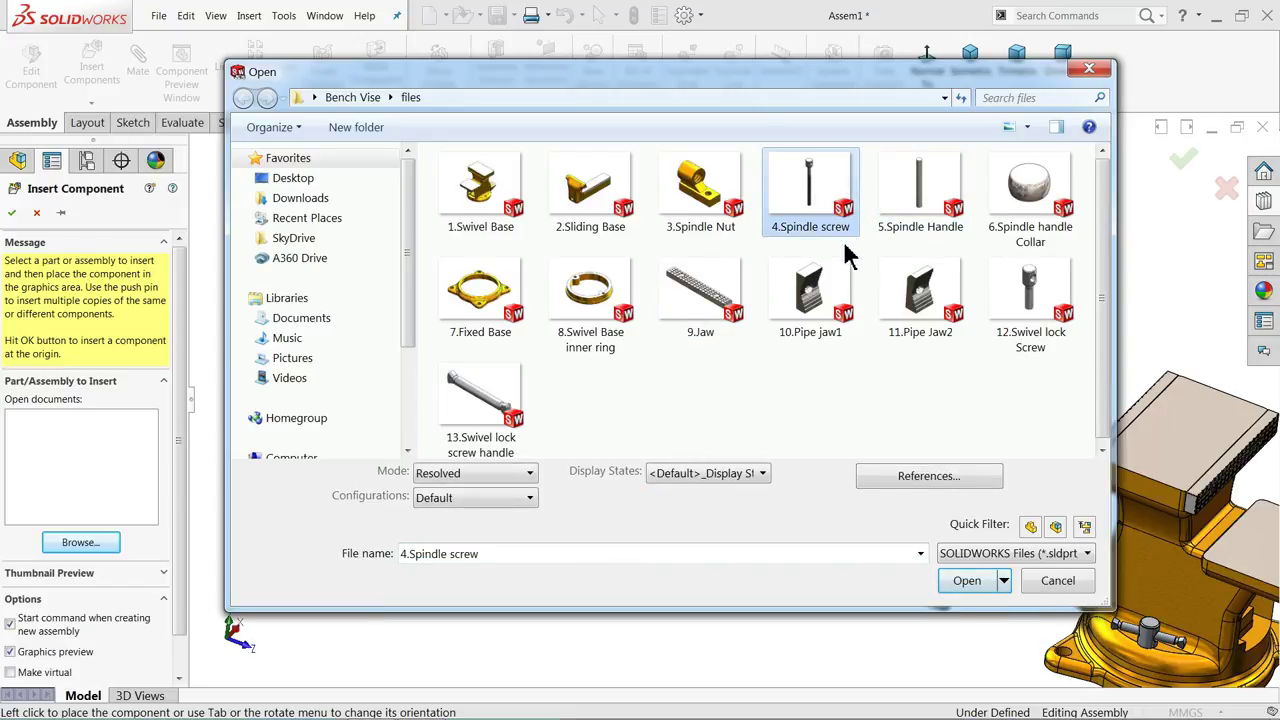
ctrl+click(903, 206)
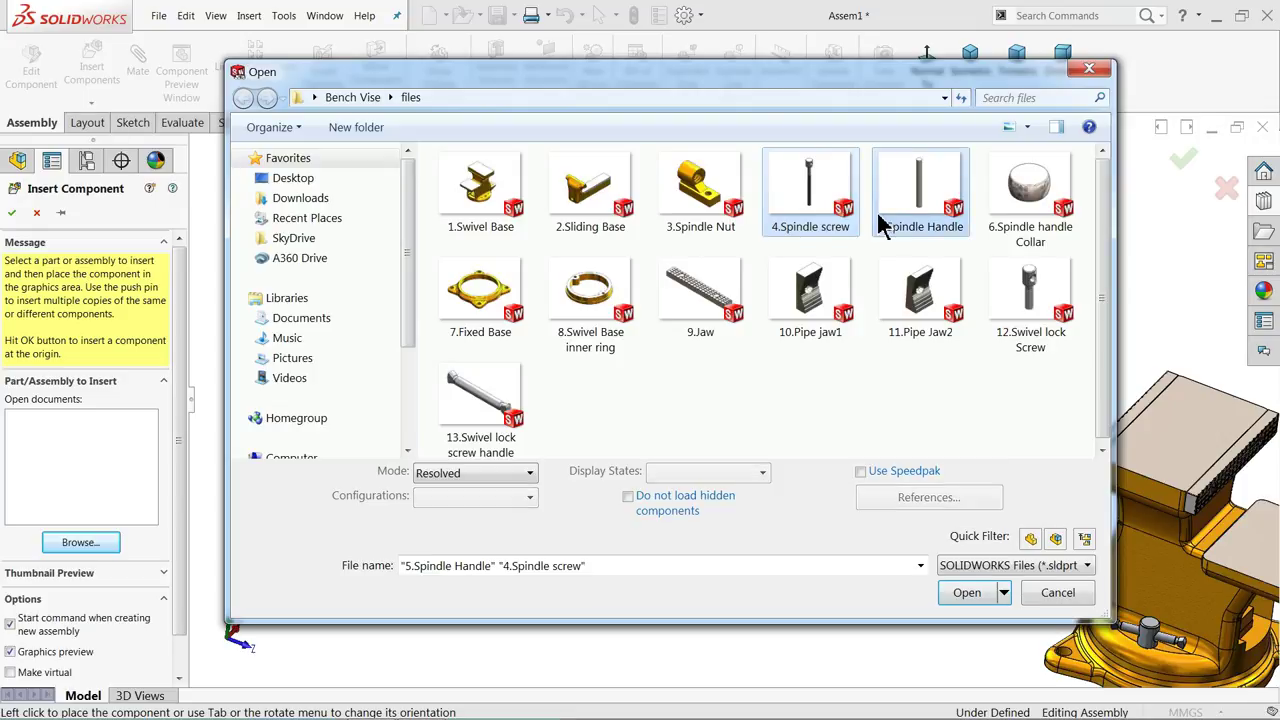
click(964, 594)
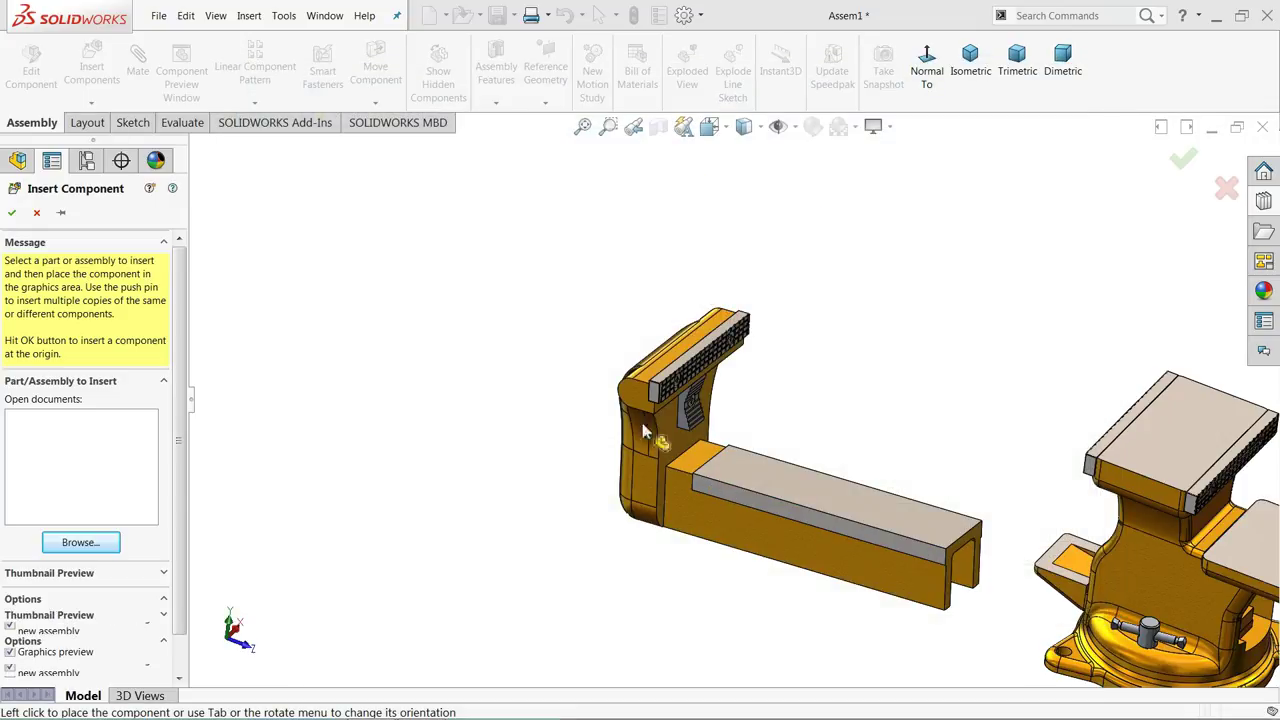
click(541, 322)
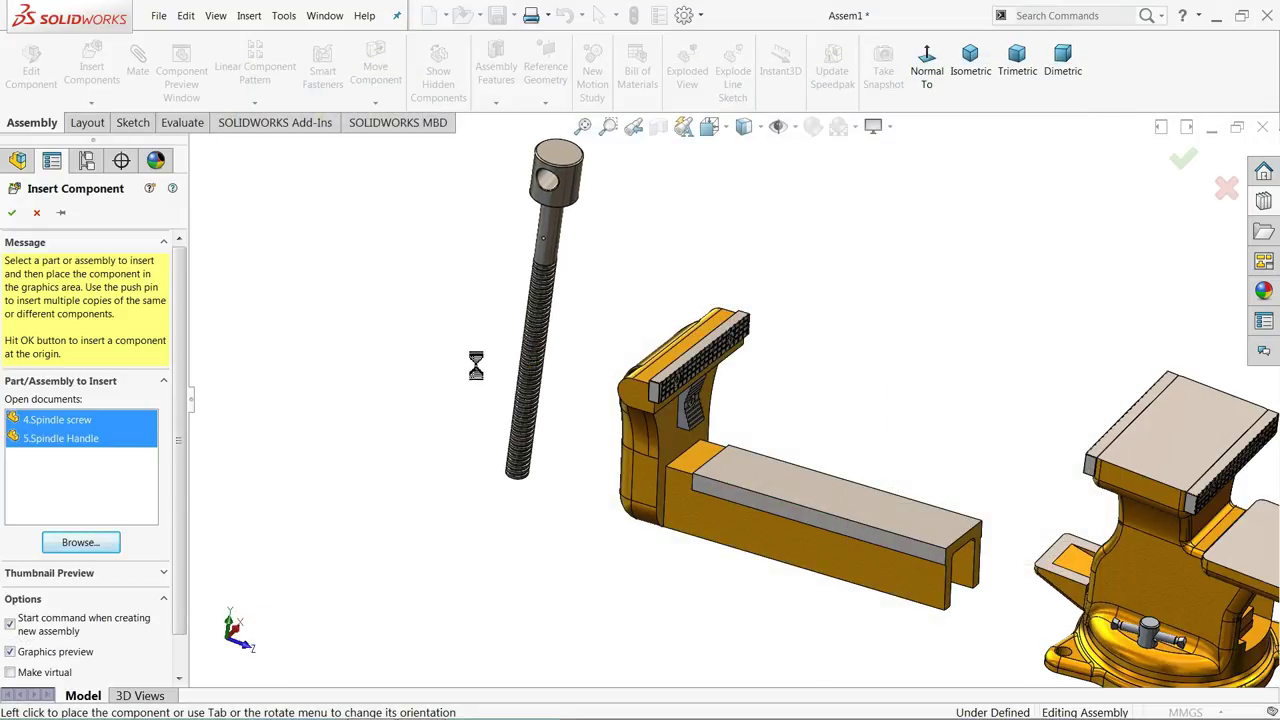
click(426, 392)
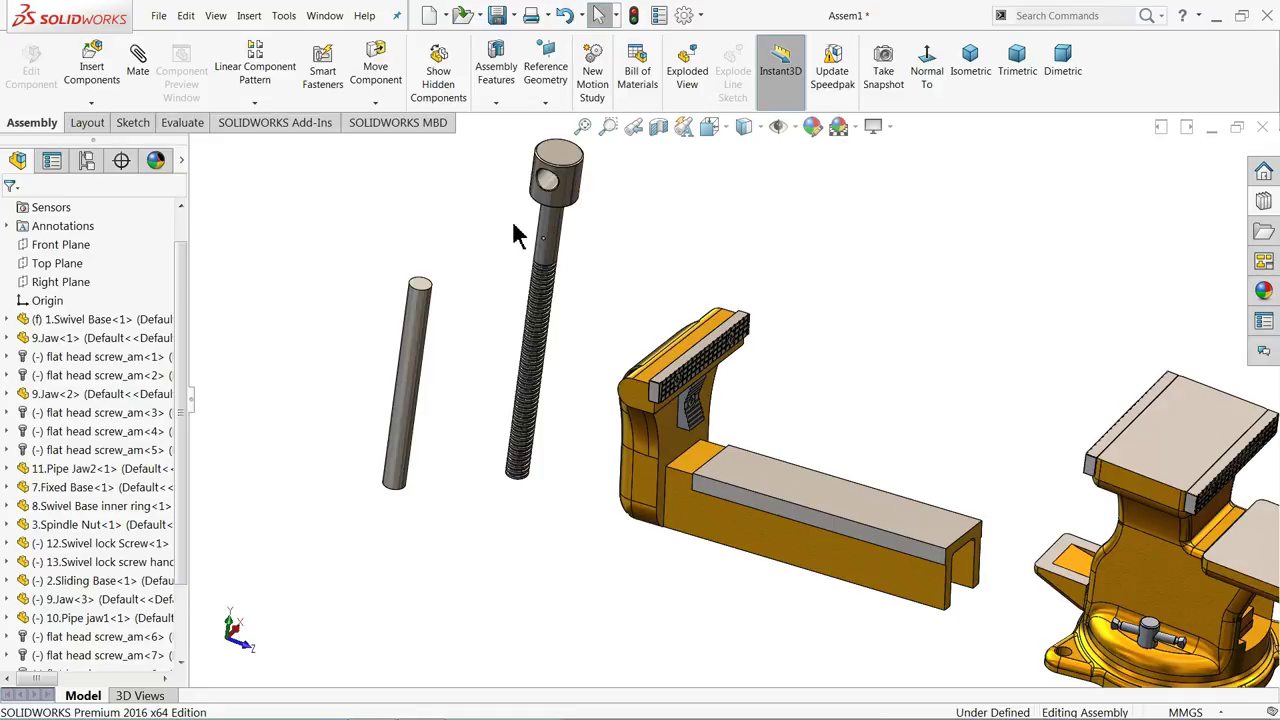
scroll(513, 235, down, 3)
Add a concentric mate between the spindle screw head's cross hole and the handle rod
click(134, 55)
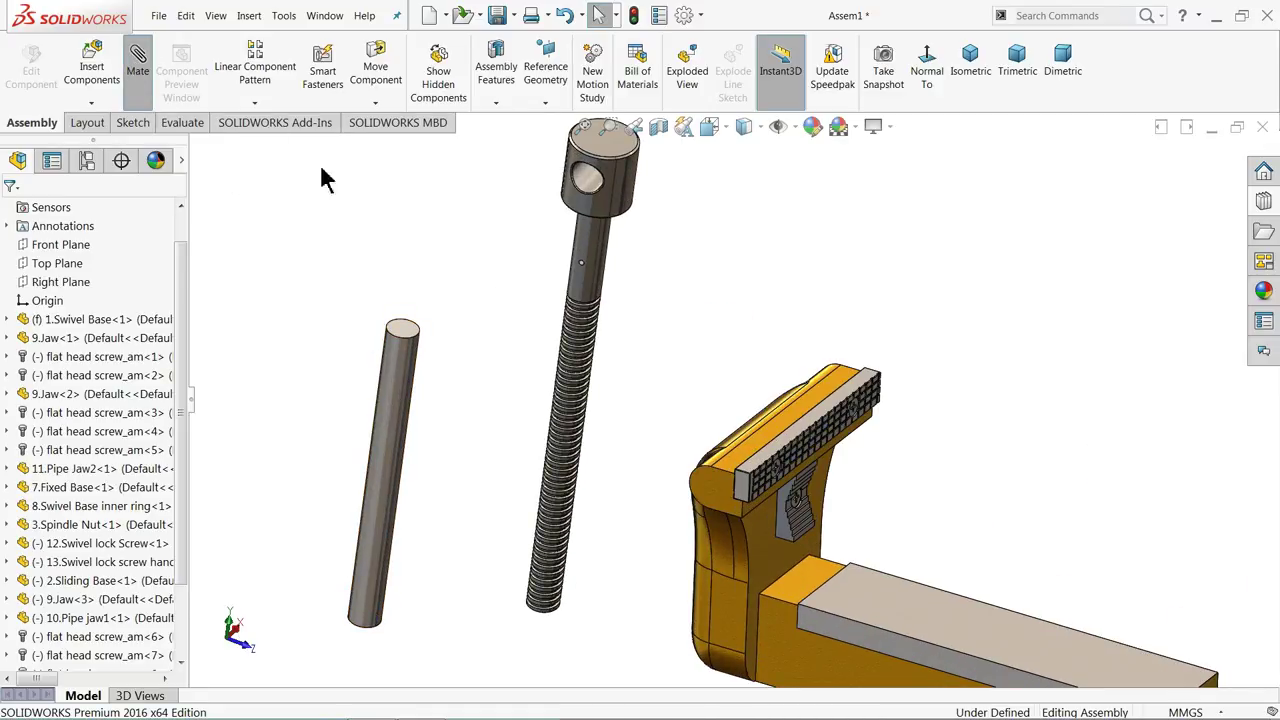
click(585, 190)
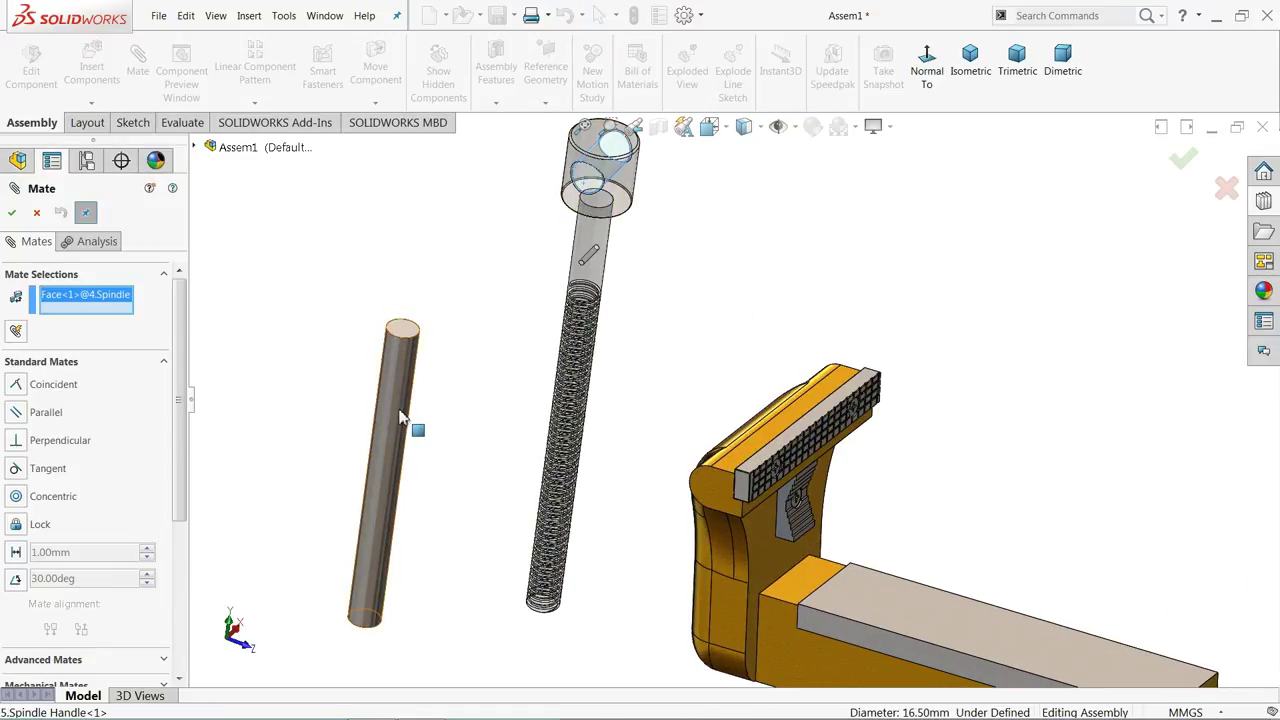
click(402, 425)
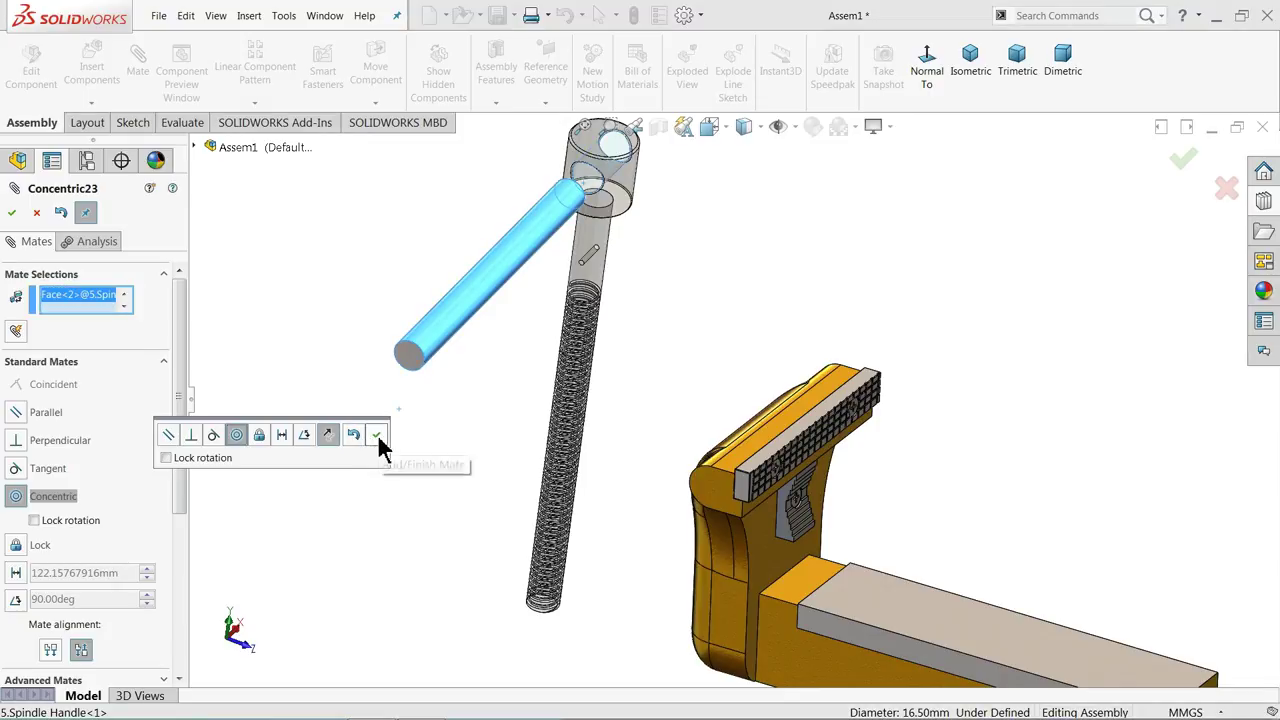
click(377, 434)
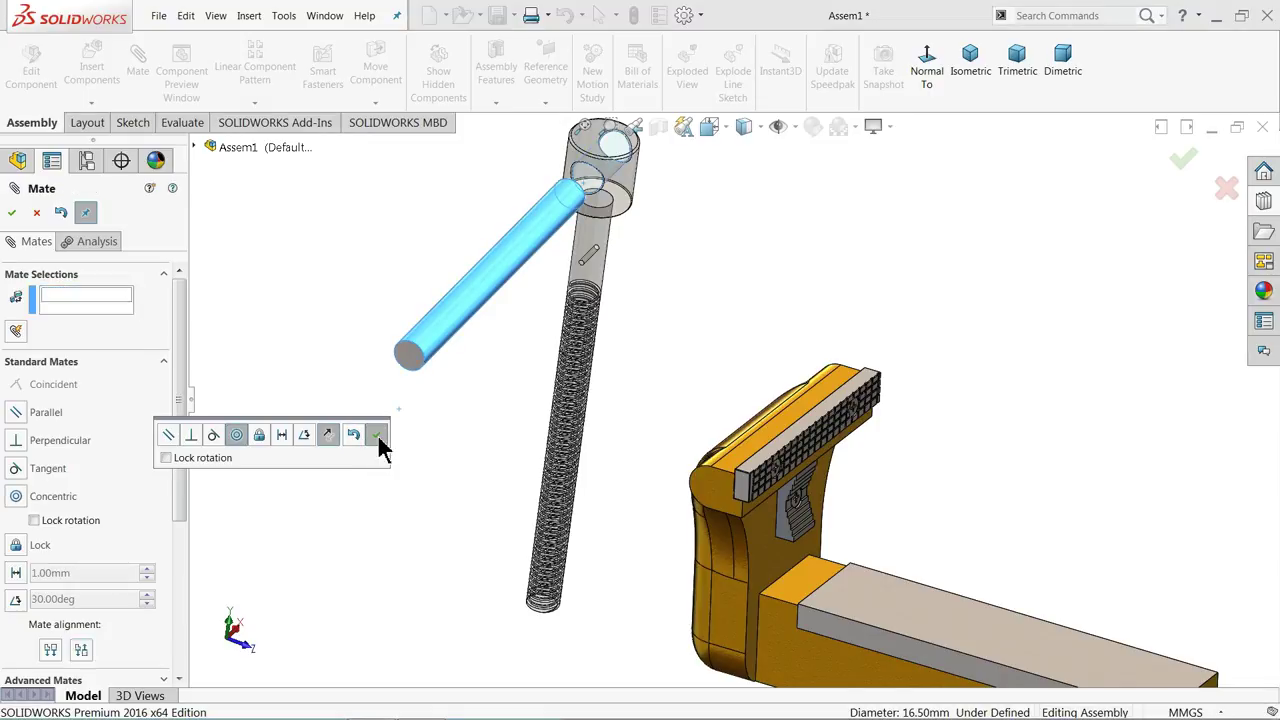
click(37, 214)
drag(513, 265, 666, 240)
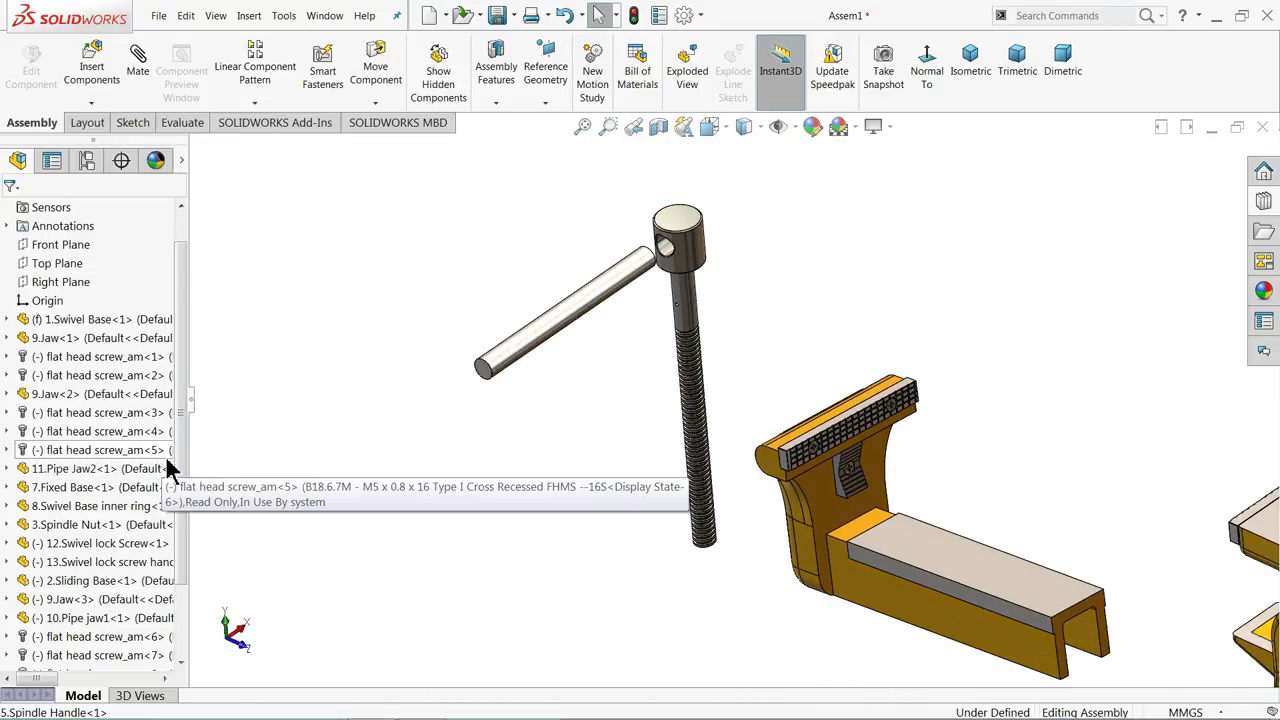
Select the spindle screw's Right Plane and the spindle handle's Top Plane
scroll(186, 480, down, 3)
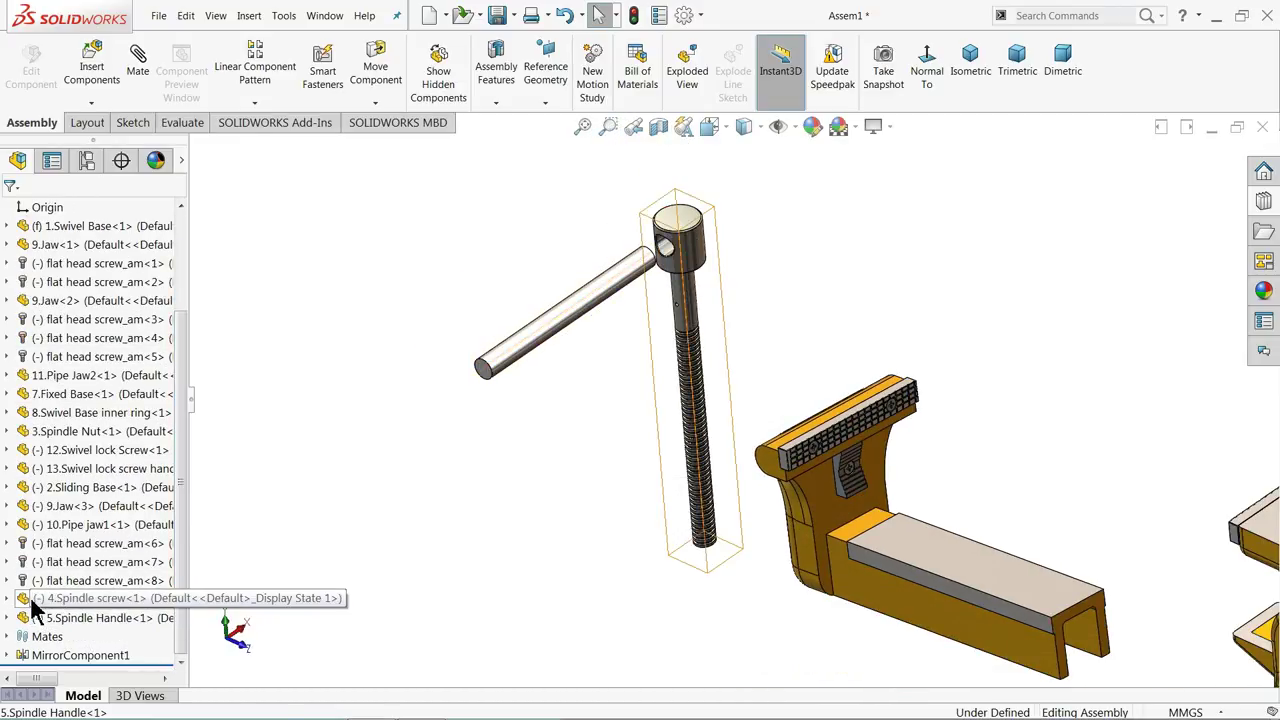
click(28, 601)
click(8, 599)
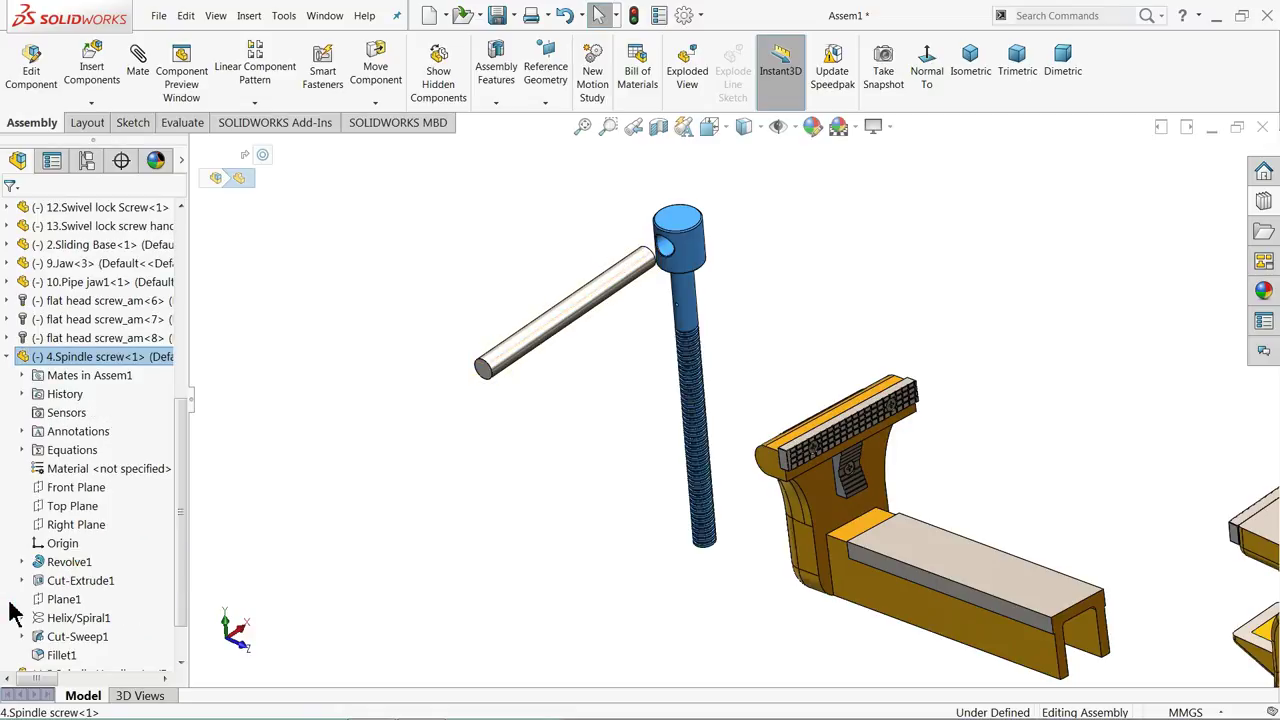
click(70, 526)
middle_drag(737, 309, 706, 300)
scroll(700, 290, up, 3)
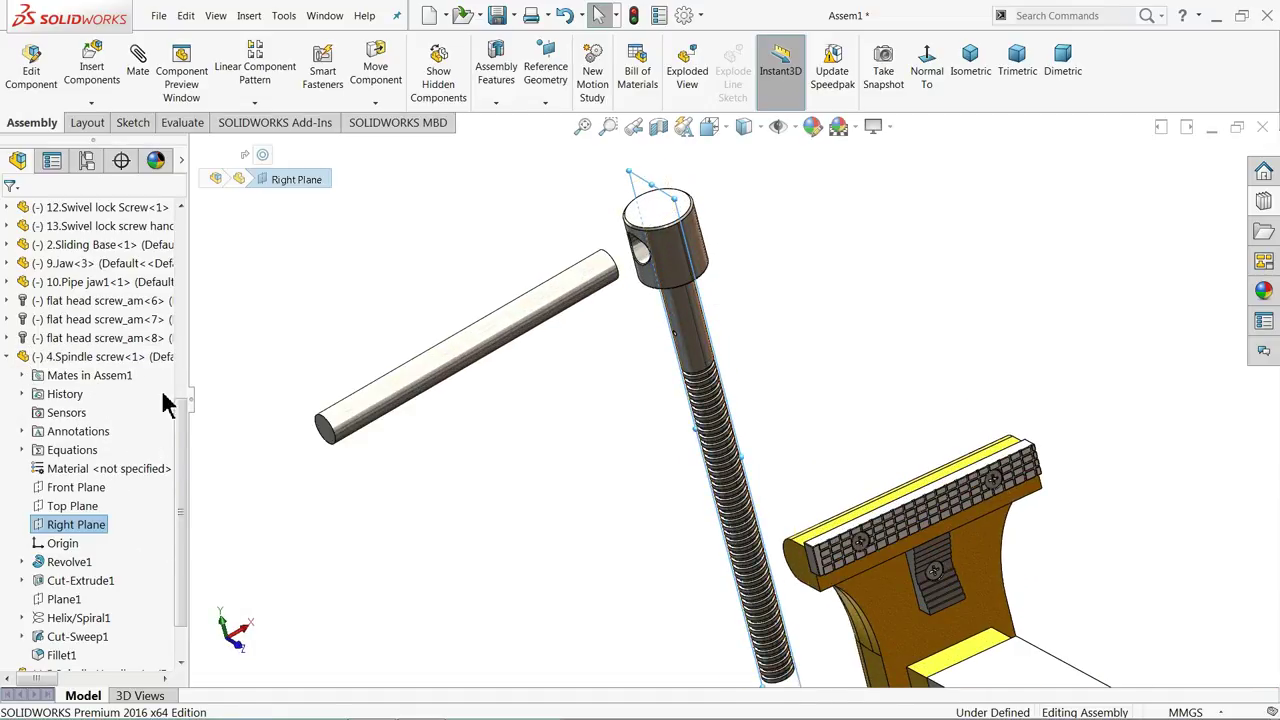
scroll(180, 520, down, 3)
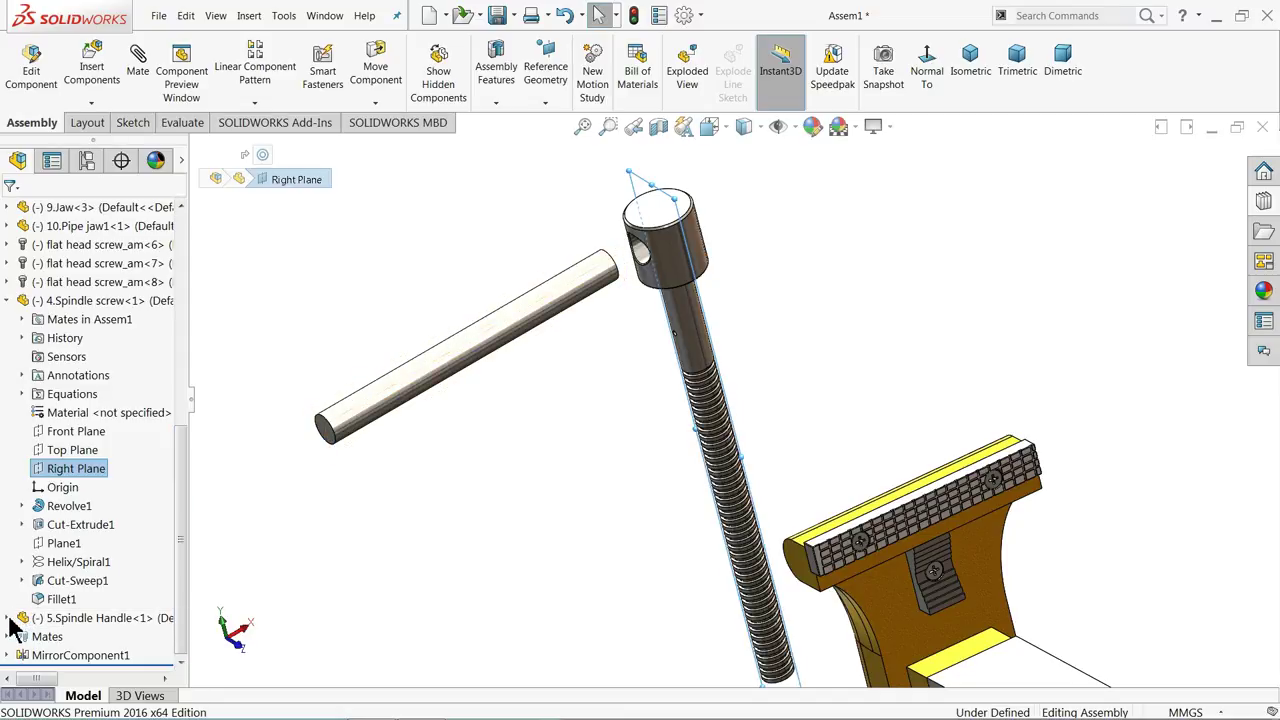
click(9, 618)
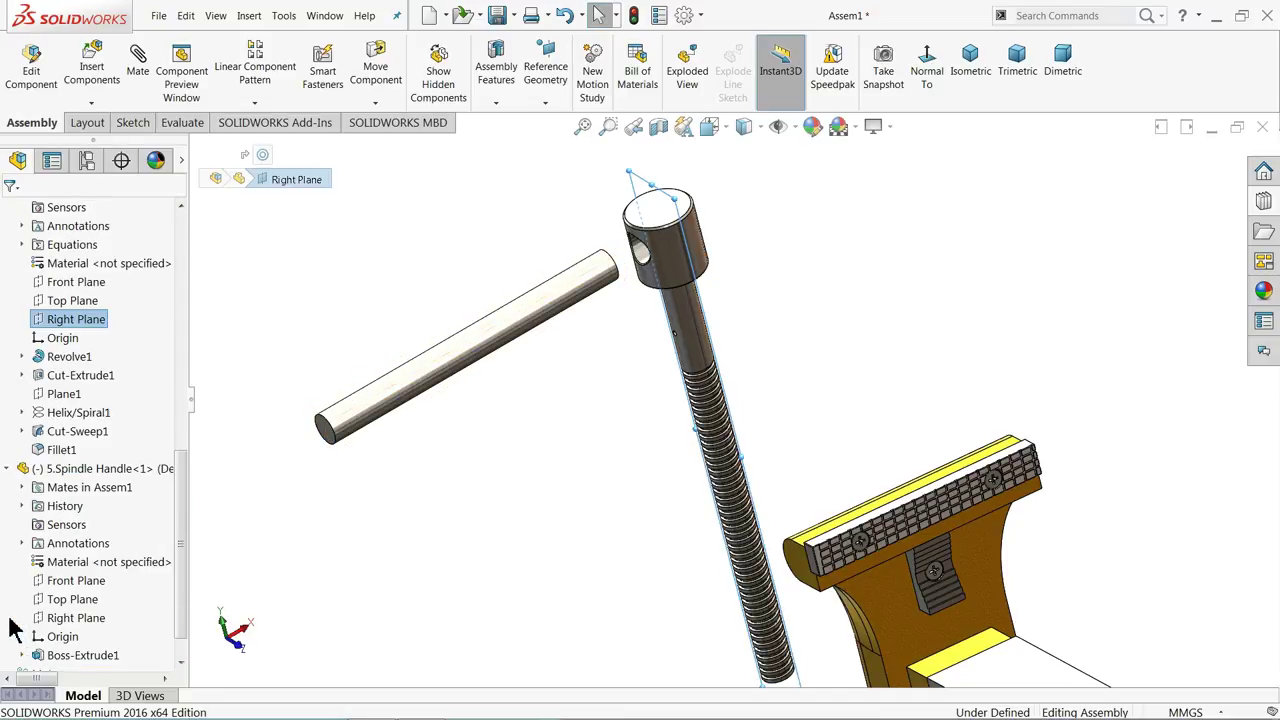
click(72, 599)
scroll(751, 180, down, 2)
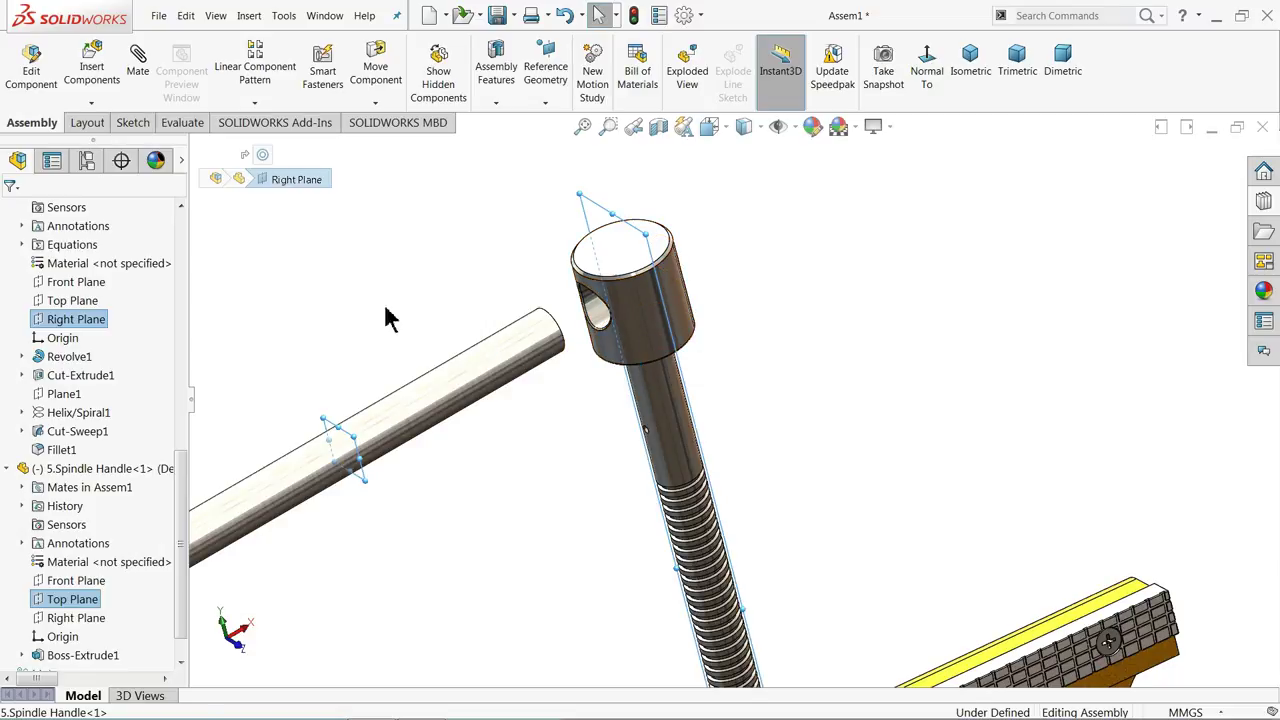
Mate the two planes coincident, then collapse both components' feature lists
click(141, 76)
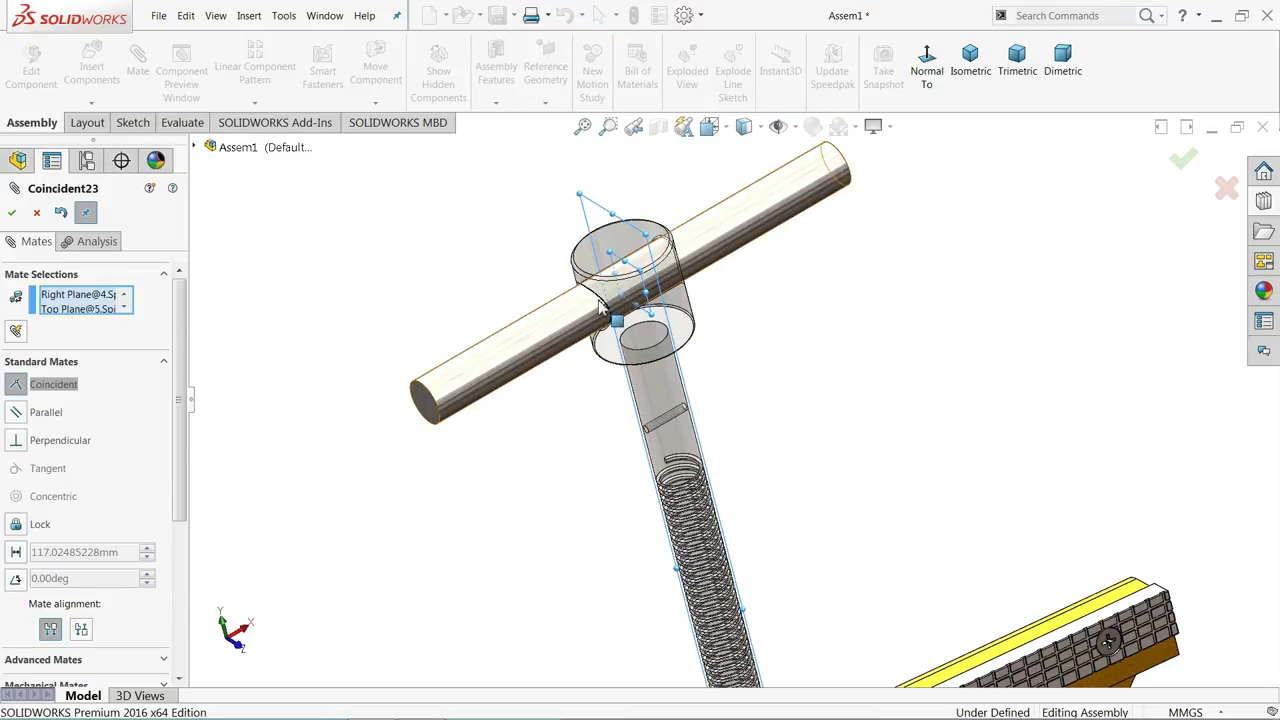
click(13, 213)
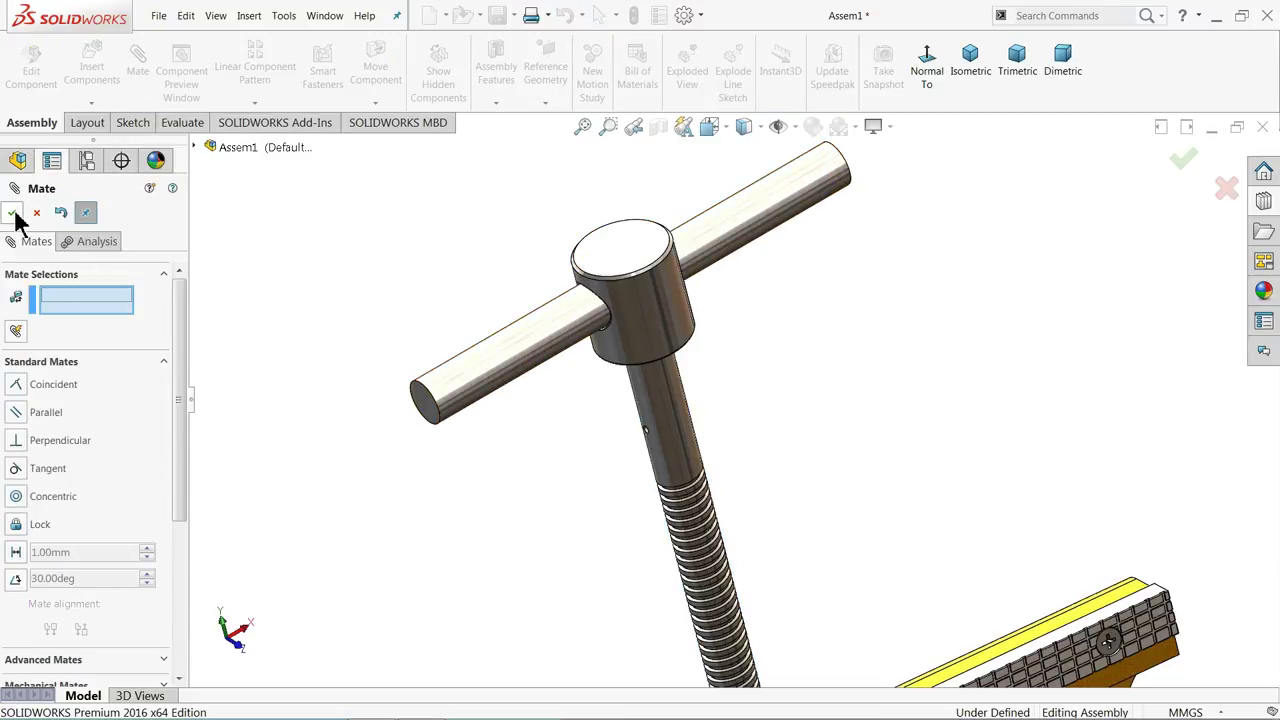
click(13, 213)
scroll(430, 290, up, 3)
mouse_move(474, 309)
middle_down()
mouse_move(506, 331)
mouse_move(480, 331)
middle_up()
scroll(9, 306, up, 5)
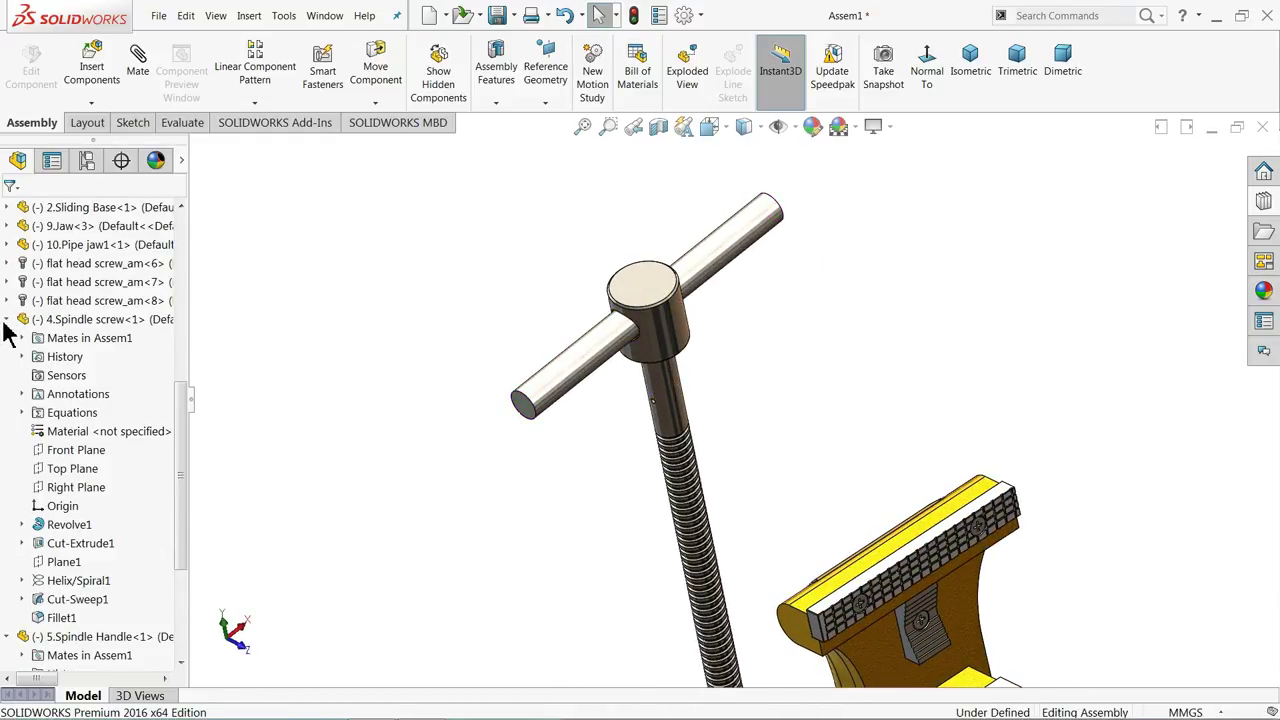
click(7, 324)
click(8, 432)
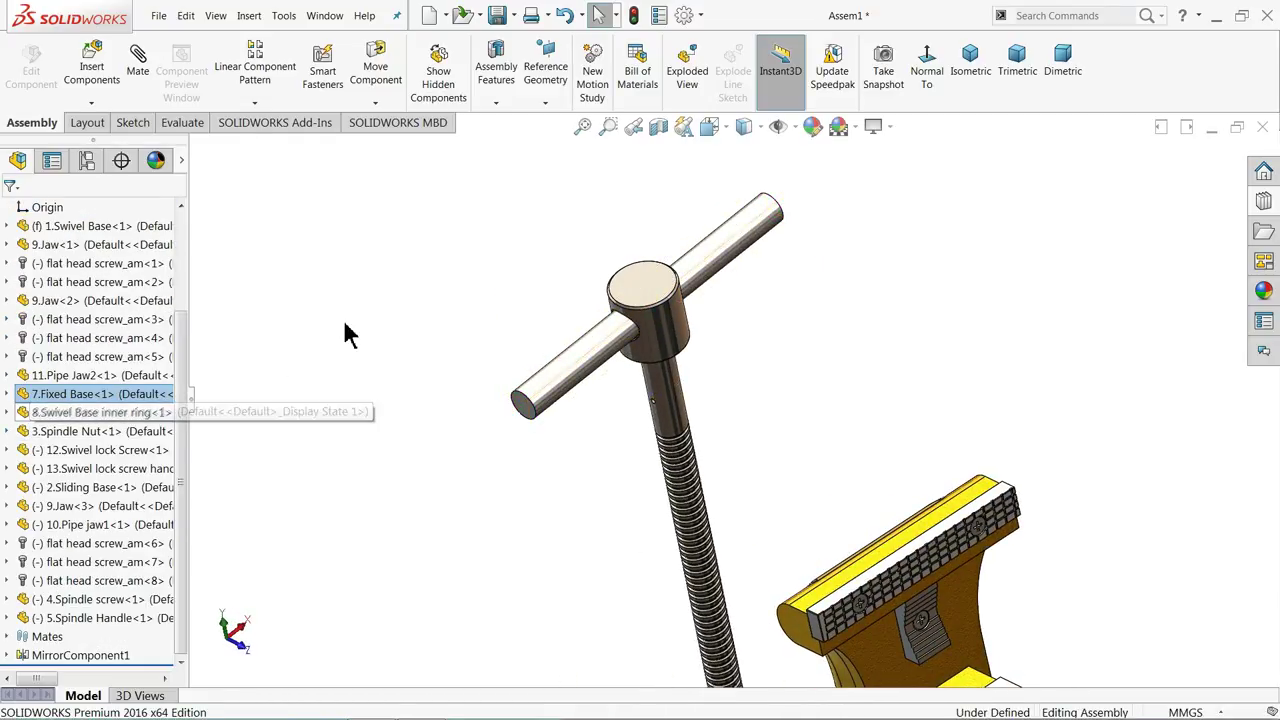
Insert 6.Spindle handle Collar and Ctrl-drag a second copy to the upper right
click(97, 80)
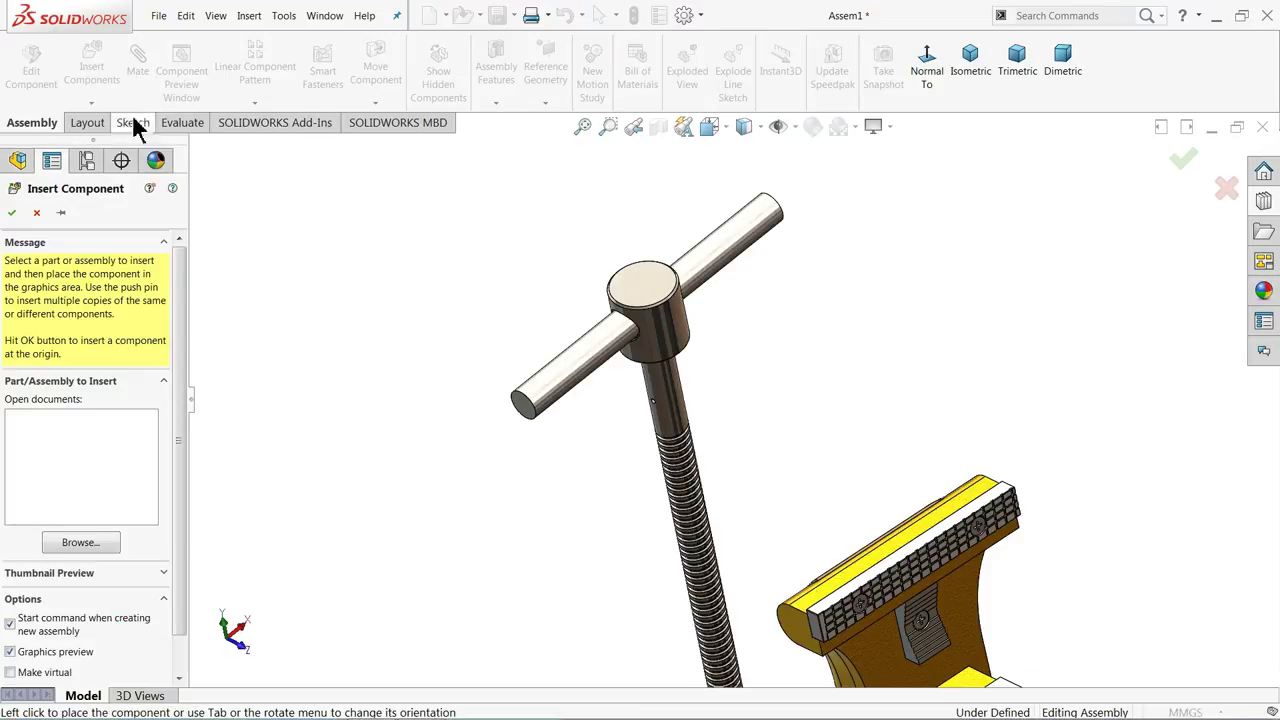
click(80, 543)
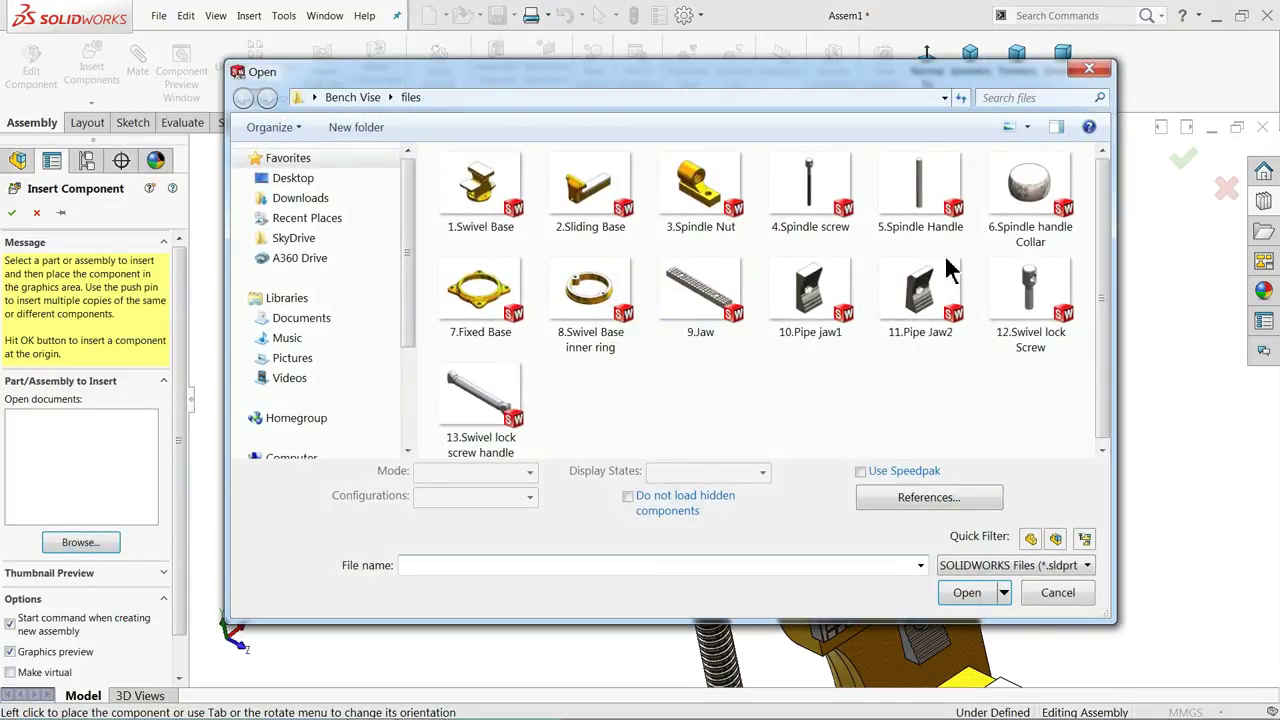
click(1030, 190)
click(917, 479)
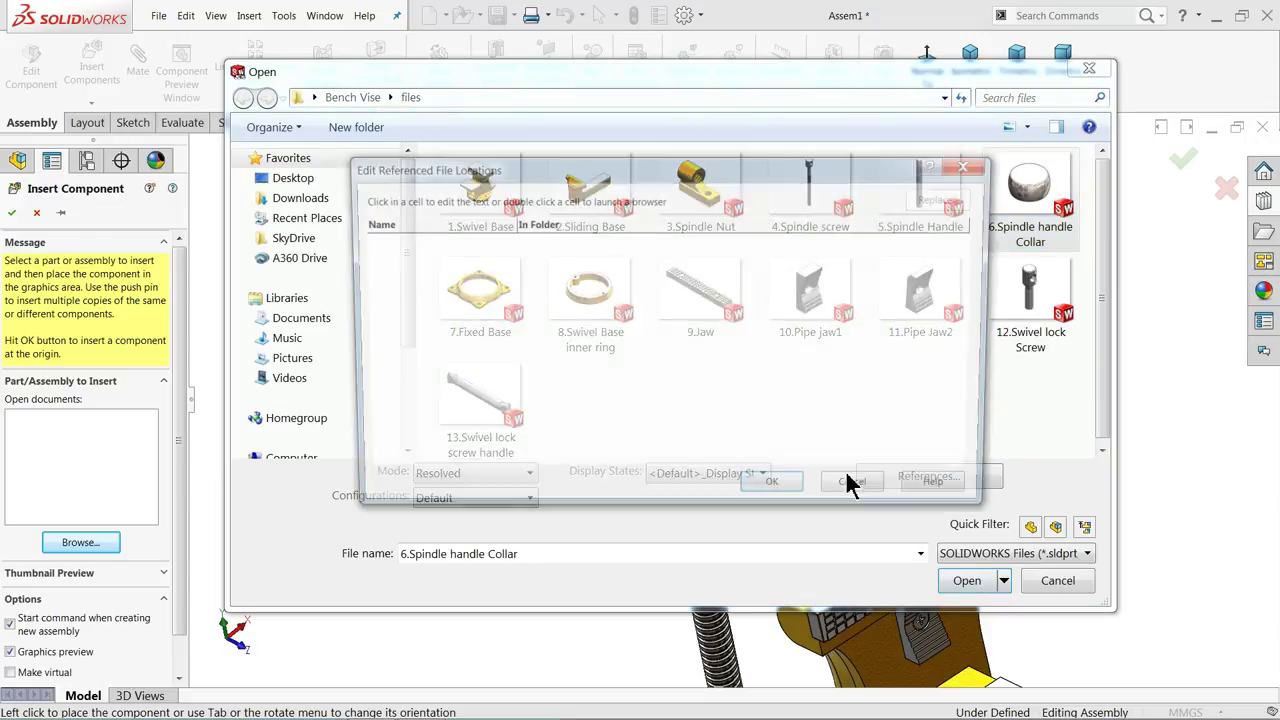
click(862, 492)
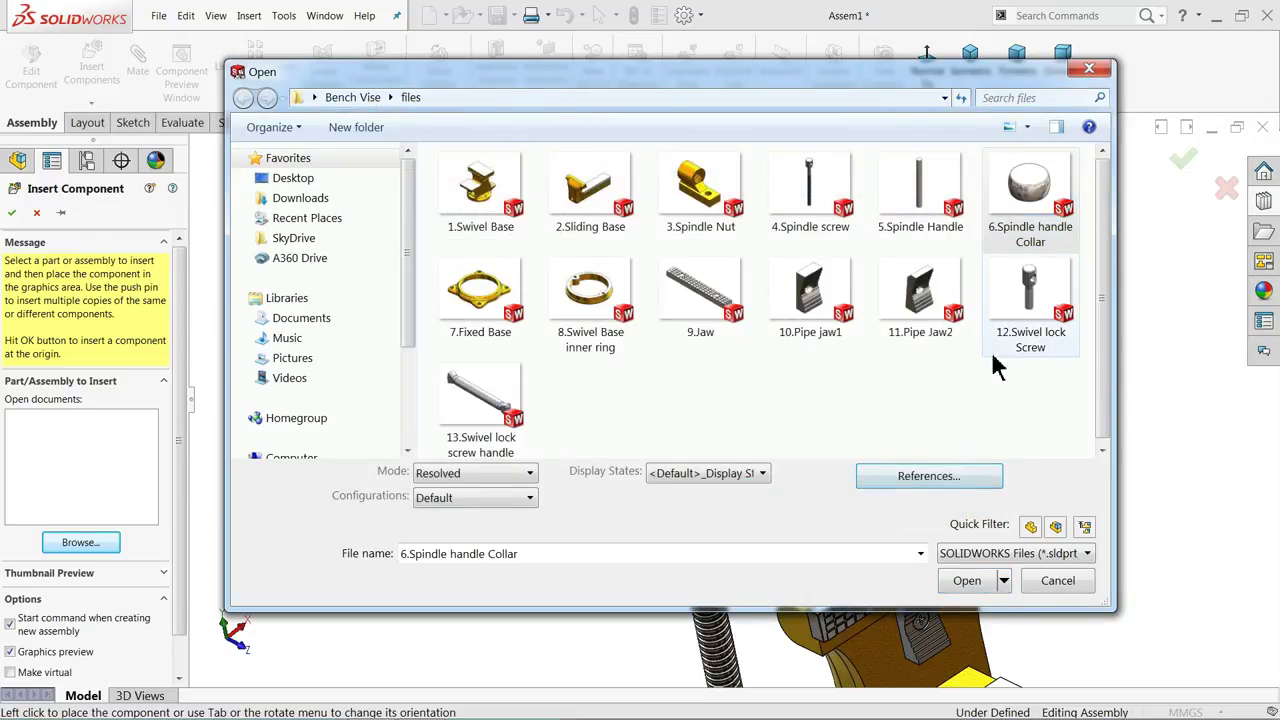
click(966, 581)
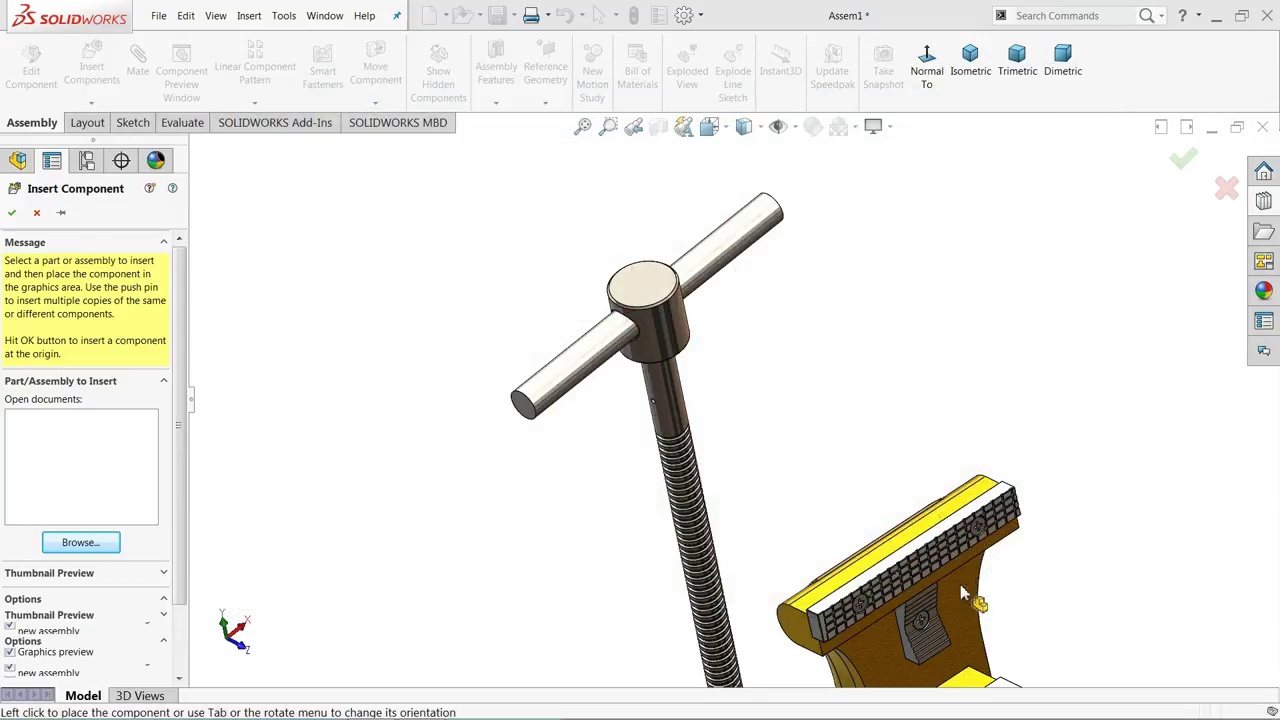
click(467, 367)
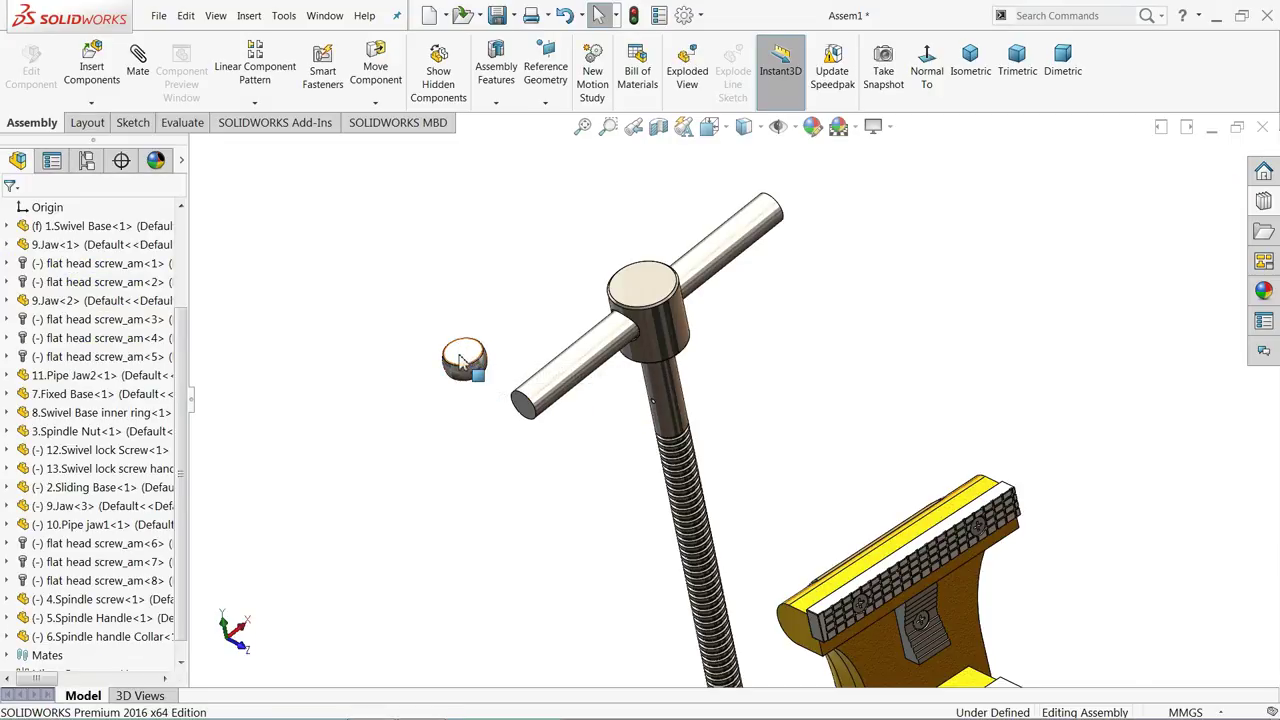
ctrl+drag(463, 360, 530, 272)
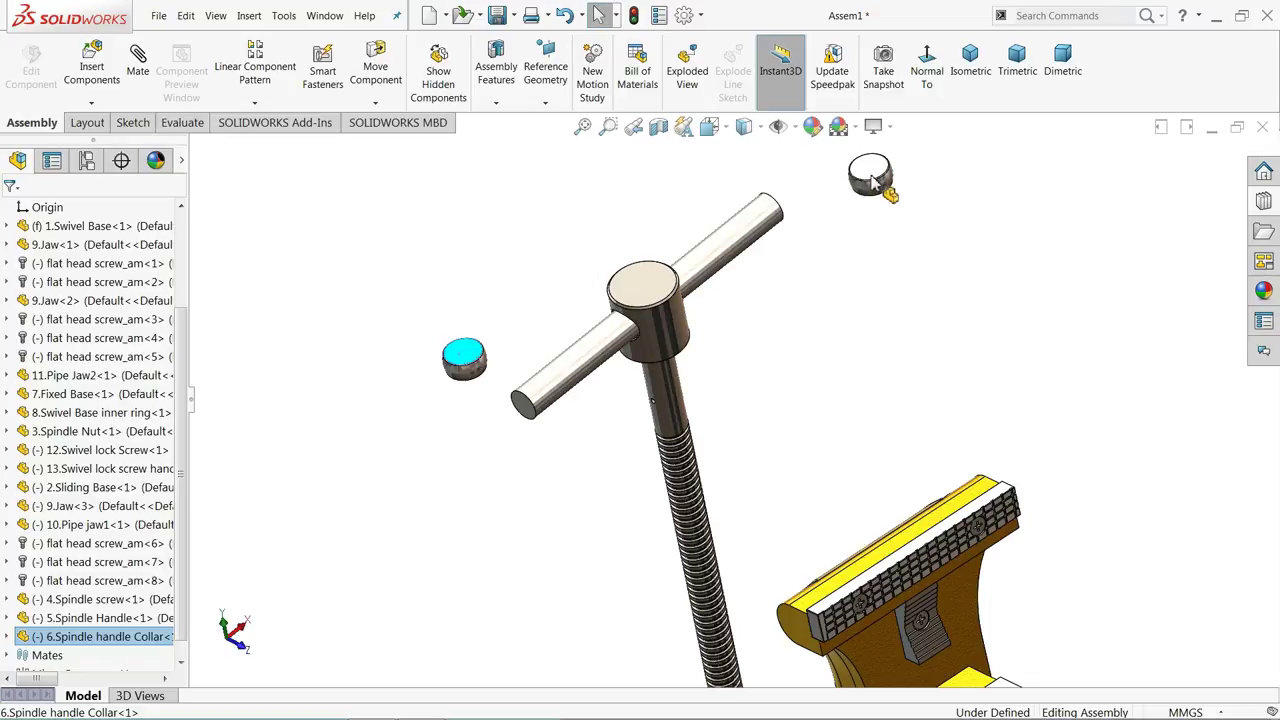
ctrl+drag(858, 195, 858, 195)
scroll(405, 347, down, 5)
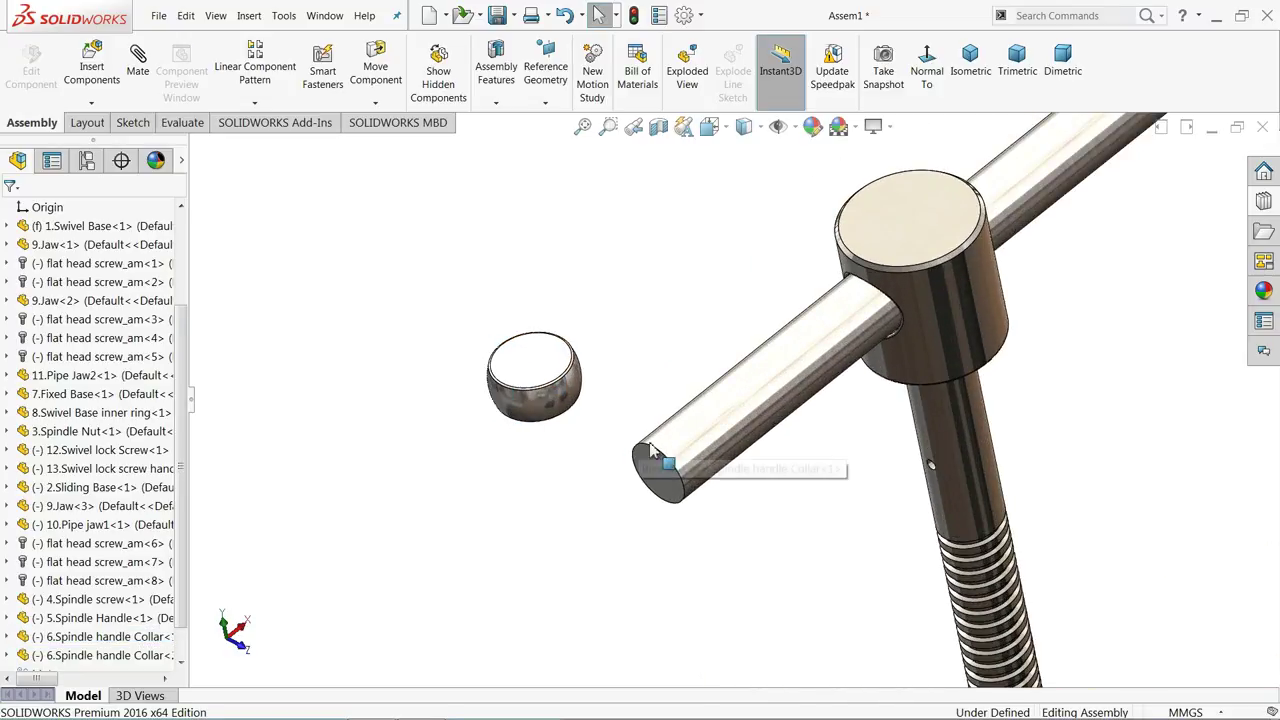
Rotate both collars to face the handle rod's ends
click(377, 104)
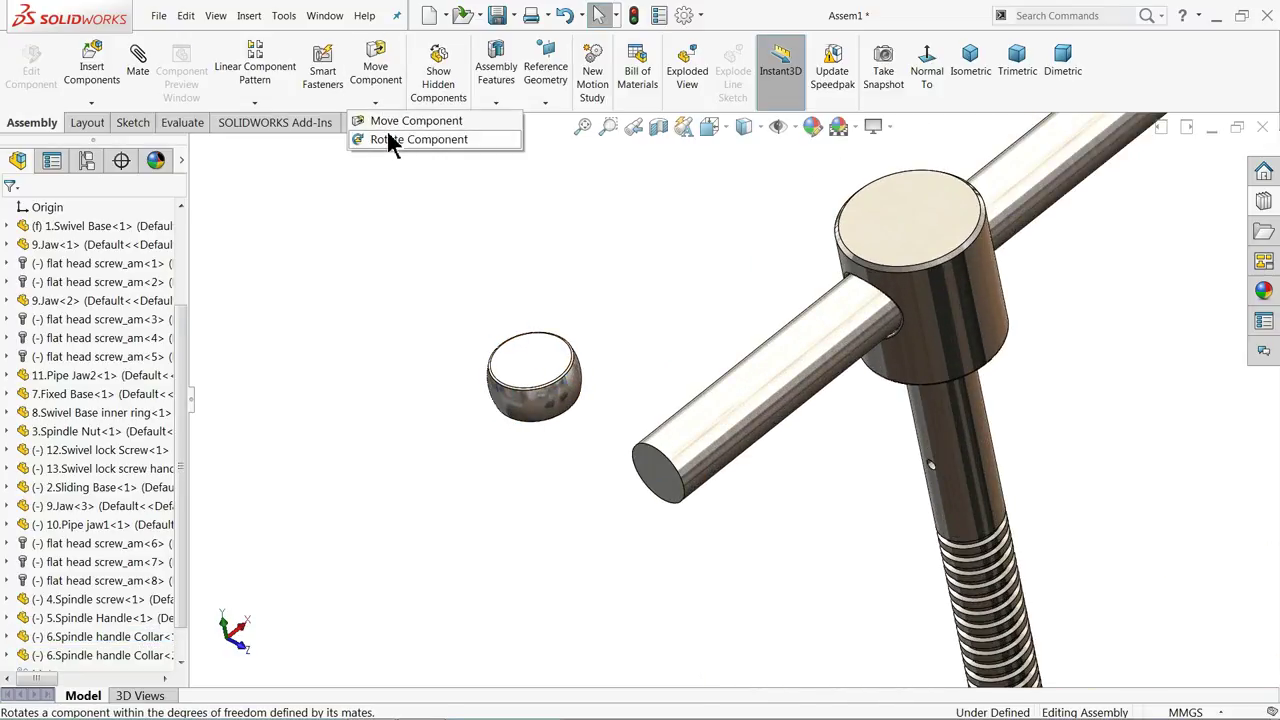
click(390, 137)
drag(506, 335, 478, 522)
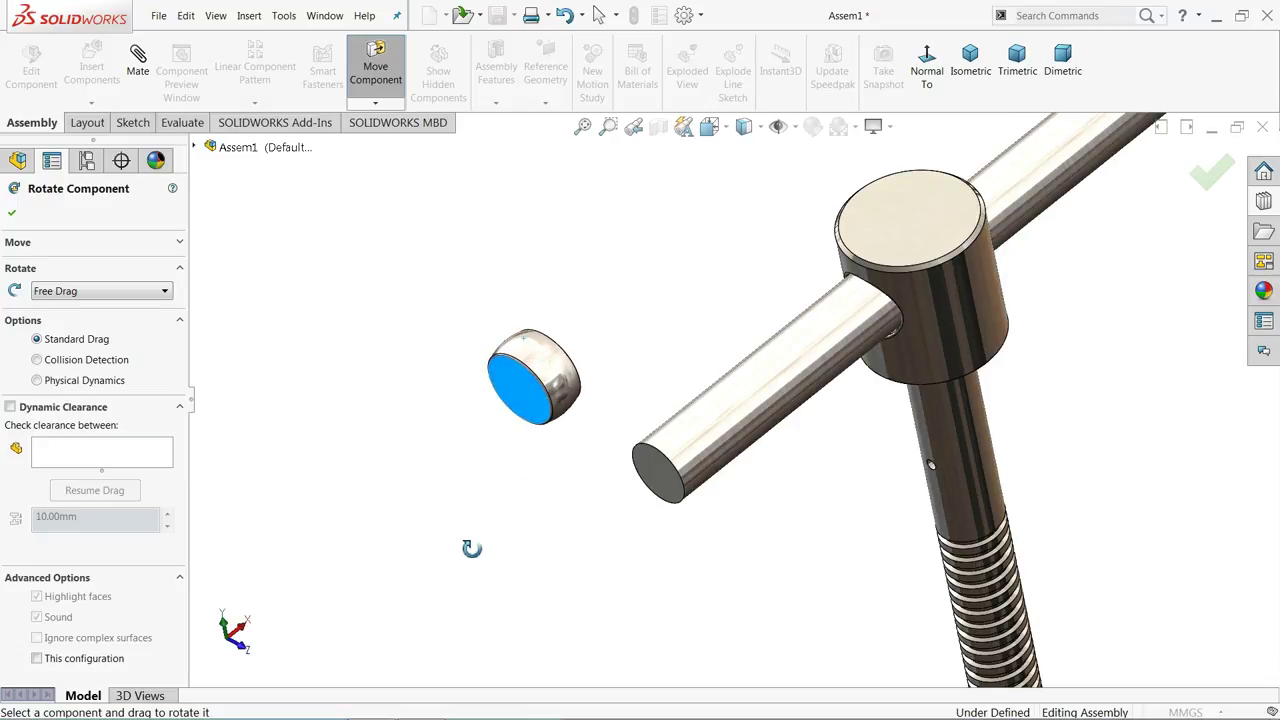
scroll(640, 431, up, 5)
scroll(1030, 211, down, 5)
scroll(1112, 155, down, 2)
drag(1122, 168, 1130, 80)
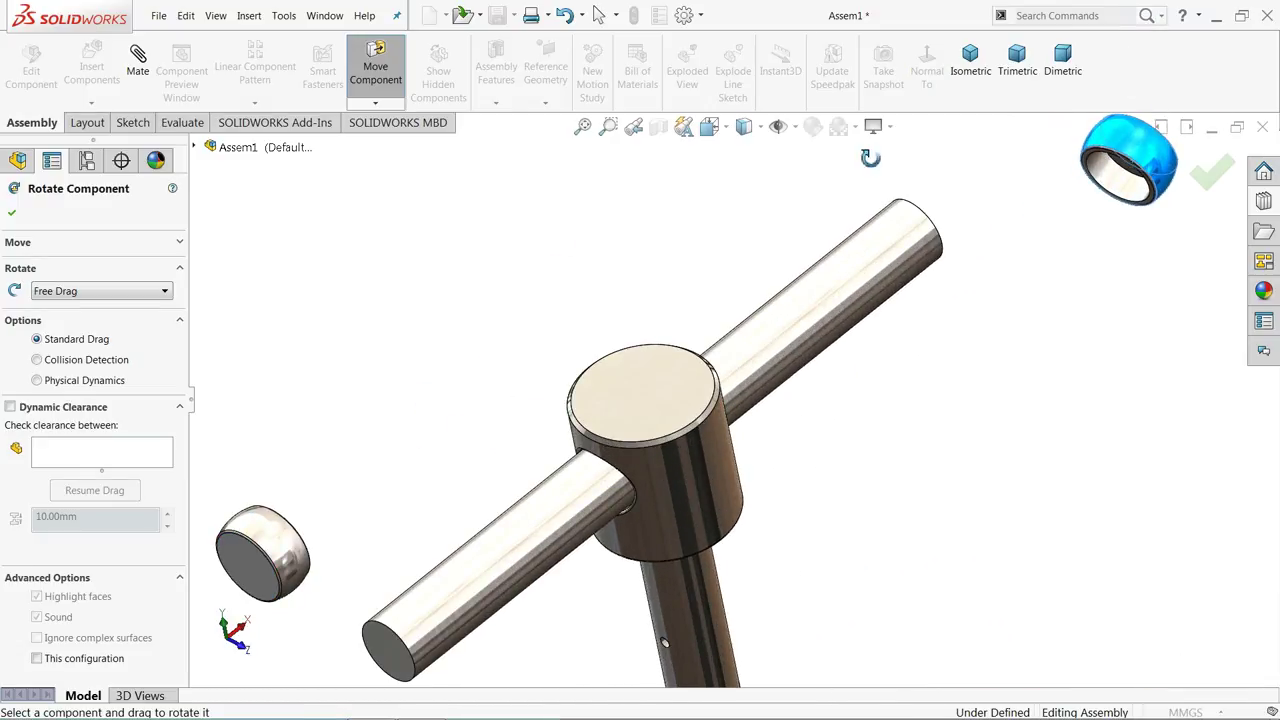
click(11, 214)
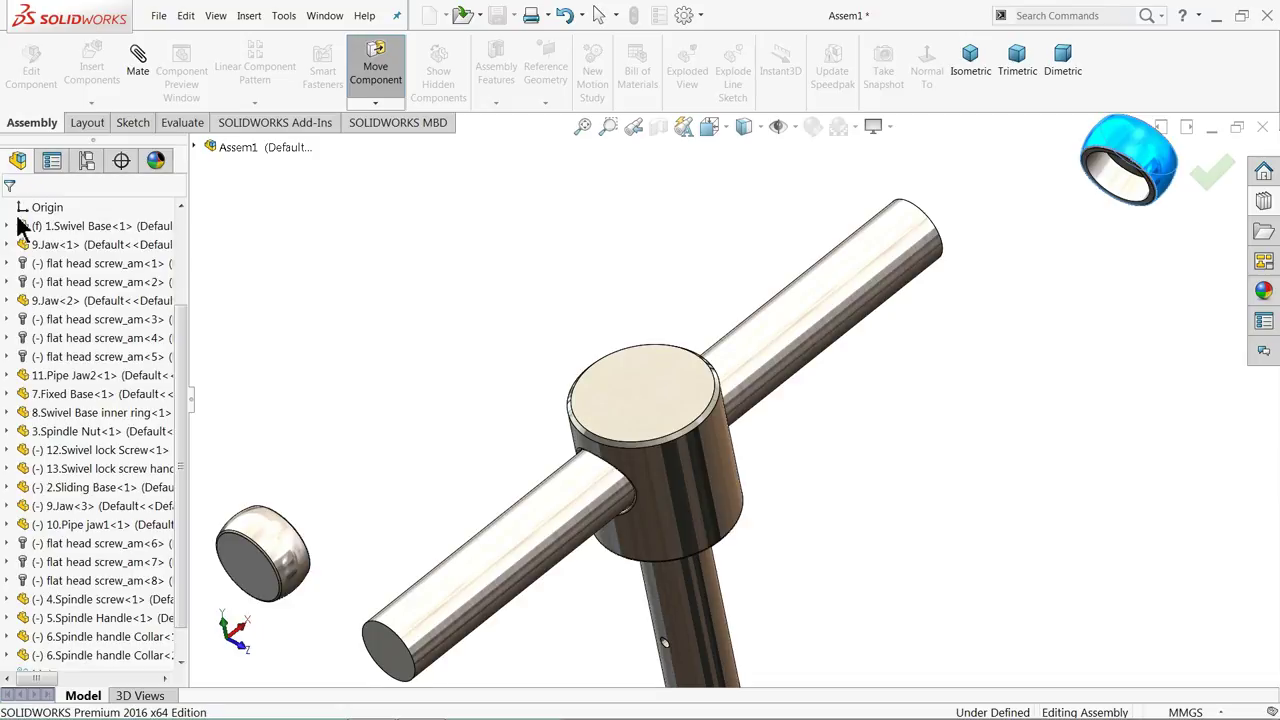
Centre the first collar on the handle bar with a concentric mate
click(137, 70)
middle_drag(357, 466, 474, 620)
click(491, 614)
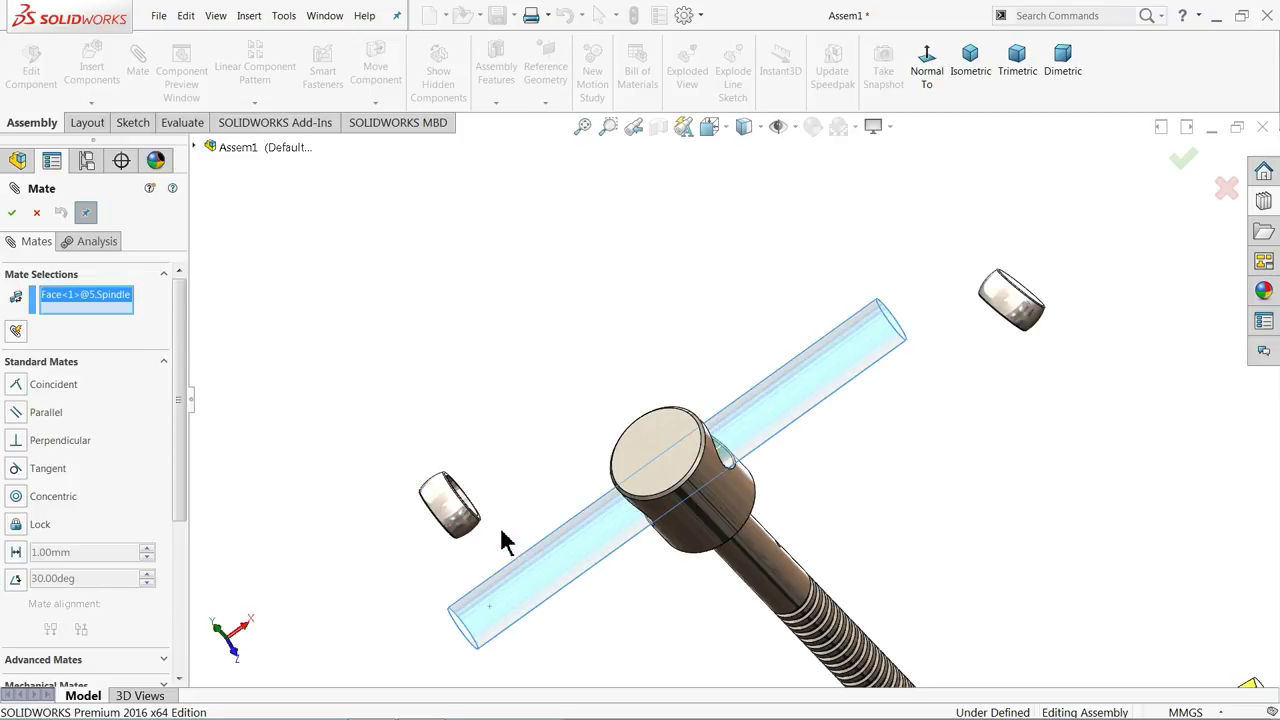
scroll(500, 500, down, 3)
click(497, 452)
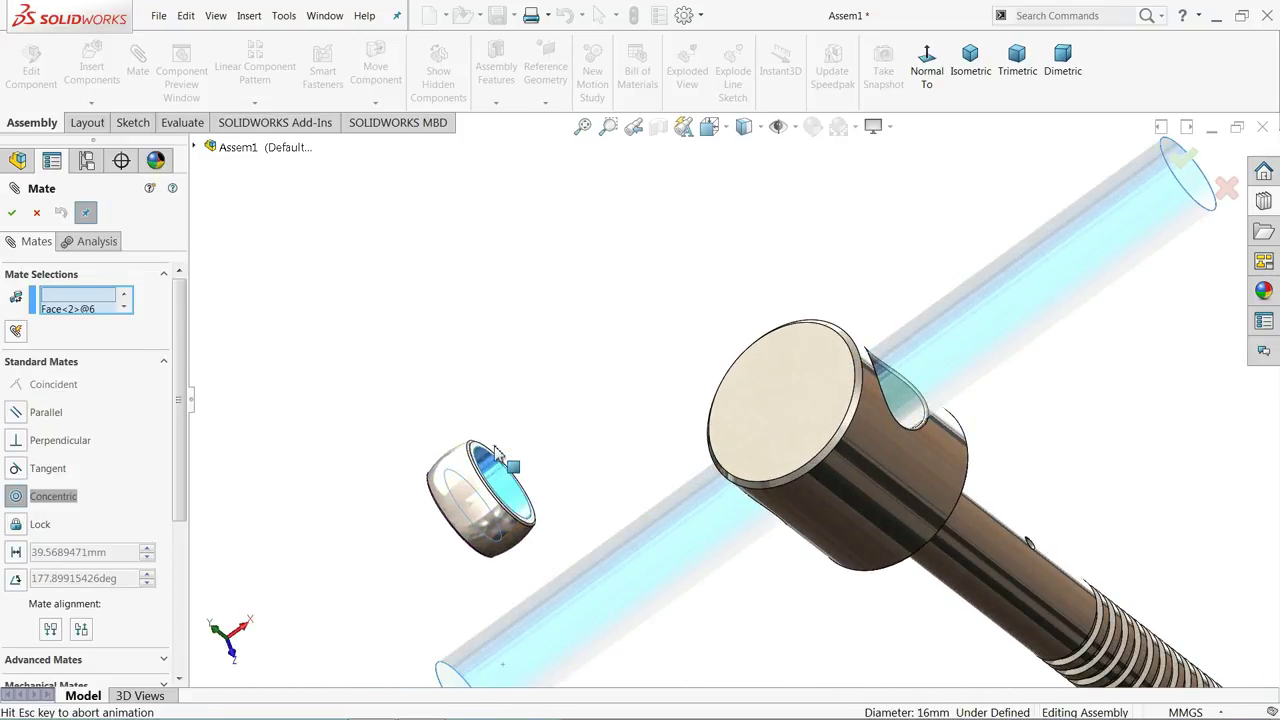
scroll(560, 560, up, 3)
scroll(658, 563, down, 2)
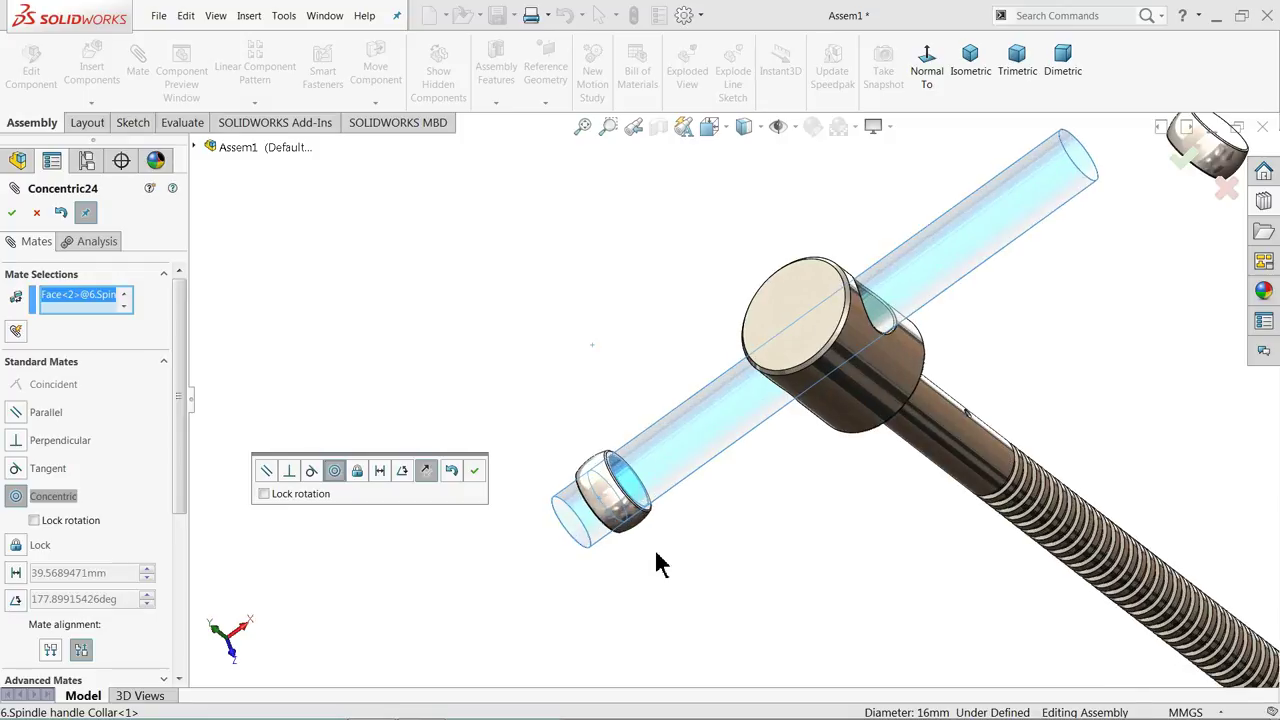
click(475, 483)
Seat the first collar flush on the bar end with a coincident mate
scroll(646, 520, down, 3)
drag(623, 500, 395, 550)
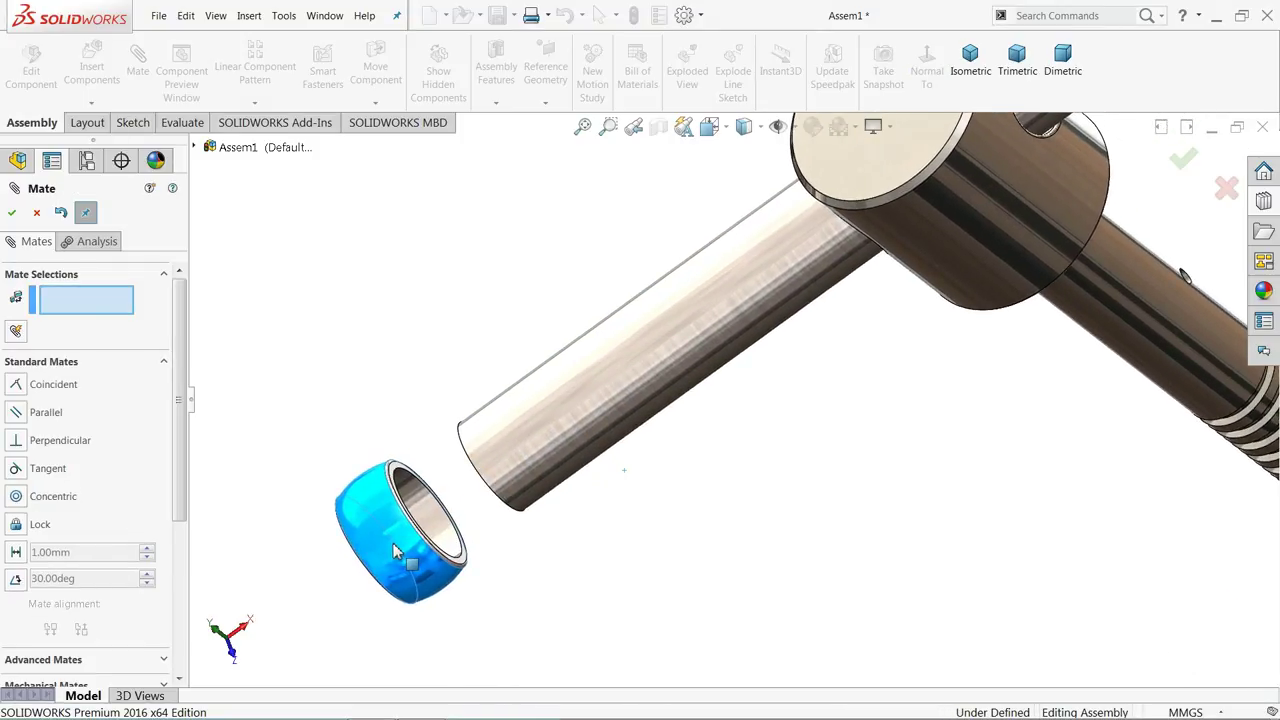
scroll(491, 504, down, 3)
middle_drag(491, 504, 363, 563)
click(470, 532)
middle_drag(500, 534, 673, 452)
click(661, 438)
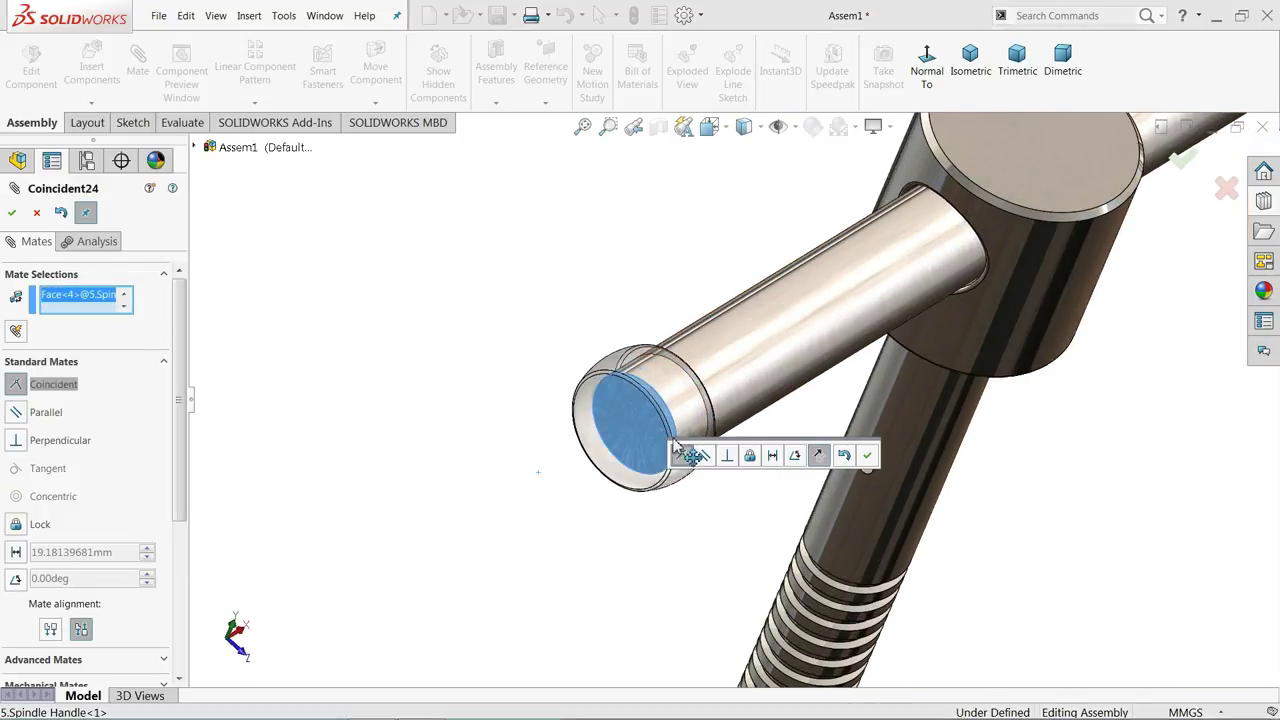
click(867, 456)
Centre the second collar on the handle bar with a concentric mate
middle_drag(823, 437, 785, 375)
scroll(785, 375, down, 2)
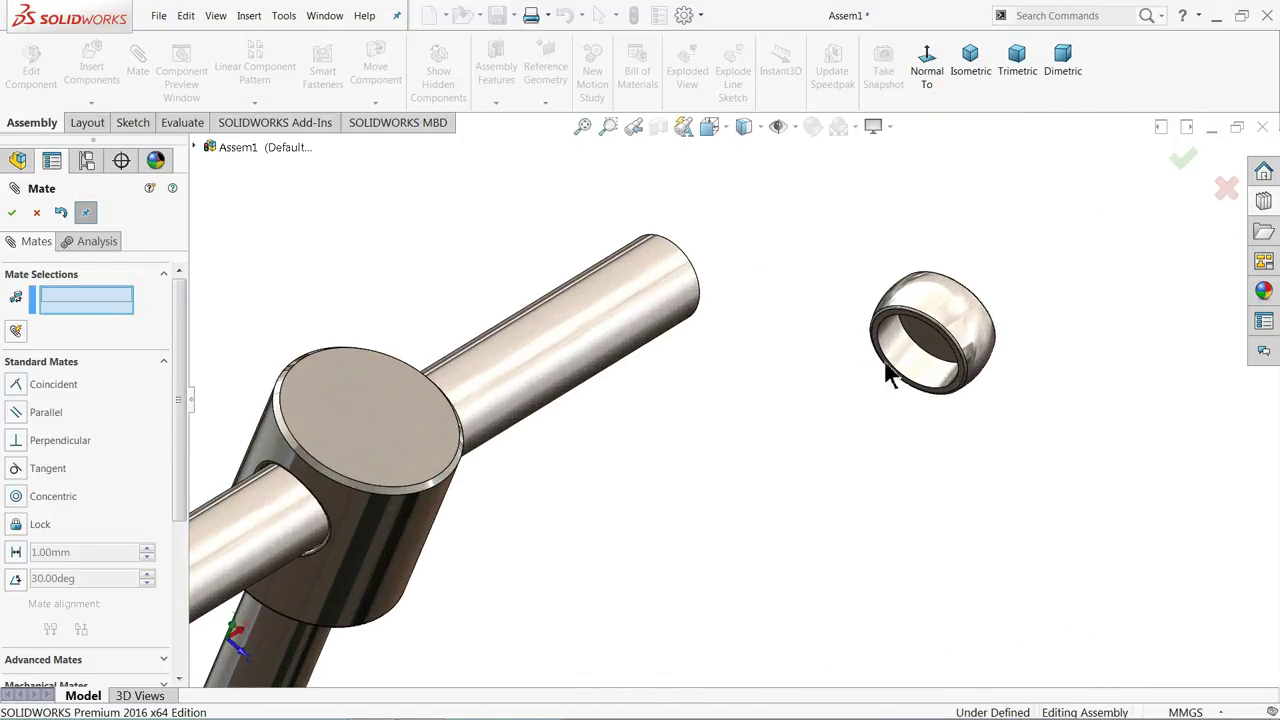
click(898, 358)
click(663, 320)
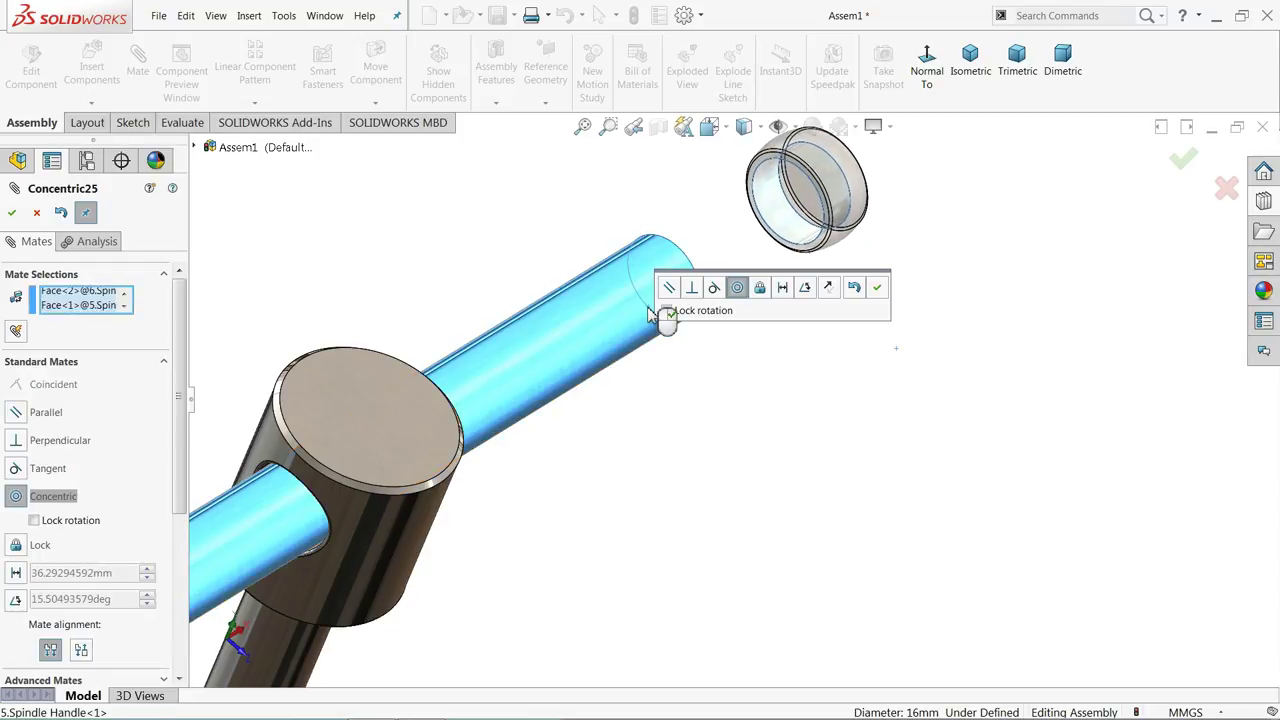
click(877, 287)
Seat the second collar flush on the other bar end with a coincident mate
click(791, 268)
middle_drag(791, 268, 731, 309)
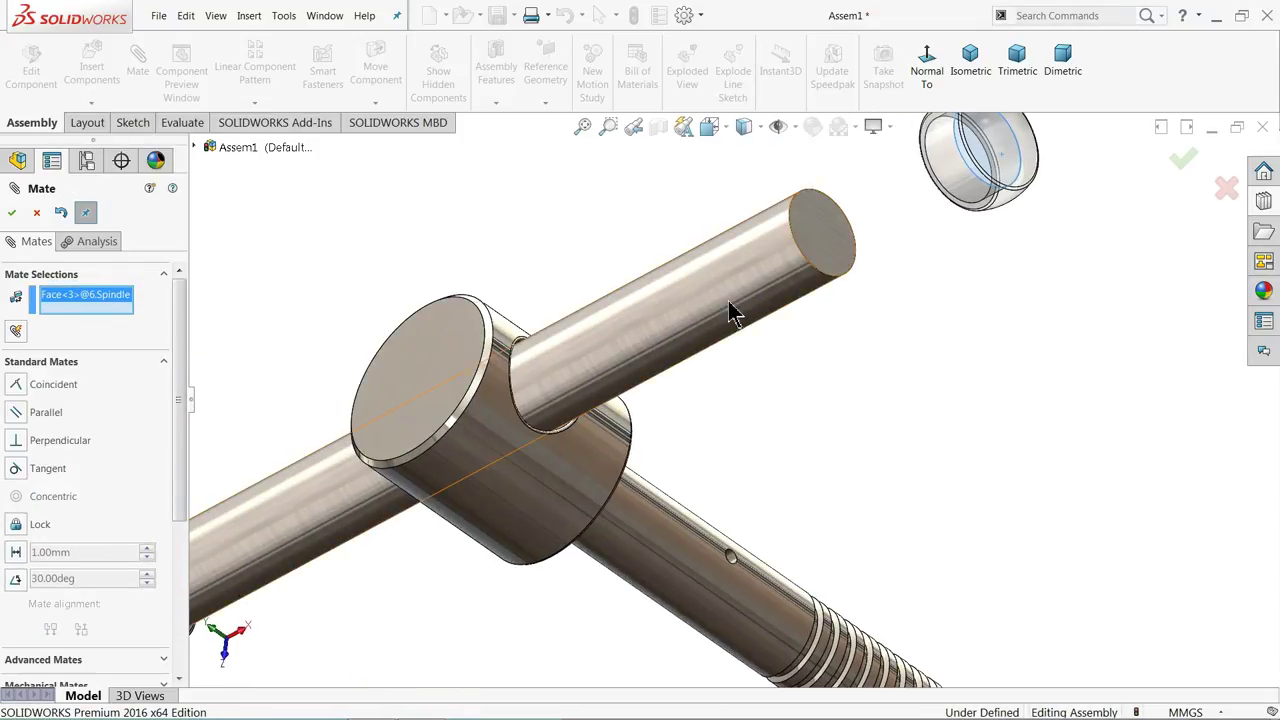
click(845, 245)
click(1031, 207)
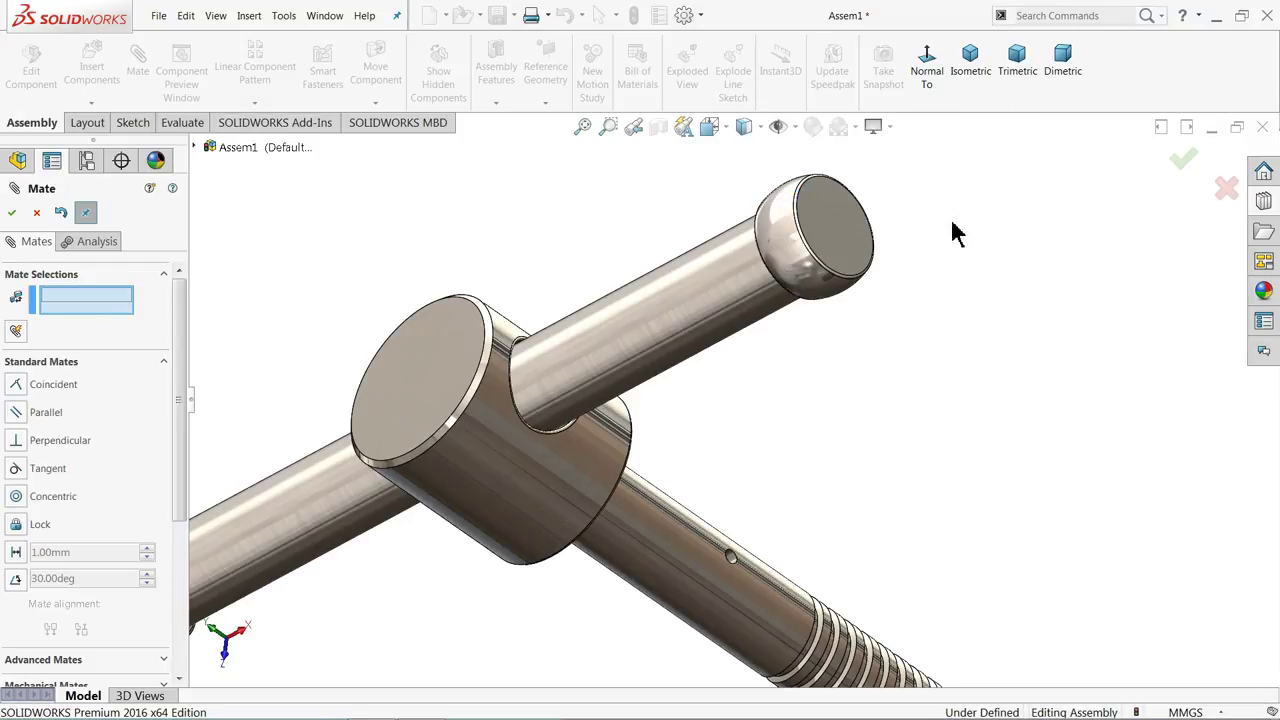
scroll(575, 425, down, 5)
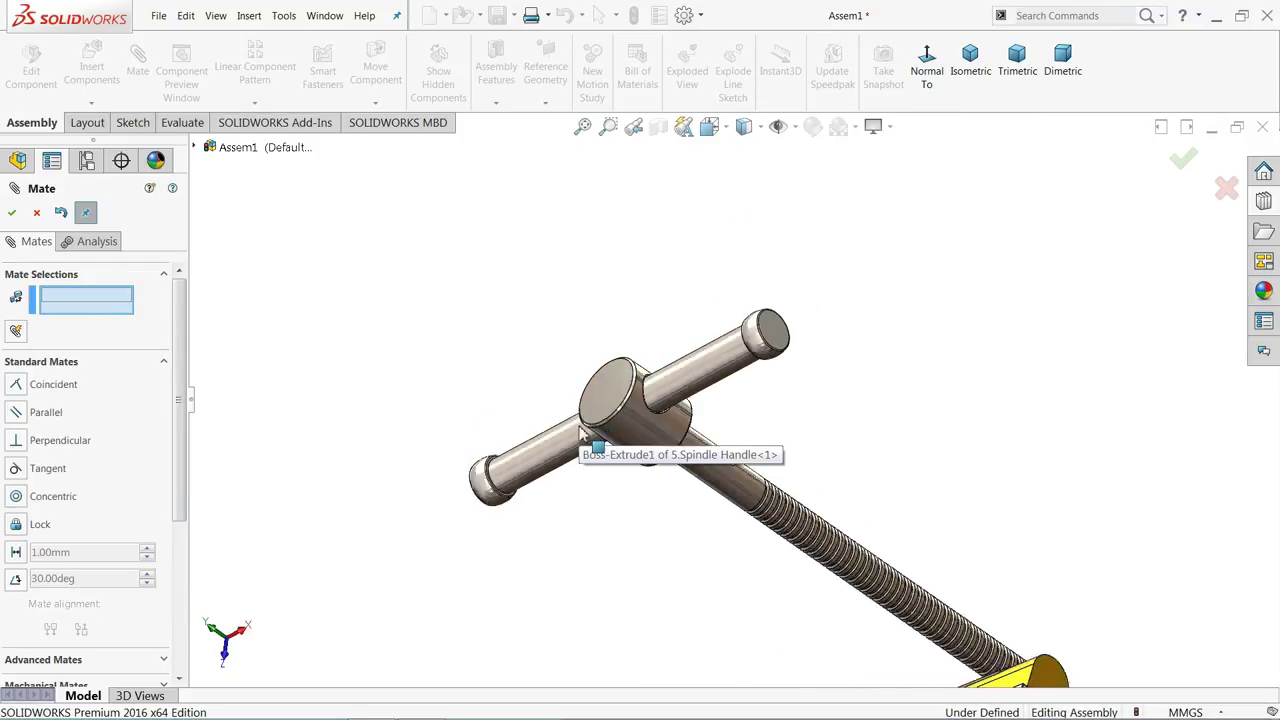
middle_drag(623, 480, 729, 549)
scroll(762, 512, up, 5)
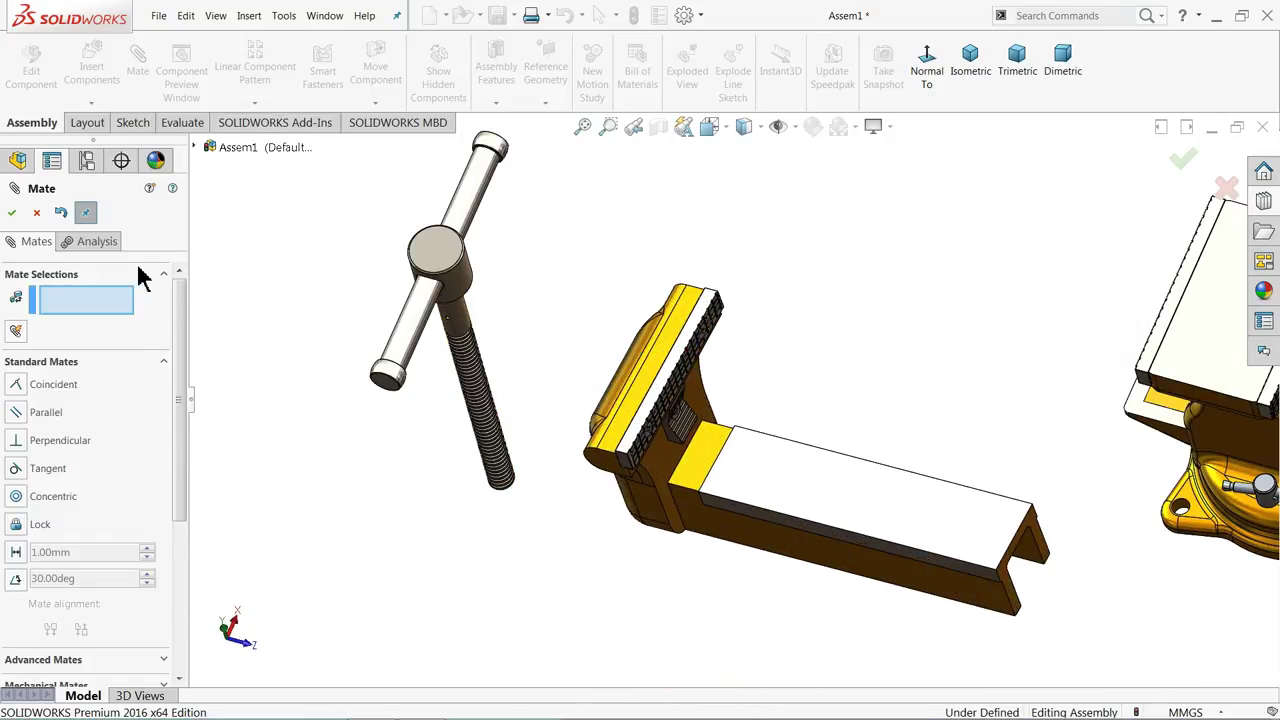
click(36, 213)
Rotate the spindle screw and handle to line up with the sliding jaw
click(375, 103)
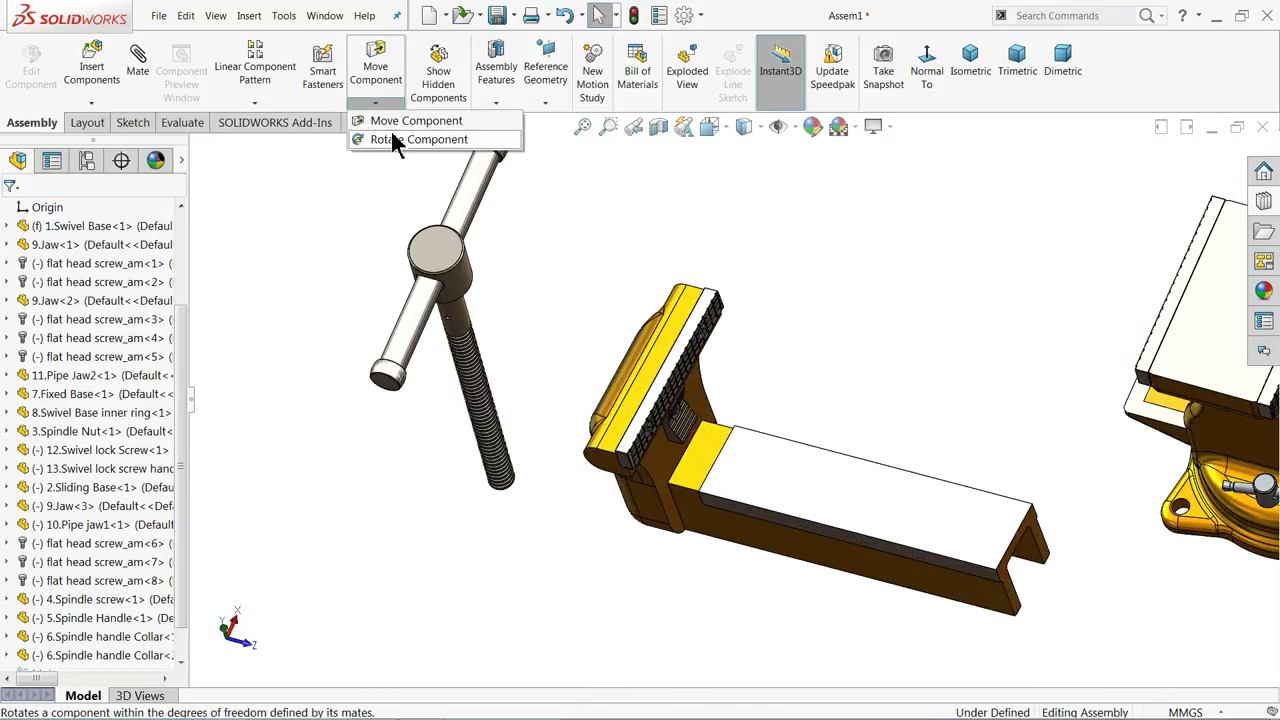
click(400, 140)
drag(435, 255, 367, 353)
scroll(517, 449, down, 3)
middle_drag(517, 449, 623, 394)
scroll(672, 404, down, 3)
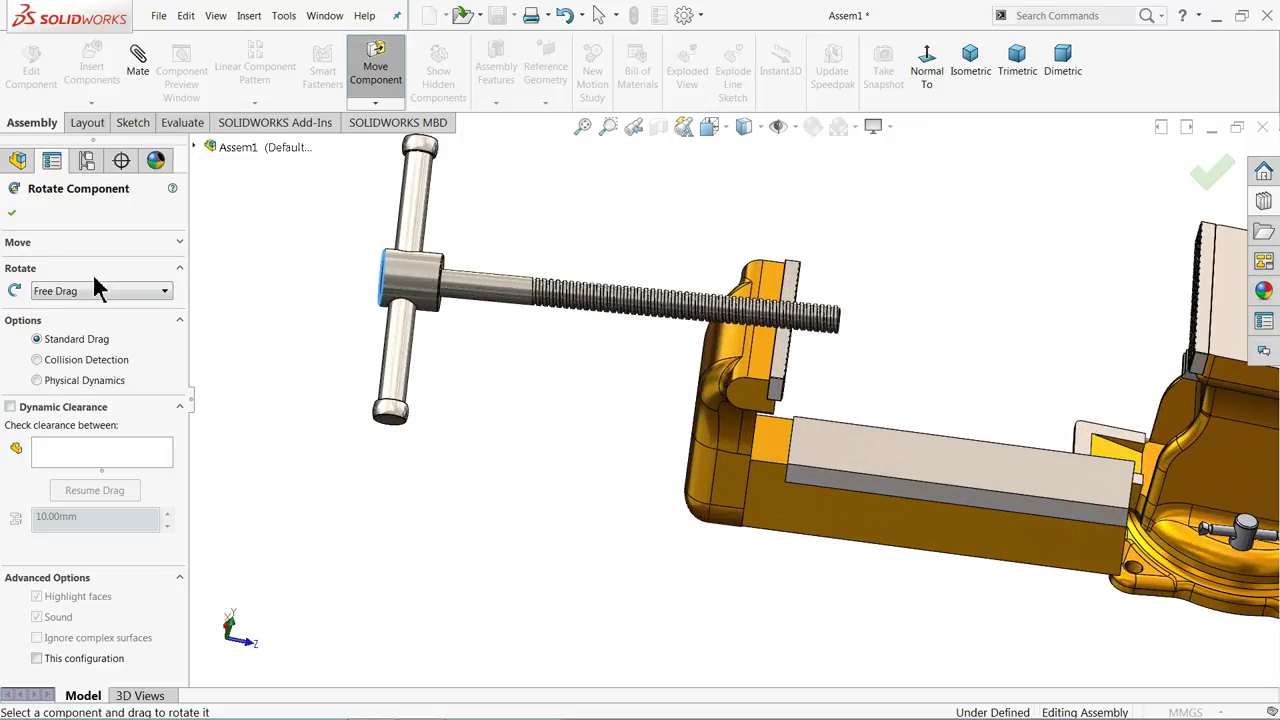
click(12, 216)
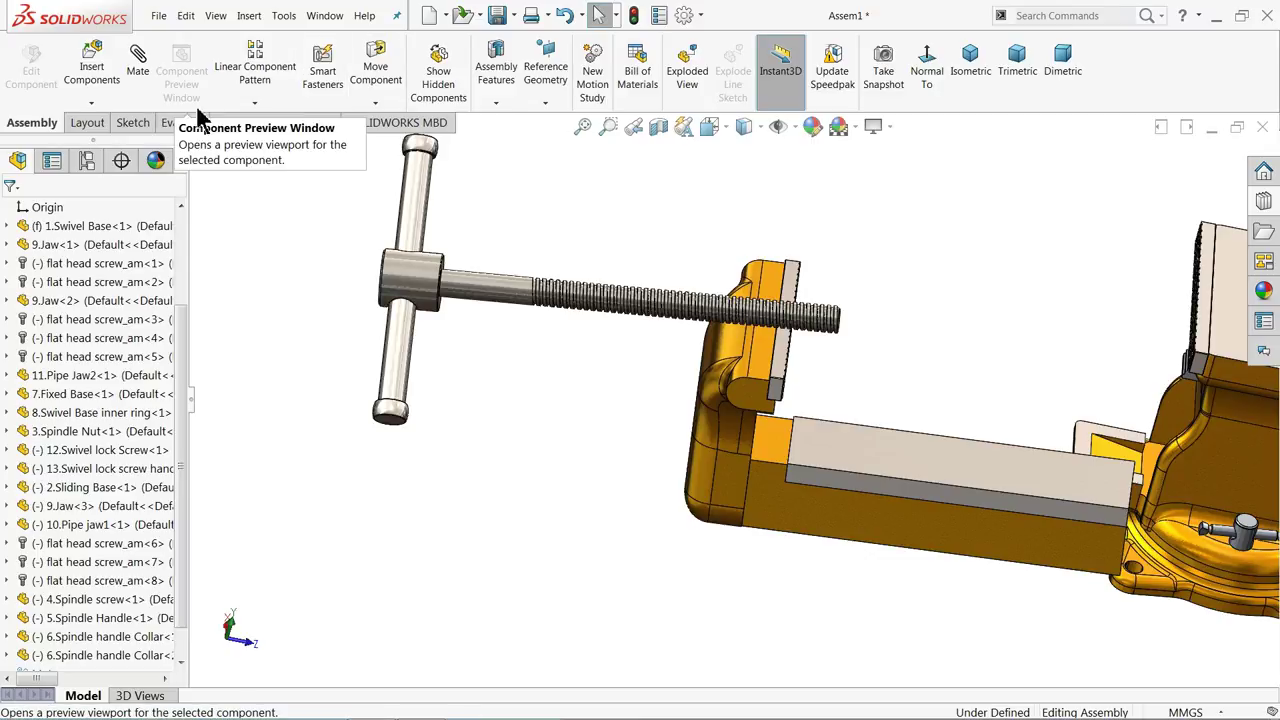
Mate the spindle screw's round face concentric with the sliding base's hole
click(138, 72)
scroll(614, 409, down, 5)
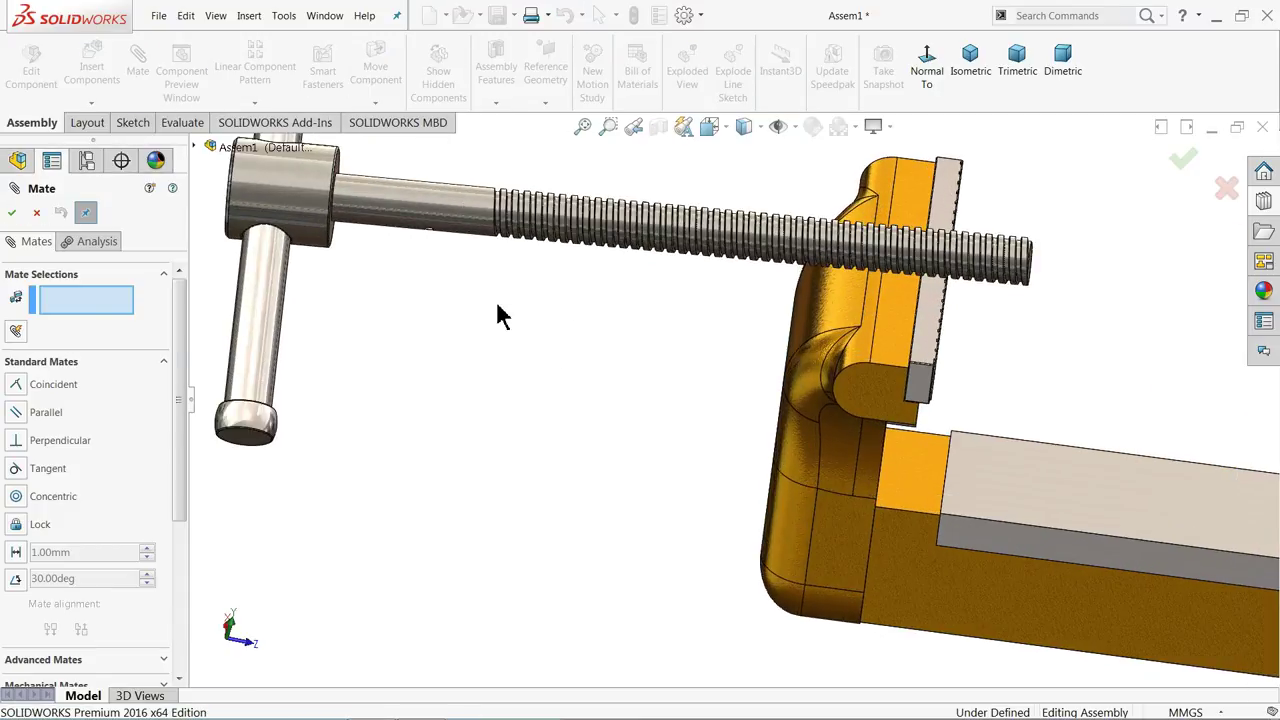
click(457, 215)
middle_drag(566, 396, 720, 515)
click(705, 508)
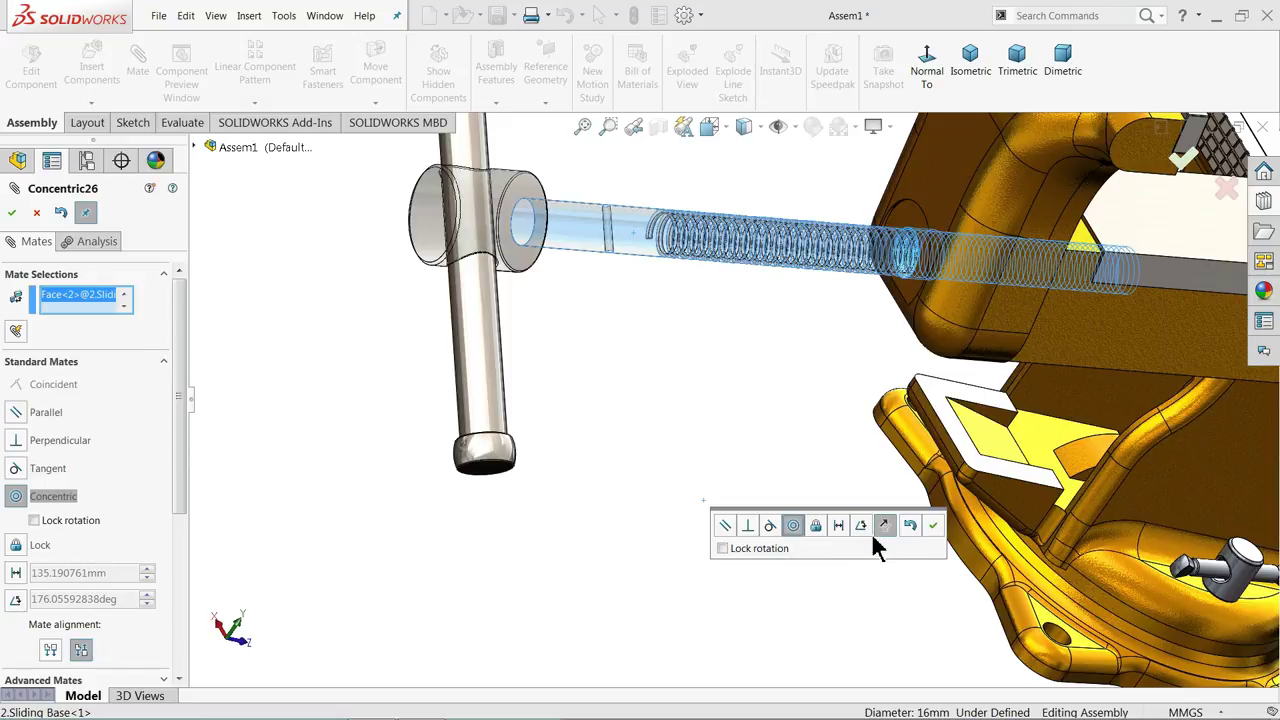
click(932, 525)
Seat the screw's shoulder flush against the sliding base's outer face with a coincident mate
scroll(916, 507, up, 3)
scroll(900, 365, down, 5)
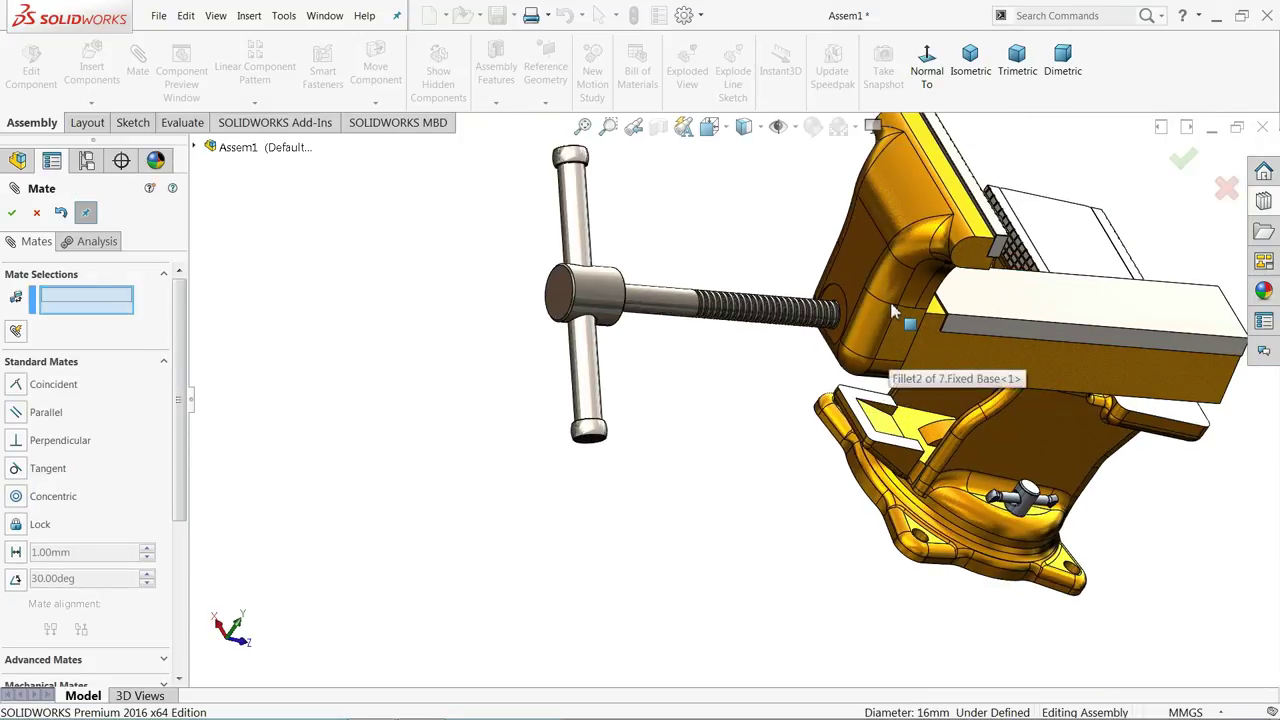
middle_drag(590, 357, 420, 343)
scroll(452, 390, down, 3)
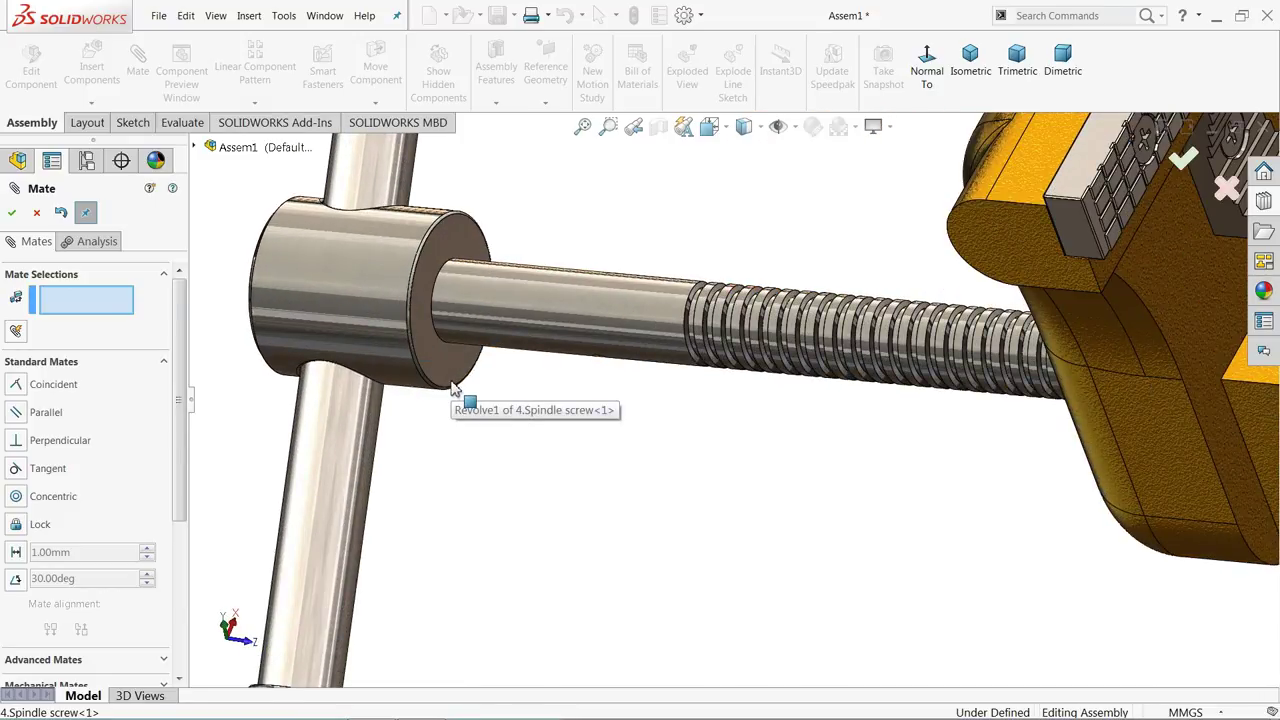
scroll(452, 390, up, 6)
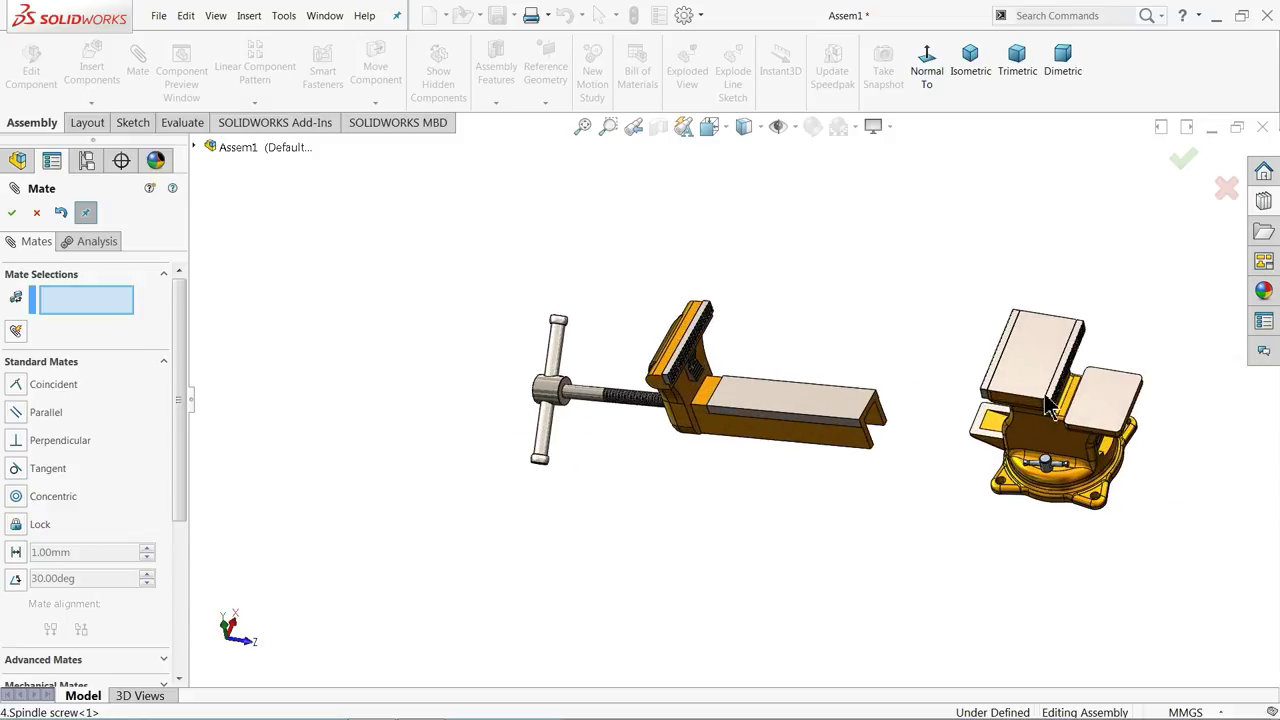
scroll(1048, 405, down, 2)
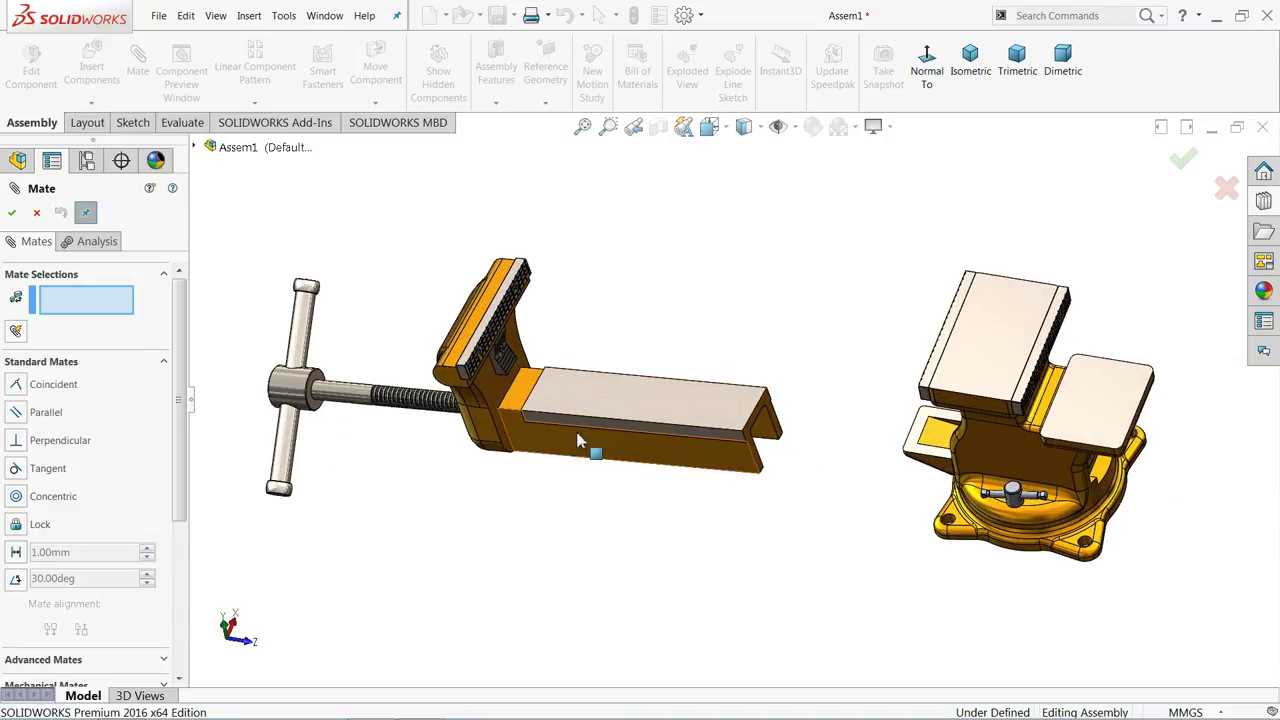
middle_drag(507, 457, 386, 429)
scroll(660, 445, down, 5)
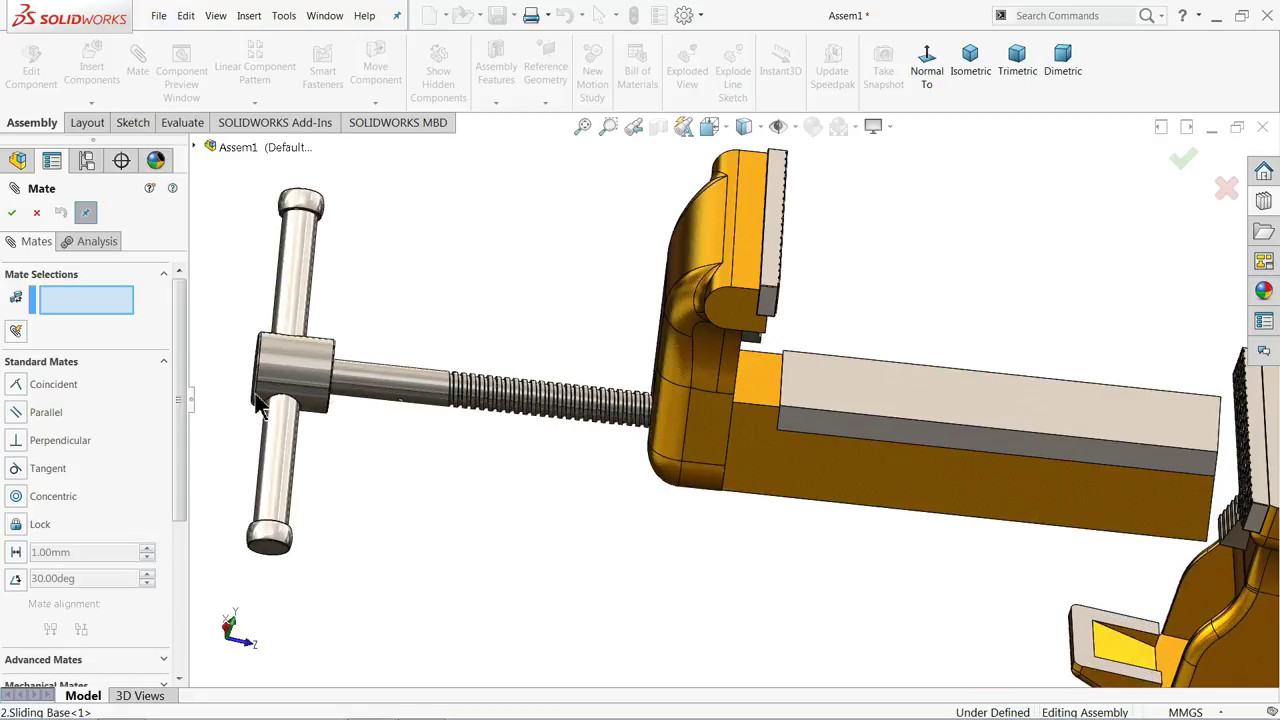
middle_drag(658, 443, 840, 443)
scroll(749, 391, down, 3)
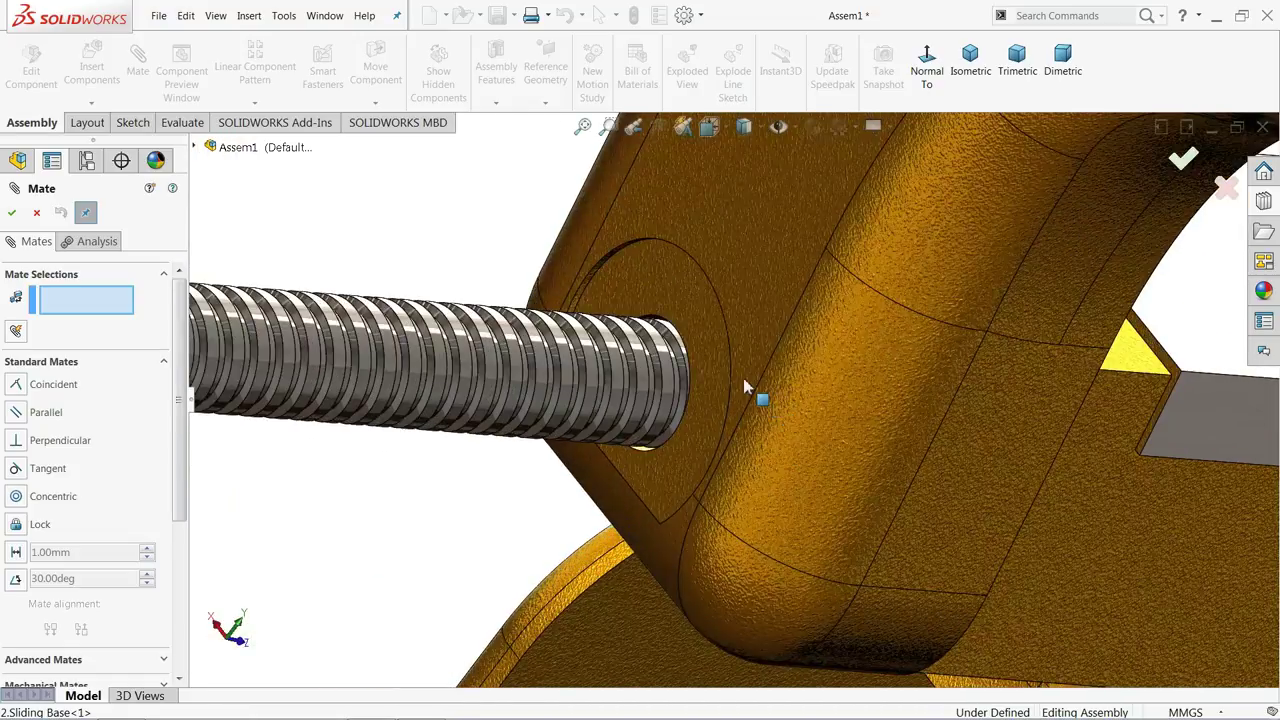
scroll(640, 258, down, 3)
click(640, 258)
scroll(640, 320, up, 8)
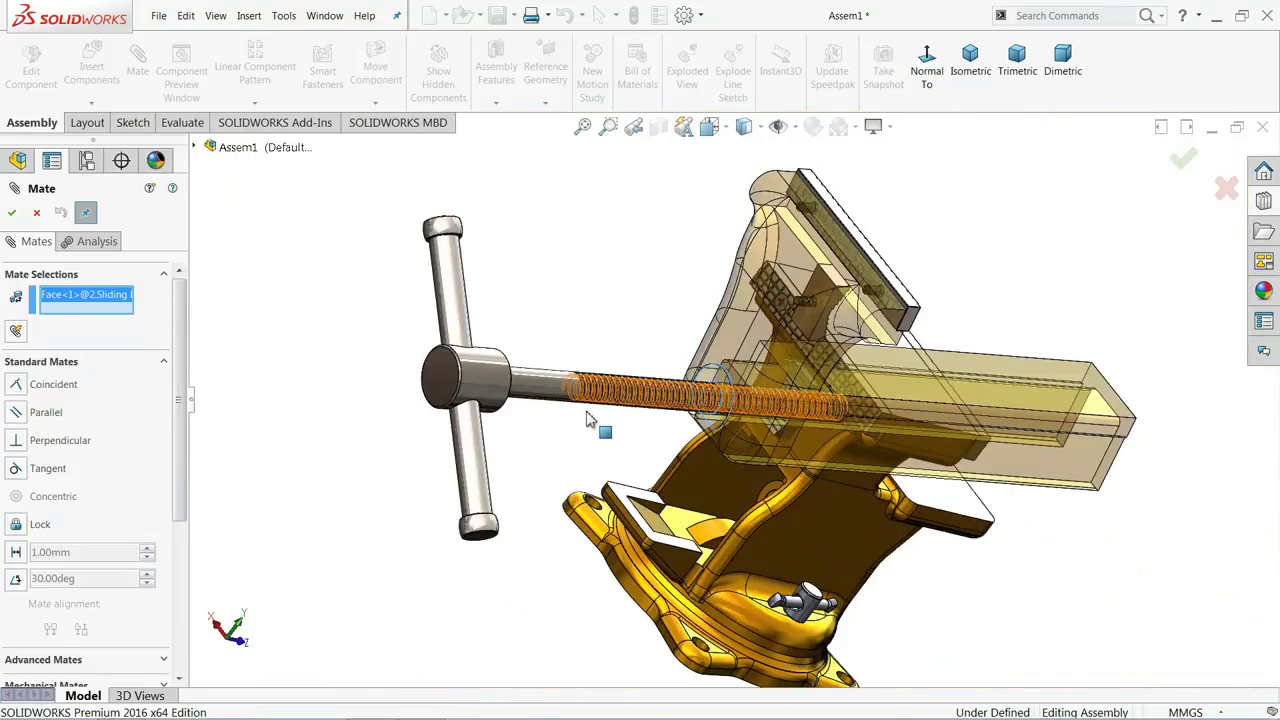
middle_drag(590, 420, 500, 420)
scroll(500, 420, down, 5)
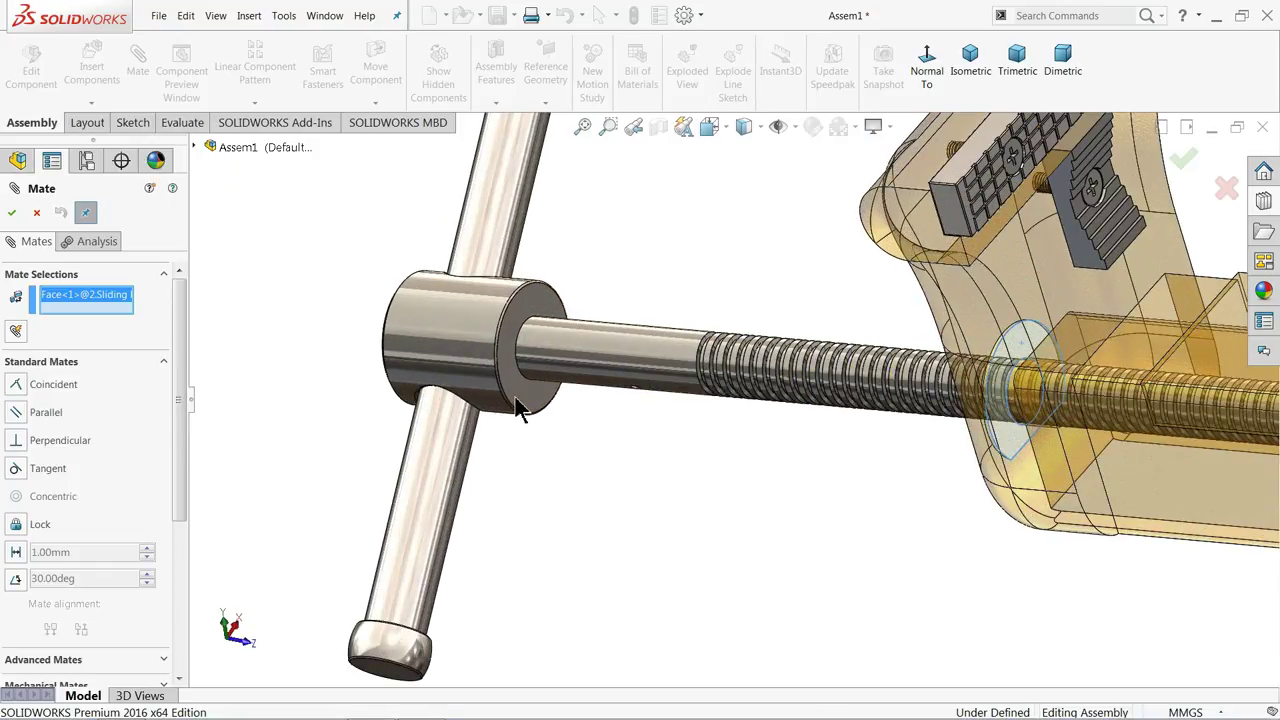
click(520, 410)
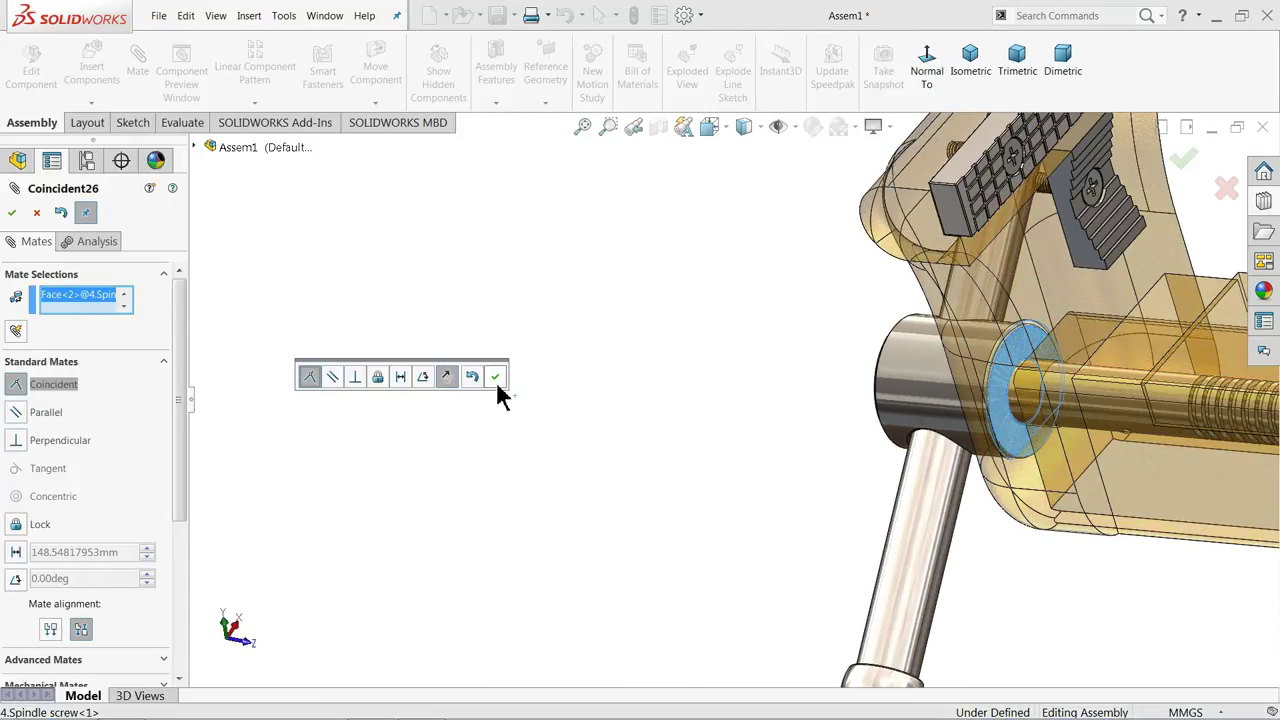
click(496, 380)
middle_drag(714, 420, 622, 447)
Close the mate panel and move the sliding base up beside the jaw body
scroll(622, 447, up, 4)
middle_drag(879, 487, 860, 438)
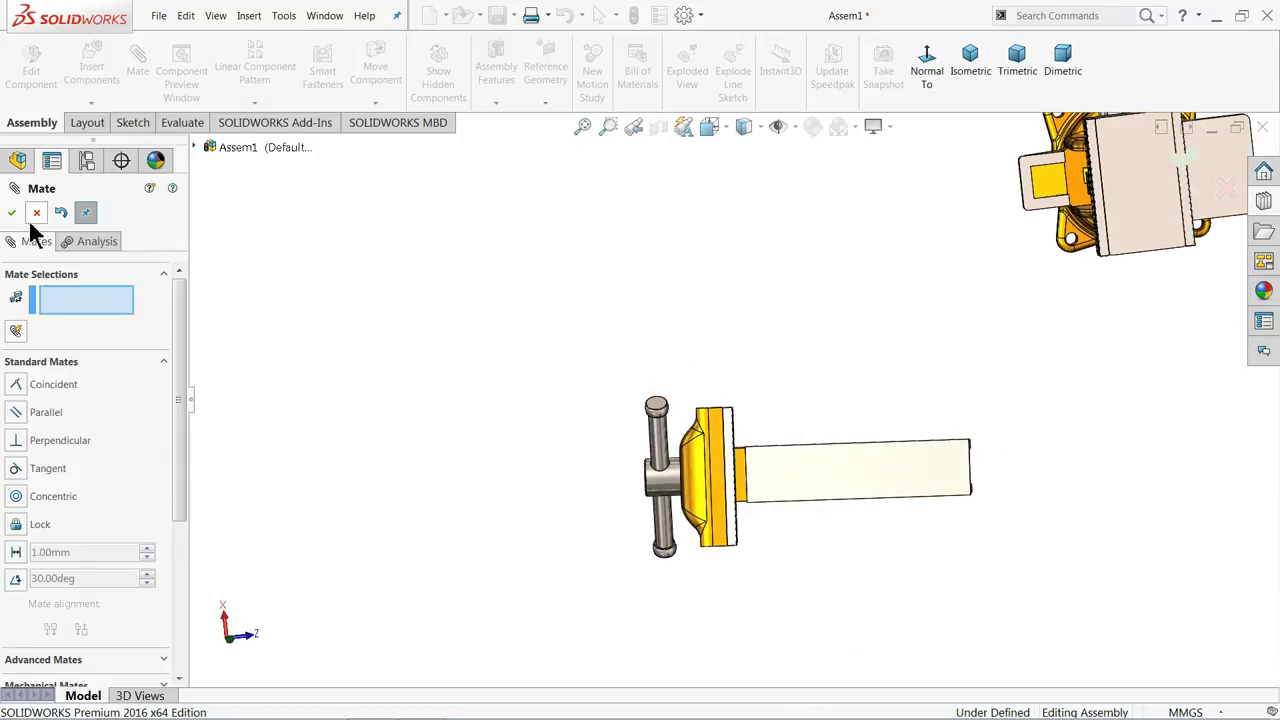
key(Escape)
key(f)
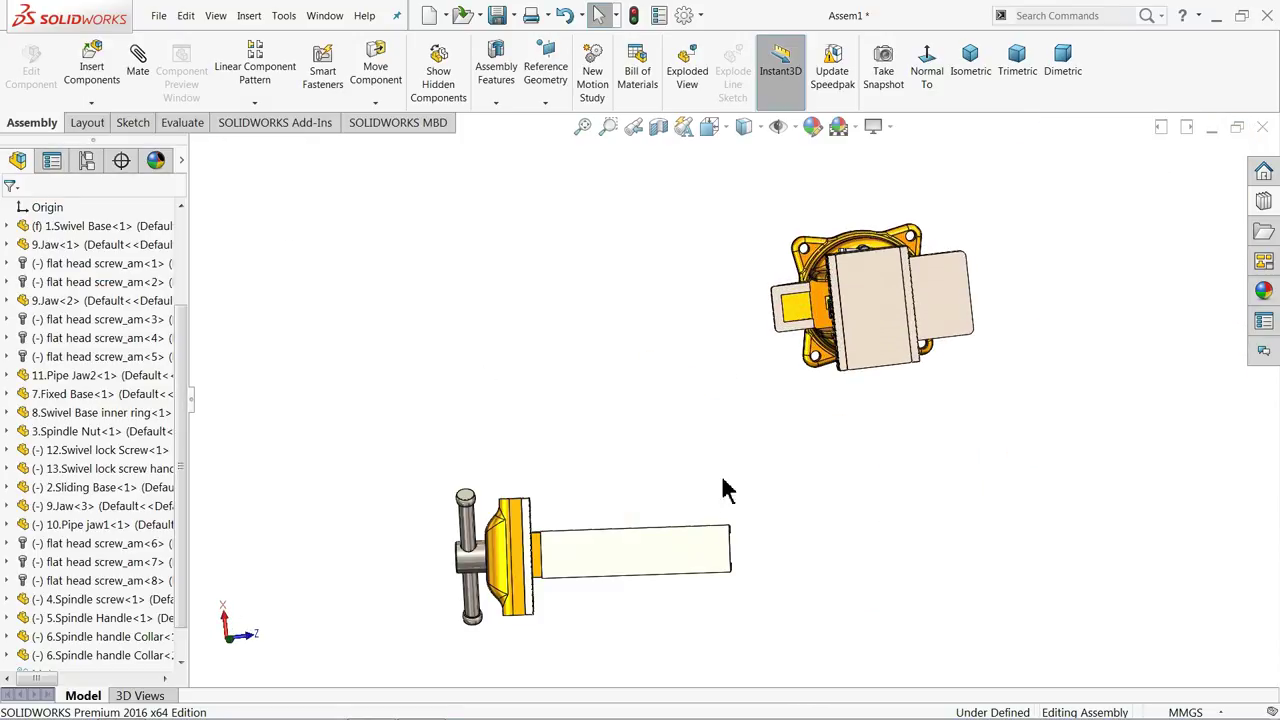
drag(684, 550, 689, 254)
click(697, 386)
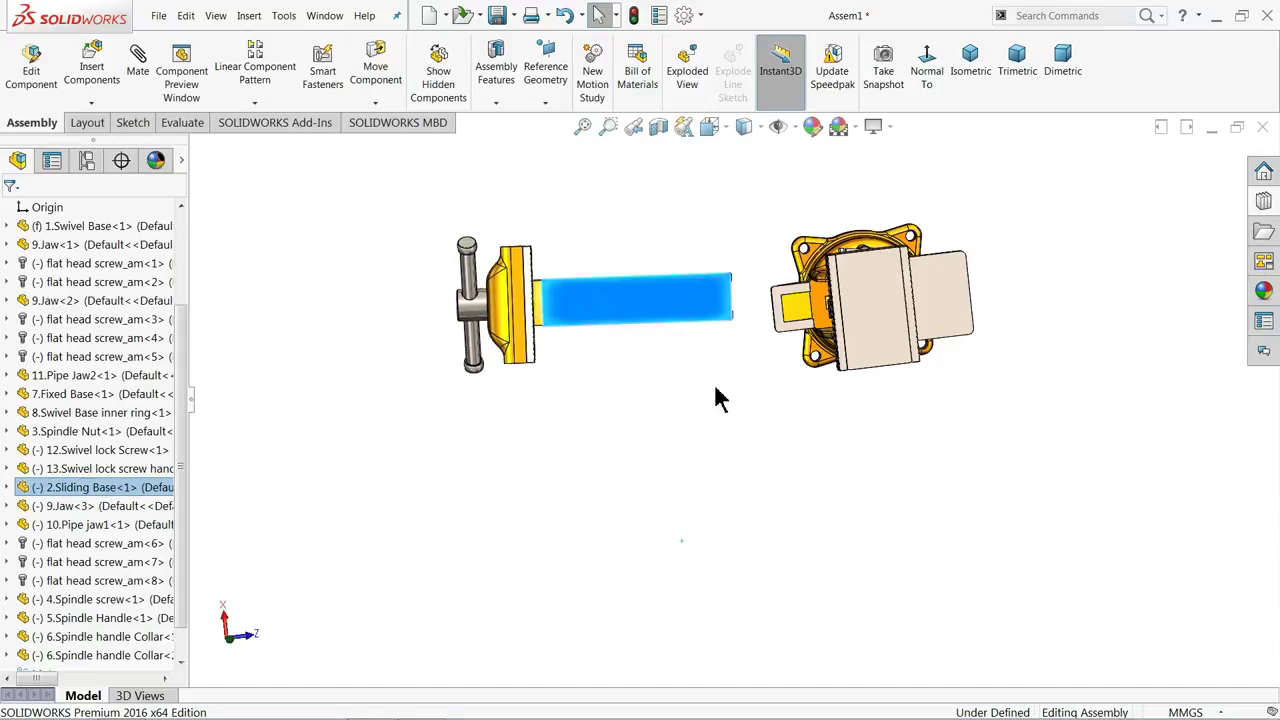
Move the sliding base down in front of the fixed base's opening and start a new mate
middle_drag(746, 471, 806, 410)
drag(640, 313, 720, 476)
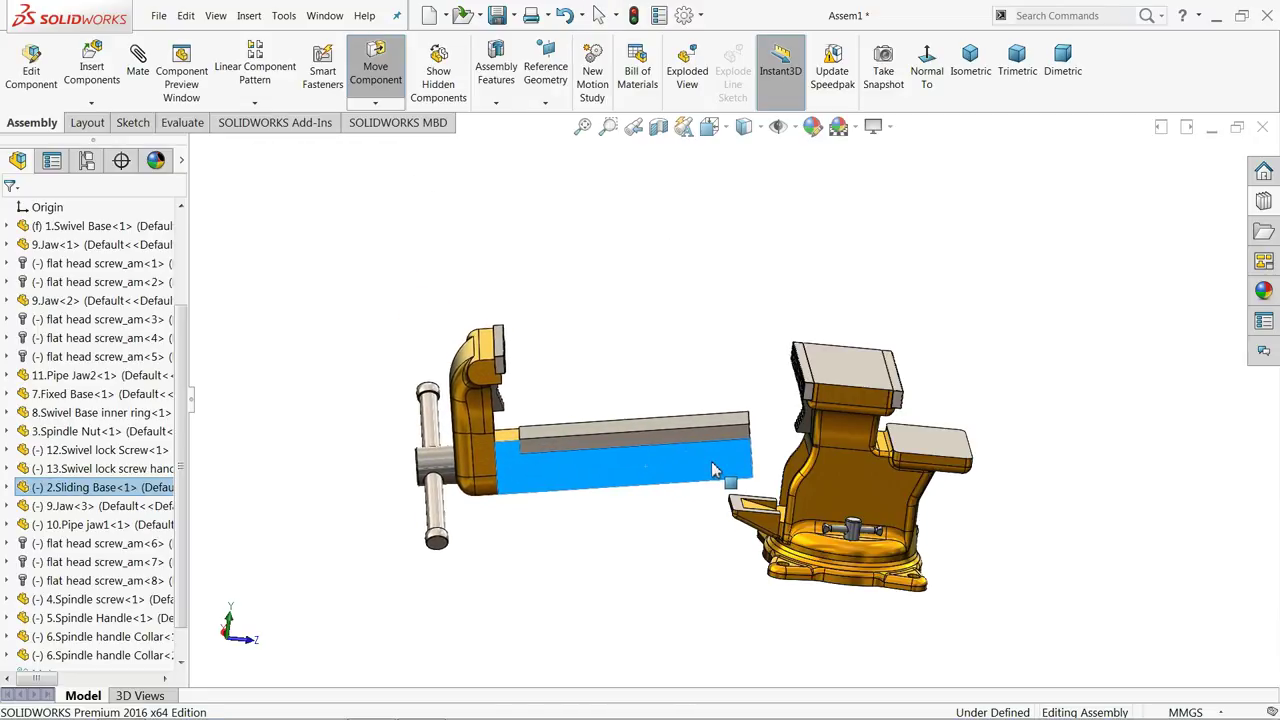
click(709, 331)
scroll(707, 369, down, 2)
middle_drag(707, 383, 664, 432)
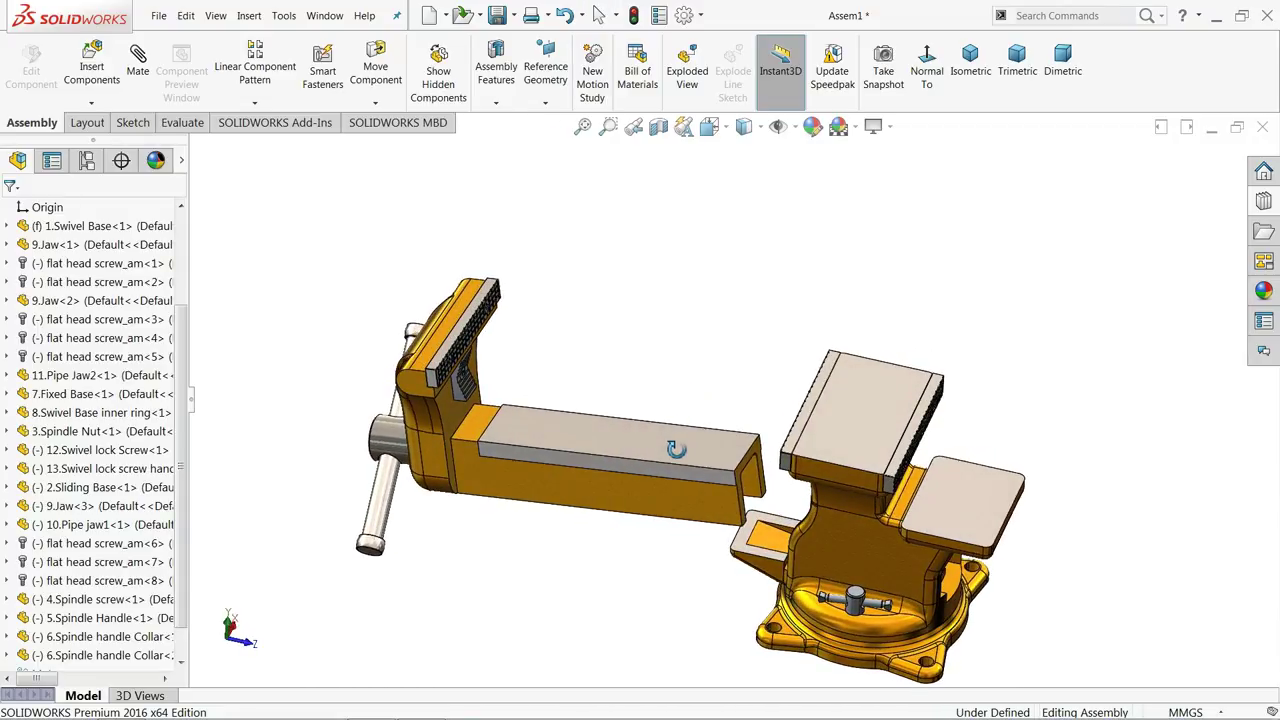
click(140, 84)
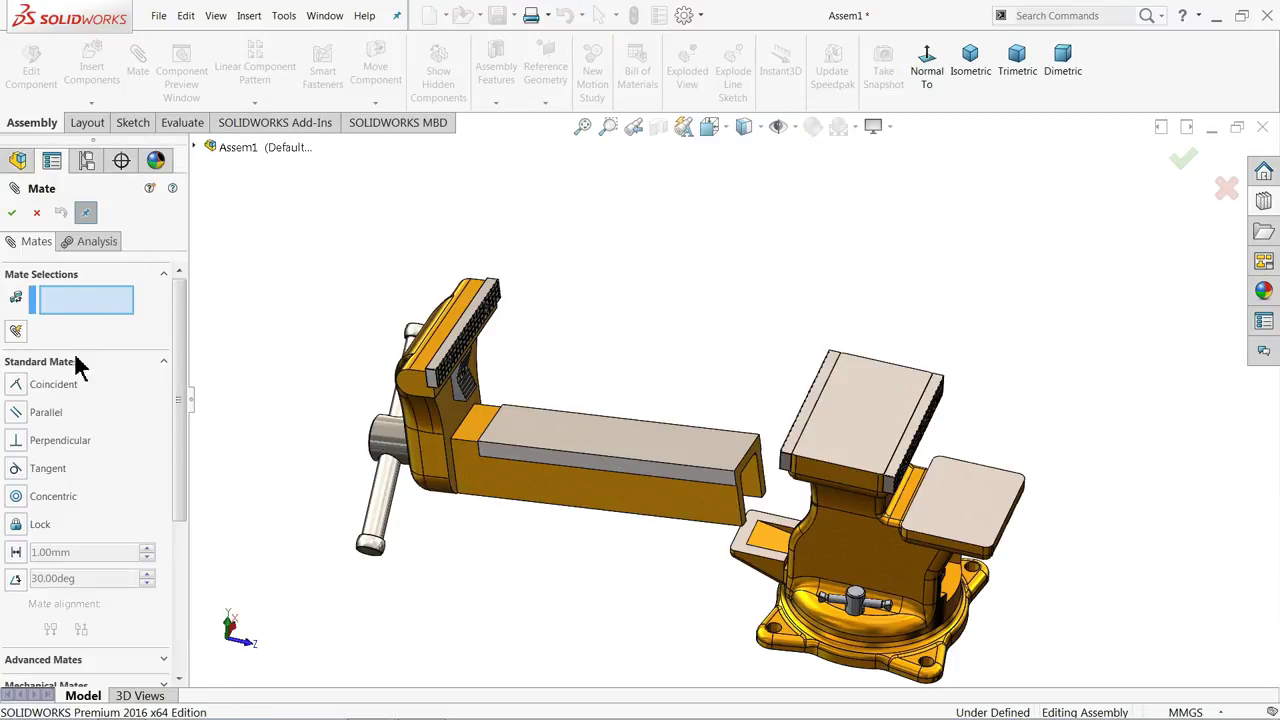
Switch from Standard to Mechanical mates and choose the Screw mate type
click(163, 364)
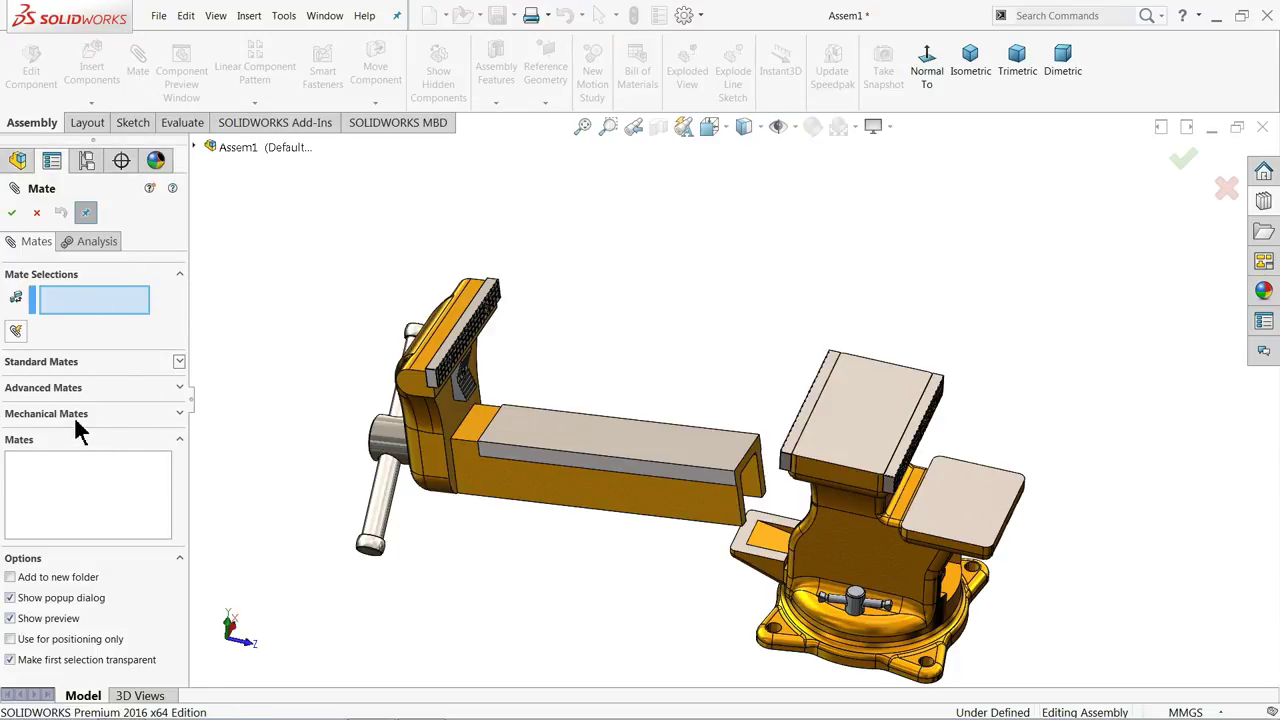
click(80, 415)
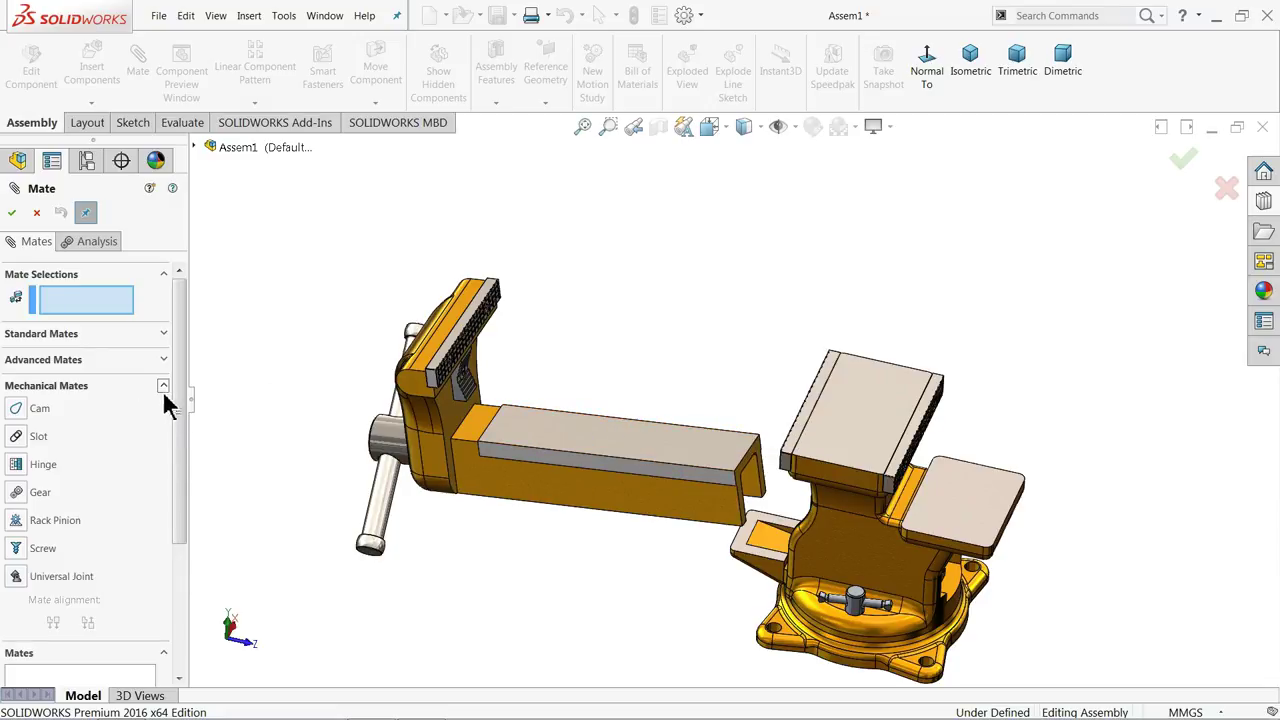
scroll(703, 530, down, 1)
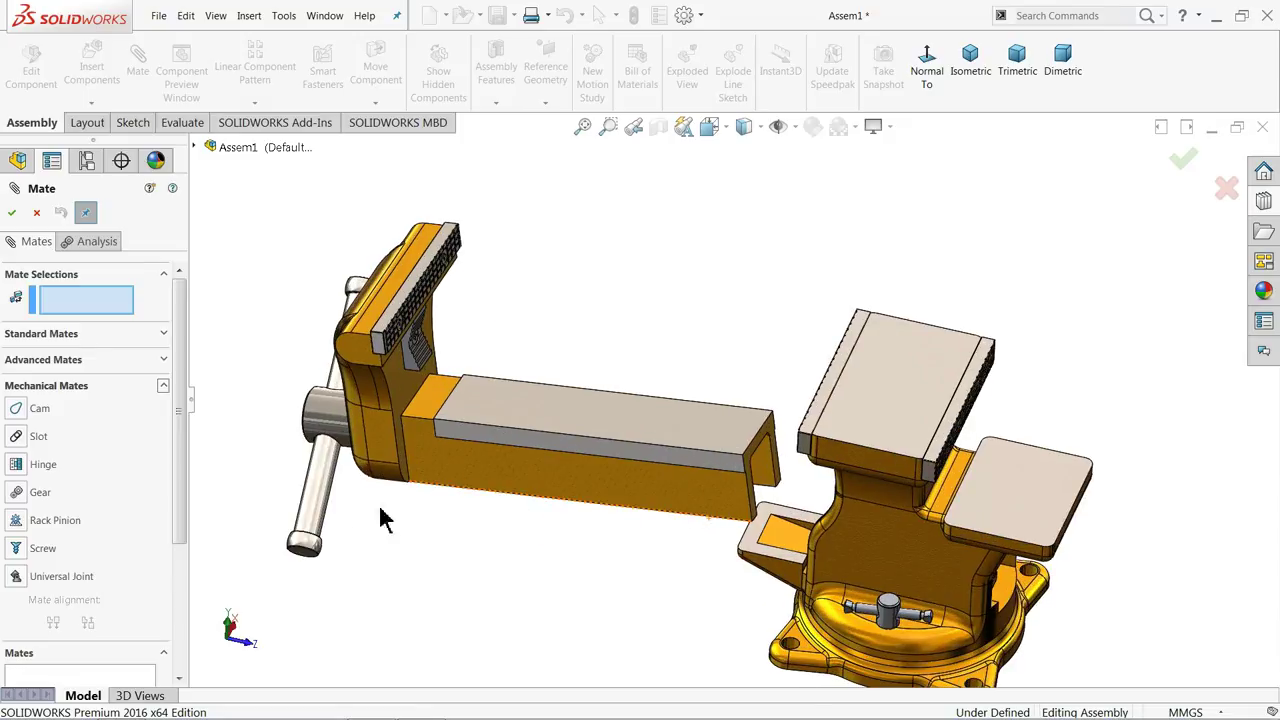
click(16, 552)
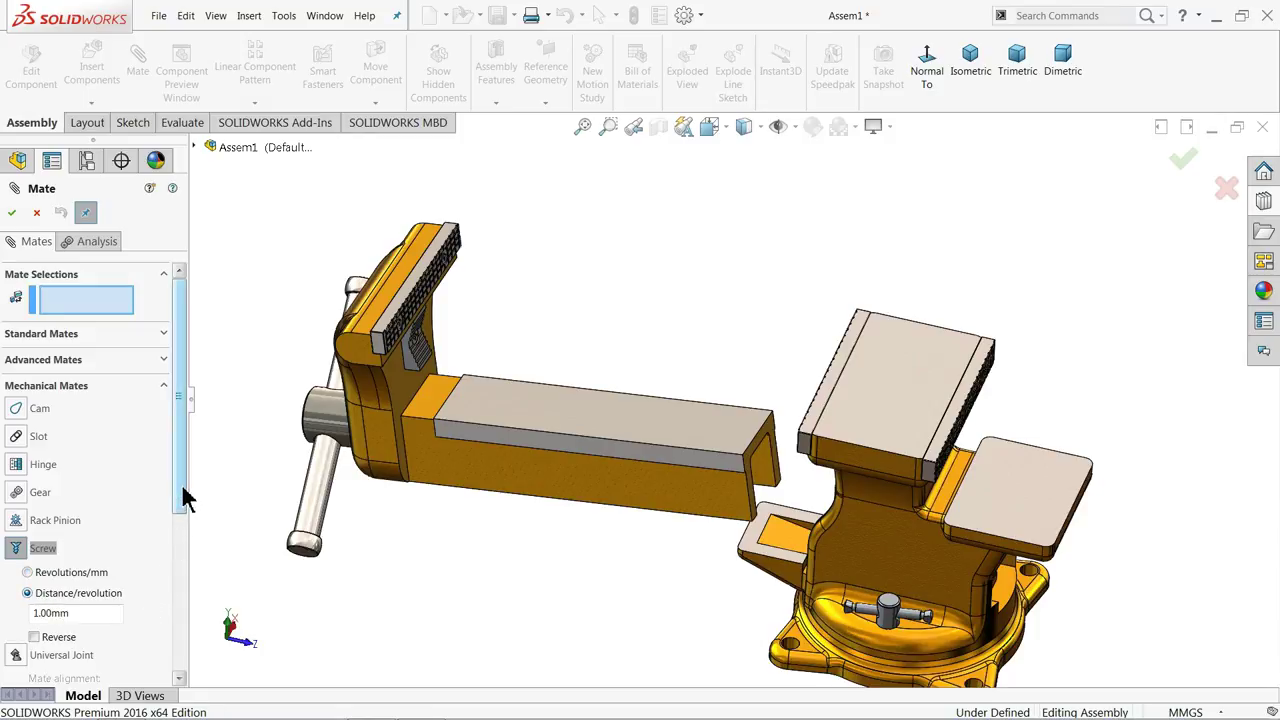
drag(184, 494, 183, 543)
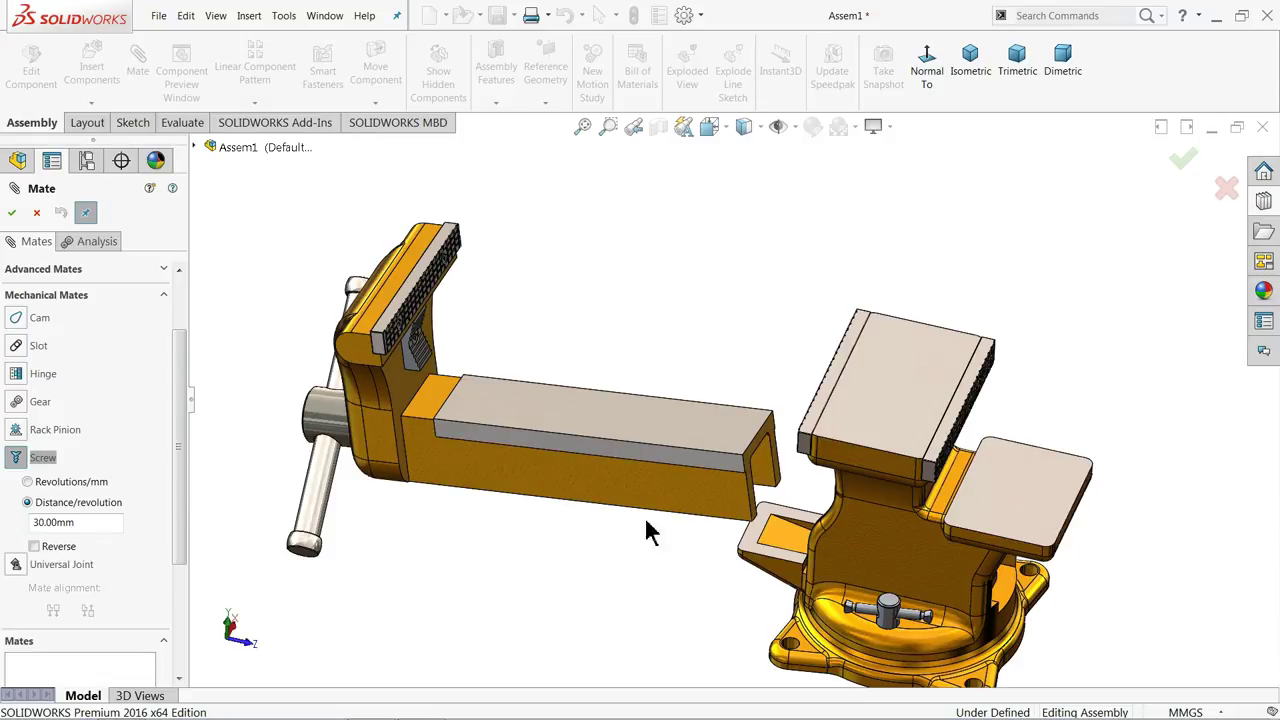
Select the spindle nut's internal thread faces for the screw mate
scroll(648, 532, down, 3)
middle_drag(837, 486, 921, 530)
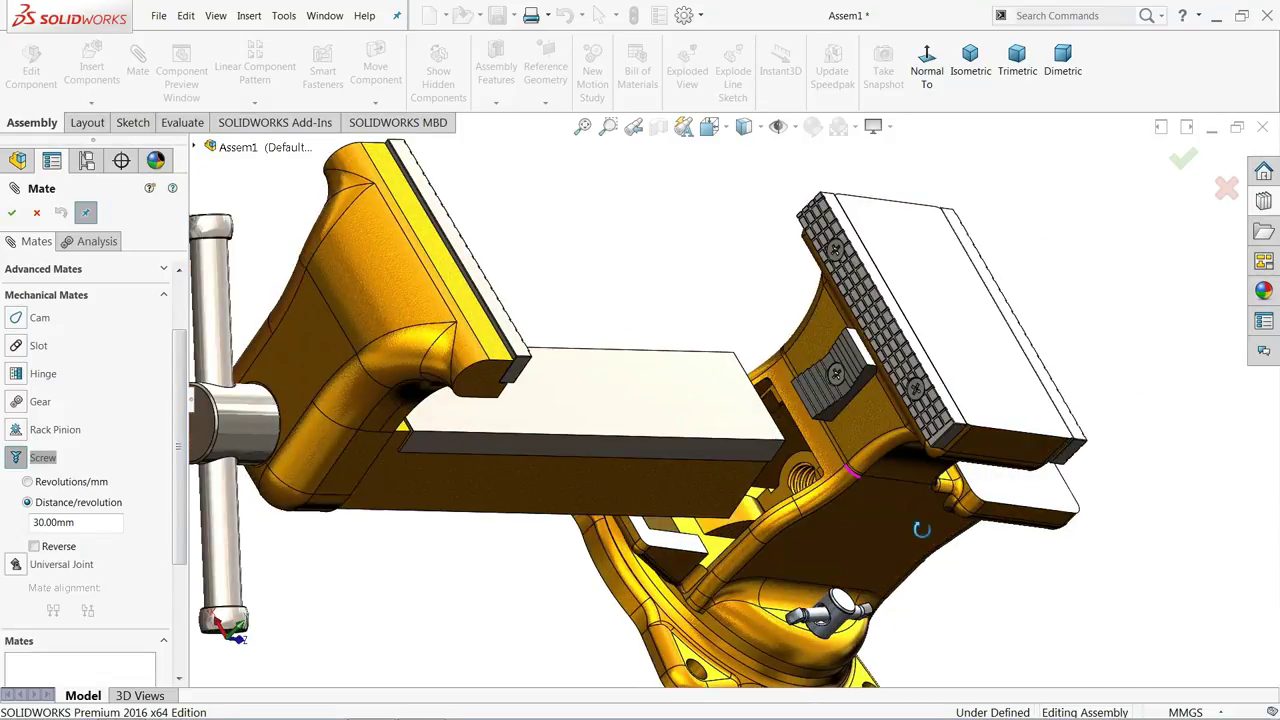
scroll(877, 531, down, 3)
scroll(723, 434, down, 3)
scroll(663, 414, down, 4)
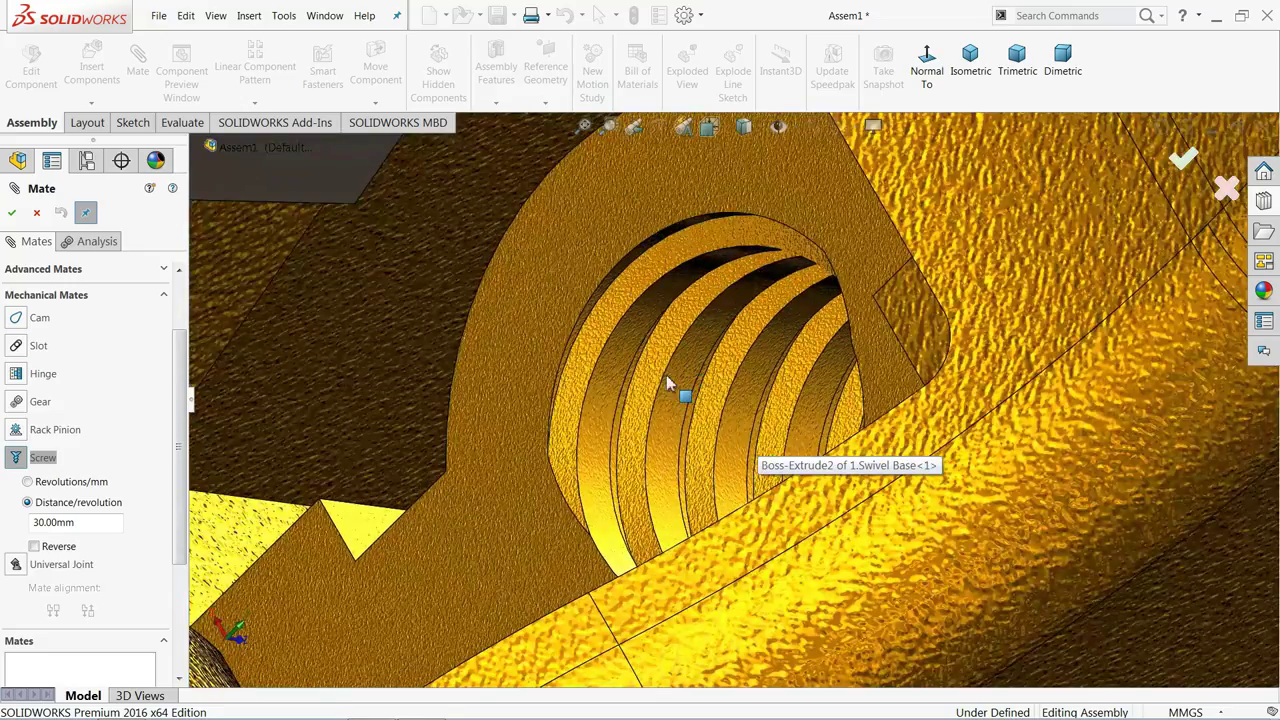
click(696, 370)
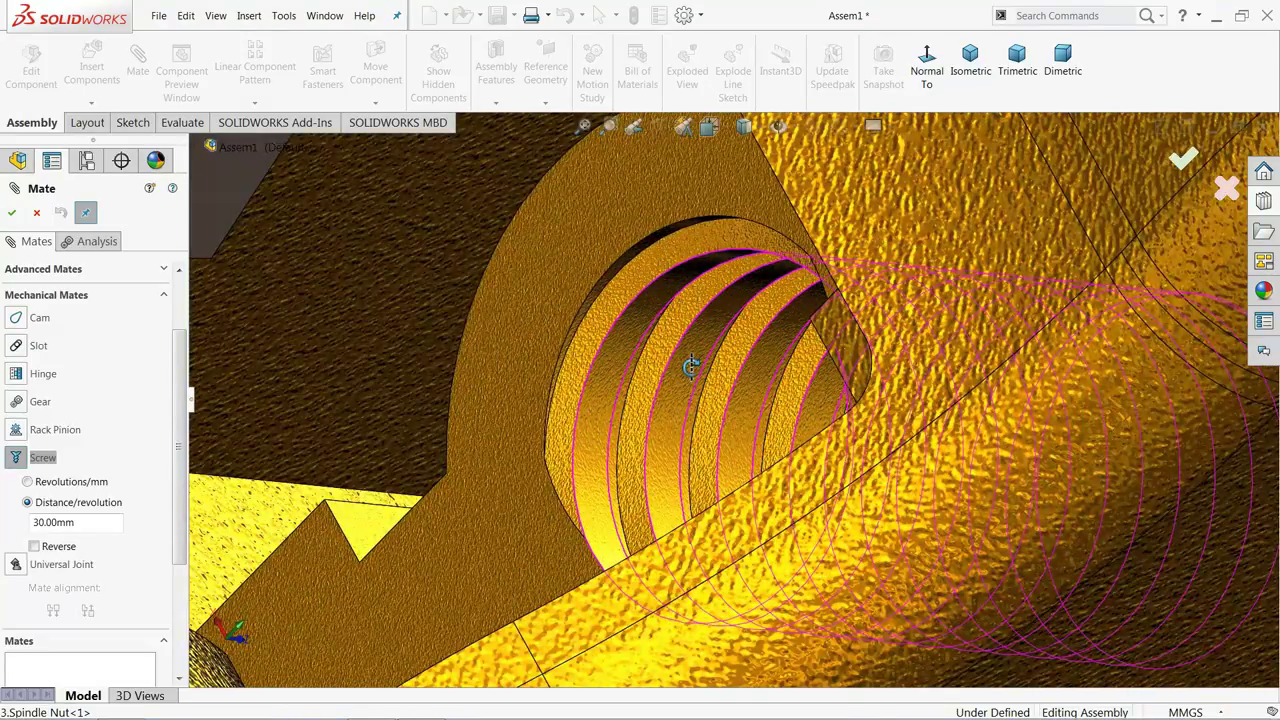
click(666, 433)
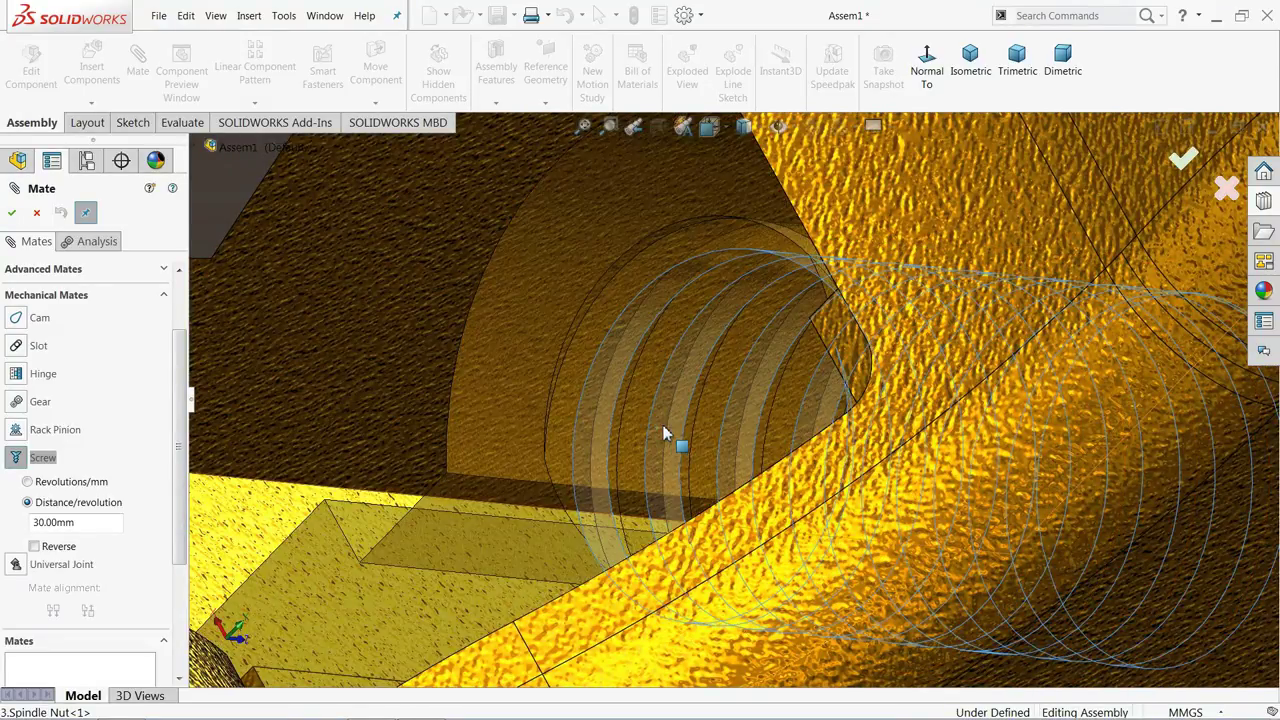
Accept the reversed 1.00 mm-per-revolution screw mate to the spindle and close Mate
scroll(680, 425, up, 10)
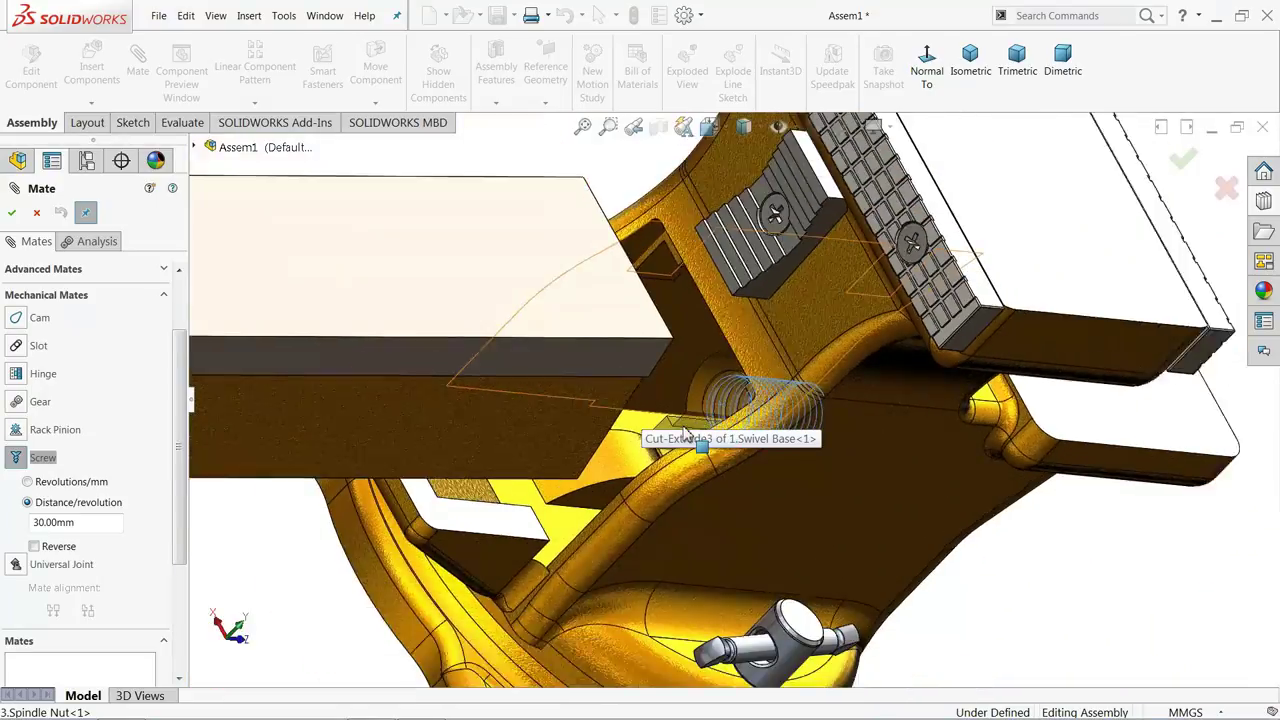
middle_drag(655, 437, 605, 20)
scroll(618, 445, down, 8)
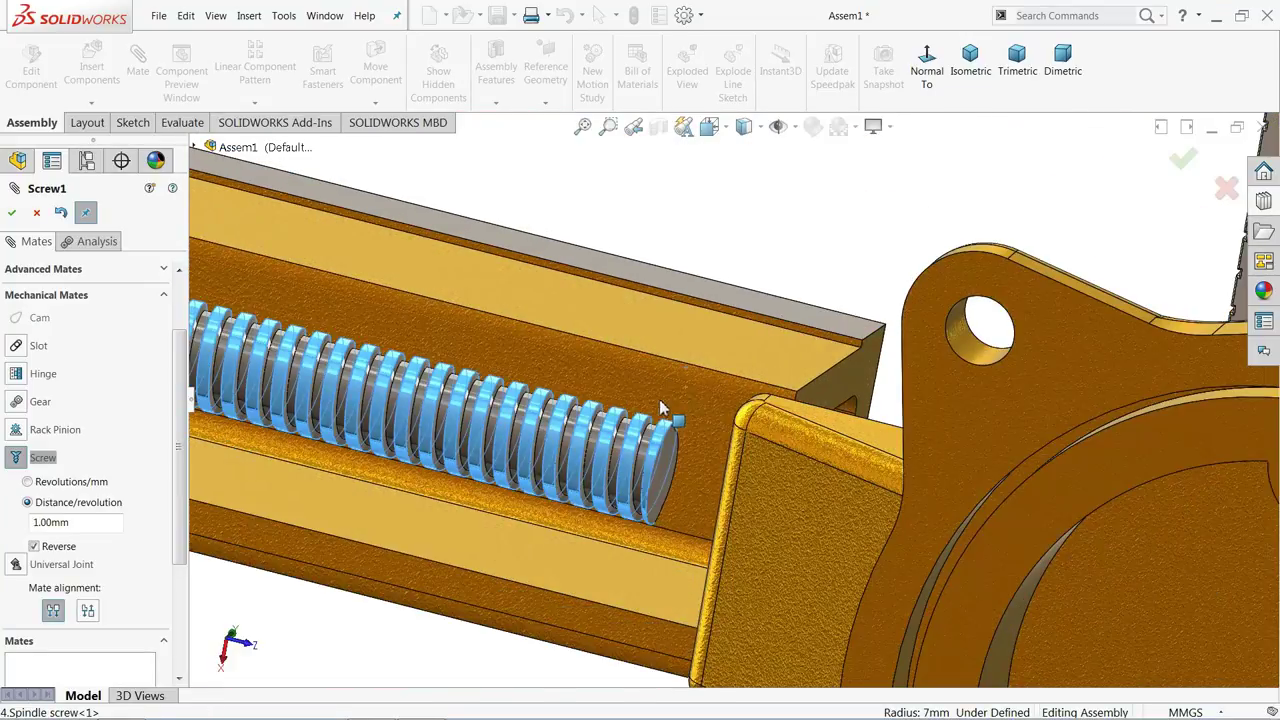
scroll(660, 408, up, 10)
middle_drag(737, 314, 661, 665)
scroll(835, 497, down, 2)
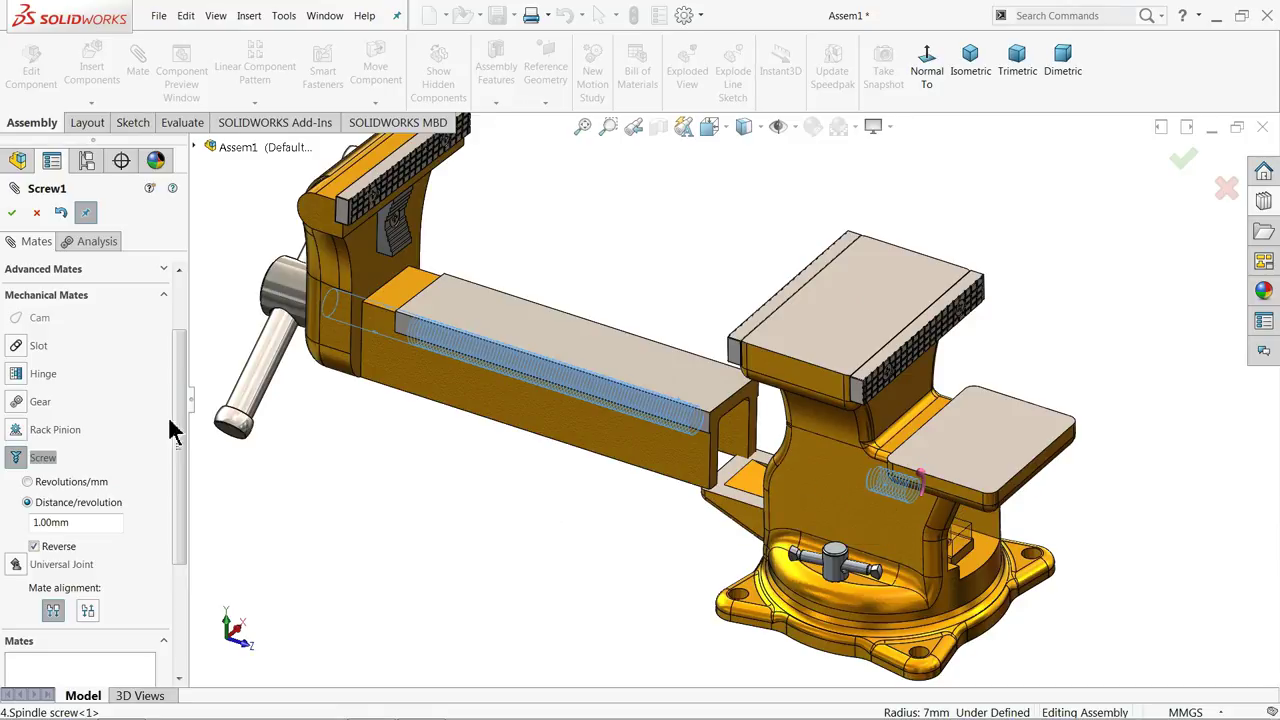
click(13, 213)
click(13, 213)
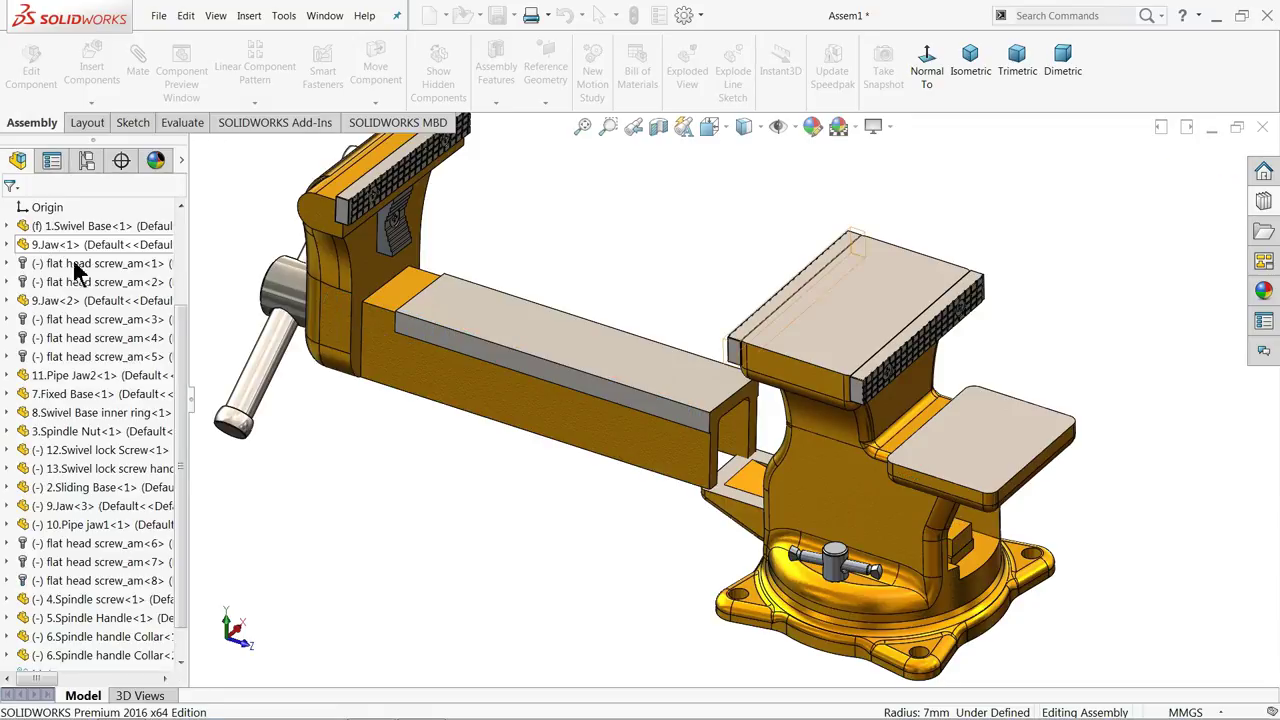
Drag the sliding base along the vise to test its movement
drag(425, 378, 491, 393)
click(557, 265)
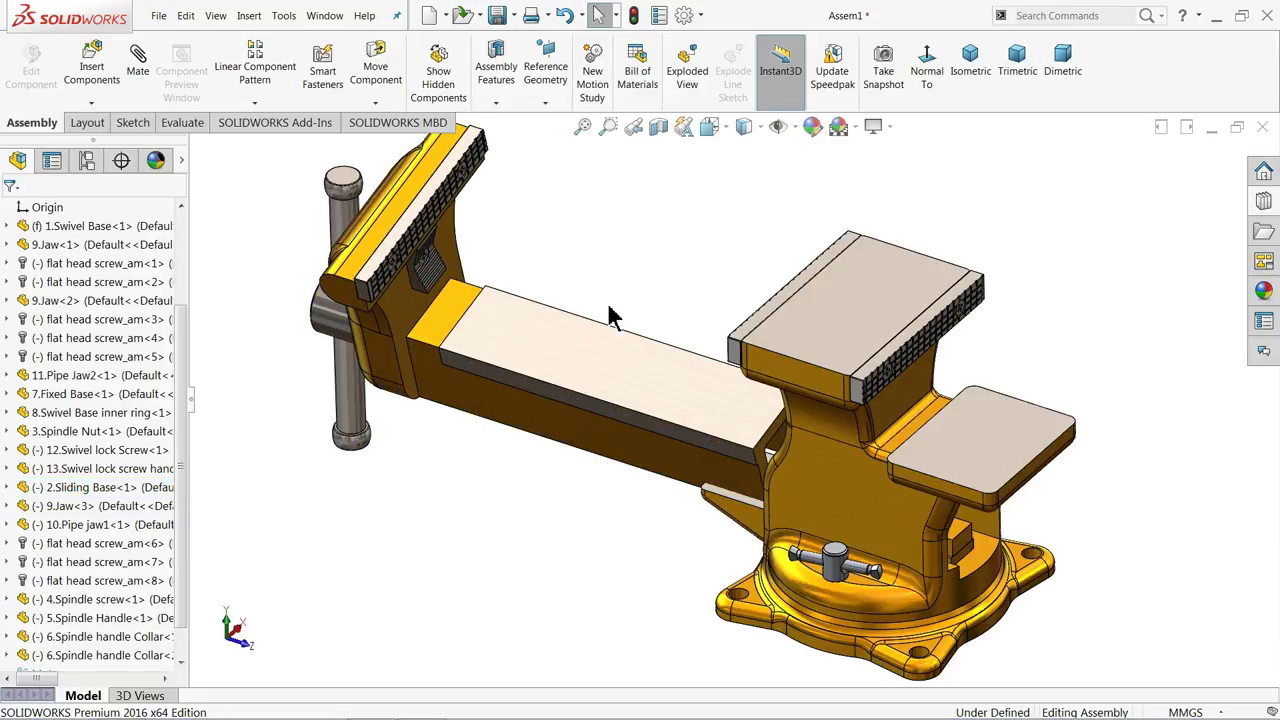
mouse_move(590, 298)
middle_down()
mouse_move(592, 360)
mouse_move(586, 283)
mouse_move(600, 287)
middle_up()
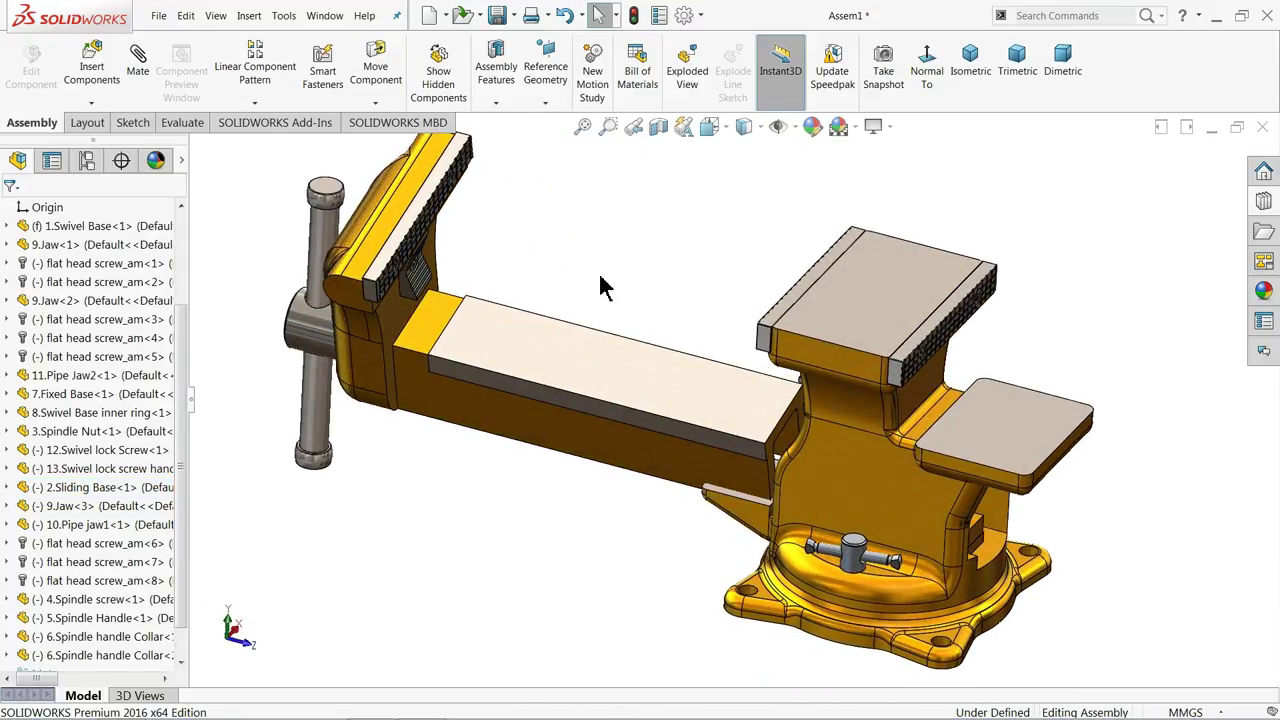
Make a long sliding base face parallel to the swivel base's jaw face
click(138, 68)
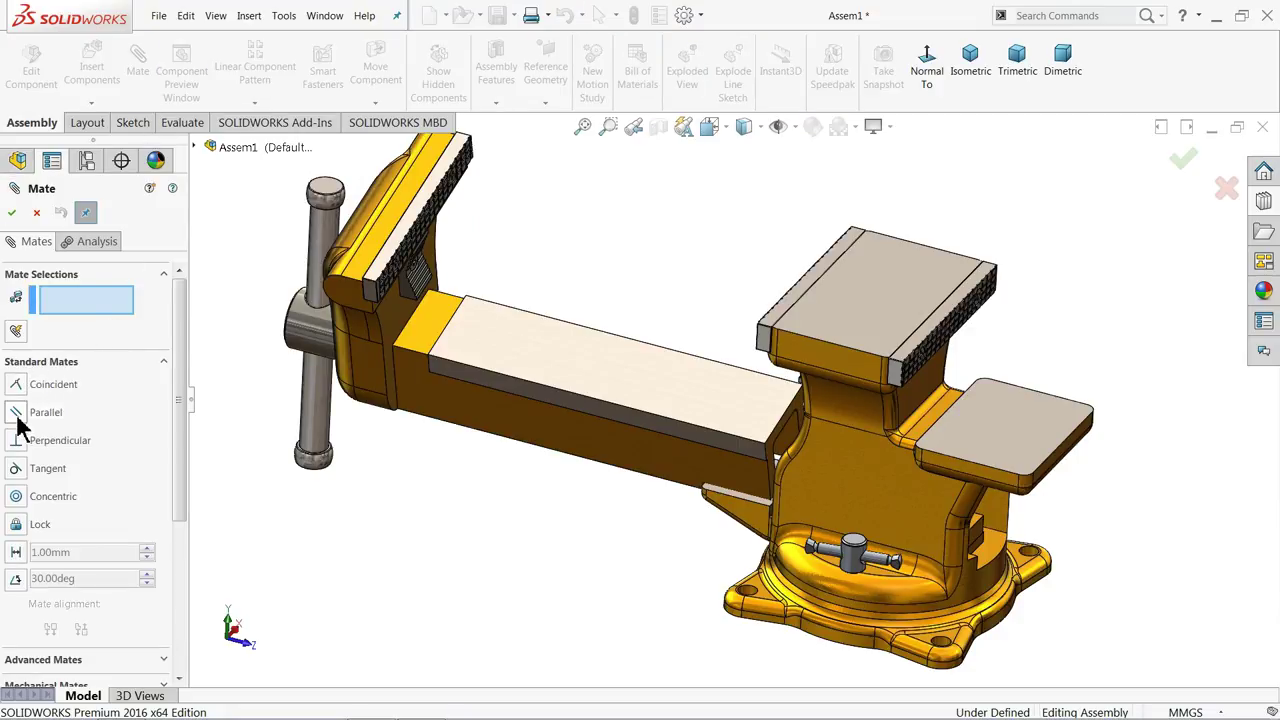
click(482, 385)
click(812, 359)
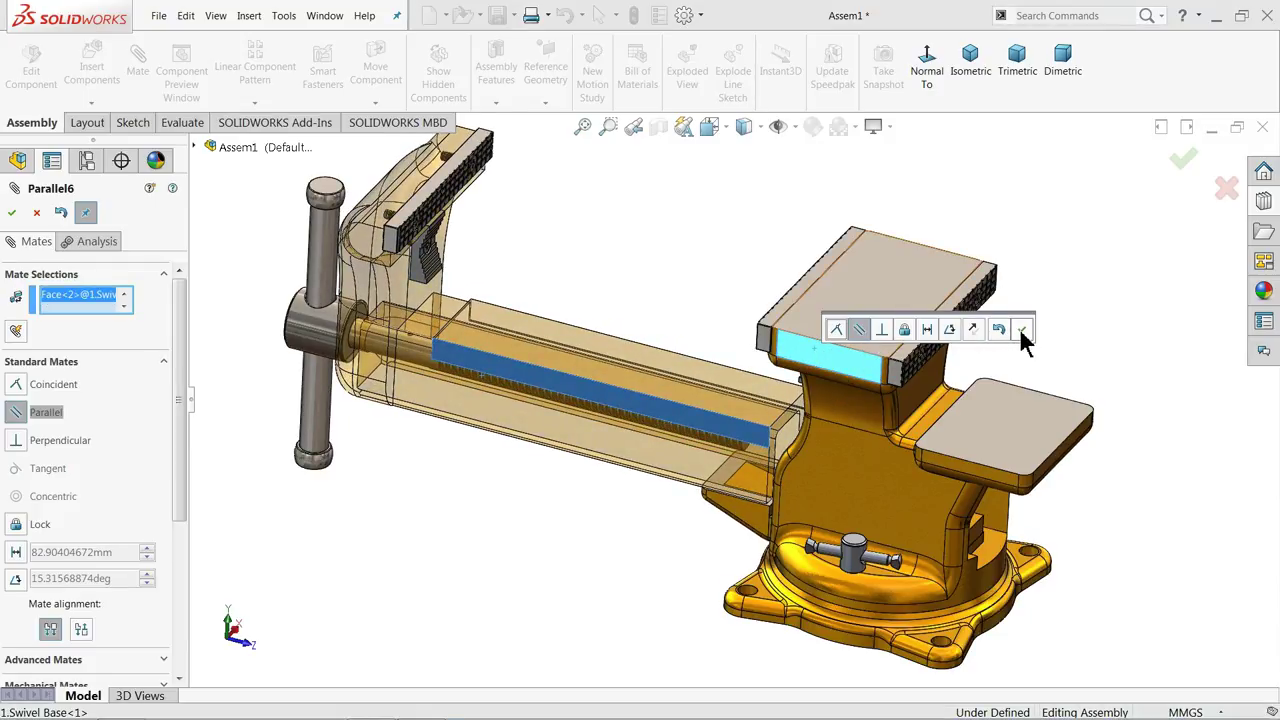
click(1021, 331)
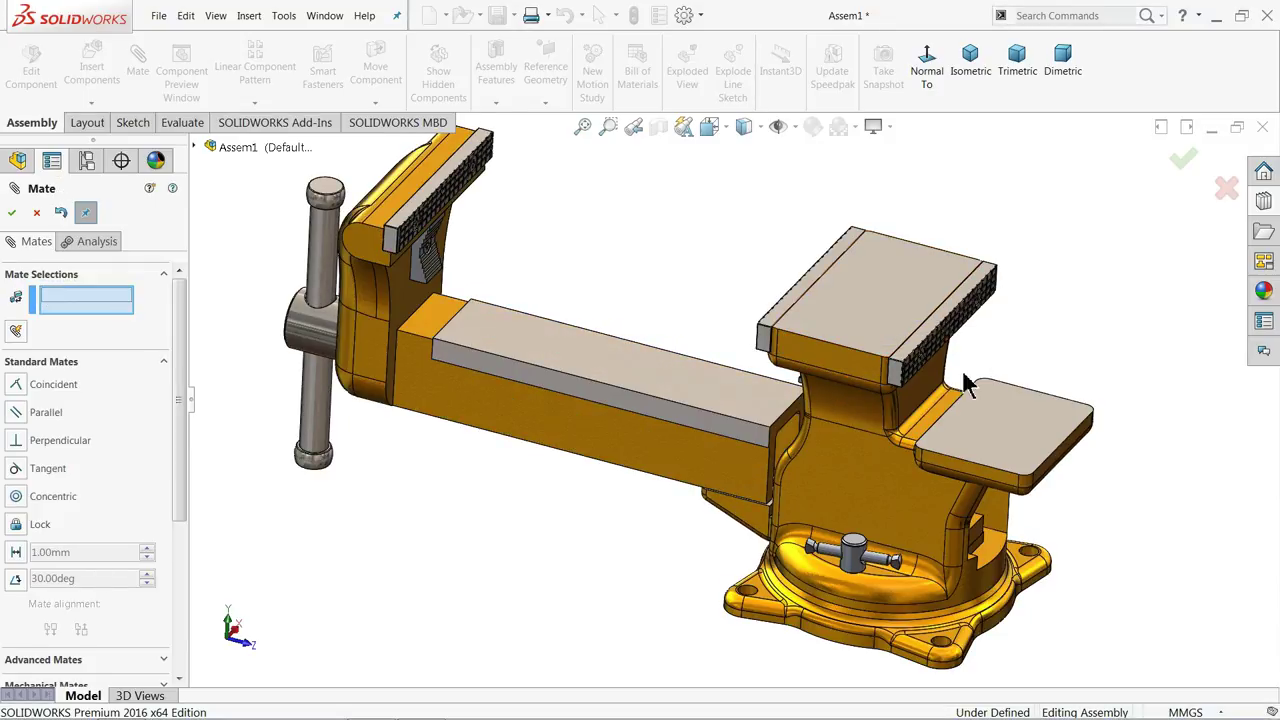
click(12, 214)
Slide the jaw assembly left and inspect the sliding base from below
drag(455, 392, 663, 514)
middle_drag(663, 514, 563, 451)
scroll(718, 383, down, 6)
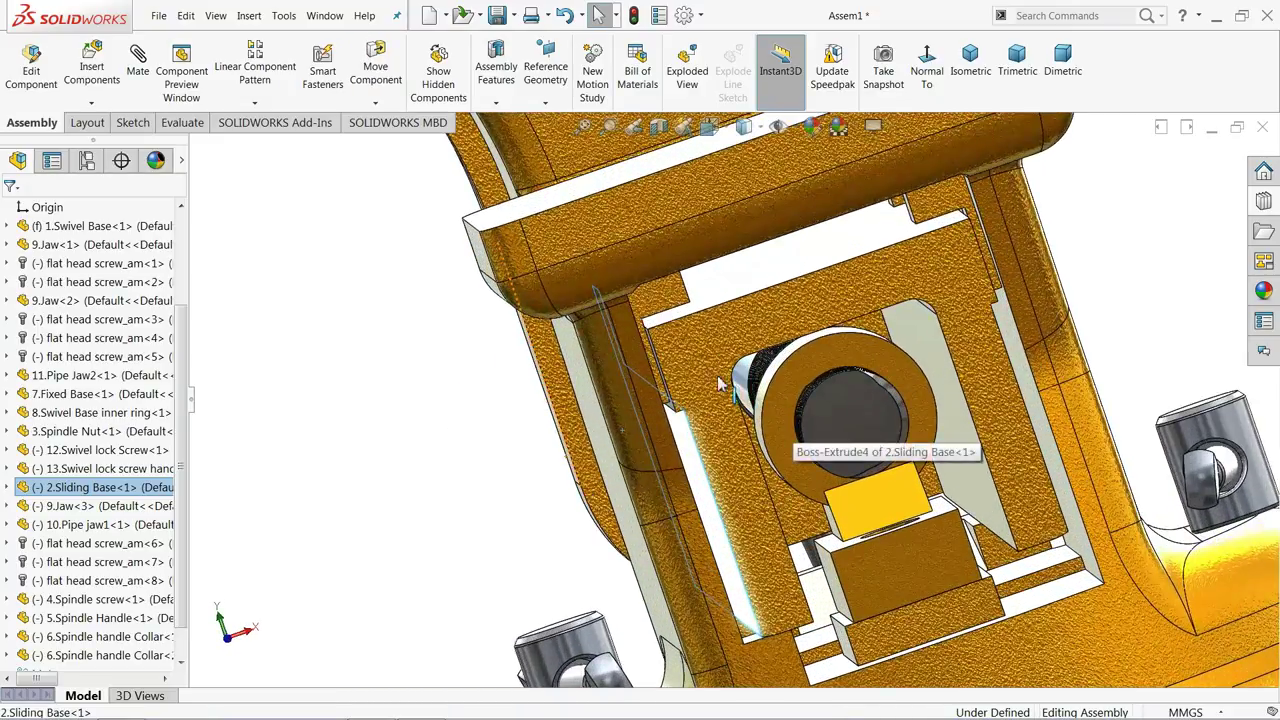
middle_drag(714, 371, 720, 374)
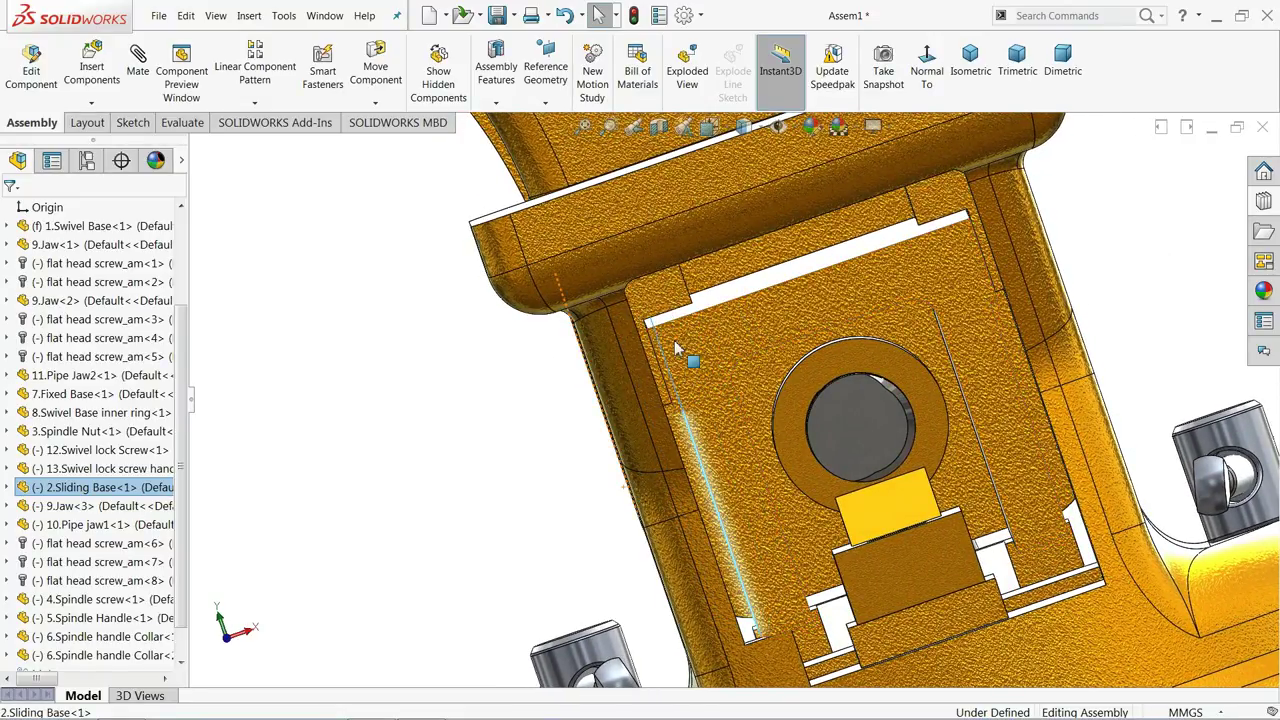
scroll(719, 385, up, 5)
middle_drag(718, 393, 570, 365)
scroll(600, 375, up, 2)
scroll(531, 366, down, 3)
scroll(575, 368, up, 2)
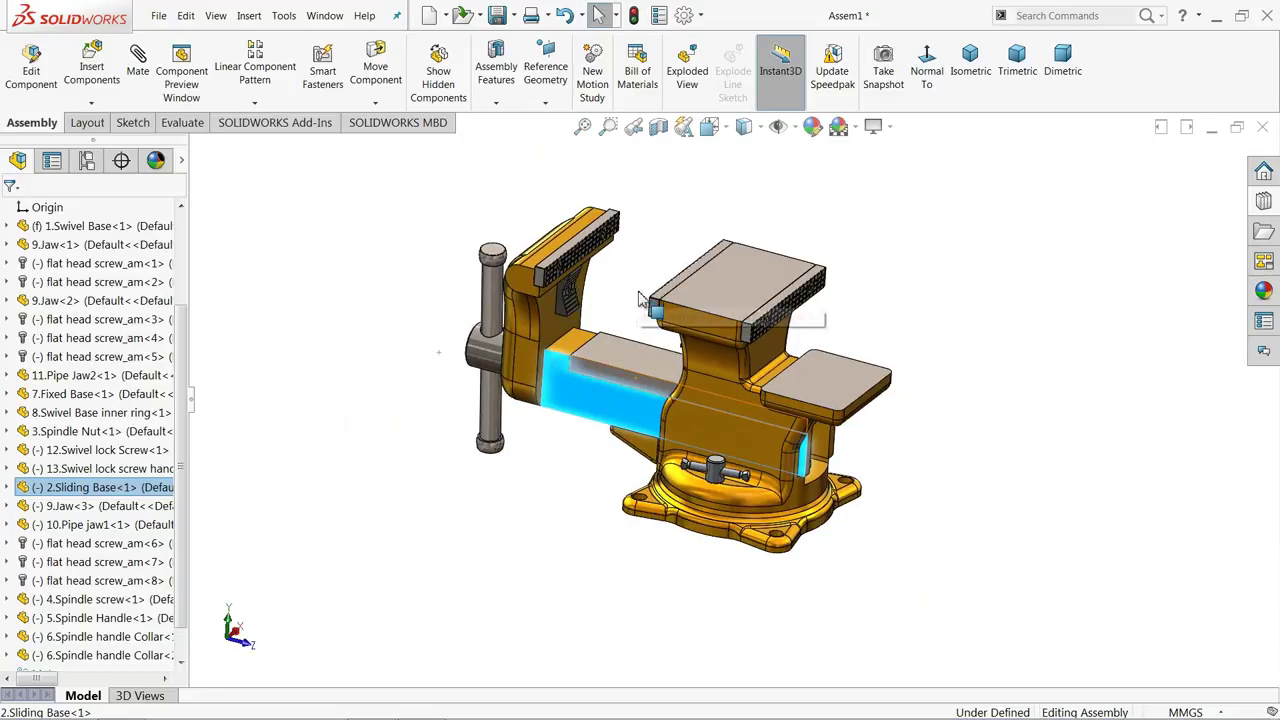
scroll(580, 470, down, 1)
Slide the jaw back and forth to test its travel, then start a new mate
drag(594, 473, 477, 423)
middle_drag(477, 423, 570, 447)
drag(570, 447, 389, 394)
middle_drag(389, 394, 455, 423)
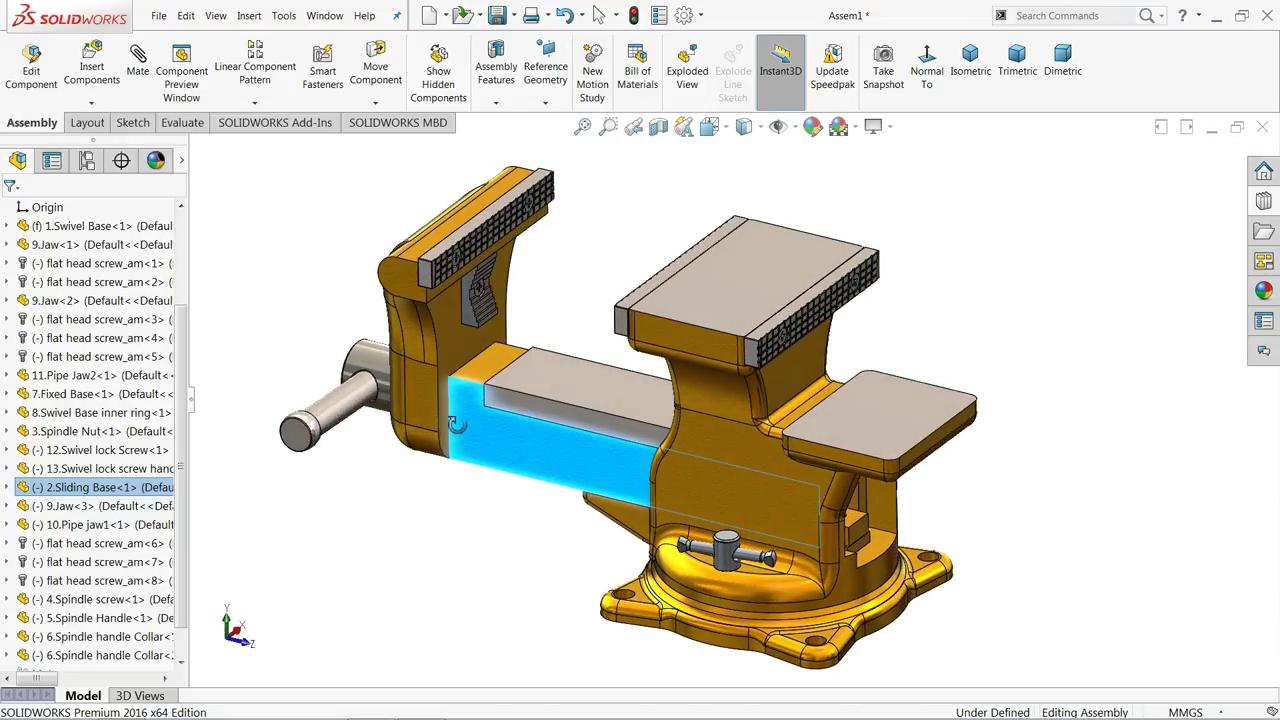
key(Escape)
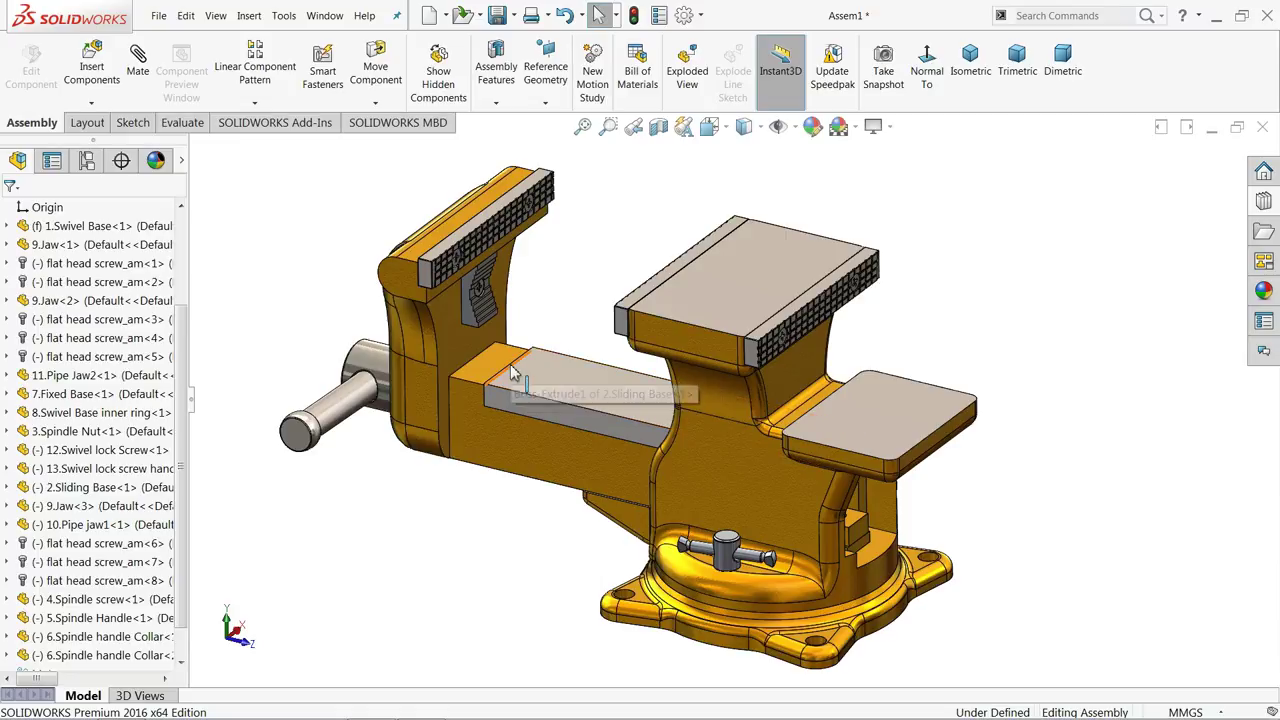
scroll(512, 372, down, 2)
click(143, 90)
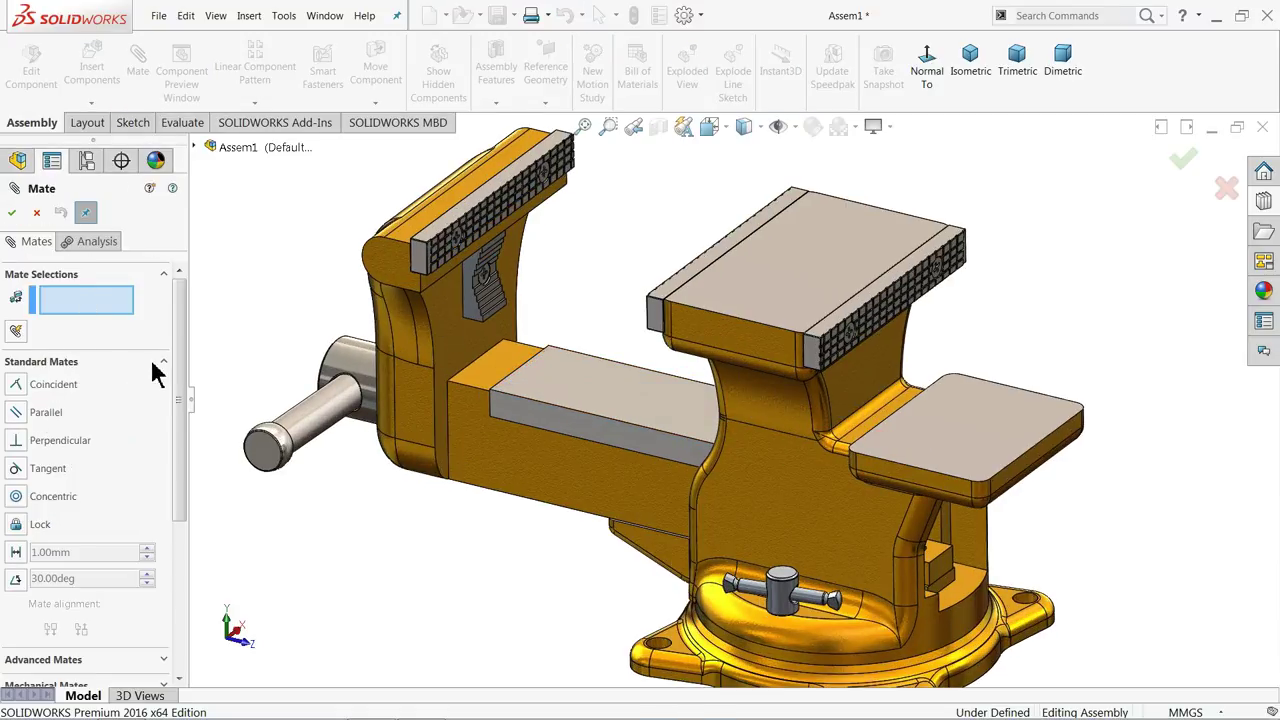
Switch to Advanced mates and choose the limit Distance mate
click(155, 364)
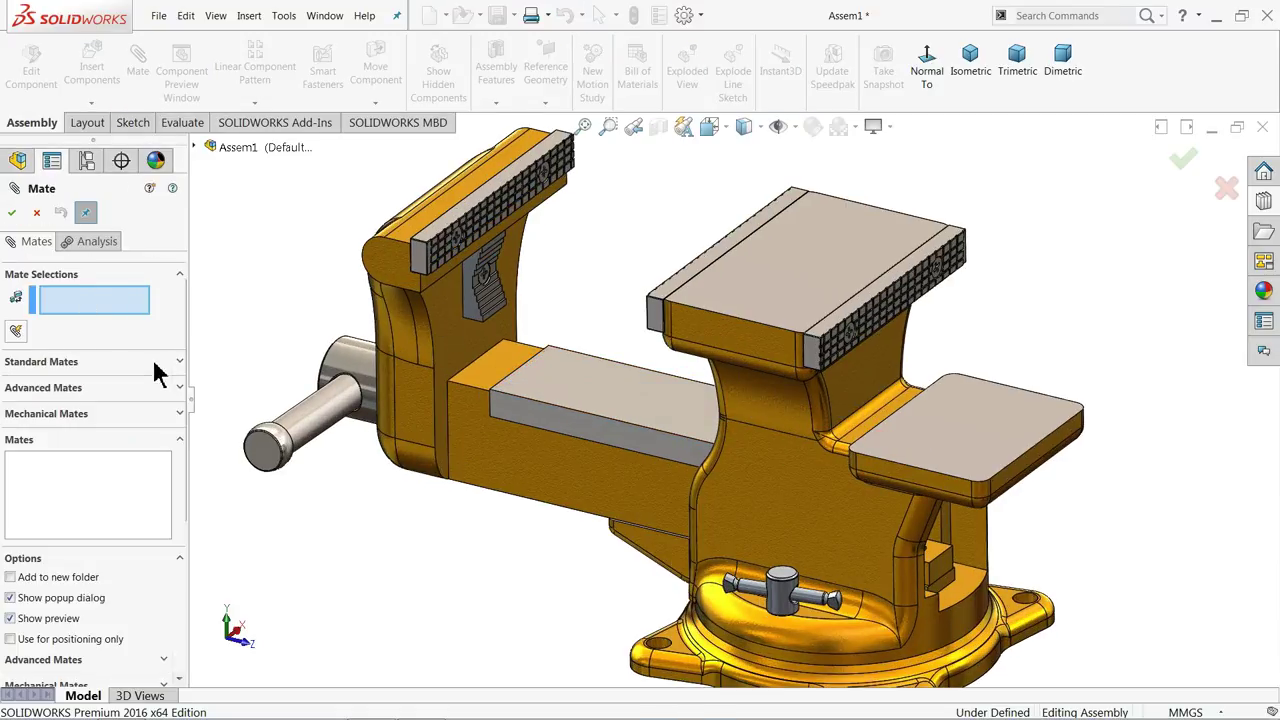
click(72, 389)
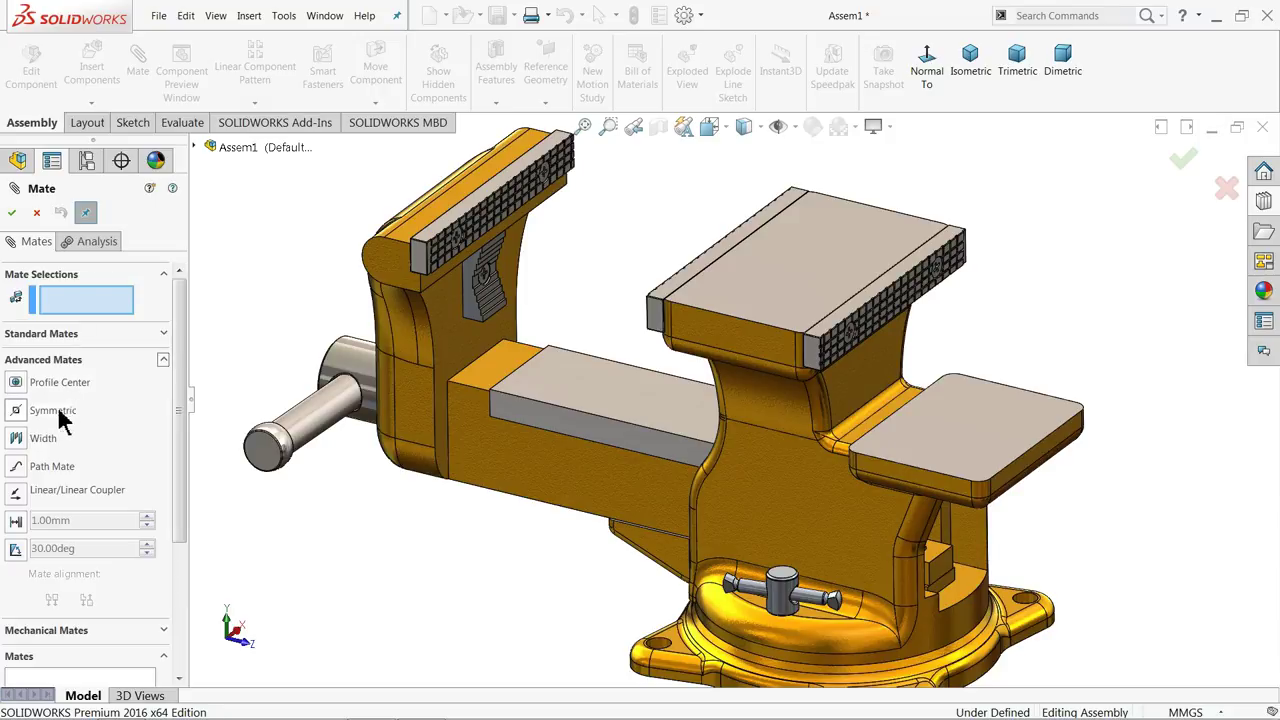
click(17, 522)
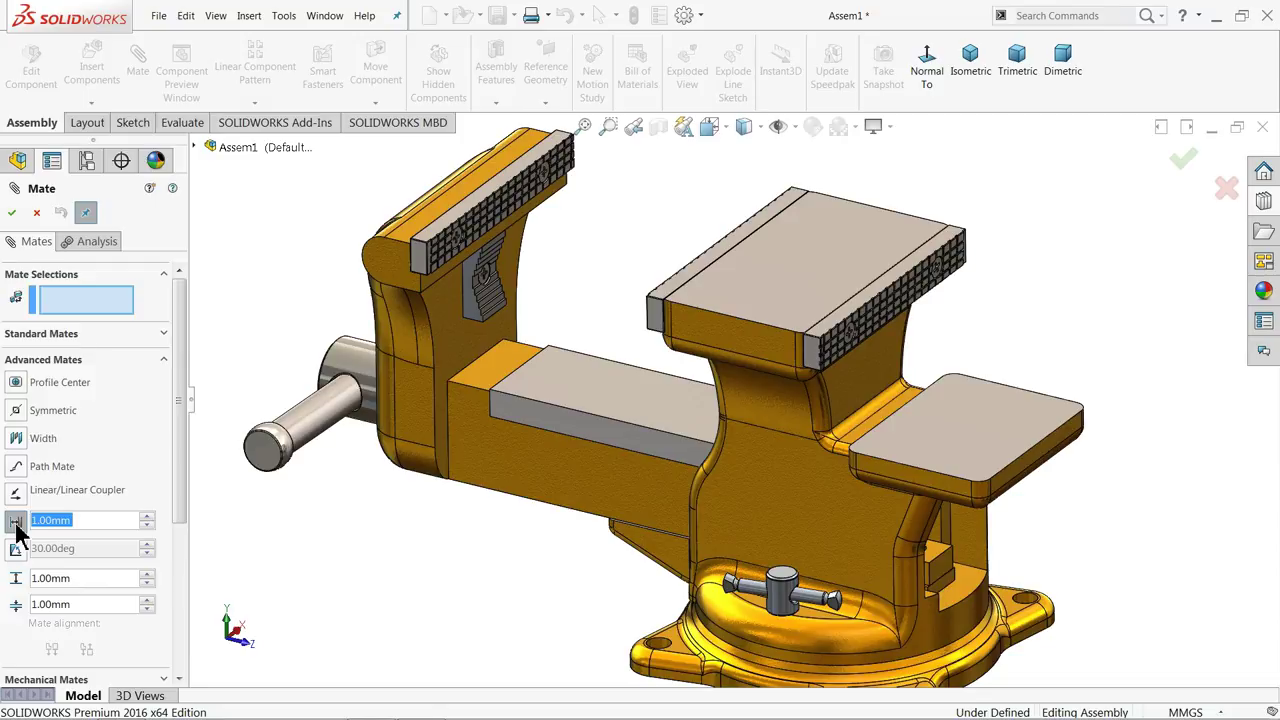
text(9)
key(Return)
Pick both opposing jaw faces and set the nominal distance to 39 mm
scroll(490, 305, down, 5)
scroll(480, 298, down, 3)
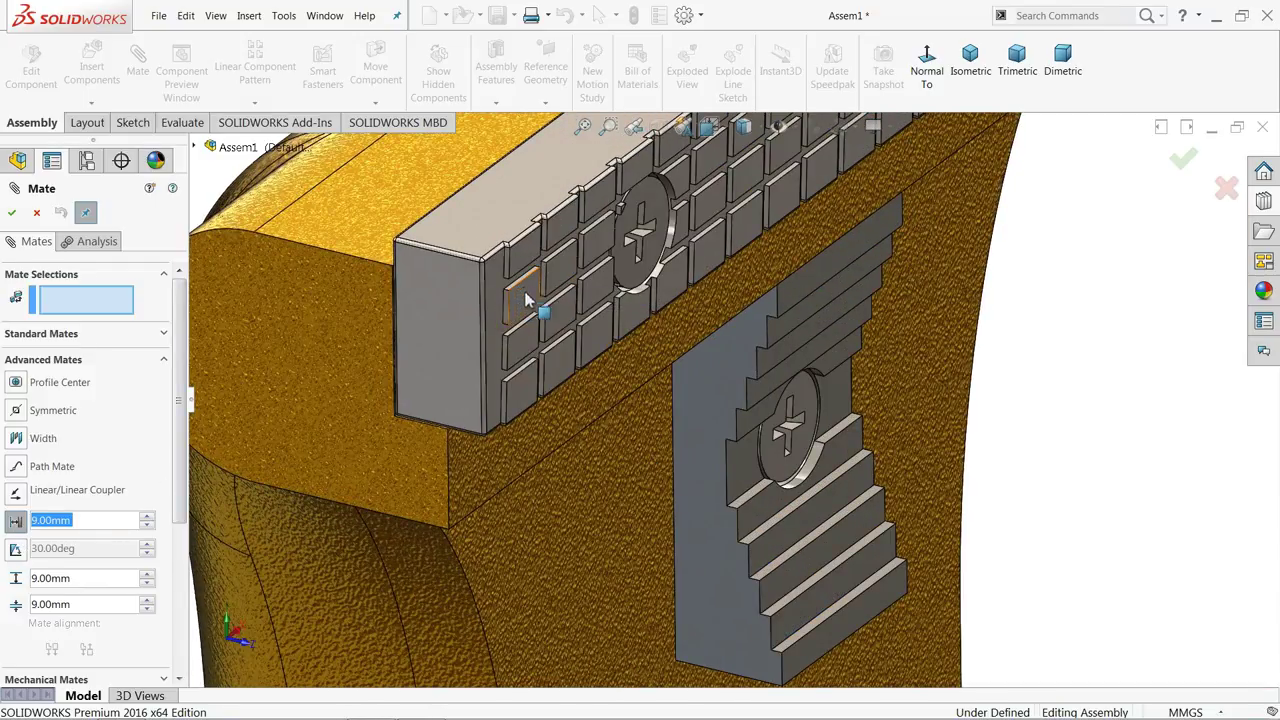
click(527, 308)
scroll(565, 305, up, 10)
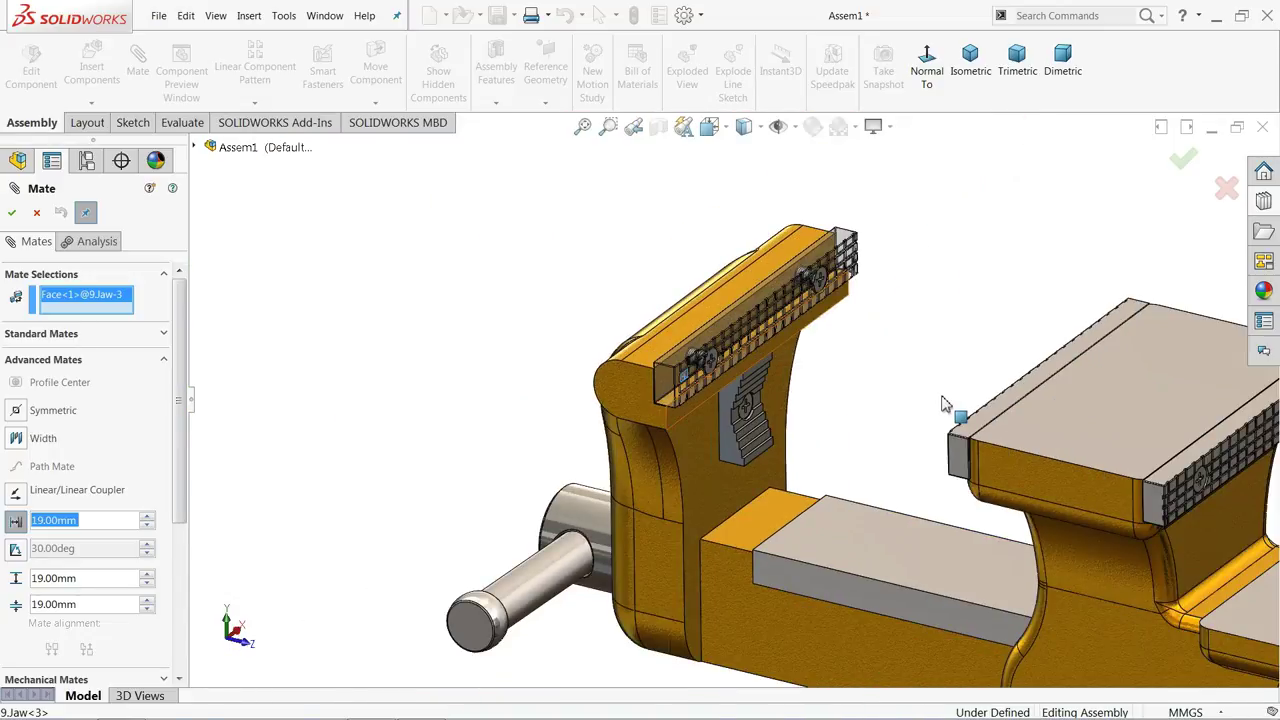
middle_drag(943, 406, 996, 455)
scroll(966, 455, down, 8)
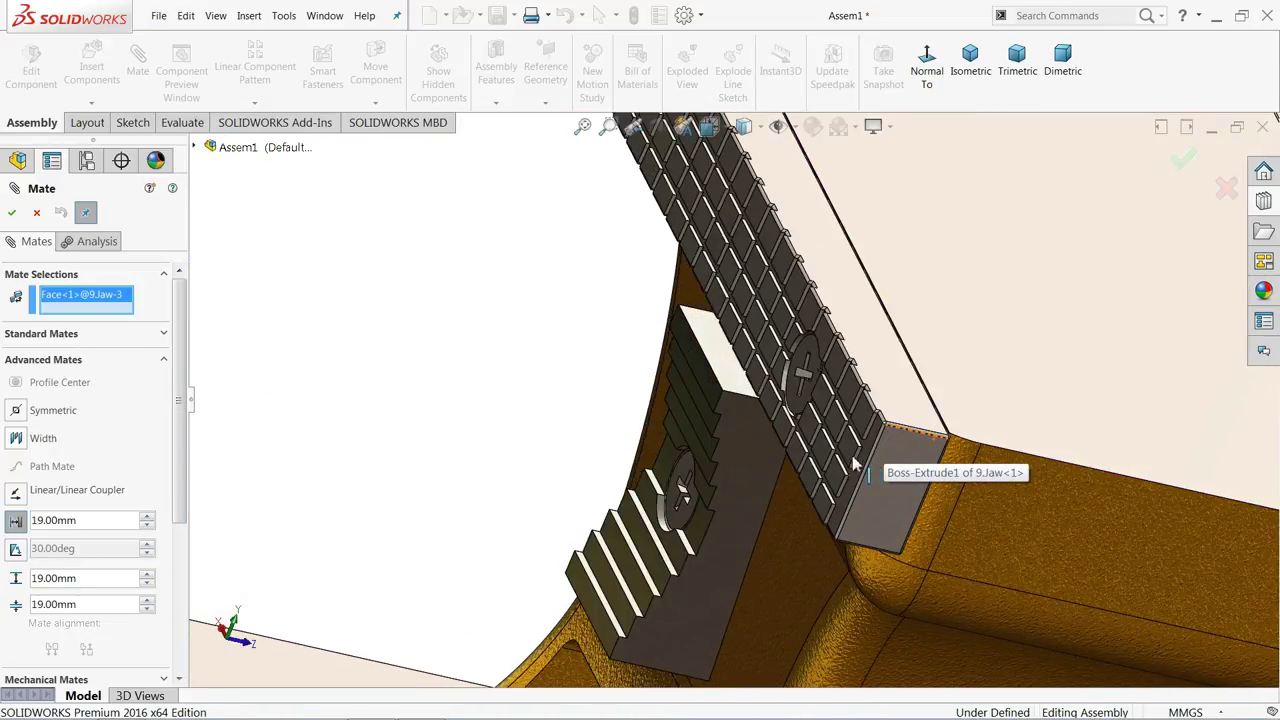
click(851, 461)
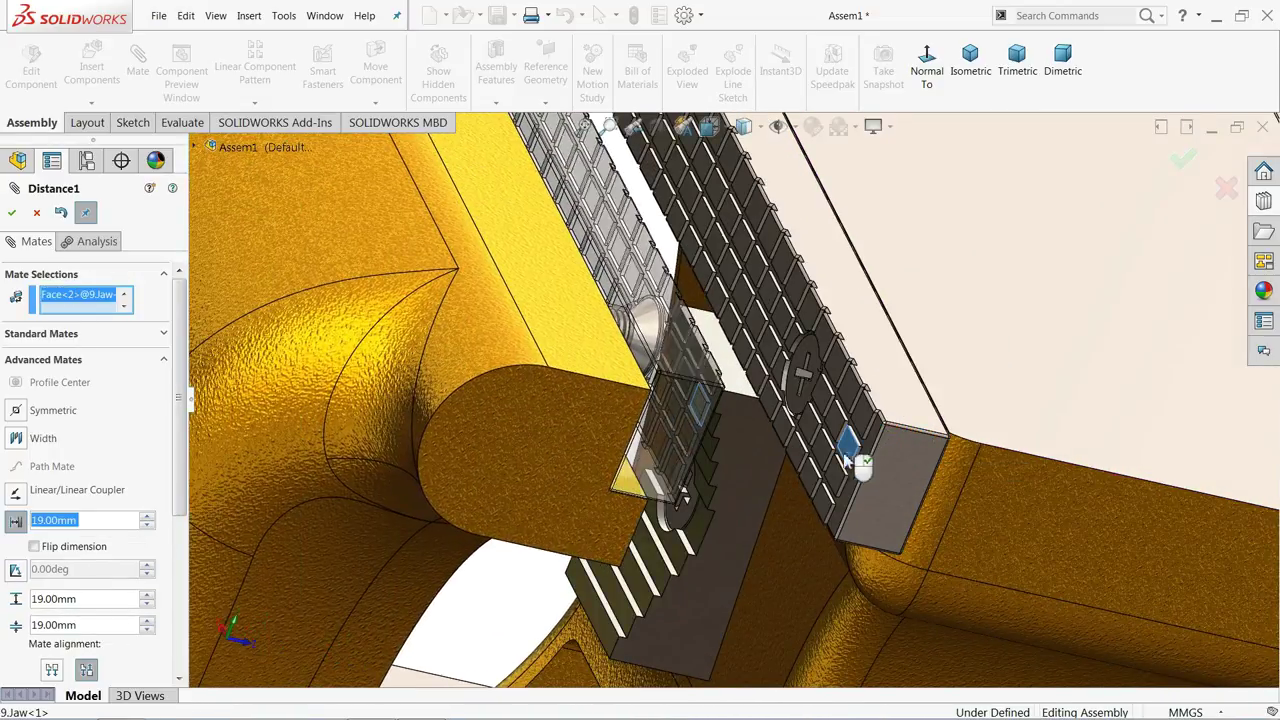
text(39)
key(Return)
Set the limits to 250 mm maximum and 0 mm minimum, then accept the mate
scroll(349, 449, up, 10)
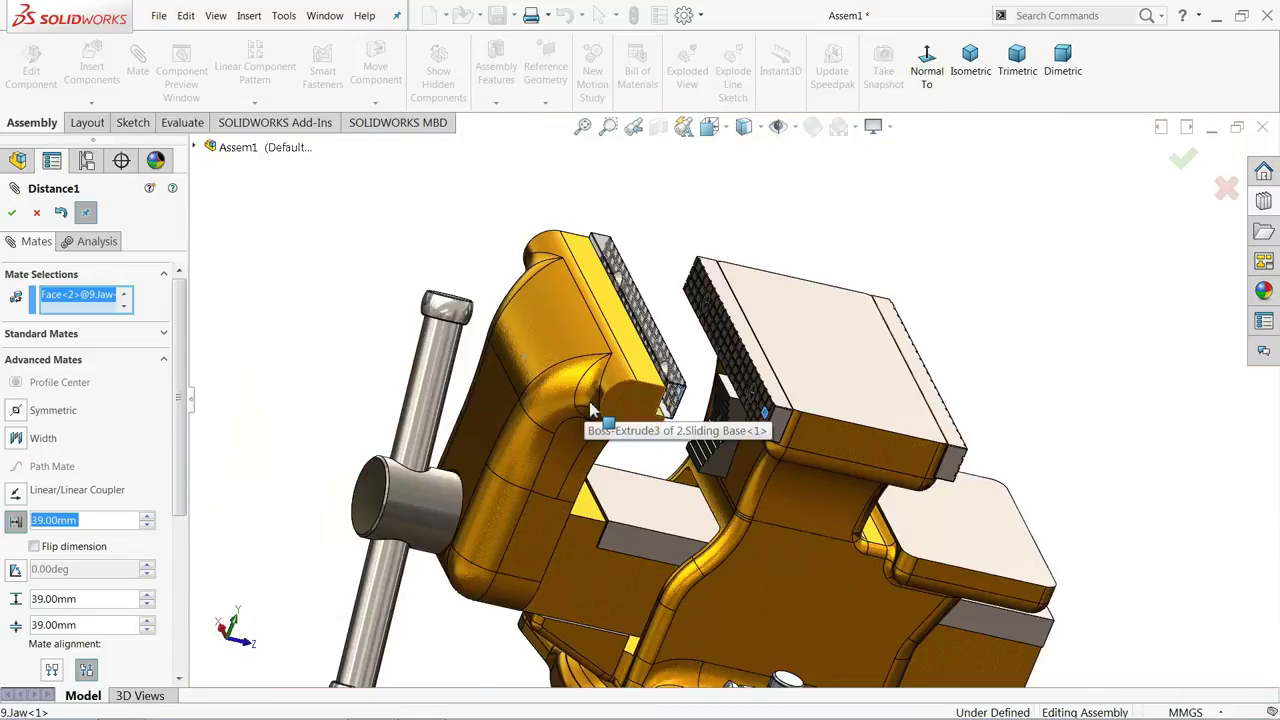
middle_drag(510, 397, 438, 364)
scroll(735, 470, down, 8)
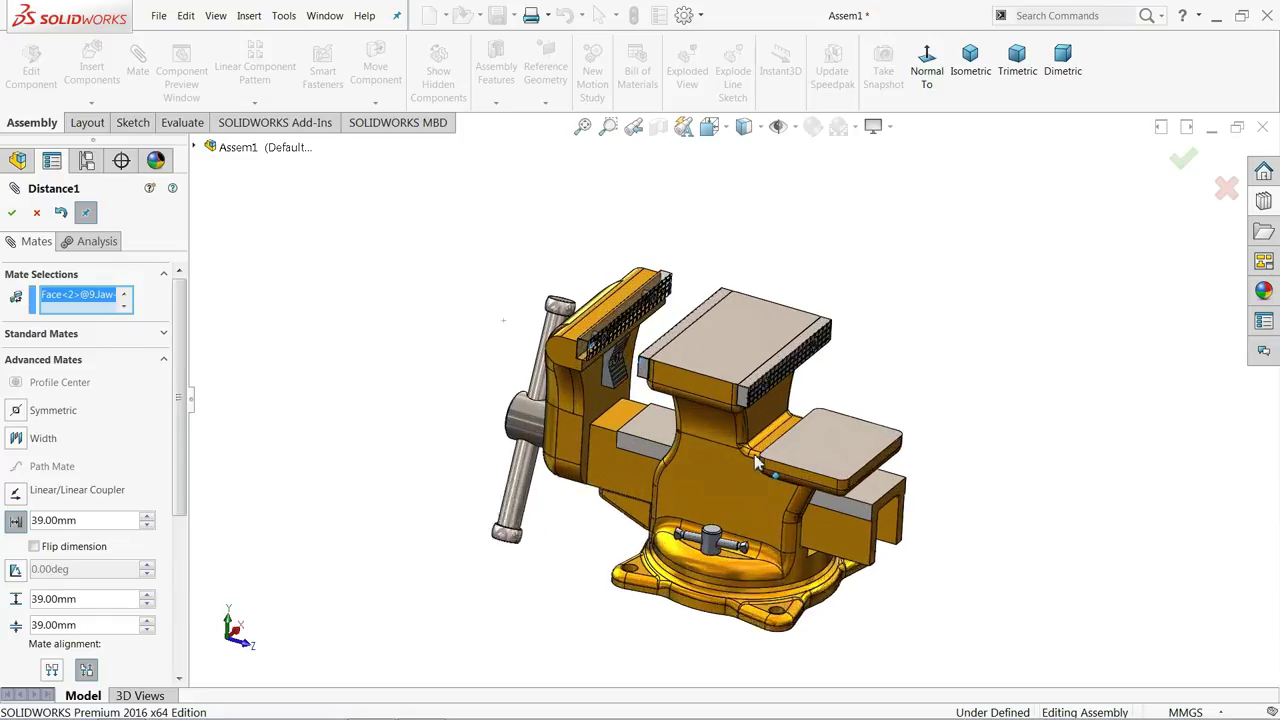
drag(183, 478, 177, 543)
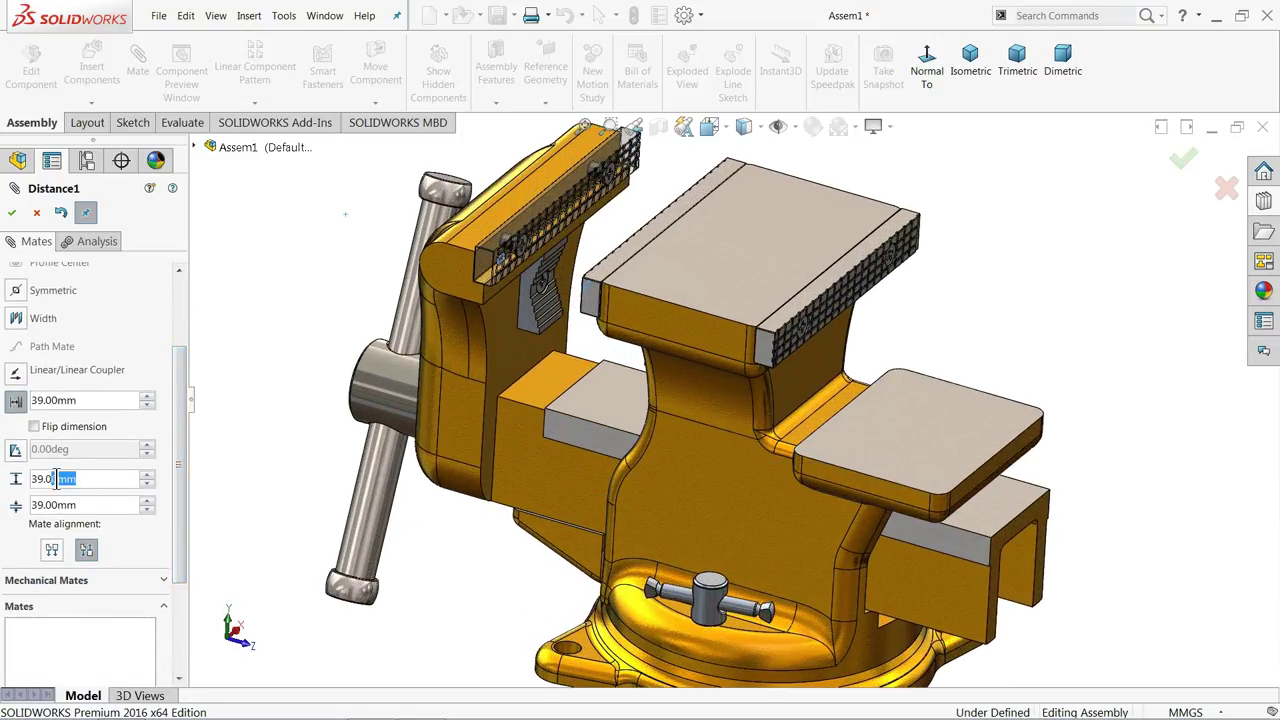
text(250.)
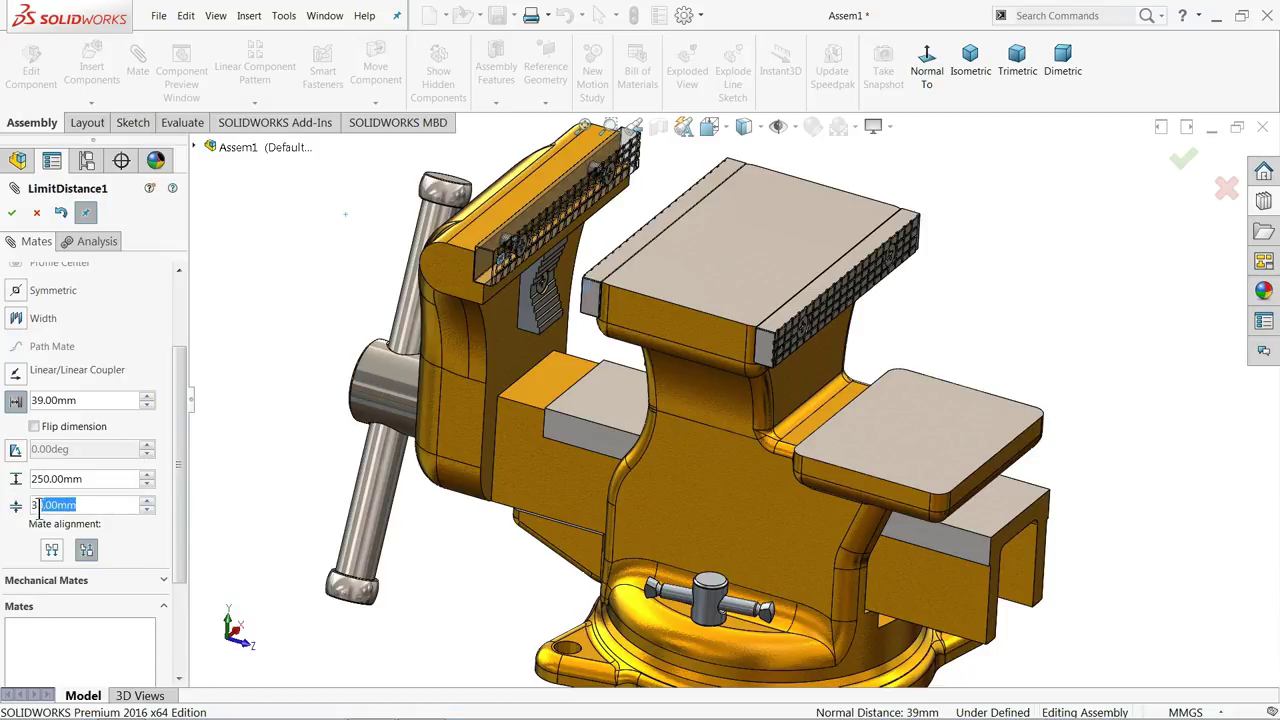
text(0)
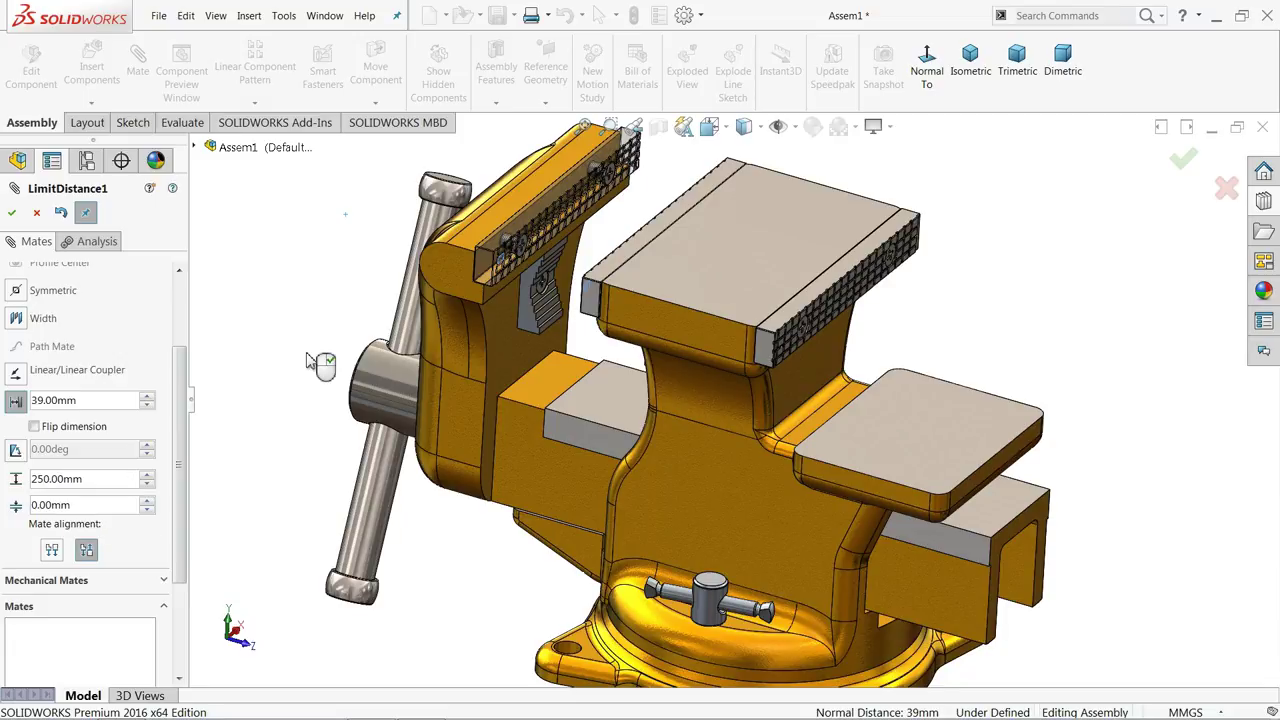
click(12, 213)
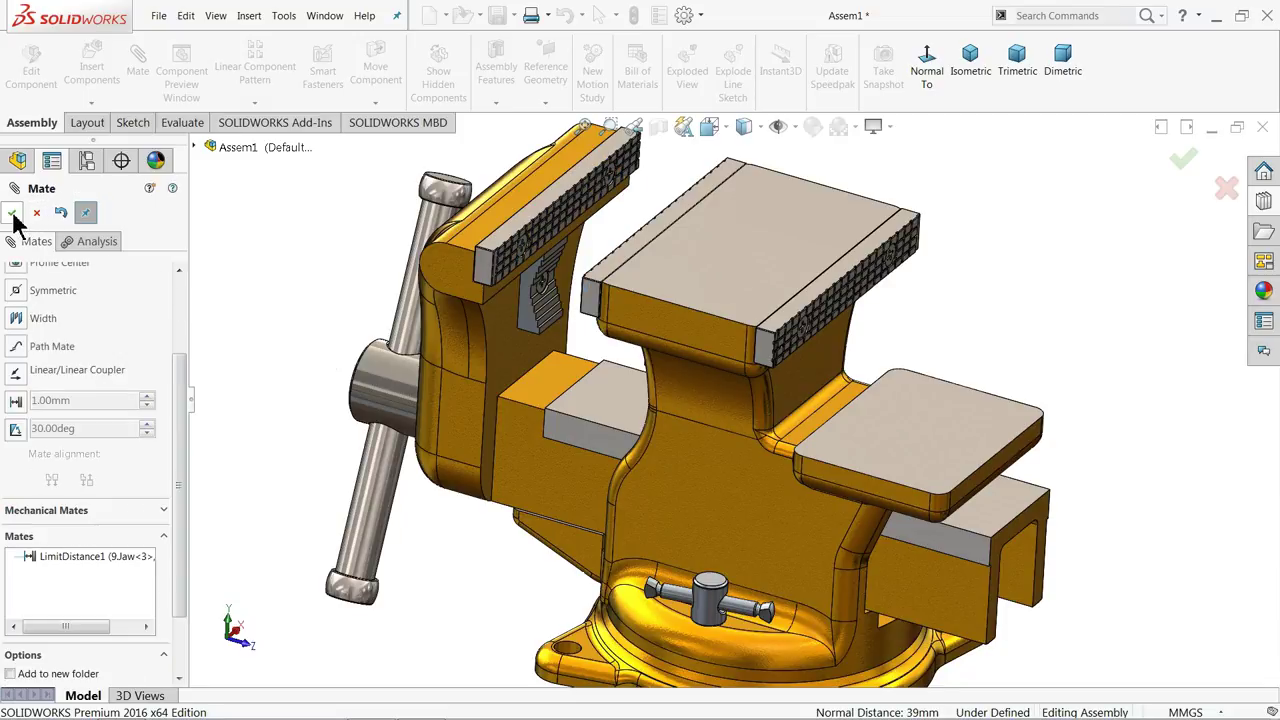
click(34, 214)
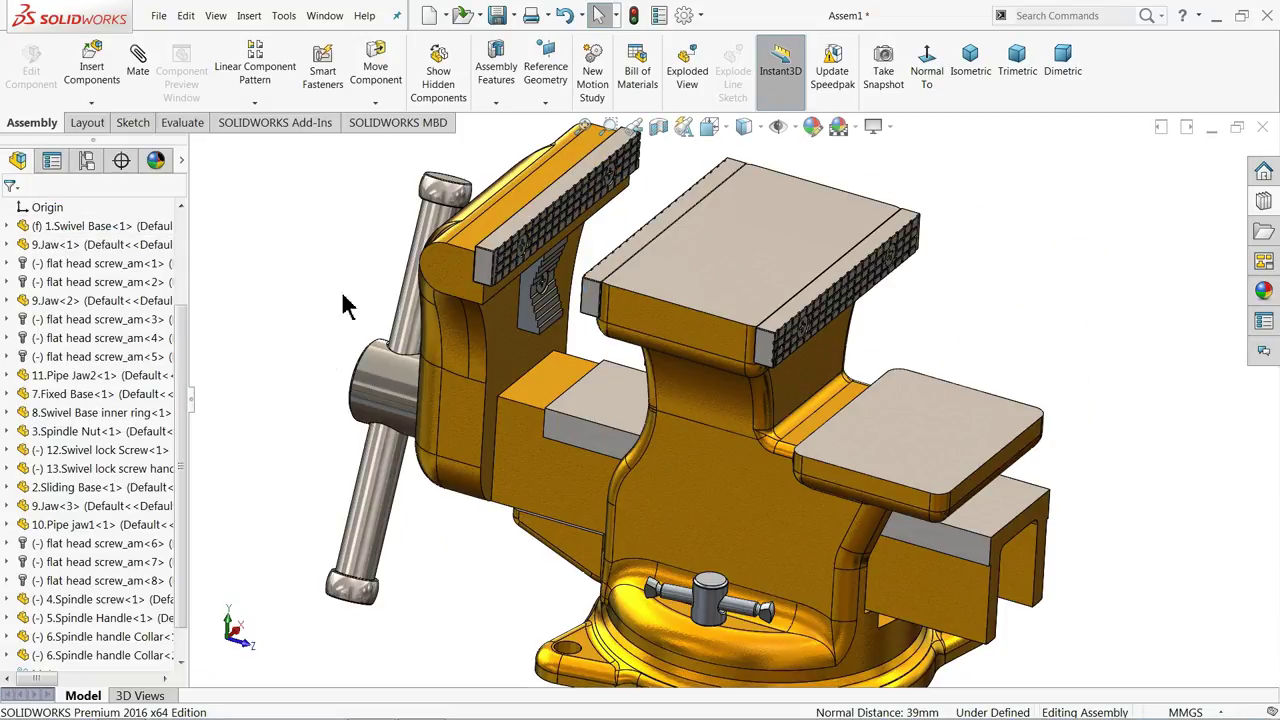
Pull the movable jaw and sliding base outward to open the vise wide
drag(463, 291, 375, 314)
key(f)
mouse_move(330, 265)
mouse_down()
mouse_move(250, 250)
mouse_move(215, 220)
mouse_move(668, 373)
mouse_move(228, 240)
mouse_up()
key(Escape)
click(335, 457)
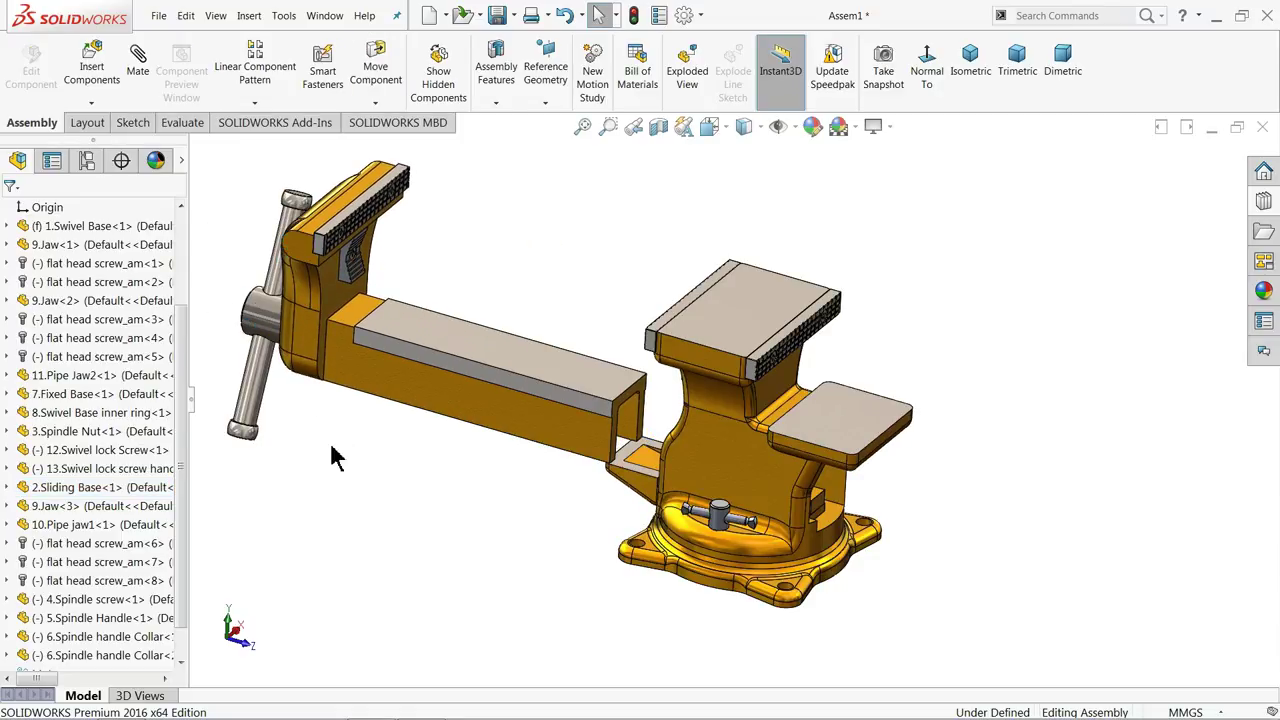
Expand the Mates folder and select LimitDistance1 to display its range
drag(183, 343, 180, 491)
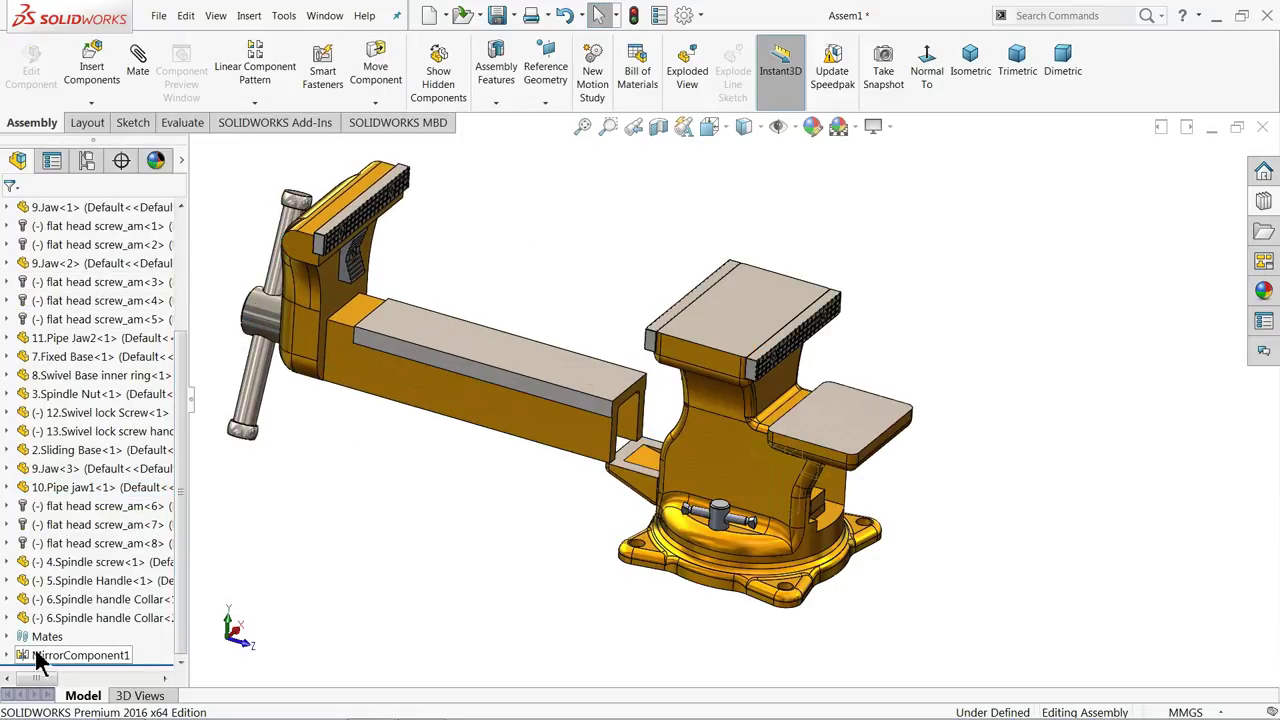
click(9, 637)
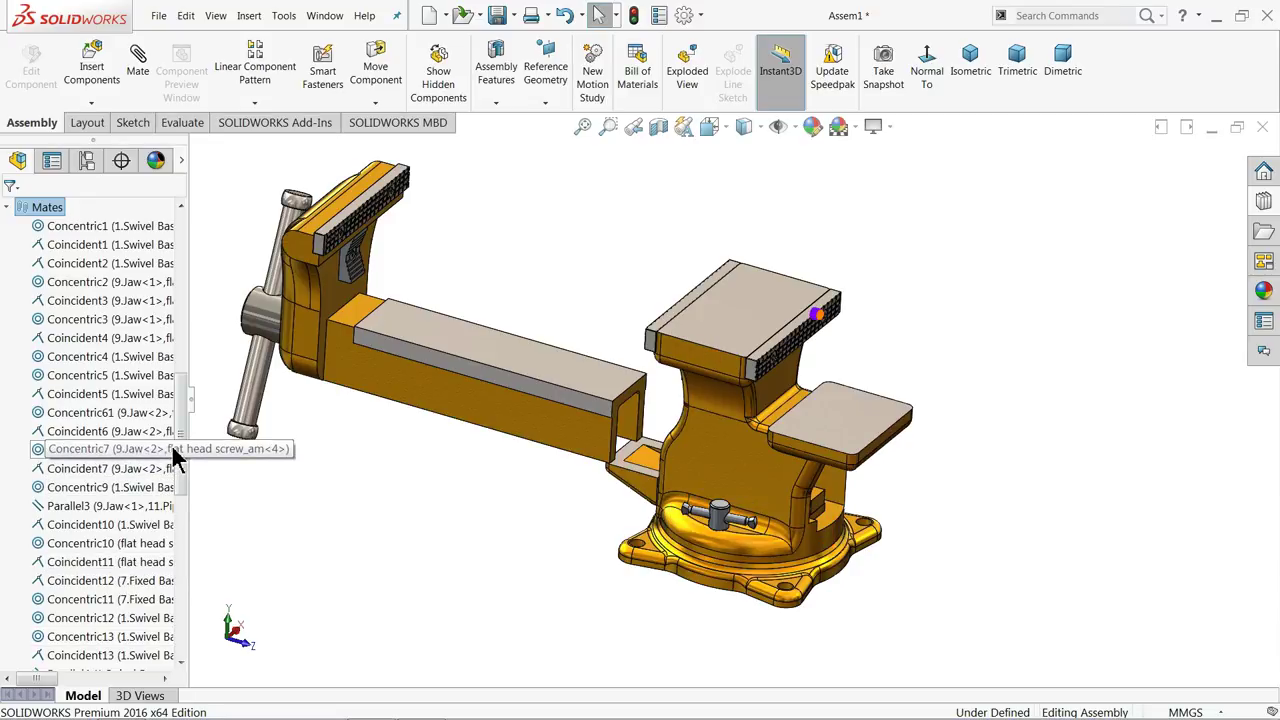
scroll(185, 445, down, 3)
drag(185, 445, 183, 614)
click(47, 637)
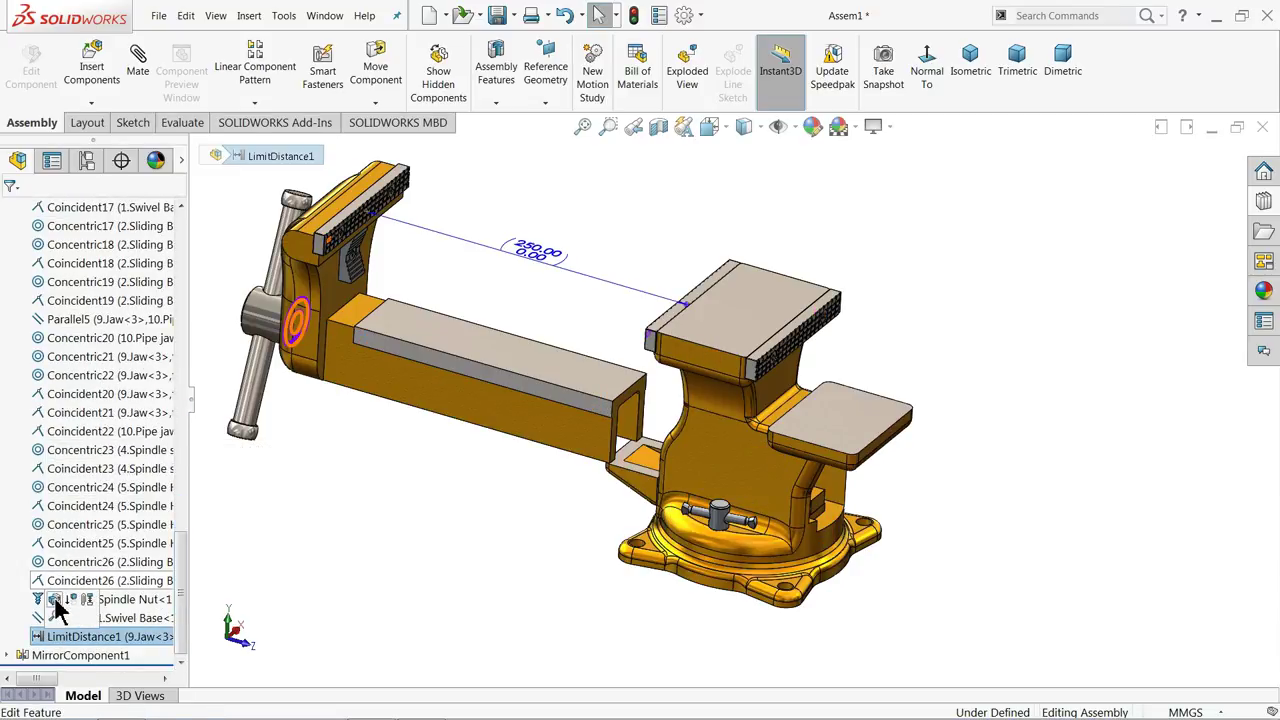
Edit LimitDistance1 to change its maximum distance to 150 mm
click(55, 600)
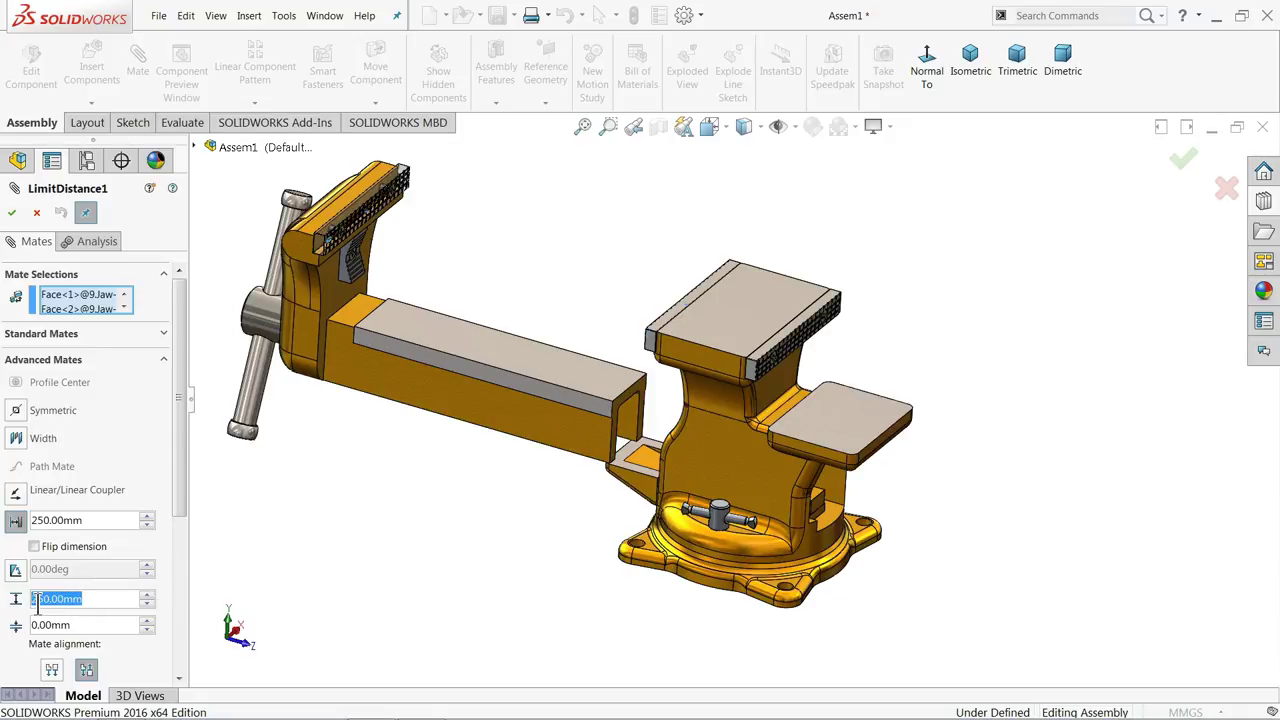
text(150)
key(Return)
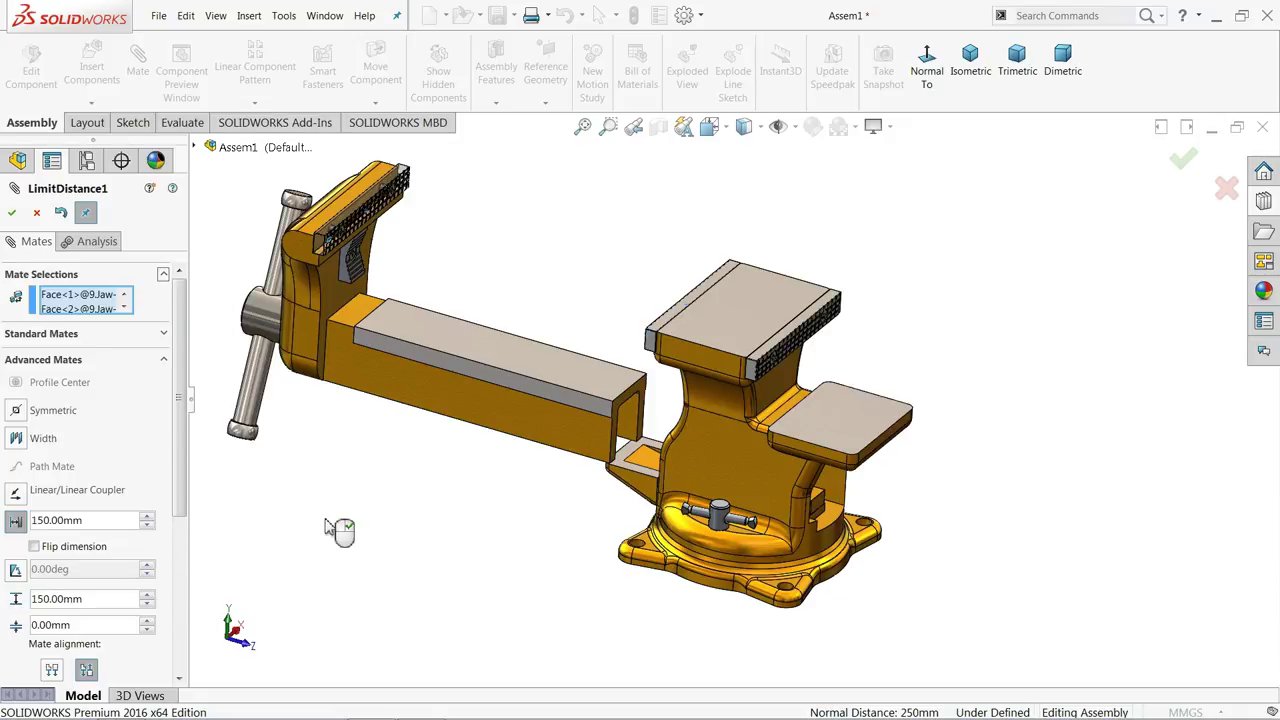
click(13, 215)
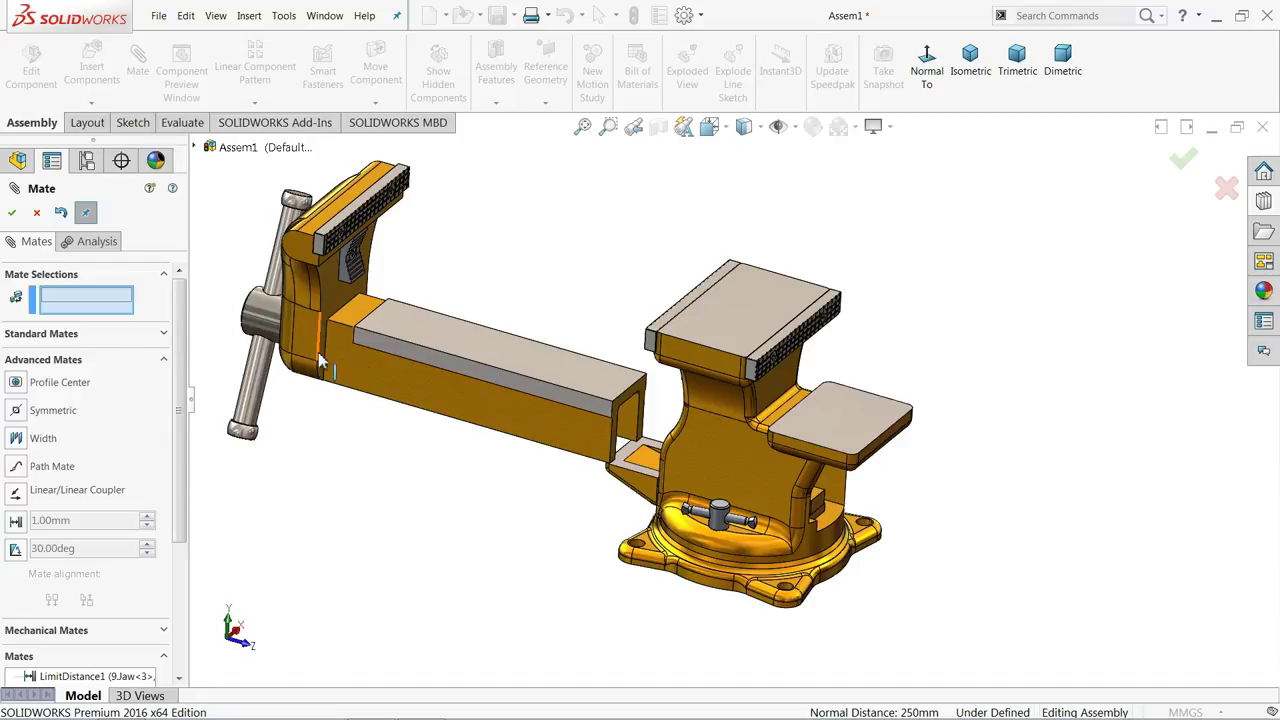
click(12, 213)
Test the sliding base's travel and reselect LimitDistance1 in the Mates folder
click(471, 414)
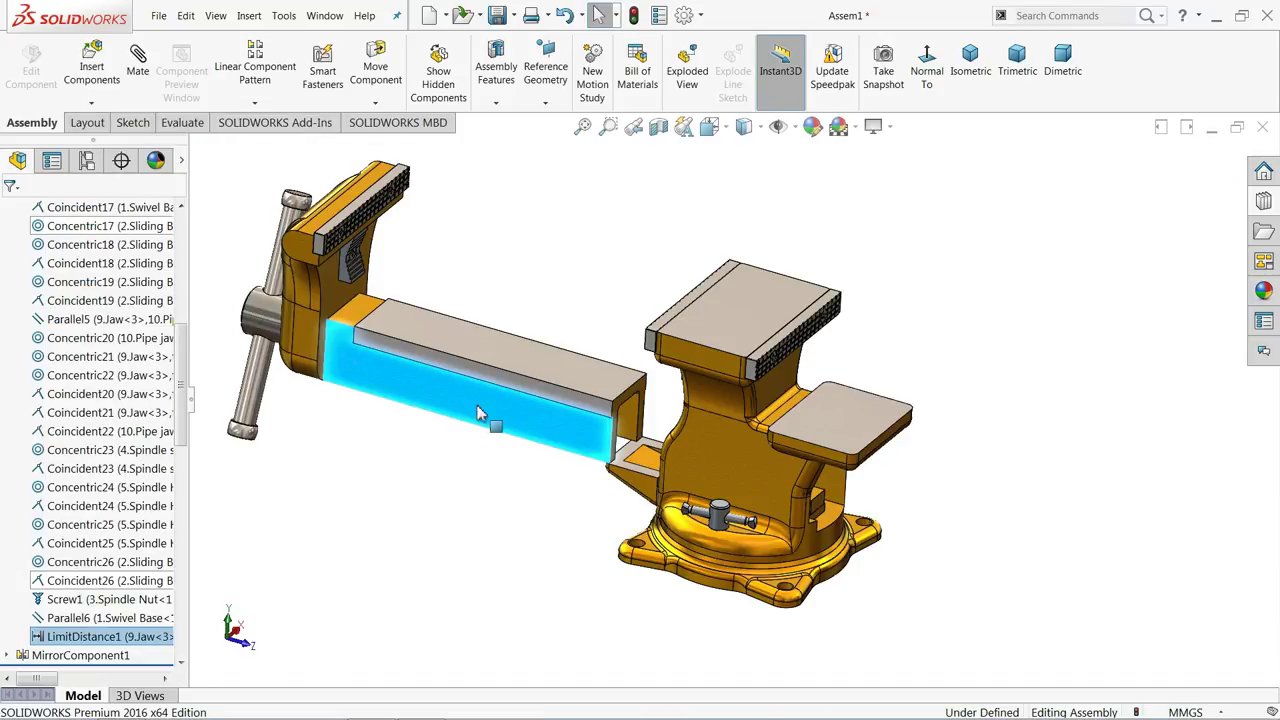
click(405, 490)
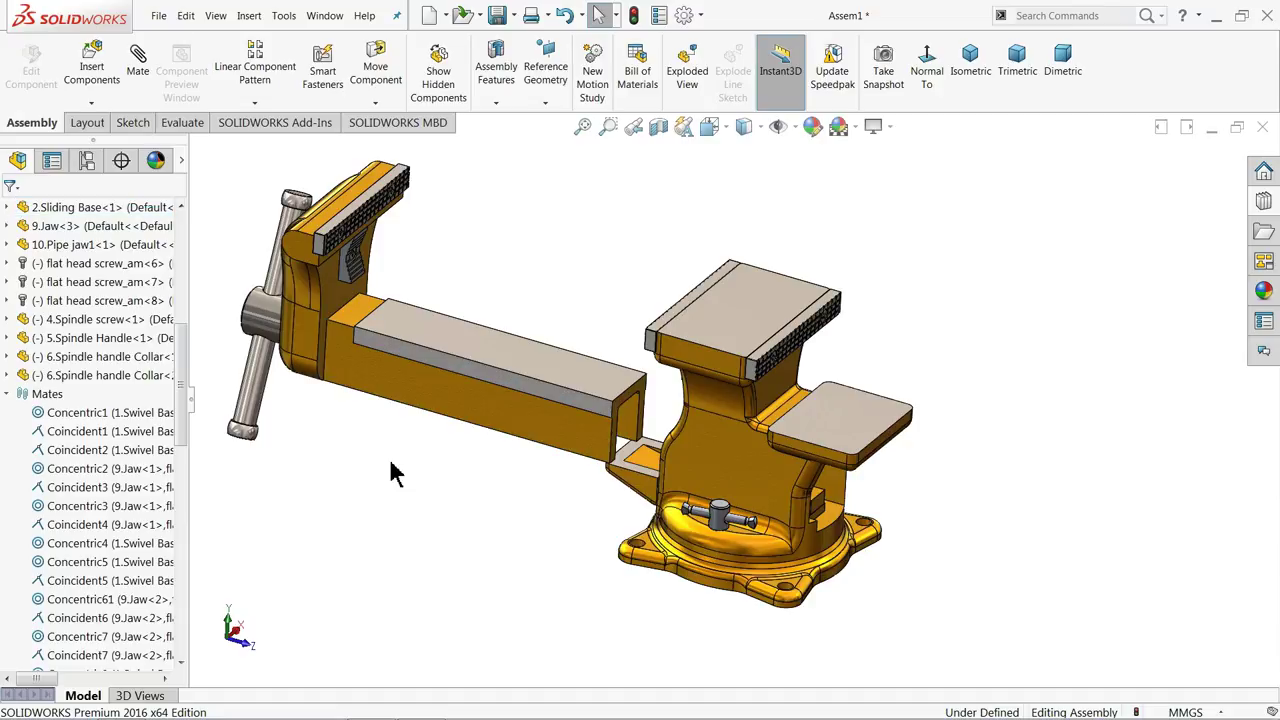
drag(366, 392, 445, 407)
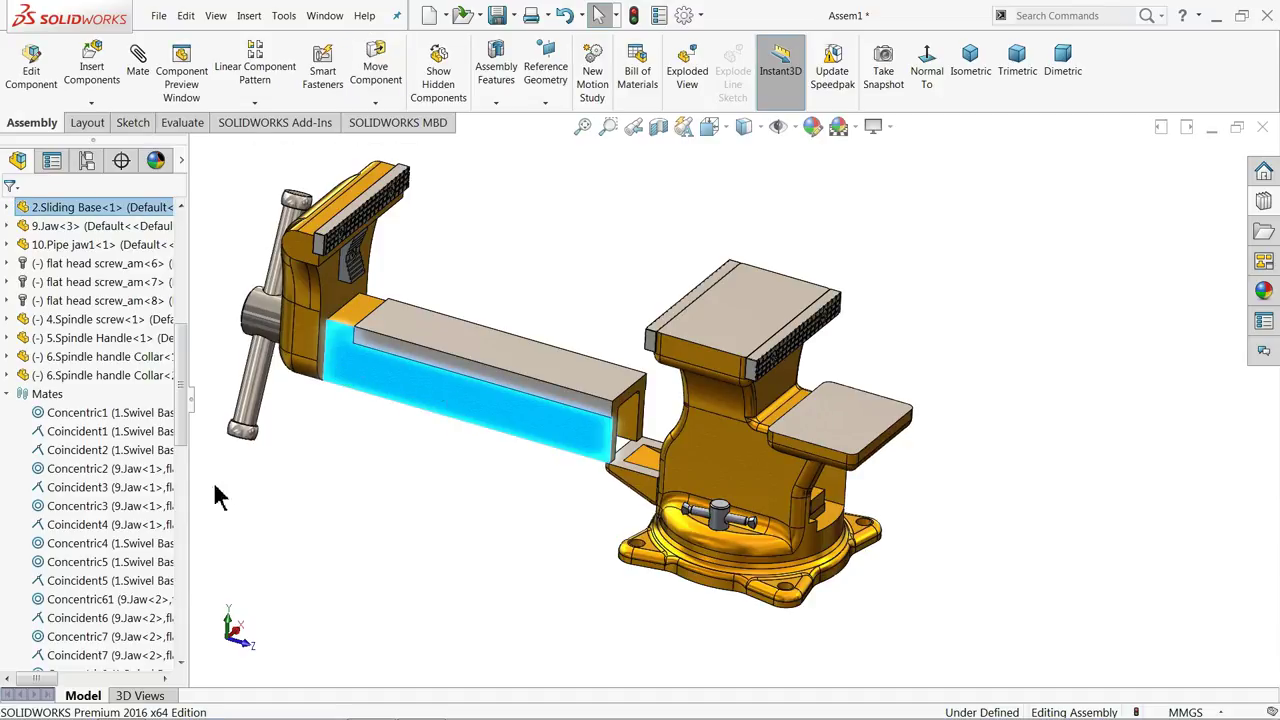
drag(180, 425, 188, 662)
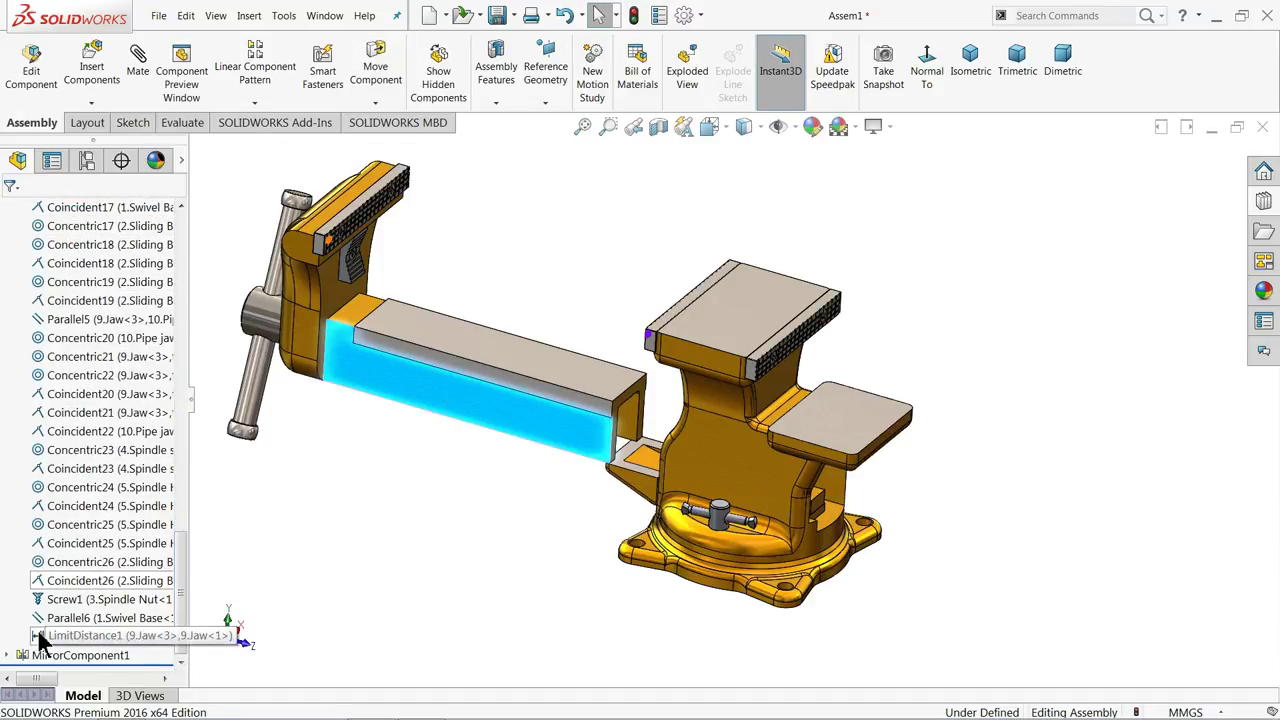
click(42, 637)
Reopen the LimitDistance1 mate and accept it unchanged
click(48, 596)
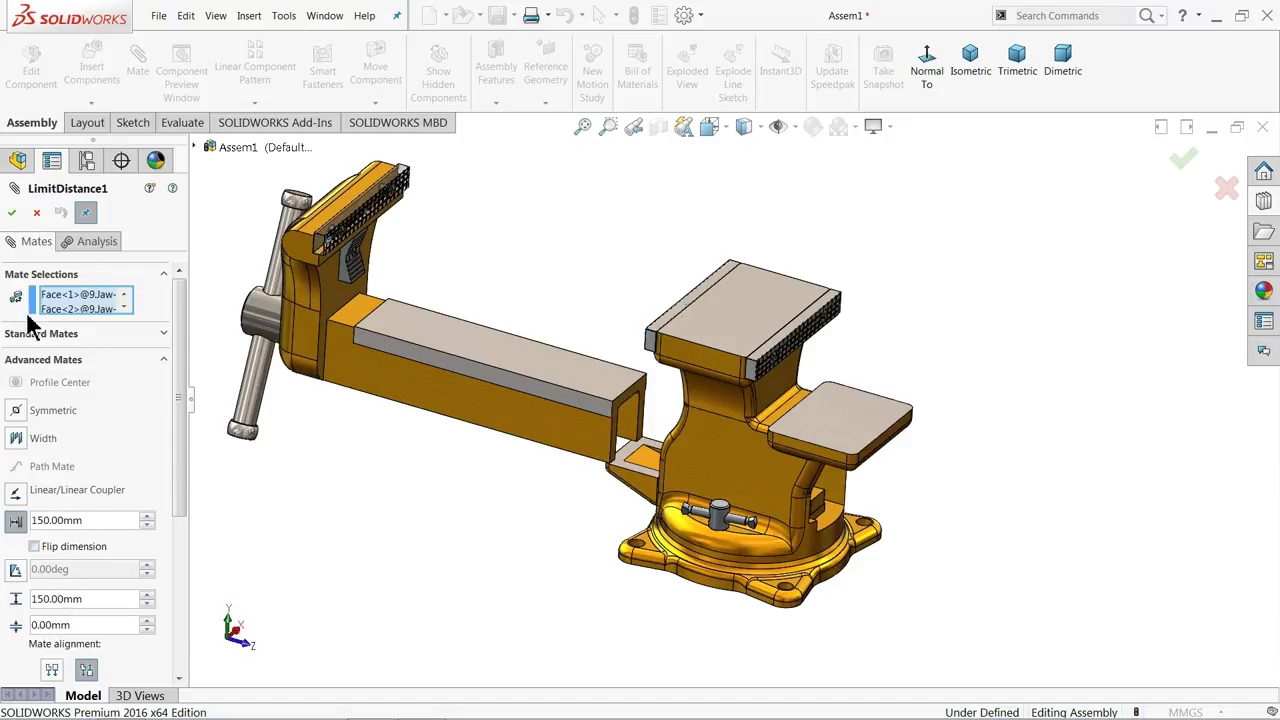
click(12, 213)
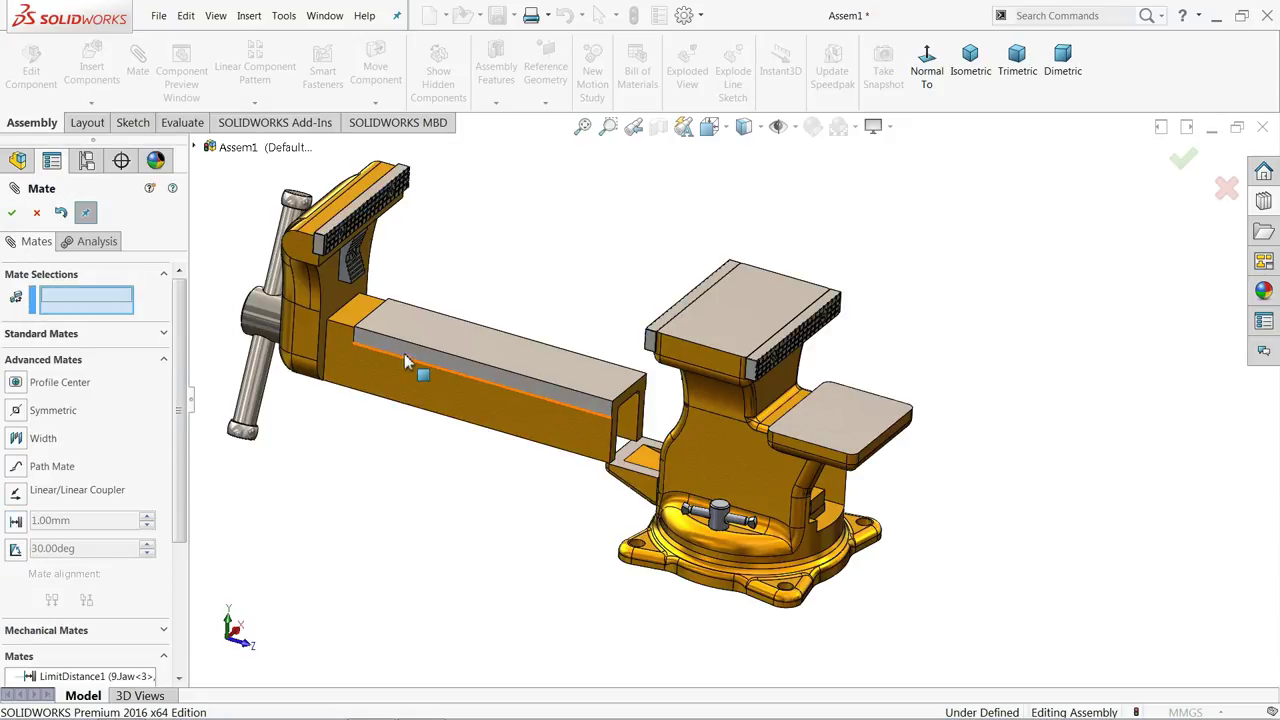
click(34, 214)
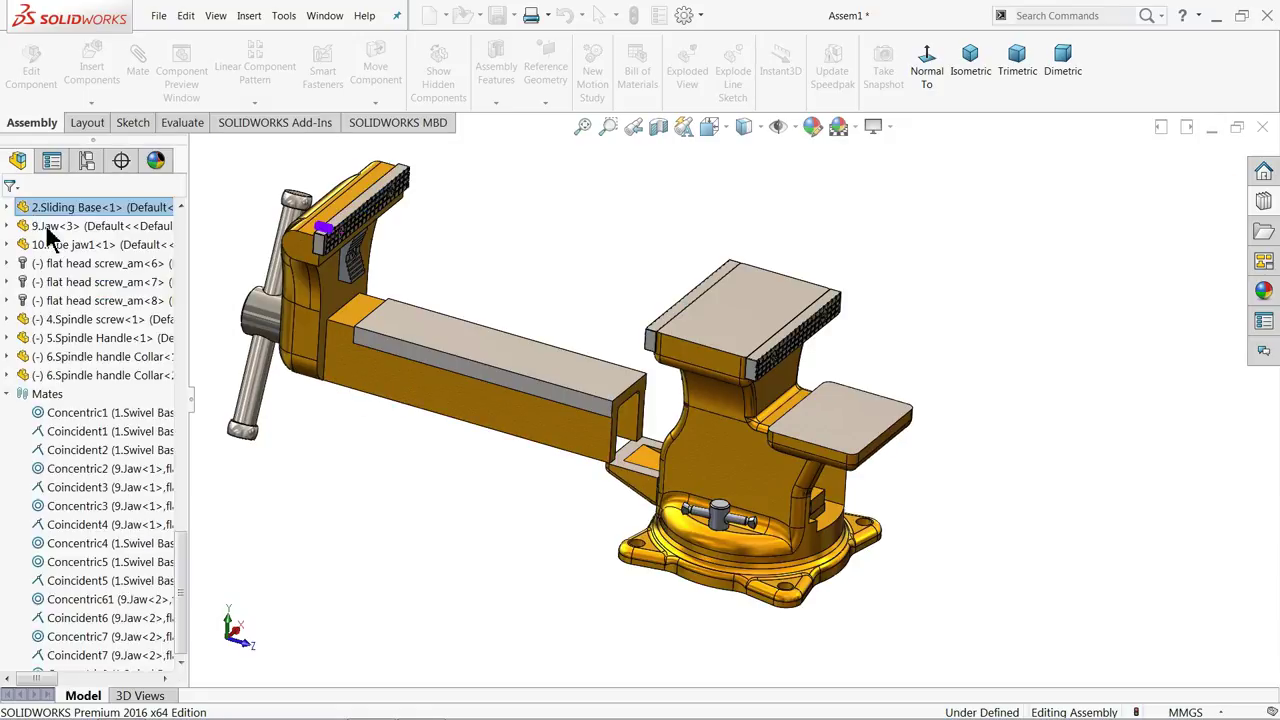
Orbit the vise from a raised front side and underneath, zooming until the spindle nut fills the view
click(272, 288)
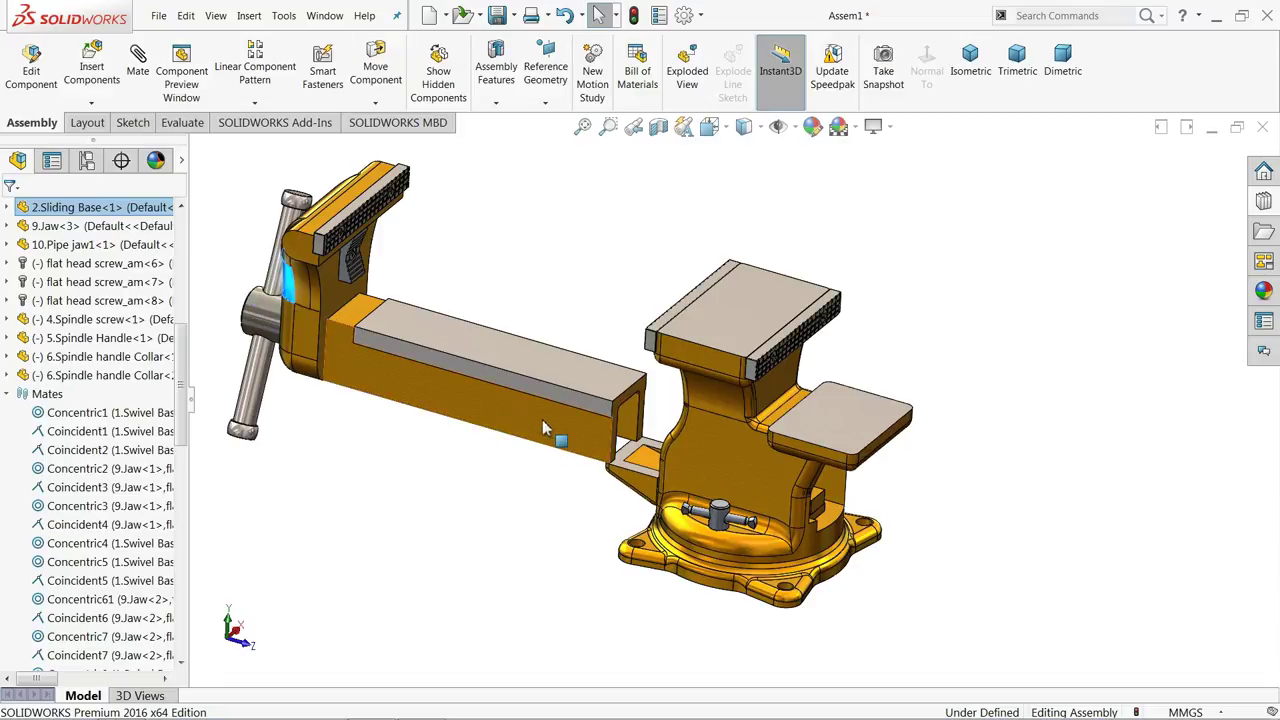
mouse_move(543, 457)
middle_down()
mouse_move(459, 427)
mouse_move(526, 463)
middle_up()
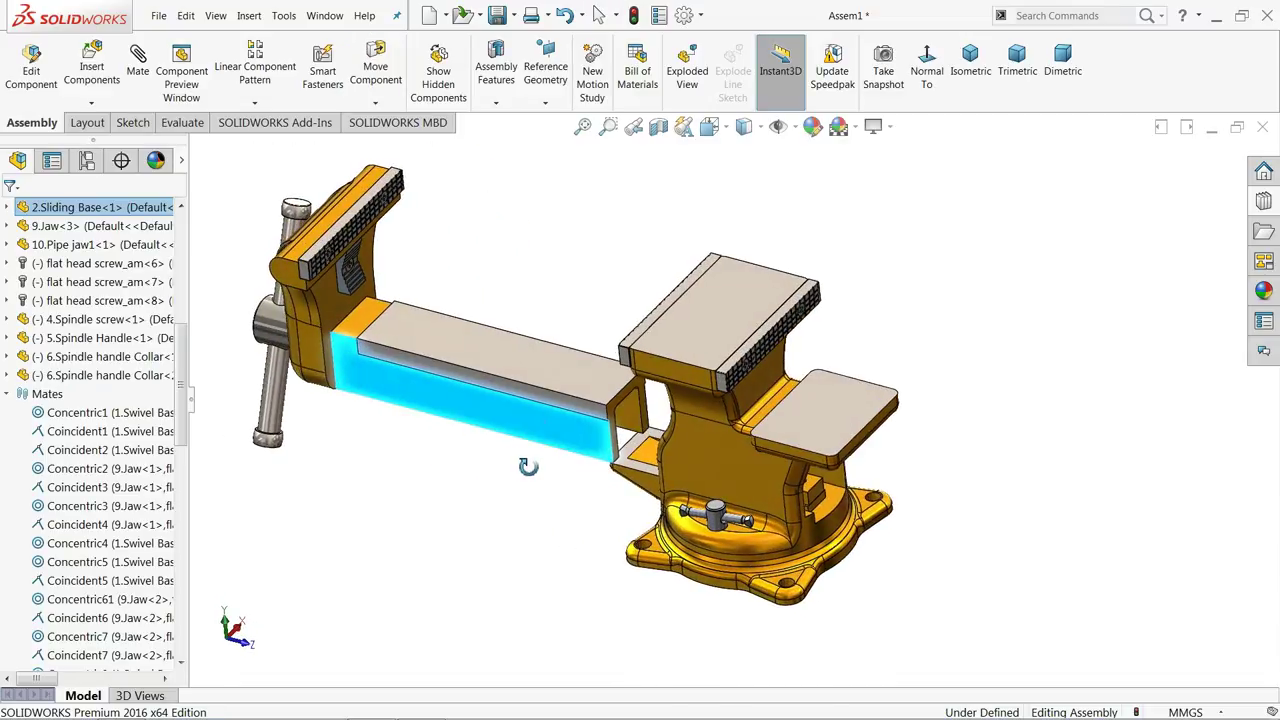
click(520, 240)
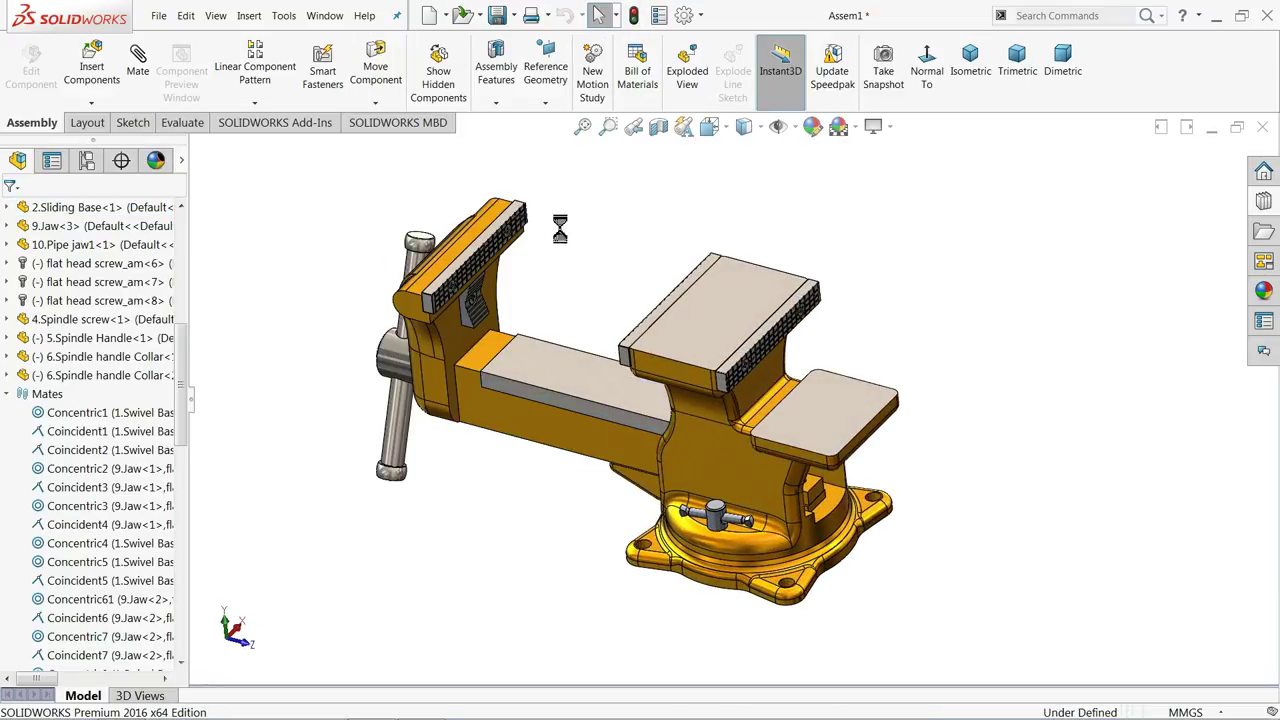
middle_drag(582, 313, 589, 286)
mouse_move(594, 331)
middle_down()
mouse_move(565, 328)
mouse_move(610, 345)
middle_up()
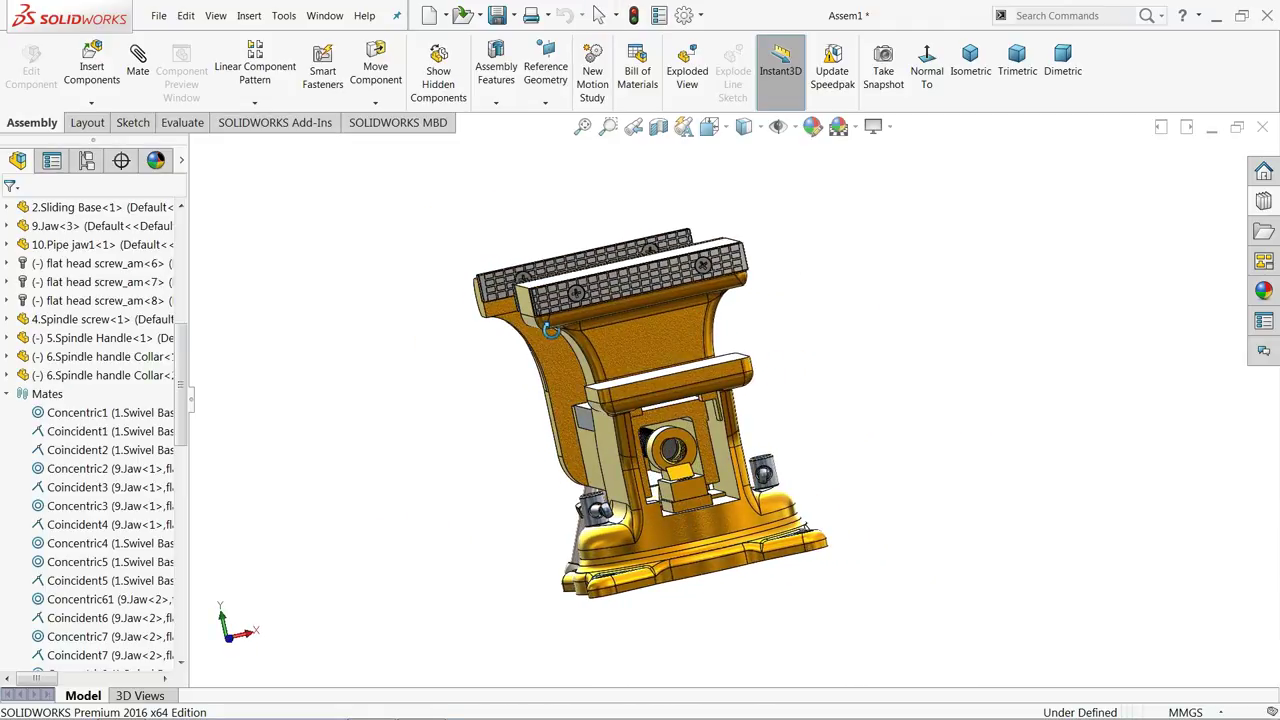
scroll(655, 472, down, 4)
scroll(655, 472, down, 5)
middle_drag(757, 494, 705, 505)
scroll(700, 515, up, 5)
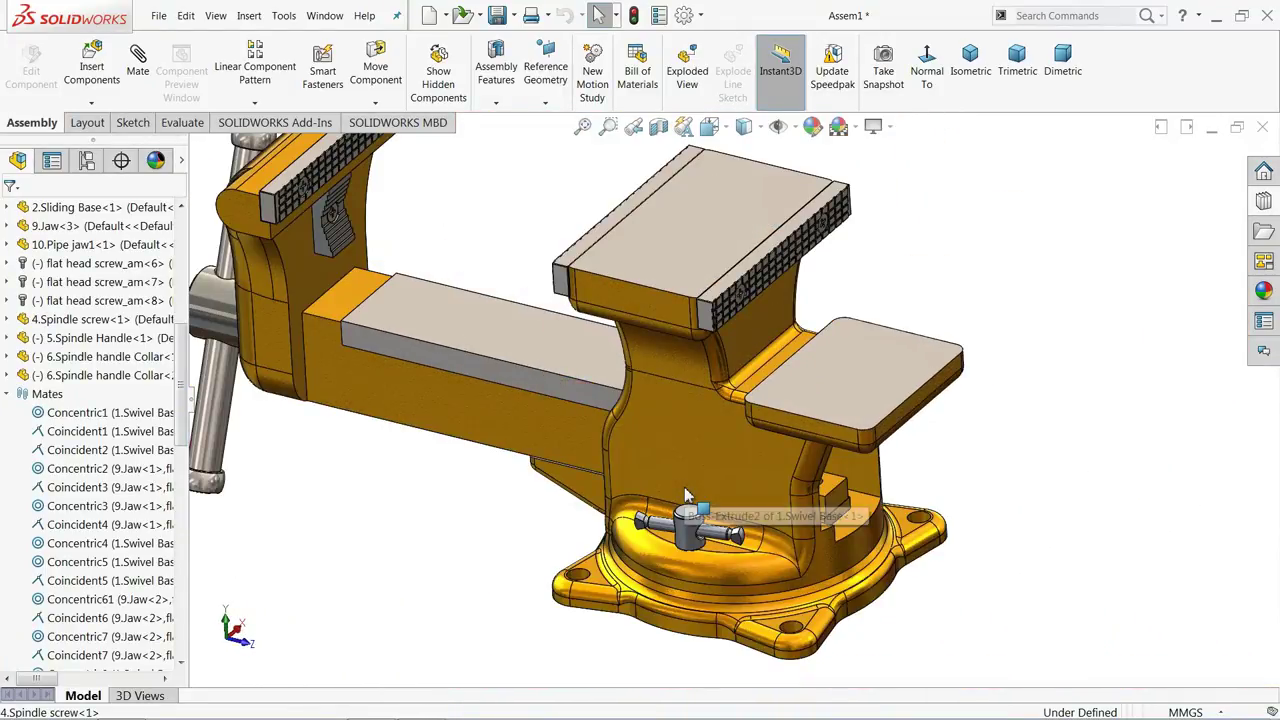
middle_drag(660, 424, 600, 410)
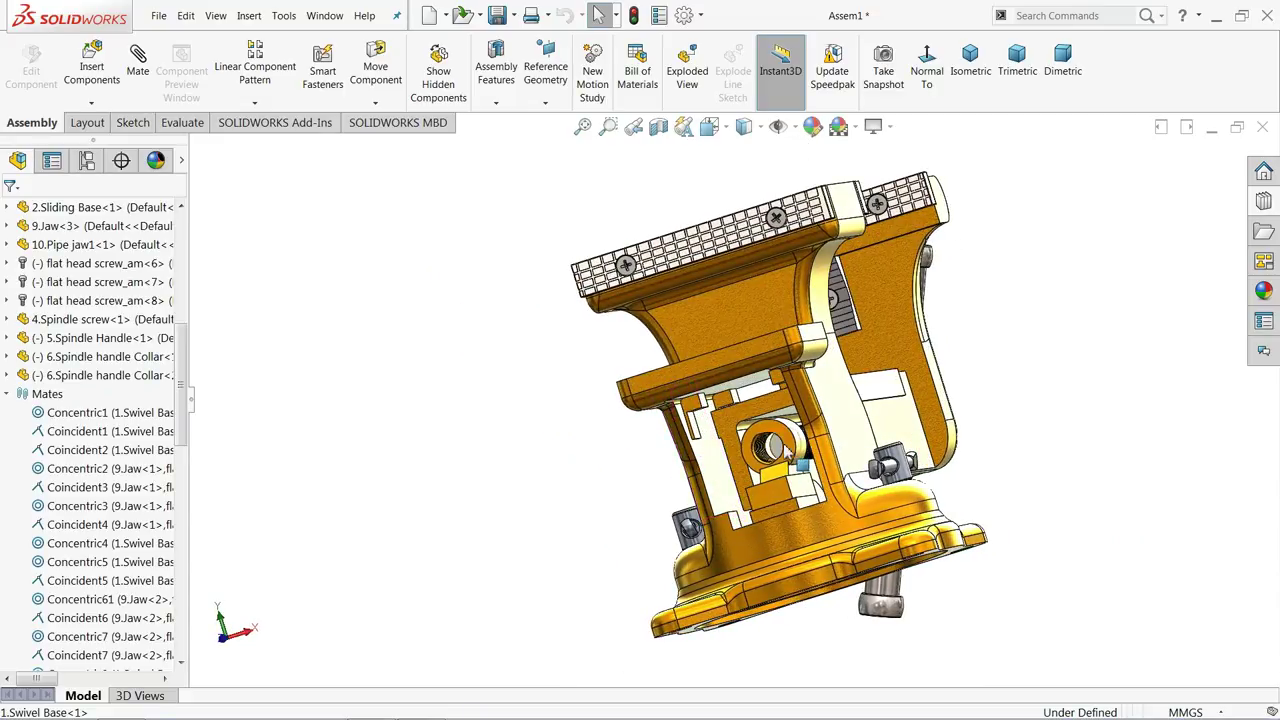
scroll(790, 450, down, 6)
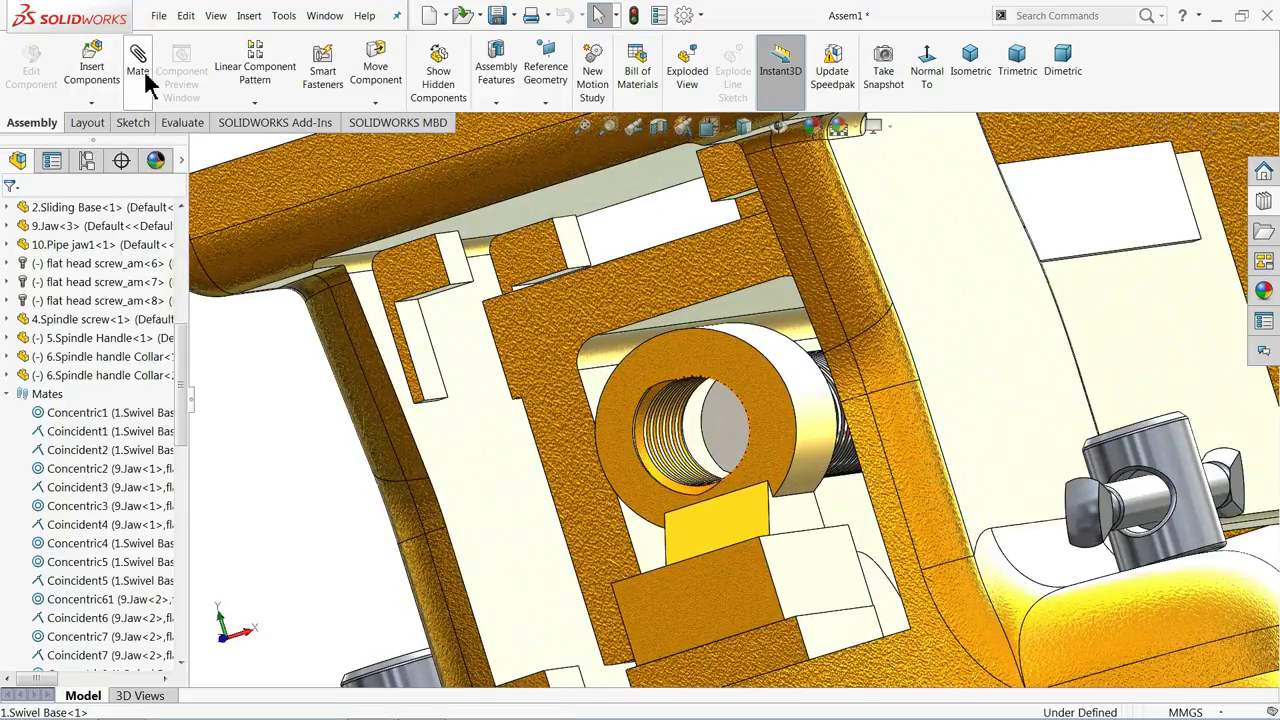
Measure the spindle screw end face to the spindle nut face (43 mm), then fit the vise in view
click(183, 128)
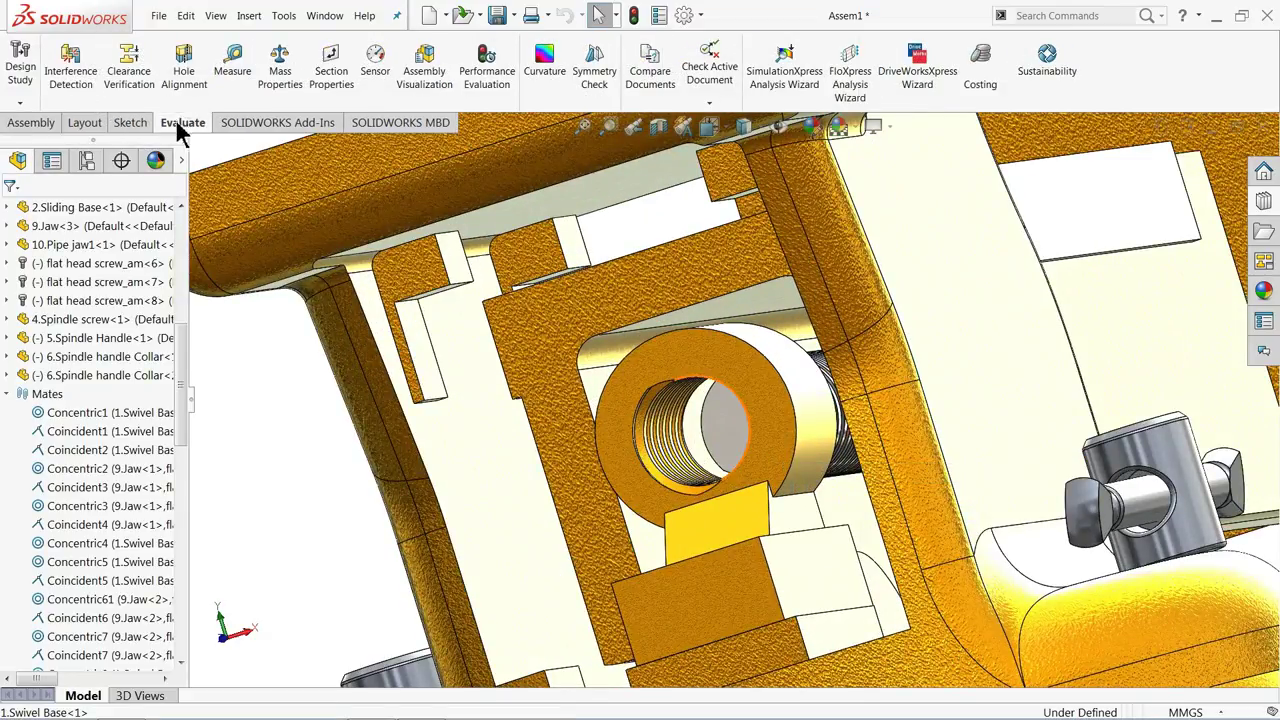
click(233, 72)
click(745, 435)
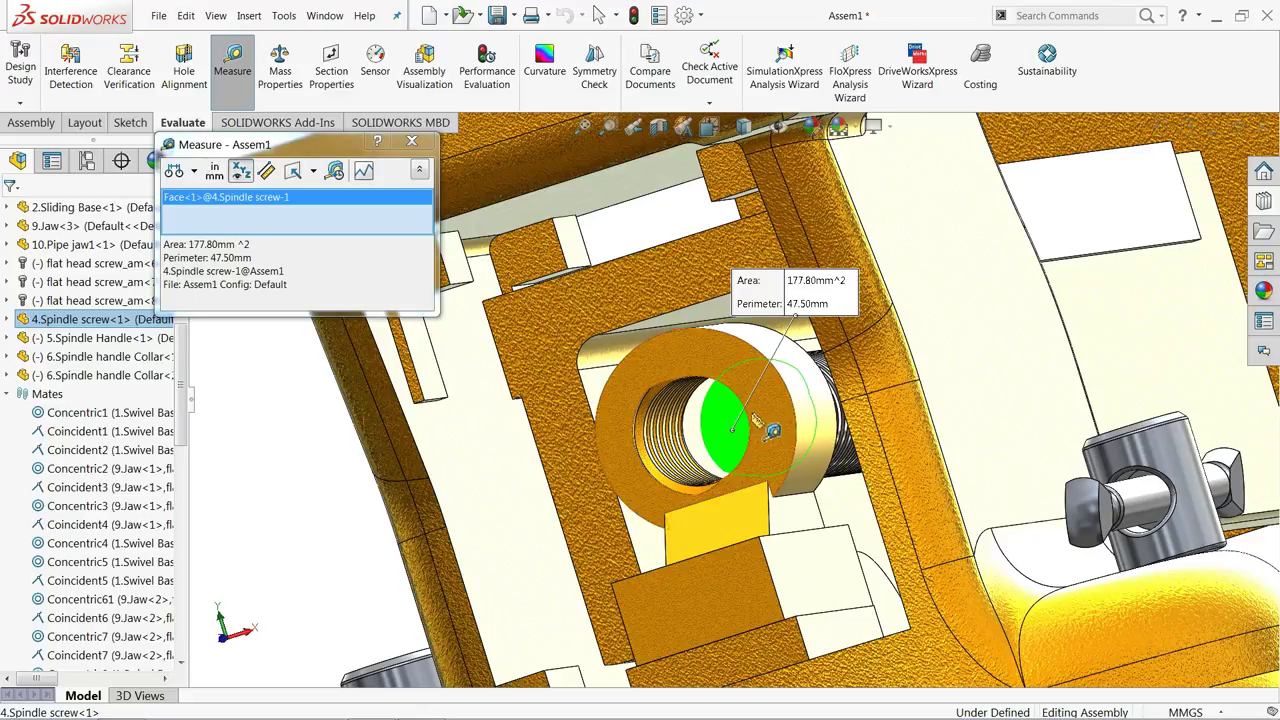
click(620, 427)
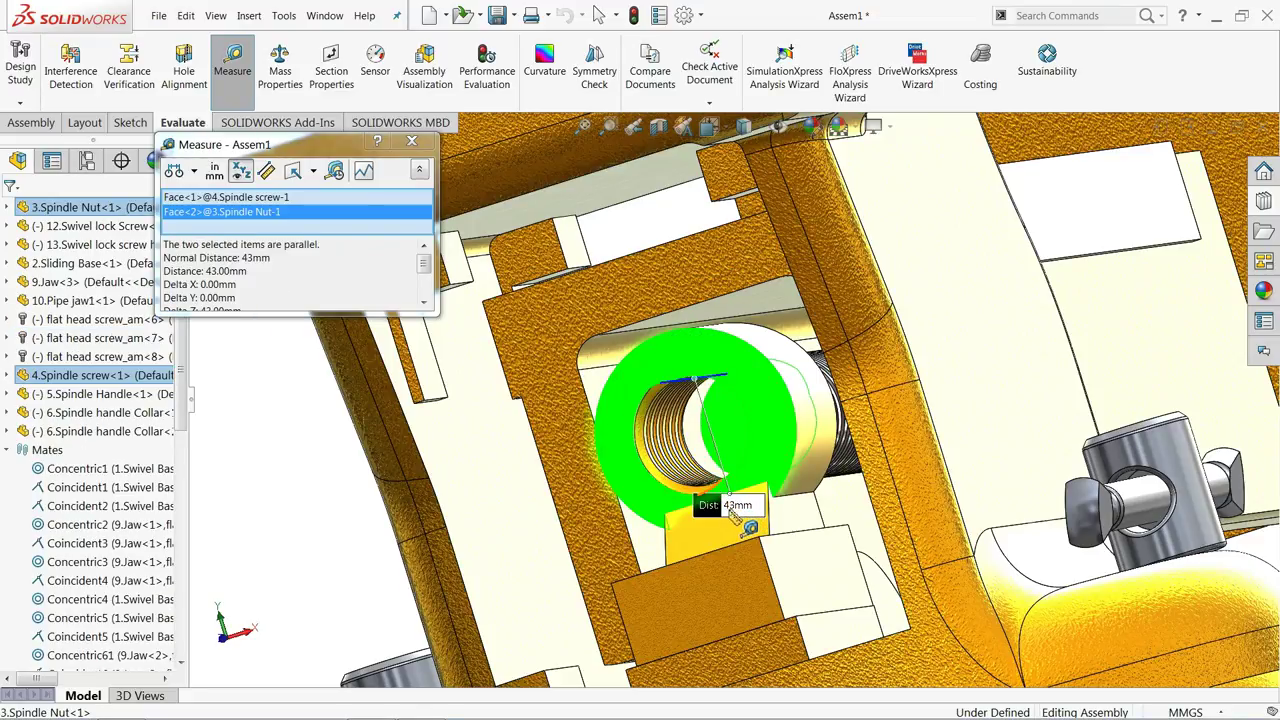
click(411, 141)
key(f)
click(585, 408)
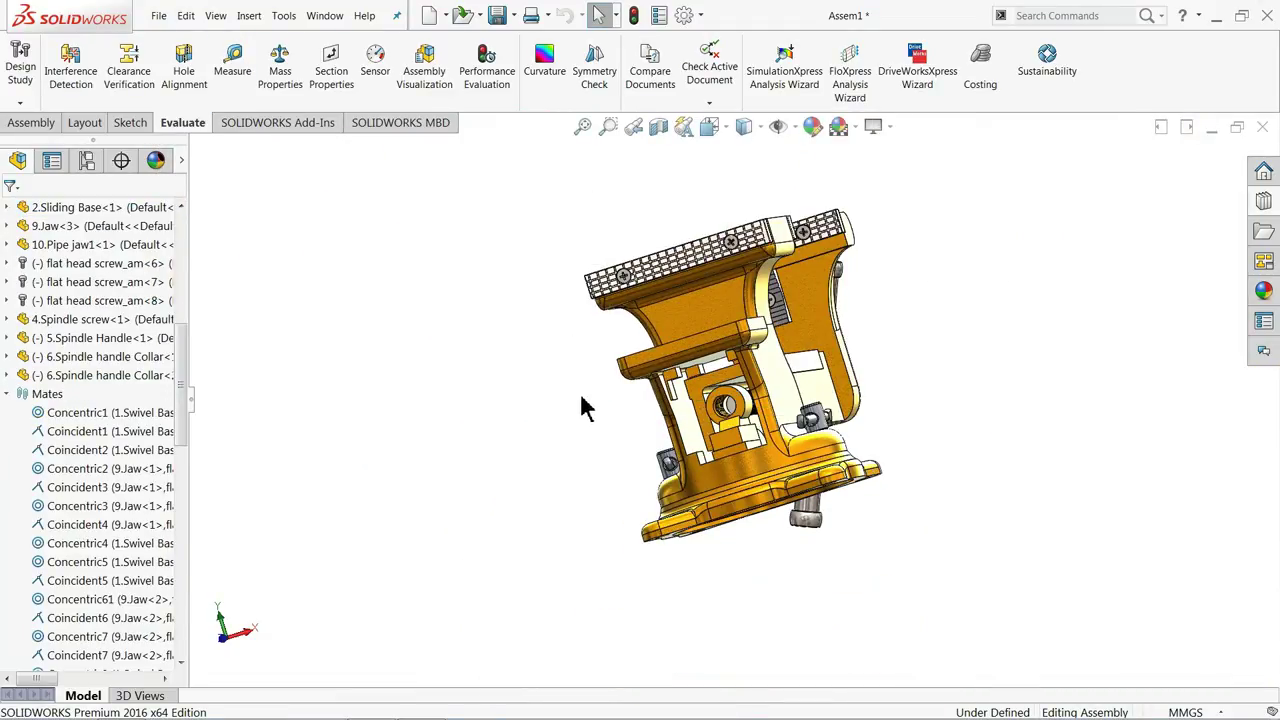
Enter 150-43 as LimitDistance1's maximum (107 mm), accept the mate, and rebuild the assembly
key(ctrl+7)
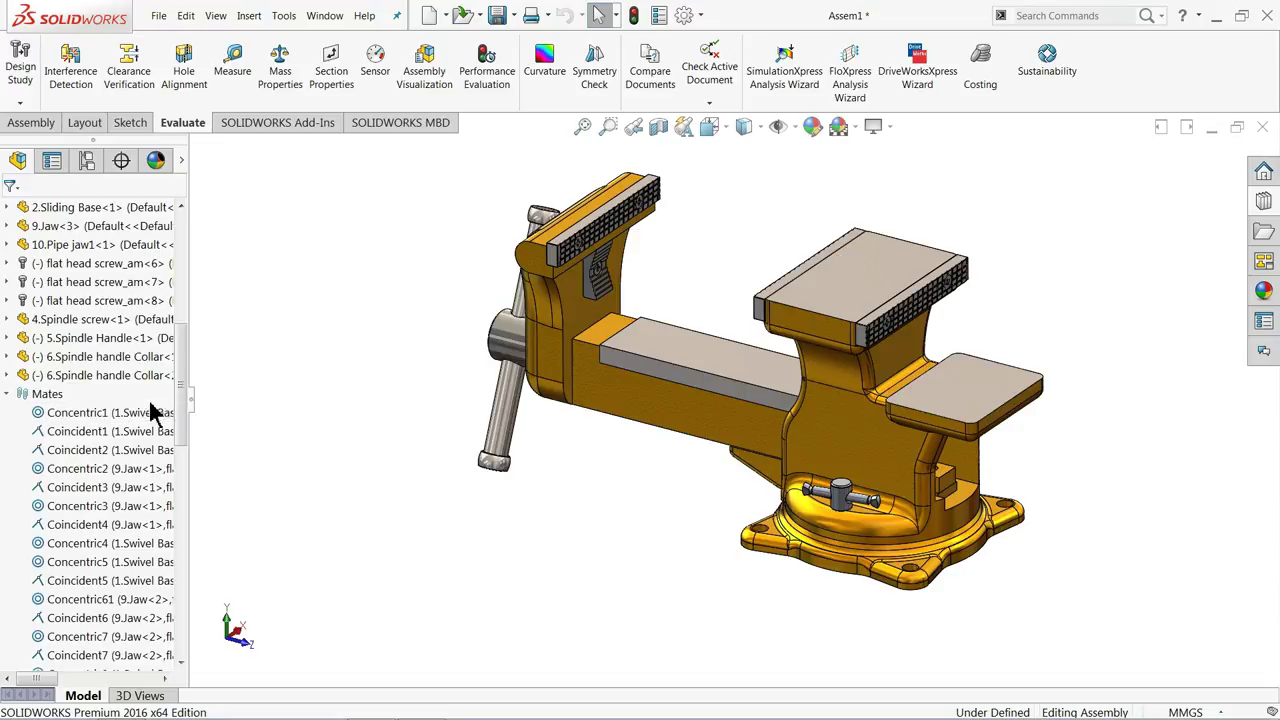
drag(186, 395, 192, 610)
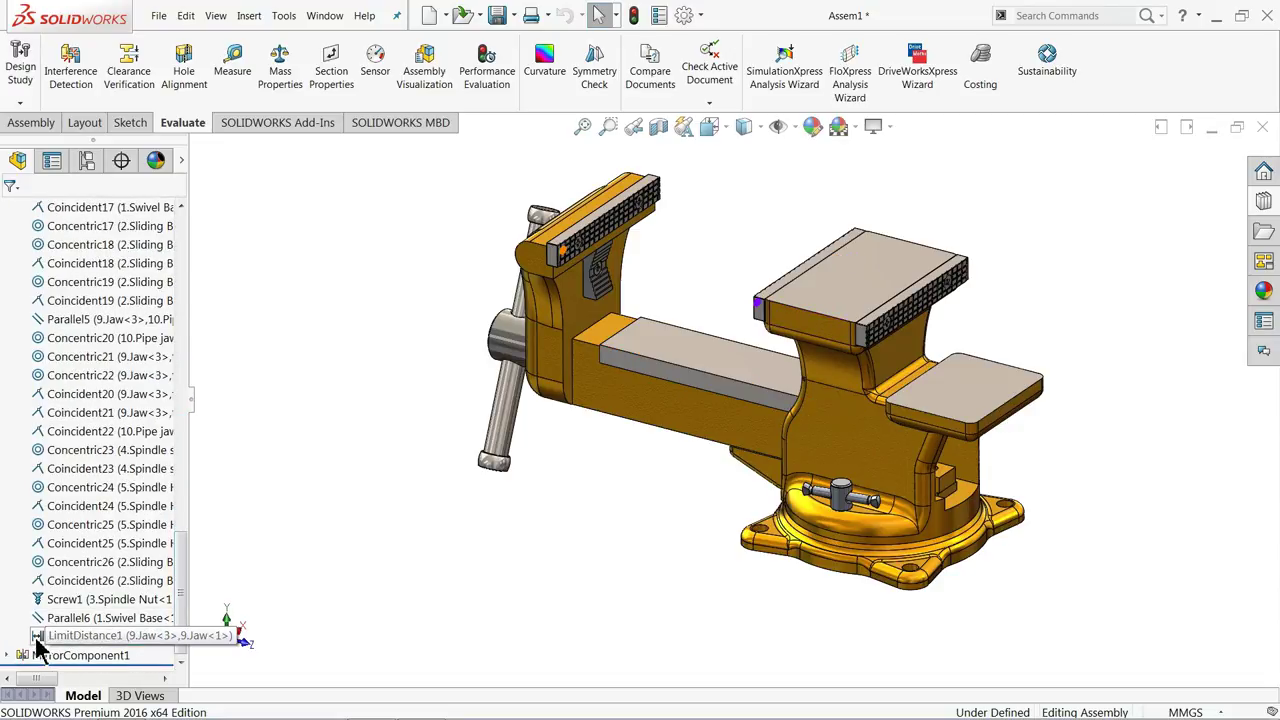
click(42, 640)
click(51, 600)
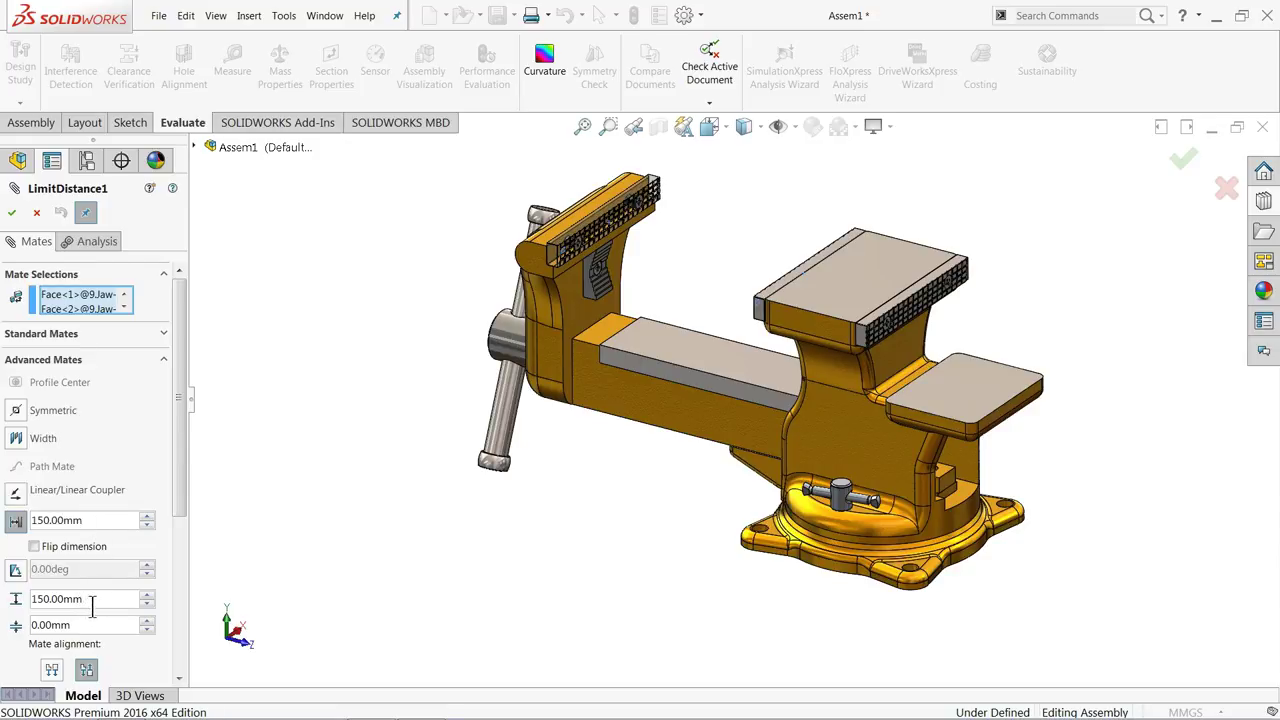
text(150-43)
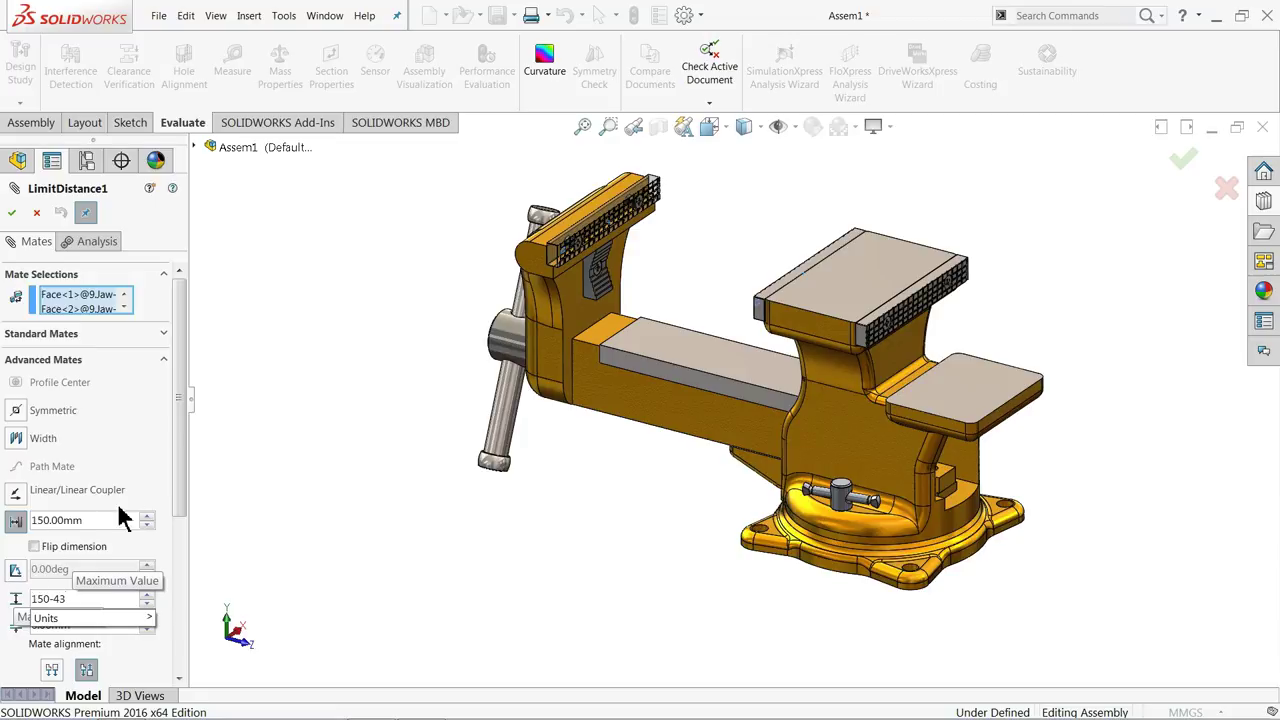
key(Return)
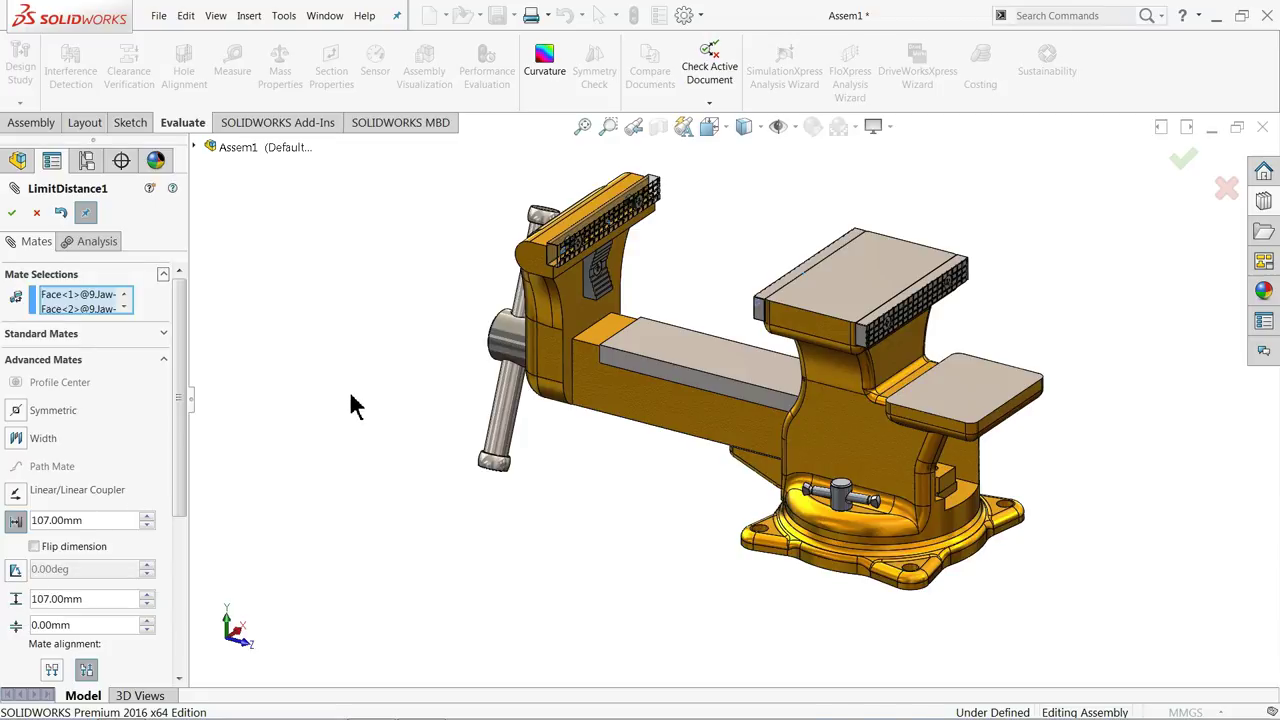
click(12, 214)
click(12, 214)
click(636, 15)
scroll(843, 355, down, 2)
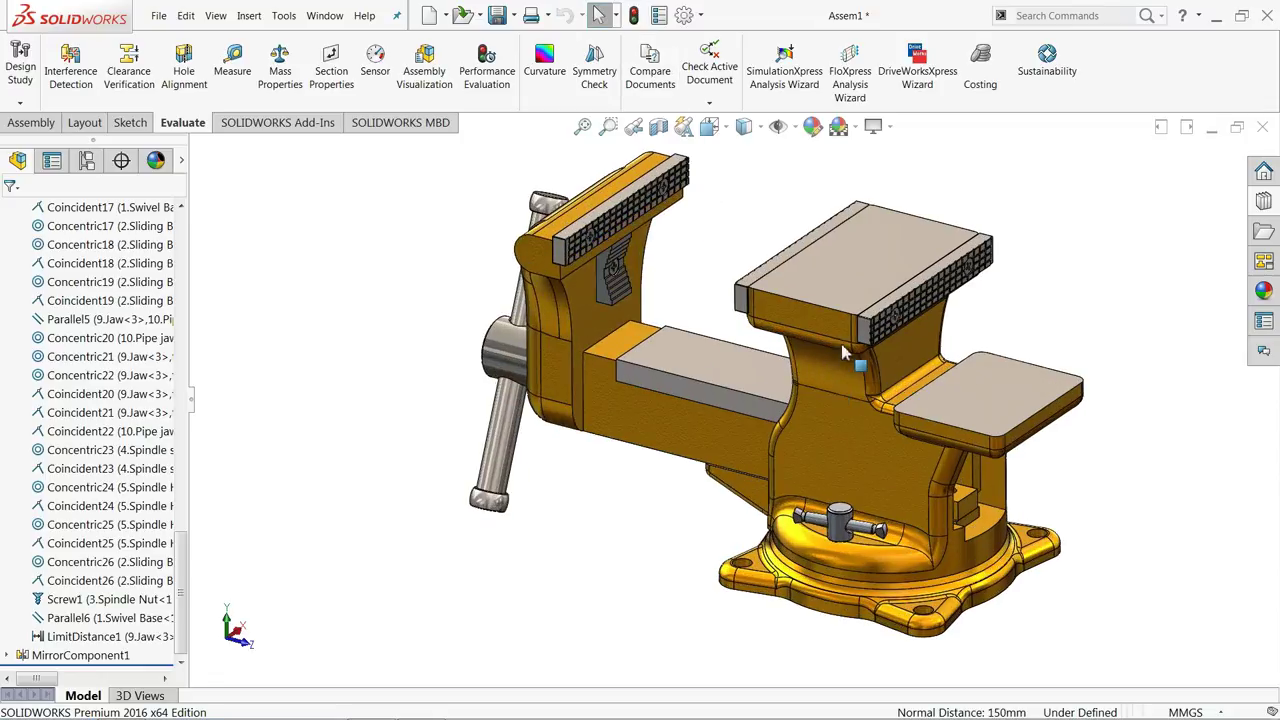
Drag the sliding base out and back to confirm the jaw stops at the 107 mm limit
scroll(843, 355, down, 2)
click(628, 452)
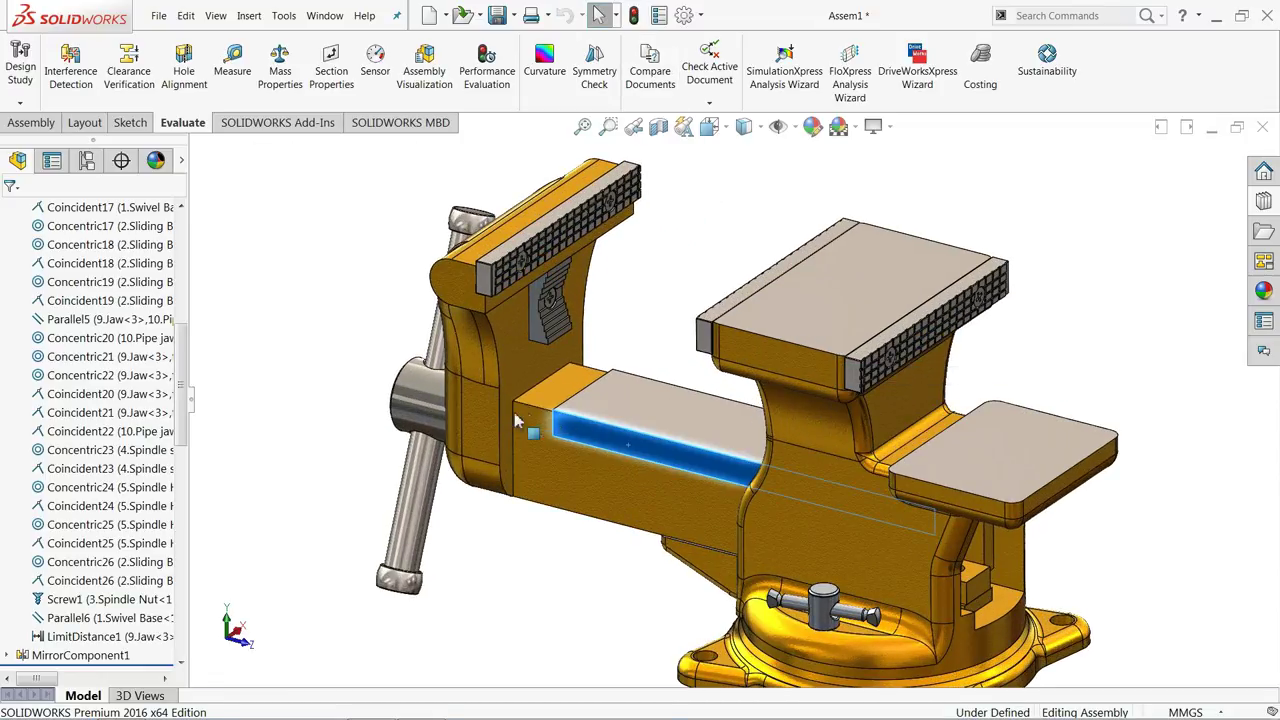
drag(585, 462, 1053, 556)
drag(945, 548, 466, 430)
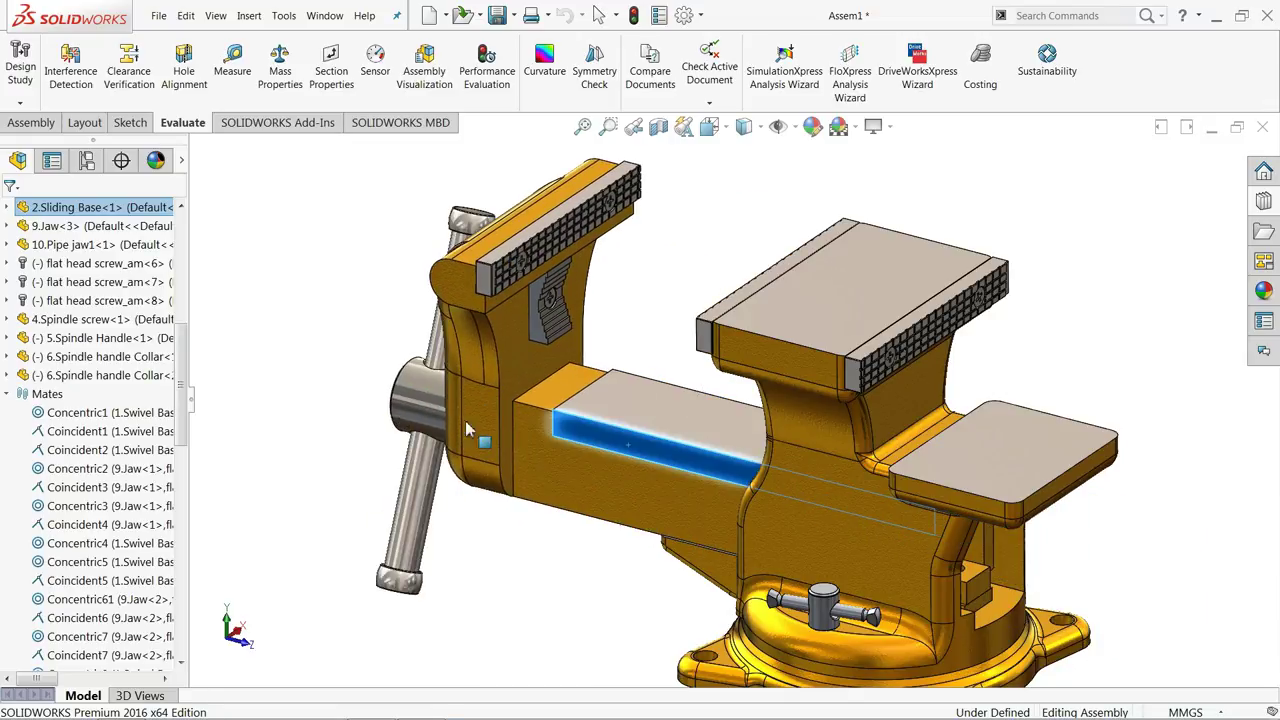
drag(612, 468, 496, 432)
mouse_move(575, 466)
mouse_down()
mouse_move(748, 516)
mouse_move(588, 461)
mouse_up()
click(334, 371)
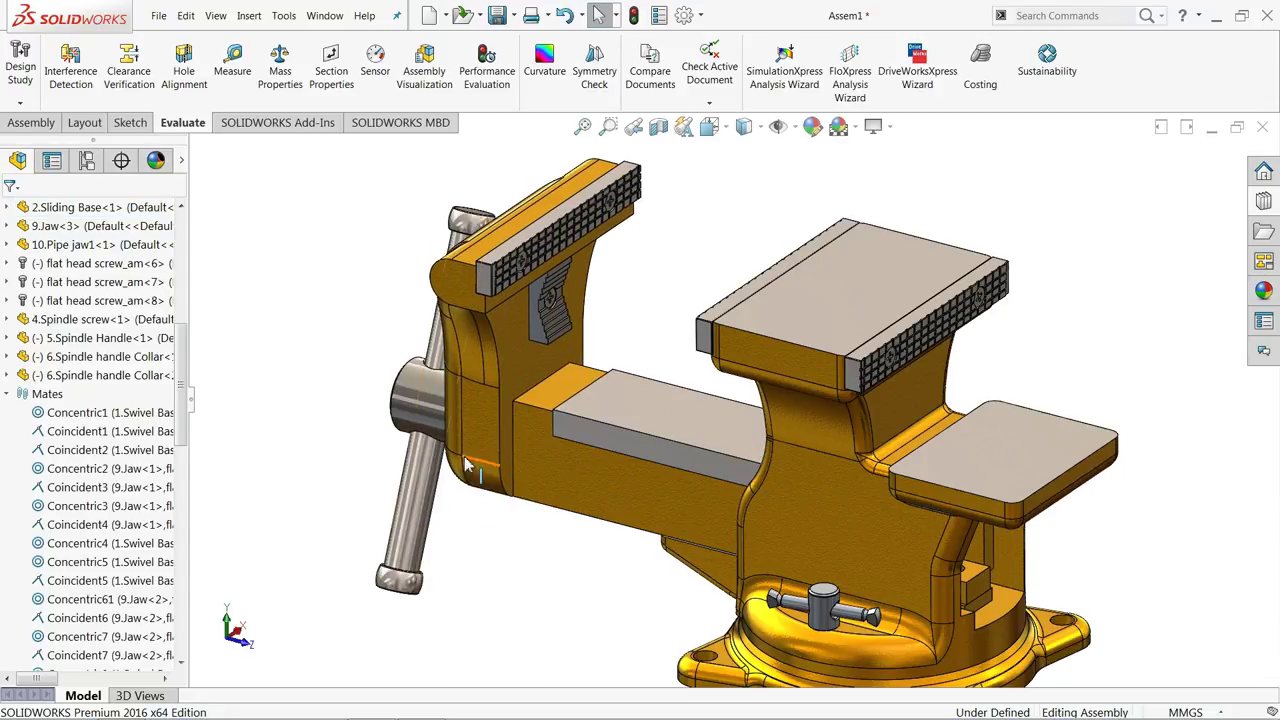
drag(188, 422, 186, 645)
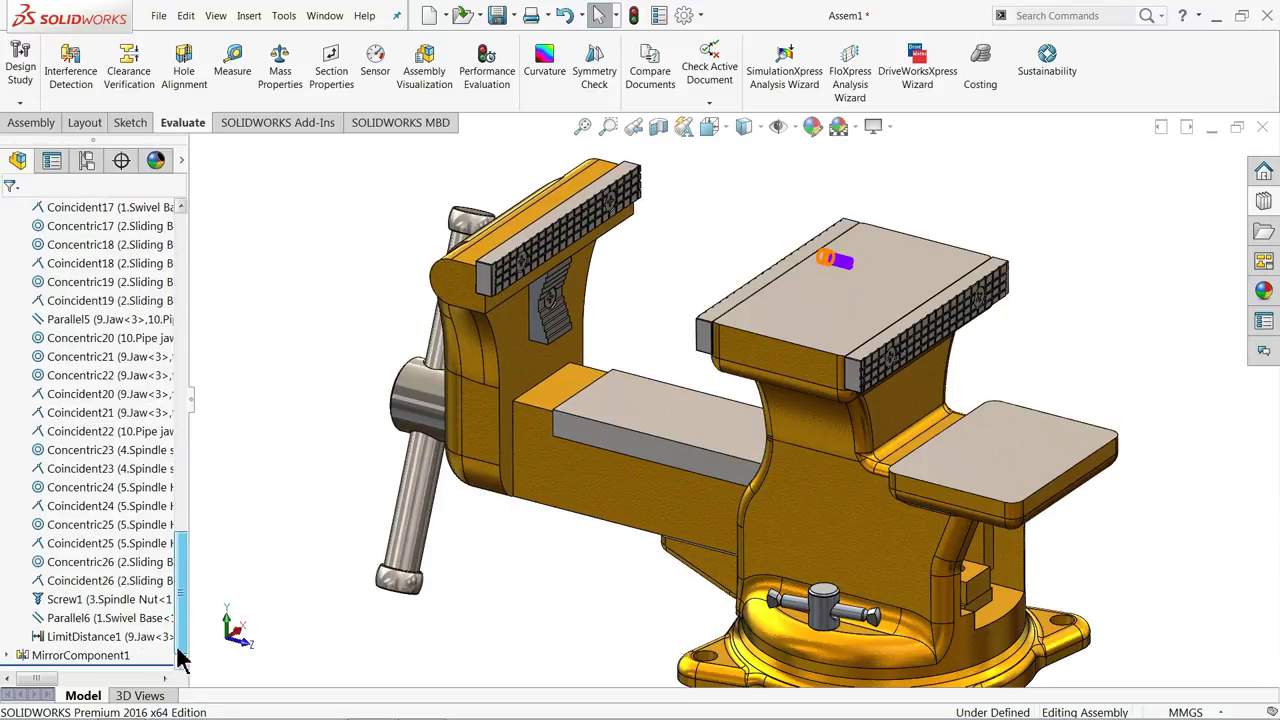
Edit and apply the Screw1 mate, then drag the sliding base to watch the handle turn
click(58, 599)
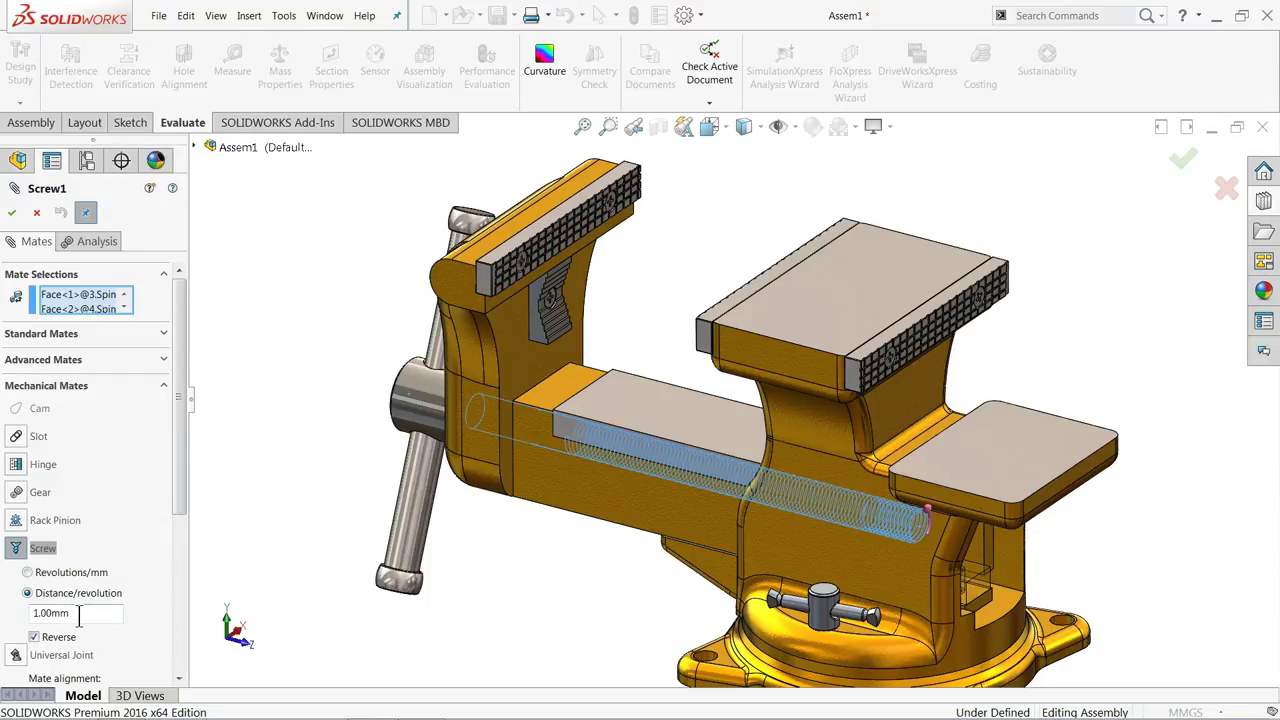
drag(180, 496, 182, 527)
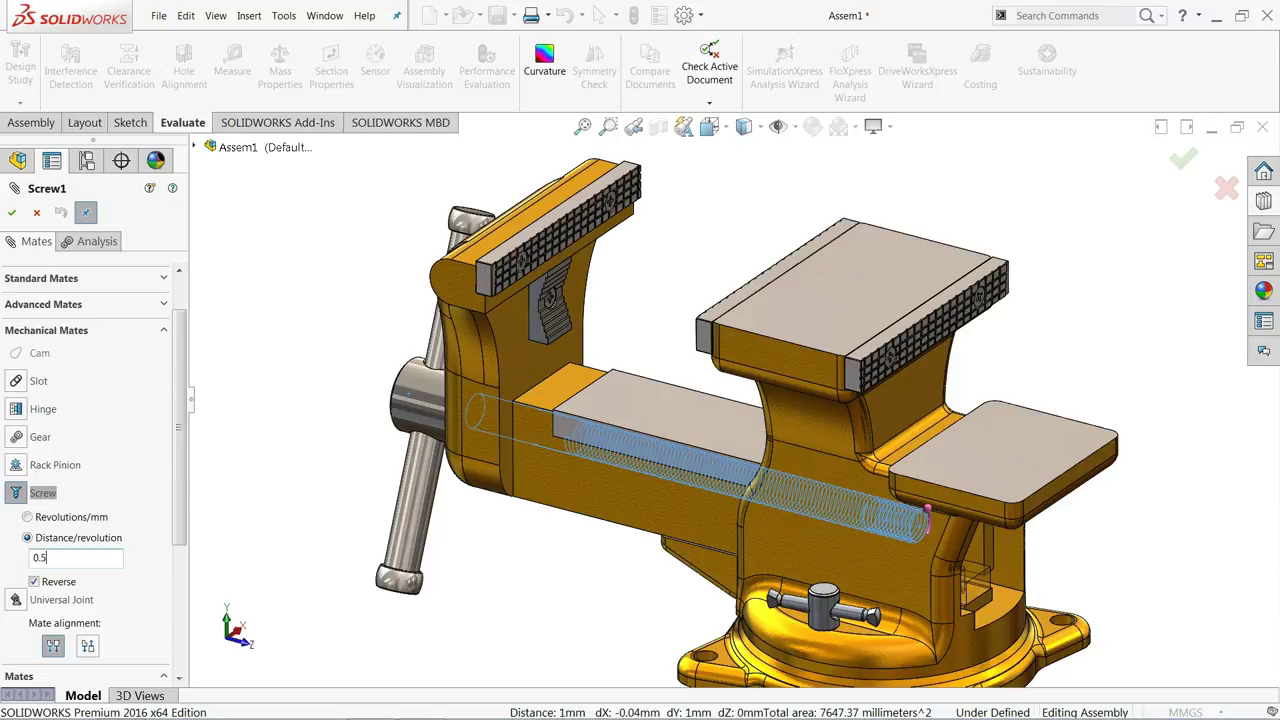
click(12, 213)
click(12, 214)
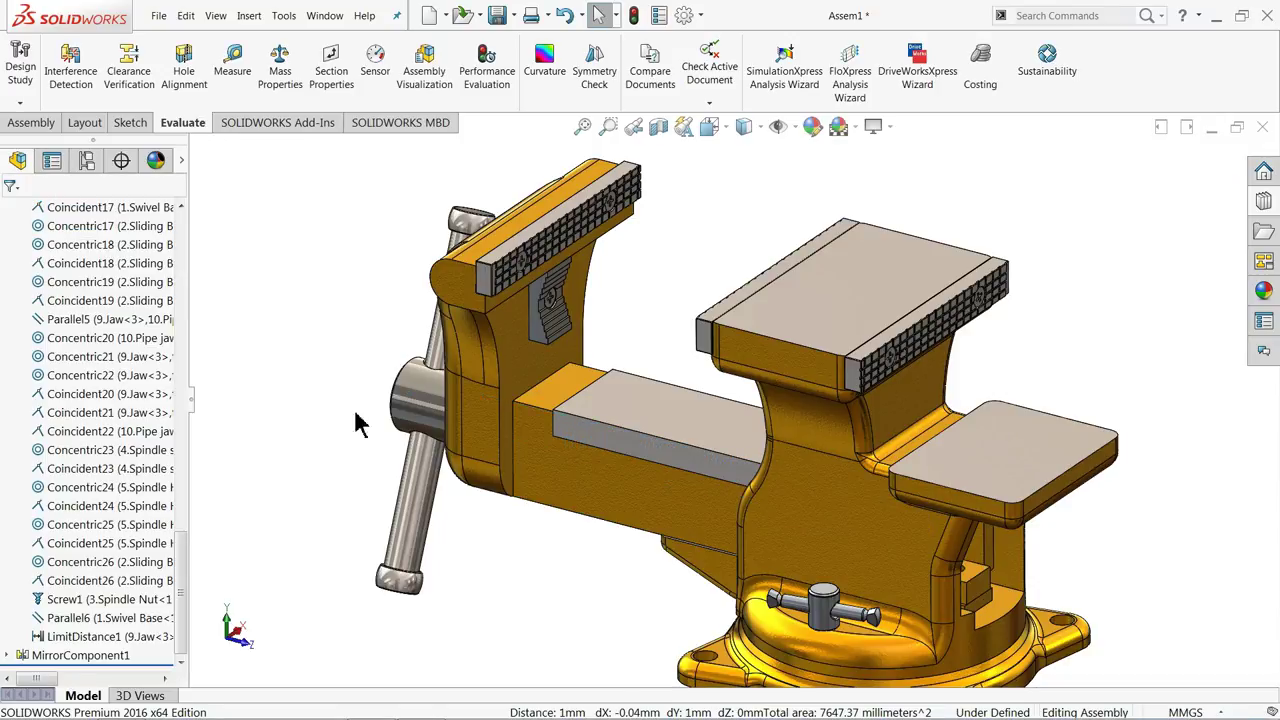
click(592, 470)
mouse_move(592, 470)
mouse_down()
mouse_move(620, 483)
mouse_move(590, 474)
mouse_up()
scroll(180, 470, down, 10)
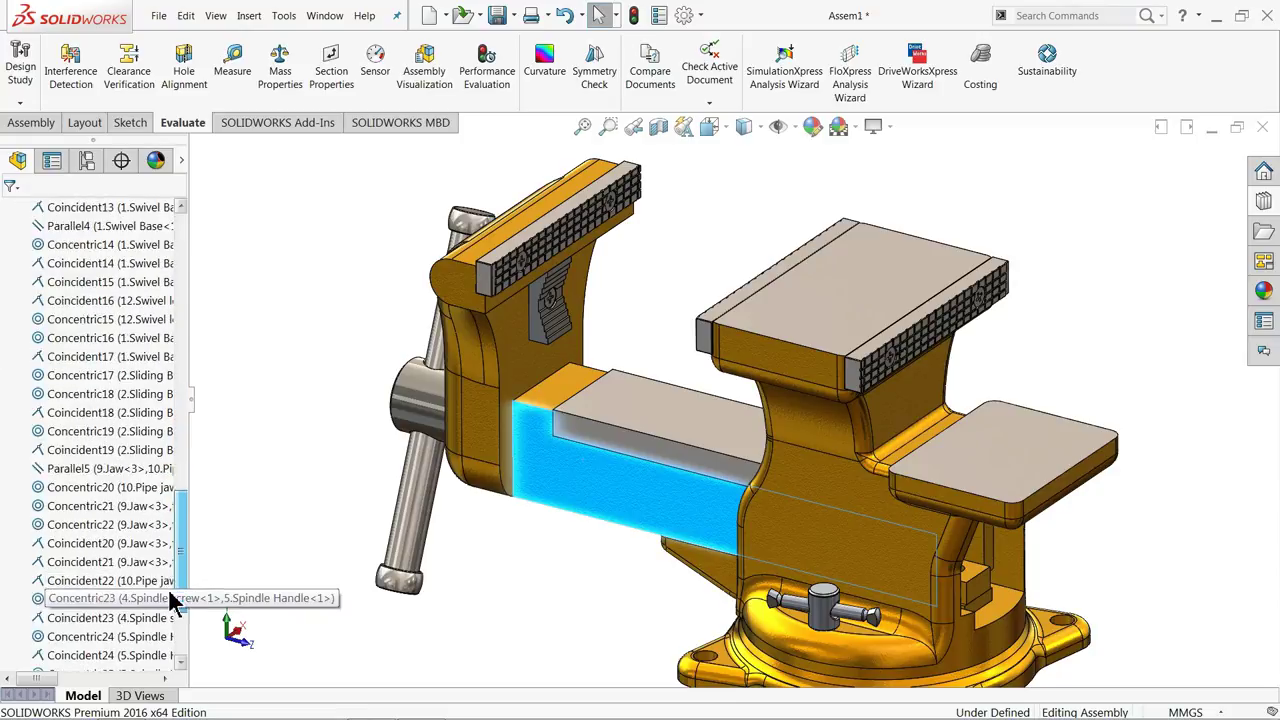
scroll(170, 600, down, 3)
Set Screw1 to 10 mm per revolution and drag the jaw to test the faster pitch
click(42, 598)
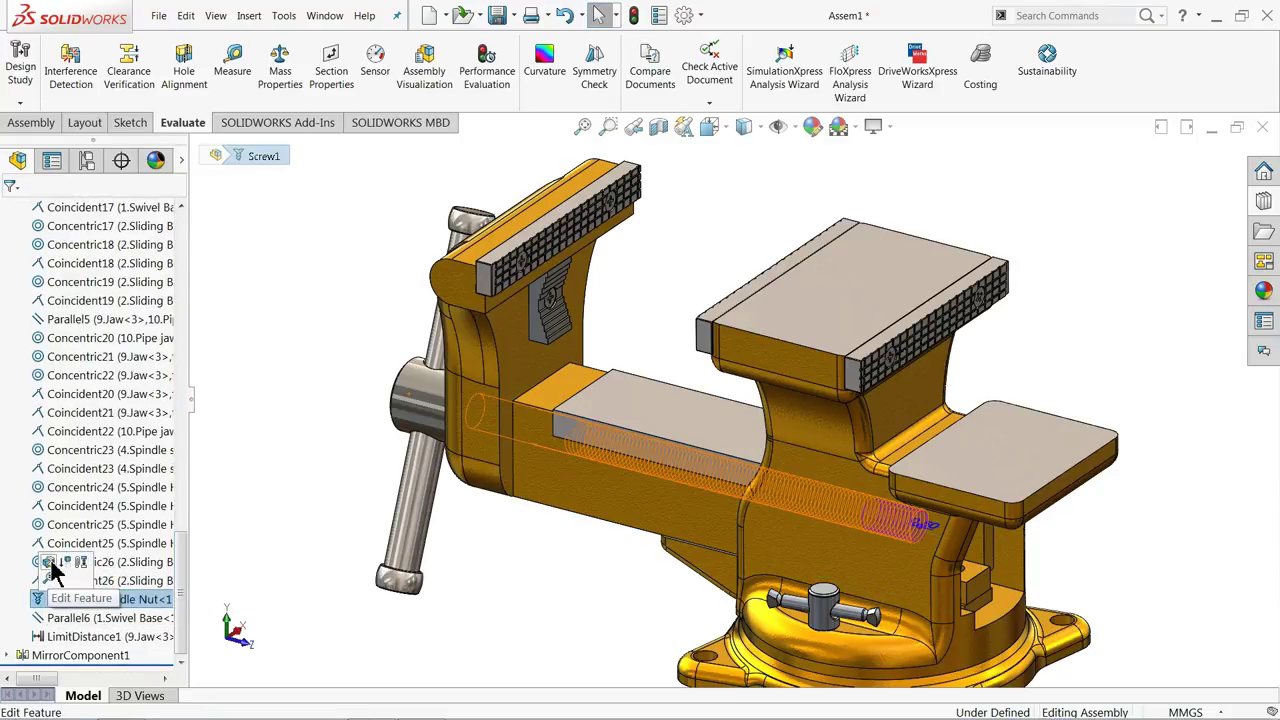
click(49, 563)
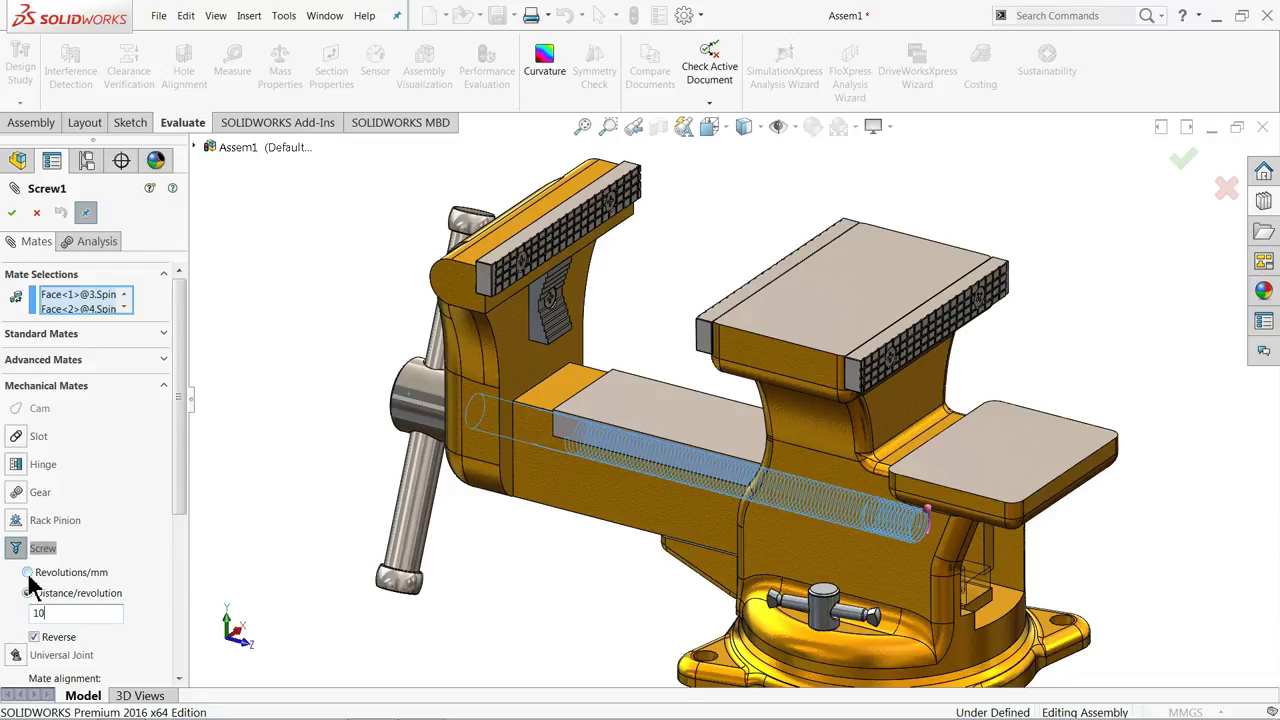
click(10, 214)
click(12, 212)
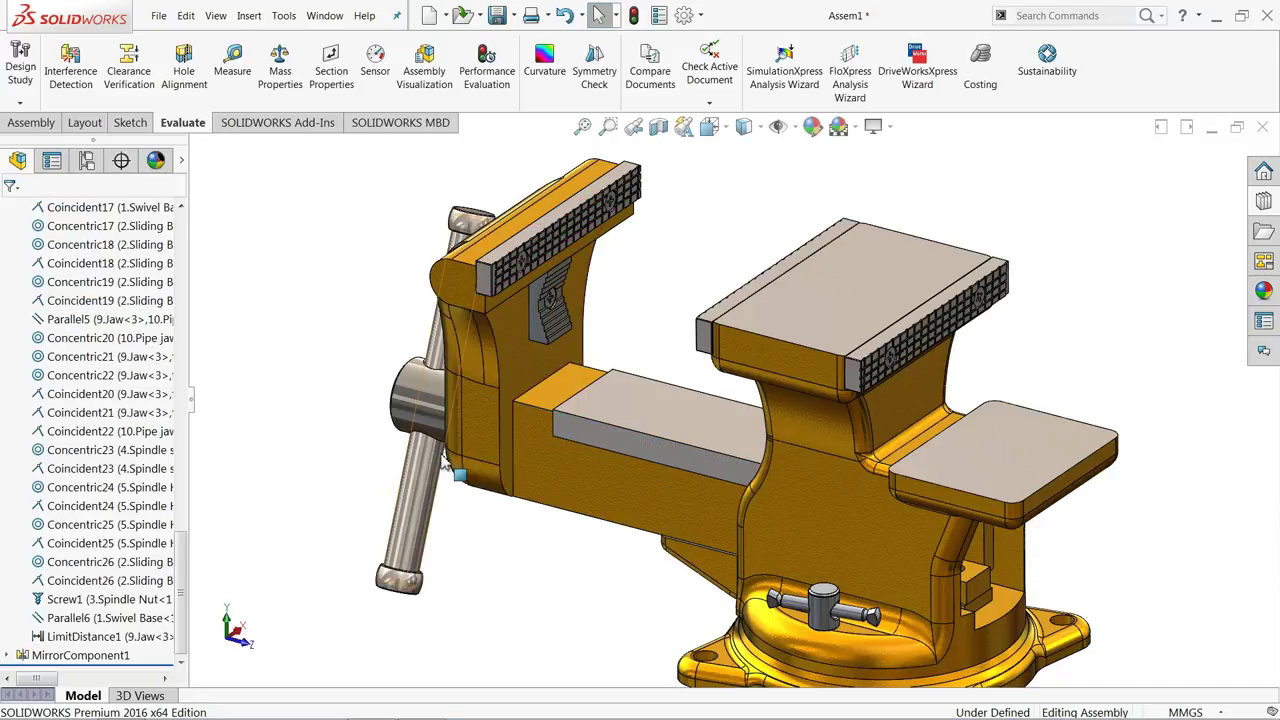
click(590, 452)
mouse_move(600, 445)
mouse_down()
mouse_move(670, 462)
mouse_move(591, 434)
mouse_up()
Collapse the mates list, clear the jaw selection, and fit the whole vise in view
click(7, 396)
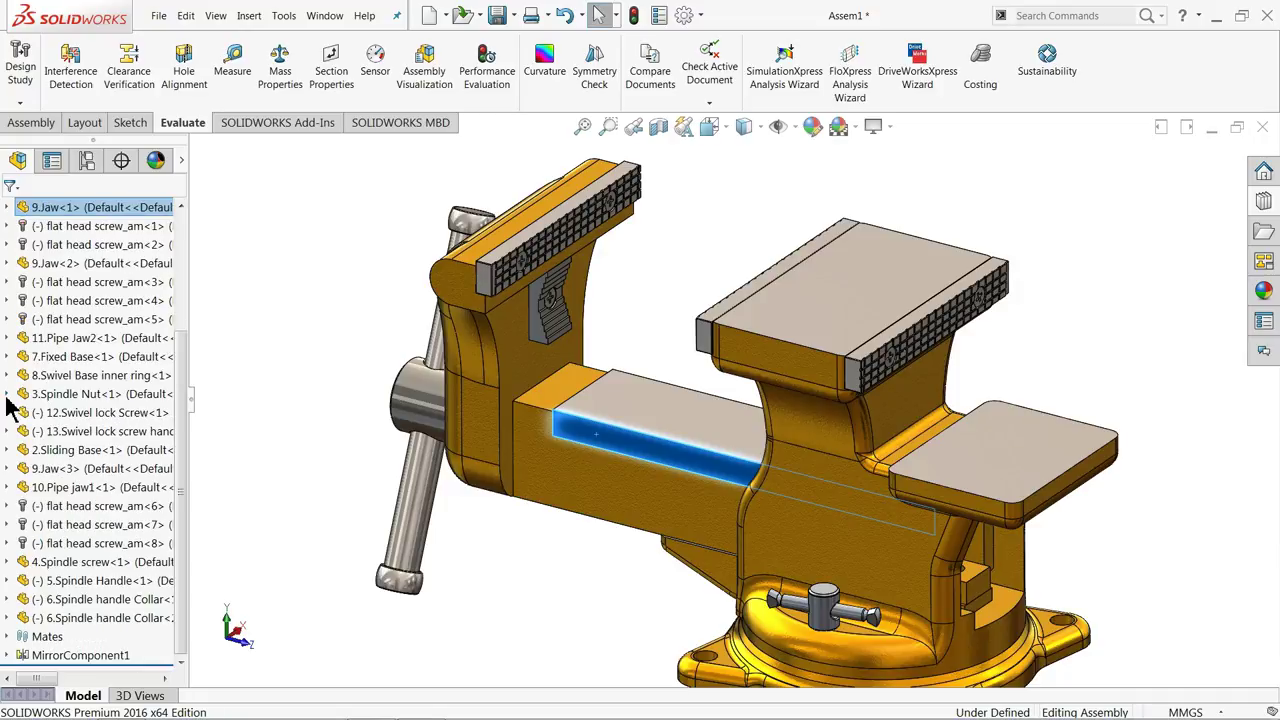
scroll(223, 410, up, 2)
click(280, 402)
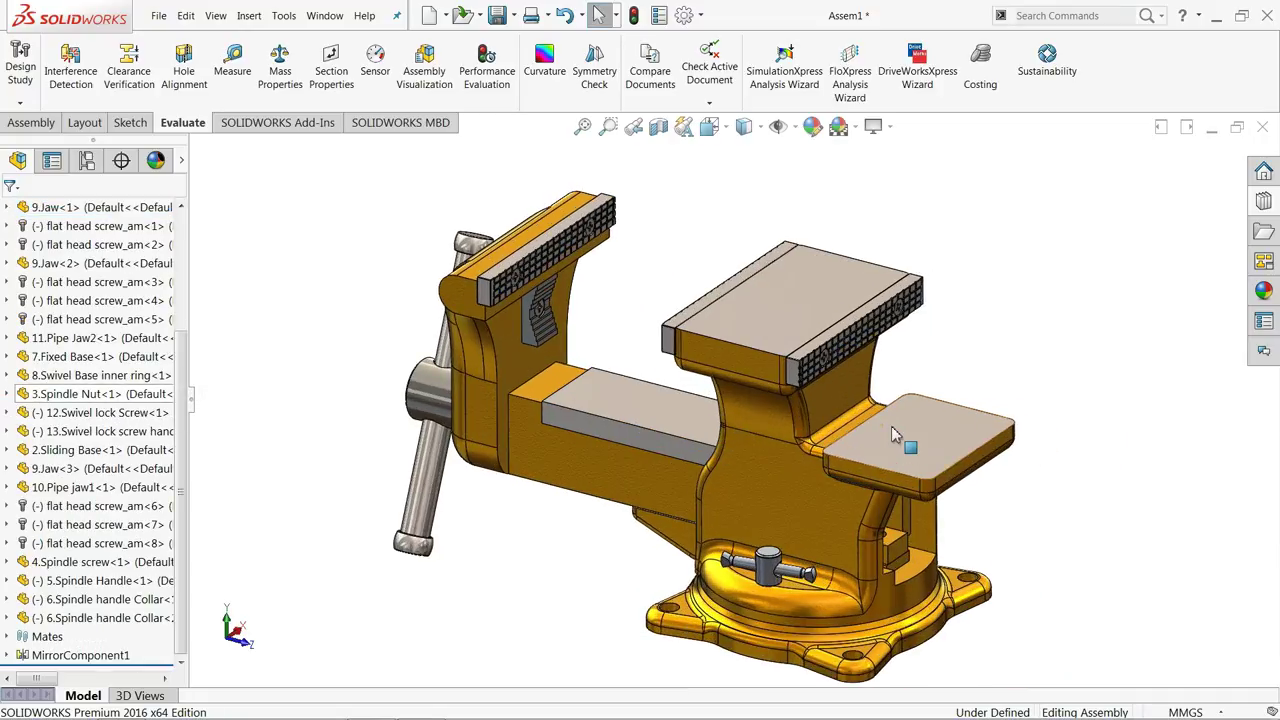
key(f)
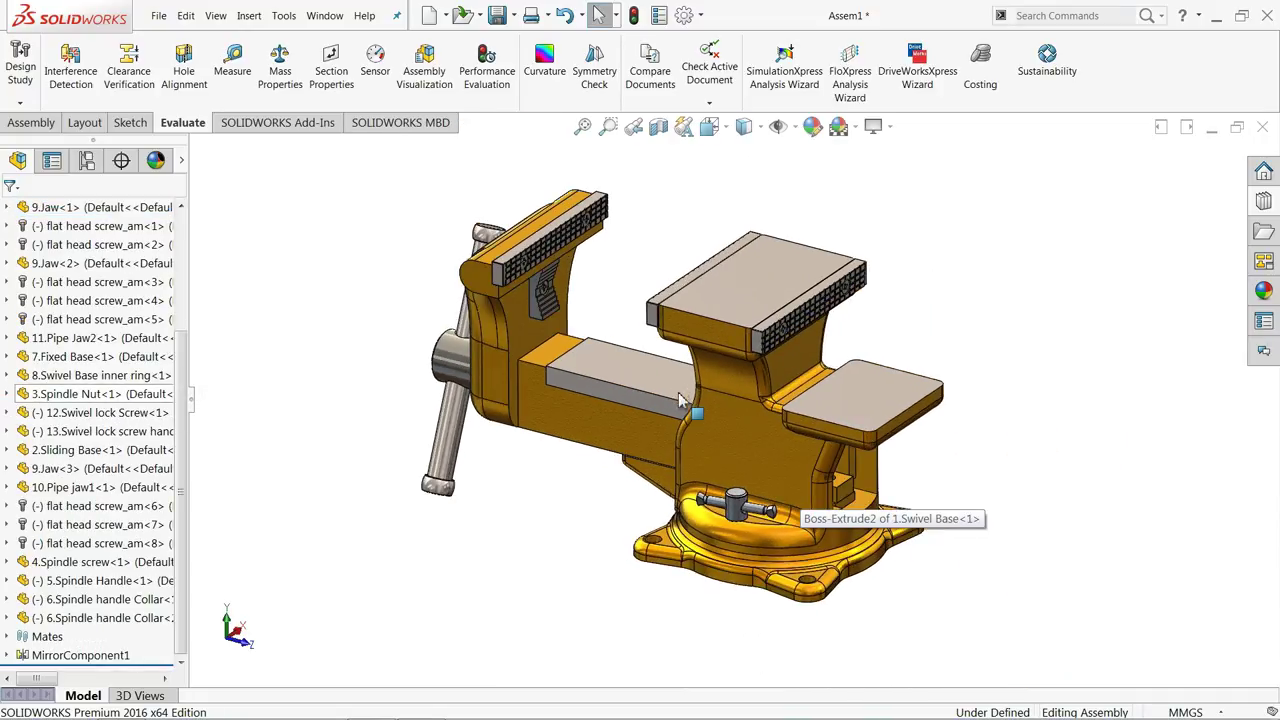
scroll(678, 400, down, 1)
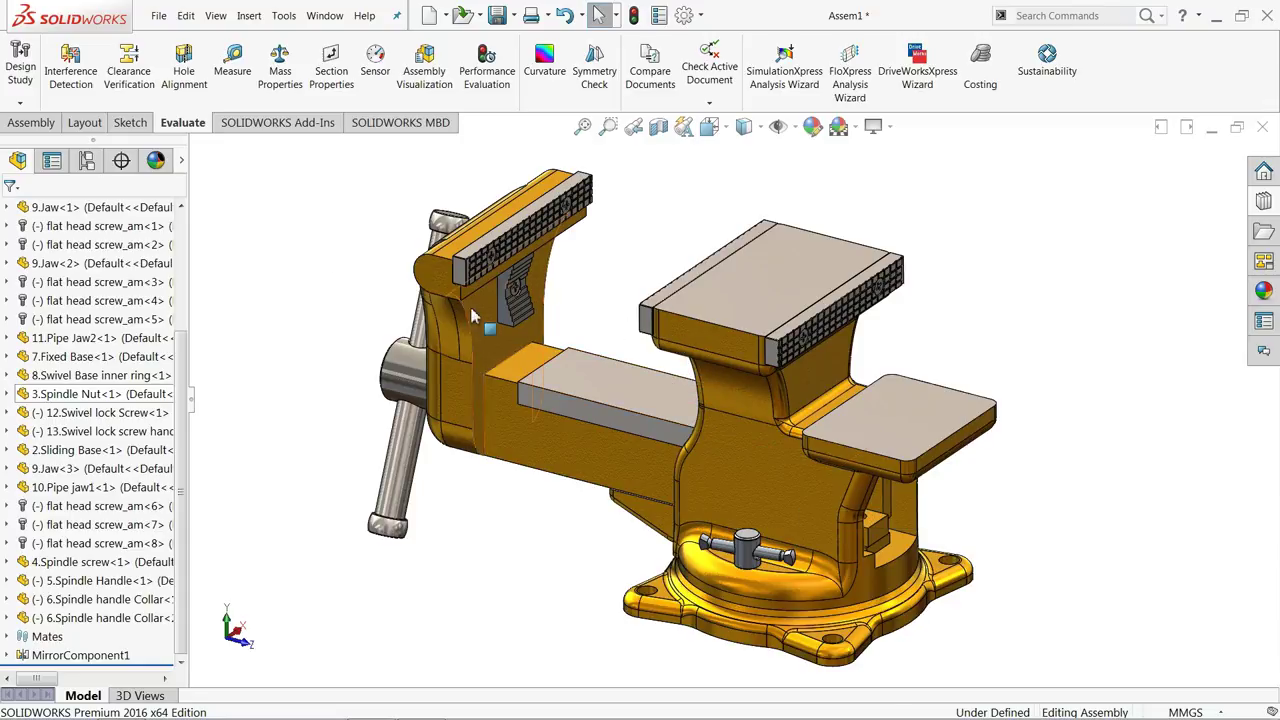
scroll(183, 345, up, 3)
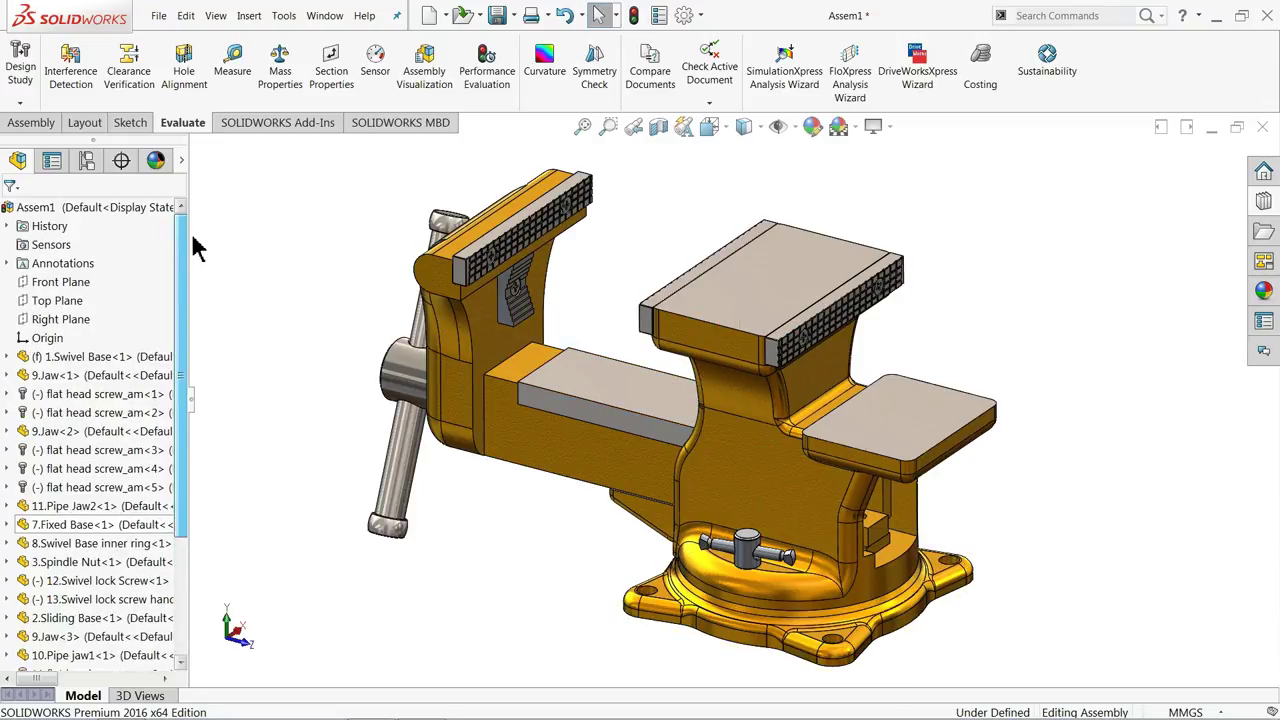
Rebuild and save the assembly as 'Bench Vise Assembly'
click(497, 16)
click(548, 294)
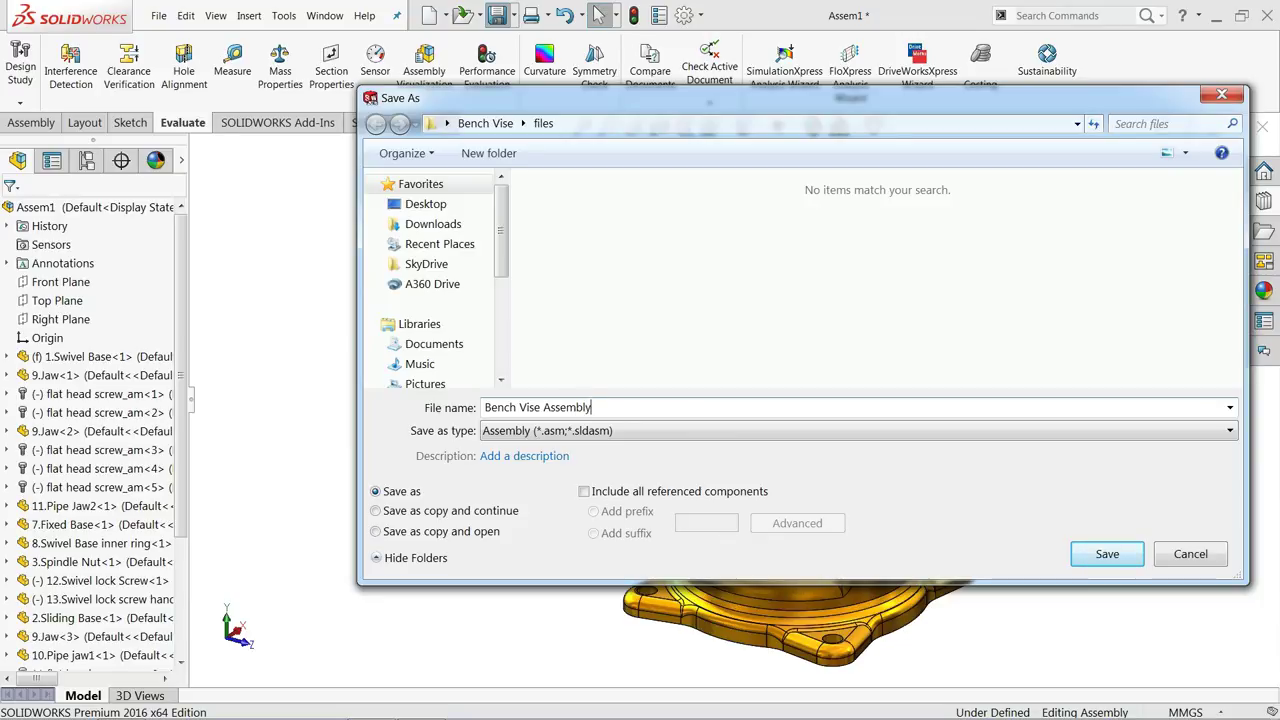
click(1102, 562)
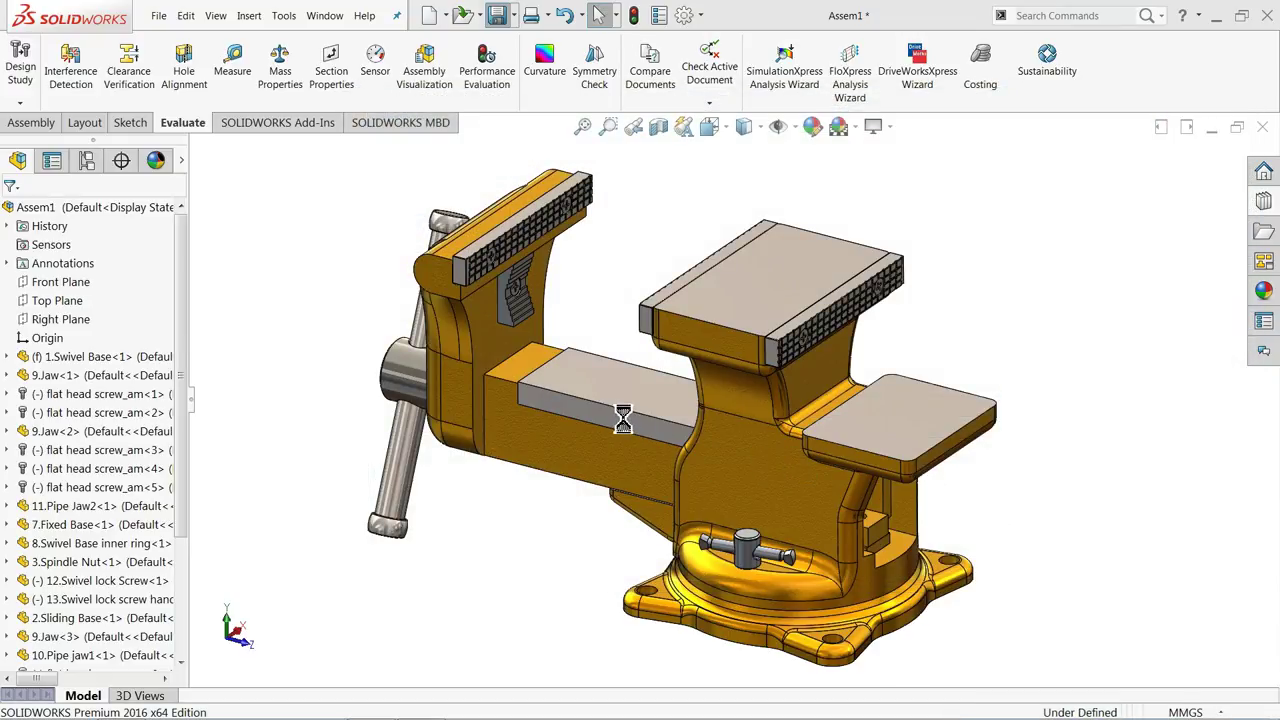
mouse_move(663, 400)
middle_down()
mouse_move(714, 391)
mouse_move(666, 395)
middle_up()
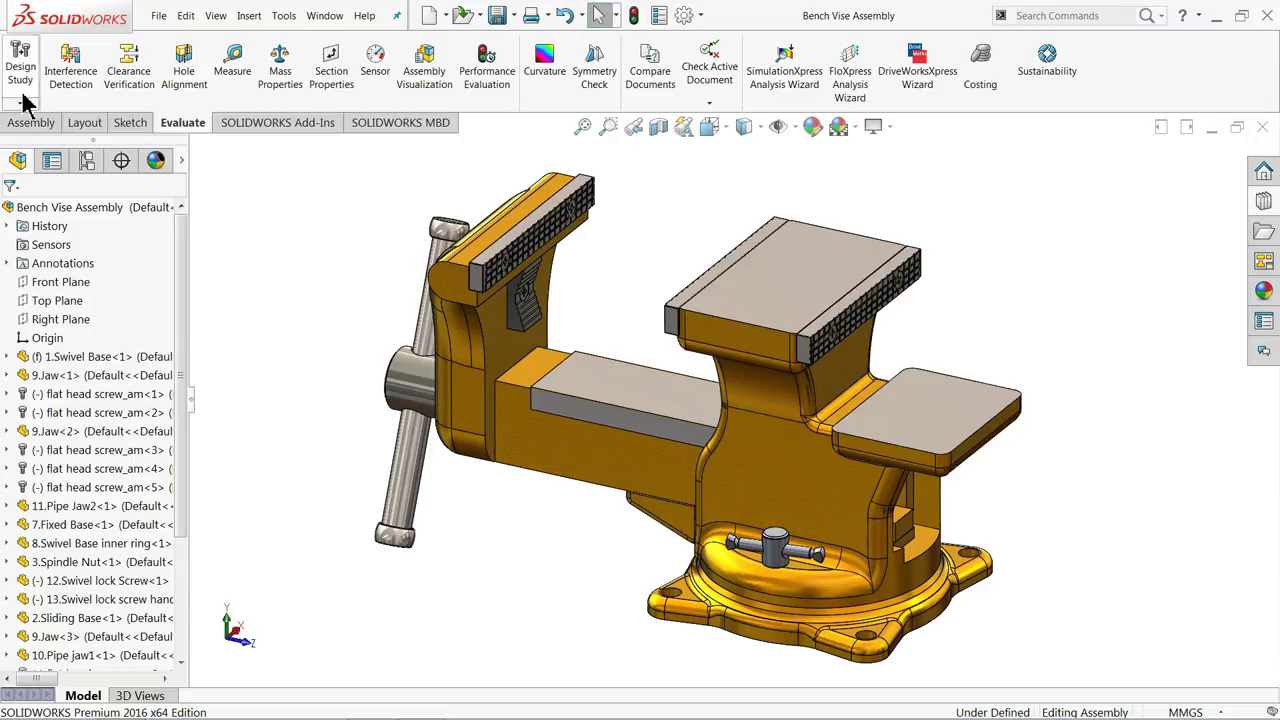
Select the sliding base, orbit, and turn the spindle screw until the handle stands upright
click(29, 126)
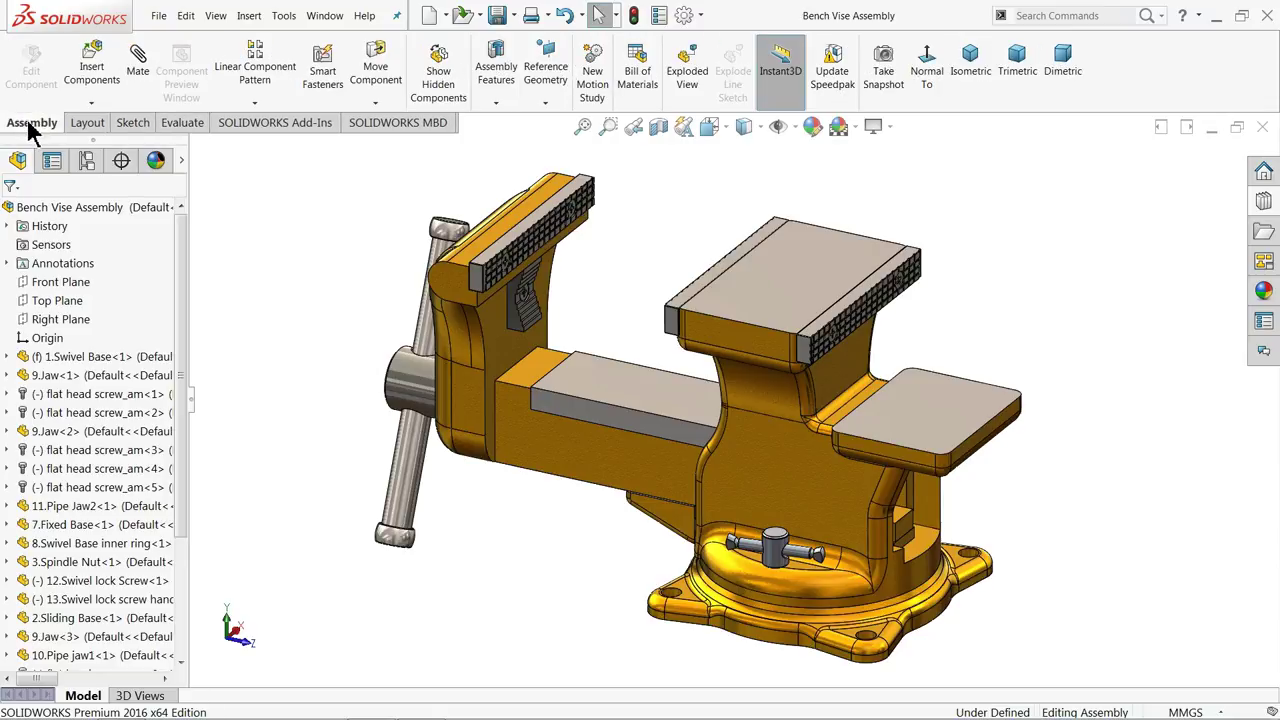
click(588, 388)
middle_drag(588, 388, 705, 445)
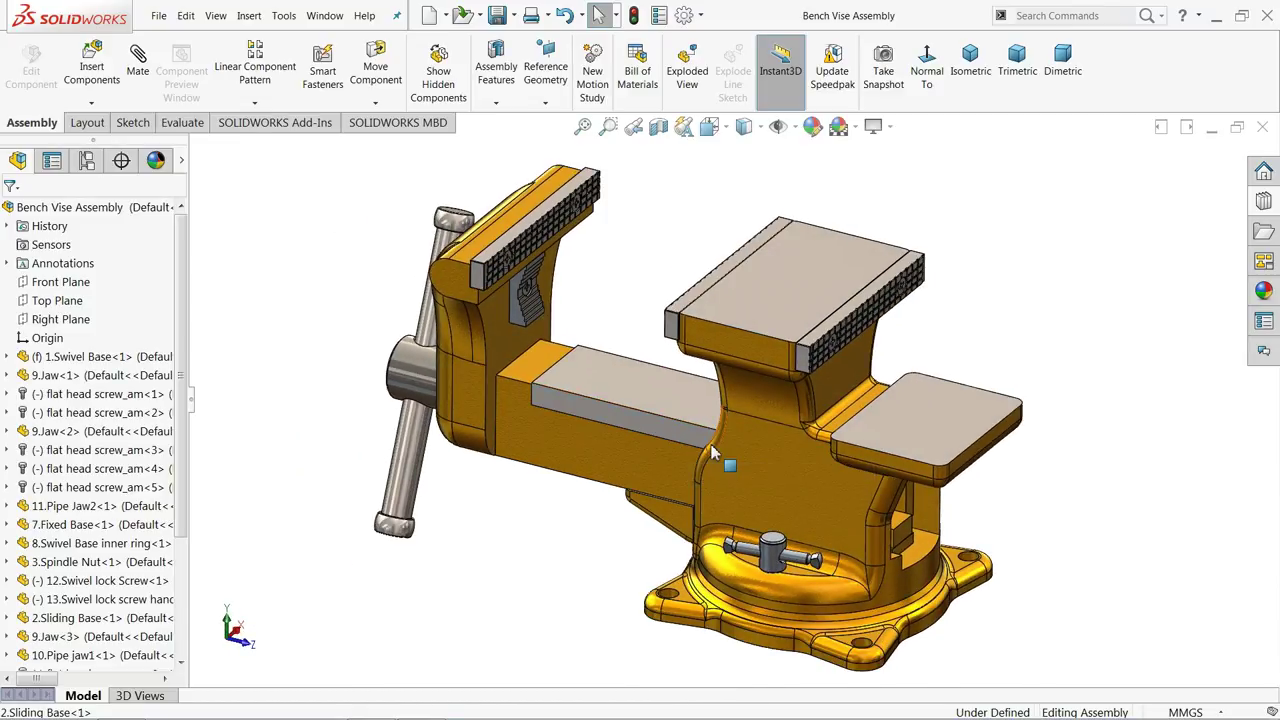
drag(428, 440, 337, 394)
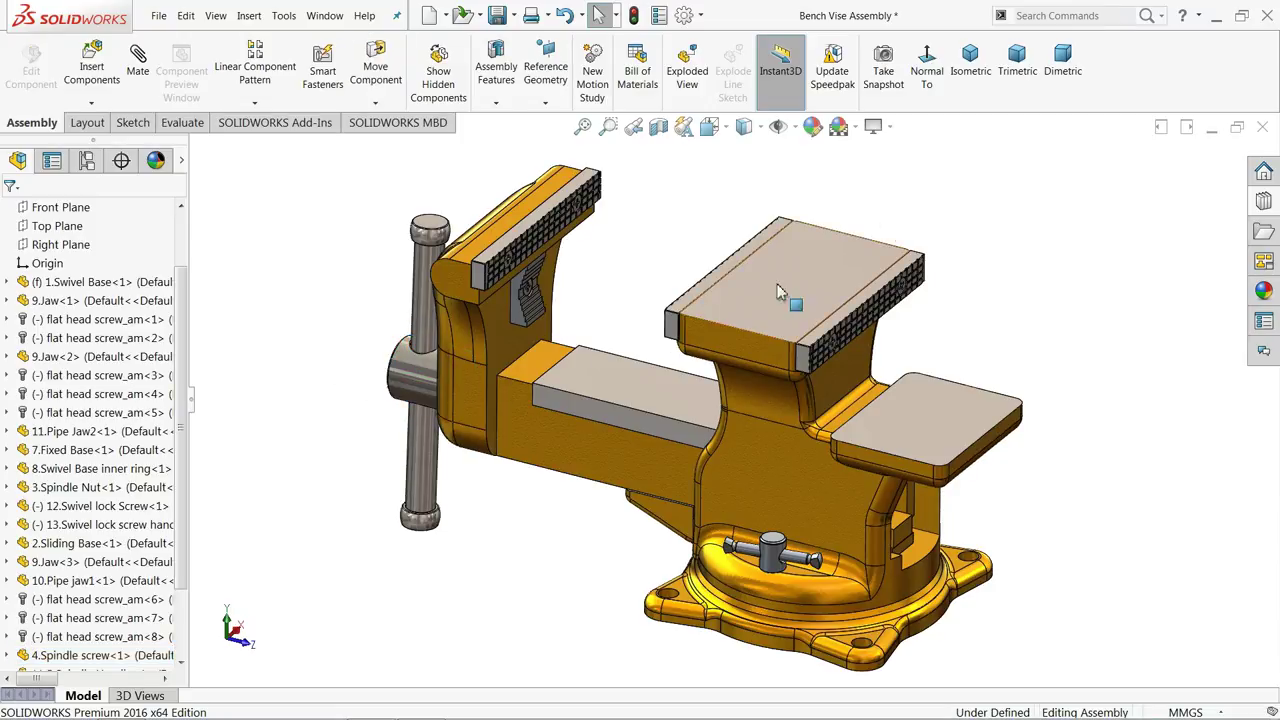
right_click(1134, 63)
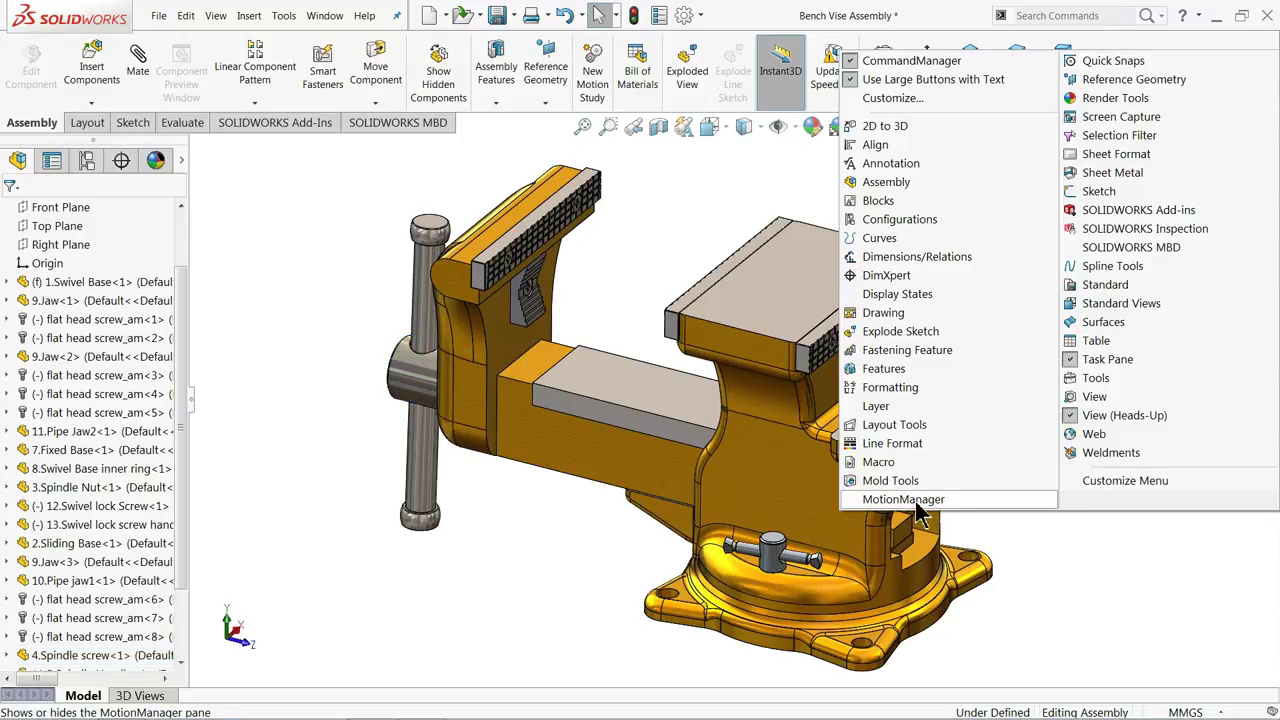
Show the MotionManager, set Motion Study 1 to Motion Analysis, and confirm its 60 fps properties
click(928, 499)
click(252, 695)
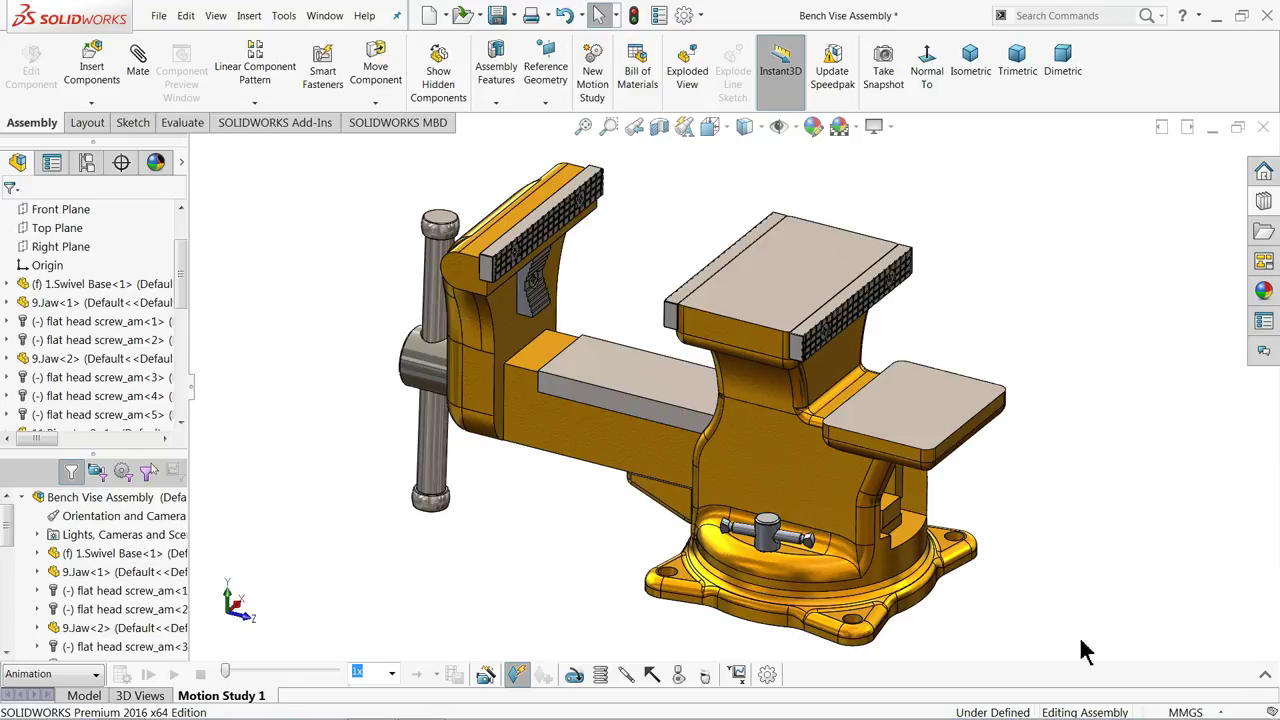
click(1264, 676)
click(52, 517)
click(60, 577)
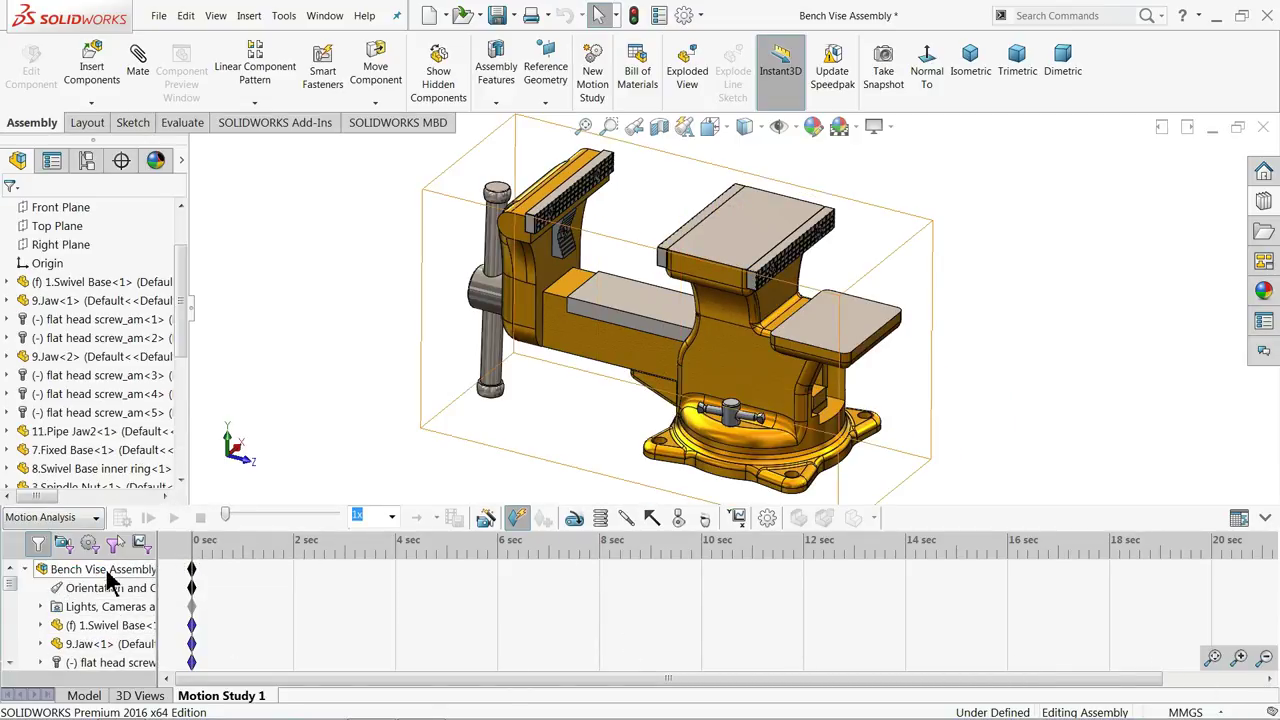
click(767, 517)
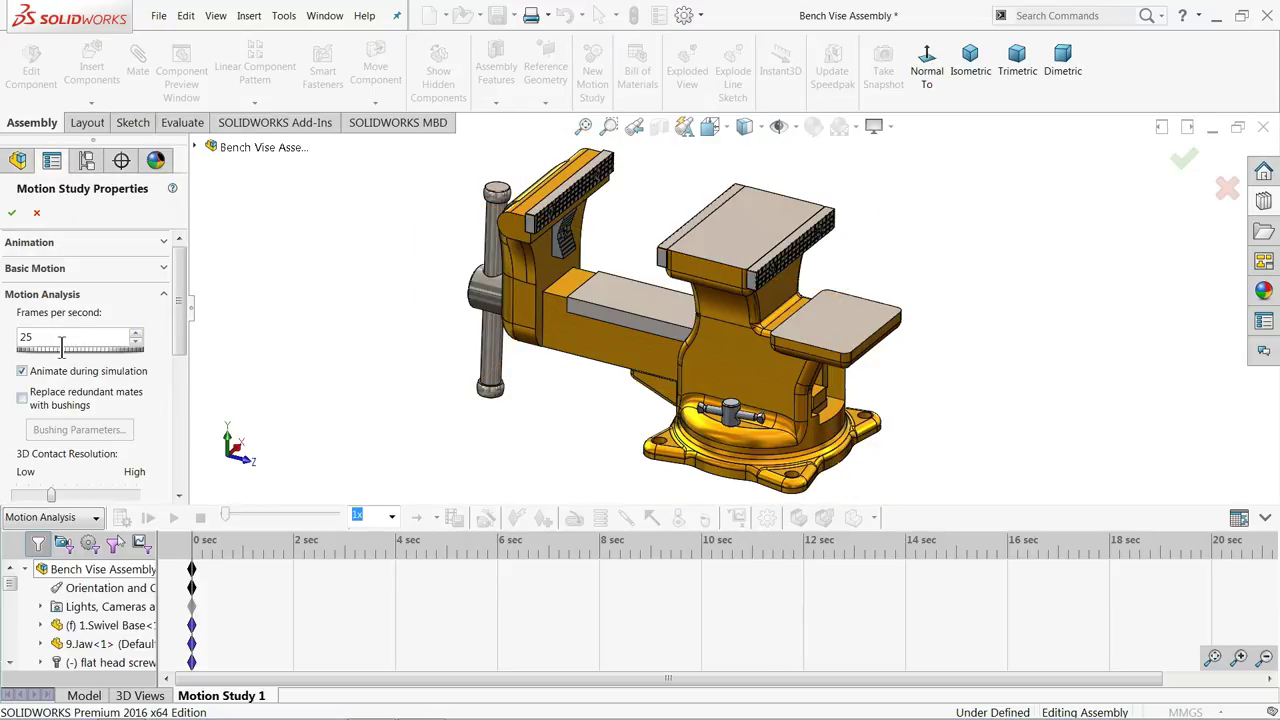
click(10, 215)
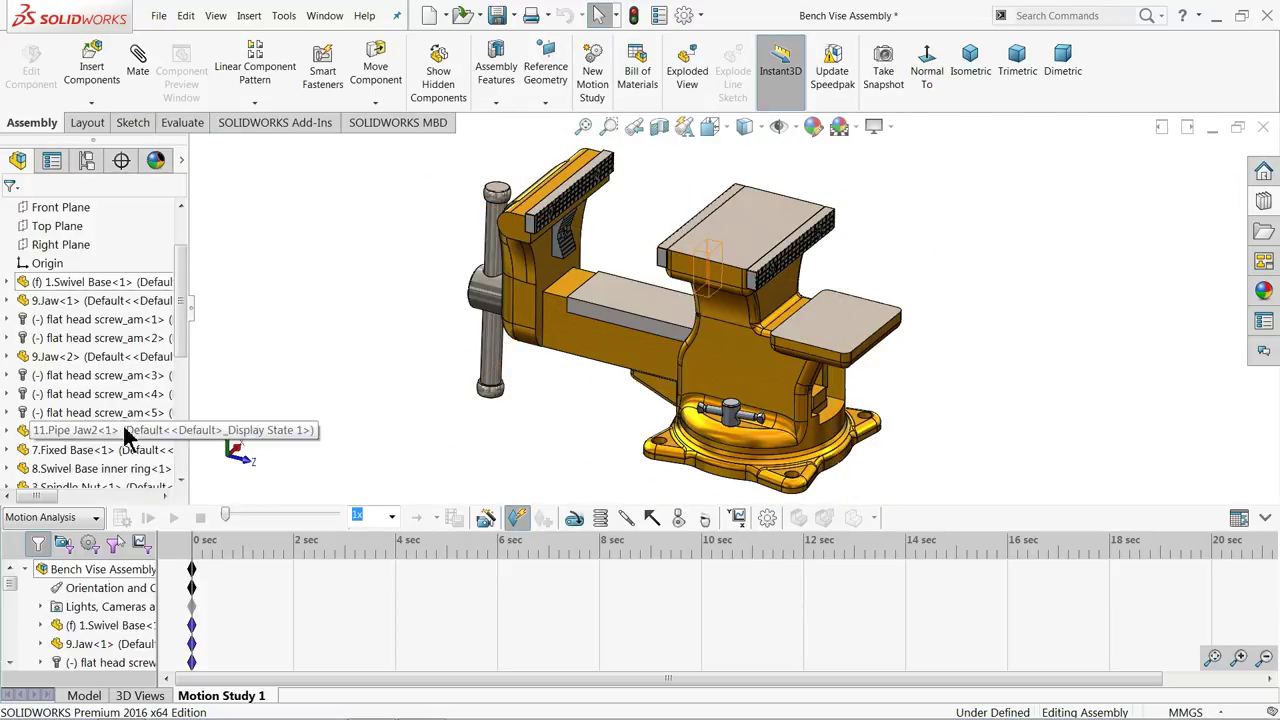
Add a 20 RPM rotary motor on the spindle screw face and calculate the 5-second motion
click(574, 518)
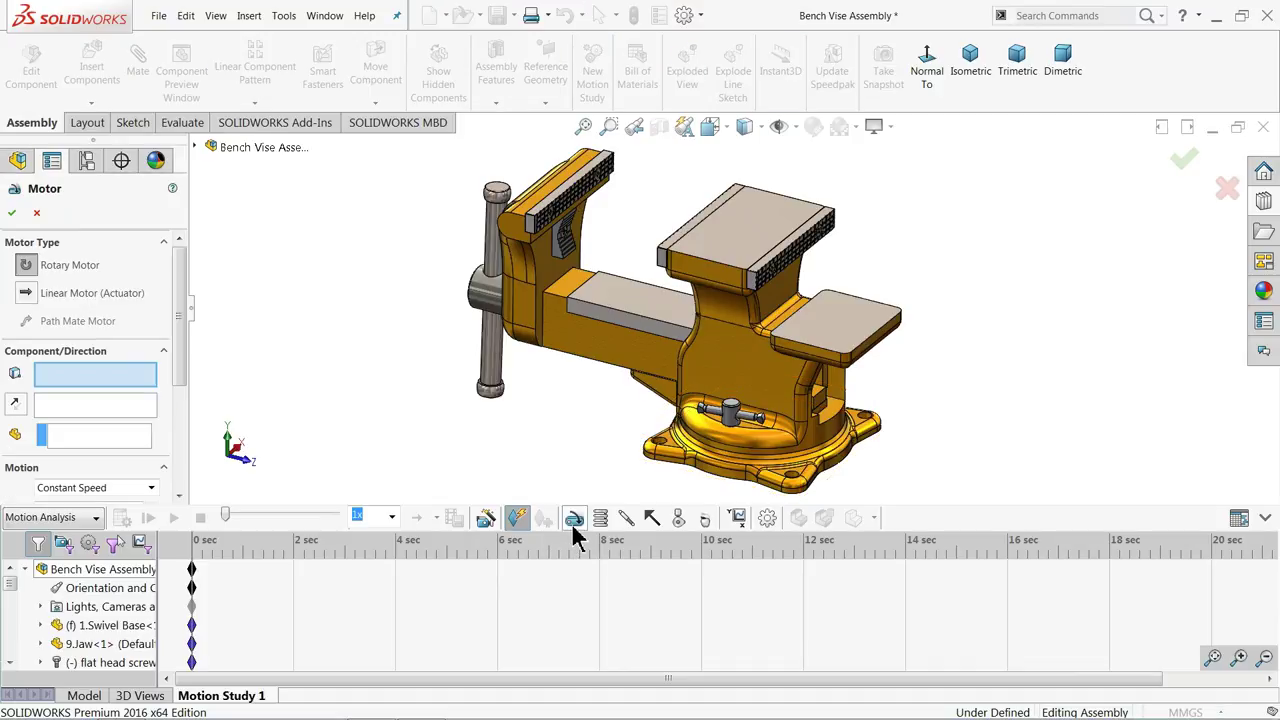
click(488, 305)
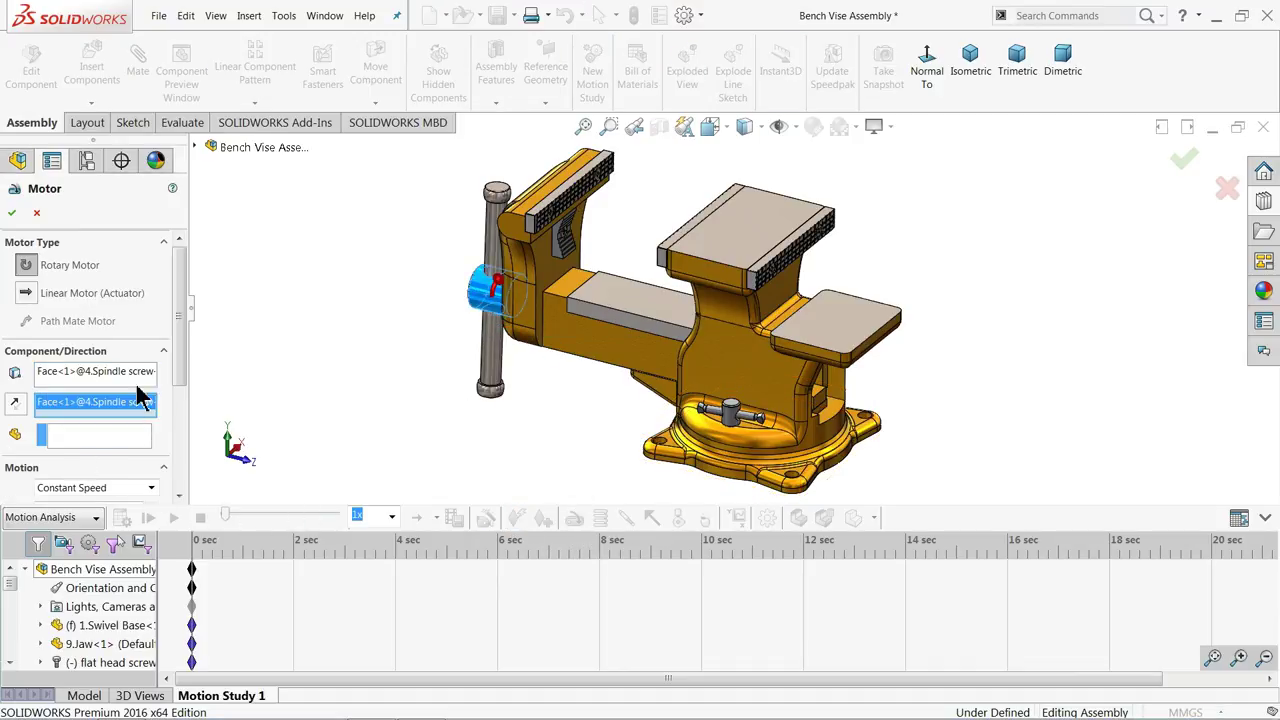
drag(186, 354, 183, 457)
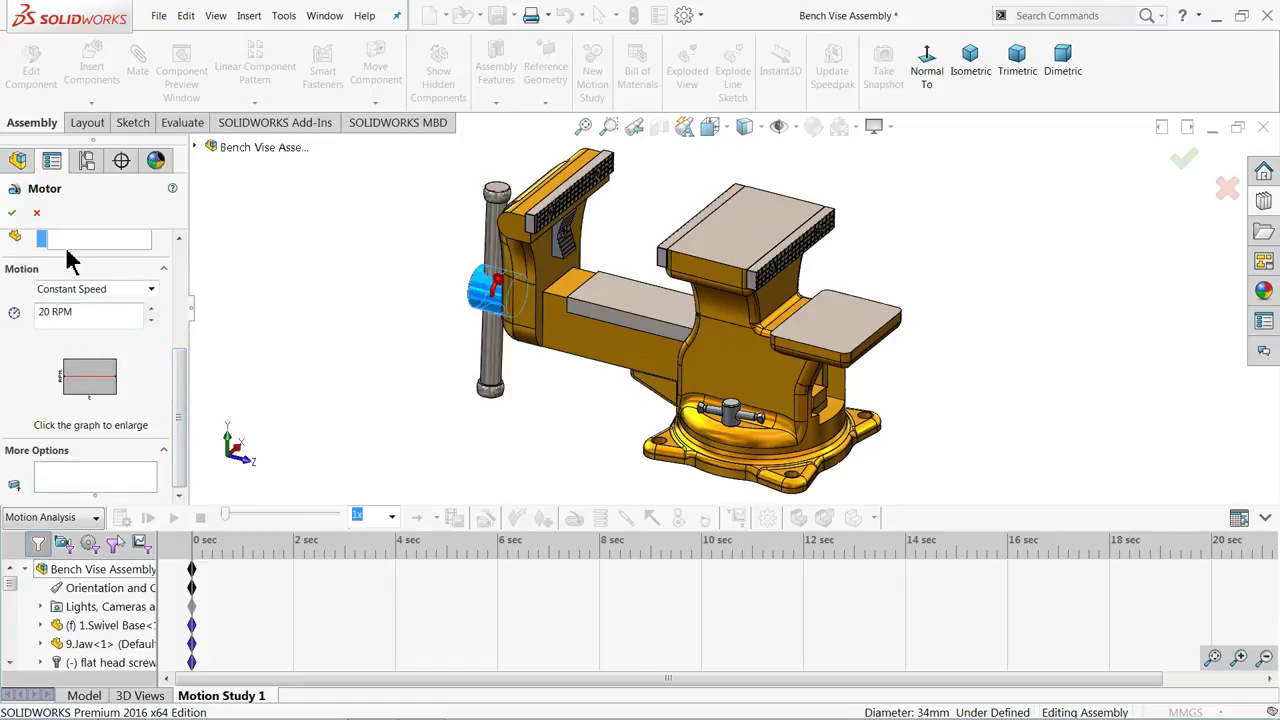
click(12, 214)
click(123, 518)
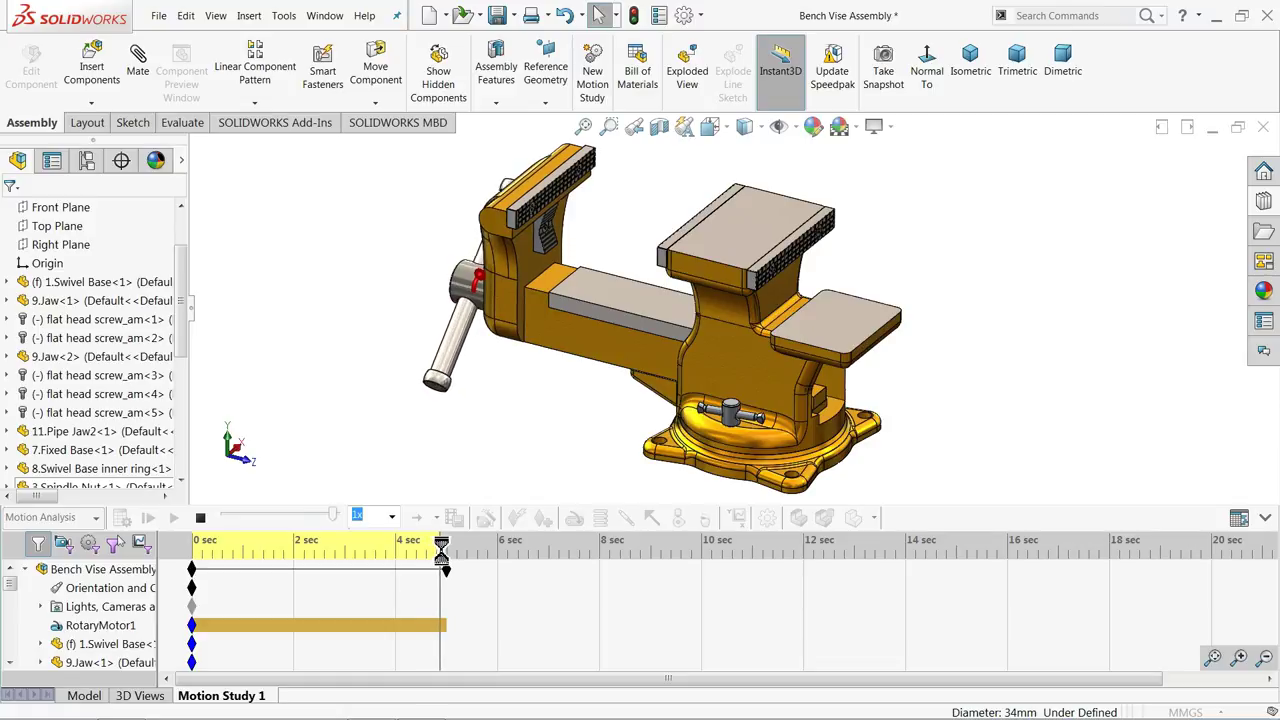
Rewind and scrub the timeline to about 2.2 s, then drag the movable jaw outward
click(446, 569)
drag(451, 592, 193, 592)
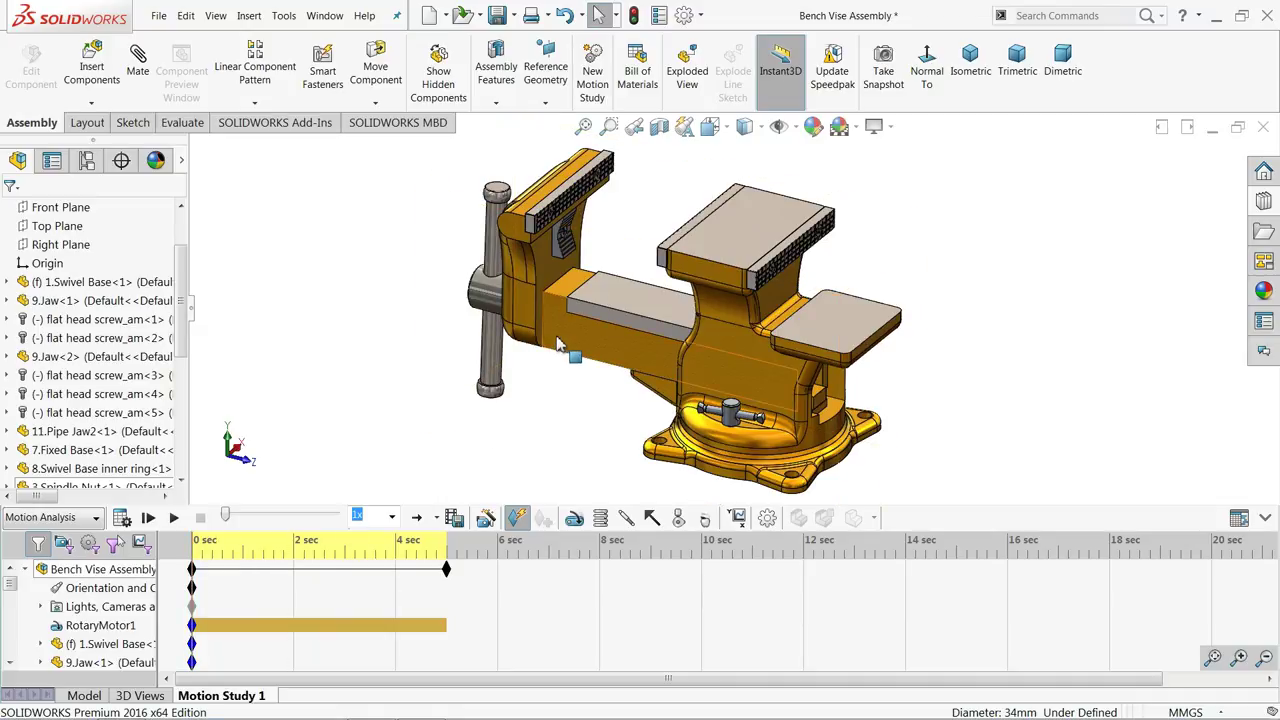
click(193, 588)
mouse_move(200, 556)
mouse_down()
mouse_move(312, 556)
mouse_move(196, 556)
mouse_up()
drag(556, 350, 718, 366)
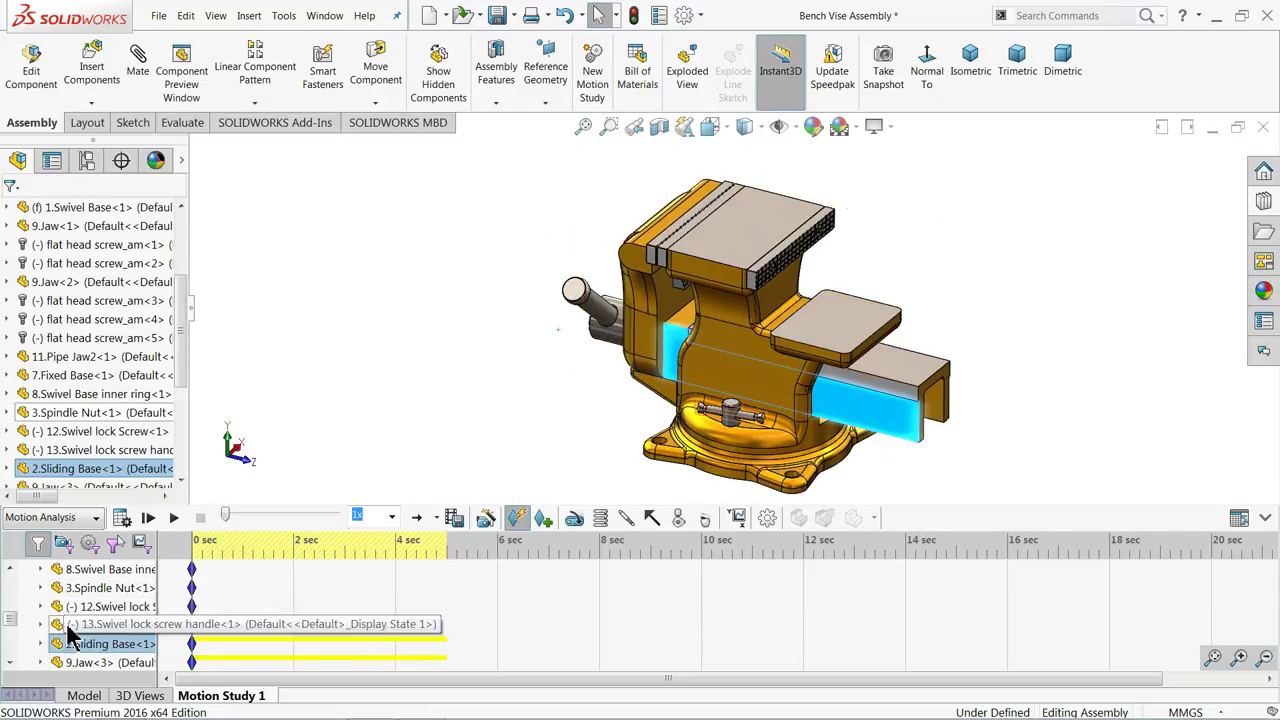
drag(11, 634, 15, 578)
right_click(64, 628)
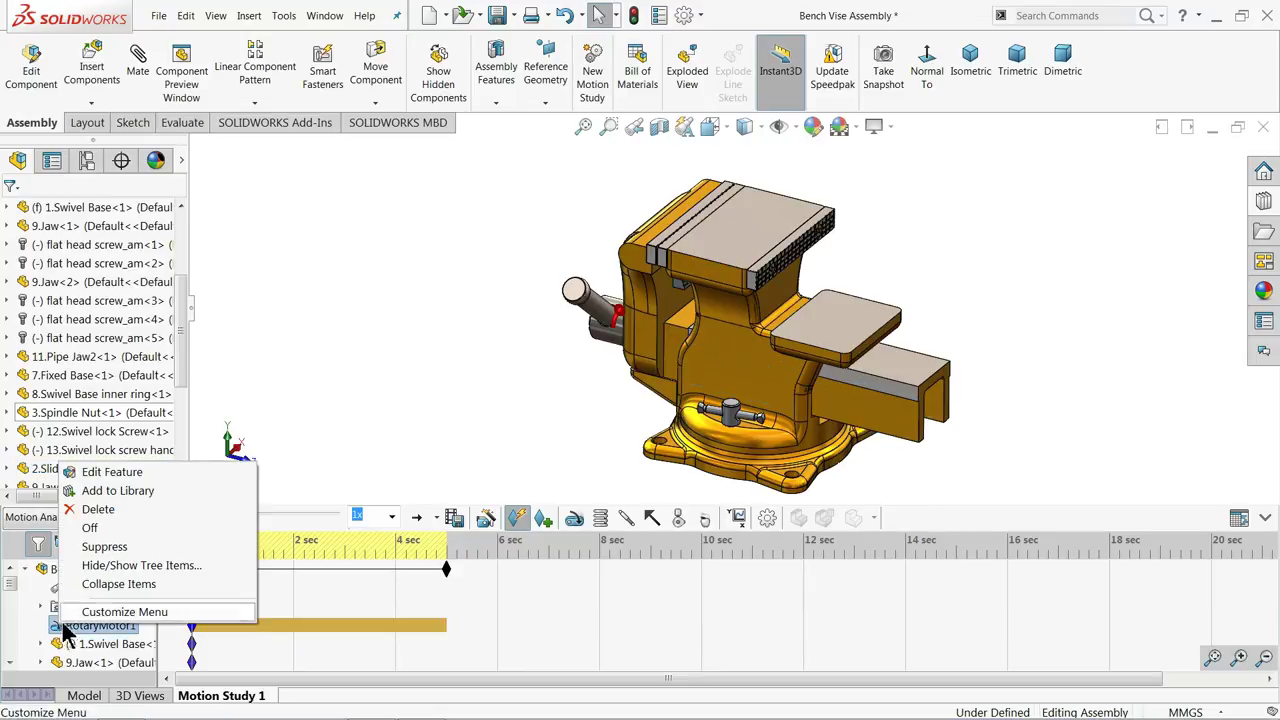
Change RotaryMotor1 to 200 RPM and update the initial animation state to the current layout
click(90, 474)
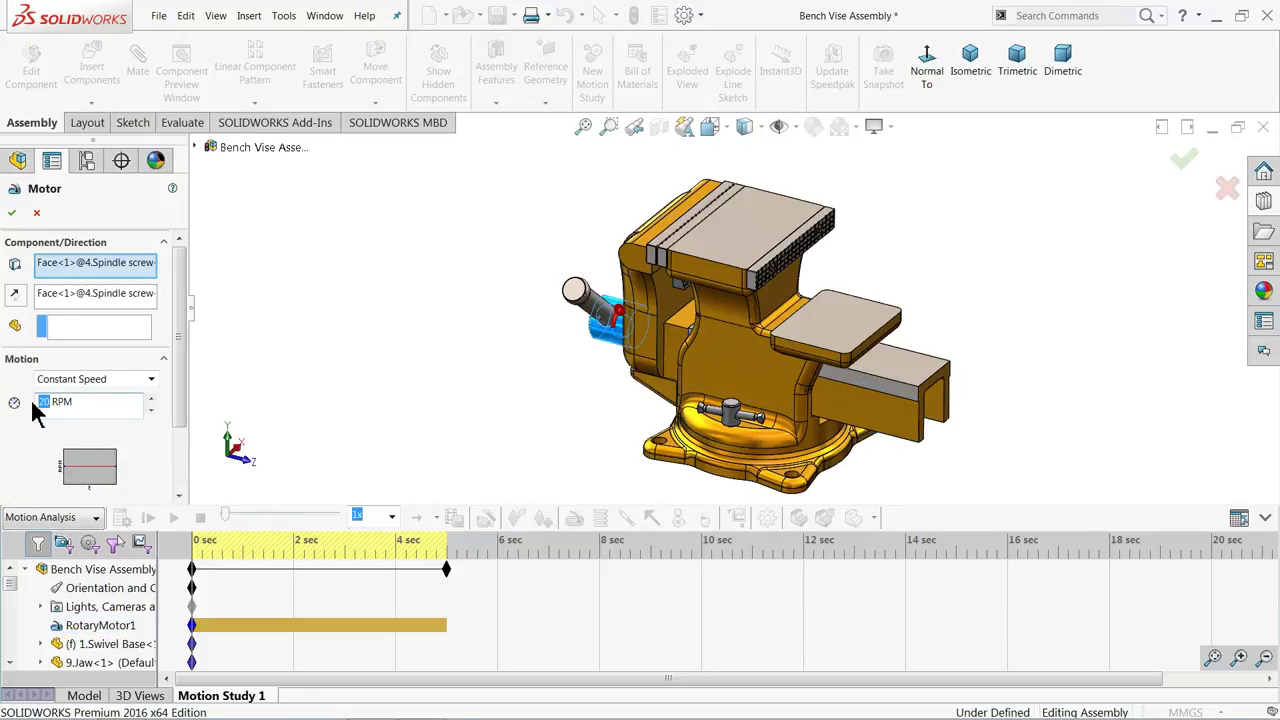
click(12, 212)
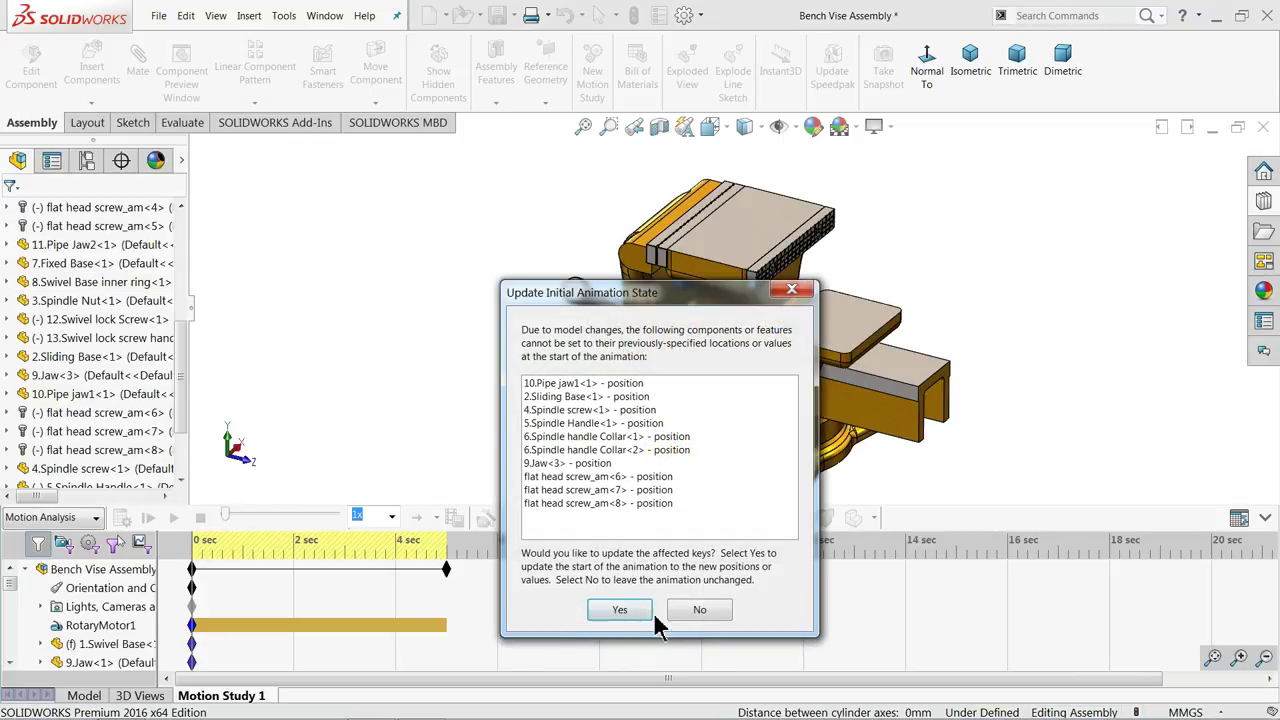
click(620, 611)
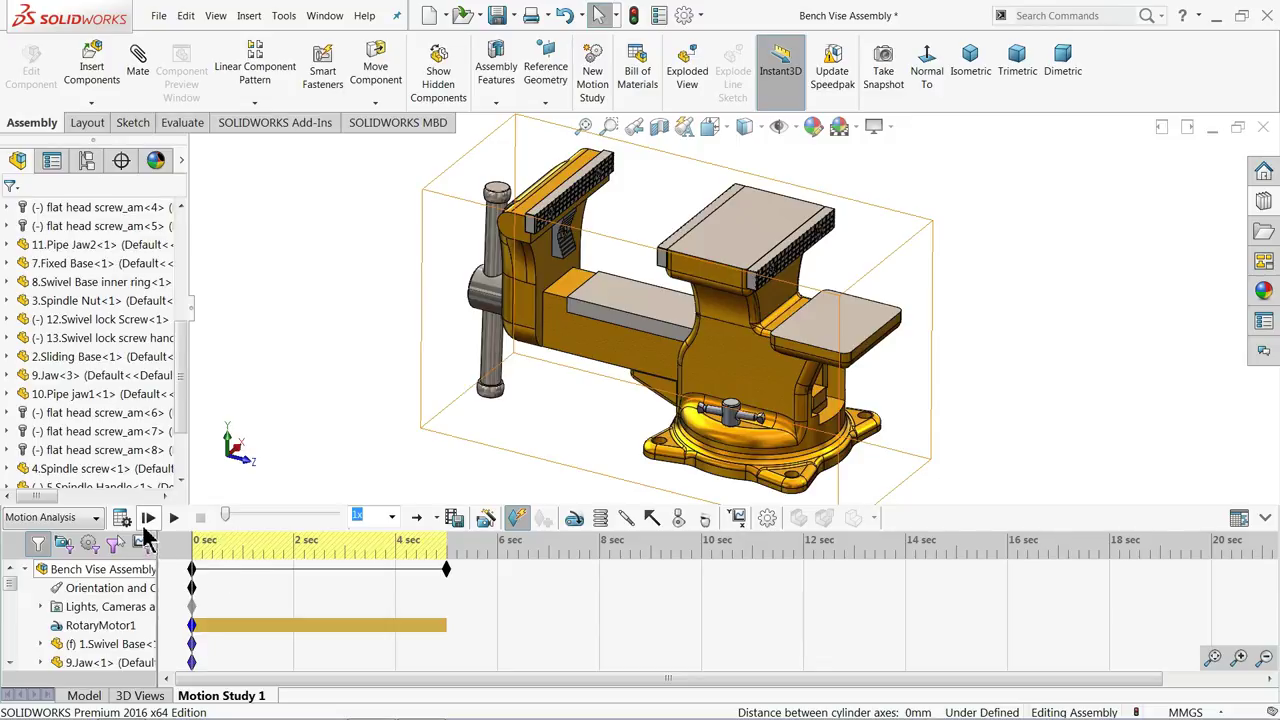
Recalculate the 200 RPM motion study, replay it twice to watch the jaw slide, then return to the Model view
click(146, 519)
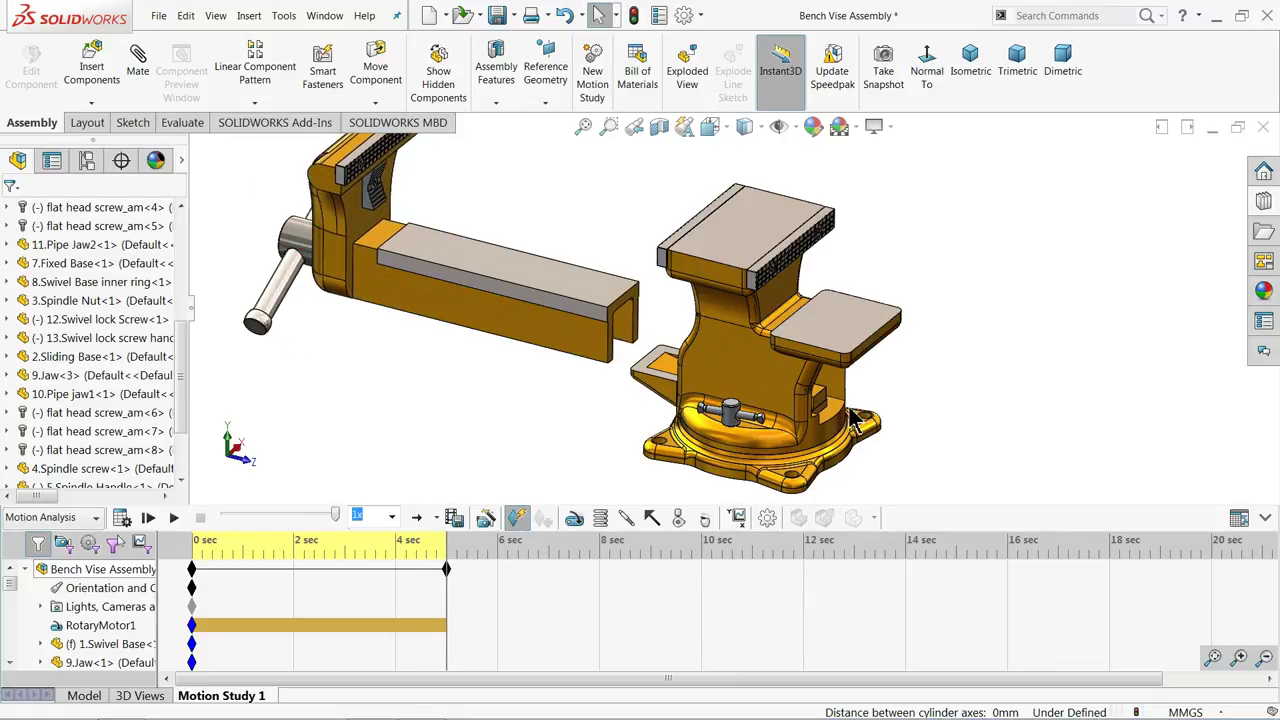
click(173, 518)
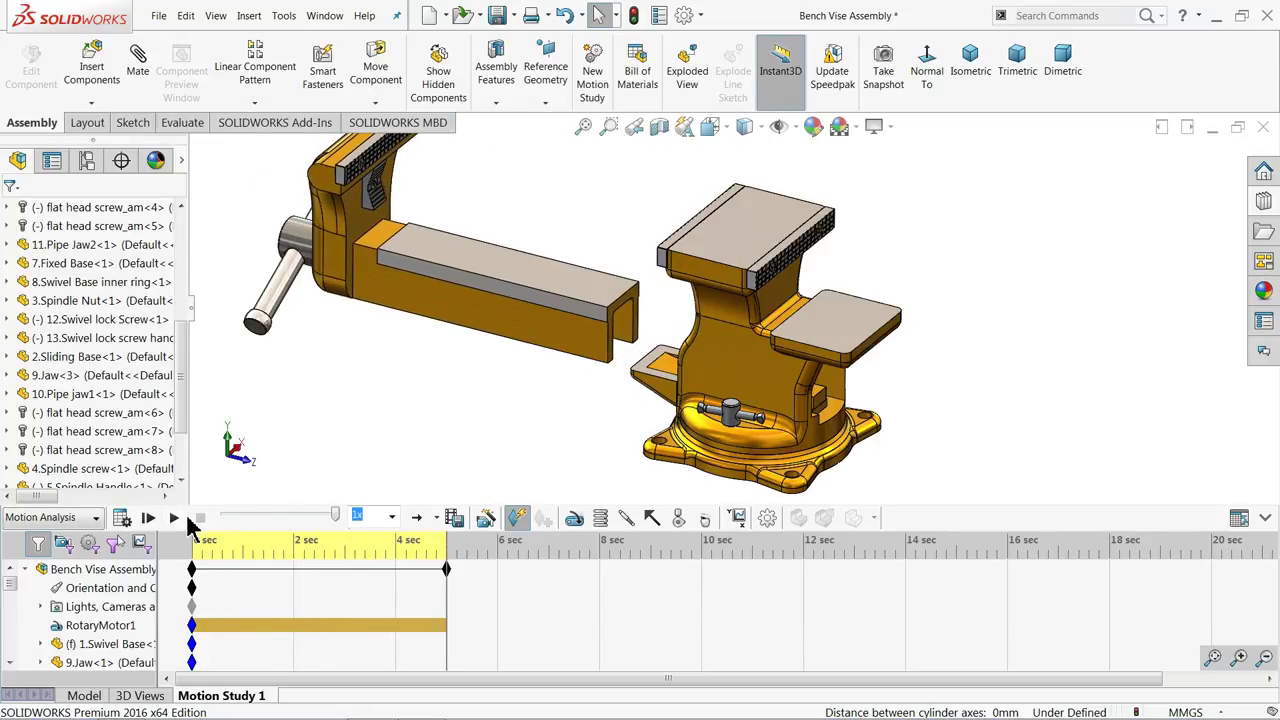
click(173, 518)
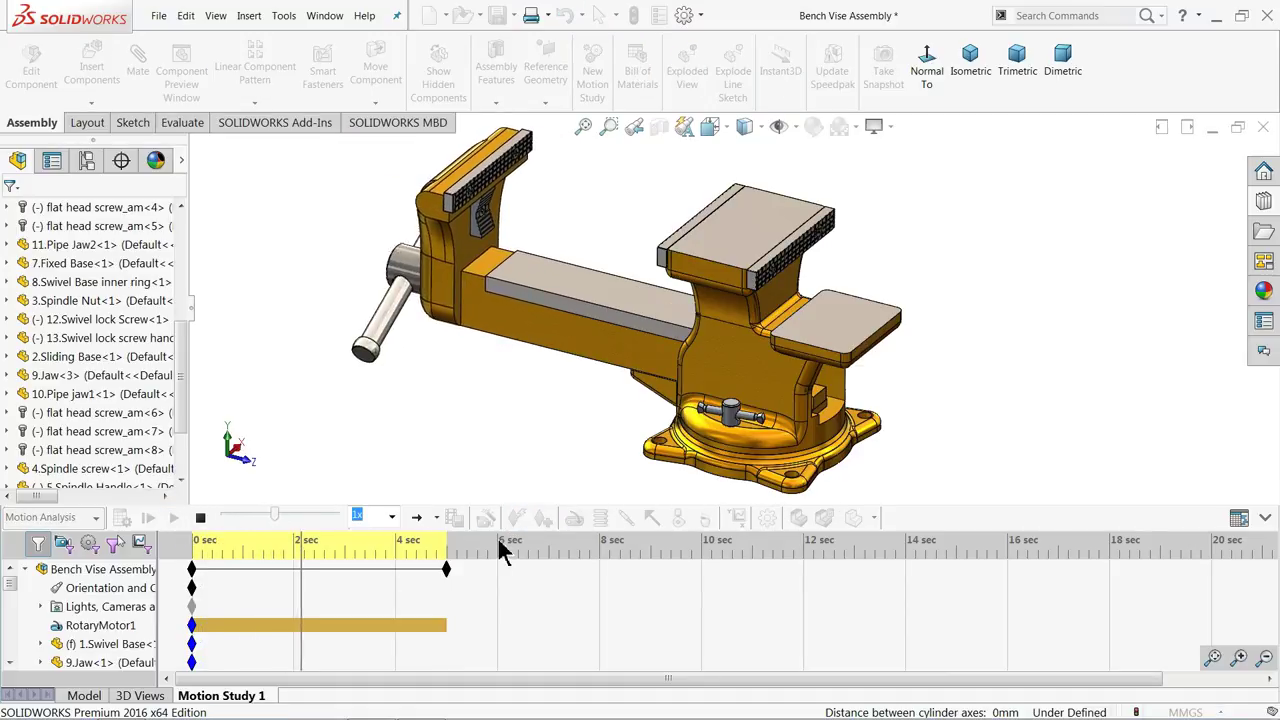
click(1265, 518)
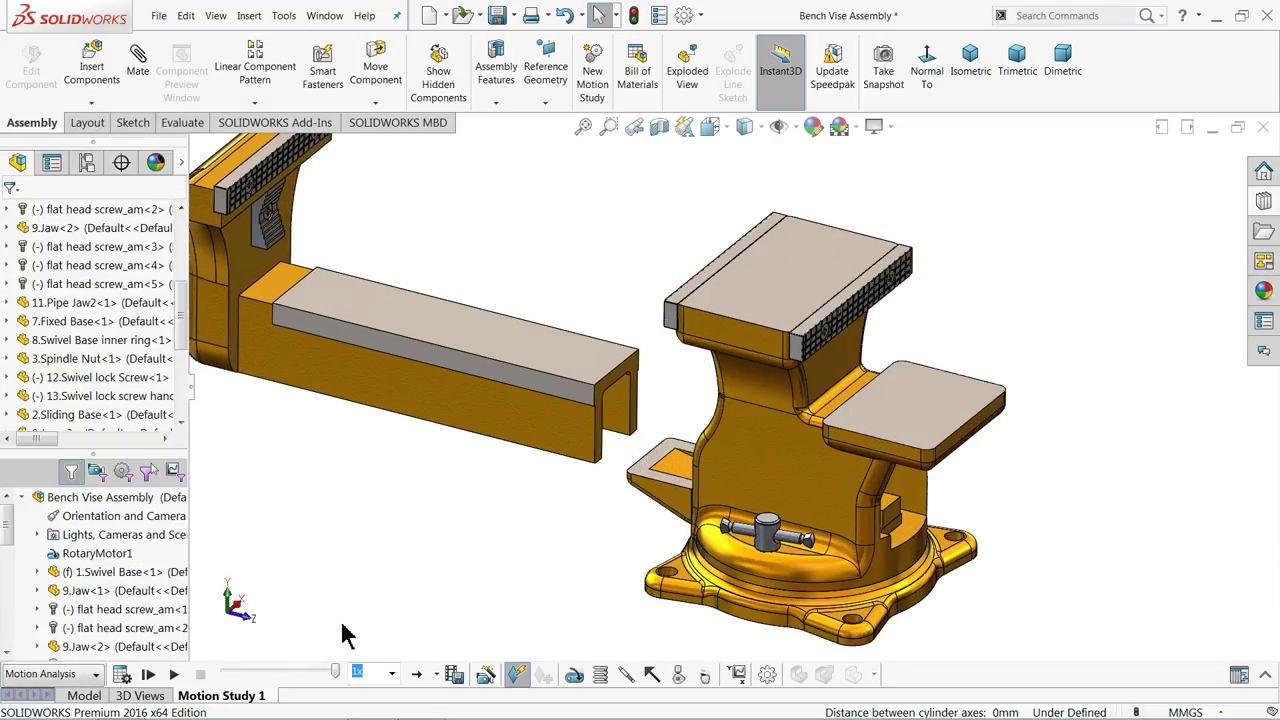
click(86, 695)
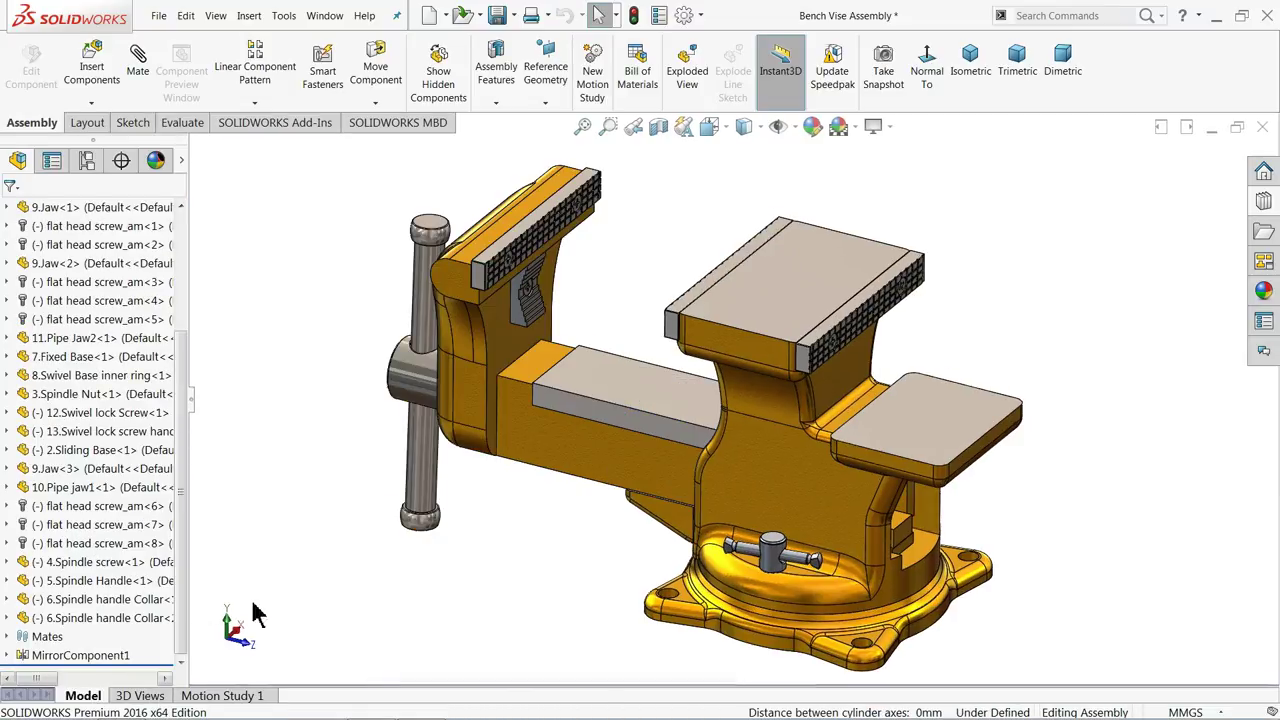